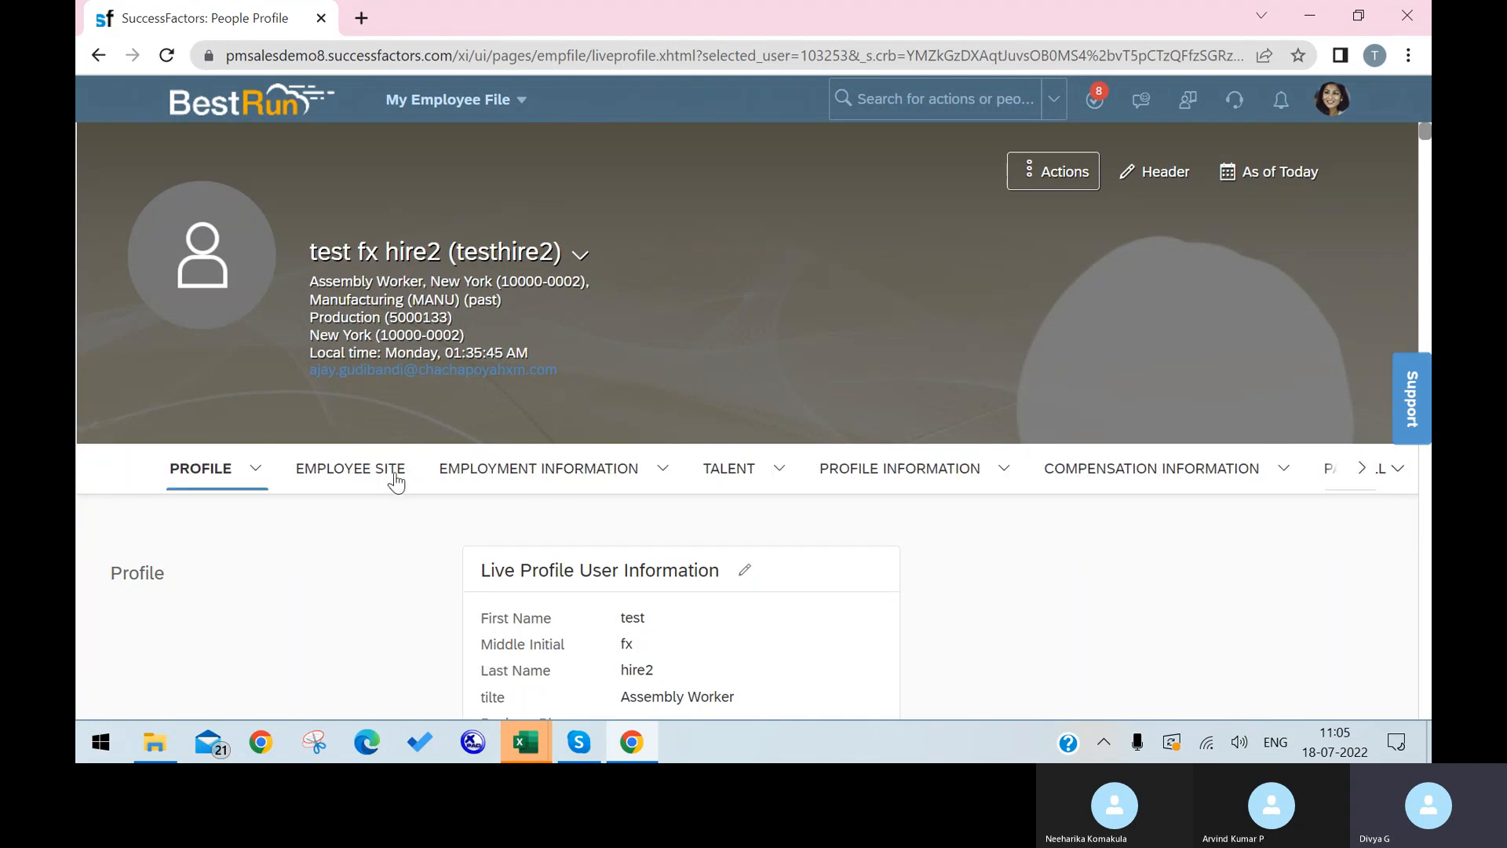
Look through the employee profile's Employee Site, Payroll, Building_1 and Laptop sections.
left_click(398, 473)
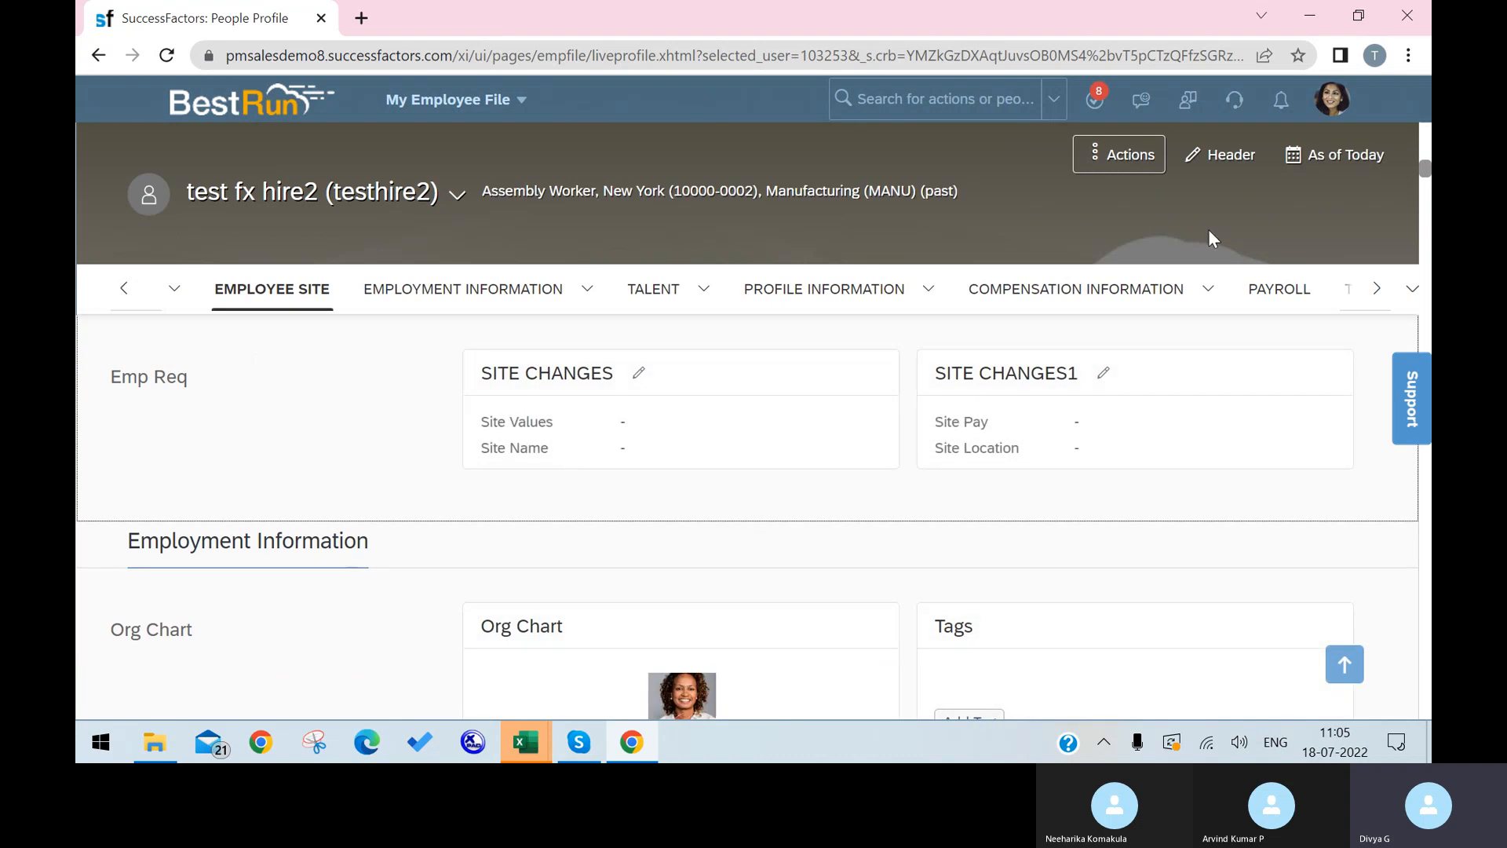
left_click(1256, 292)
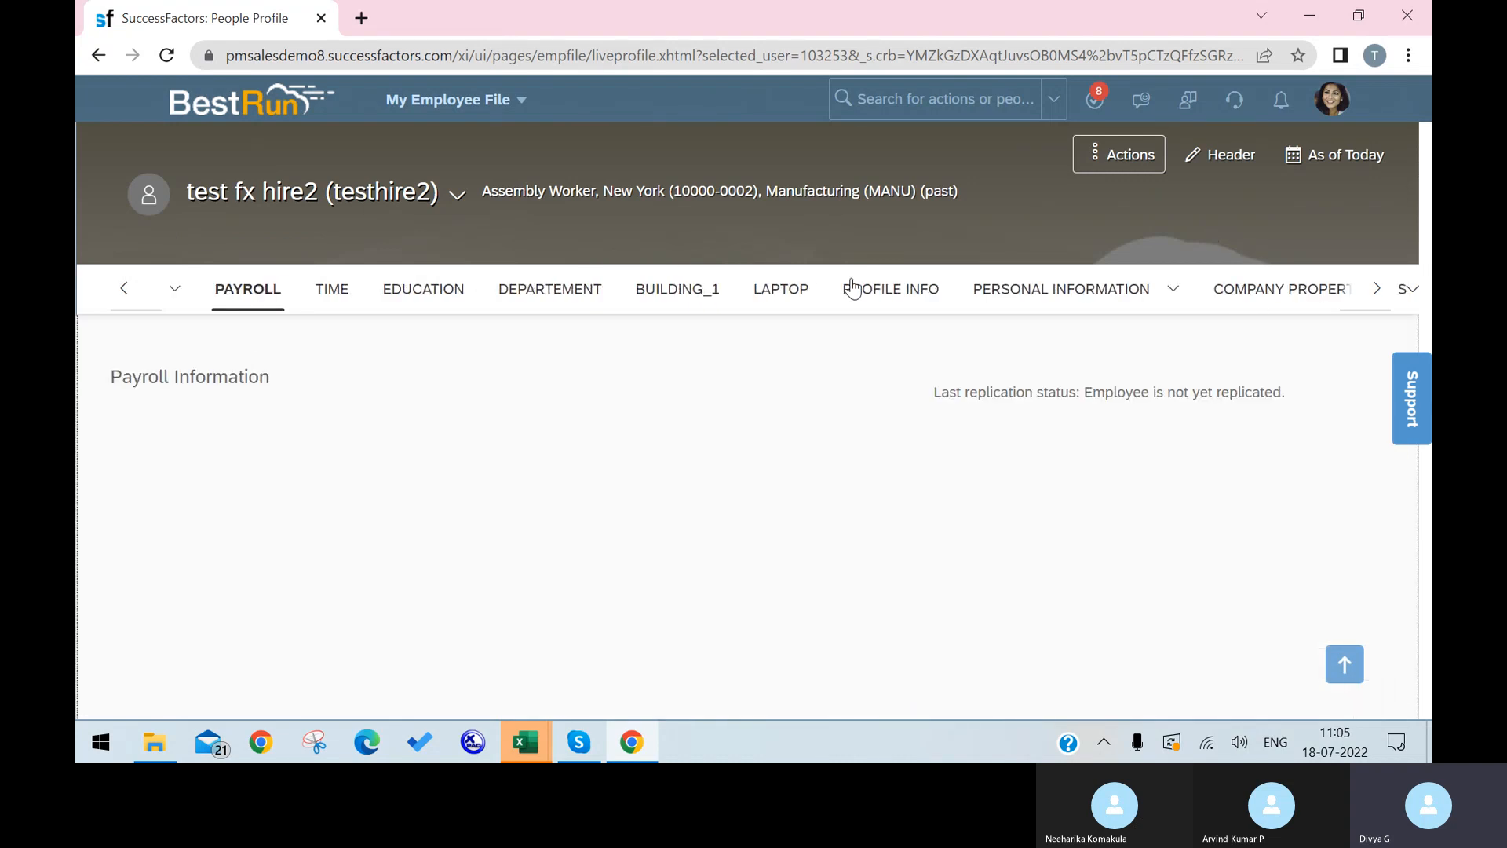
left_click(797, 303)
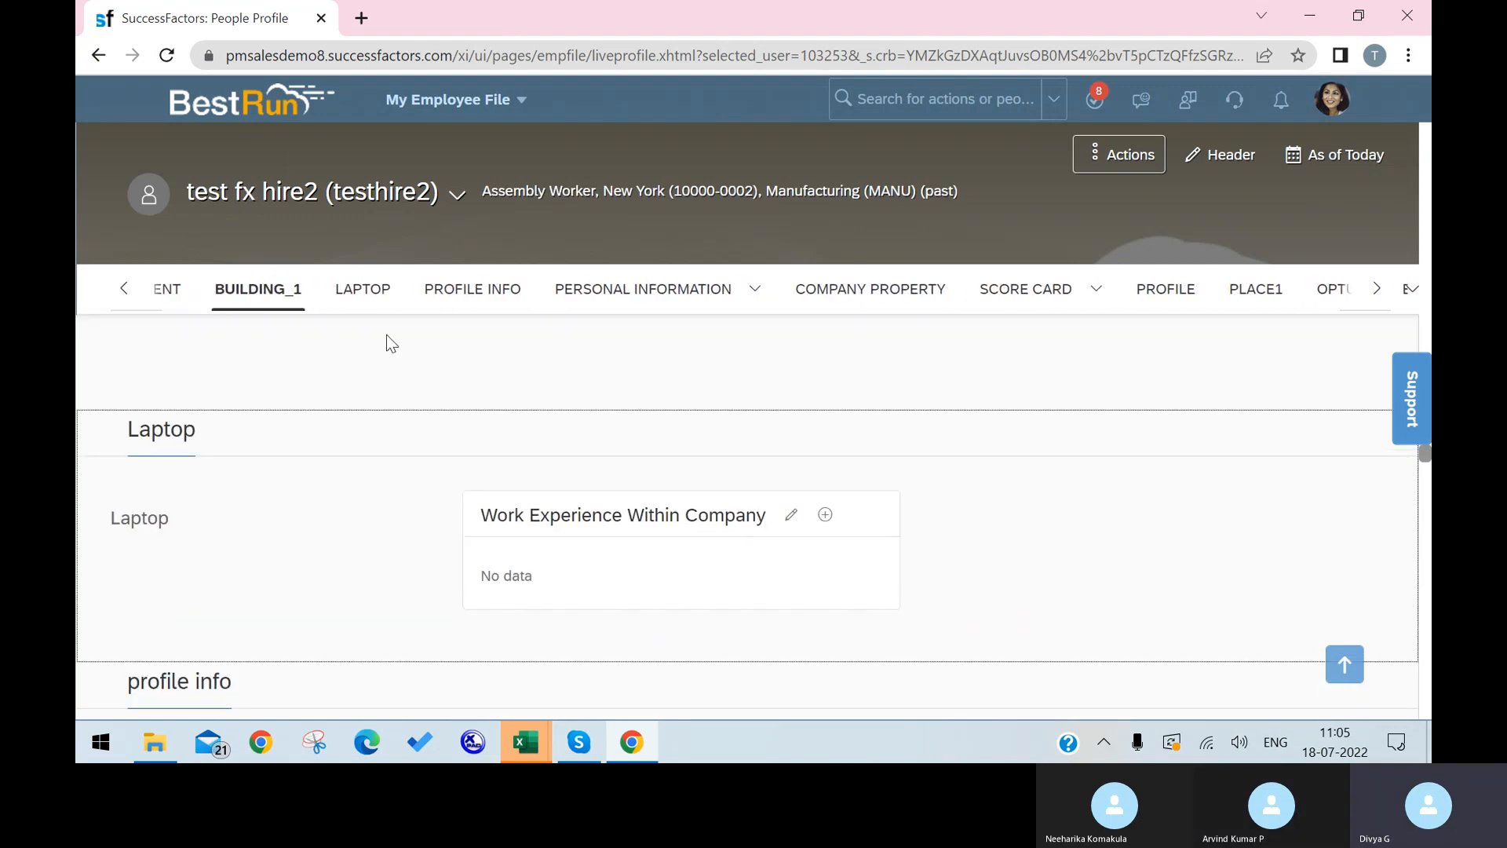
left_click(361, 290)
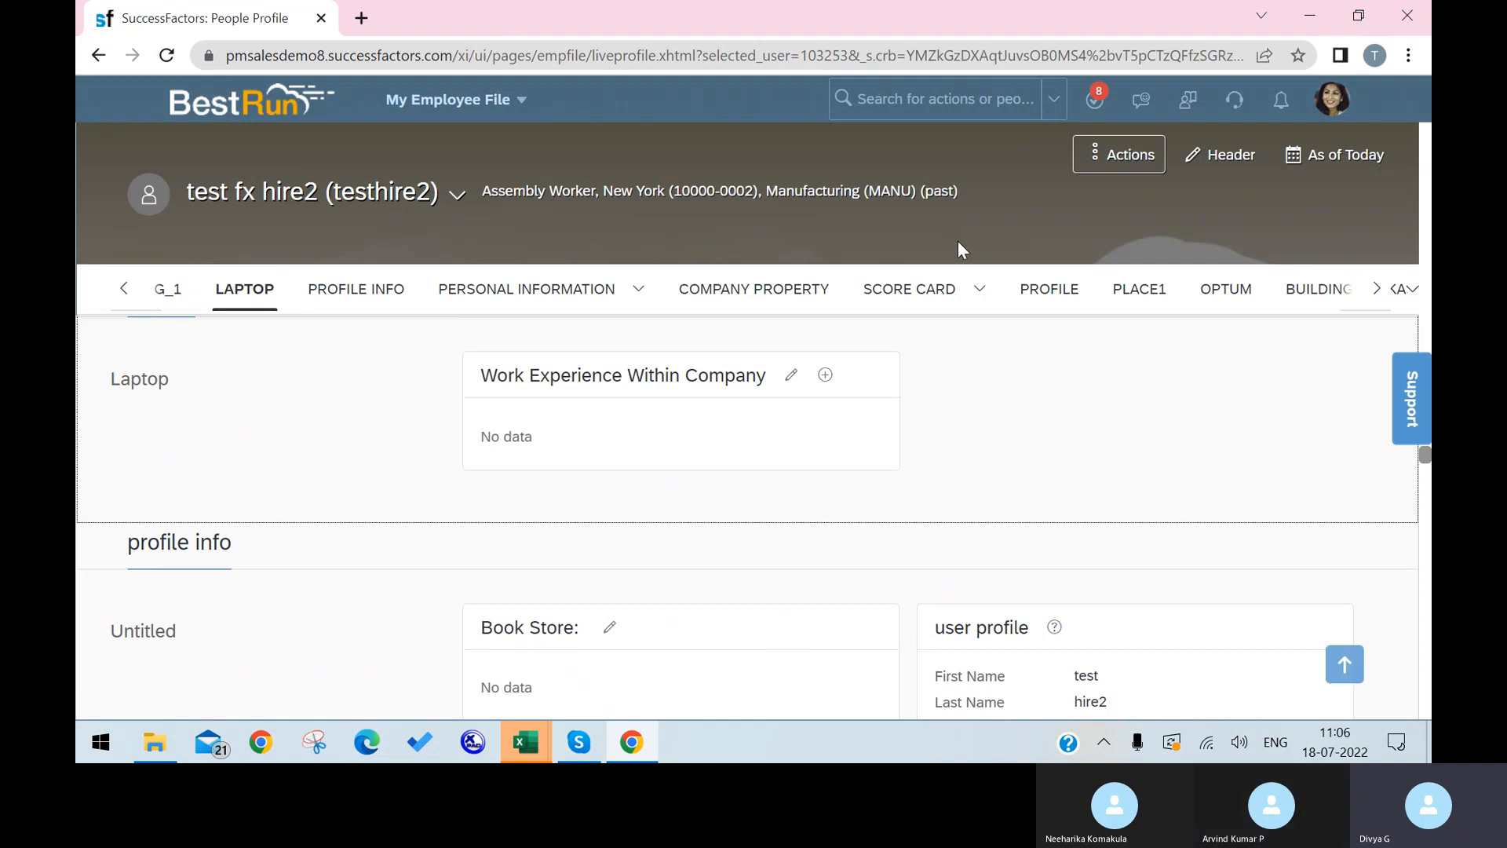
Duplicate the employee profile browser tab and open Configure Object Definitions in the copy through the action search.
left_click(914, 98)
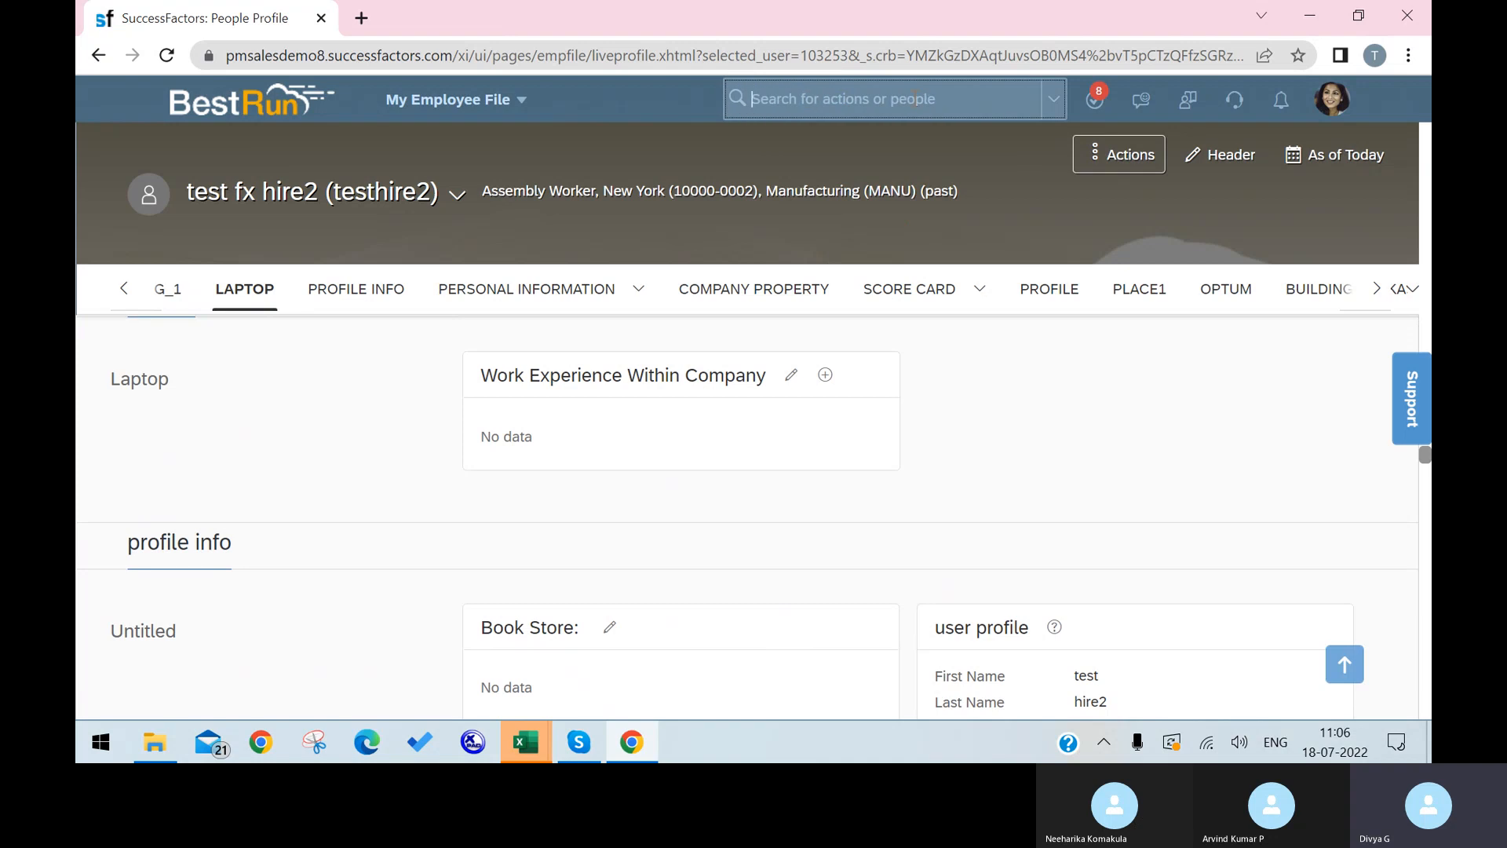
type("d")
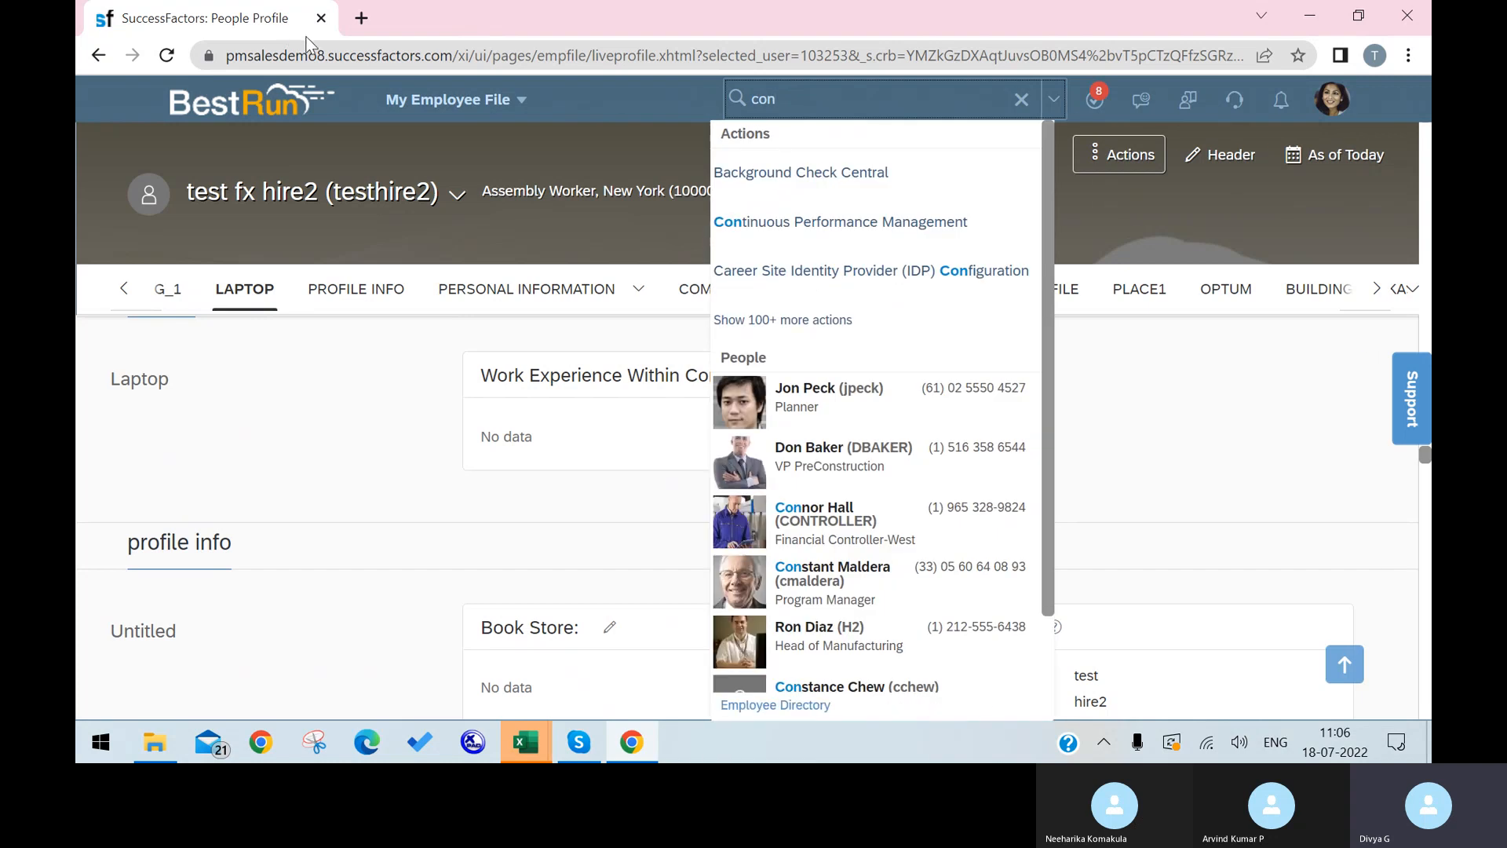
right_click(272, 30)
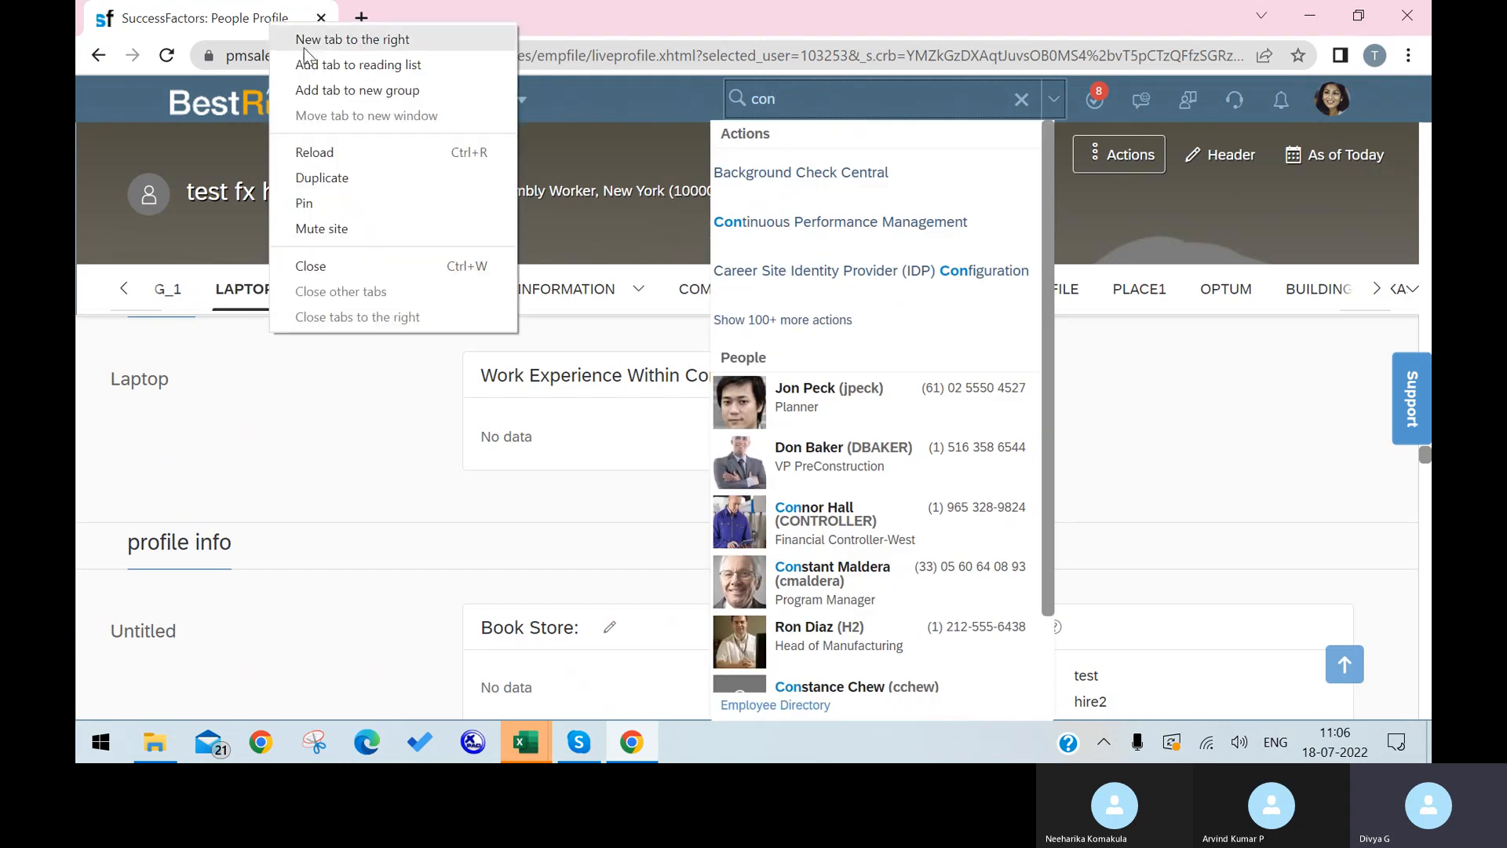
left_click(380, 176)
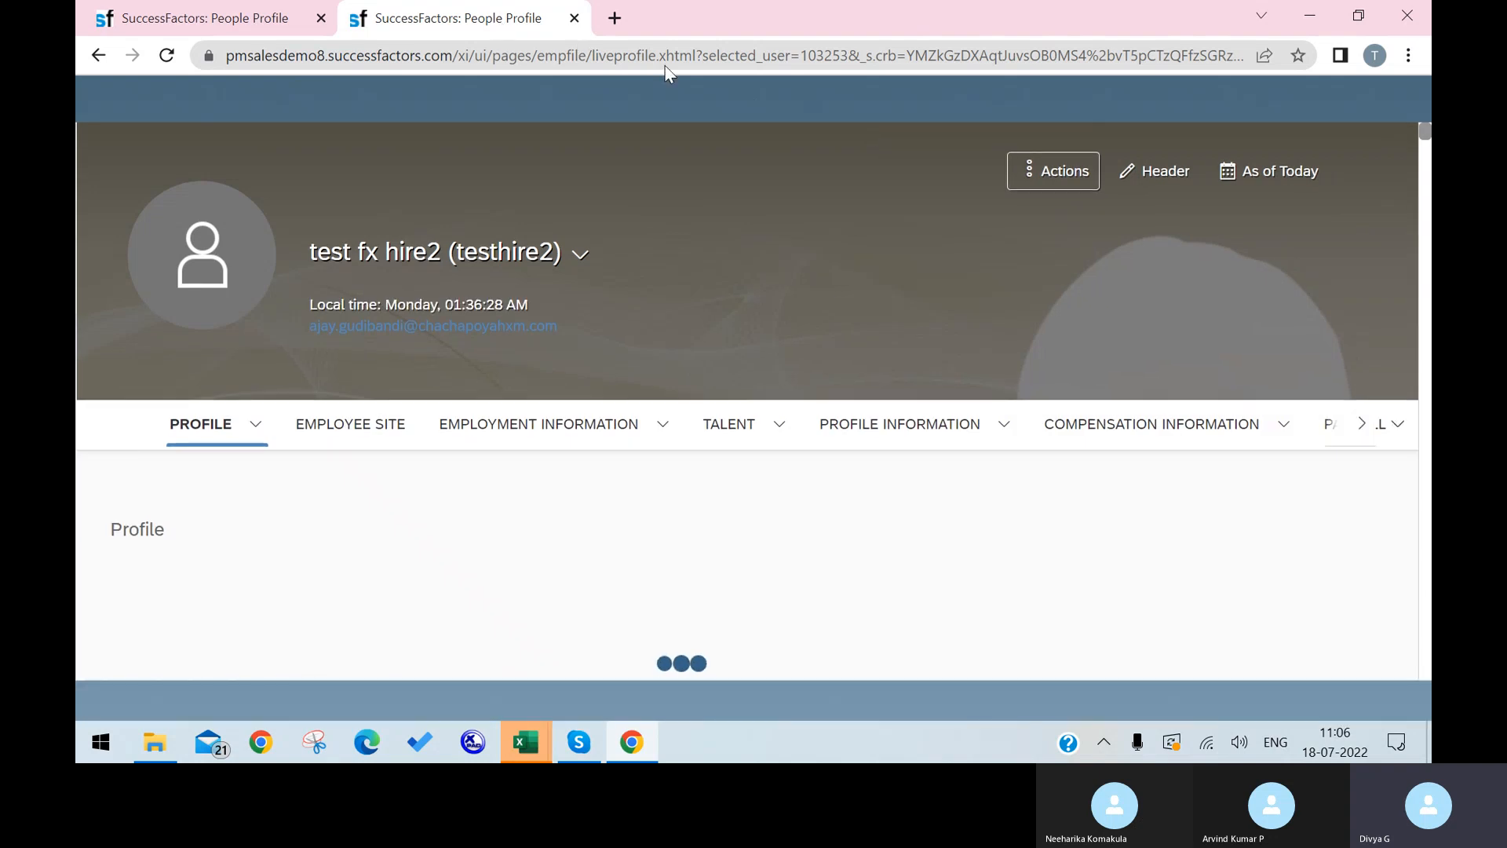
left_click(944, 95)
type("configure")
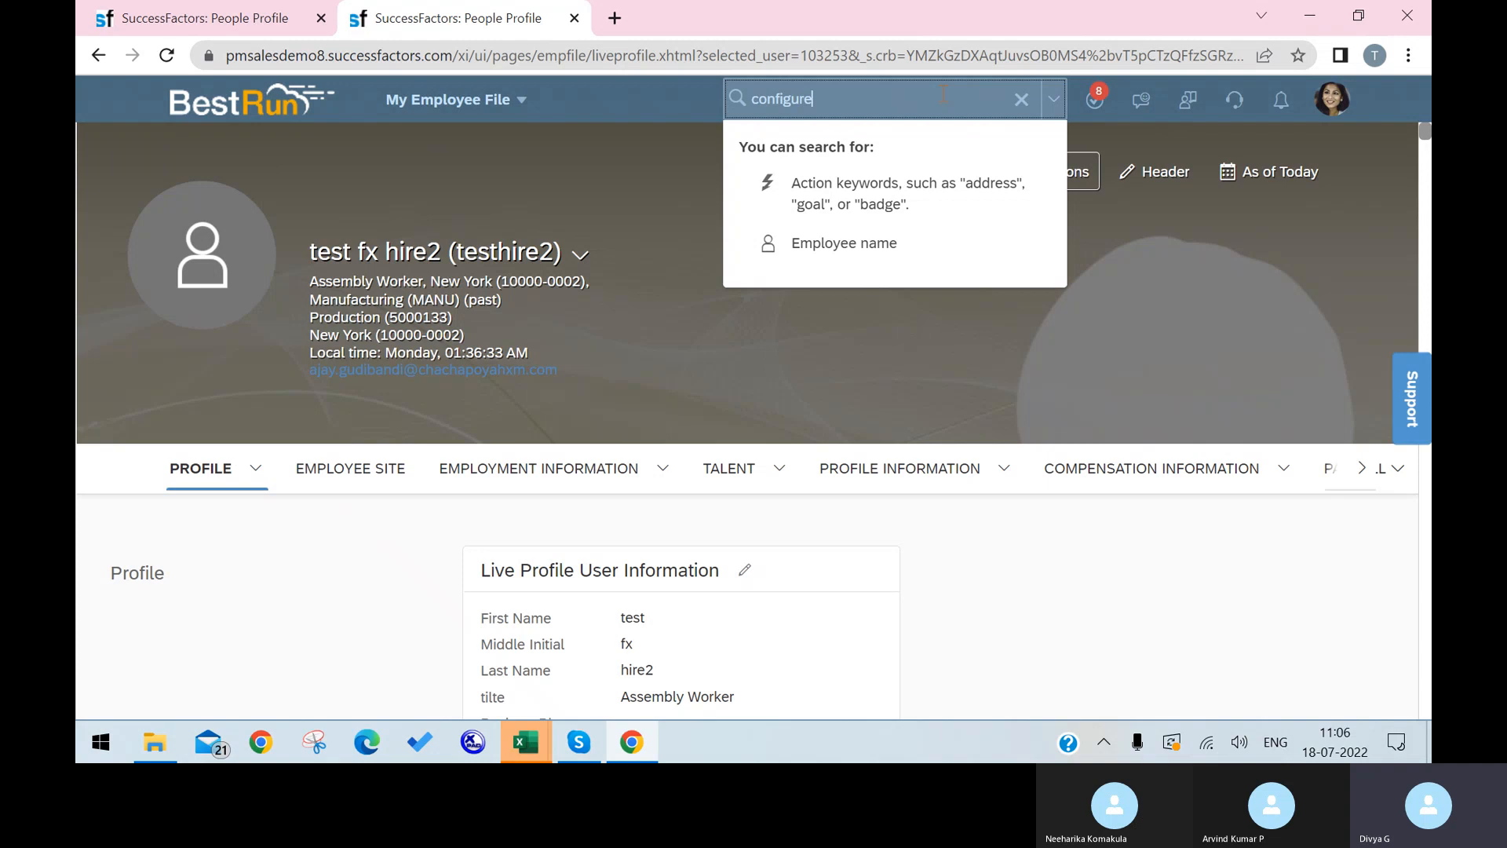
type(" c")
type("bject")
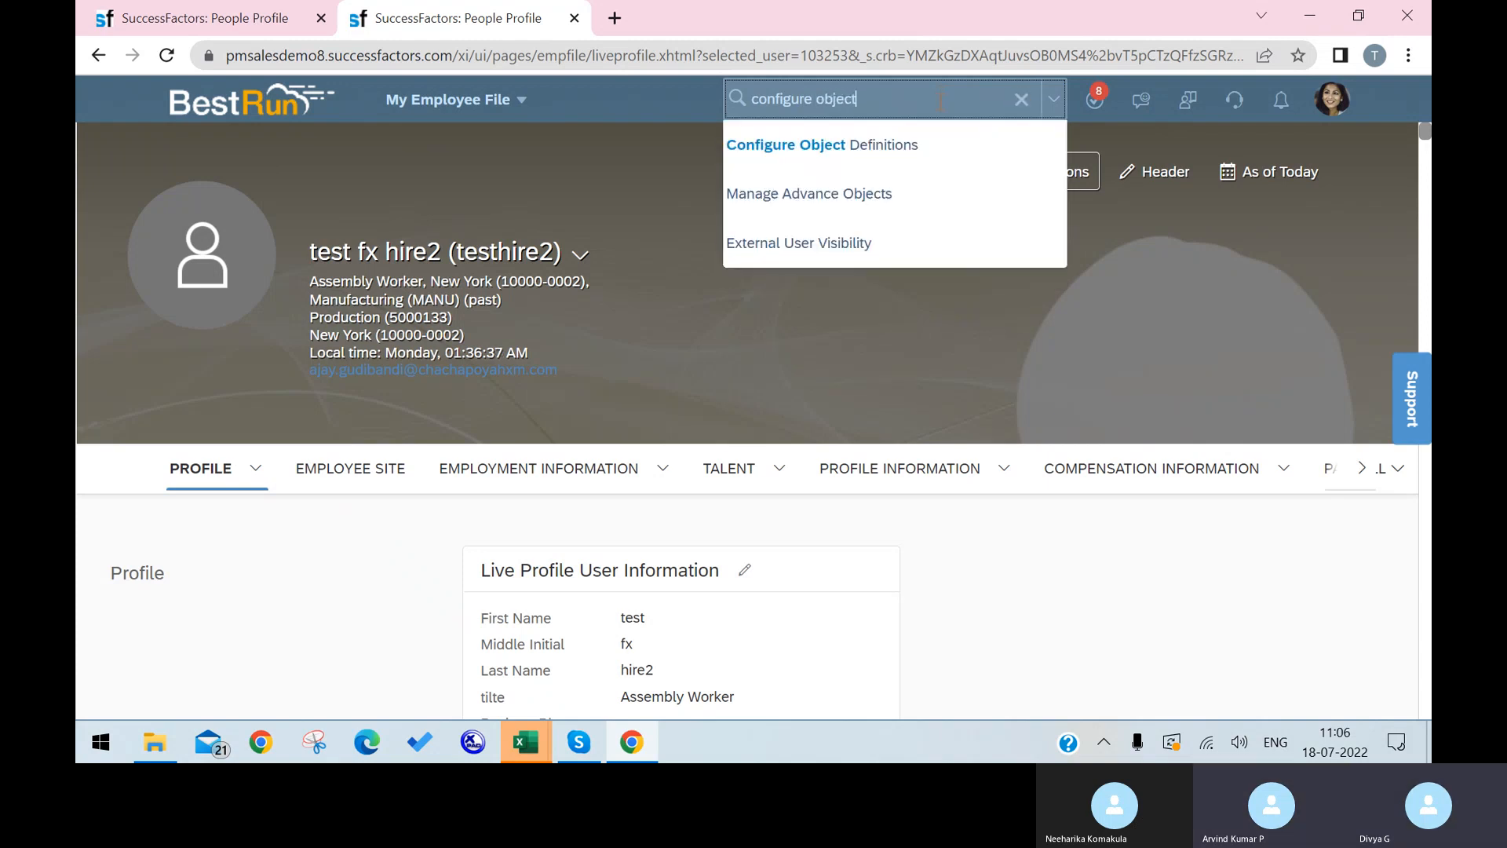
left_click(931, 152)
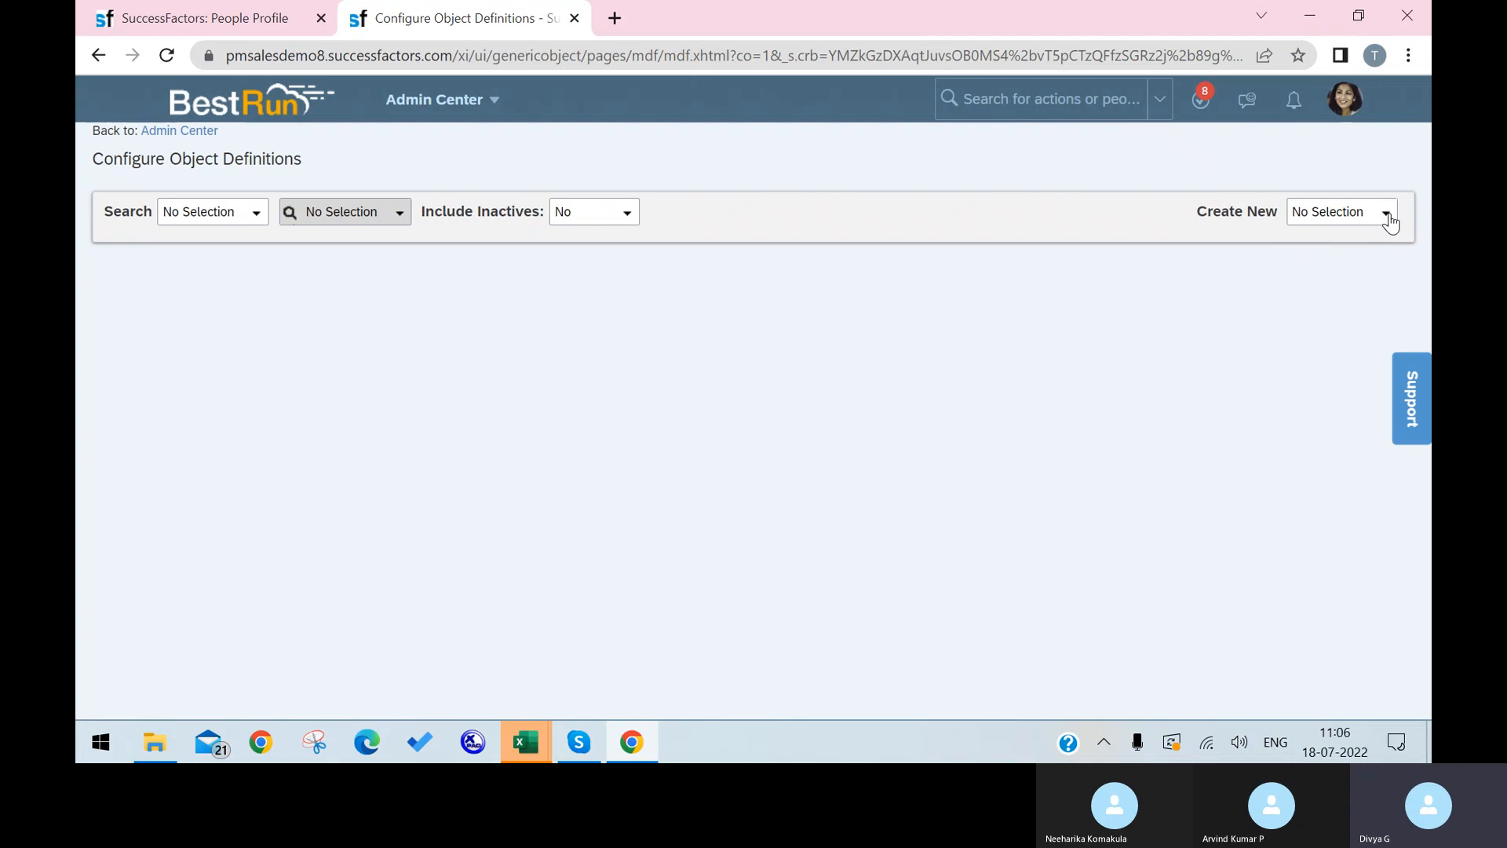
Create a new object definition with the code cust_Pen and Basic effective dating, accepting the resulting mandatory field changes.
left_click(1386, 216)
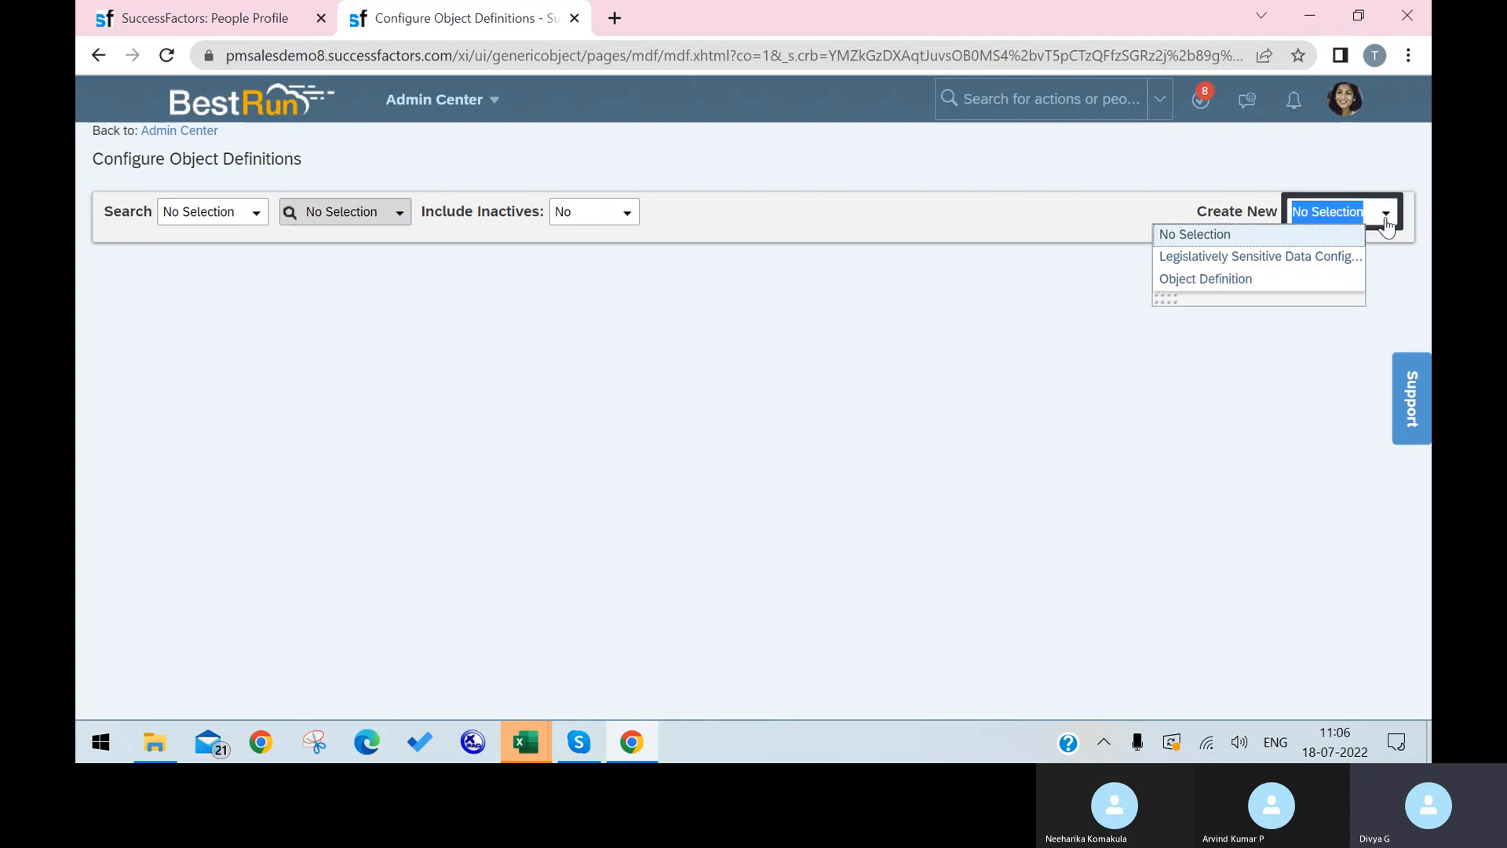
left_click(1350, 280)
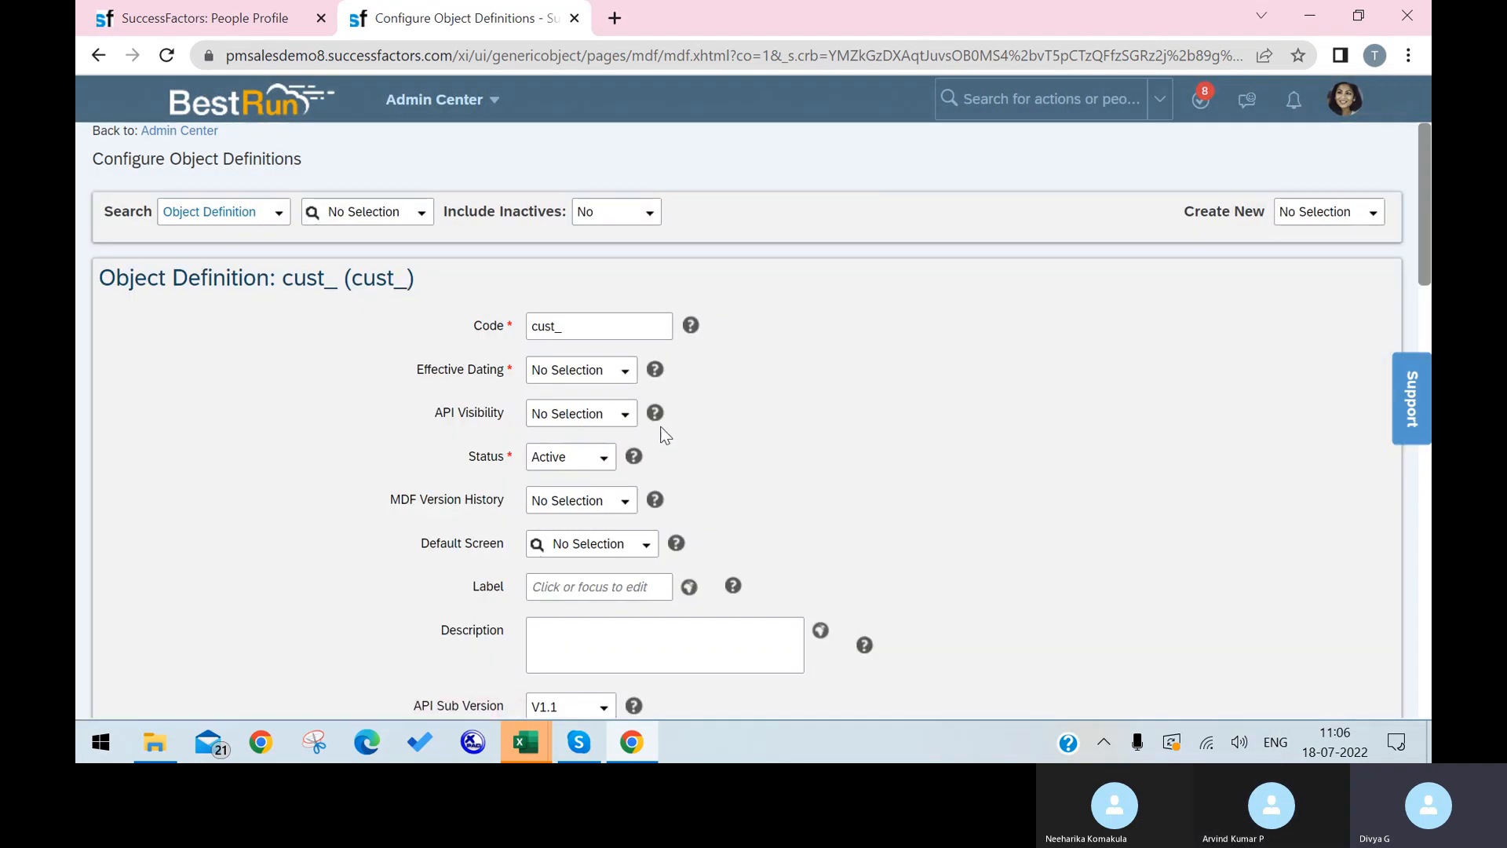
left_click(603, 329)
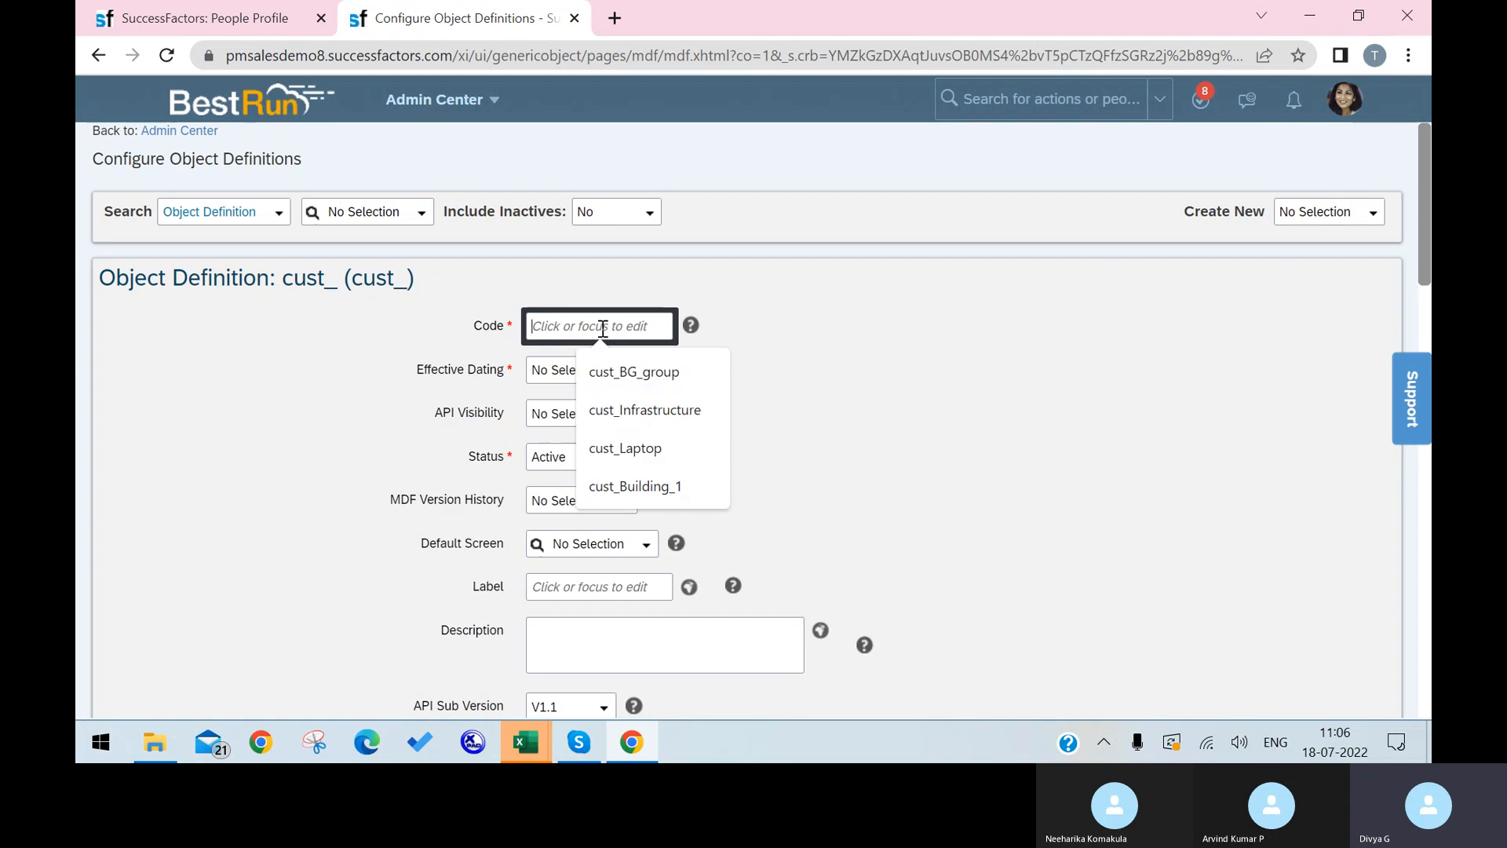
type("Pen")
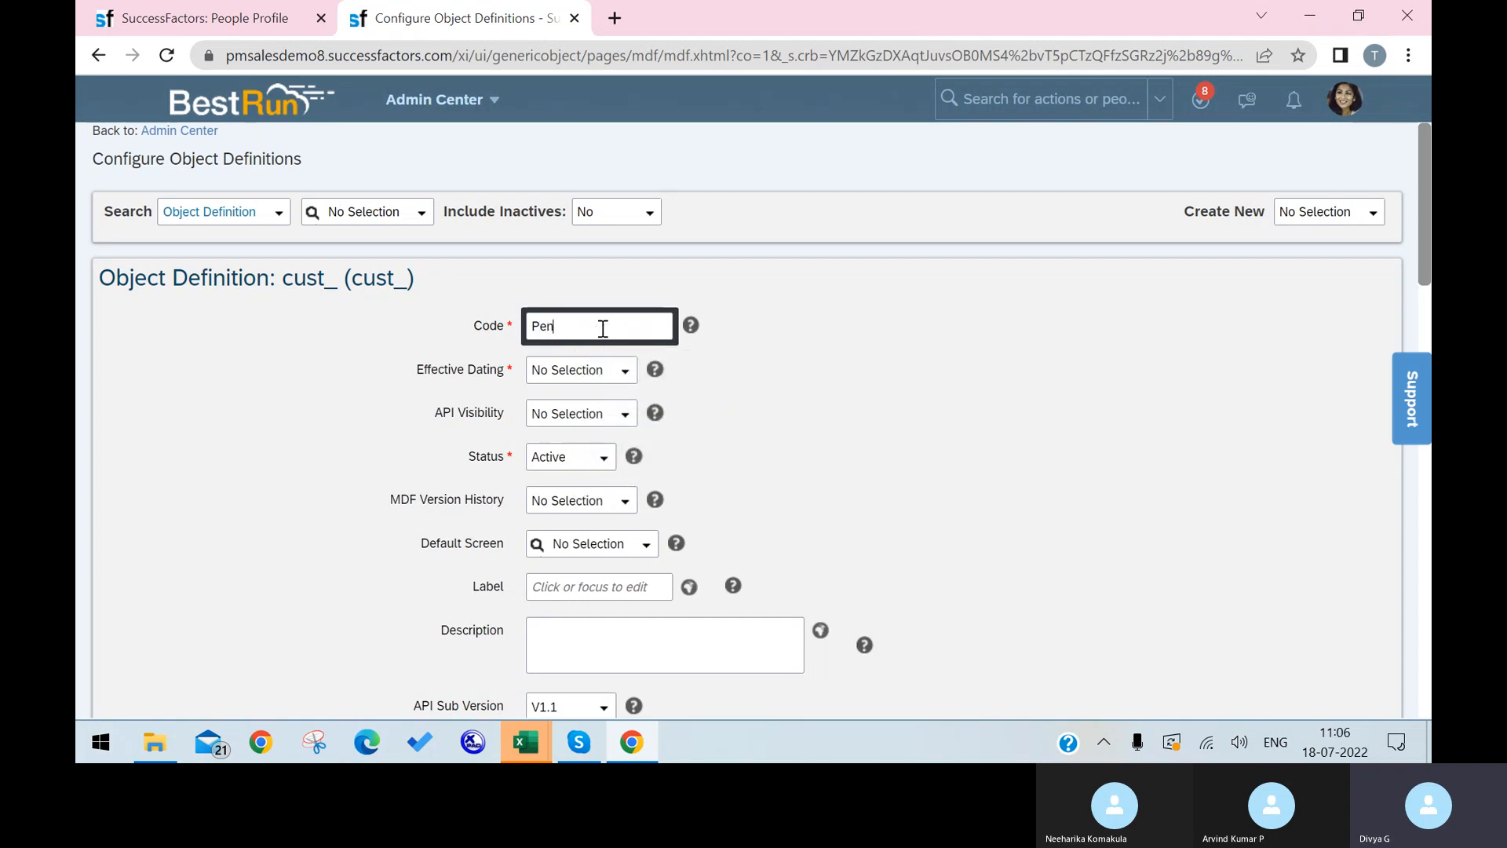
left_click(626, 378)
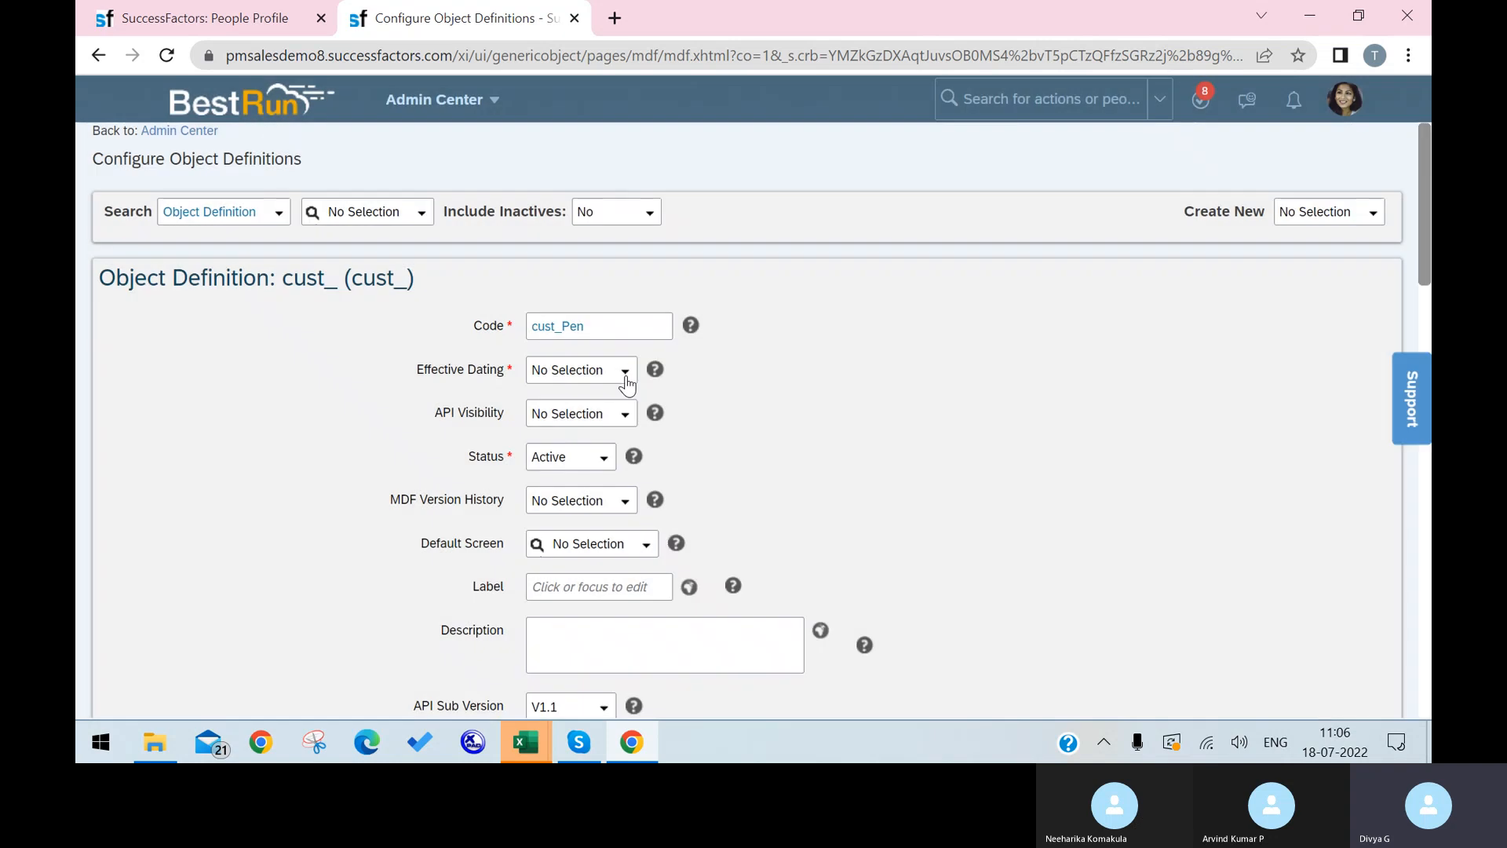
left_click(626, 381)
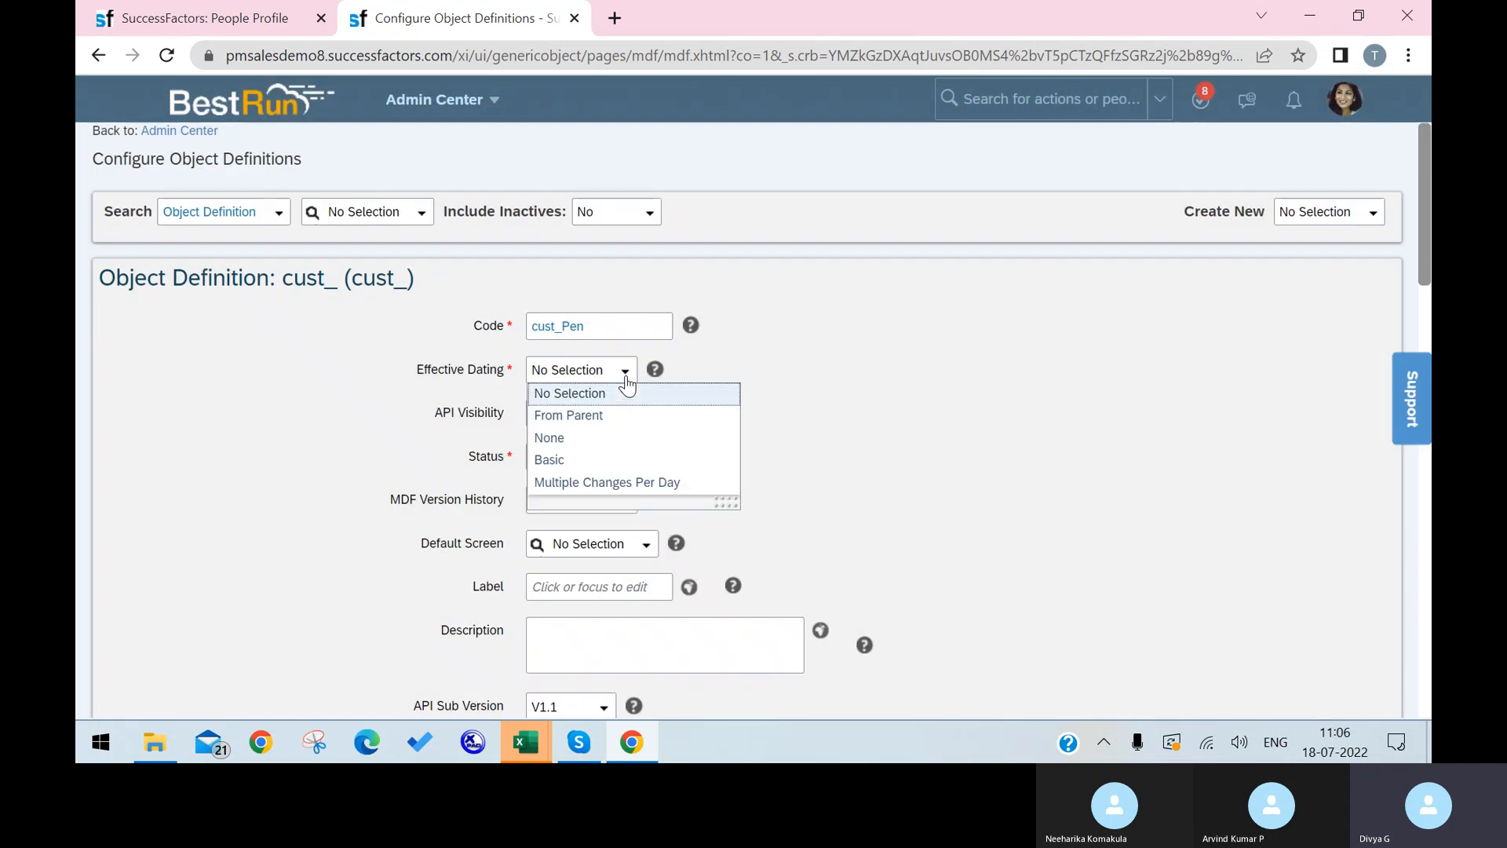
left_click(615, 462)
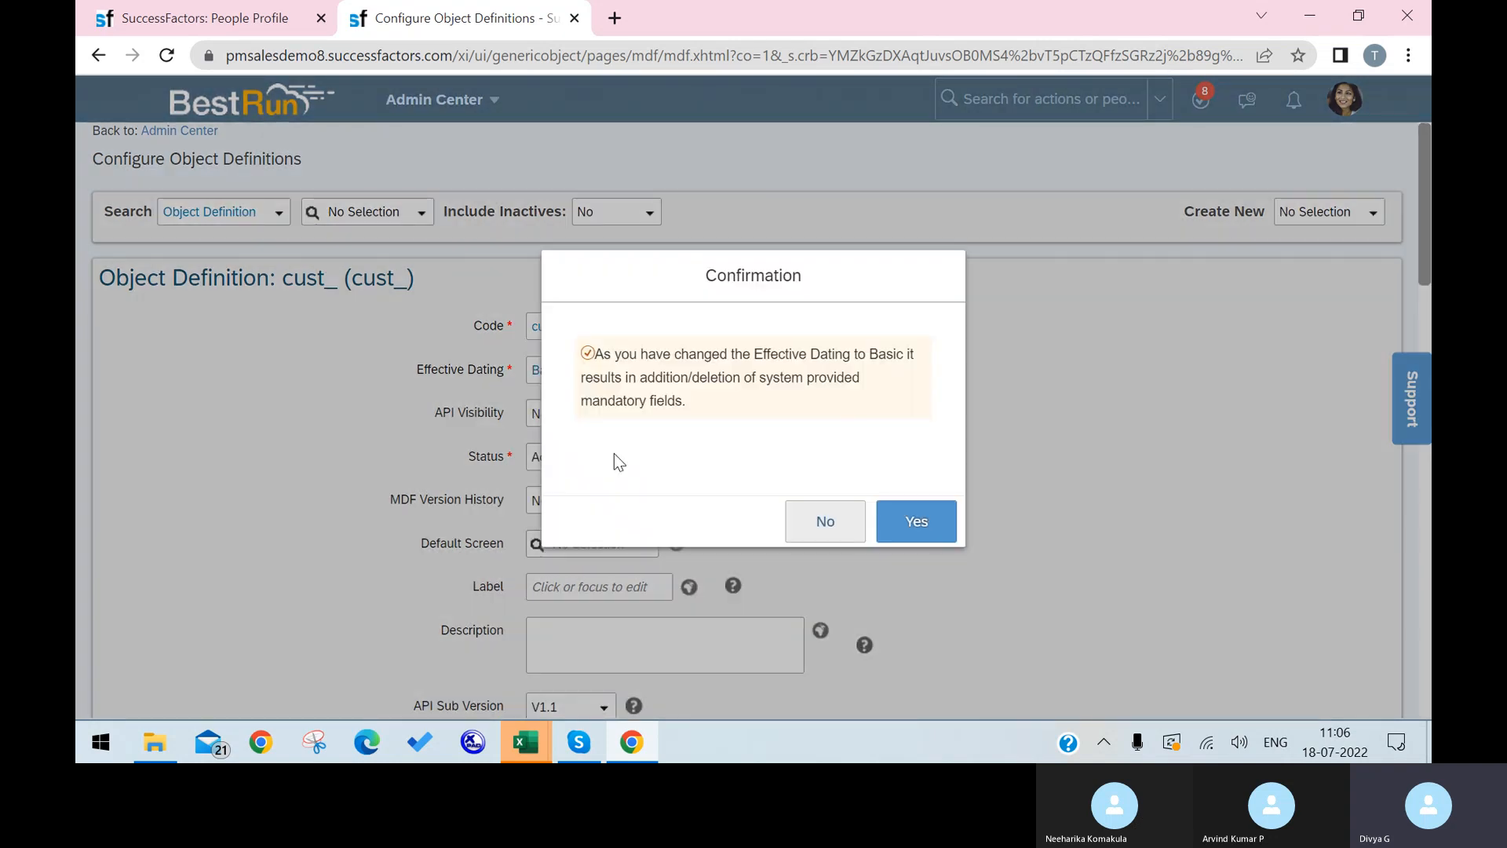
left_click(915, 529)
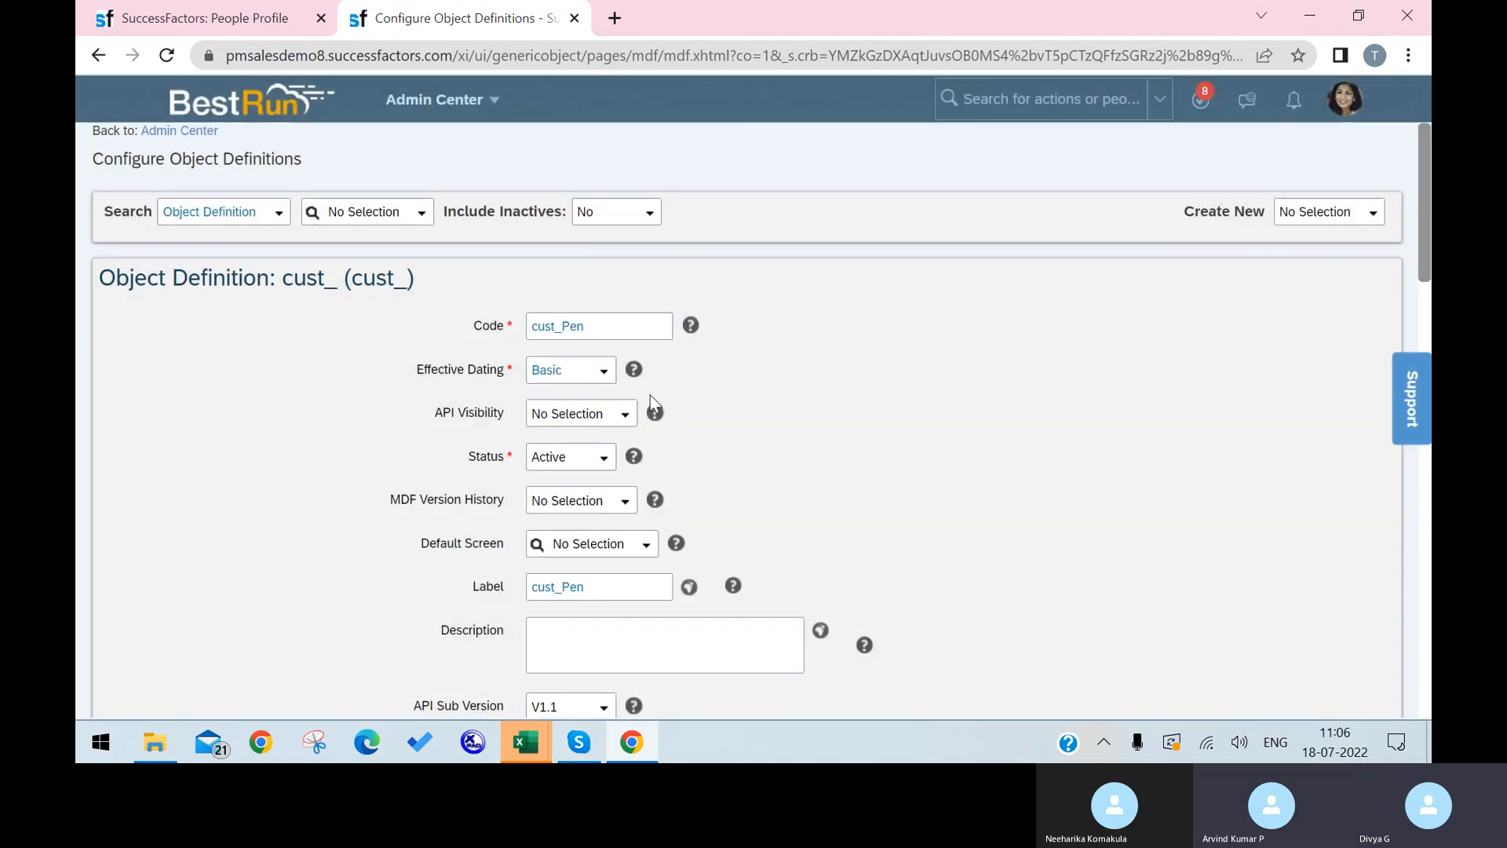
Set the object definition's API Visibility to Editable and enter Pen as its description.
left_click(630, 412)
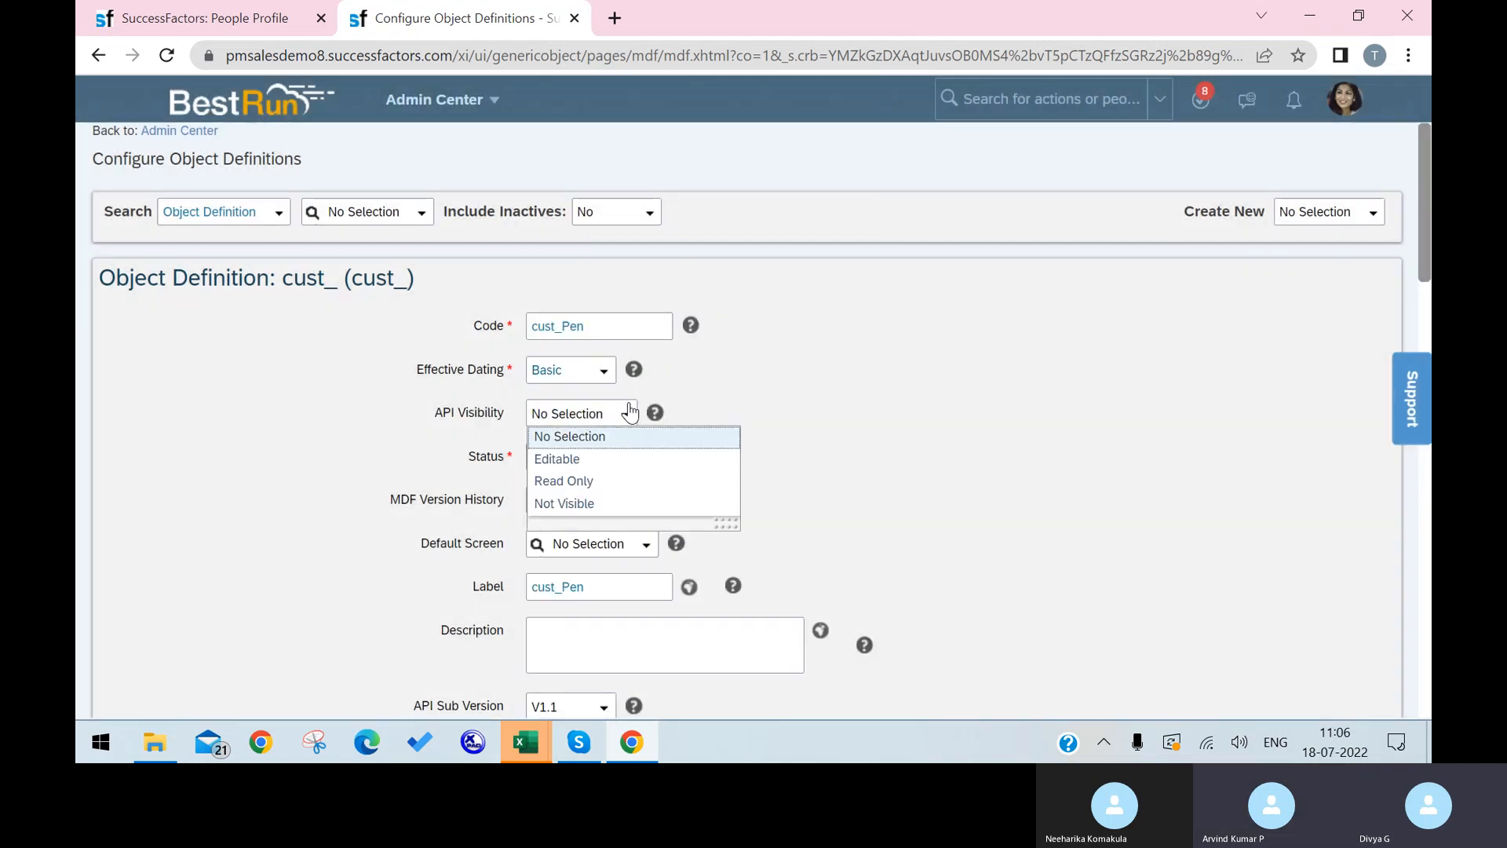
left_click(616, 461)
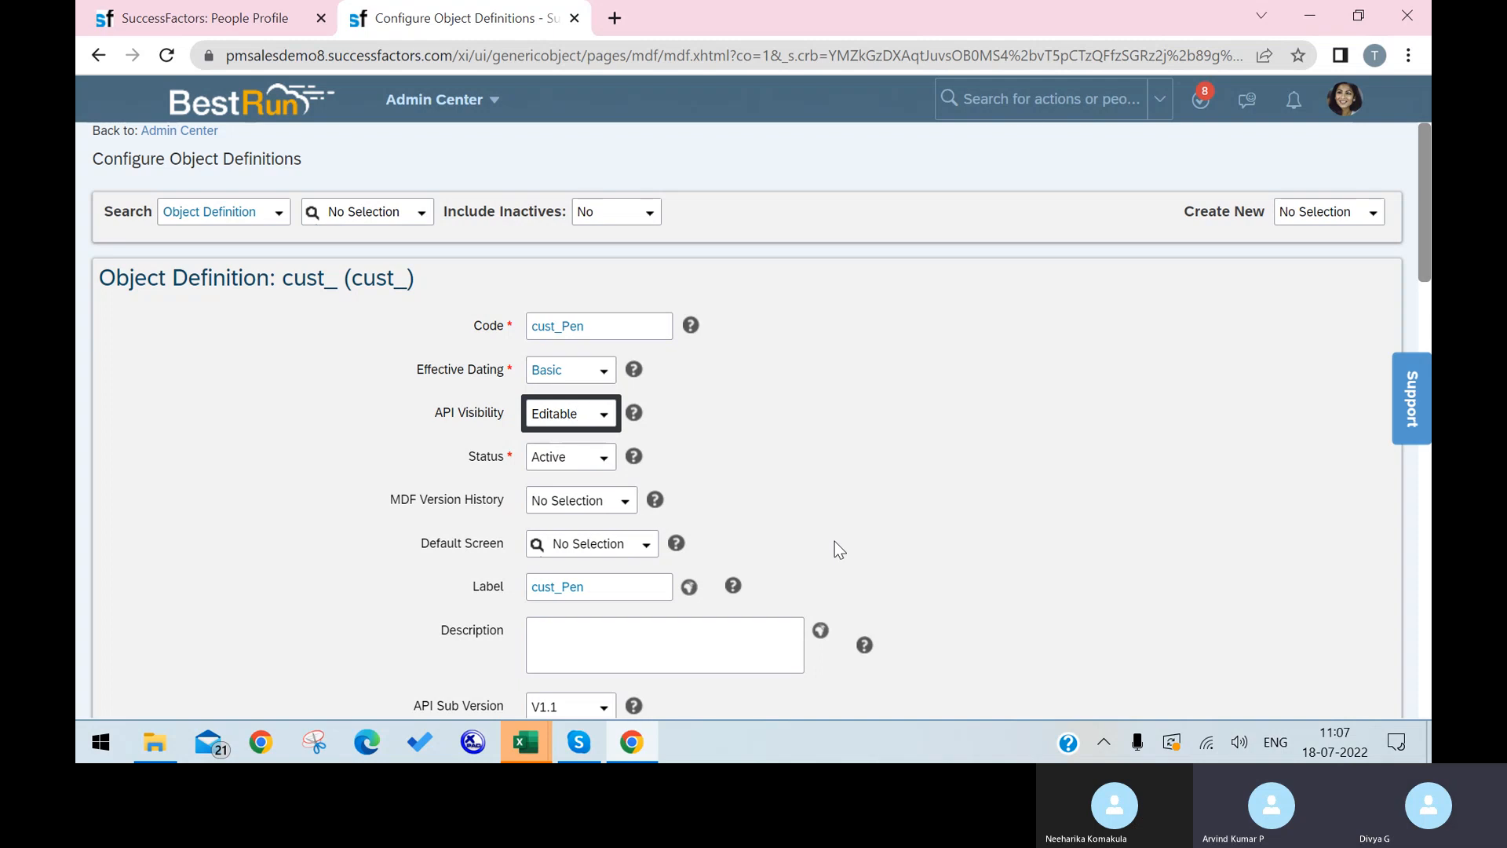
left_click(697, 640)
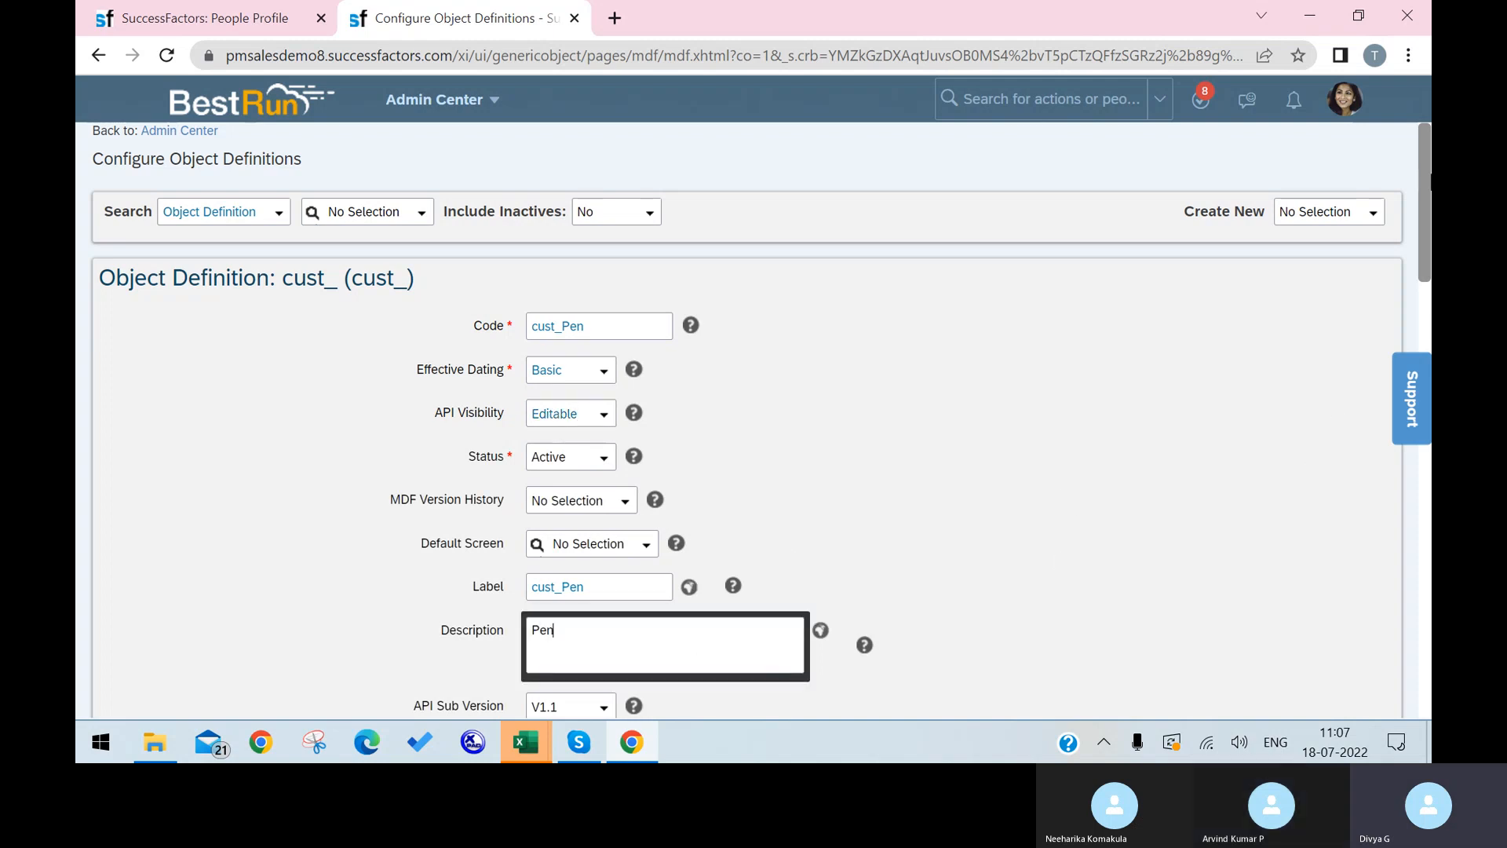
Set Secured to Yes in the object's Security section and save the object definition.
scroll(753, 416, "down", 10)
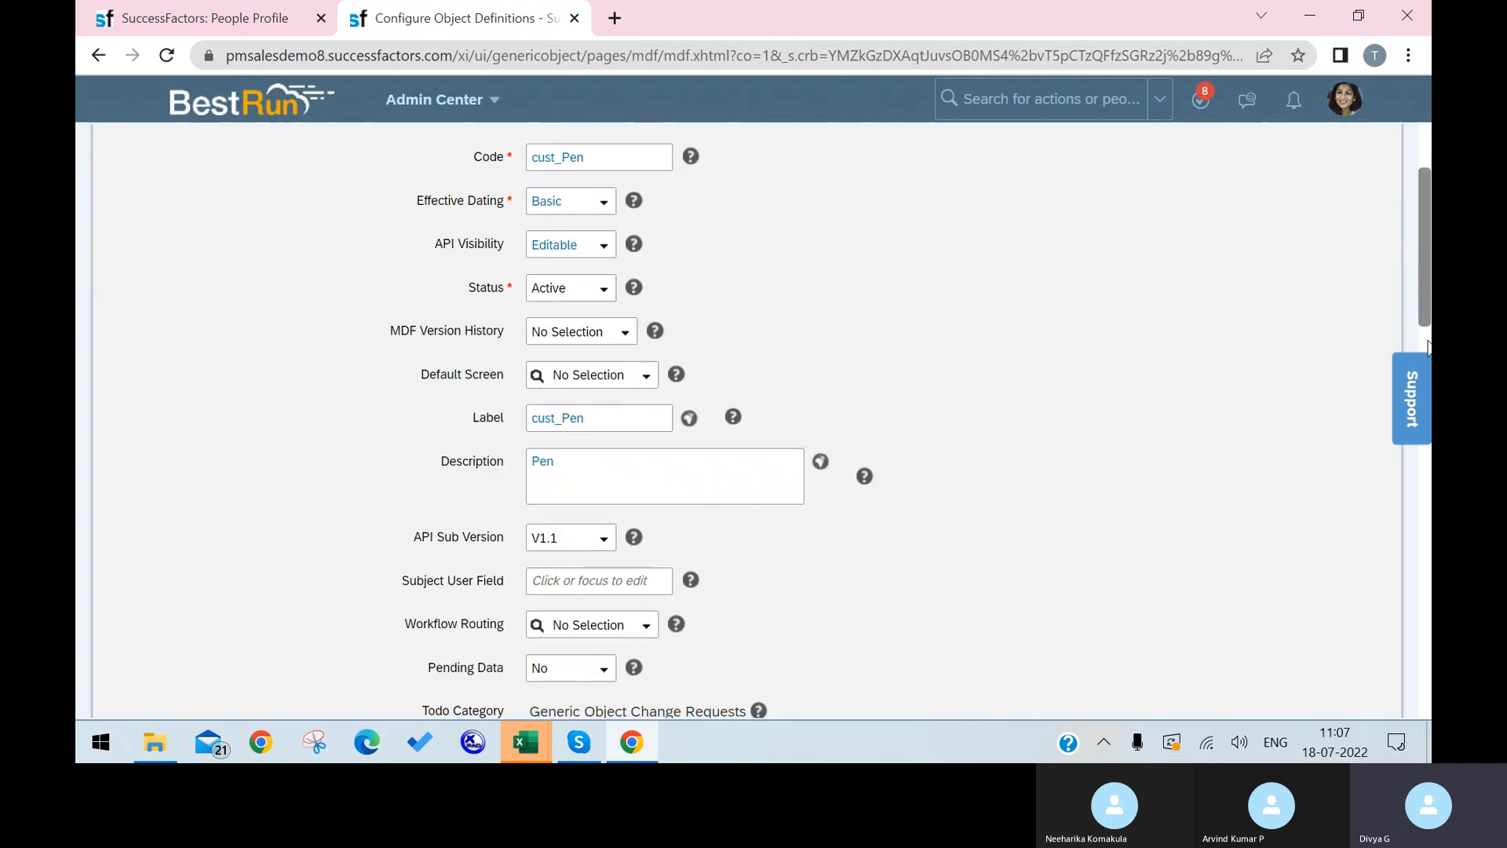
left_click_drag(1429, 454, 1428, 469)
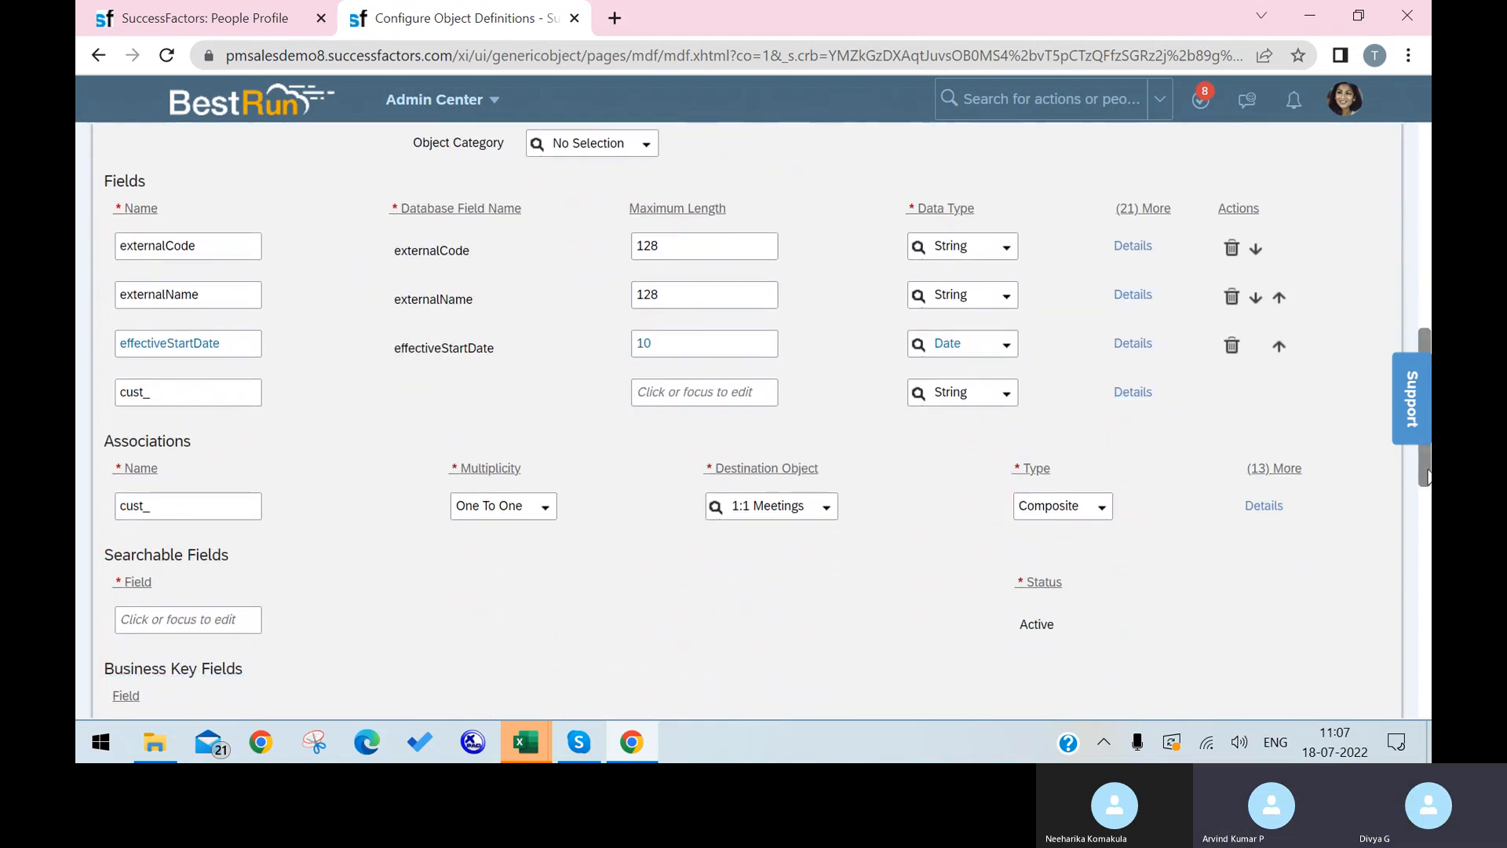
left_click_drag(1428, 476, 1428, 611)
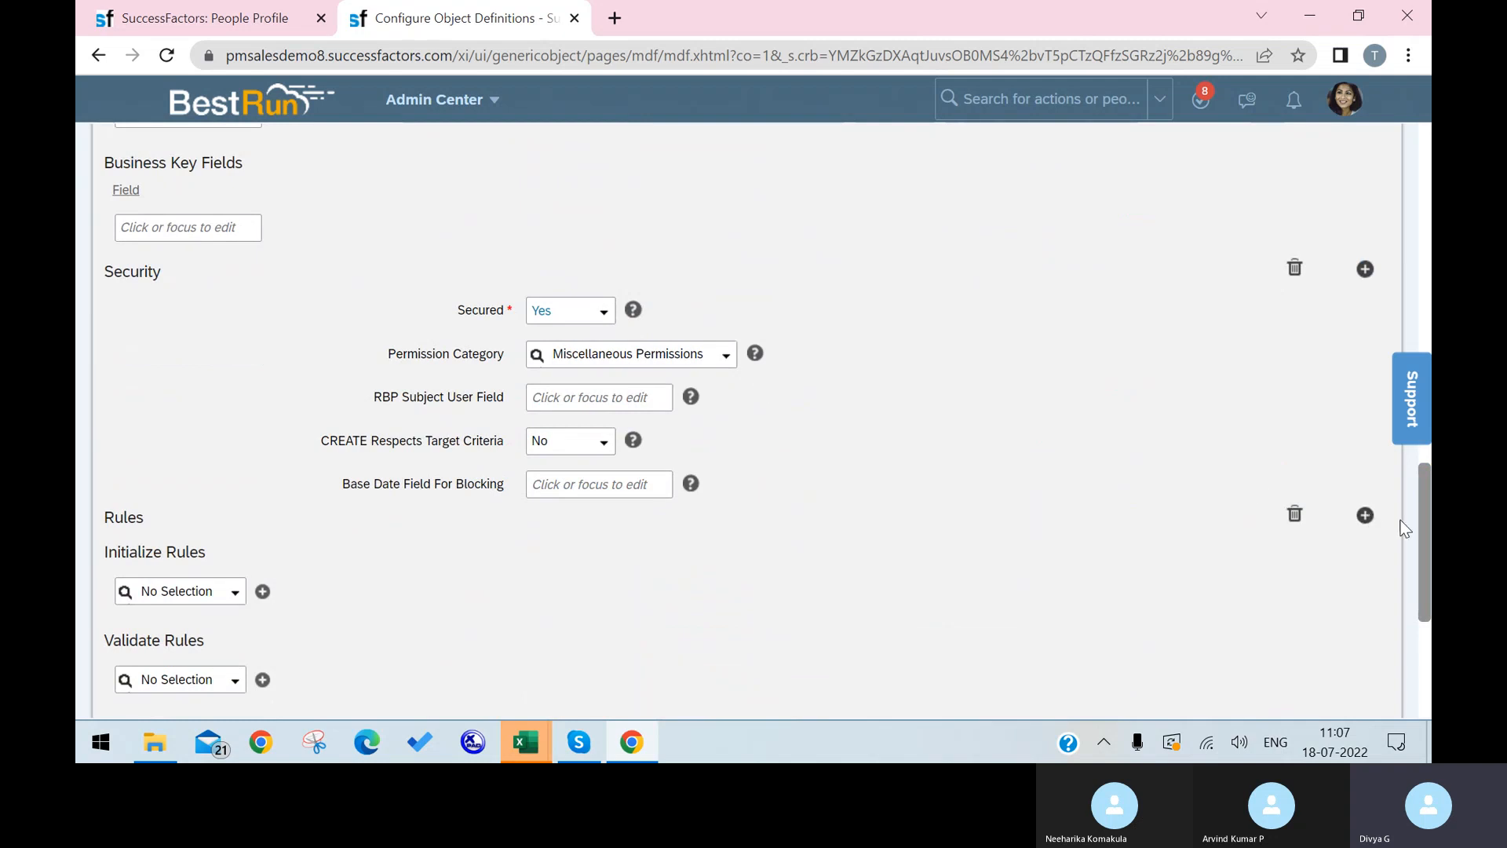
left_click_drag(1426, 540, 1429, 663)
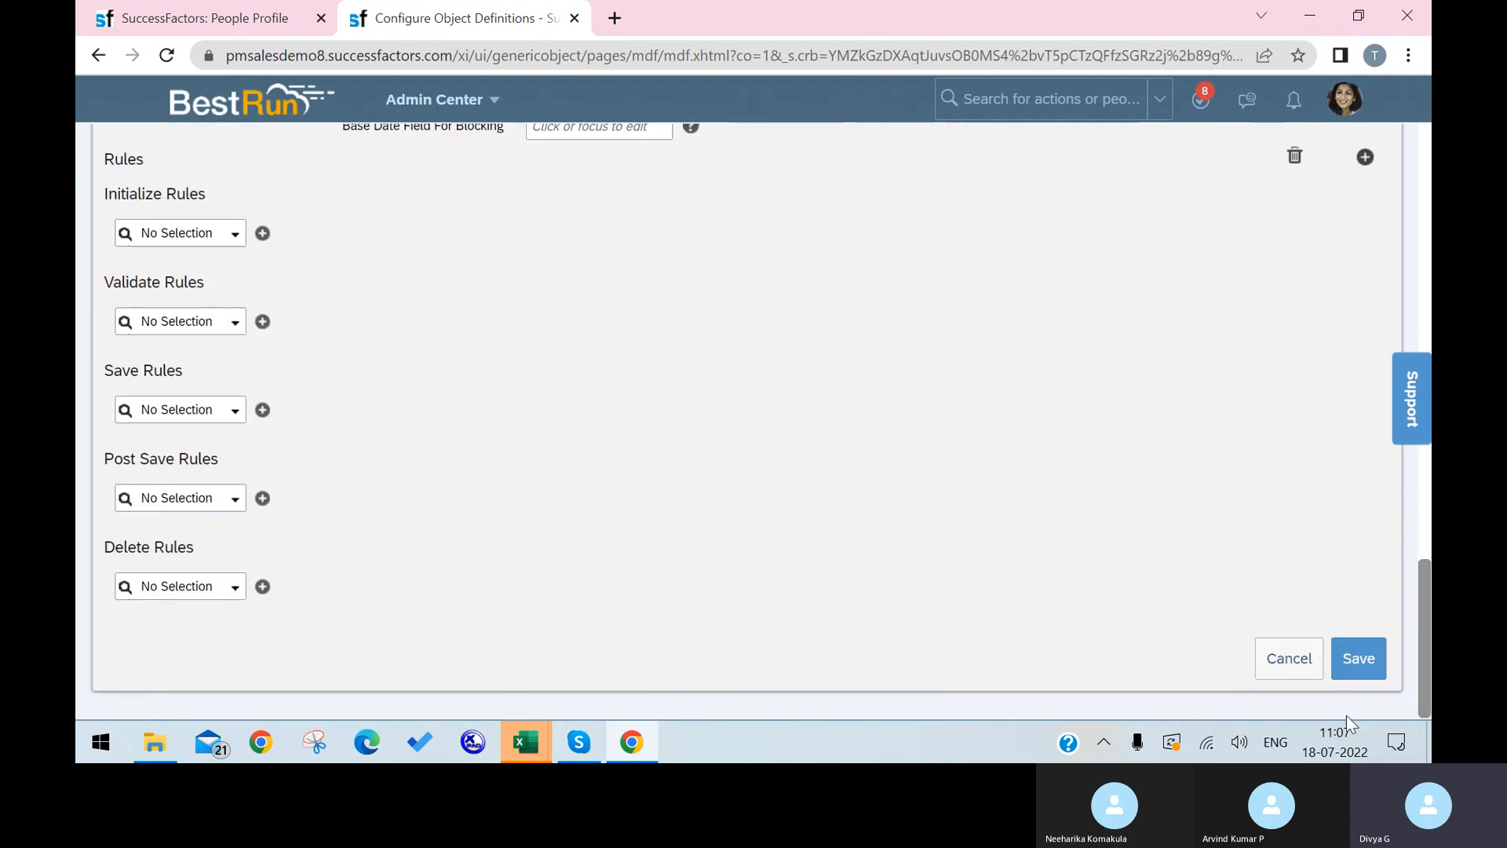
left_click(1361, 661)
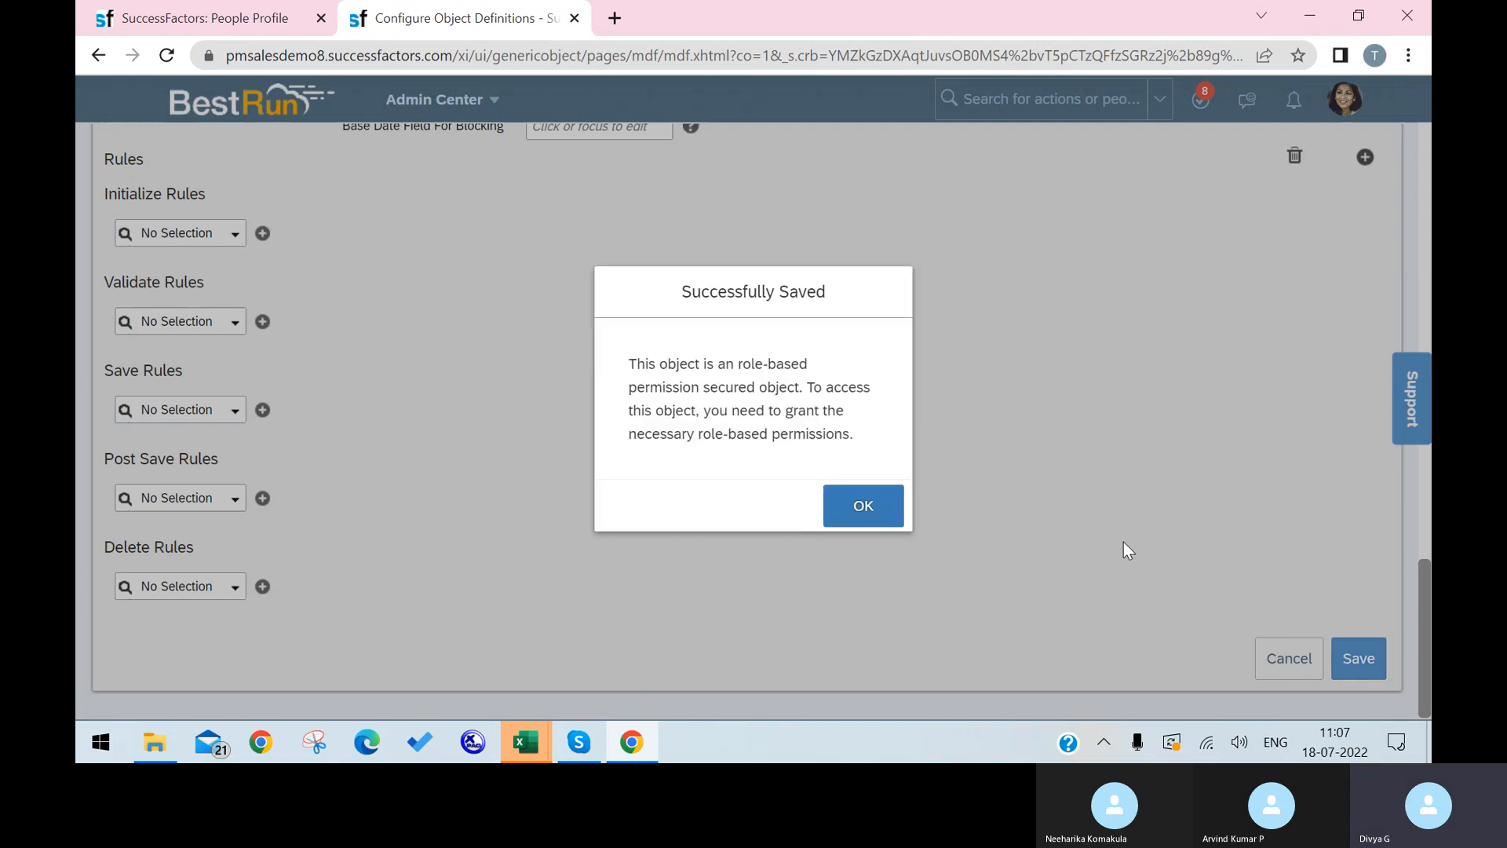
left_click(892, 515)
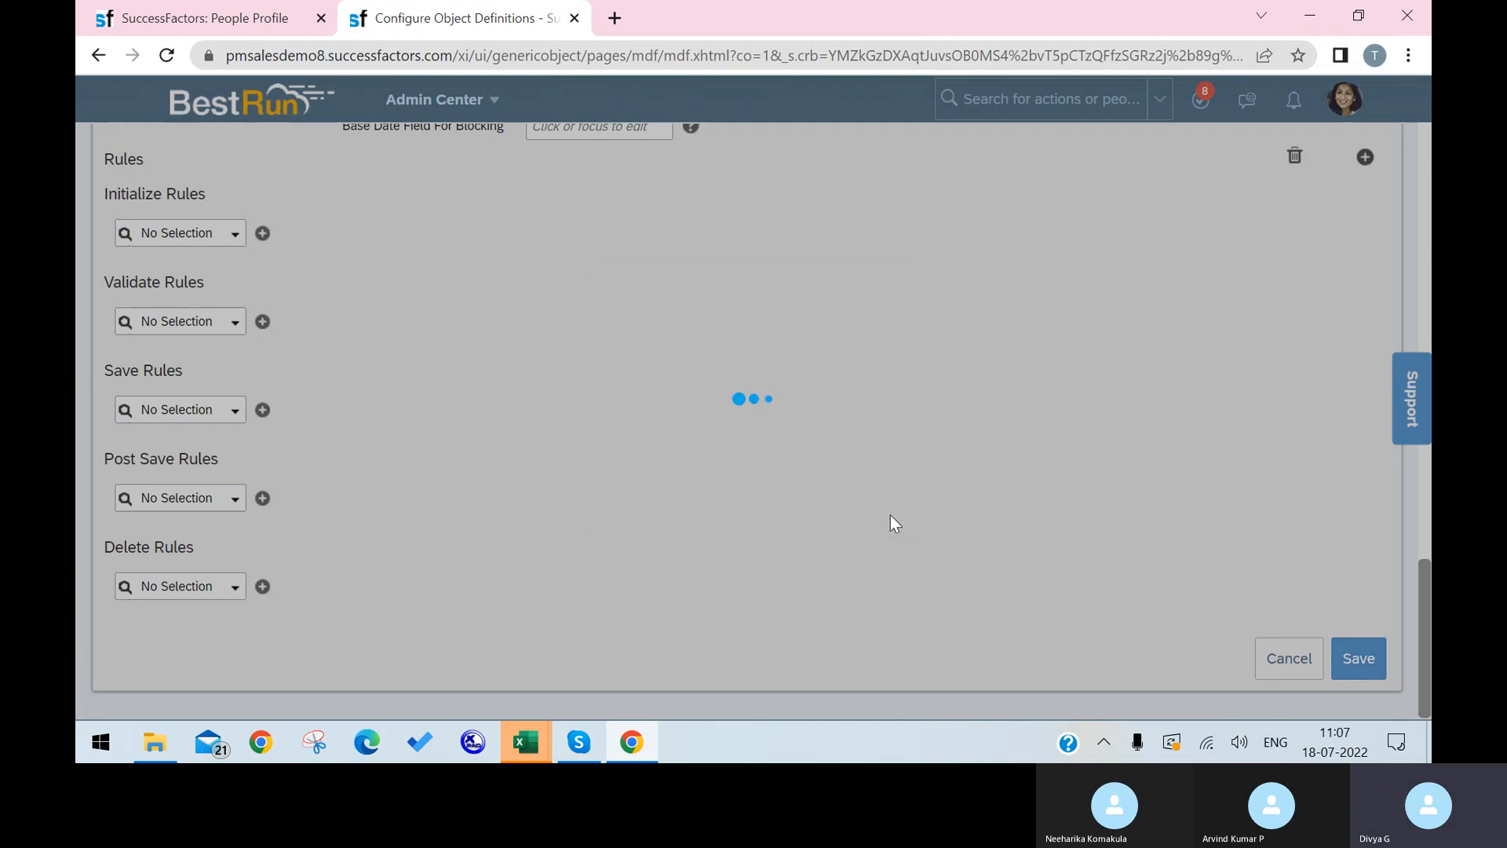
Duplicate the object definition browser tab and open Manage Permission Roles in the copy through the action search.
right_click(530, 21)
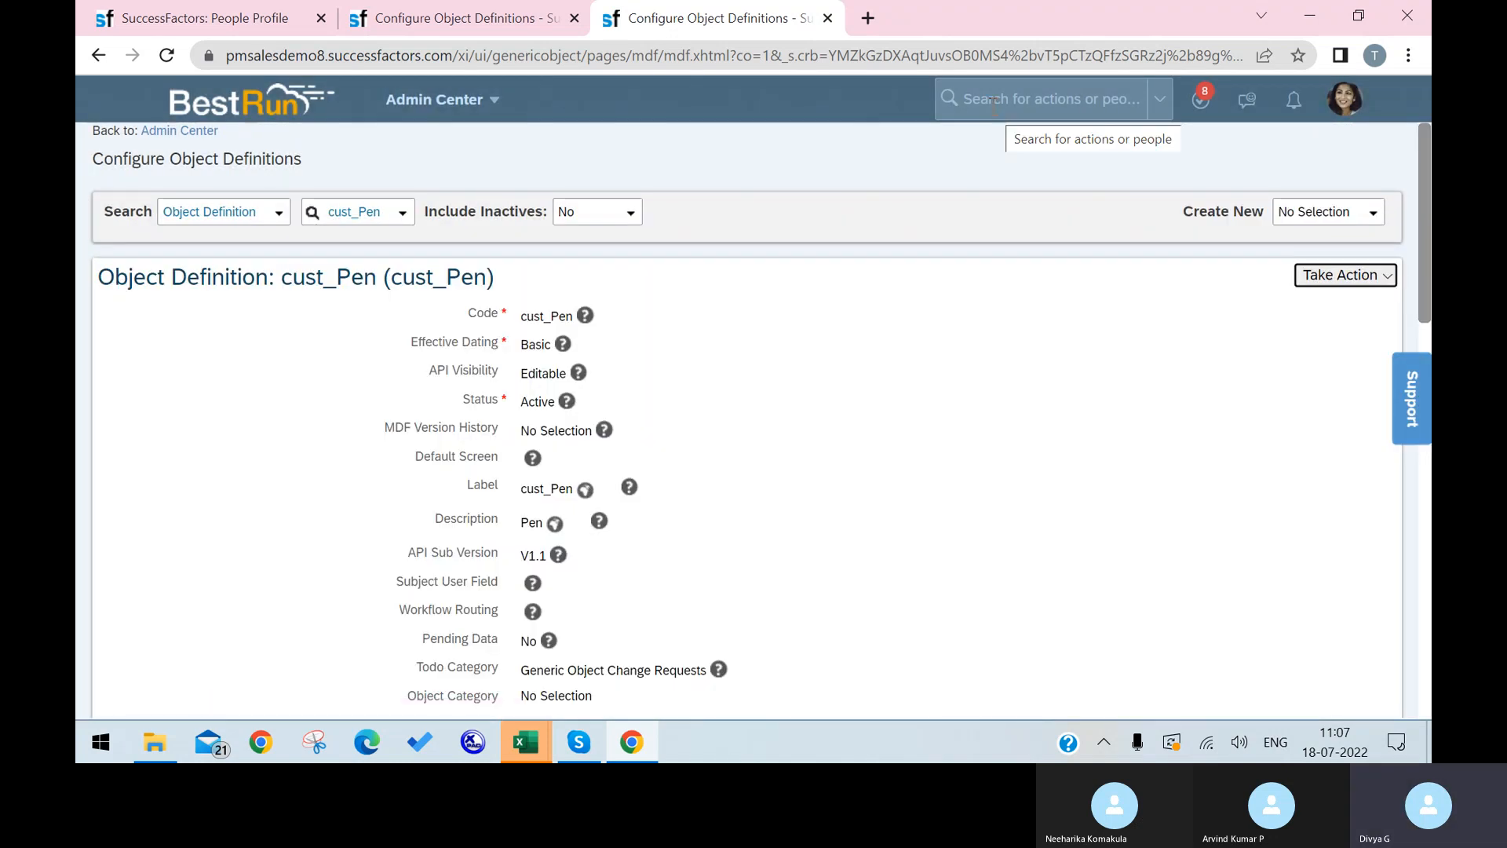
left_click(994, 102)
type("ma")
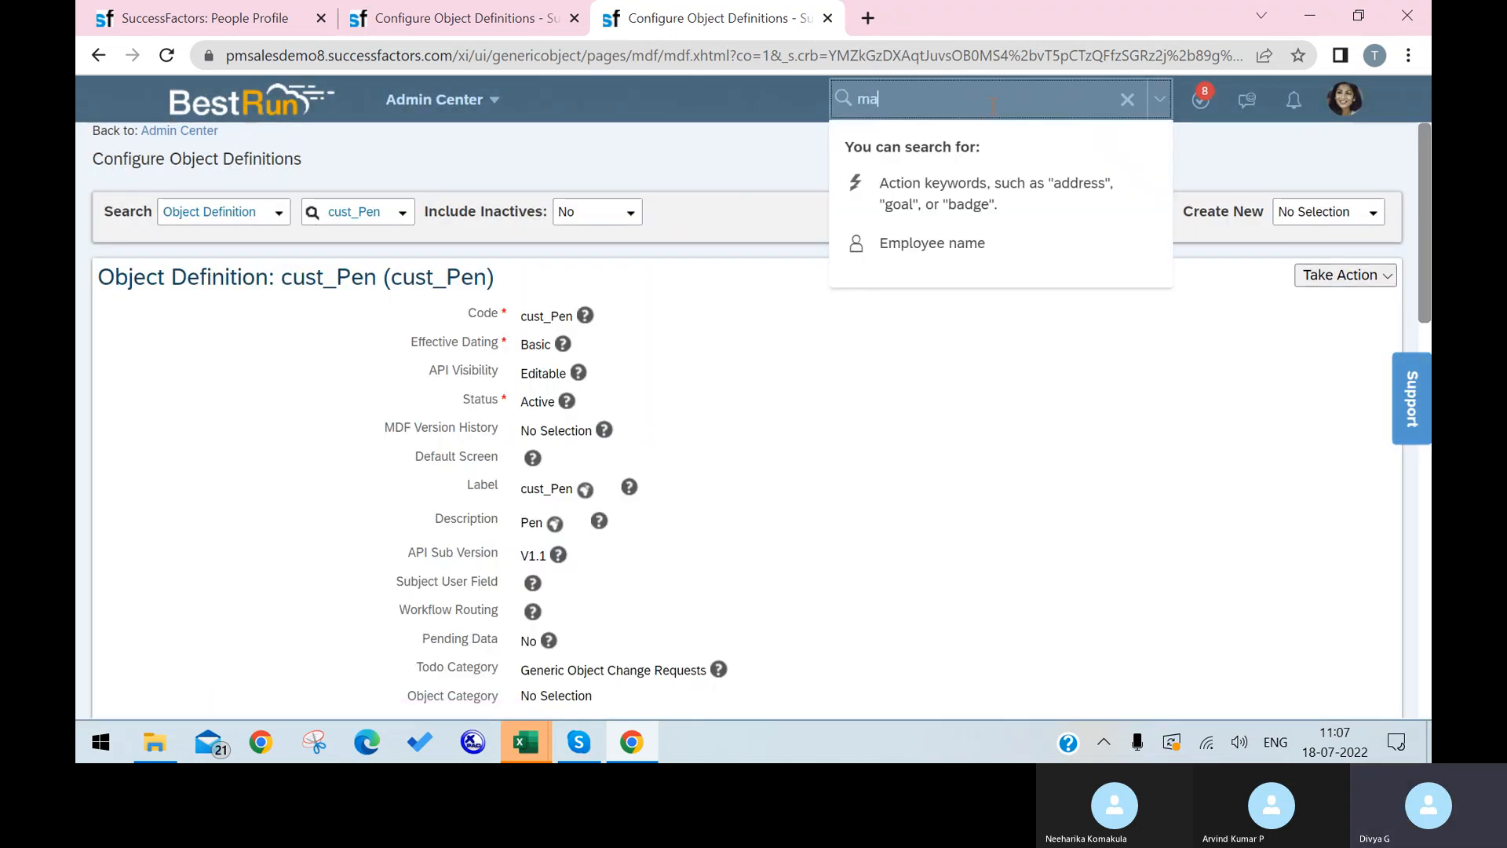
type("nage per")
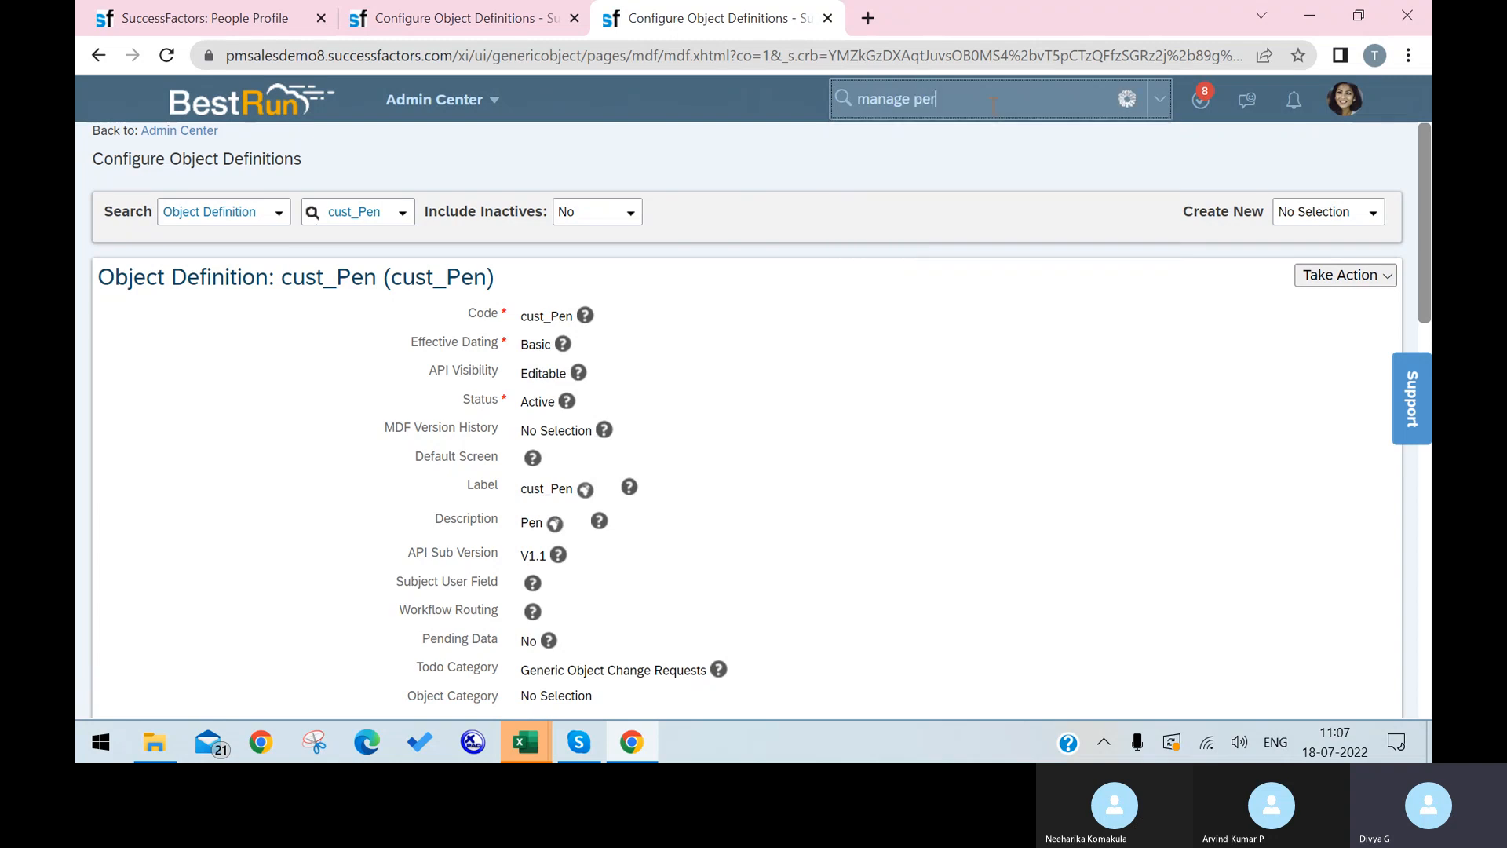
type("mission role")
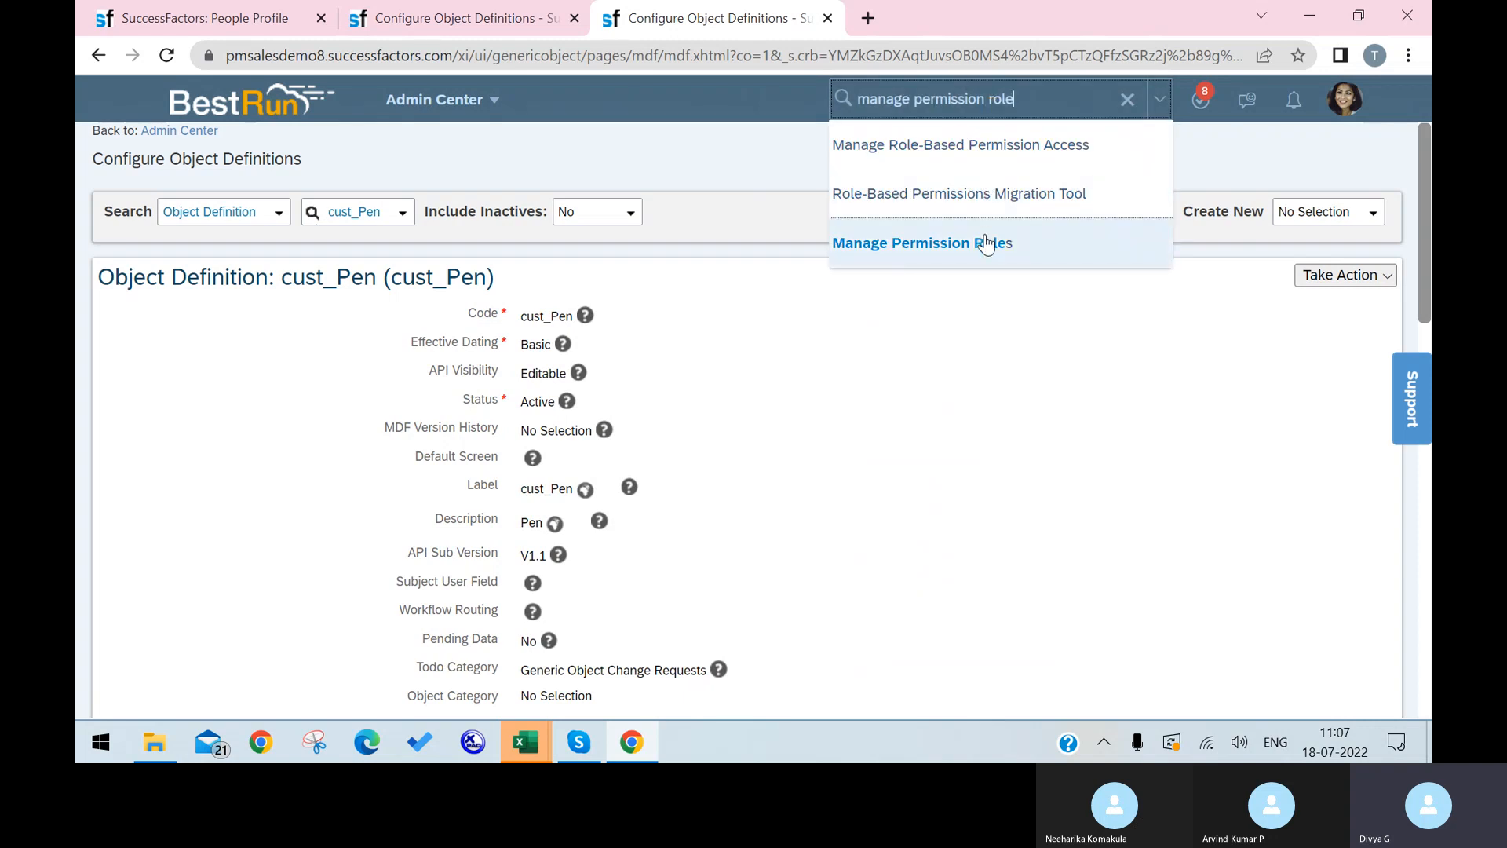
left_click(989, 242)
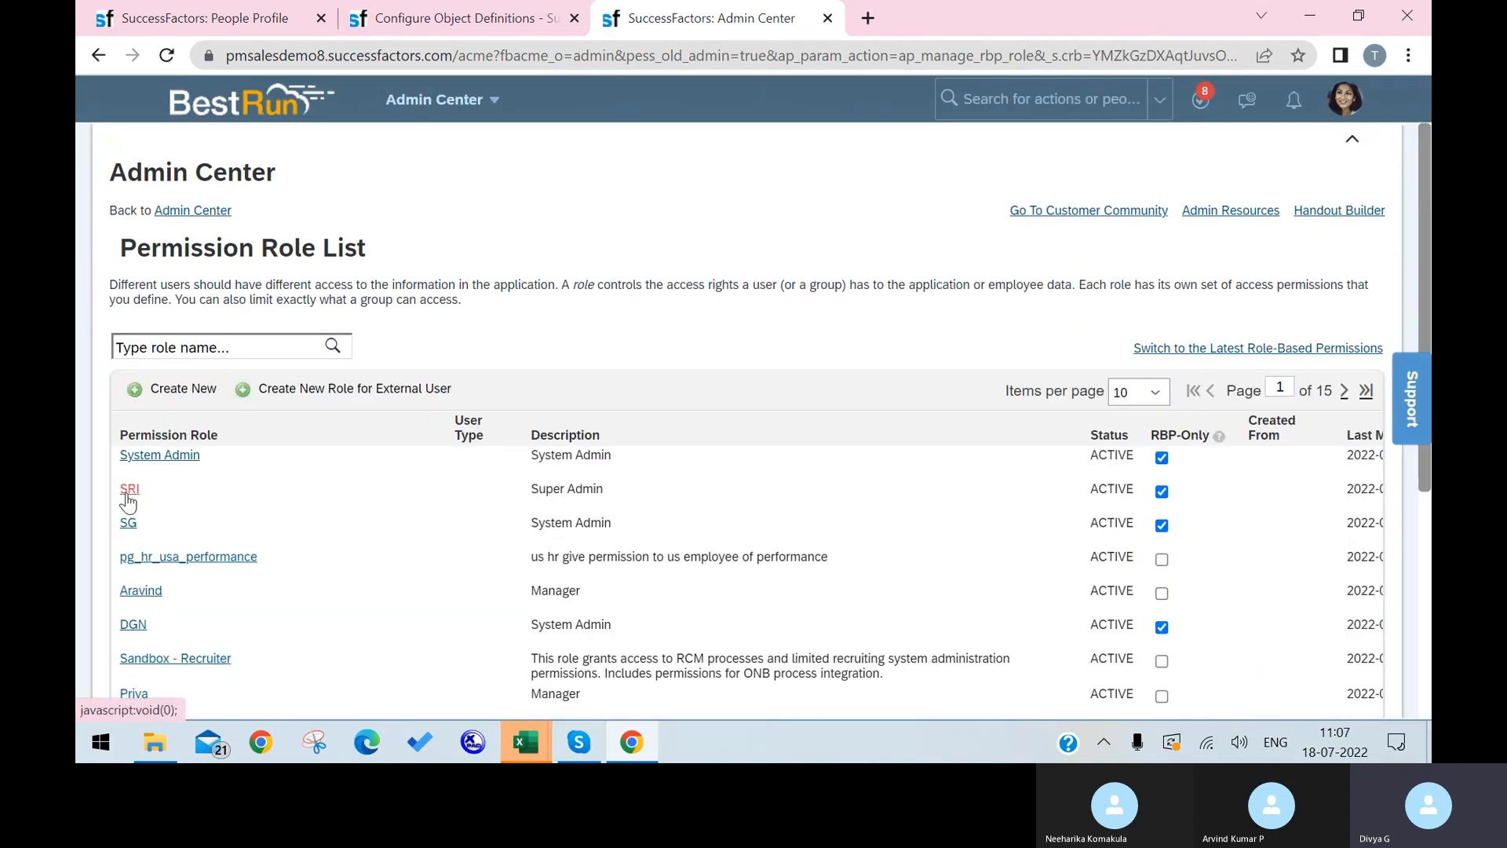
Open the permission settings of the role described as Super Admin and show its Miscellaneous Permissions.
left_click(129, 491)
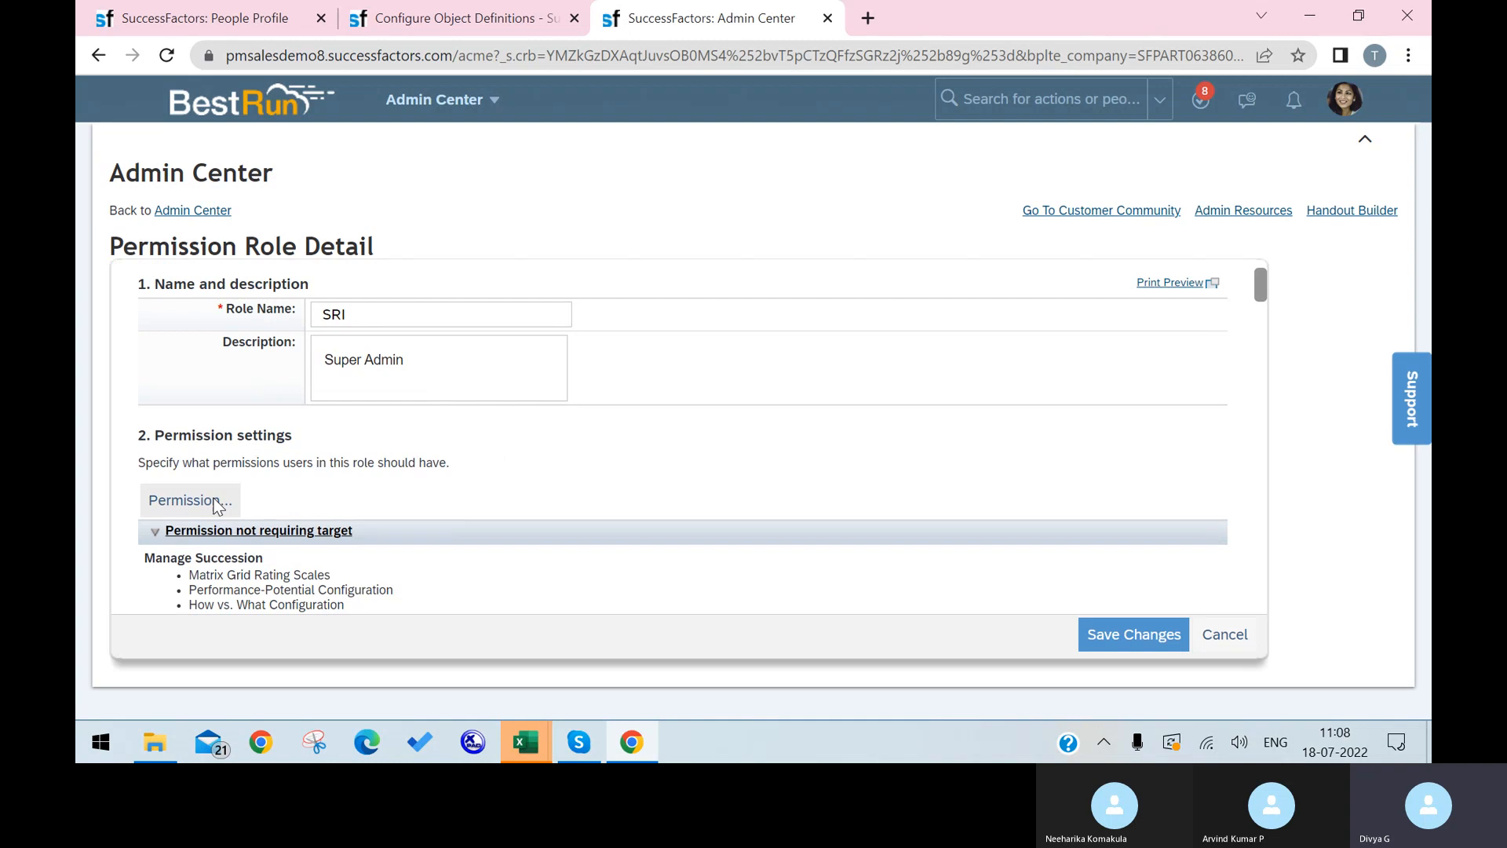
left_click(218, 507)
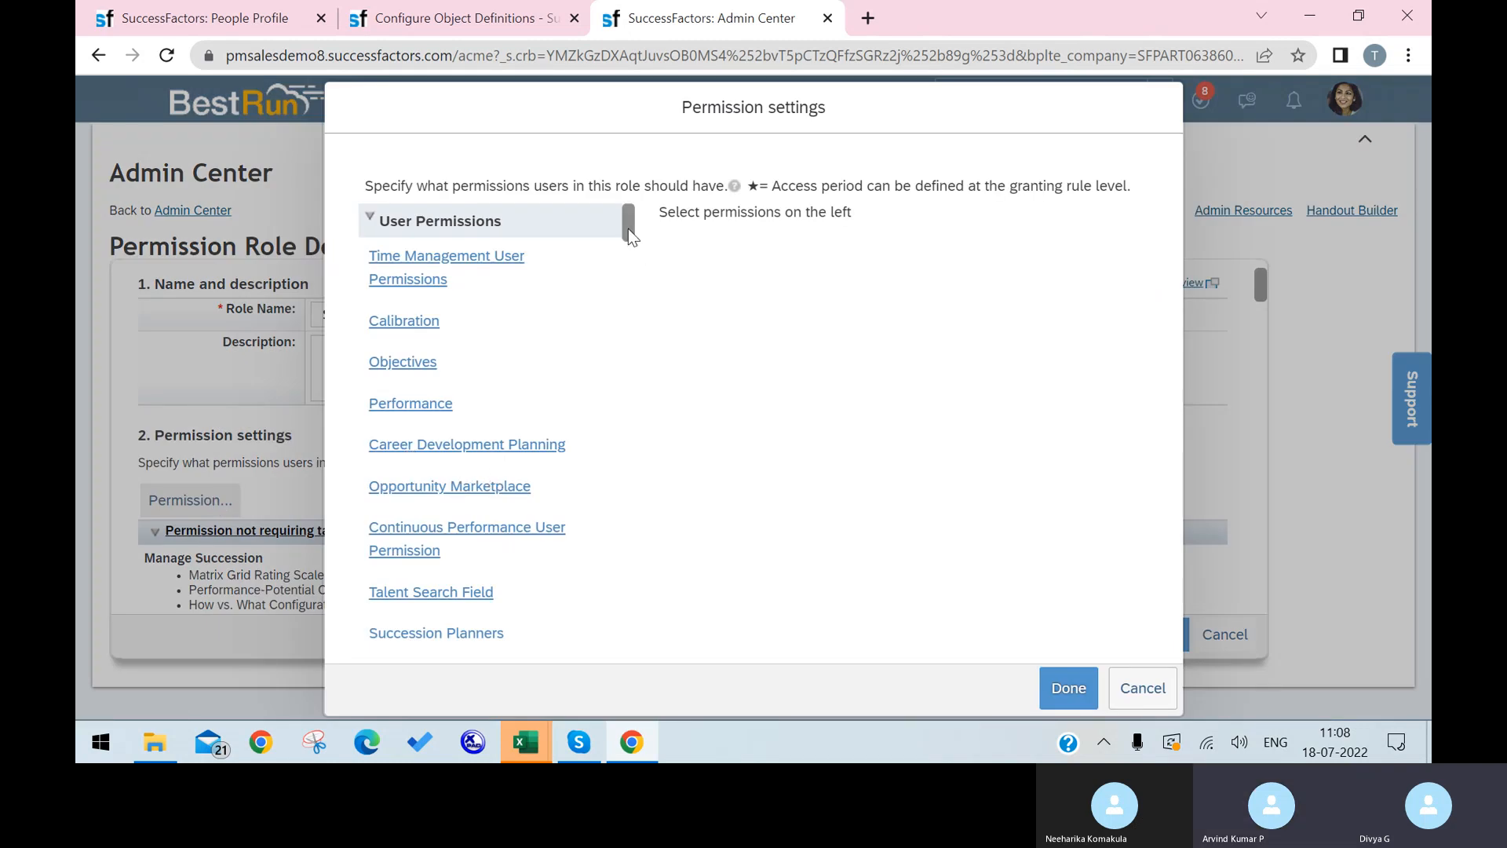
left_click_drag(628, 229, 636, 325)
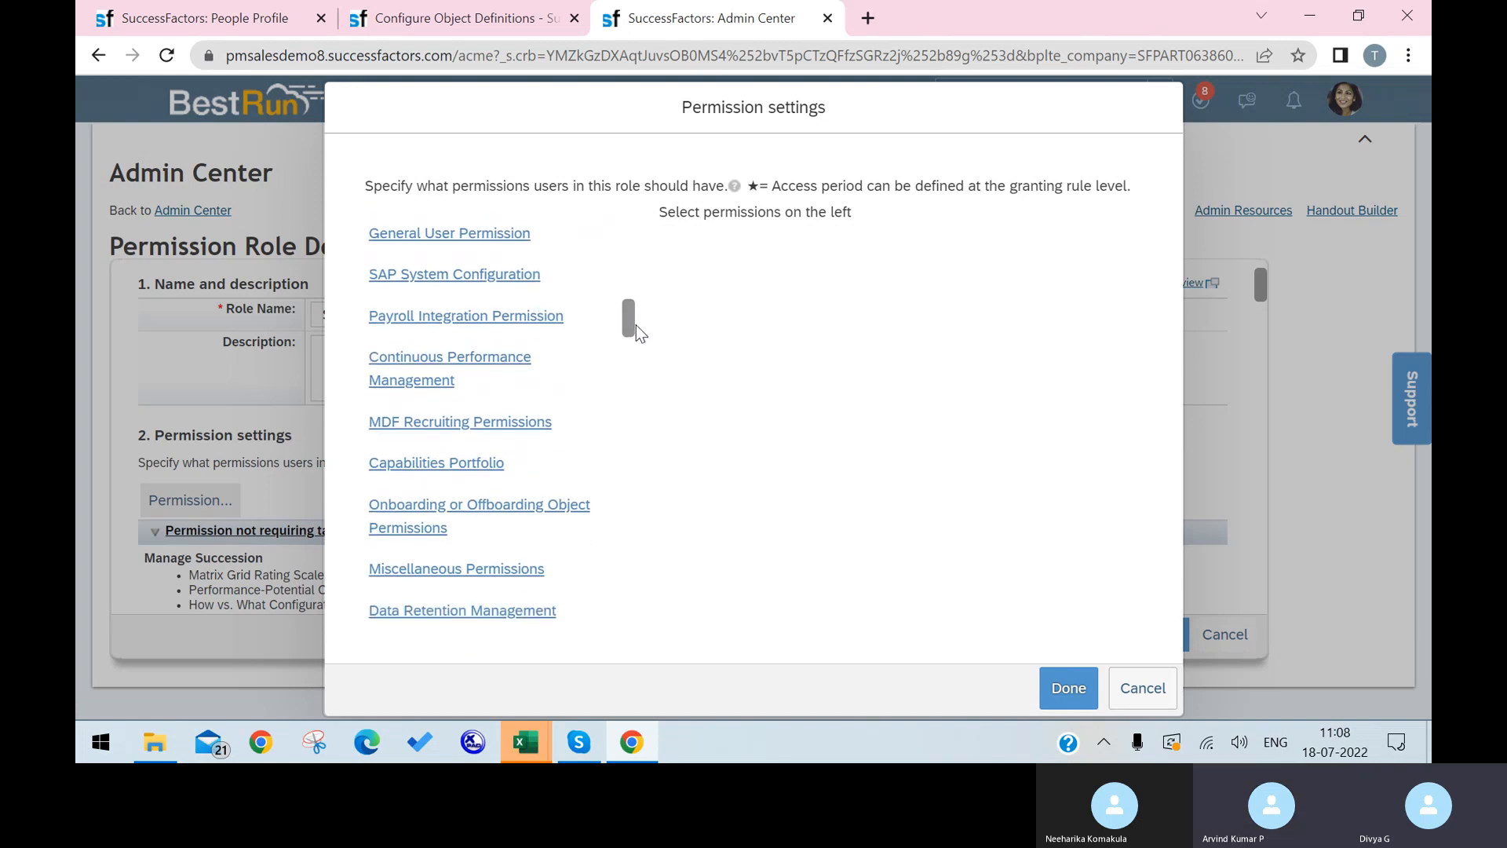
key("ctrl+f")
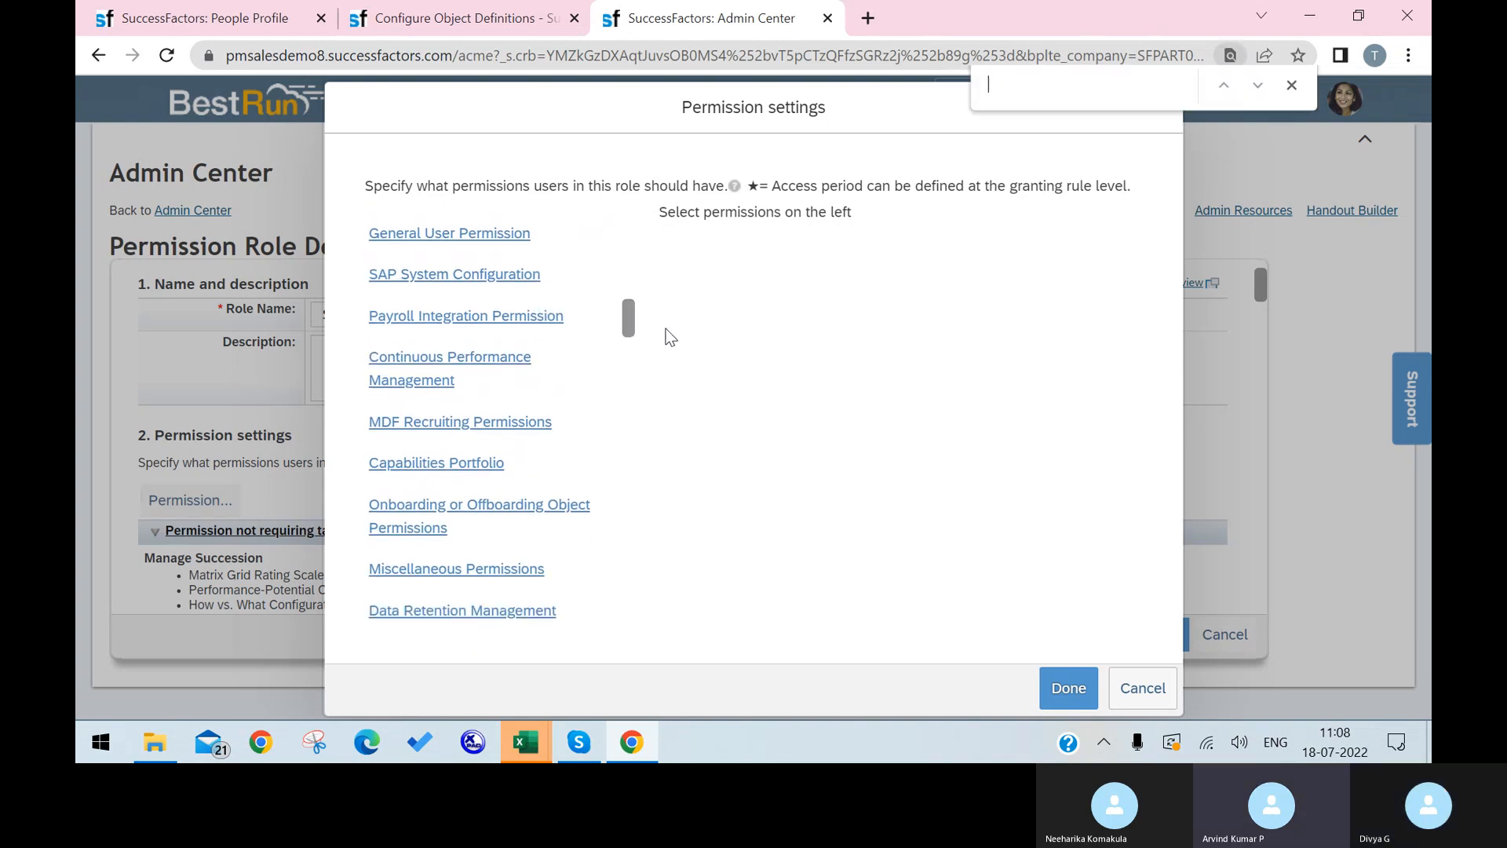
type("misc")
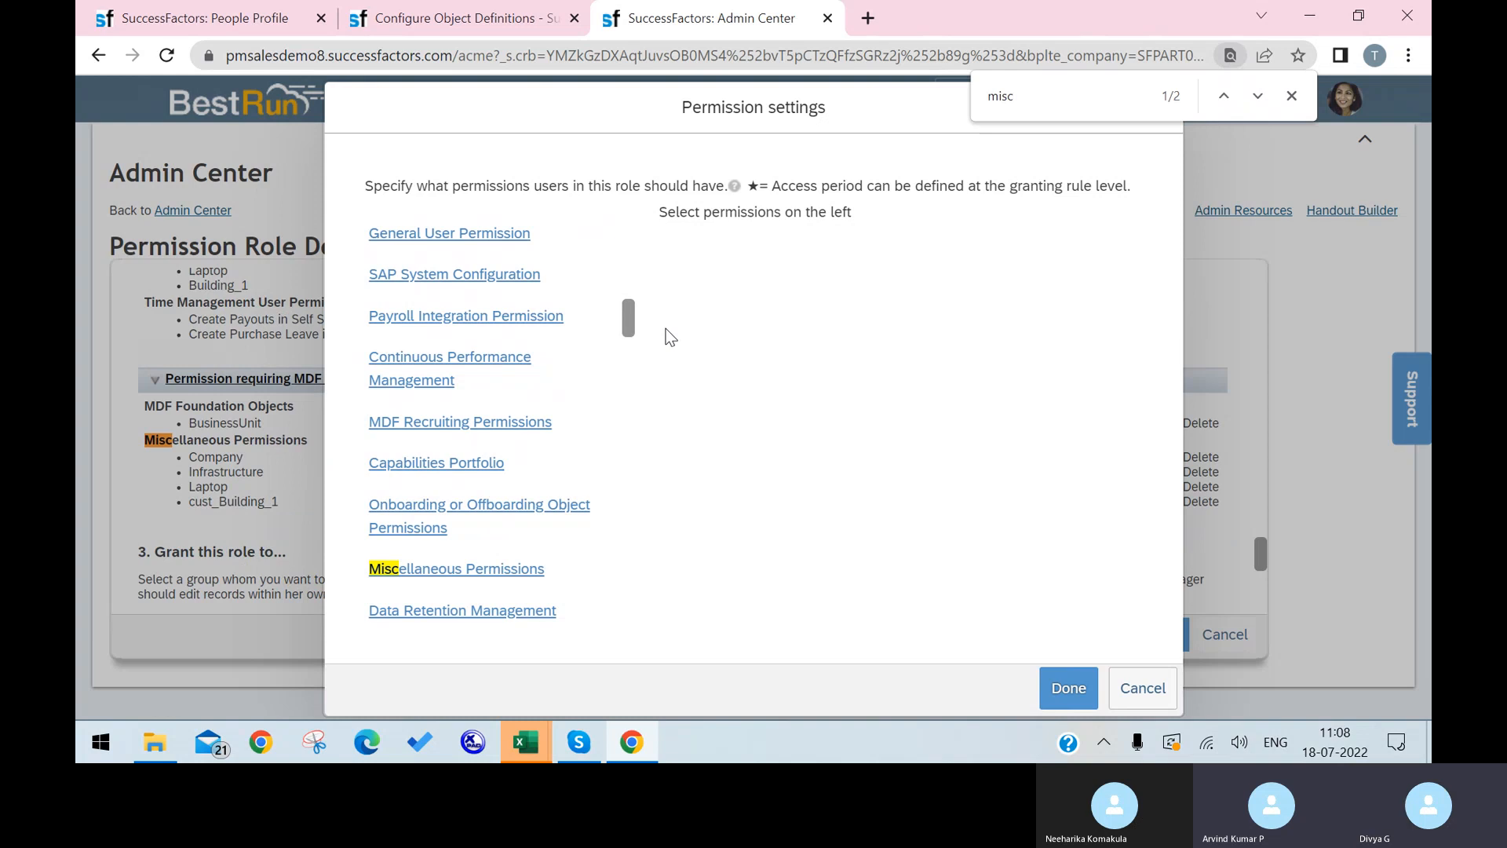
left_click(425, 577)
Search the page for "pen" and step through the matches to locate cust_Pen in the Miscellaneous Permissions.
key("ctrl+a")
type("pen")
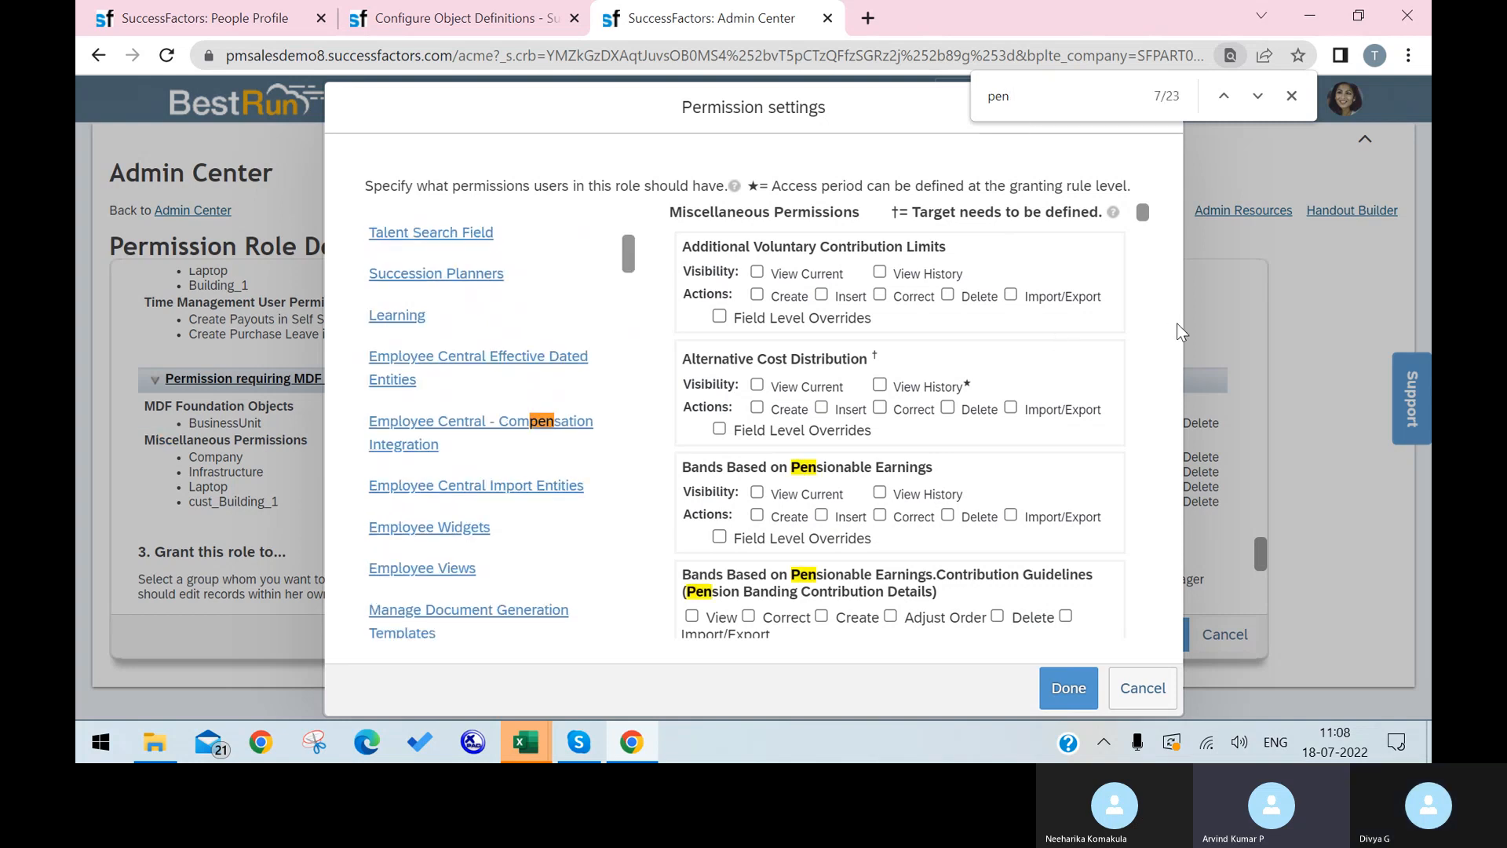
left_click(1259, 95)
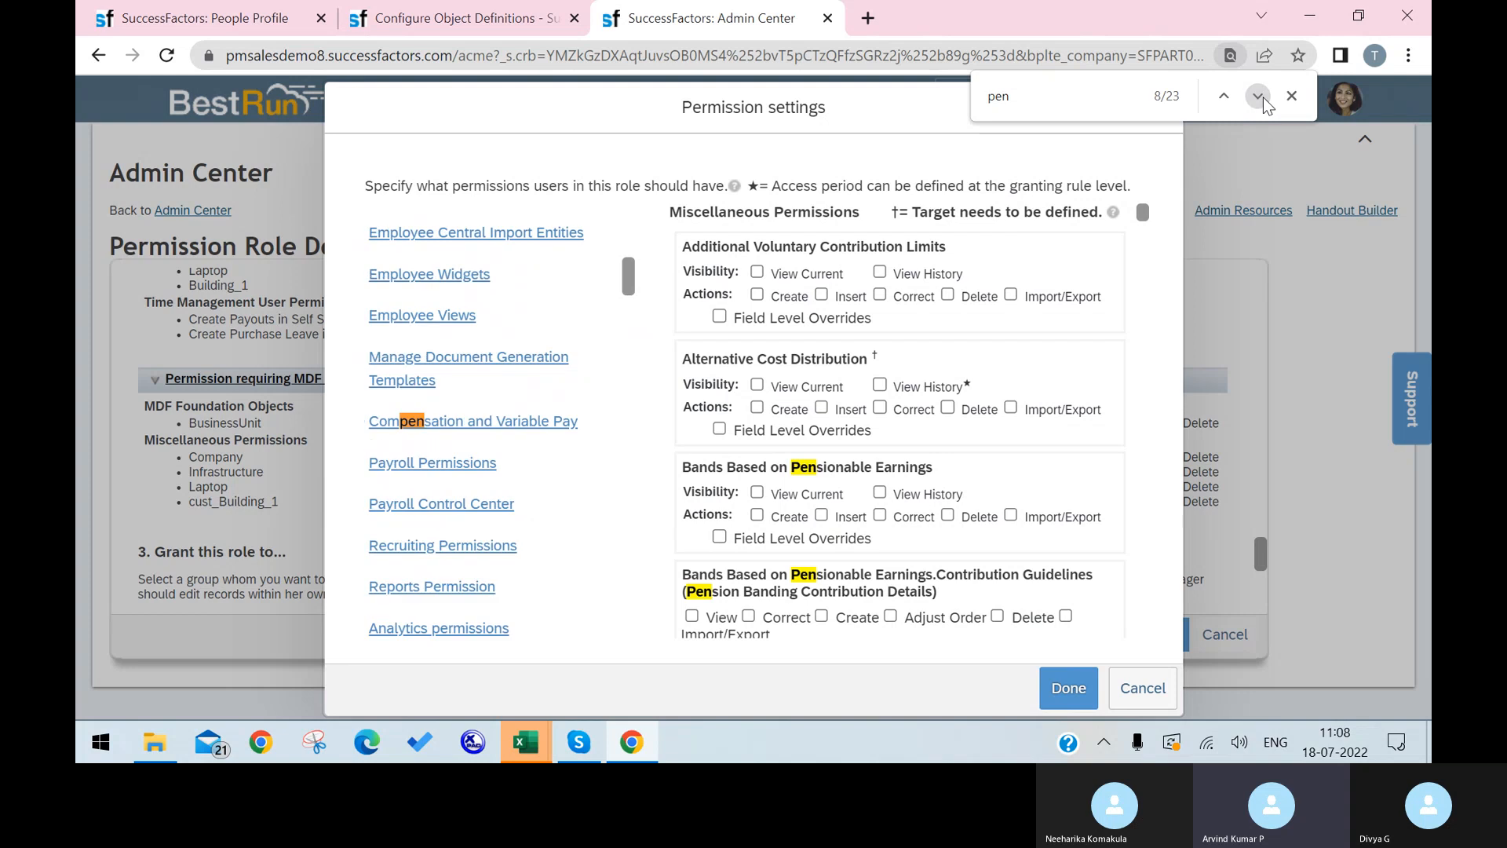
left_click(1258, 96)
left_click(1258, 96)
left_click(1259, 96)
left_click(1258, 96)
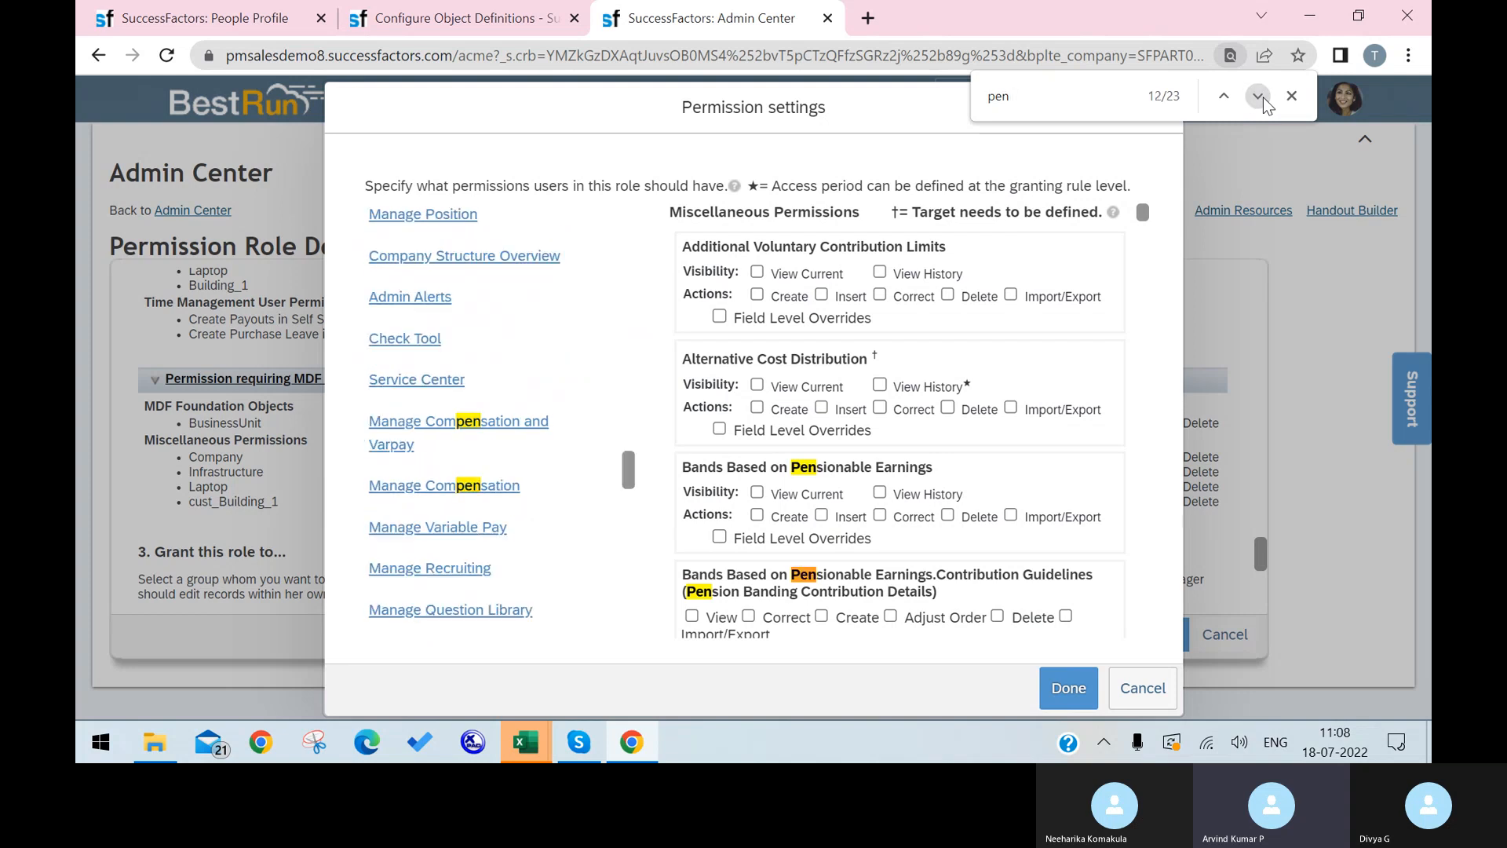
left_click(1259, 95)
left_click(1259, 96)
left_click(1259, 96)
left_click(1258, 96)
left_click(1258, 96)
left_click(1258, 95)
left_click(1259, 95)
left_click(1258, 96)
left_click(1259, 96)
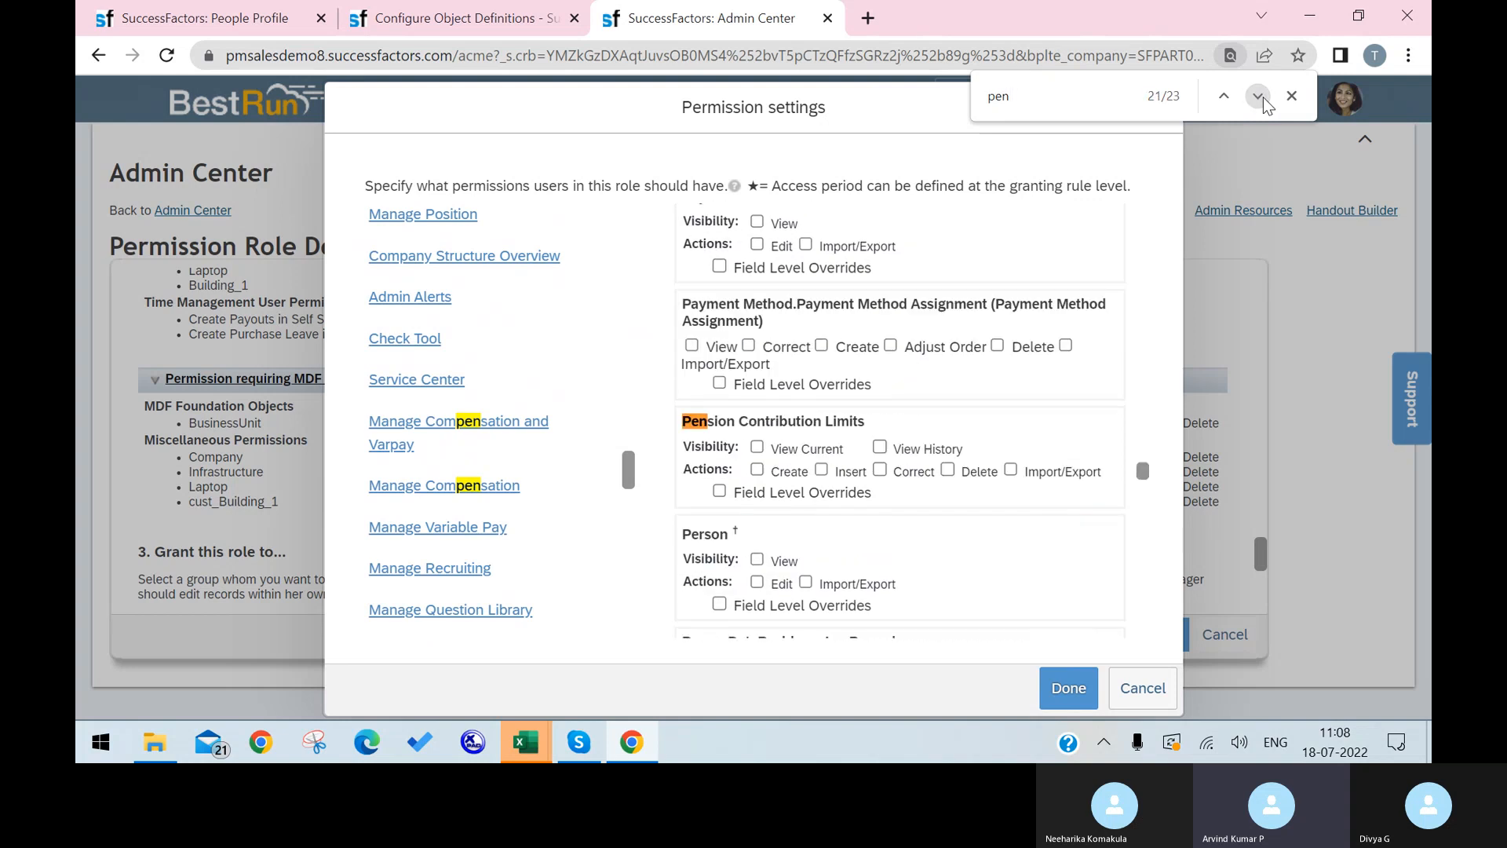
left_click(1259, 96)
left_click(1258, 95)
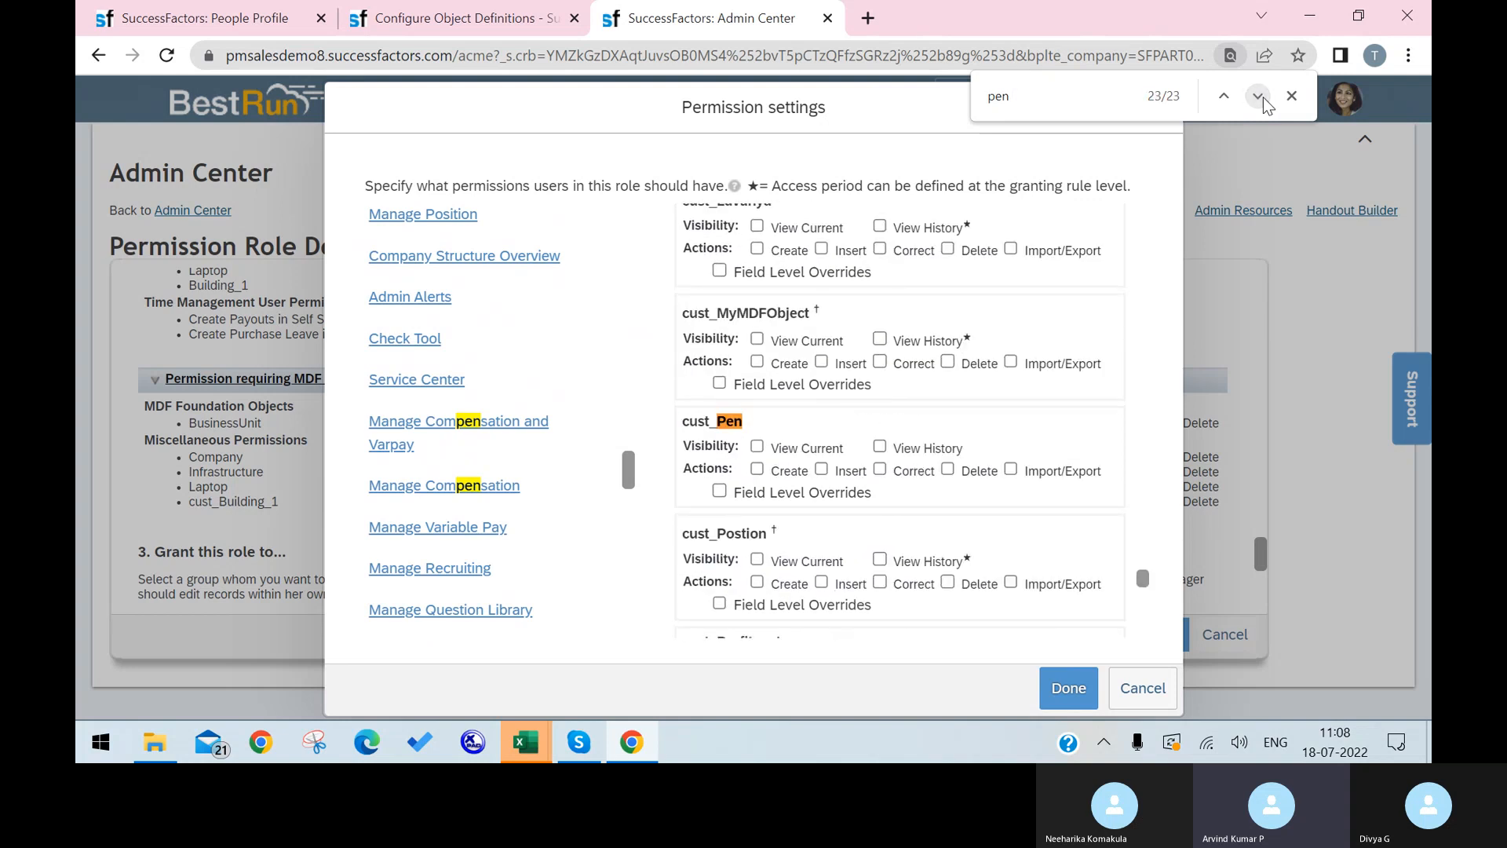
left_click(1258, 96)
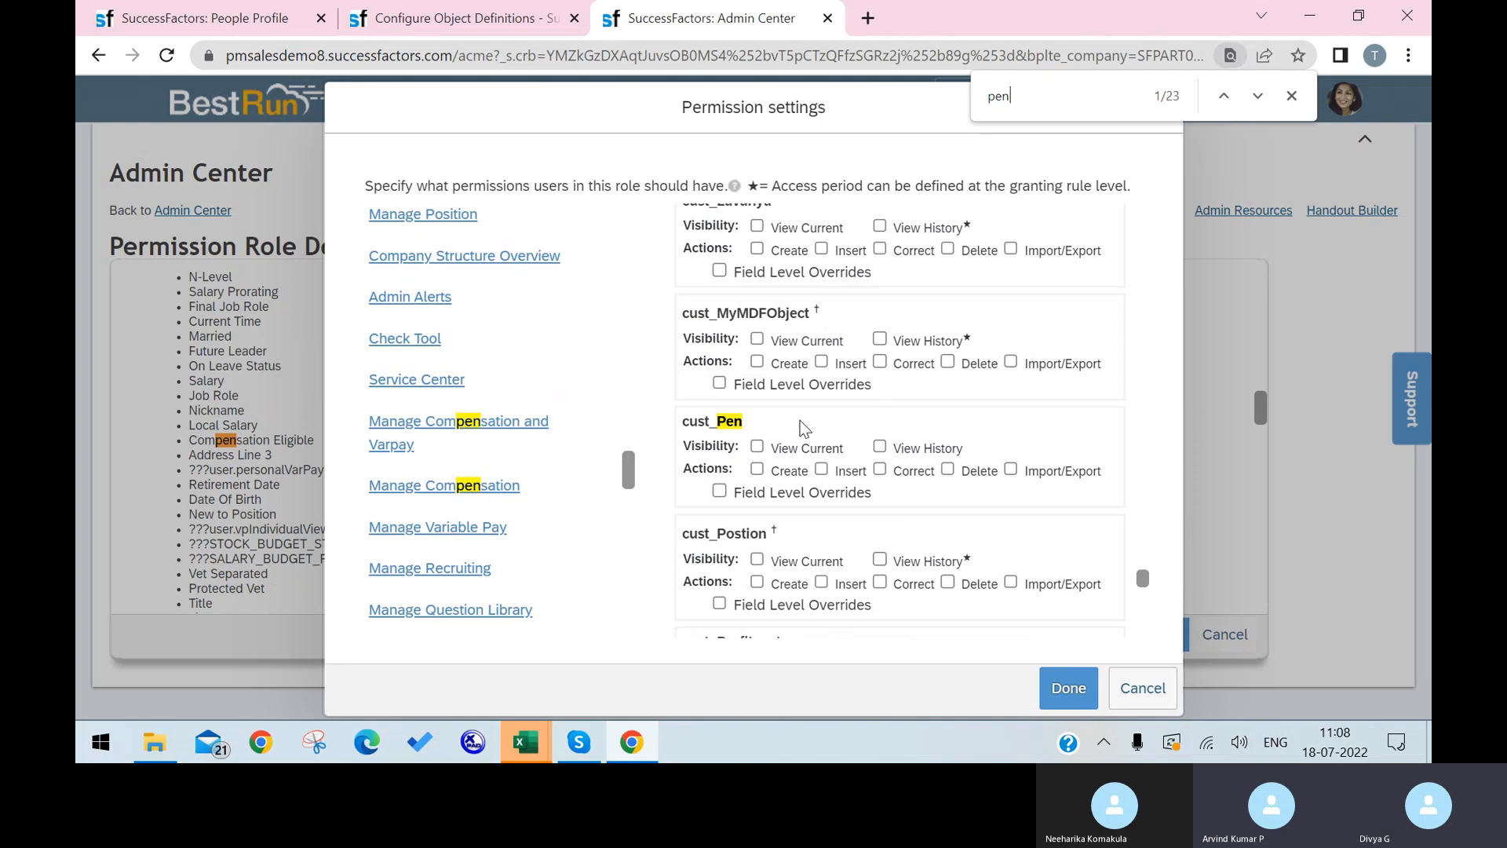
Grant View Current, View History, Create, Insert, Correct, Delete and Import/Export on cust_Pen, save the role and reload the page.
left_click(757, 446)
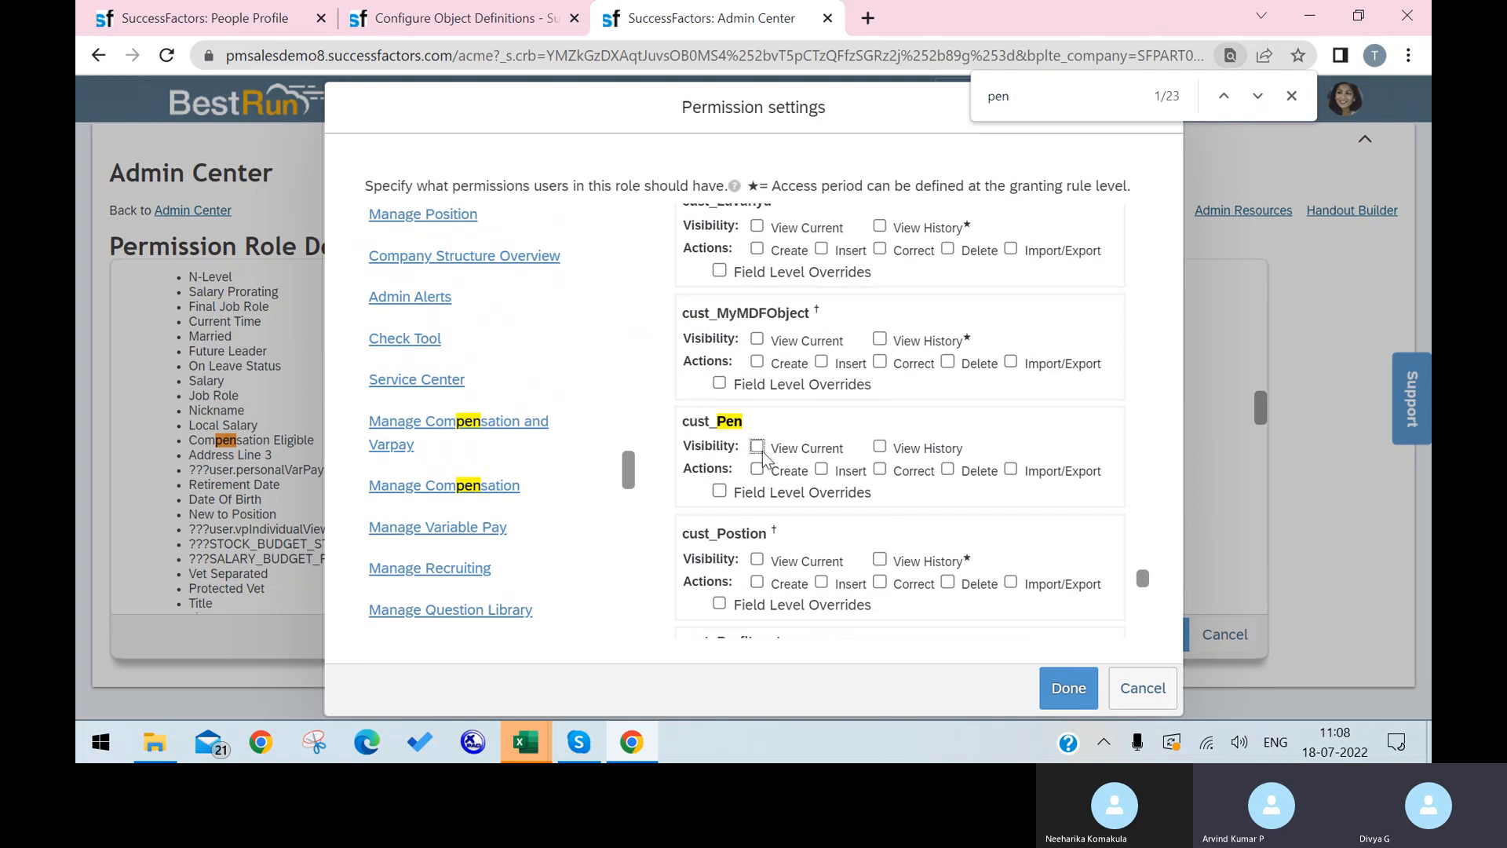
left_click(881, 447)
left_click(758, 470)
left_click(822, 469)
left_click(888, 474)
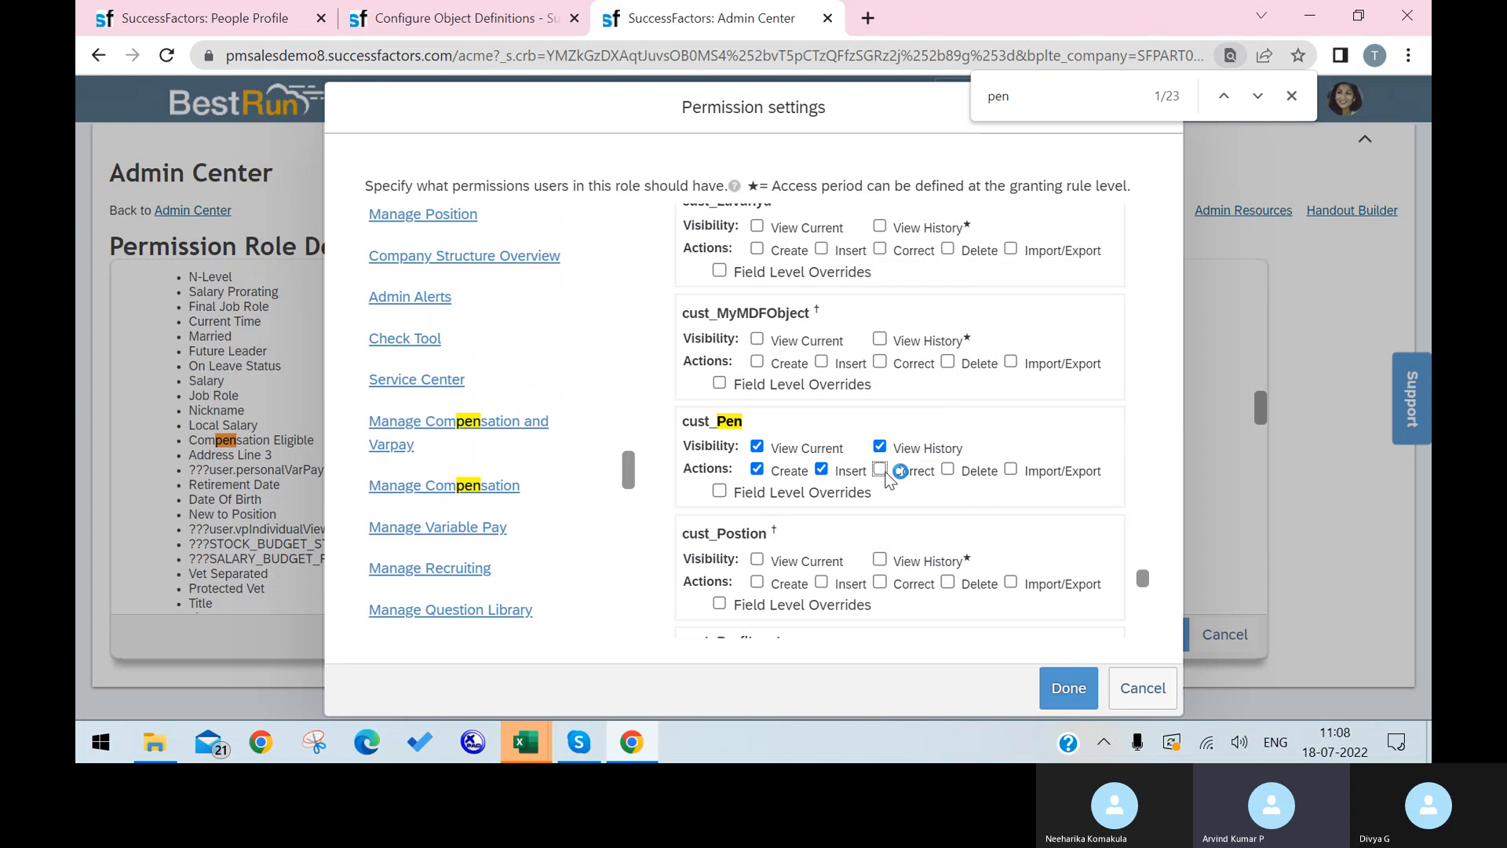
left_click(948, 469)
left_click(1011, 470)
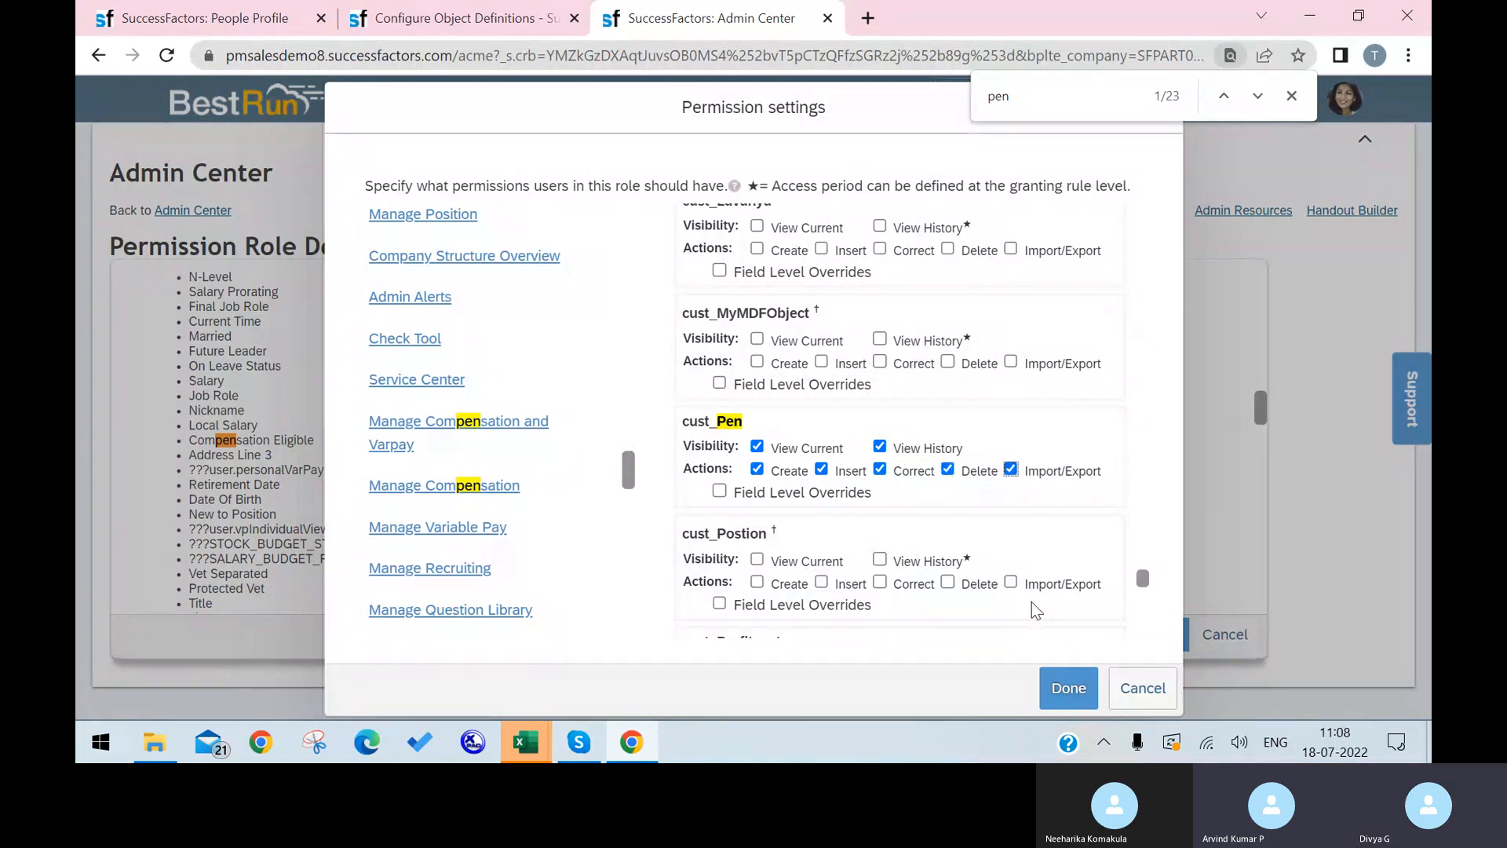
left_click(1068, 687)
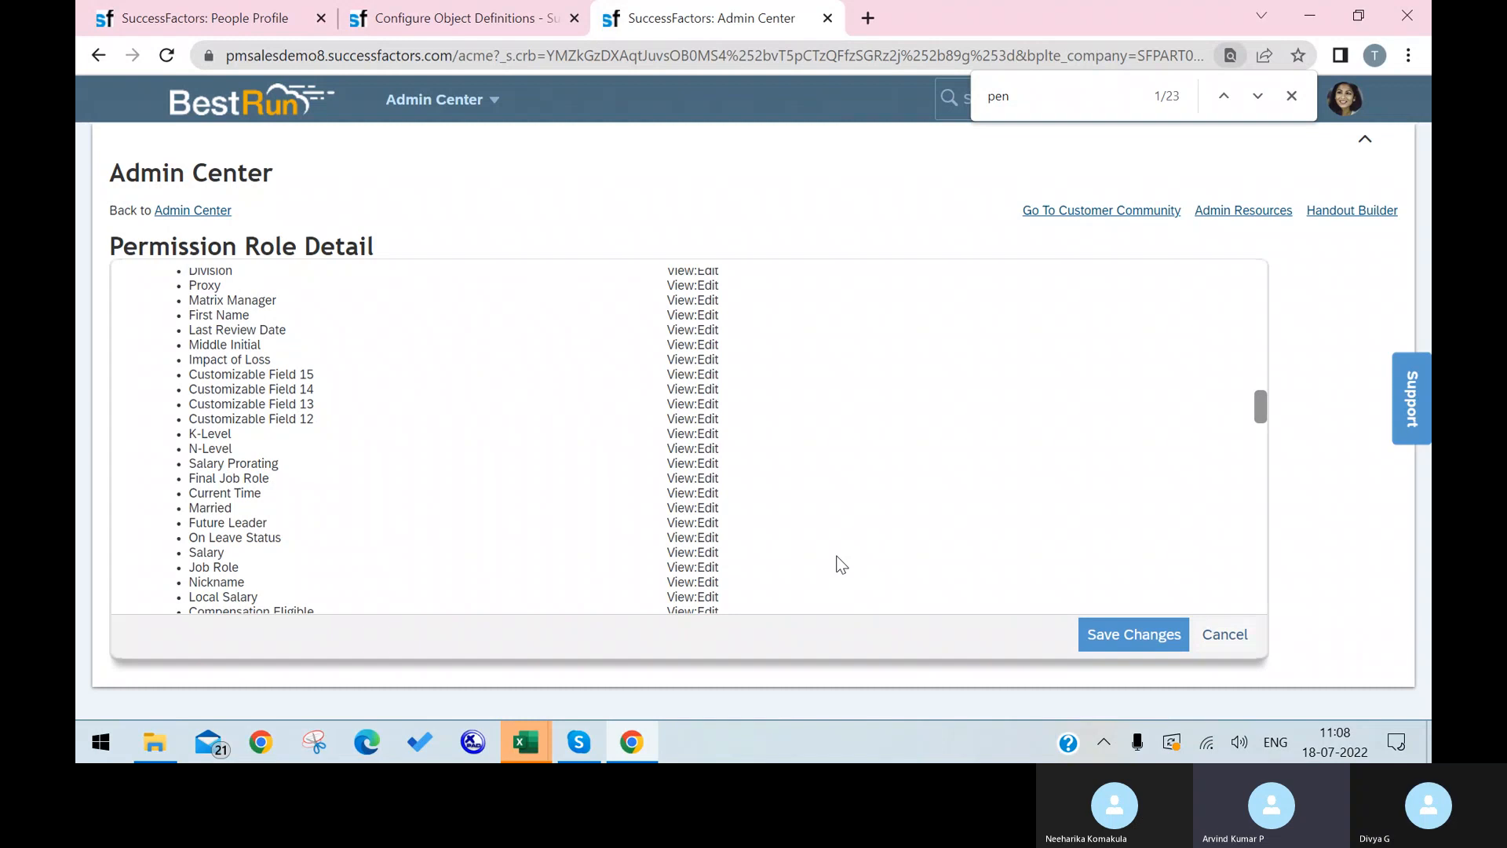
left_click(1097, 639)
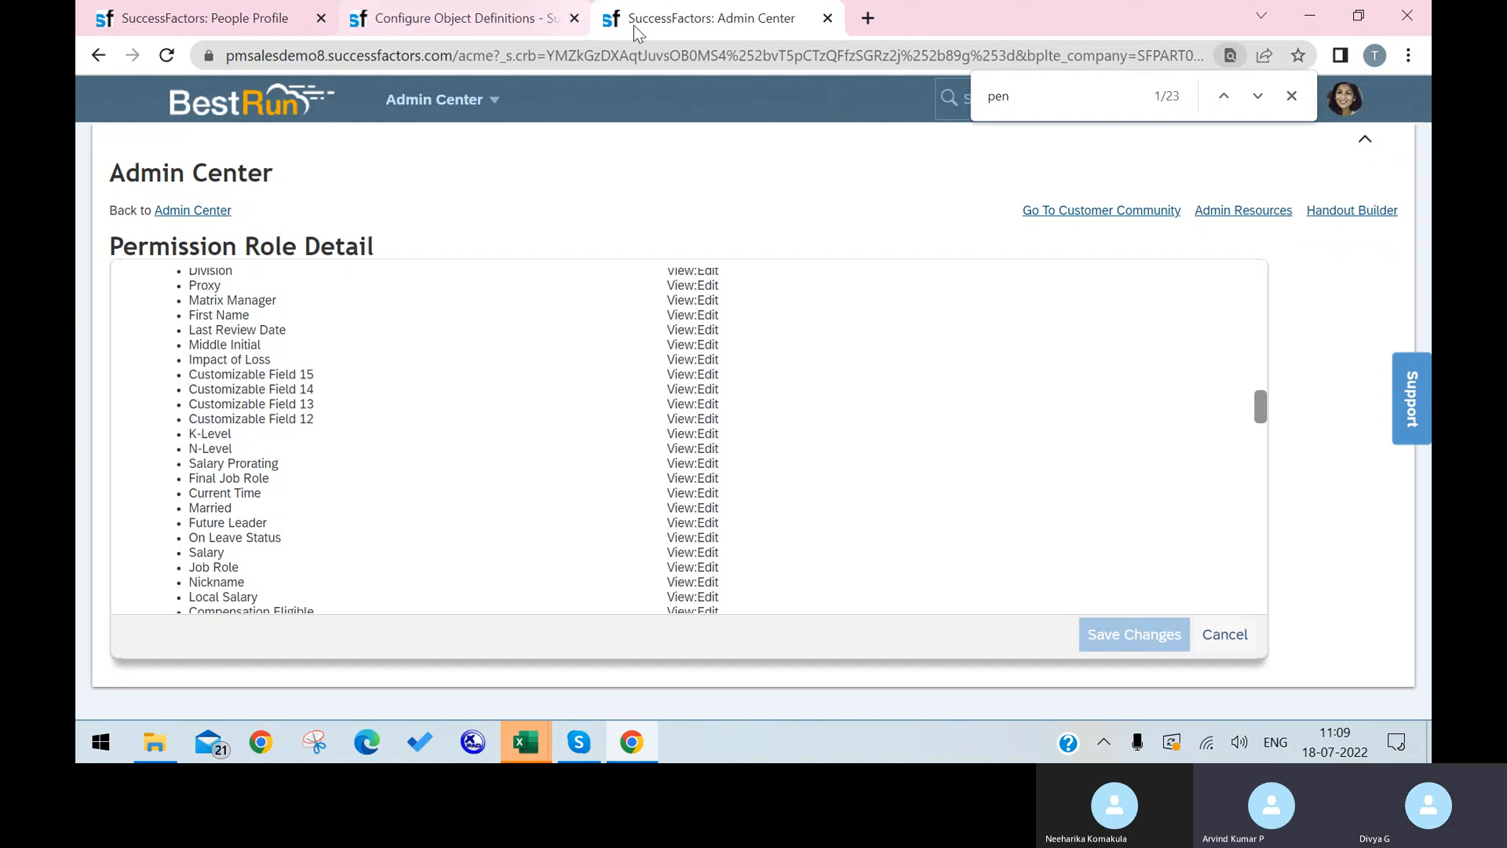
key("F5")
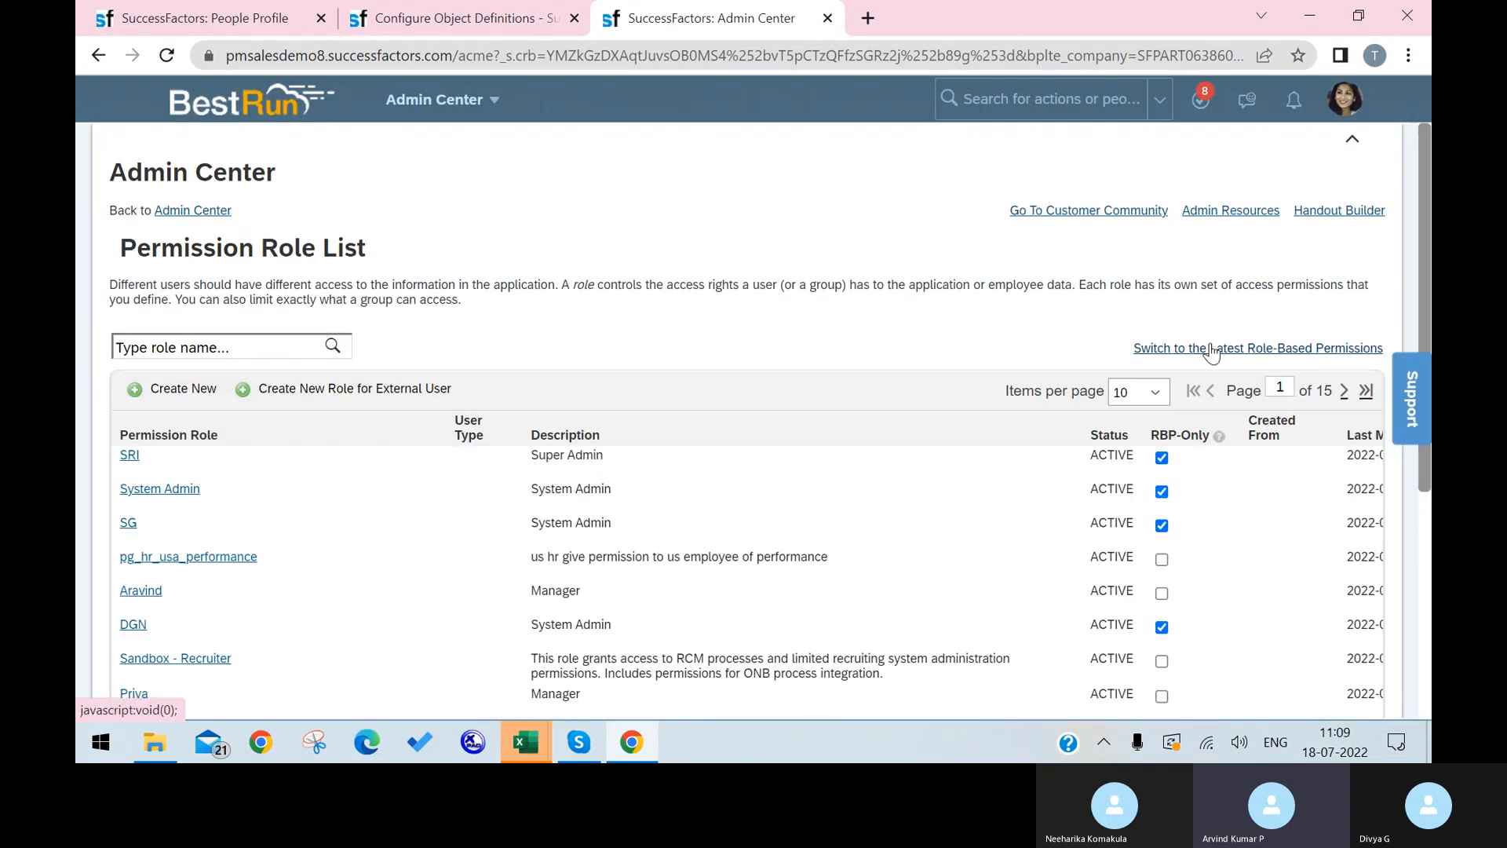
Open Manage Configuration UI through the action search.
left_click(1089, 96)
type("ma")
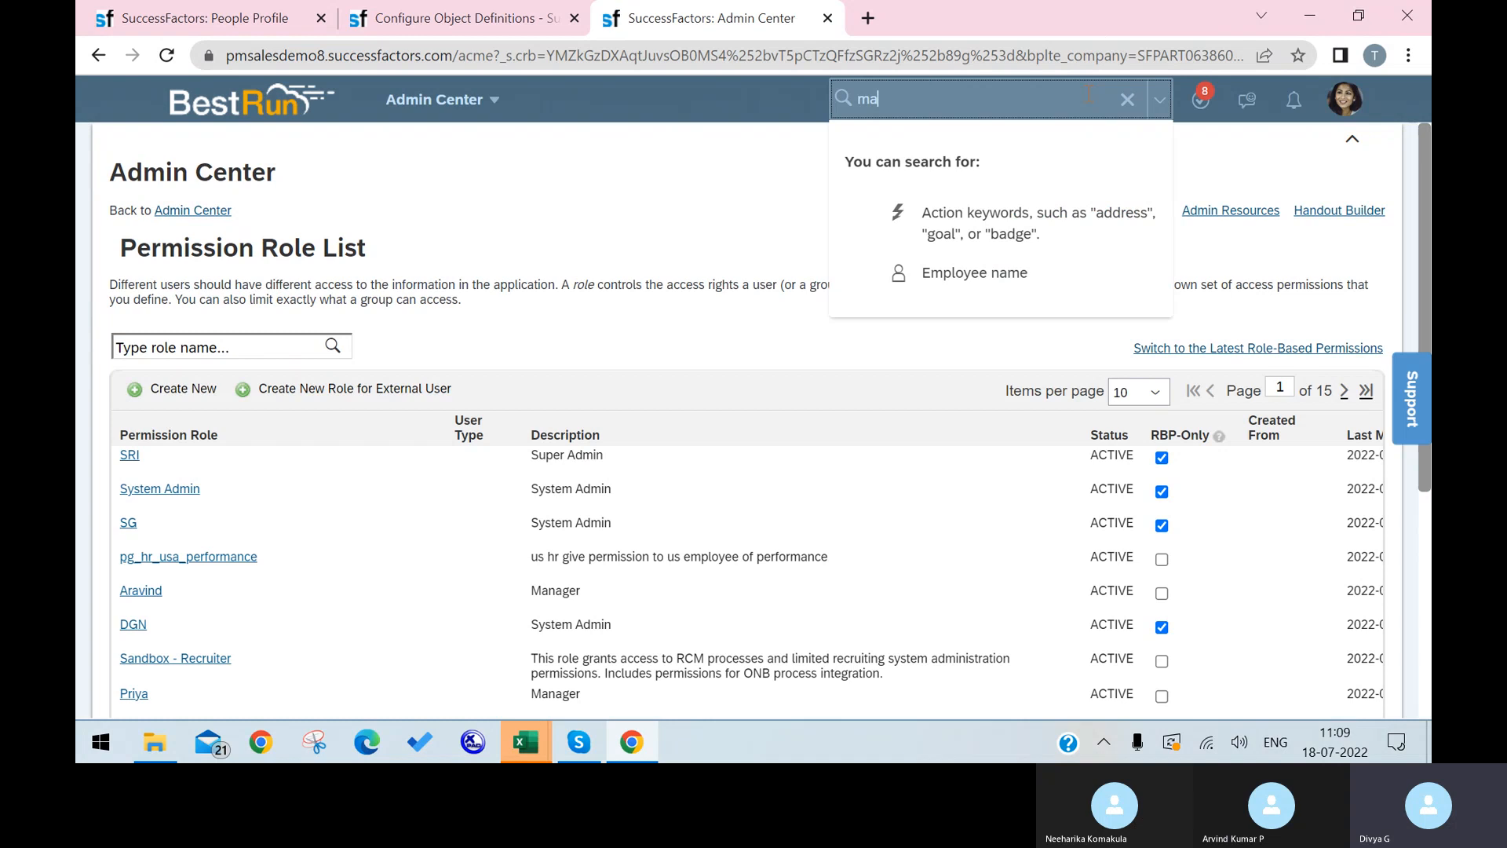
type("nage ui")
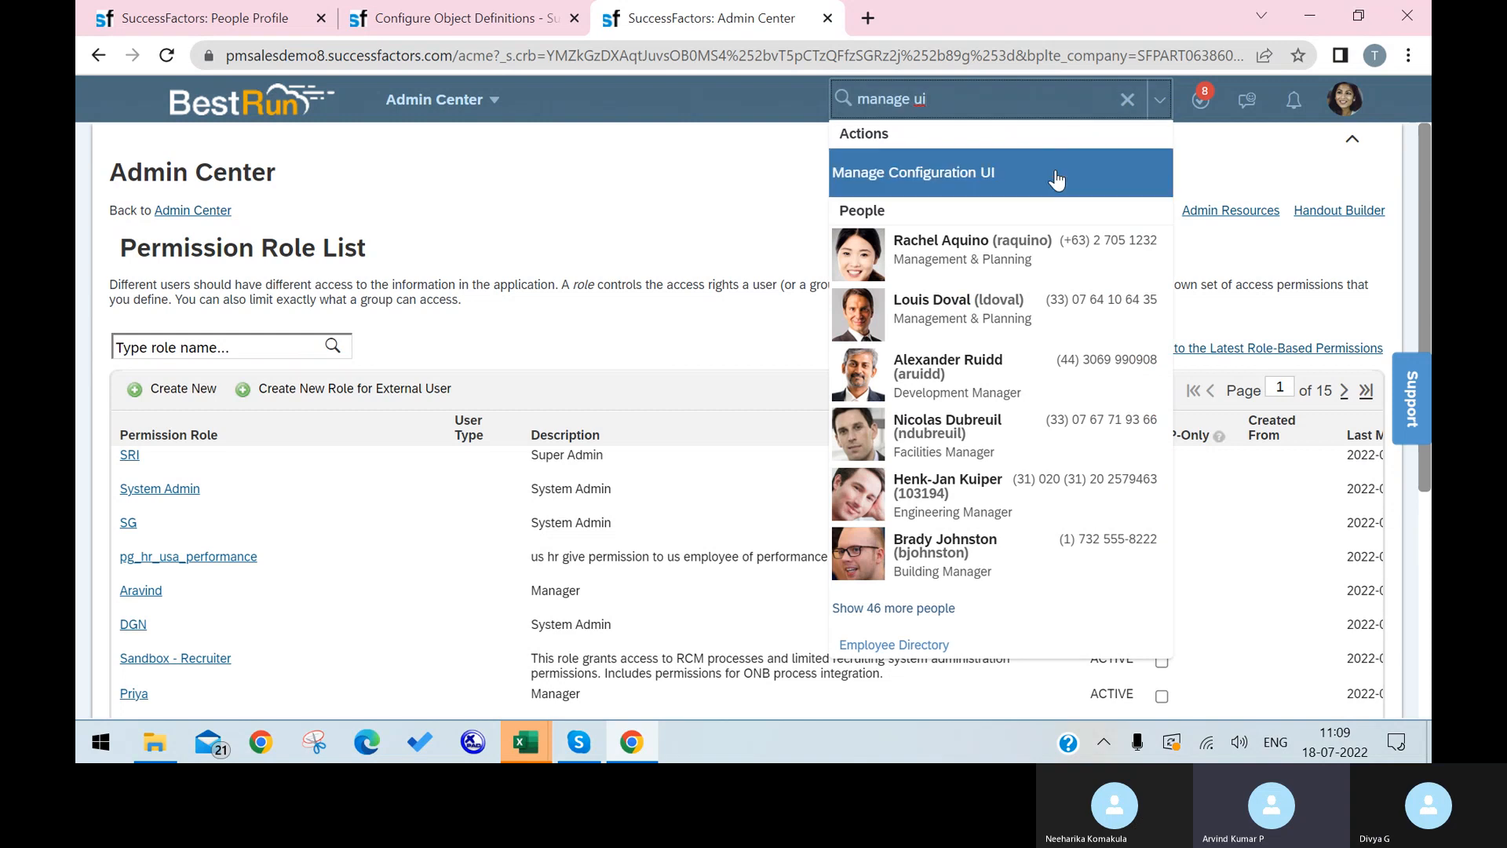
left_click(1057, 180)
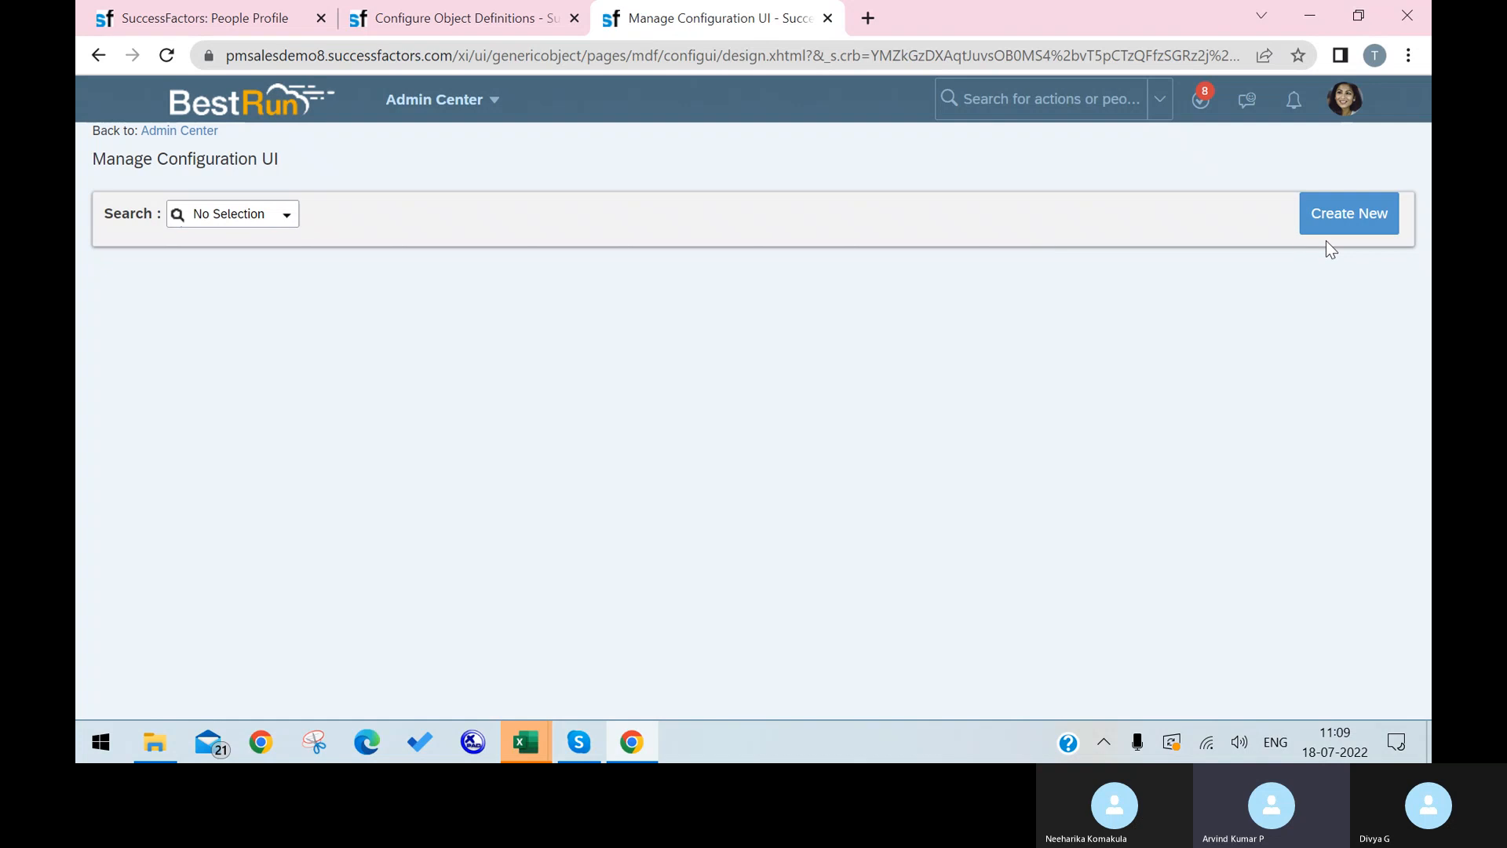
Create a new configuration UI with the Id ref and cust_Pen as its base object.
left_click(1362, 221)
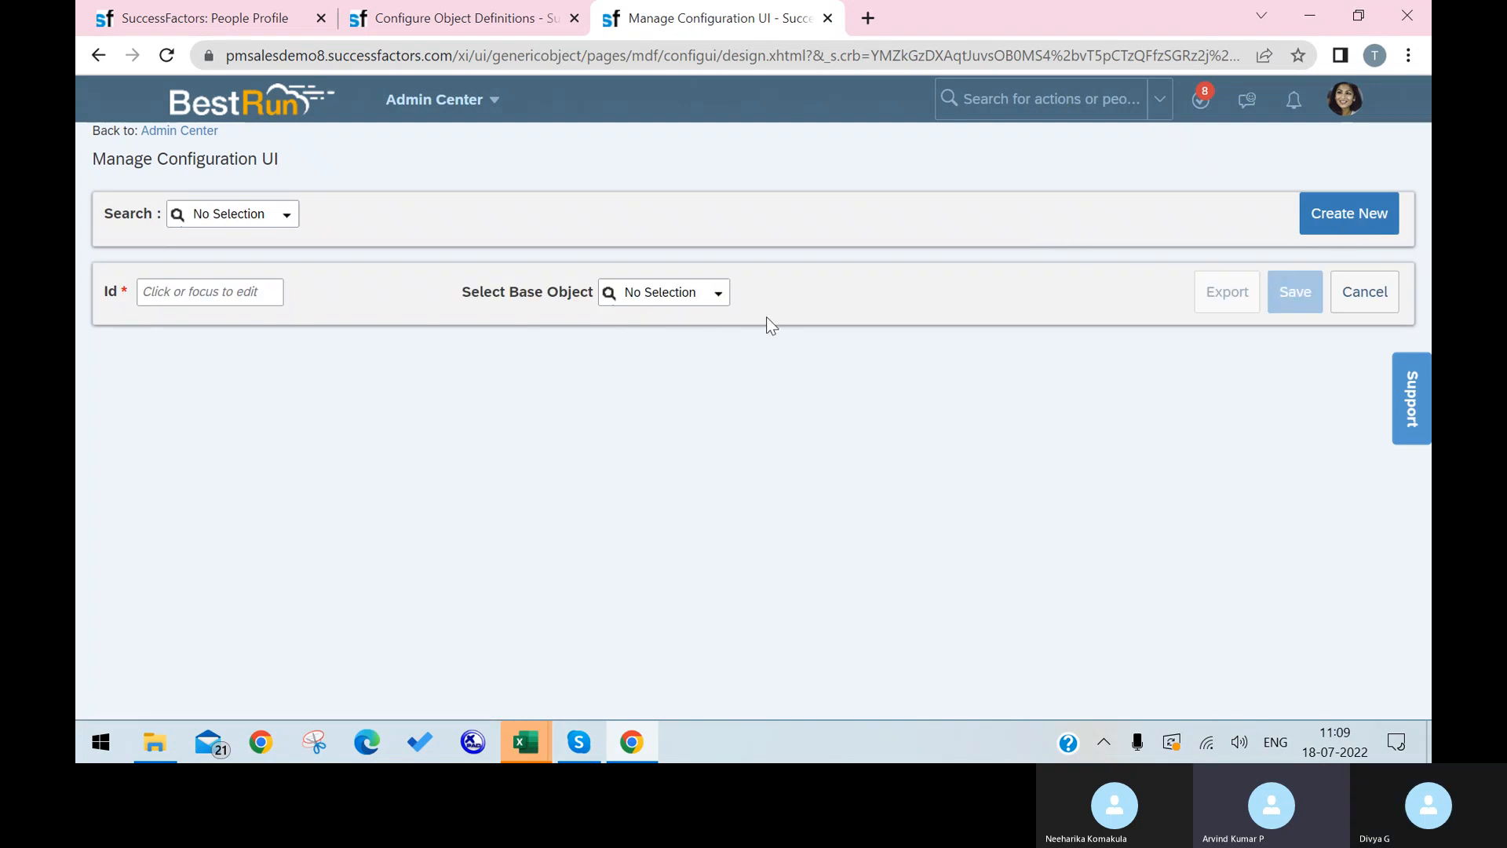
left_click(265, 286)
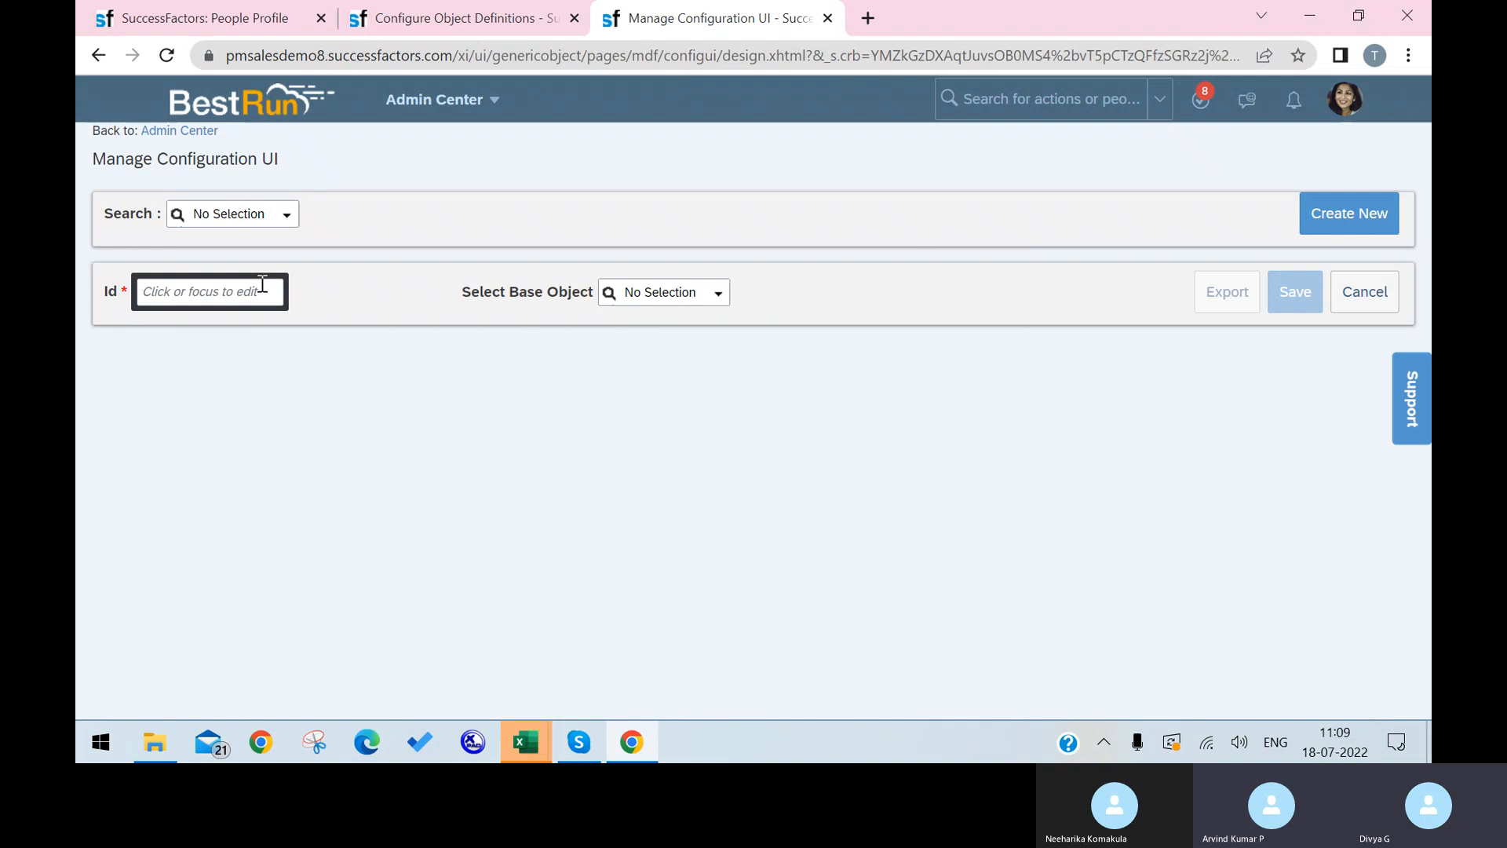
type("ref")
left_click(718, 297)
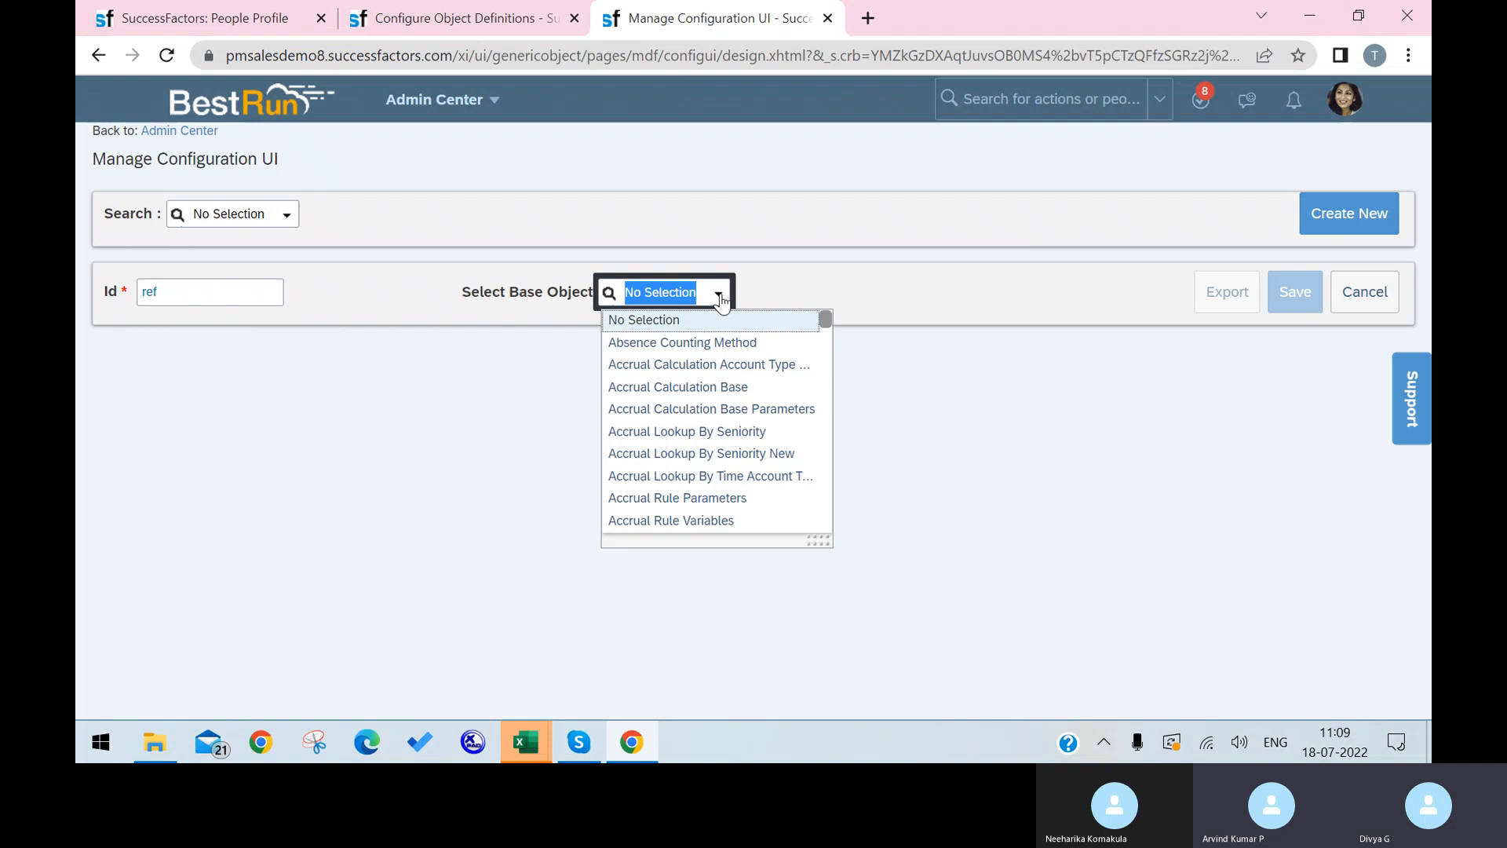
type("pen")
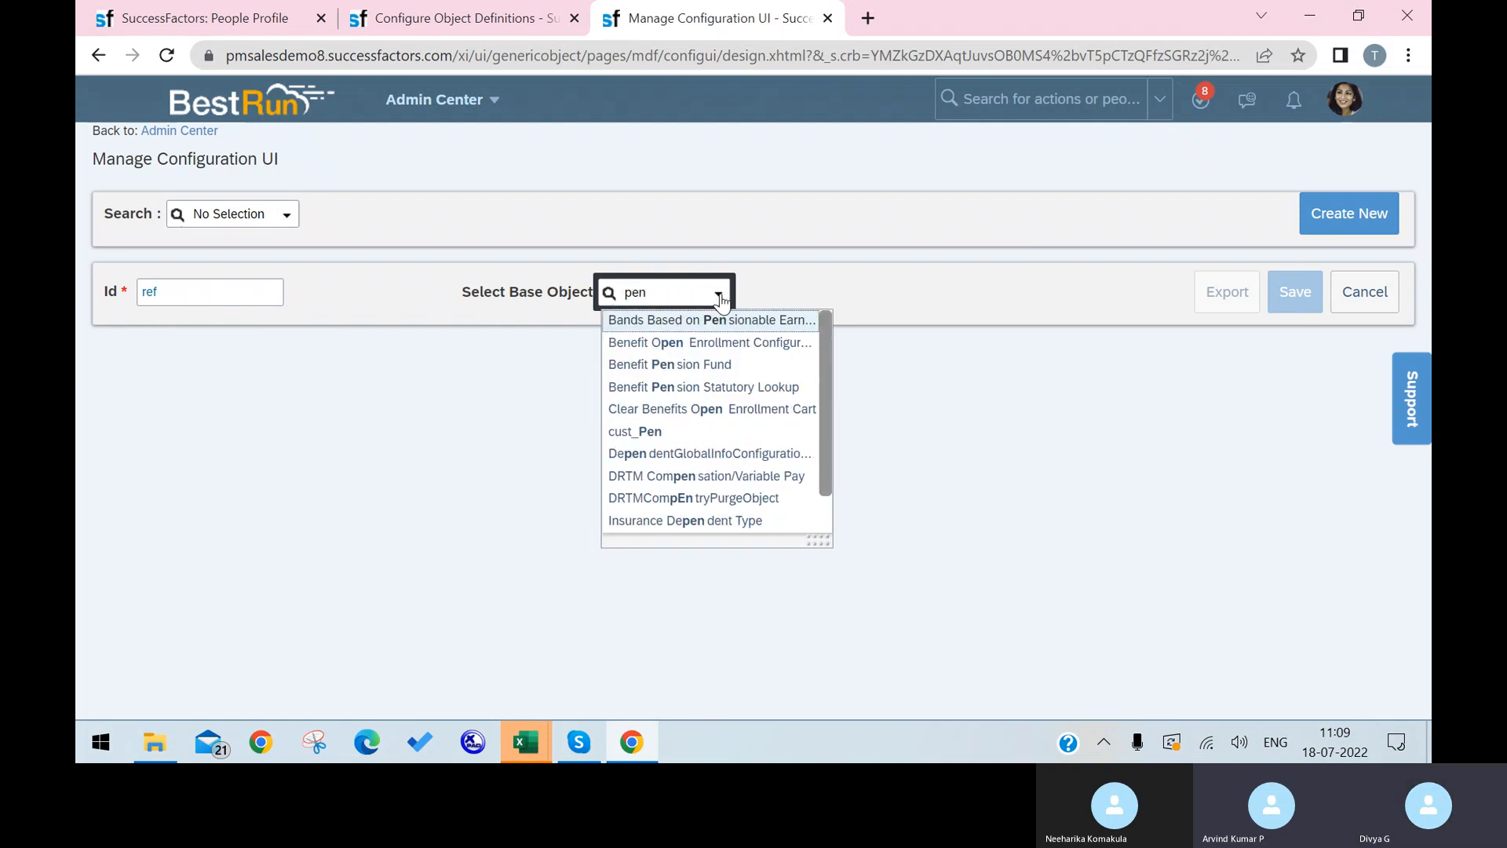
left_click(679, 431)
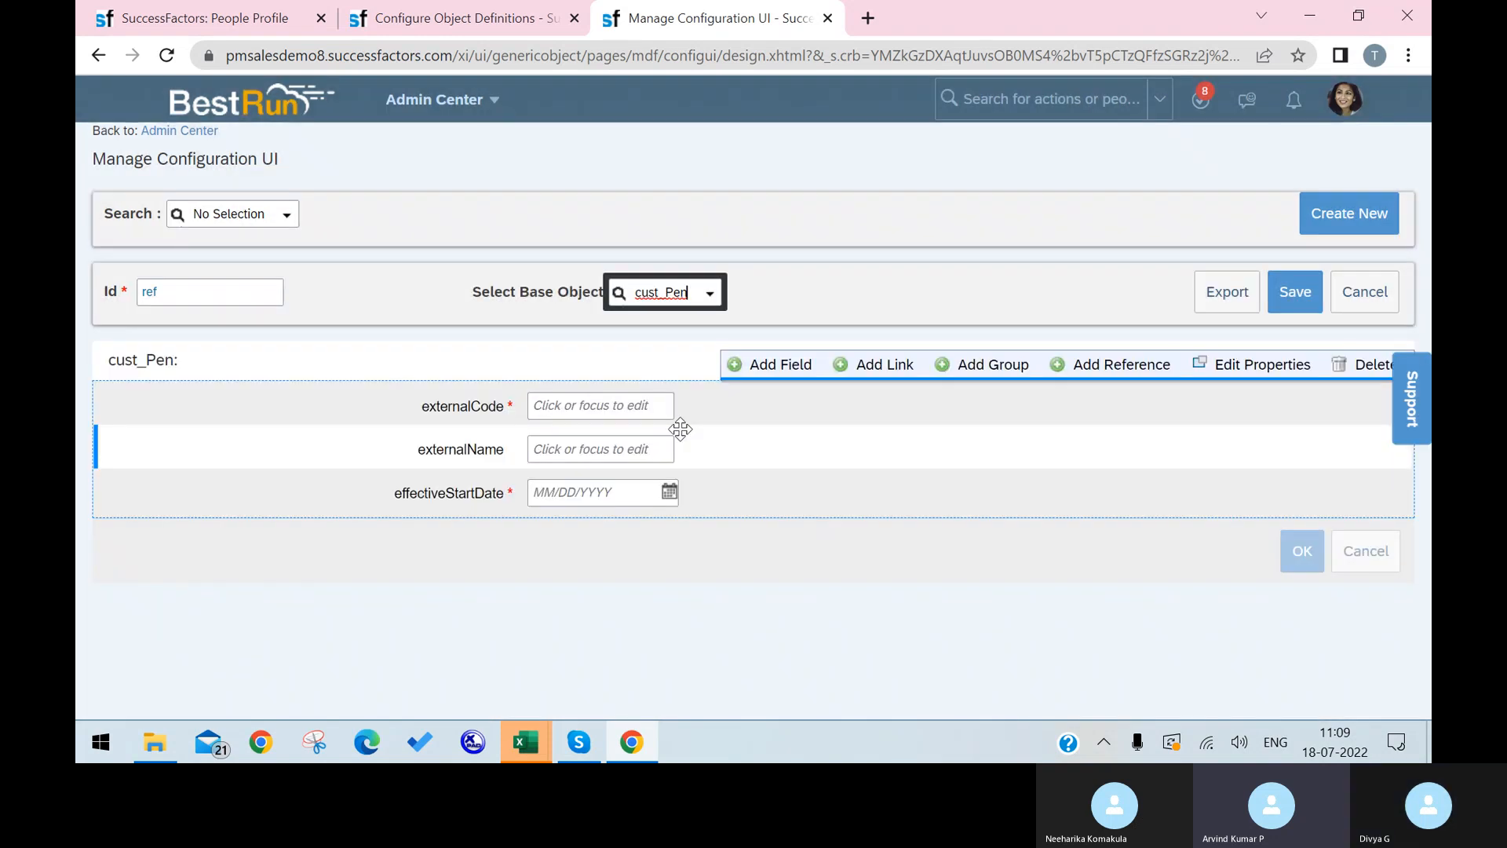
Enter externalCode 12244 and effectiveStartDate 07/18/2022 in the cust_Pen form, and save the configuration UI.
left_click(618, 404)
type("12244")
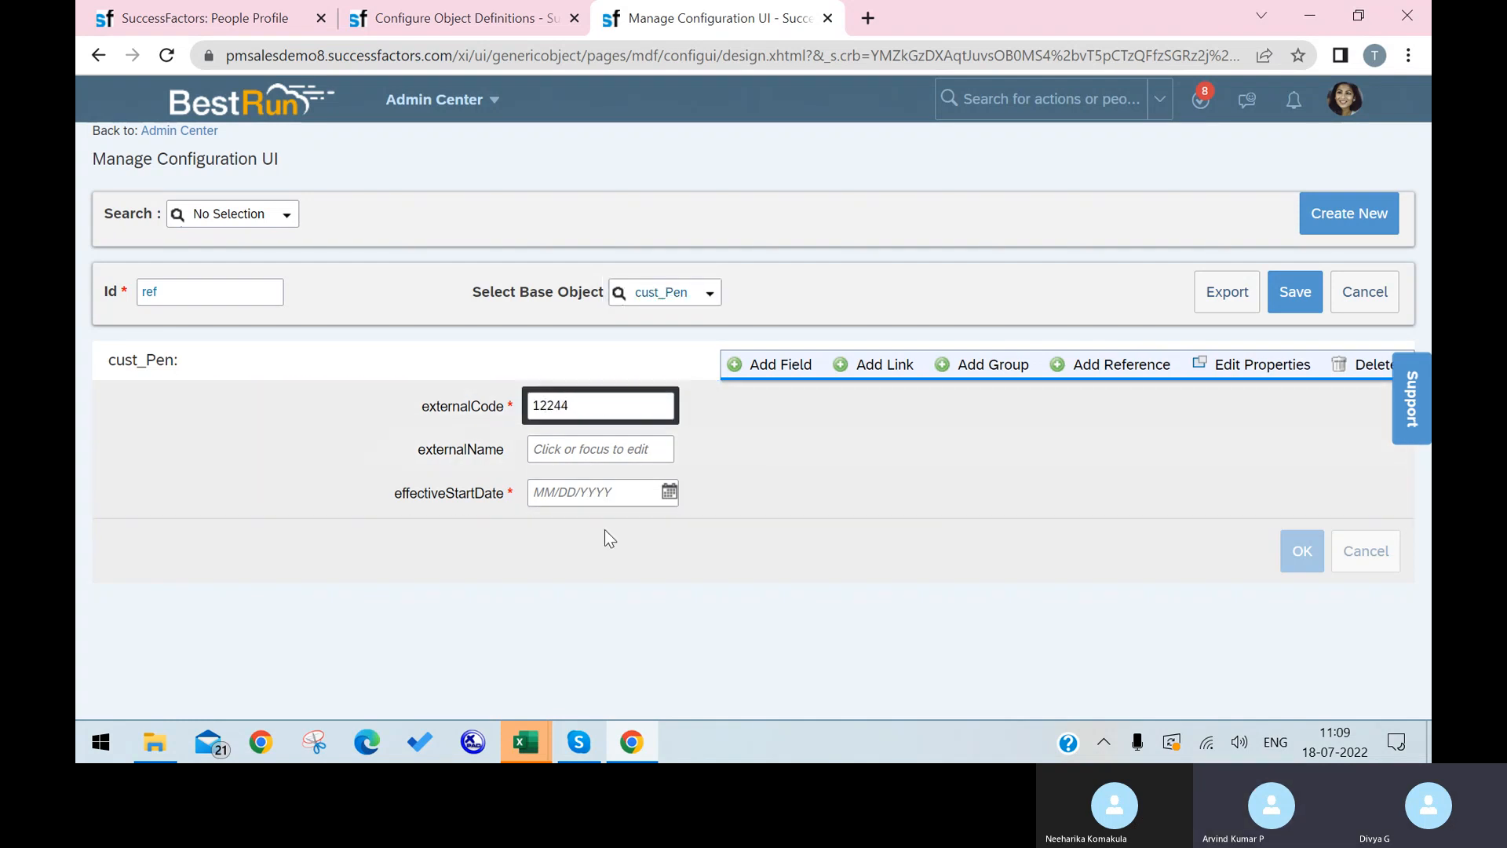
left_click(669, 492)
left_click(577, 397)
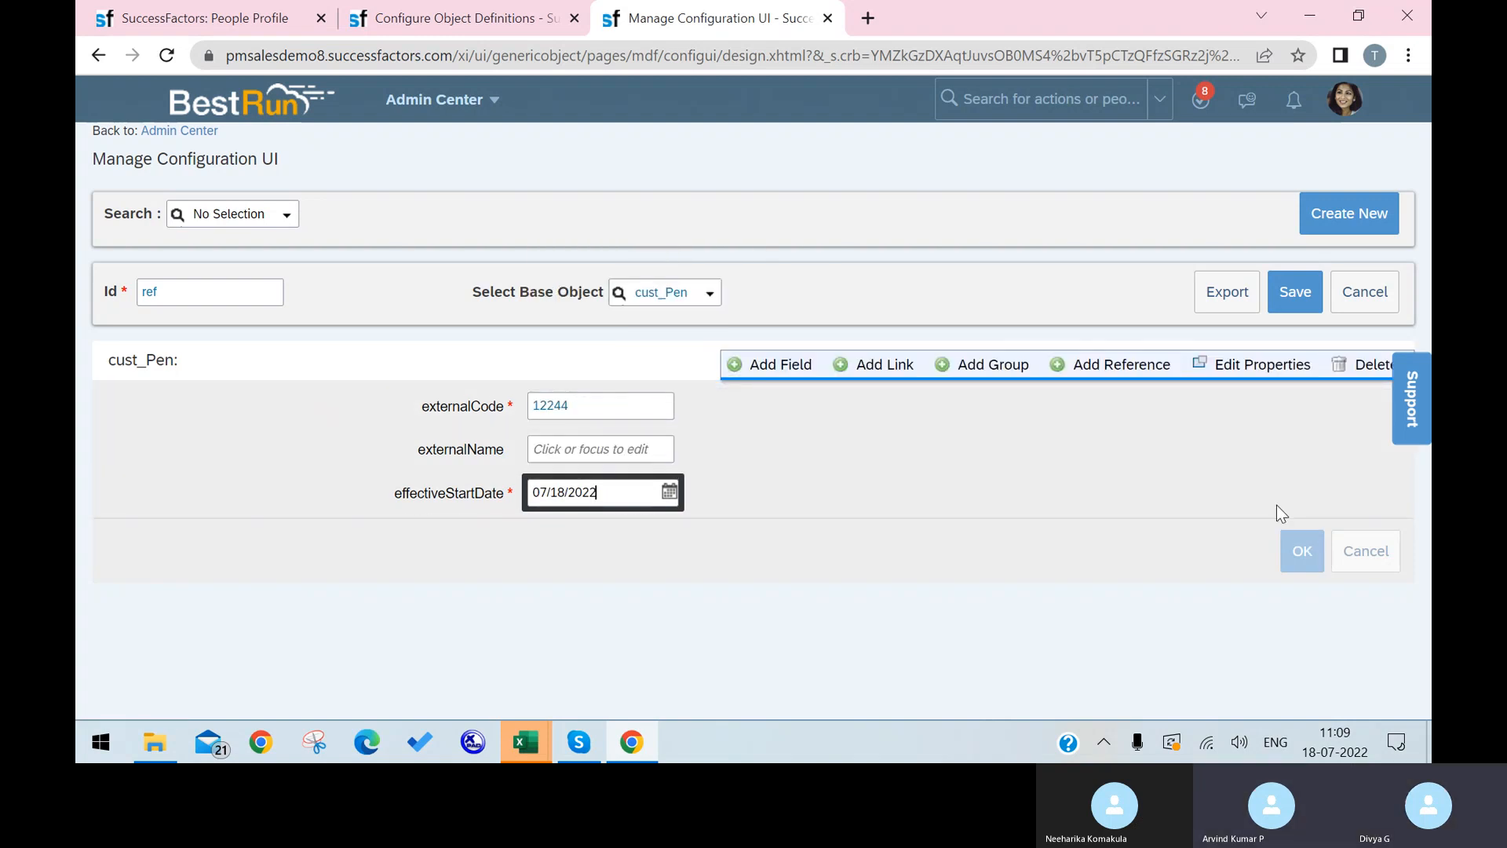
left_click(1285, 300)
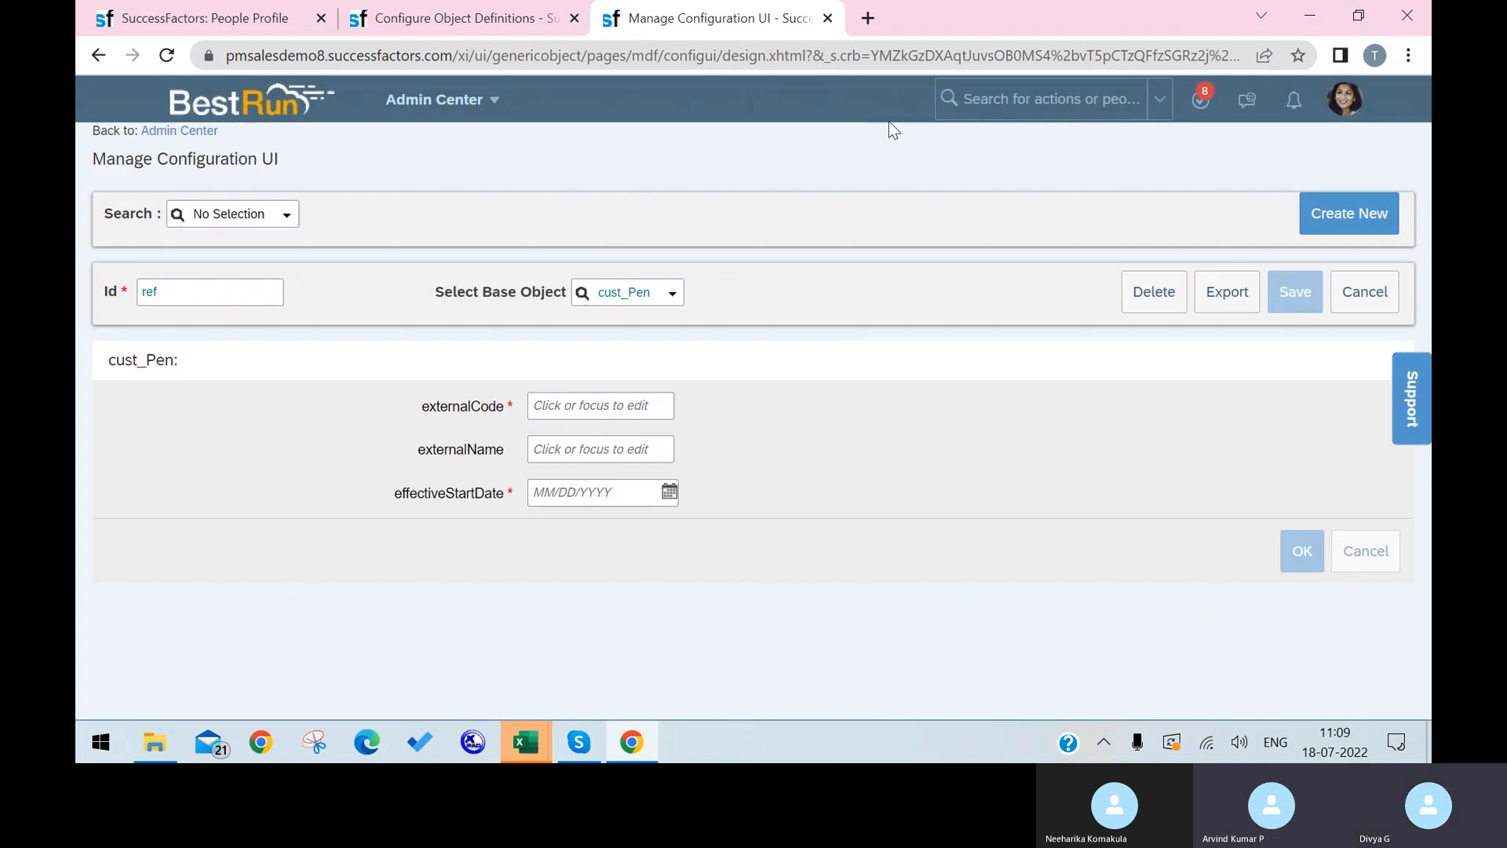
Open Configure People Profile through the action search.
left_click(984, 102)
type("con")
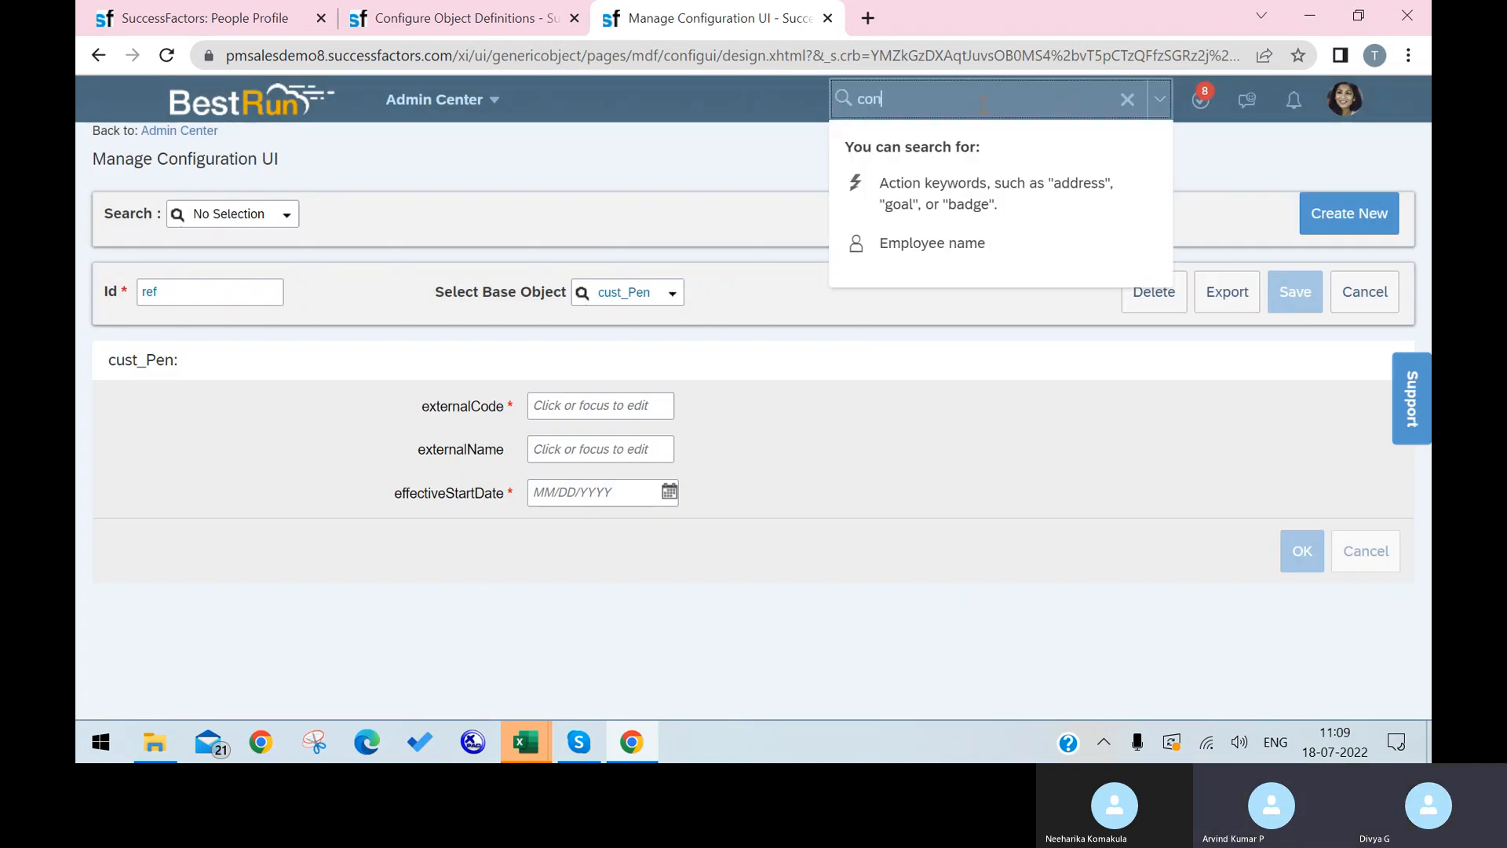
type("figure ")
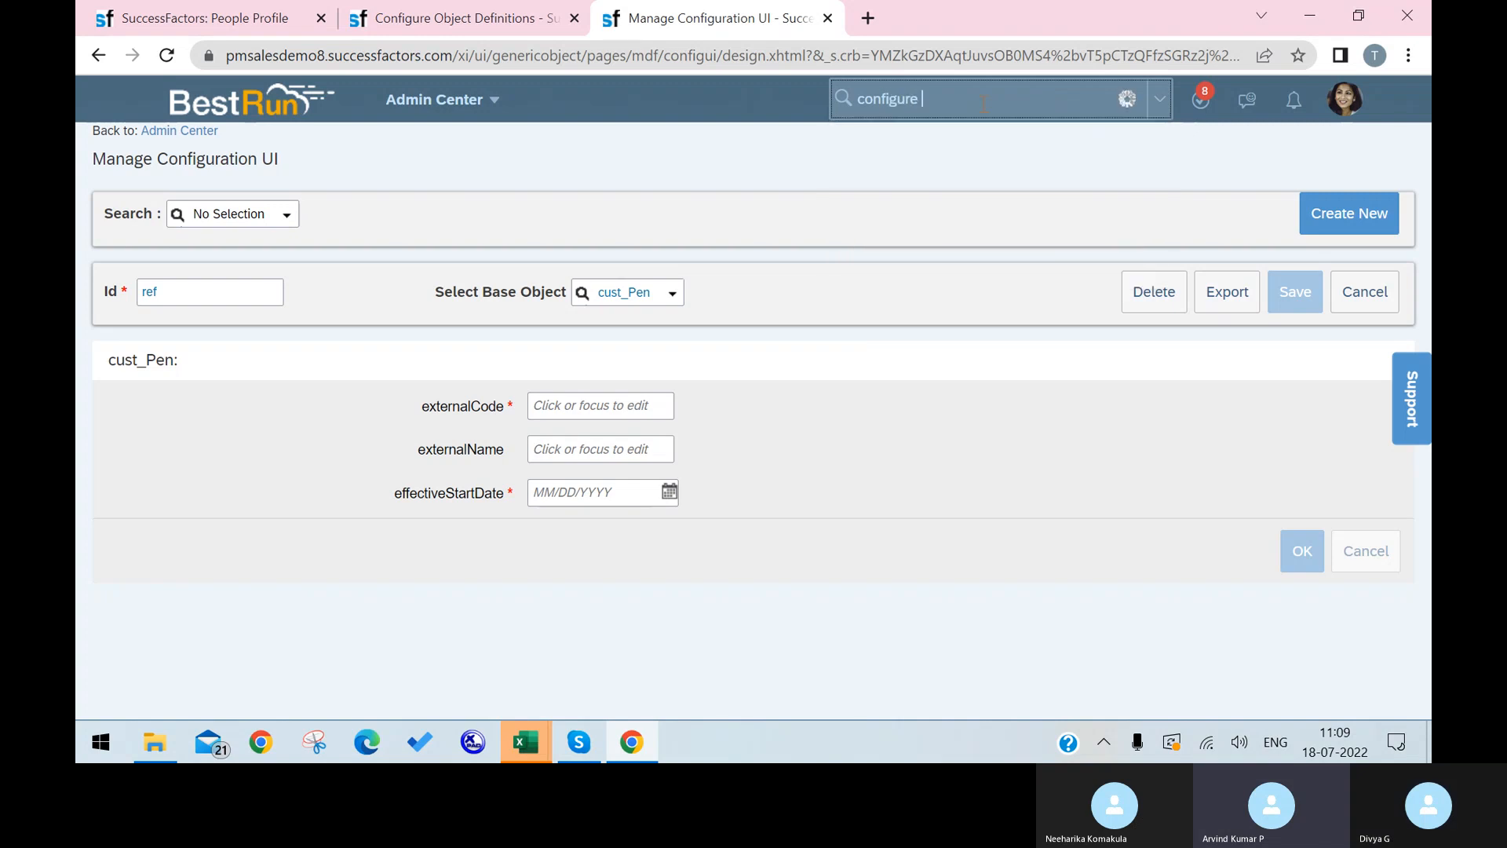
type("people profile")
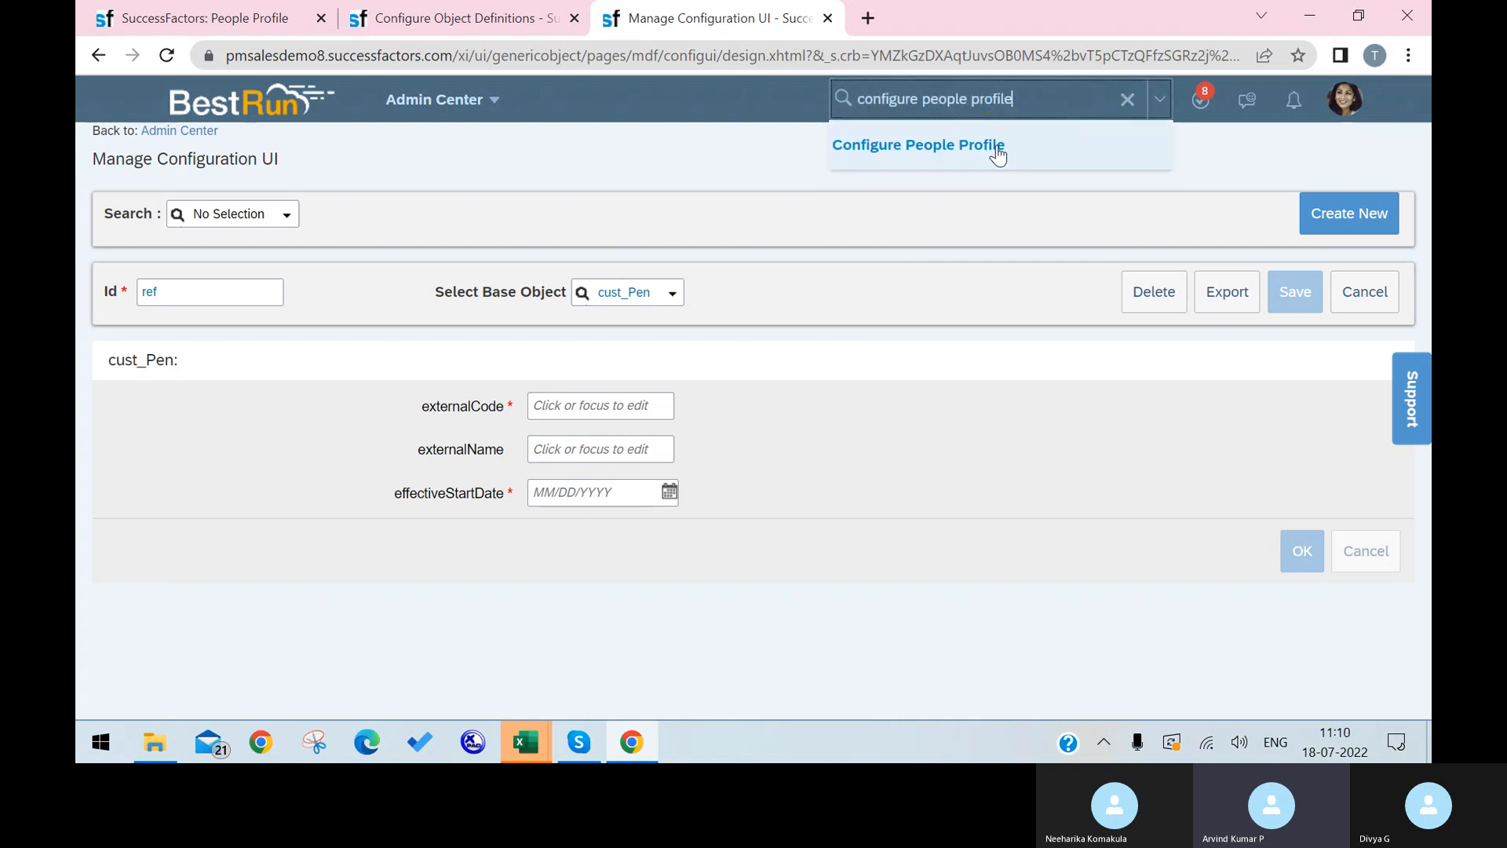
left_click(997, 146)
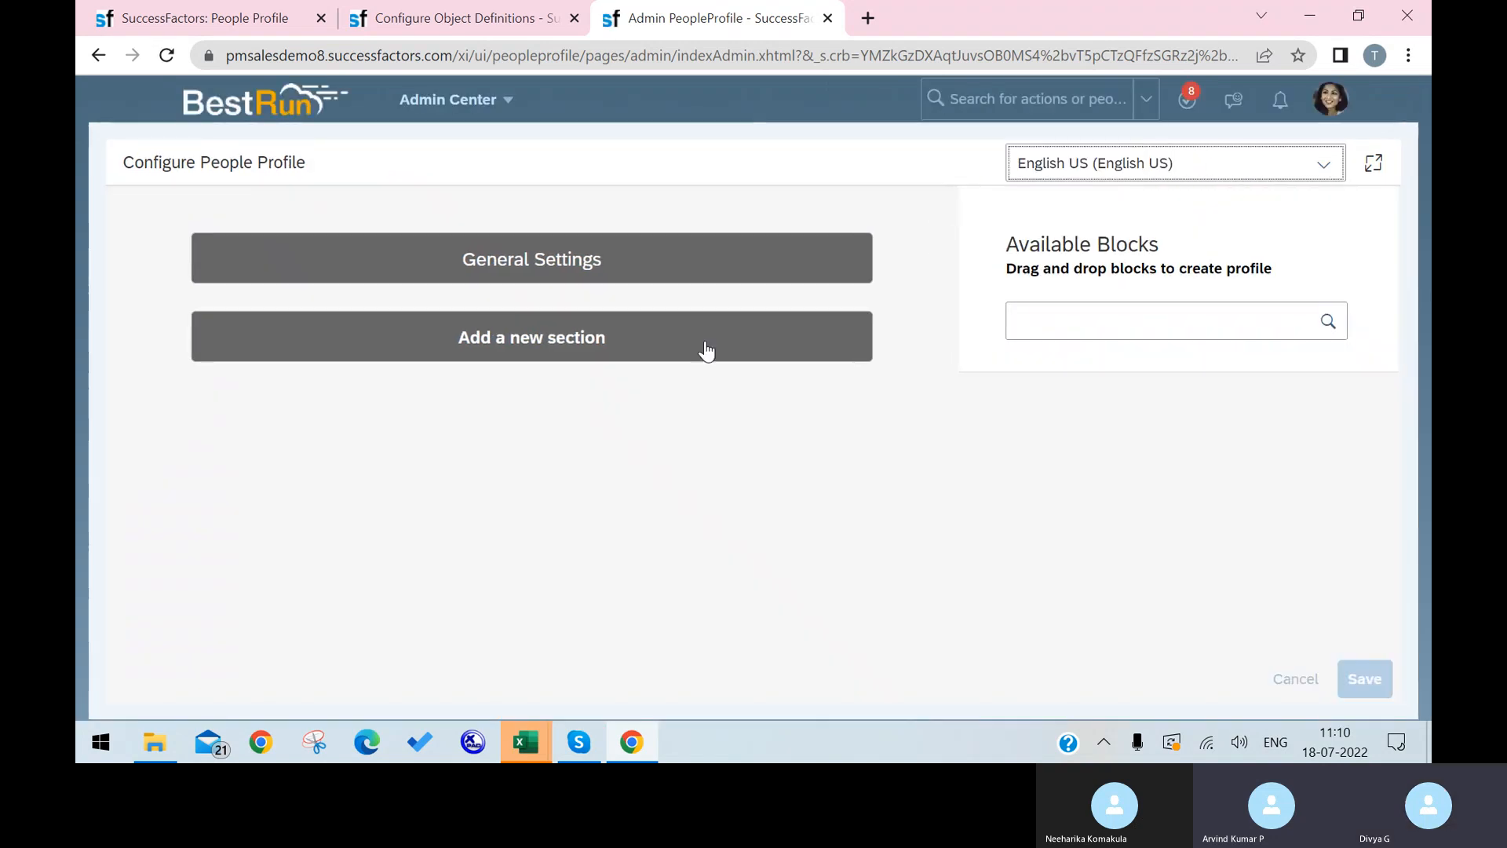
Add a new section to the people profile below the Laptop section.
left_click(588, 353)
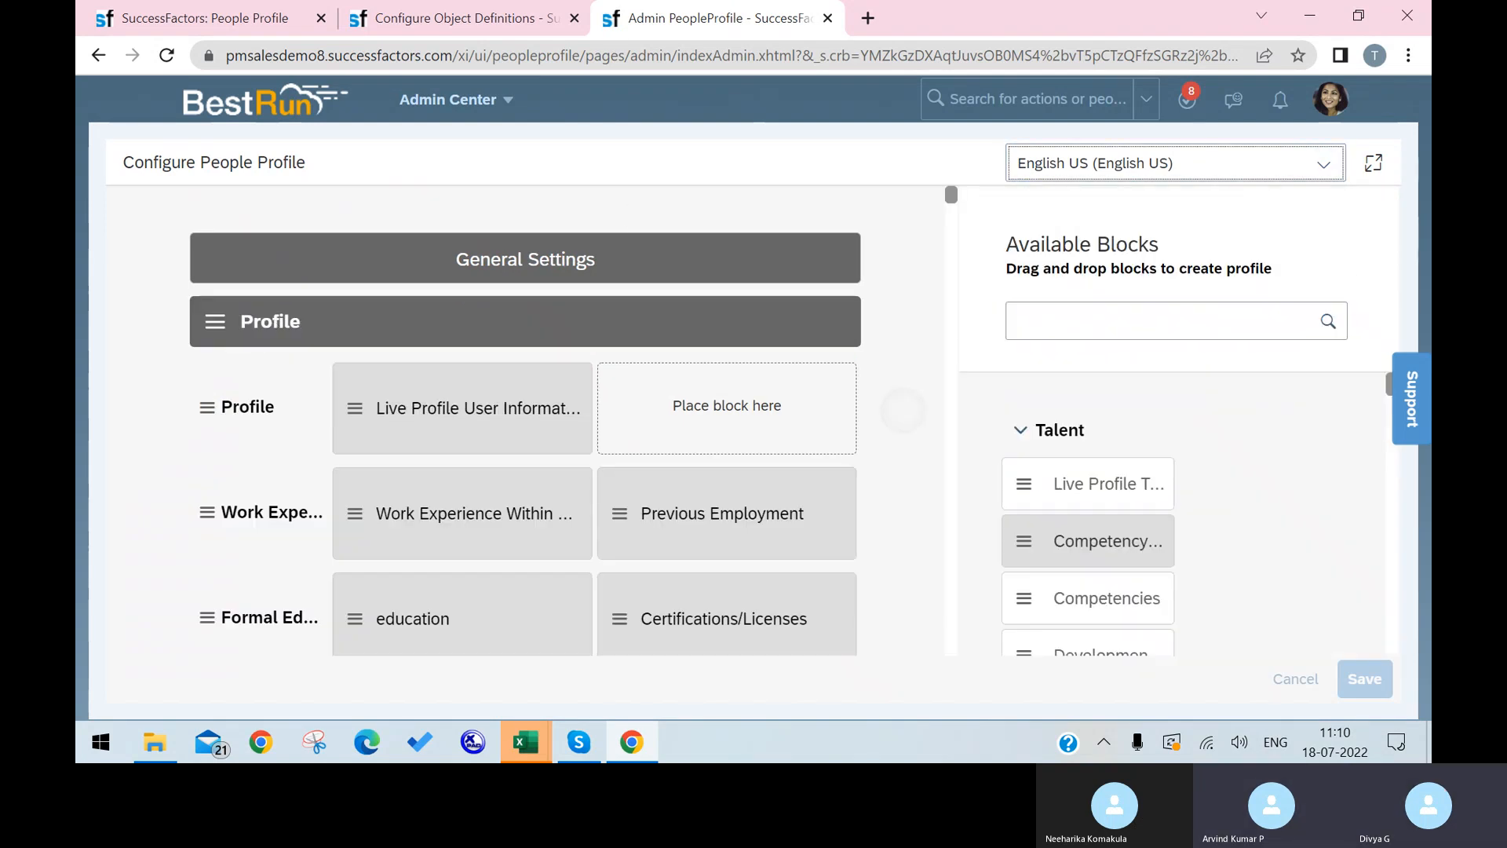
scroll(525, 421, "down", 20)
scroll(526, 420, "down", 15)
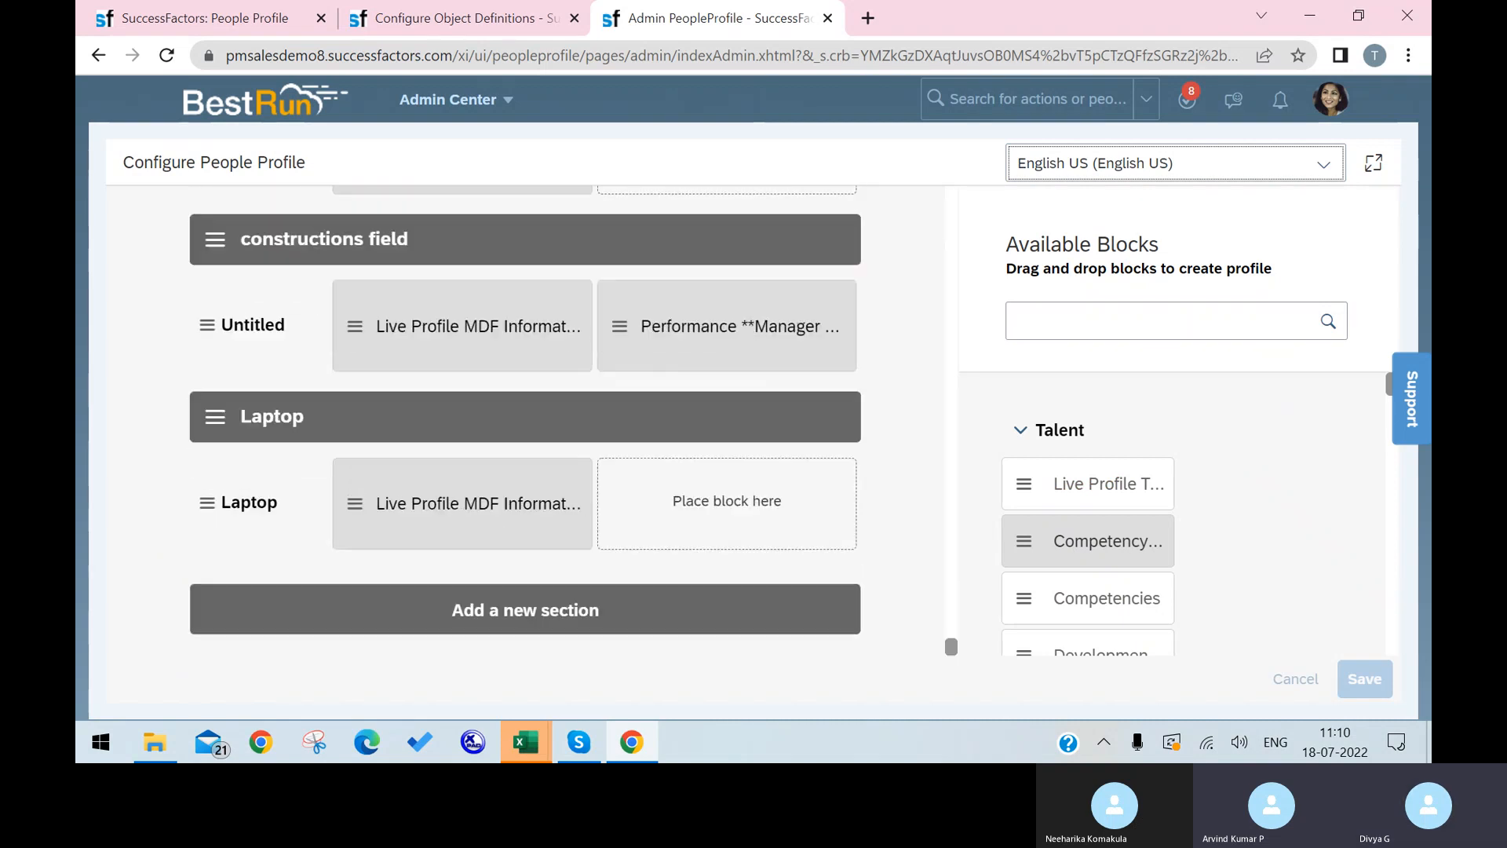
left_click(525, 610)
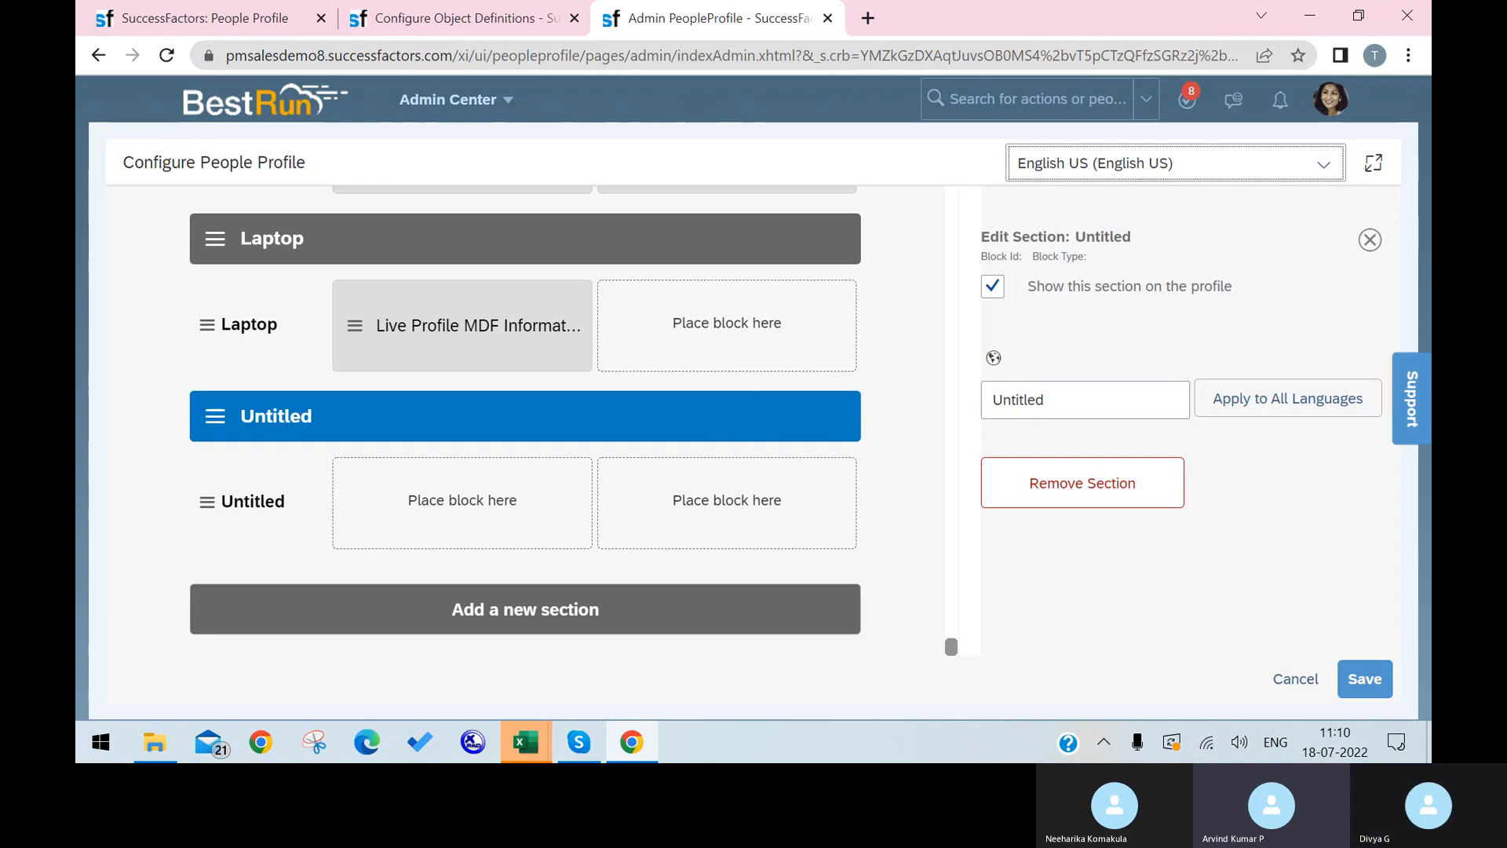
Rename the new untitled section below Laptop as Pen.
left_click(1370, 241)
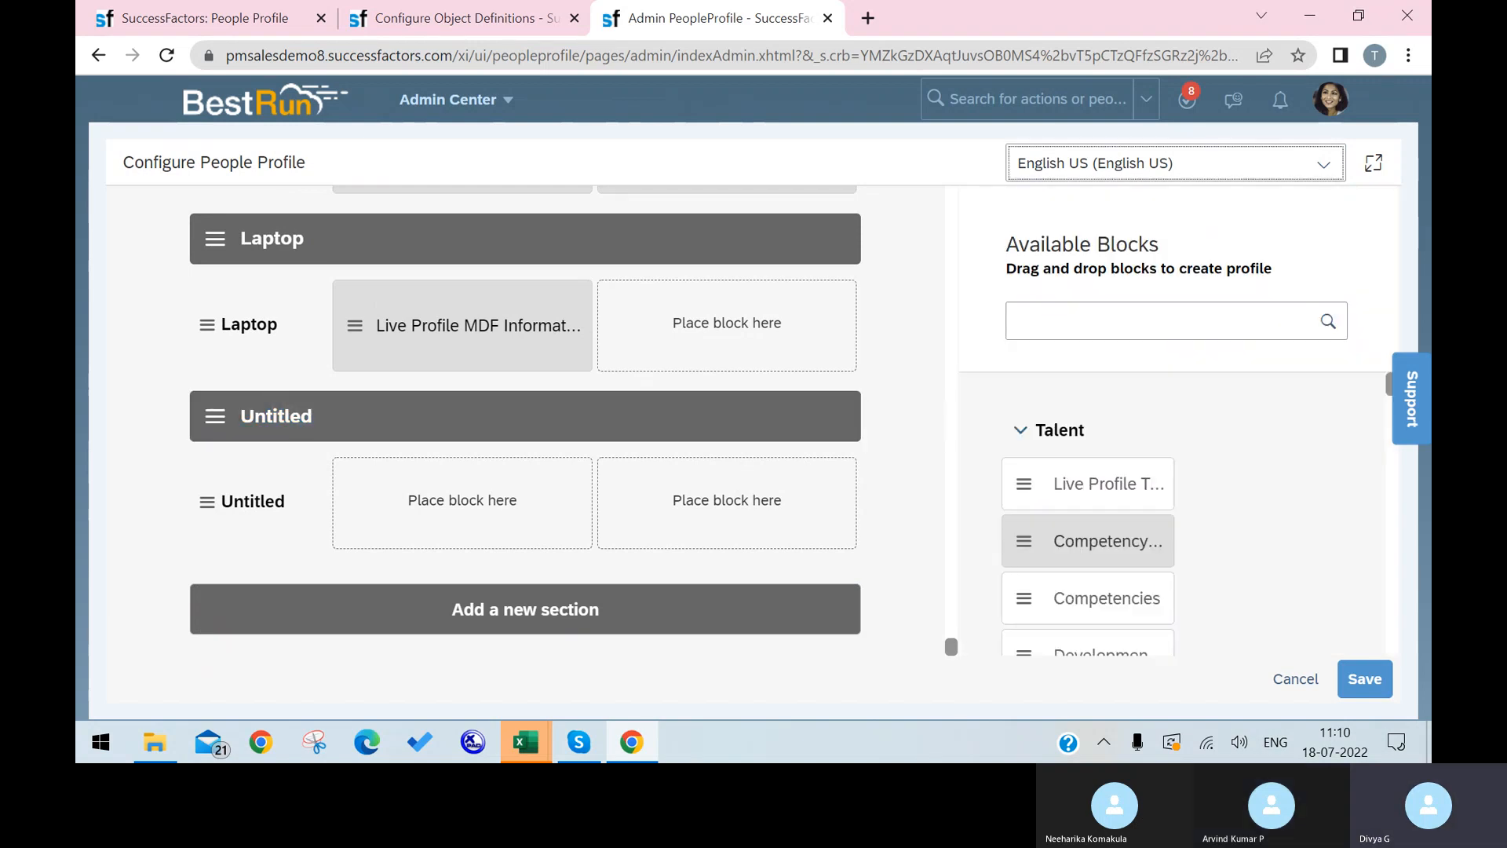
left_click(276, 416)
left_click(1083, 400)
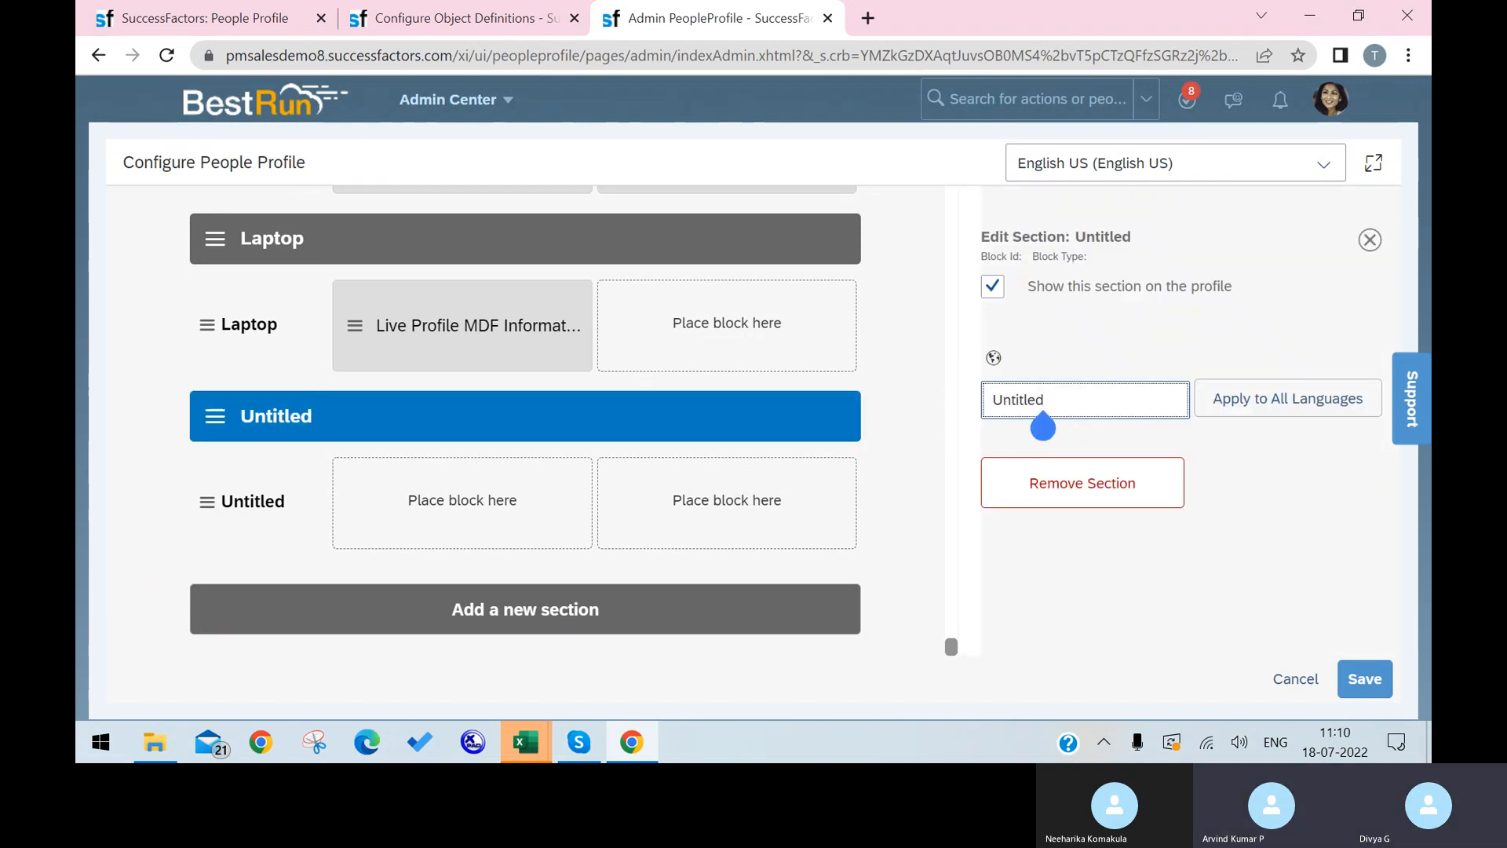
key("BackSpace")
key("BackSpace")
key("BackSpace")
key("BackSpace")
key("BackSpace")
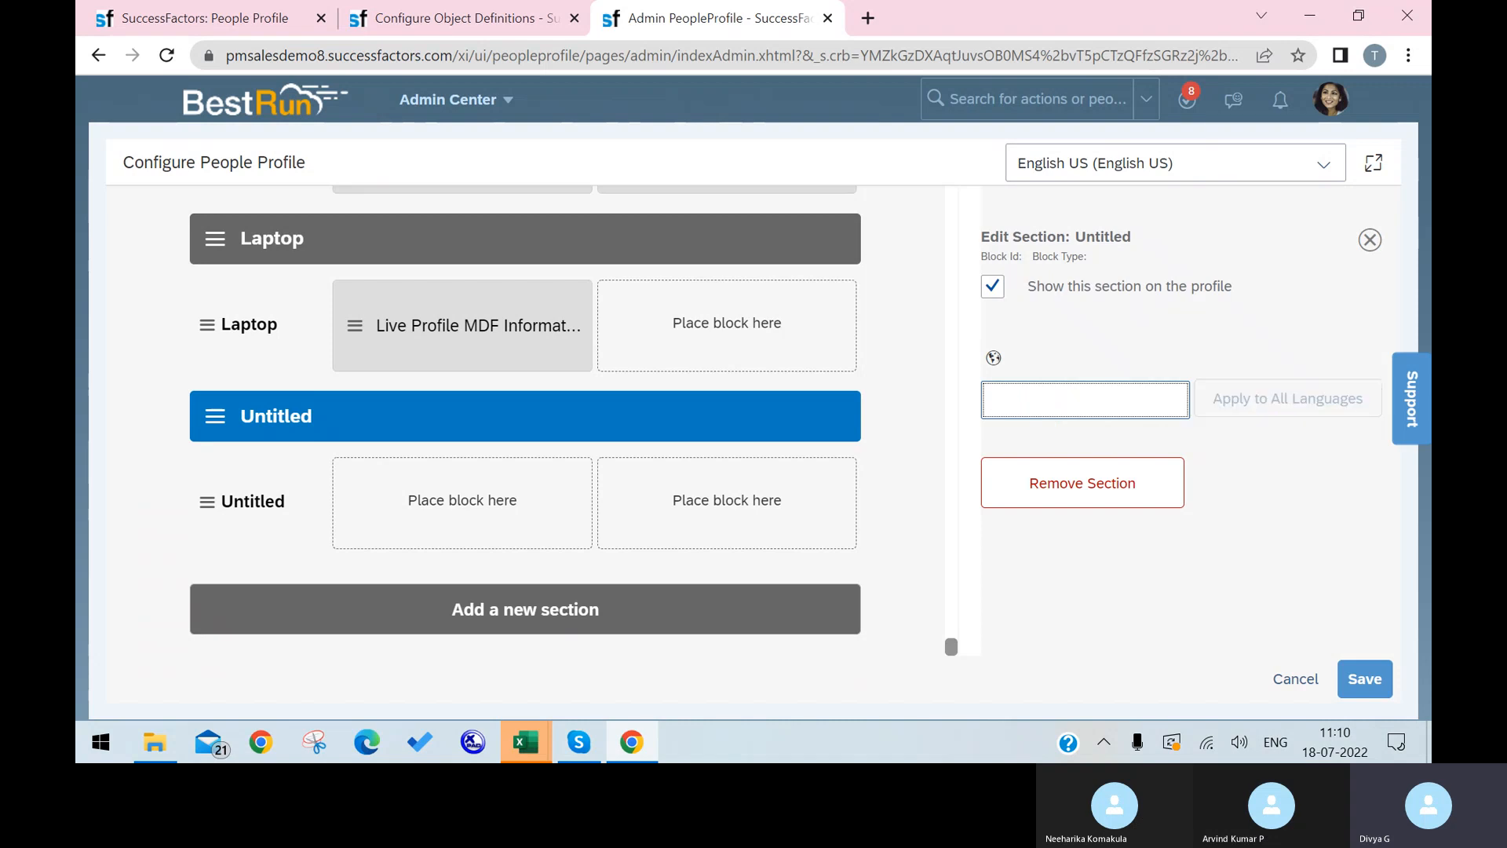
type("E")
key("BackSpace")
type("Pen")
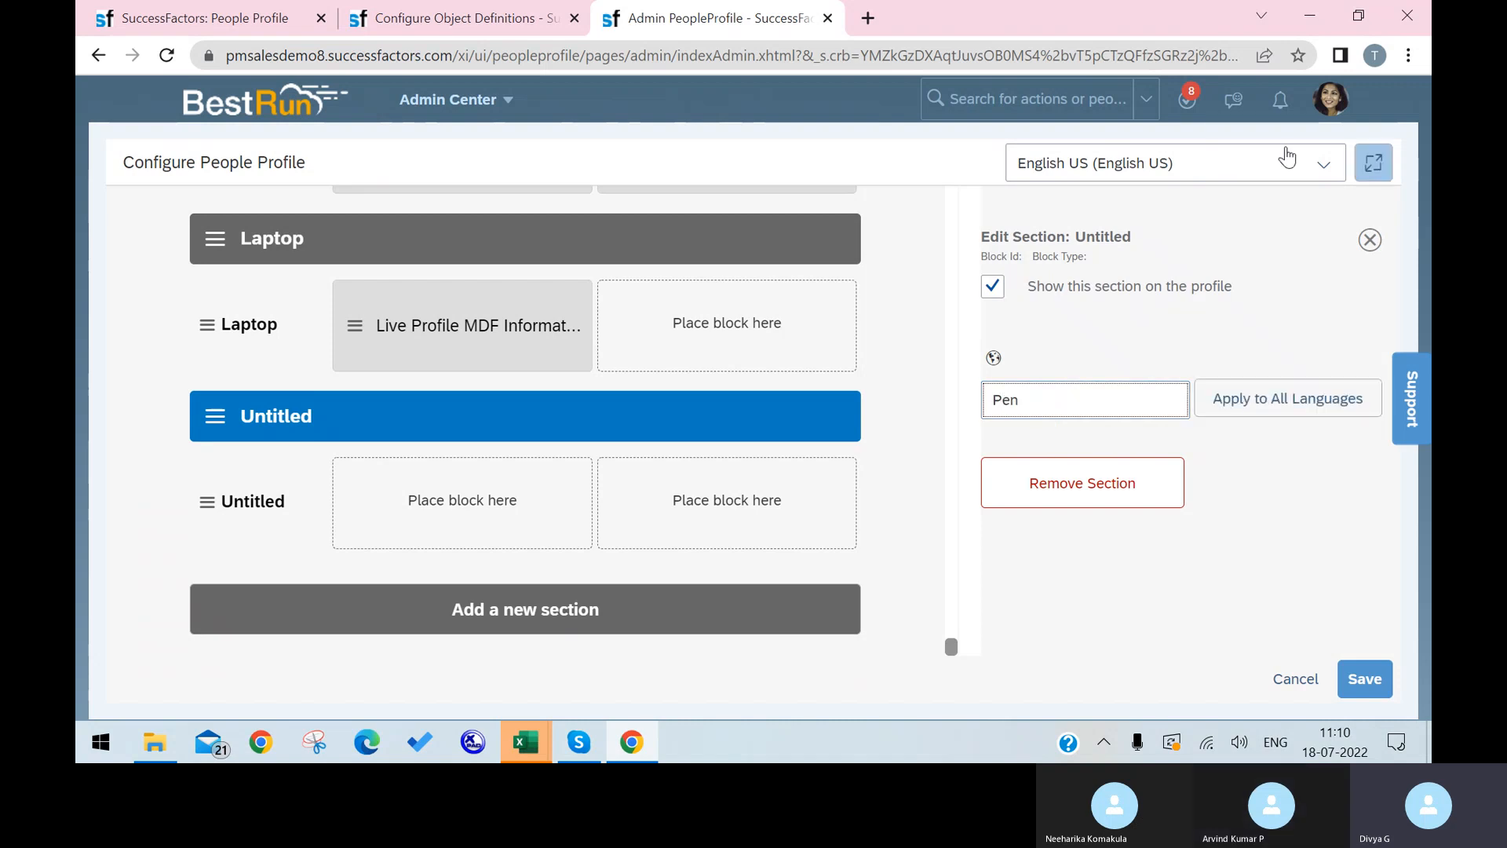
left_click(289, 512)
left_click(701, 436)
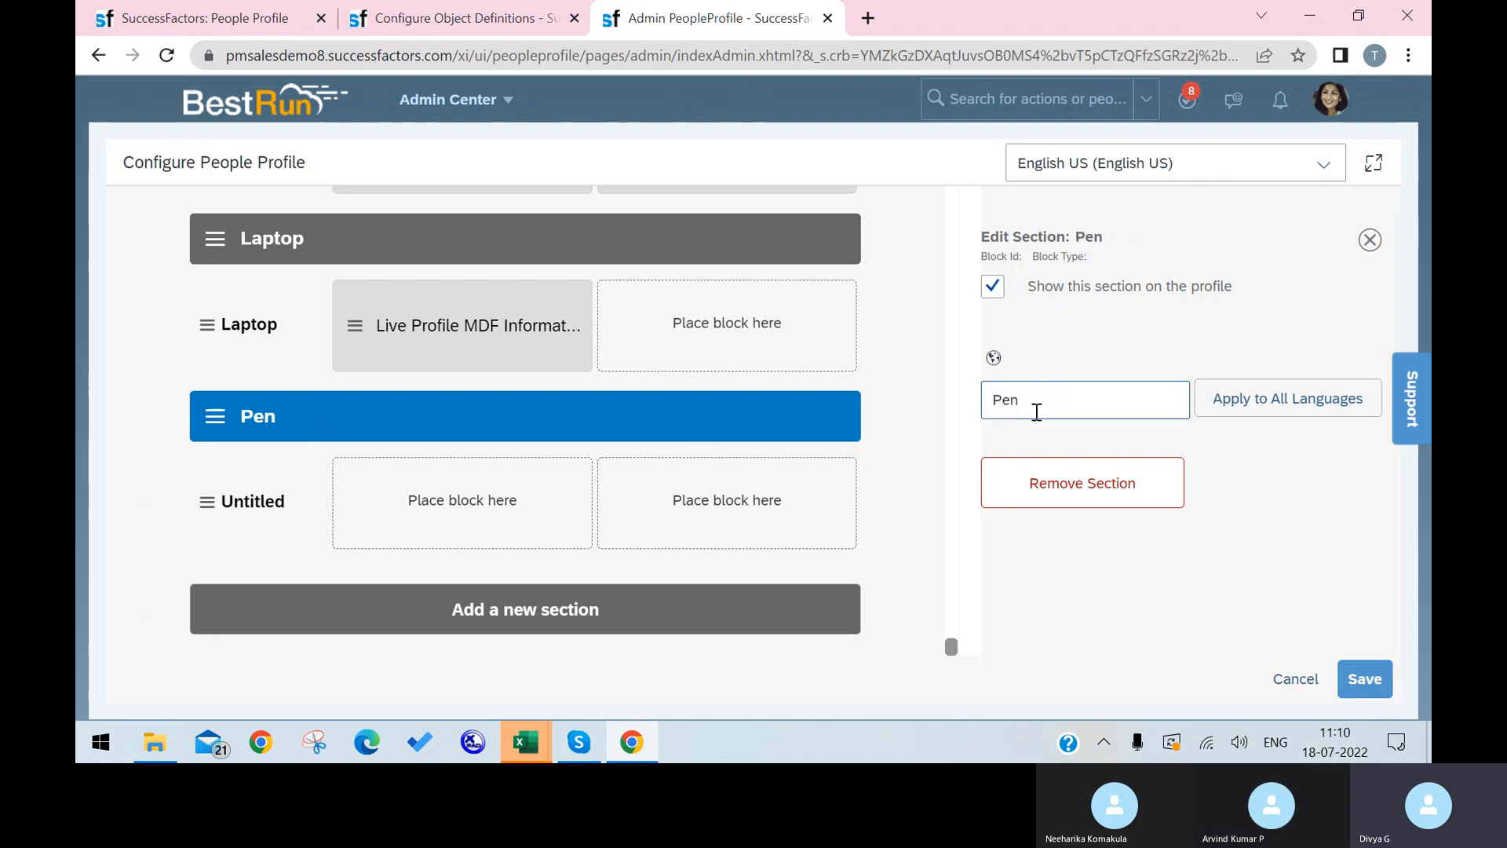
Rename the untitled subsection of the Pen section as Pen and close its settings.
left_click(263, 509)
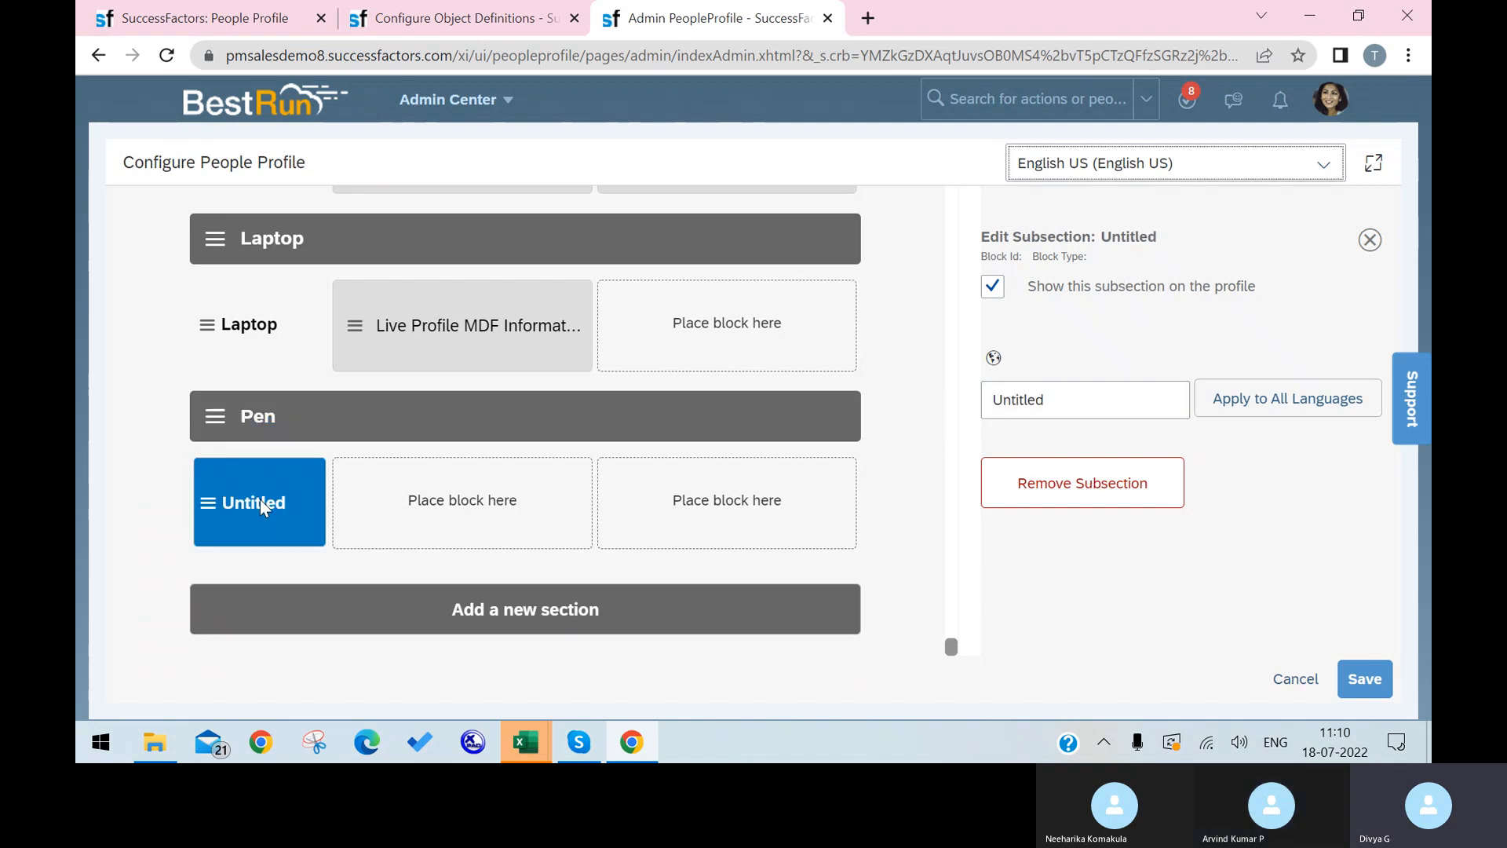
left_click(1071, 407)
key("ctrl+a")
type("Pen")
left_click(434, 476)
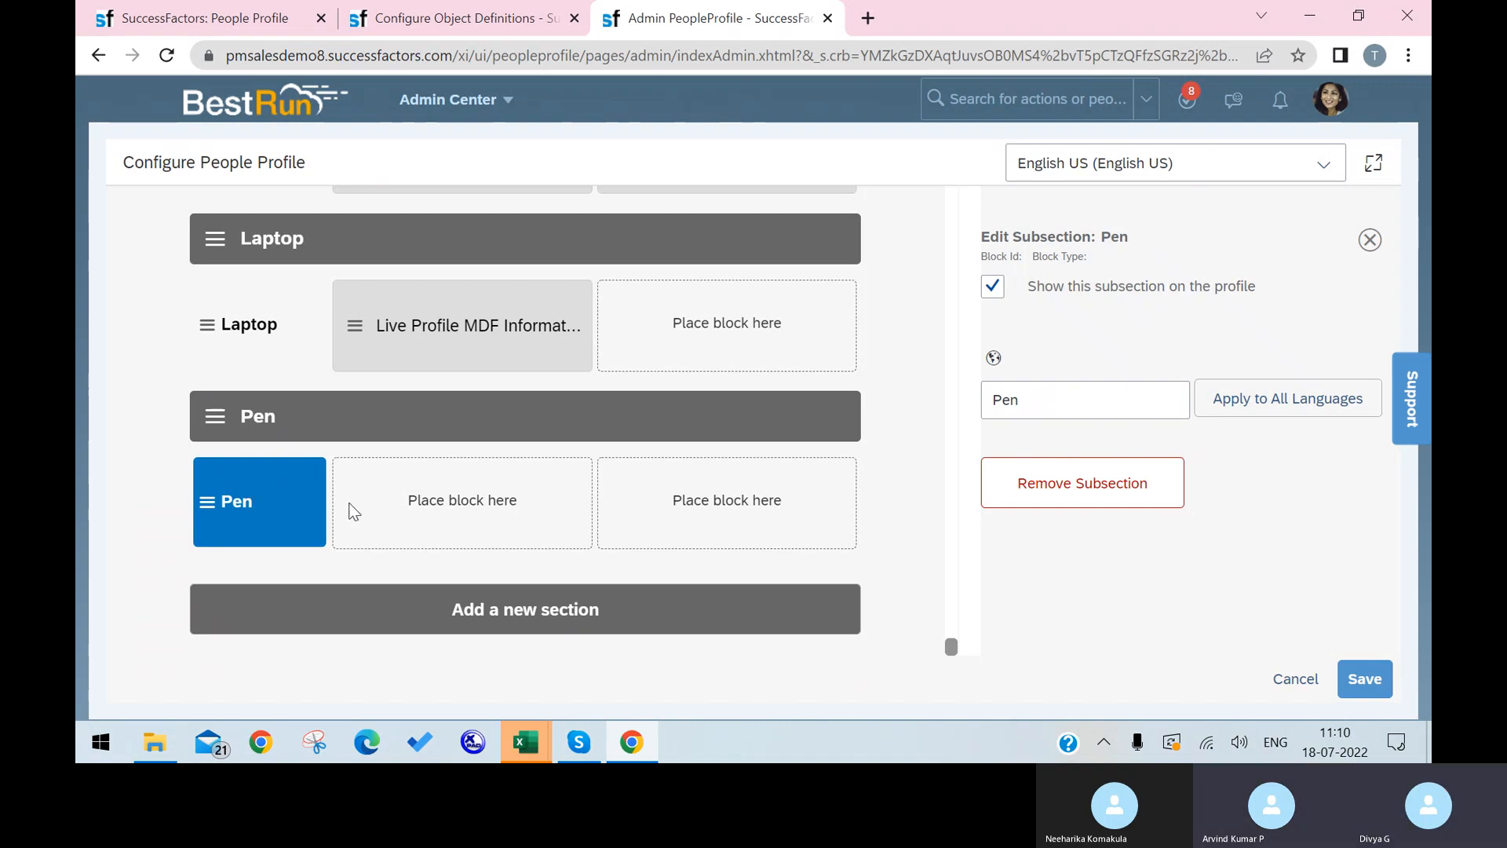
left_click(301, 510)
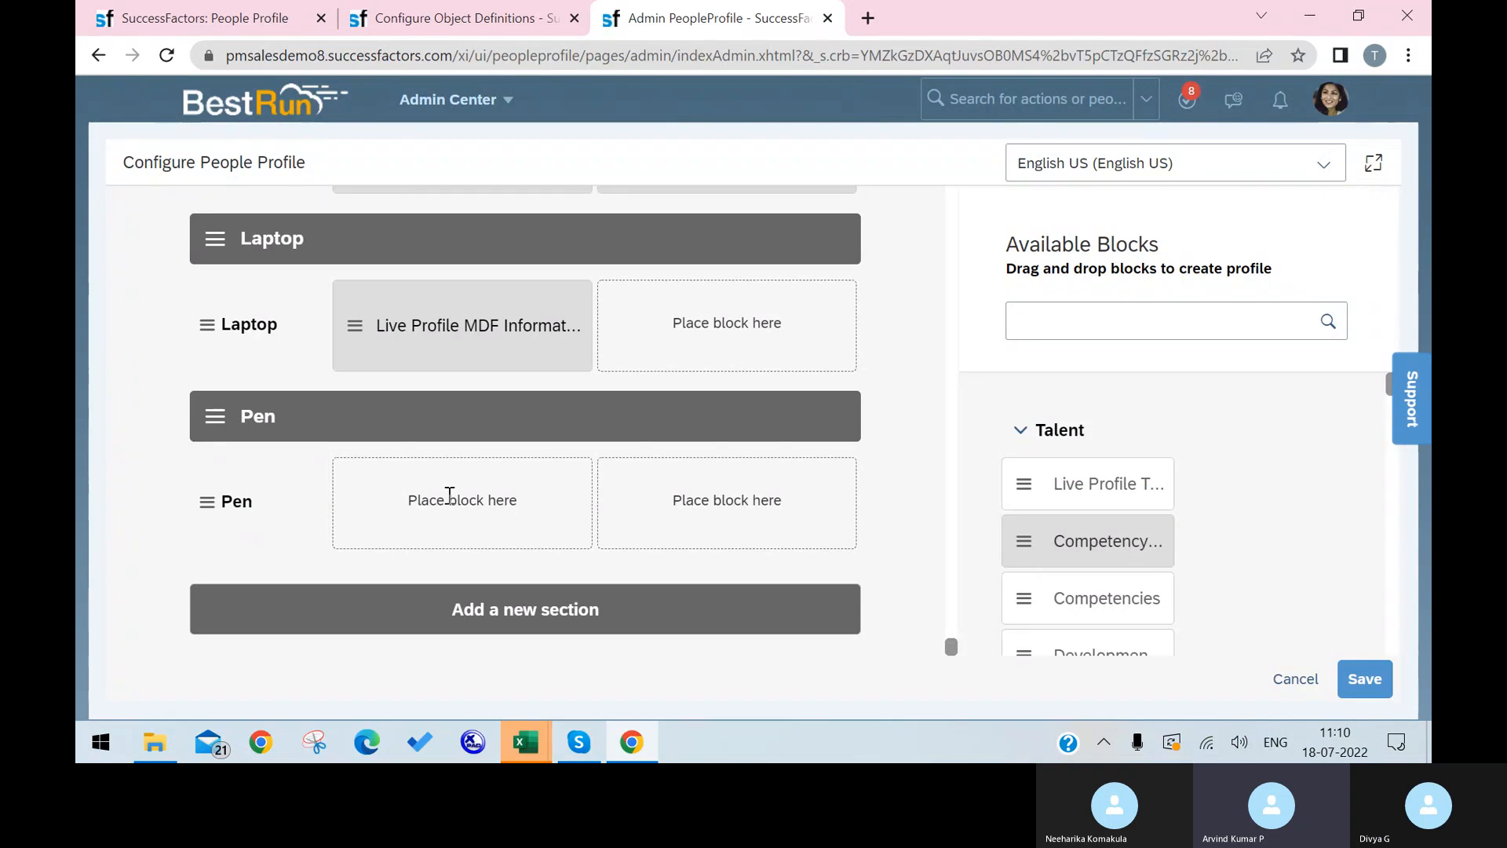
Find the Live Profile MDF Information block, place it in the Pen subsection's first slot, and save the people profile.
left_click(1082, 328)
type("live prog")
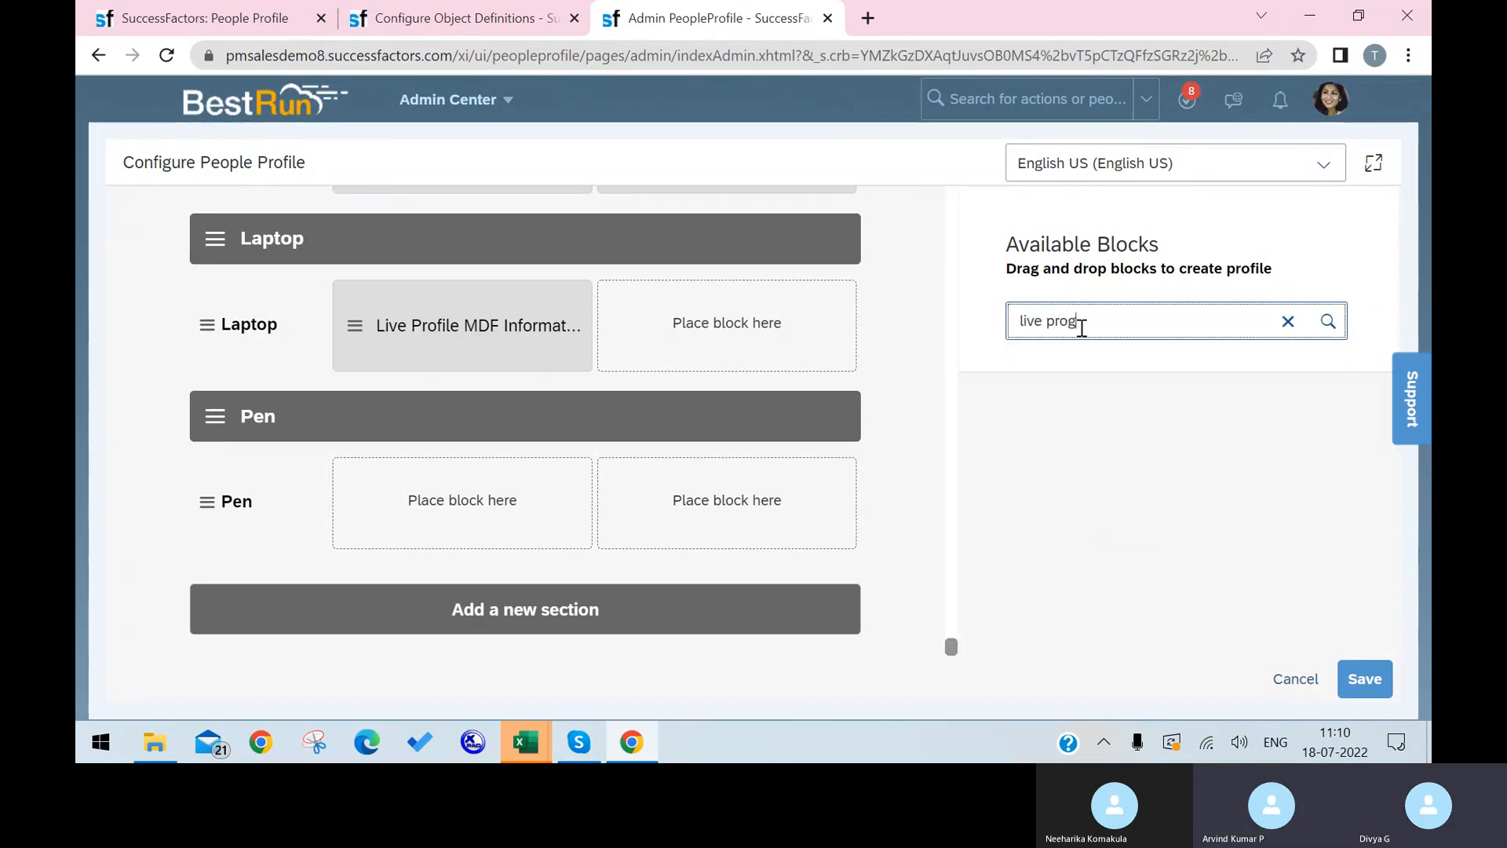
key("BackSpace")
type("file")
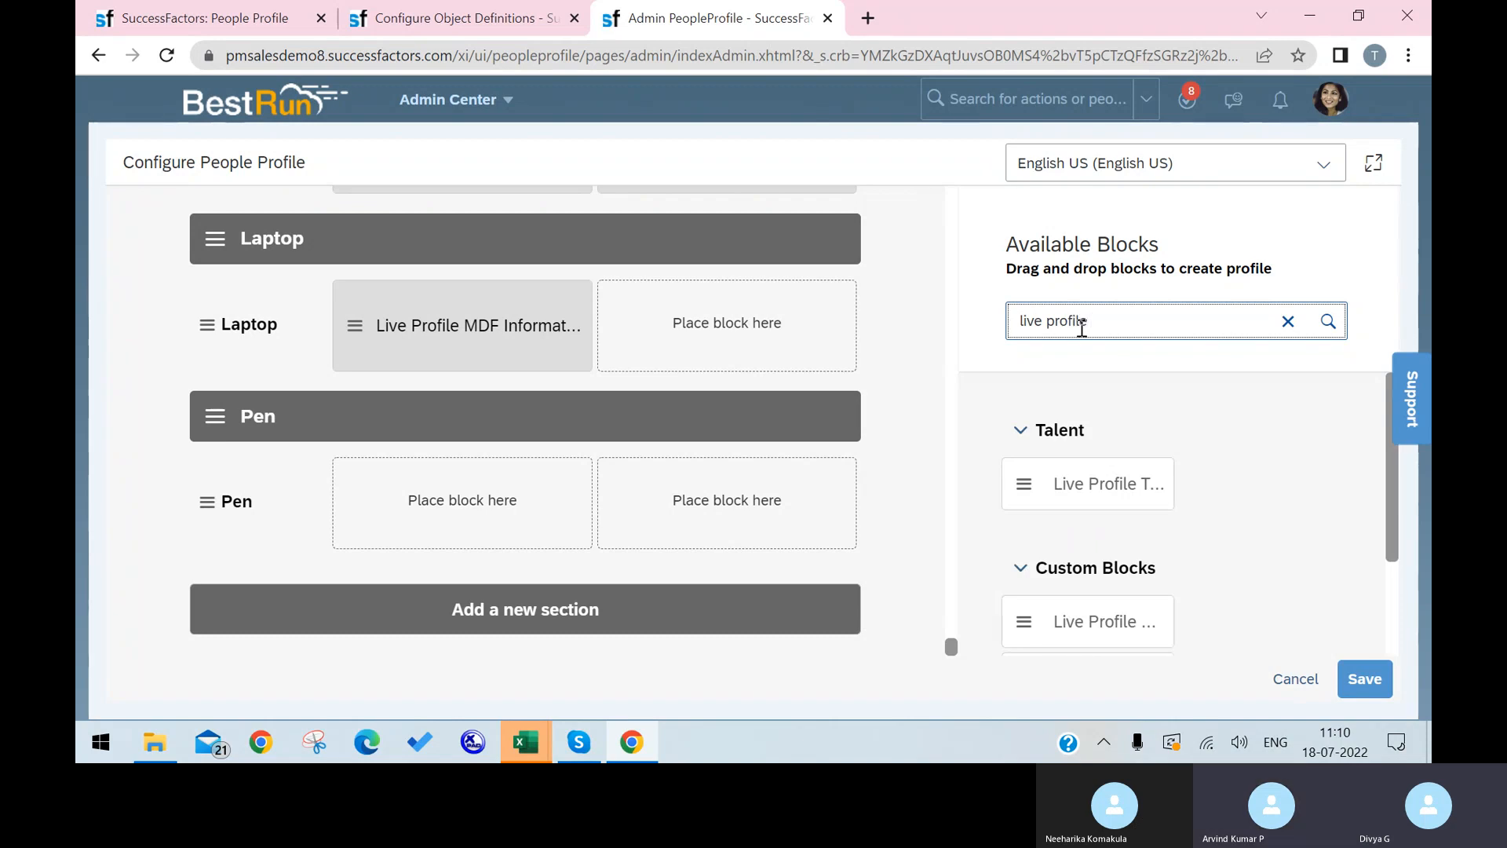
type(" m")
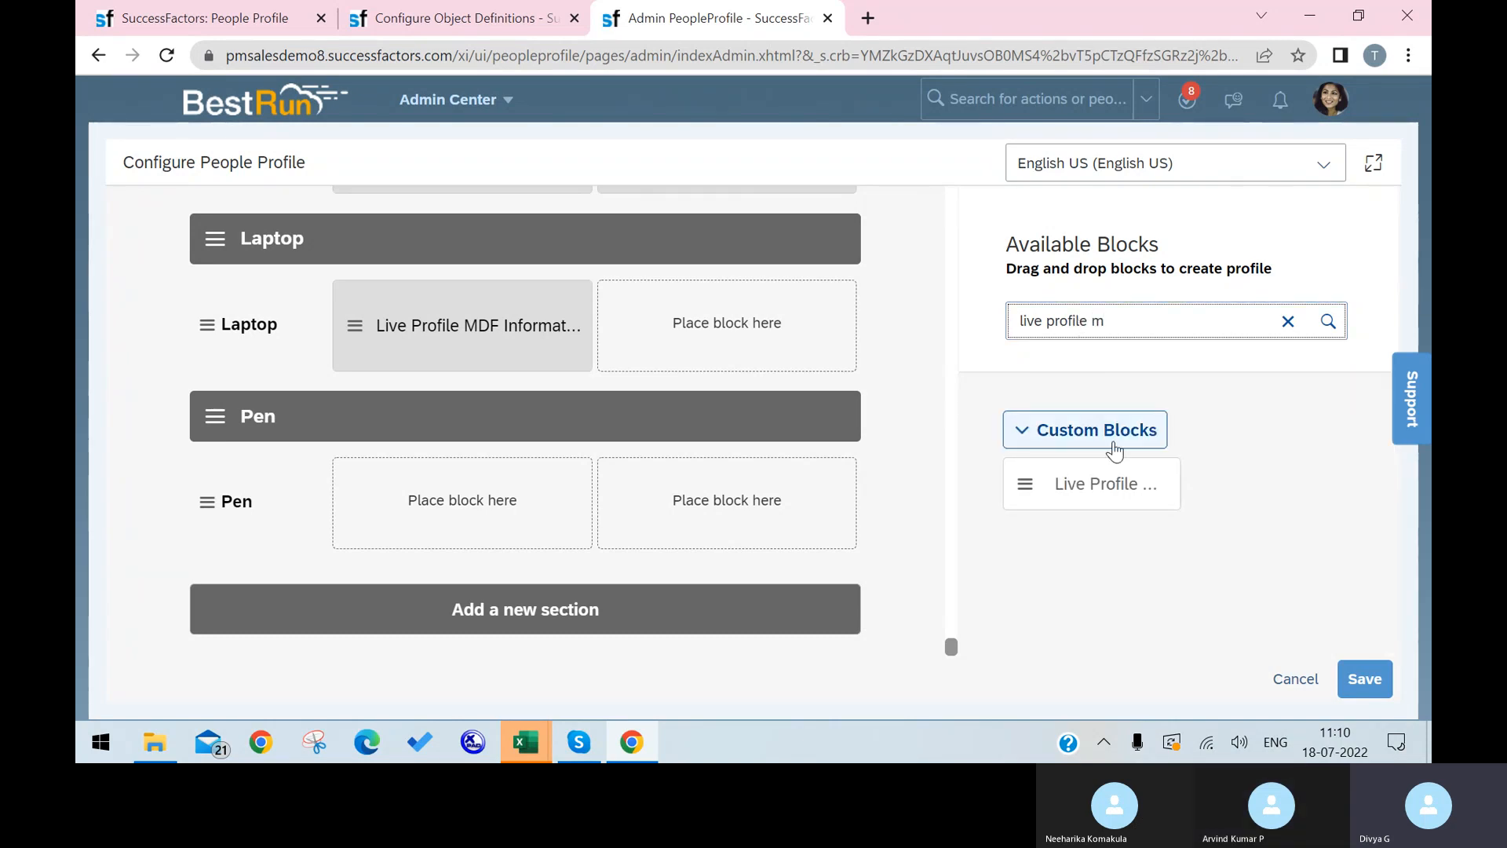
left_click_drag(802, 506, 522, 515)
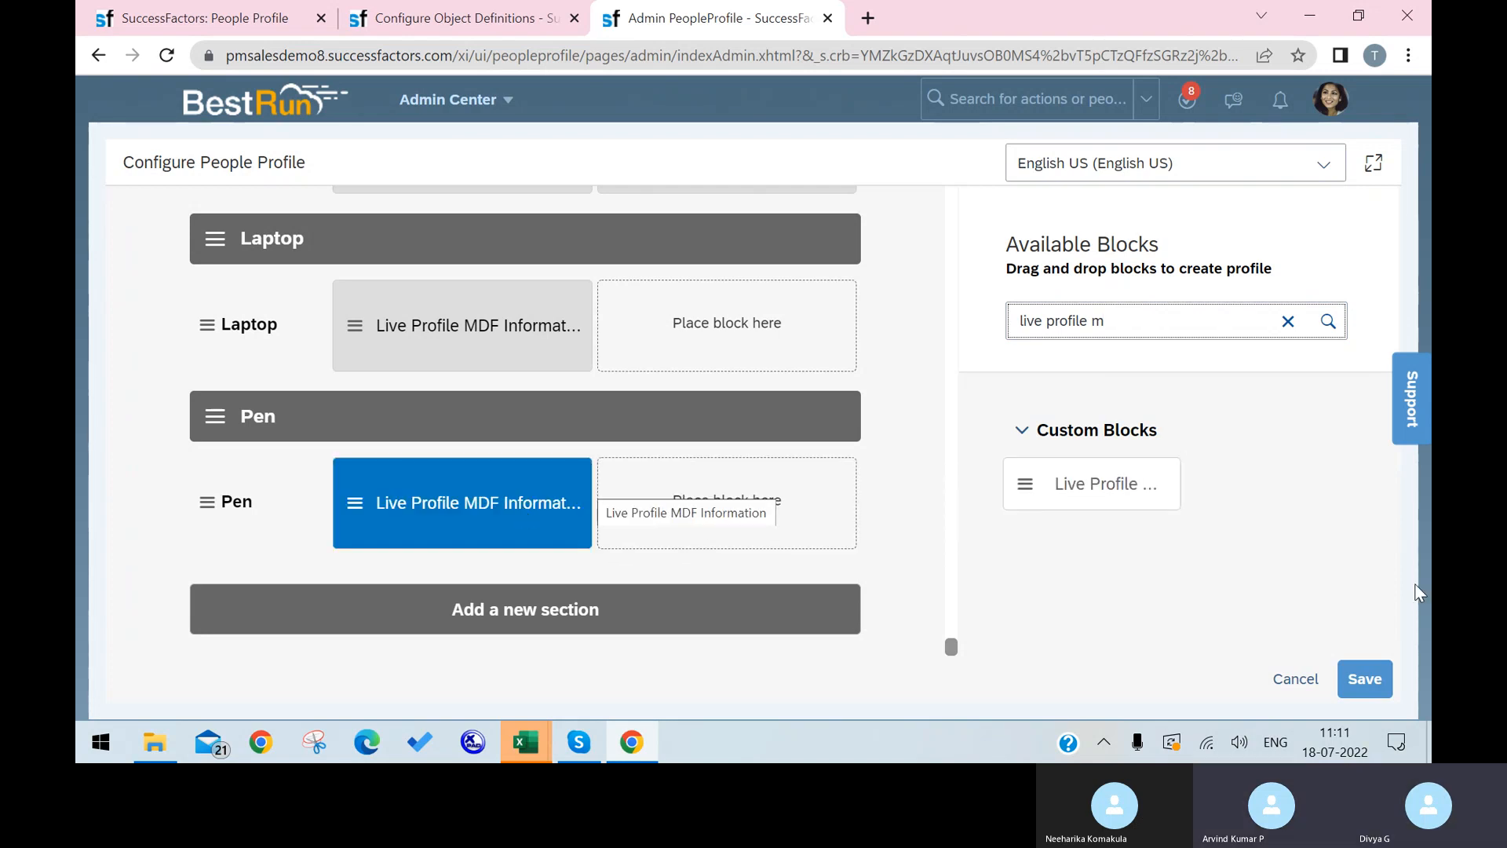
left_click(1369, 682)
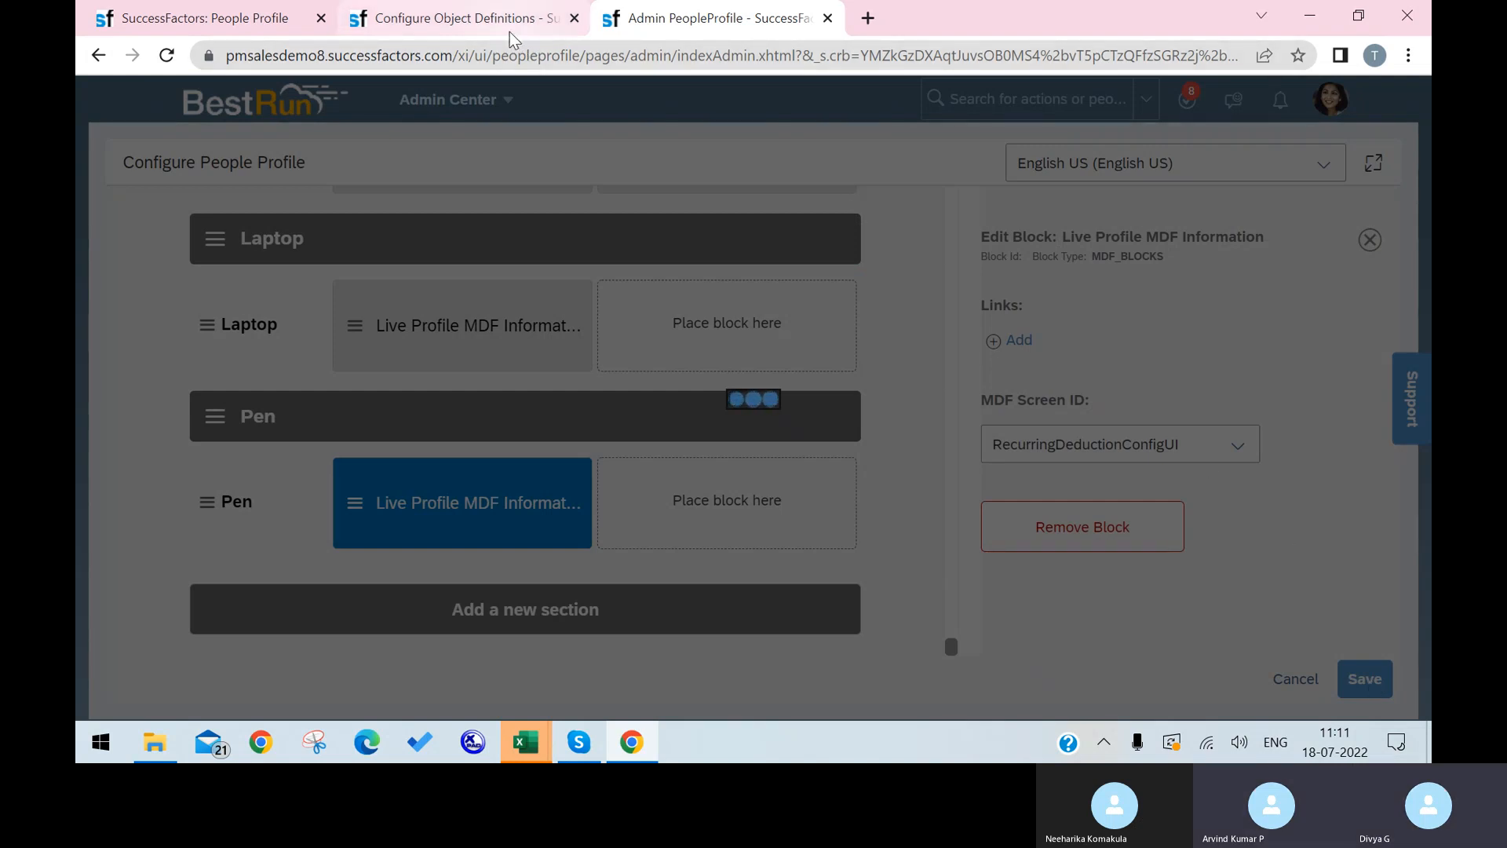
Open Manage Permission Roles through the action search on the employee profile page.
left_click(292, 13)
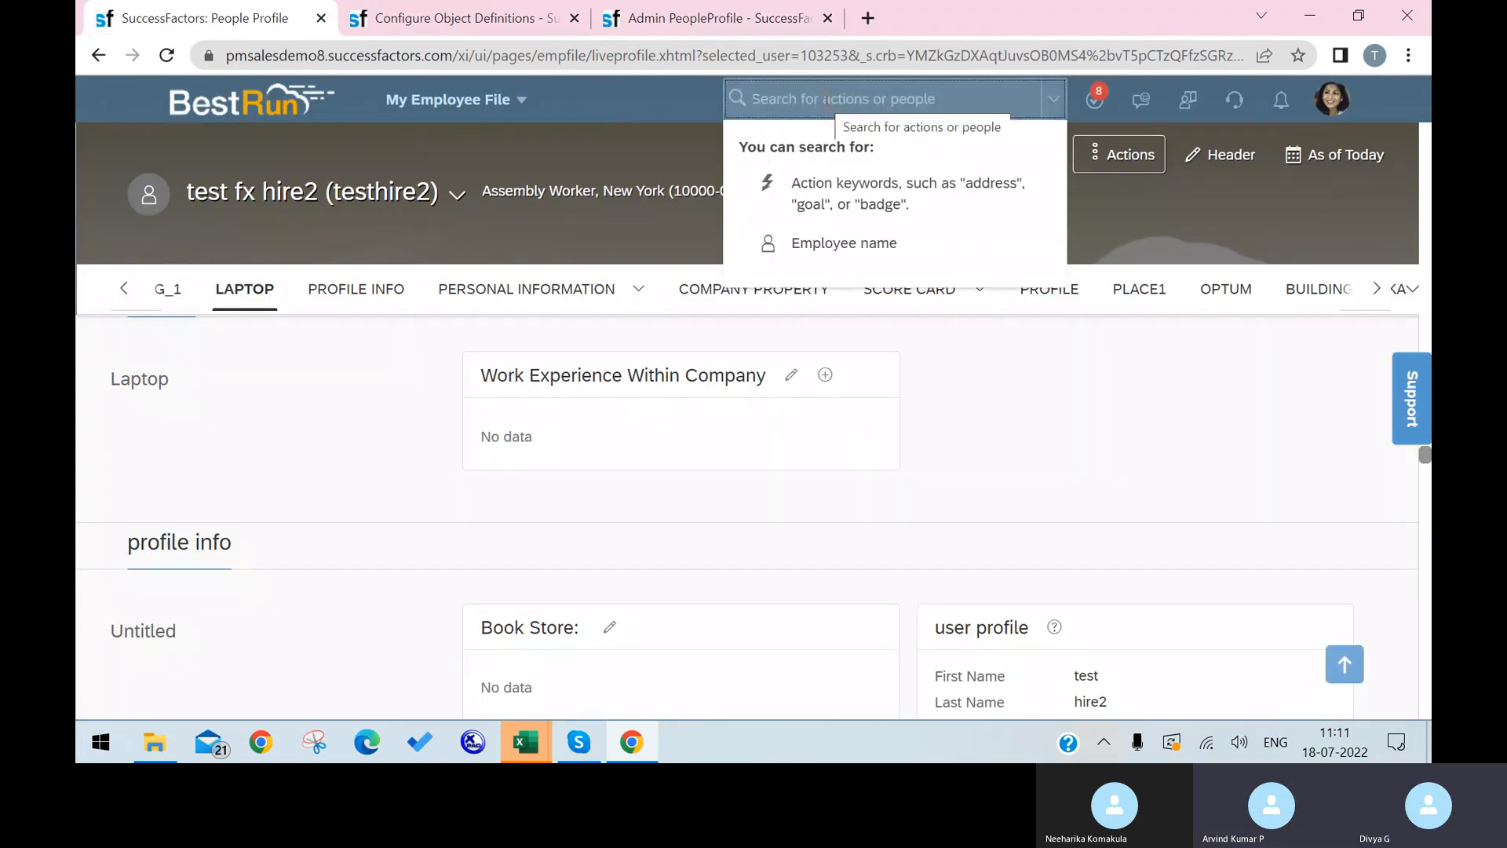
type("m")
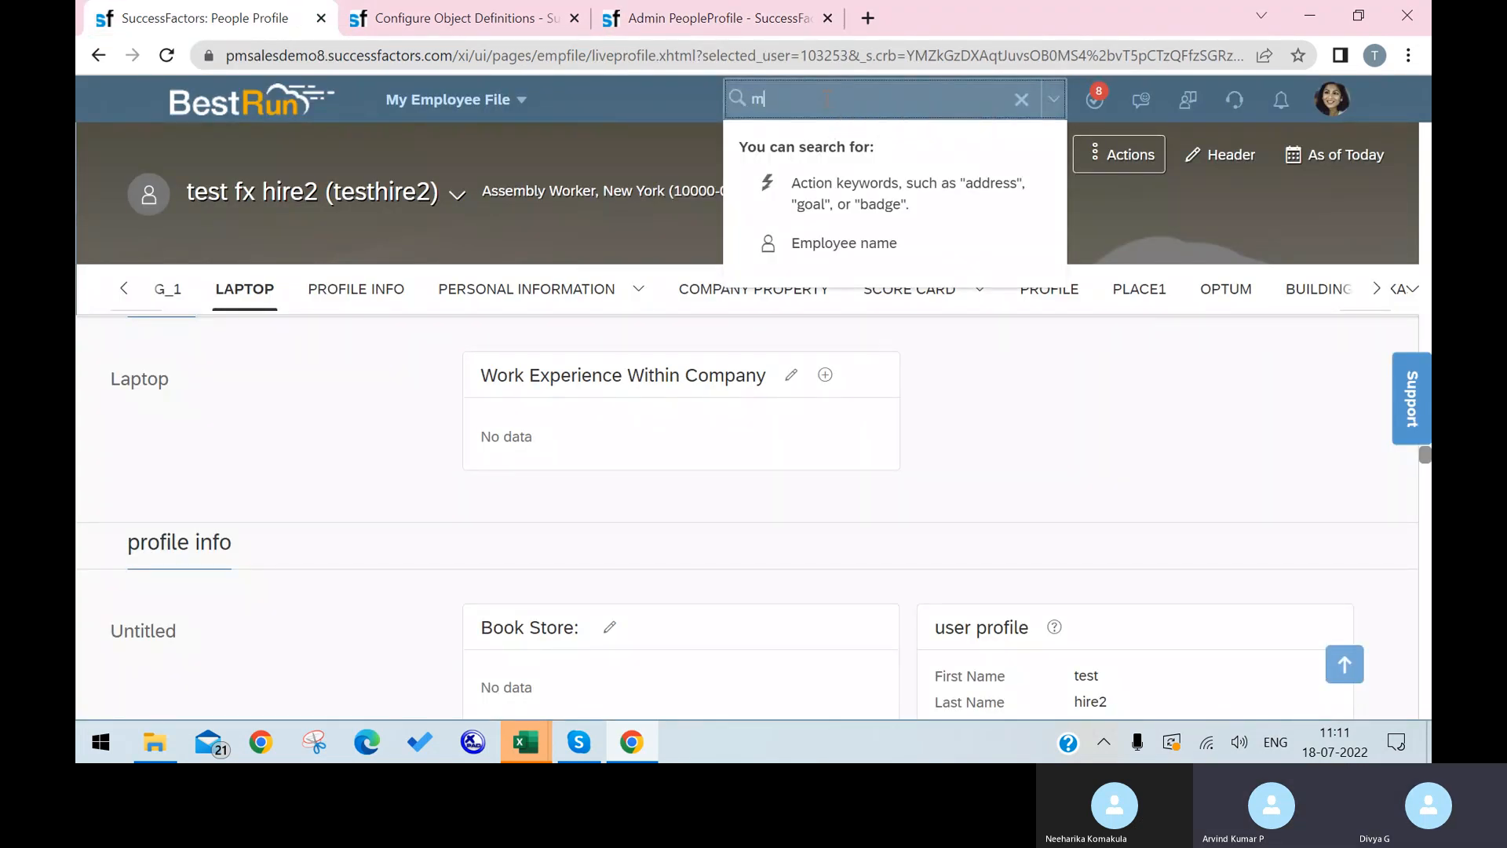
type("anage permission")
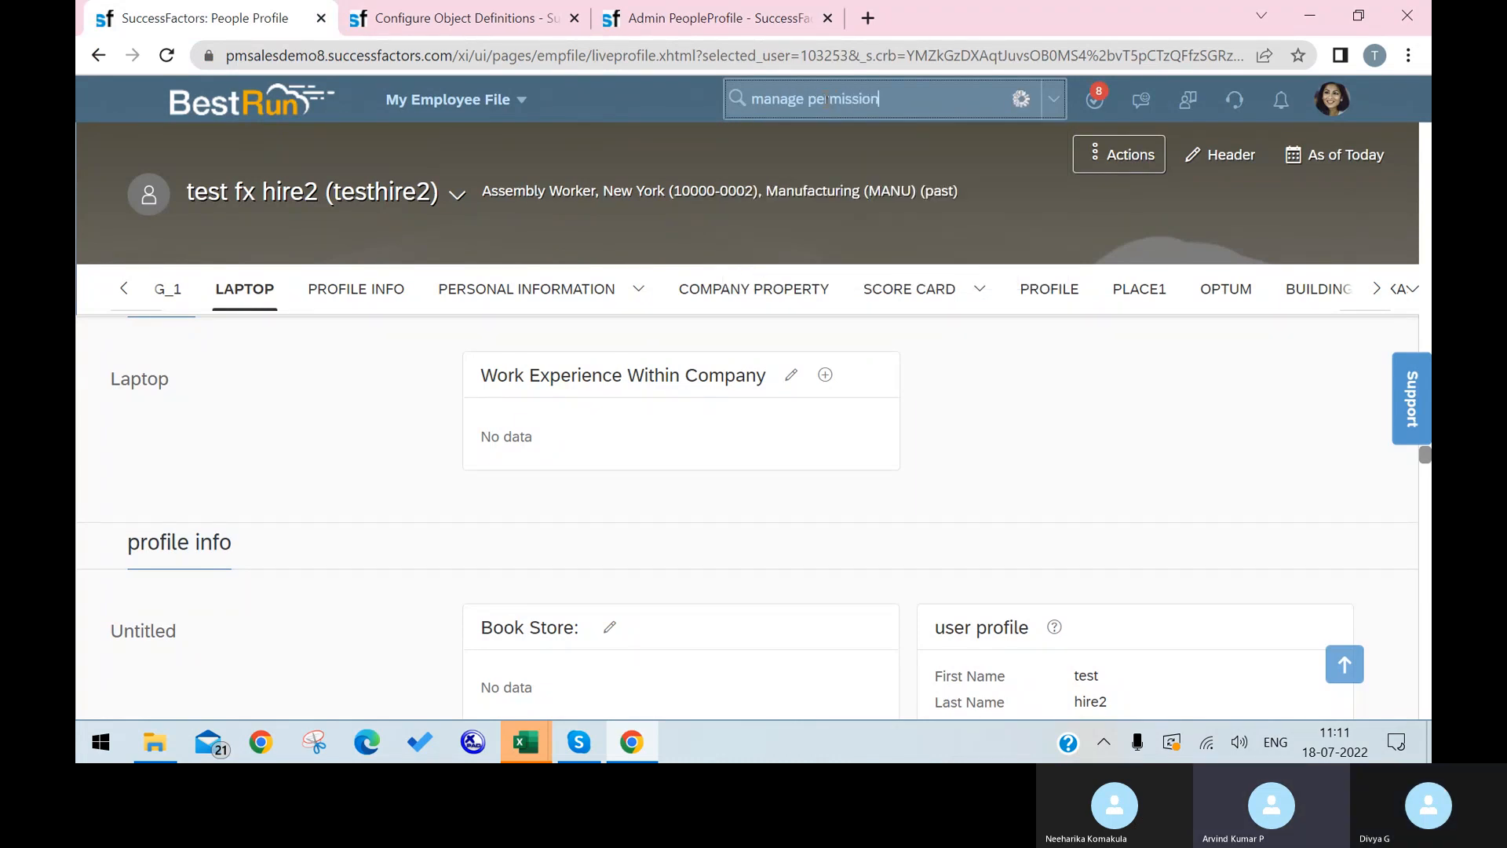
type(" role")
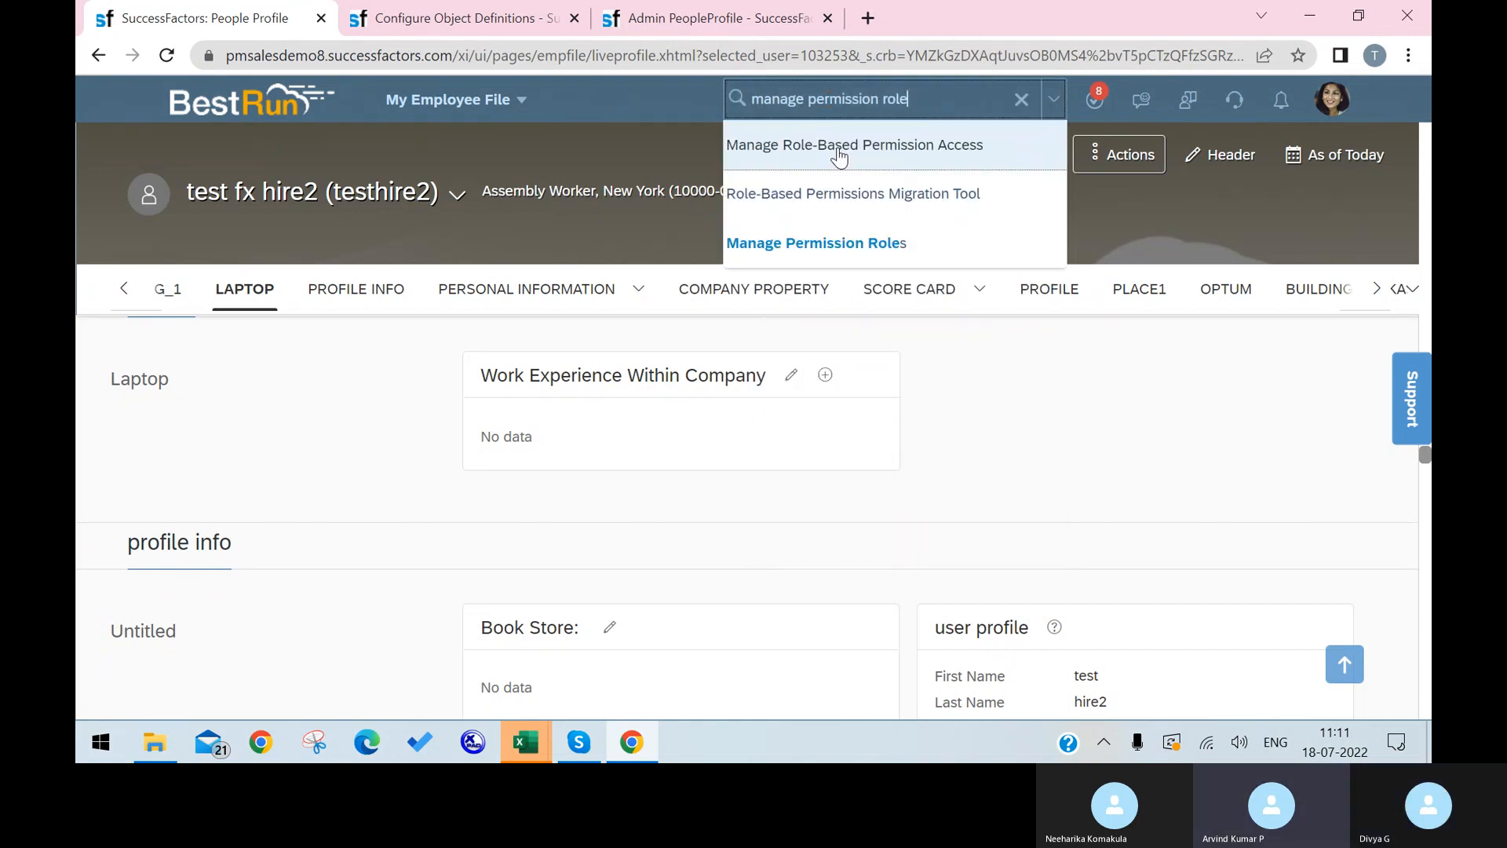
left_click(847, 240)
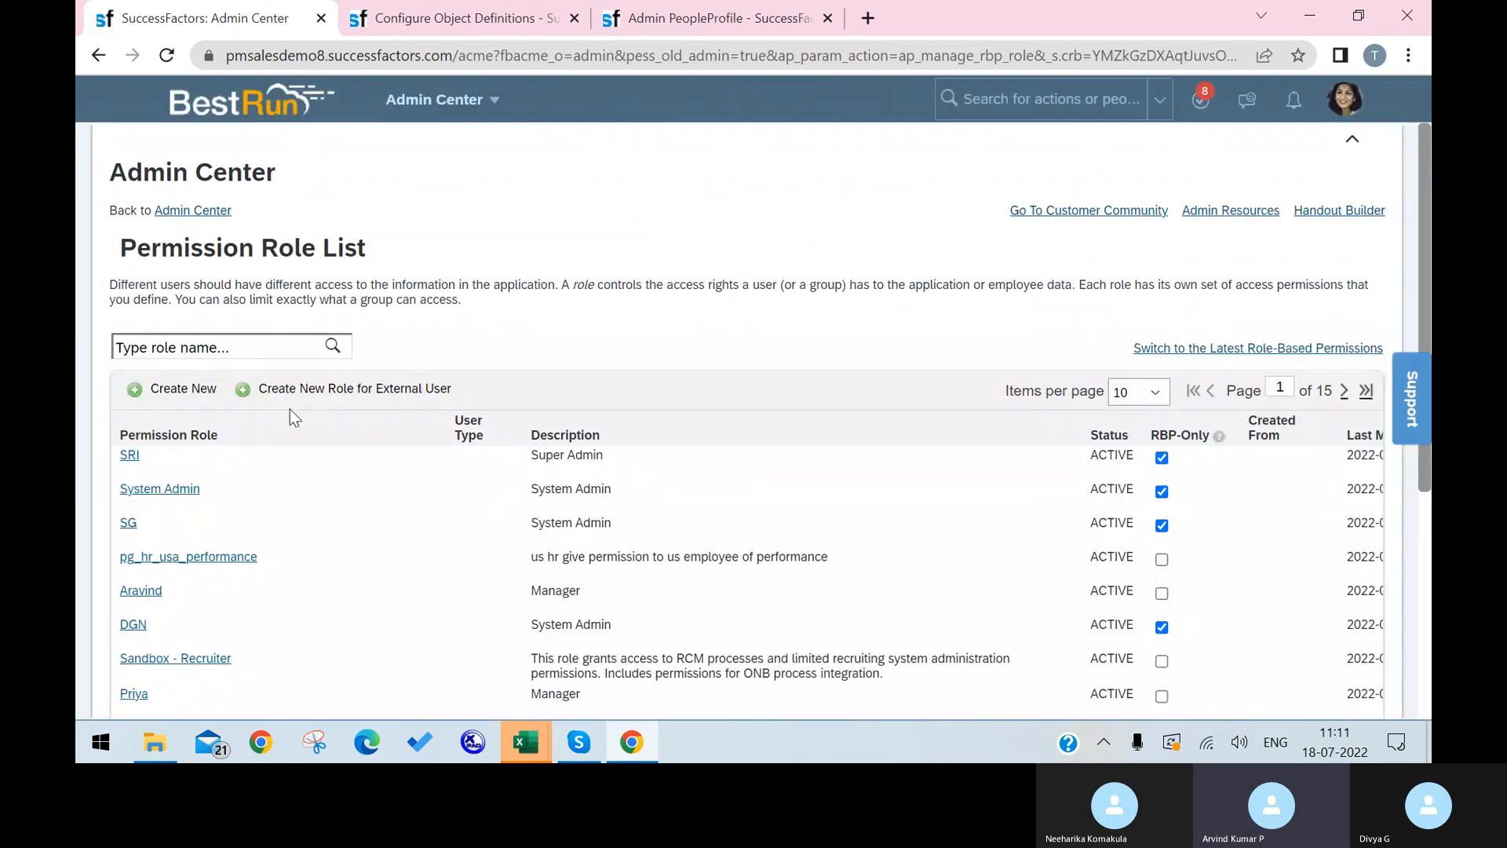
Open the permission settings of the SRI role and bring up its Employee Views permissions.
left_click(129, 457)
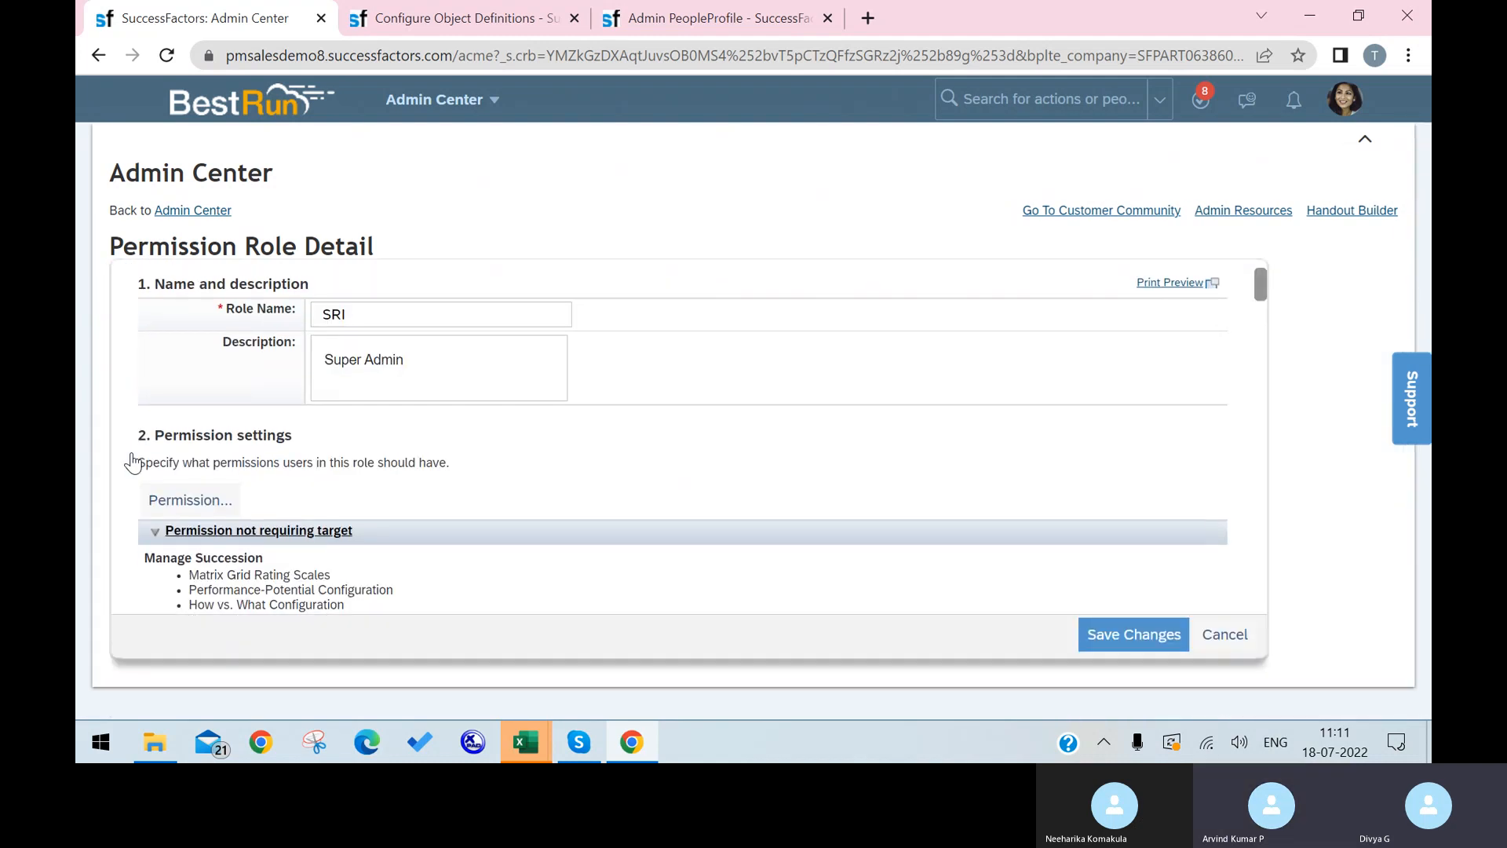
left_click(190, 500)
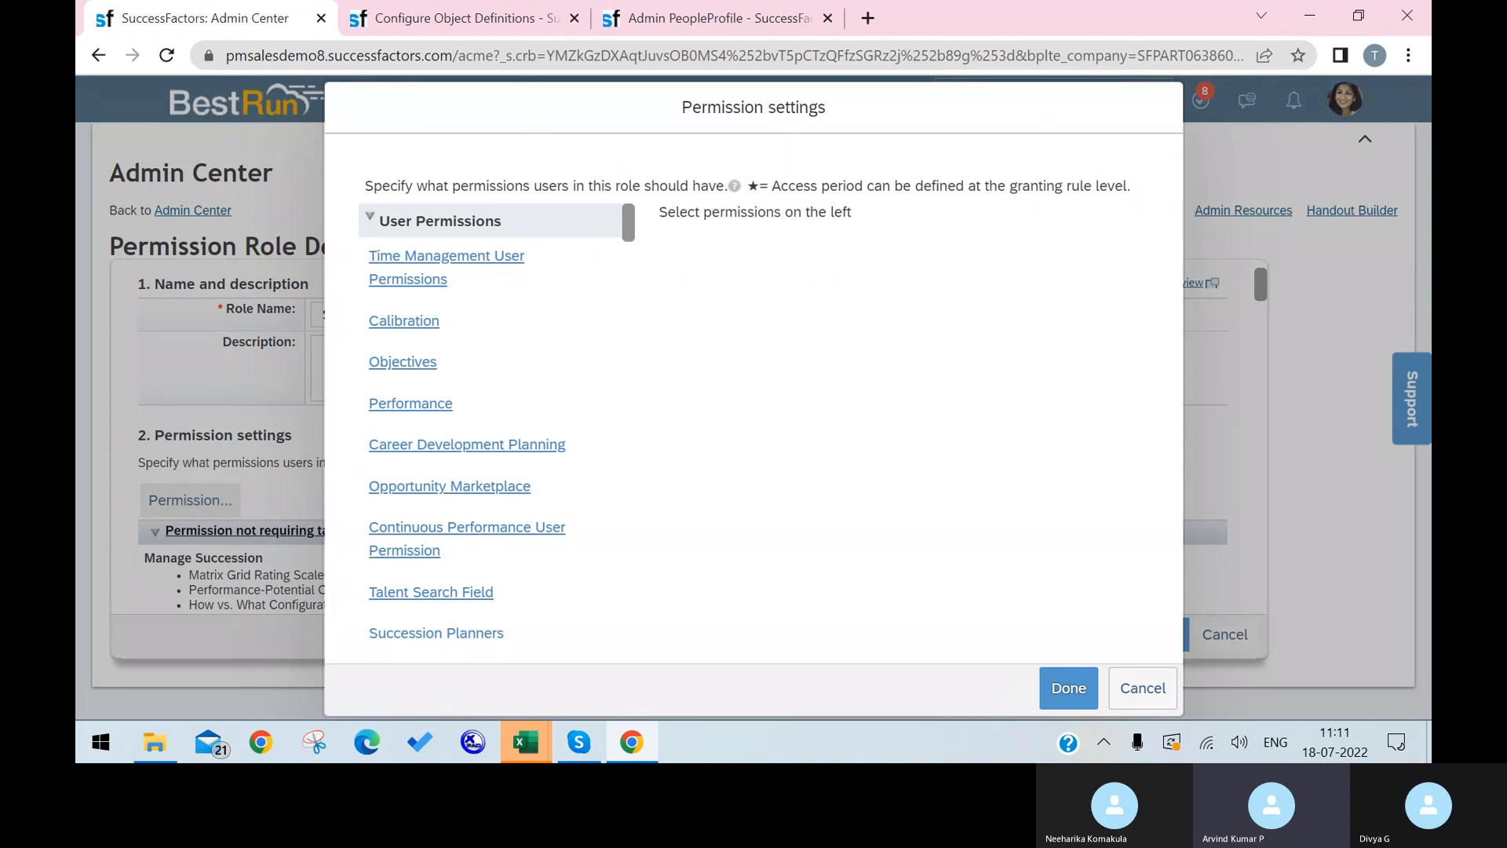
key("ctrl+f")
type("employee")
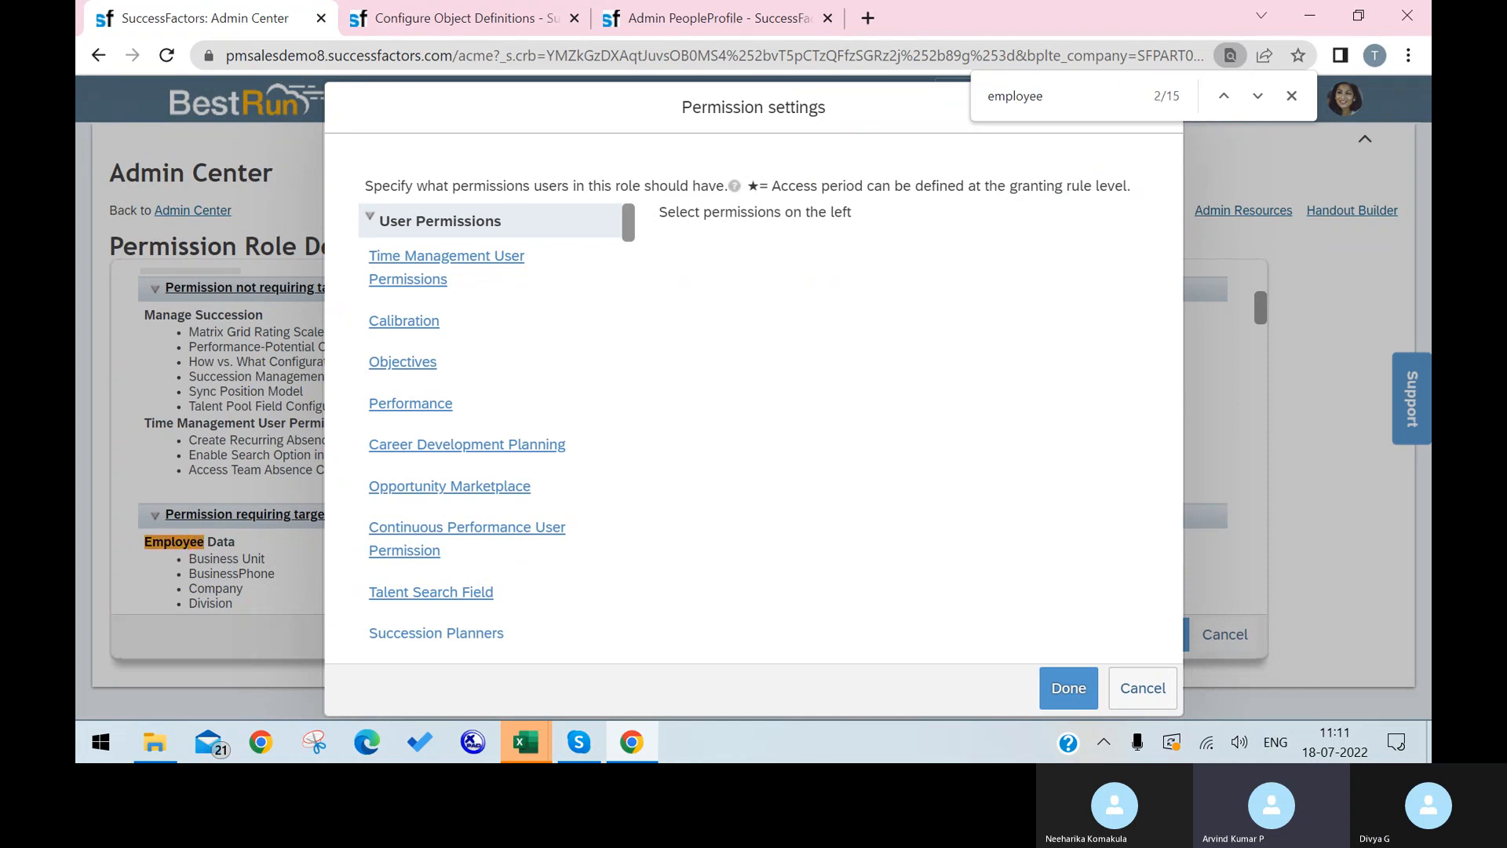
key("Return")
key("Return")
key("Return")
key("Return")
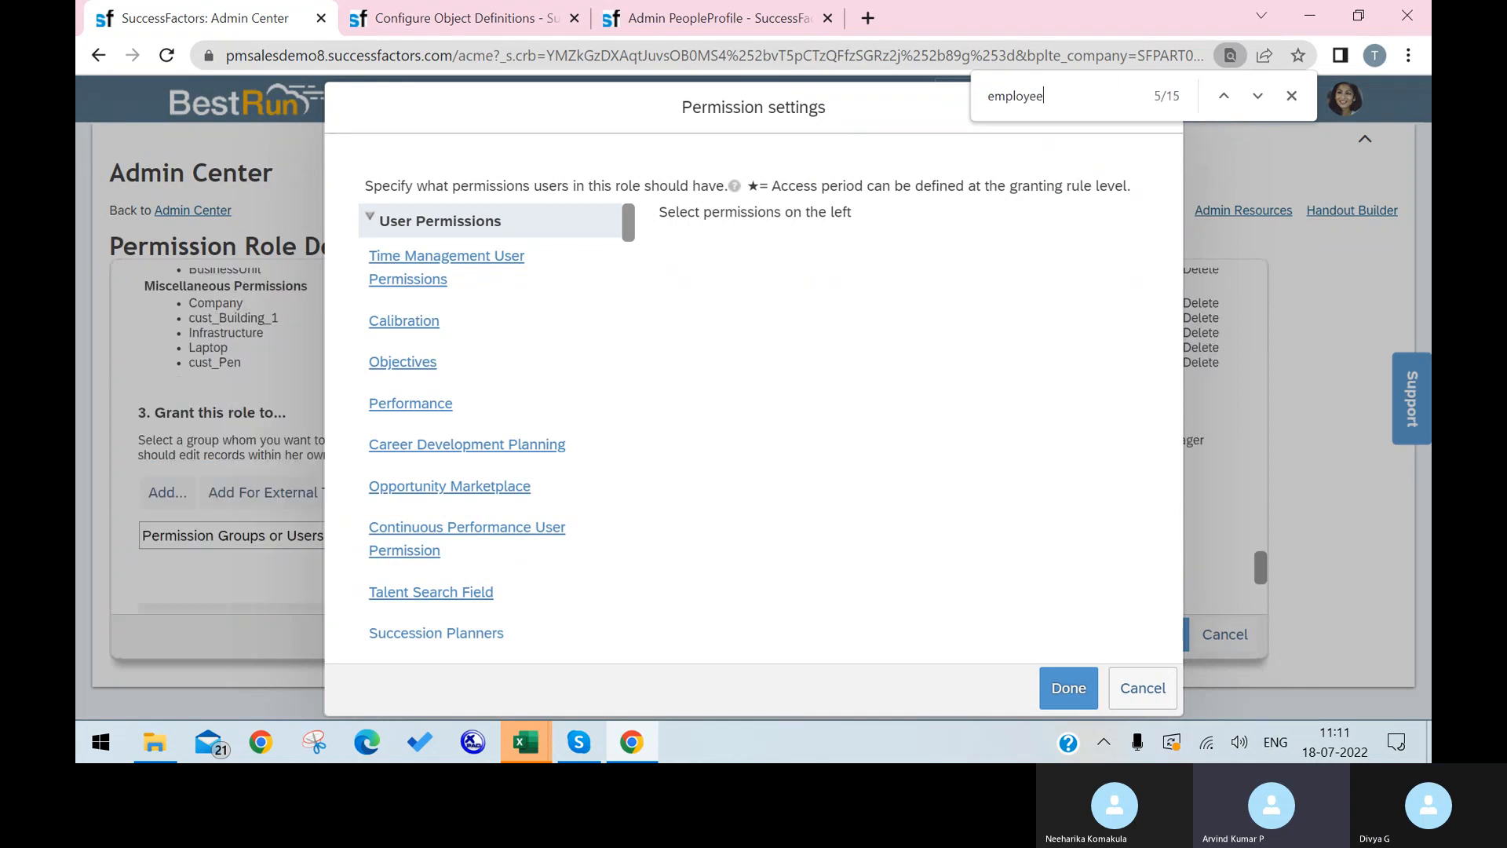
key("Return")
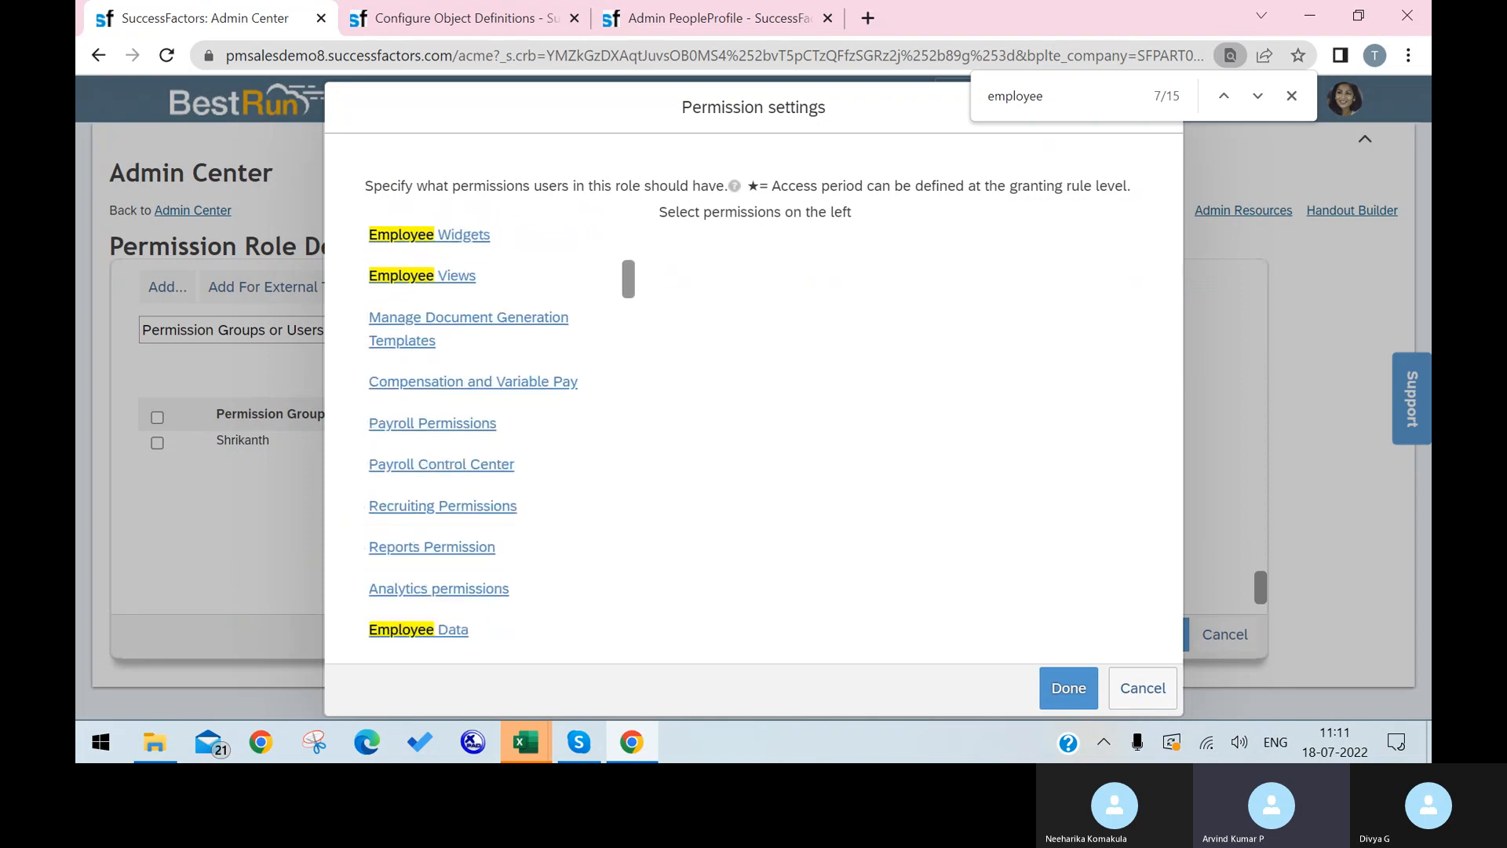
scroll(471, 310, "up", 1)
left_click(448, 311)
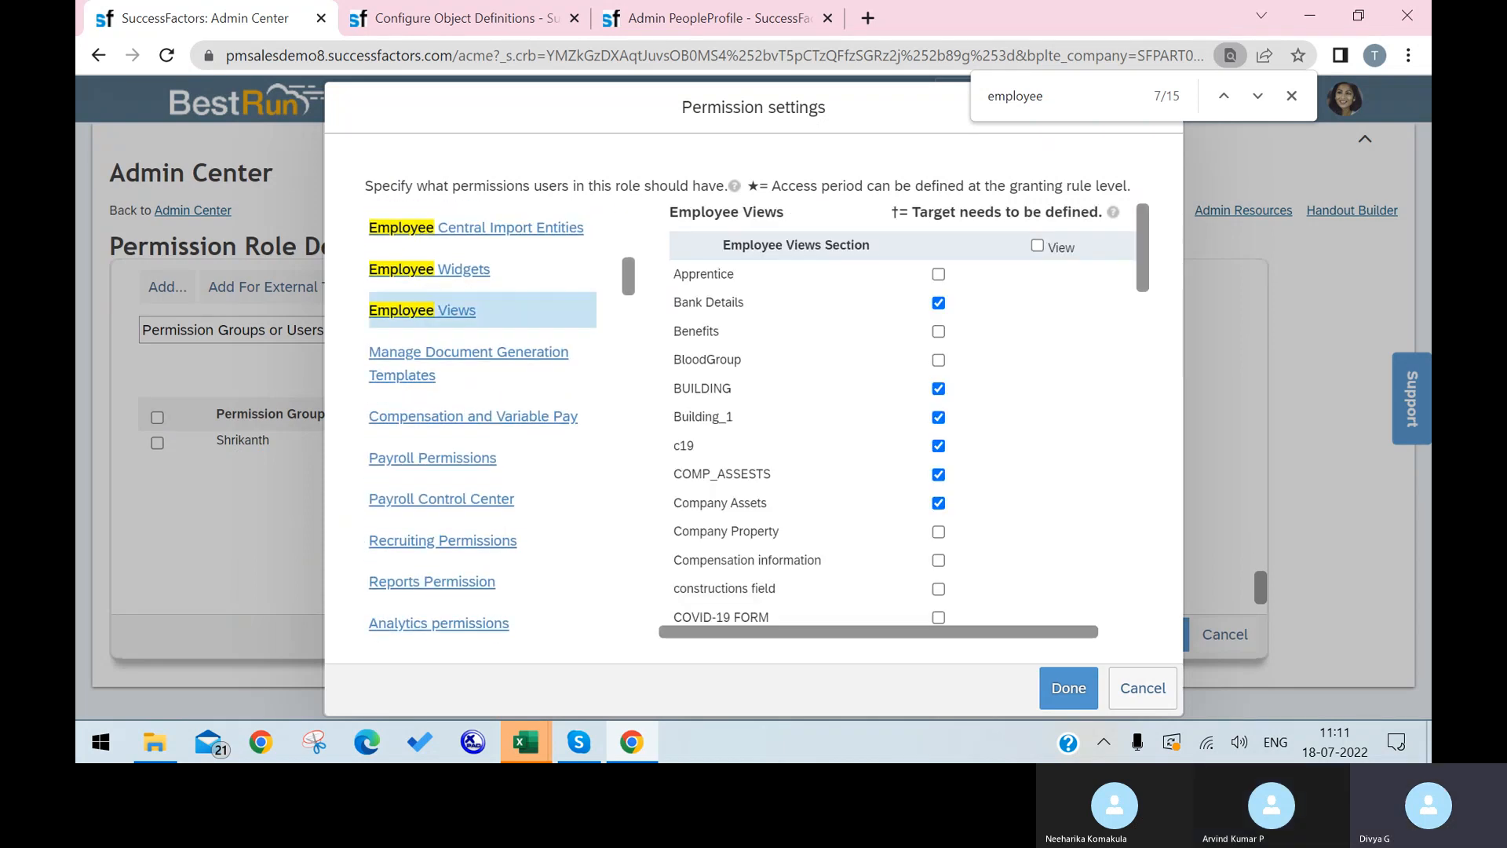
Grant the role view access to the Pen employee view and save the role changes.
scroll(809, 416, "down", 7)
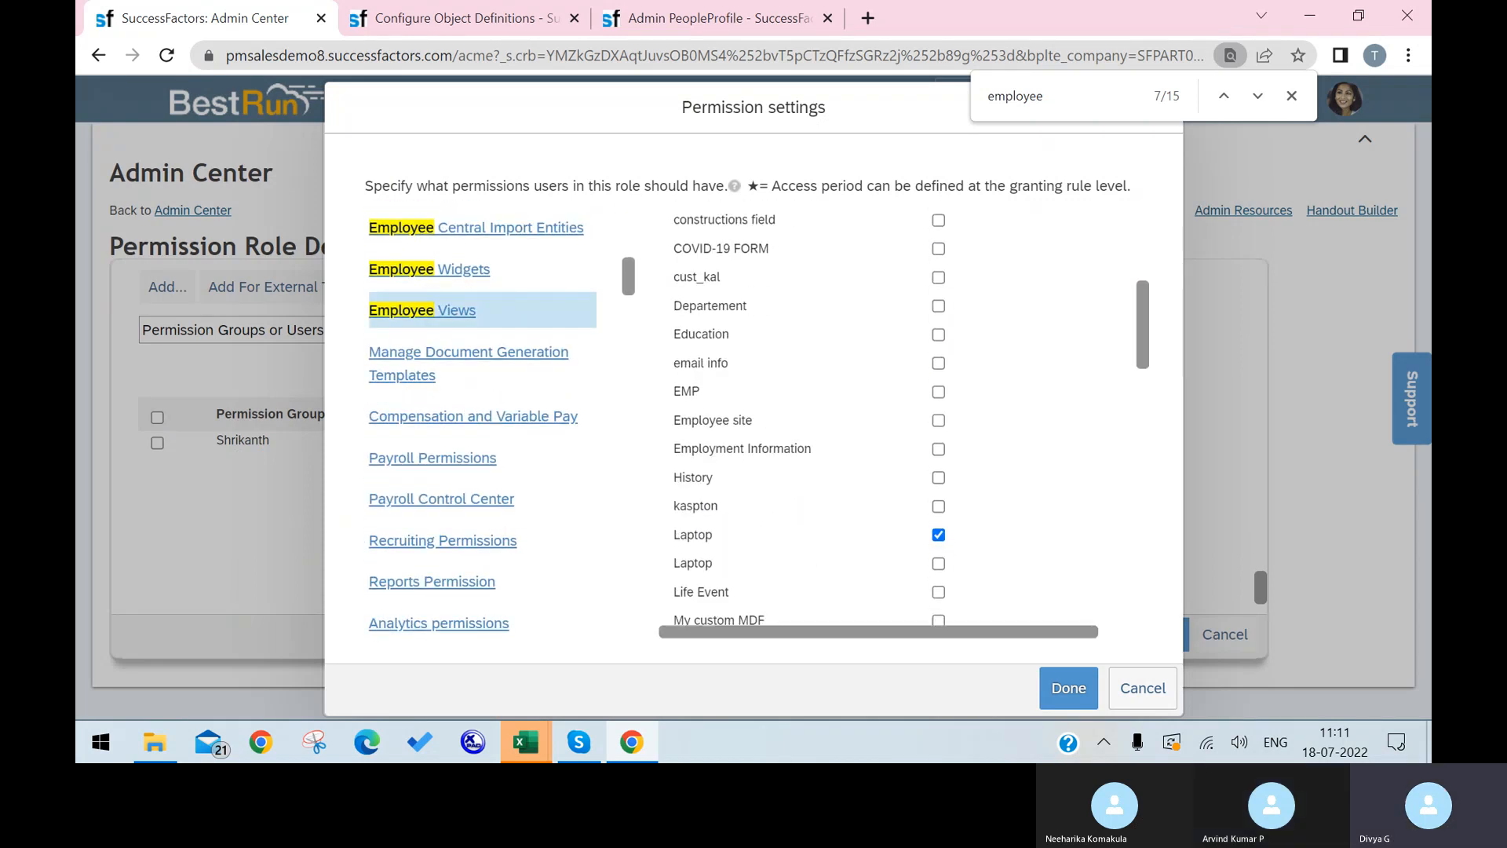
scroll(938, 330, "down", 5)
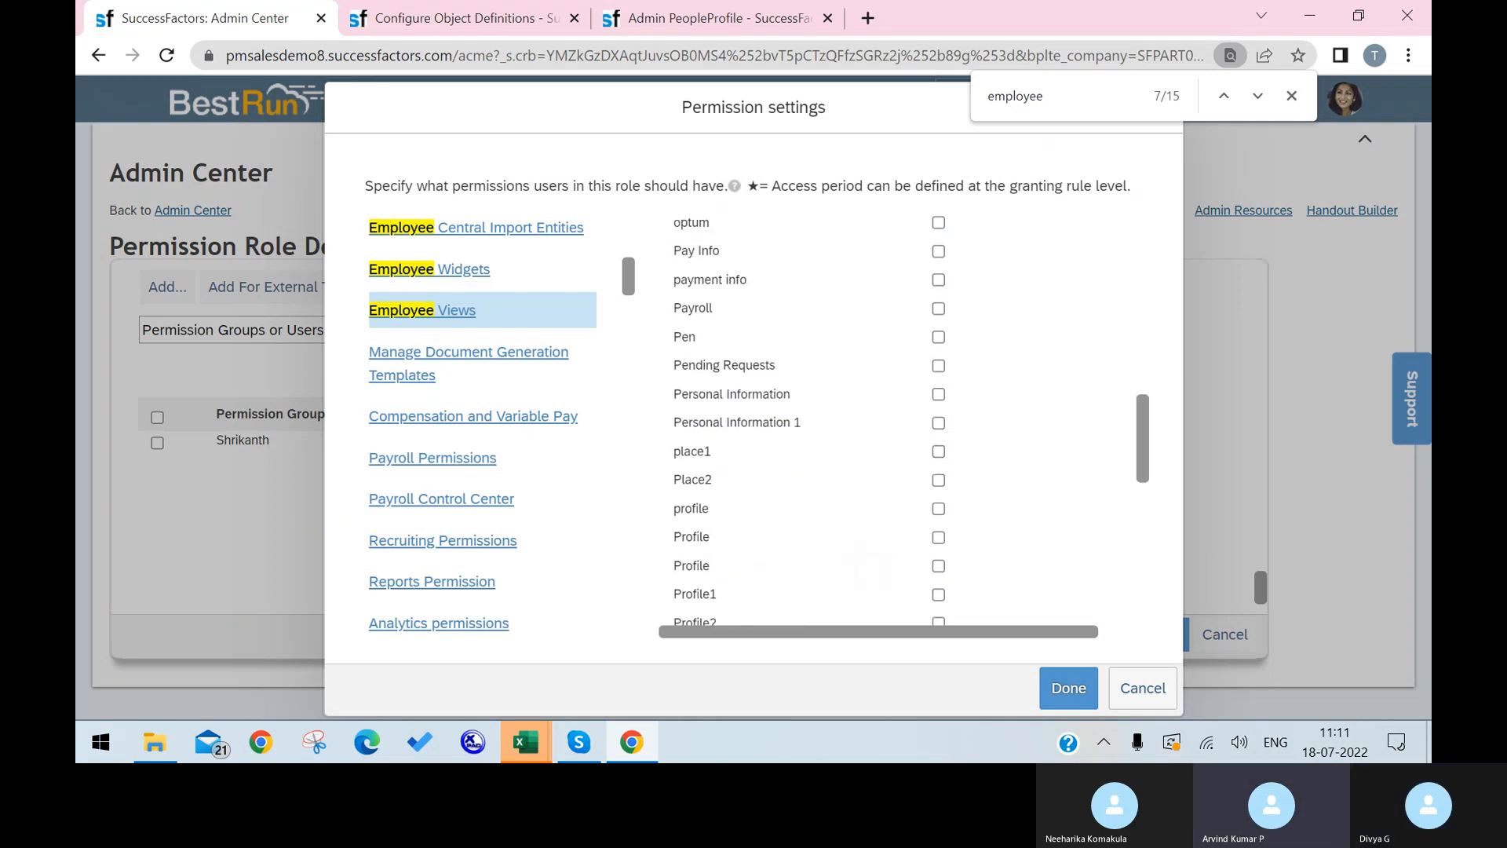
left_click(938, 322)
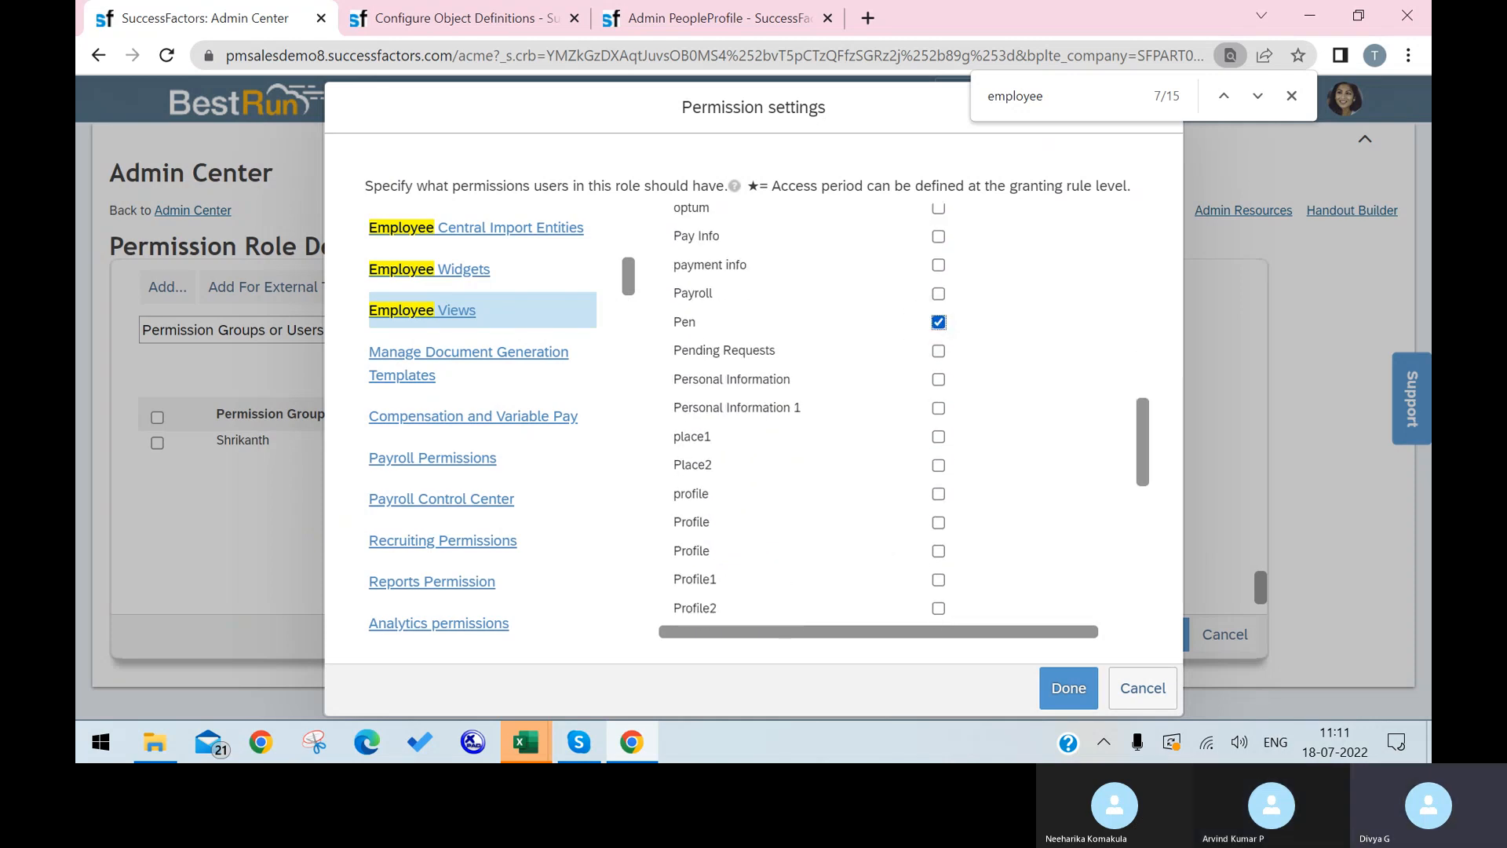
left_click(1069, 689)
left_click(1134, 634)
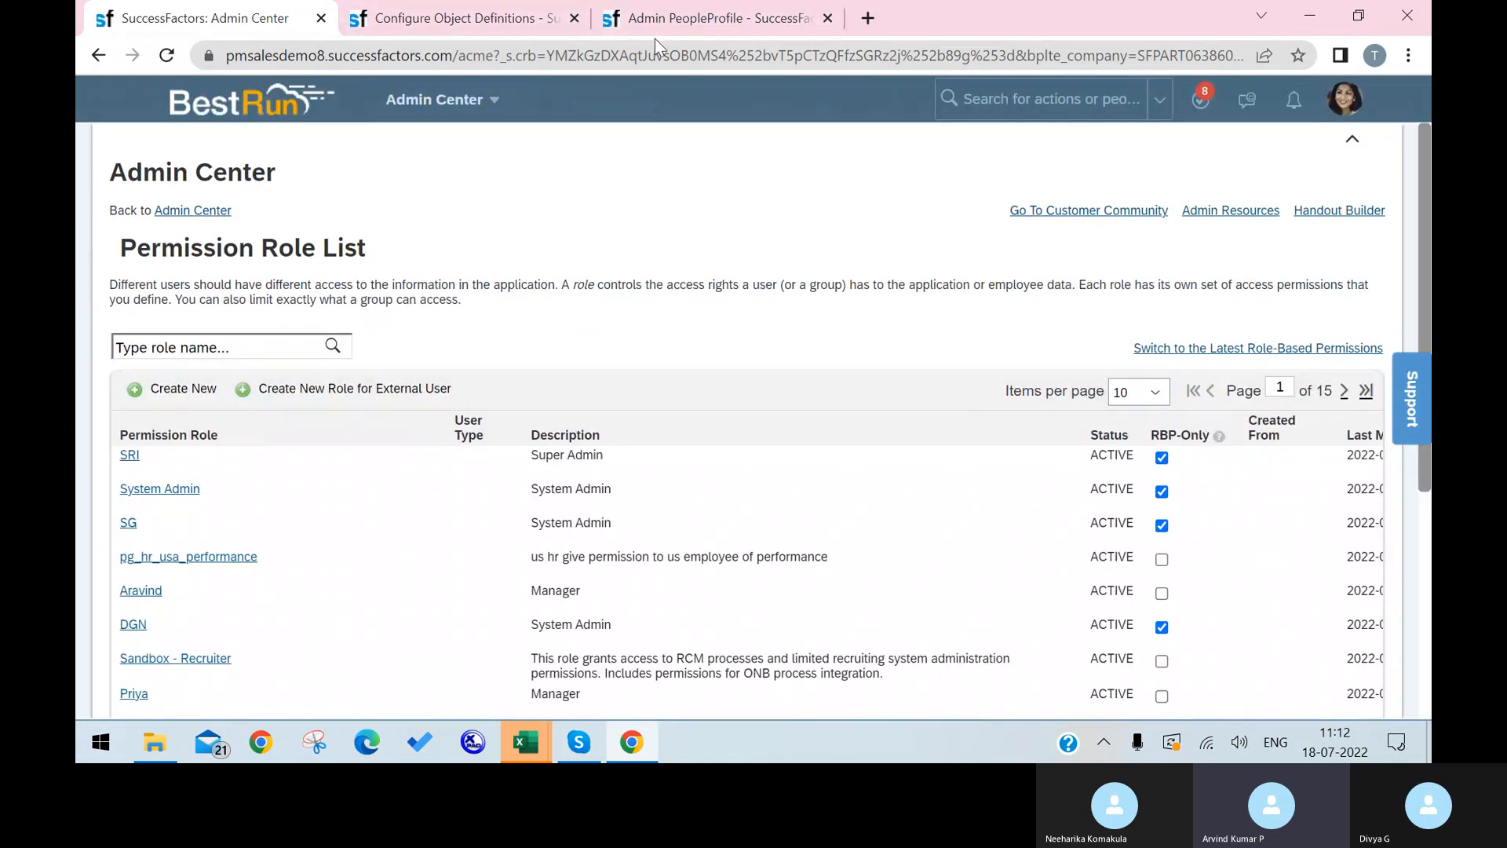
Move the Pen section of the people profile configuration up to directly above the Talent section and save the configuration.
left_click(683, 23)
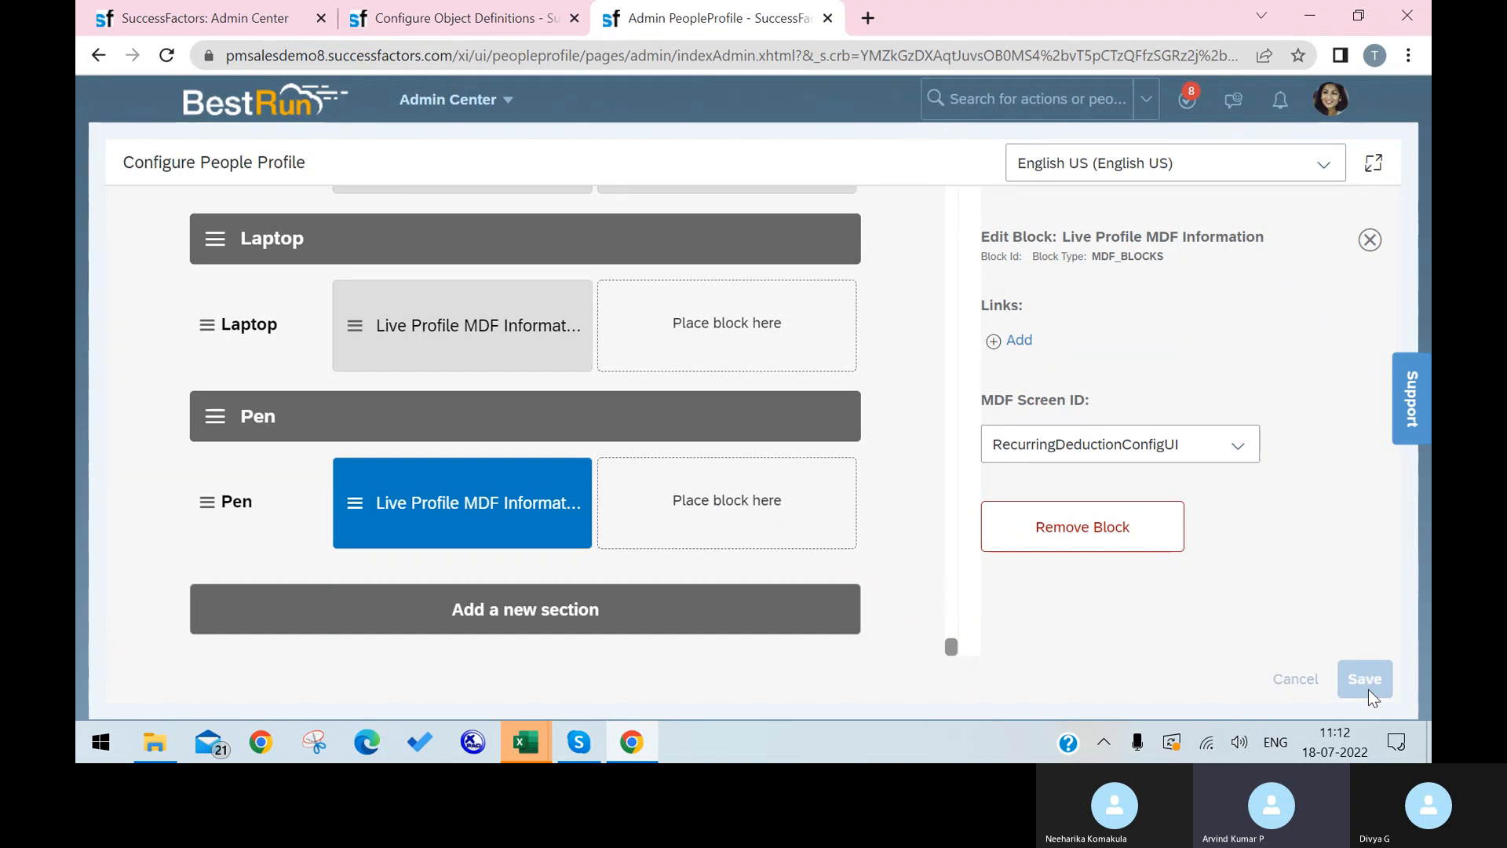
scroll(525, 424, "up", 15)
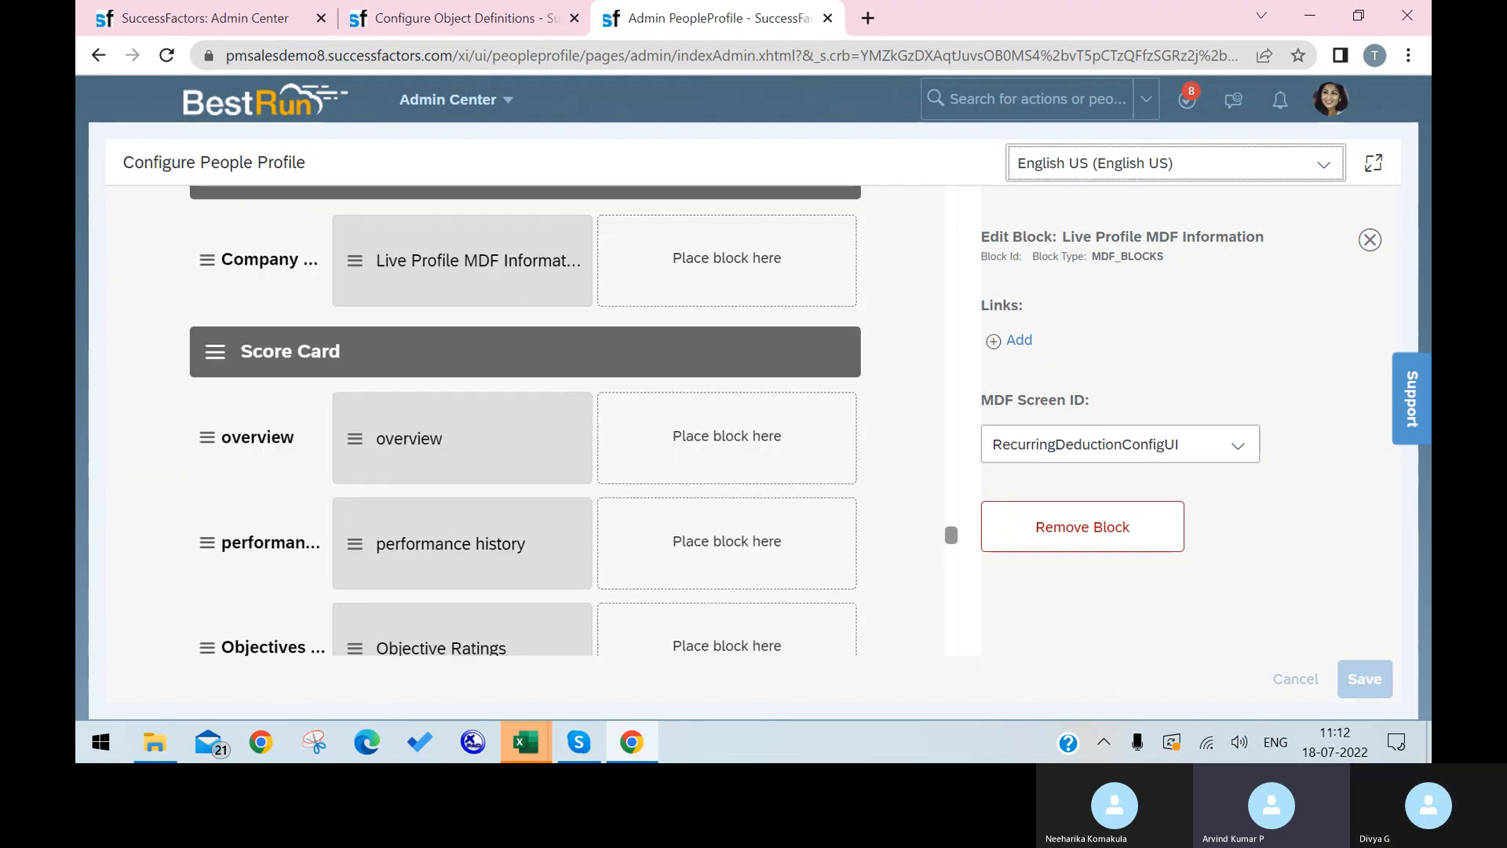
scroll(525, 424, "down", 15)
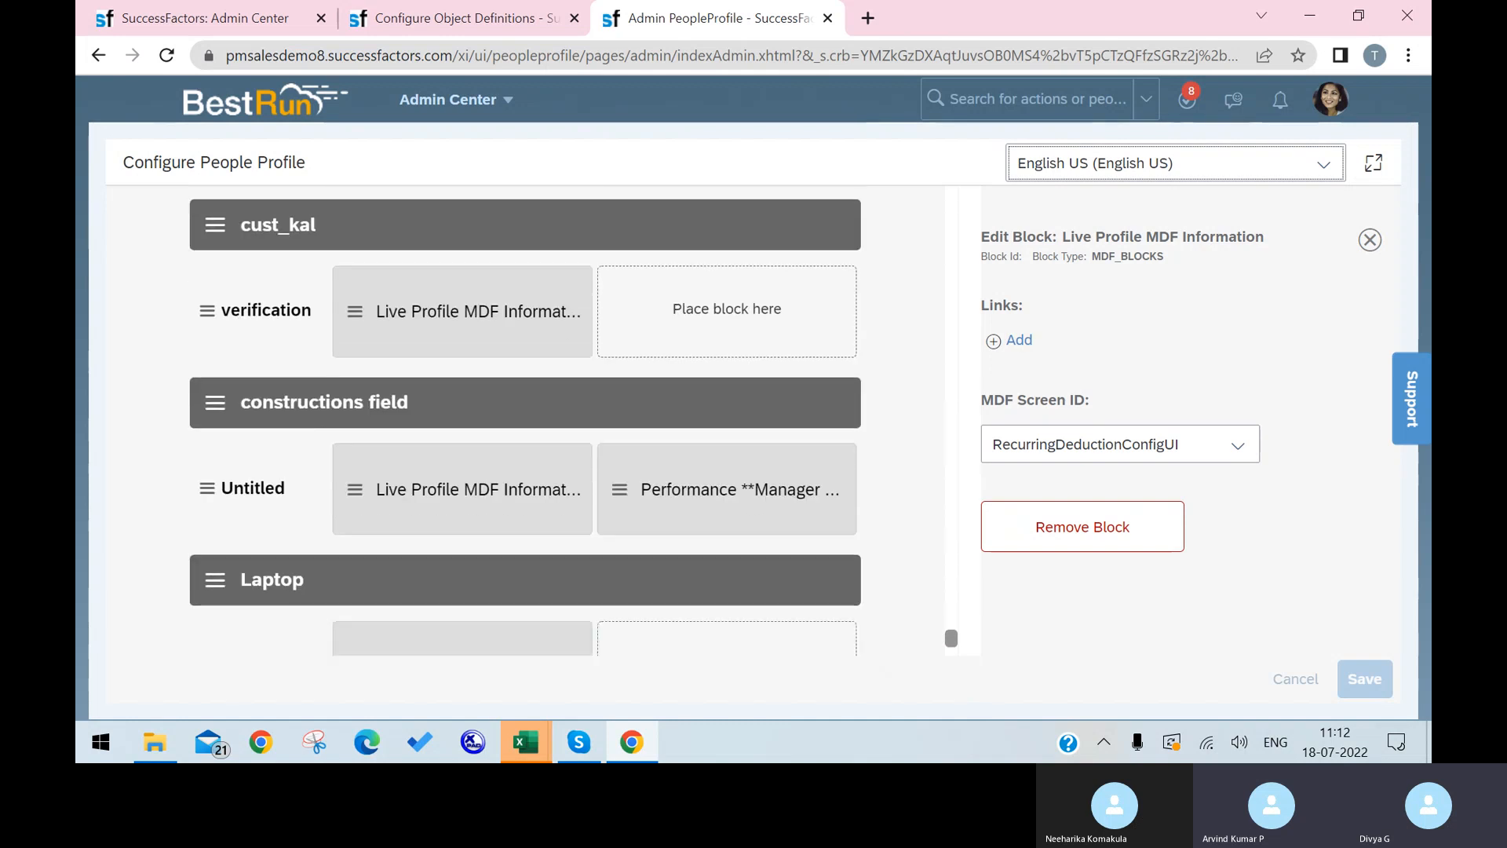
scroll(525, 424, "down", 5)
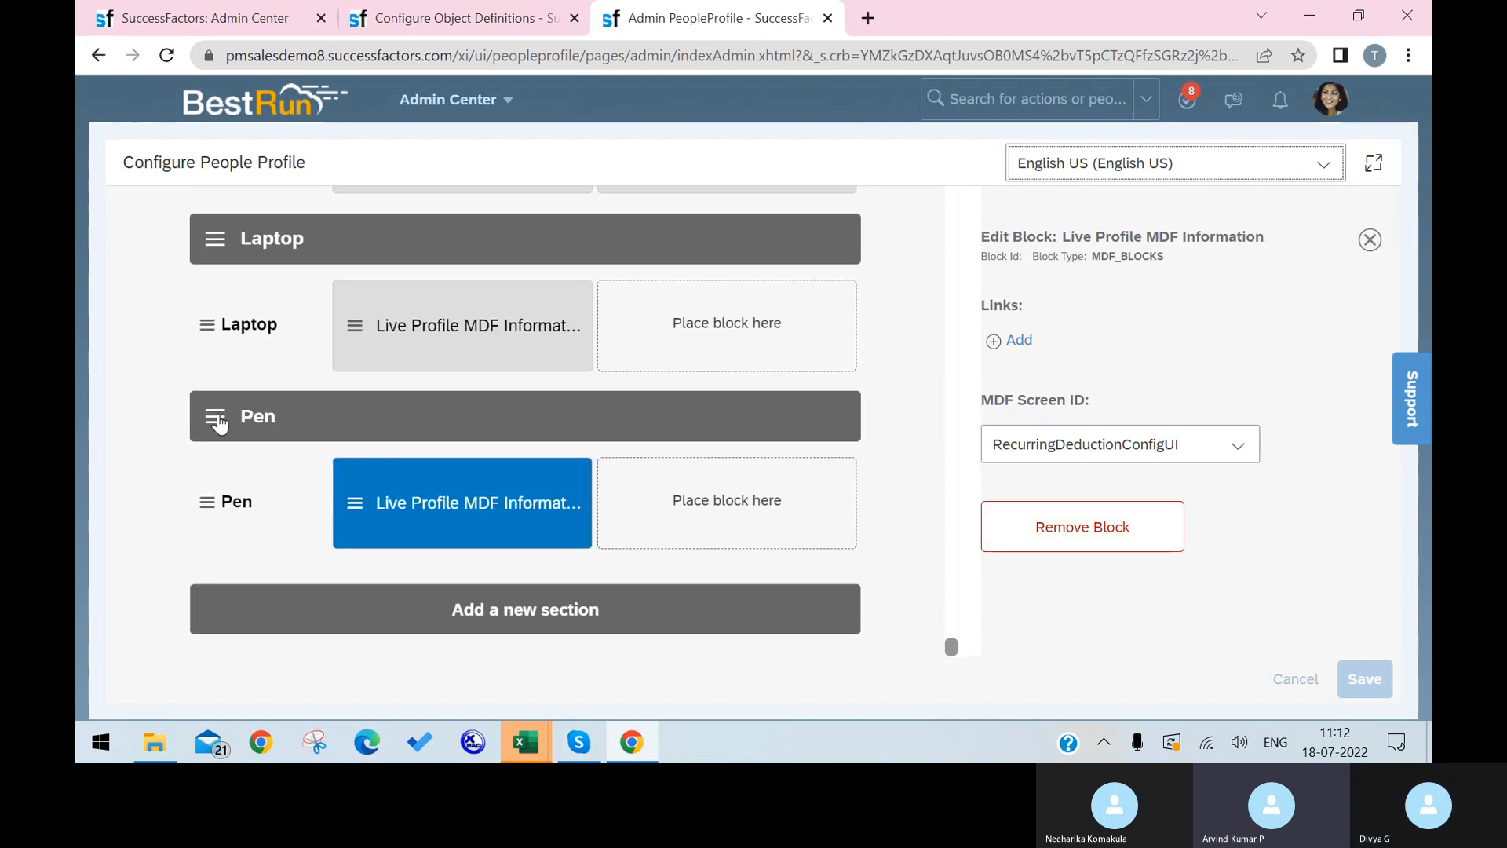
left_click_drag(273, 240, 233, 260)
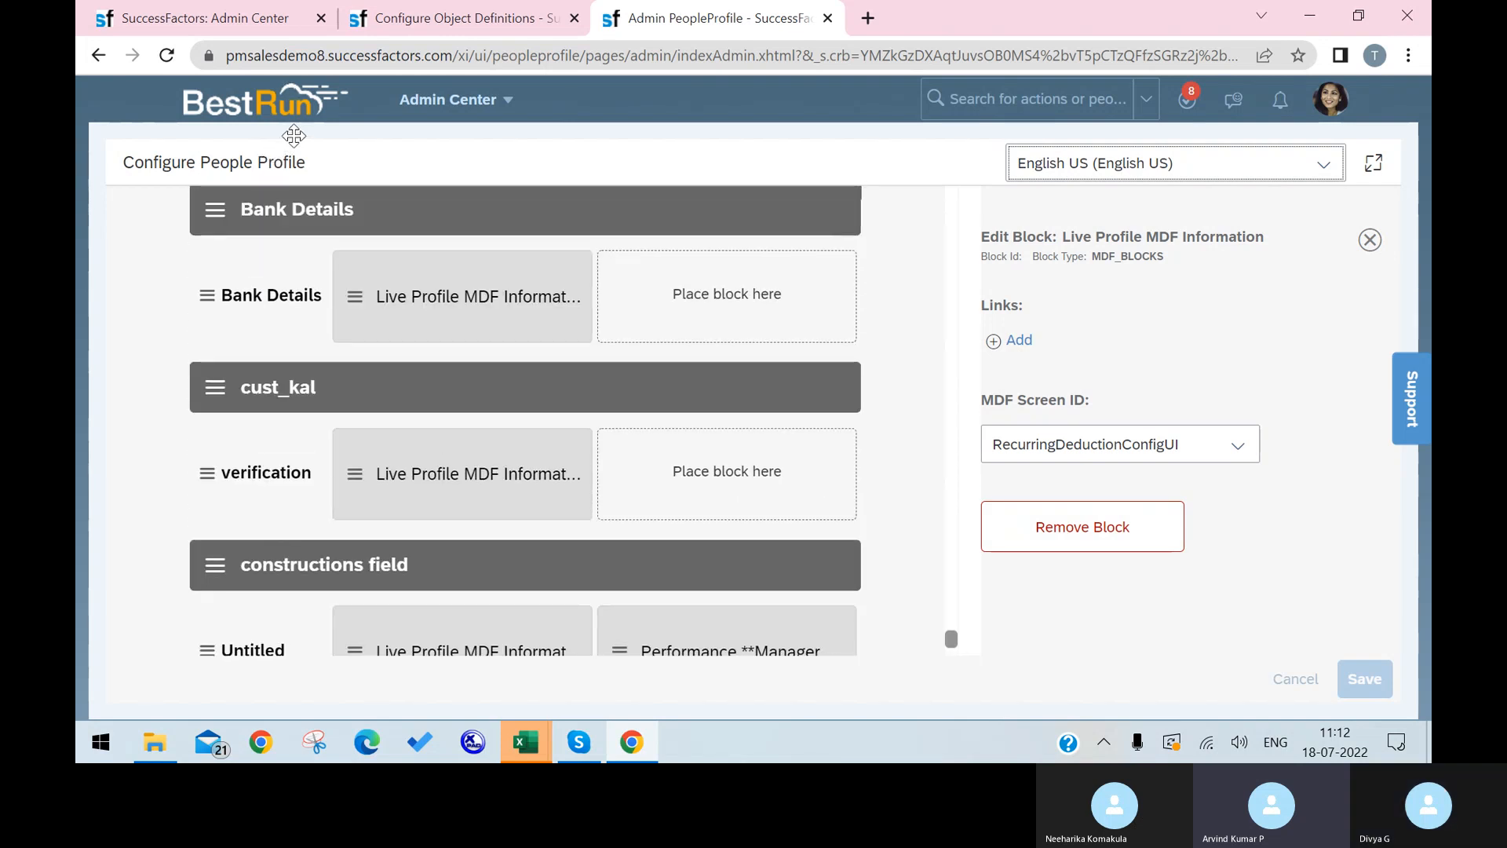
left_click_drag(289, 213, 294, 206)
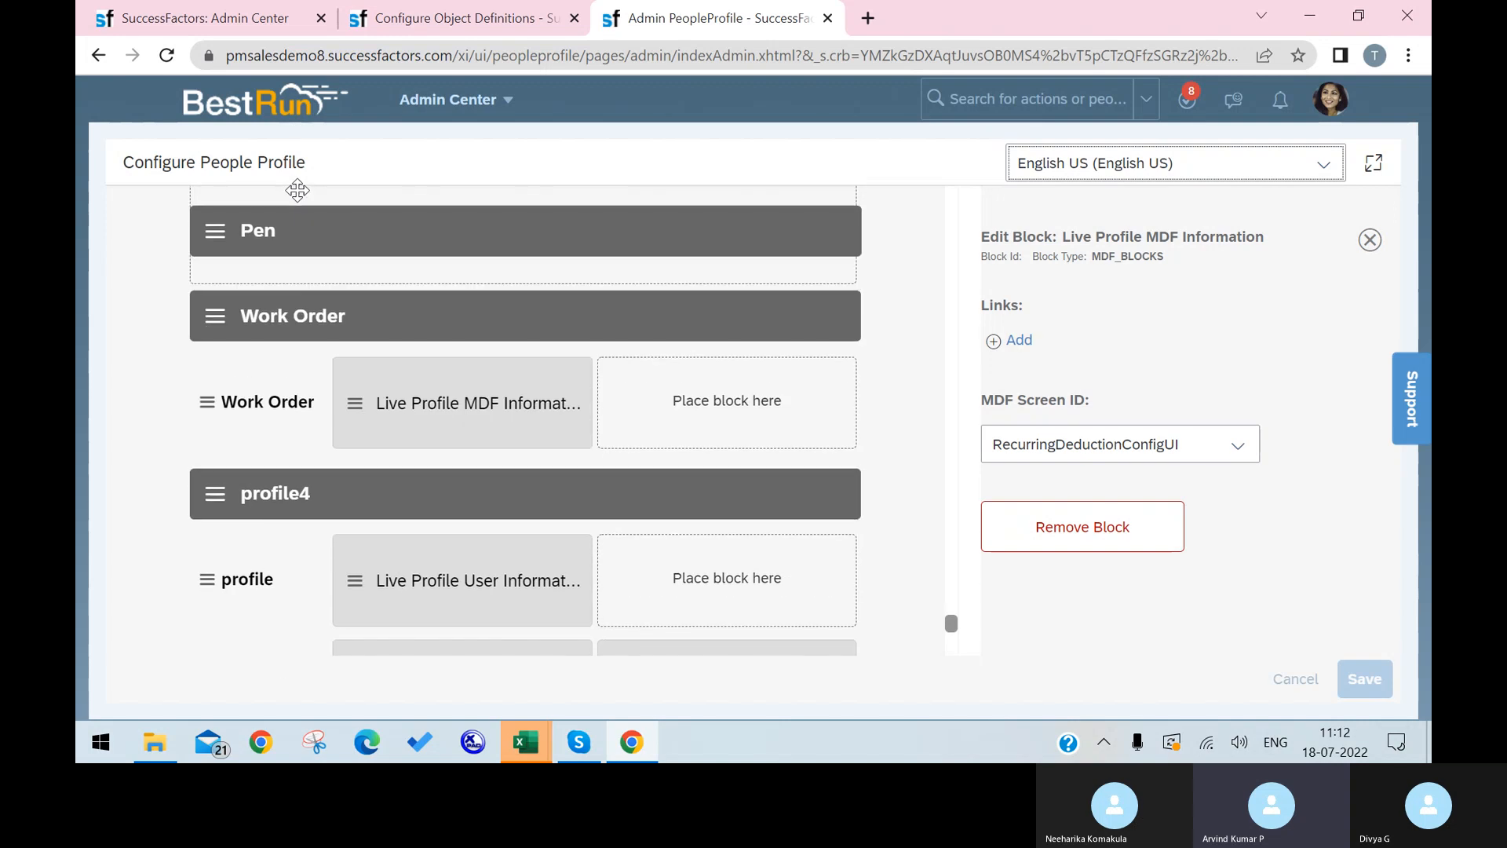
left_click_drag(307, 128, 316, 212)
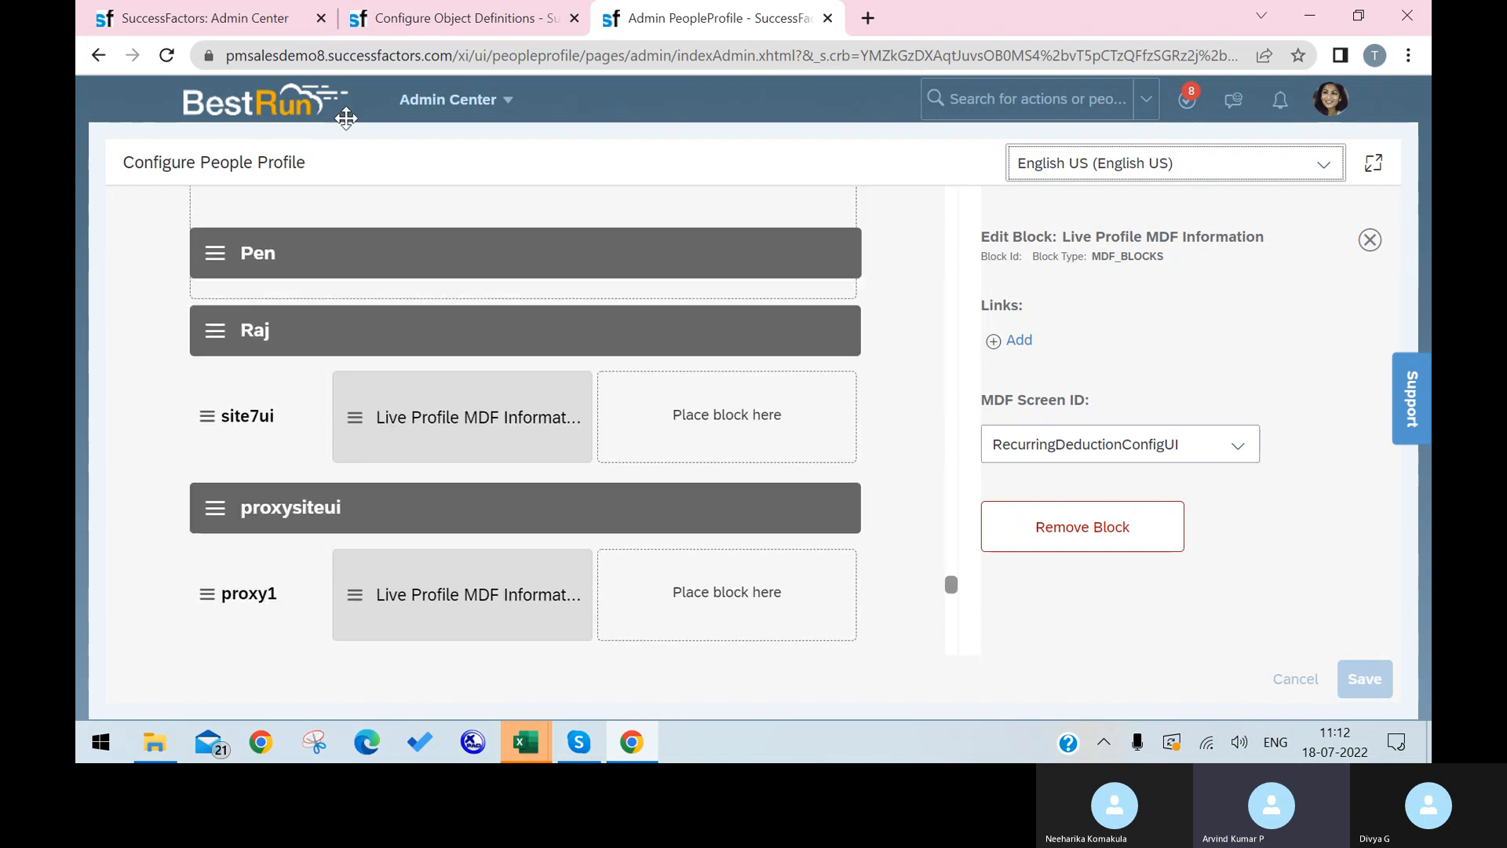
left_click_drag(347, 195, 312, 147)
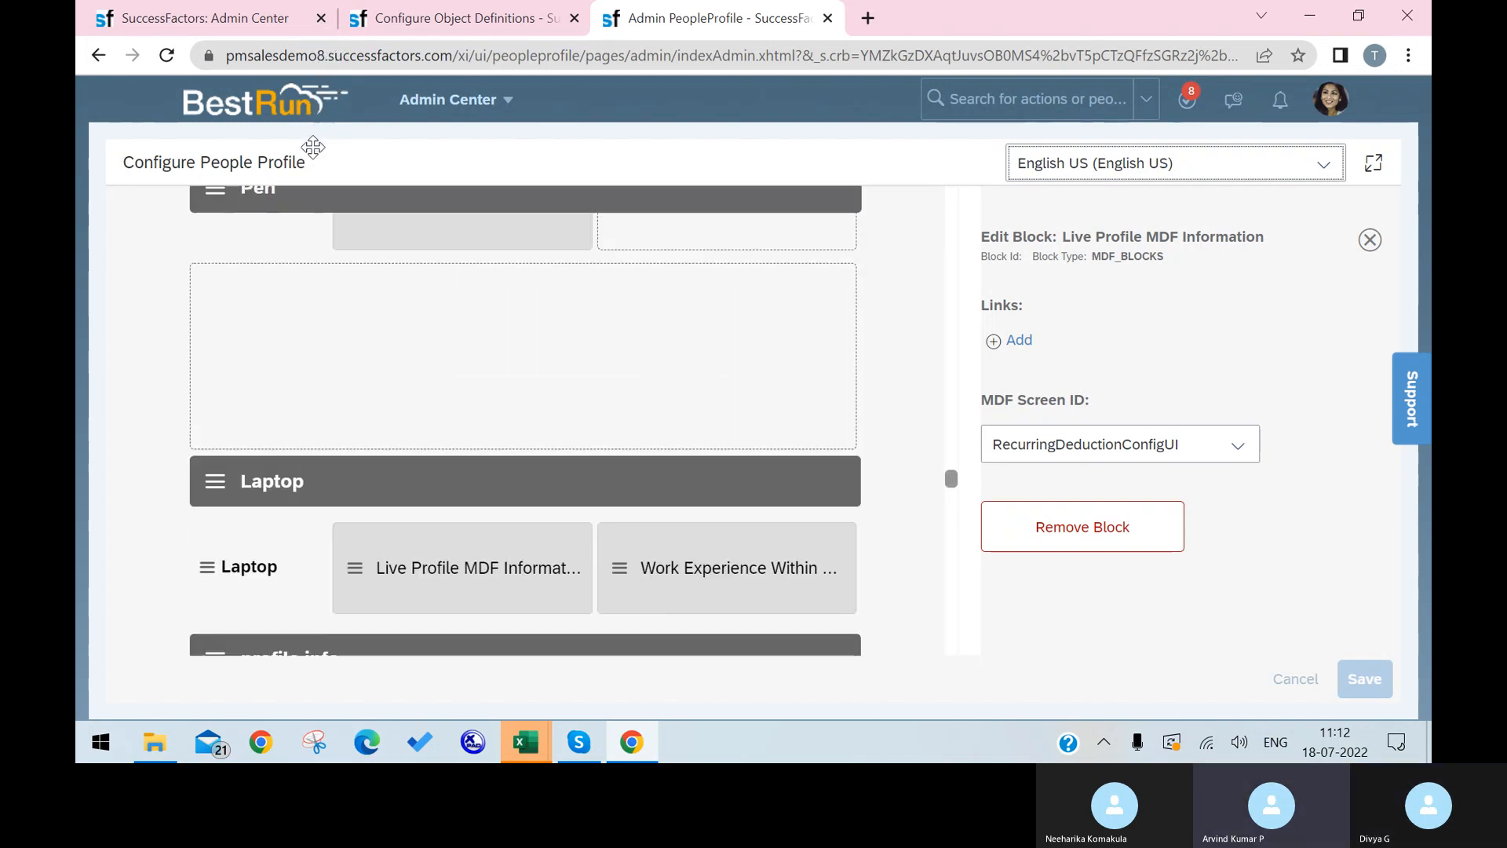
left_click_drag(303, 281, 300, 325)
left_click_drag(332, 157, 373, 168)
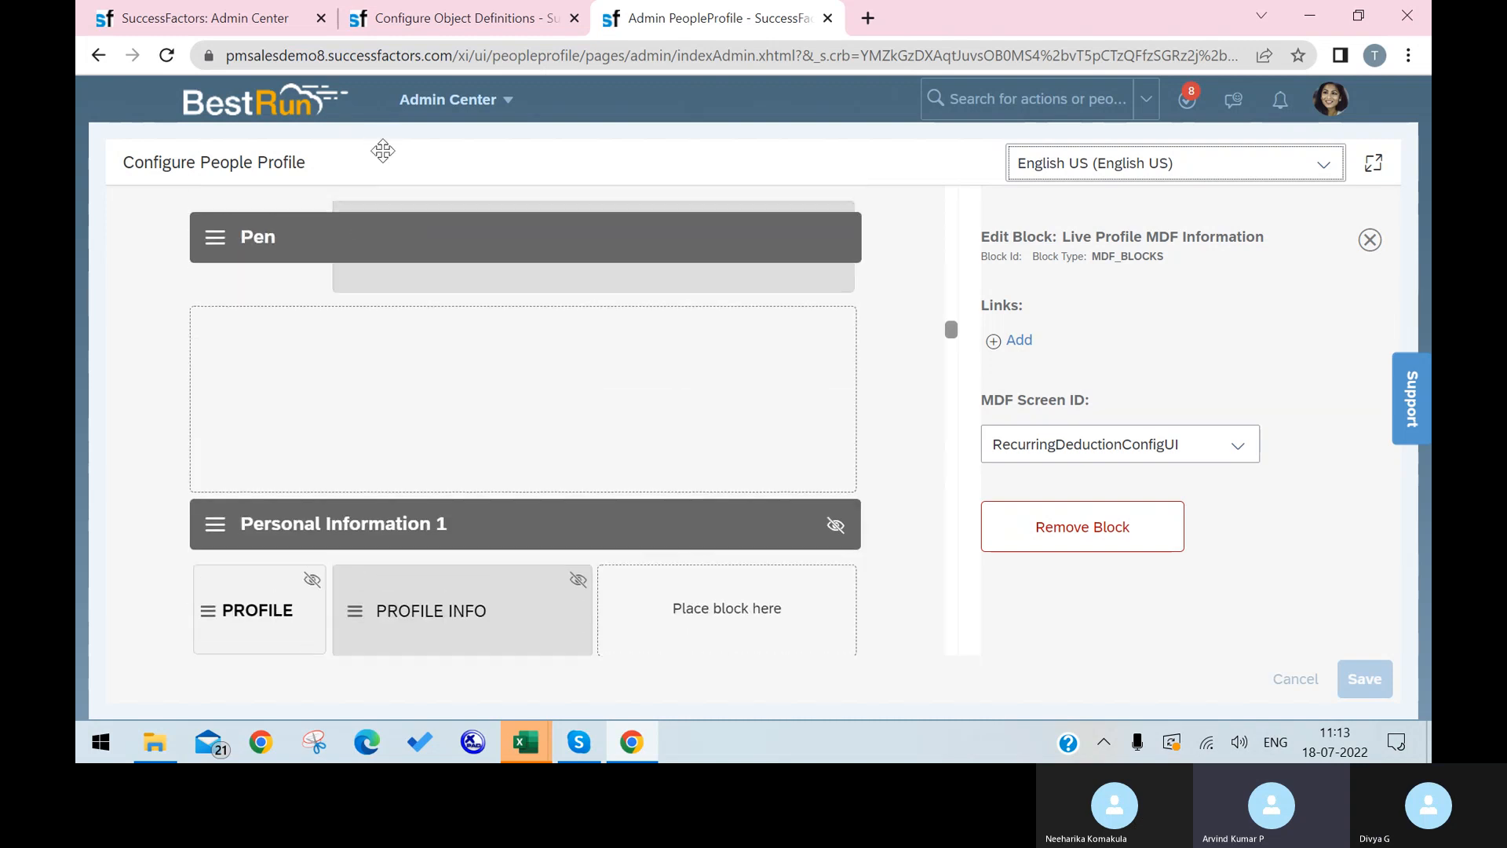
left_click_drag(359, 241, 345, 205)
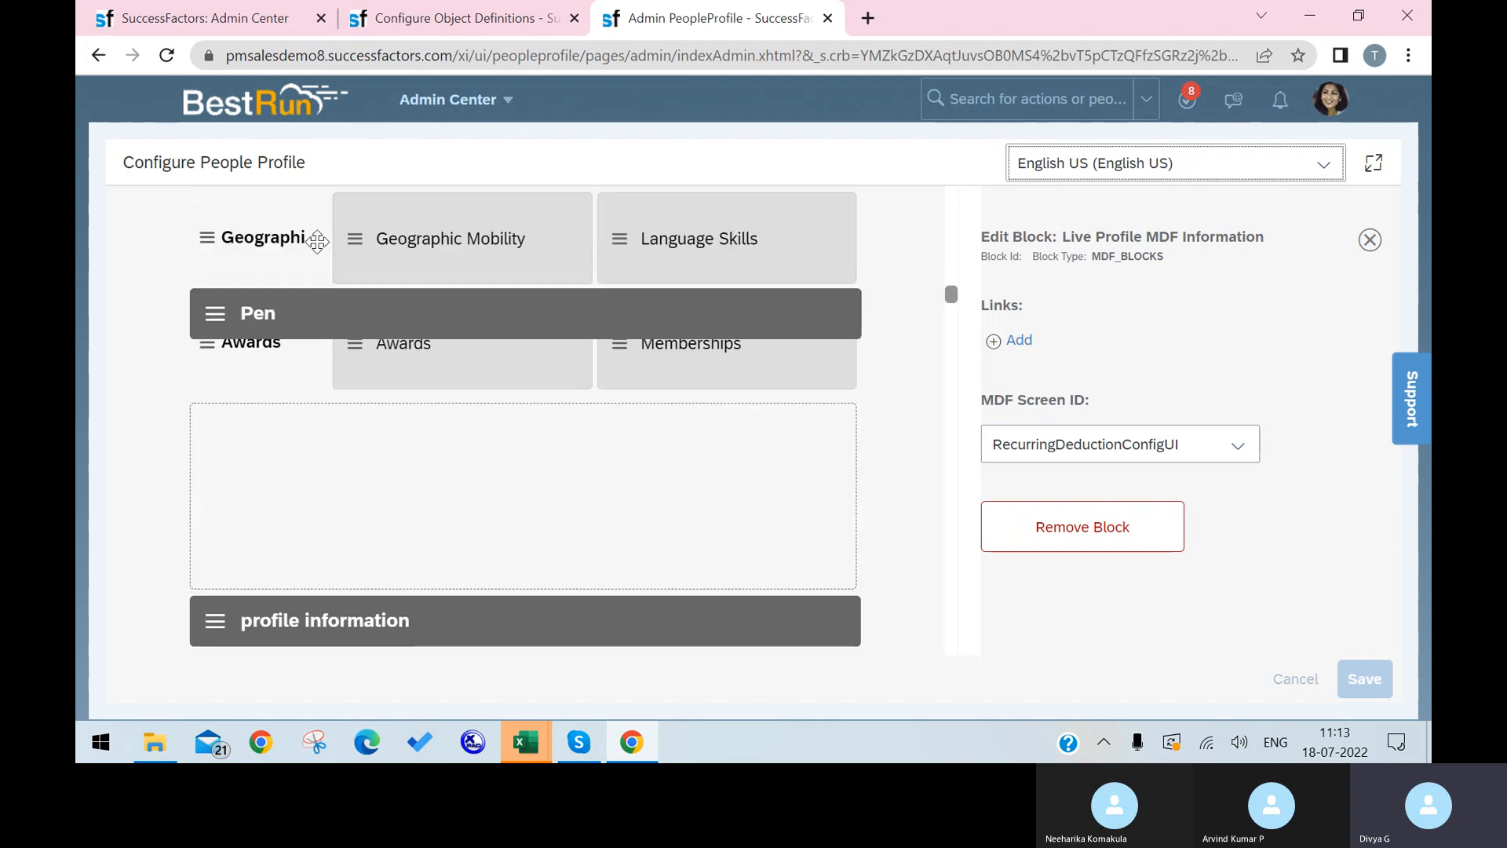
left_click_drag(304, 250, 329, 600)
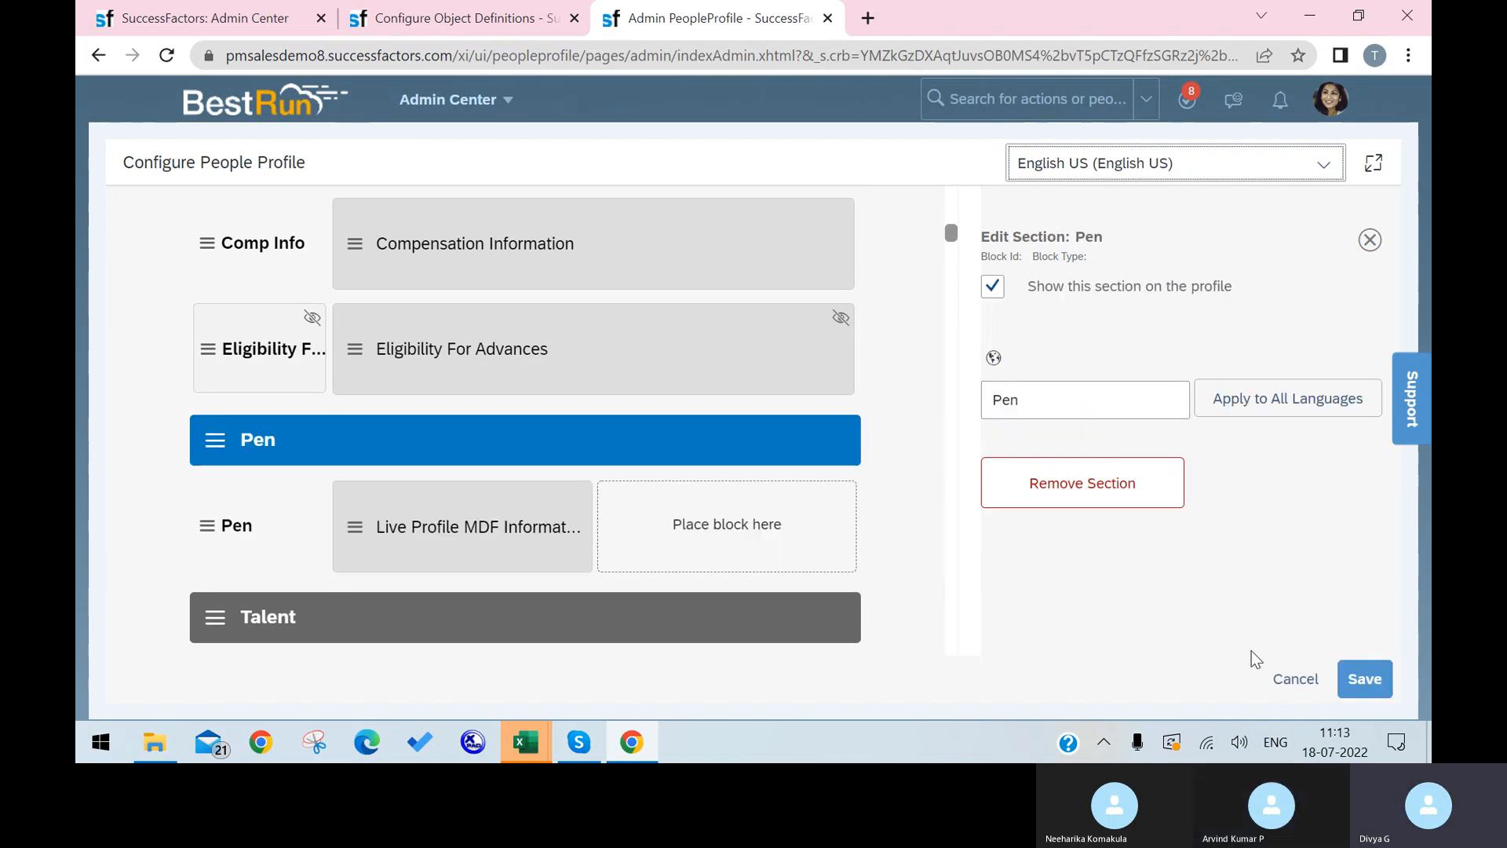
left_click(1364, 679)
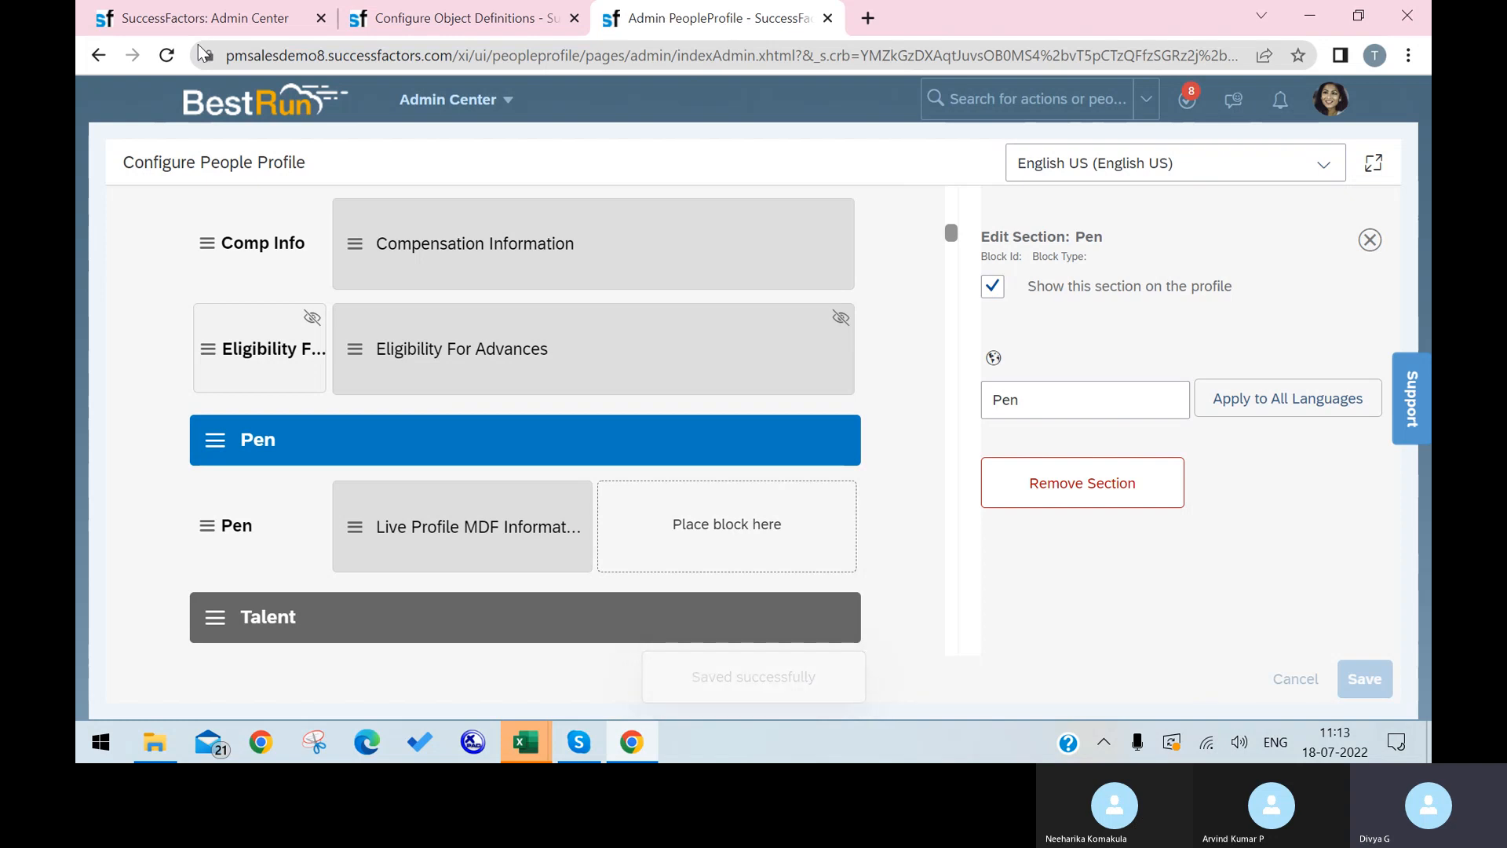
Reload the people profile configuration, search for "test", and open the profile of the inactive Craft Planner4 test employee.
left_click(173, 50)
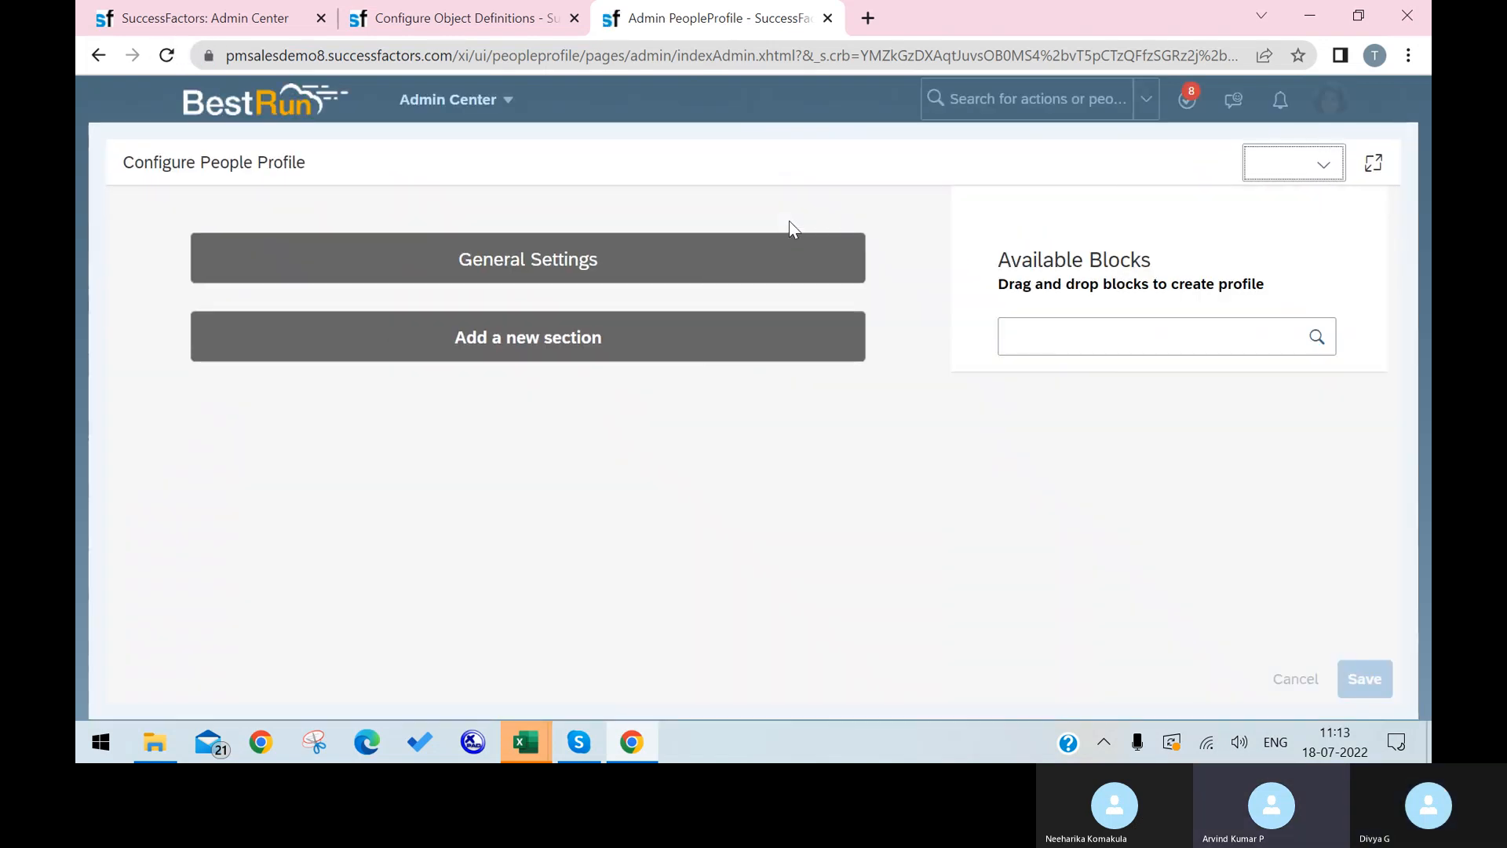
left_click(983, 106)
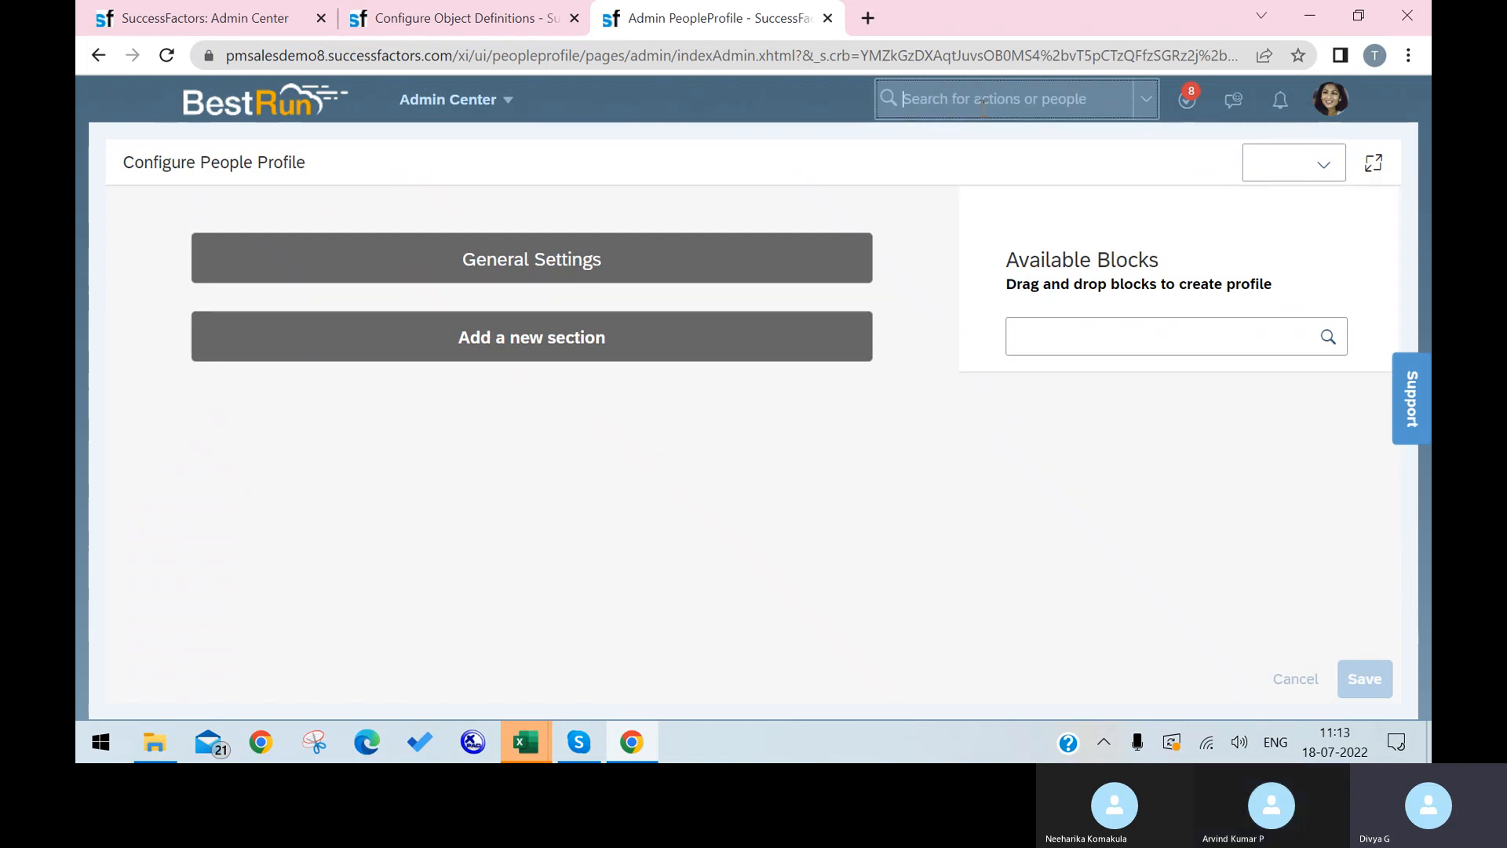
type("test")
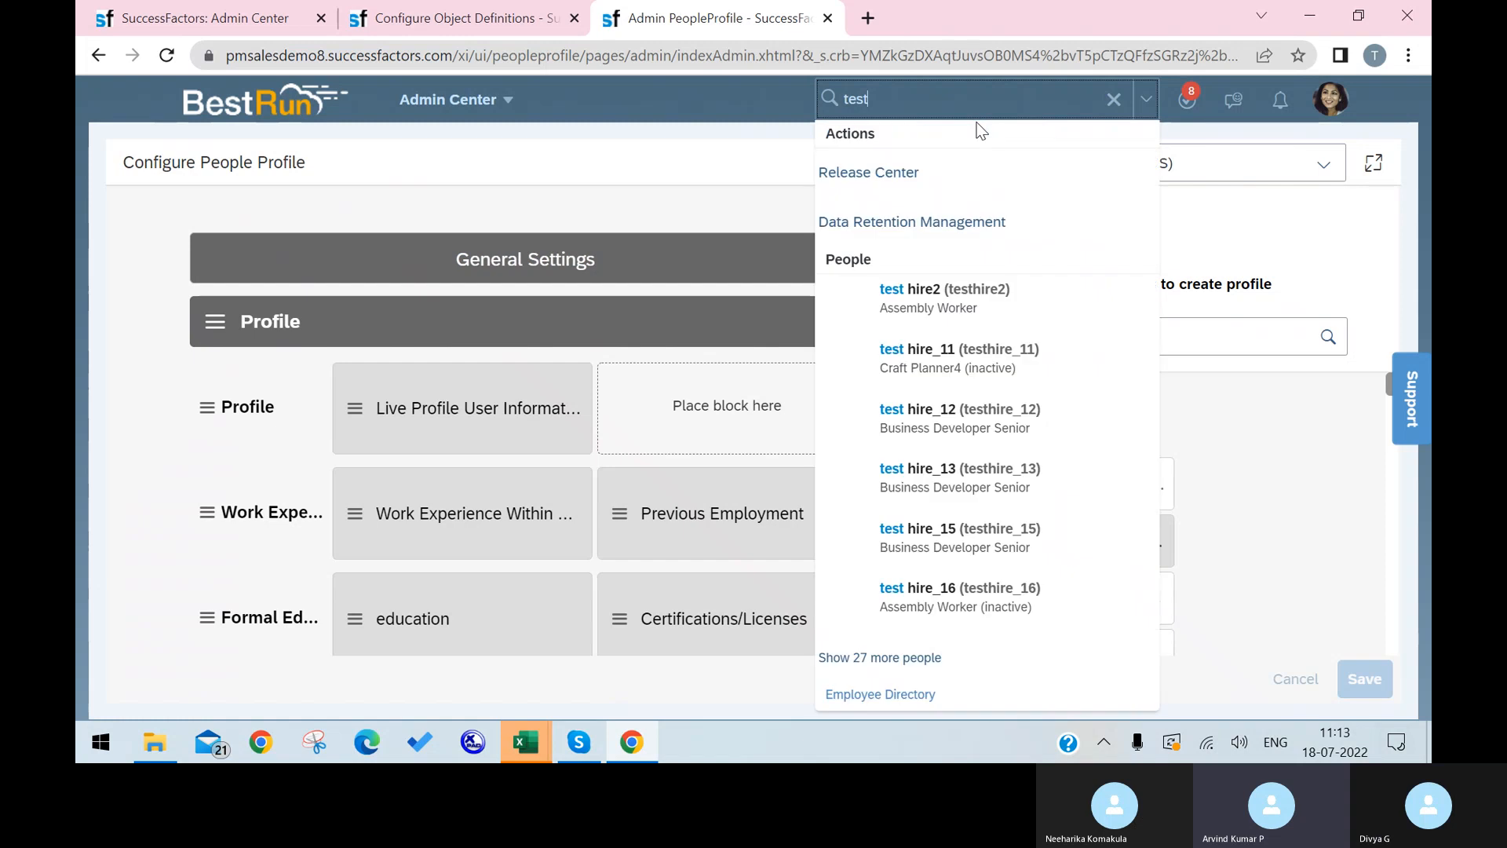
left_click(1014, 376)
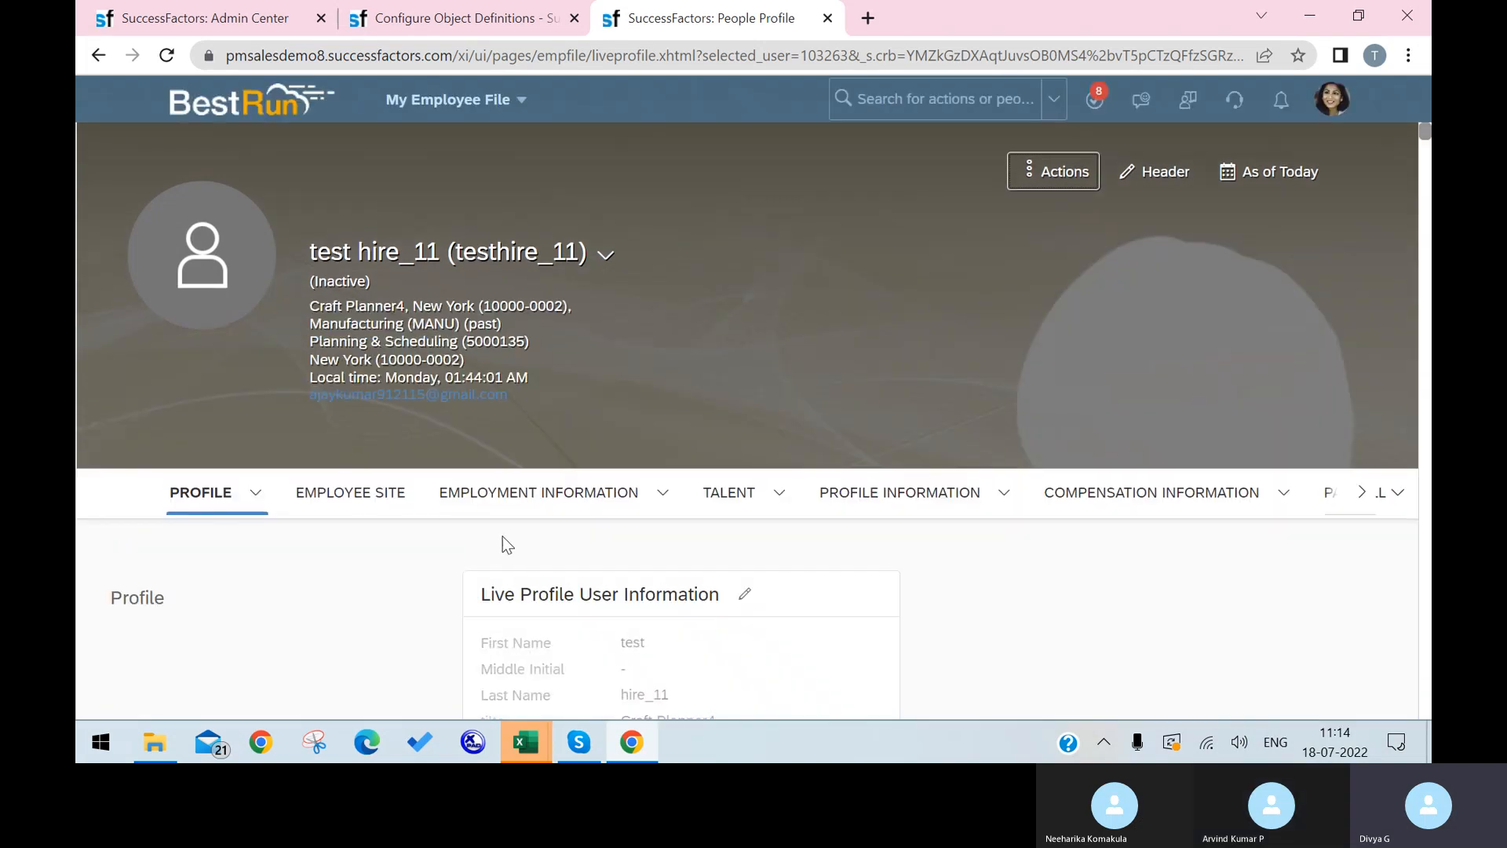
Reload the employee profile and look through its sections, from Employee Site to Constructions Field, for the Pen section.
left_click(166, 55)
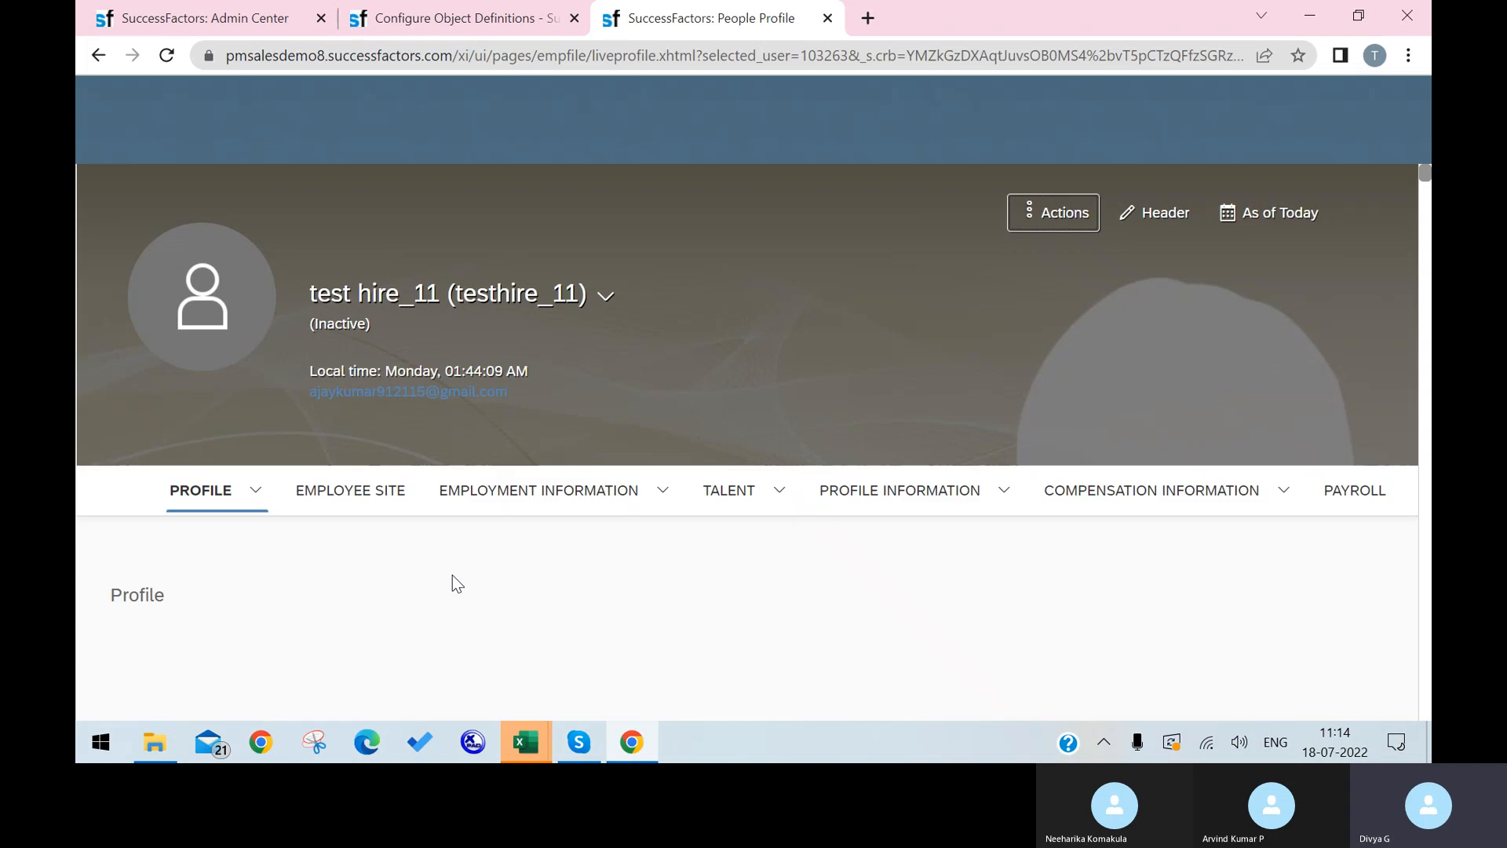
left_click(392, 495)
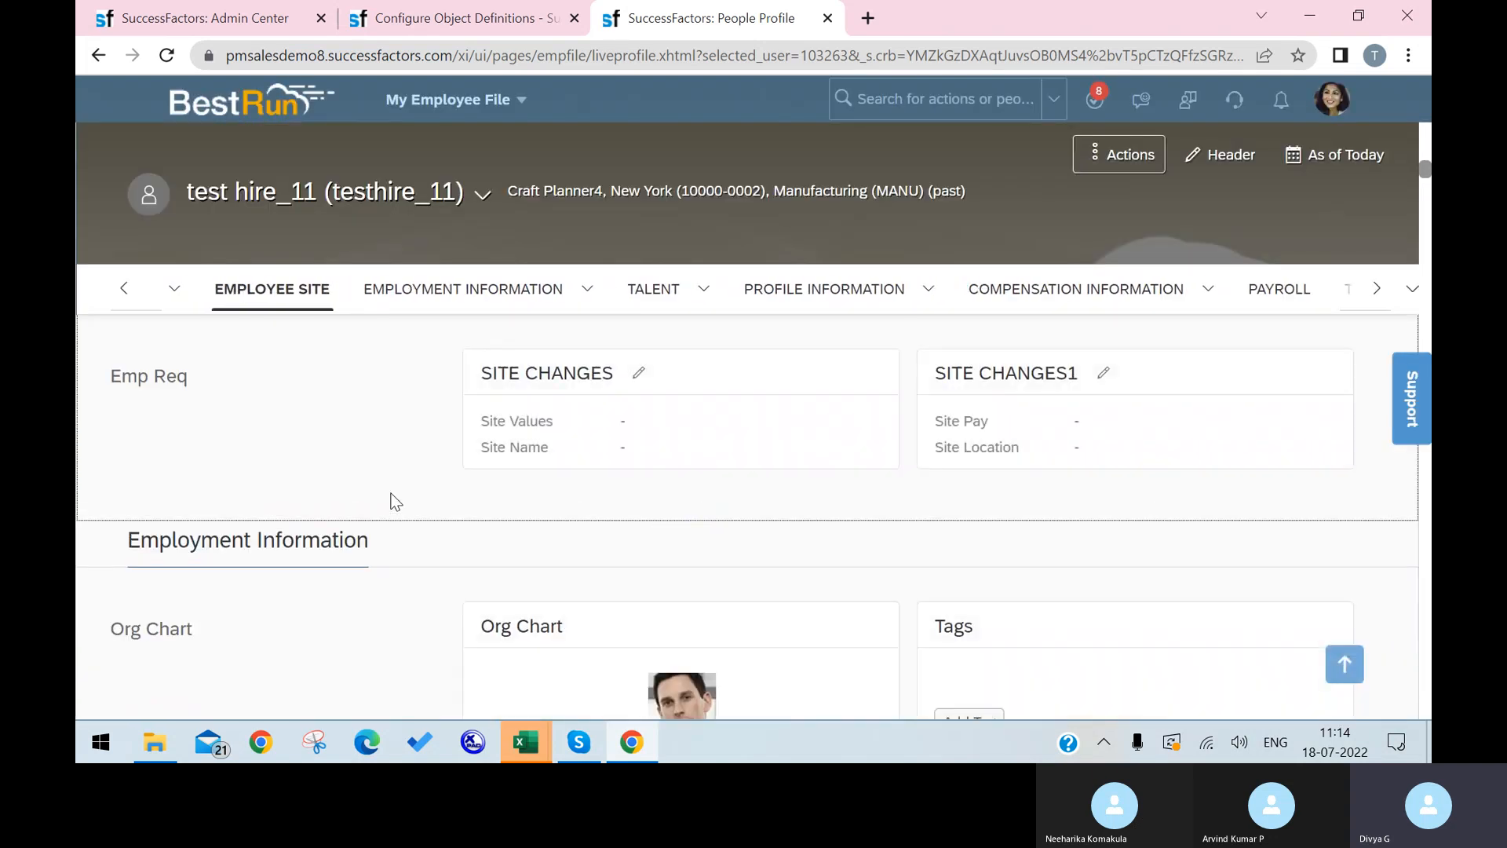
left_click(1296, 296)
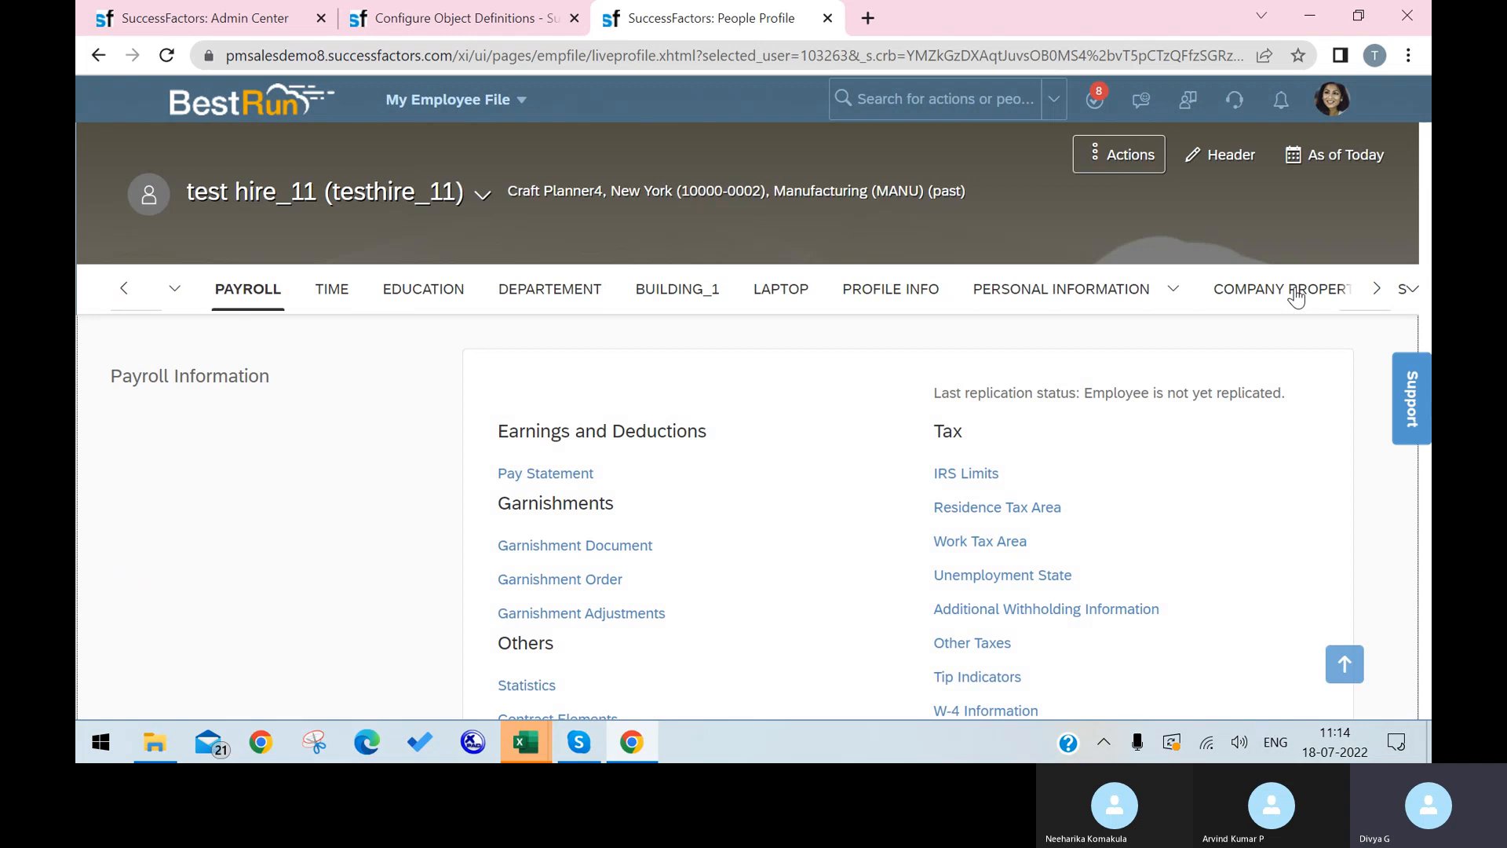
left_click(1296, 297)
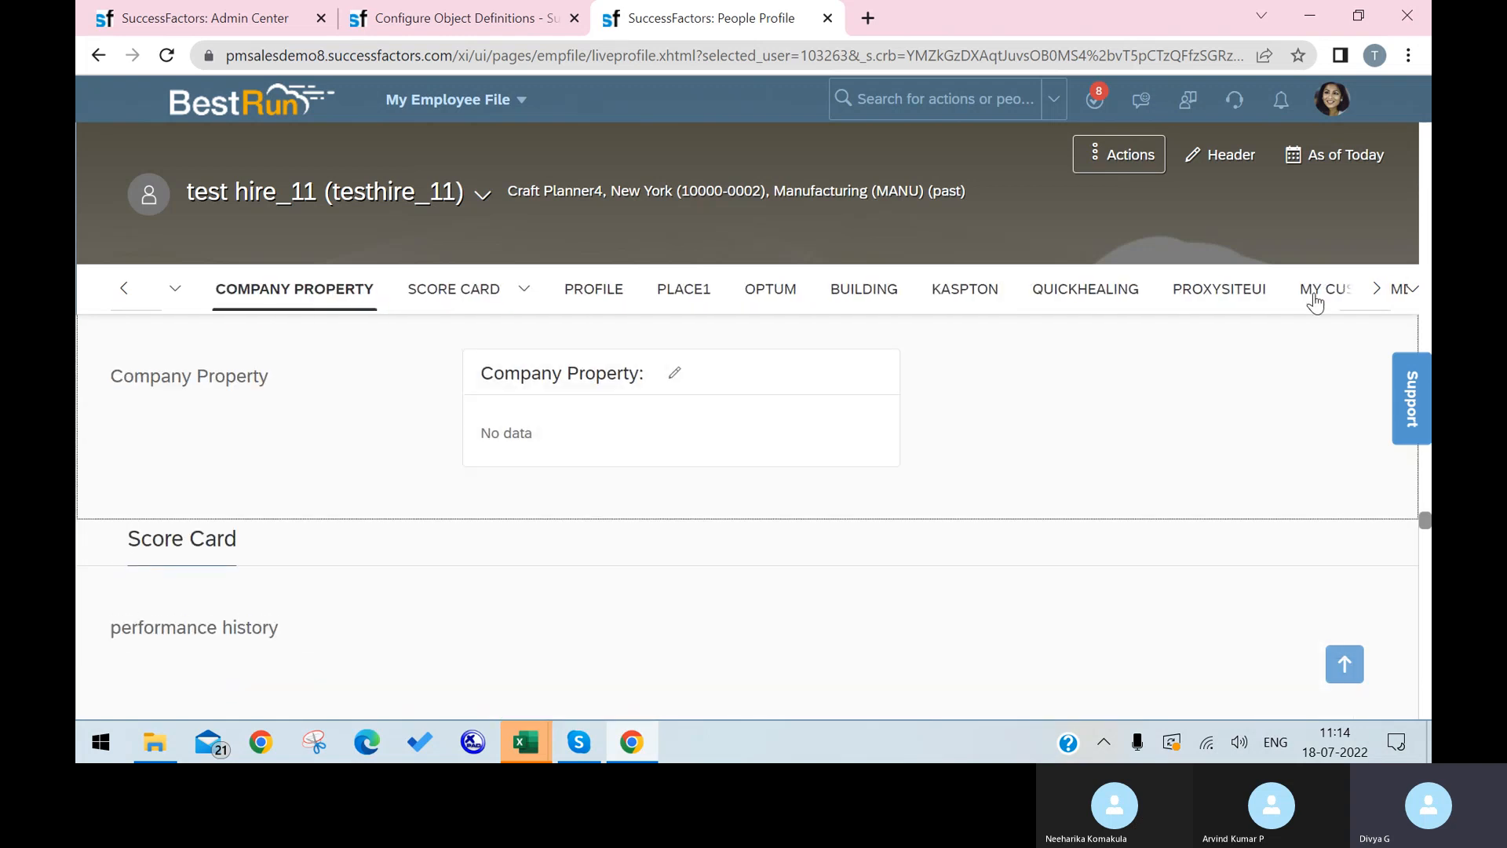
left_click(1315, 298)
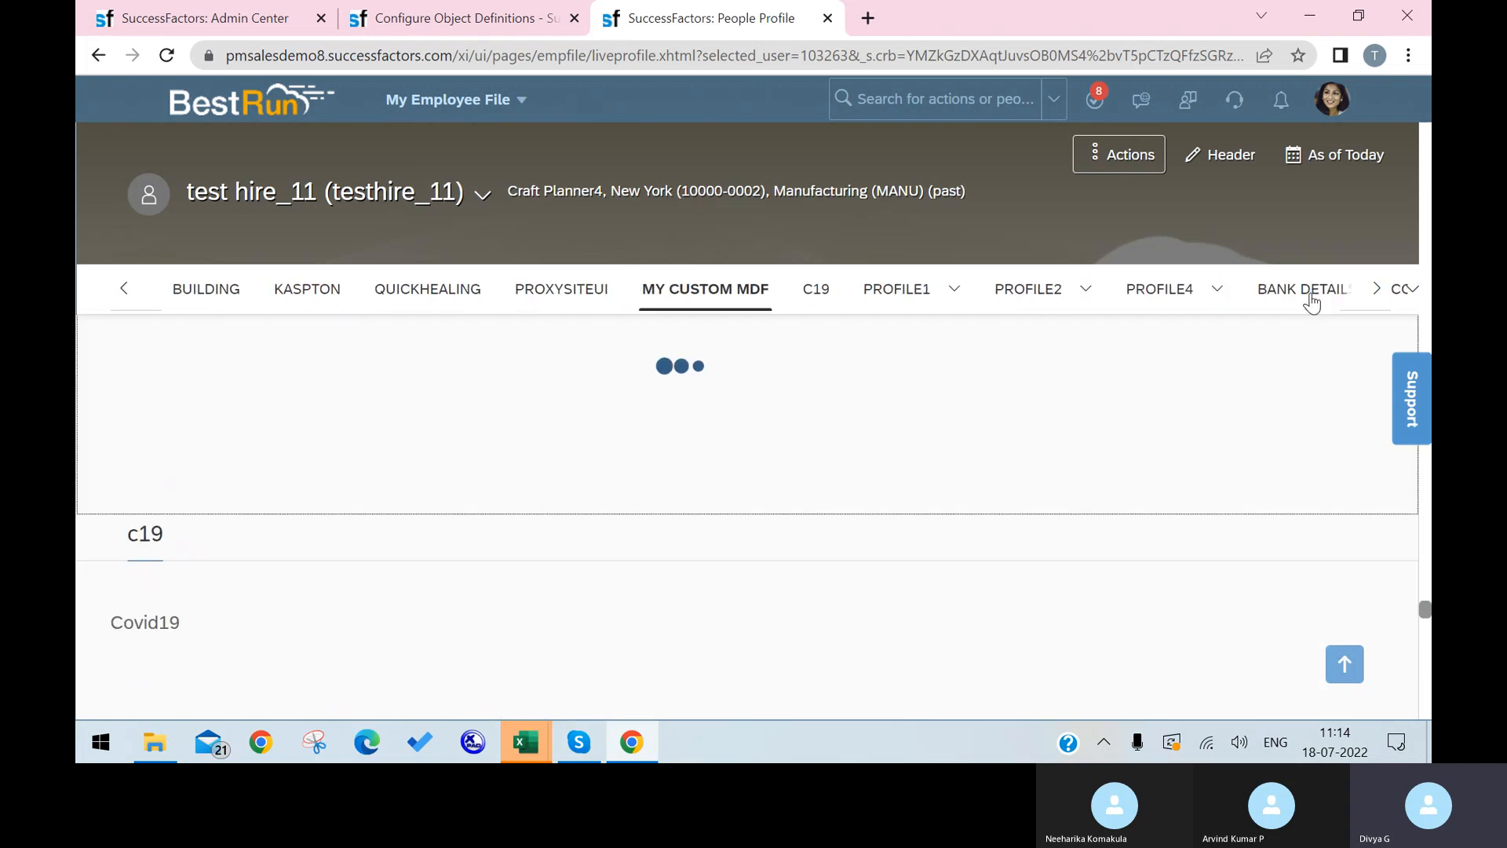
left_click(1311, 303)
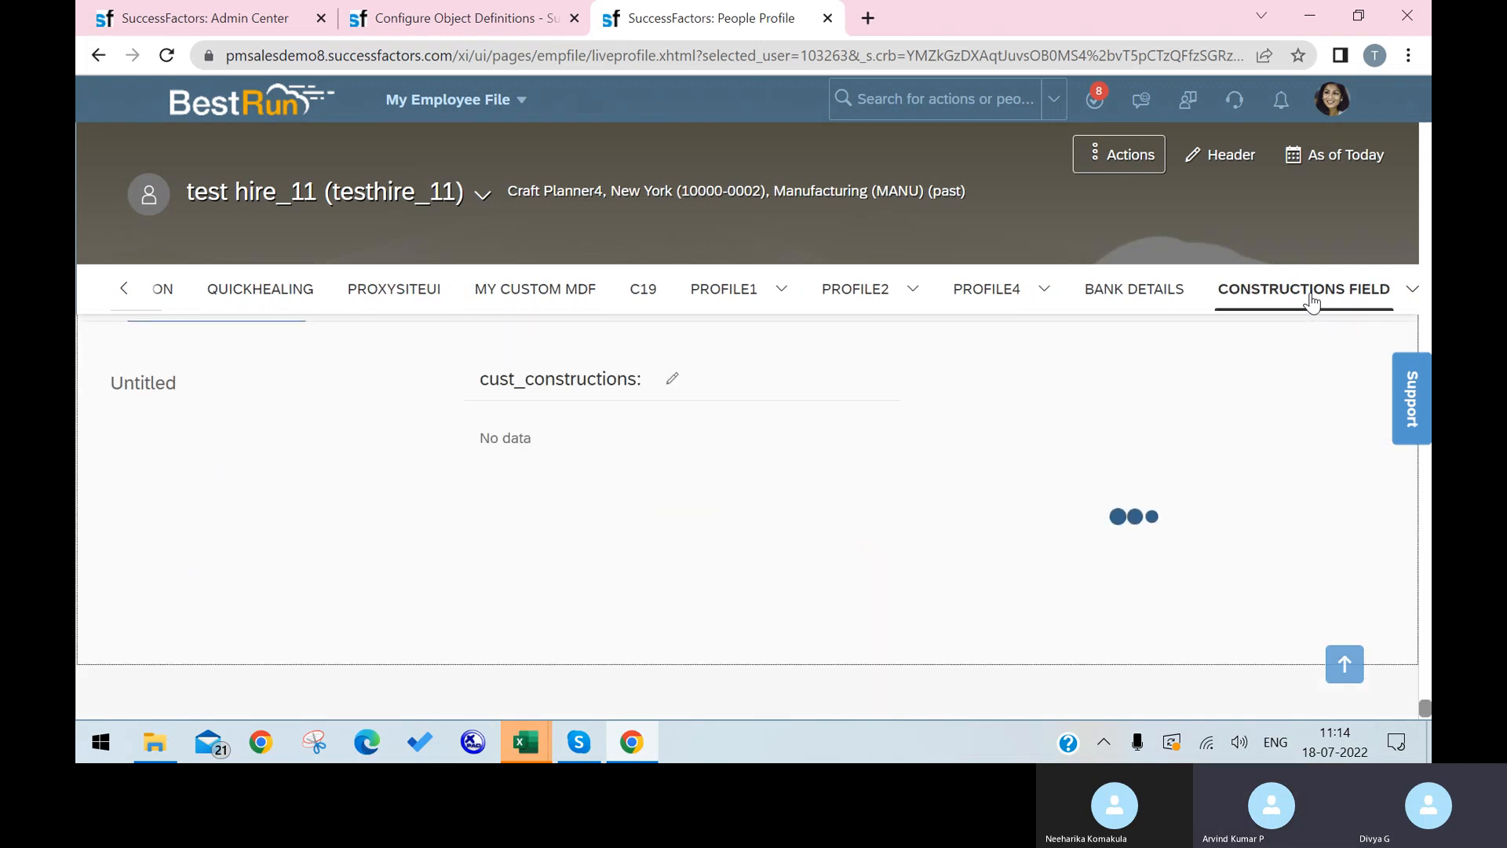
left_click(127, 295)
left_click(126, 288)
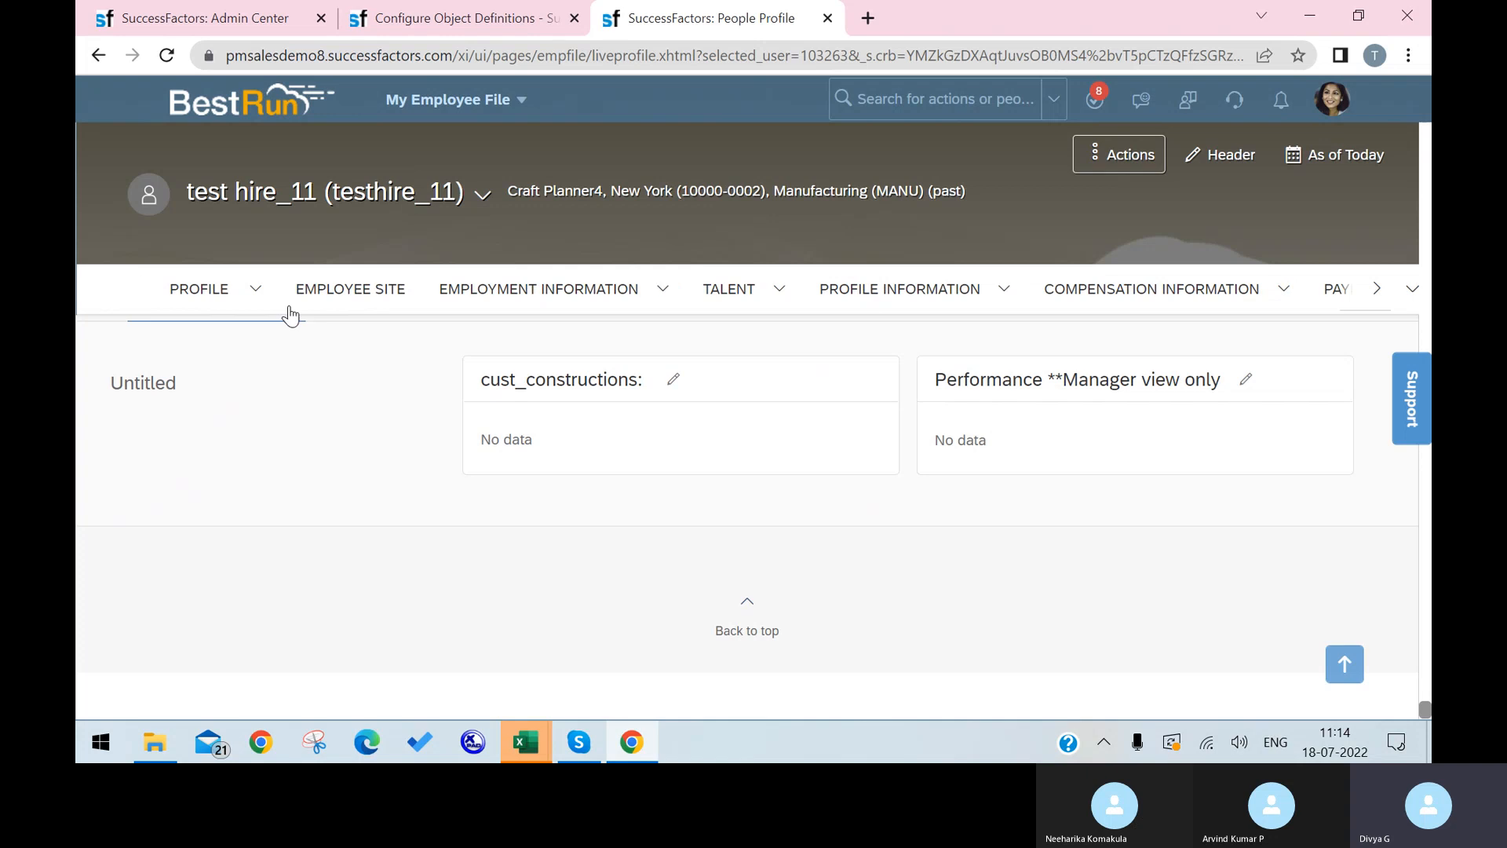
left_click(328, 302)
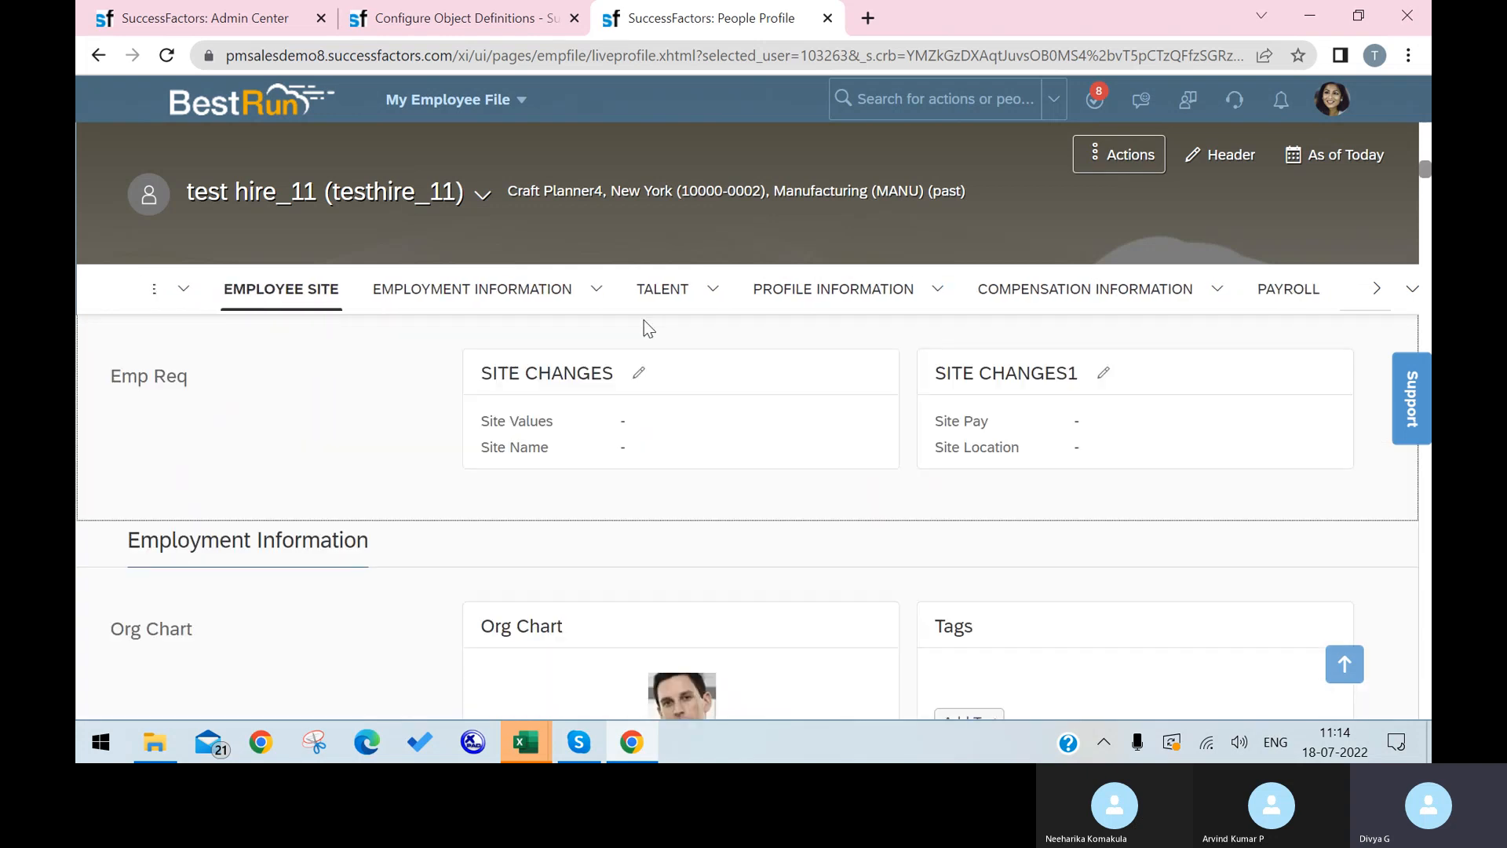
Reload the employee profile several times to check whether the Pen section appears before Talent.
left_click(168, 55)
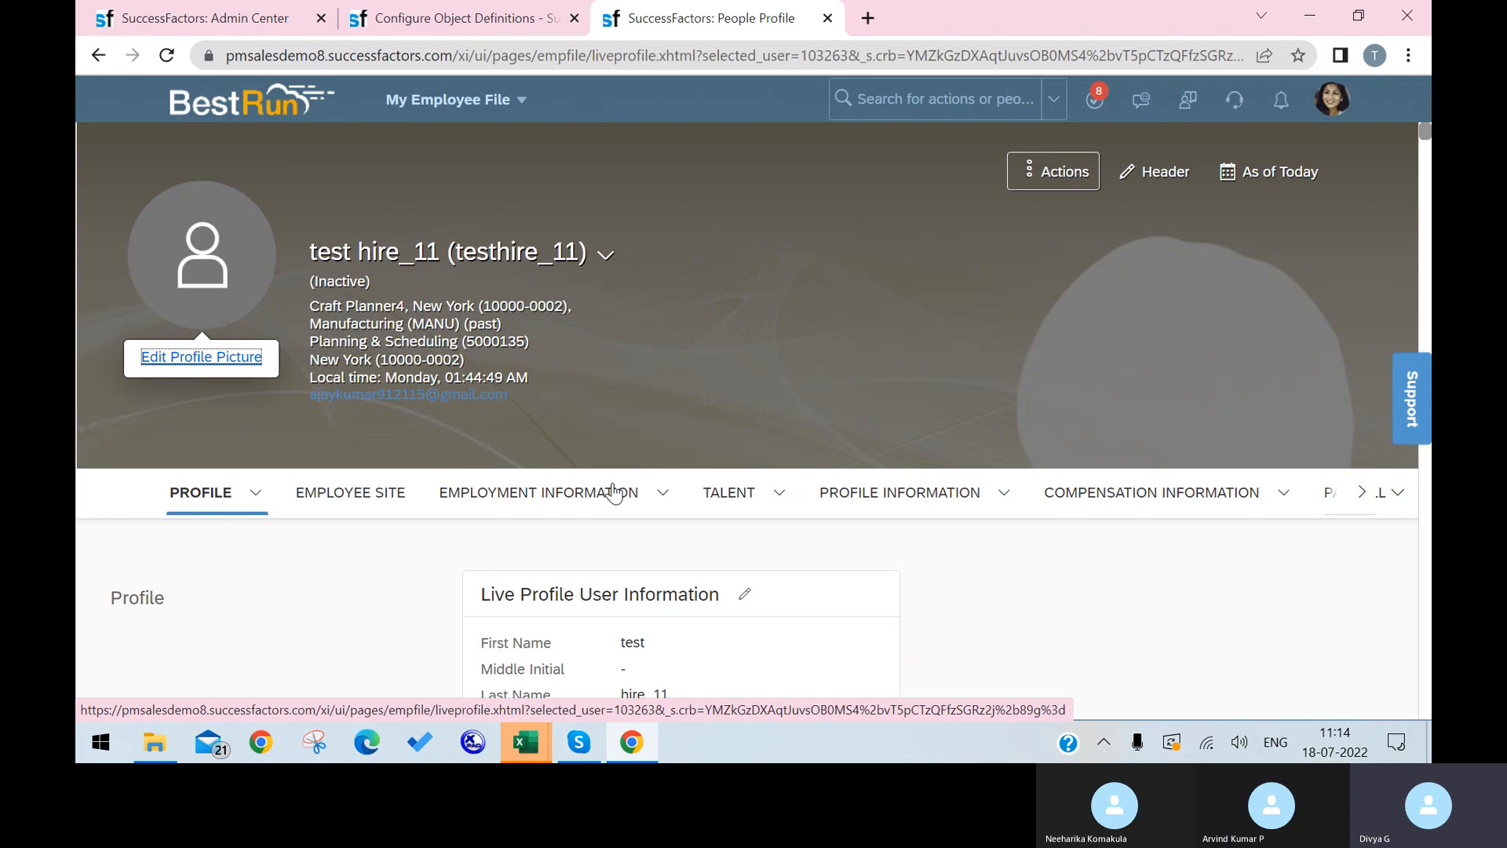
left_click(166, 55)
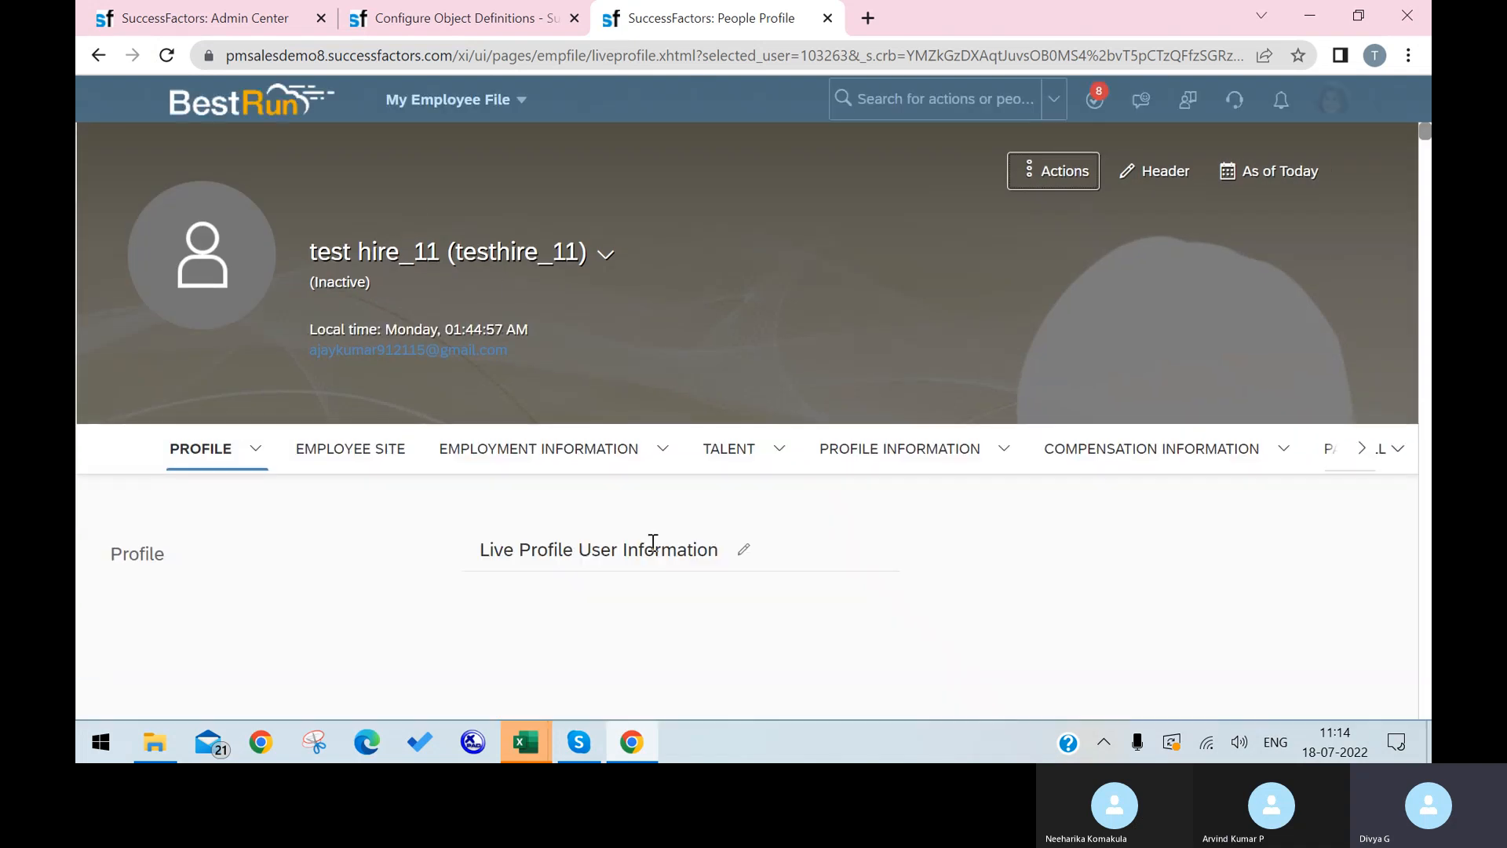
left_click(167, 55)
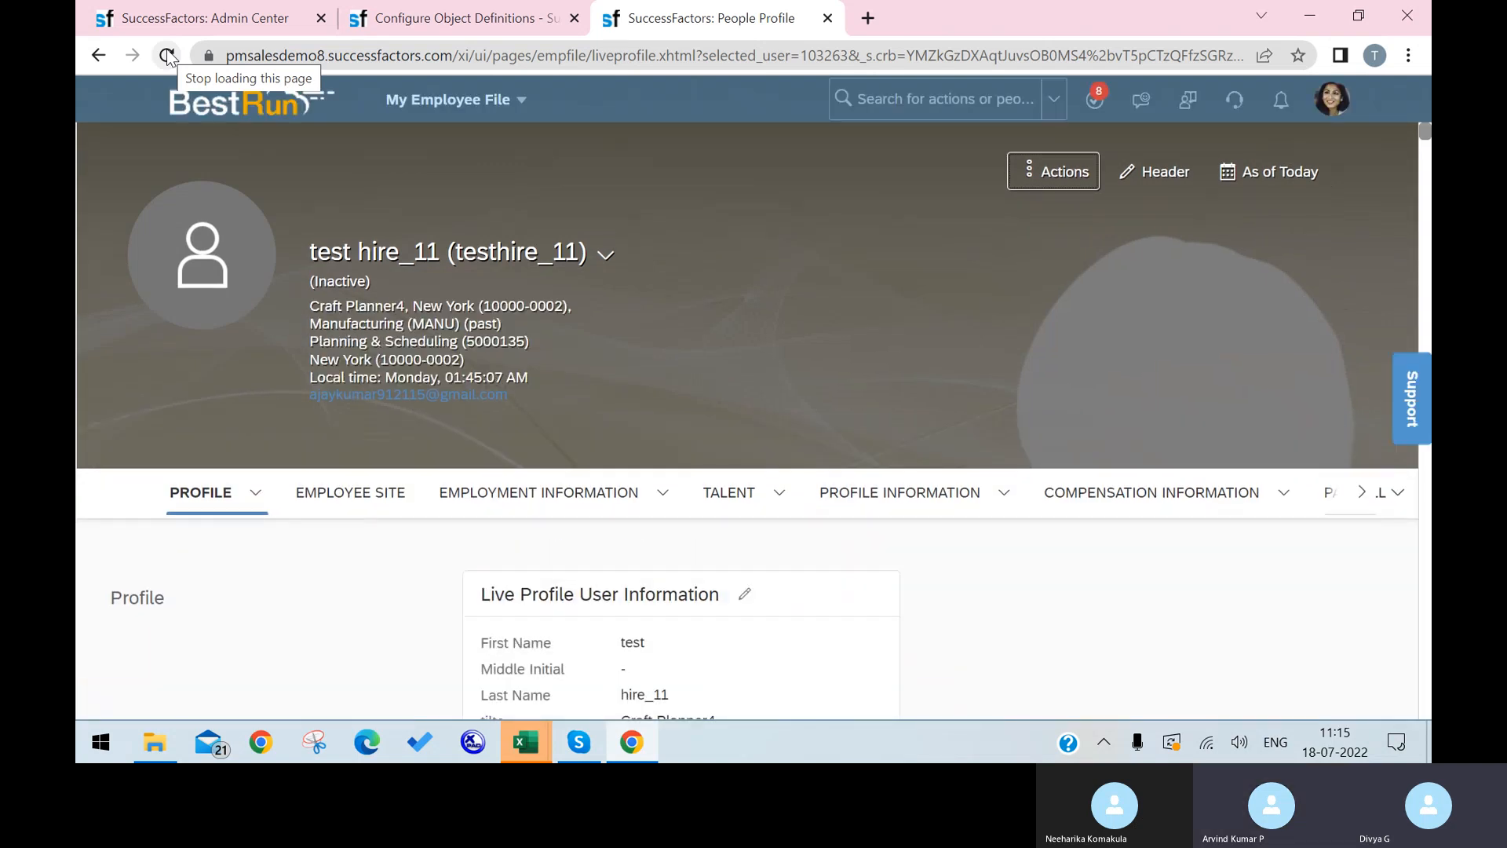
Switch to File Explorer and open the 6,929 KB PowerPoint presentation in the Technical Data folder.
left_click(239, 19)
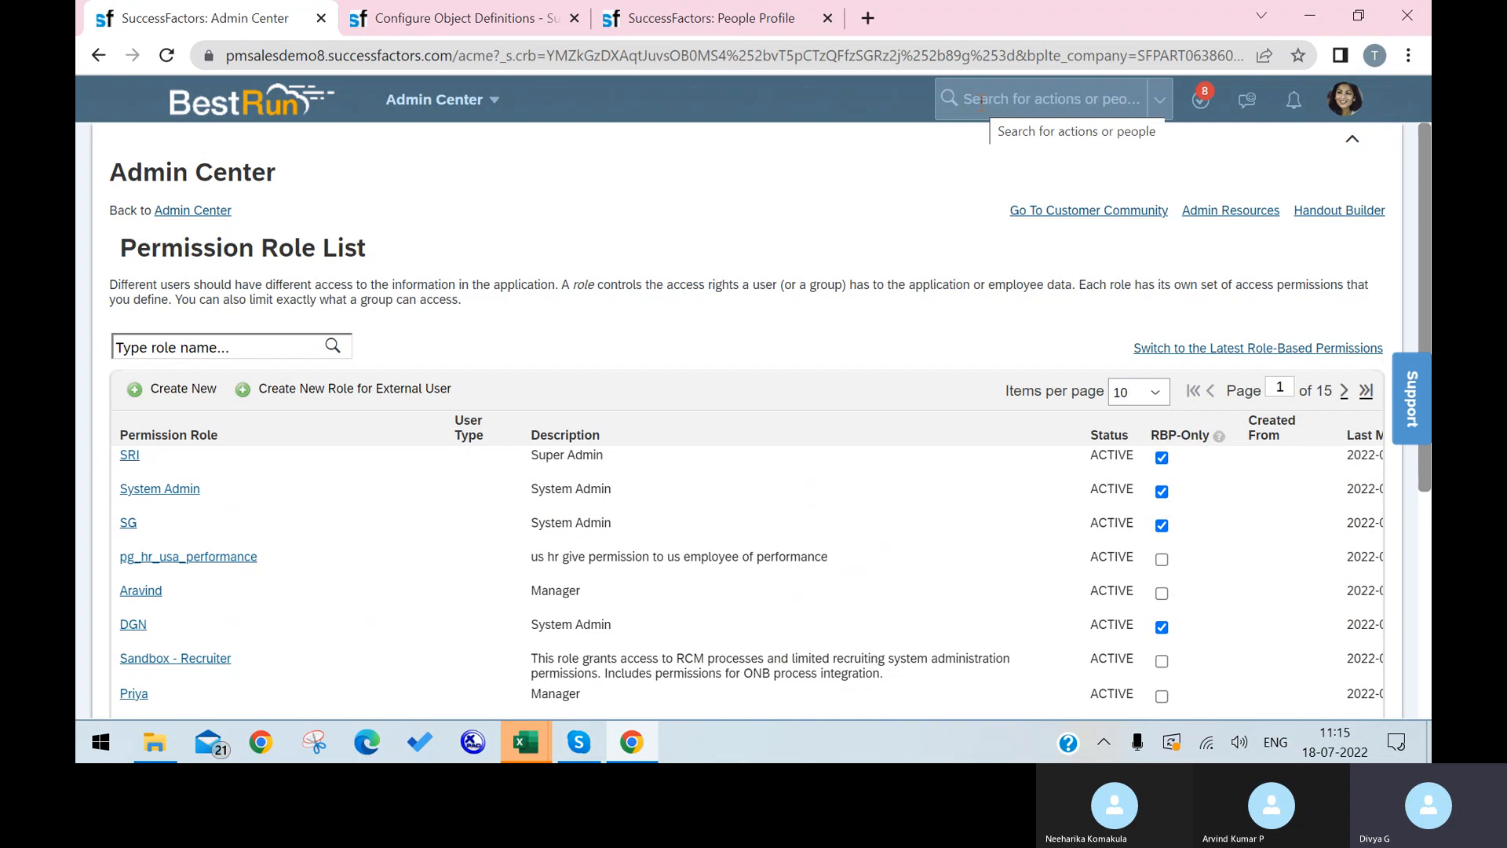
left_click(162, 742)
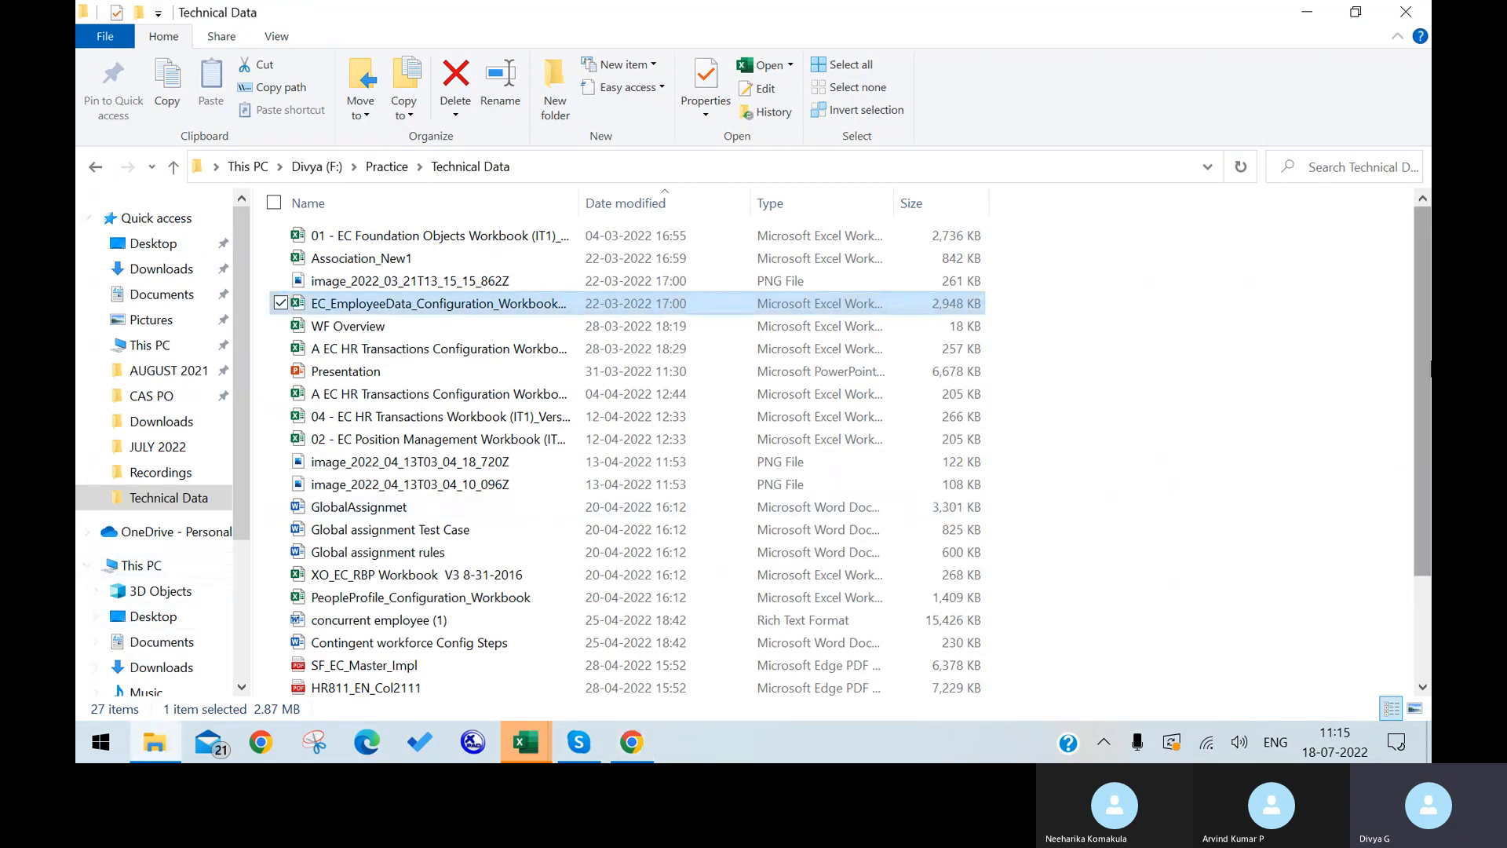
scroll(1430, 383, "down", 2)
double_click(756, 661)
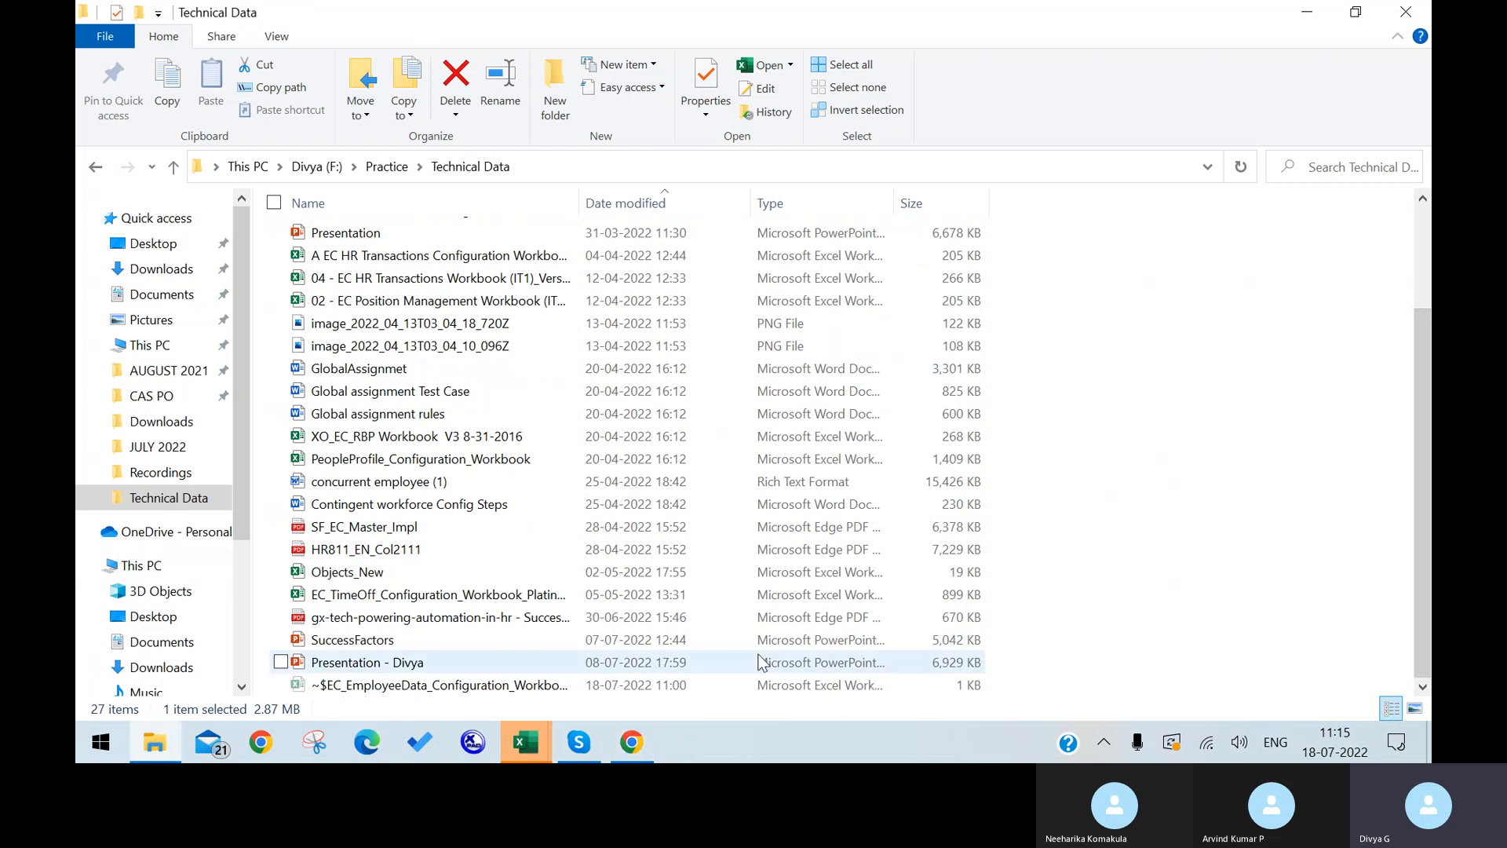
left_click(632, 742)
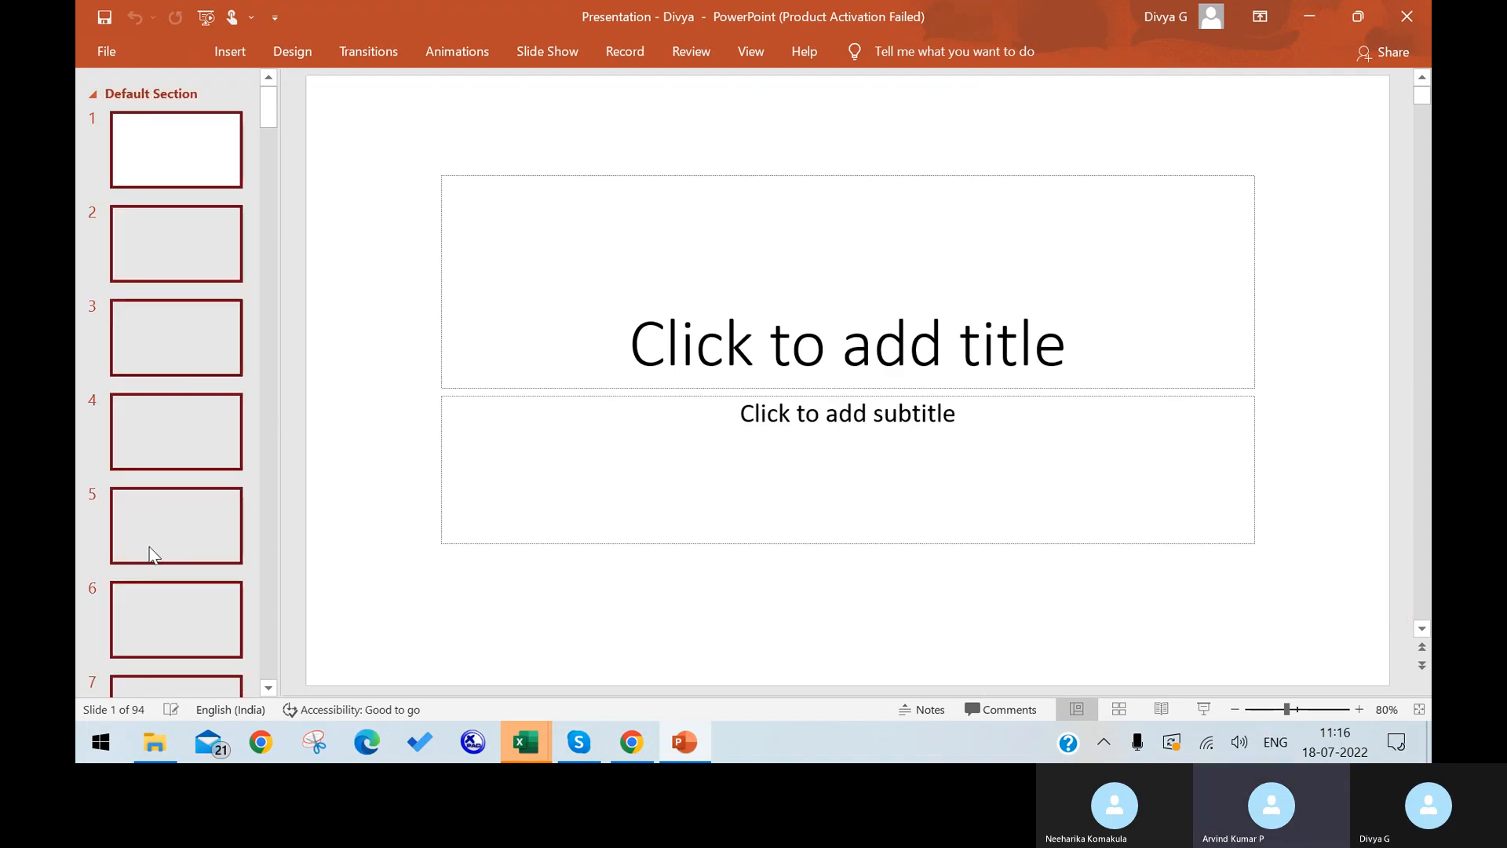
Browse the presentation's slides from slide 1 to slide 11.
key("Down")
key("Down")
key("Down")
key("Down")
key("Down")
key("Down")
key("Down")
key("Down")
key("Down")
key("Down")
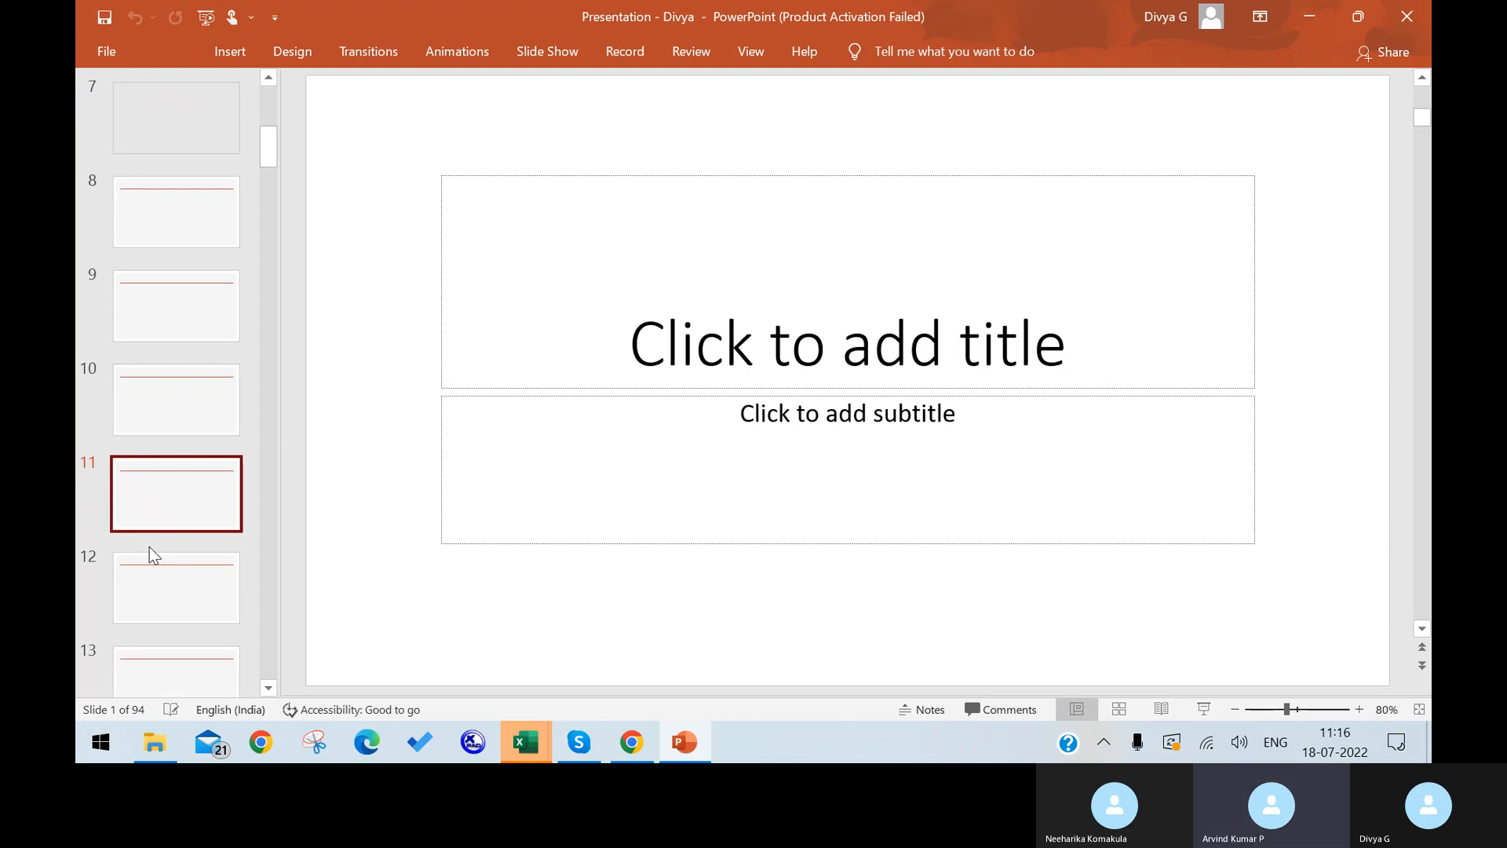
left_click(962, 606)
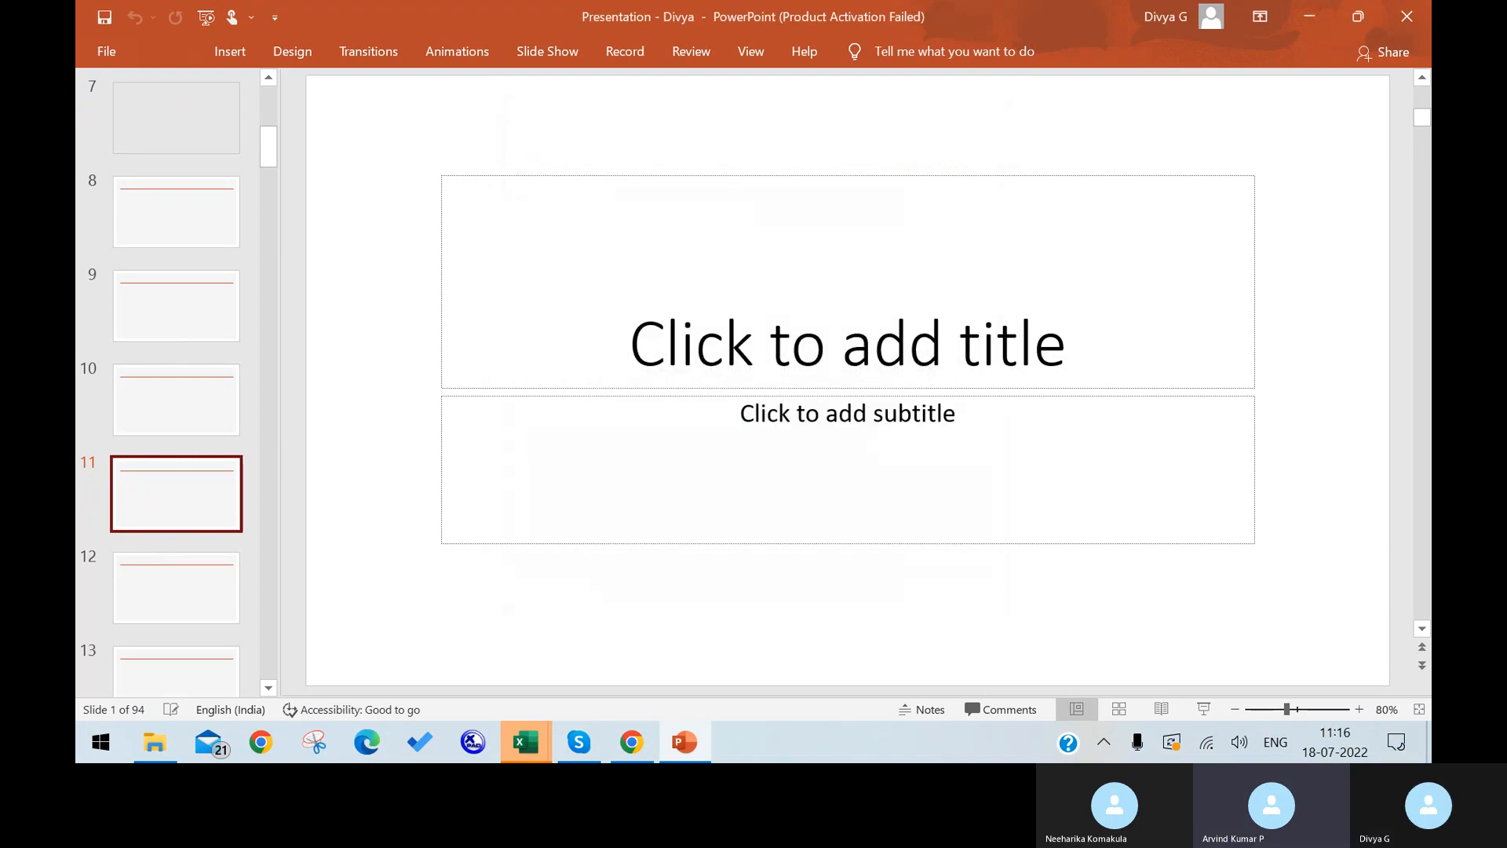
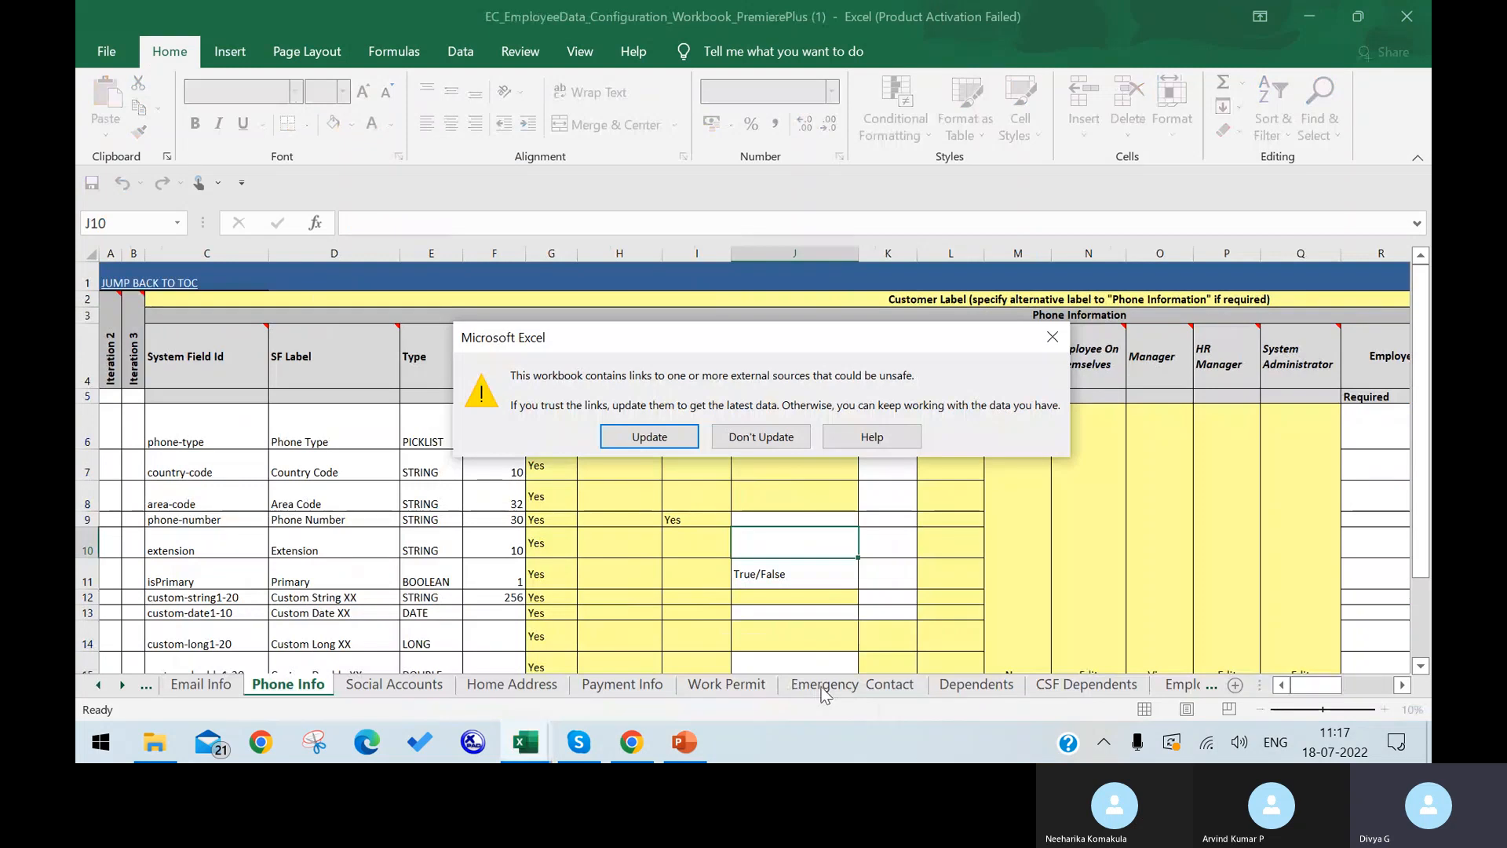
Dismiss the external links prompt of the EC_EmployeeData_Configuration_Workbook in Excel.
left_click(1056, 339)
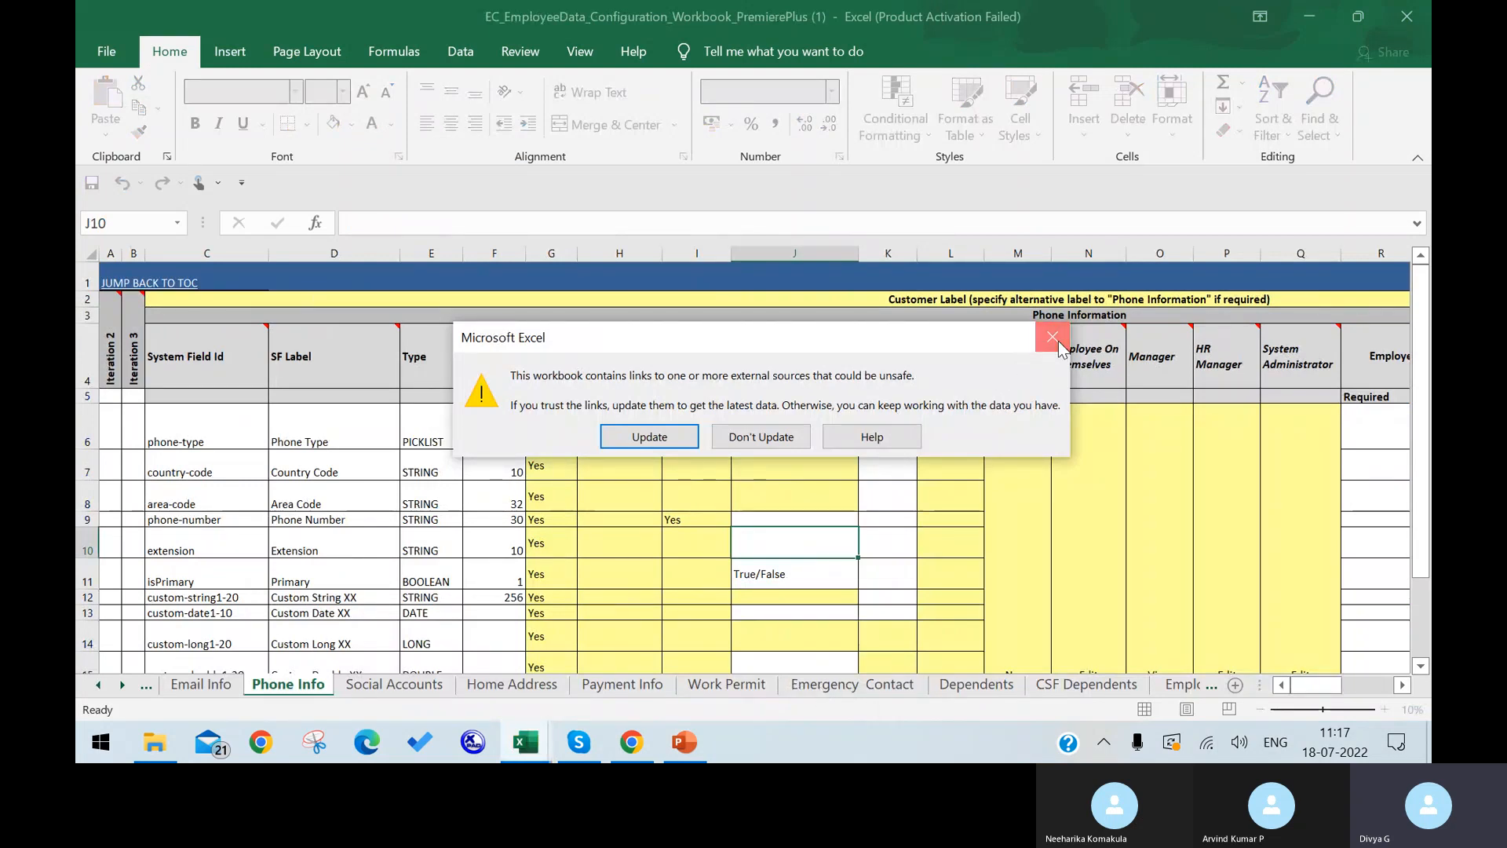
Browse the EC_EmployeeData_Configuration_Workbook sheets from Phone Info through the employment, job and compensation sheets to One Time Deduction.
left_click(1061, 687)
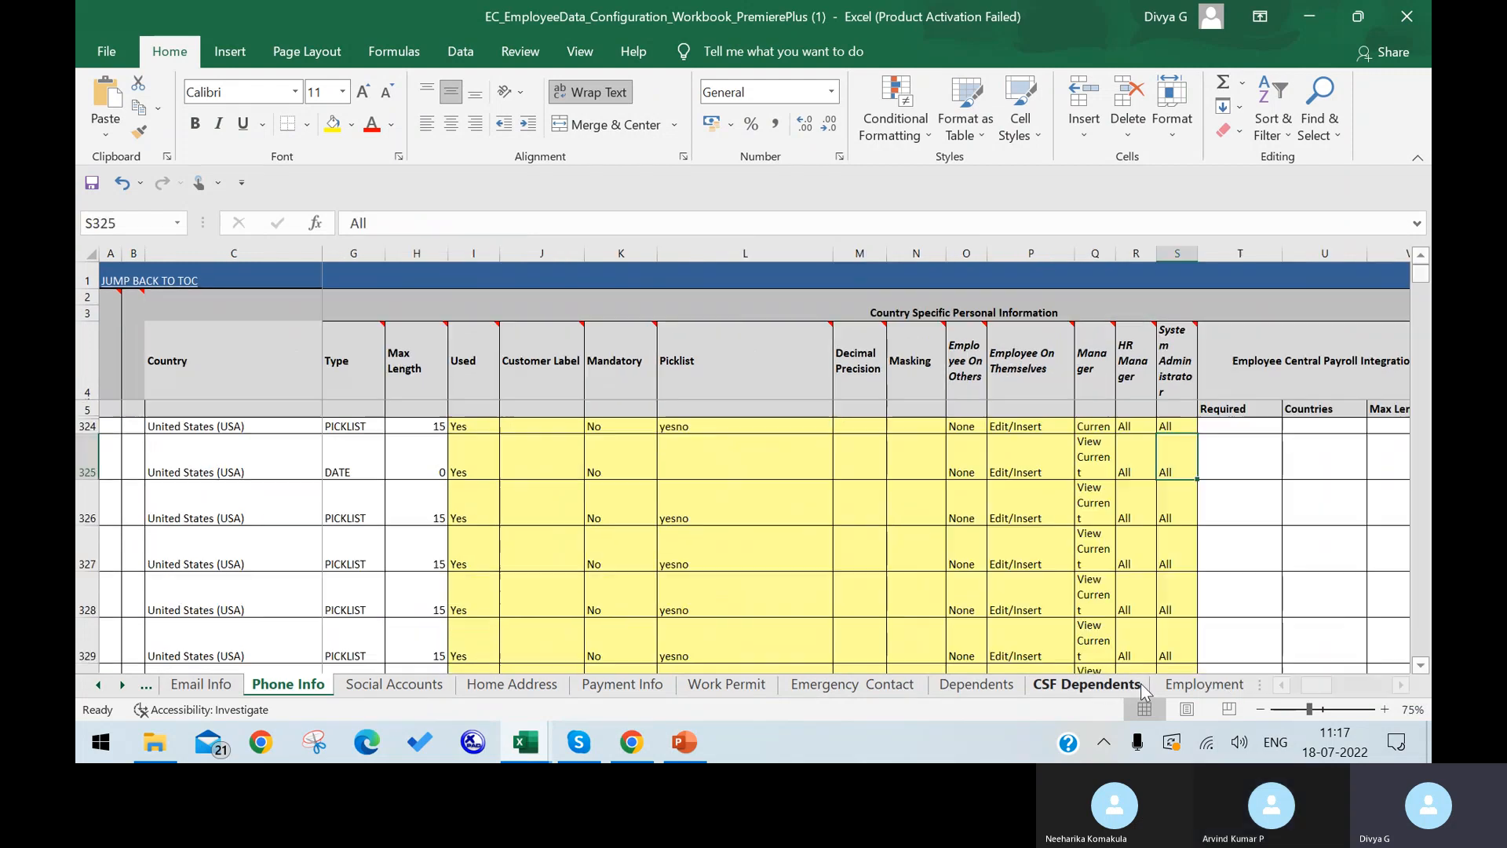
left_click(1185, 686)
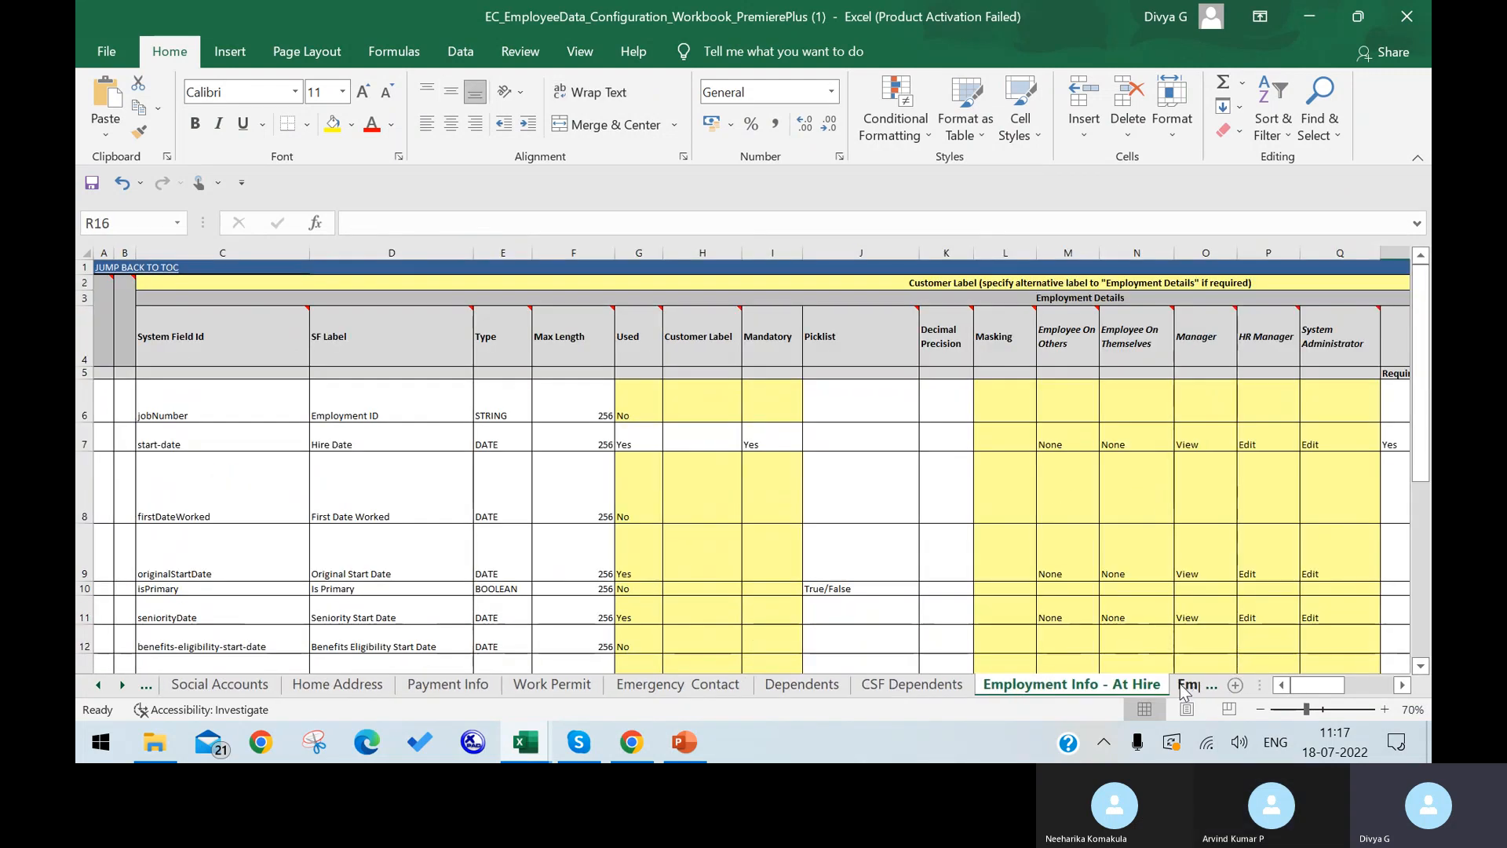
left_click(1186, 685)
left_click(1189, 686)
left_click(1197, 687)
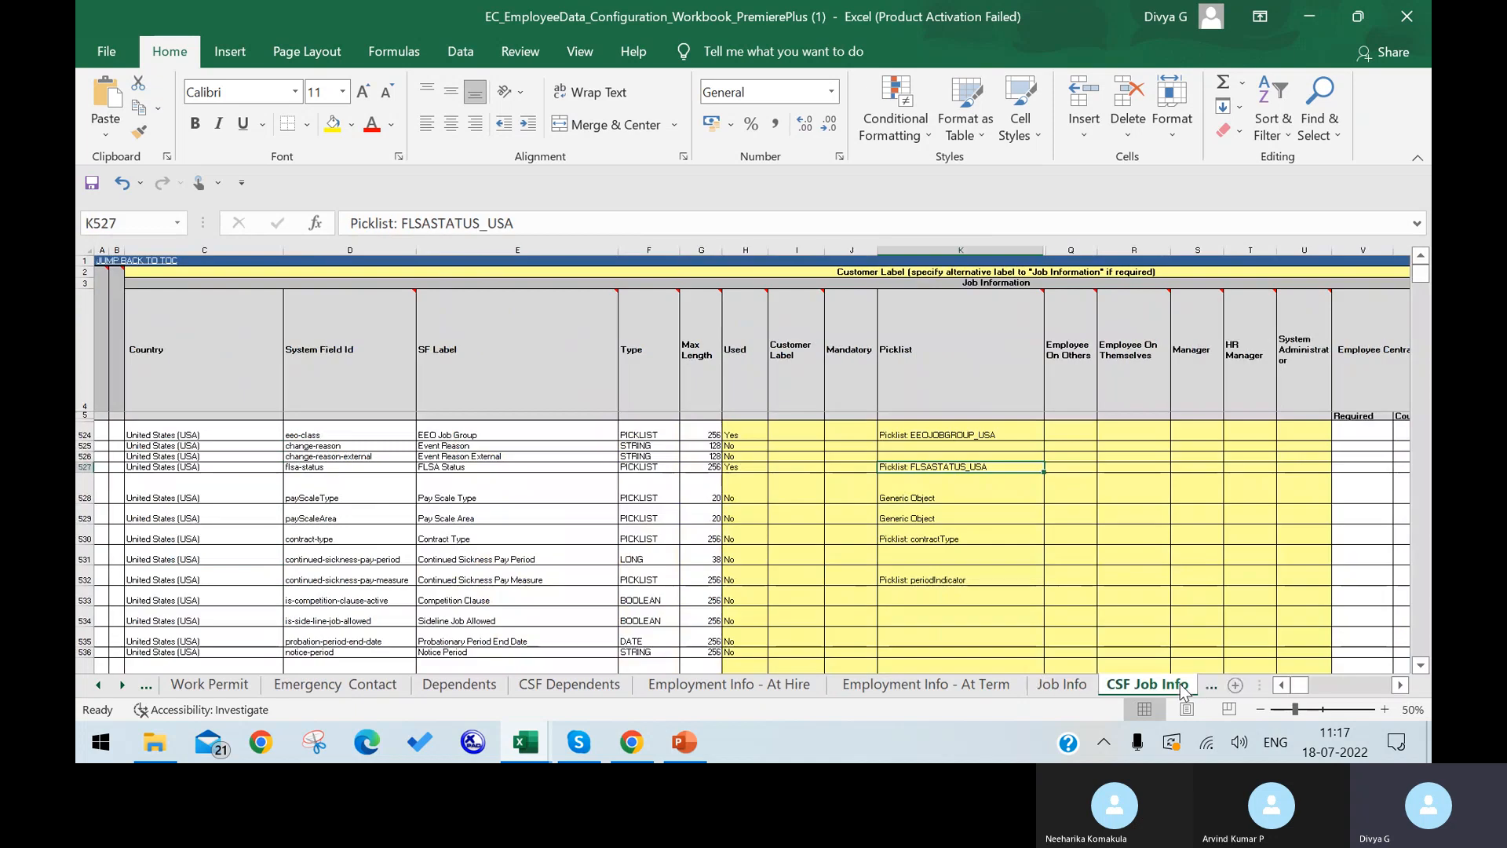
left_click(1209, 686)
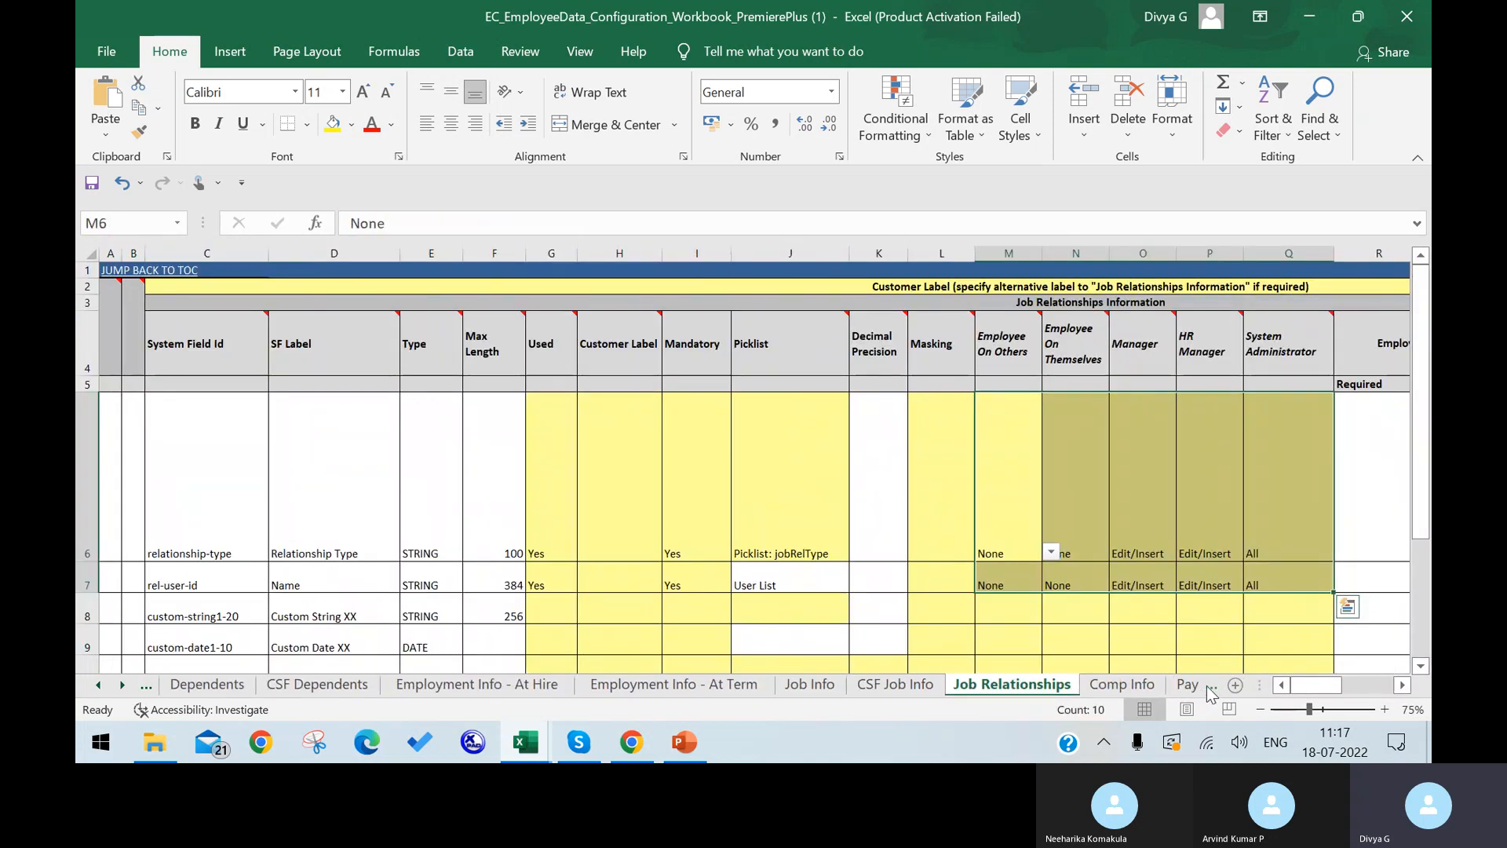
left_click(1213, 690)
left_click(1212, 689)
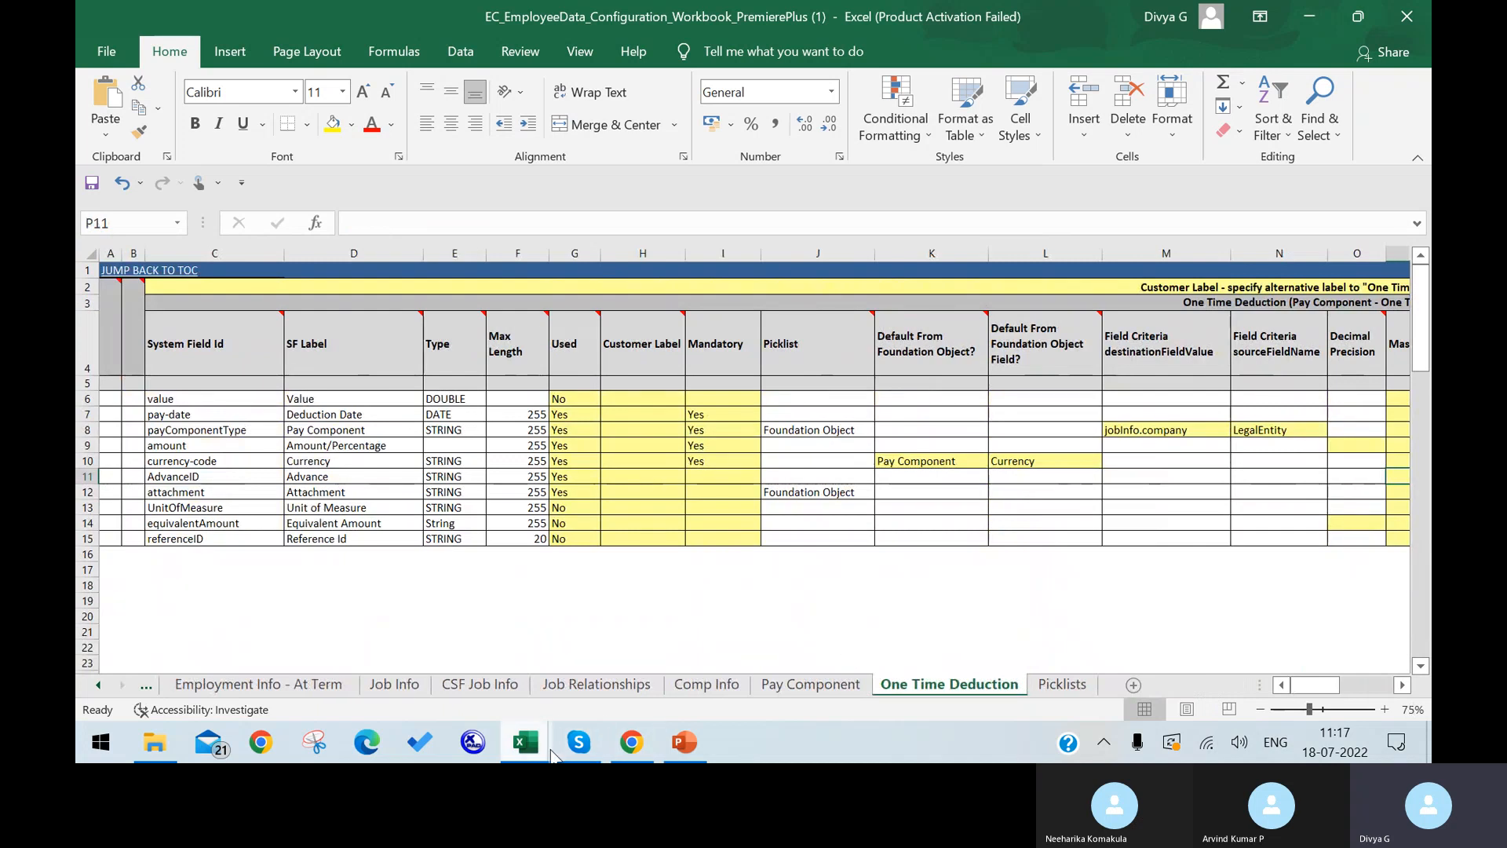
Switch to the EC Foundation Objects Workbook and review the Department sheet and the remaining foundation object sheet names.
mouse_move(553, 753)
left_click(510, 637)
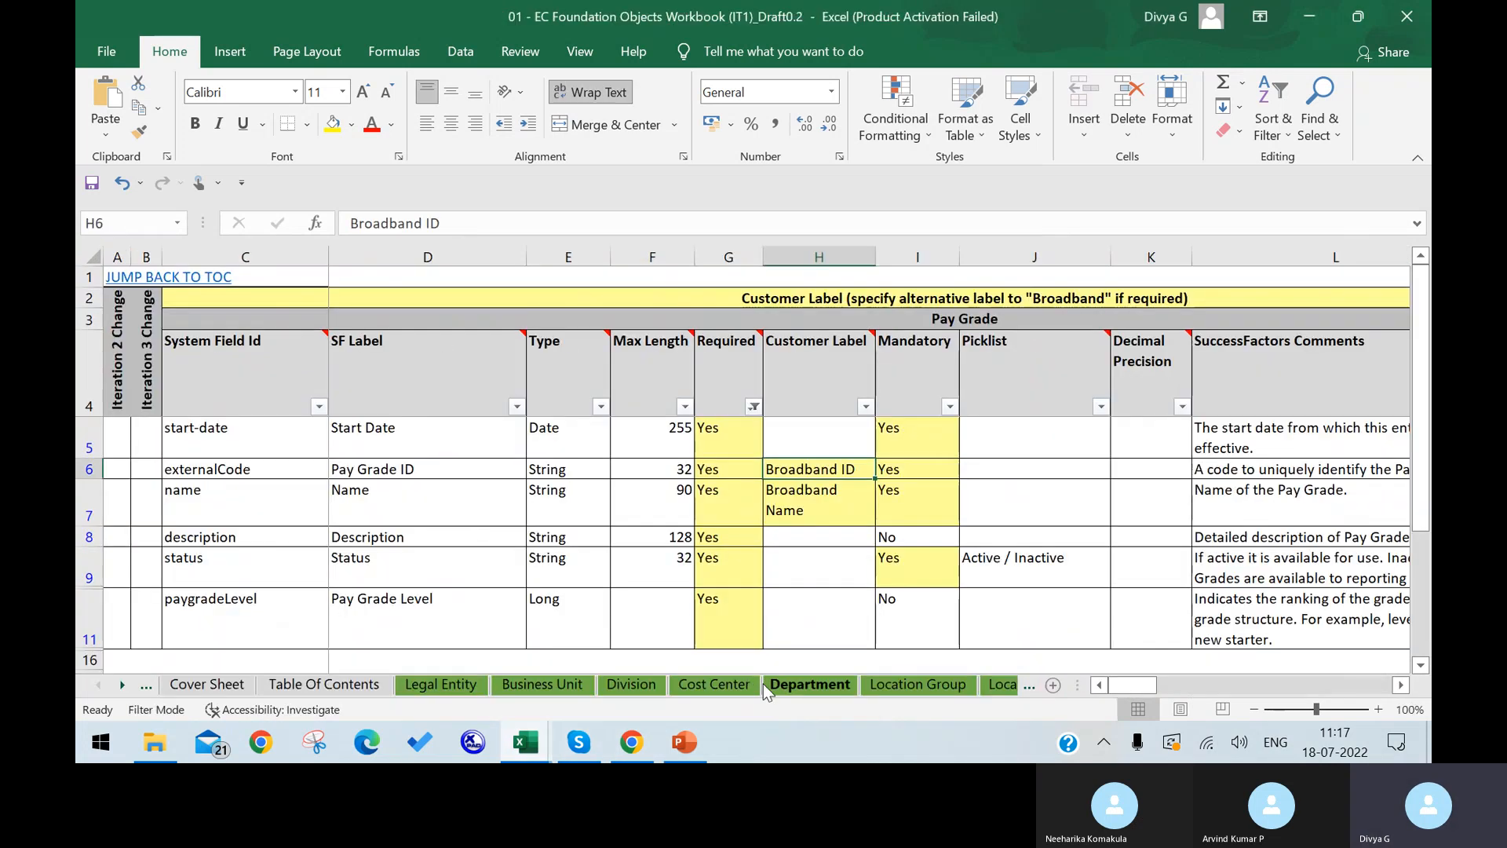
left_click(119, 685)
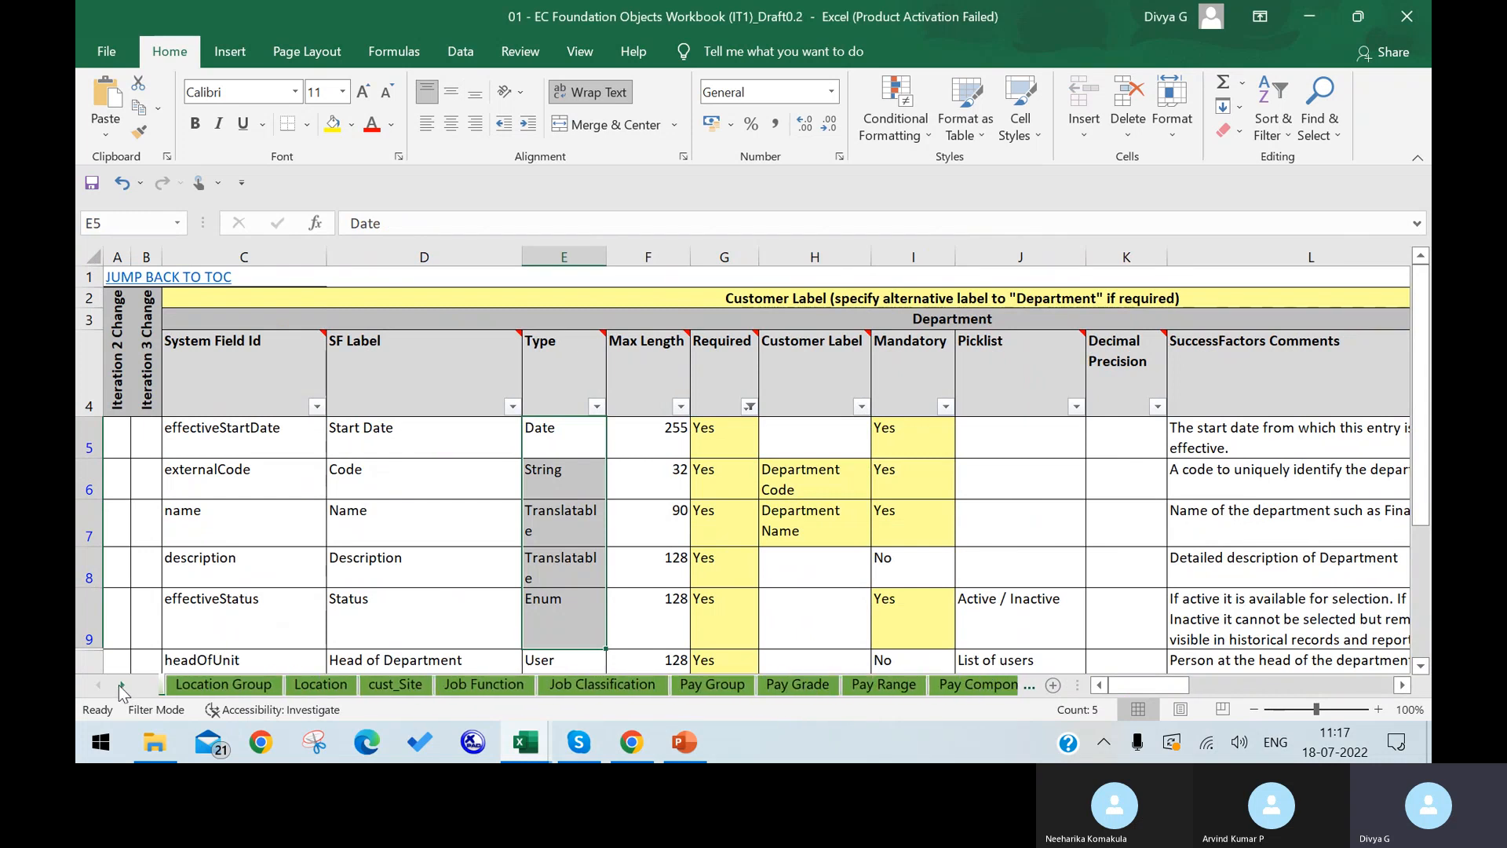
left_click(120, 685)
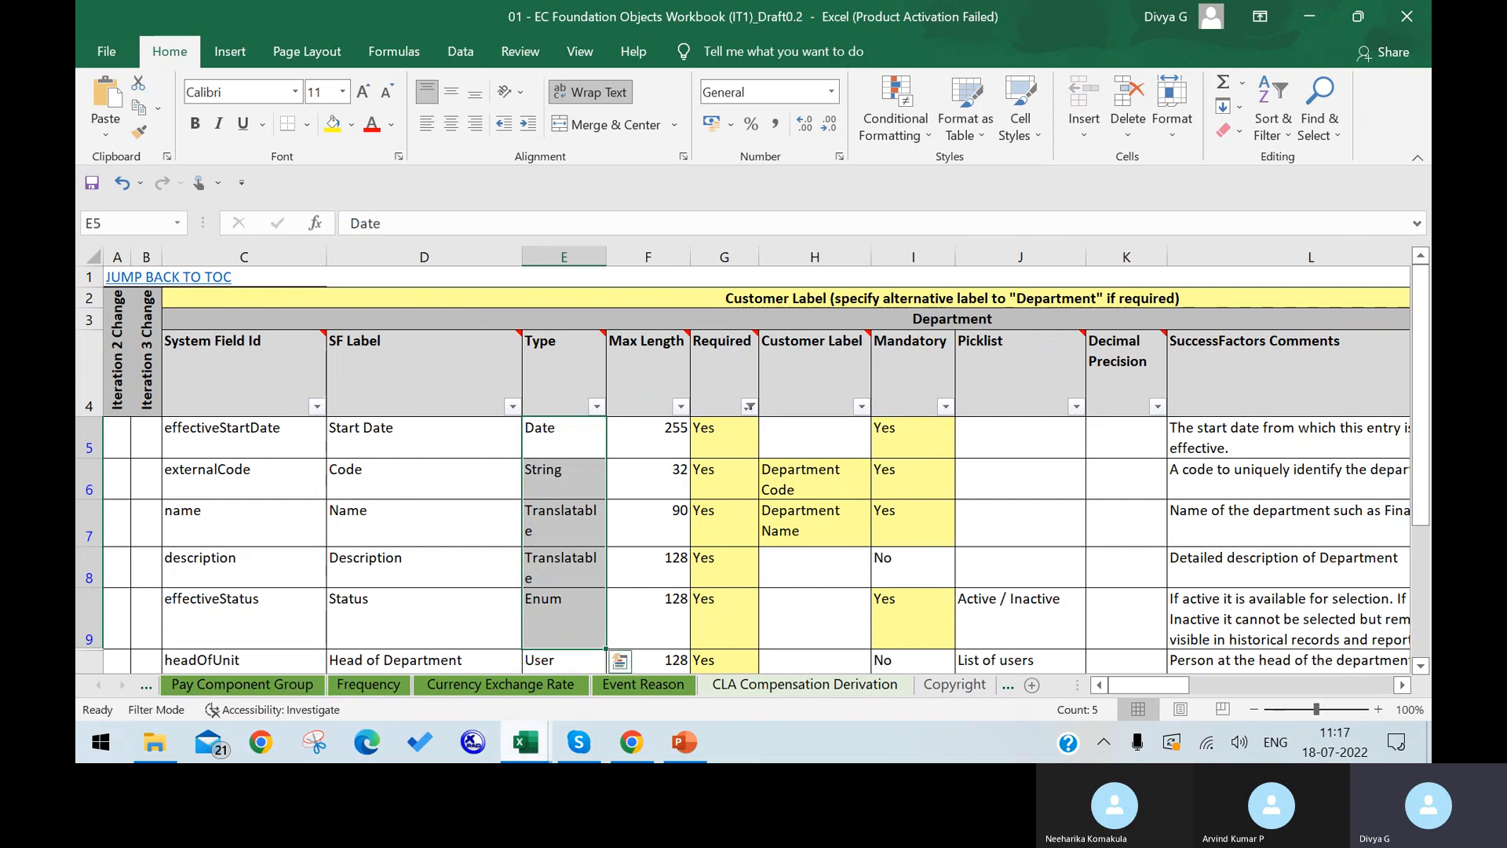
Switch to the Association_New1 workbook and view its Object sheet.
mouse_move(526, 742)
left_click(386, 681)
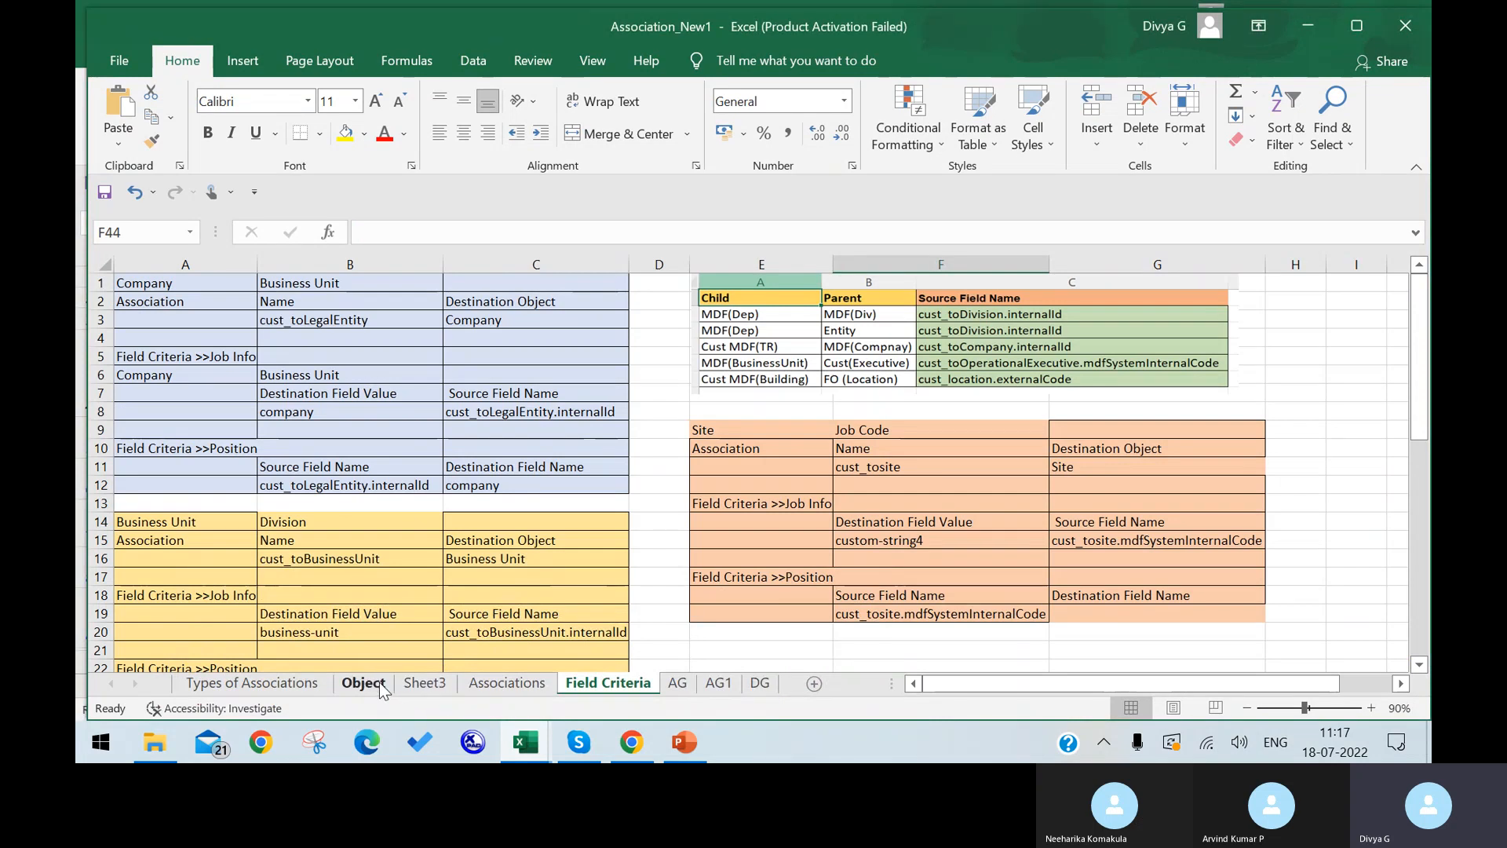
left_click(379, 681)
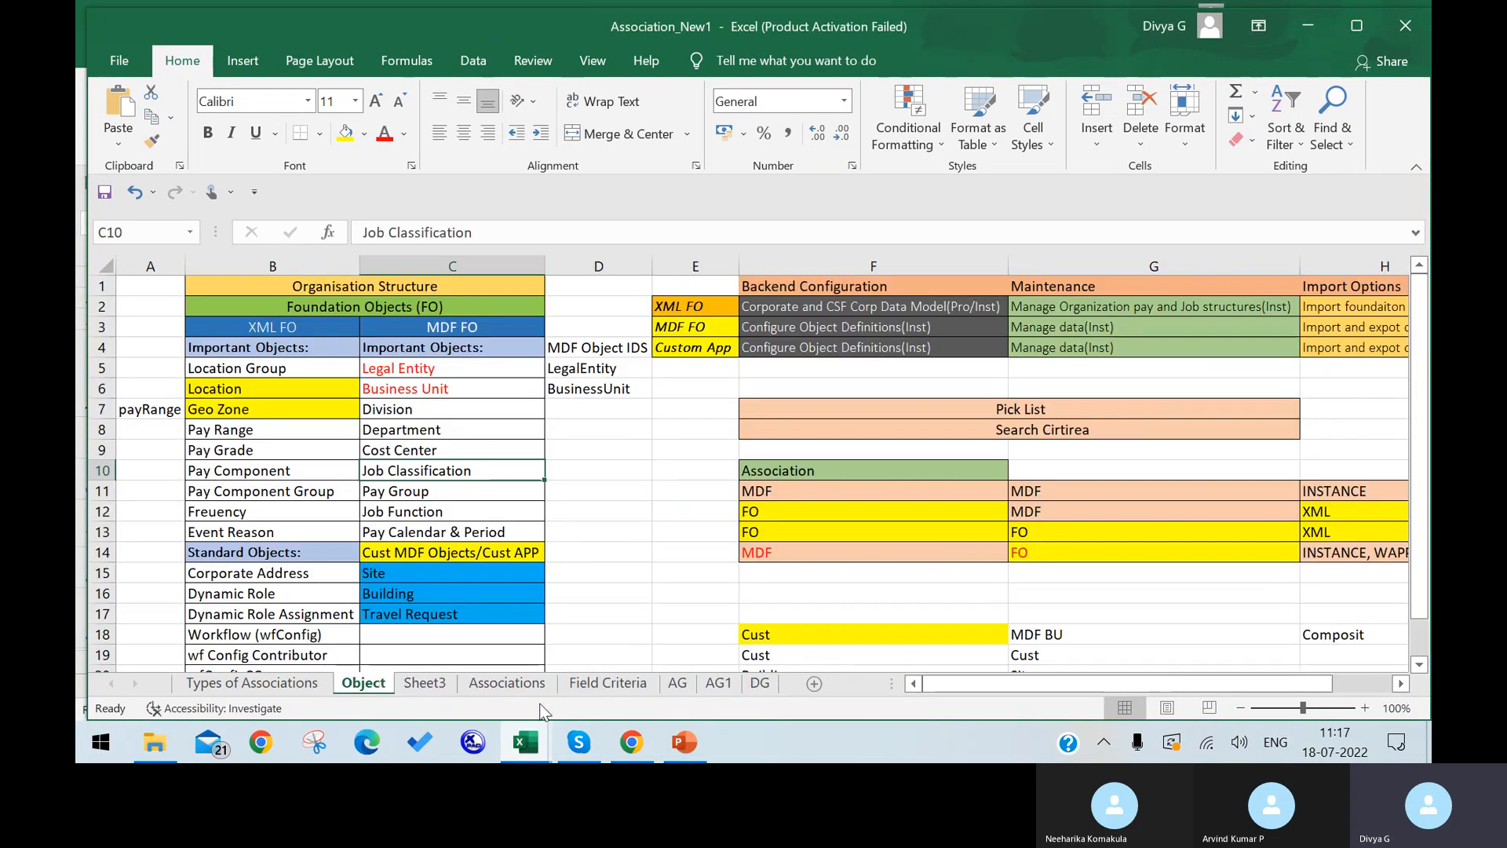
Examine the toLegalEntity and toDivision associations and the Business Unit destination object on the Associations sheet.
left_click(503, 688)
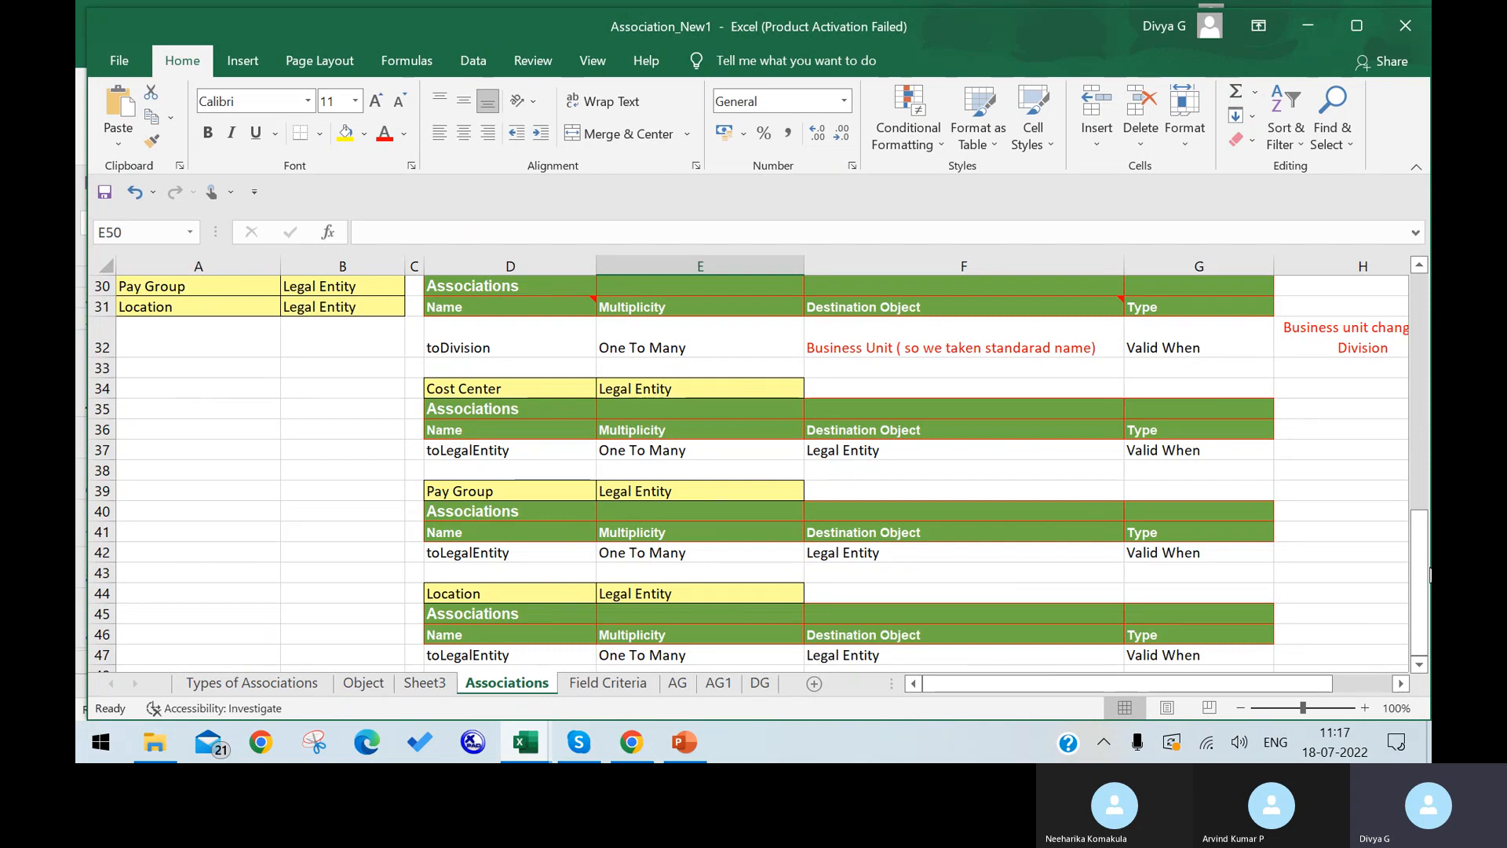
left_click(488, 450)
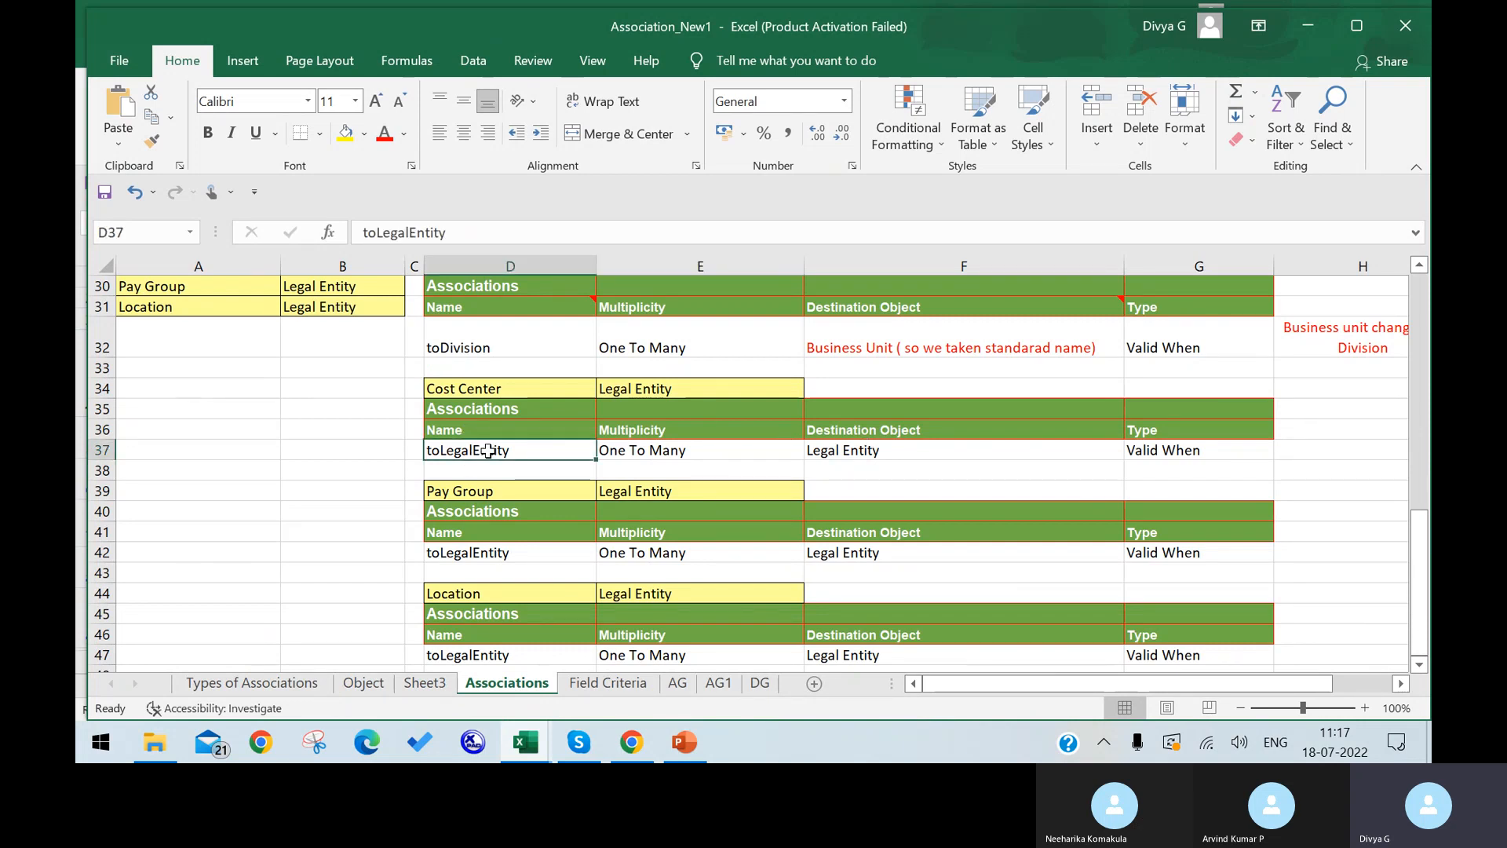
left_click(503, 363)
left_click(507, 348)
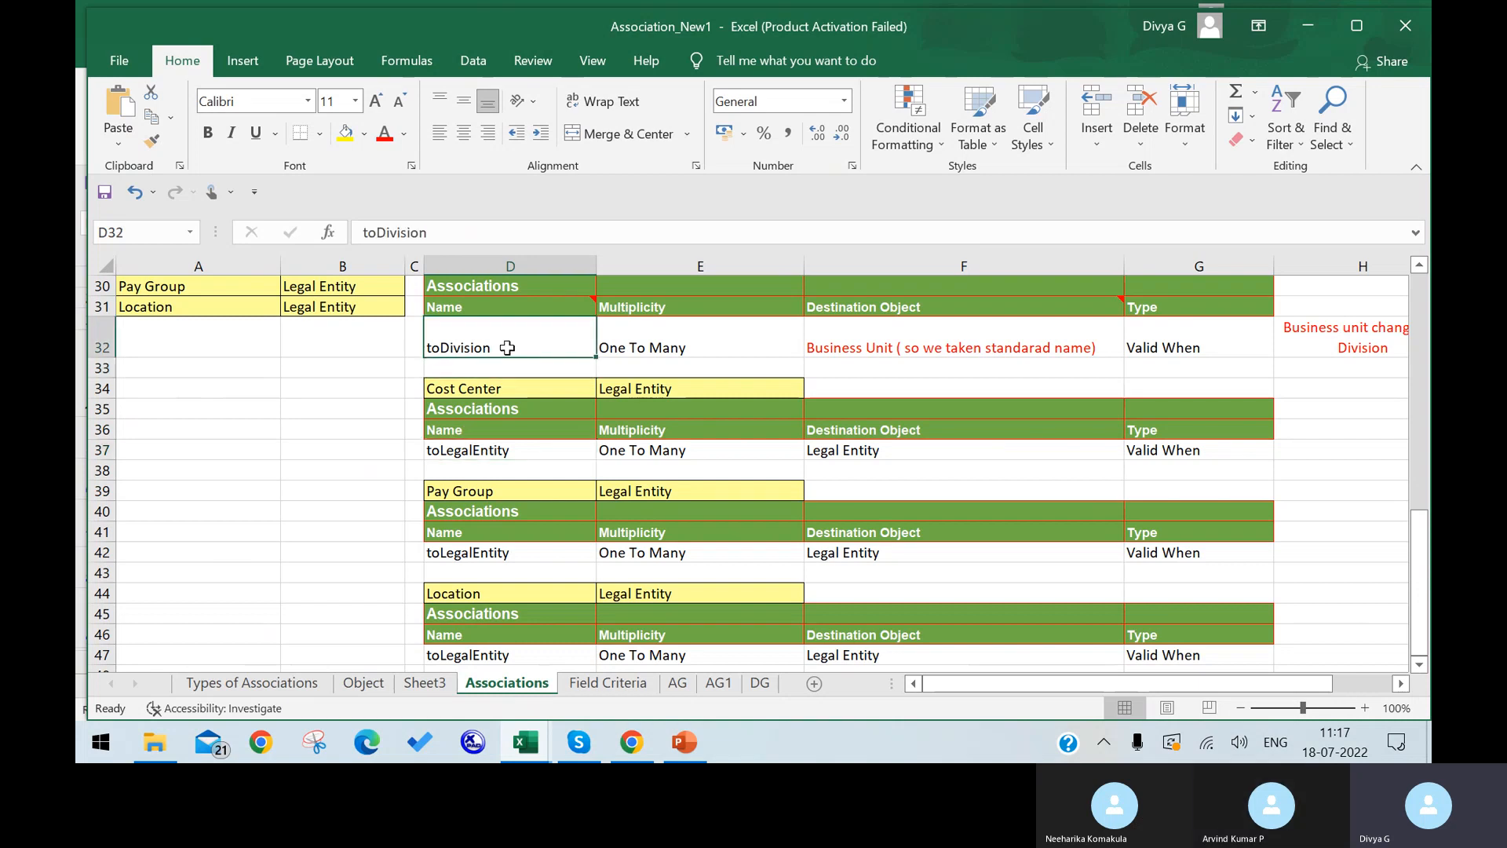
left_click(824, 352)
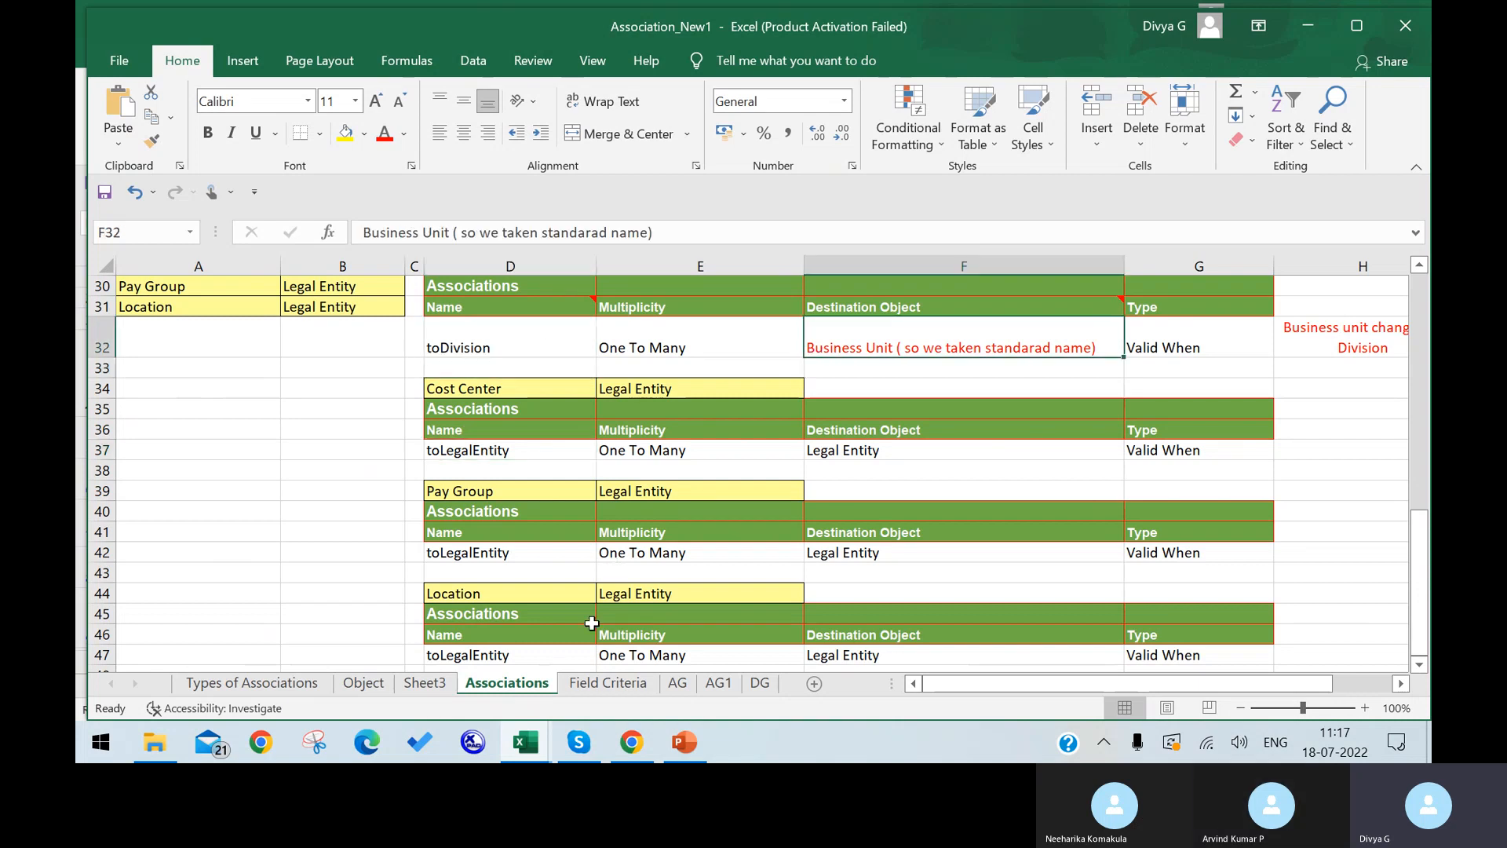
Return to the Object sheet and examine the Legal Entity and Business Unit entries among the MDF foundation objects.
left_click(369, 688)
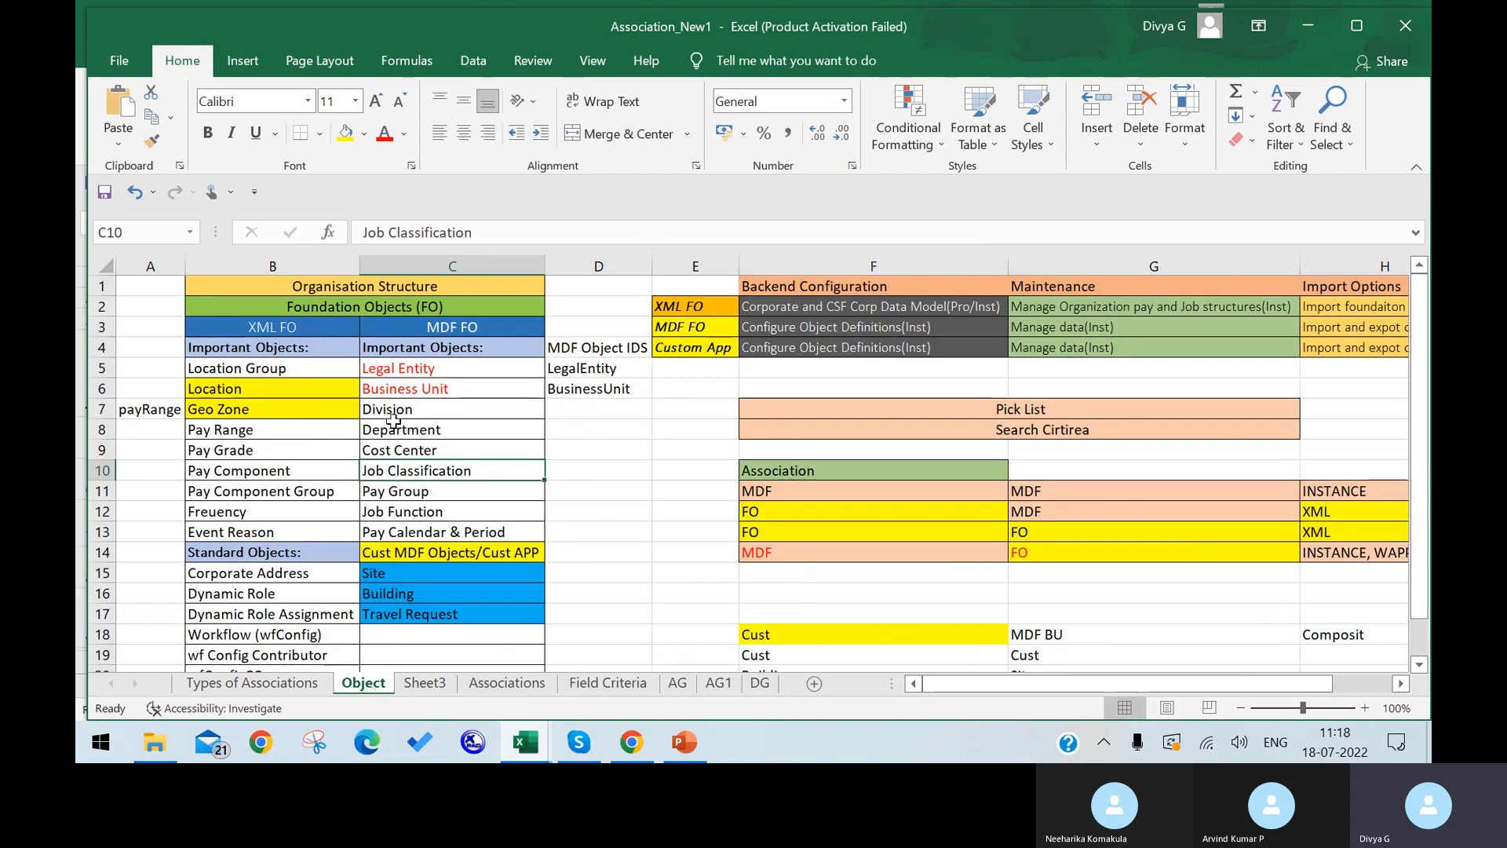
left_click(449, 370)
left_click(448, 390)
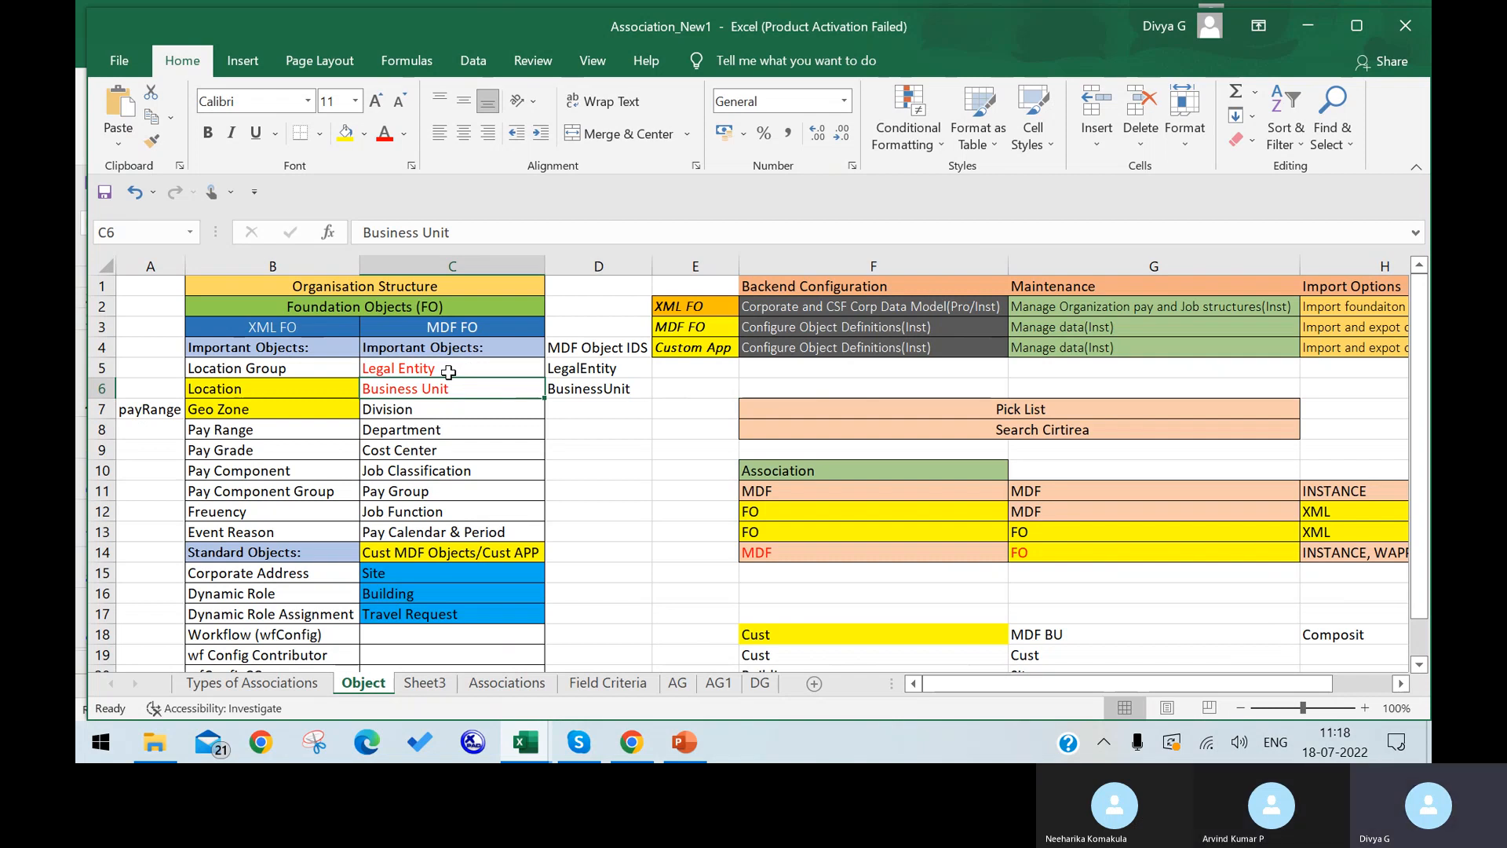
Switch to Chrome and reload the employee's People Profile page.
left_click(630, 744)
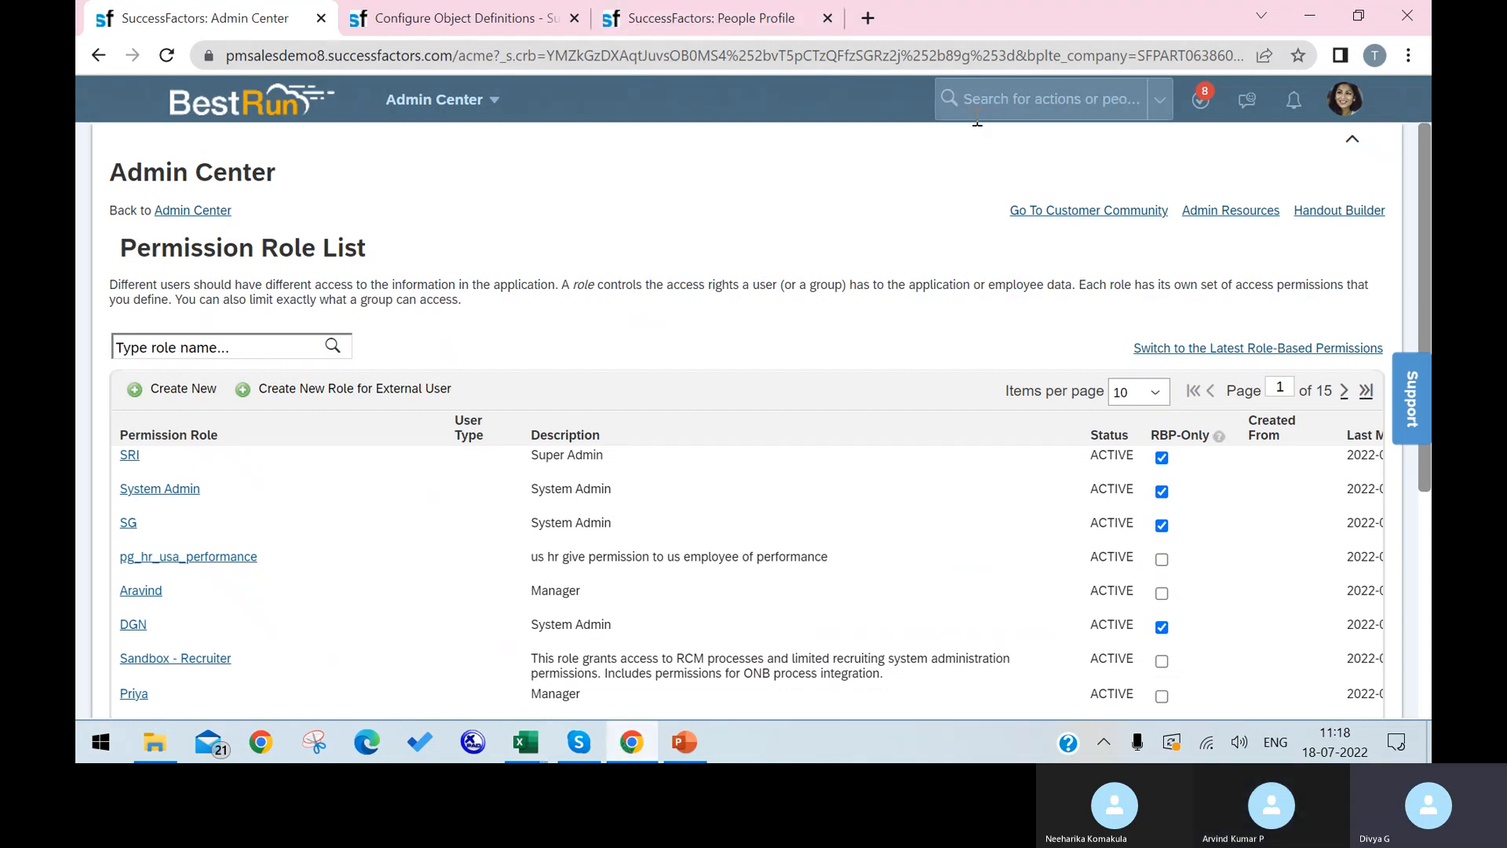
left_click(1049, 102)
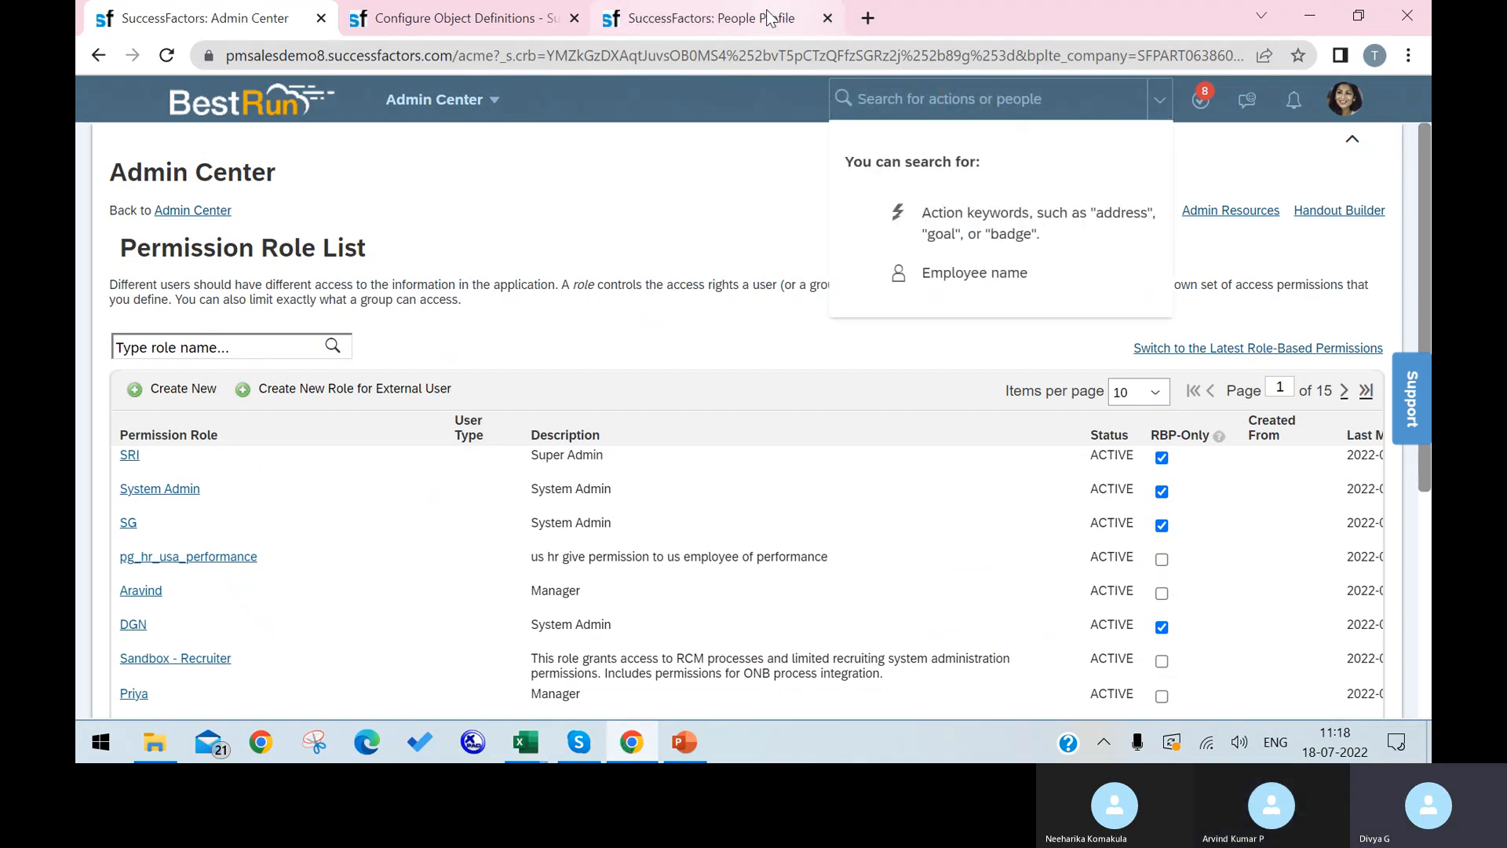
left_click(768, 17)
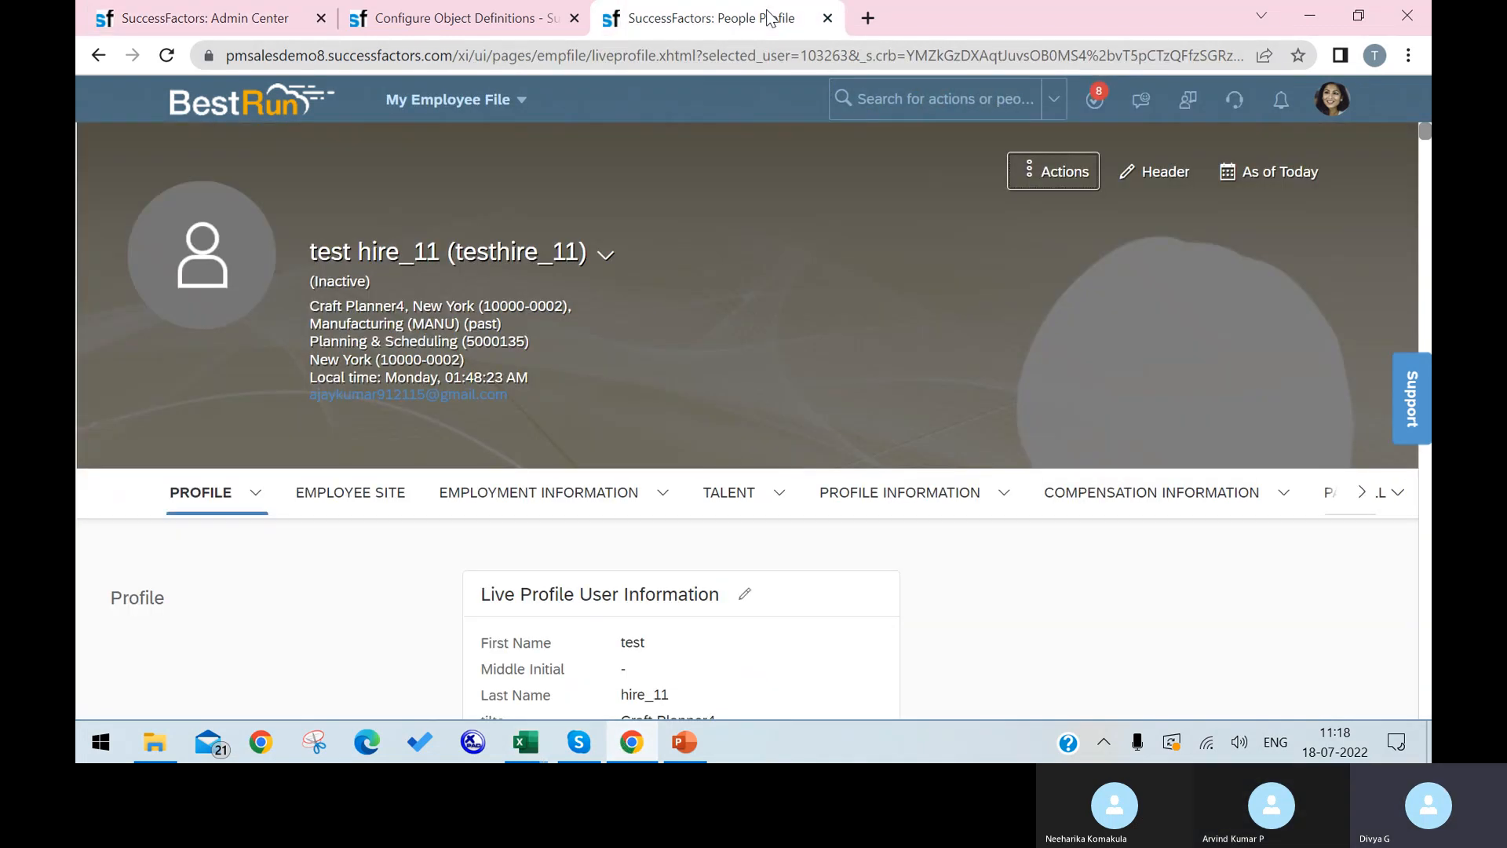
left_click(175, 59)
Search the Admin Center for "import expor" and open Import/Export Corporate Data Model.
left_click(201, 17)
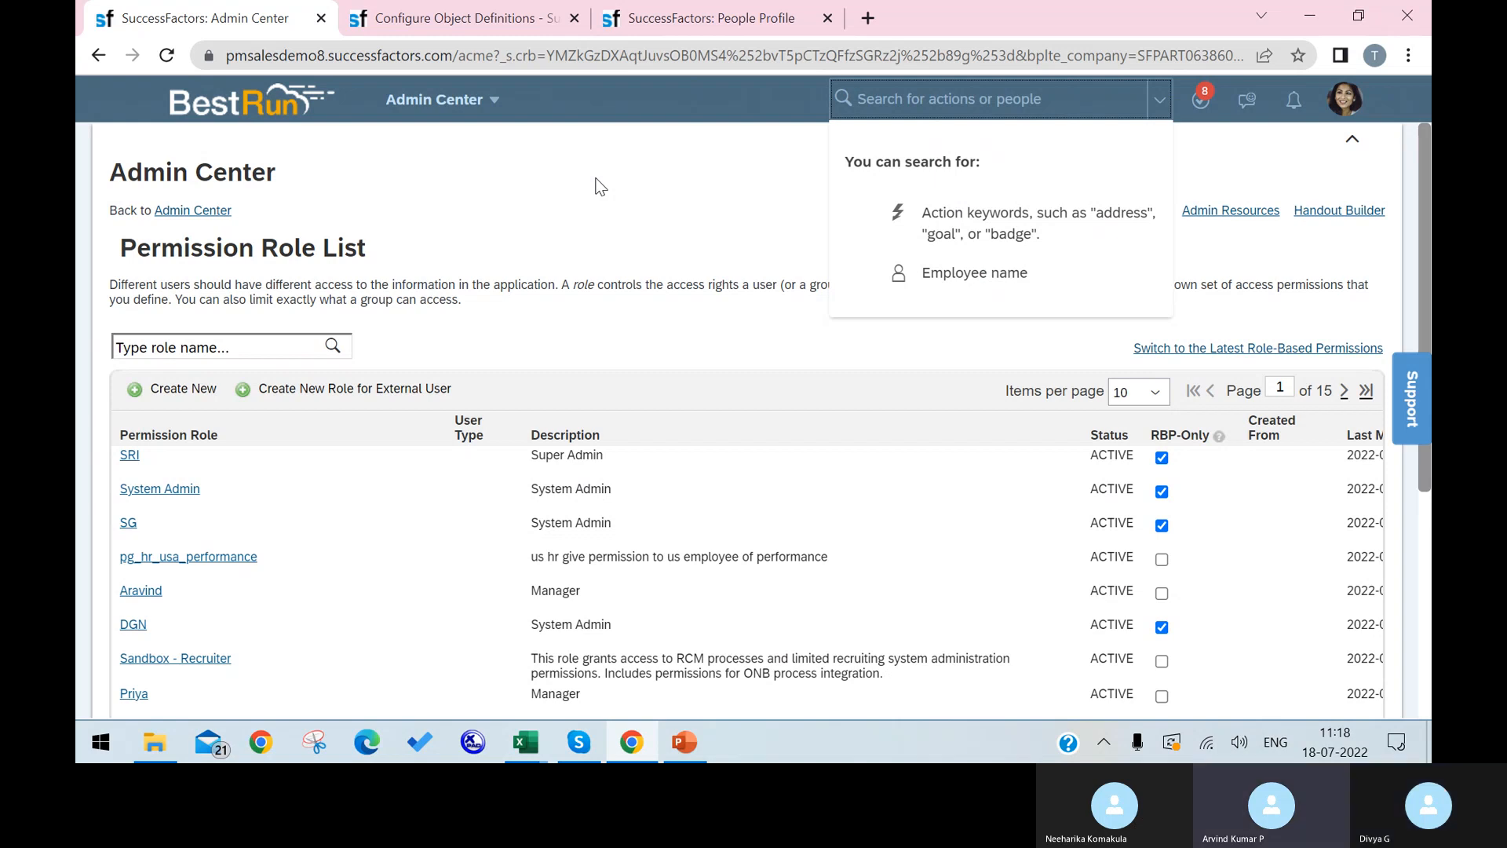
type("import")
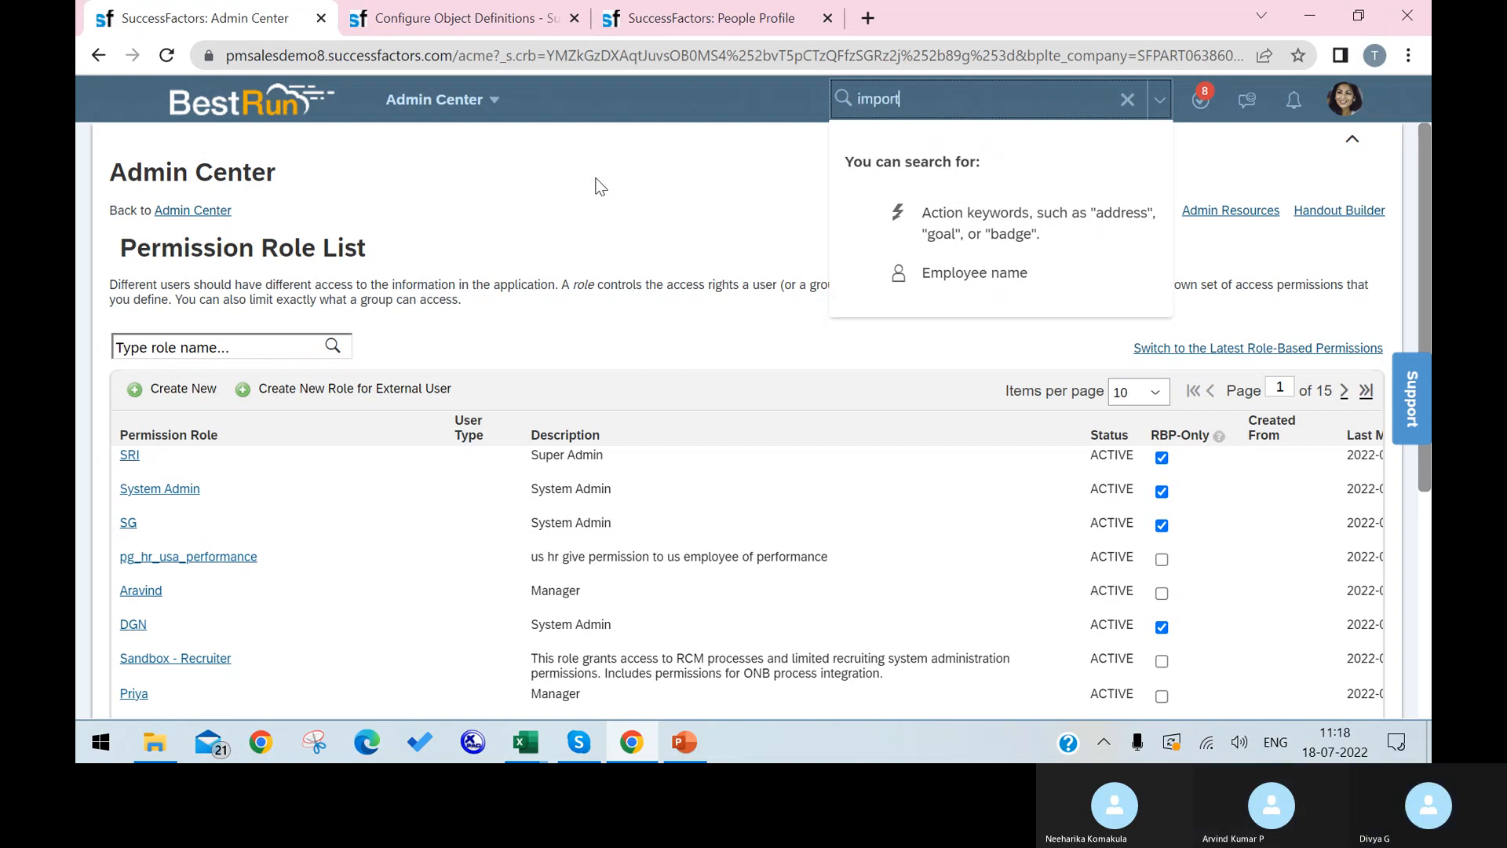
type(" expor")
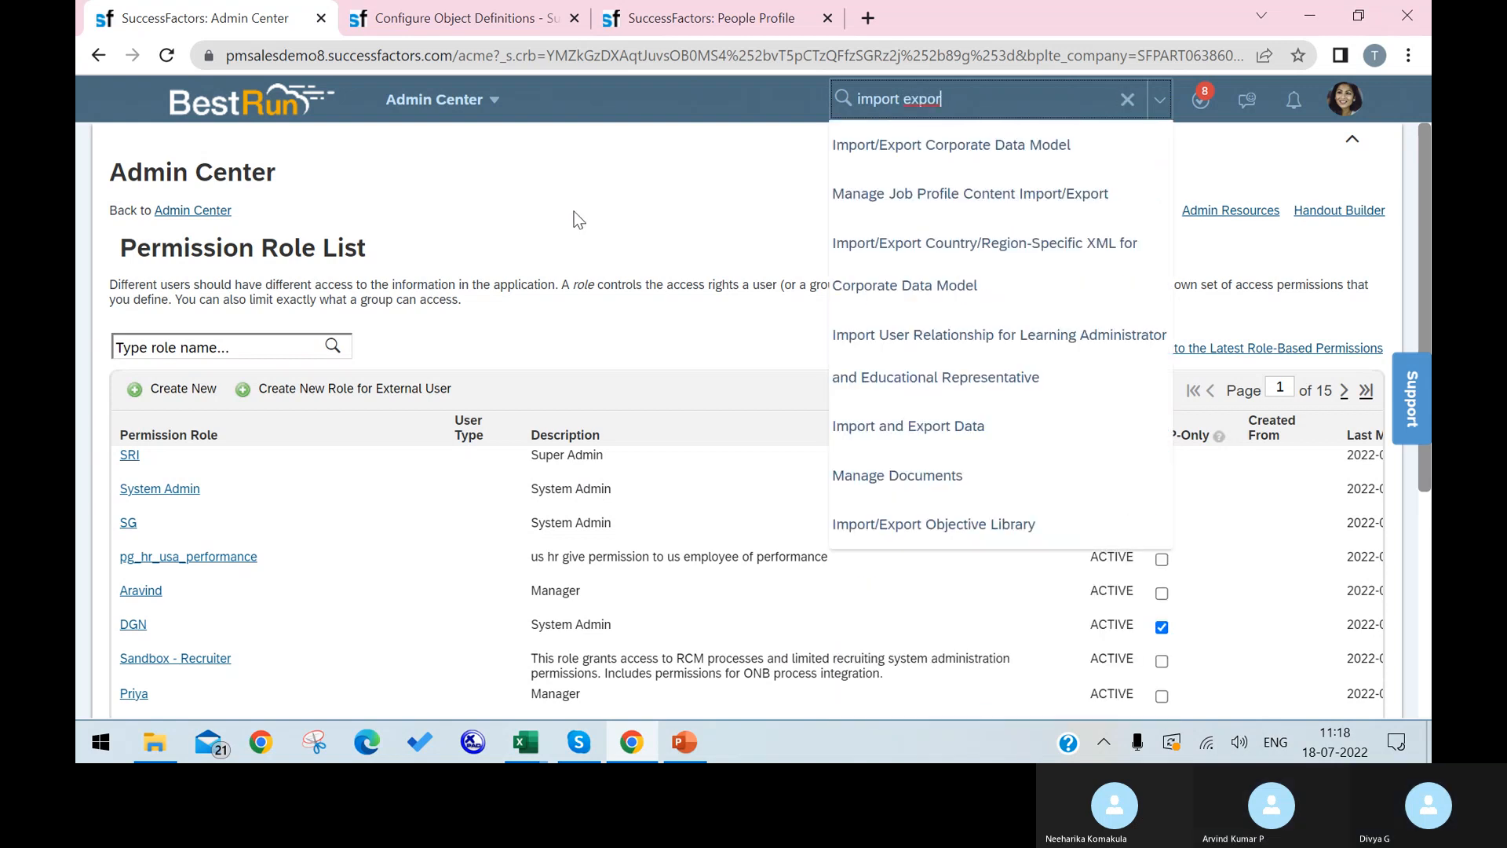
left_click(887, 154)
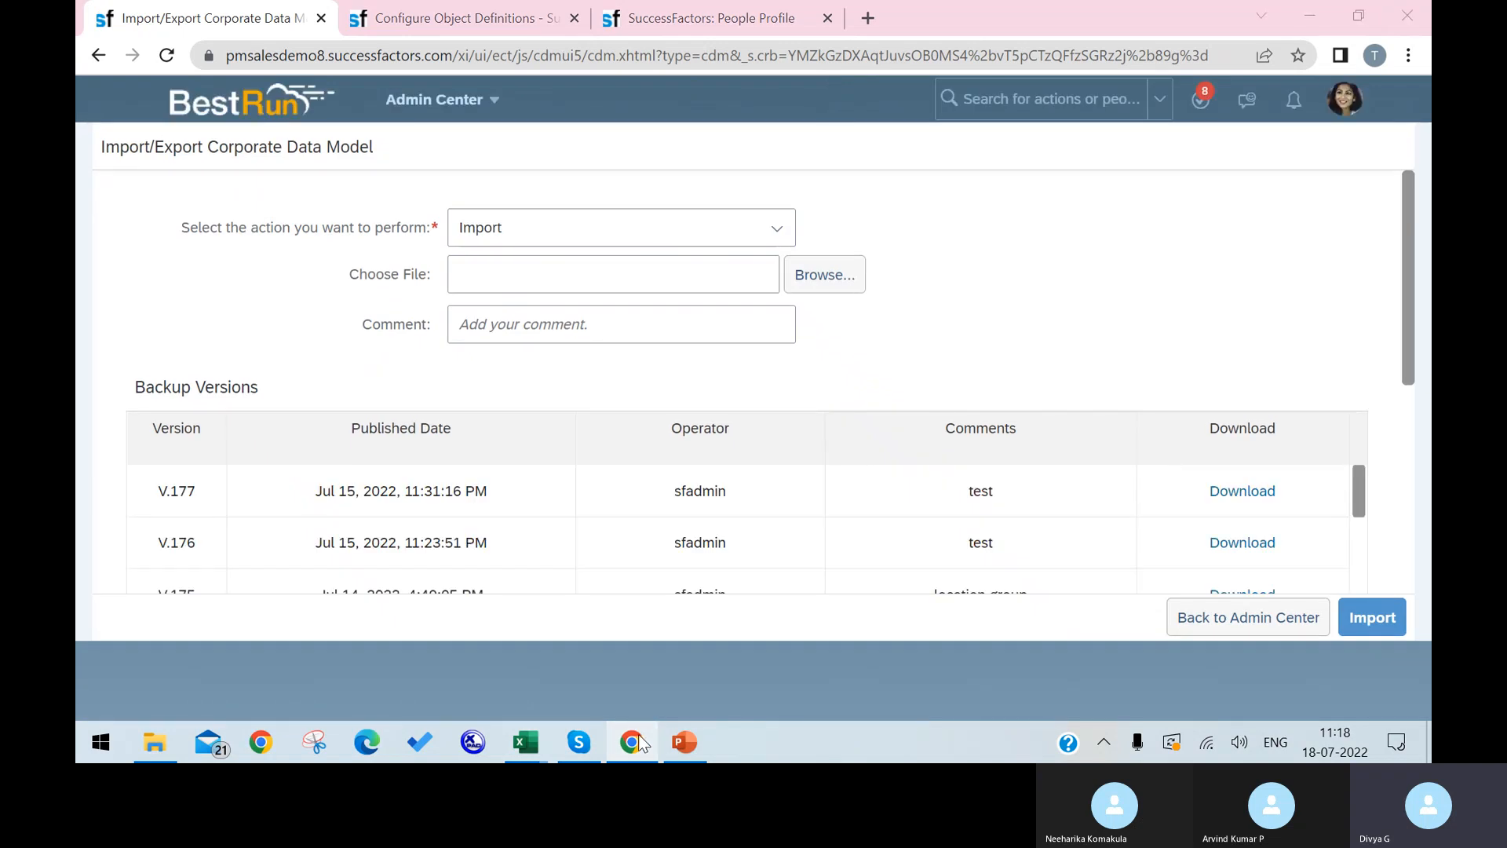
Switch back to the Association_New1 workbook and examine the XML foundation objects from Location Group to Workflow (wfConfig).
left_click(640, 742)
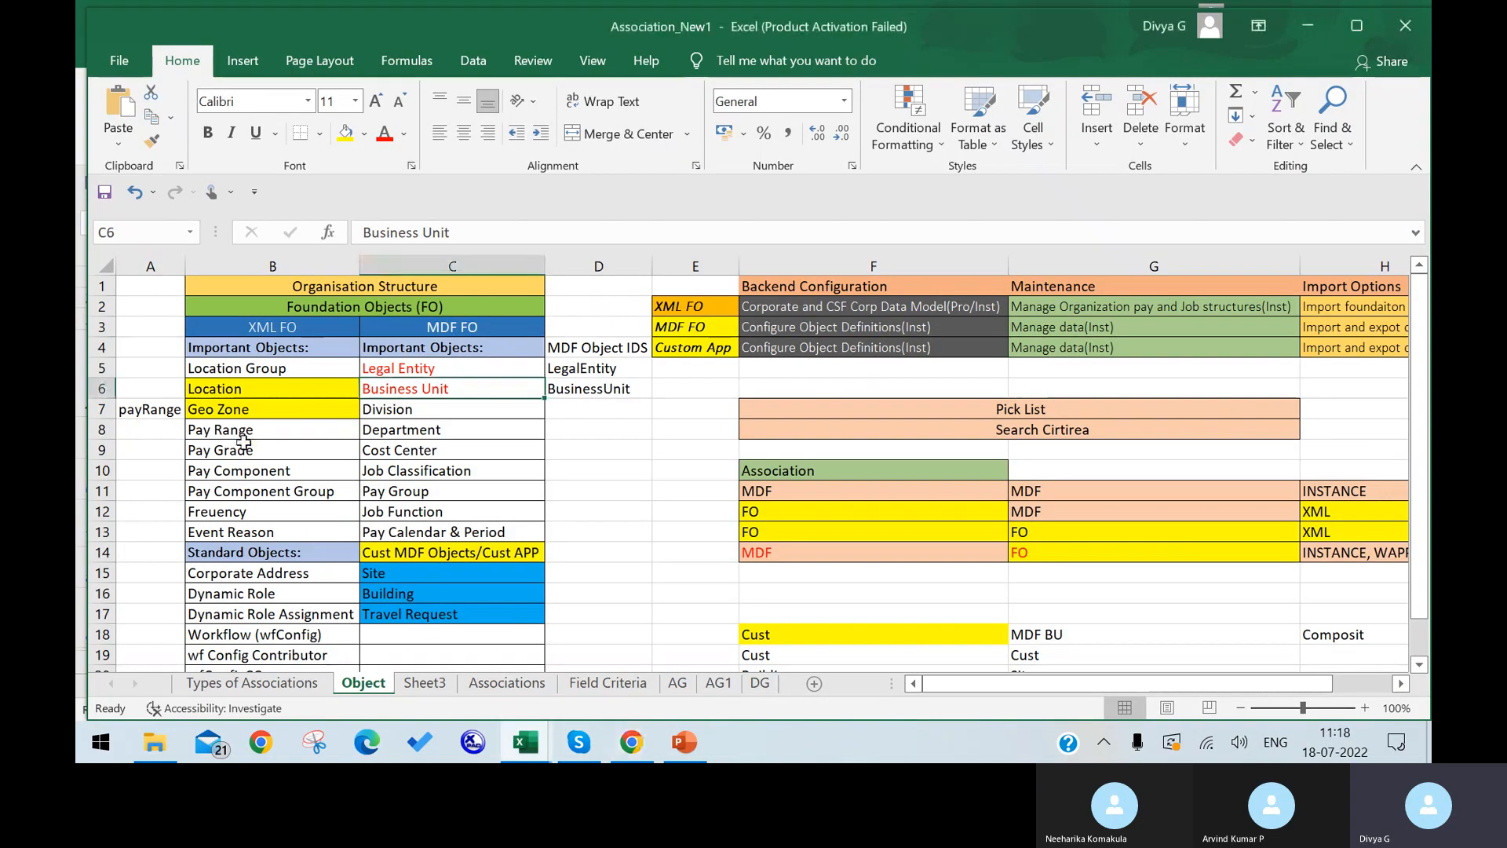
left_click(240, 367)
left_click(239, 387)
left_click(243, 409)
left_click(243, 427)
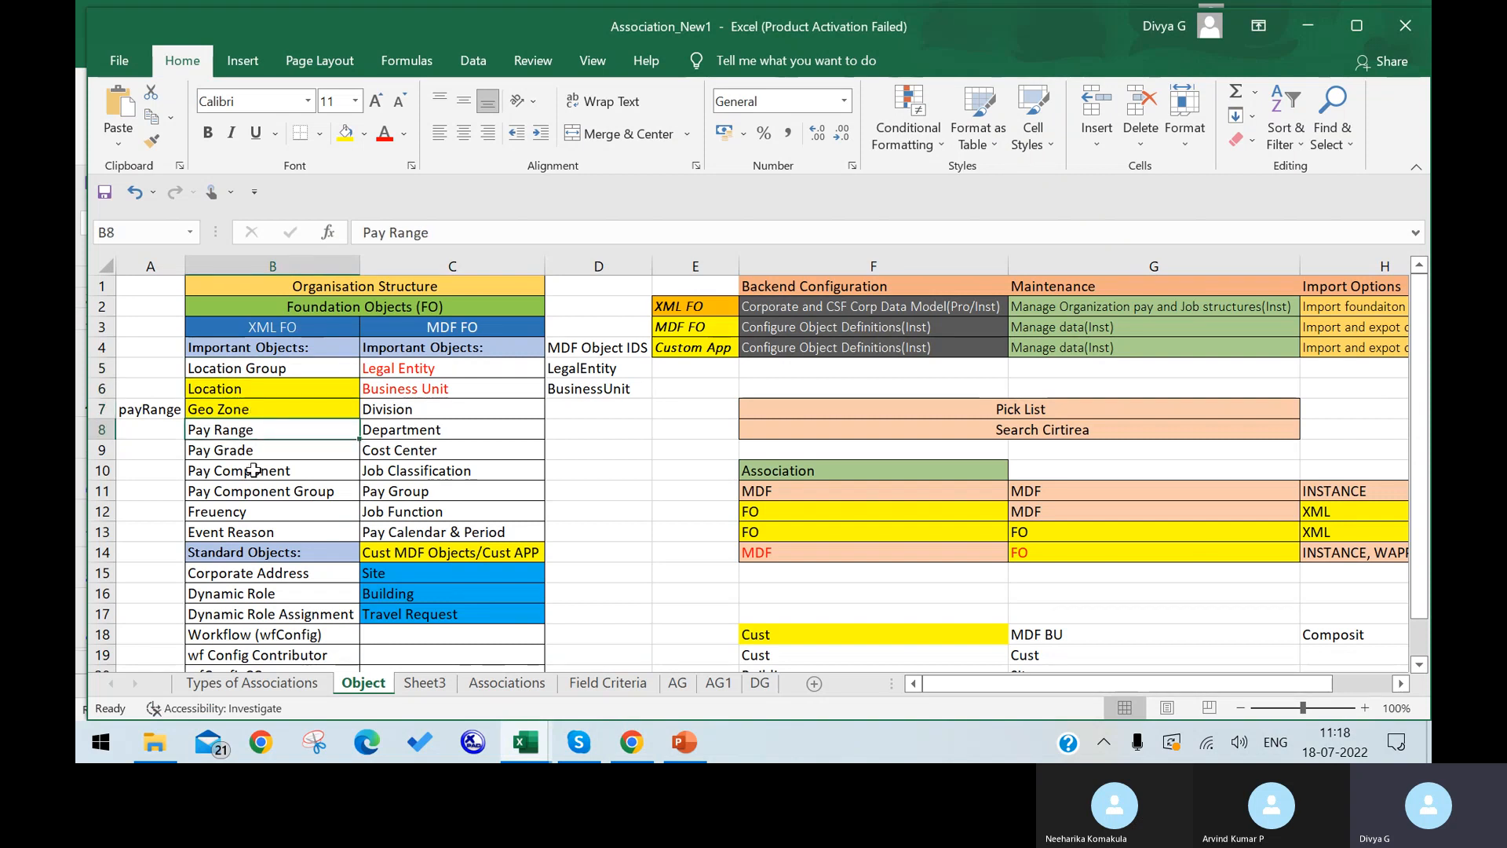
left_click(244, 447)
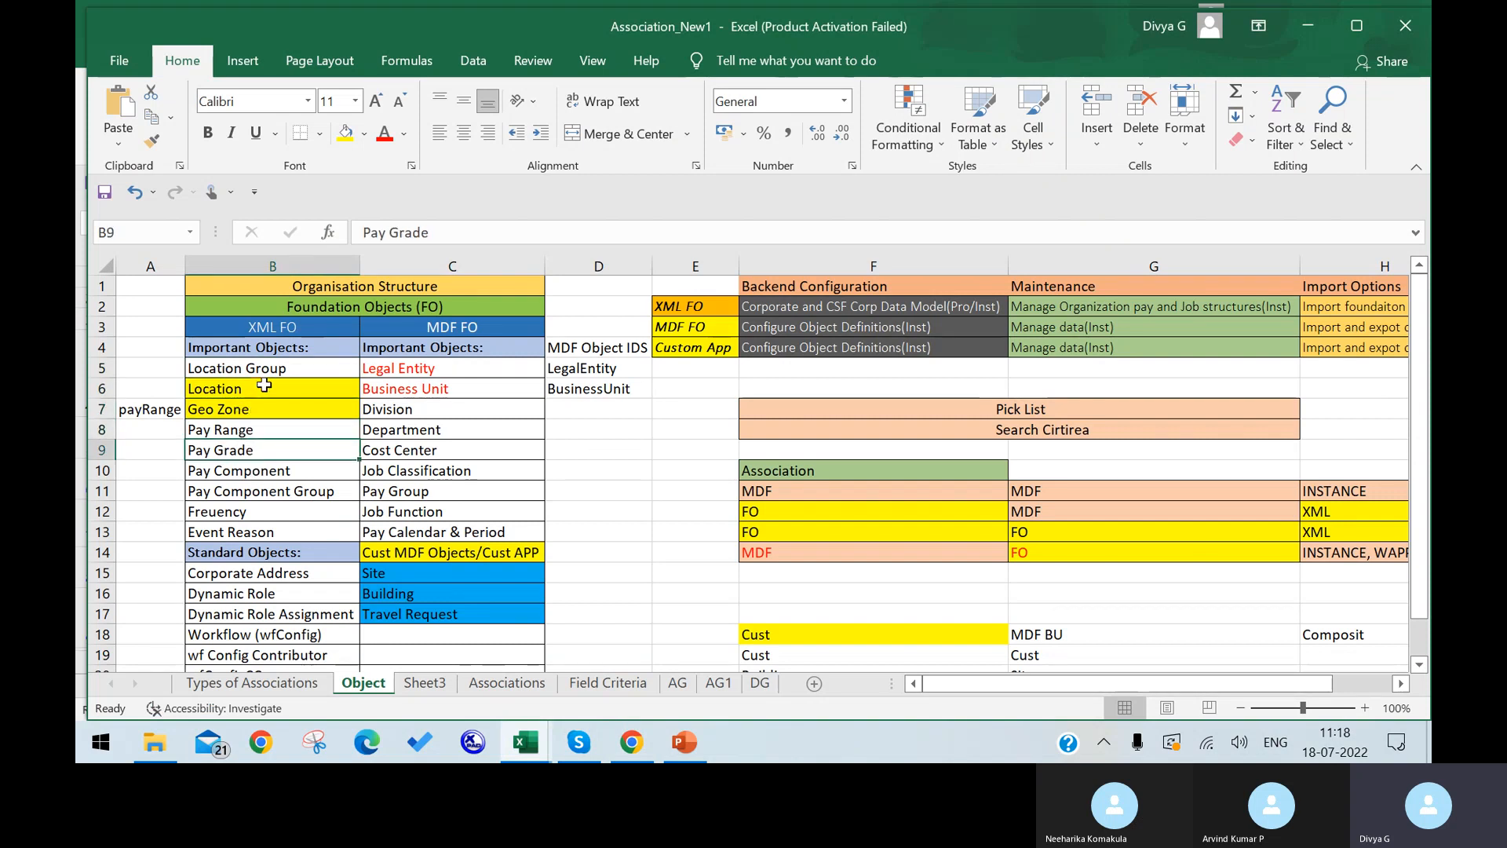
left_click_drag(278, 368, 295, 626)
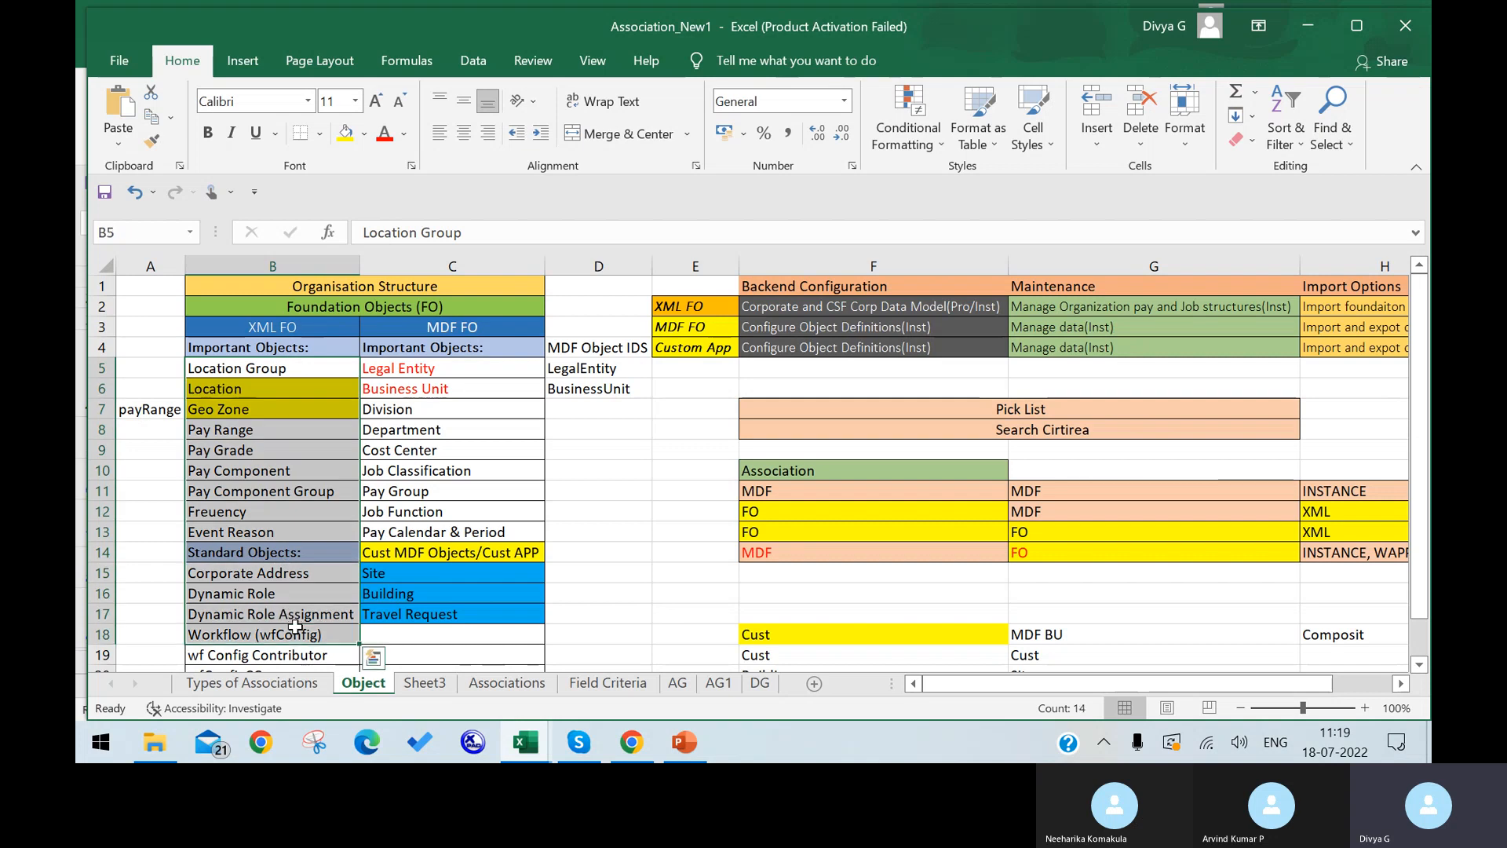
Highlight the XML FO and MDF FO columns on the Object sheet to compare the two object types.
left_click(291, 252)
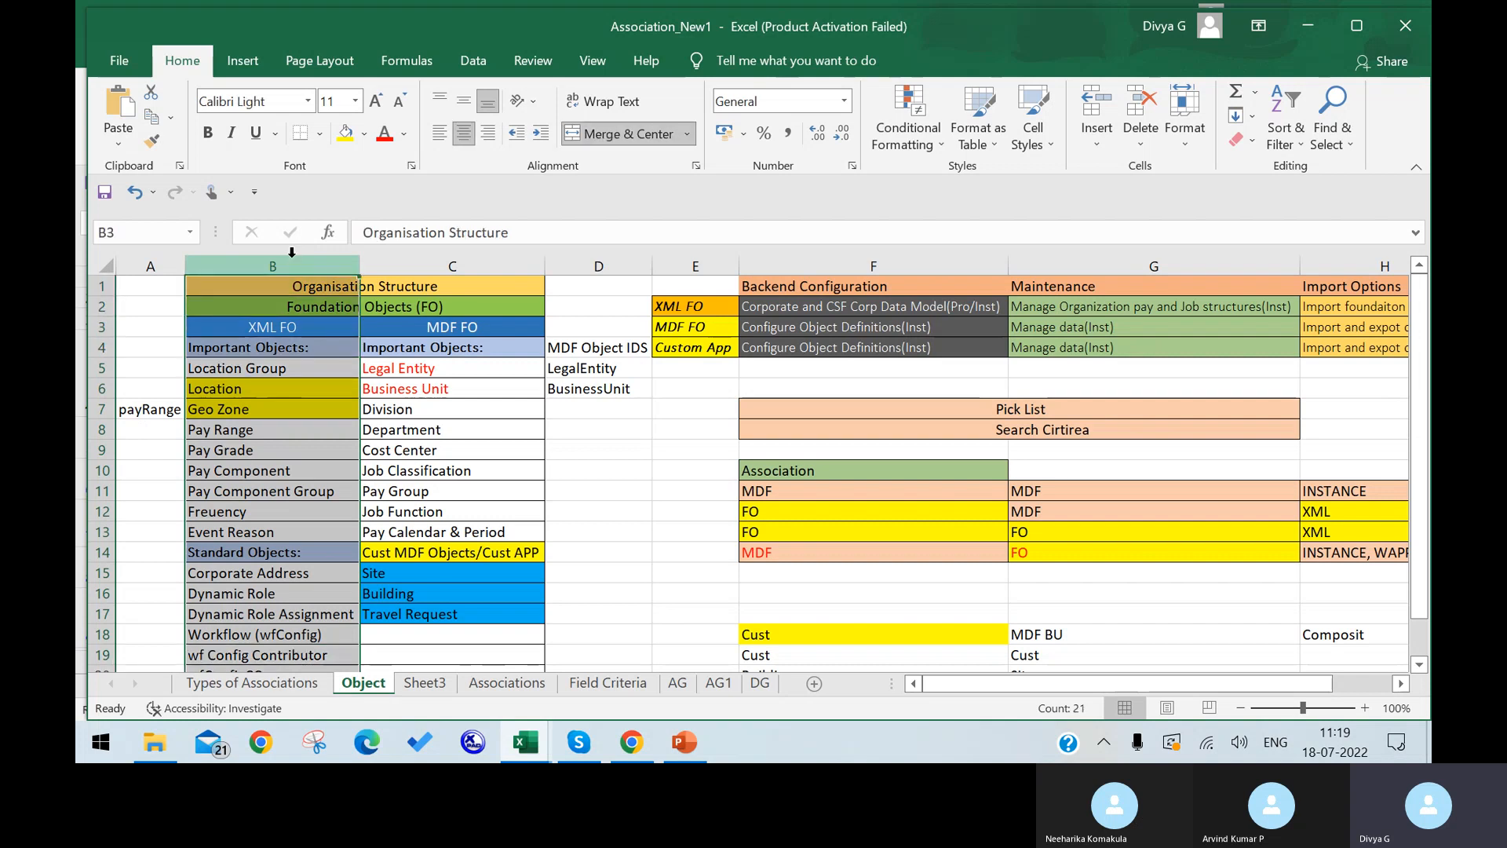
left_click_drag(291, 252, 470, 256)
left_click(470, 257)
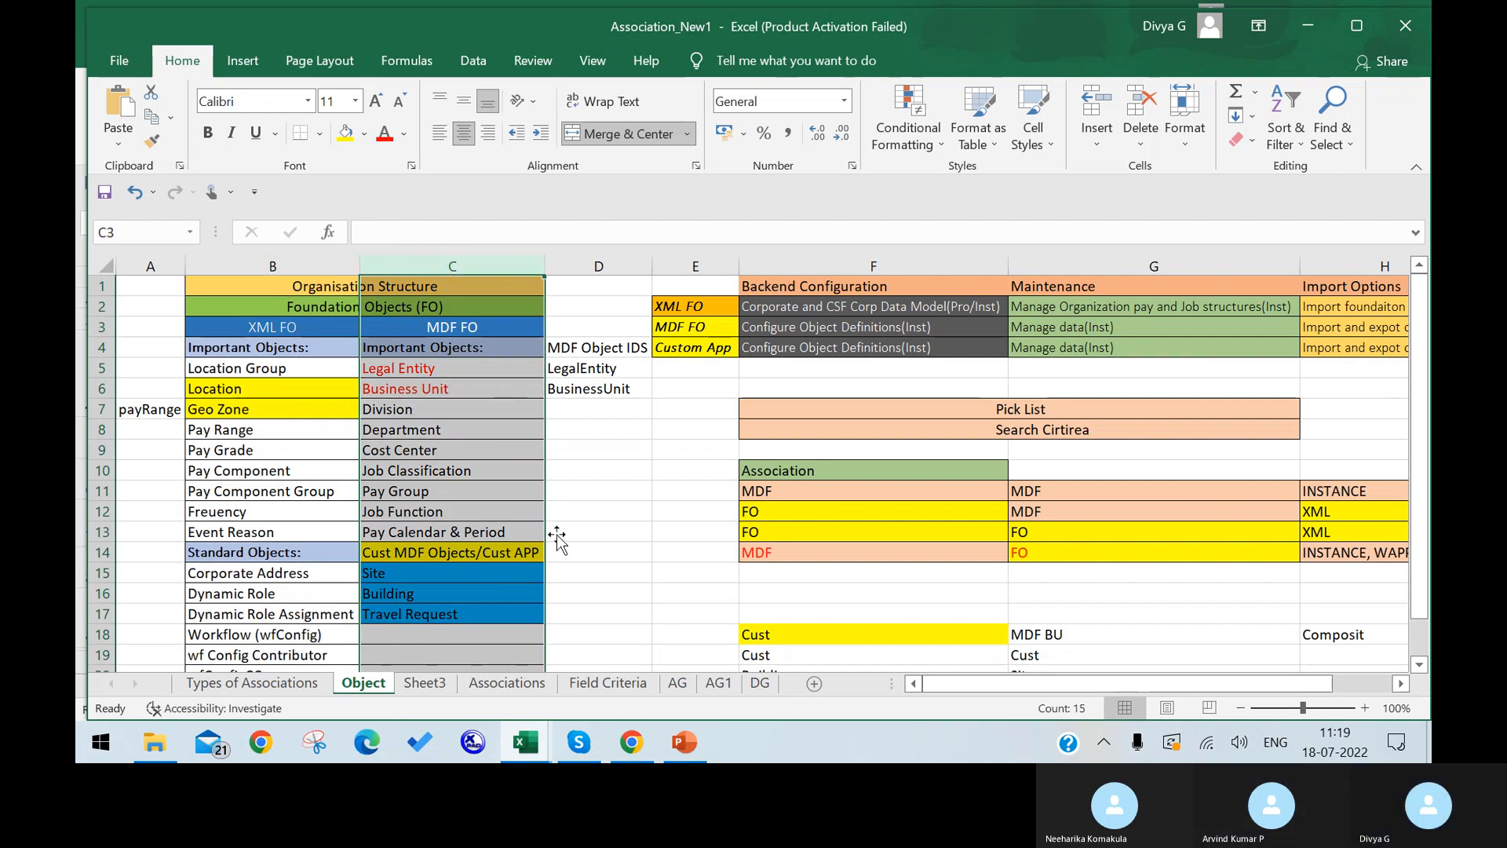
Switch to Chrome and export the corporate data model as an XML file.
left_click(632, 742)
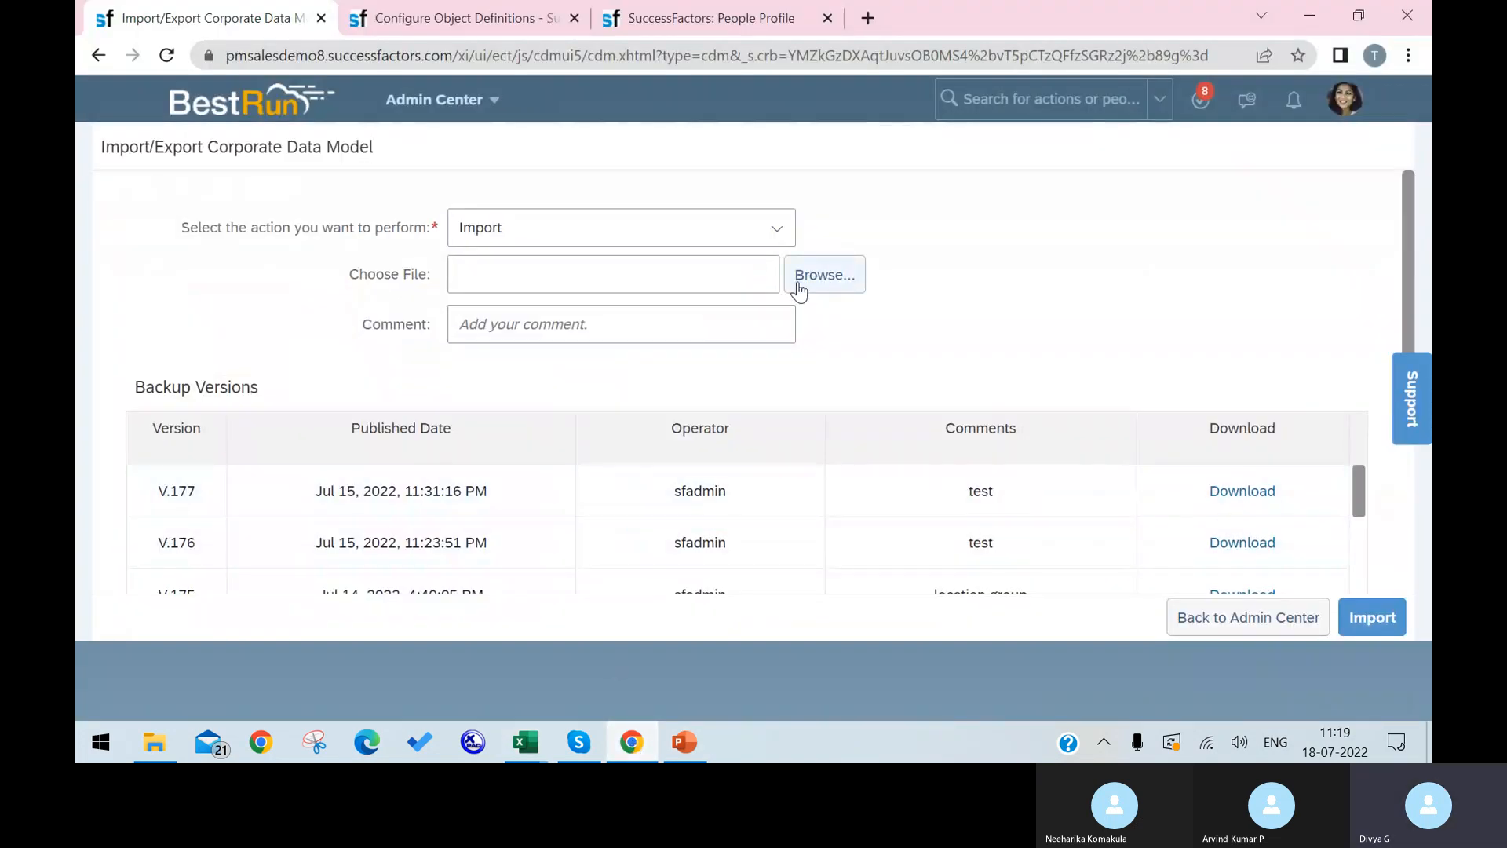
left_click(777, 228)
left_click(737, 308)
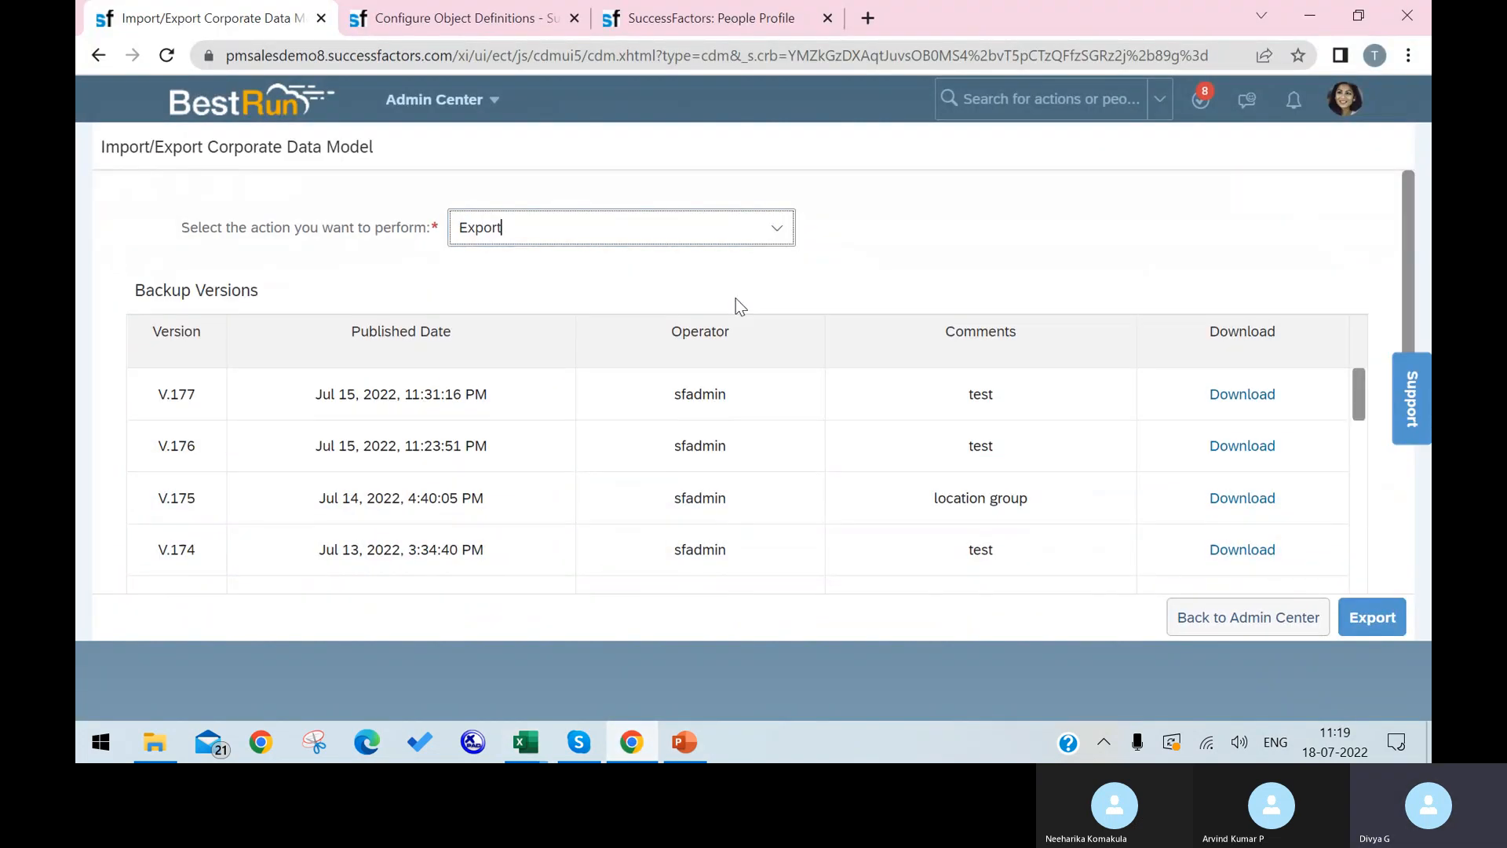
left_click(1370, 617)
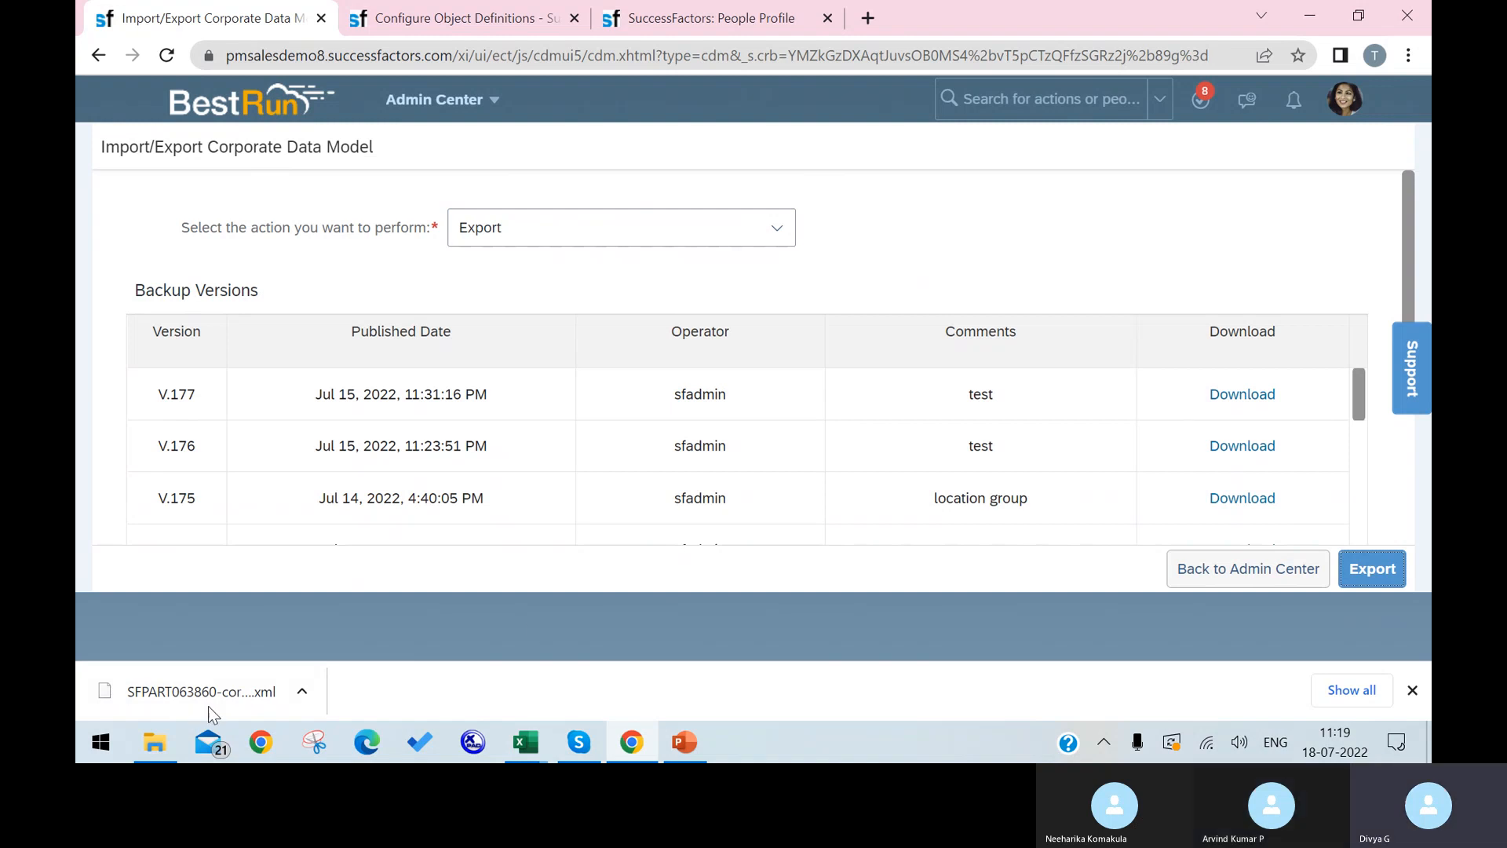
Switch to File Explorer and open today's exported corporate-datamodel (13) XML file from the Downloads folder.
left_click(166, 742)
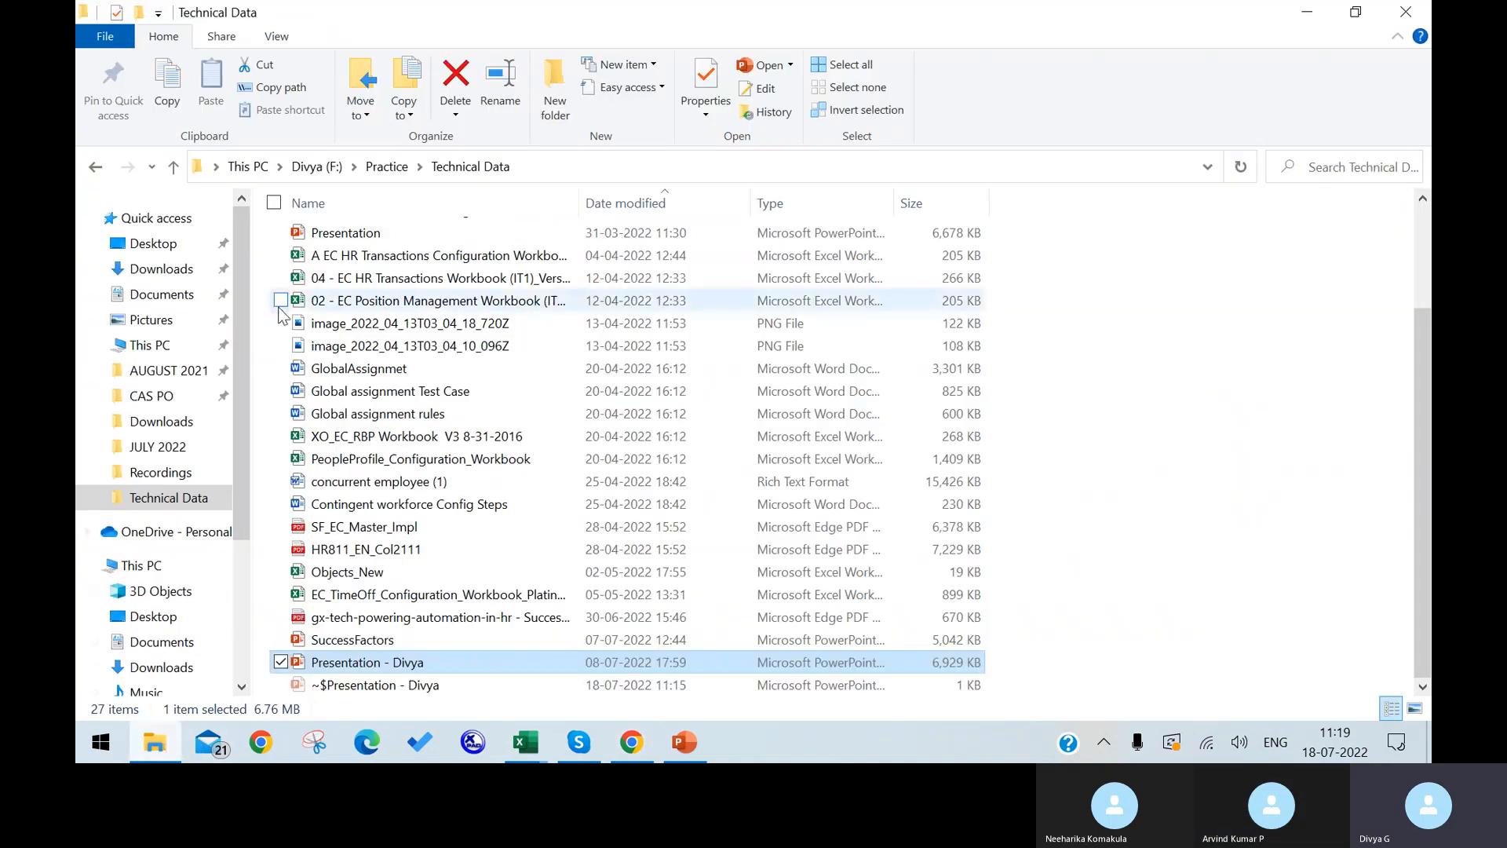
left_click(163, 271)
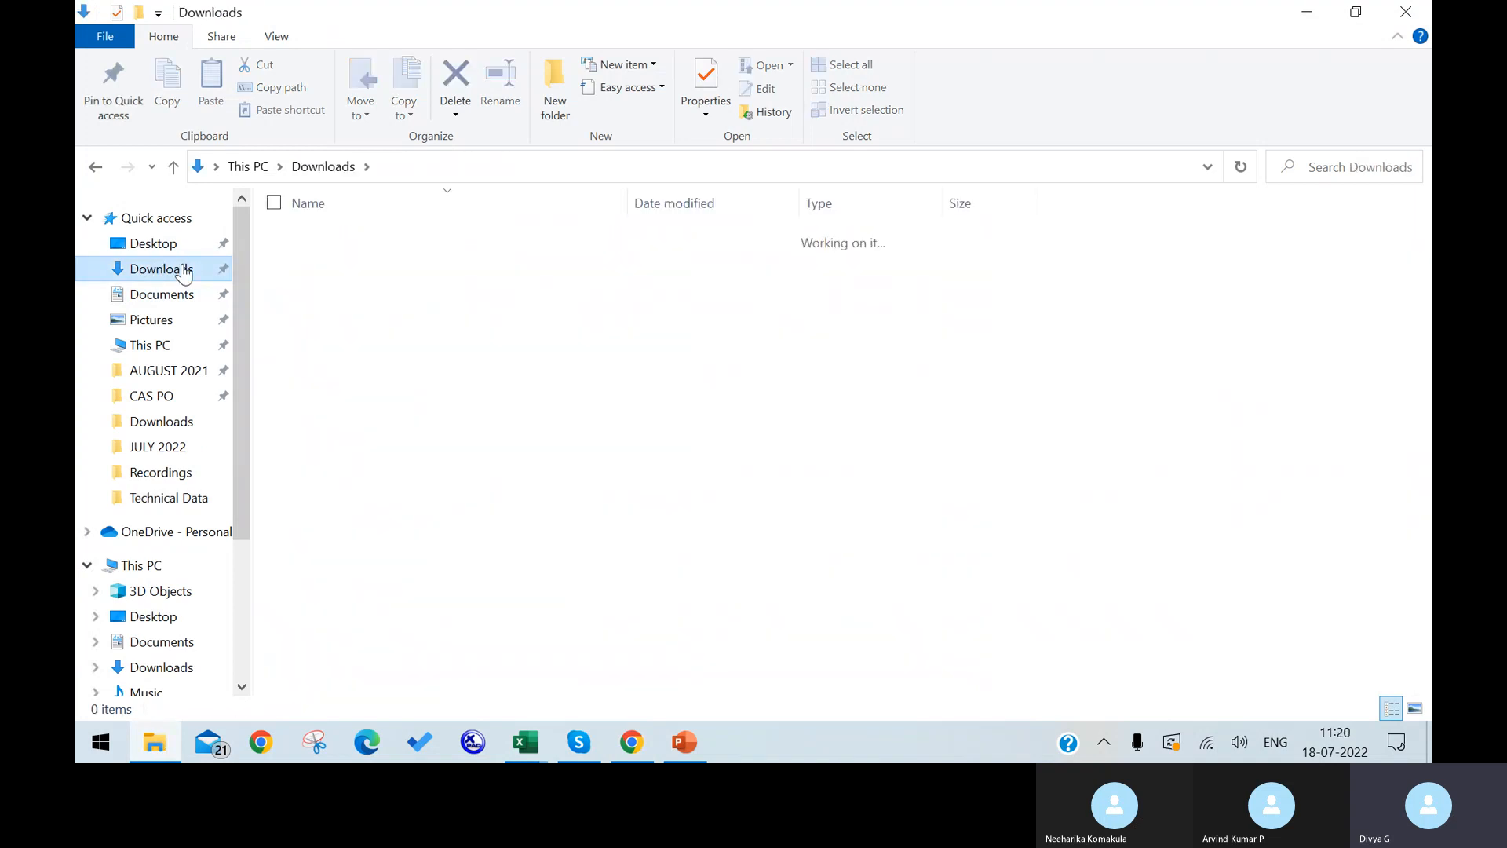
double_click(357, 267)
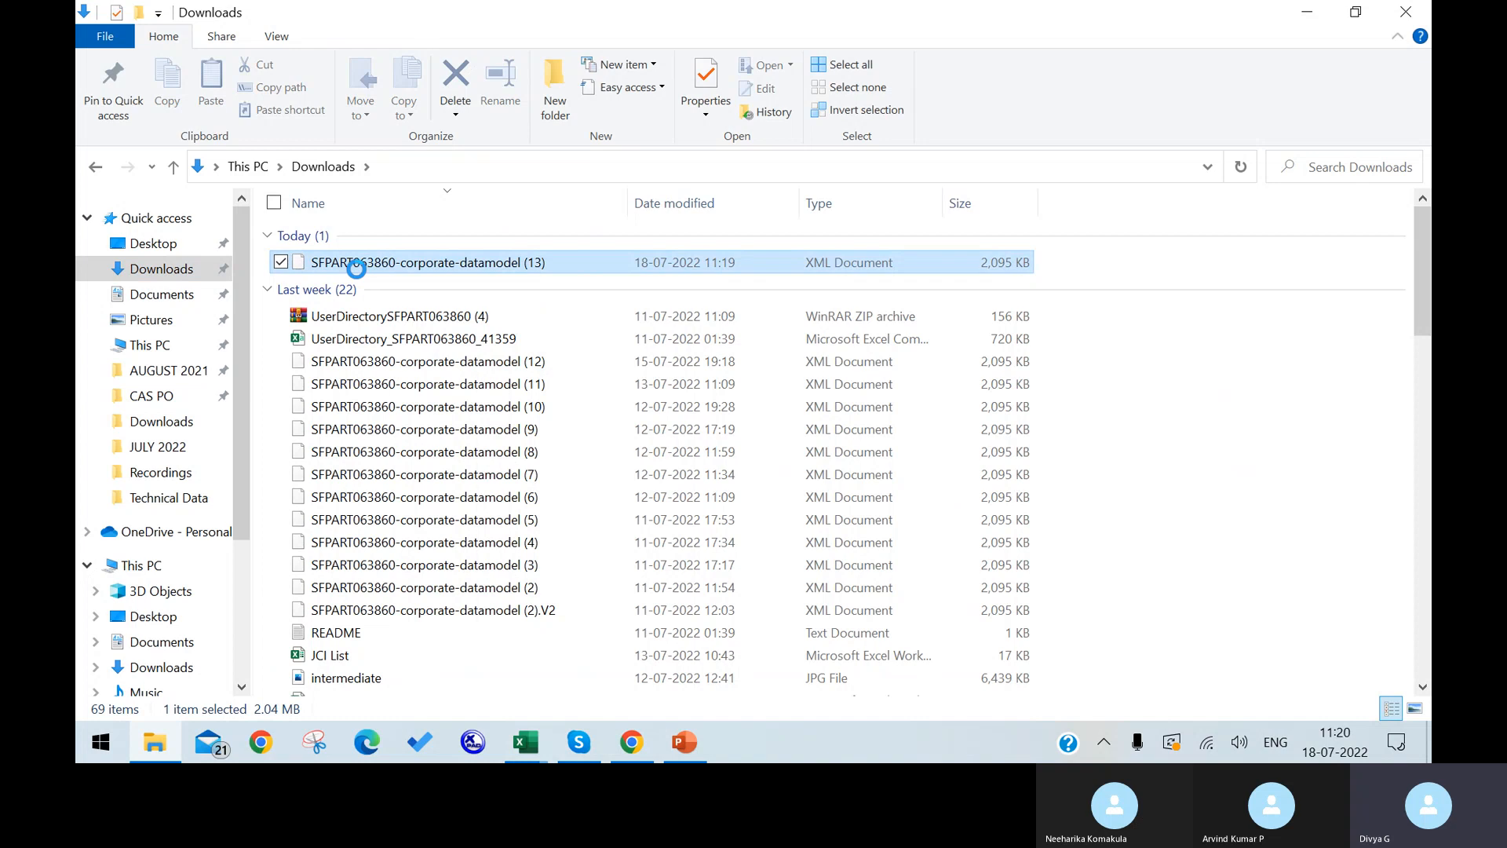
Open the exported corporate-datamodel (13) XML file in XMLPad, cancel the DTD download, and display the hris-elements as a table.
right_click(356, 270)
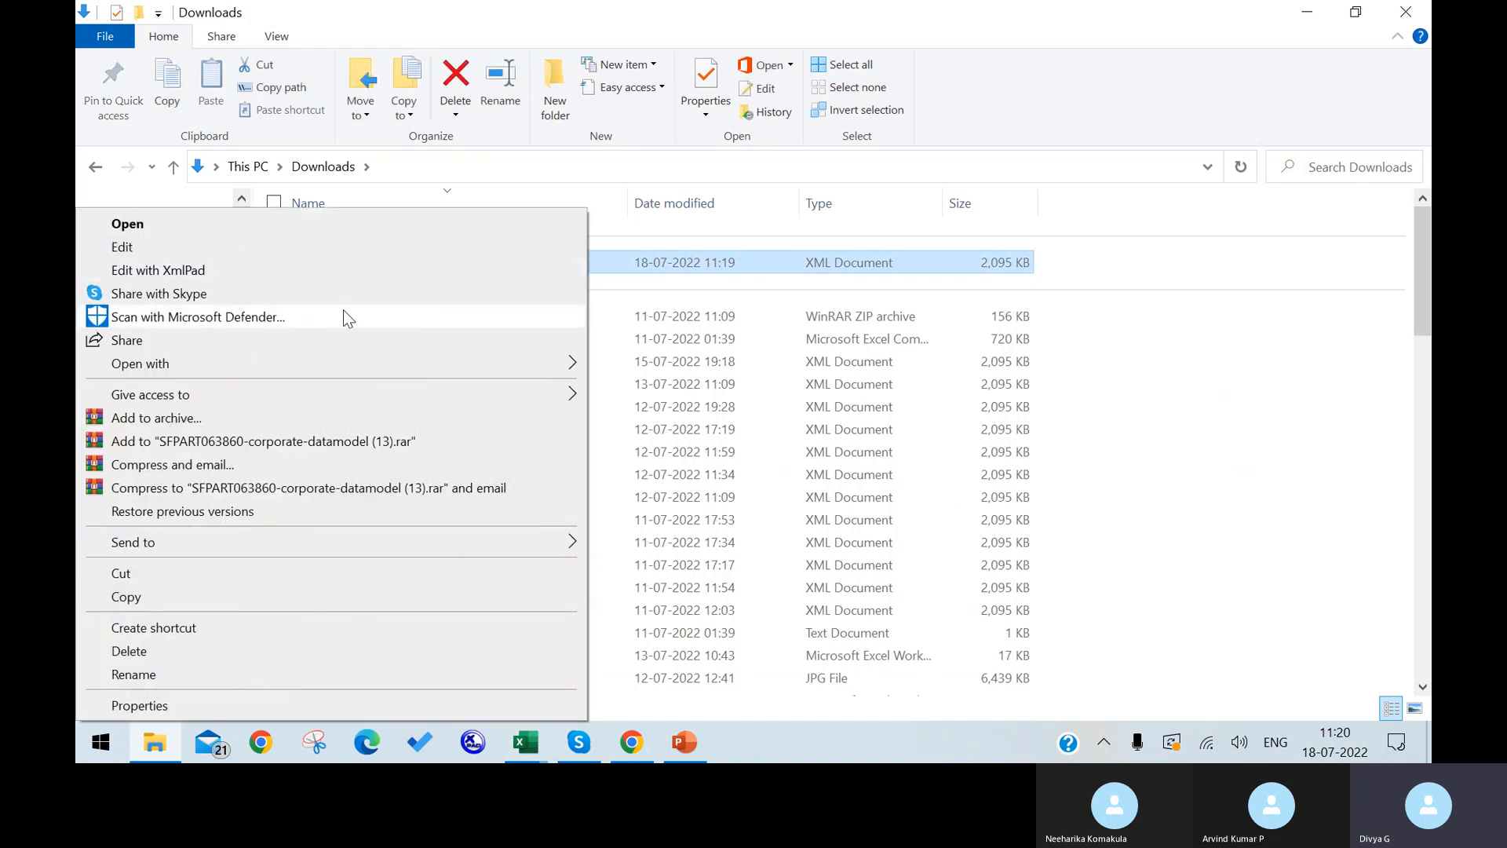
left_click(353, 281)
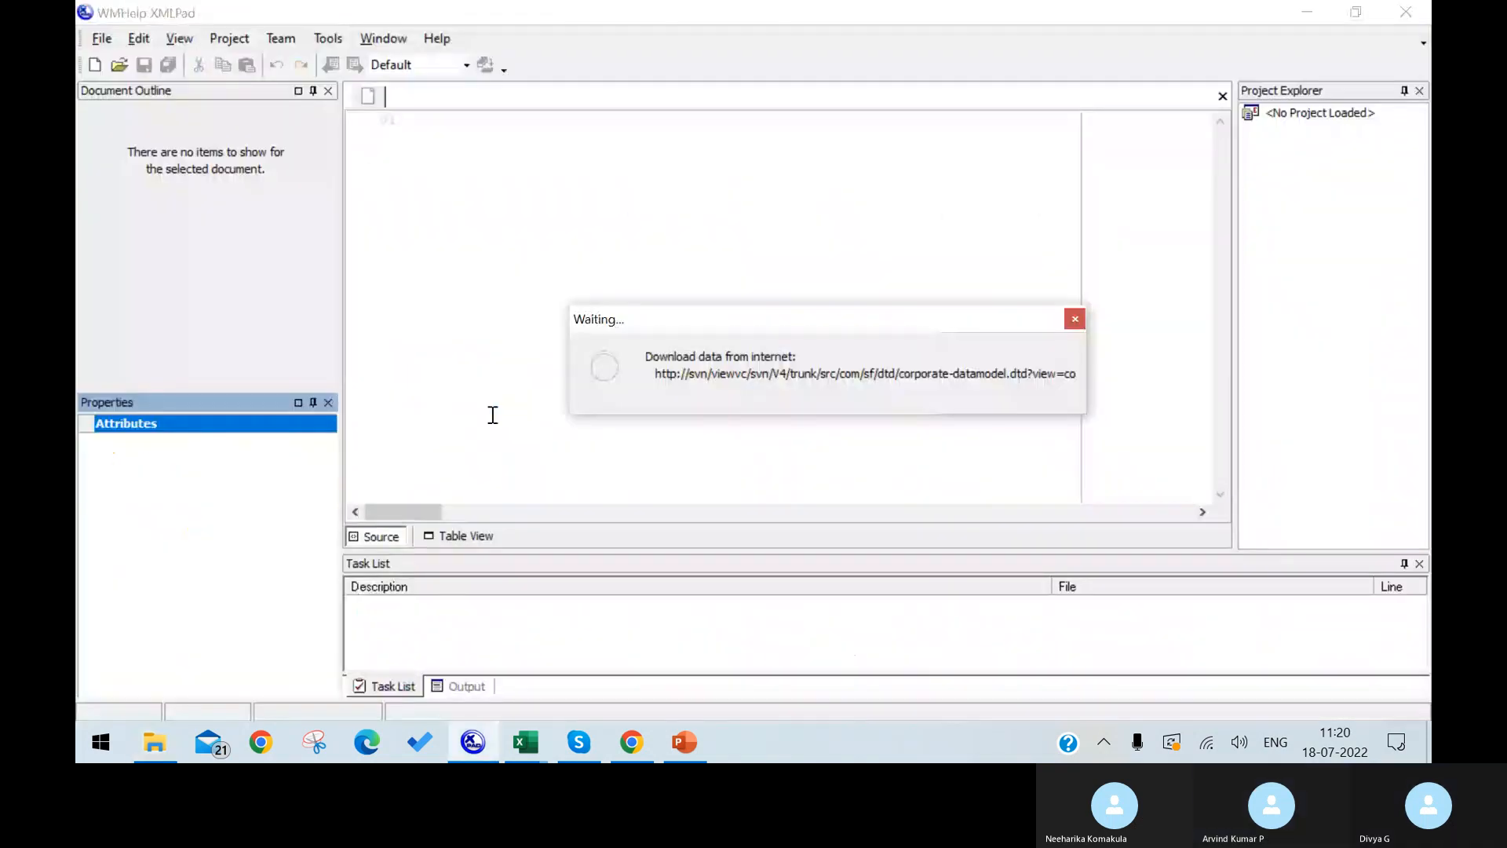
left_click(1074, 319)
left_click(529, 537)
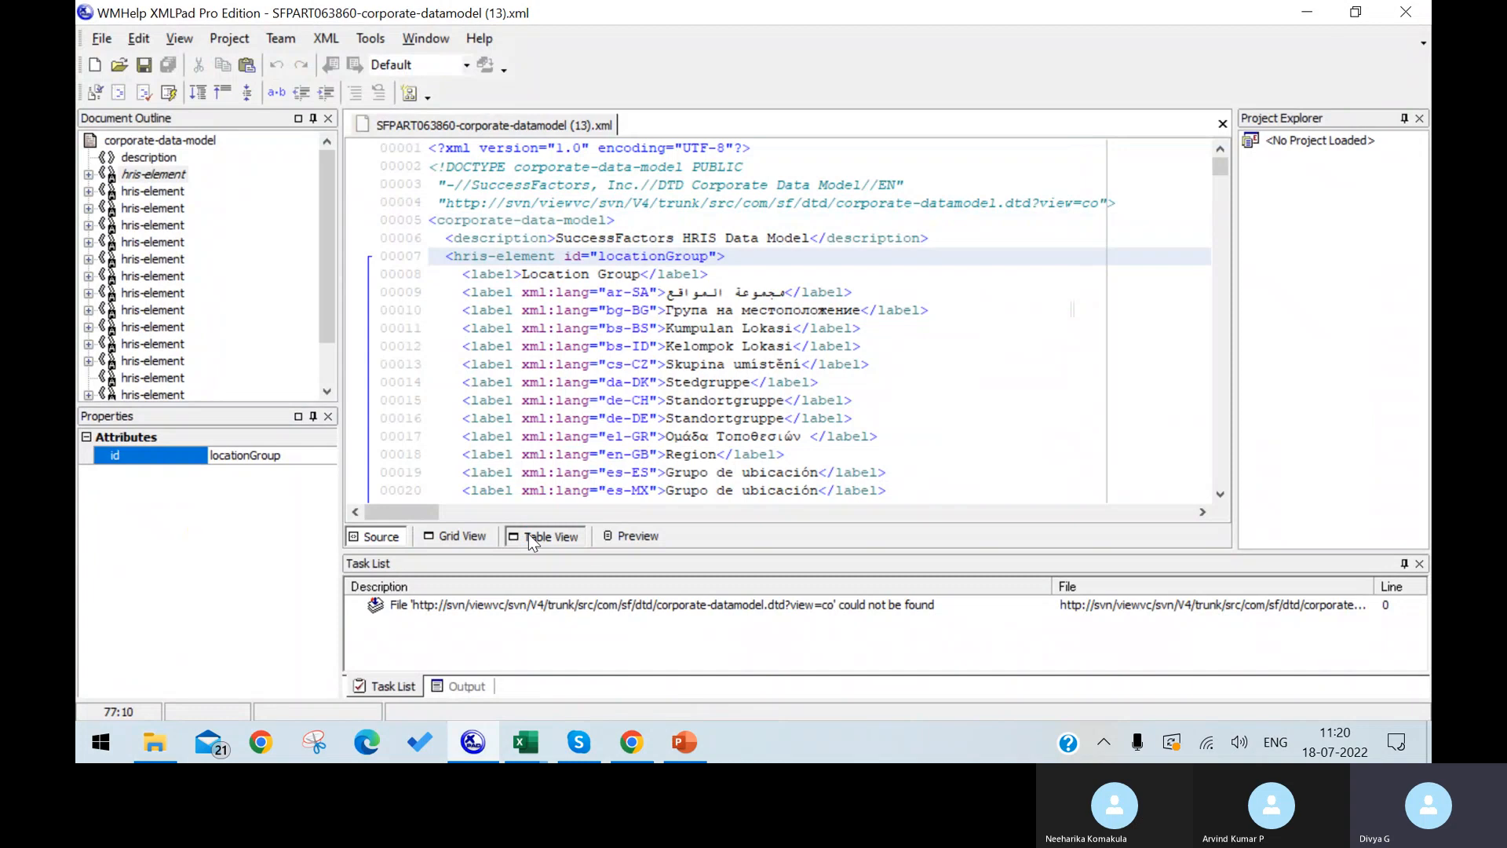
left_click(531, 536)
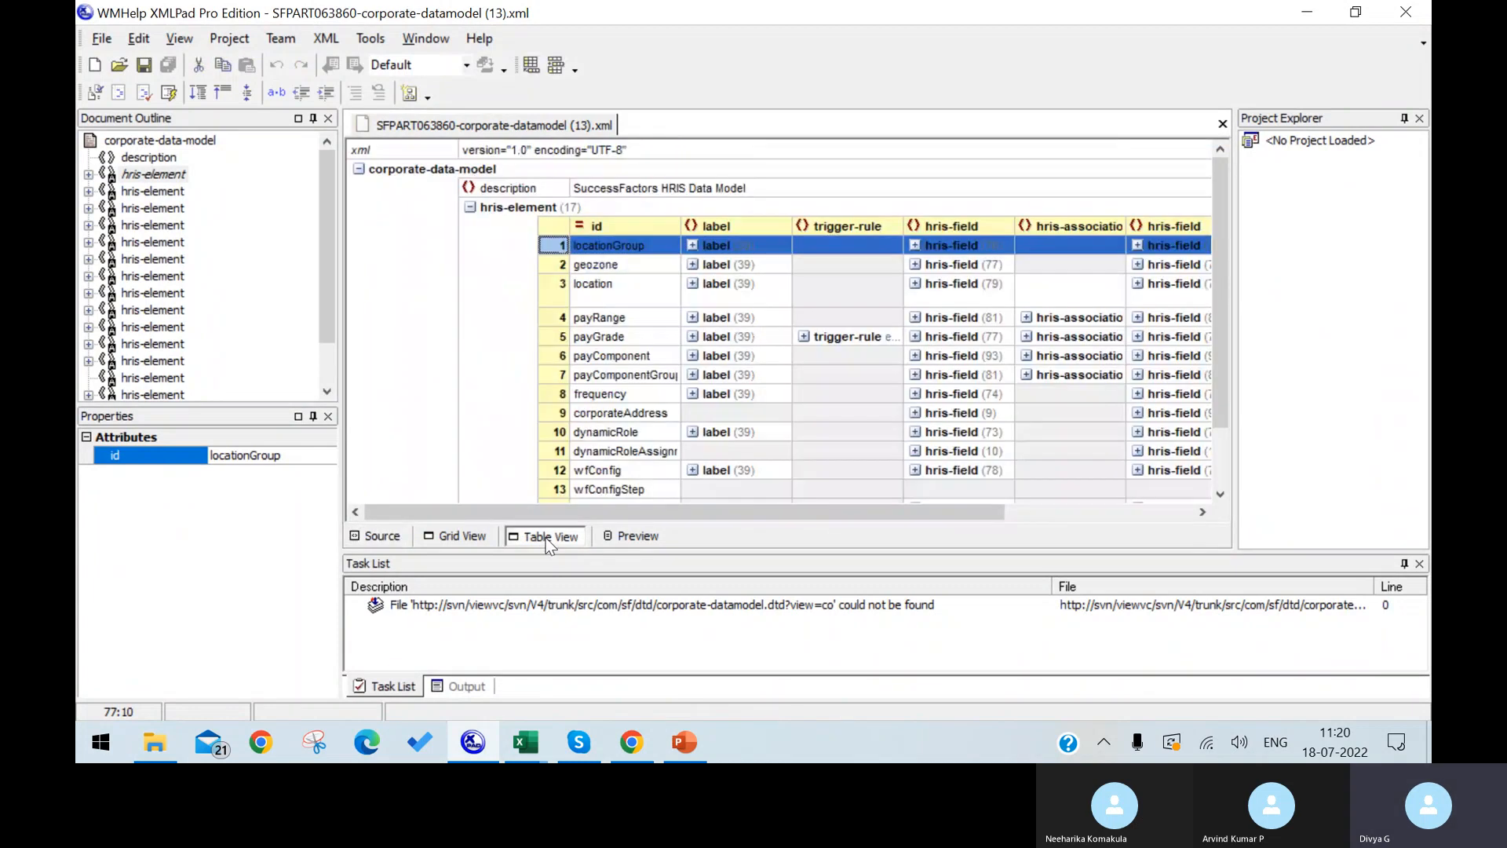
left_click_drag(587, 511, 677, 511)
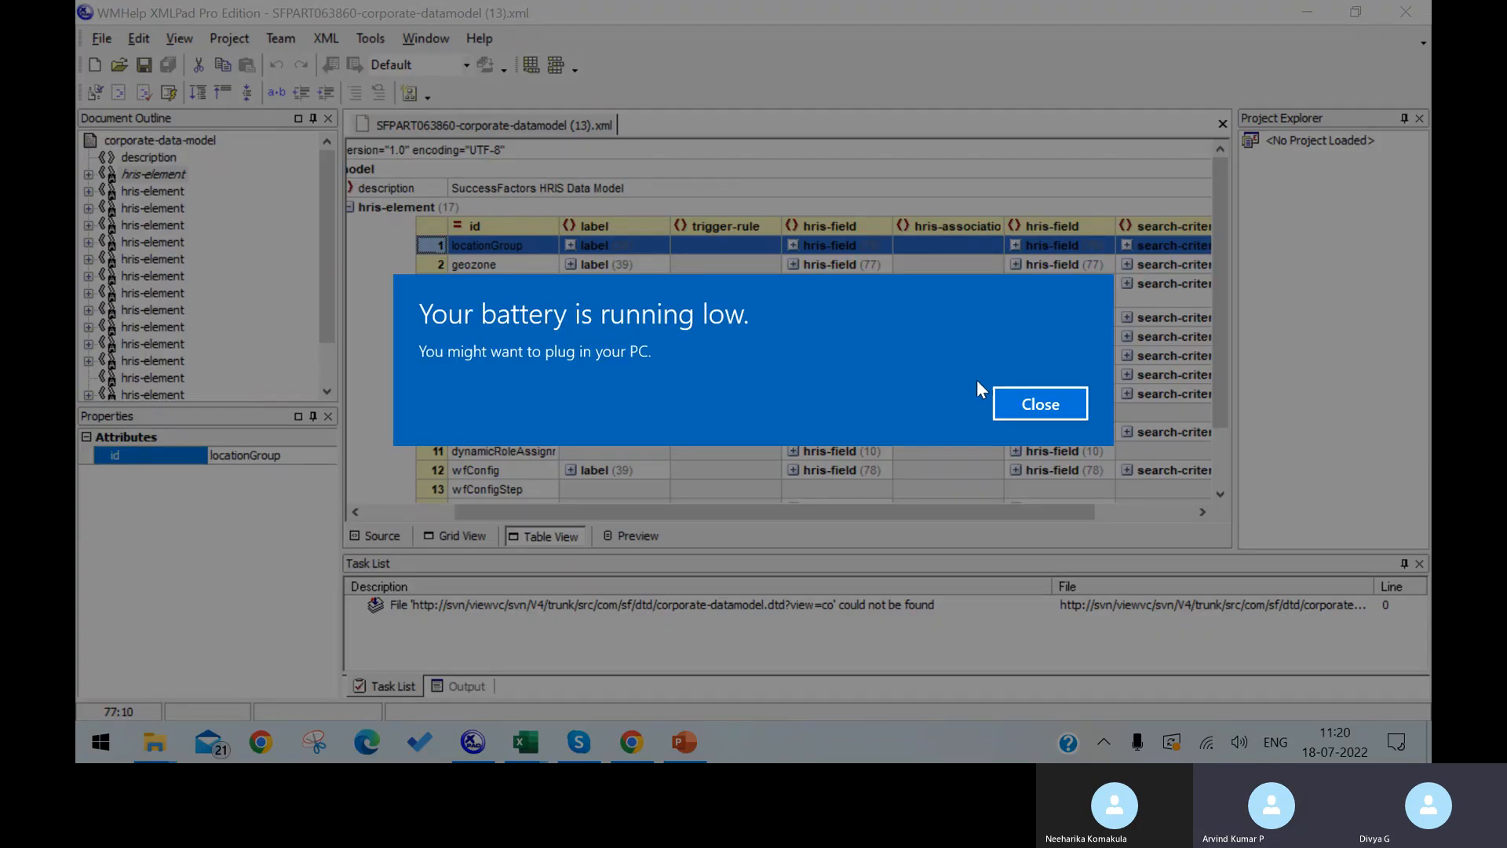
left_click(1029, 410)
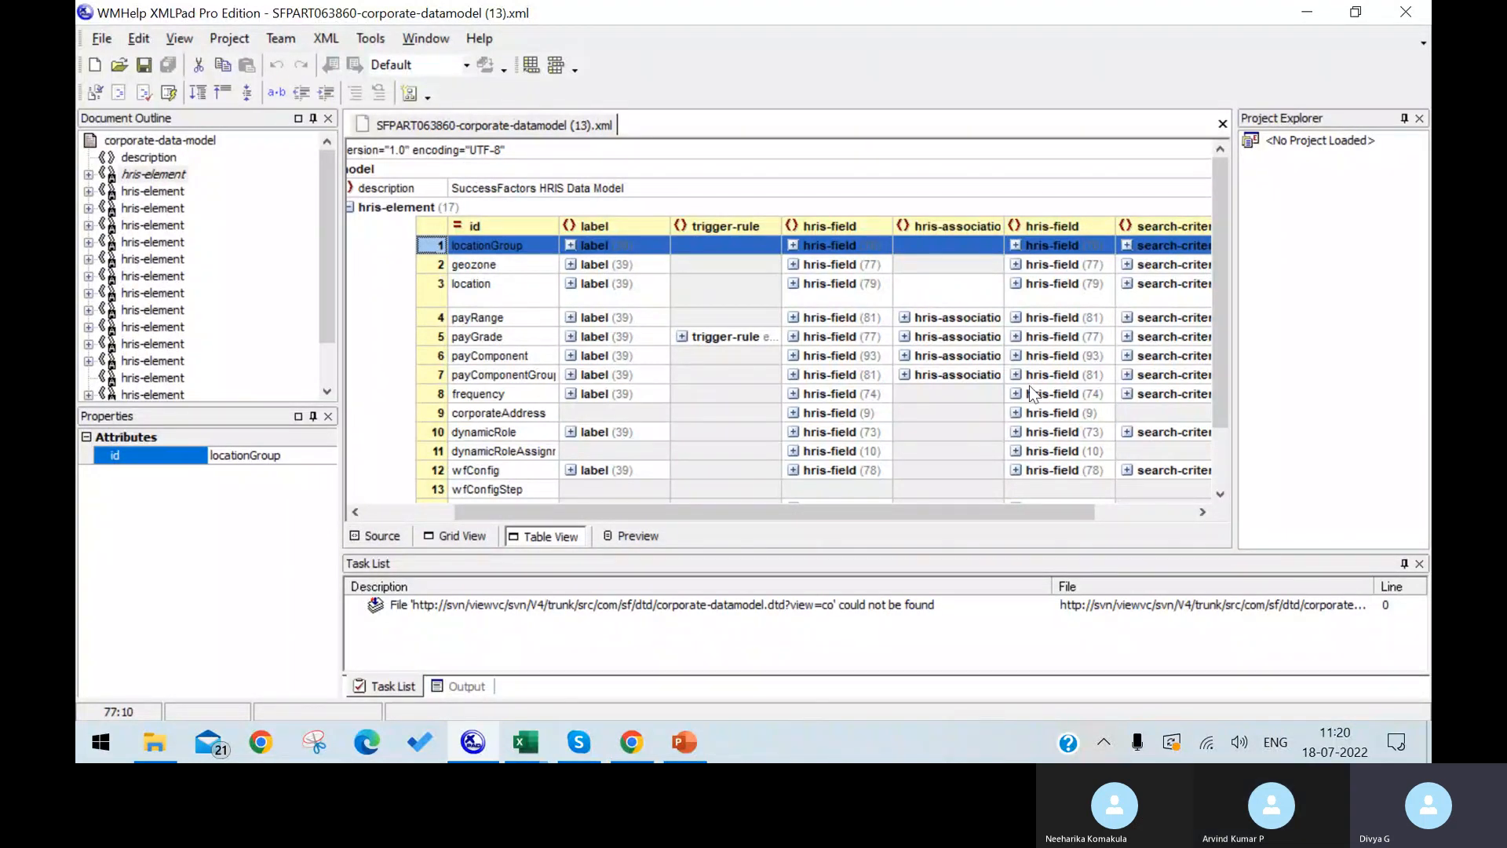
Find the payRange element's hris-associations in the XML source and copy the whole block with its three association lines.
left_click(927, 322)
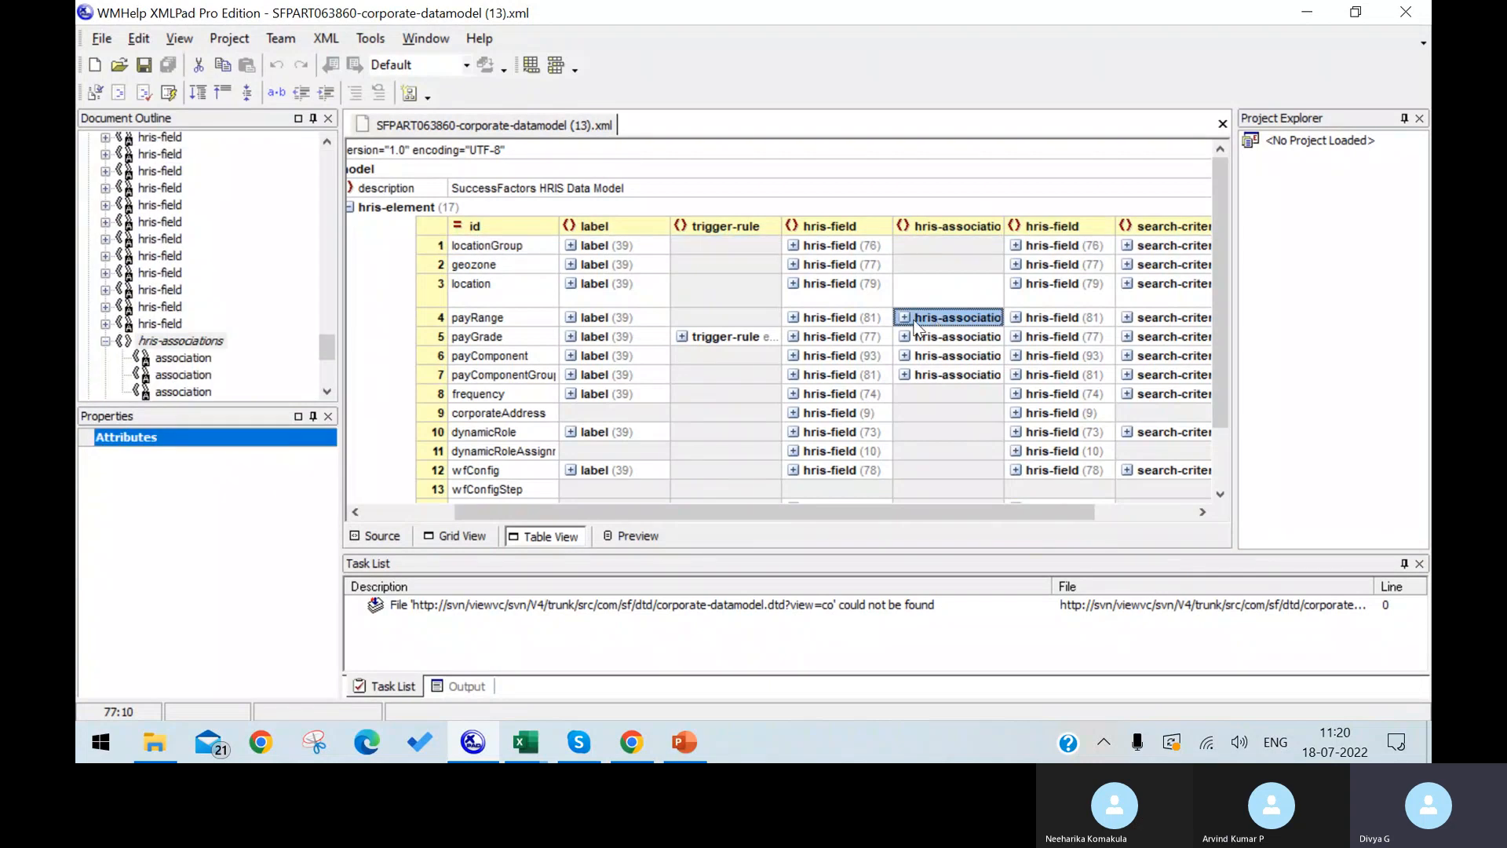
left_click(381, 538)
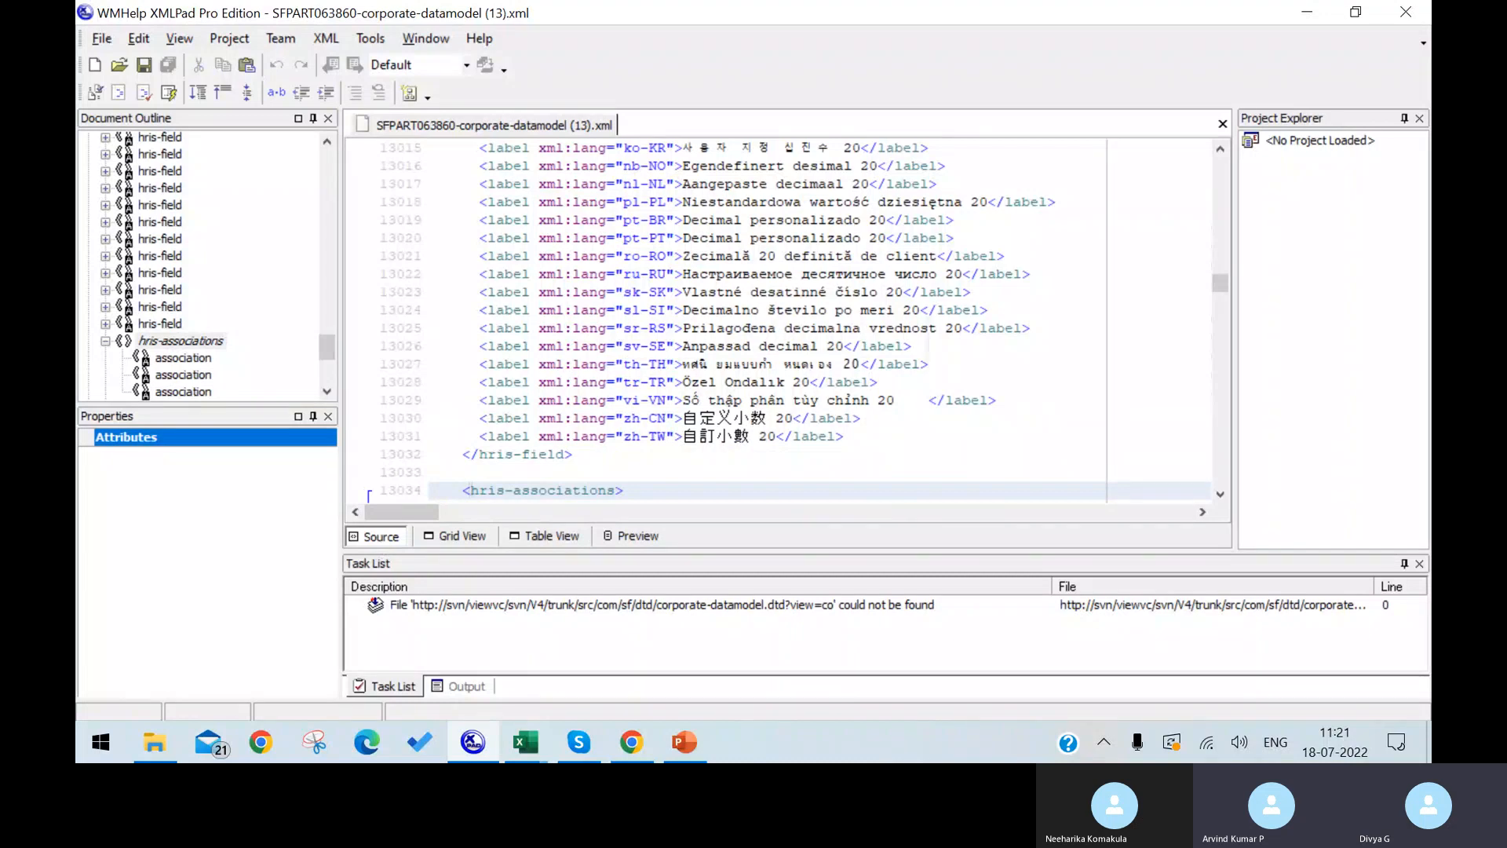
scroll(369, 495, "down", 7)
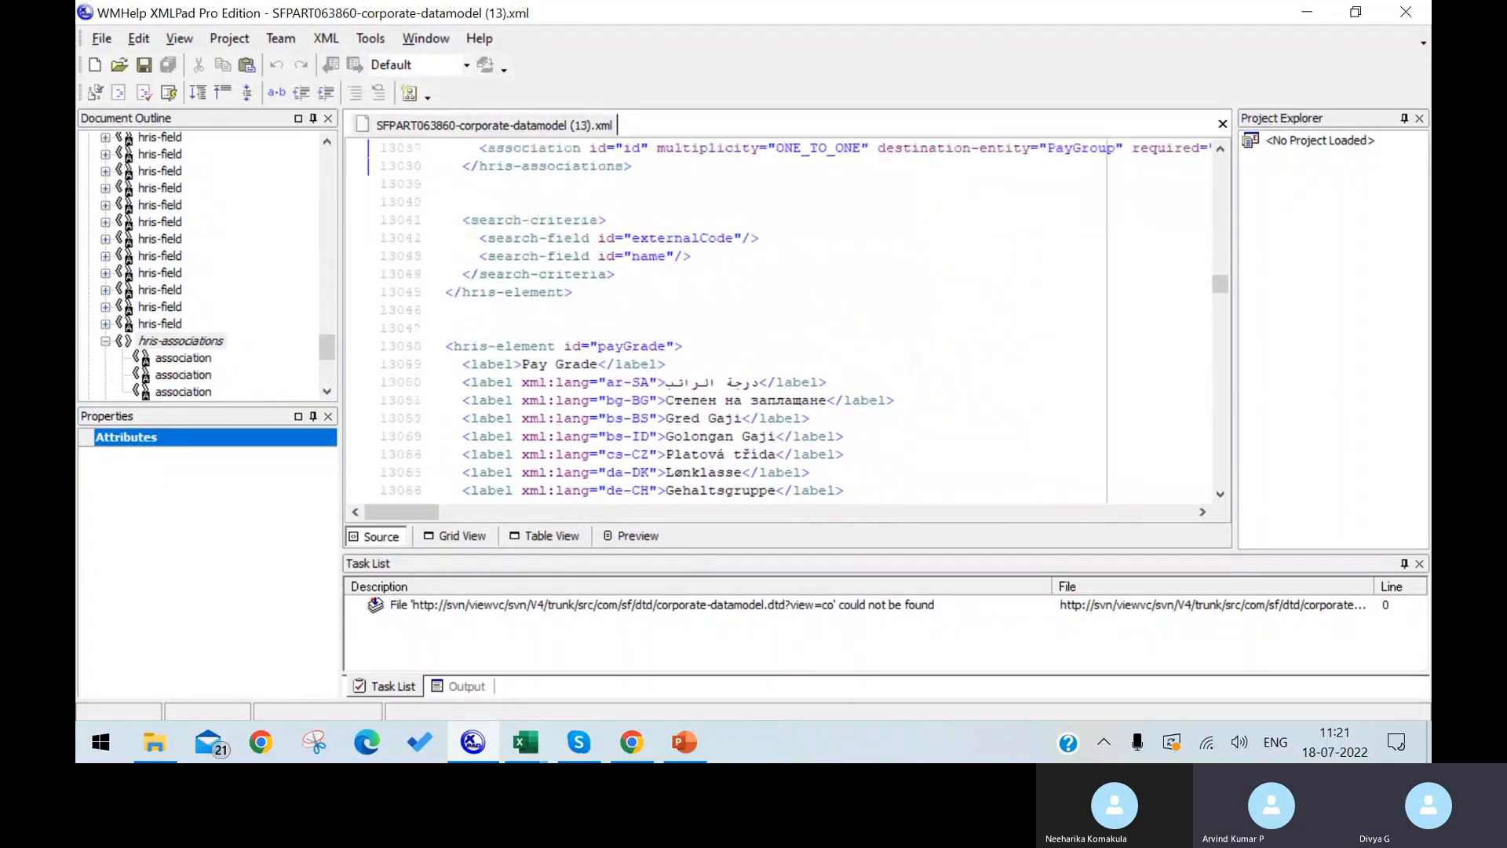
scroll(877, 446, "down", 1)
scroll(877, 446, "up", 2)
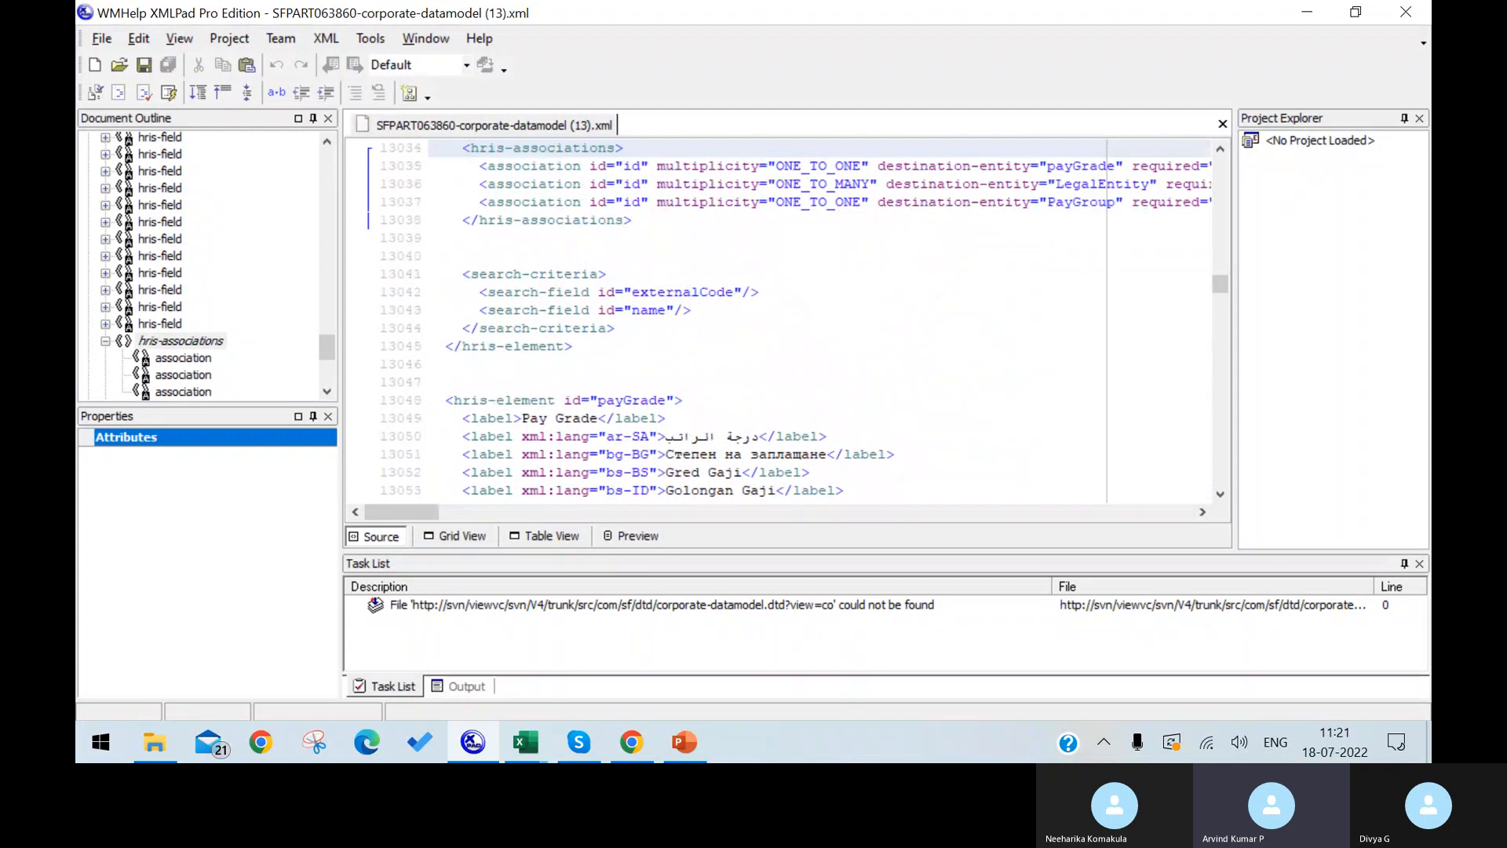
scroll(877, 446, "down", 1)
scroll(877, 444, "up", 3)
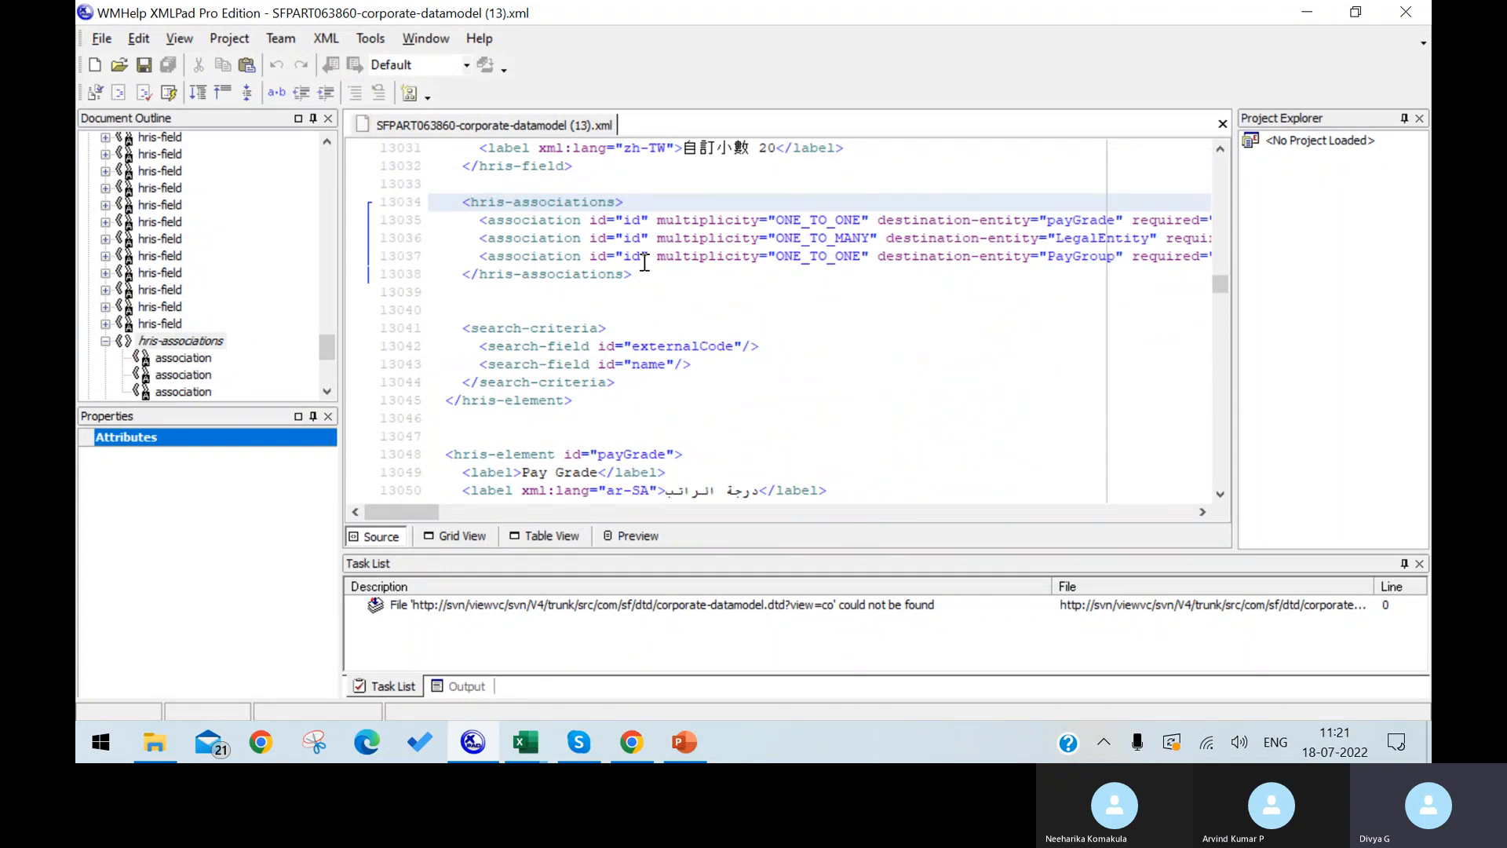
left_click_drag(642, 273, 465, 207)
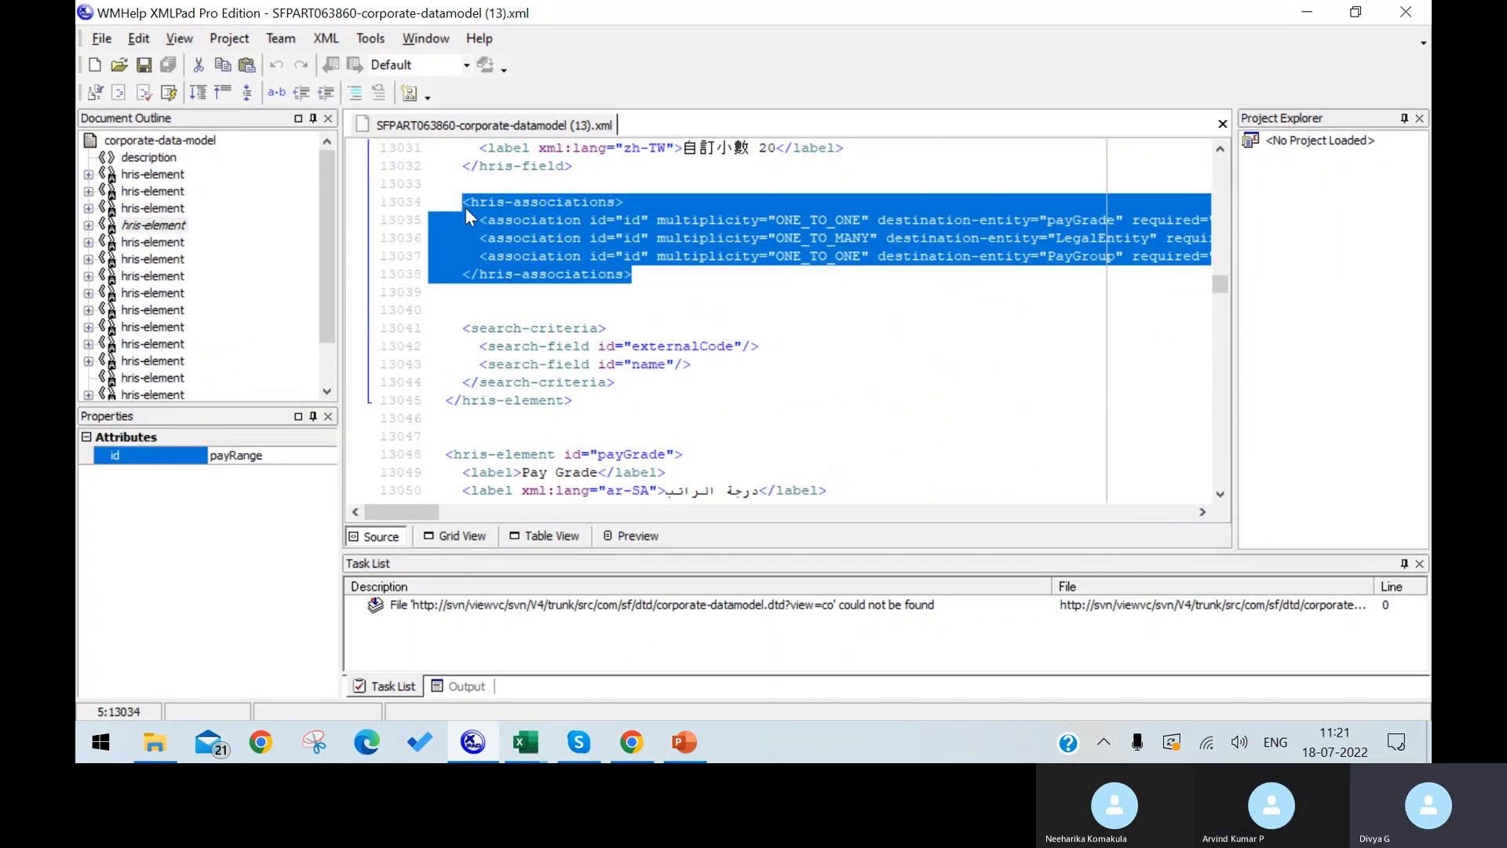
Locate the location element's hris-associations cell in the table and show the matching block in the XML source.
left_click(563, 538)
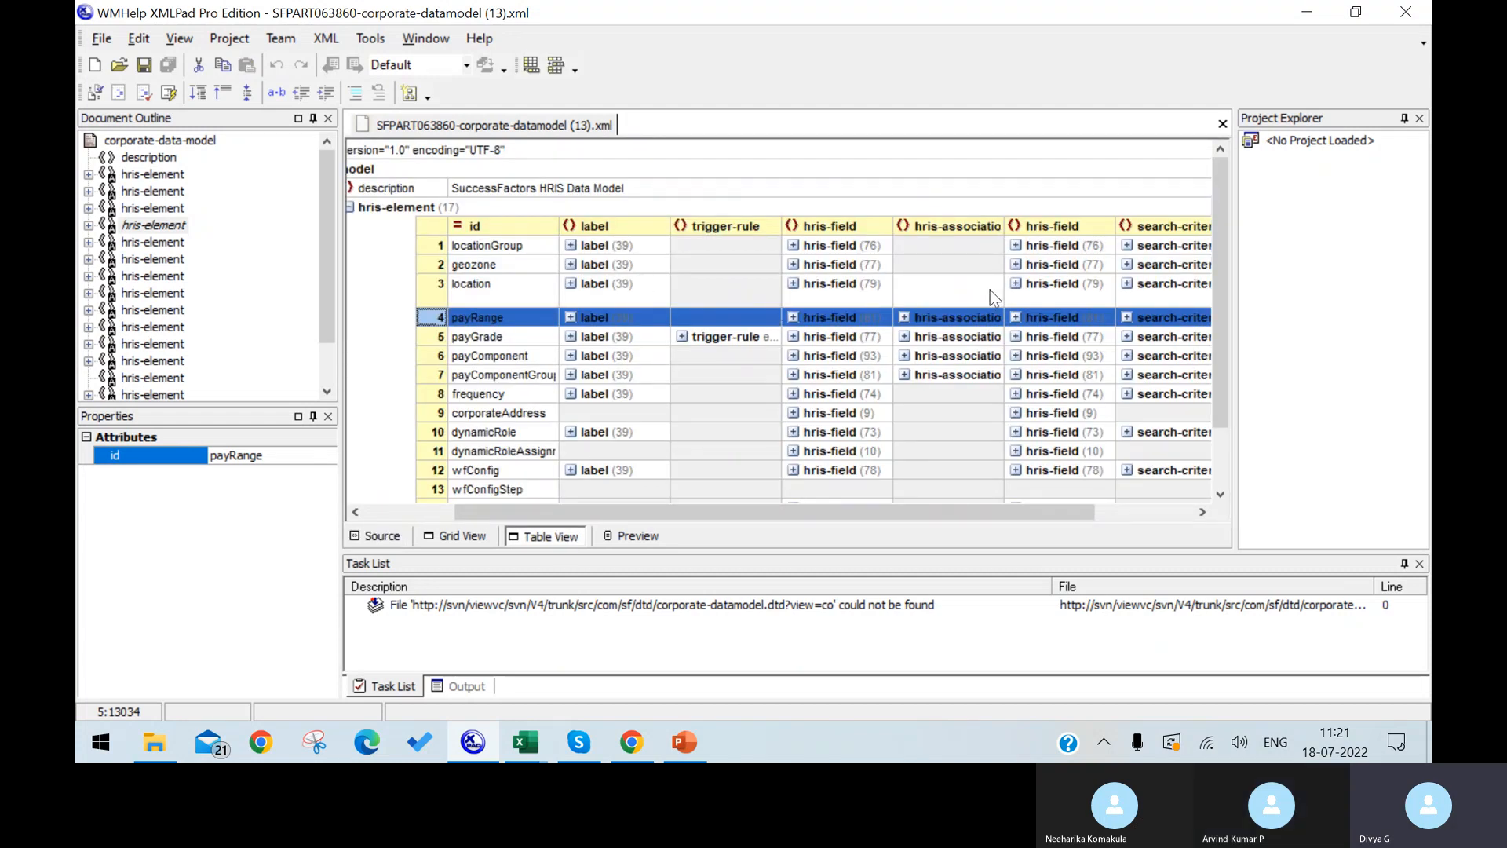
left_click(951, 303)
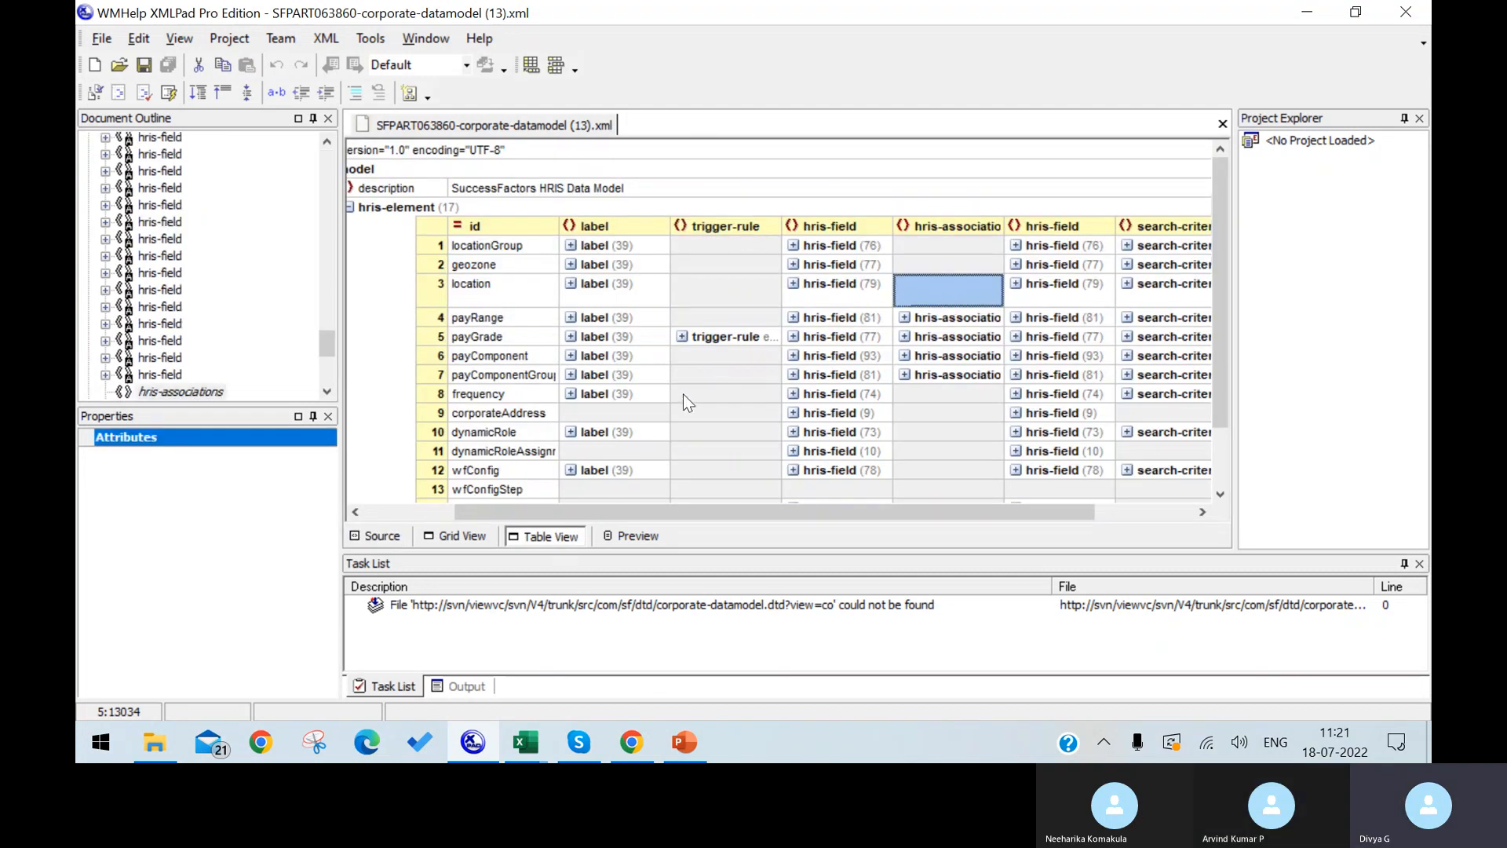
left_click(364, 542)
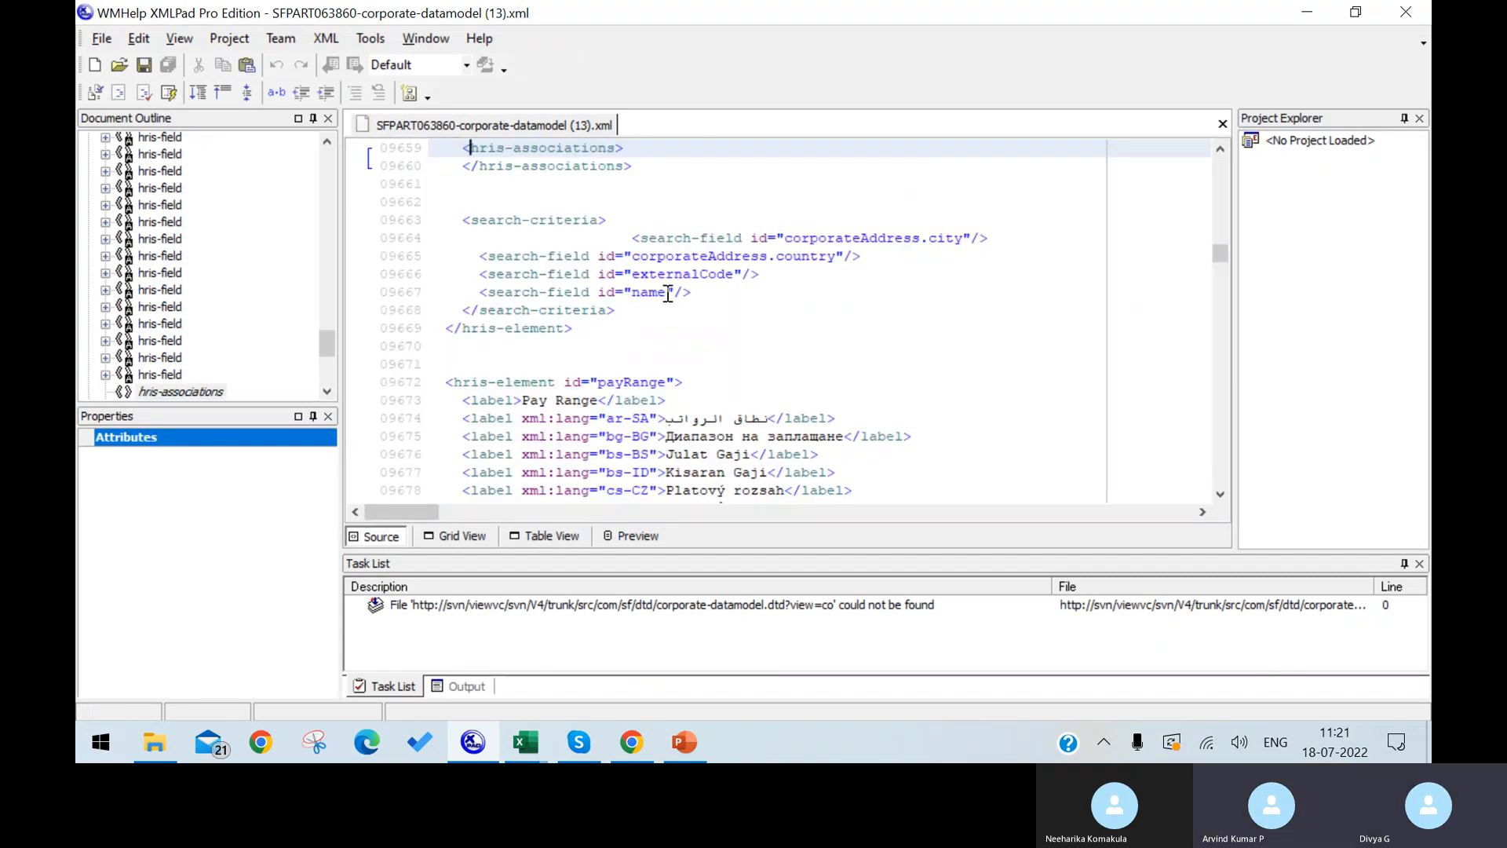
scroll(667, 293, "up", 2)
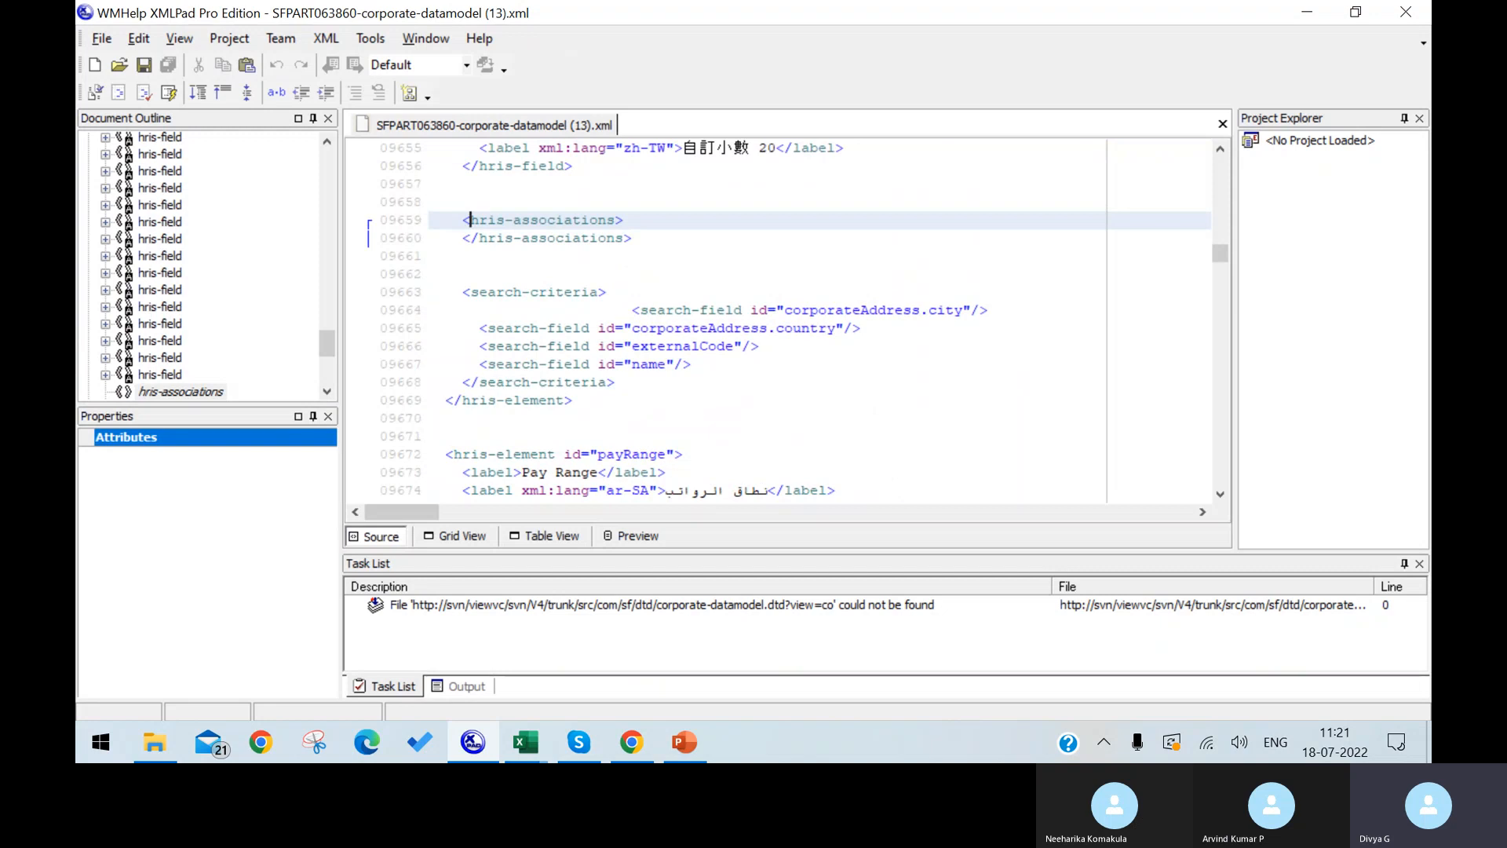
scroll(785, 314, "down", 1)
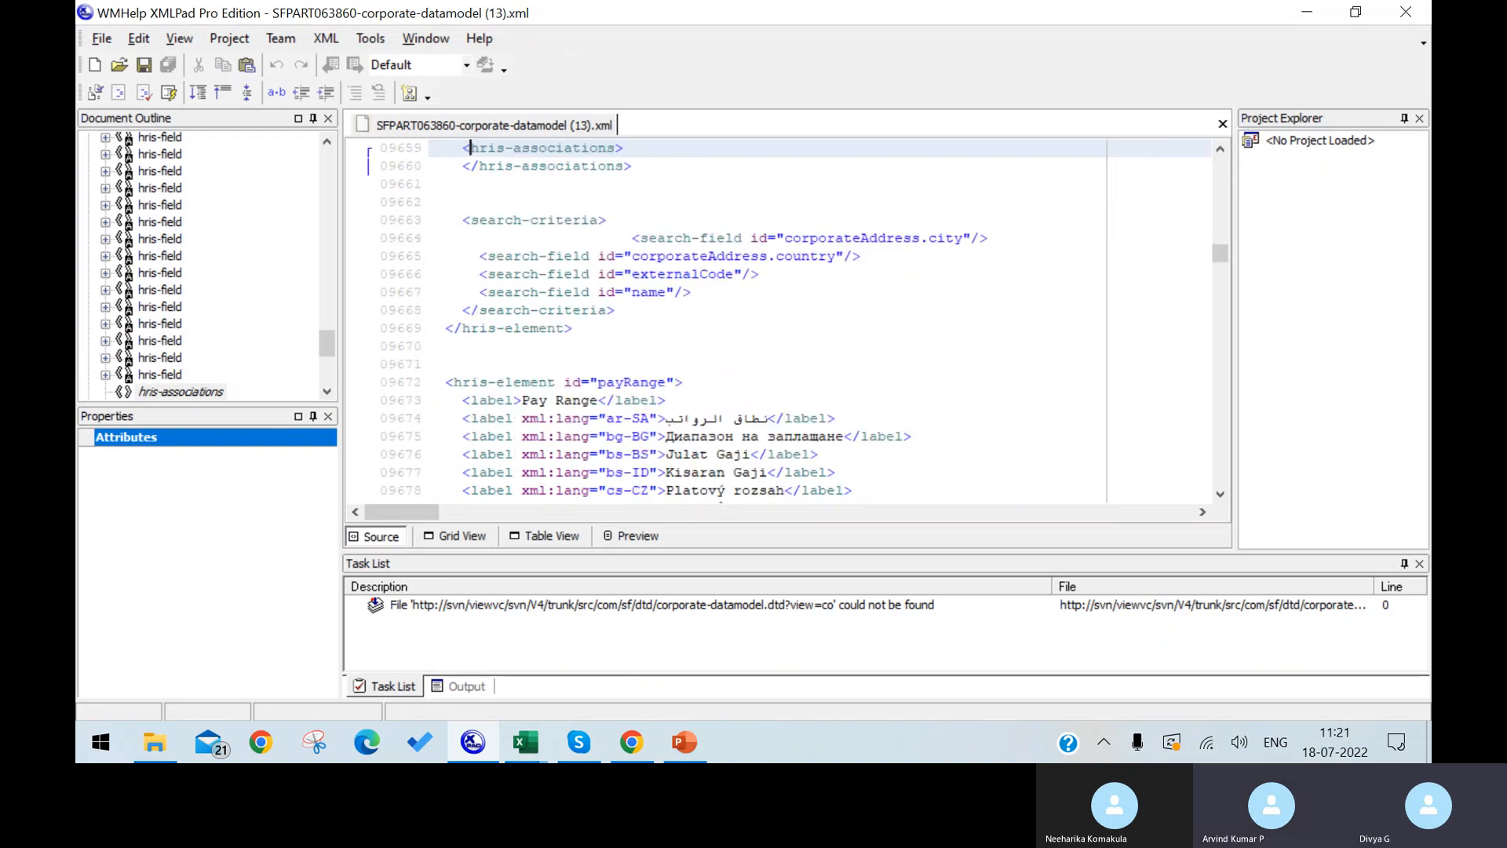
Examine the location element's custom decimal fields above its hris-associations block and the search criteria below it.
scroll(785, 314, "up", 4)
scroll(785, 314, "up", 10)
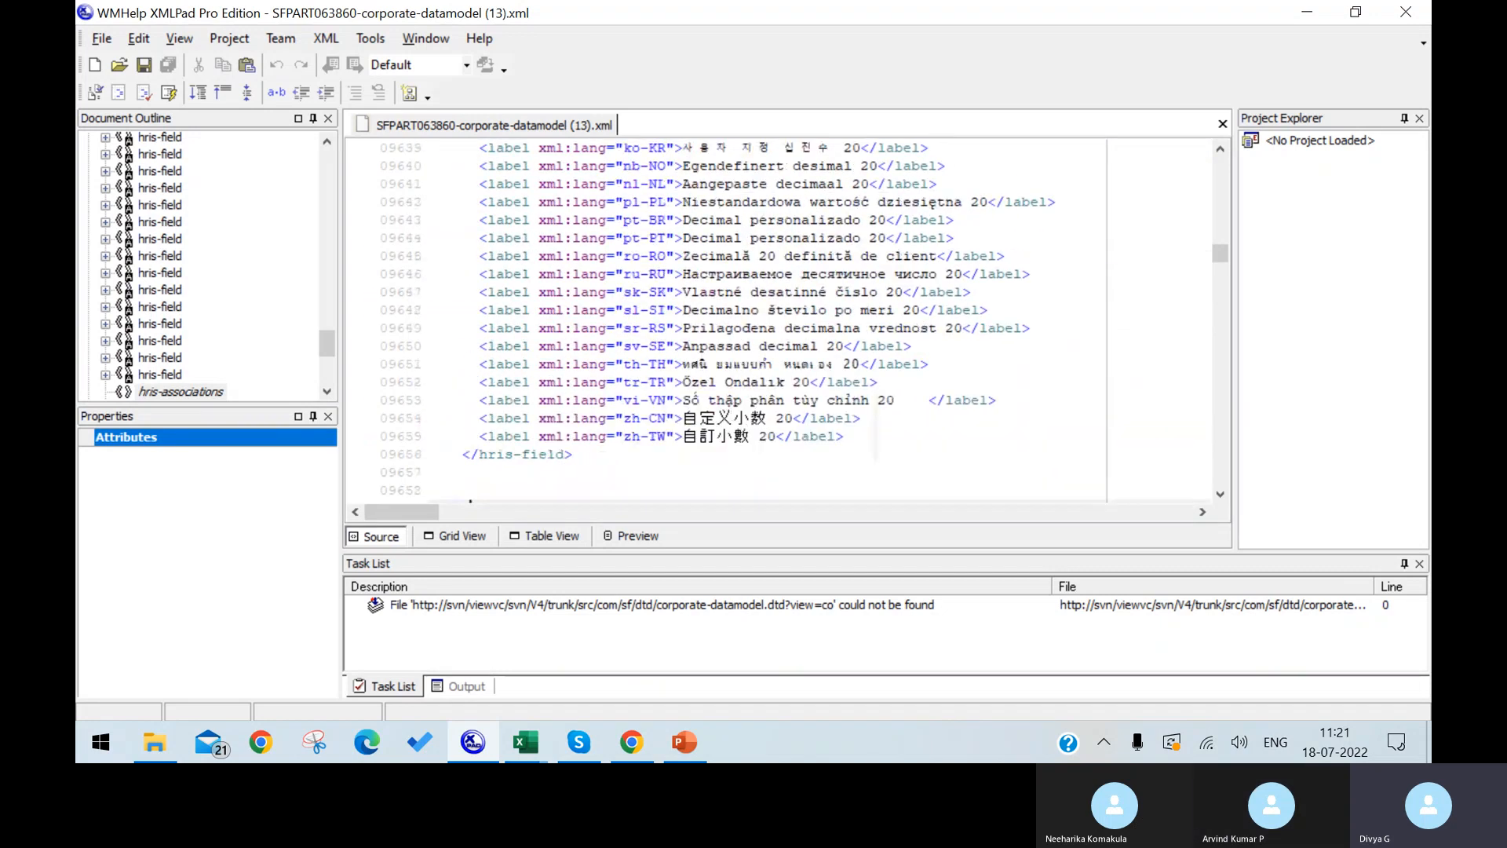
scroll(785, 314, "up", 3)
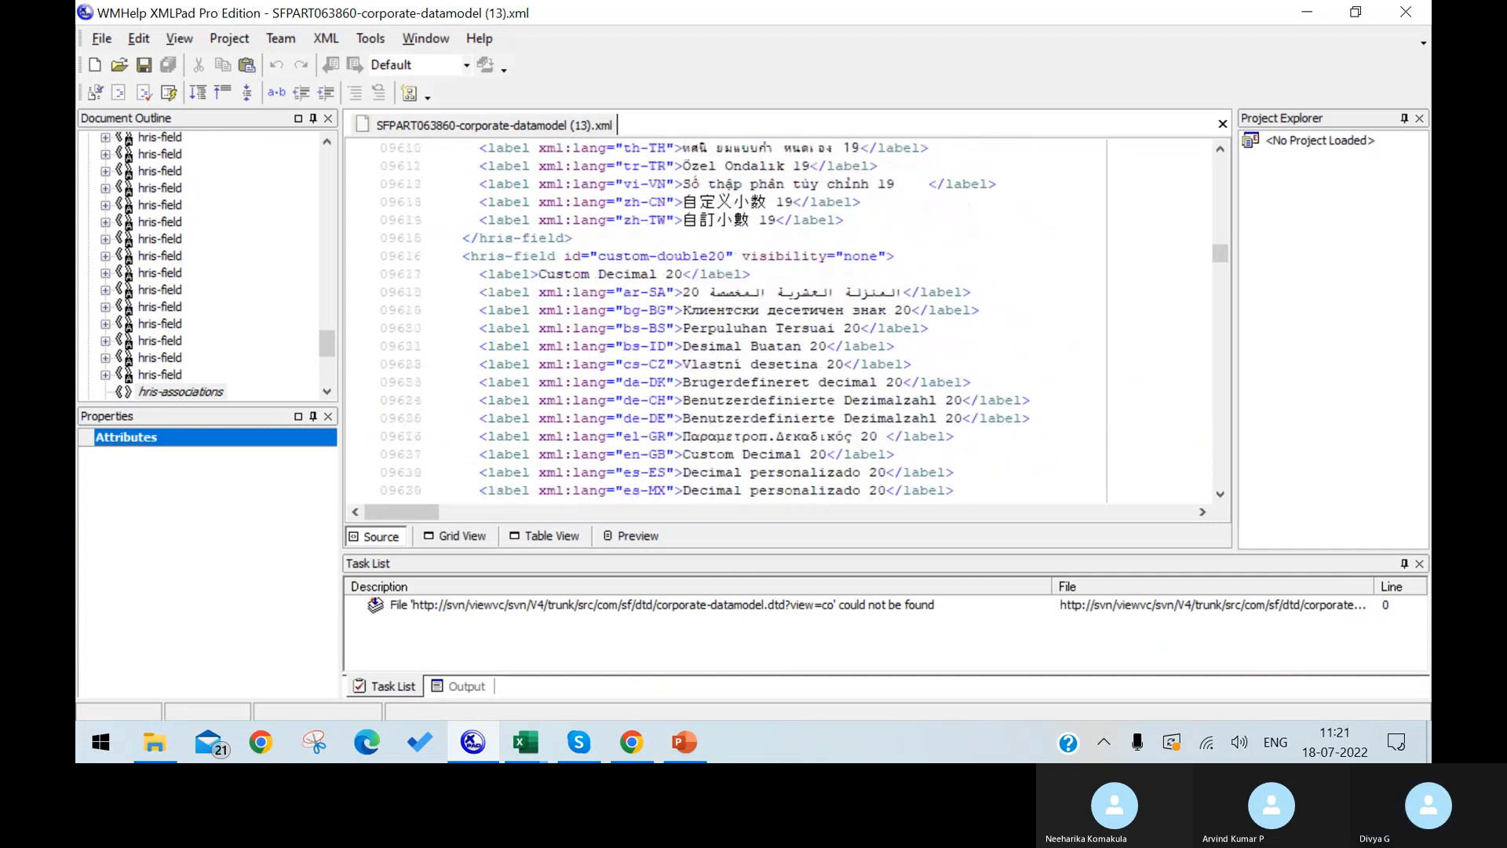
scroll(785, 314, "up", 20)
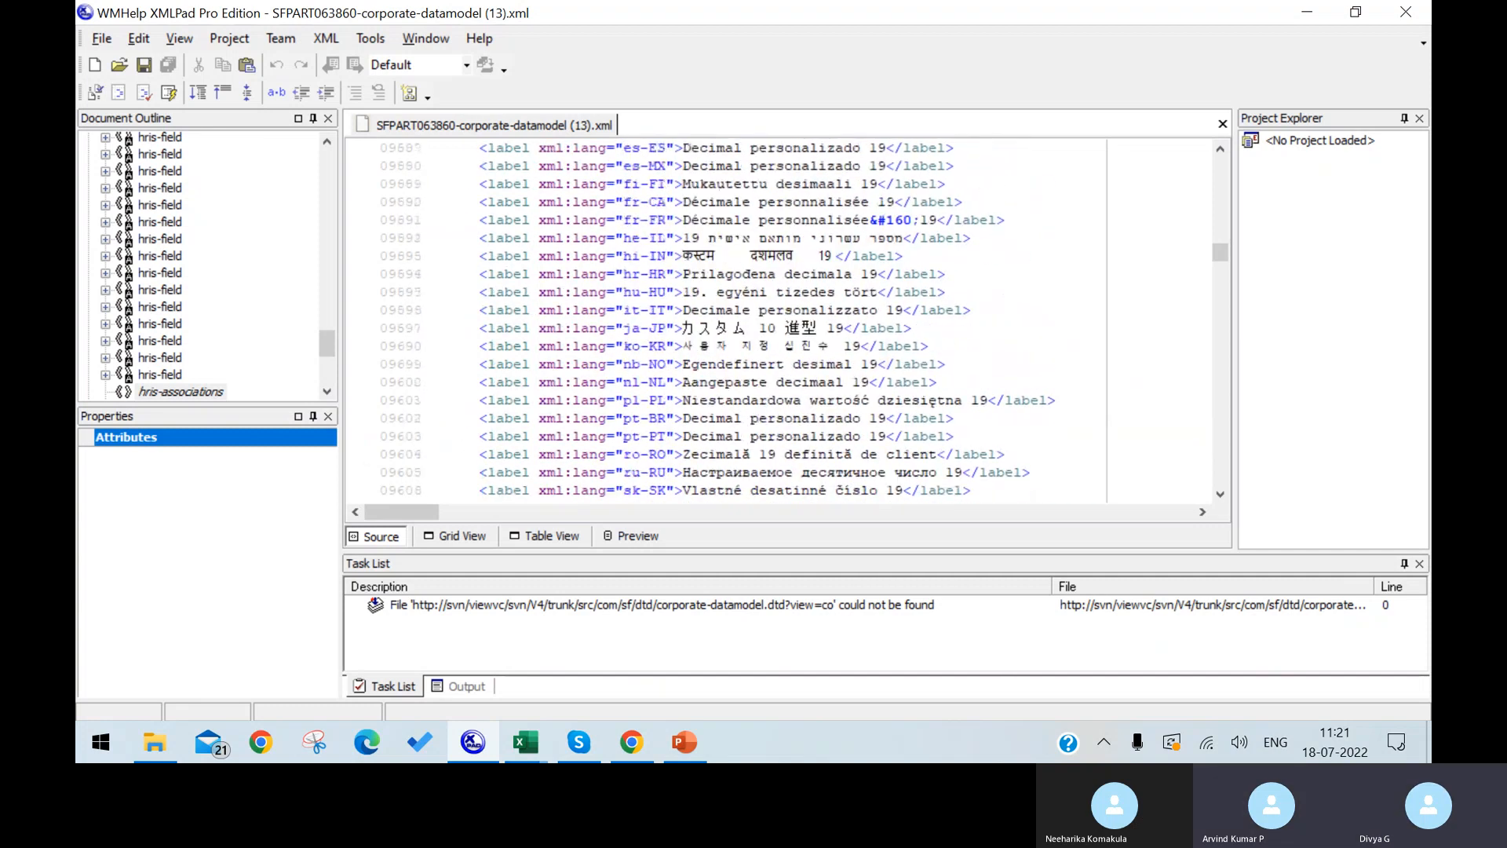
scroll(785, 314, "up", 20)
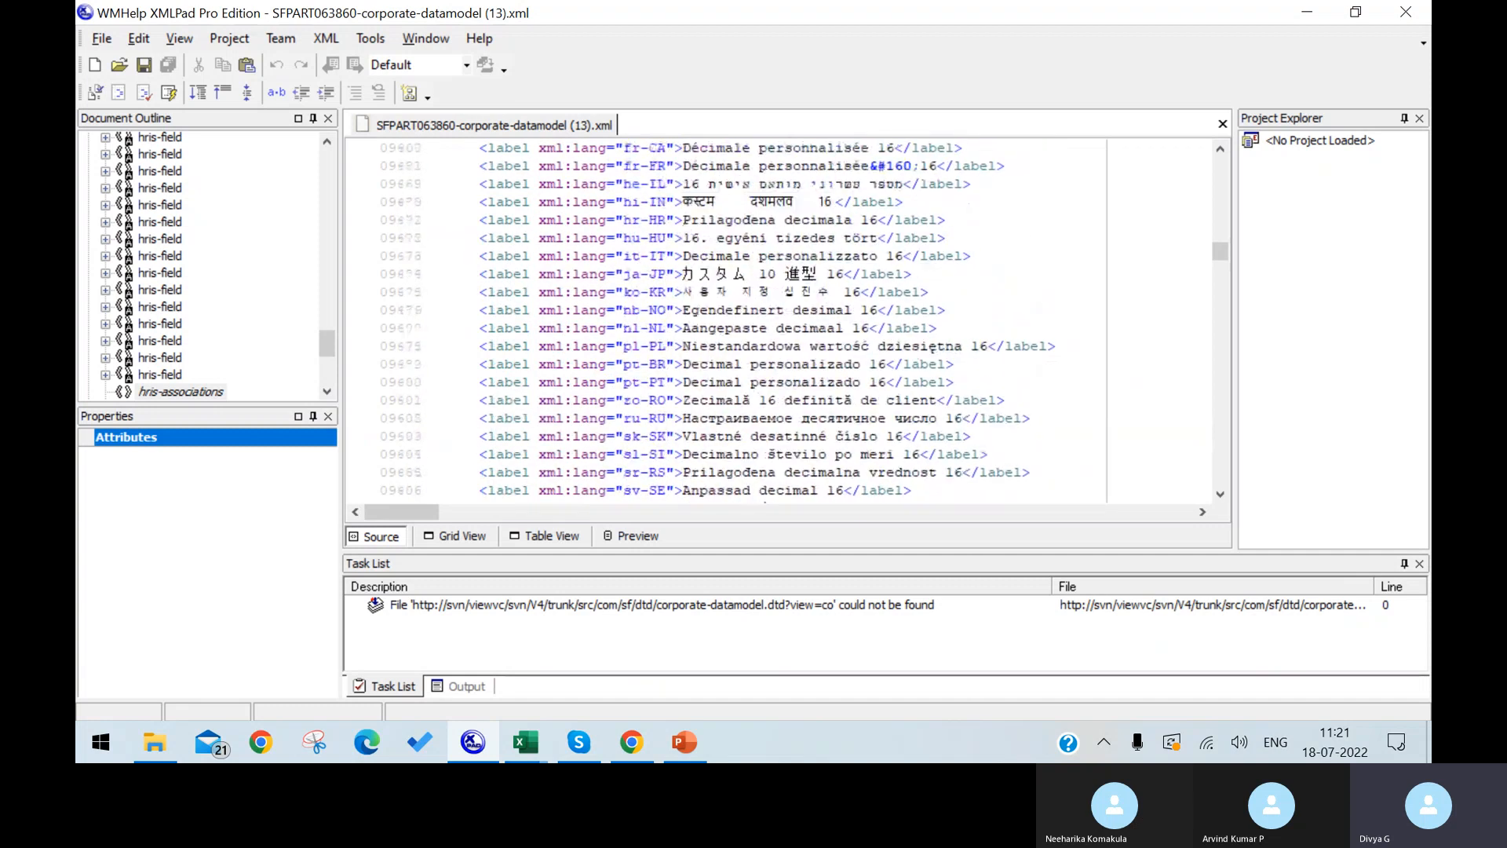
scroll(785, 314, "up", 12)
scroll(785, 314, "up", 1)
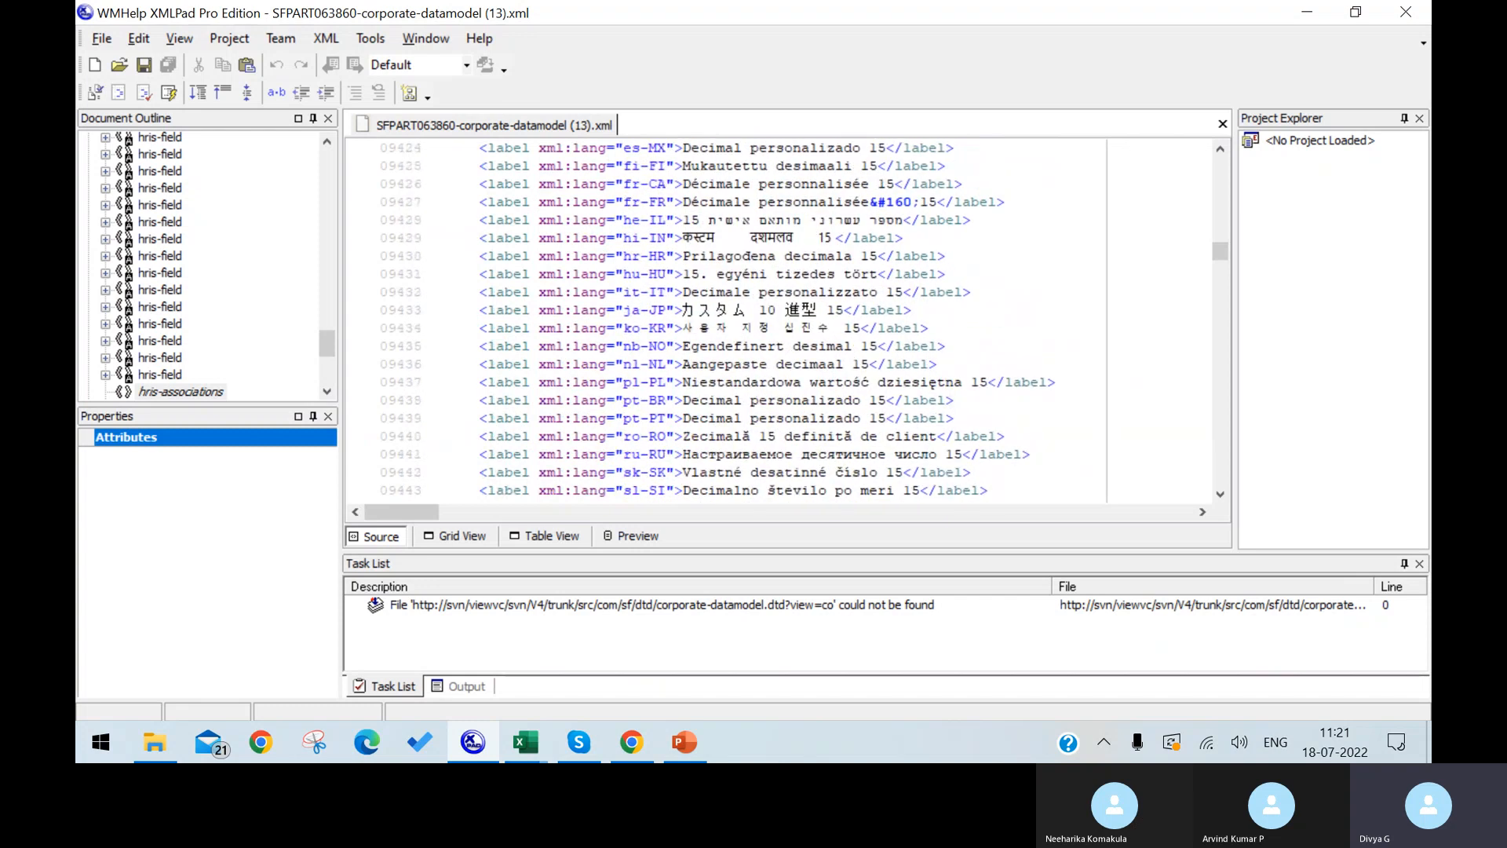
scroll(785, 314, "down", 20)
scroll(785, 314, "down", 20)
scroll(785, 314, "down", 20)
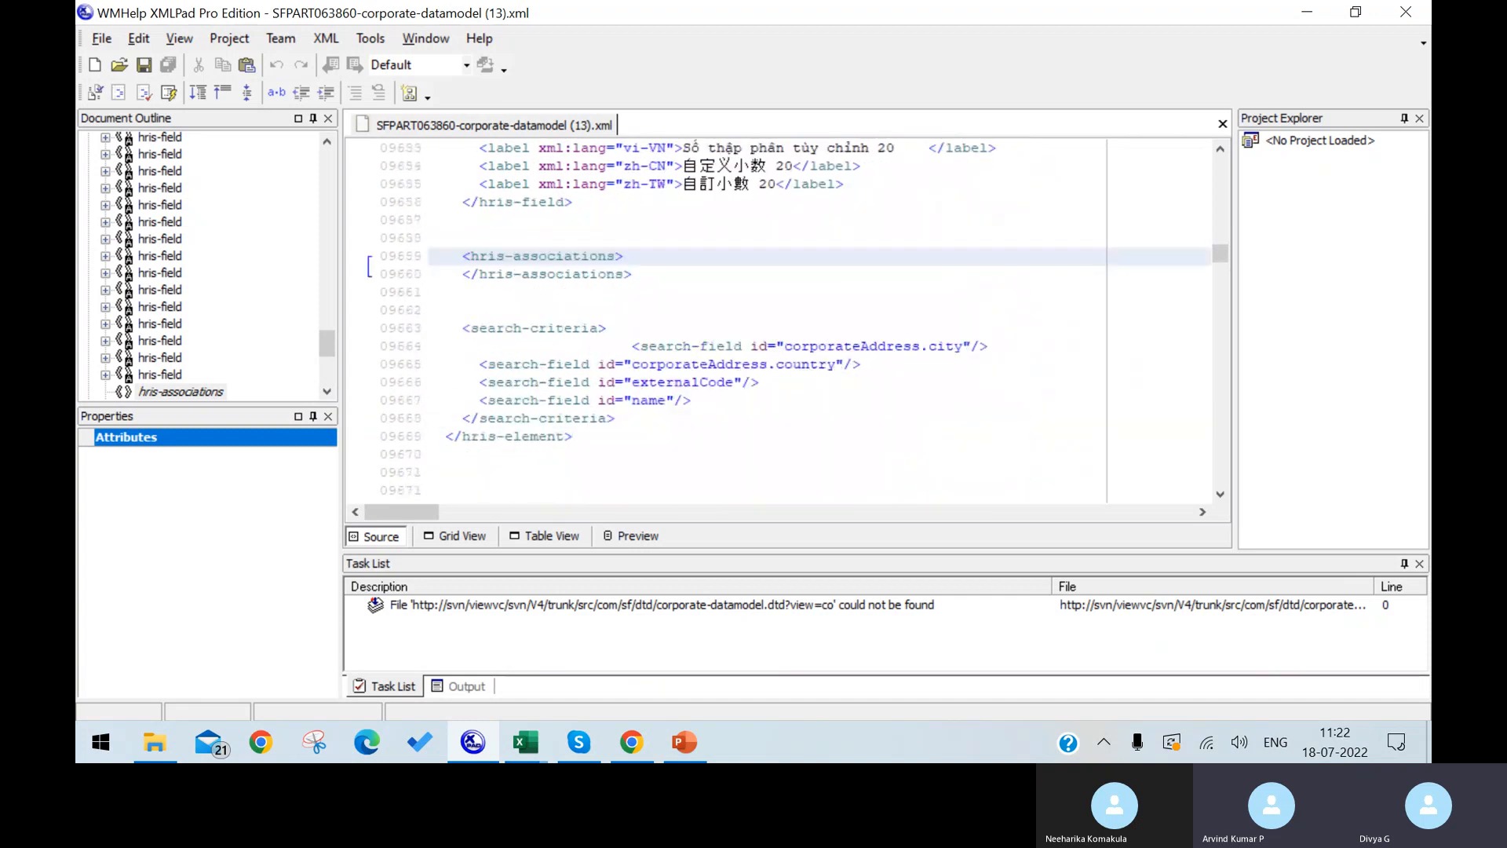
scroll(785, 314, "down", 4)
scroll(785, 314, "down", 1)
scroll(785, 314, "up", 1)
scroll(785, 314, "down", 1)
scroll(785, 314, "up", 2)
scroll(785, 314, "up", 1)
scroll(785, 314, "down", 2)
scroll(785, 314, "up", 3)
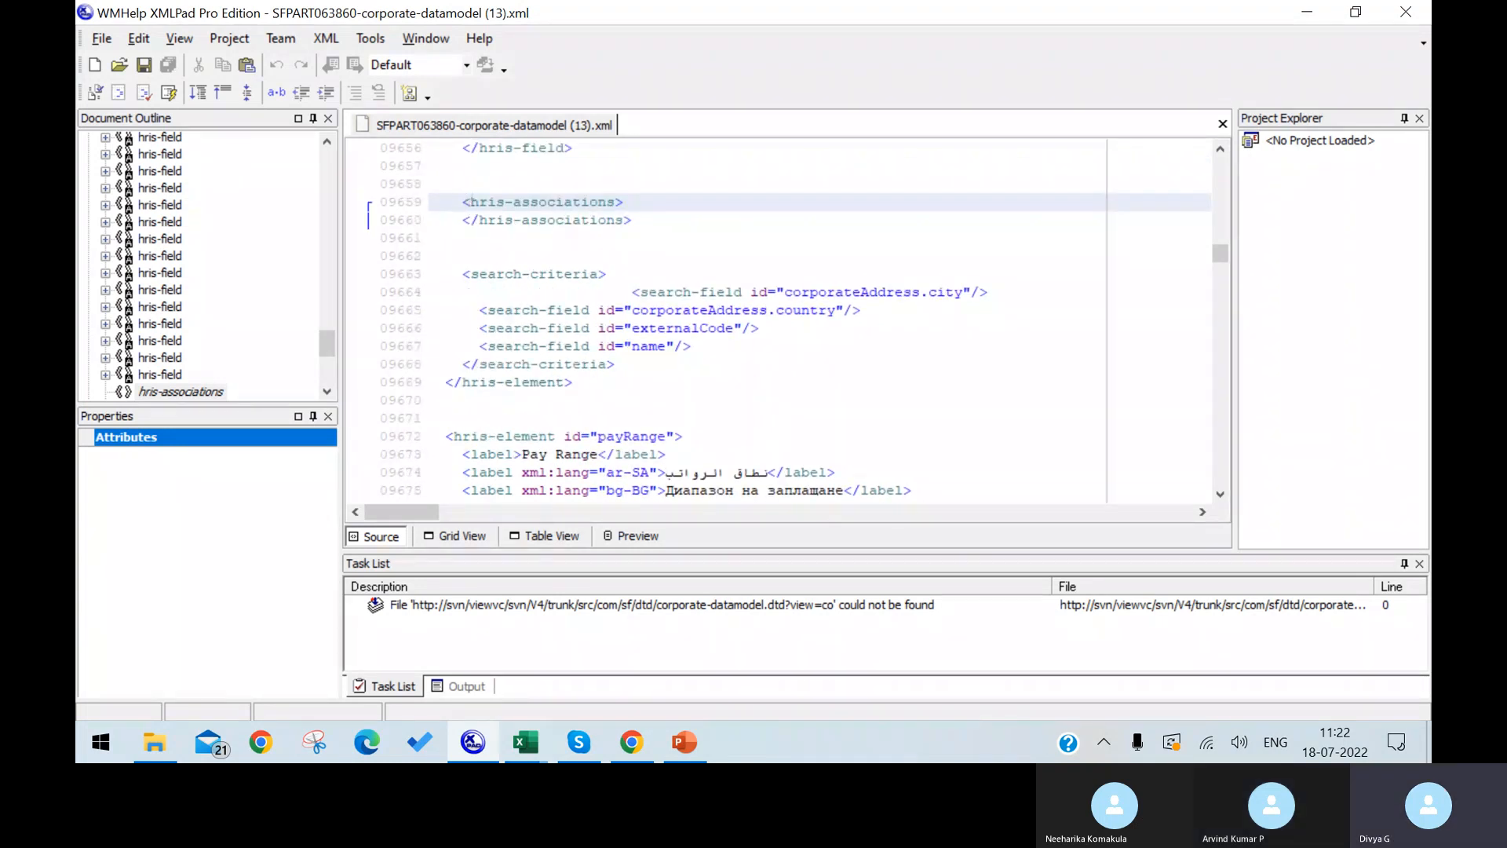
Paste the copied payRange associations inside the location element's hris-associations block and cancel the DTD download.
left_click(632, 204)
key("ctrl+v")
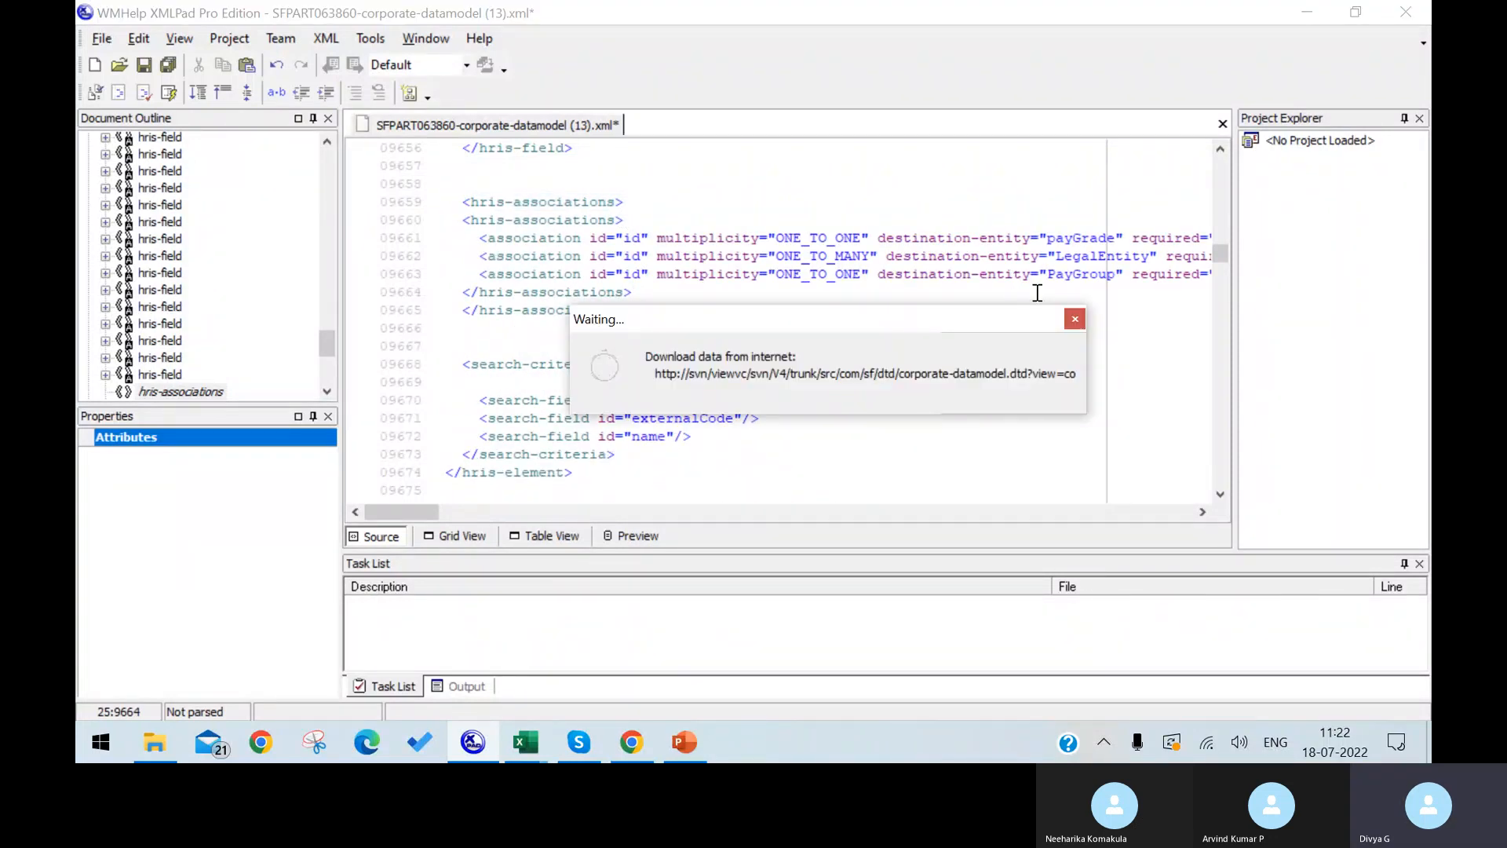
left_click(1075, 319)
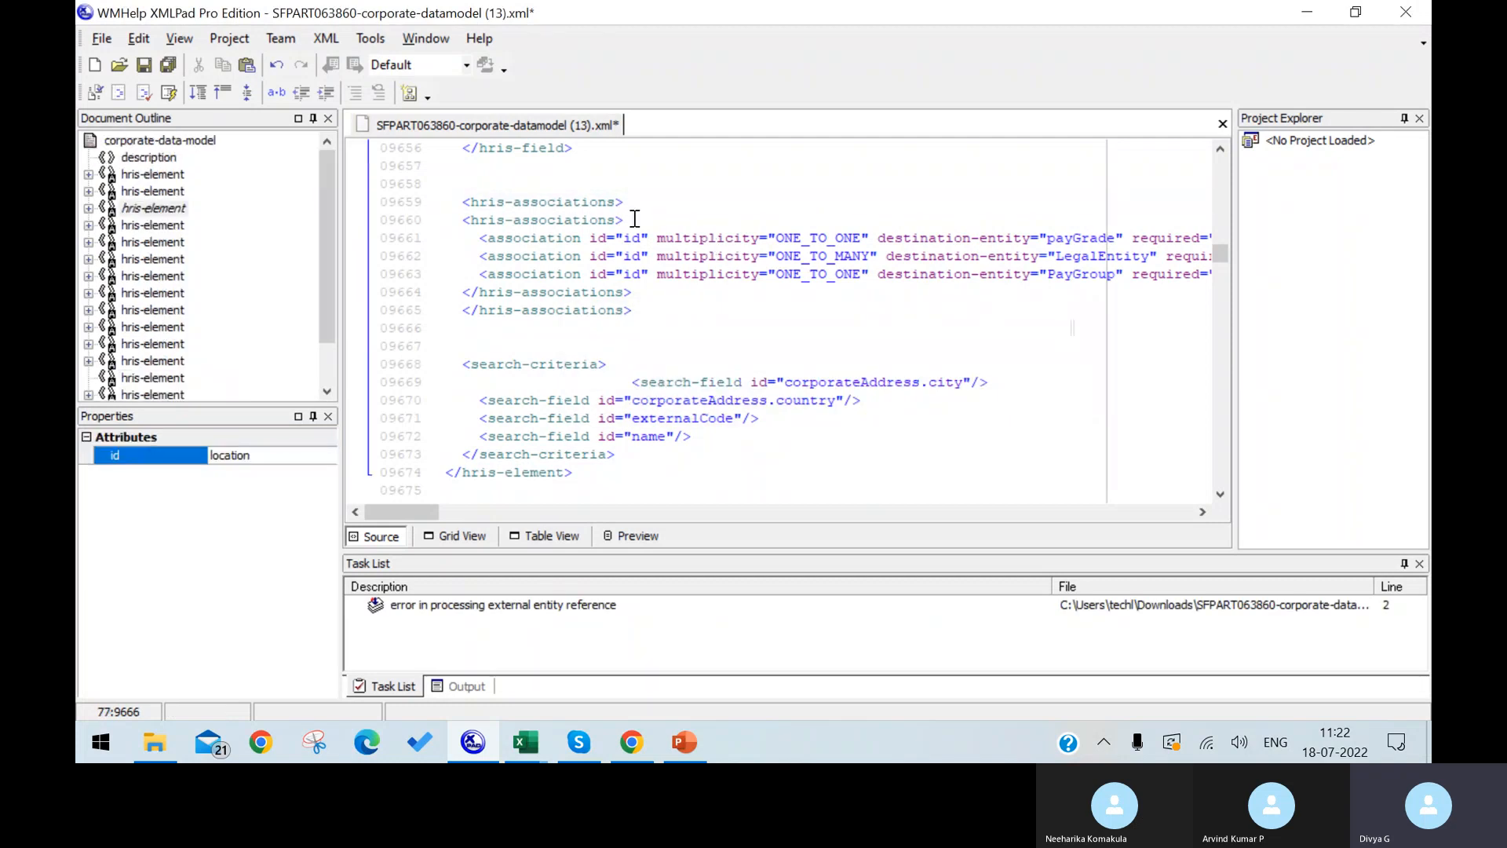
Remove the duplicate opening and closing hris-associations tags that surround the pasted association lines in the location element.
left_click_drag(629, 219, 462, 220)
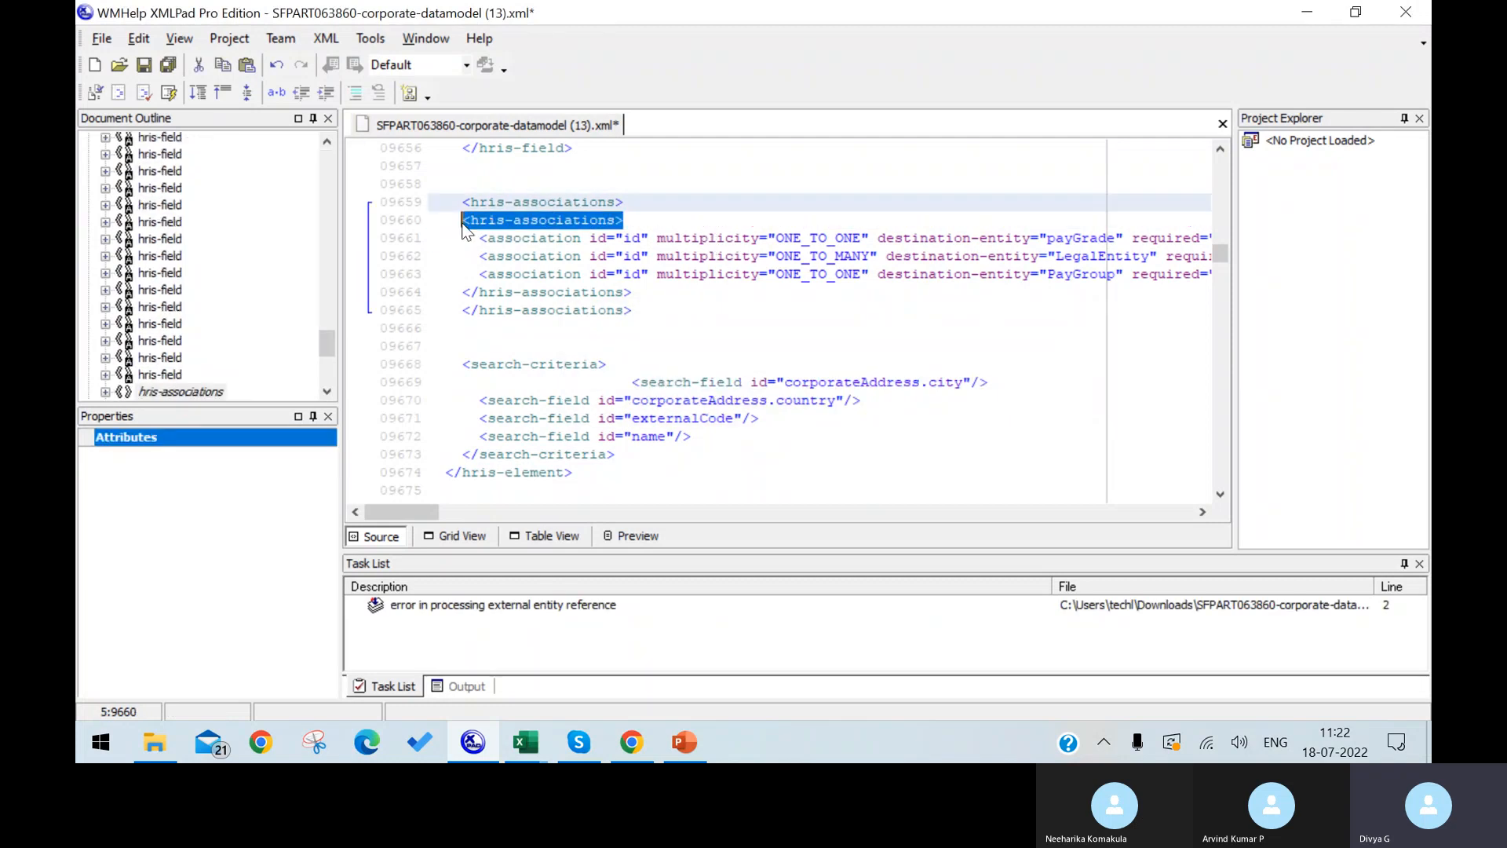
key("BackSpace")
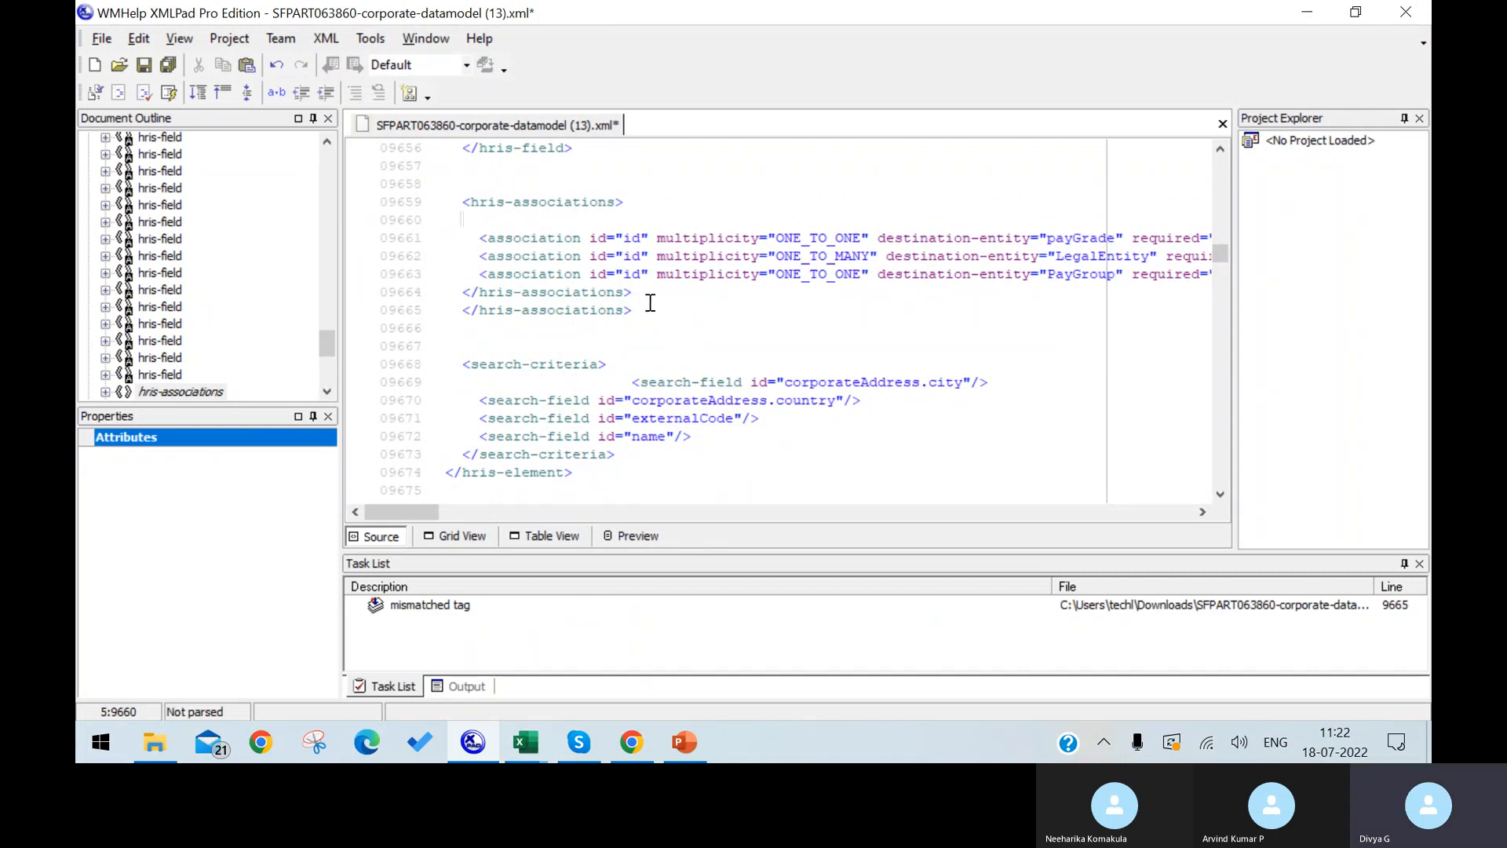
left_click_drag(639, 296, 453, 294)
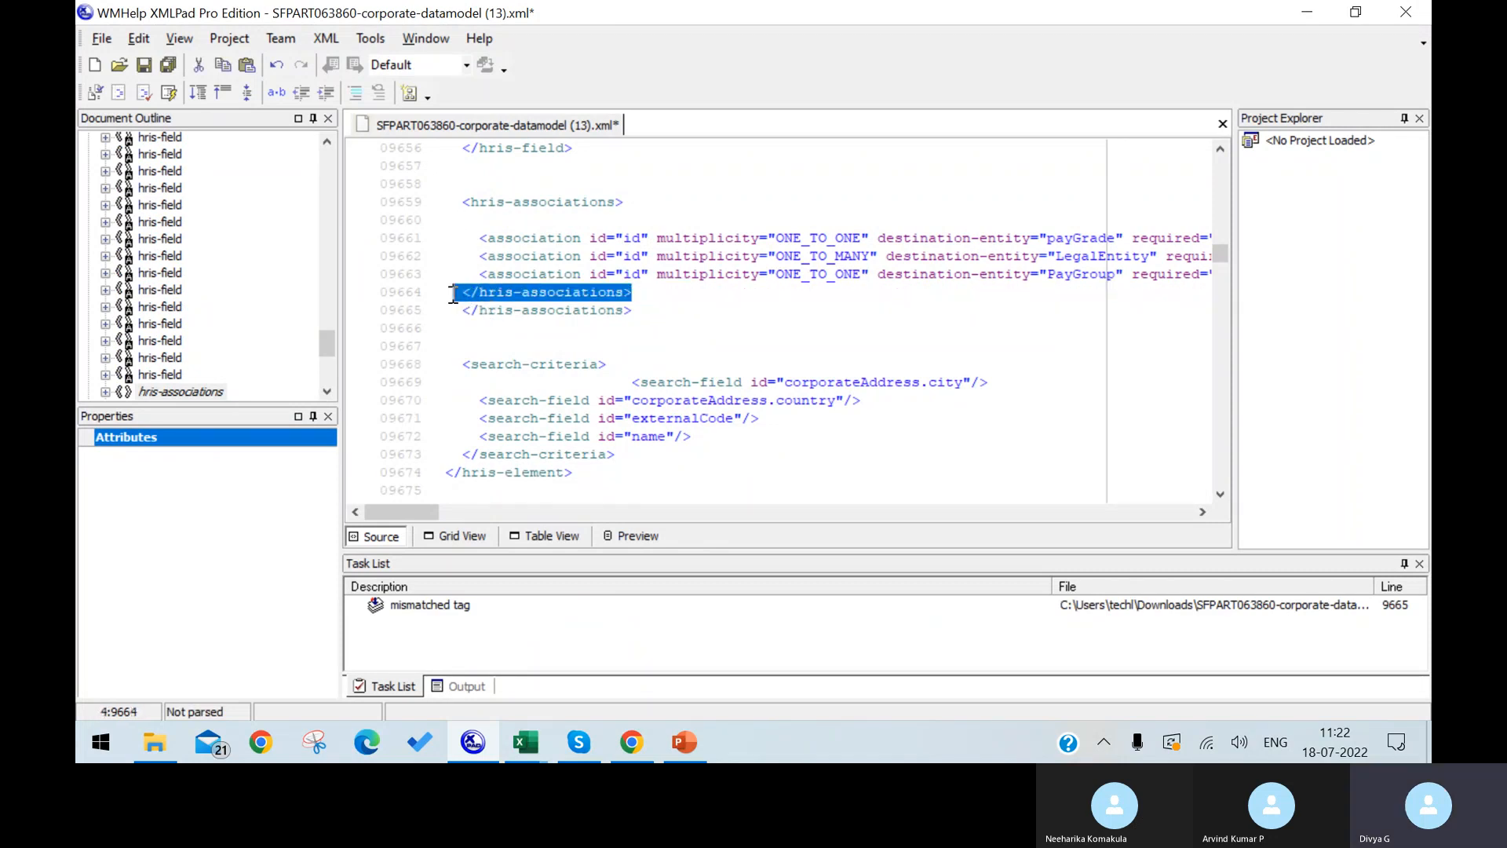
key("BackSpace")
left_click(721, 296)
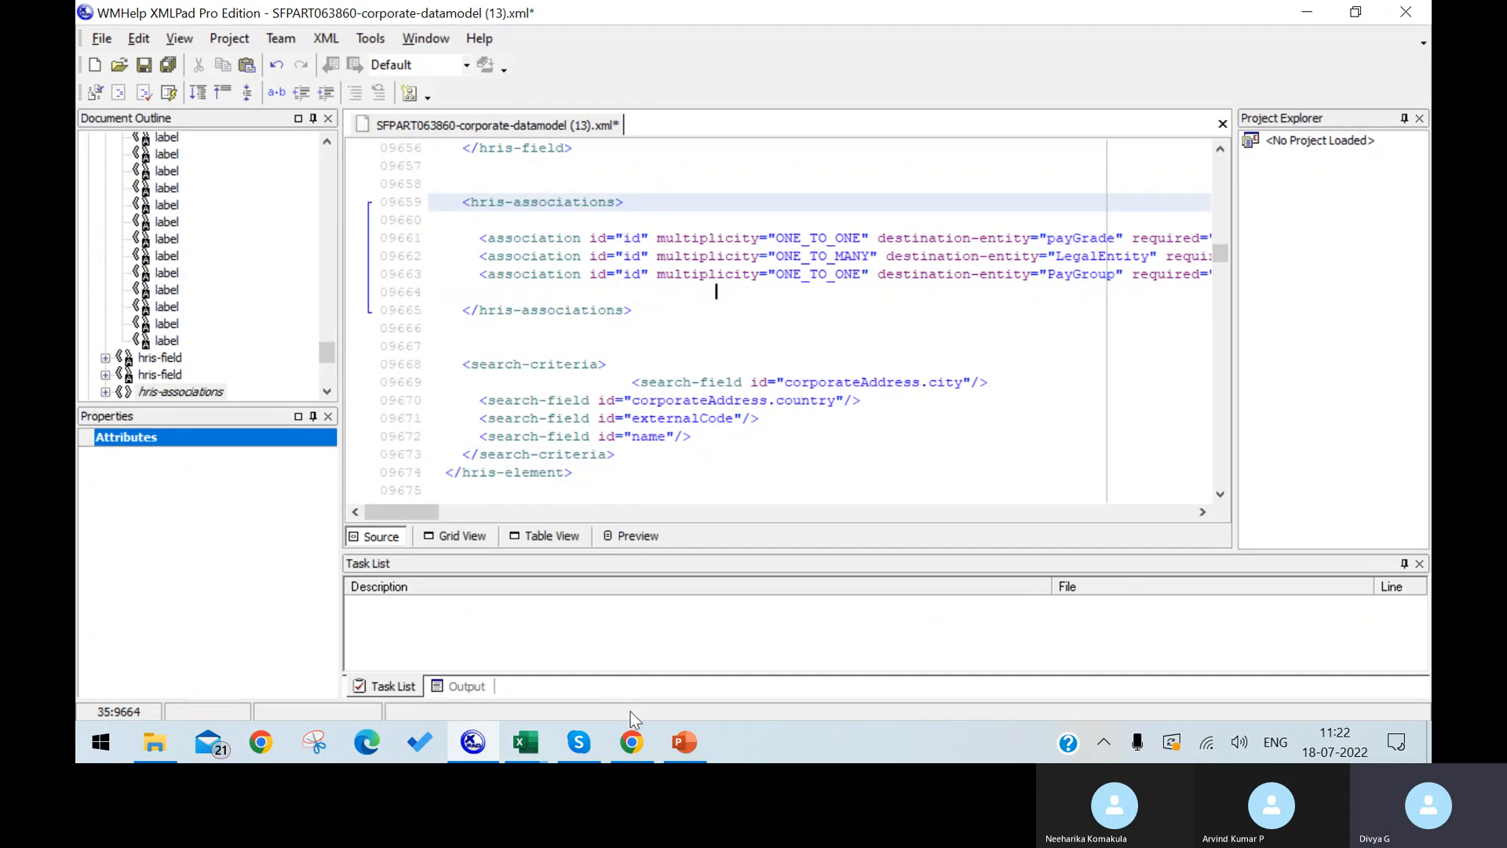
left_click(633, 742)
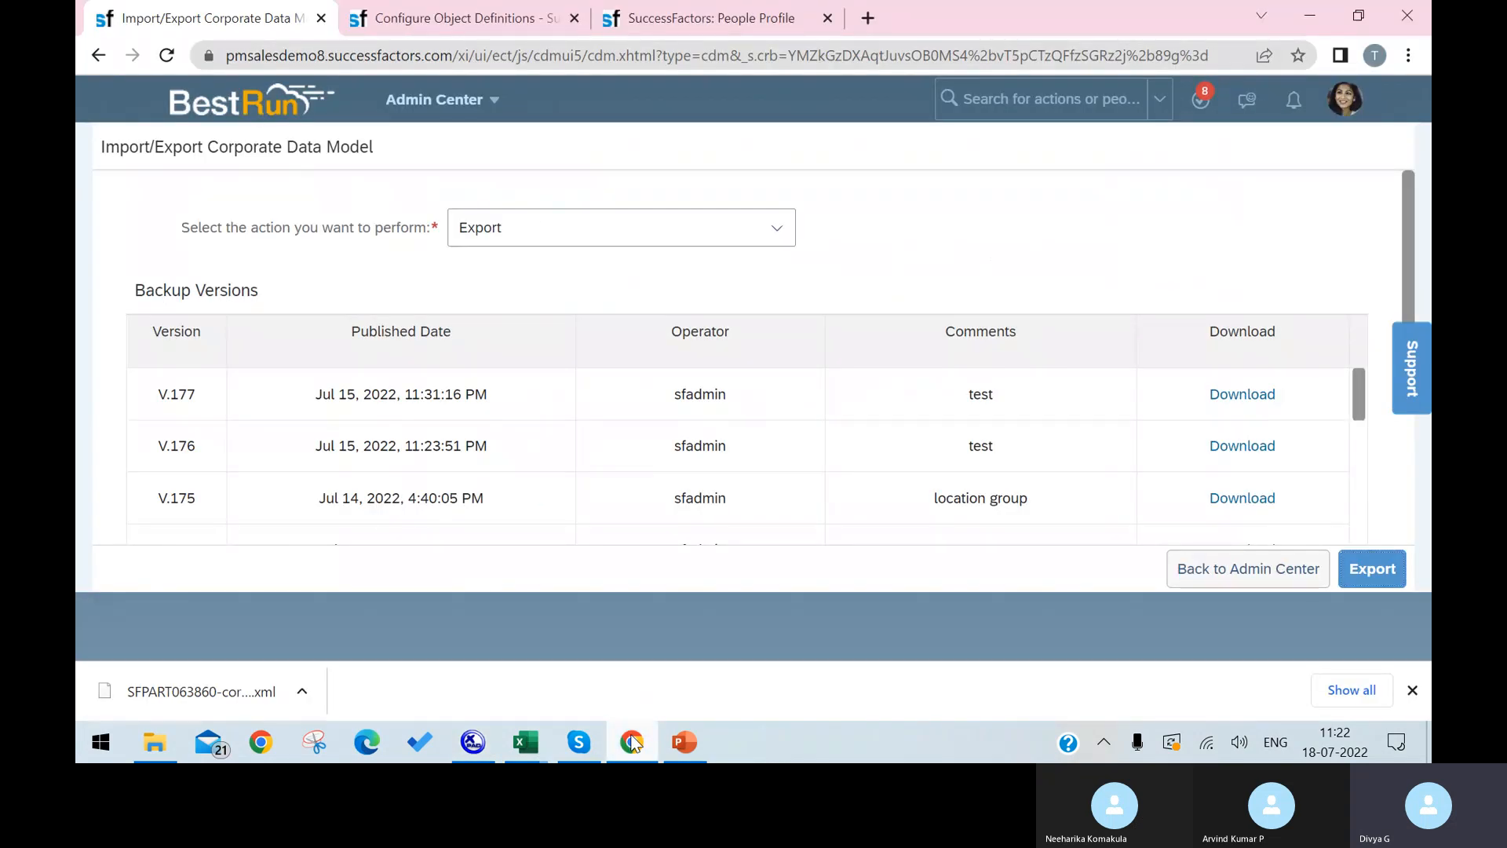
left_click(632, 742)
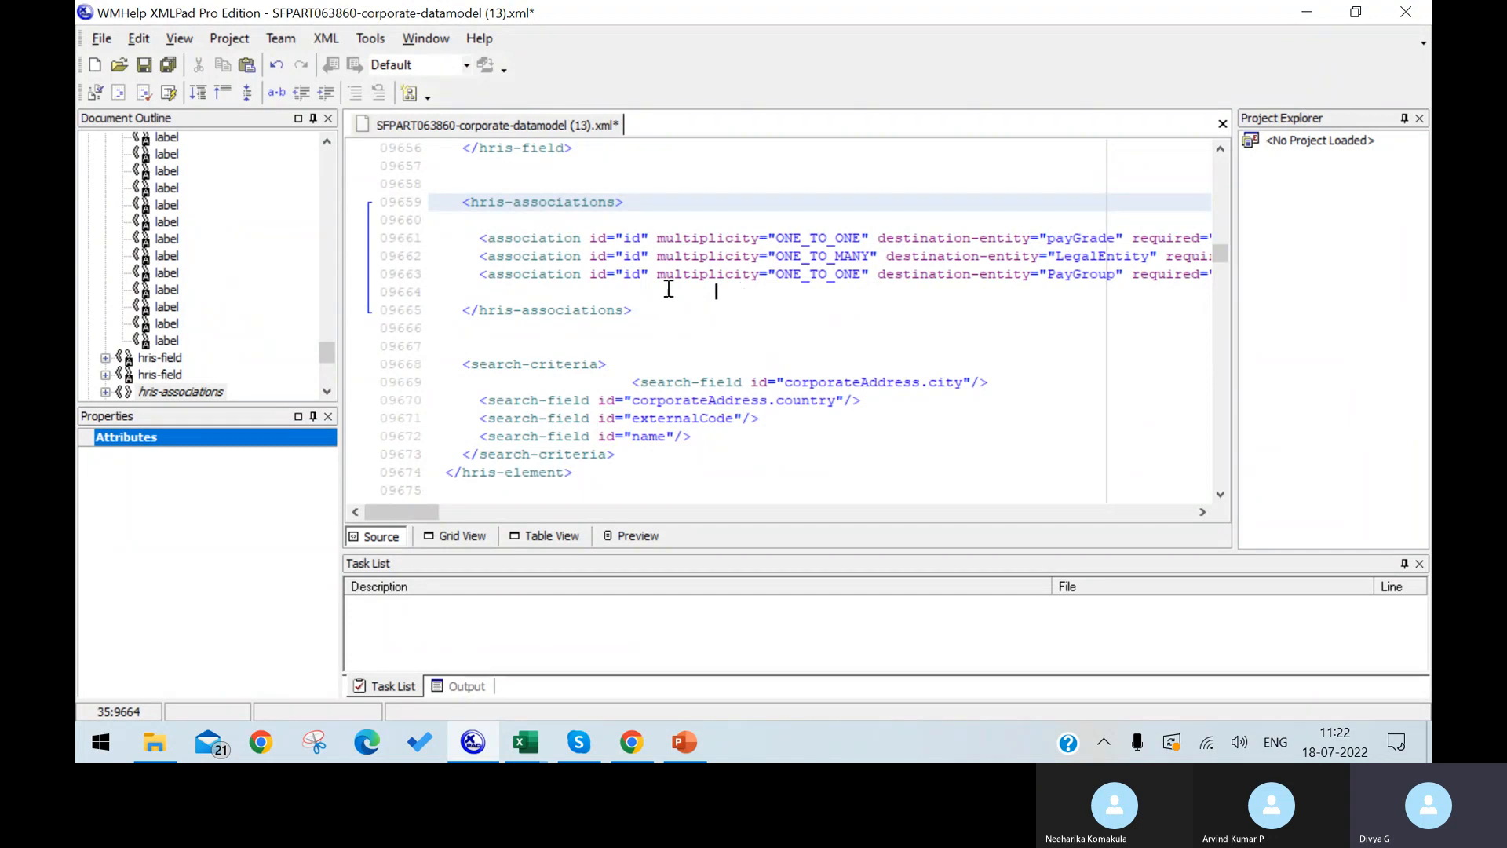
Delete the LegalEntity and PayGroup association lines from the location element, keeping only the payGrade association.
left_click_drag(481, 256, 945, 290)
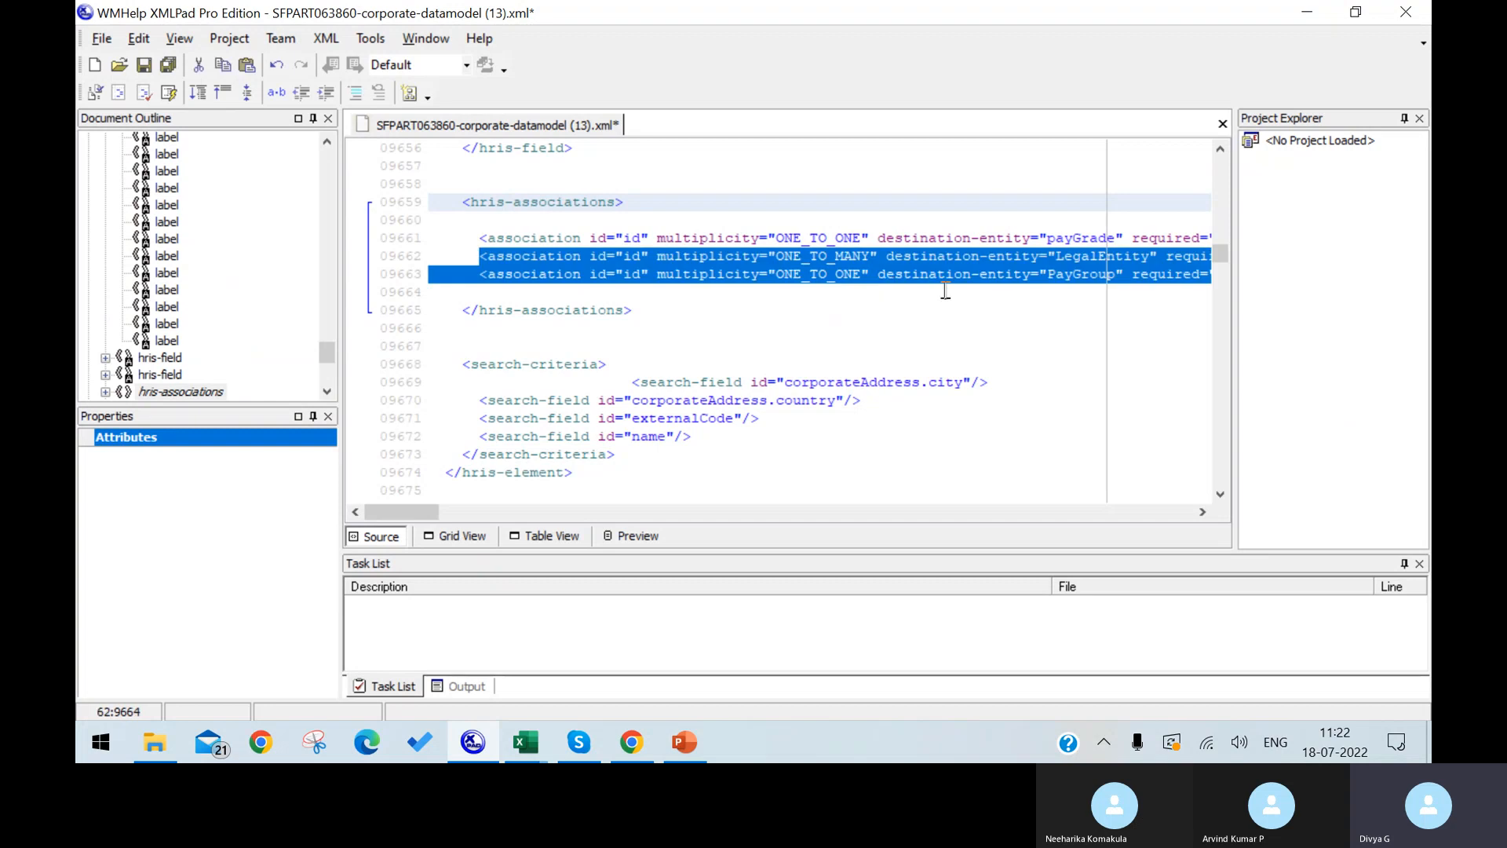
key("Delete")
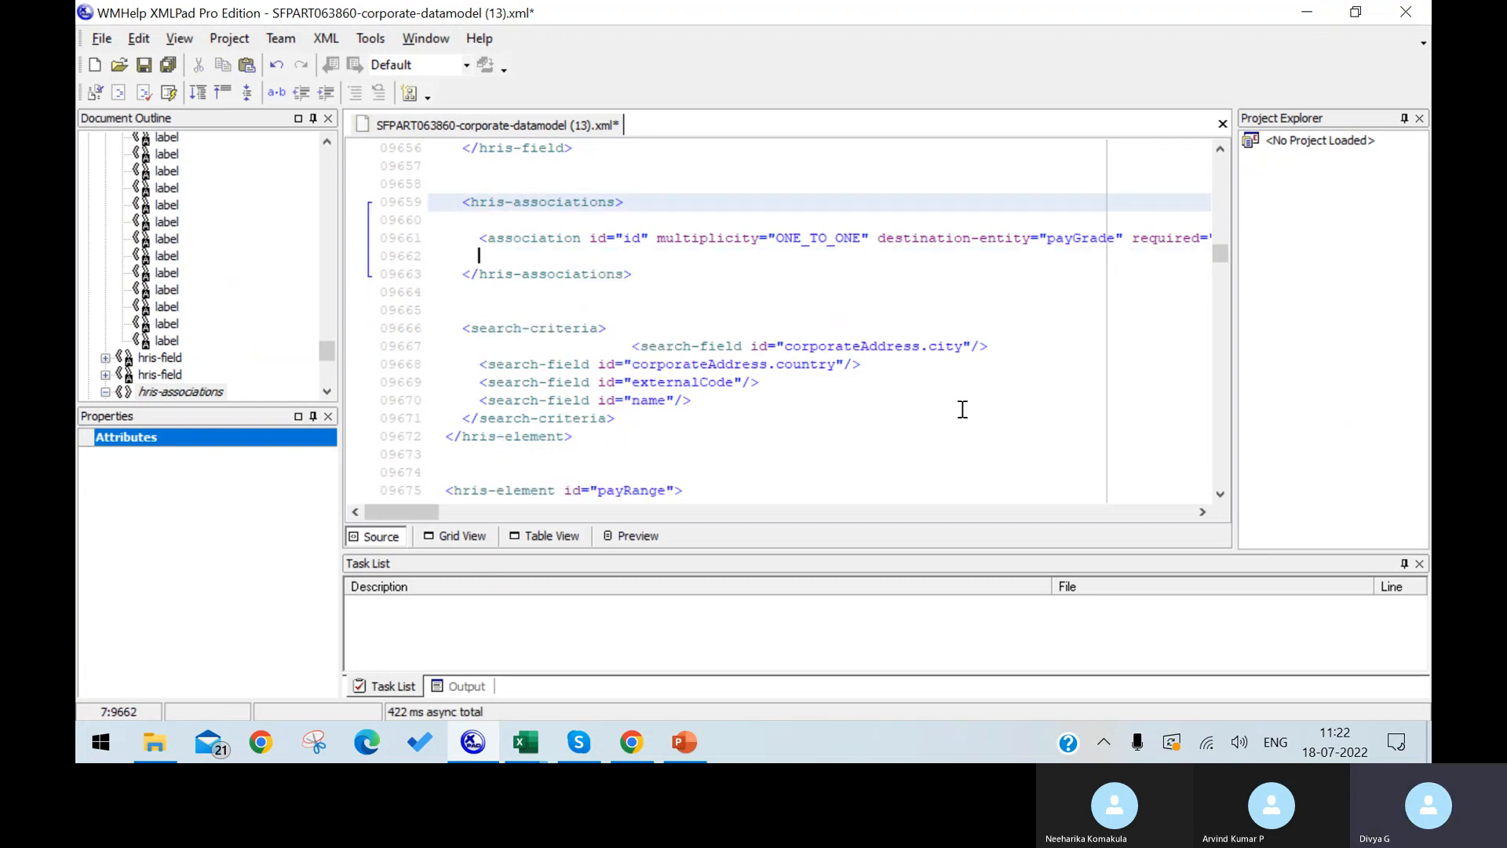
left_click(654, 246)
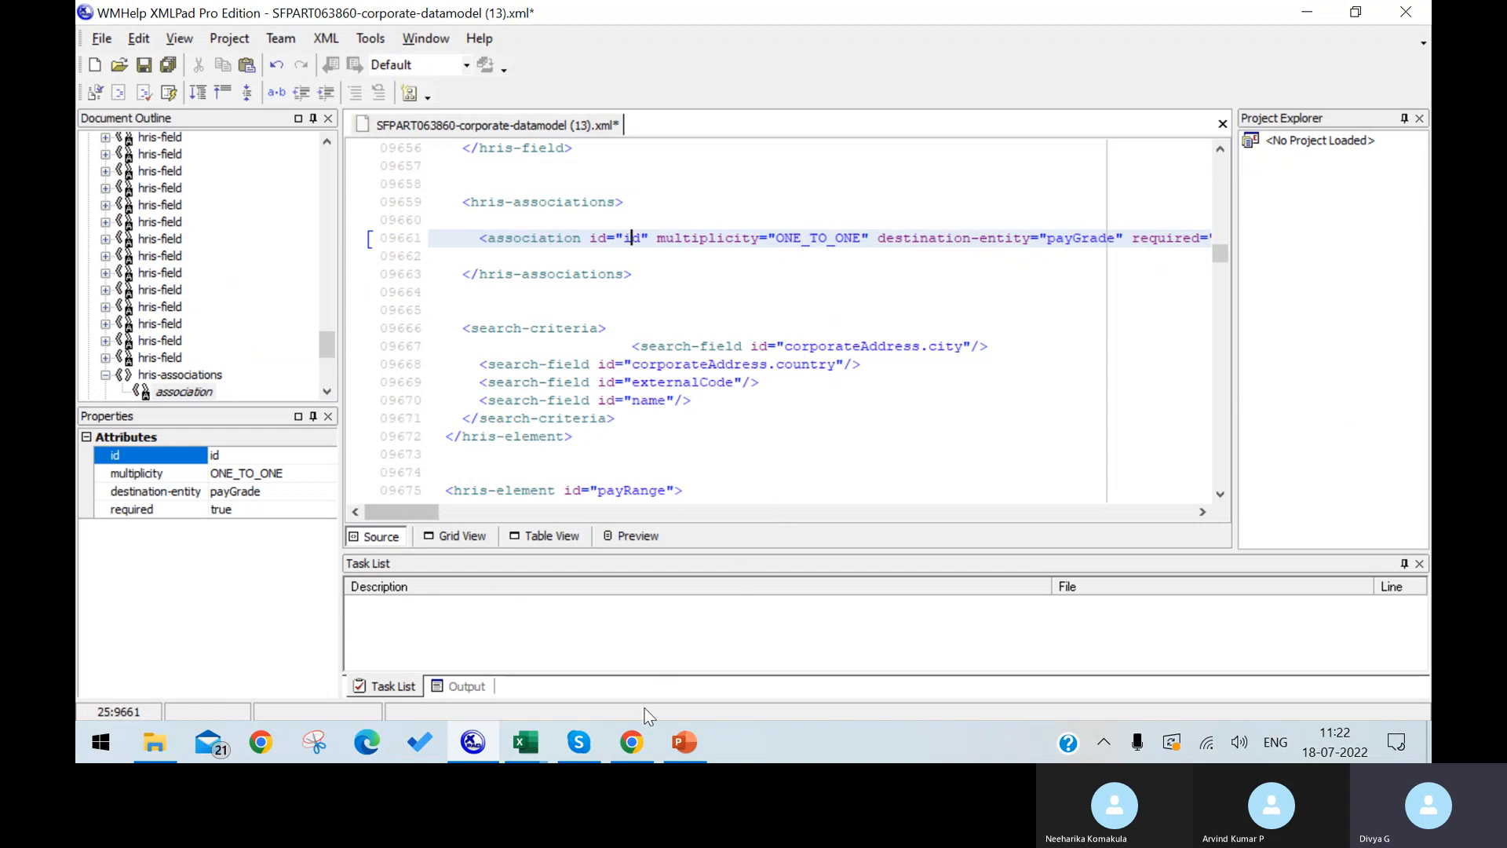
Switch to Chrome and, in the People Profile tab, find and open the Manage Data page through the action search.
left_click(644, 742)
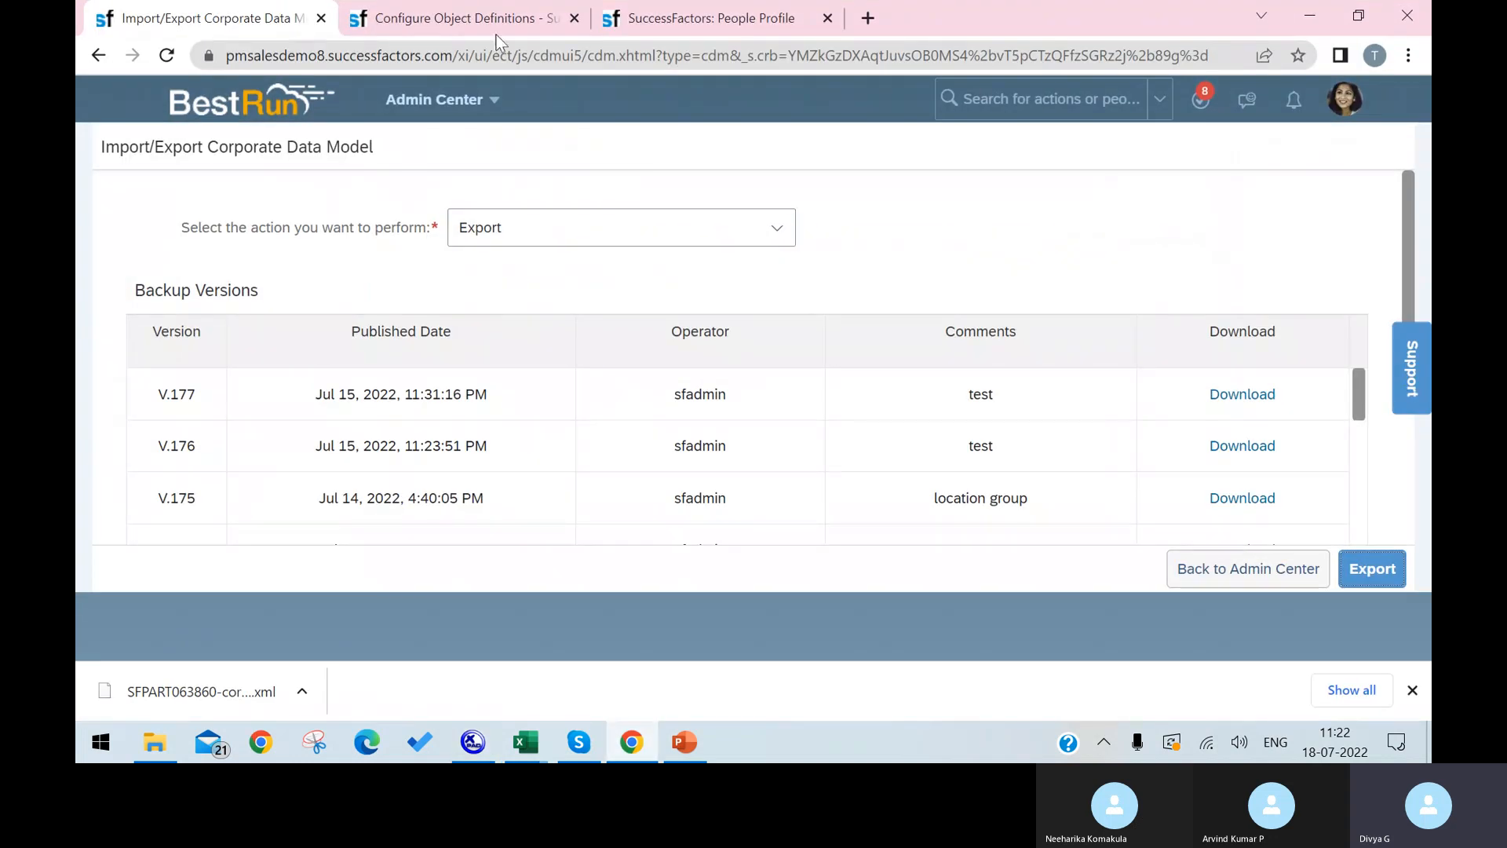
left_click(512, 22)
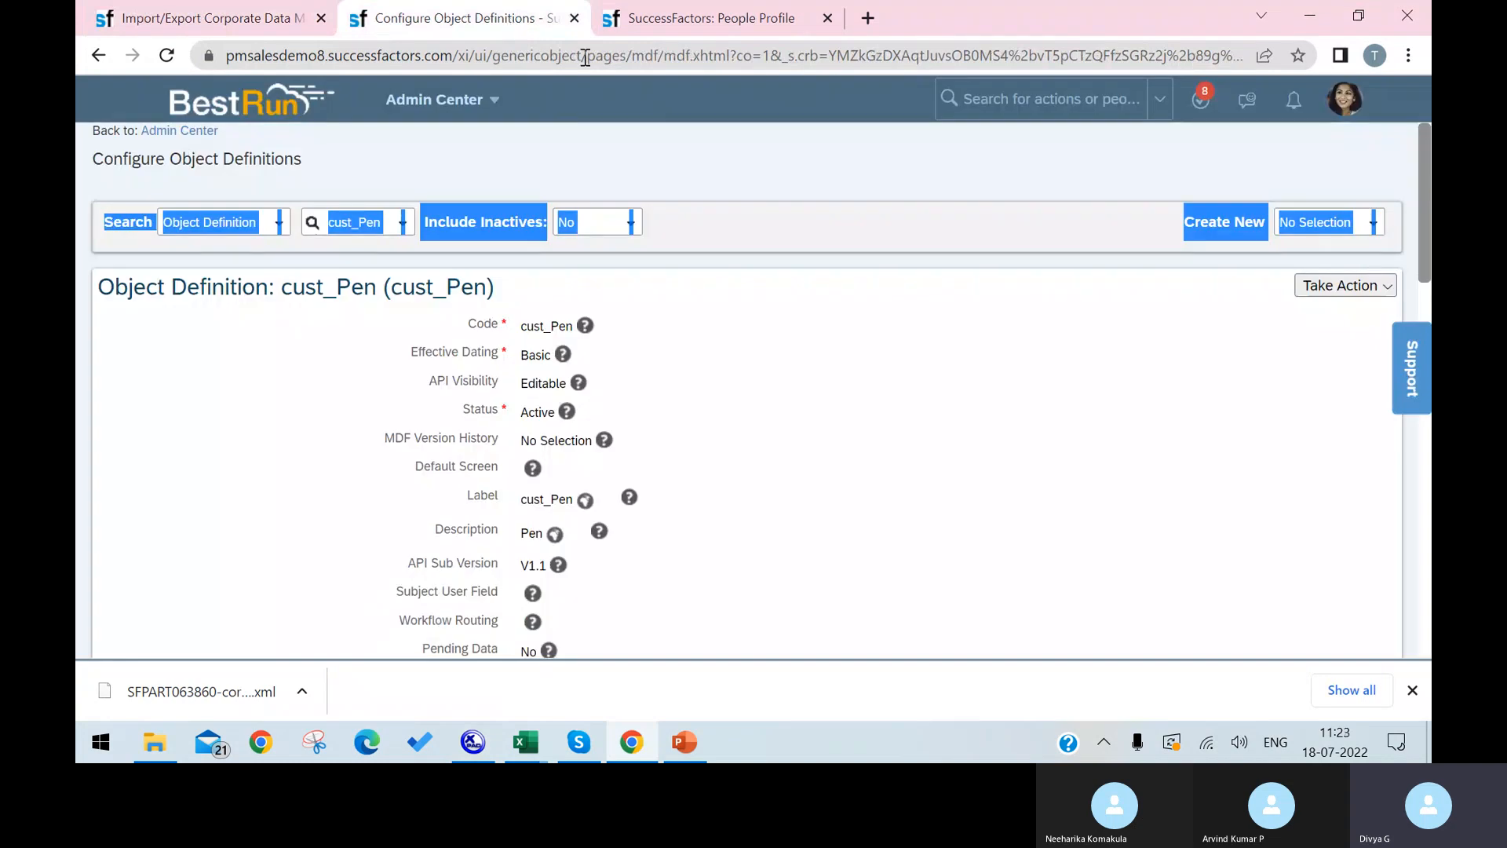
left_click(658, 16)
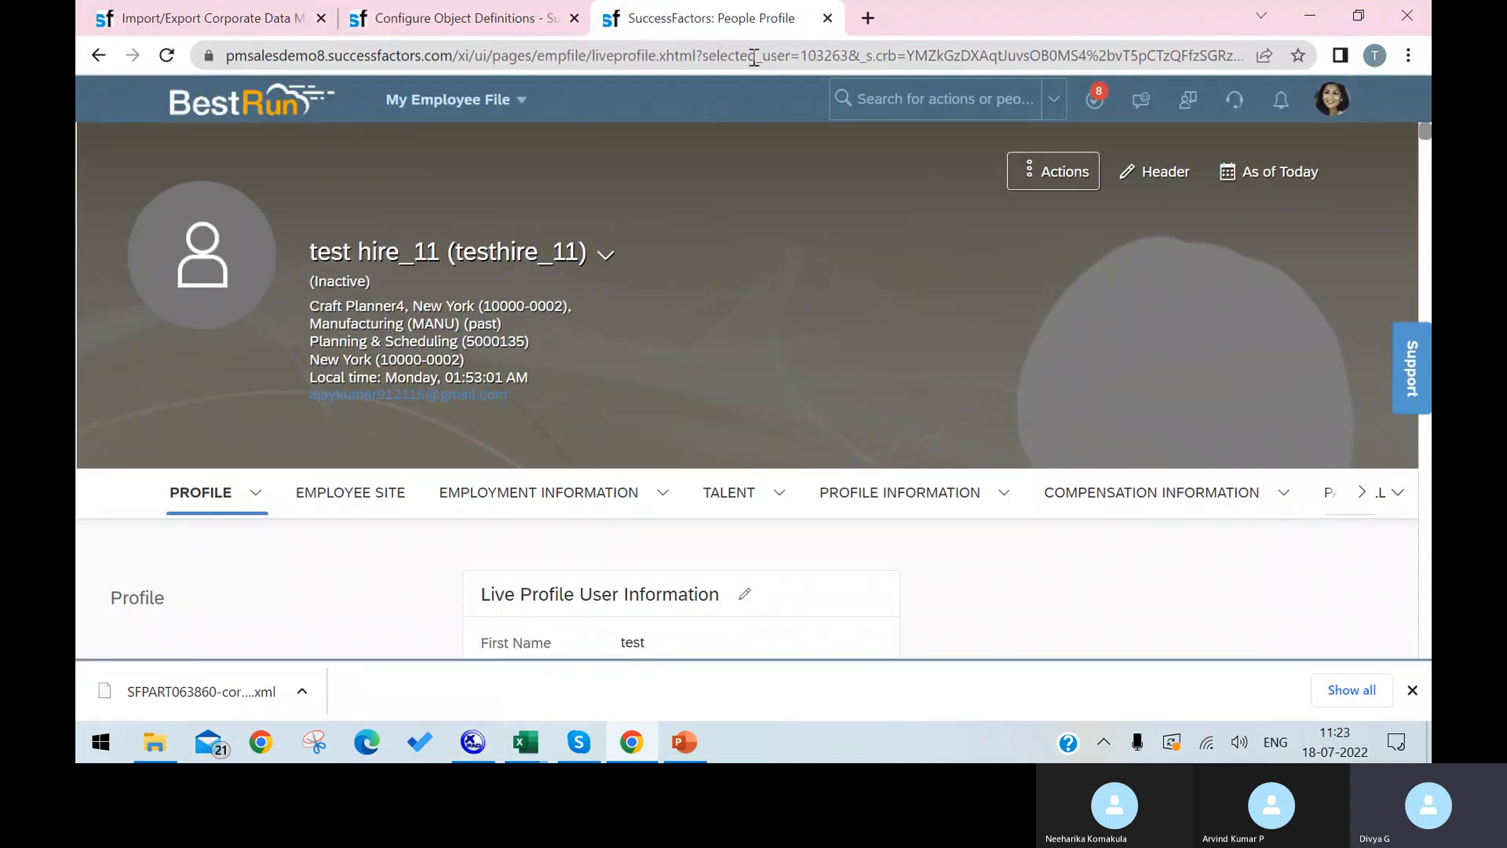
left_click(164, 64)
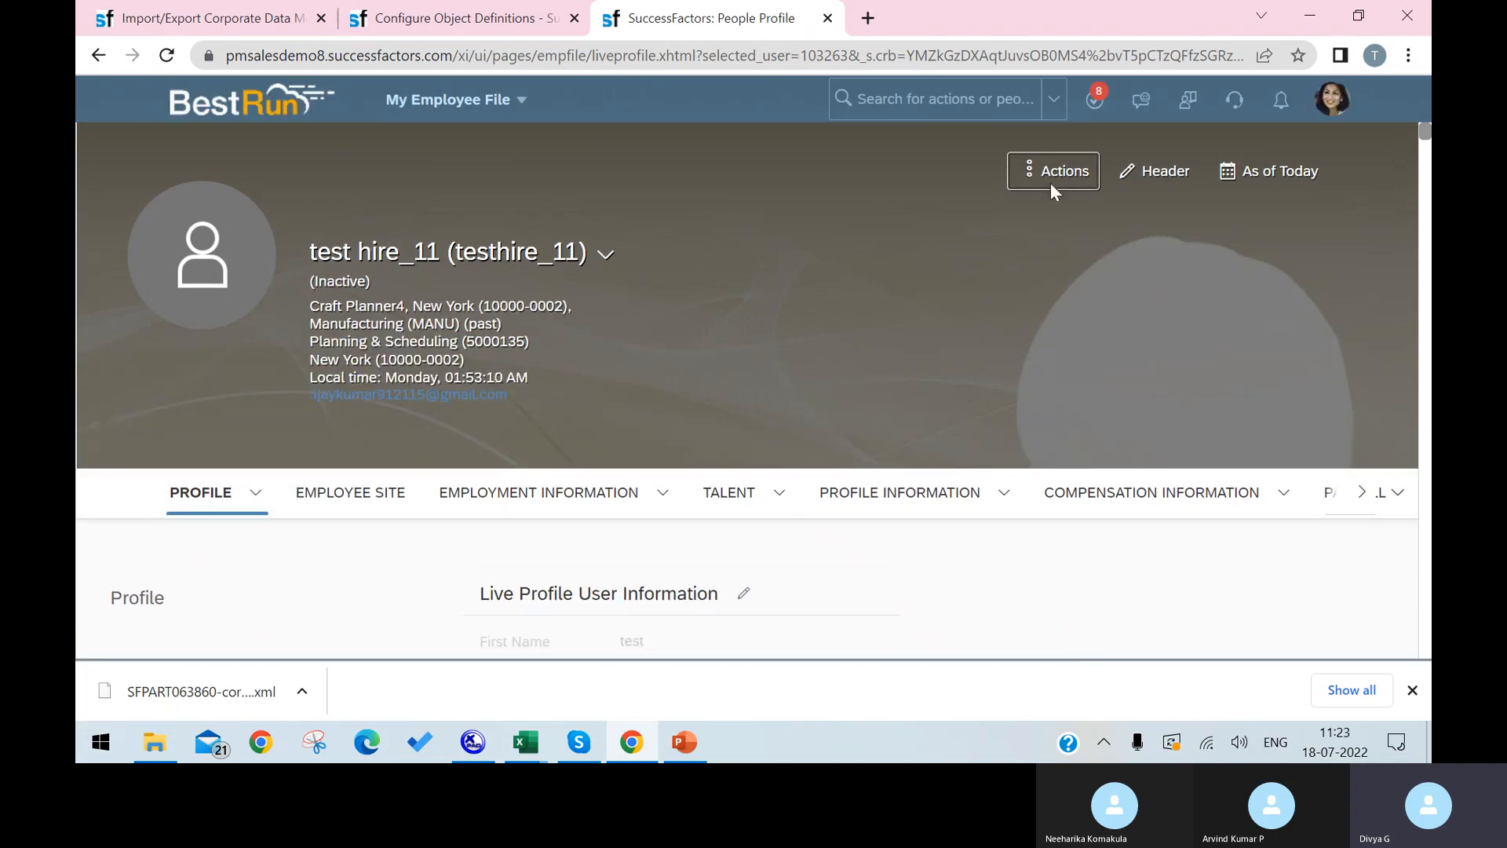
left_click(977, 106)
type("mn")
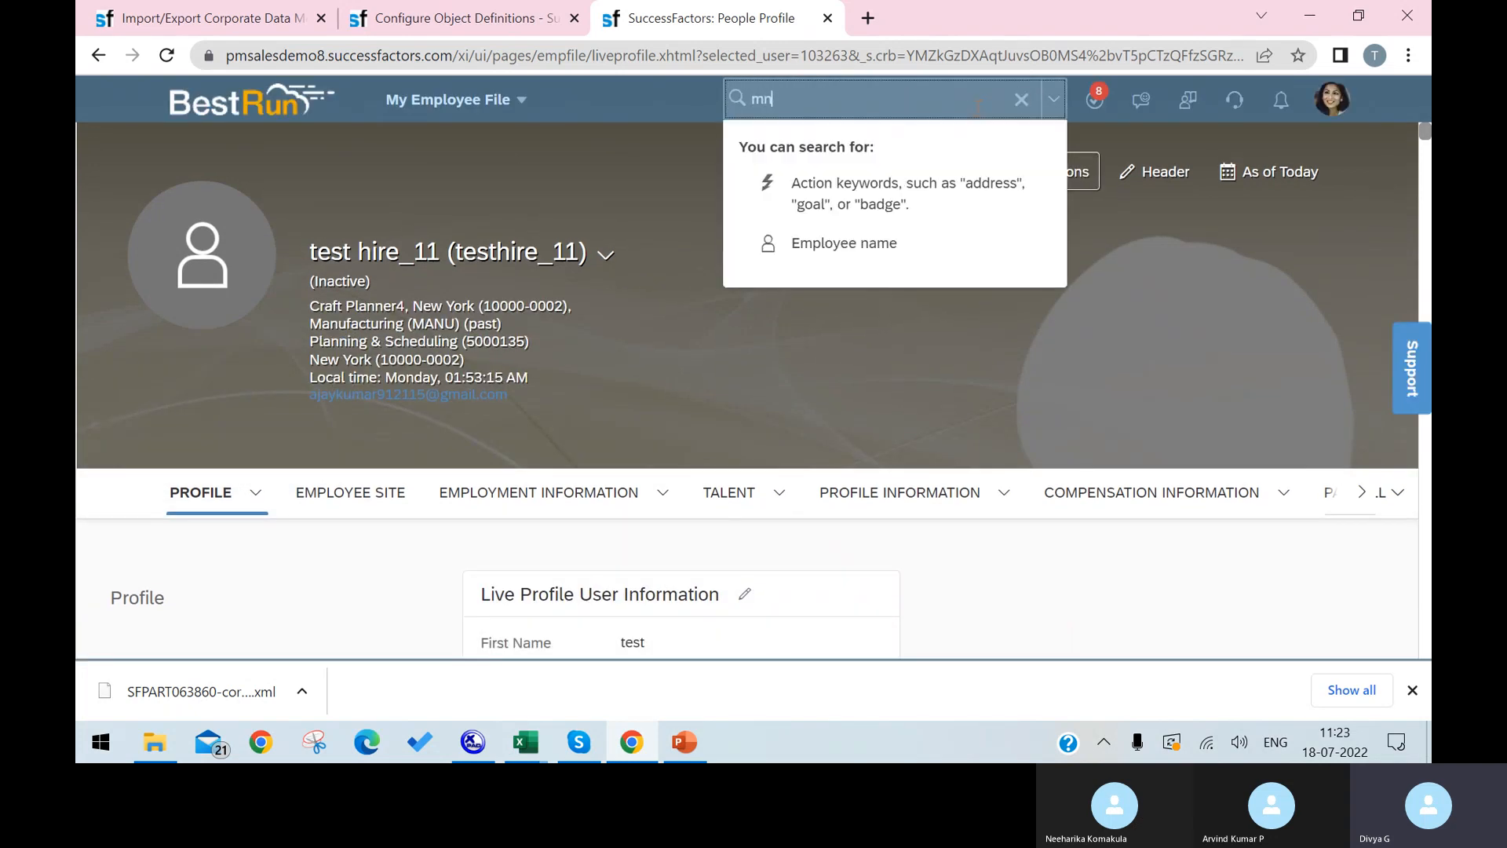
key("BackSpace")
type("anage a")
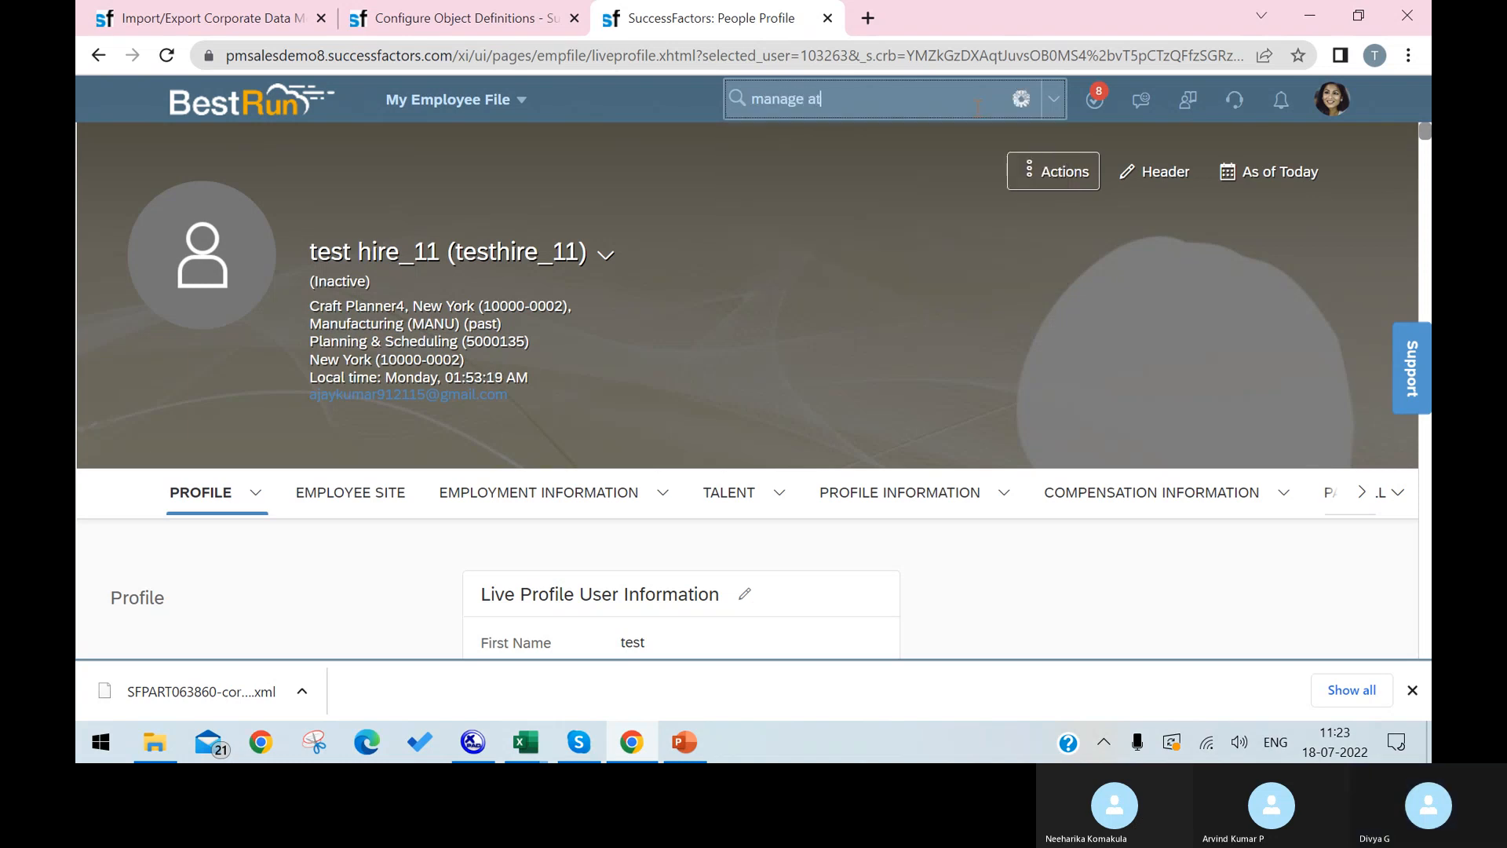
type("t")
key("BackSpace")
key("BackSpace")
type("data")
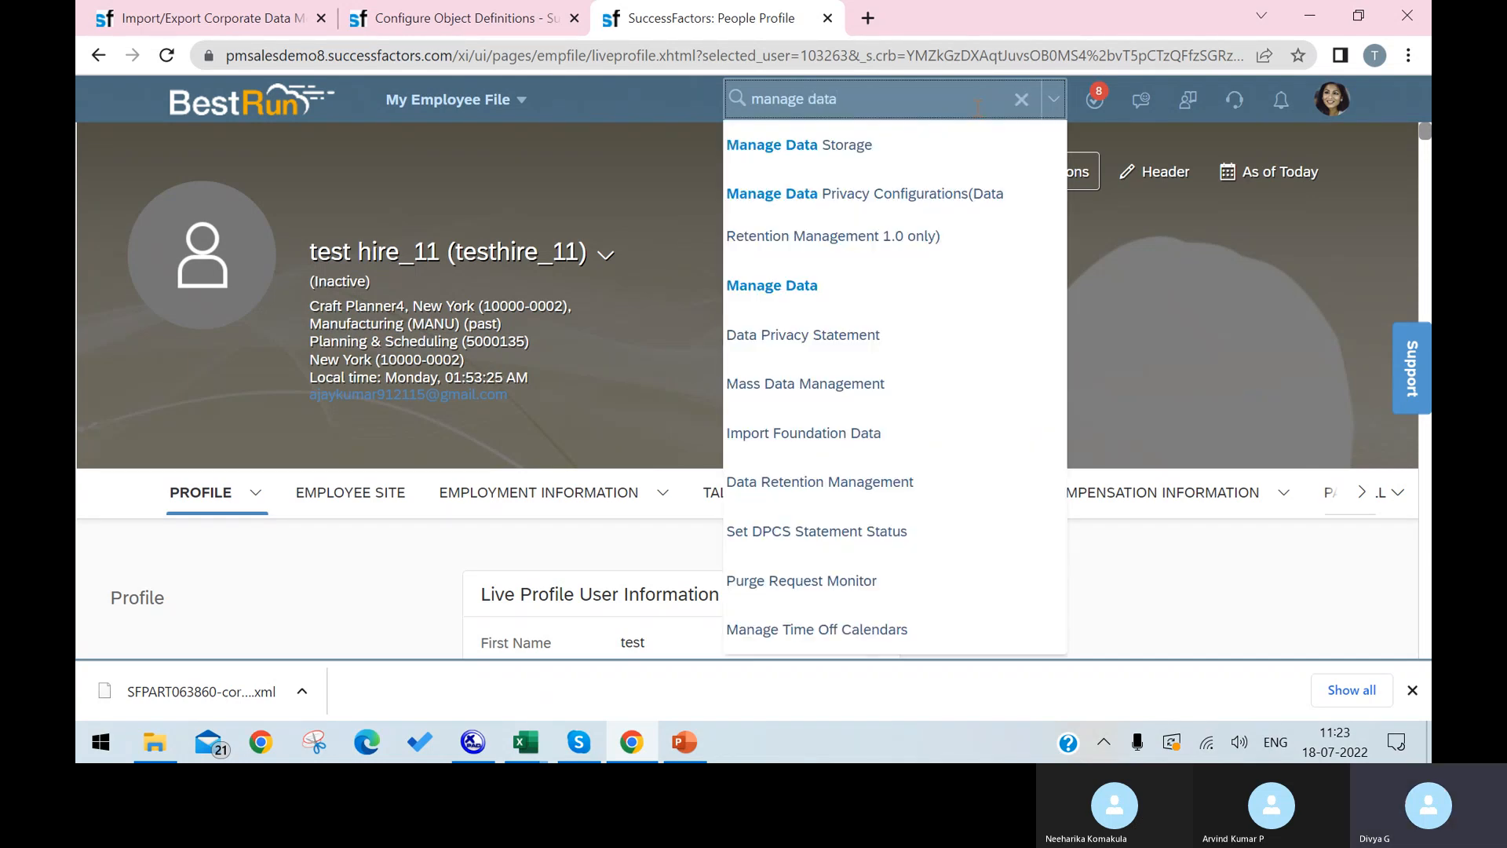
left_click(929, 286)
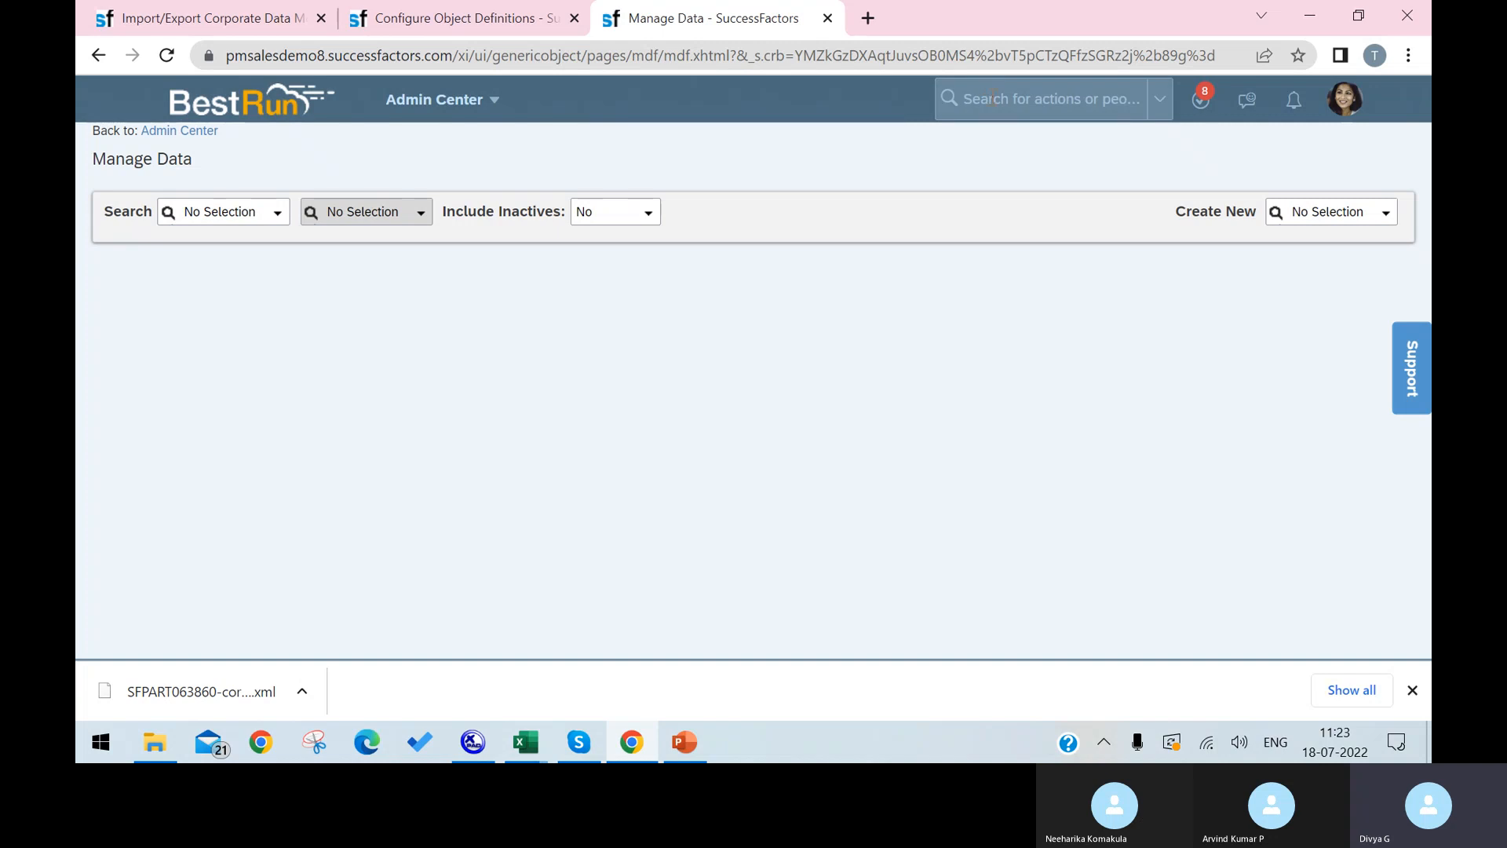
Open Manage Organization, Pay and Job Structures through the action search and start creating a new Location.
left_click(993, 99)
type("manage ")
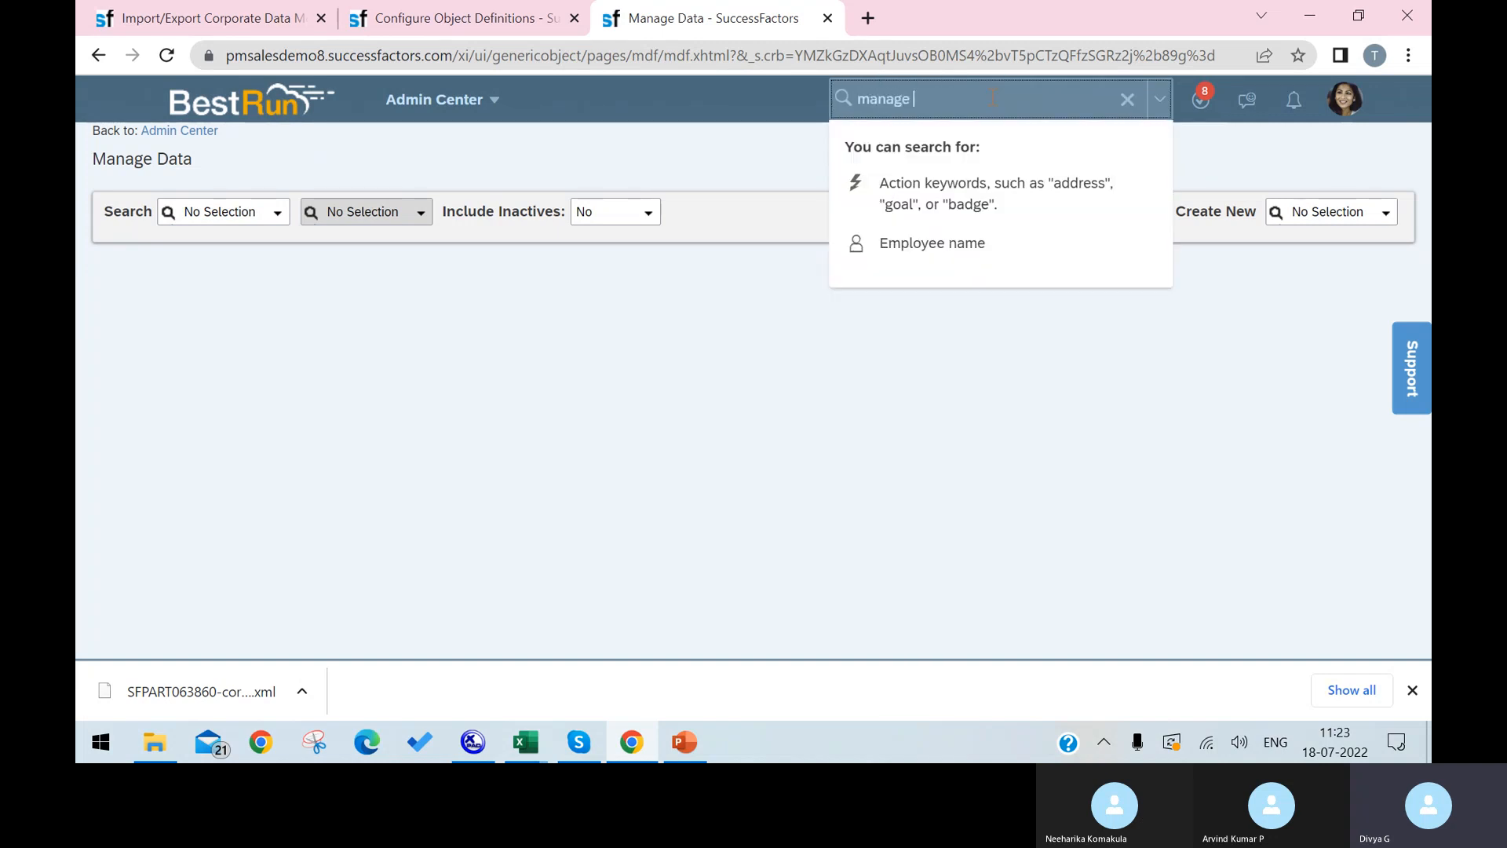
type("org")
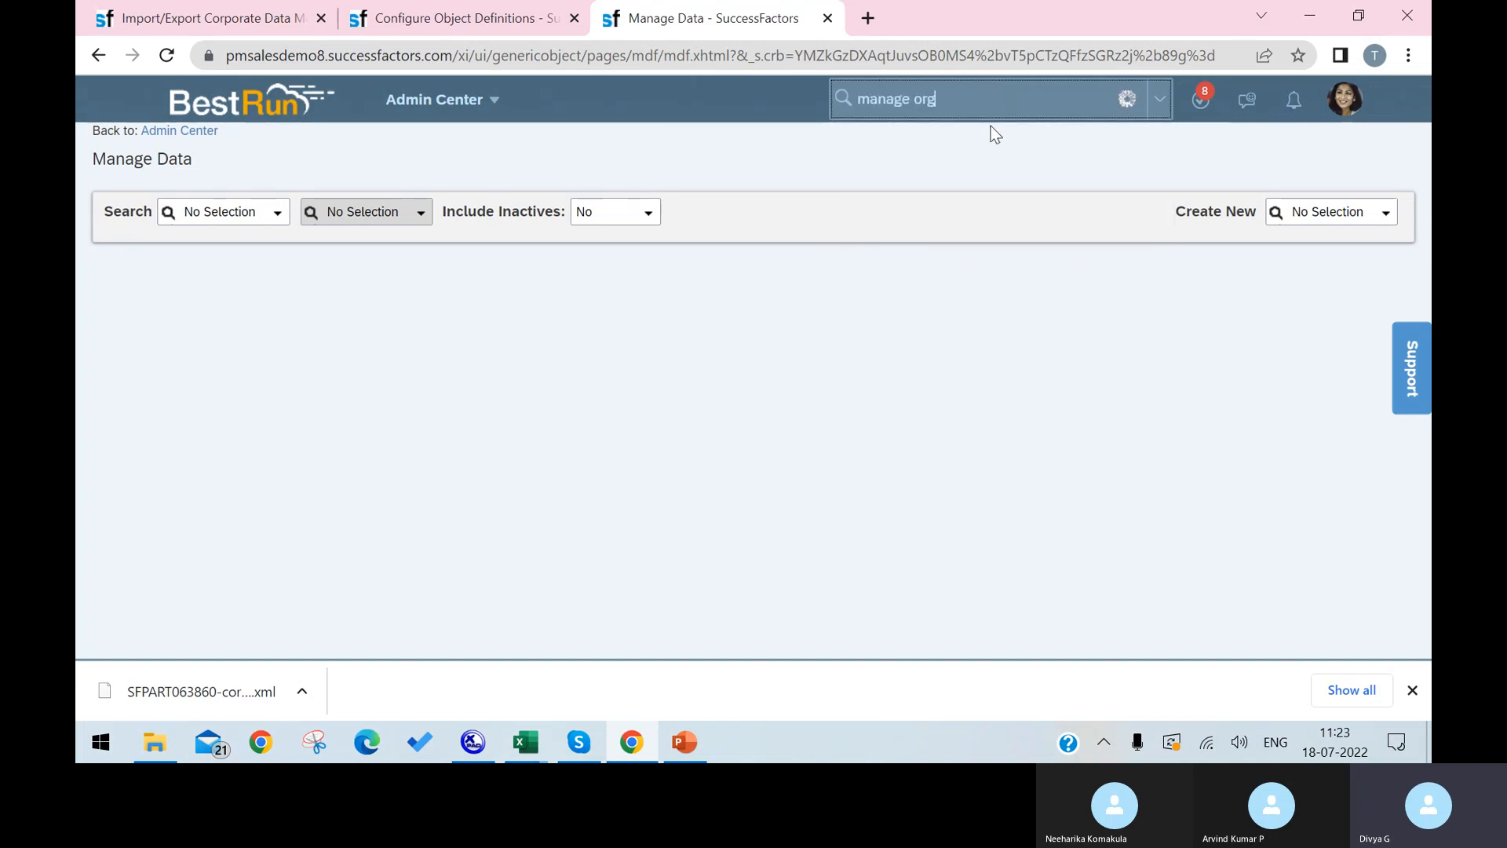
left_click(994, 162)
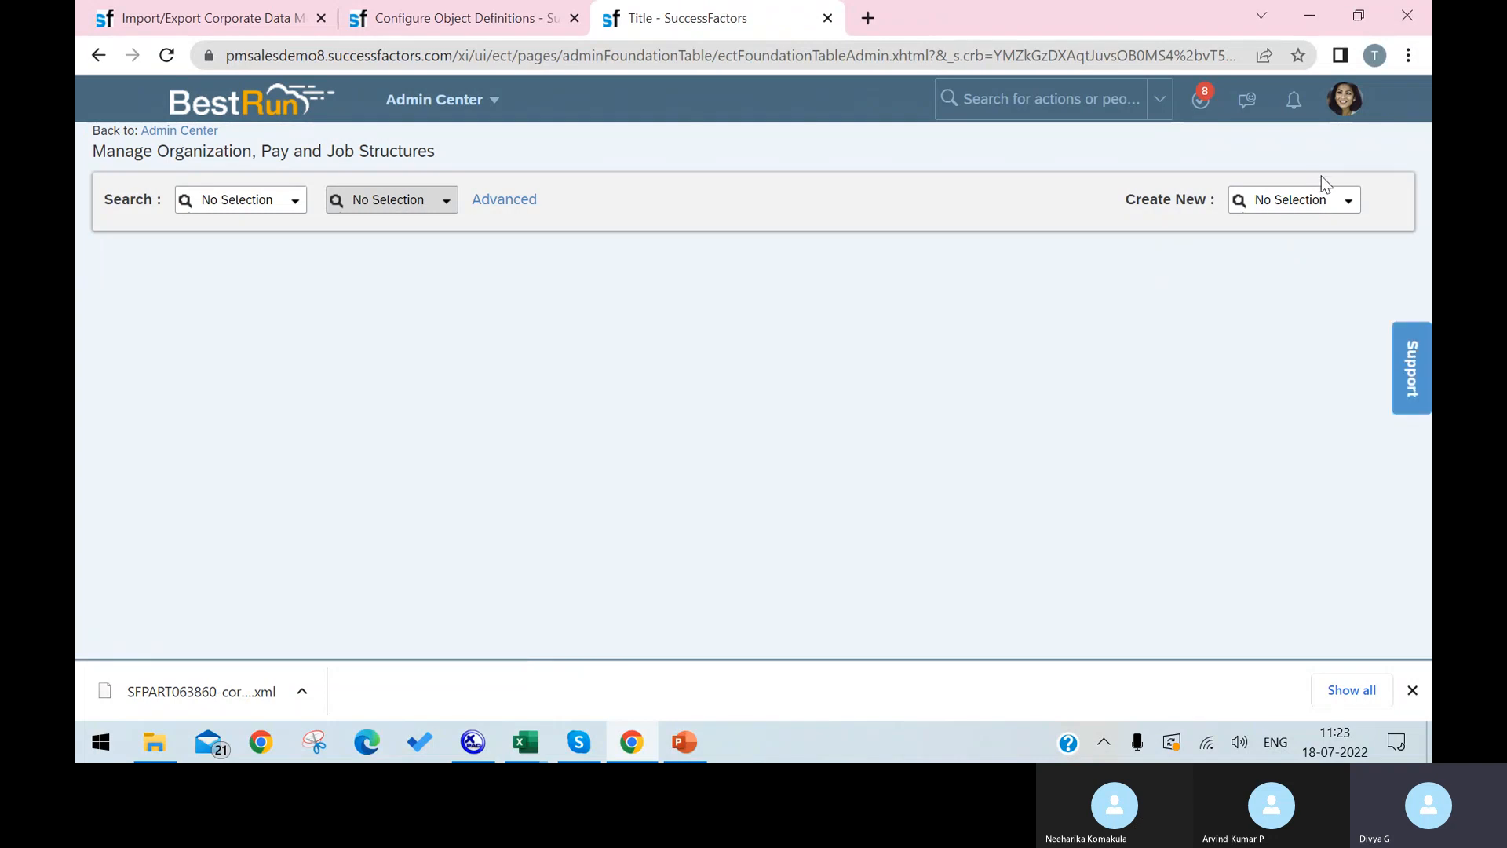
left_click(1349, 202)
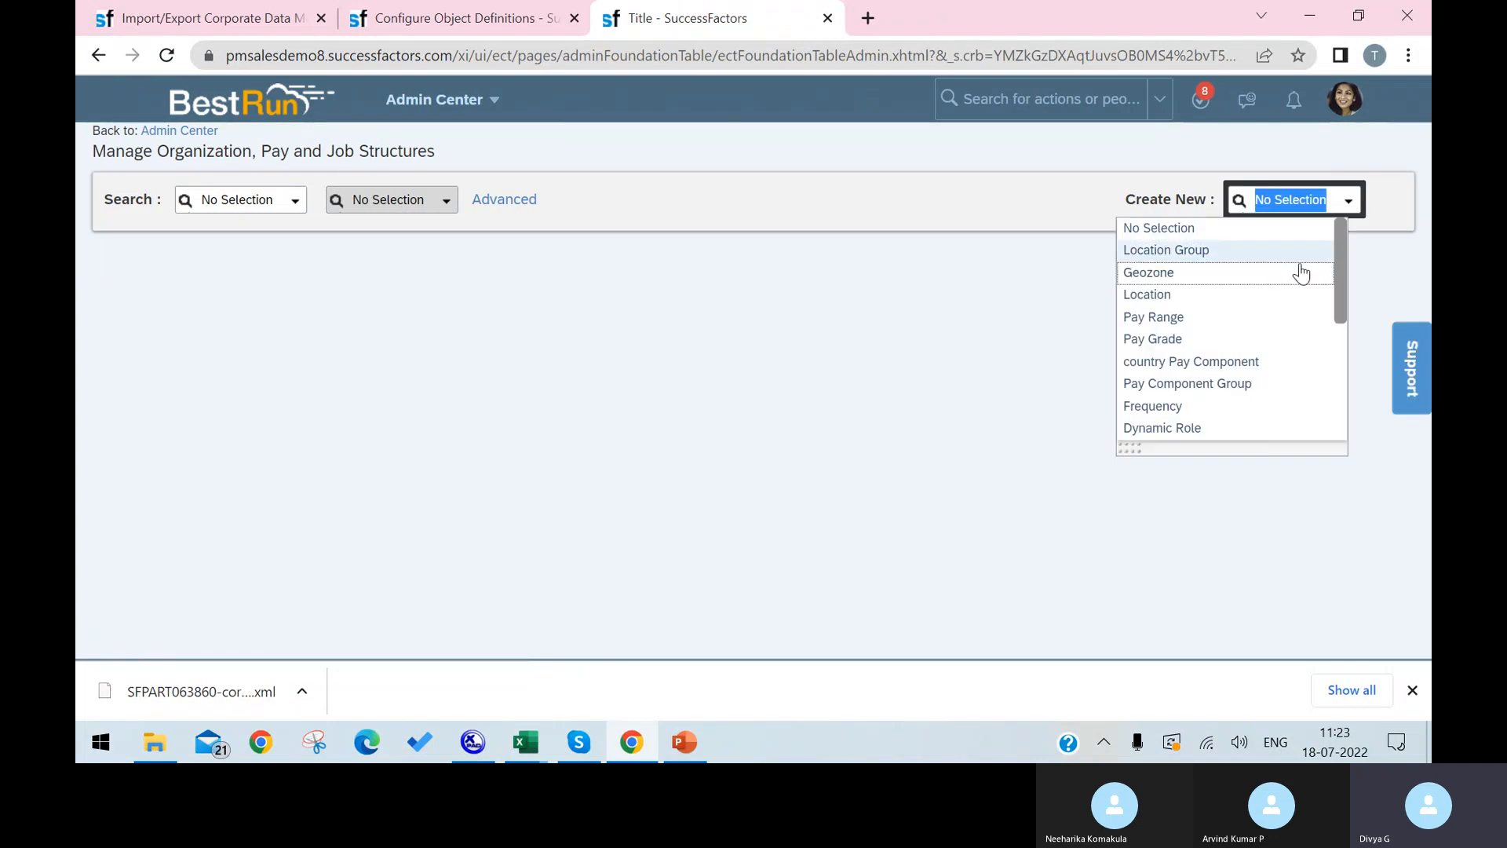
left_click(1293, 295)
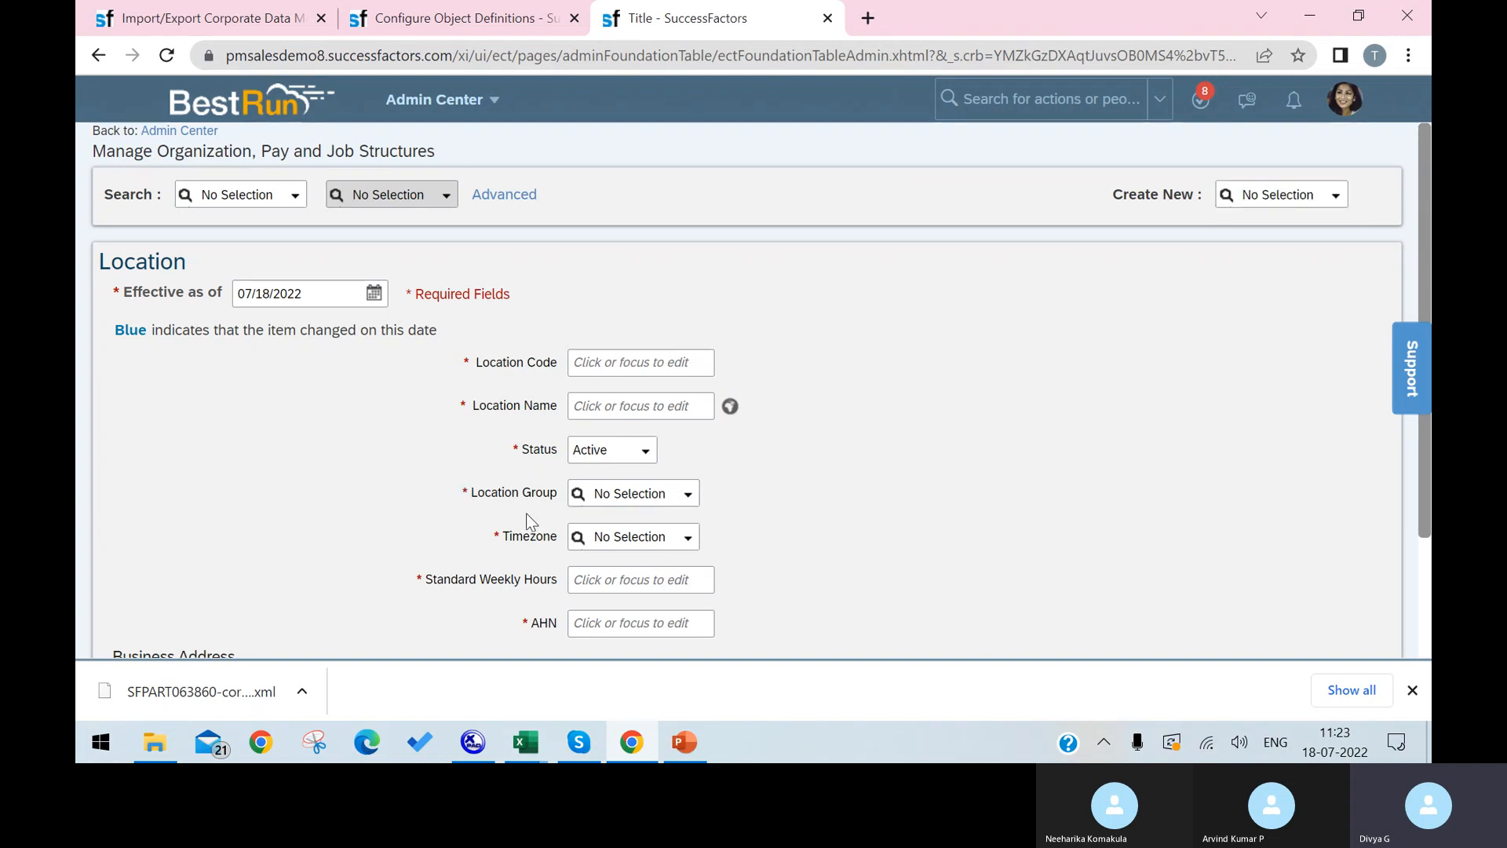
Set the new location's Location Group to DelhiG (DL1).
left_click(691, 495)
left_click(691, 494)
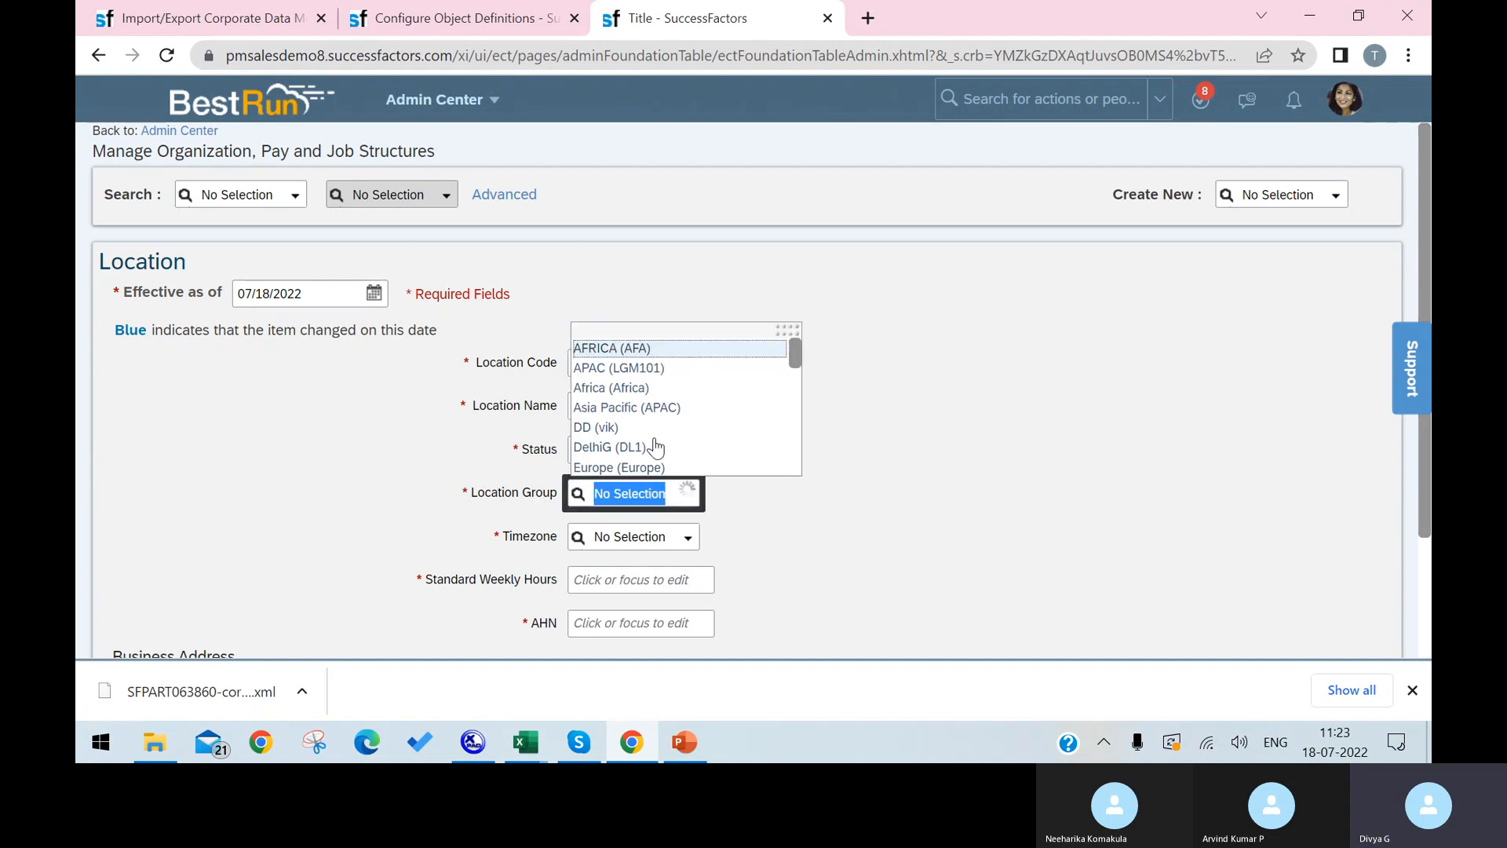
left_click(626, 446)
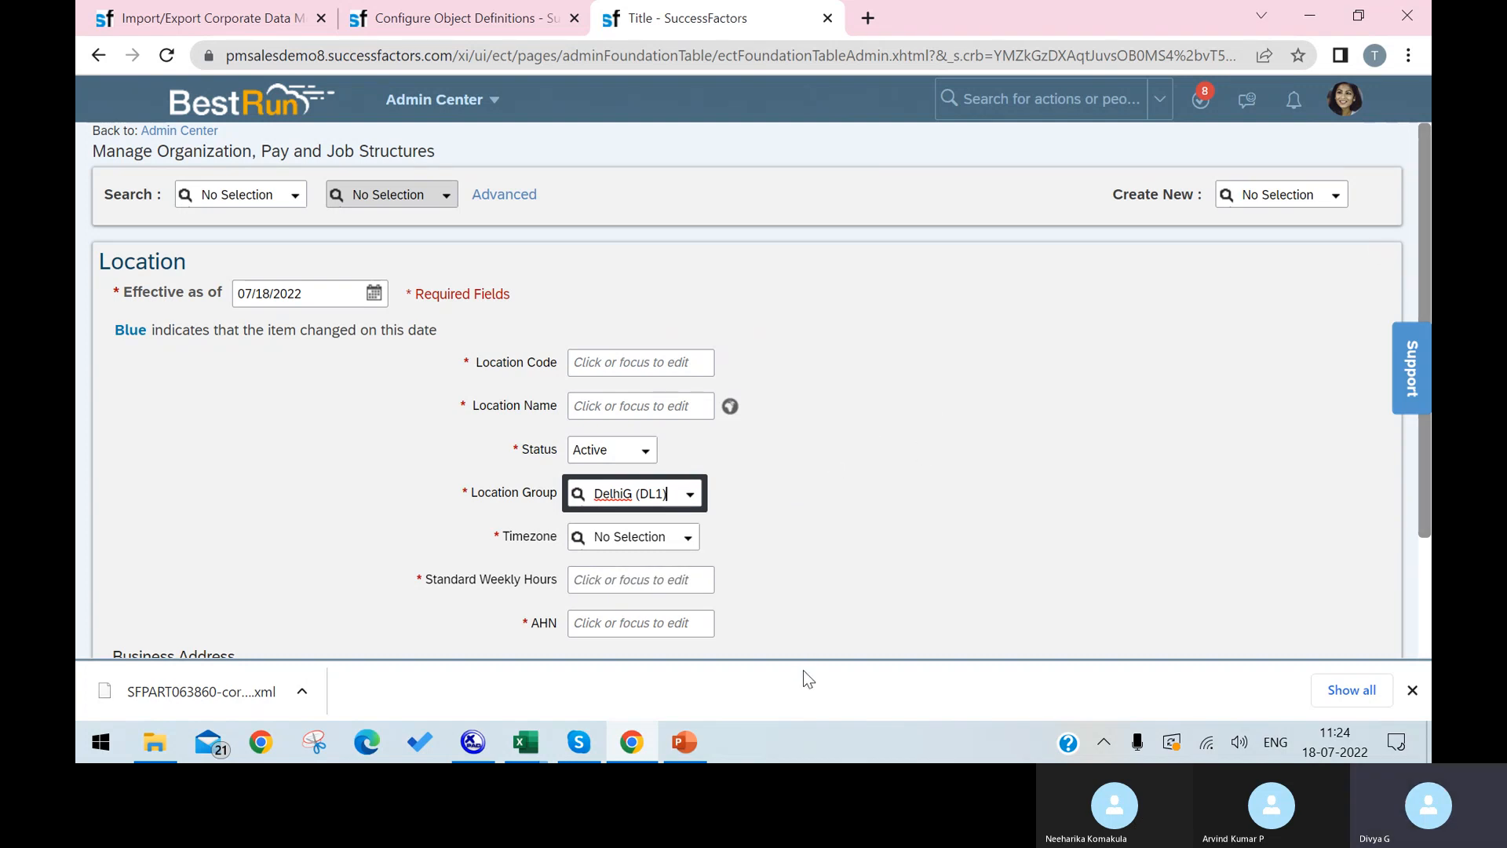
Switch back to XMLPad and change the location association's multiplicity to ONE_TO_MANY.
left_click(472, 743)
left_click(861, 237)
key("BackSpace")
key("BackSpace")
key("BackSpace")
type("MANY")
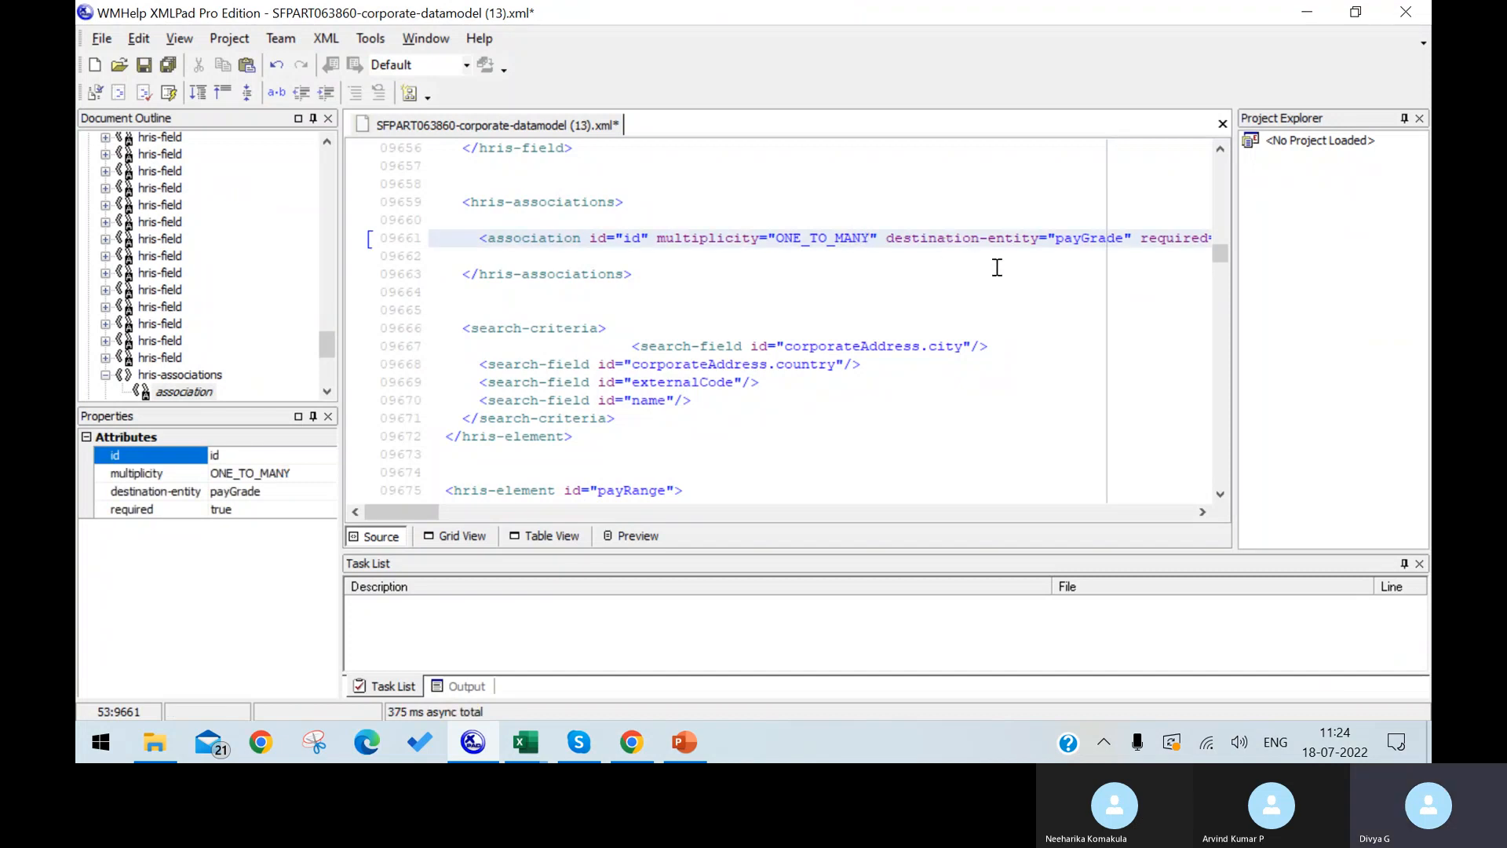
left_click(1049, 238)
left_click_drag(1049, 239, 1114, 244)
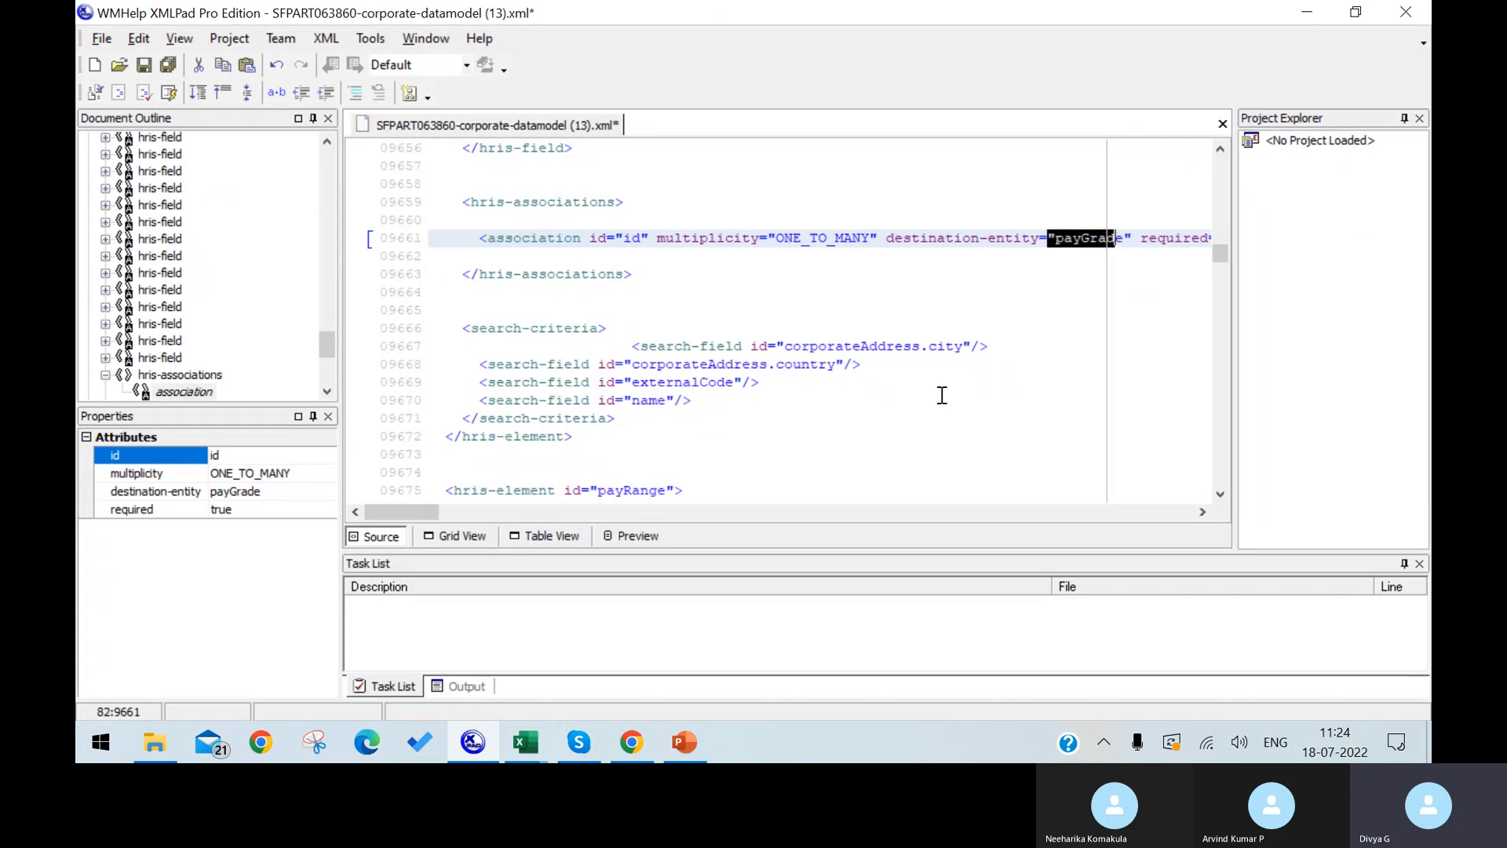
In Chrome's Configure Object Definitions tab, open the Company object definition and copy its LegalEntity code.
left_click(632, 742)
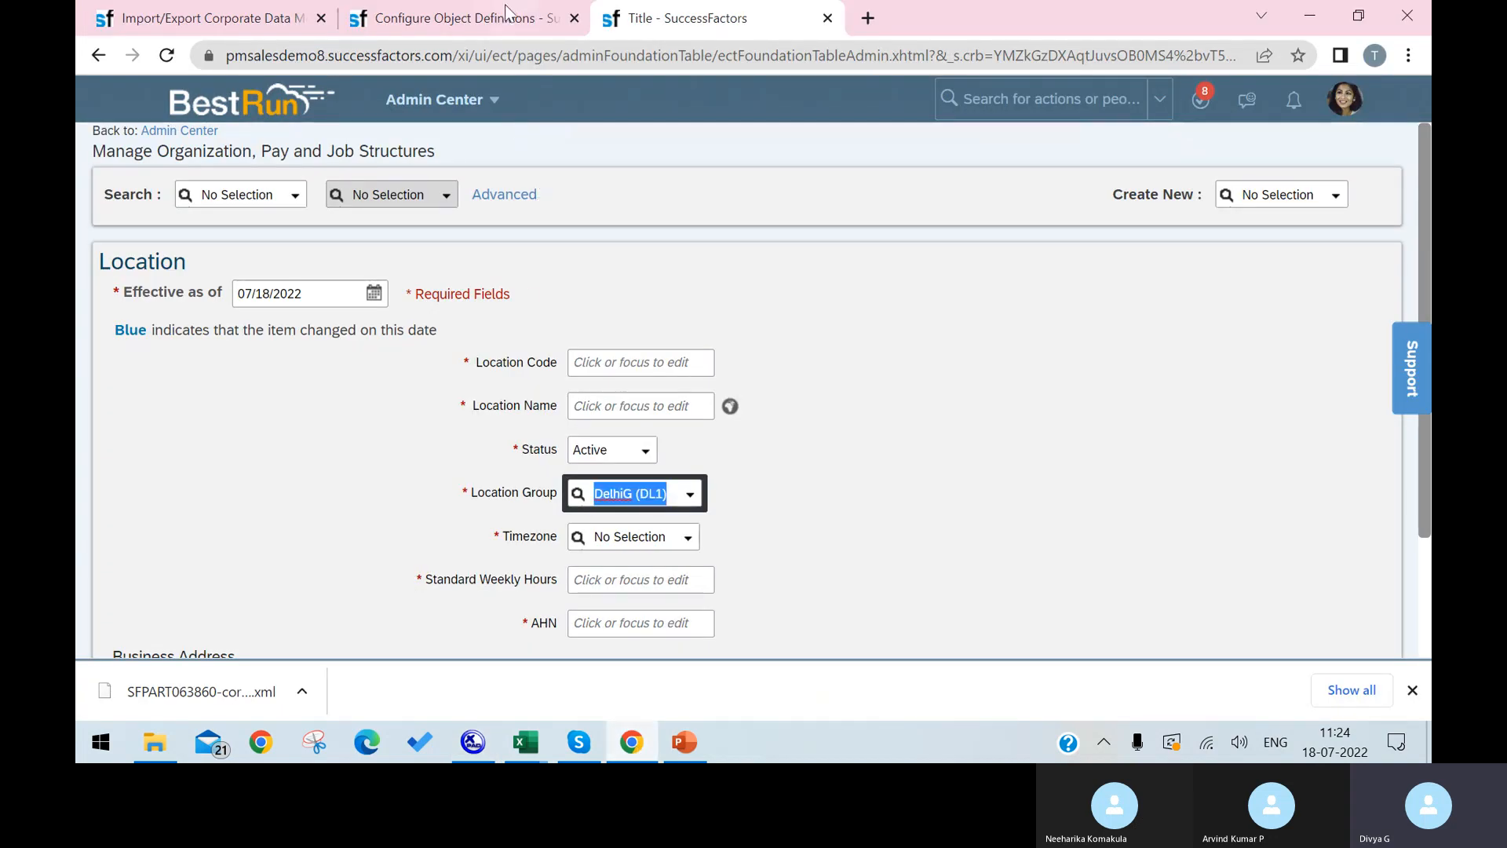
left_click(455, 18)
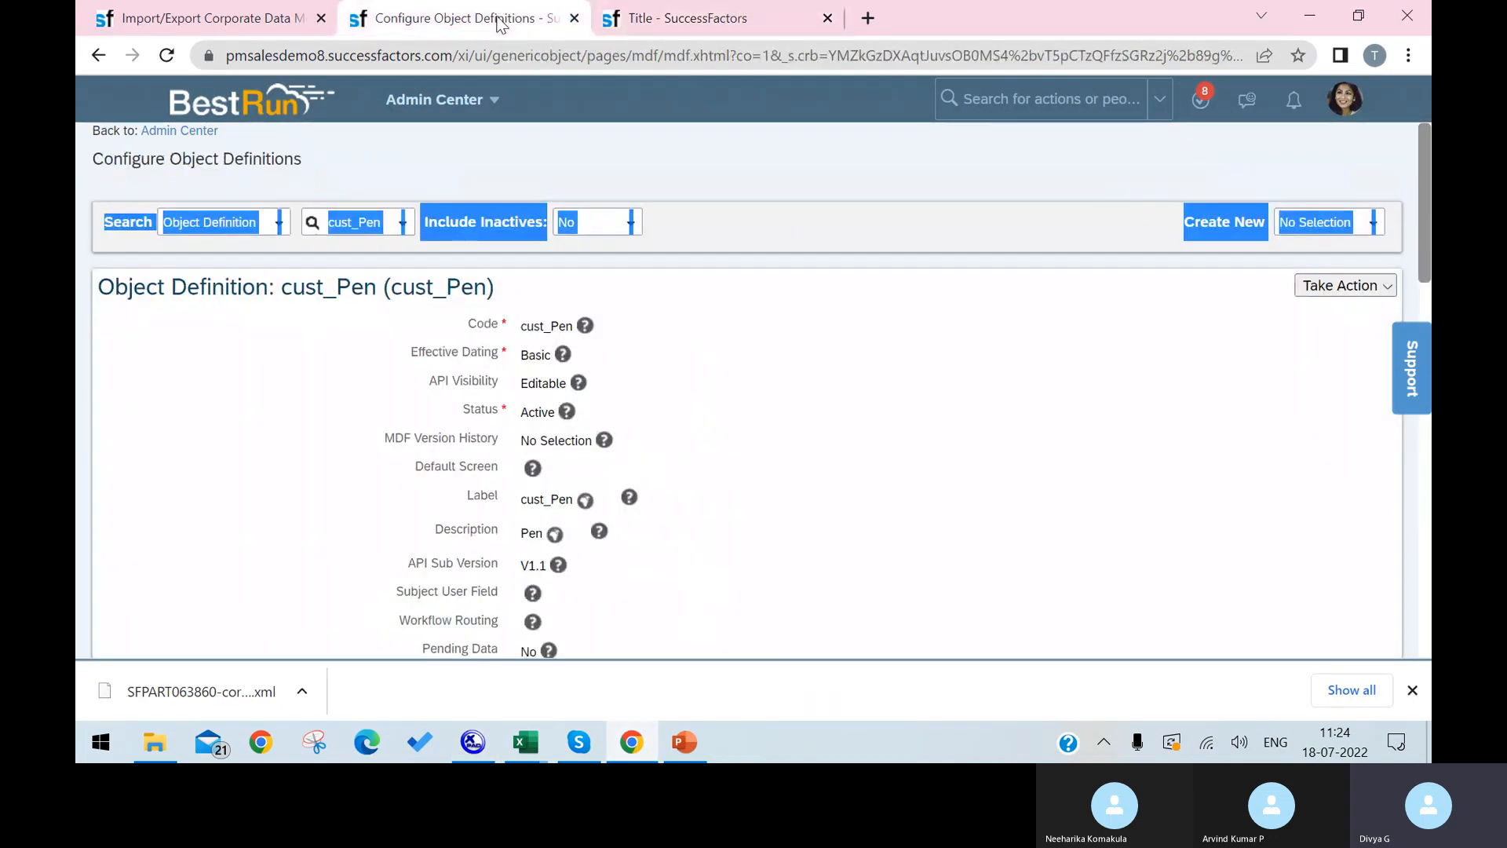
left_click(405, 233)
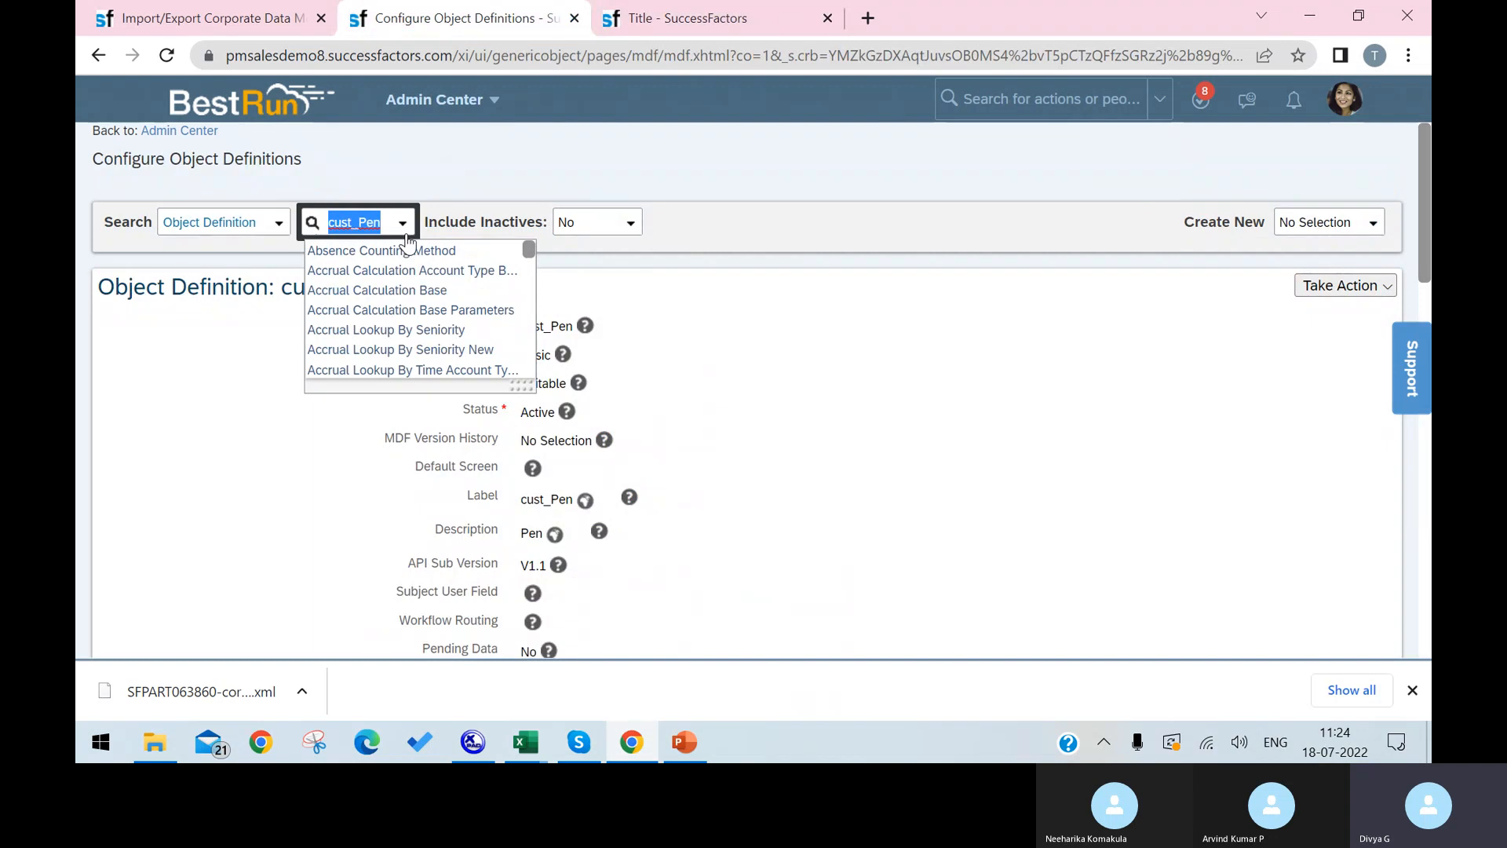
type("LE")
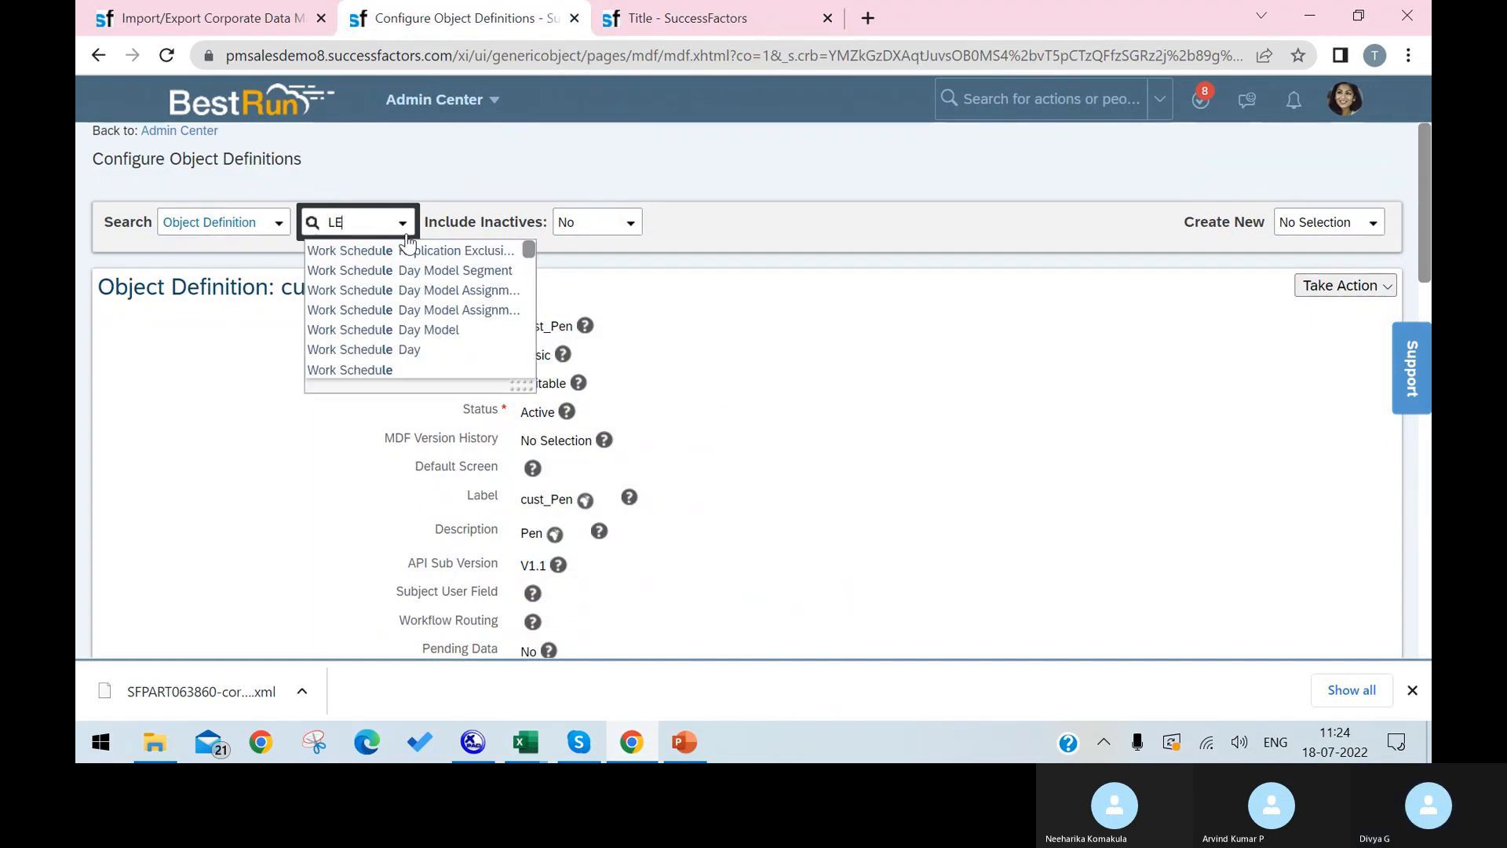
key("BackSpace")
key("BackSpace")
type("COMPANY")
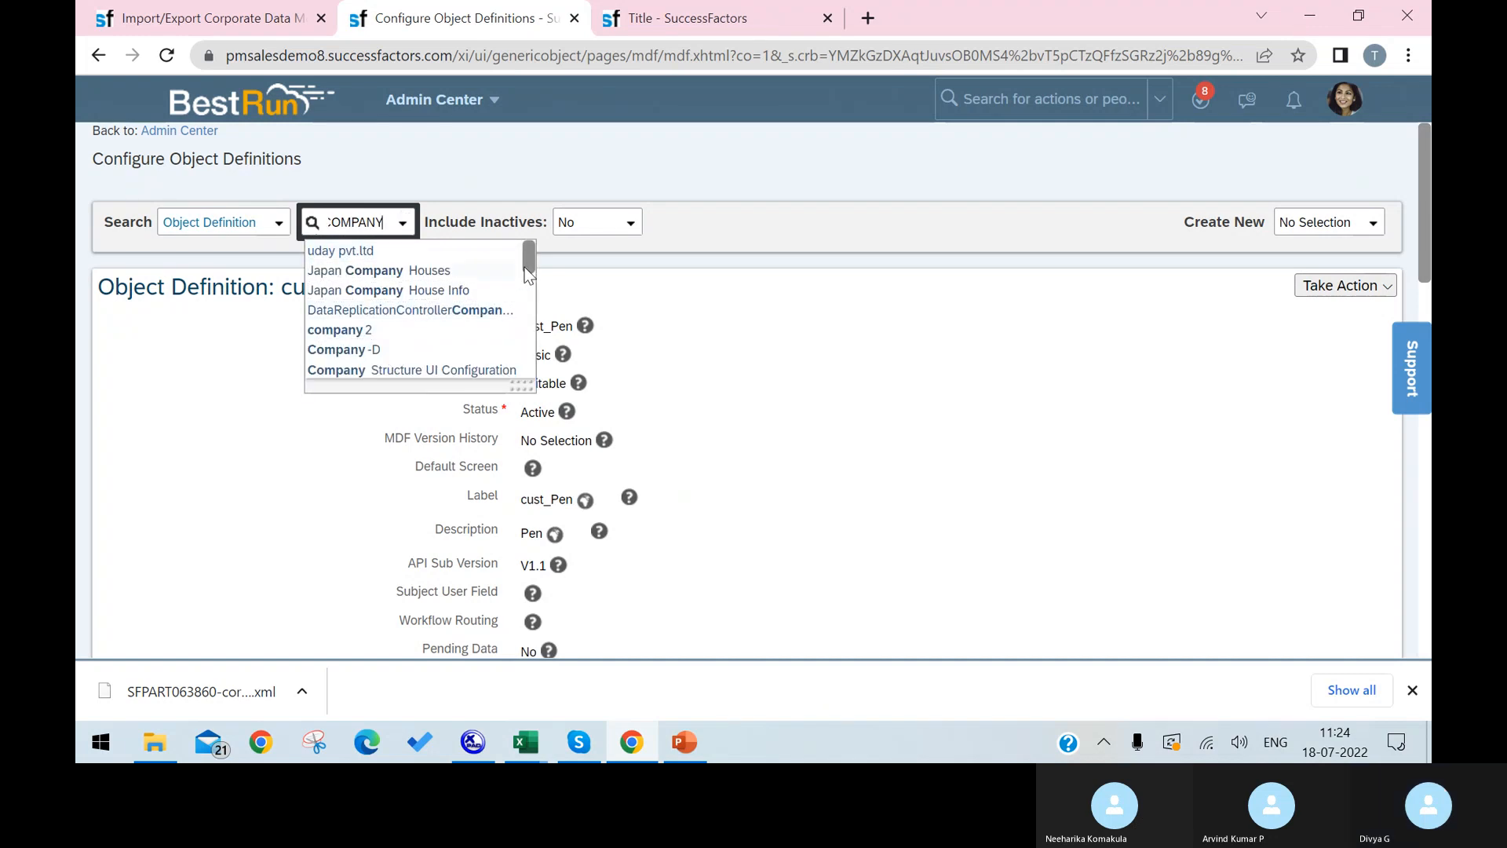
left_click_drag(528, 268, 517, 360)
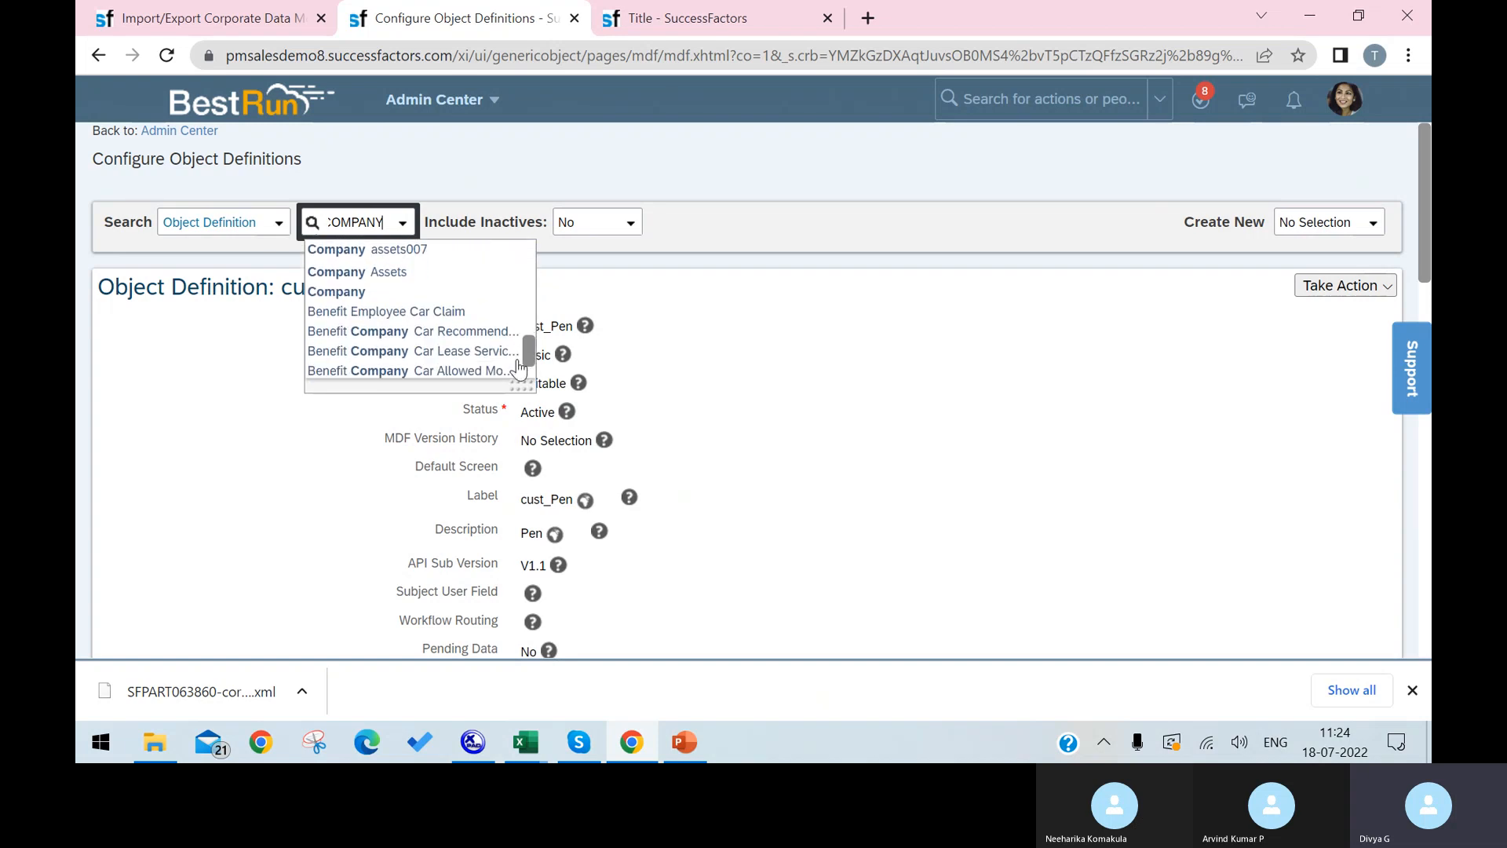
left_click(386, 291)
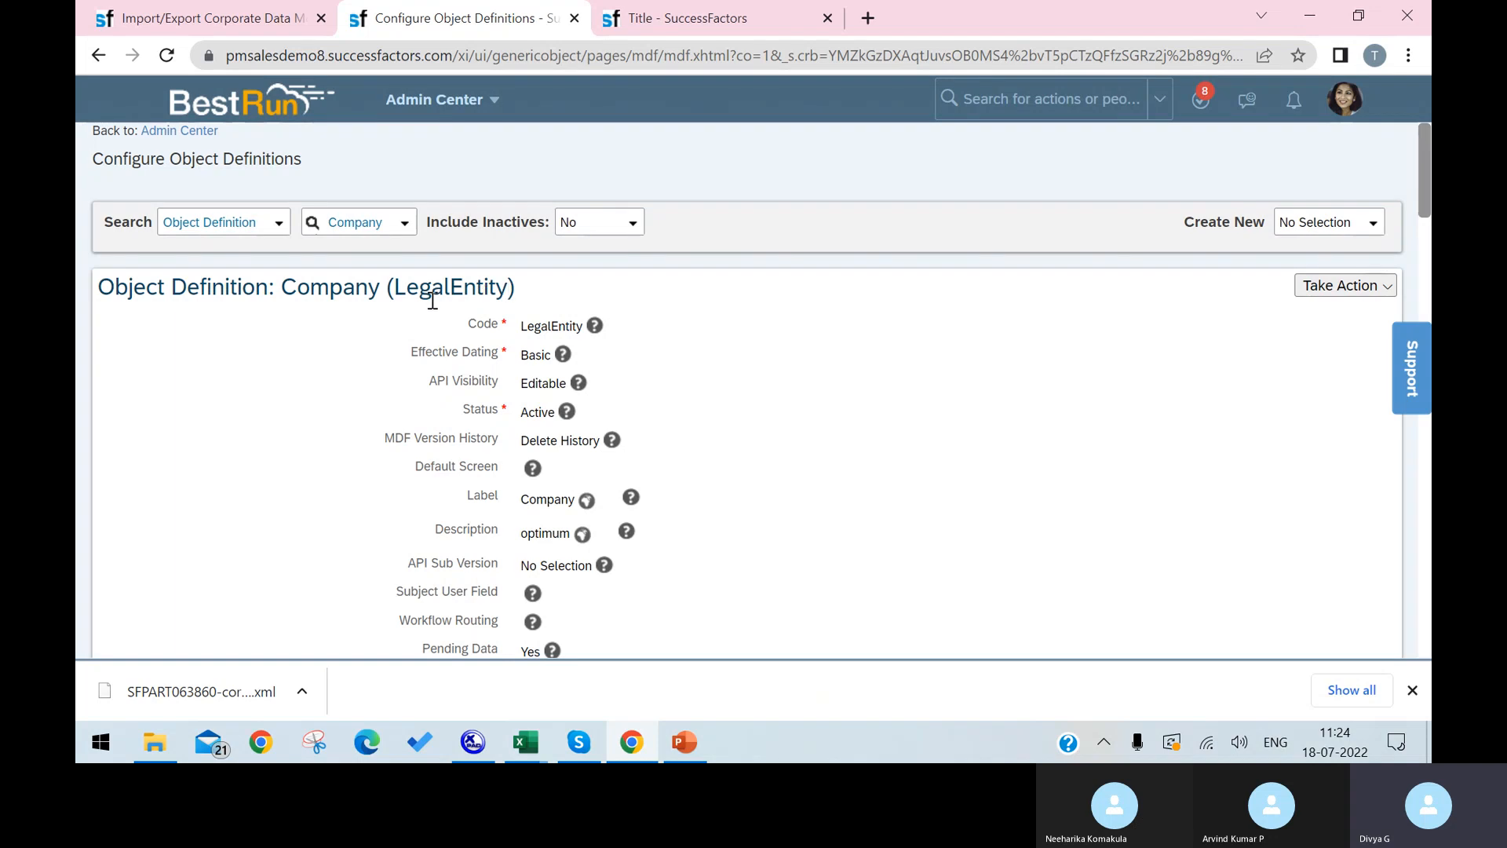
double_click(399, 289)
key("ctrl+c")
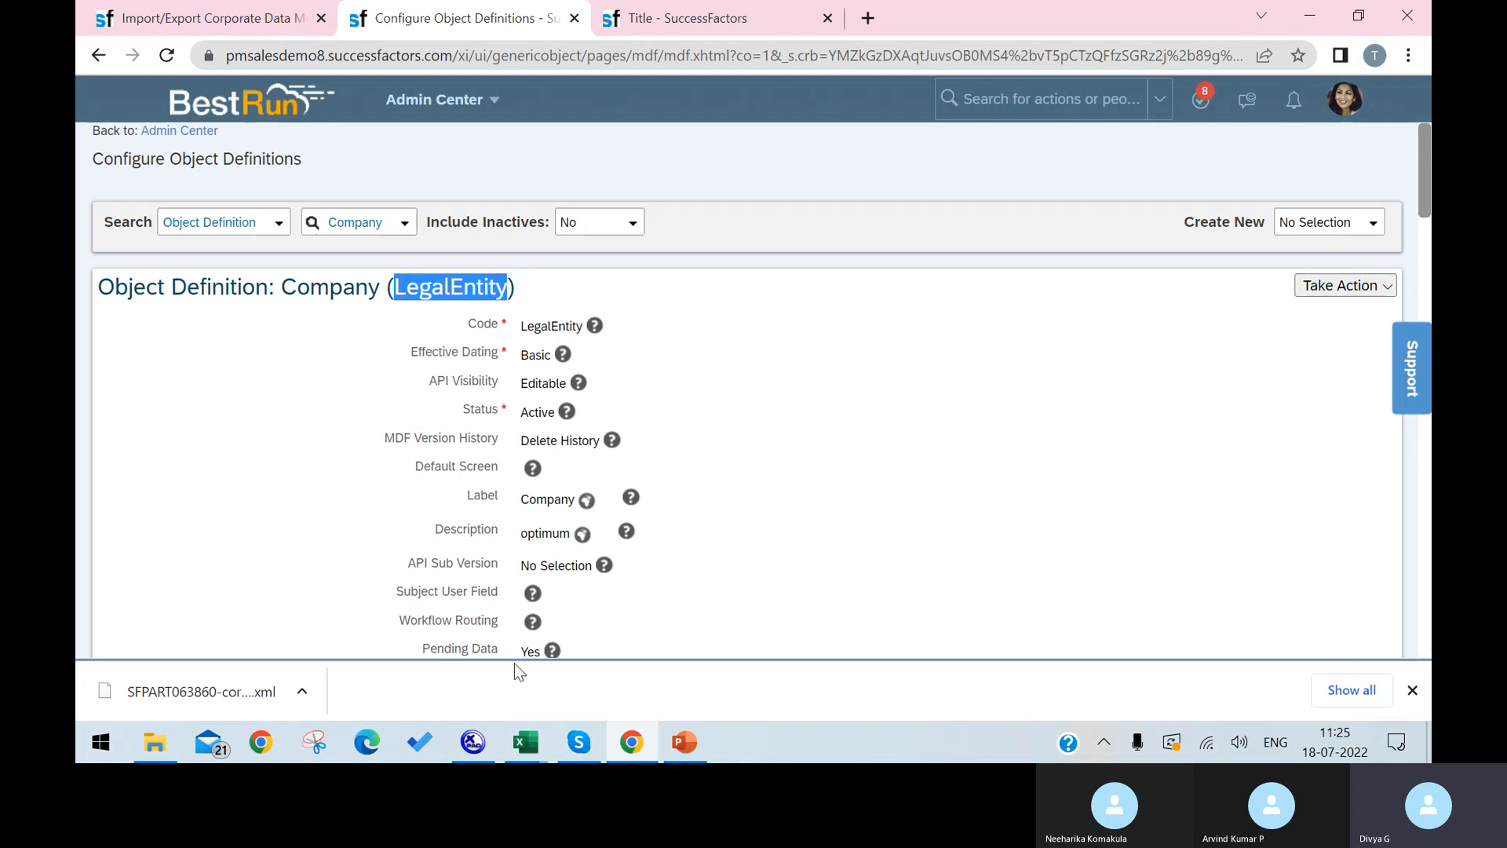
Return to XMLPad and replace the location association's destination-entity with the copied LegalEntity code.
mouse_move(518, 746)
left_click(473, 742)
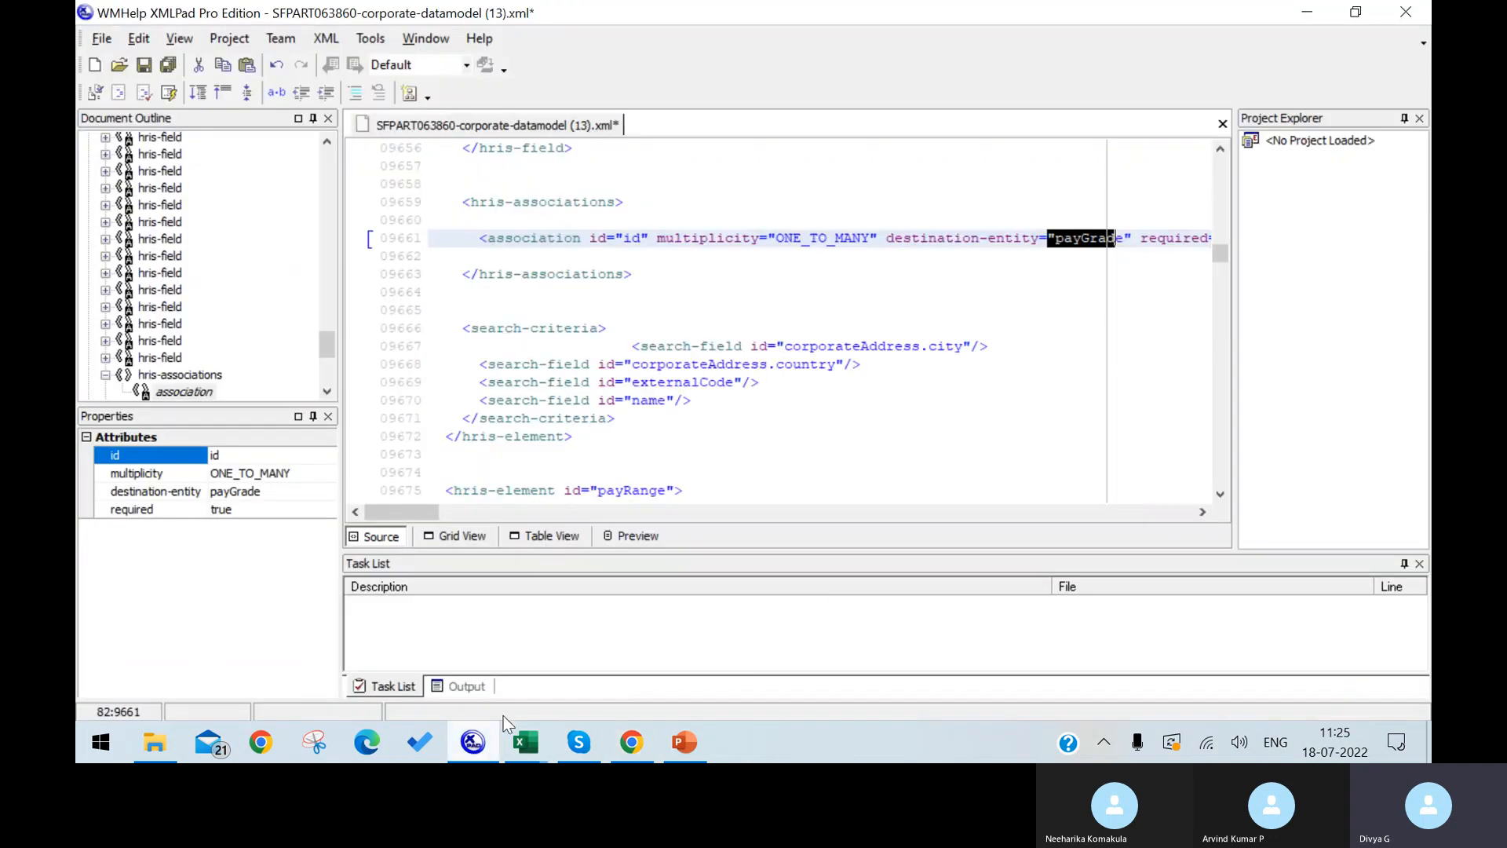
left_click(1123, 238)
key("BackSpace")
key("BackSpace")
key("BackSpace")
key("BackSpace")
key("BackSpace")
key("BackSpace")
key("BackSpace")
key("BackSpace")
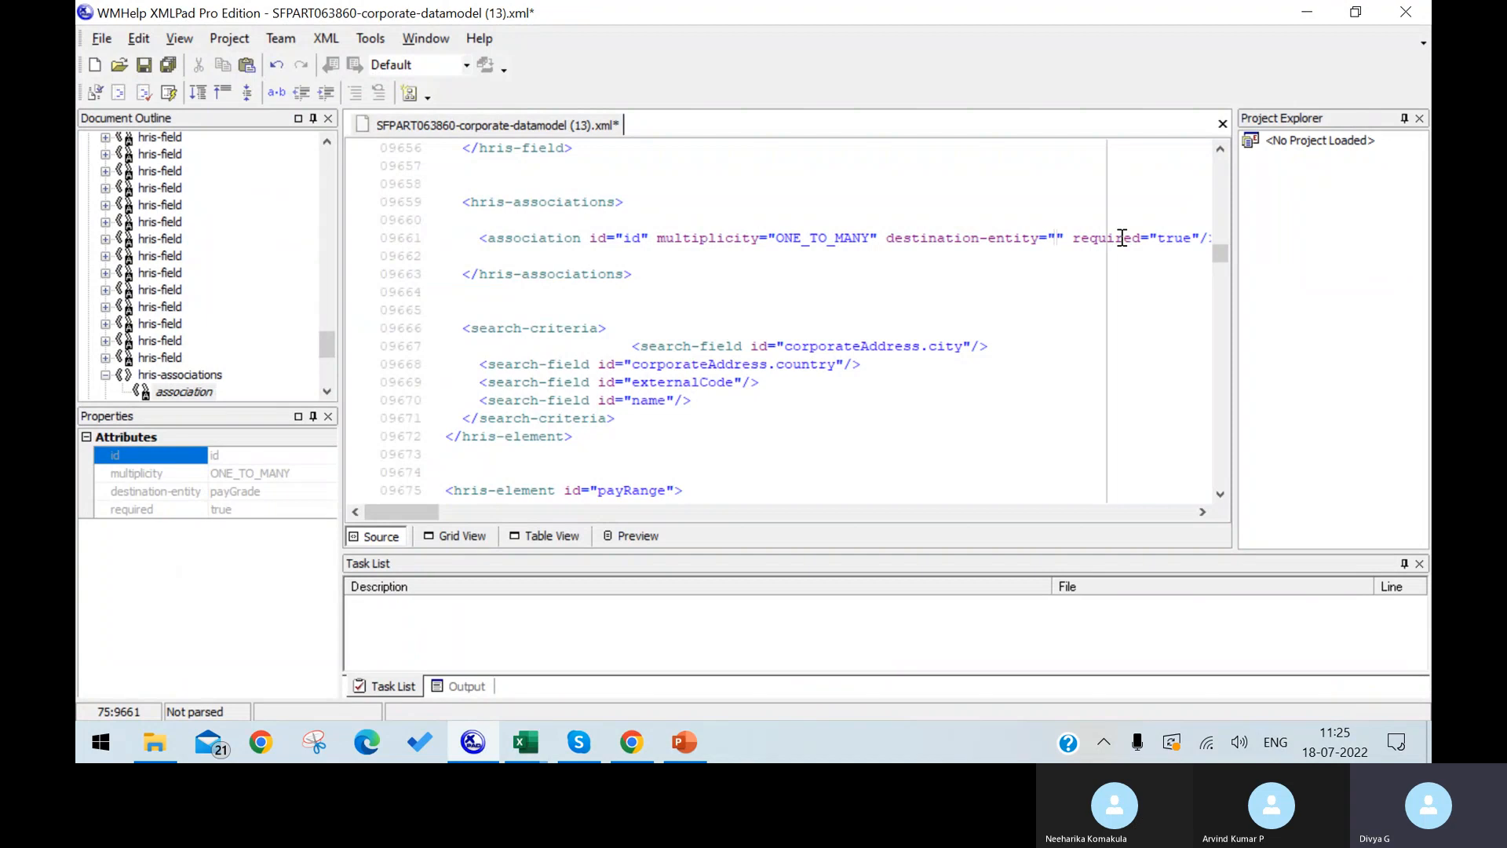
key("ctrl+v")
left_click_drag(426, 509, 469, 510)
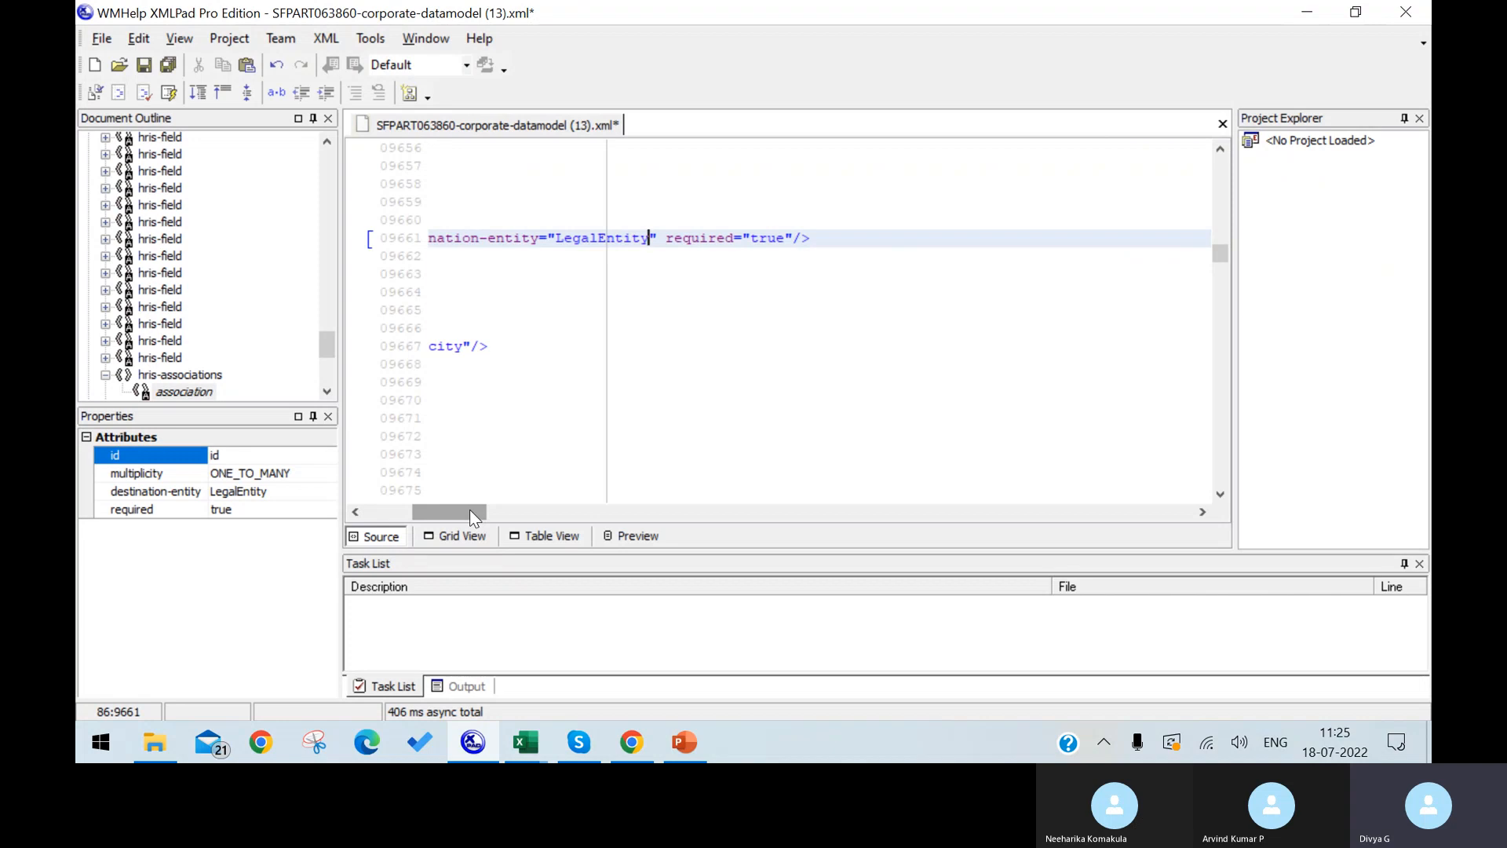
left_click_drag(470, 510, 380, 510)
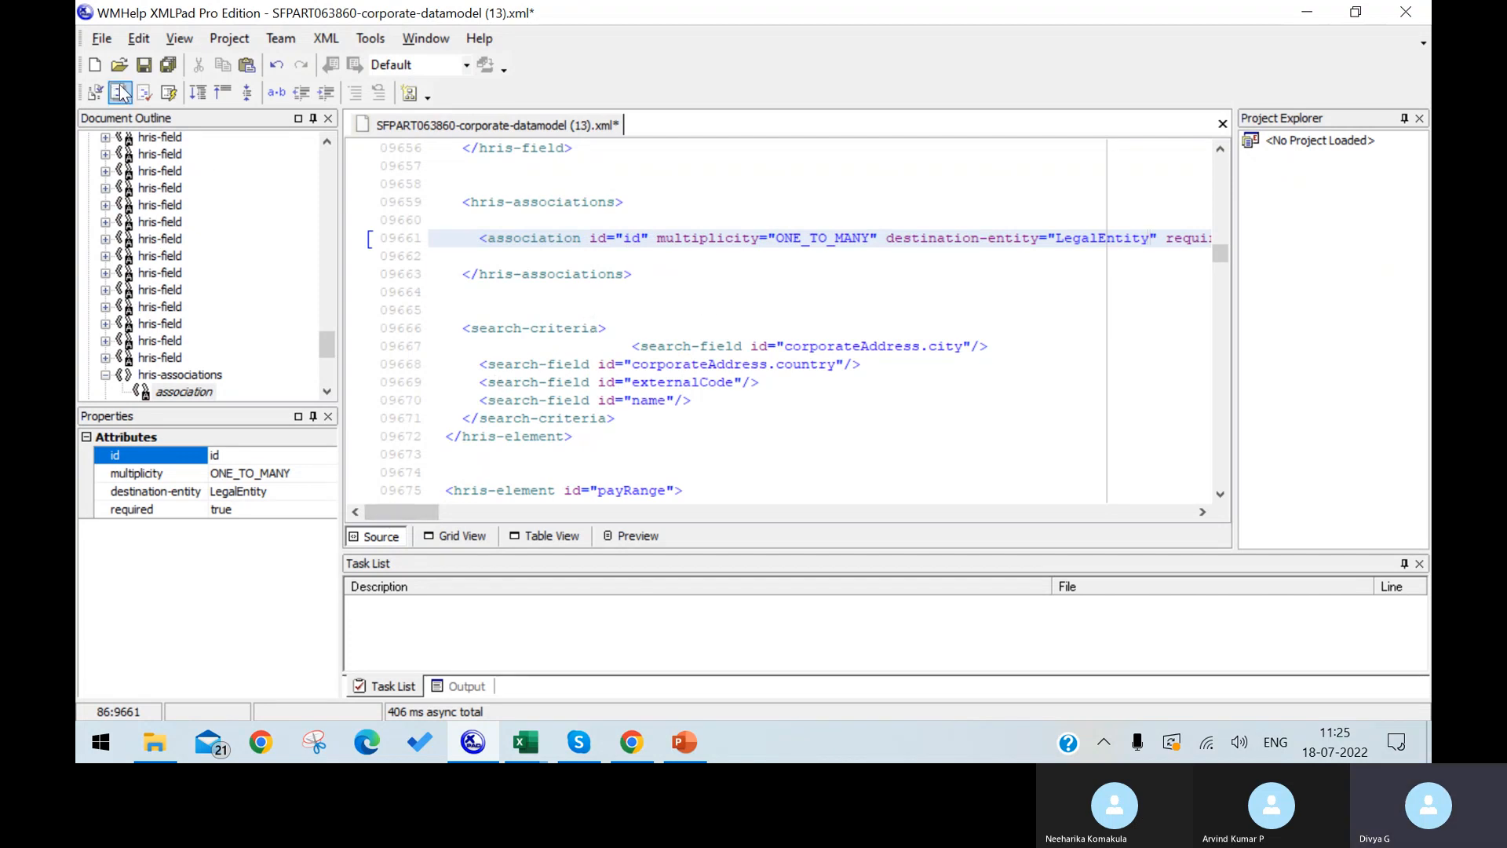
Save a copy of the data model to the Desktop as "SFPART063860-corporate-datamodel .V.1.1" in XML format.
left_click(102, 38)
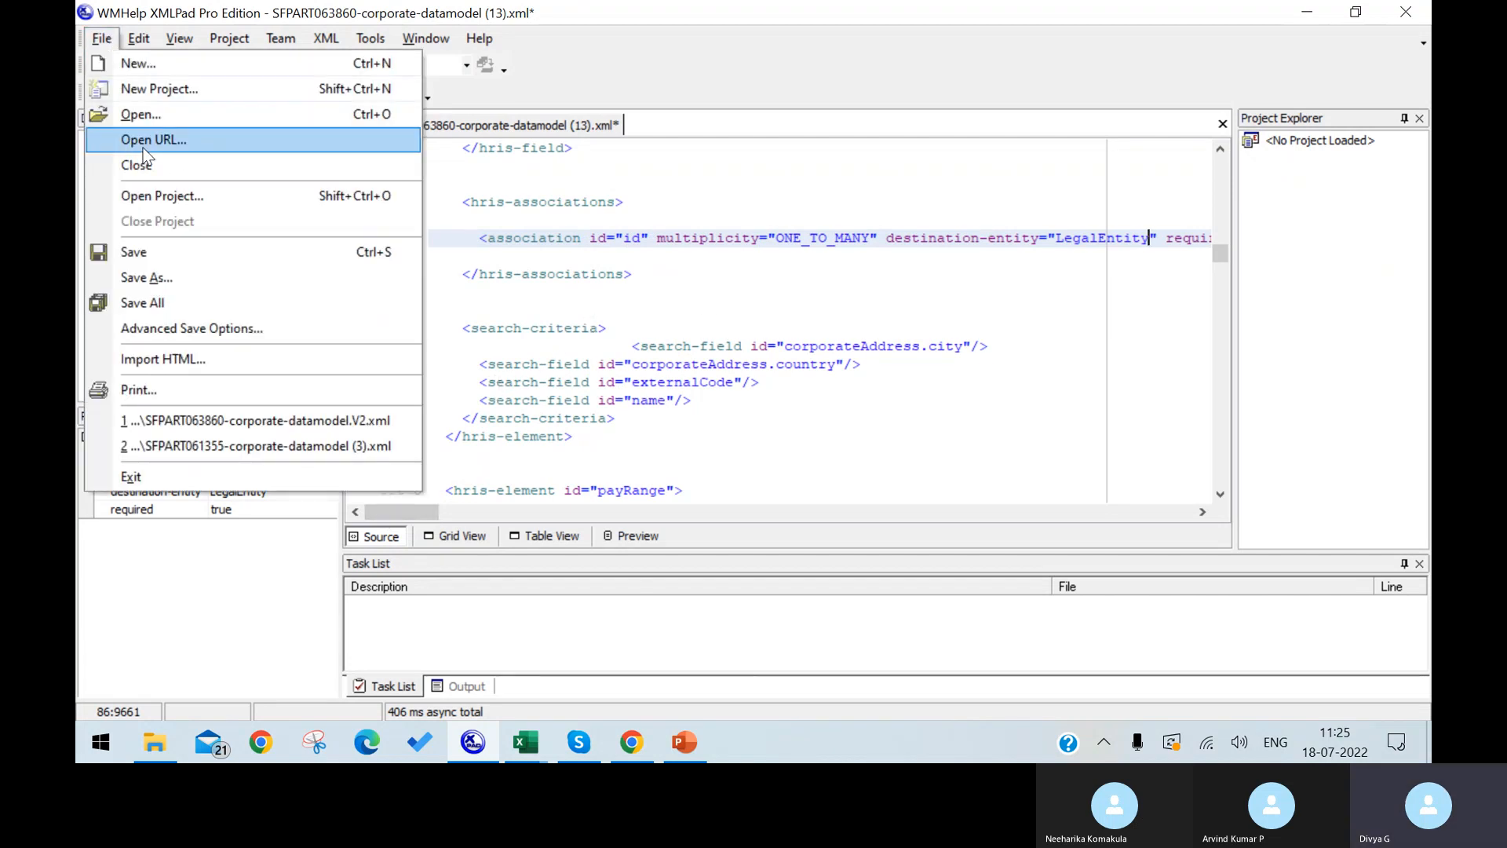
left_click(192, 275)
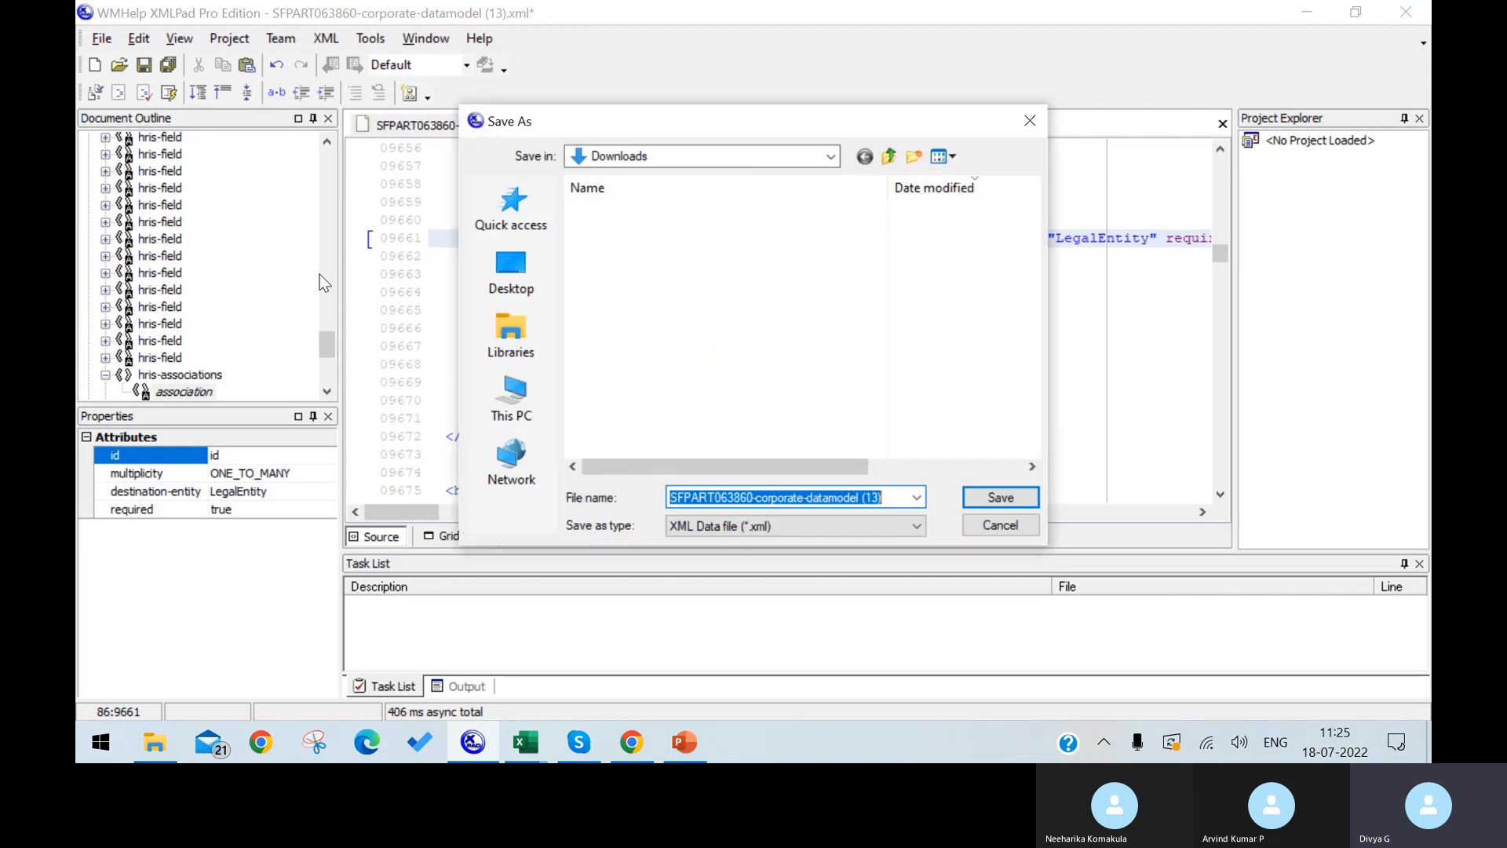
left_click(895, 500)
key("BackSpace")
key("BackSpace")
key("BackSpace")
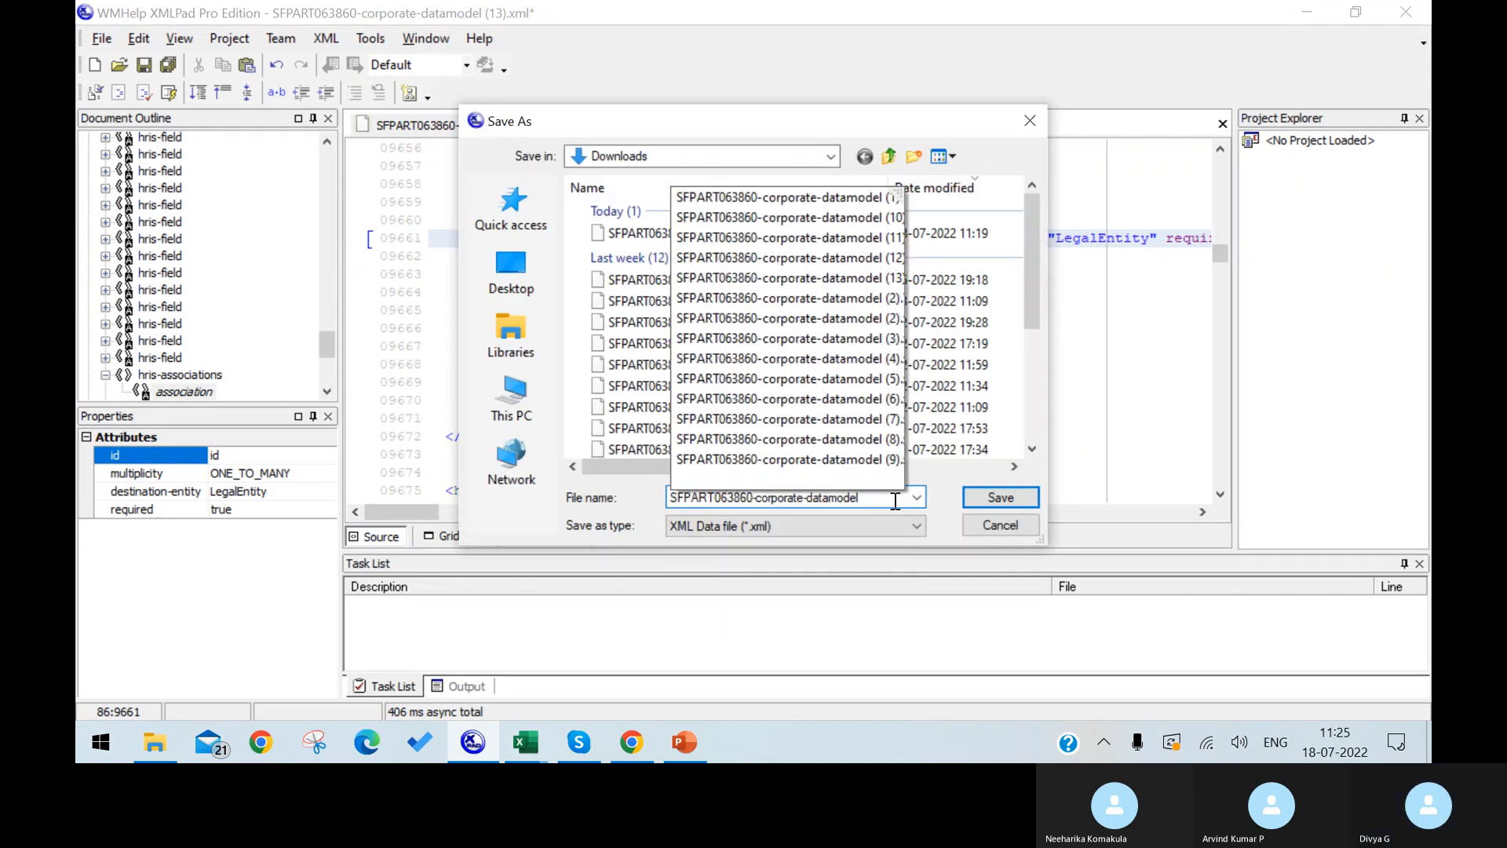
type(".V.1.1")
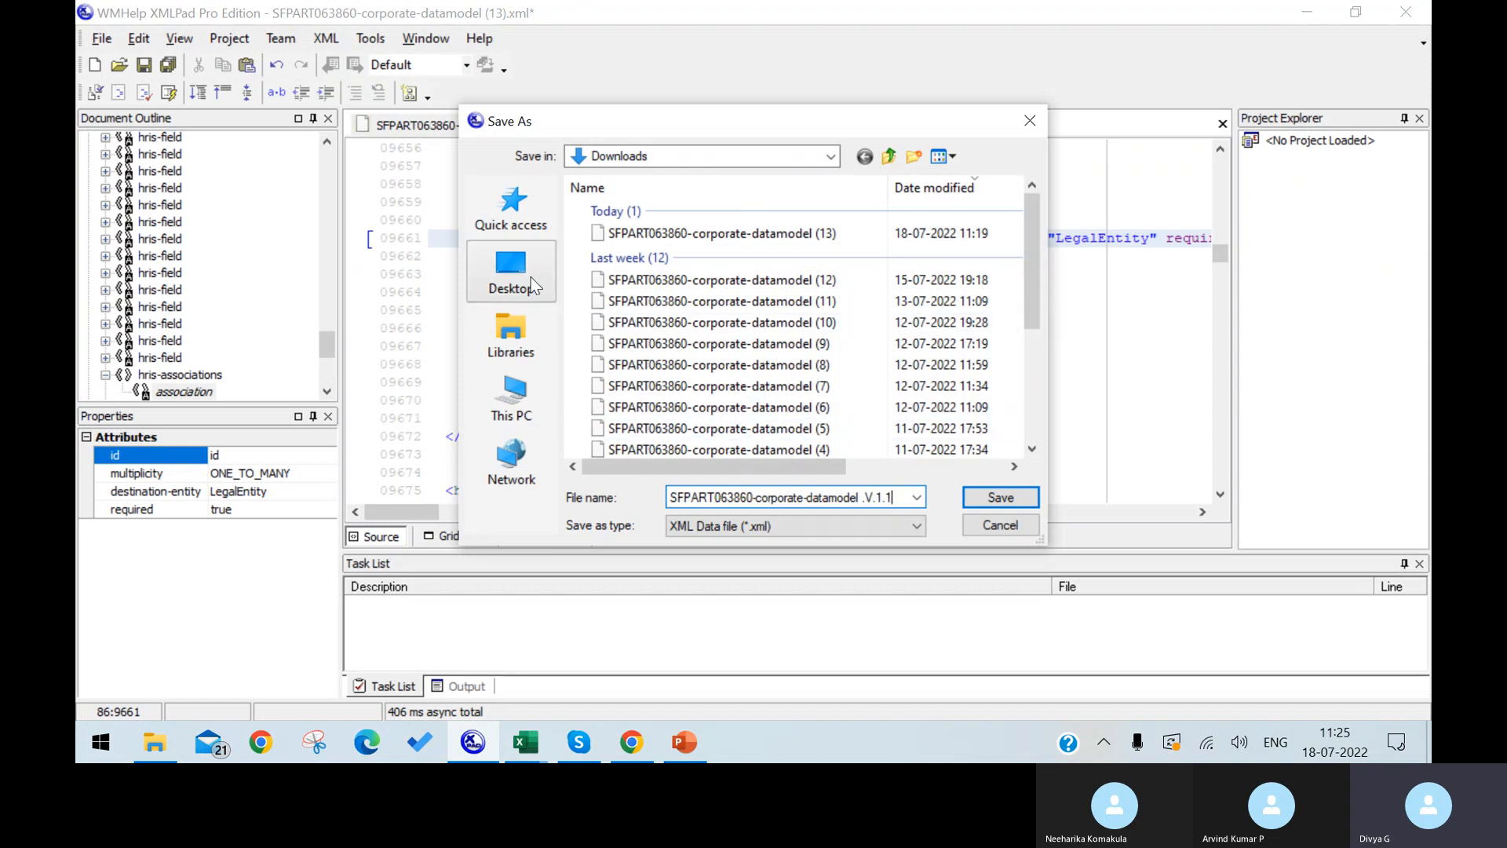
left_click(512, 267)
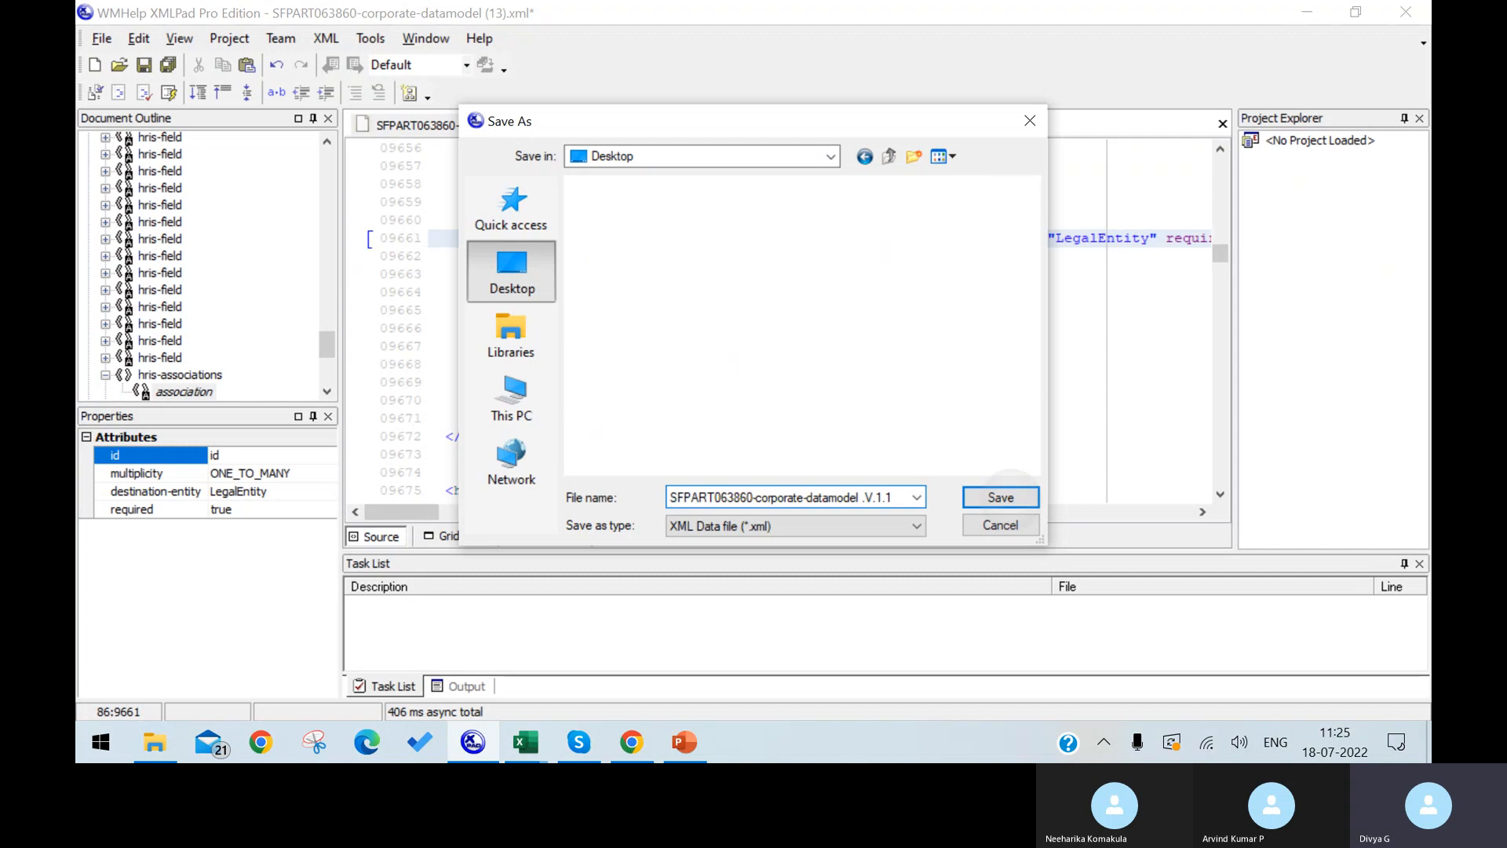
key("Return")
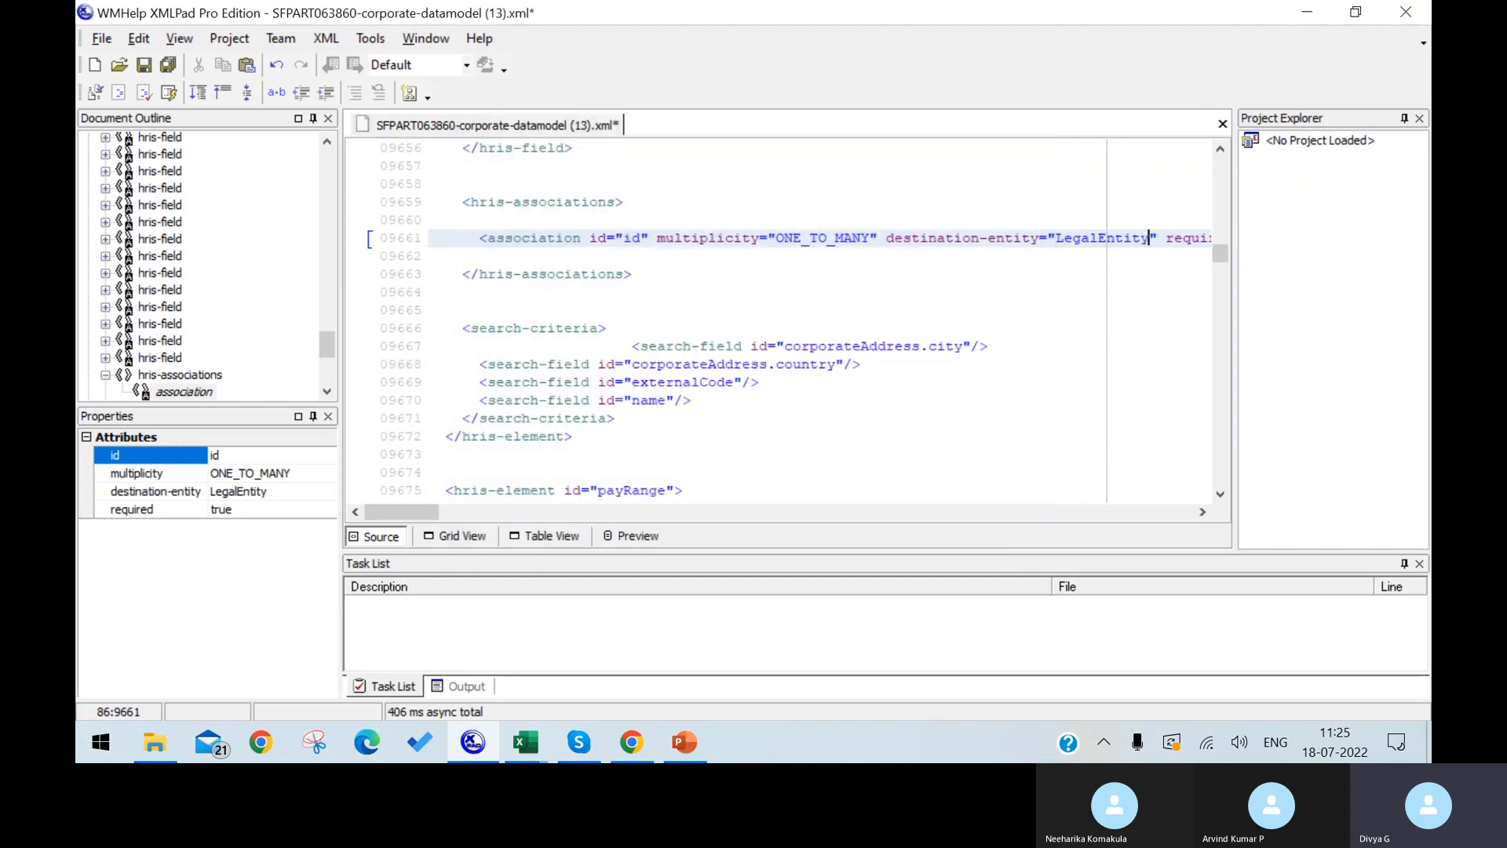
Switch to Chrome and look over the Company object definition and the fields of the existing Location form.
key("alt+Tab")
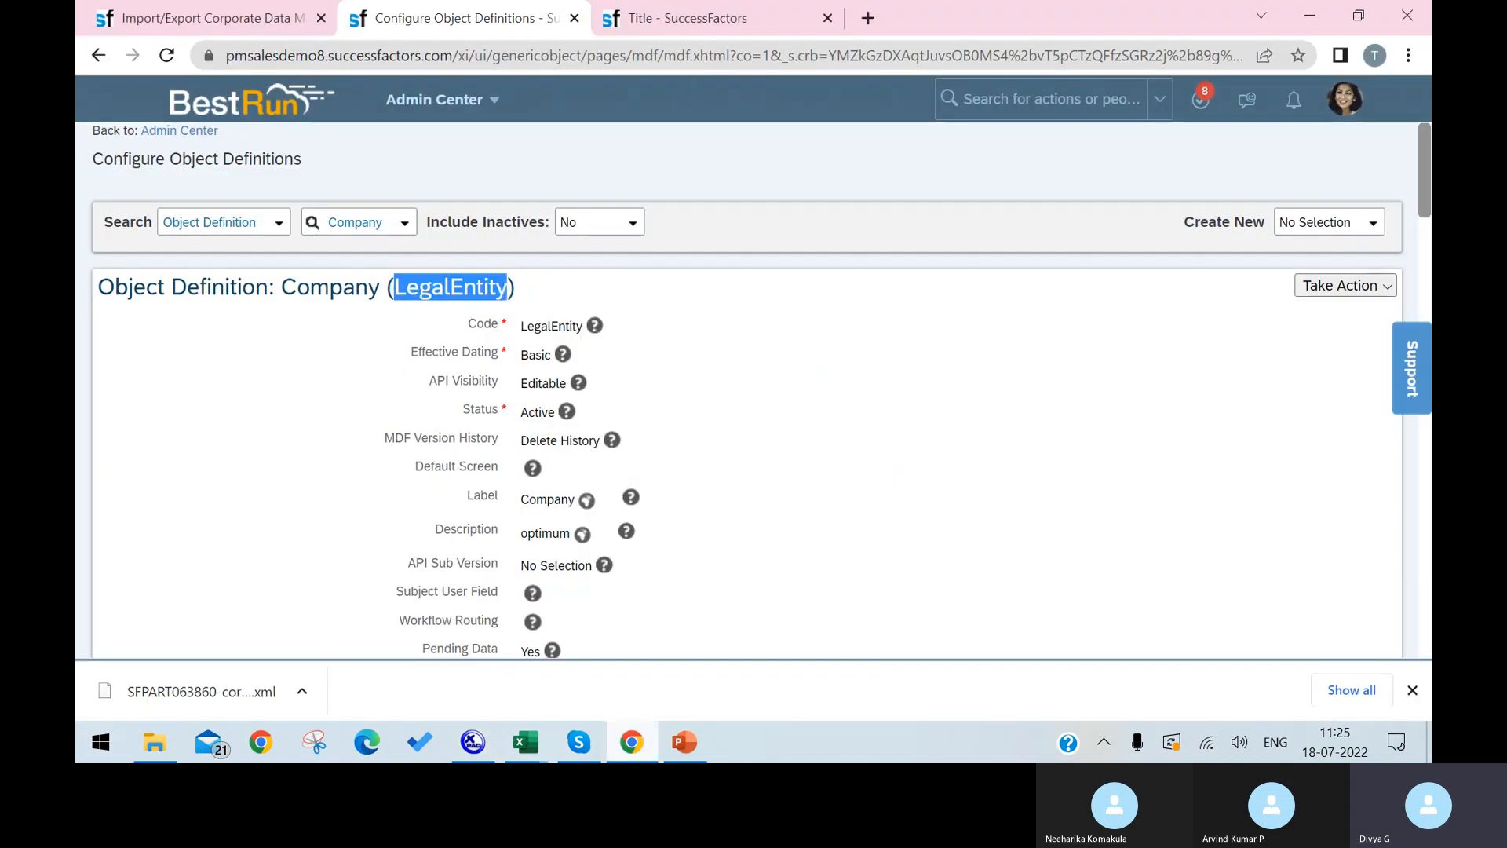
scroll(754, 393, "down", 4)
scroll(753, 392, "up", 4)
key("ctrl+Tab")
scroll(754, 393, "down", 2)
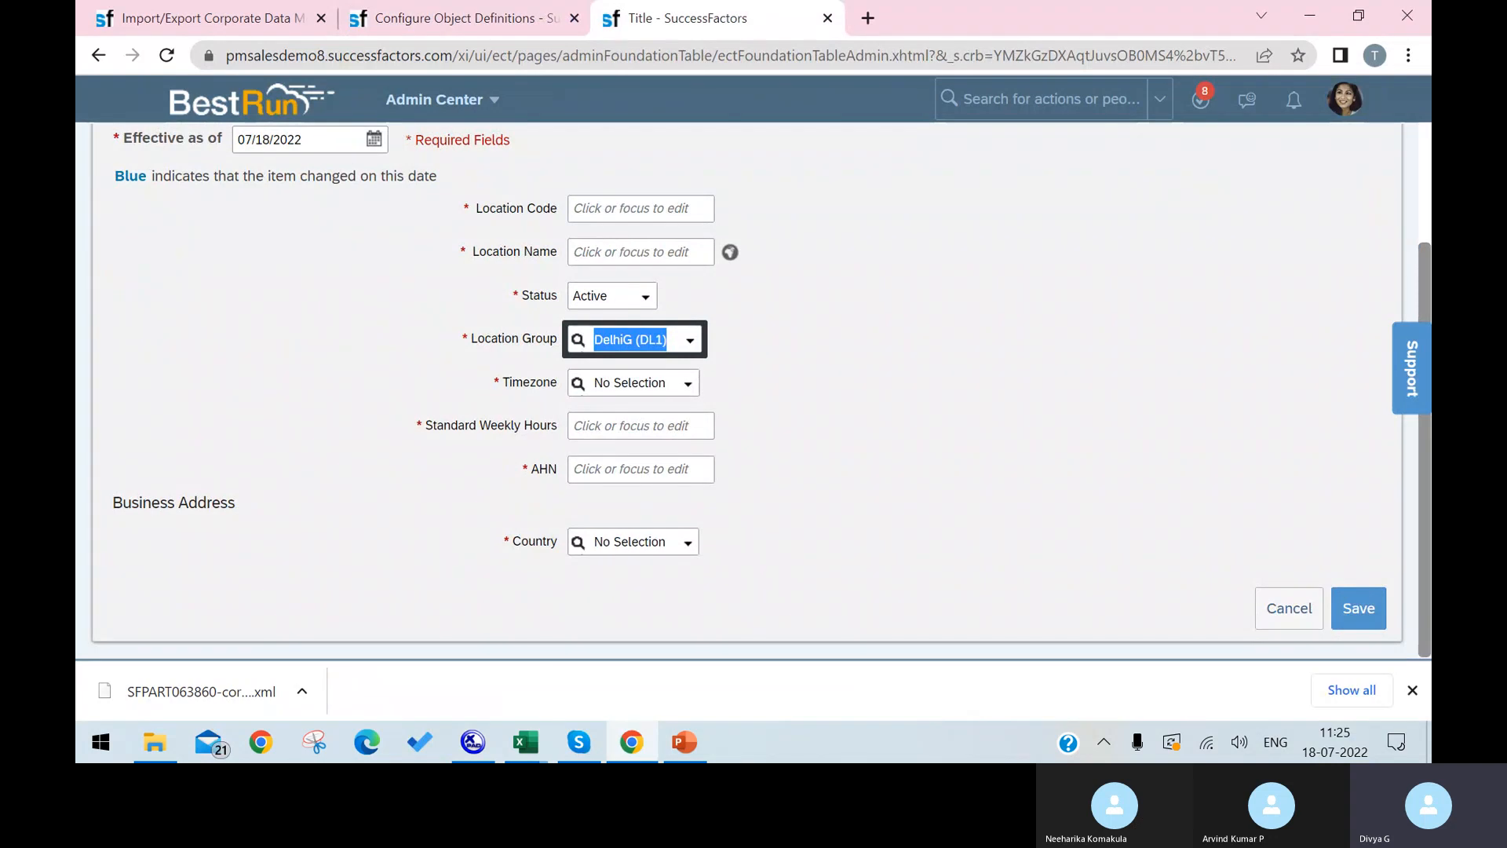
scroll(754, 393, "up", 2)
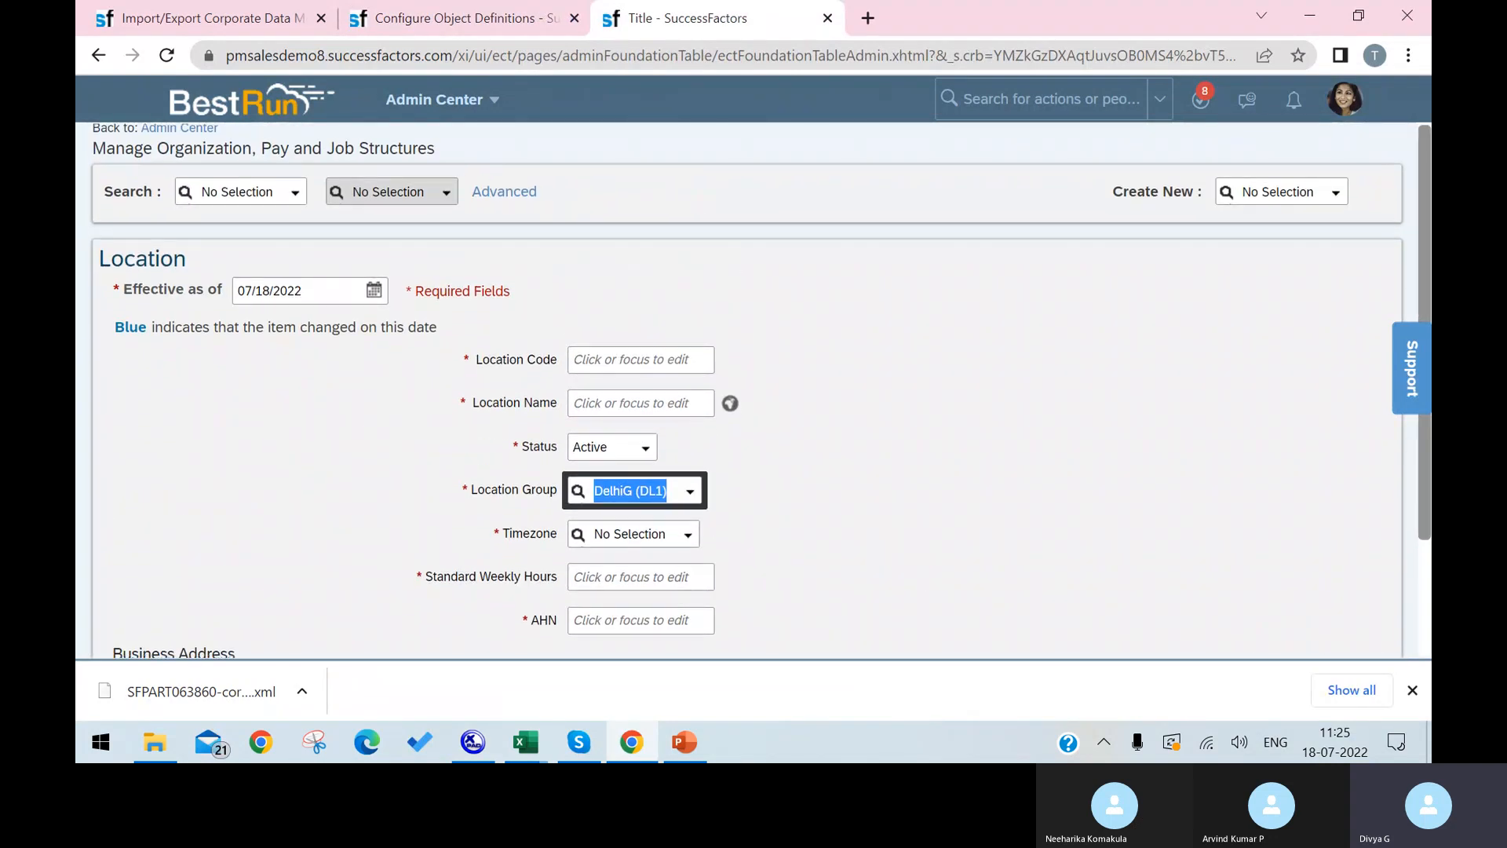
On the Import/Export Corporate Data Model page, choose the Import action and select "SFPART063860-corporate-datamodel .V.1.1" from the Desktop.
left_click(250, 14)
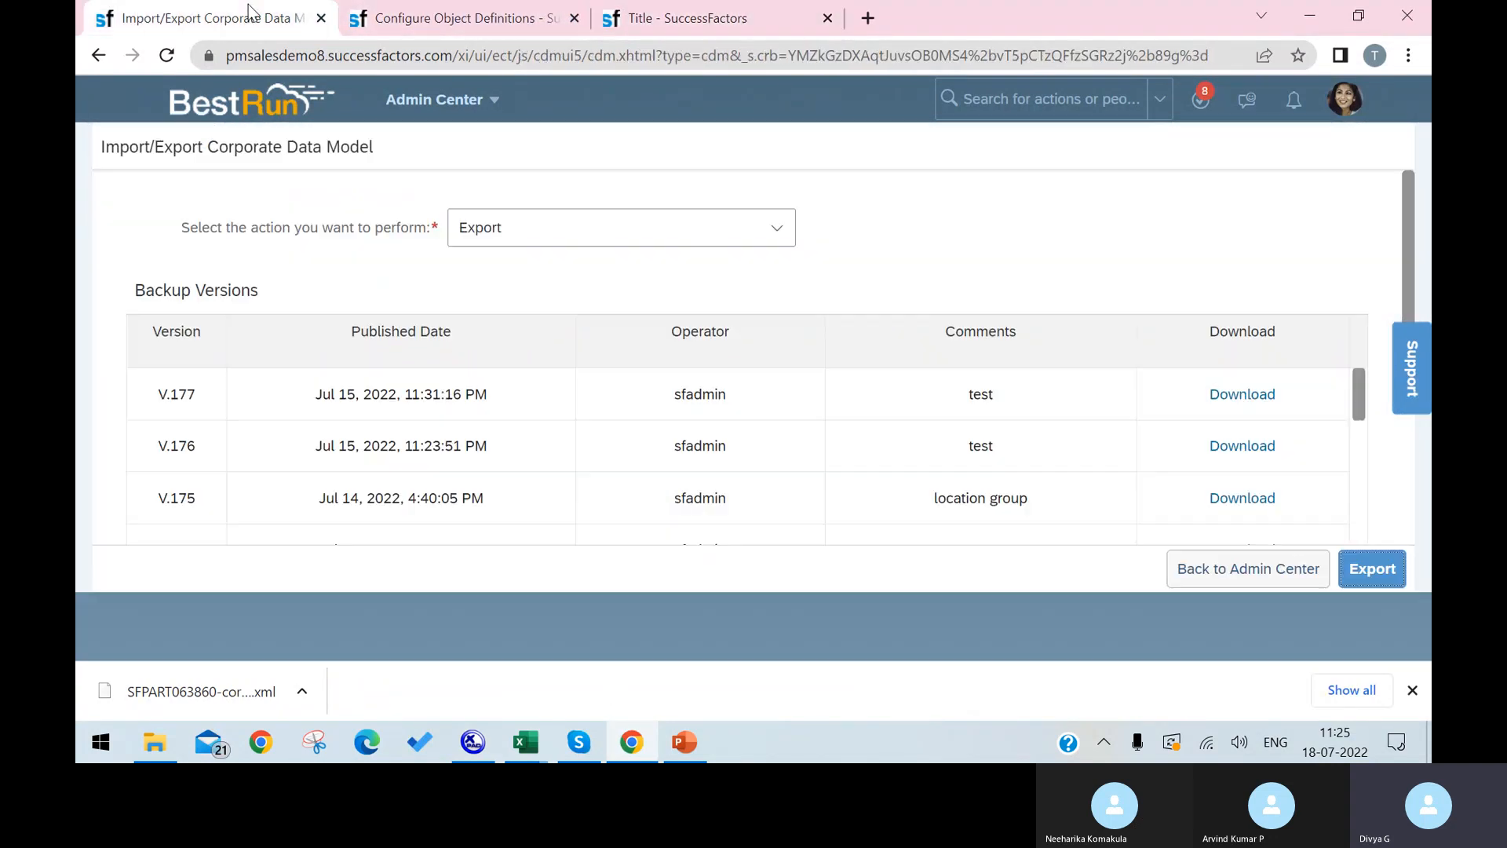
left_click(777, 229)
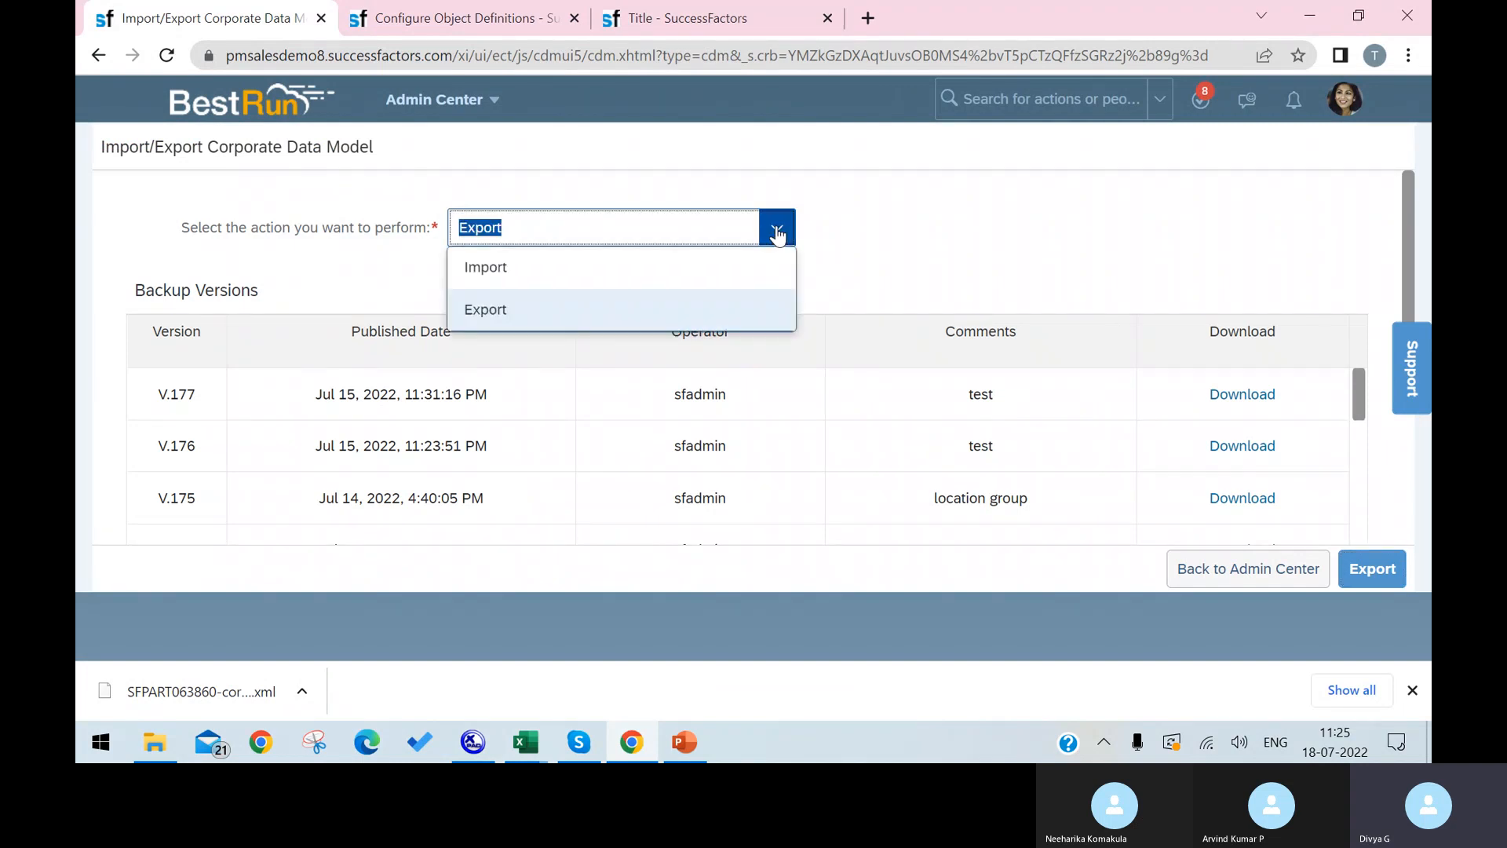
left_click(732, 274)
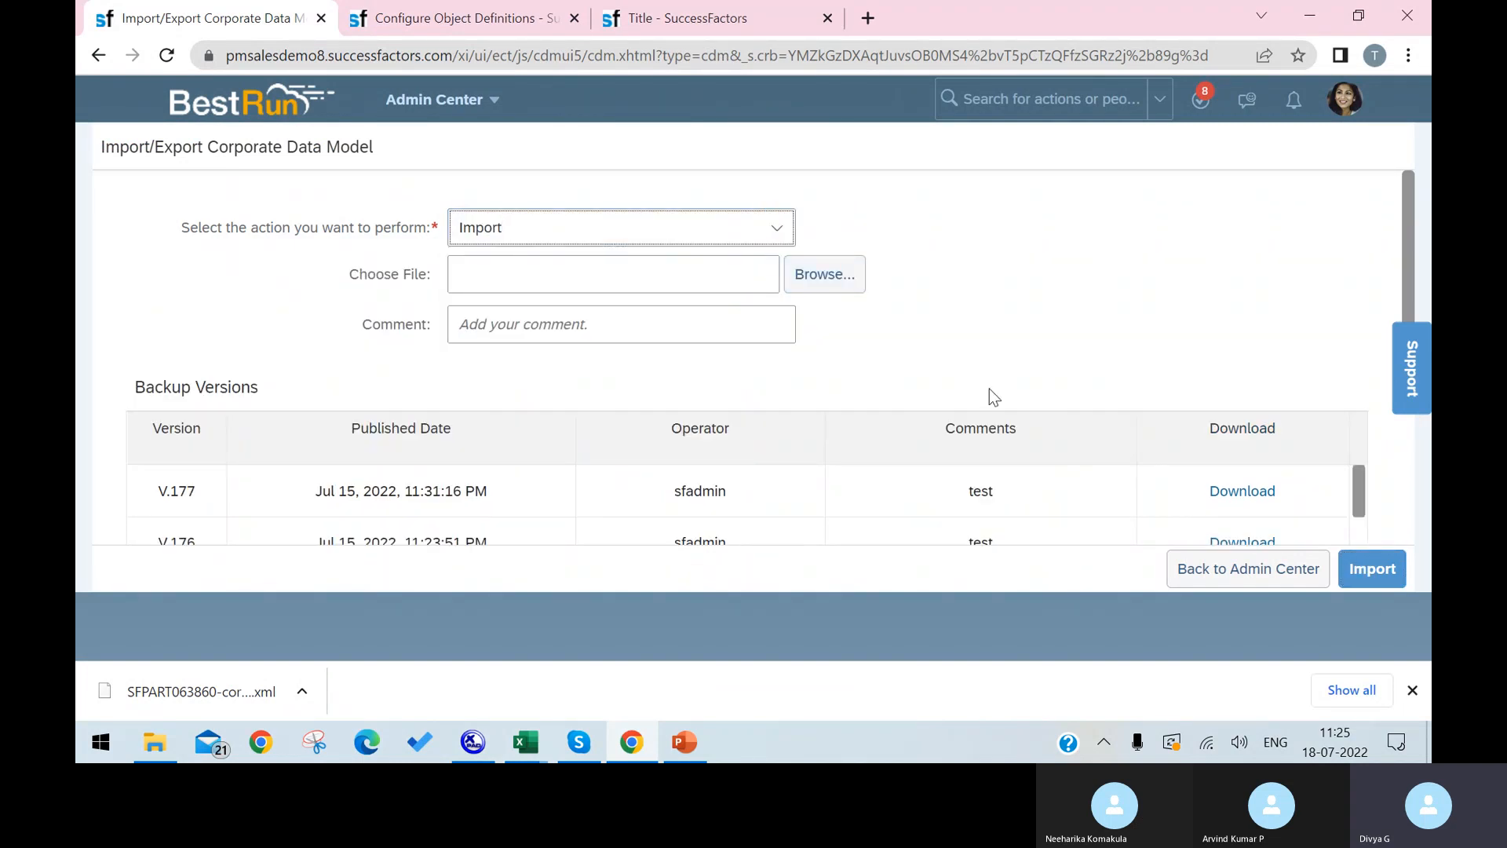
left_click(830, 277)
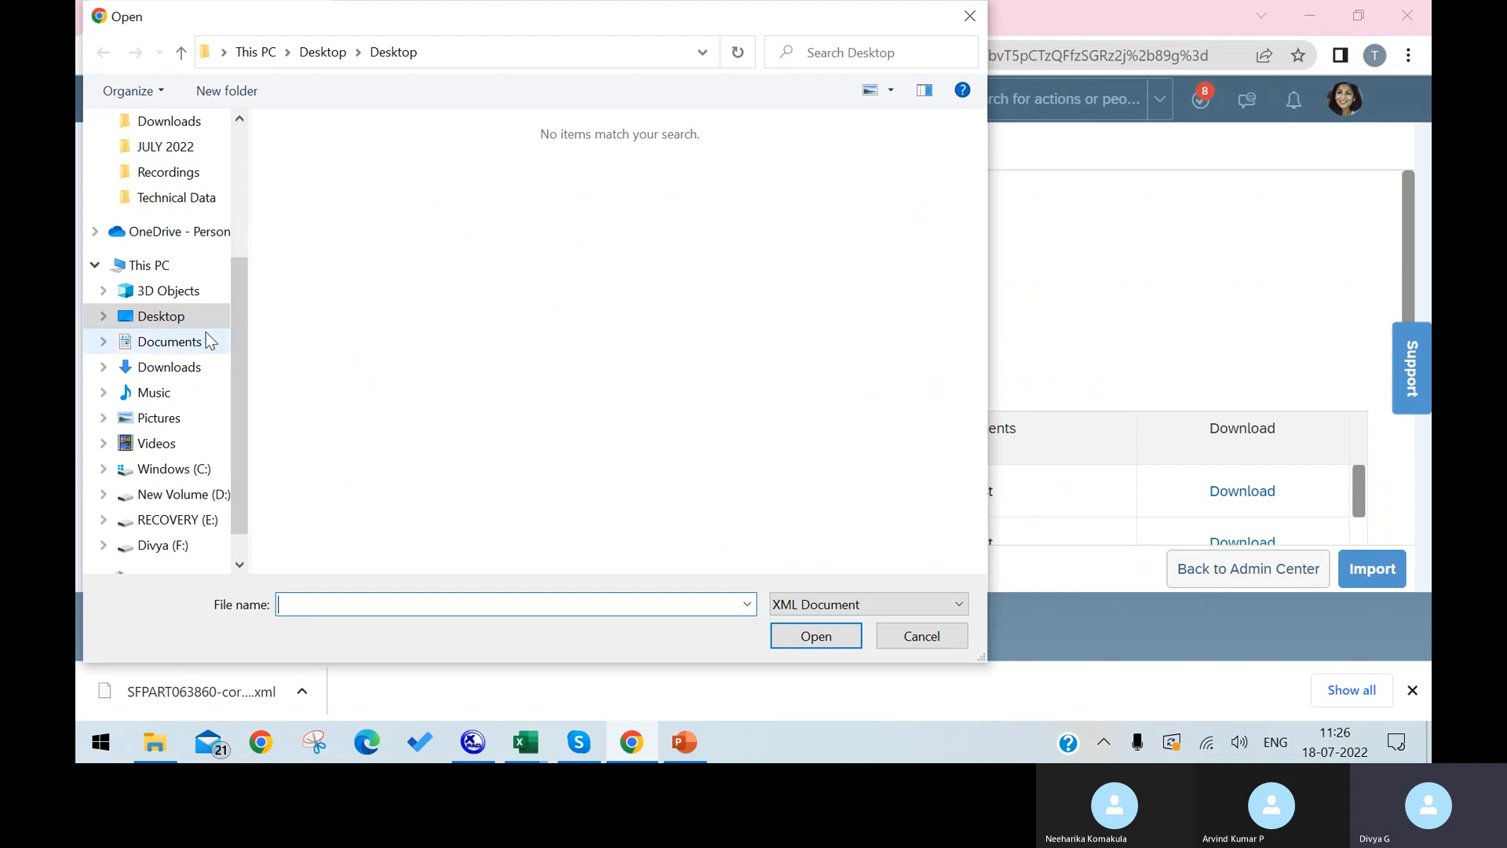
left_click(191, 318)
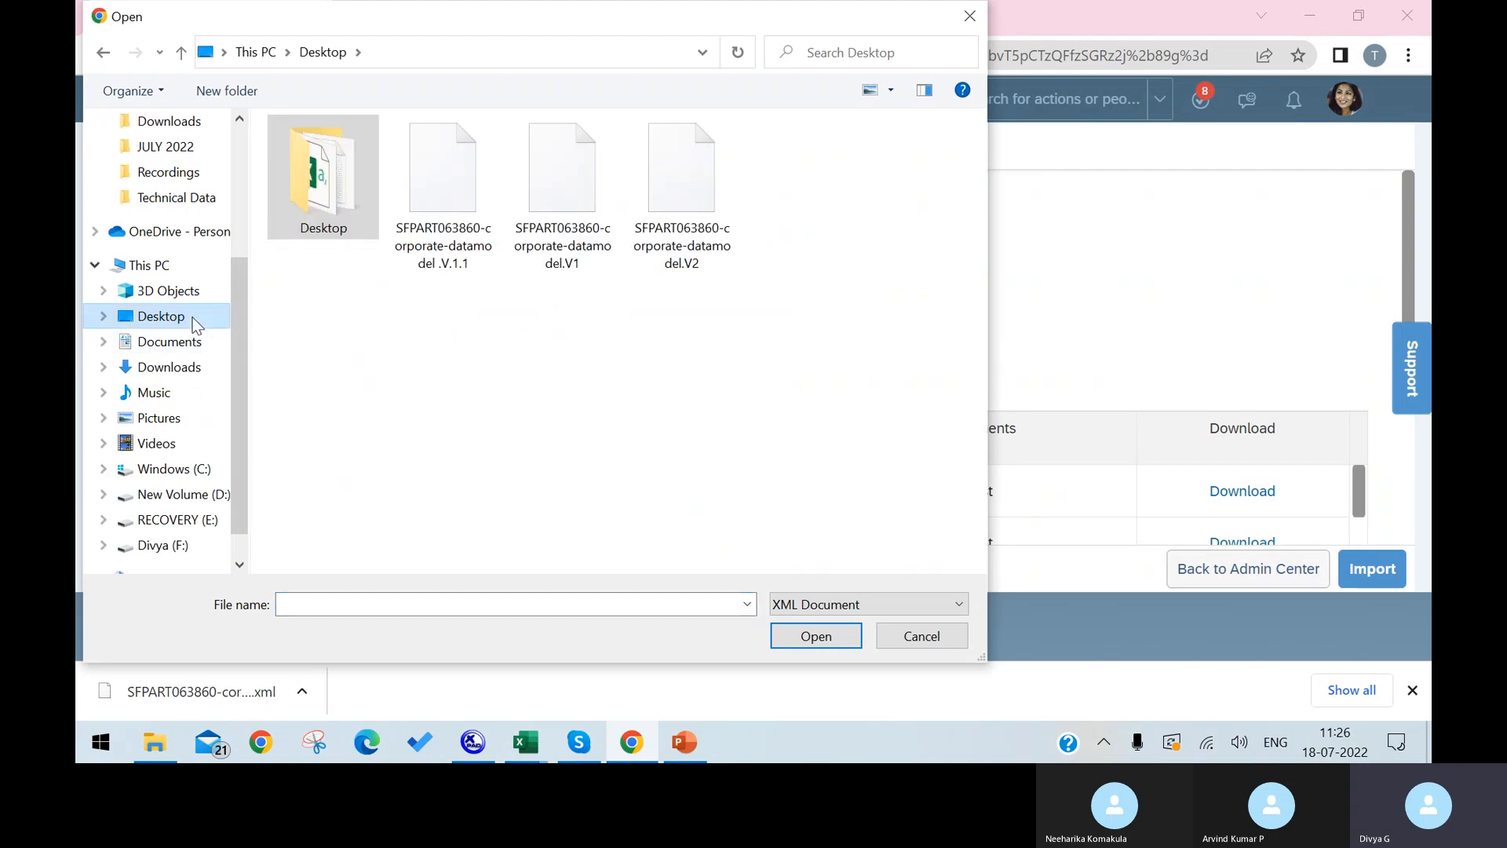
left_click(462, 263)
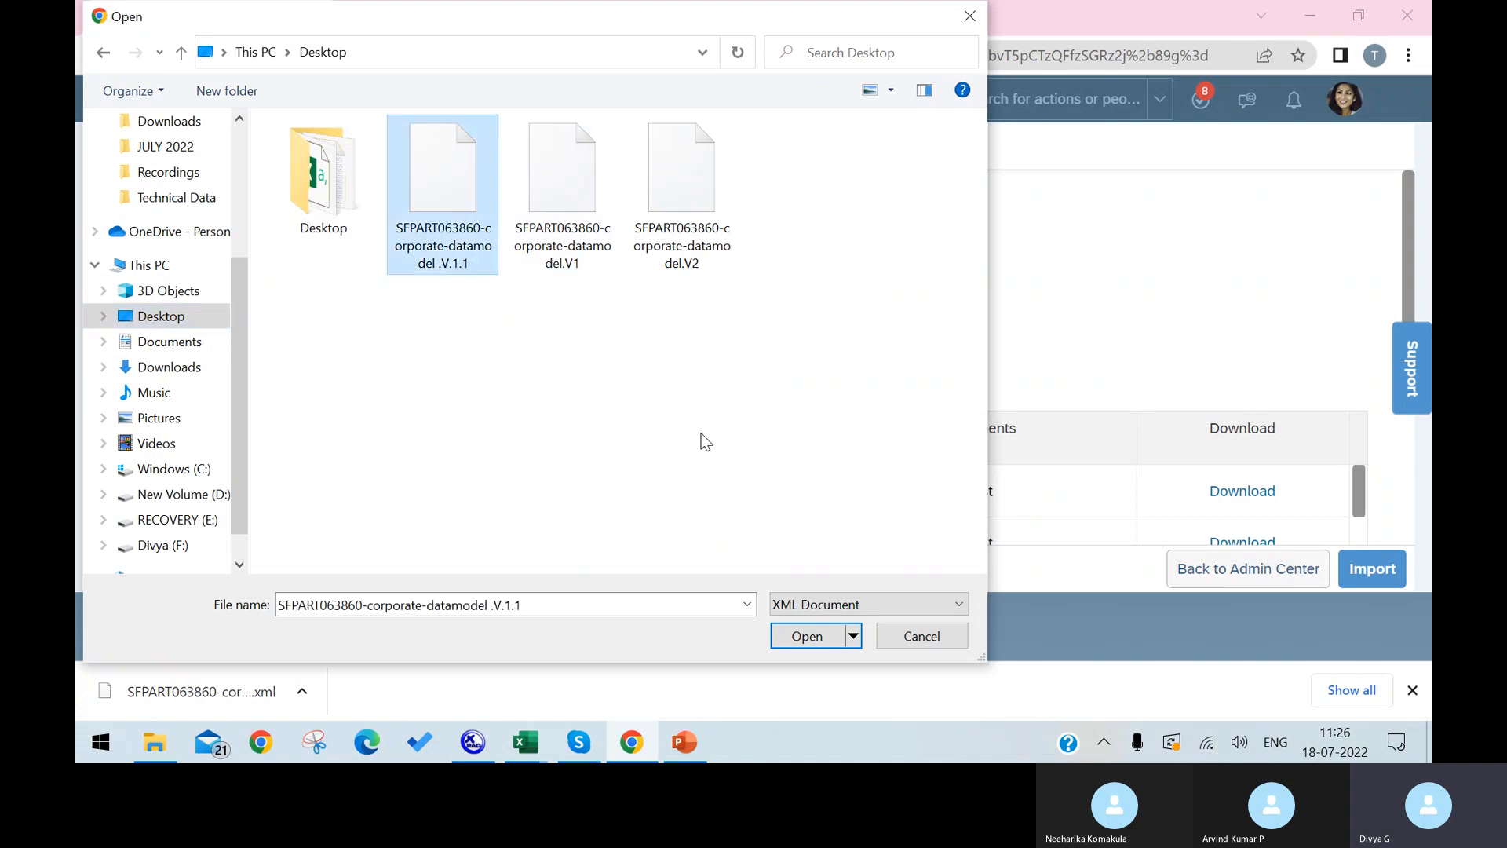
left_click(804, 634)
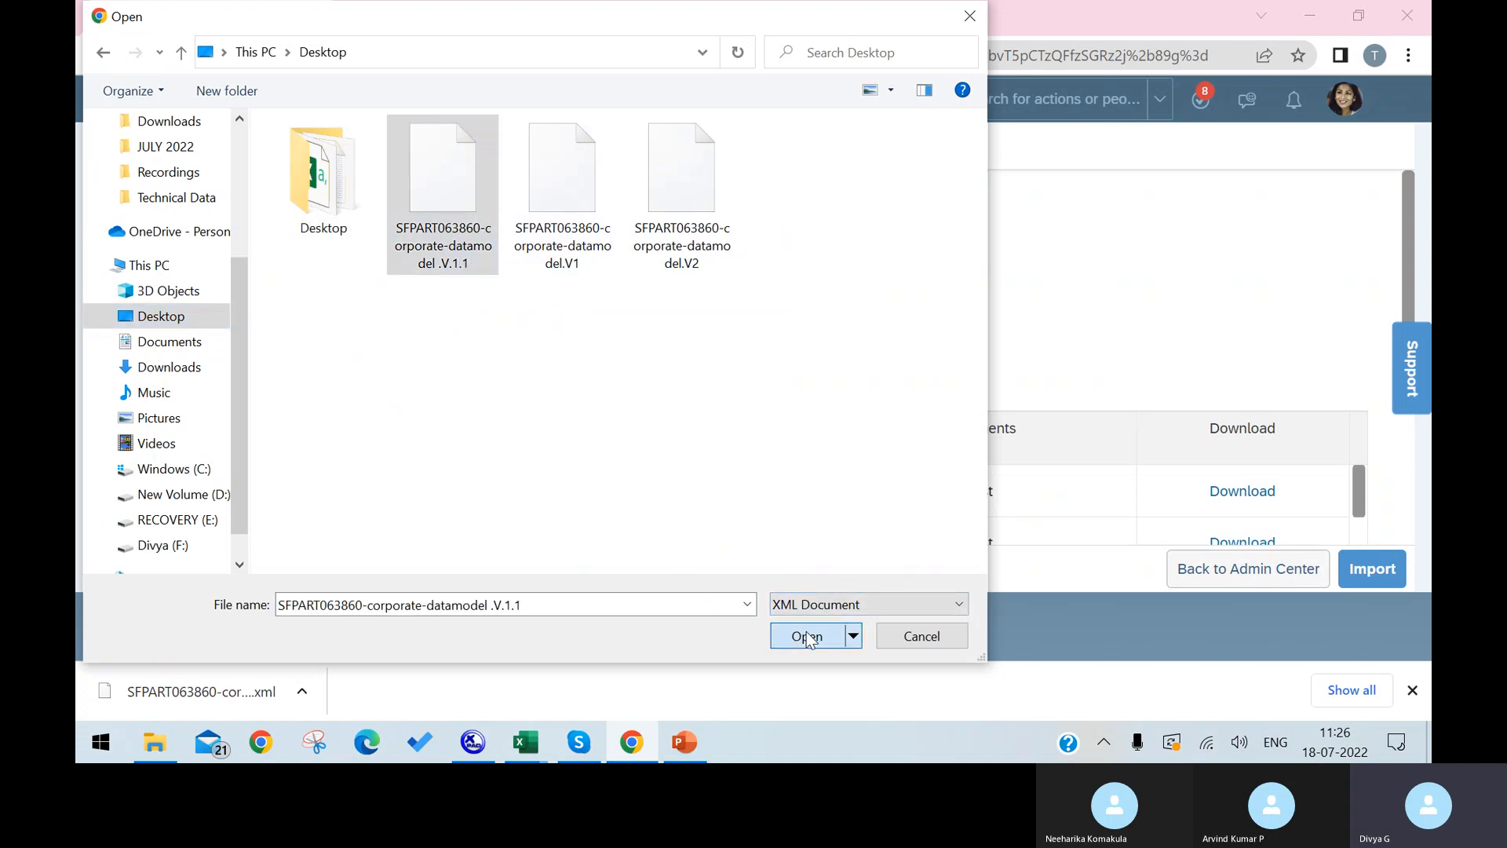
Enter the comment "TEST" and import the selected corporate data model file.
left_click(598, 324)
type("TEST")
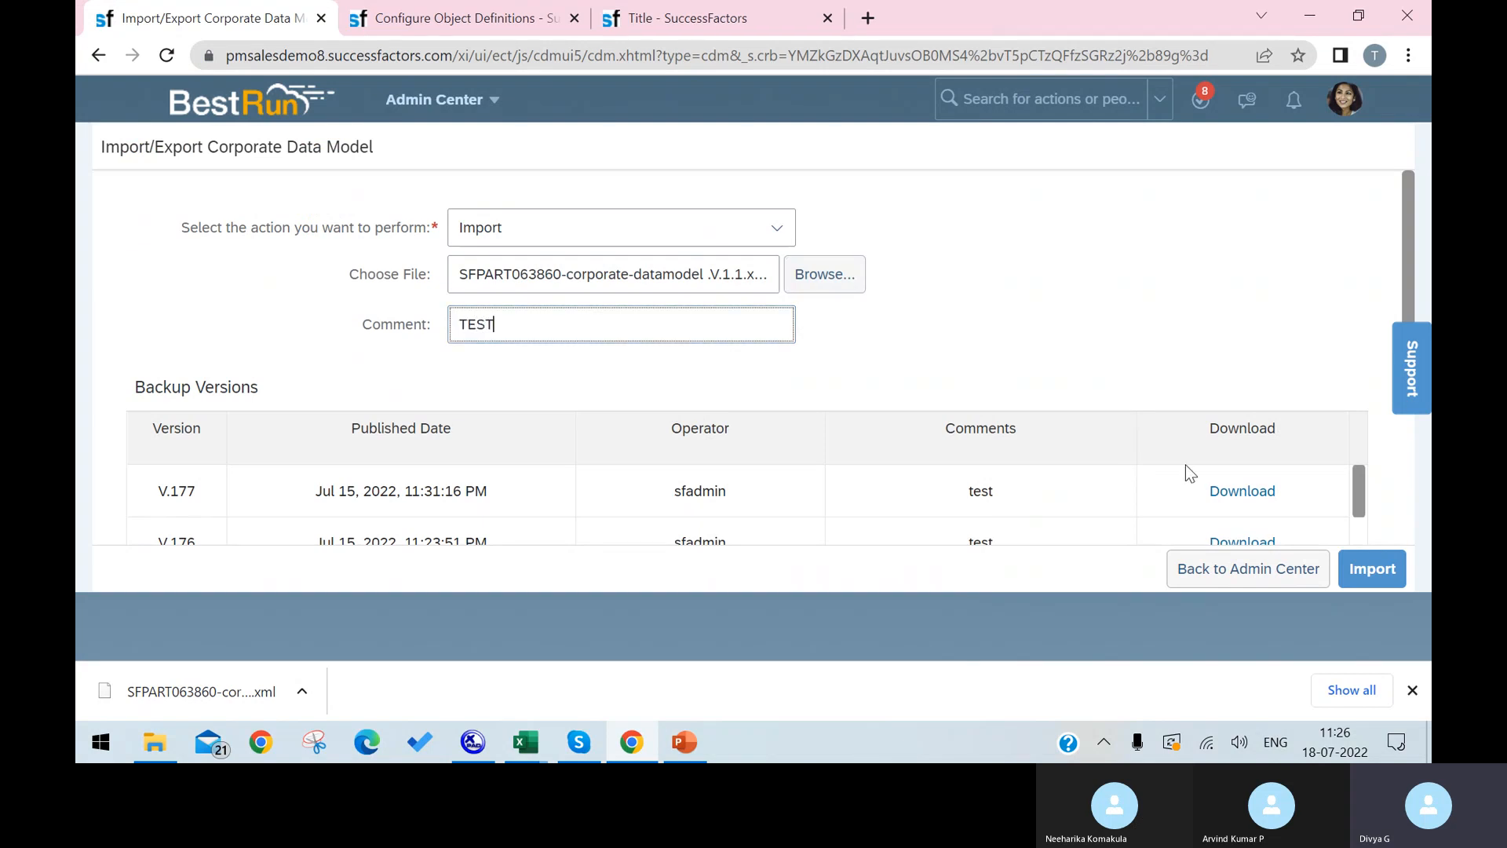
left_click(1387, 569)
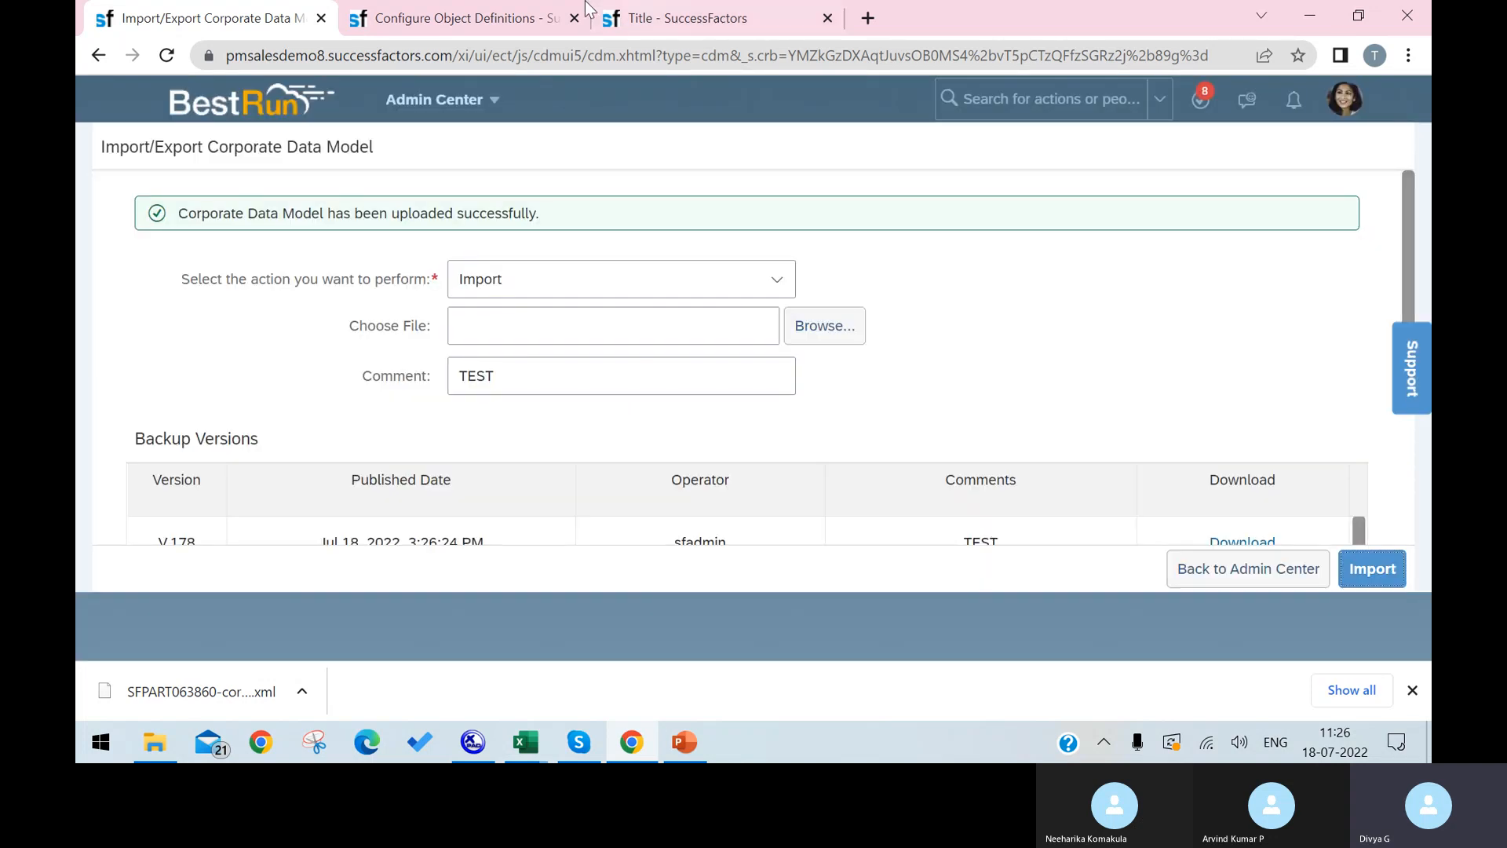
Reload the Manage Organization, Pay and Job Structures page and start creating a new Location record.
left_click(684, 18)
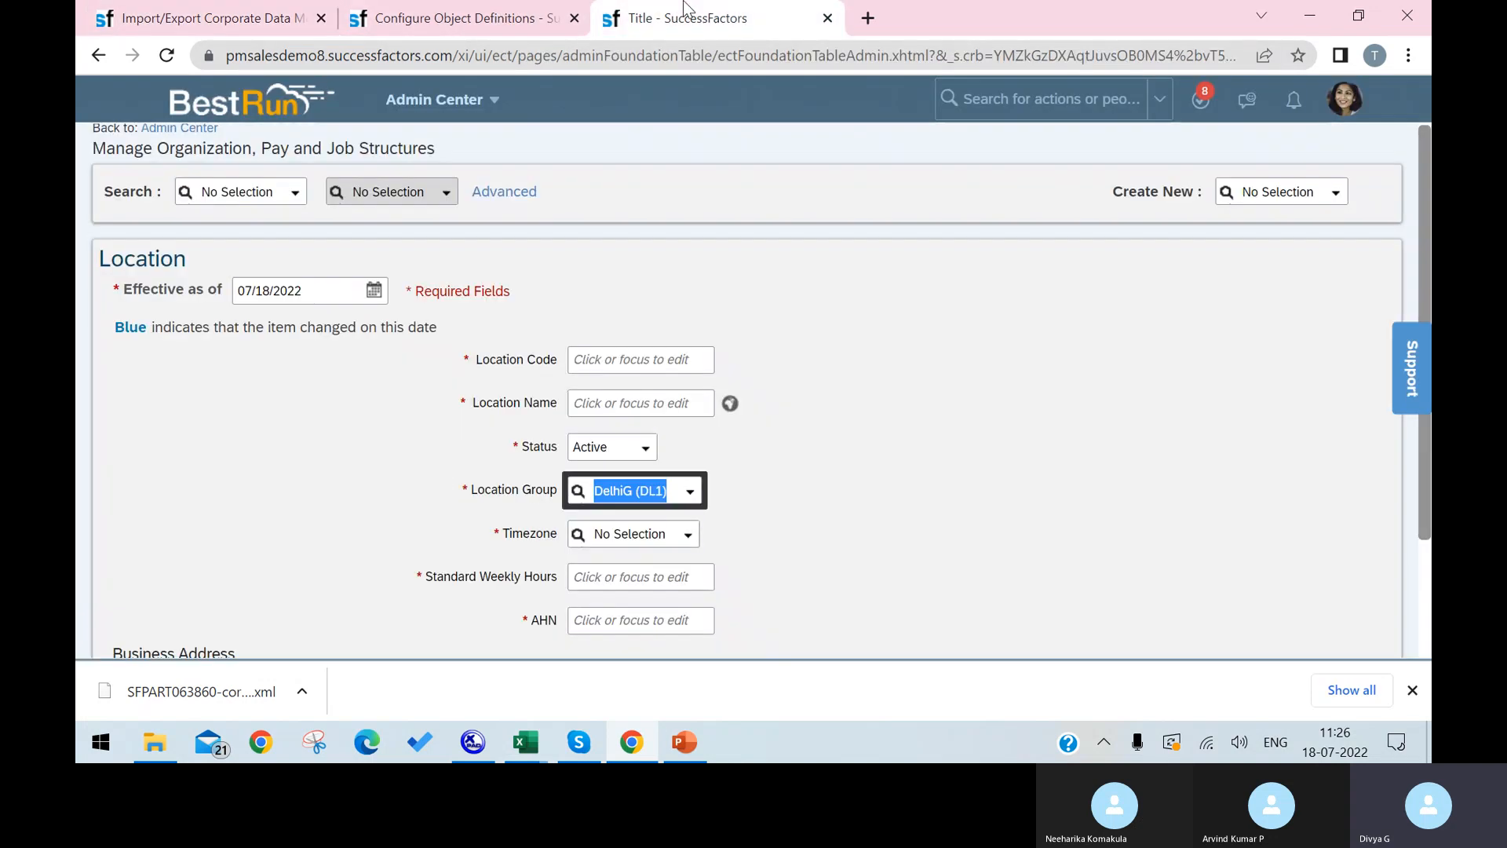
left_click(166, 55)
left_click(873, 176)
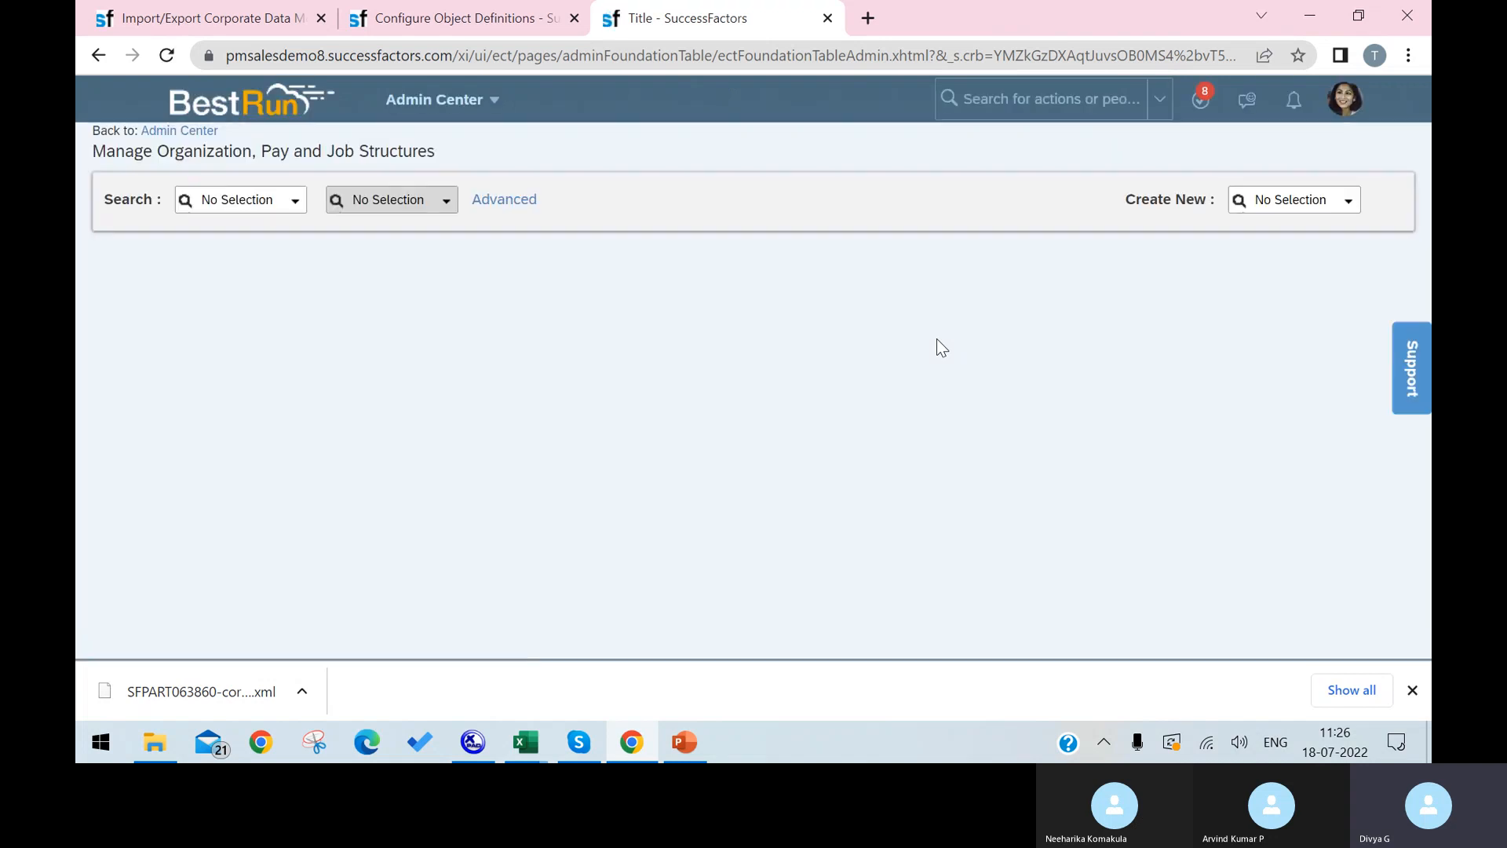
left_click(1366, 192)
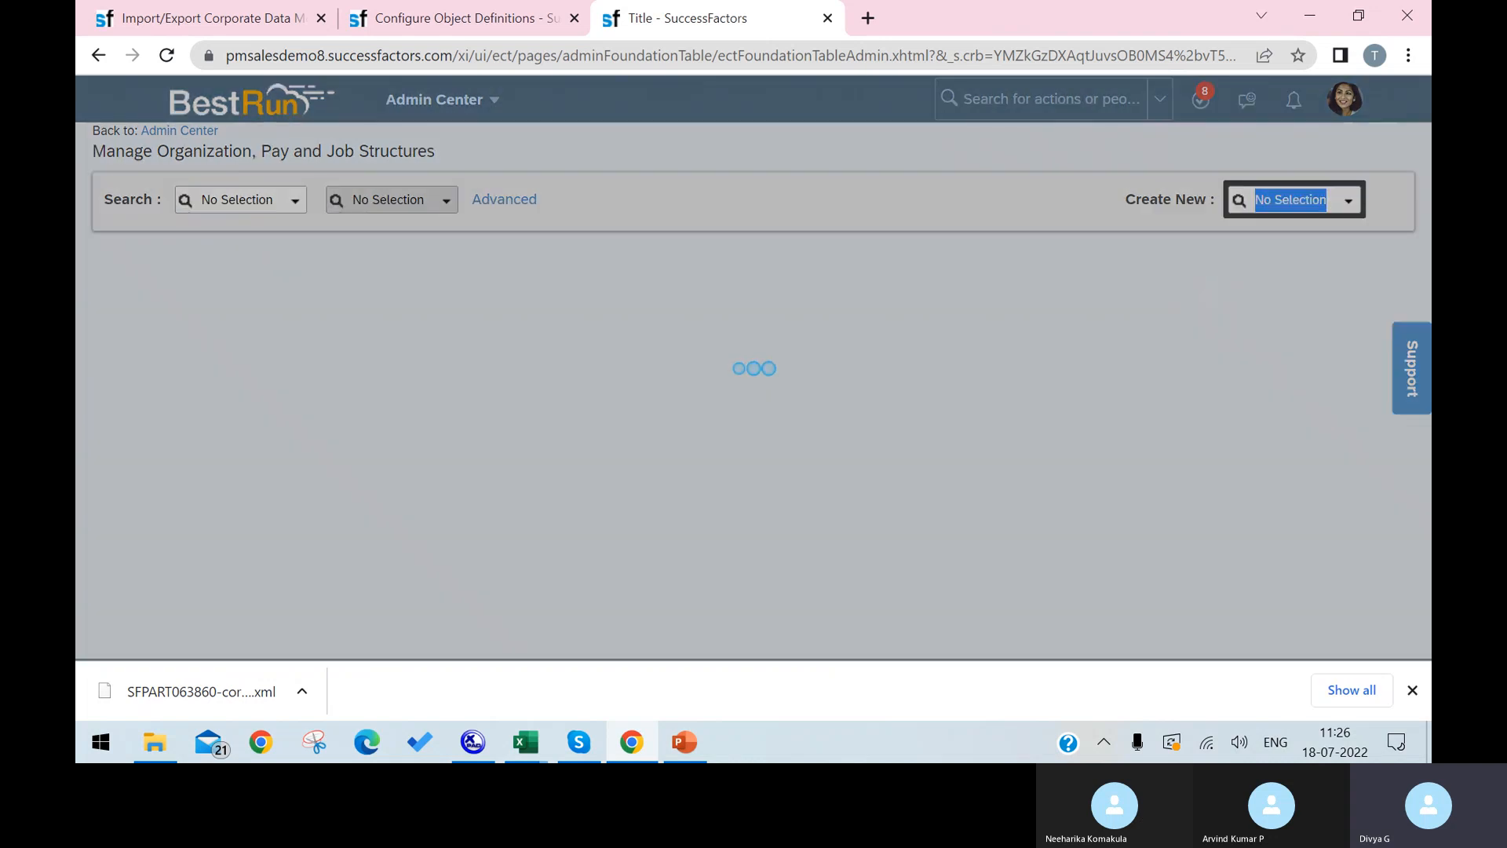
scroll(746, 393, "down", 2)
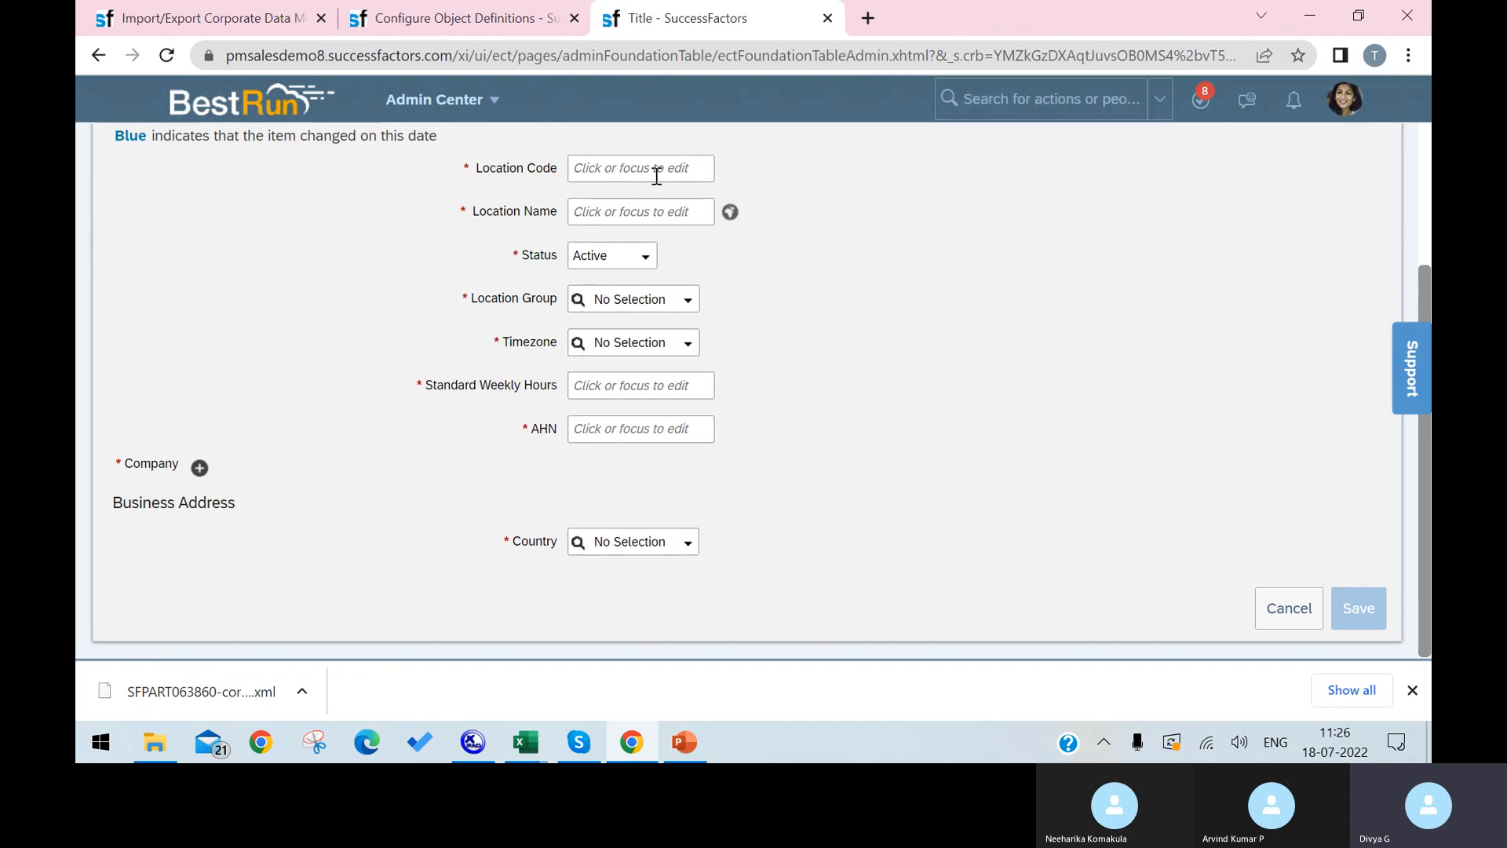
Compare the Location form's Company association with the data model import page and the Company object's LegalEntity code.
left_click_drag(125, 463, 196, 464)
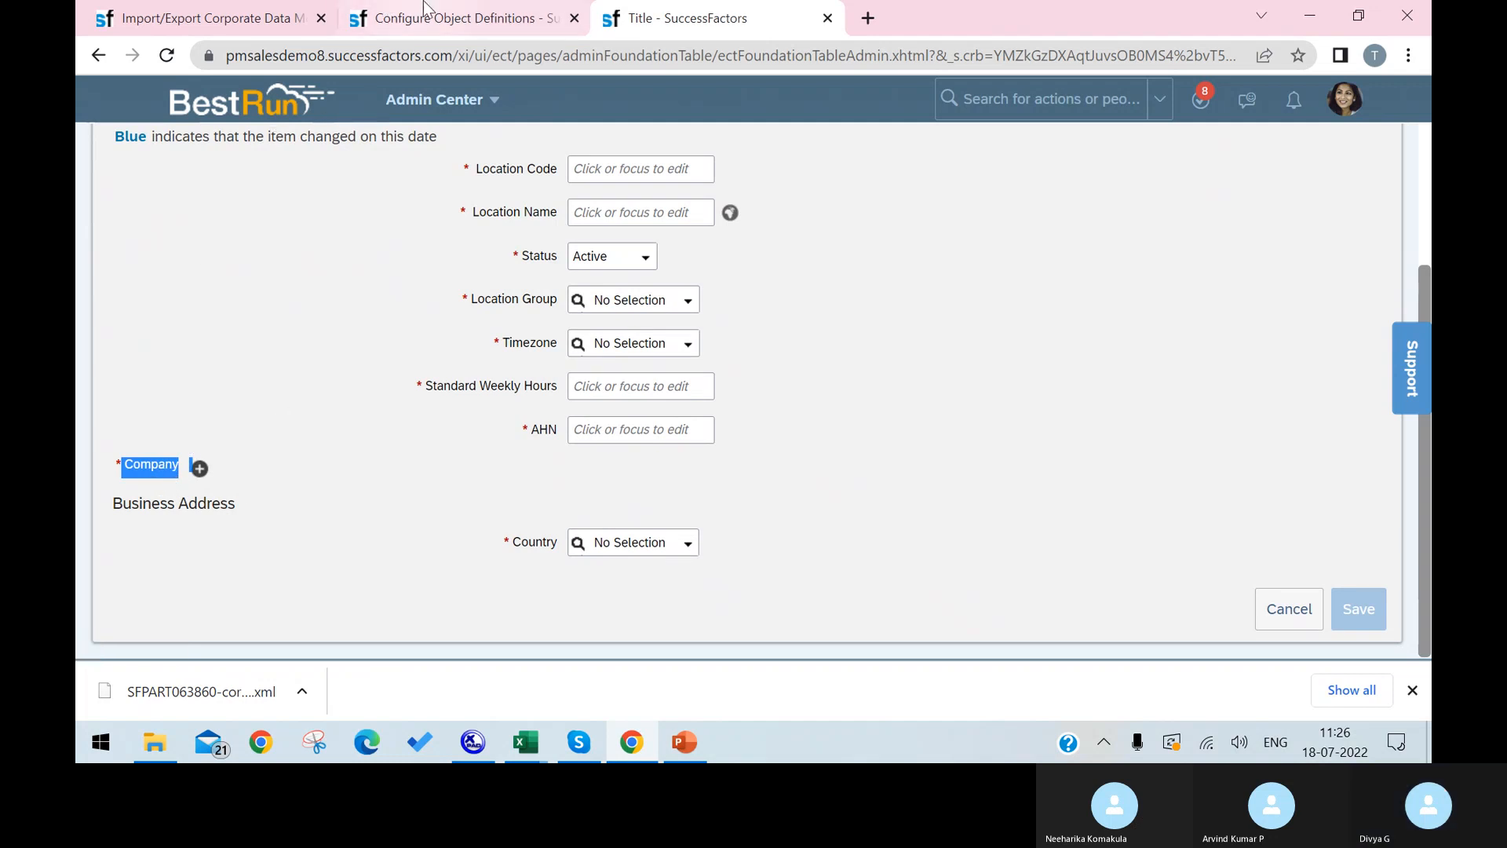
left_click(230, 25)
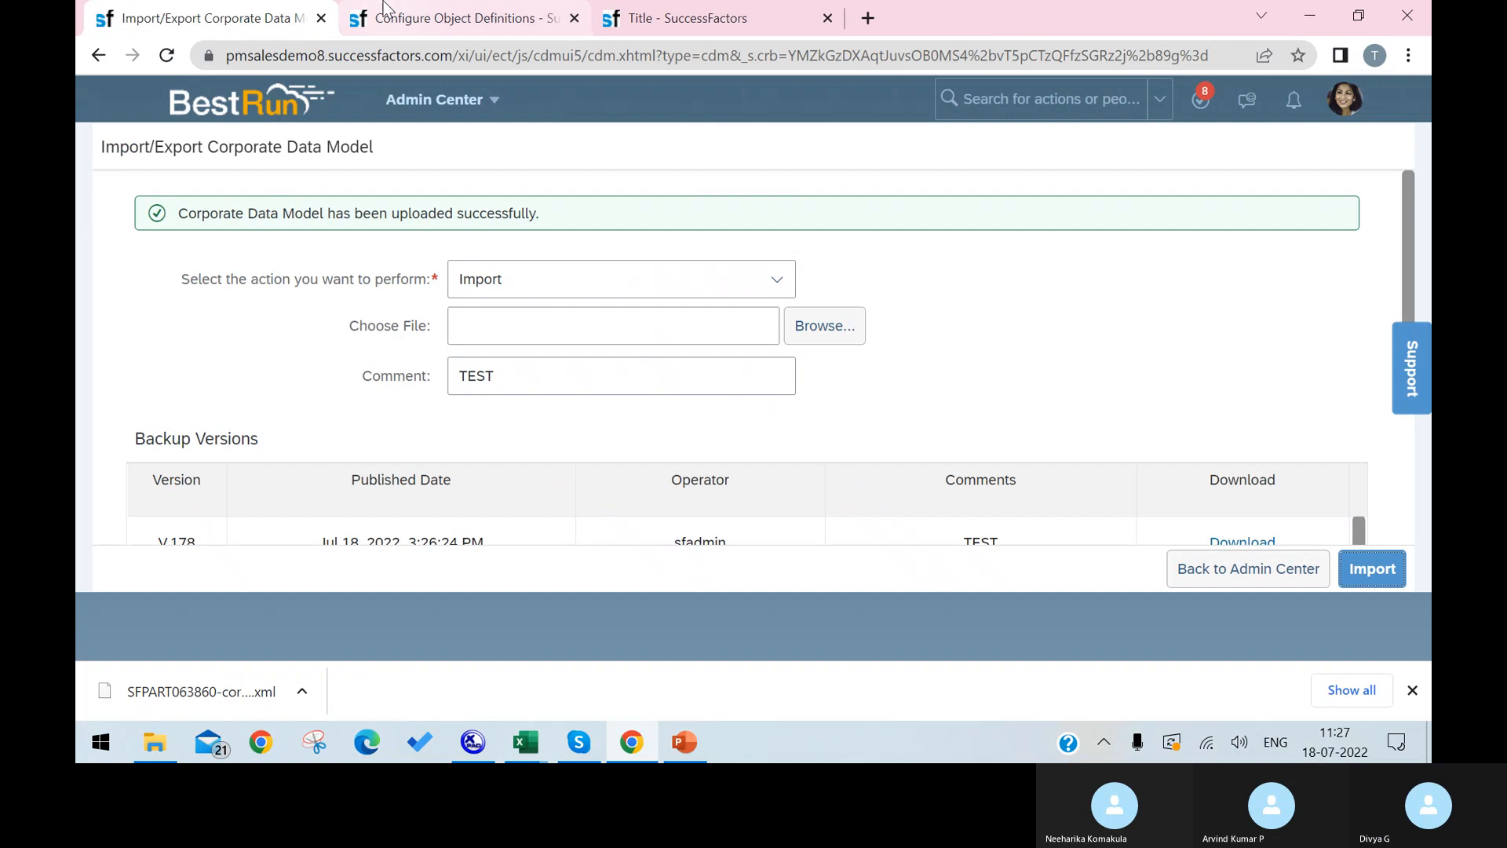
left_click(437, 17)
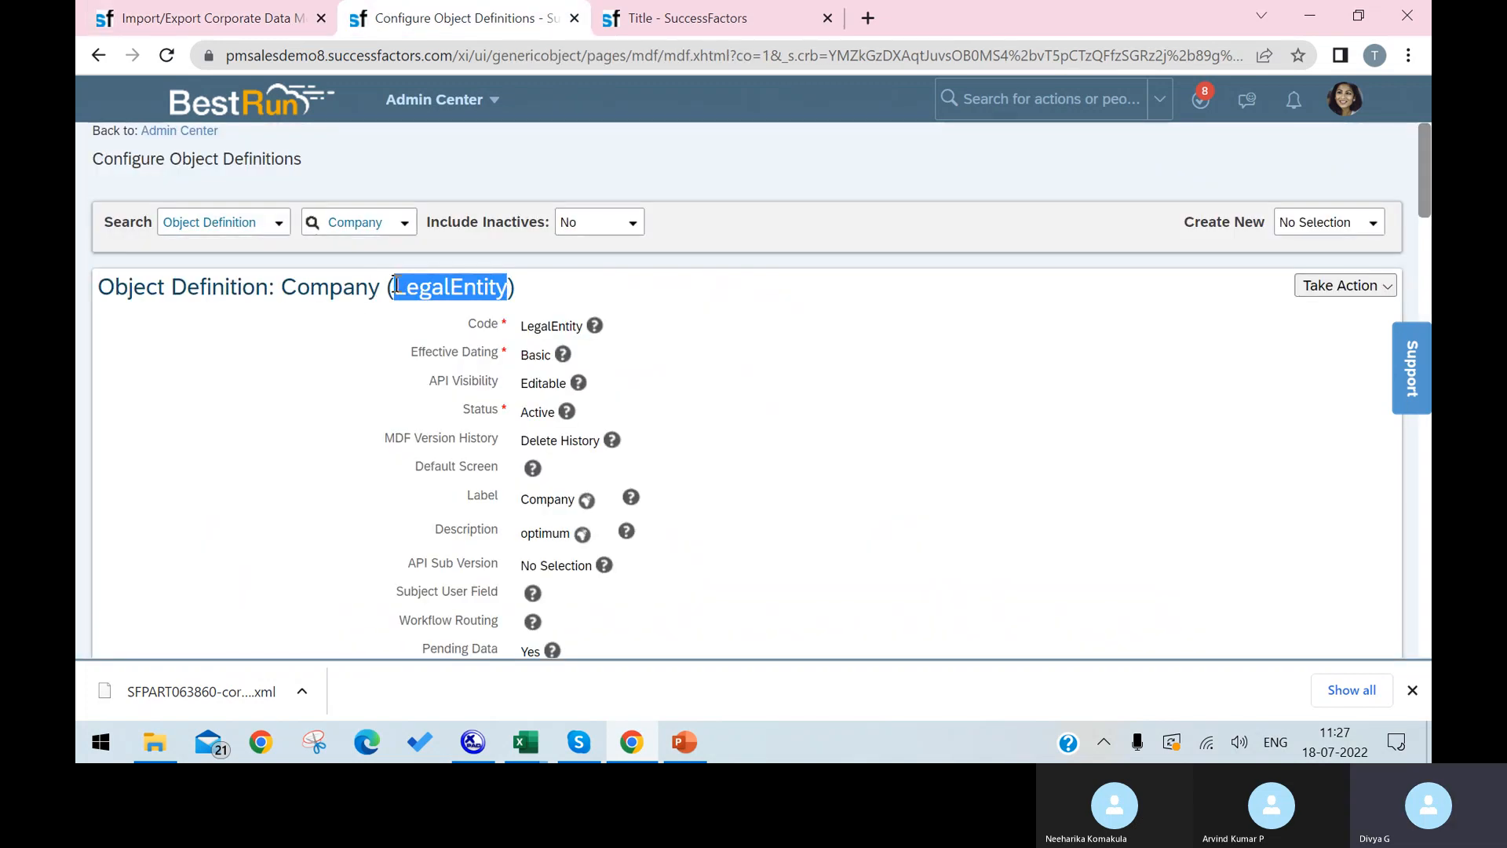
Return to the new Location record and add BestRun (10000) as an associated company.
left_click(681, 20)
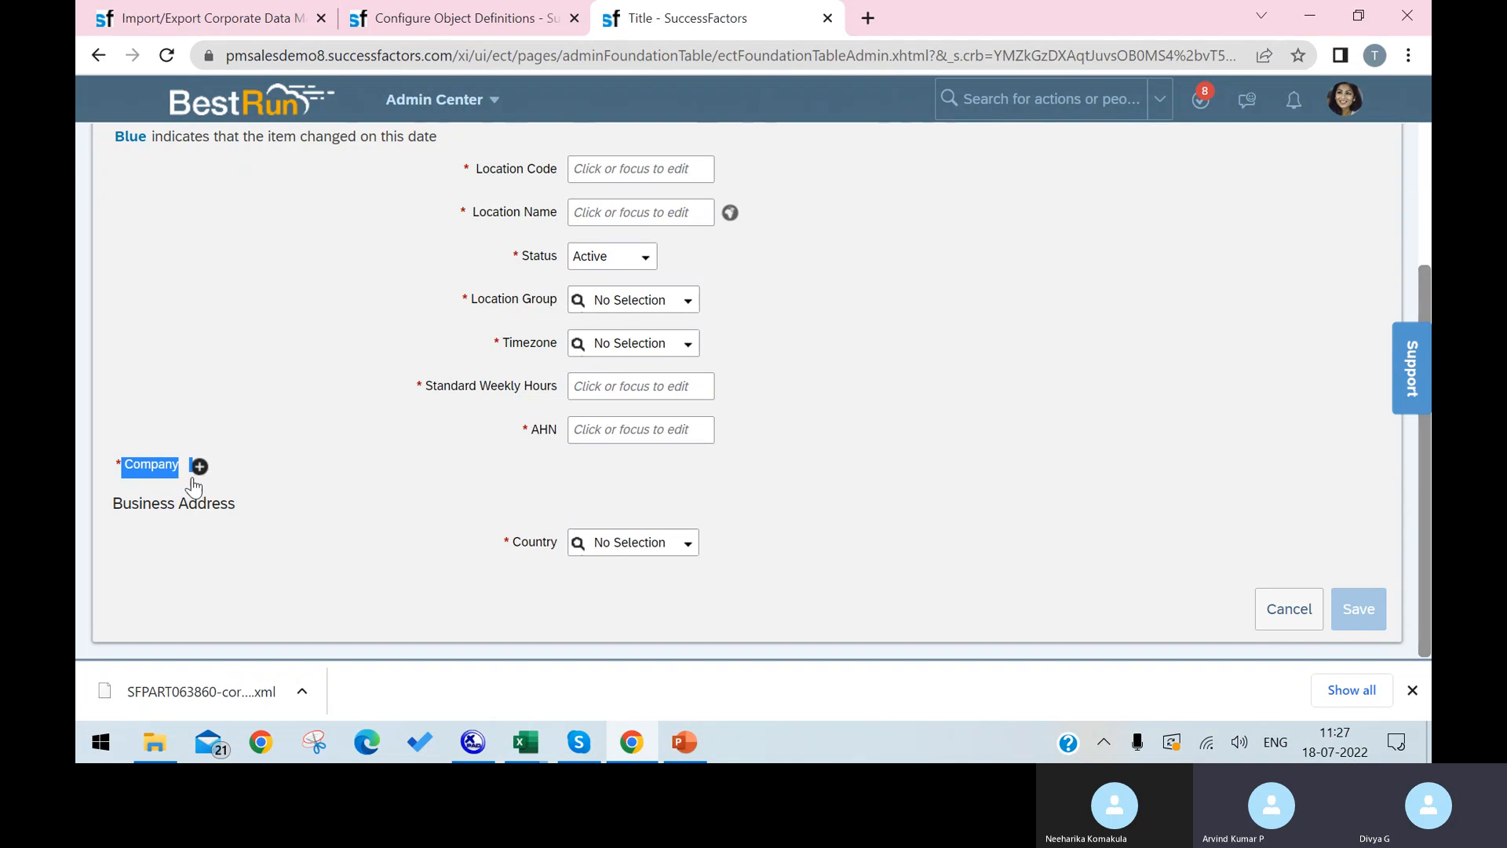
left_click(199, 474)
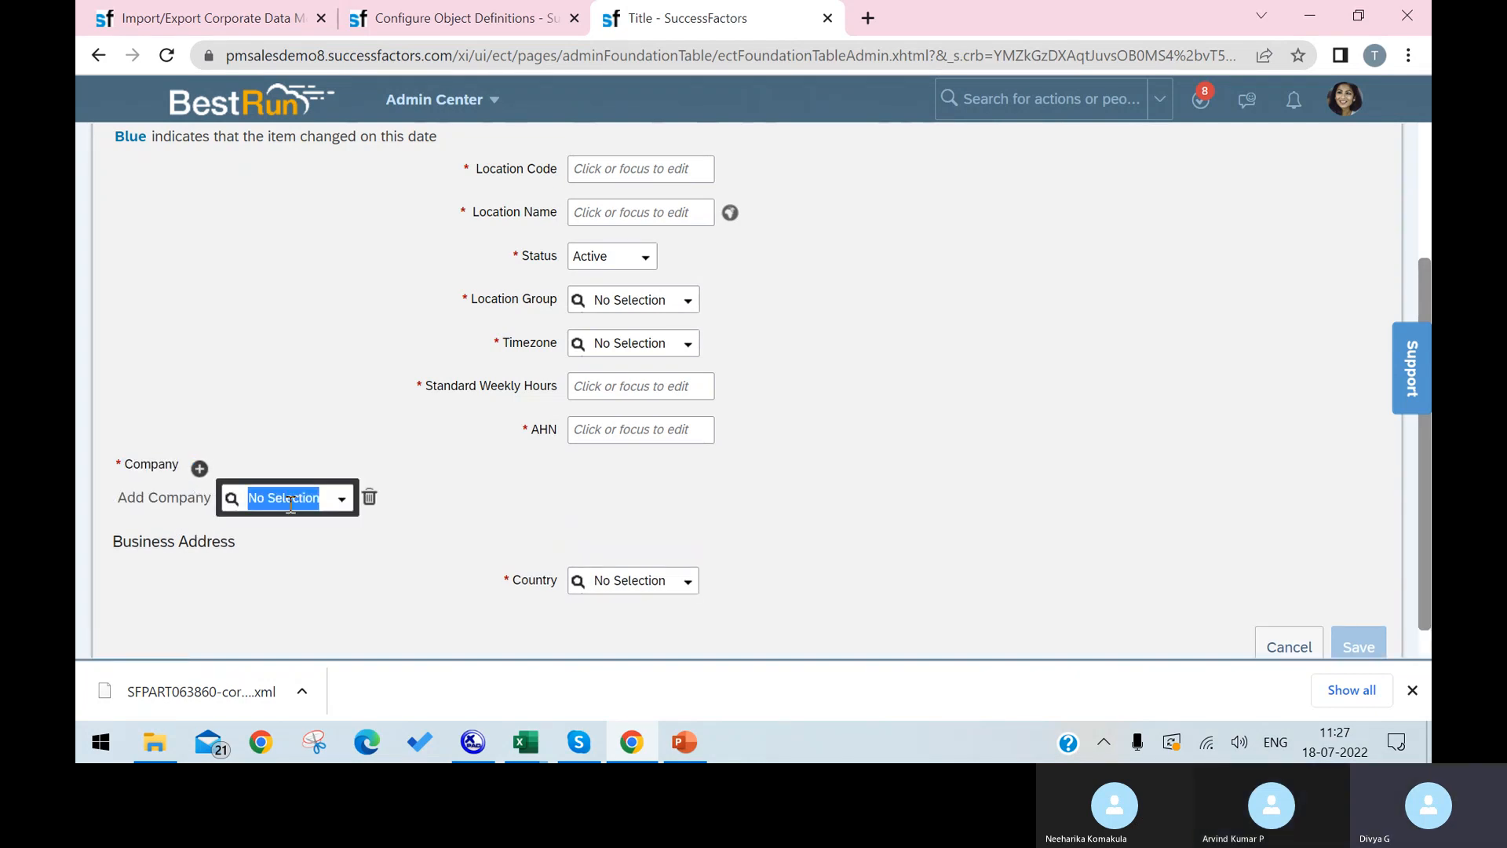
type("BEST")
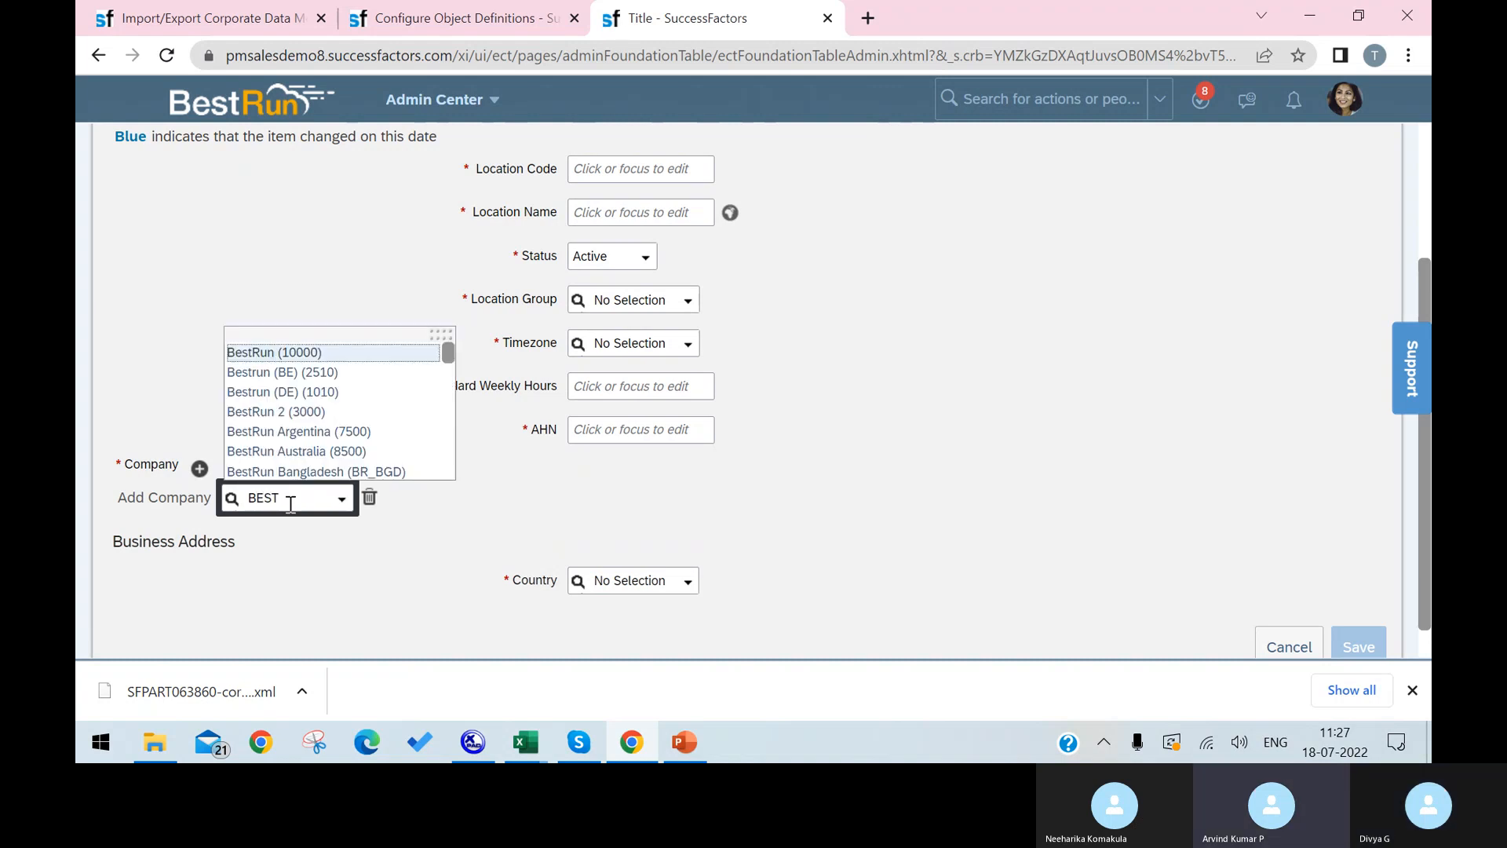
left_click(327, 353)
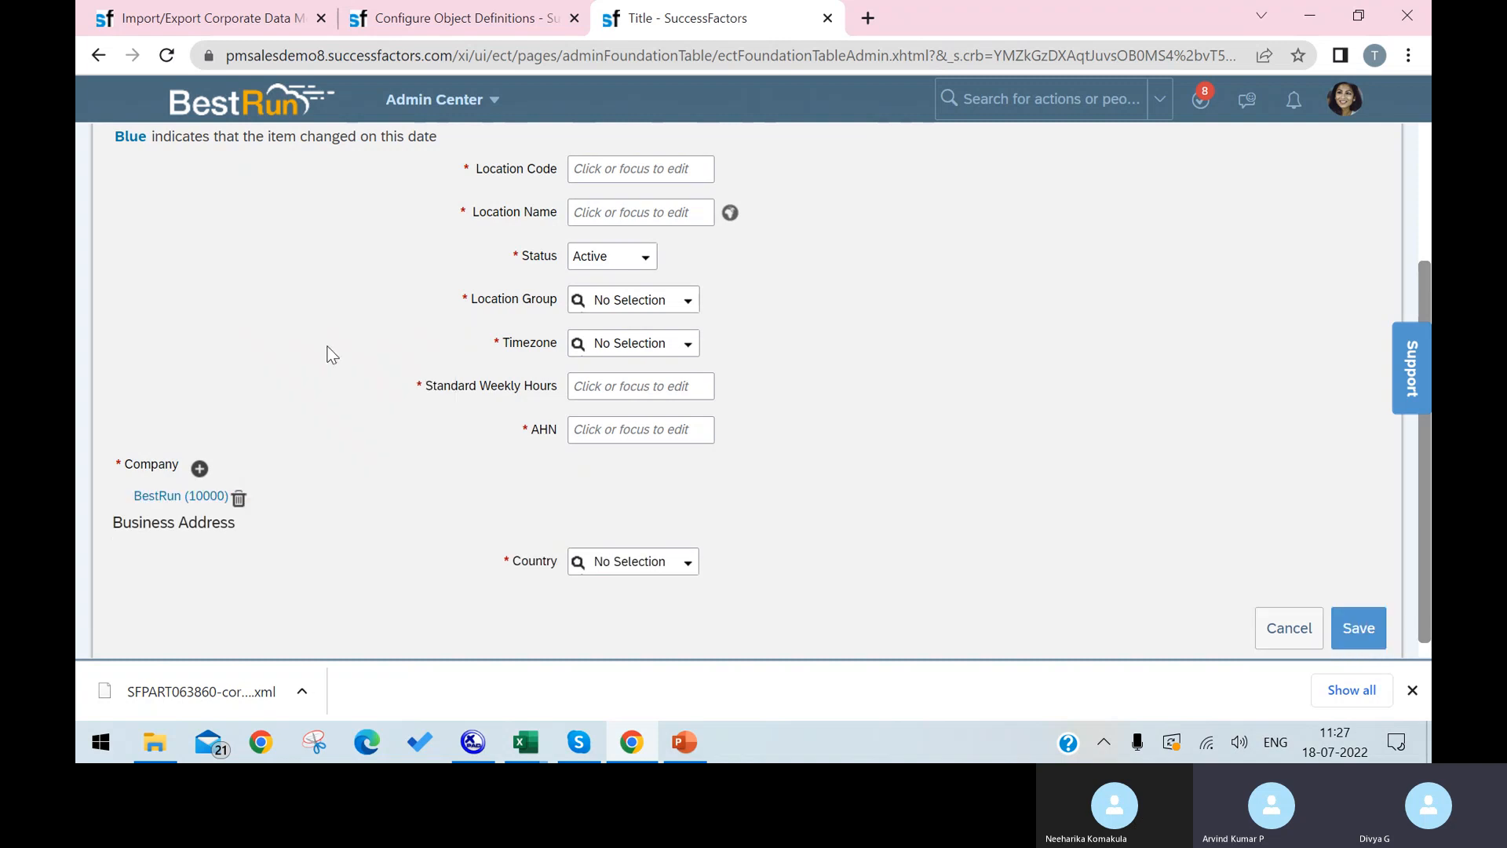
Add BestRun Germany (1000) as a second company associated with the location.
left_click(199, 466)
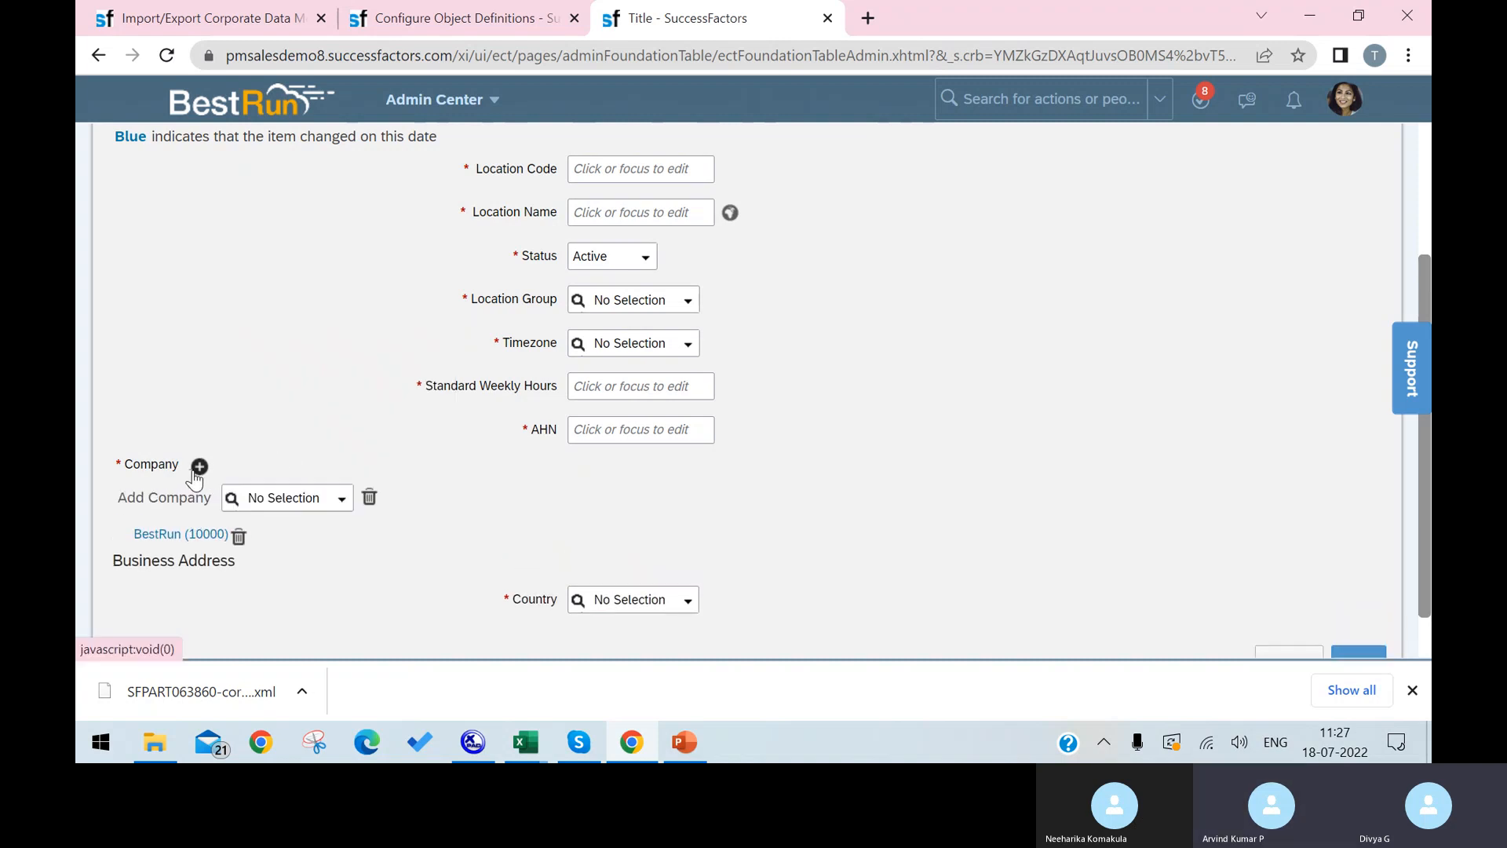
left_click(256, 498)
type("cs")
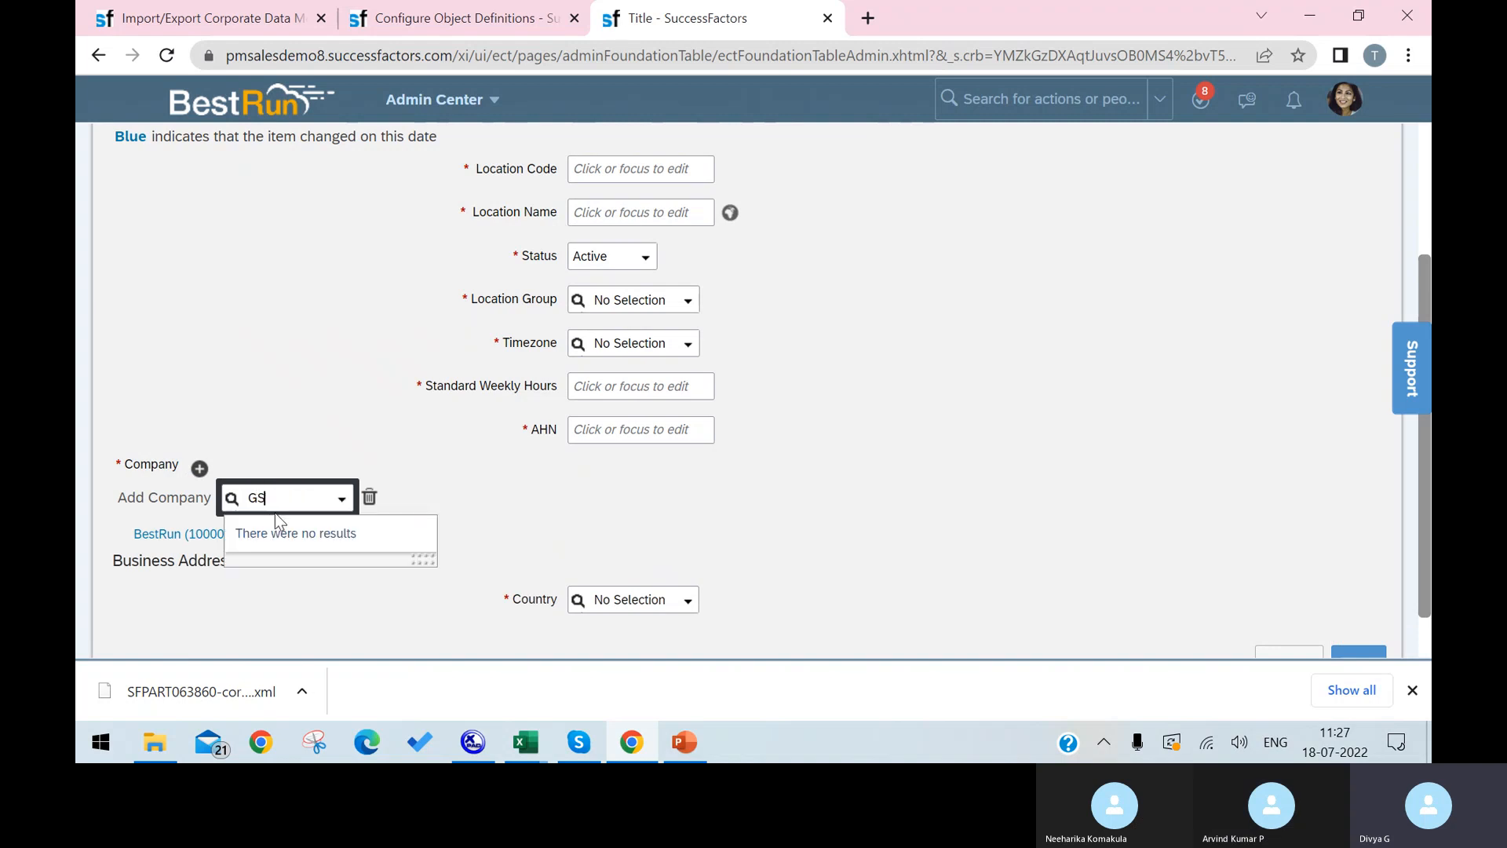
key("BackSpace")
key("BackSpace")
type("B")
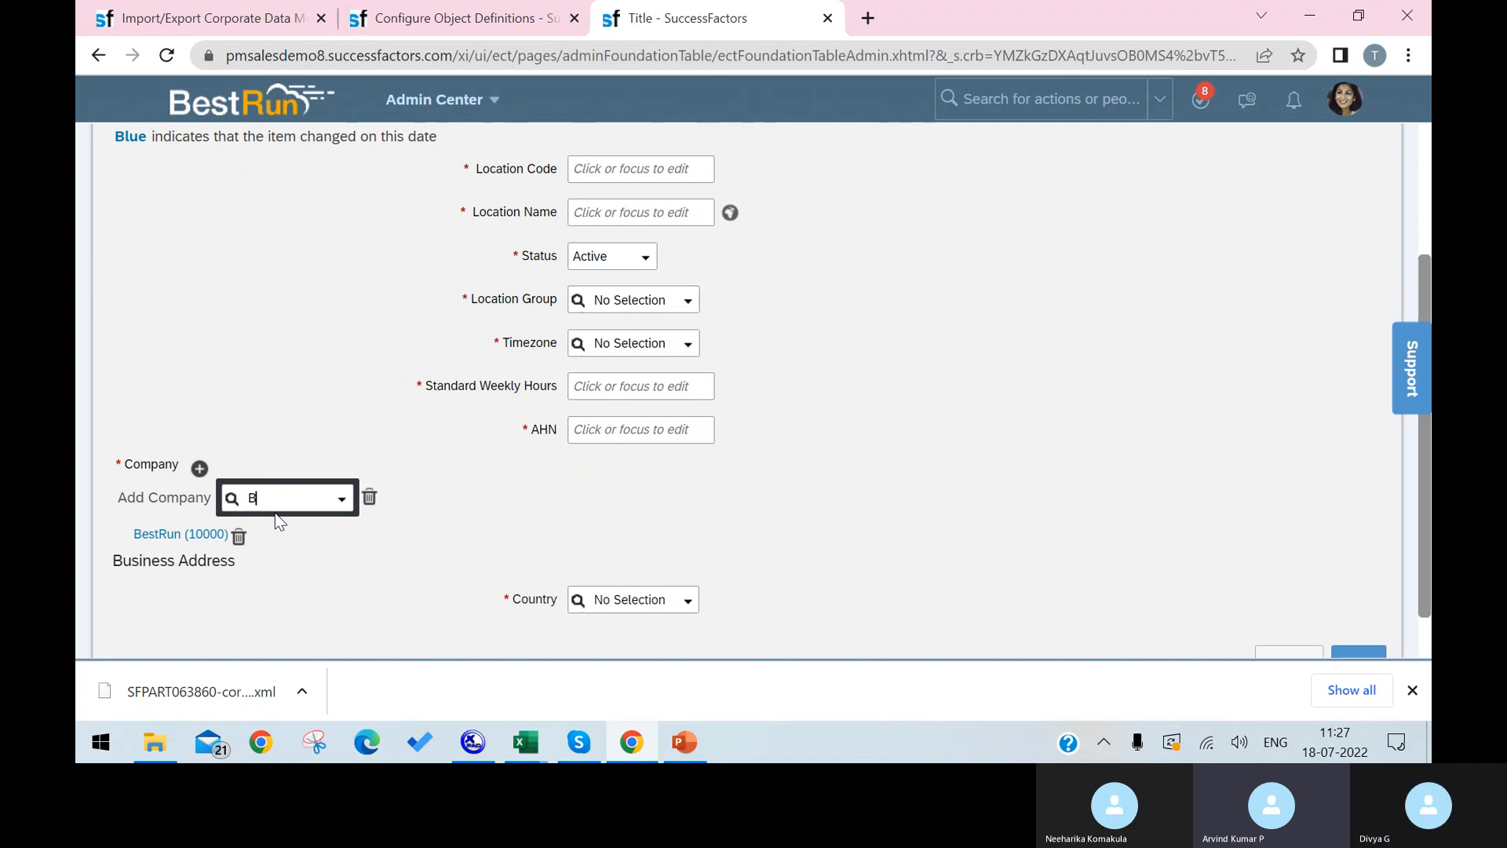
type("1000")
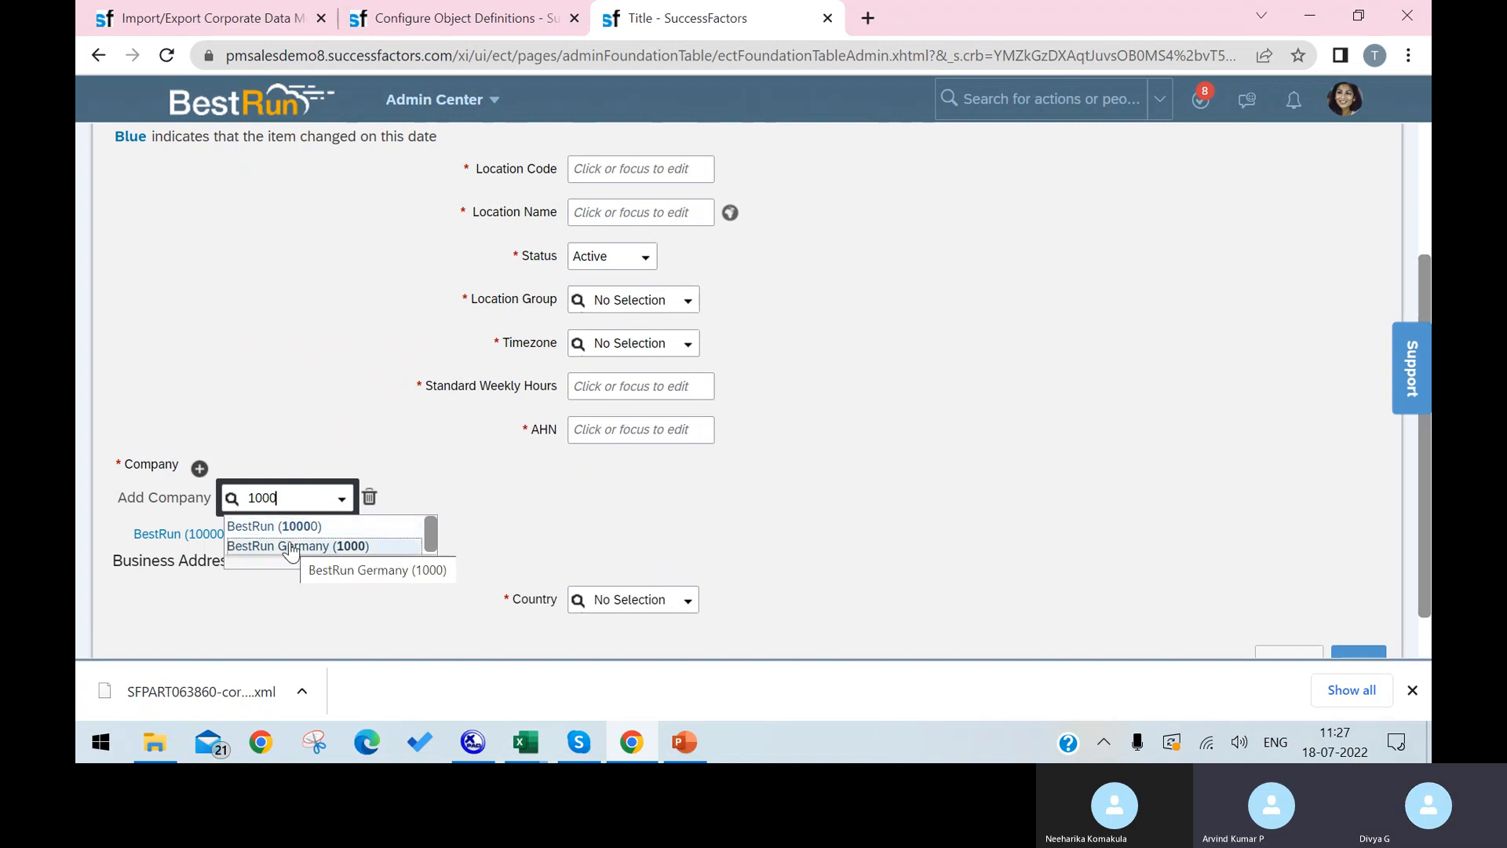
left_click(289, 547)
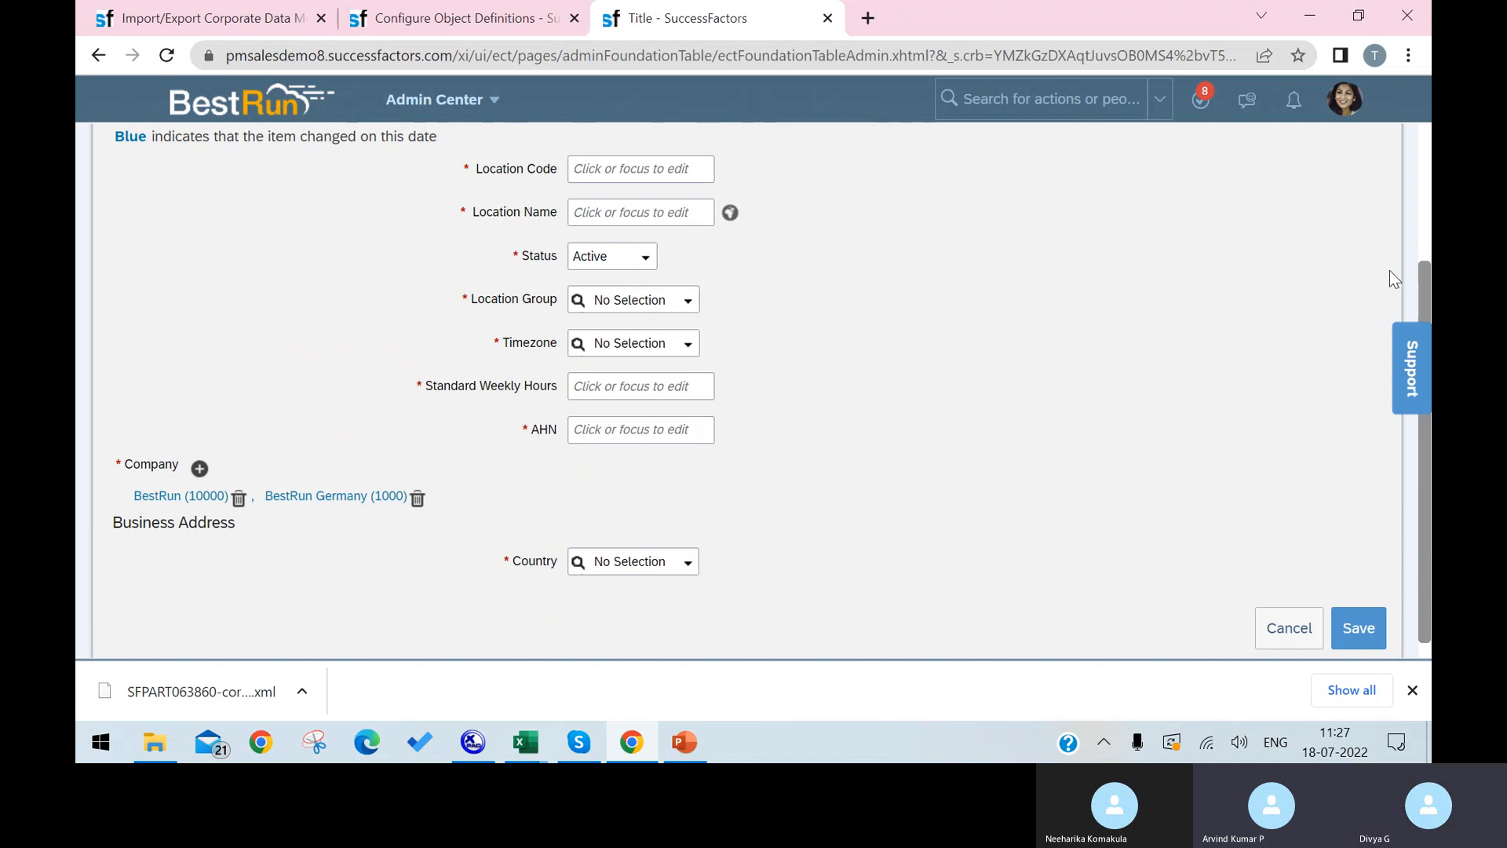
Set the new location's code to 12355 and its name to HYDERABAD.
left_click_drag(1427, 286, 1427, 224)
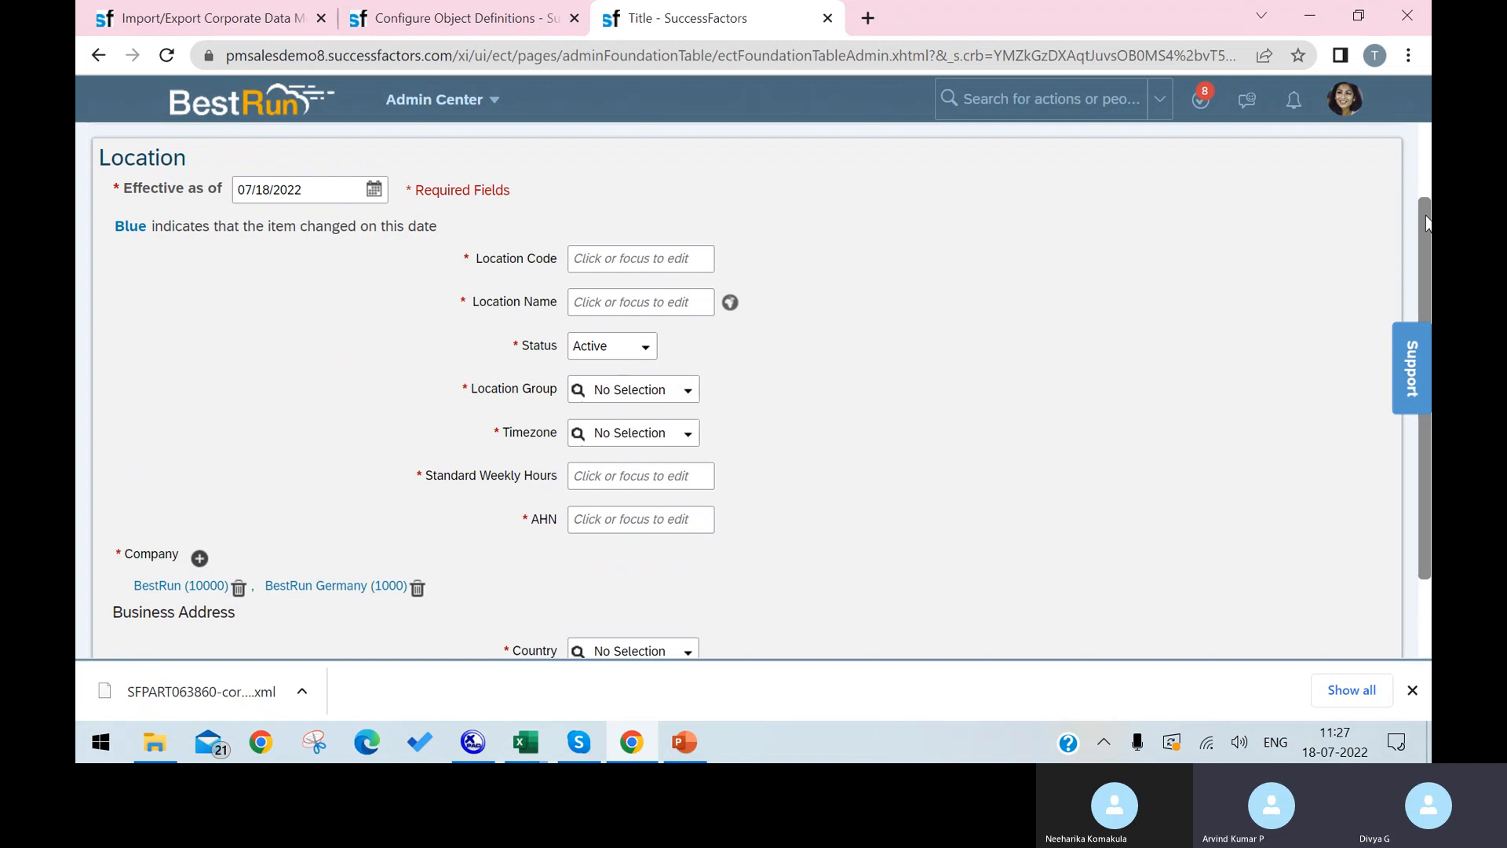
left_click(674, 260)
type("12355")
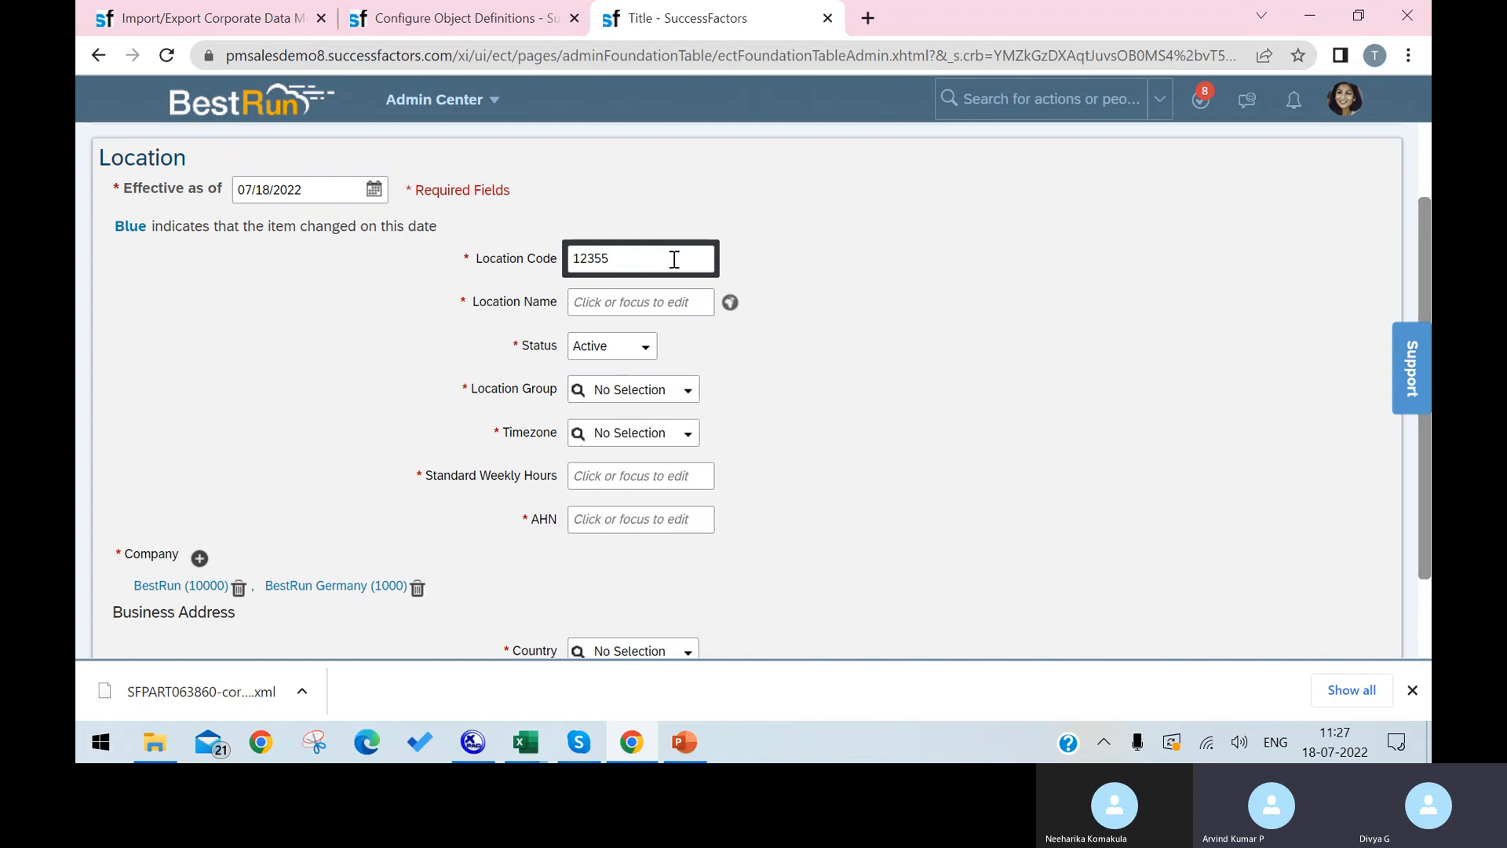
left_click(658, 301)
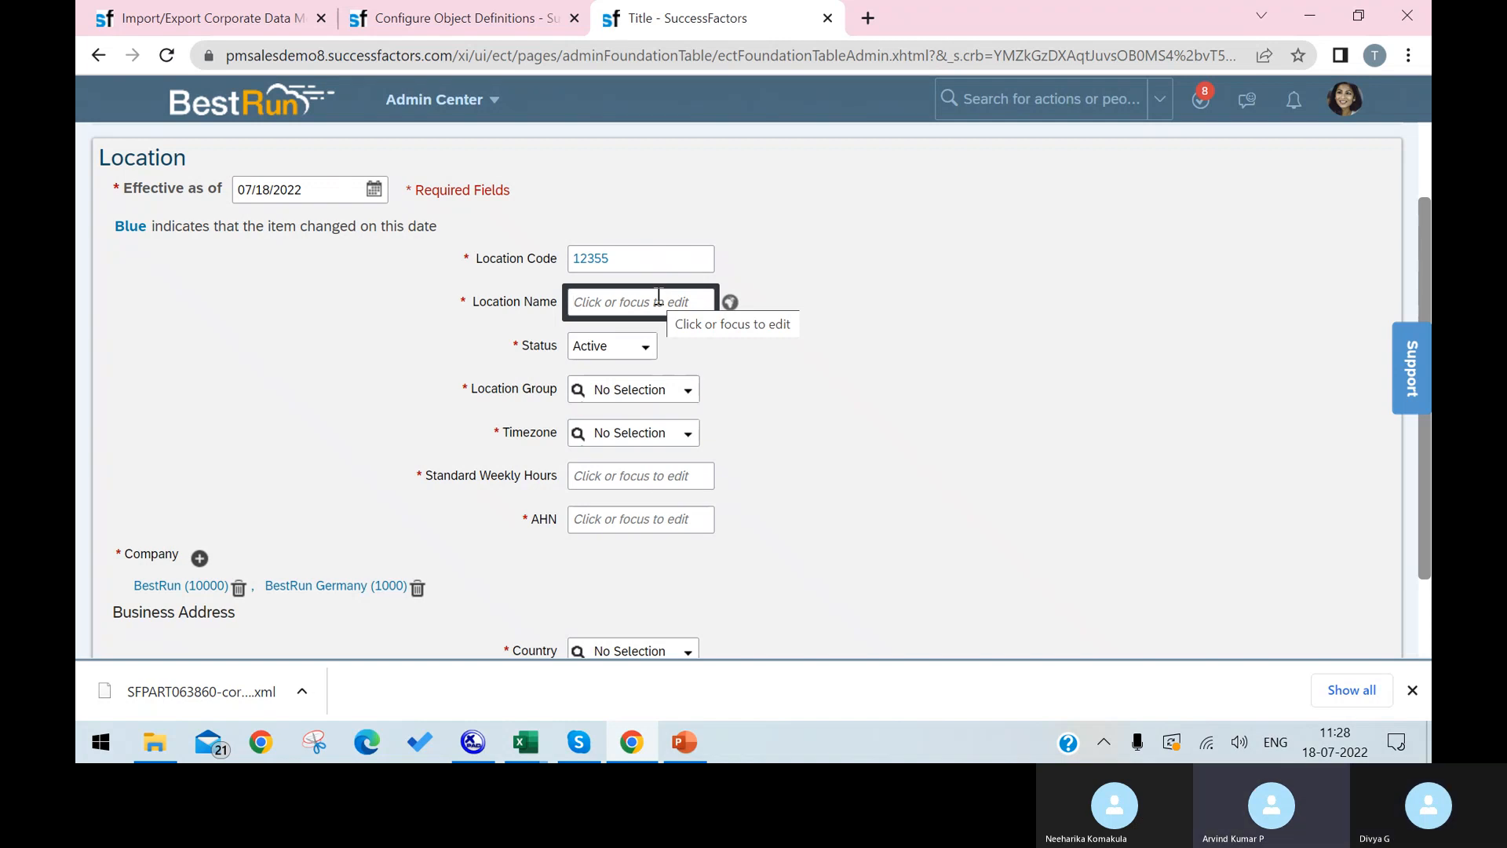
type("HYDERA")
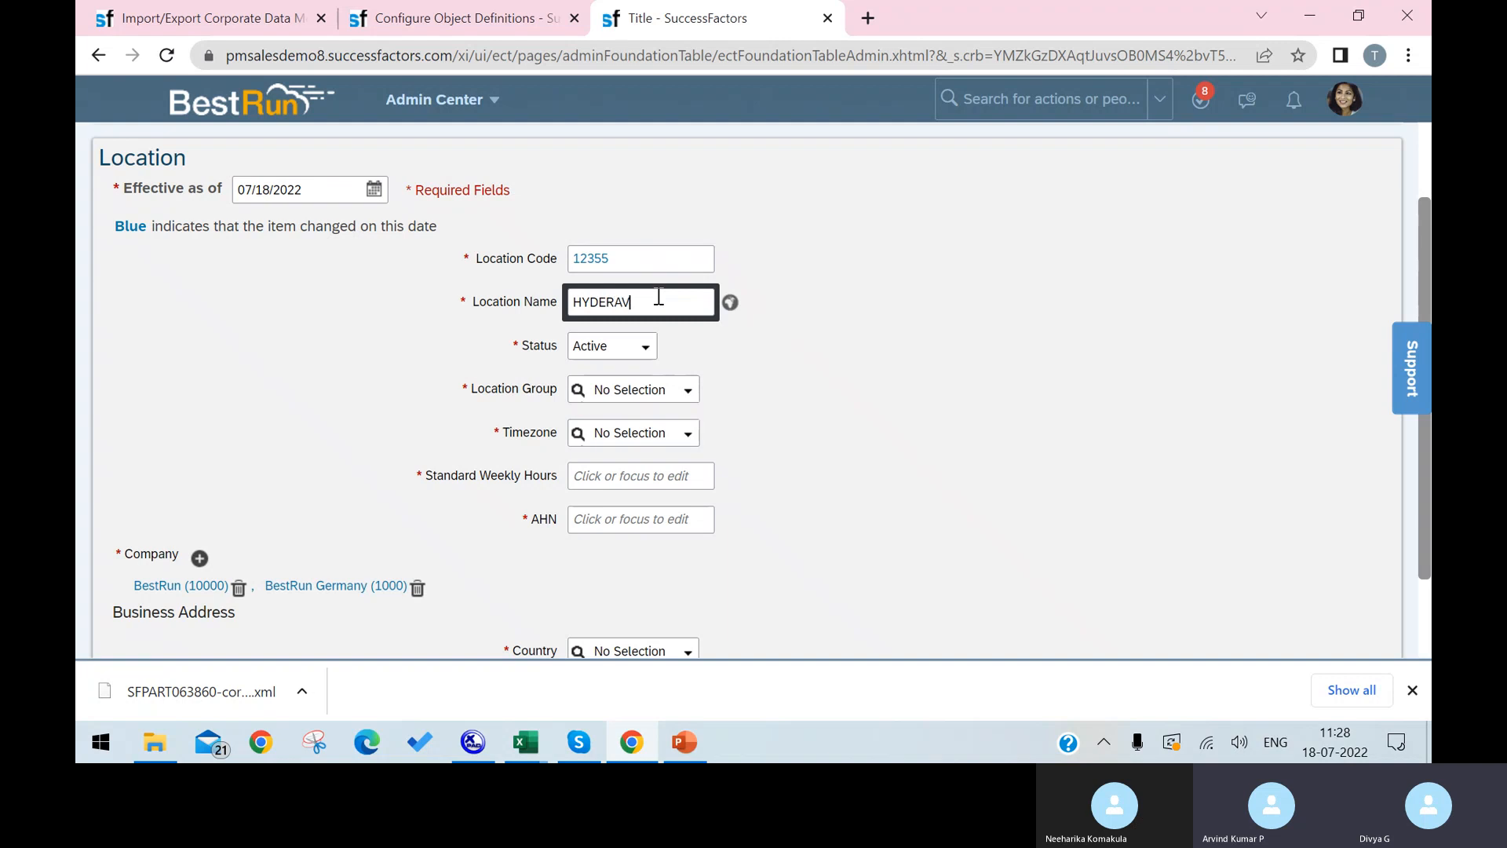
type("BAD")
Set the location's group to APAC (LGM101) and its timezone to AET (GMT+10:00).
left_click(692, 398)
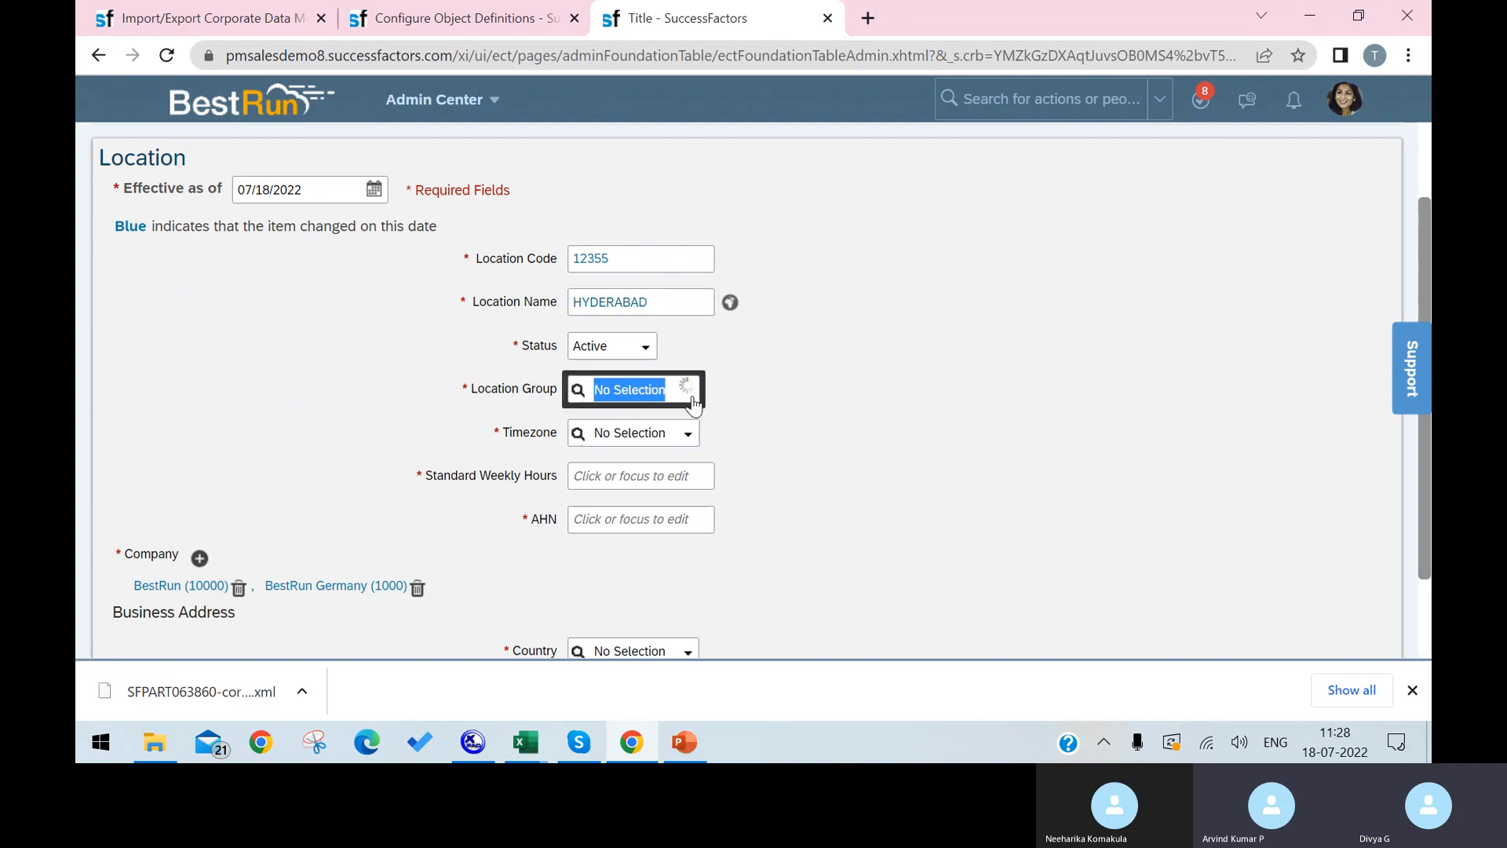
left_click(672, 442)
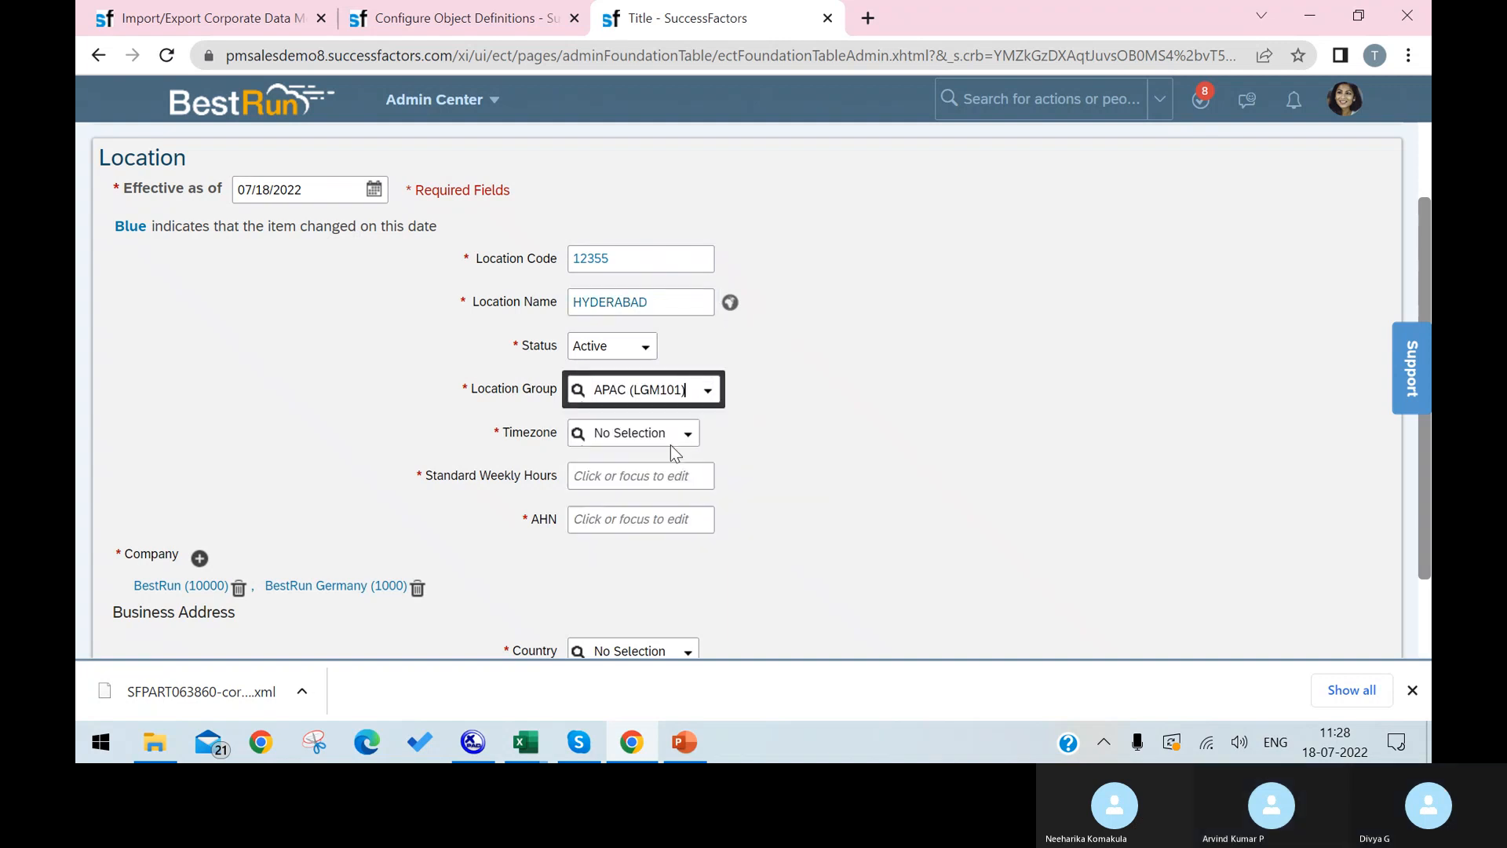
left_click(693, 445)
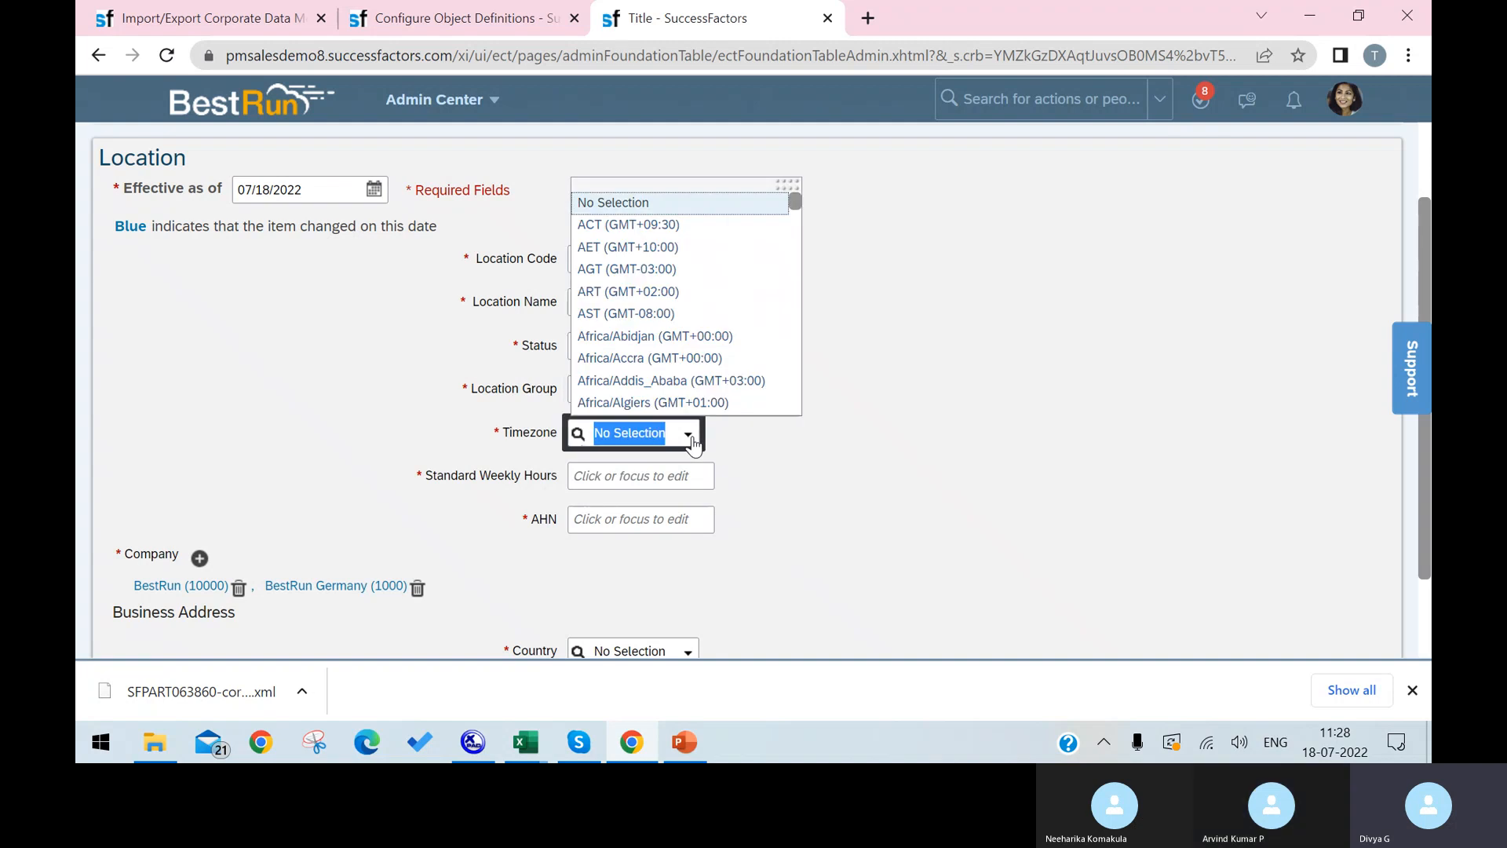
left_click(668, 255)
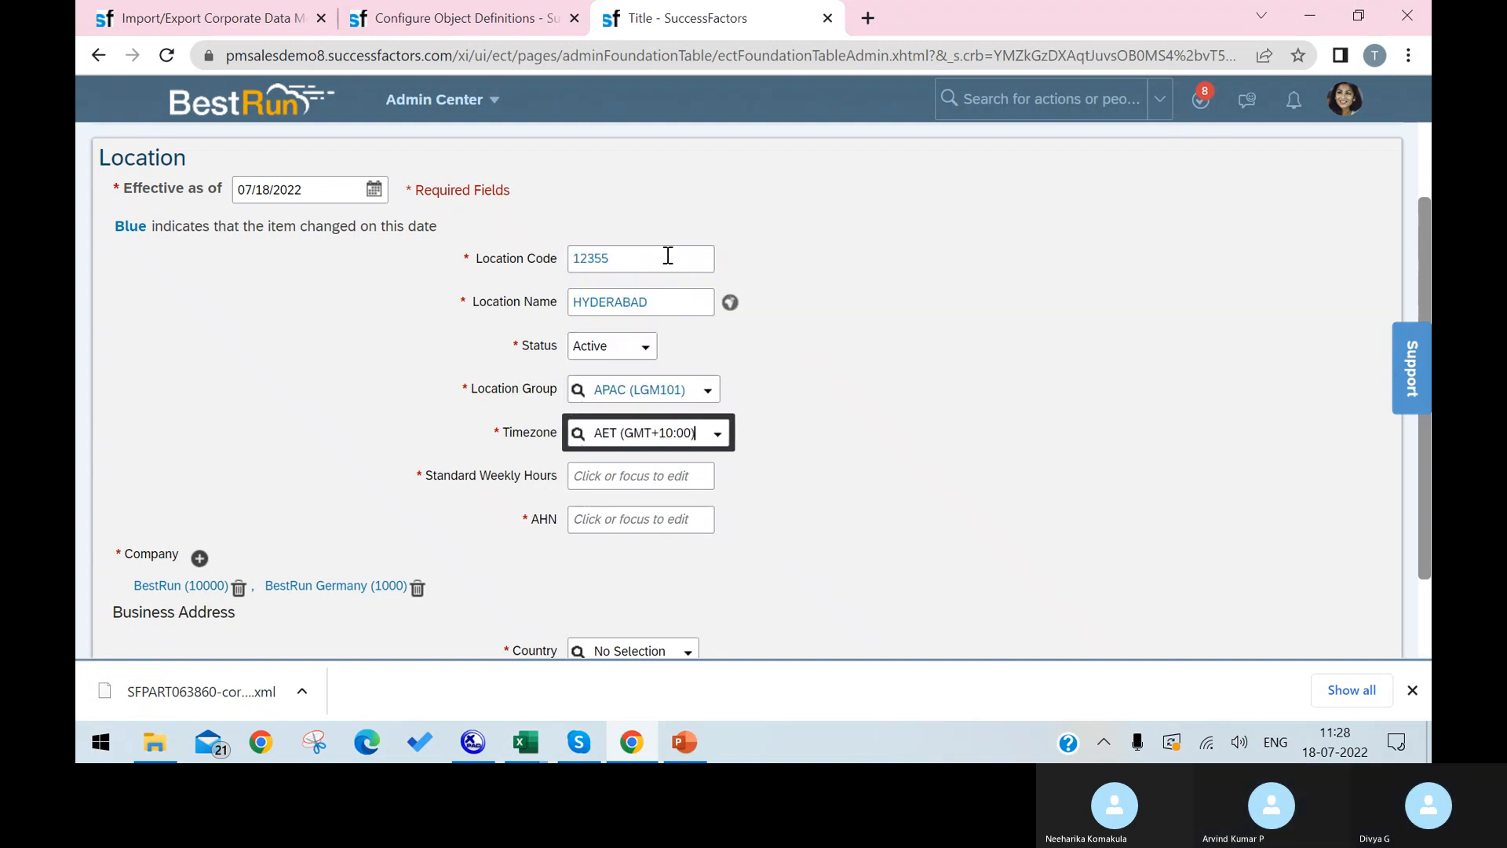
Set the location's standard weekly hours to 40 and fill the AHN field with FFHJVJ.
left_click(682, 479)
type("40")
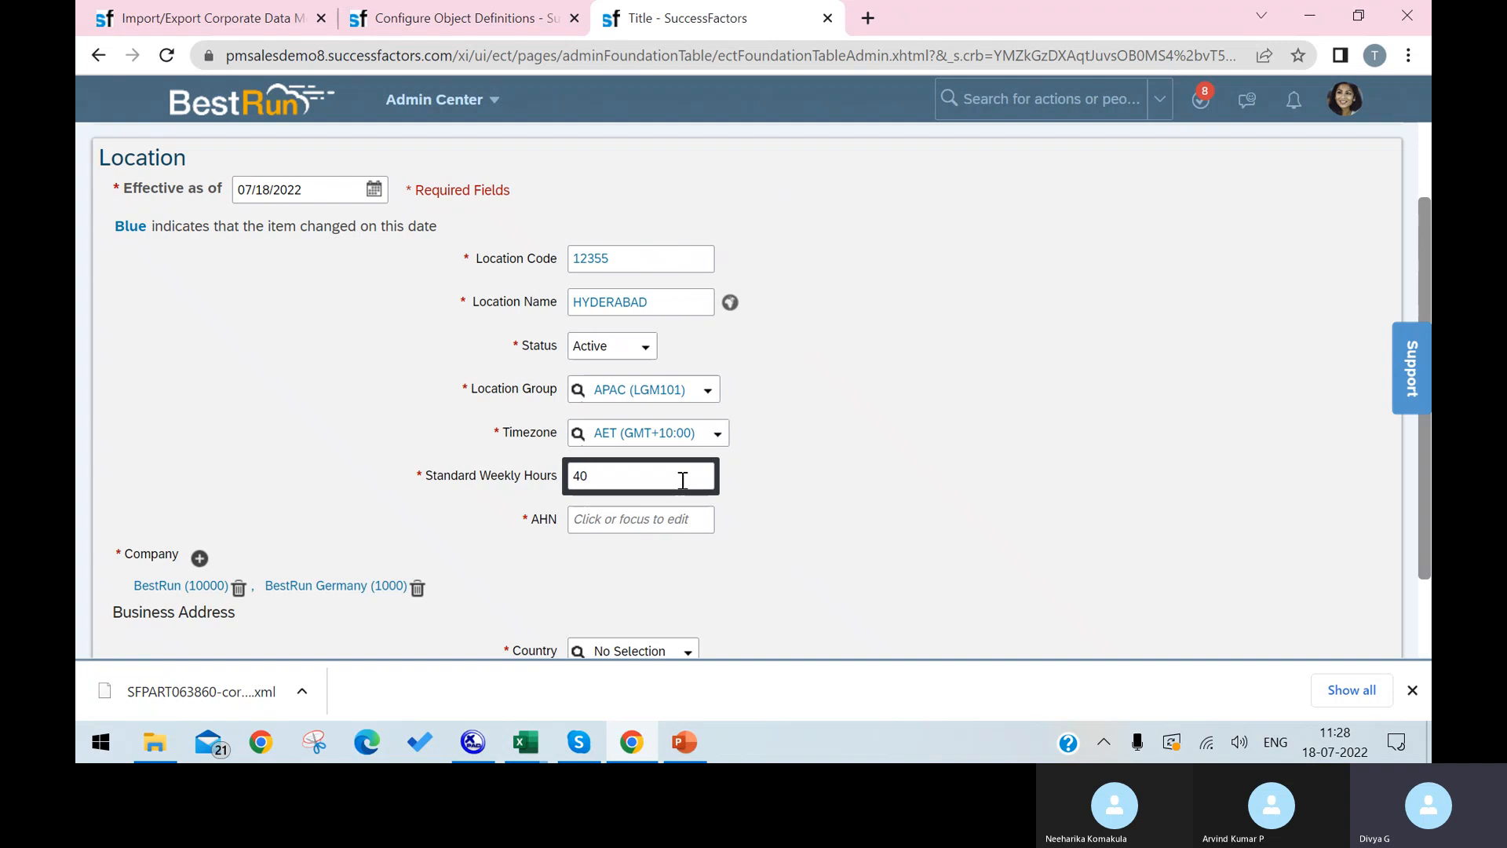
left_click(651, 518)
type("FFHJVJ")
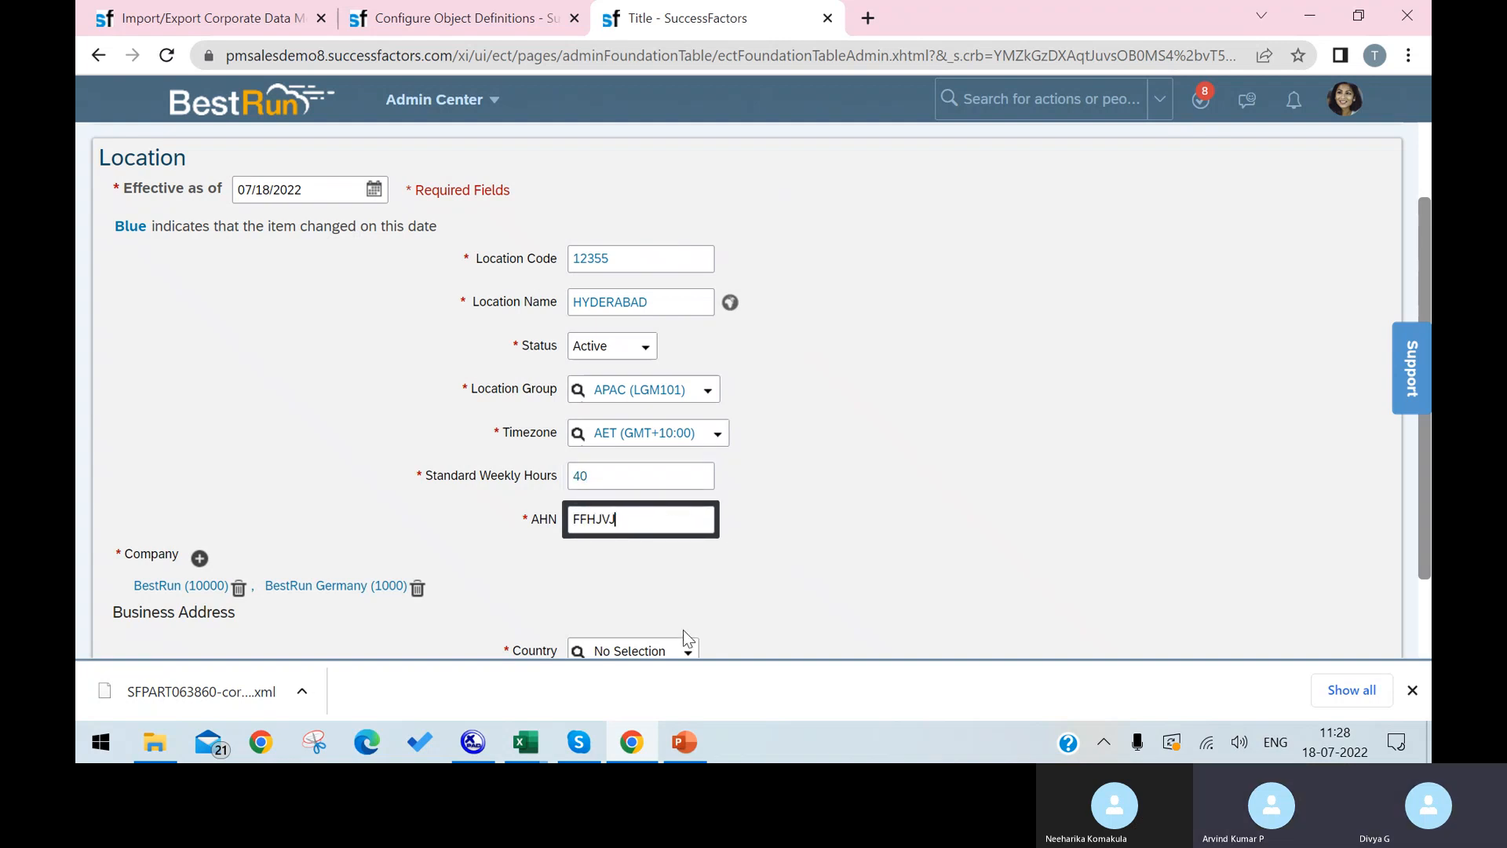
Set the business address country to Australia and save the new location record.
left_click(684, 652)
left_click(613, 471)
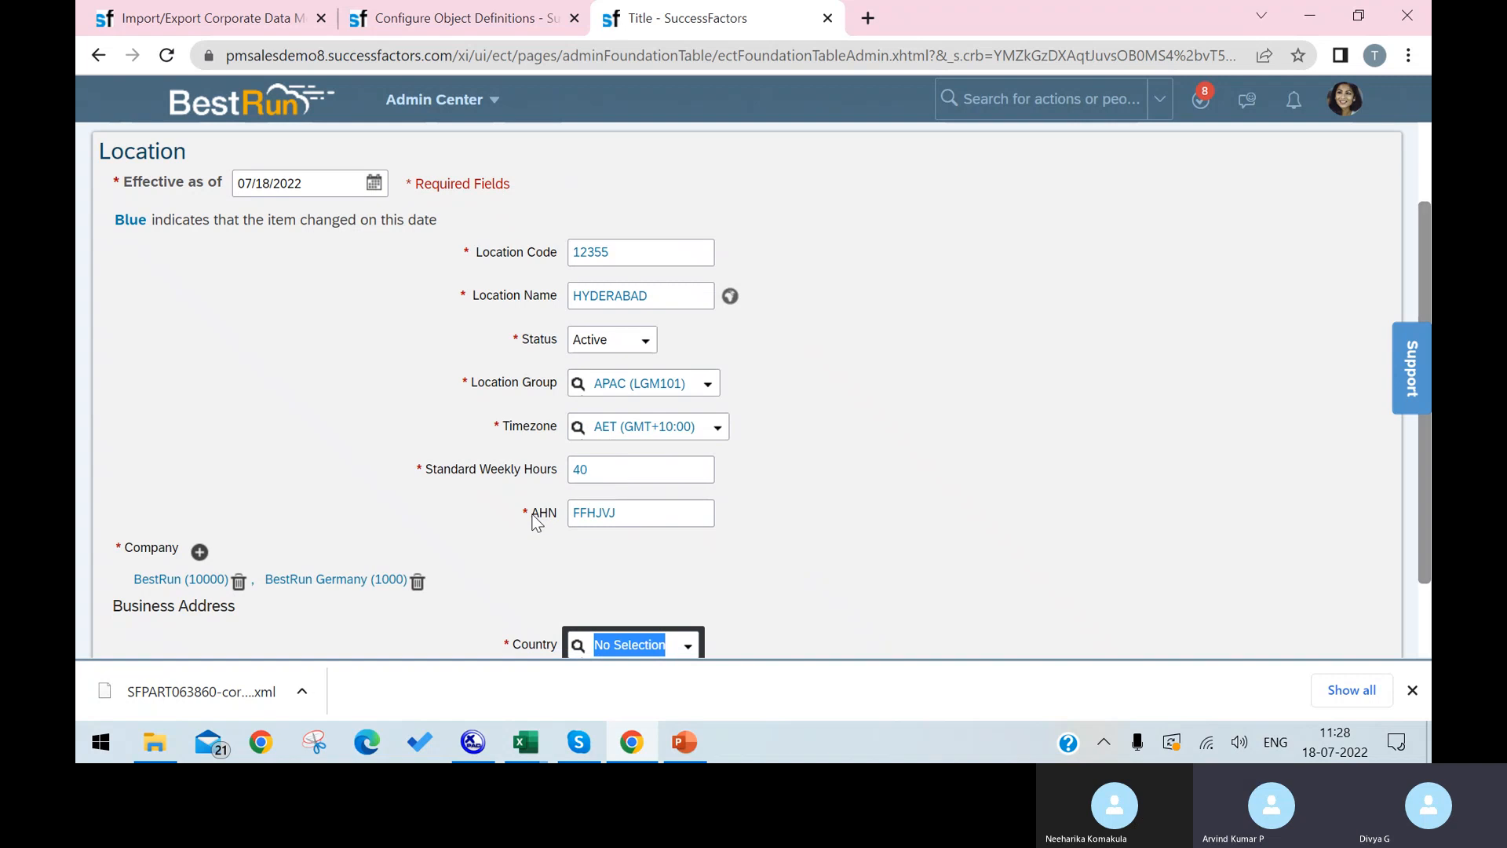
left_click_drag(532, 509, 653, 520)
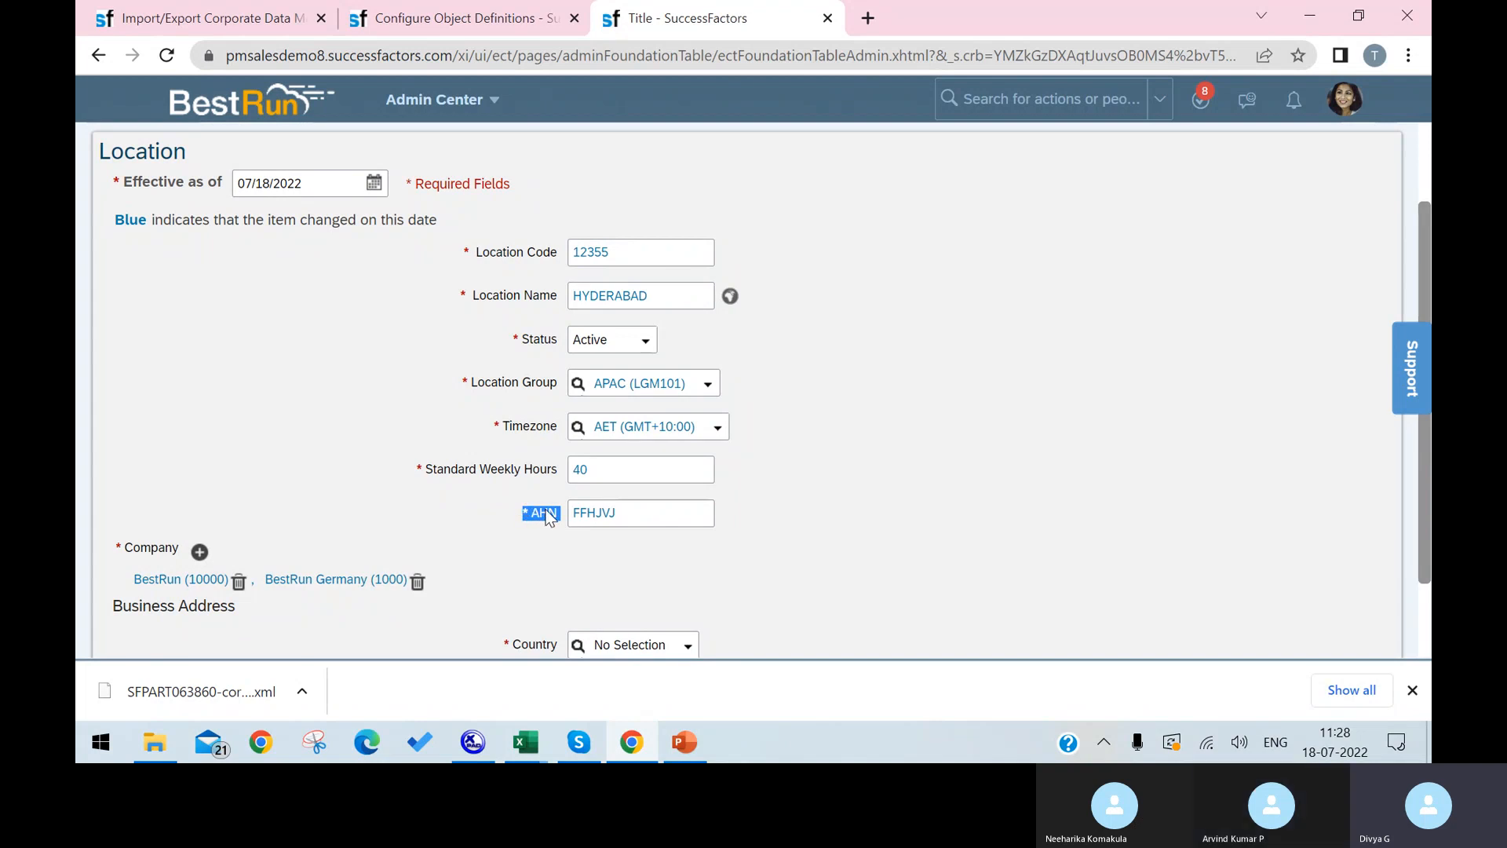
left_click(1430, 515)
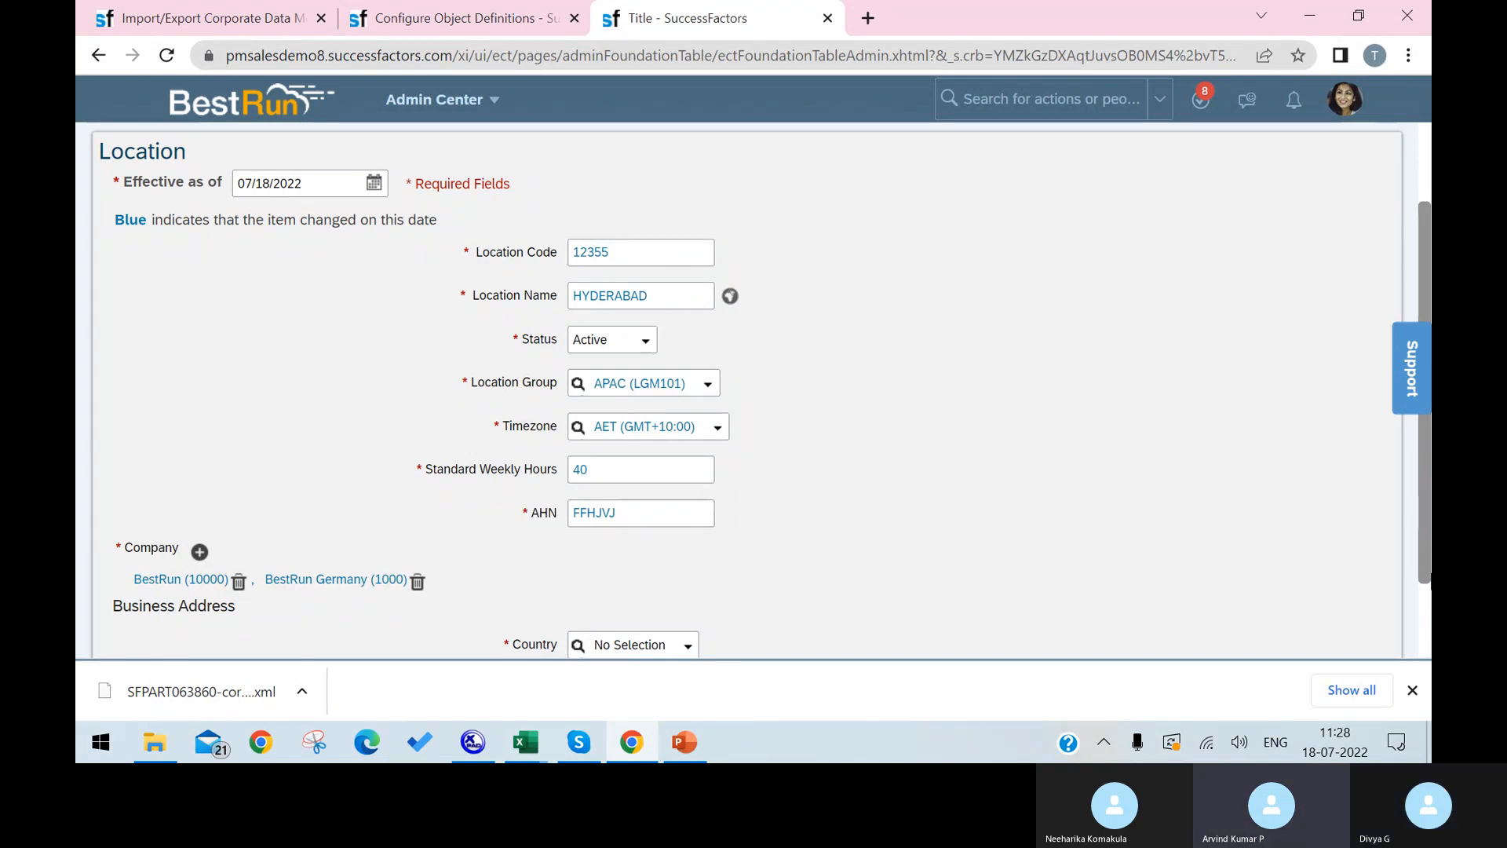
scroll(756, 614, "down", 2)
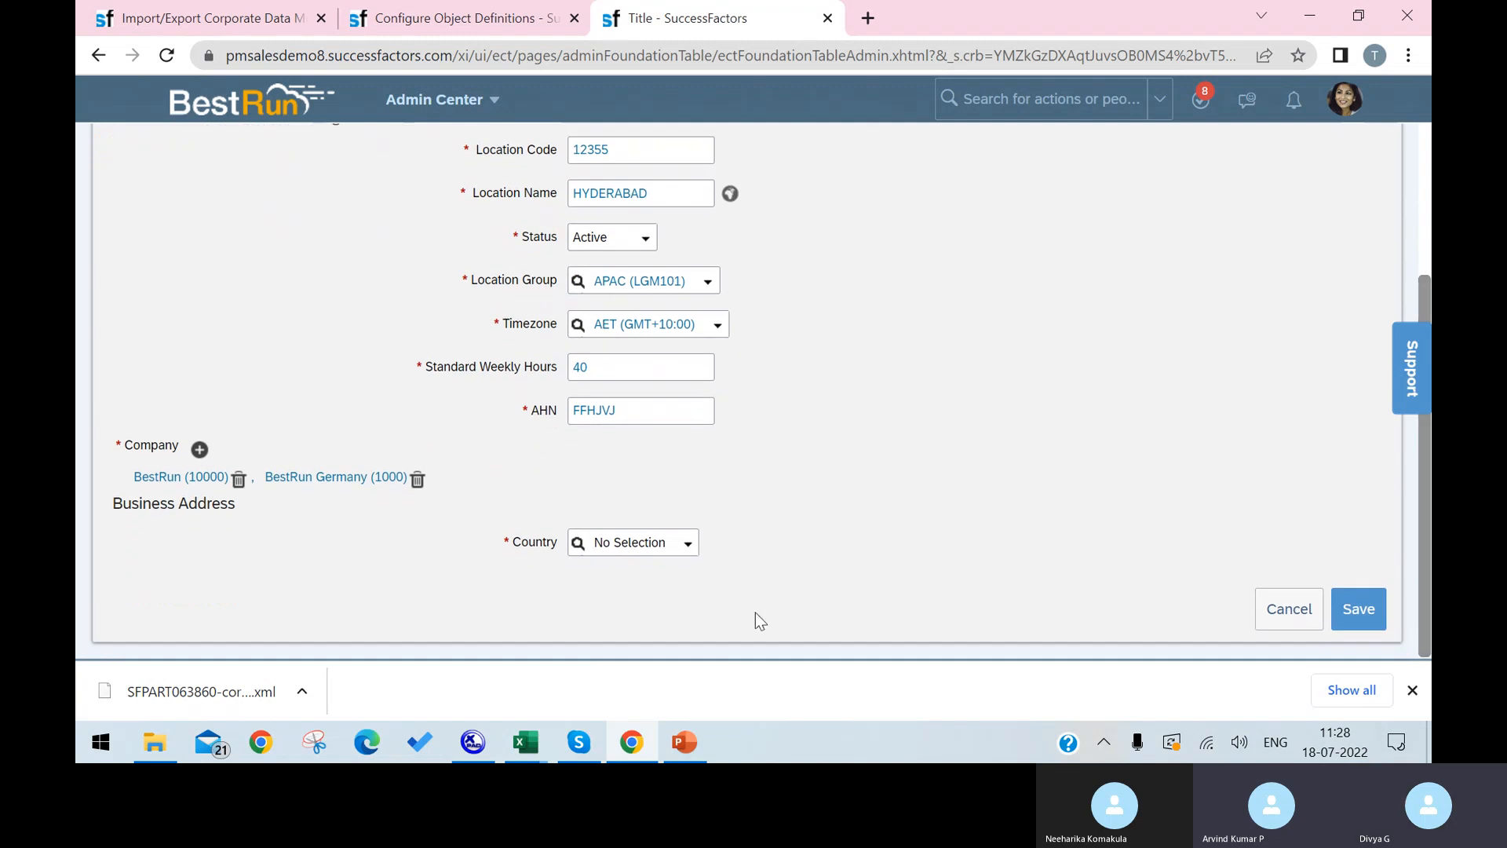
left_click(685, 552)
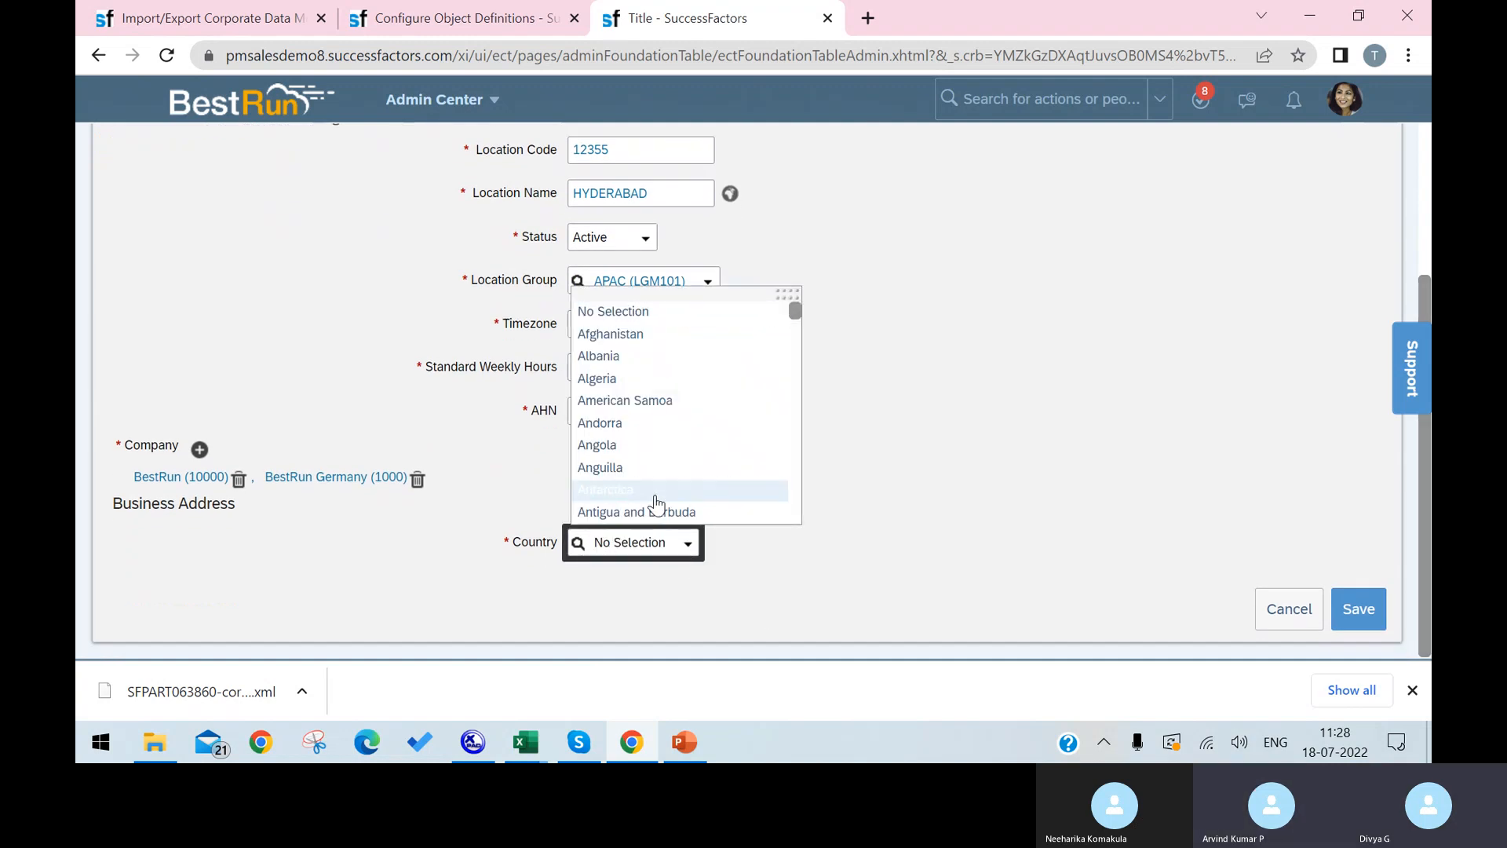
left_click(657, 490)
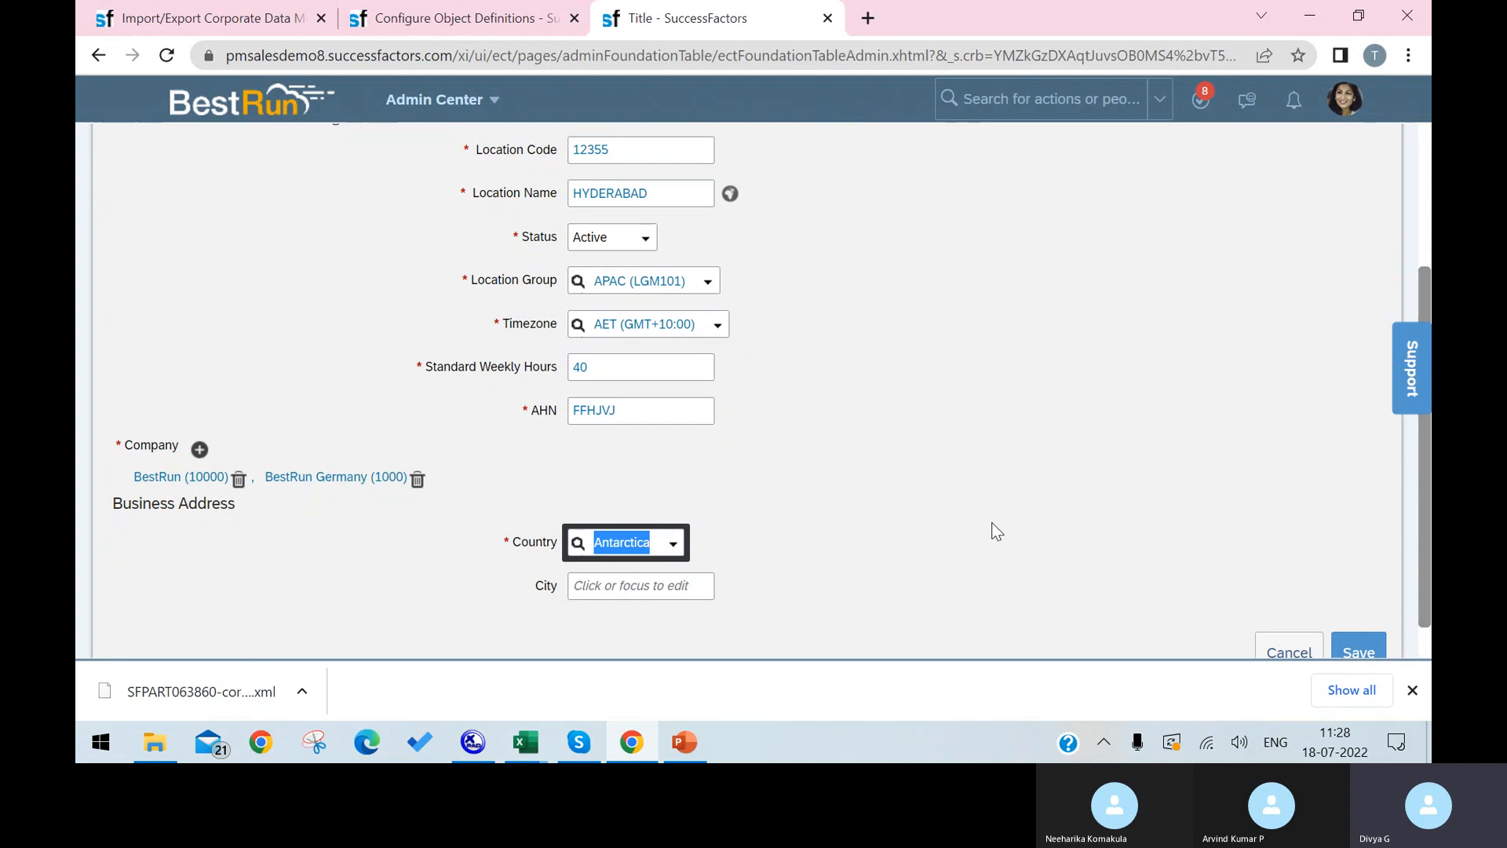
type("AUS")
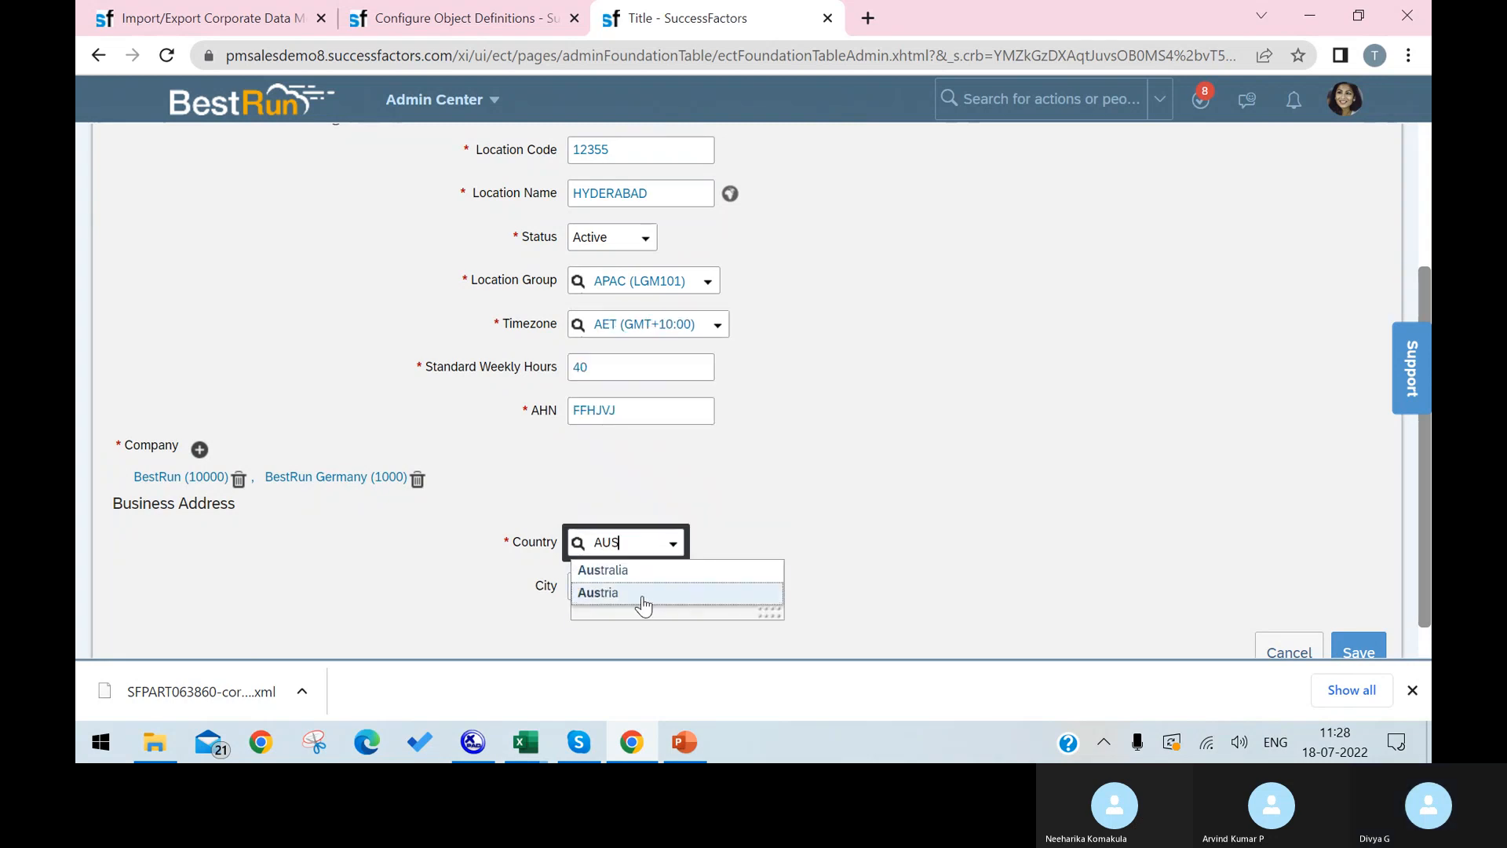
left_click(653, 570)
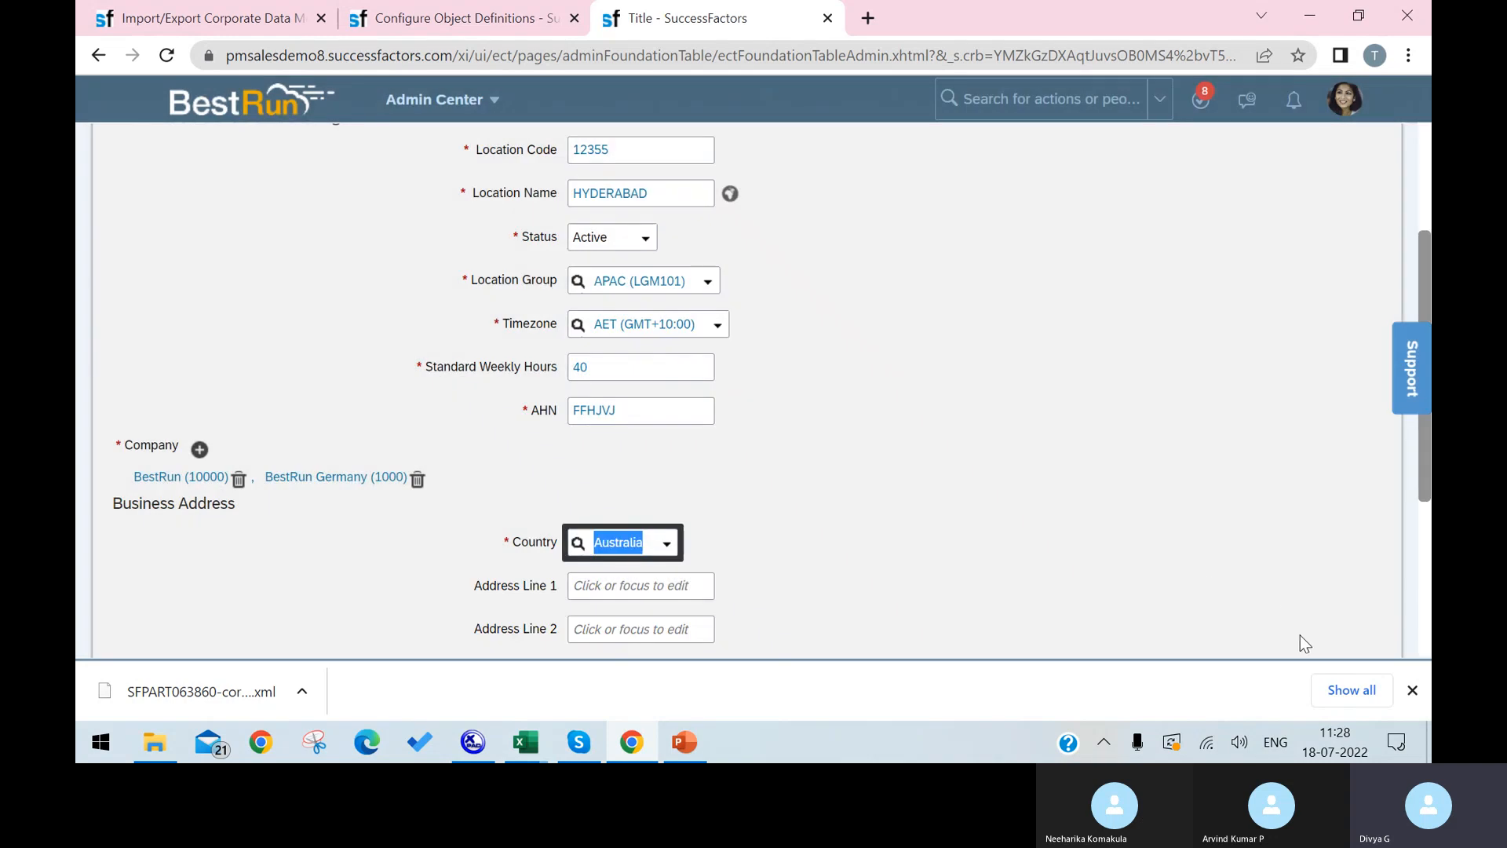
left_click_drag(1421, 473, 1382, 628)
left_click(1356, 595)
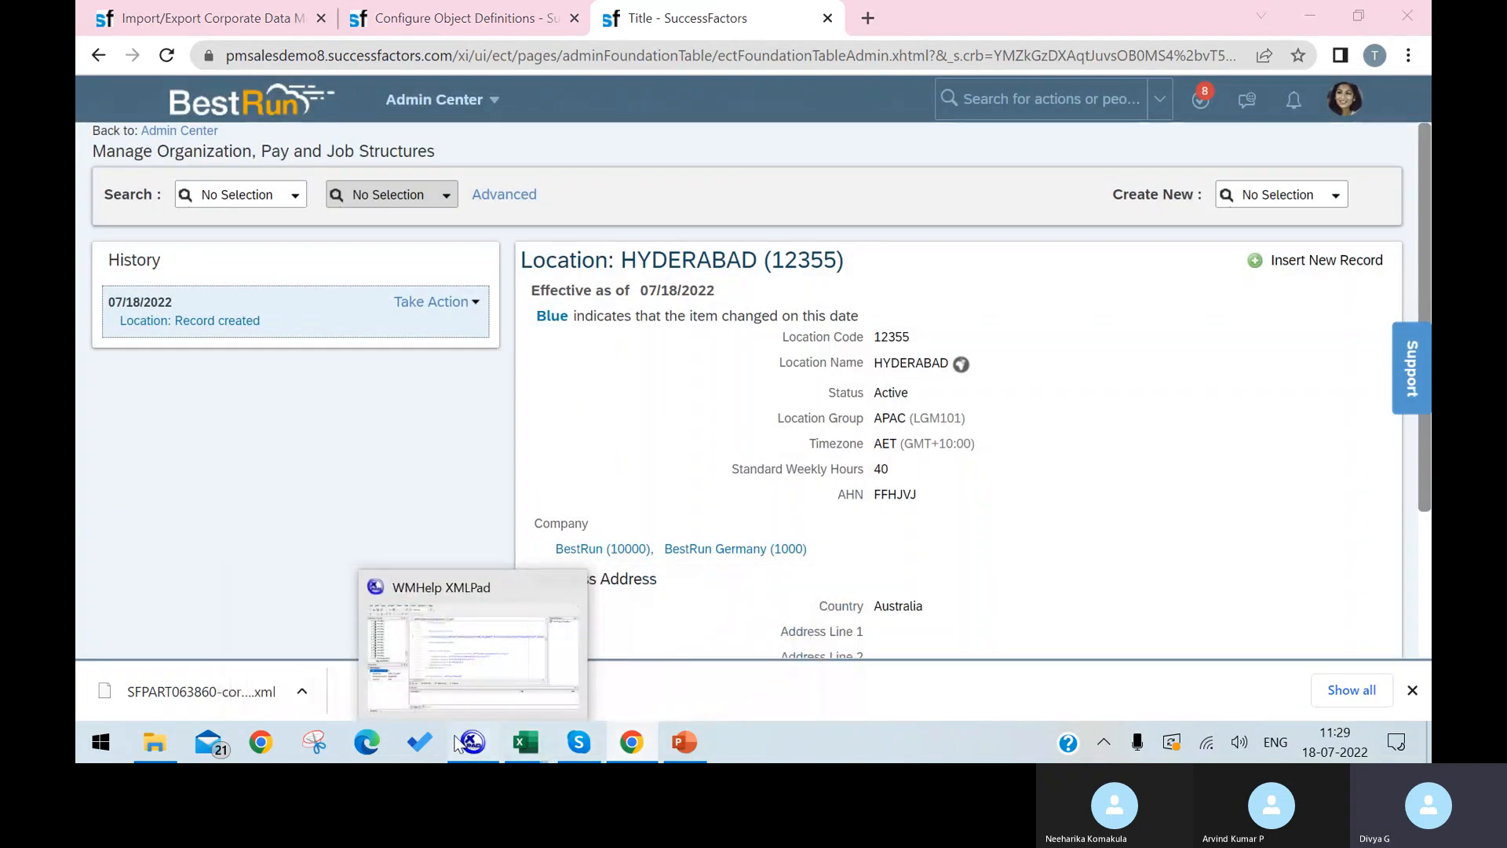
Switch to XMLPad and duplicate the ONE_TO_MANY LegalEntity association line within the location's hris-associations block, removing the surplus blank line.
left_click(465, 742)
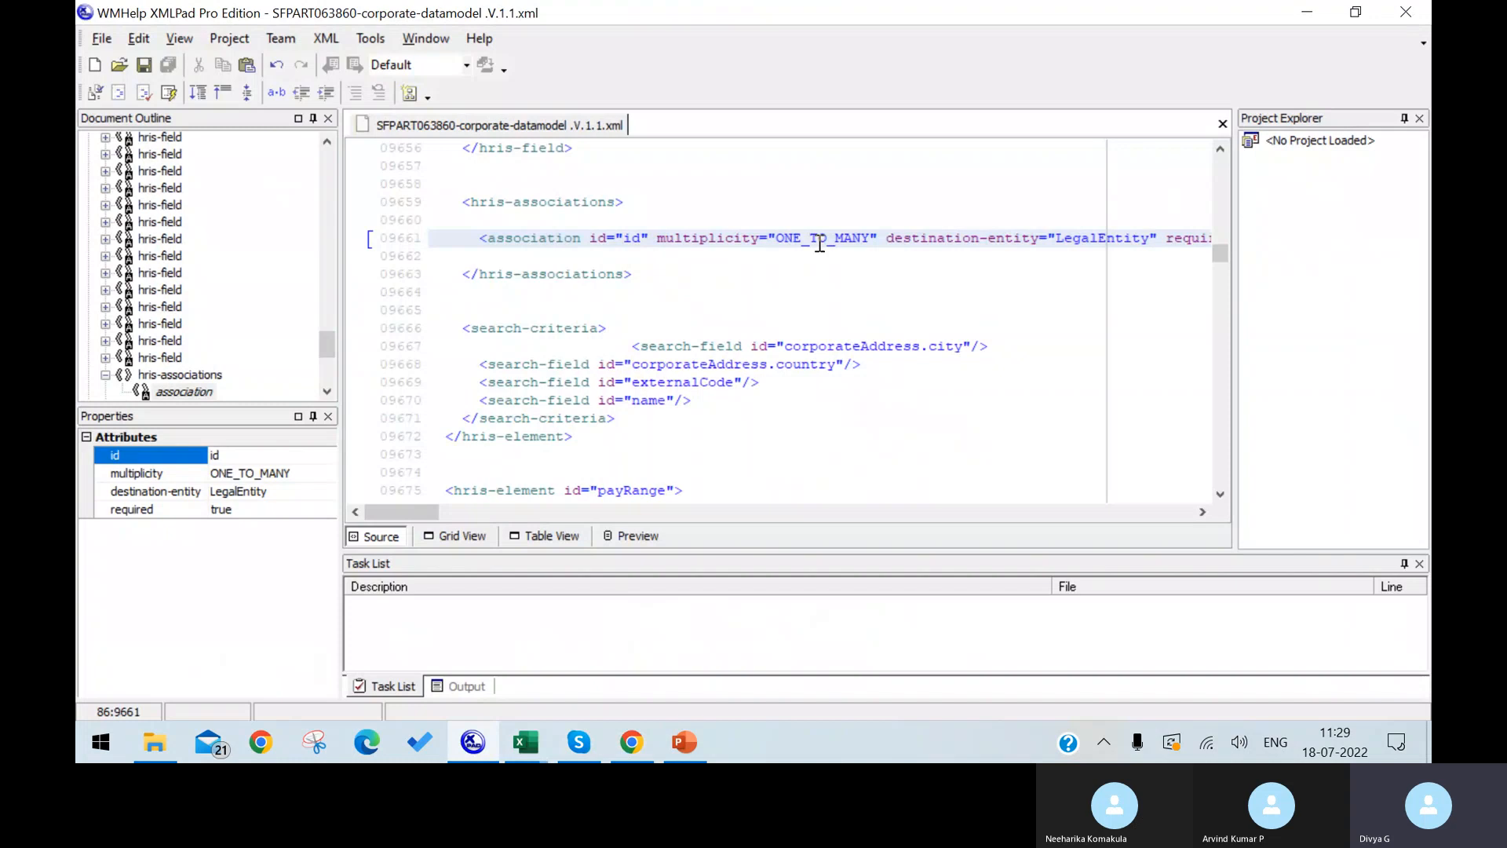
left_click(489, 238)
left_click_drag(489, 237, 1012, 253)
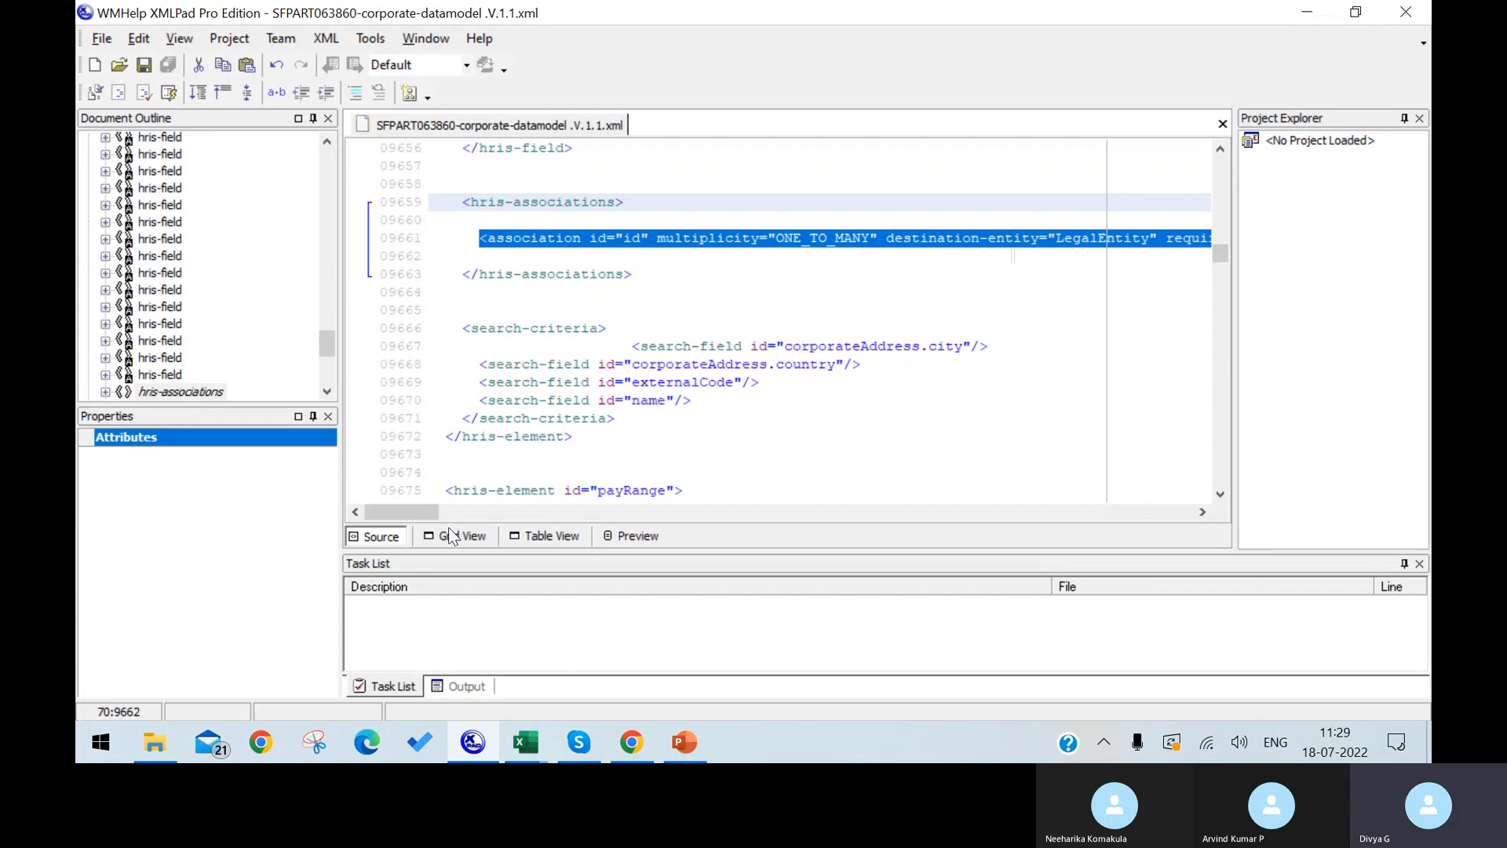
mouse_move(417, 508)
left_mouse_down()
mouse_move(521, 510)
mouse_move(445, 510)
left_mouse_up()
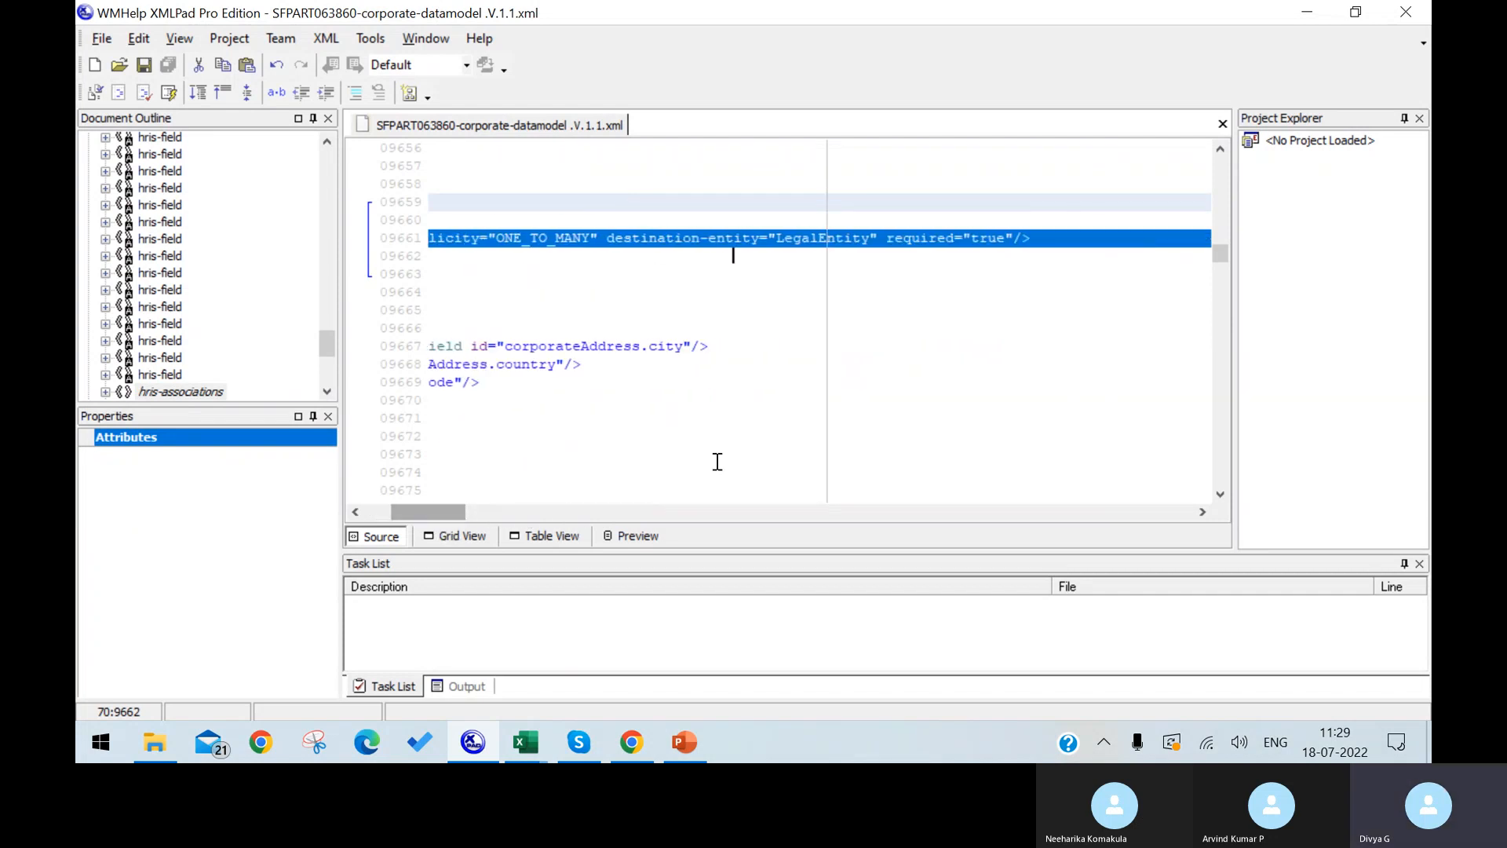
left_click(1062, 225)
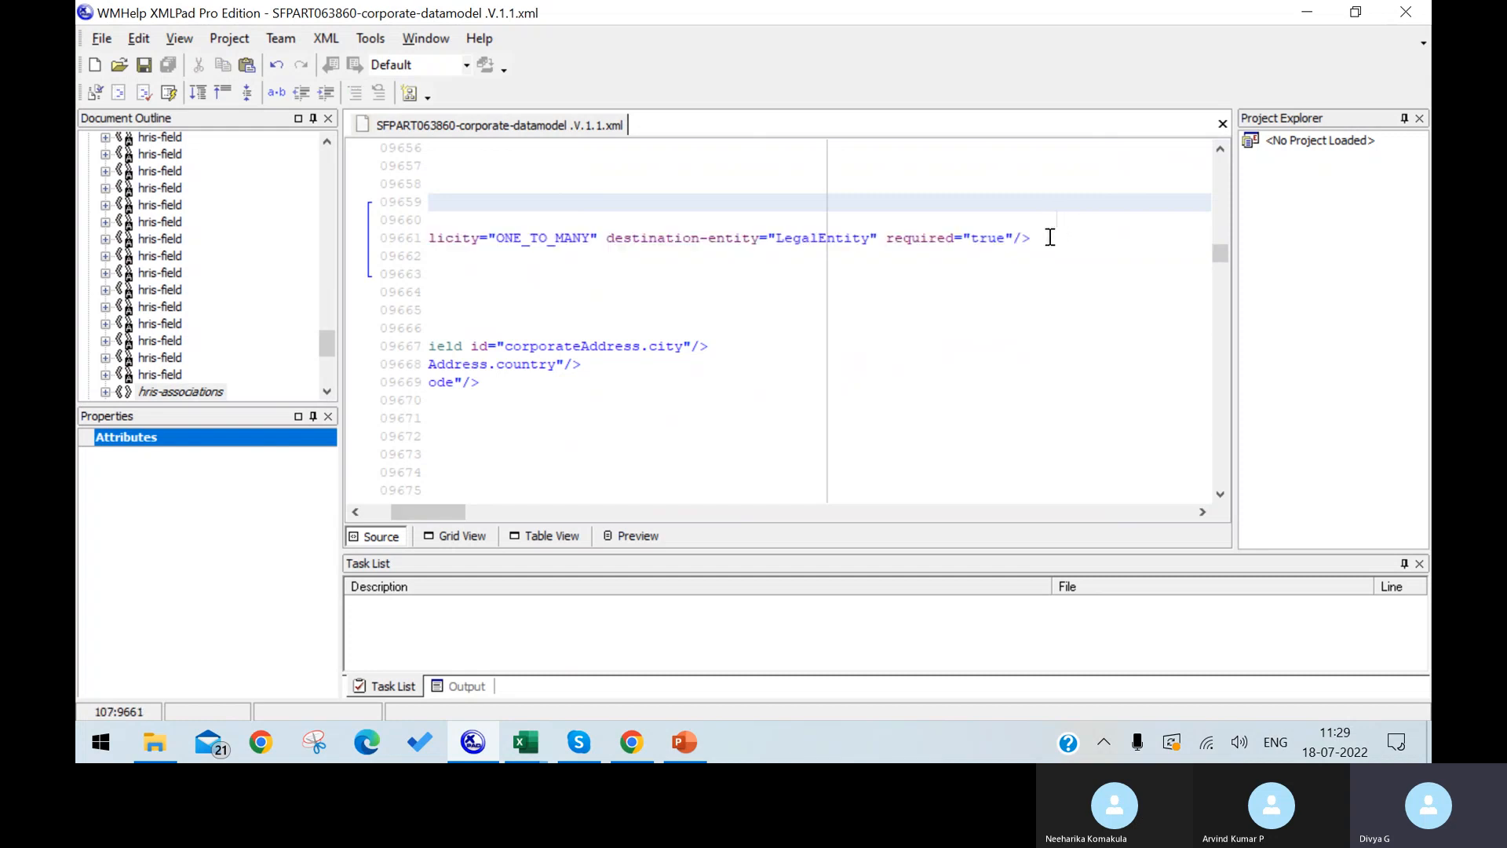
key("Return")
type("<association id=\"id\" multiplicity=\"ONE_TO_MANY\" destination-entity=\"LegalEntity\" required=\"true\"/>")
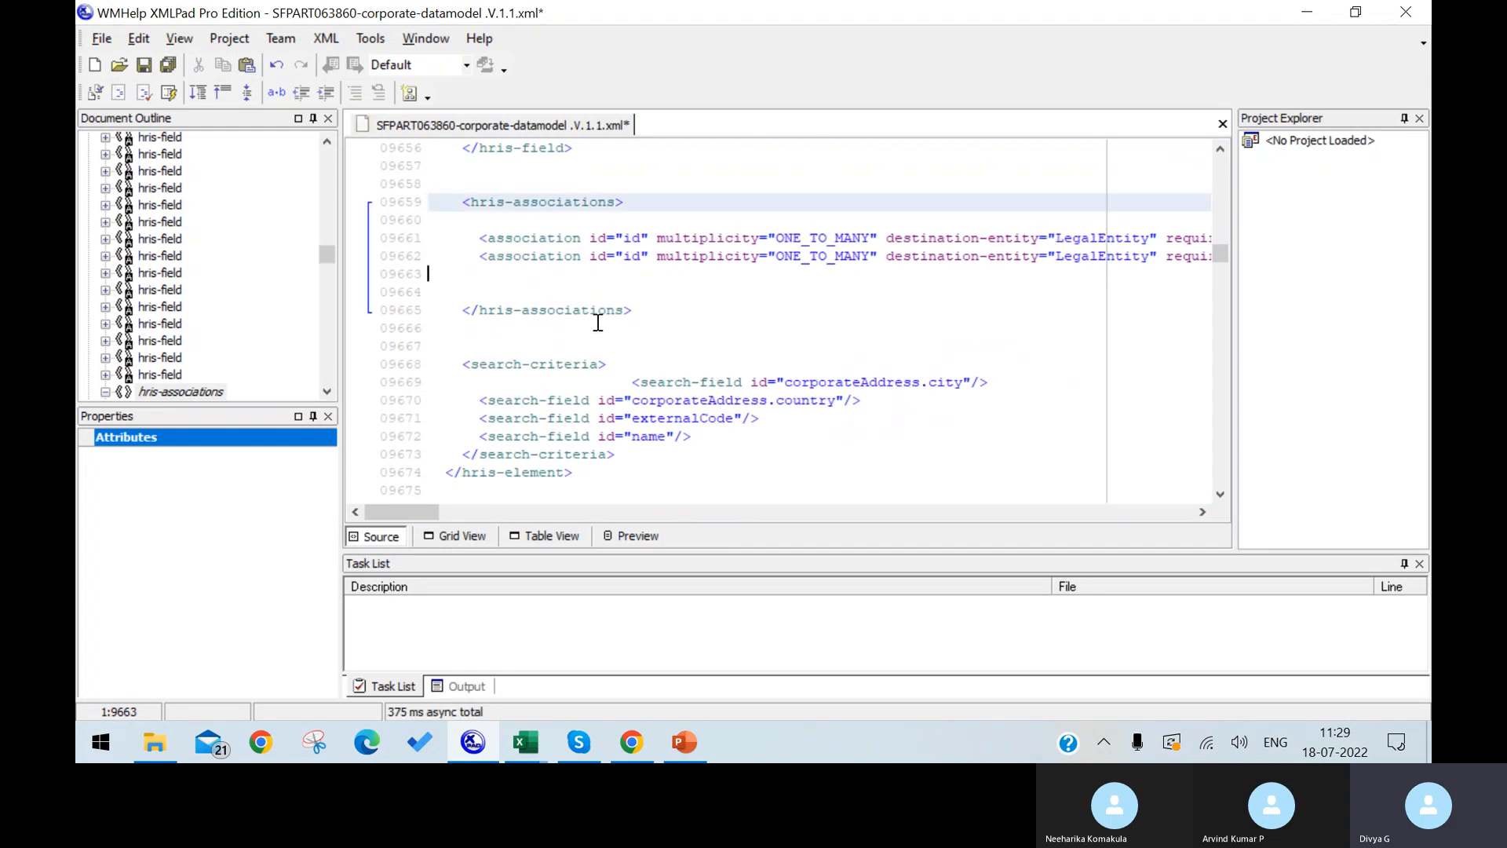
key("Delete")
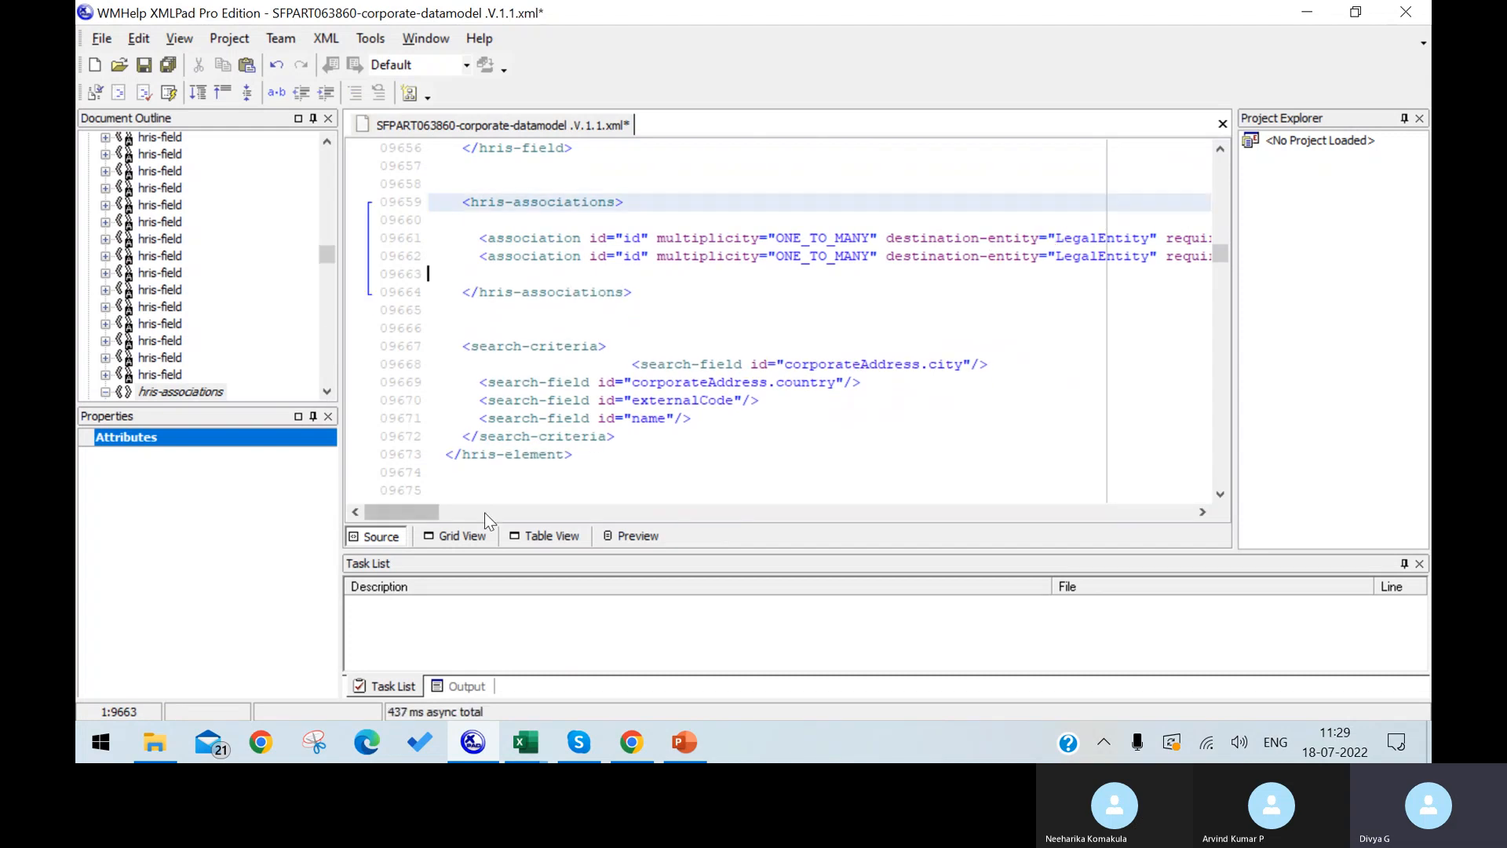
Switch back to the SuccessFactors browser window with the HYDERABAD location record.
left_click(635, 741)
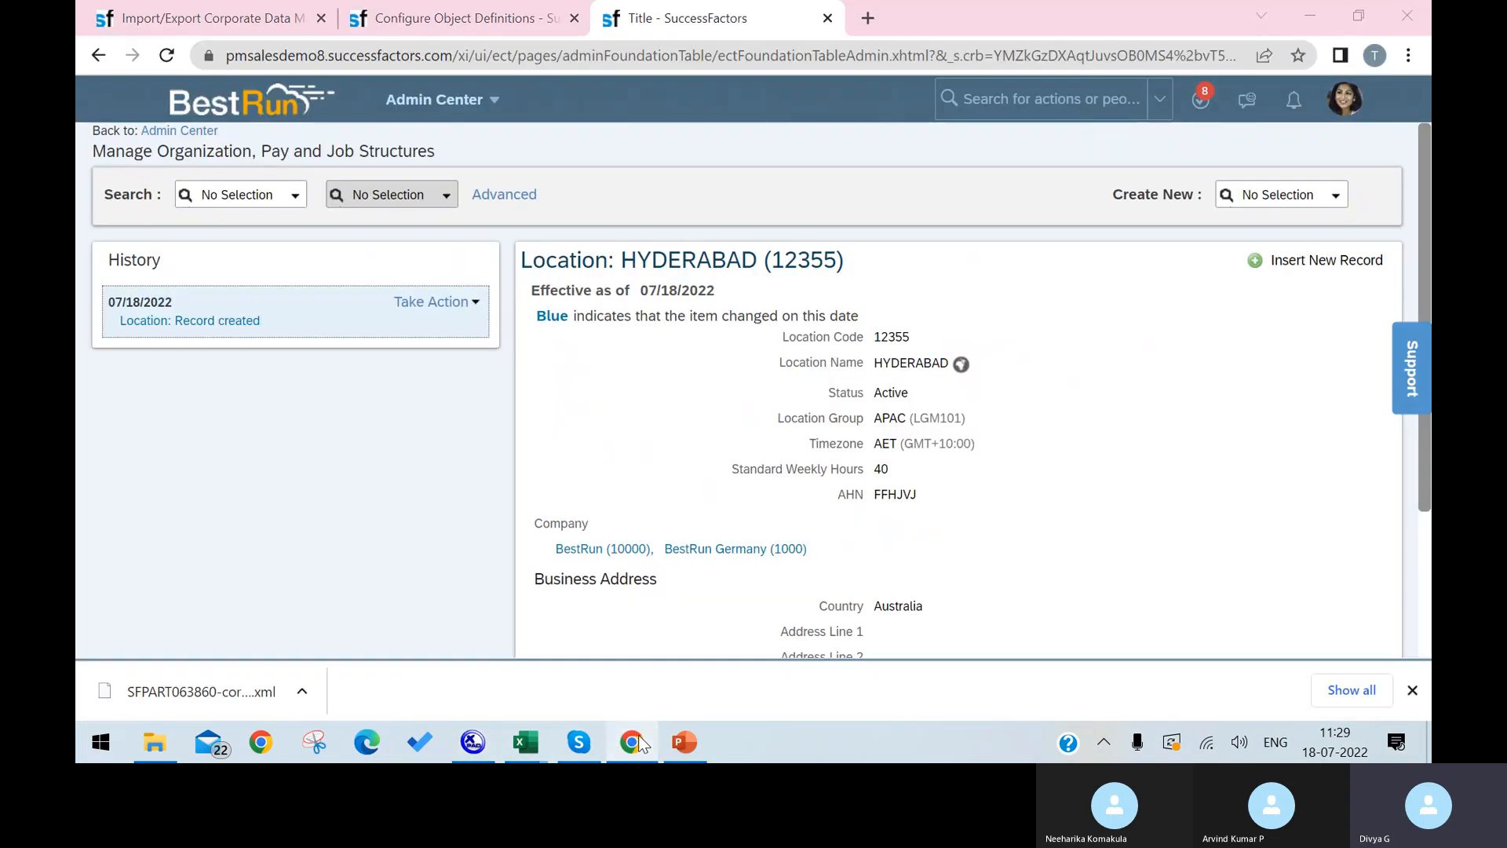
left_click(638, 736)
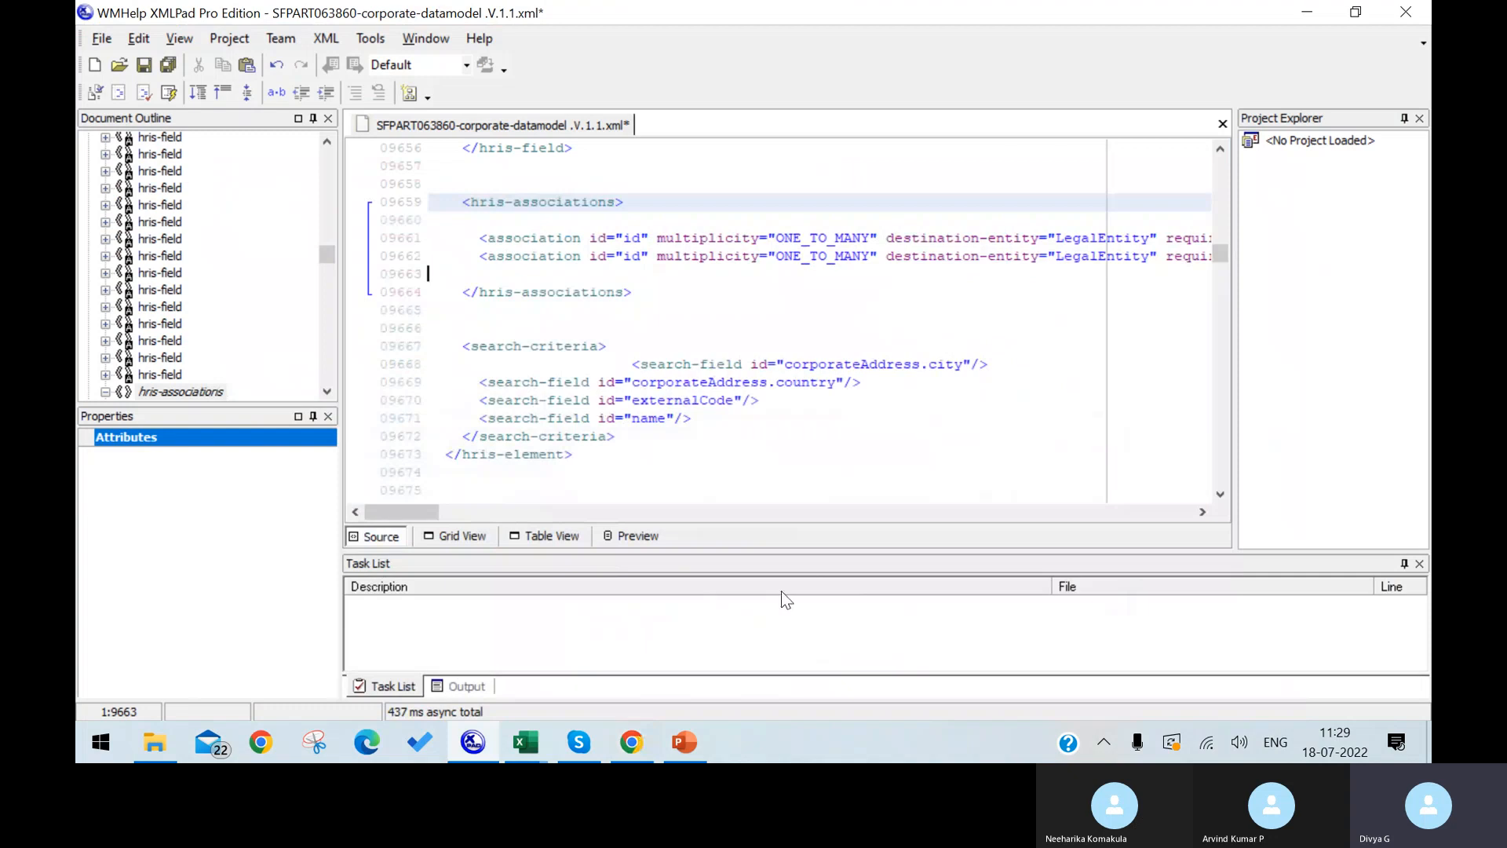
left_click(632, 742)
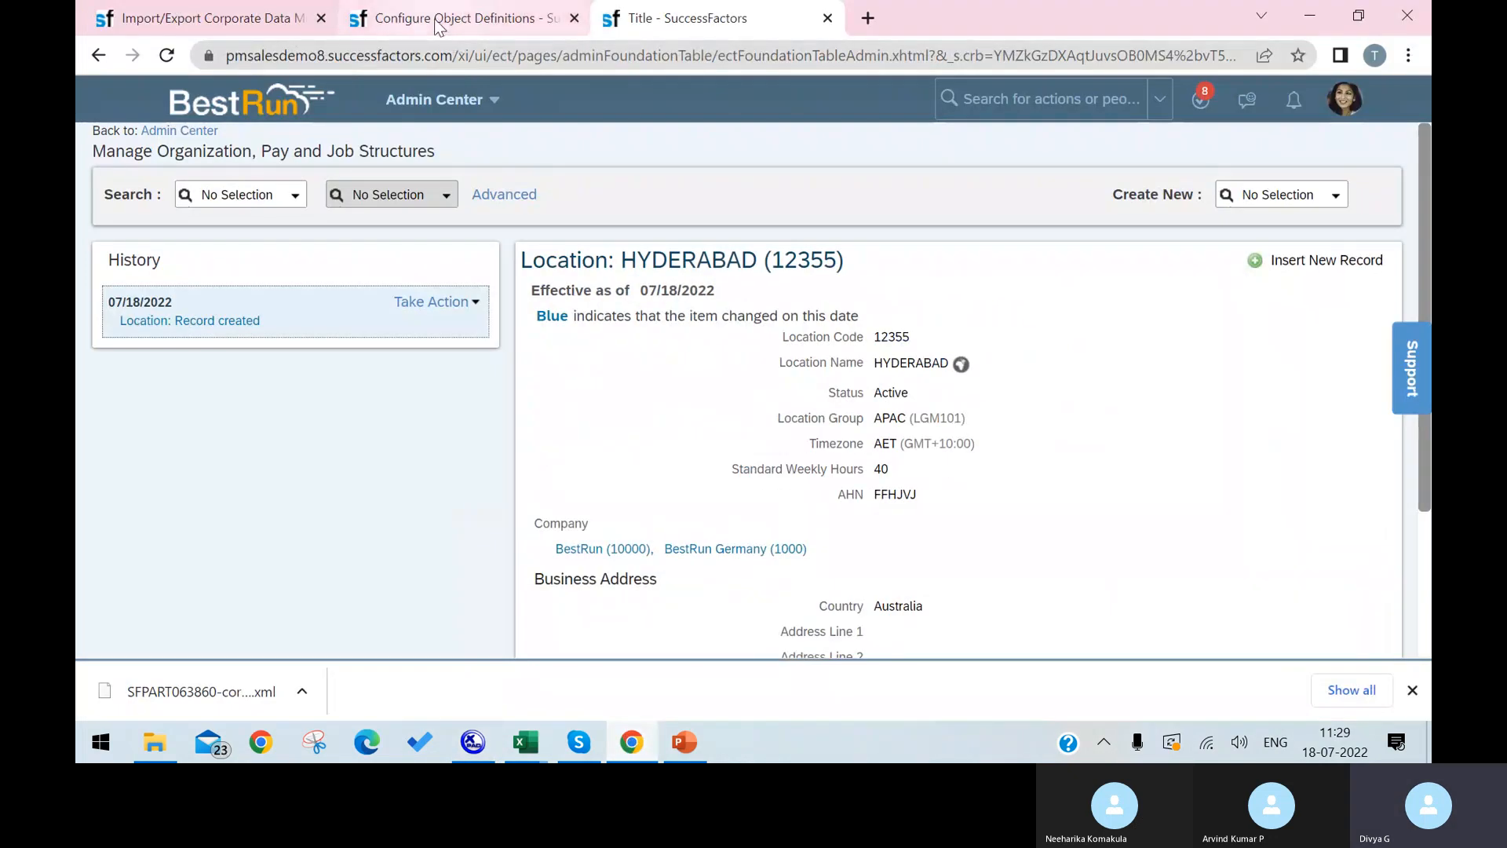
Look up the Department object definition in Configure Object Definitions and copy its object code from the heading.
left_click(407, 3)
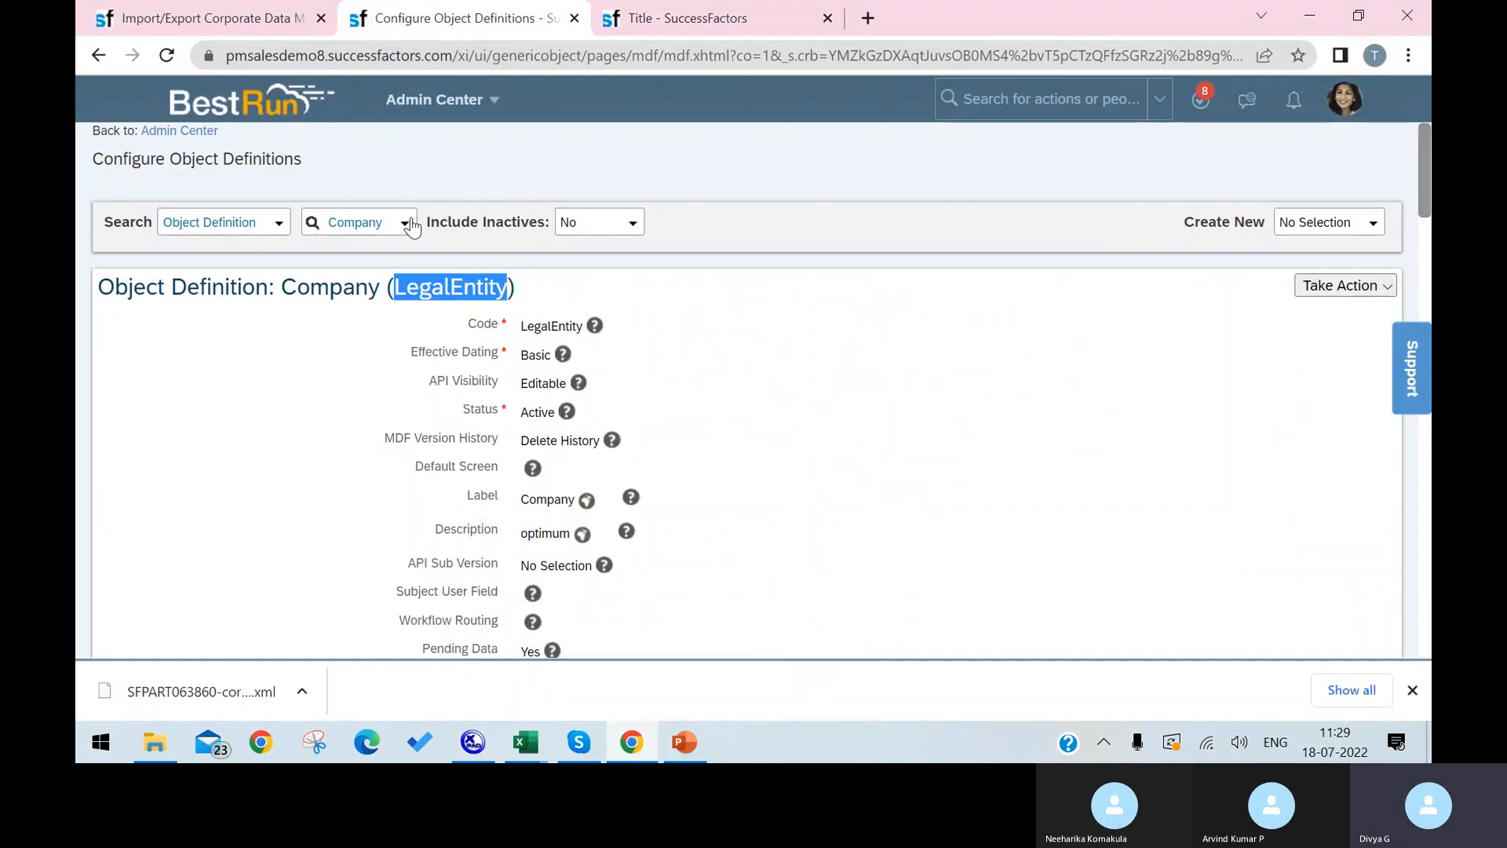
left_click(405, 223)
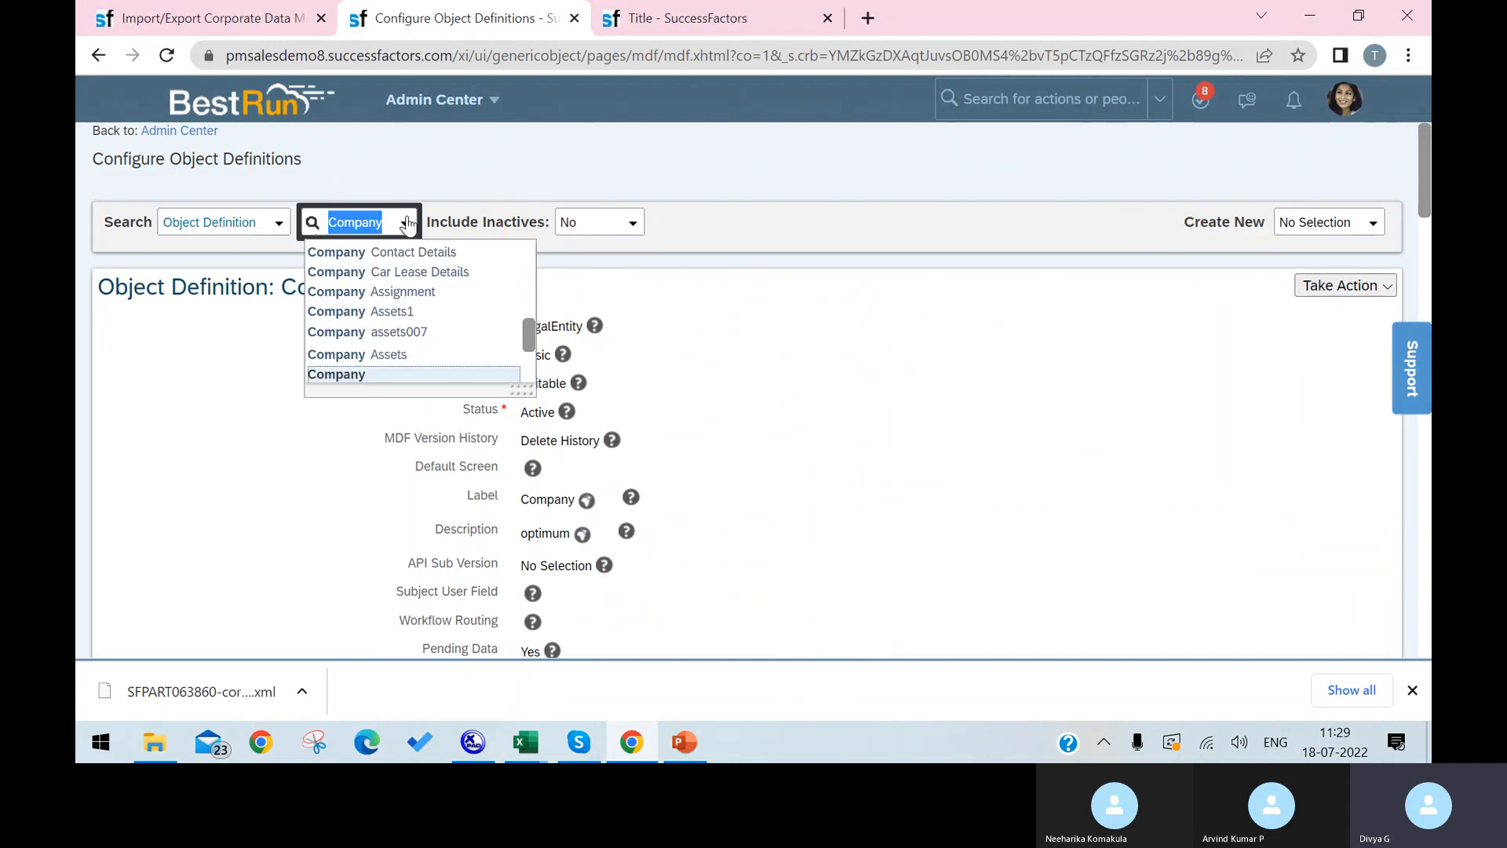
type("DEPART")
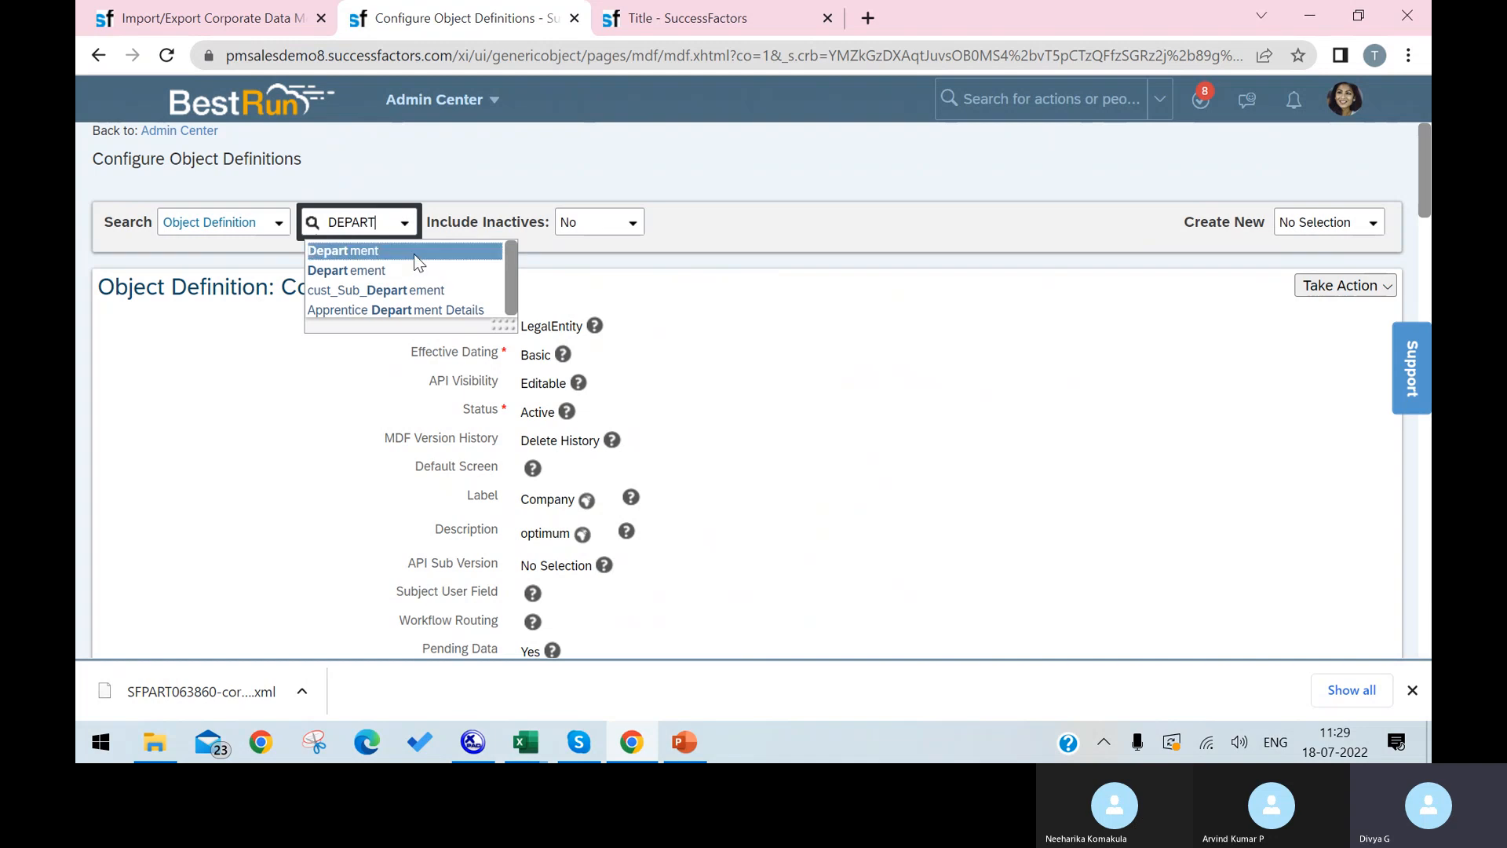
left_click(413, 251)
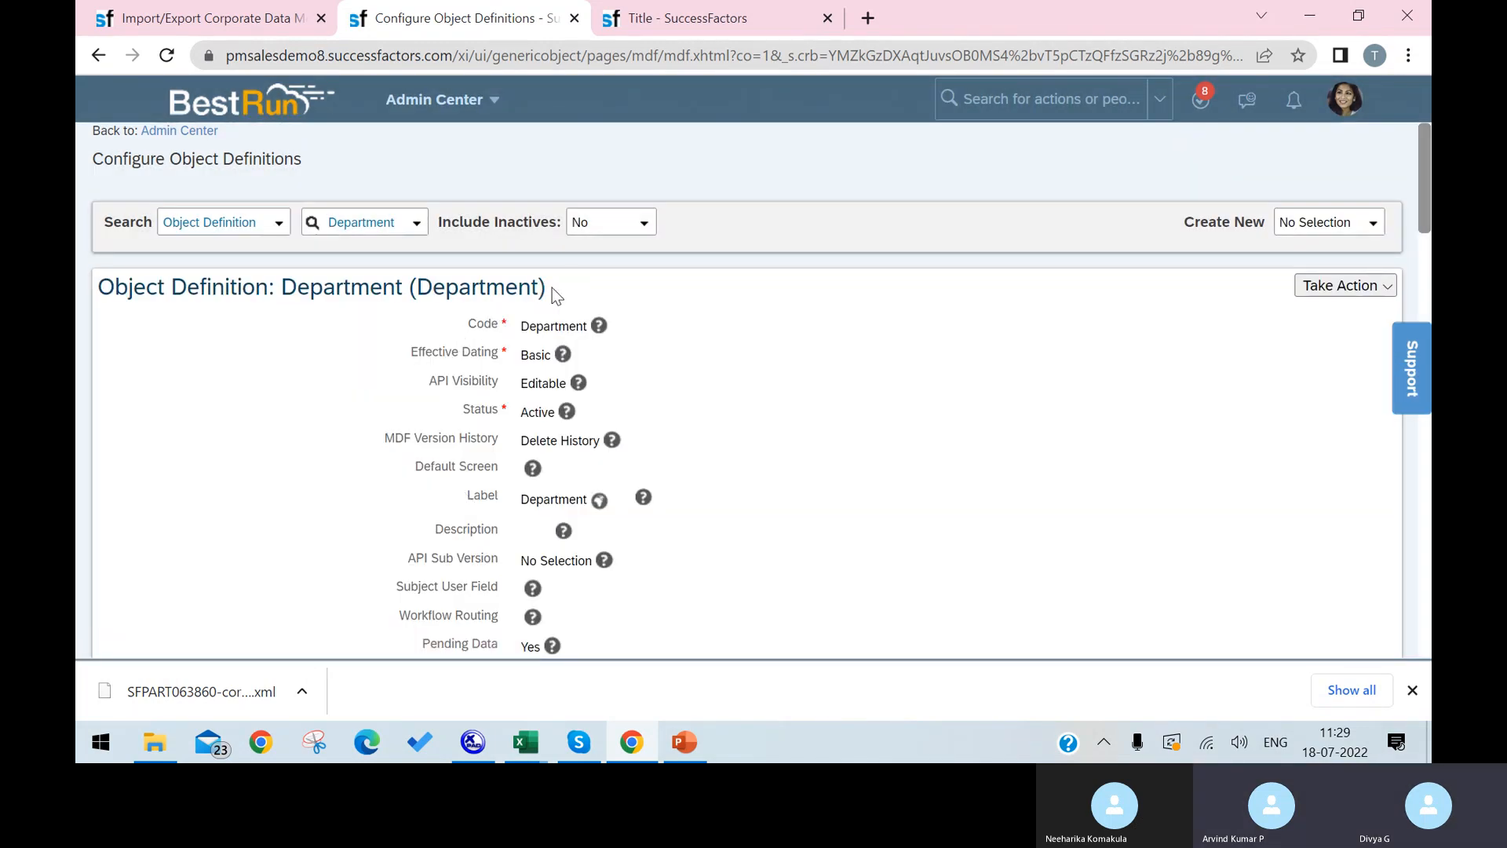
left_click_drag(540, 287, 421, 287)
key("ctrl+c")
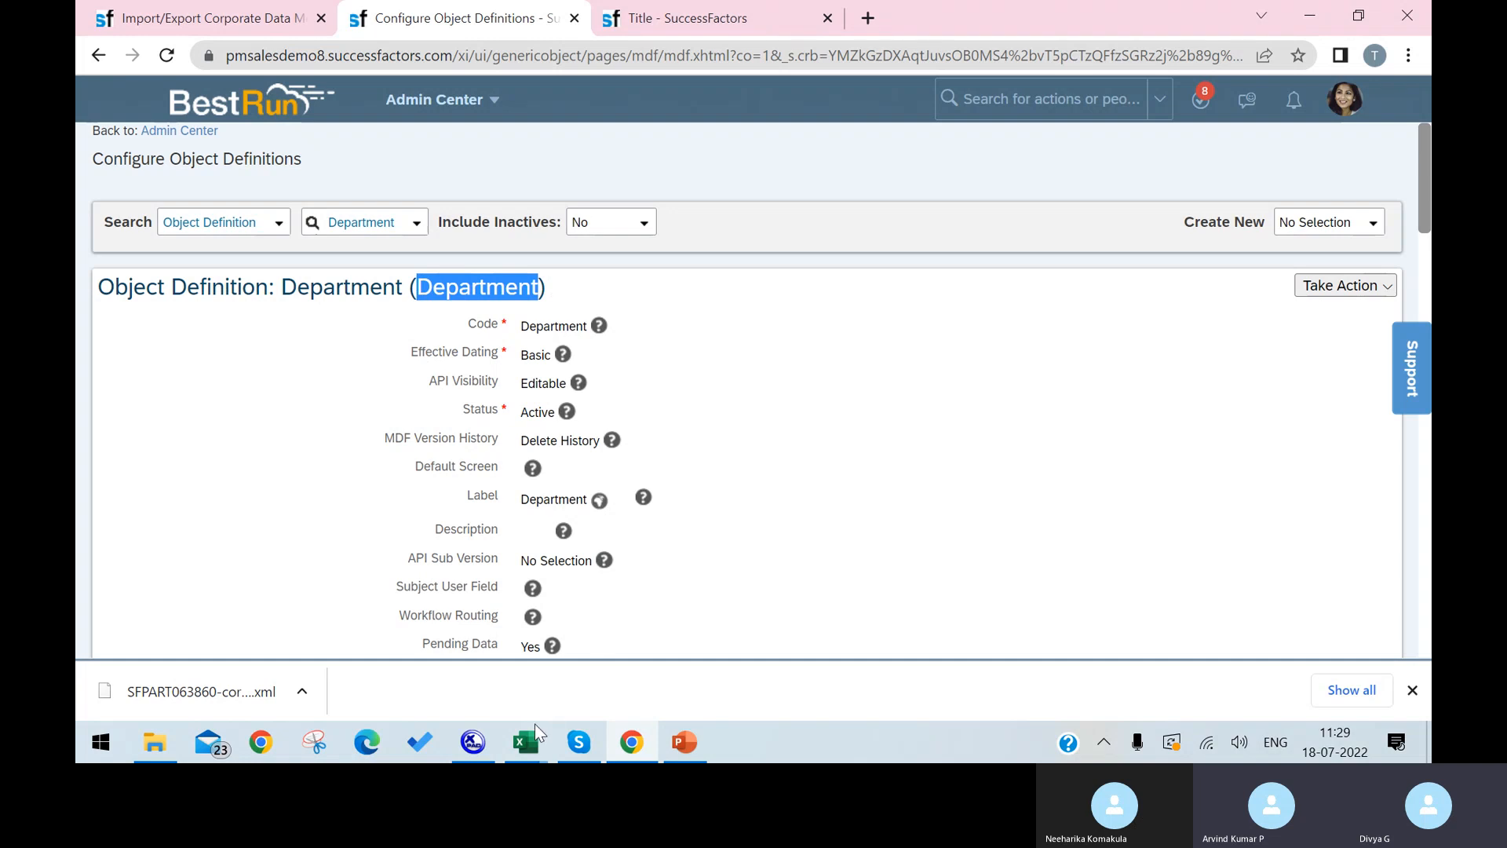
In XMLPad, replace the destination-entity of the second hris-associations entry with the copied code Department.
left_click(473, 741)
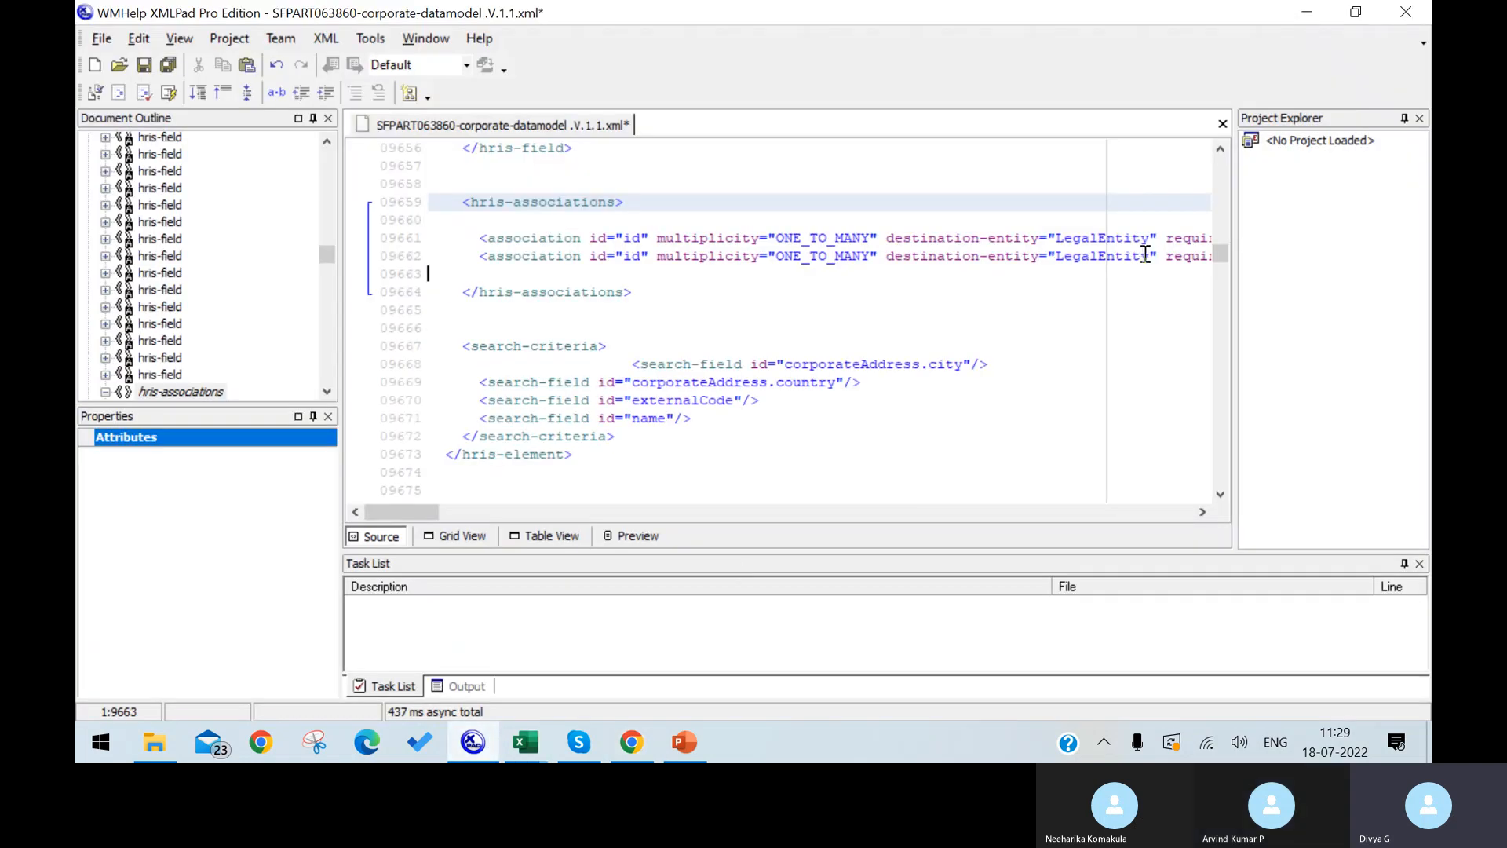
left_click_drag(1148, 255, 1060, 263)
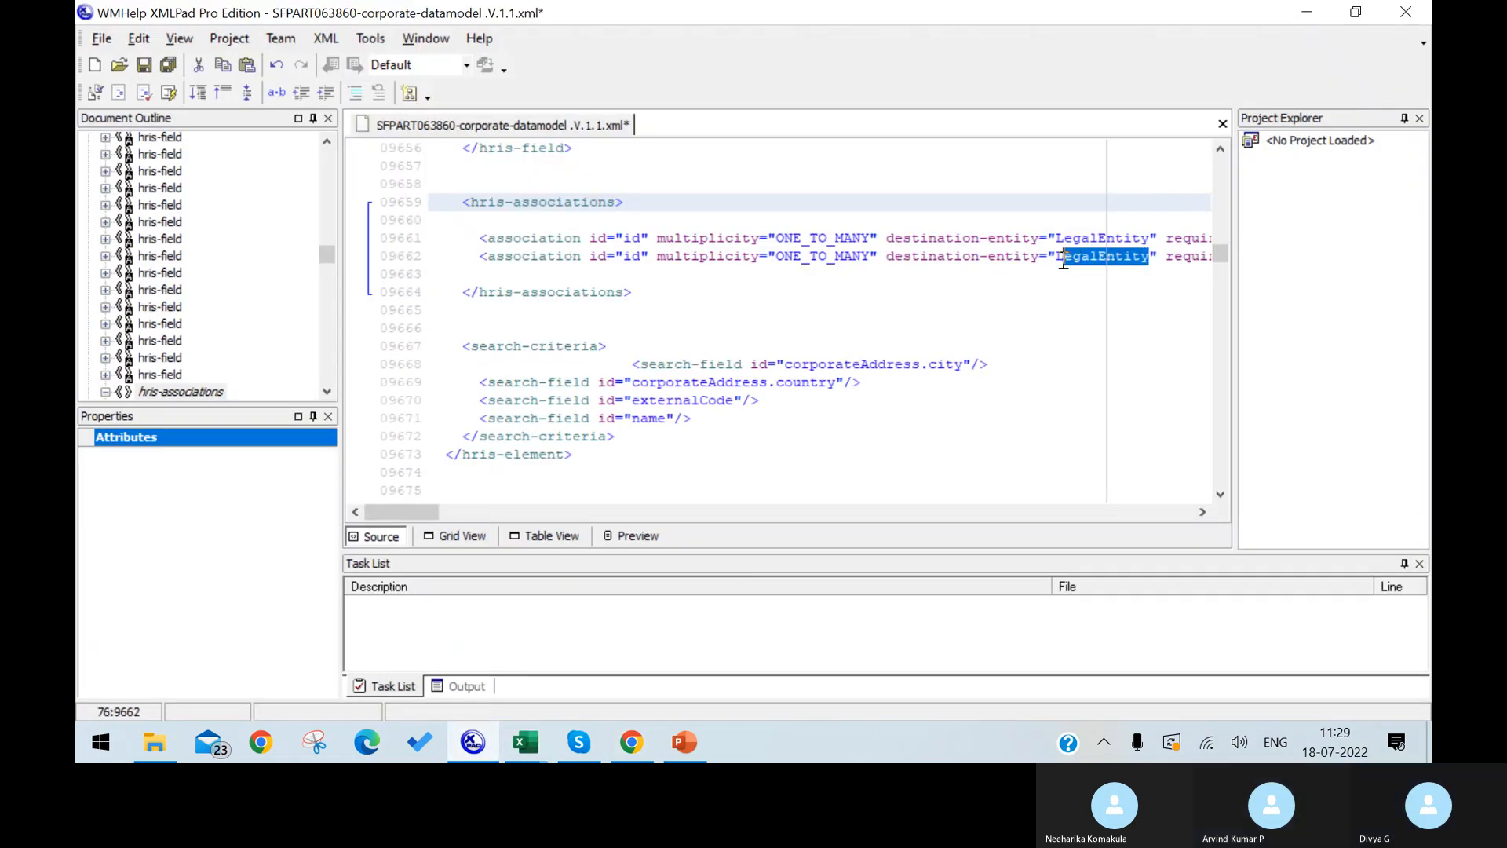
key("ctrl+v")
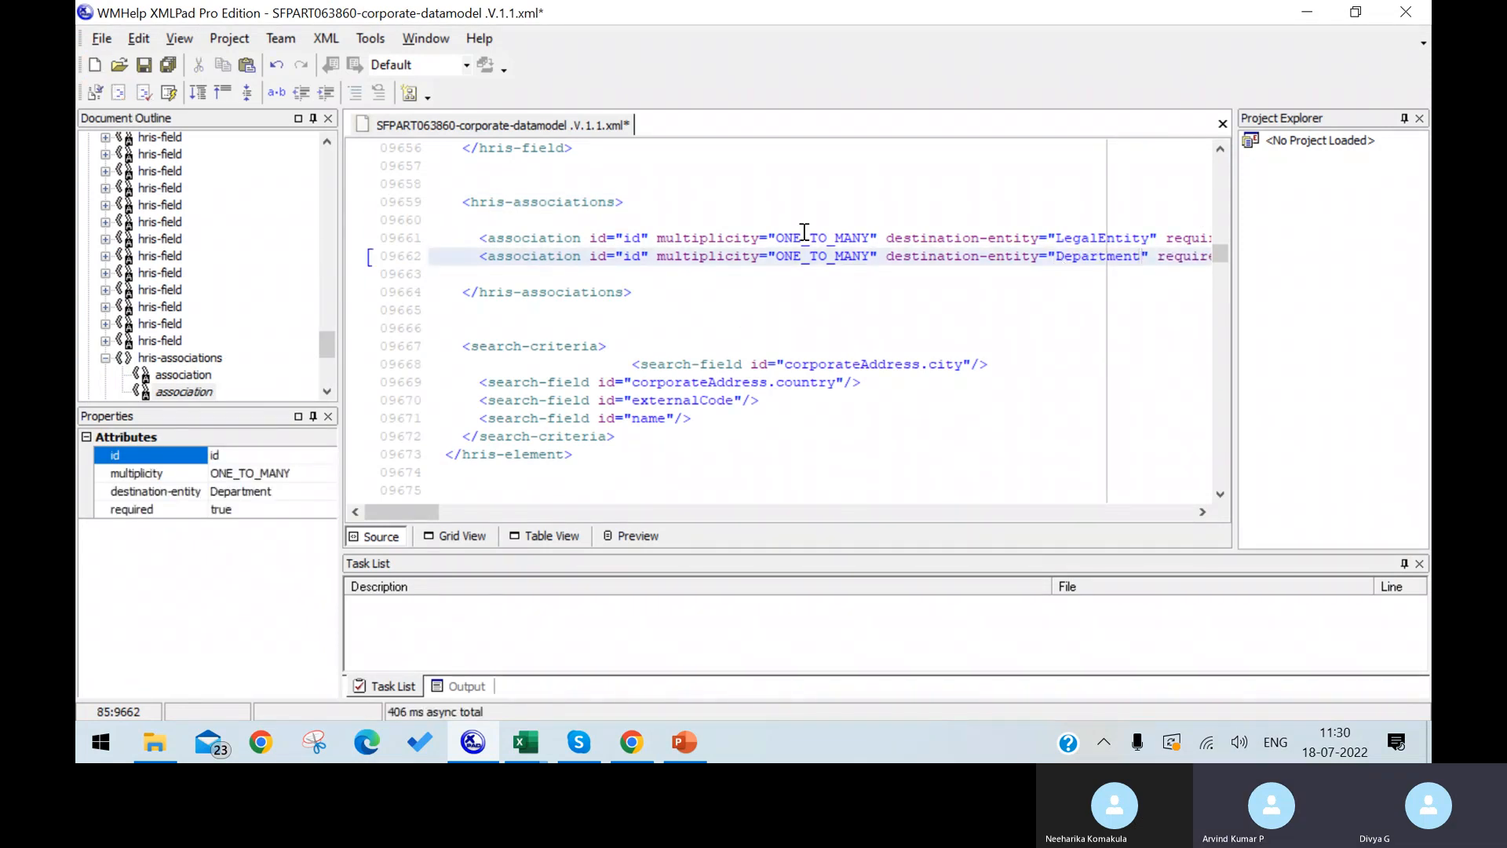
Save the edited data model to the Desktop as a new XML file named SFPART063860-corporate-datamodel .V.1.2.
left_click(102, 38)
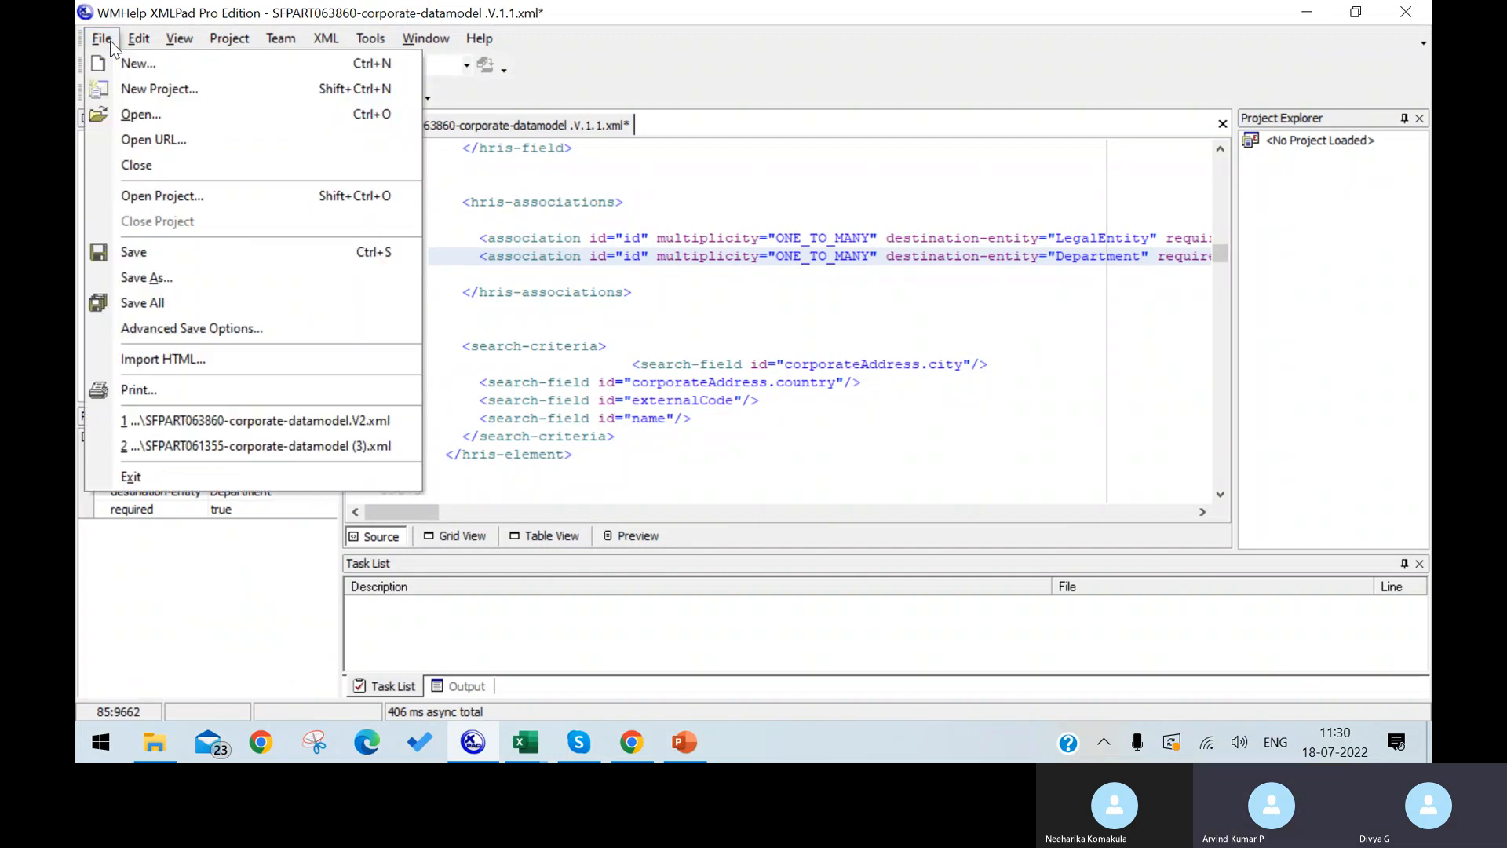
left_click(185, 279)
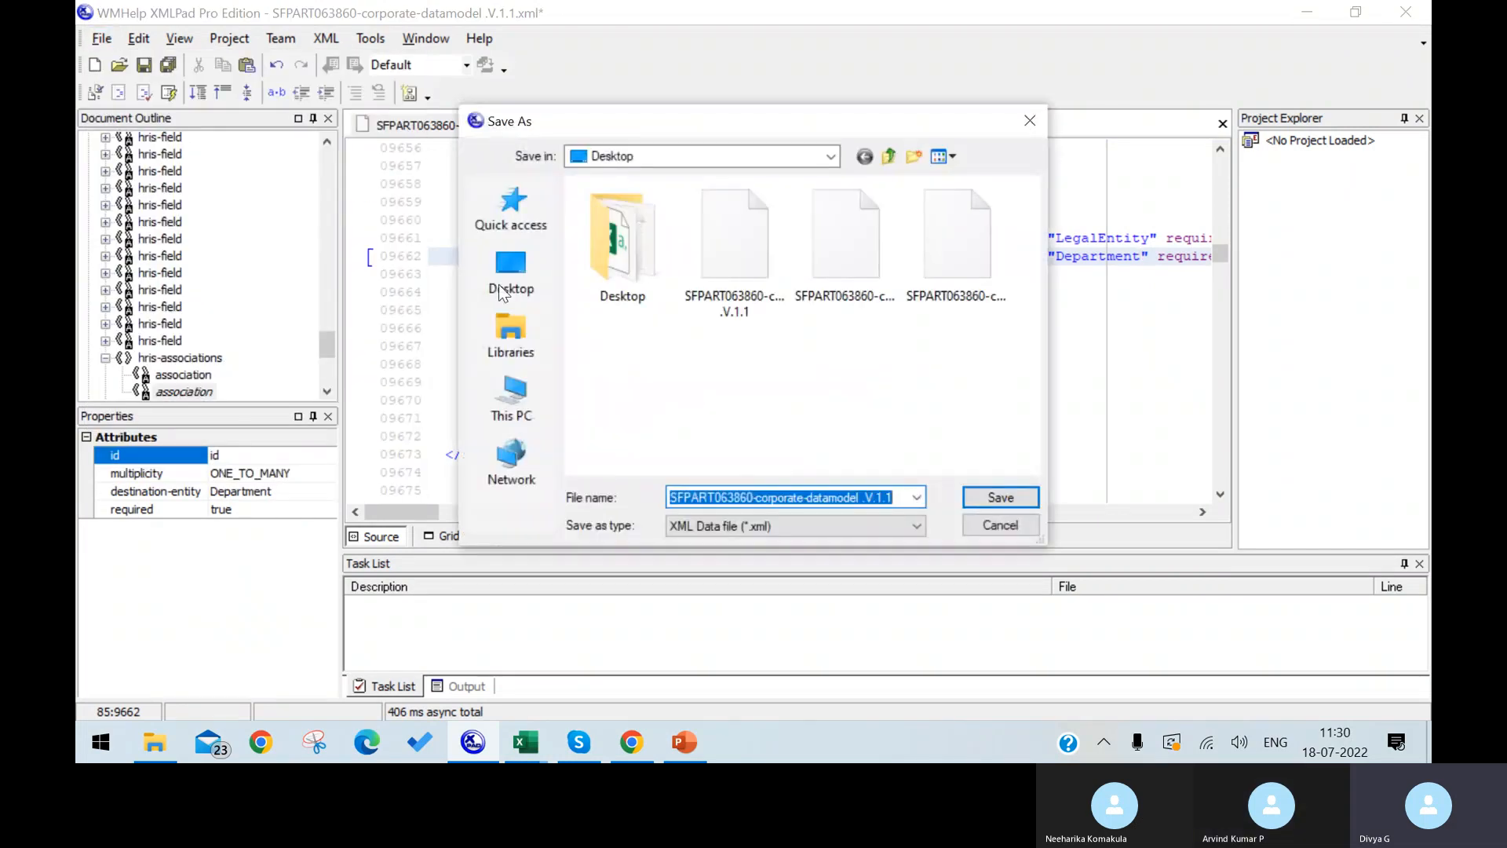
left_click(897, 499)
key("BackSpace")
type("2")
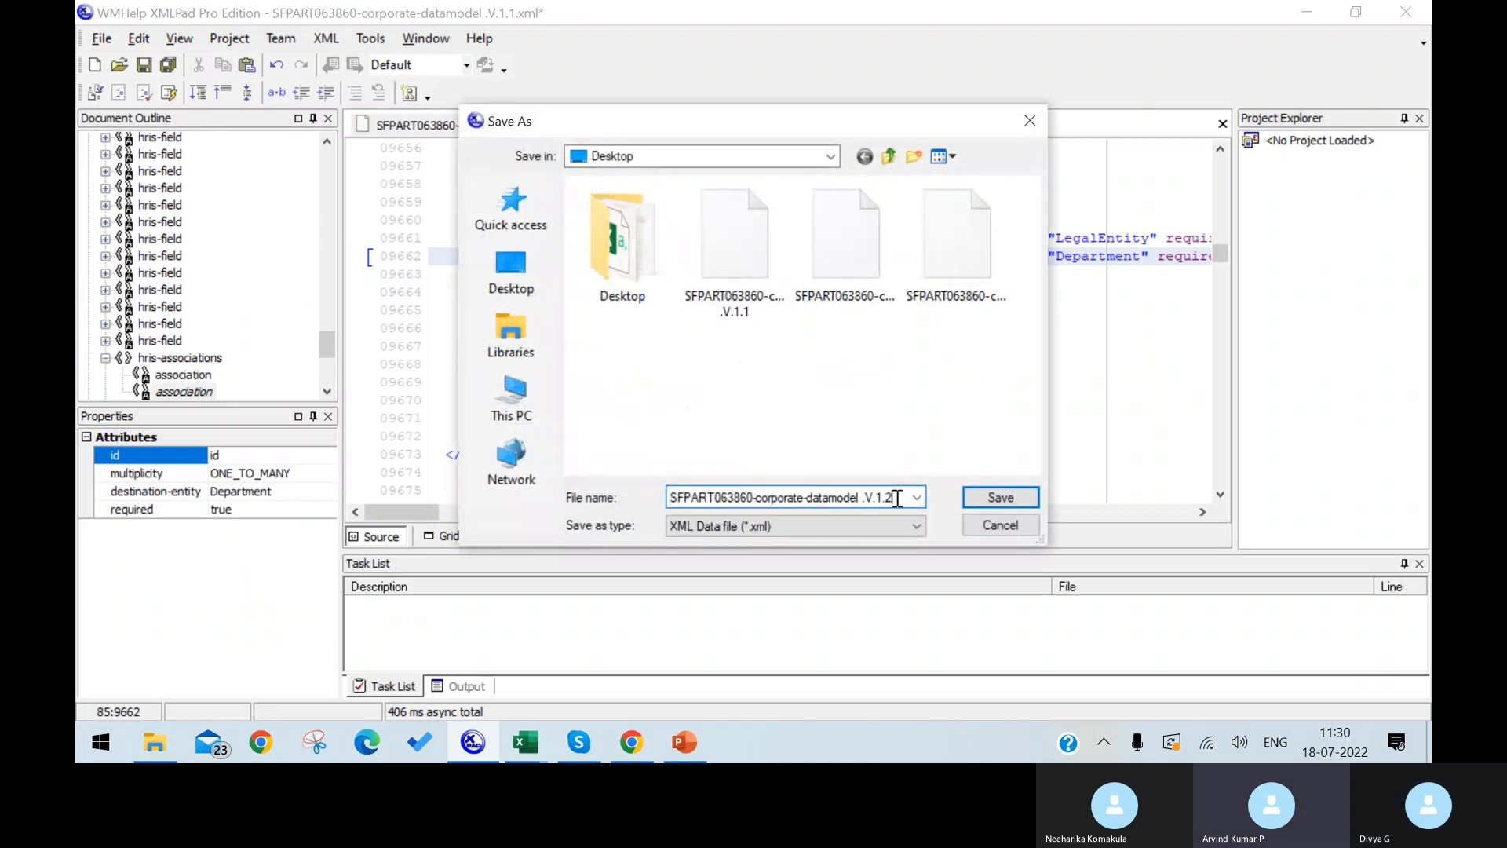
left_click(991, 497)
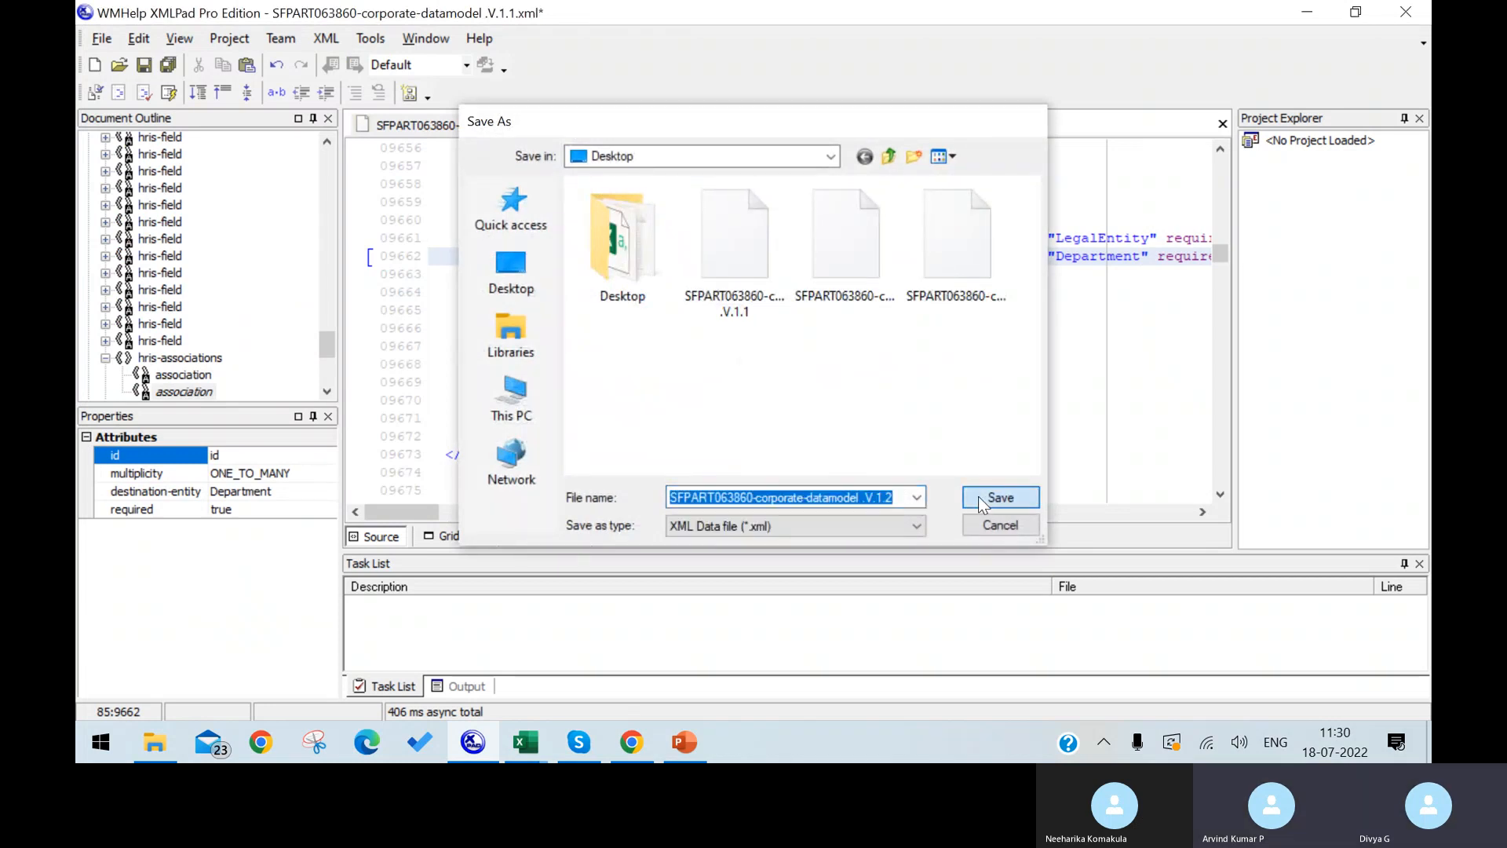
In Chrome, import SFPART063860-corporate-datamodel .V.1.2 from the Desktop as the Corporate Data Model.
left_click(632, 742)
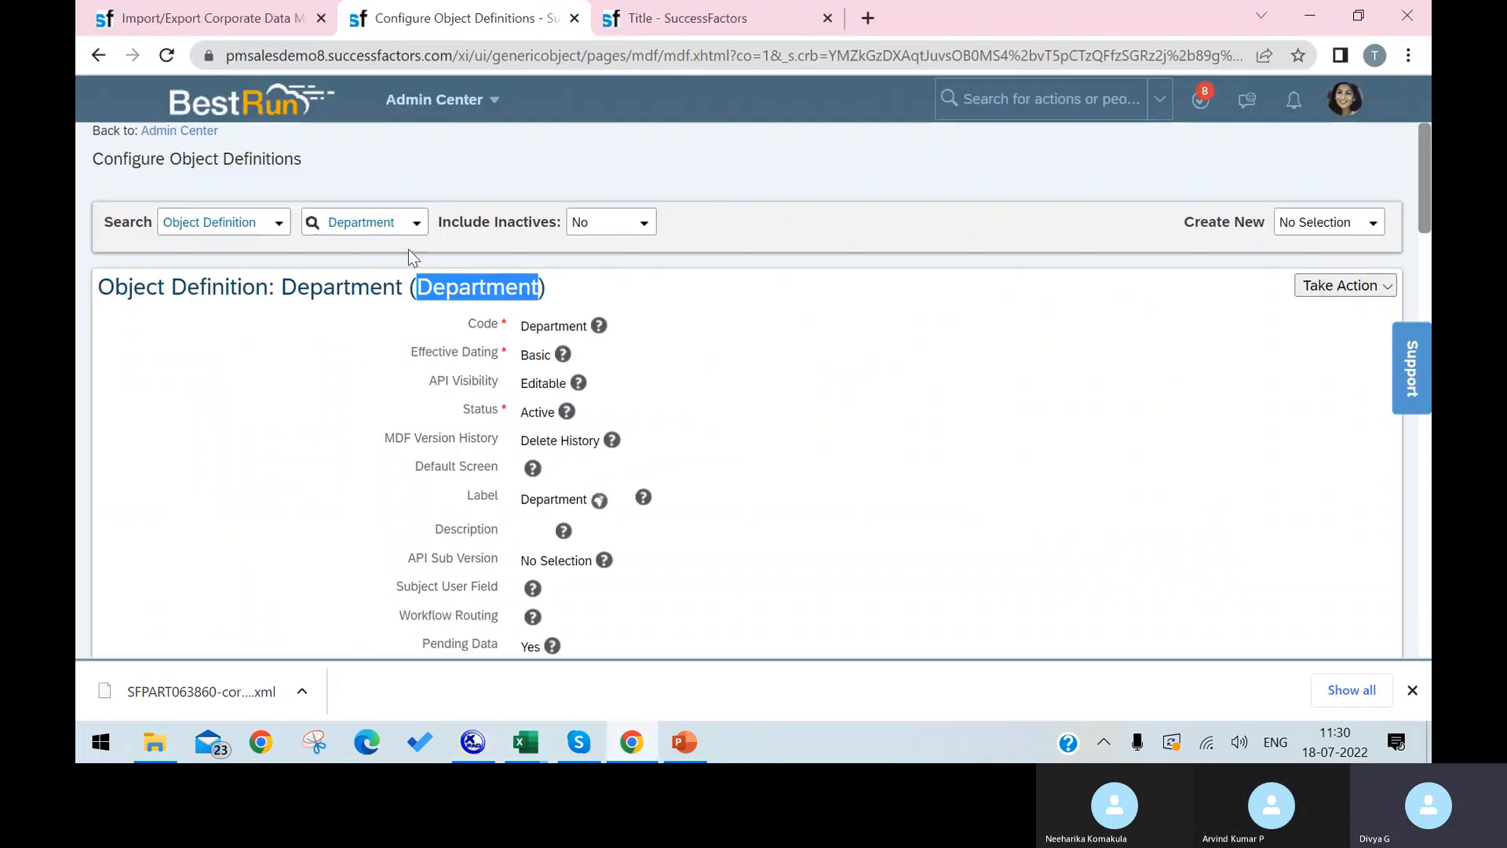
left_click(227, 18)
left_click(818, 335)
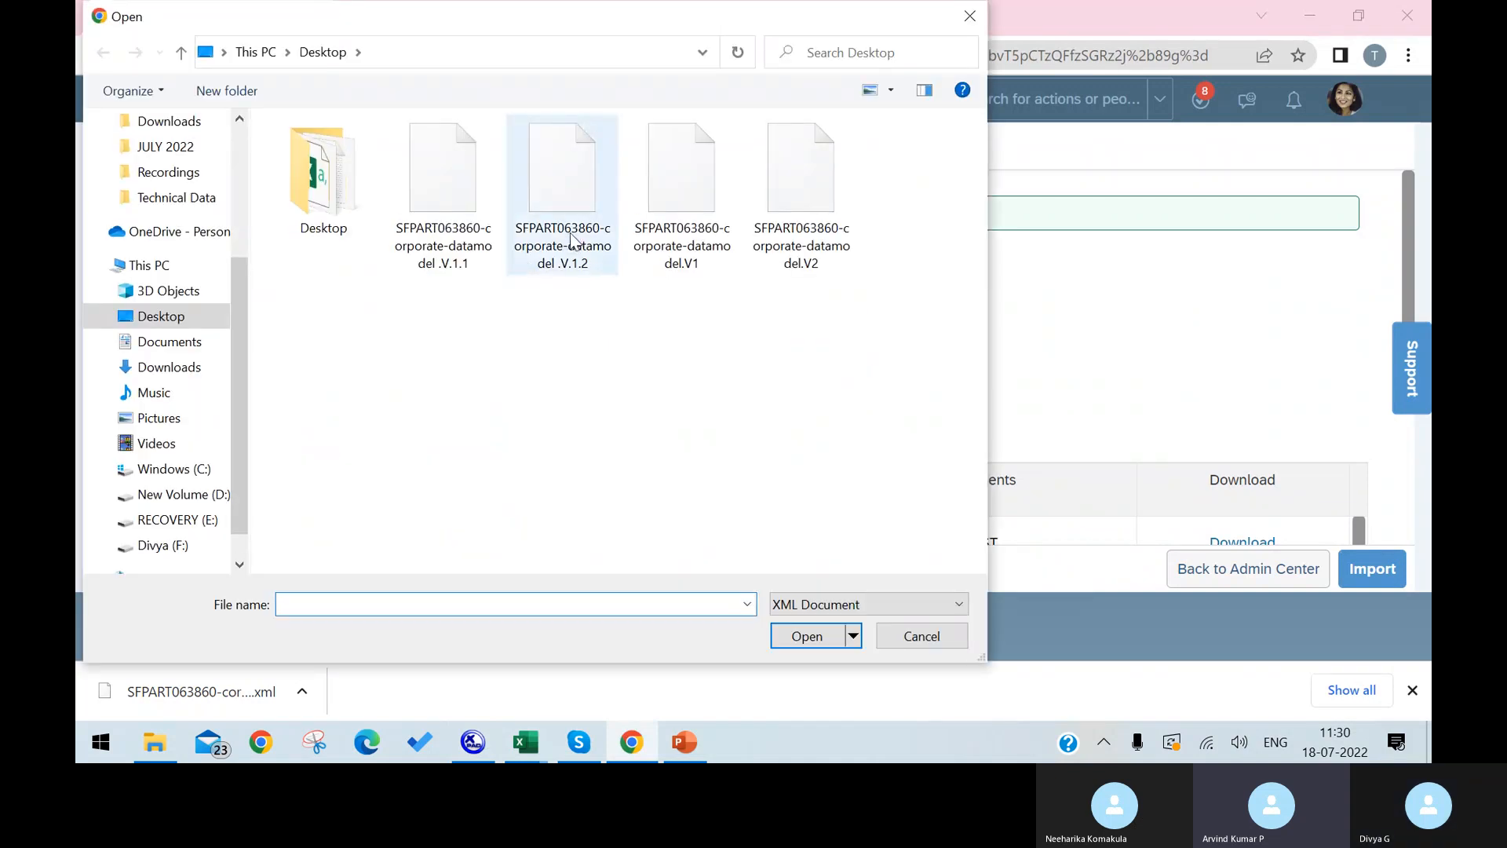
left_click(573, 240)
left_click(818, 634)
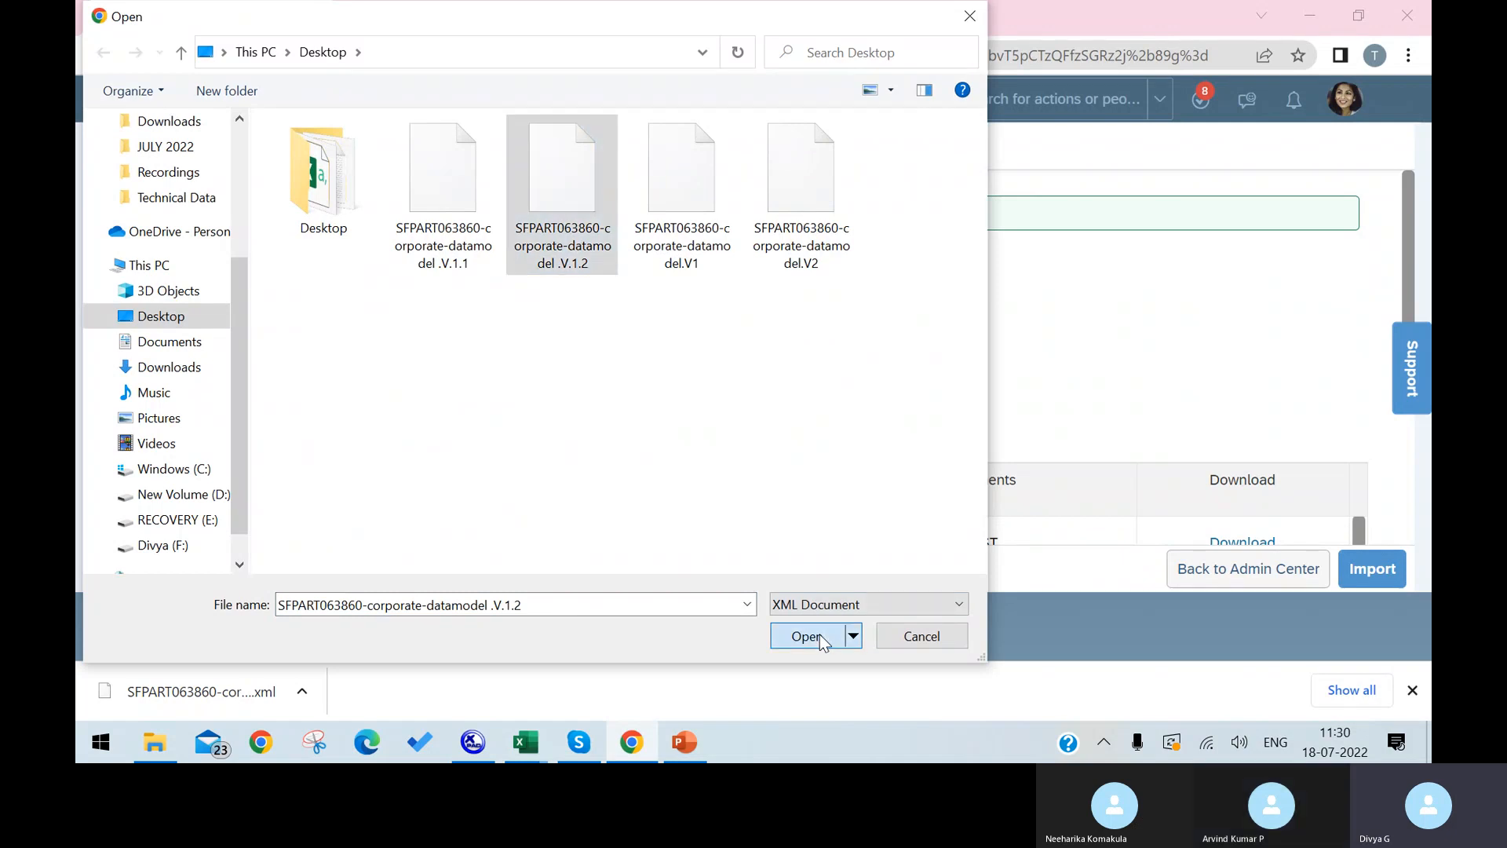
left_click(1370, 569)
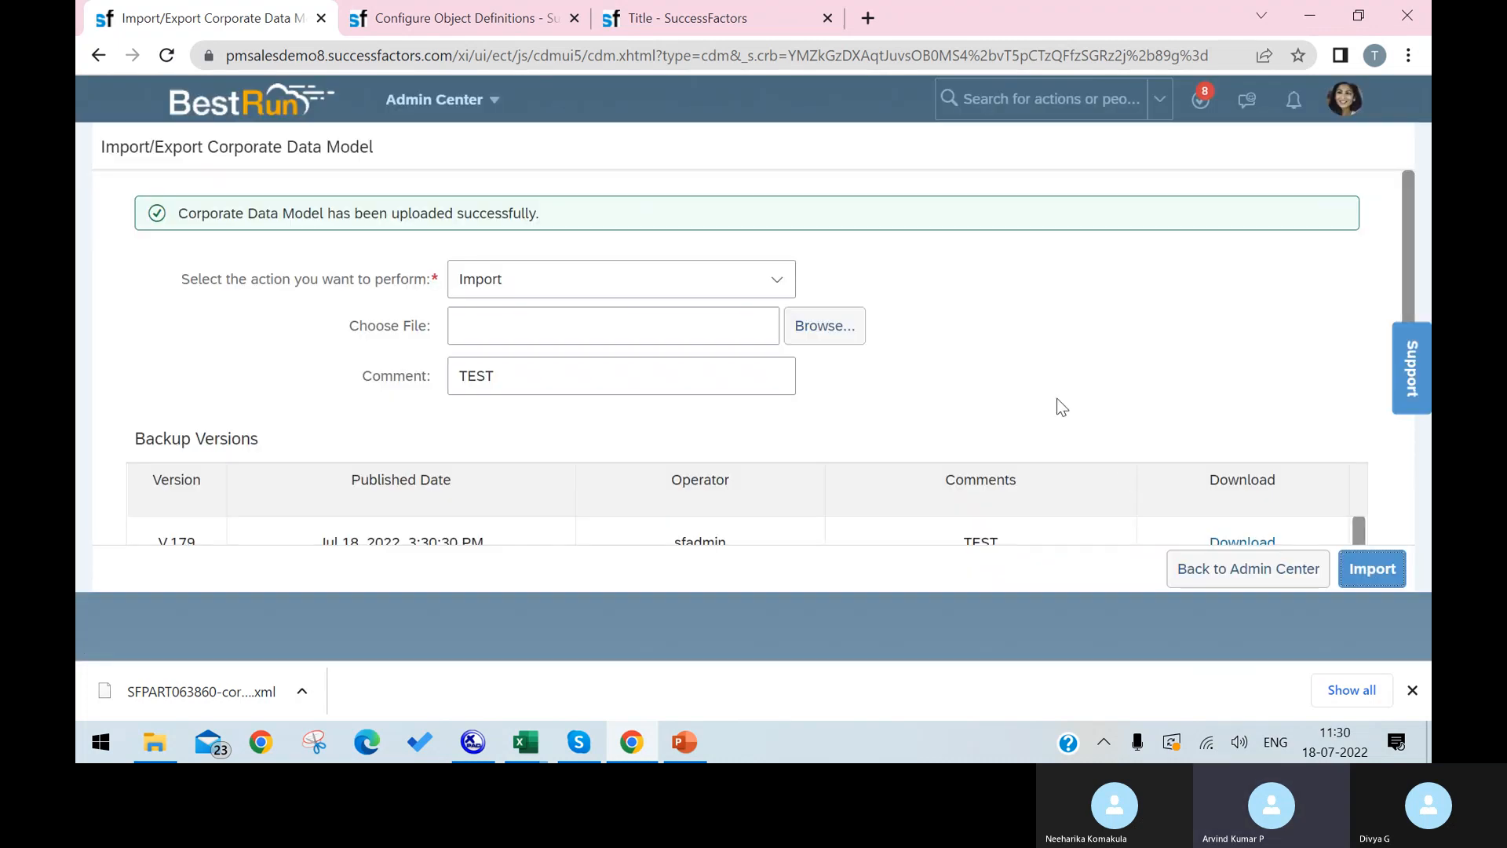
Reload Manage Organization, Pay and Job Structures and start a new Location record, showing its association fields.
left_click(671, 12)
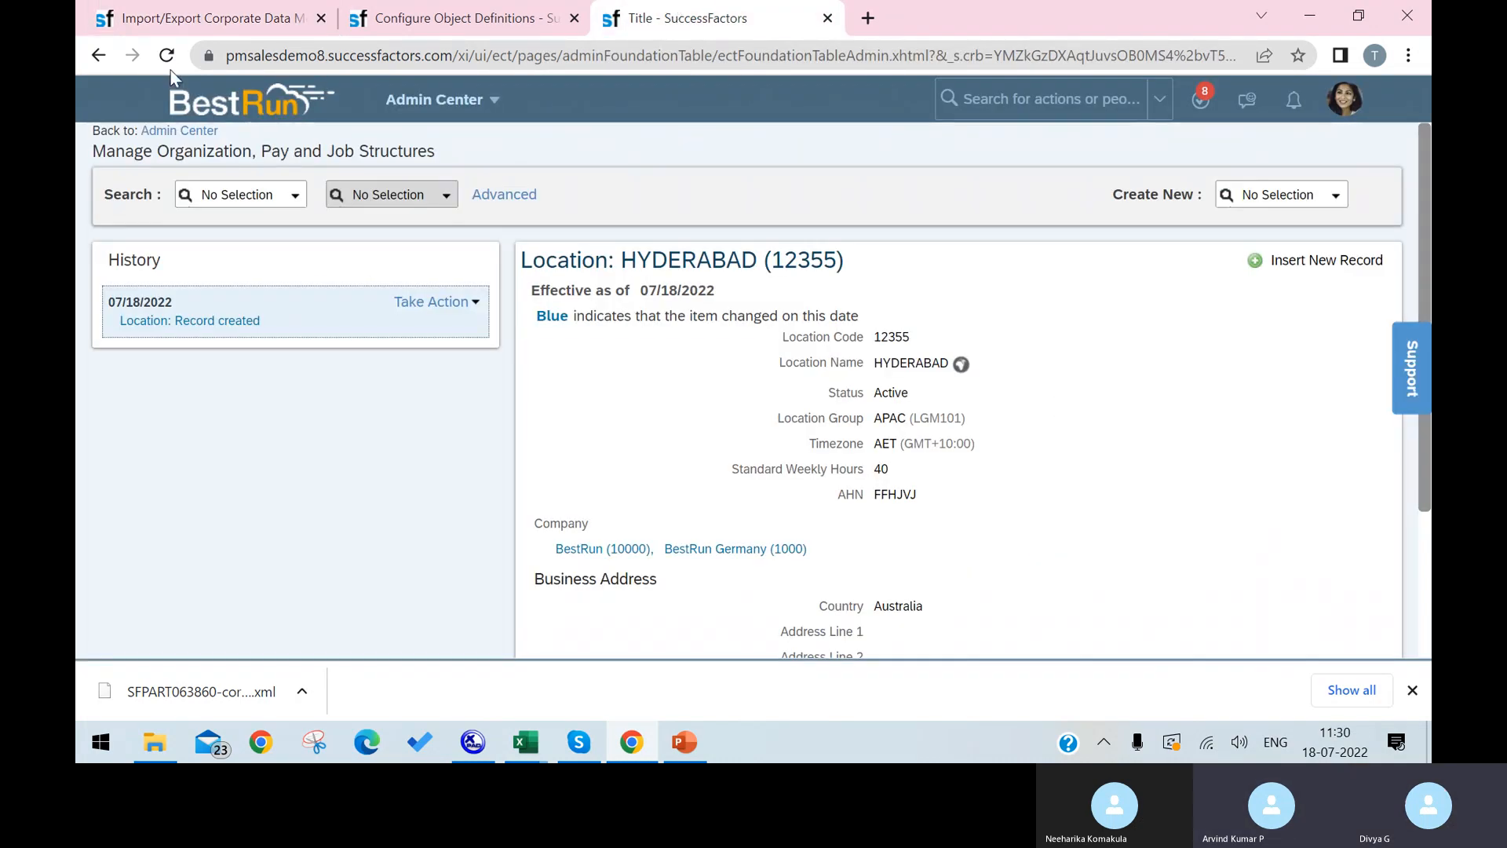
left_click(167, 57)
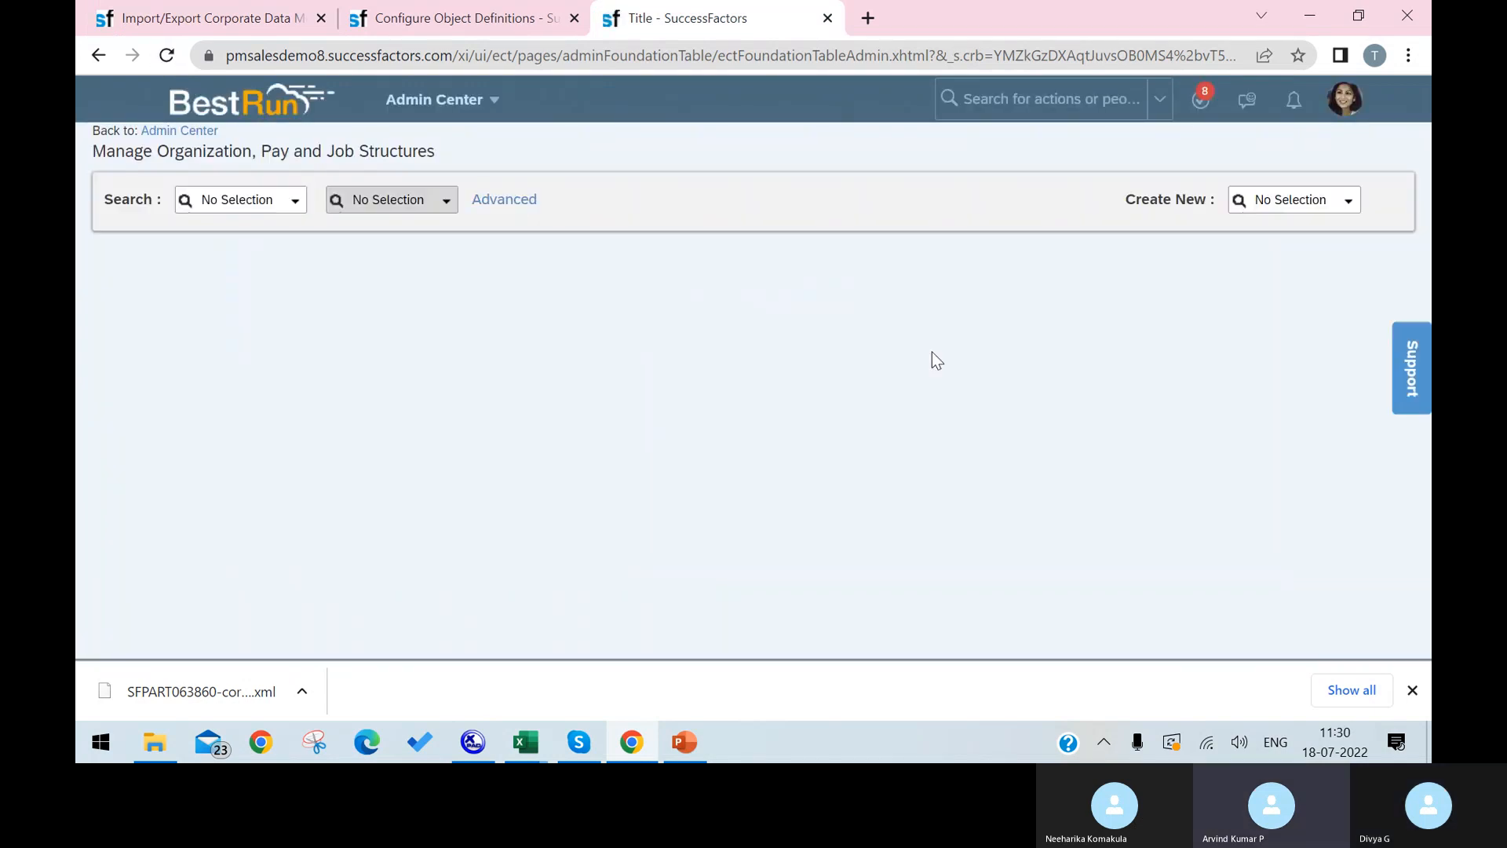
left_click(1348, 203)
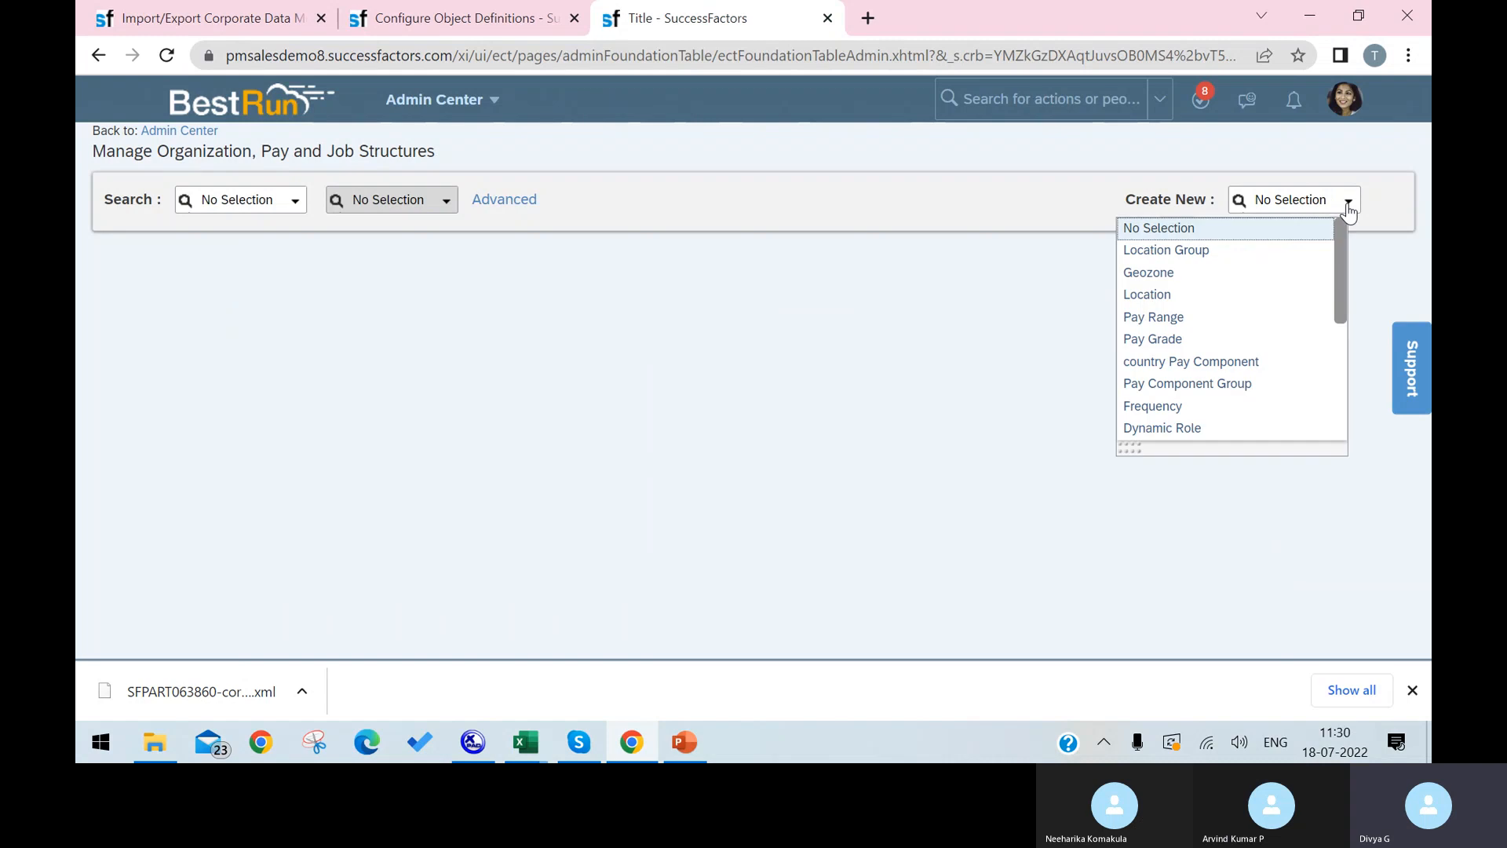
left_click(1282, 296)
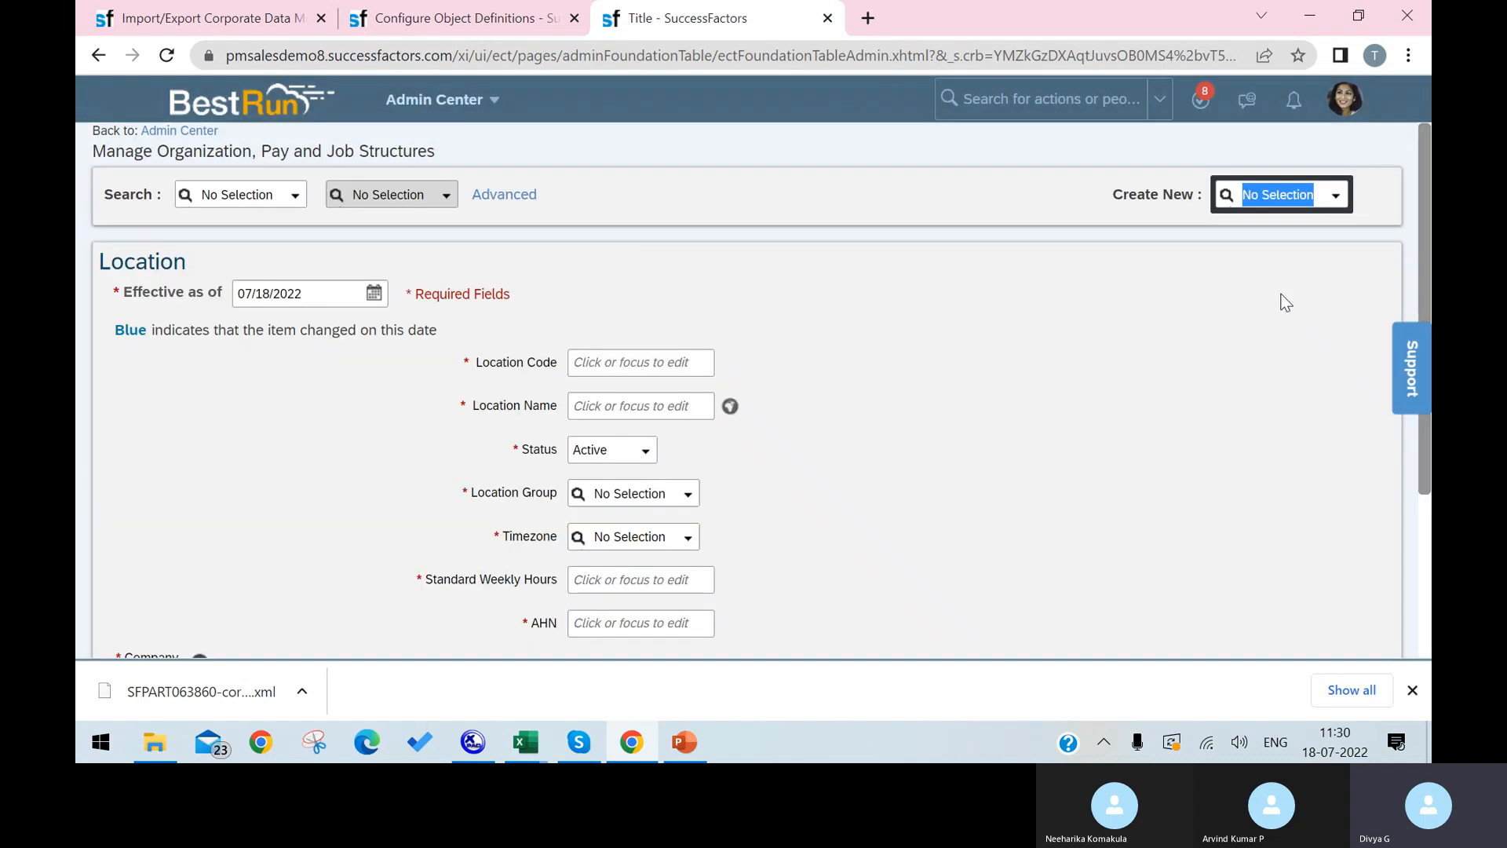
left_click_drag(1419, 163, 1428, 318)
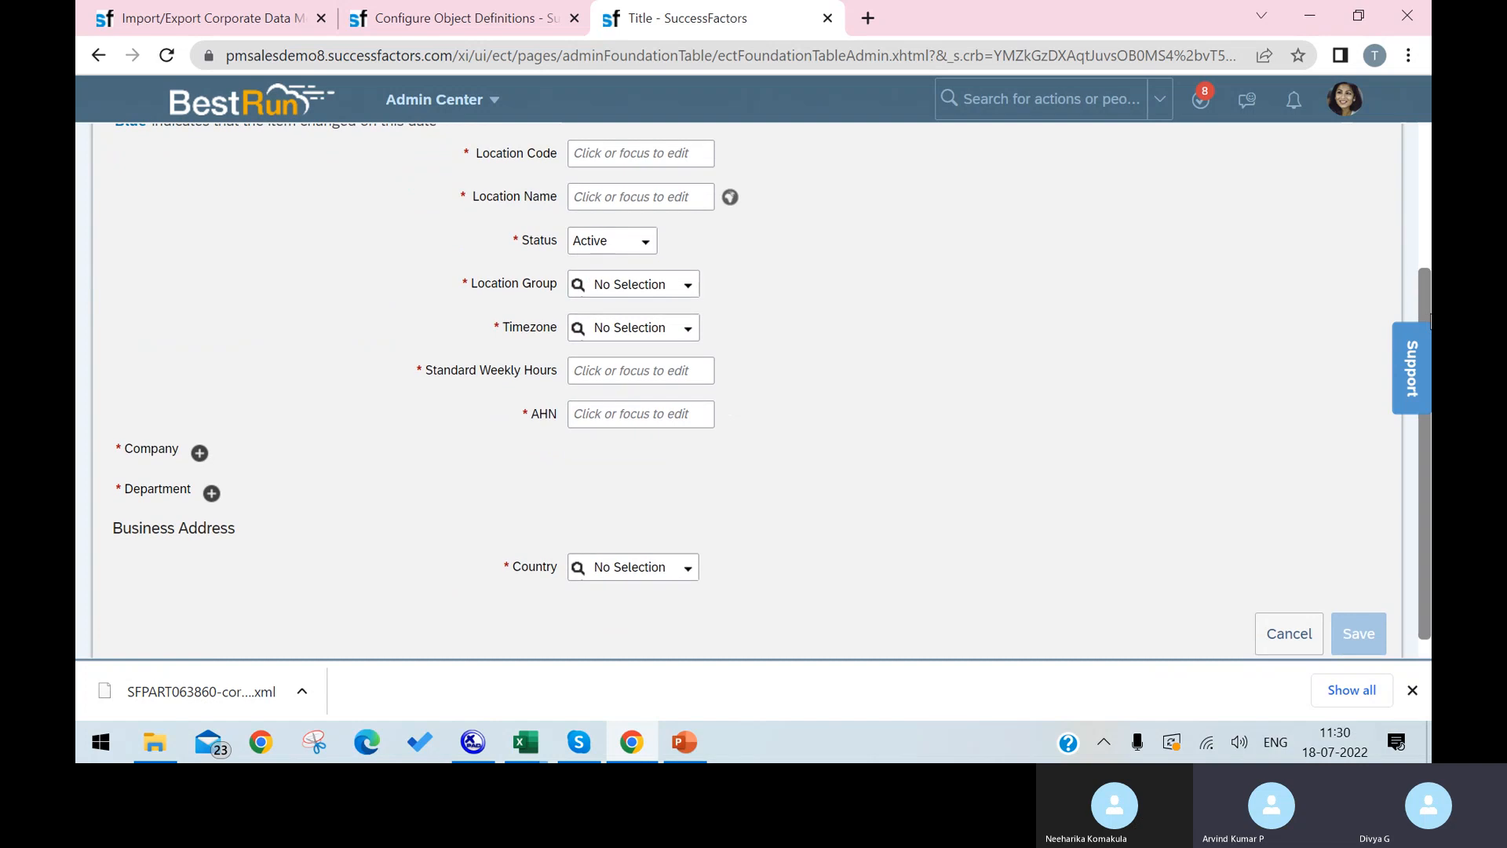
Add the departments Asset Management CN and Asset Management BRH to the new Location record.
left_click(211, 492)
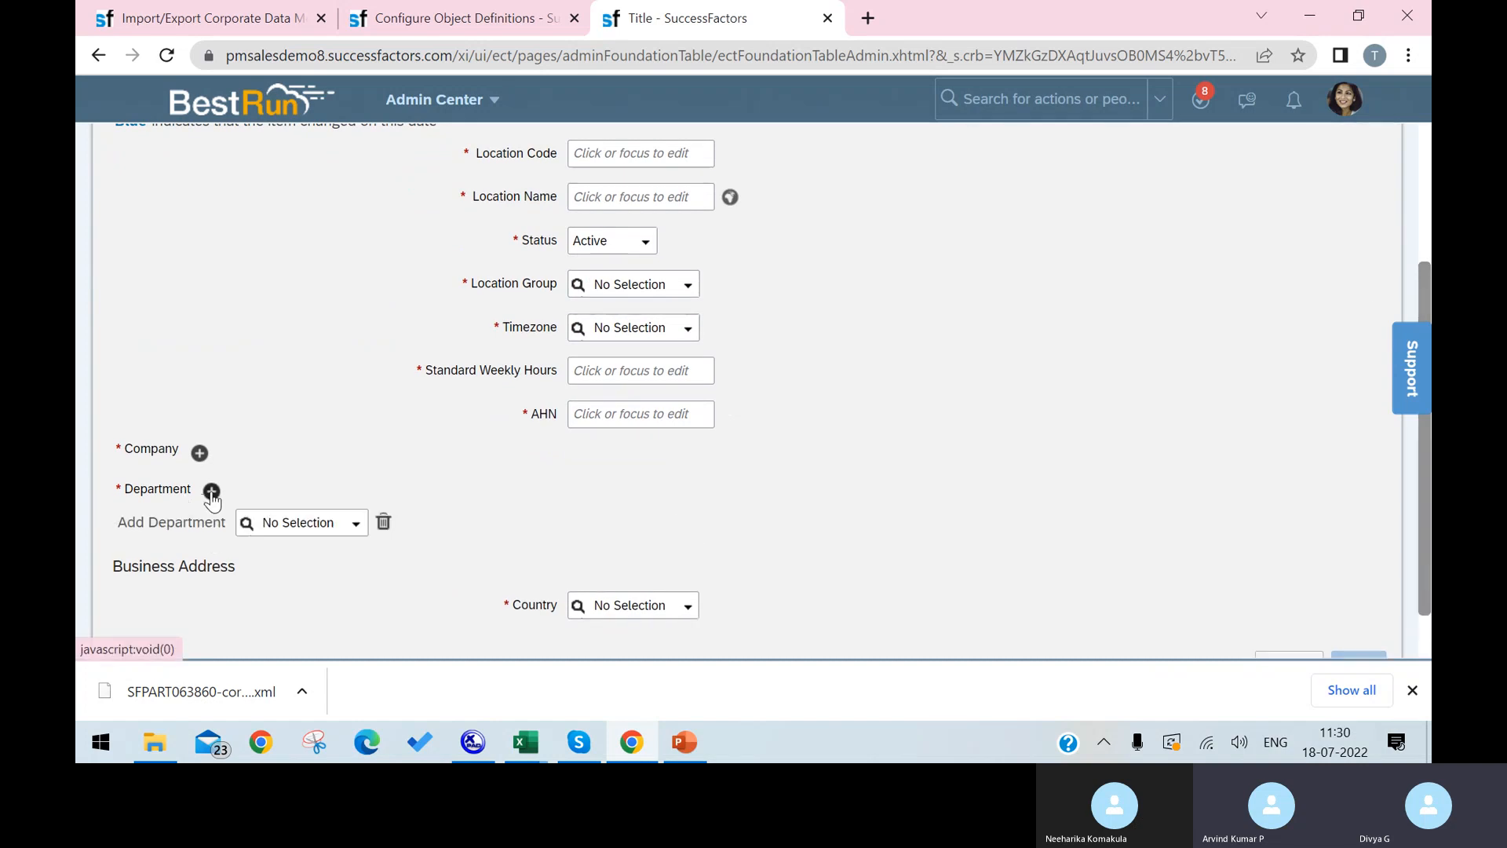
left_click(364, 528)
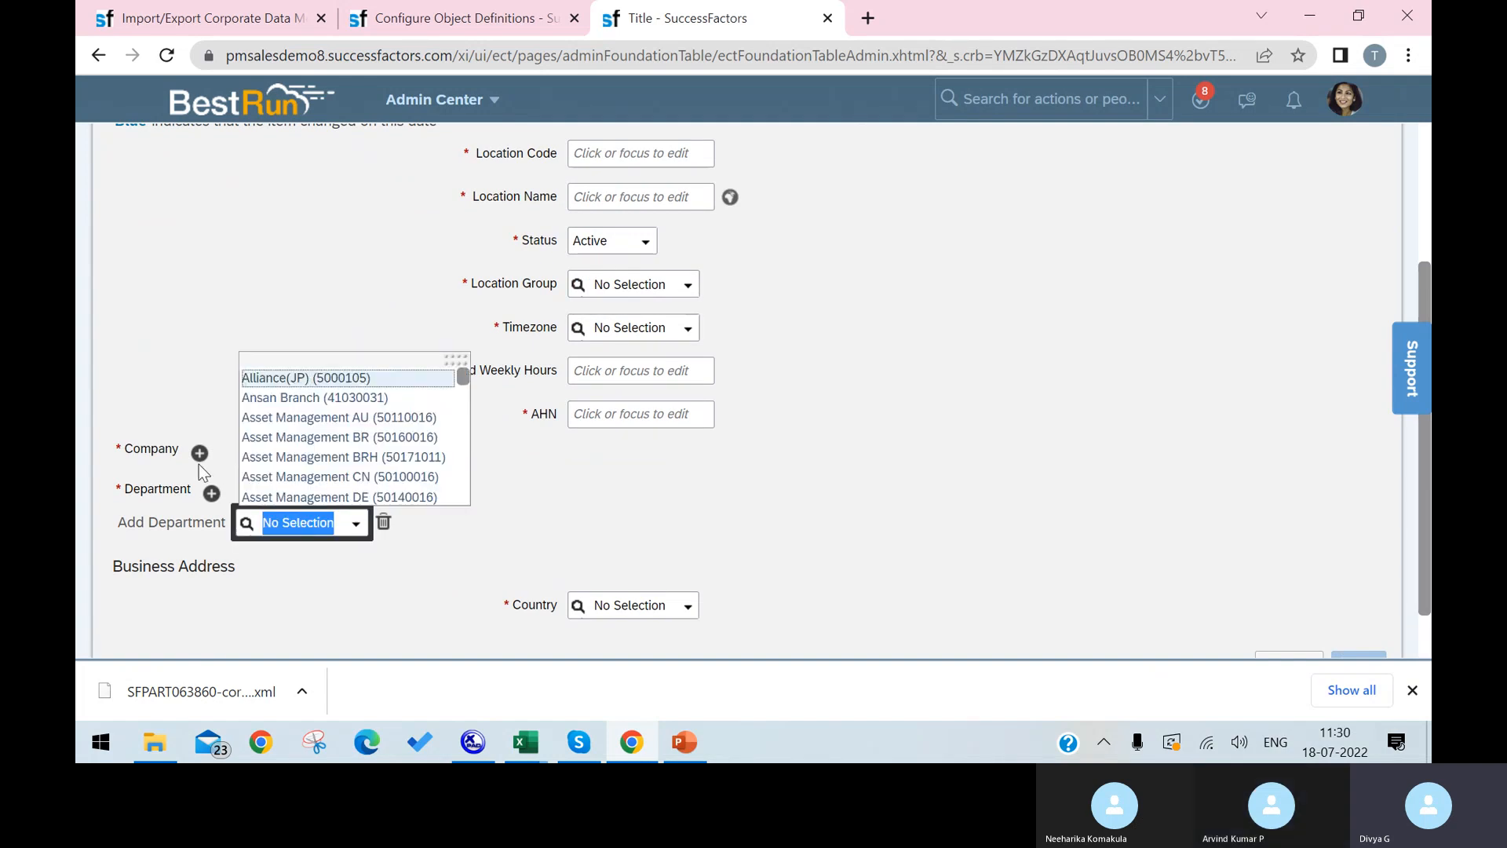
left_click(323, 477)
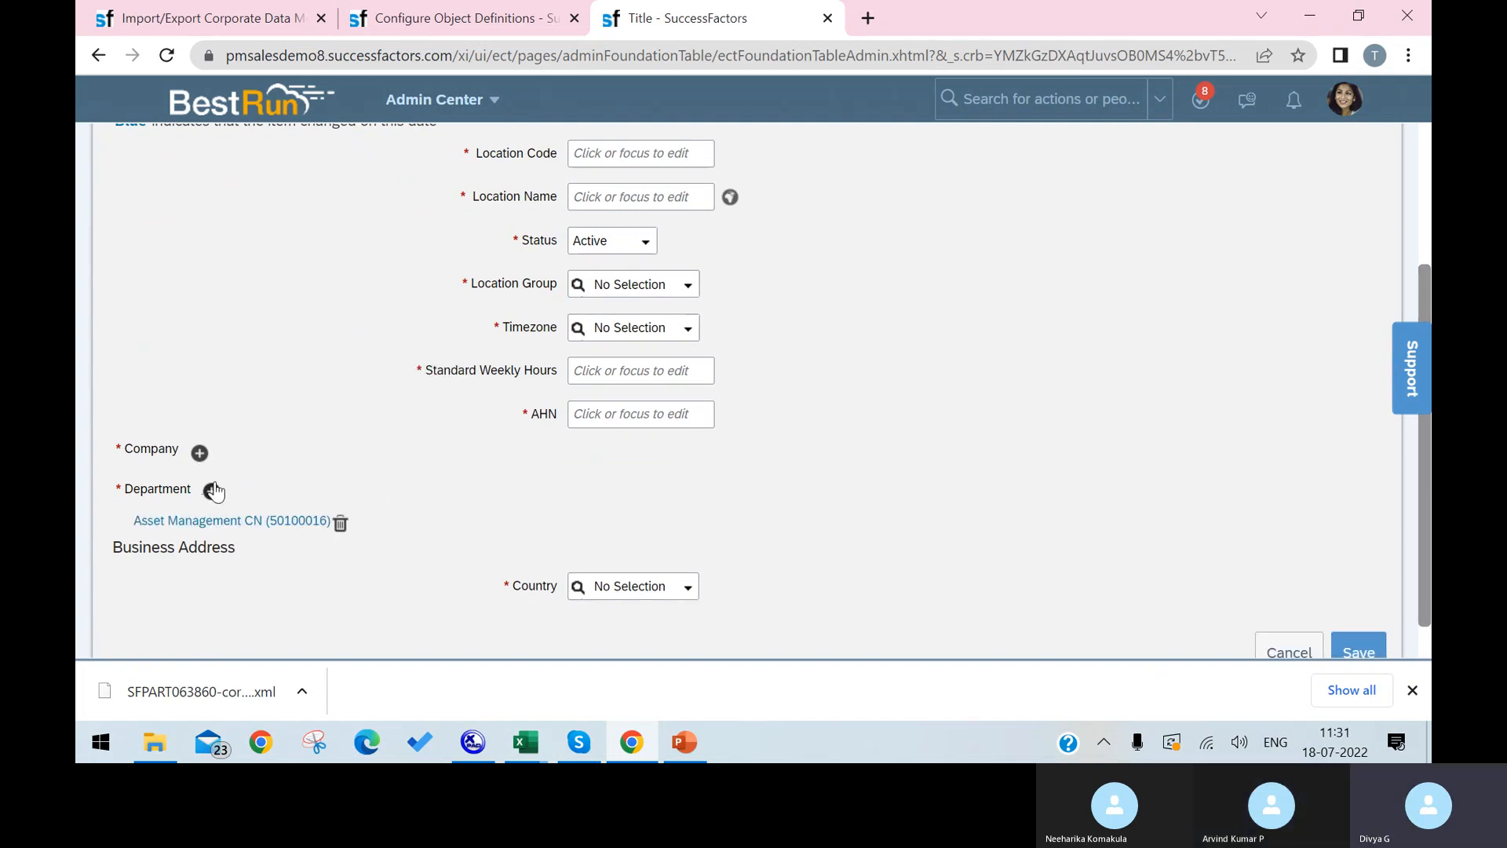
left_click(211, 492)
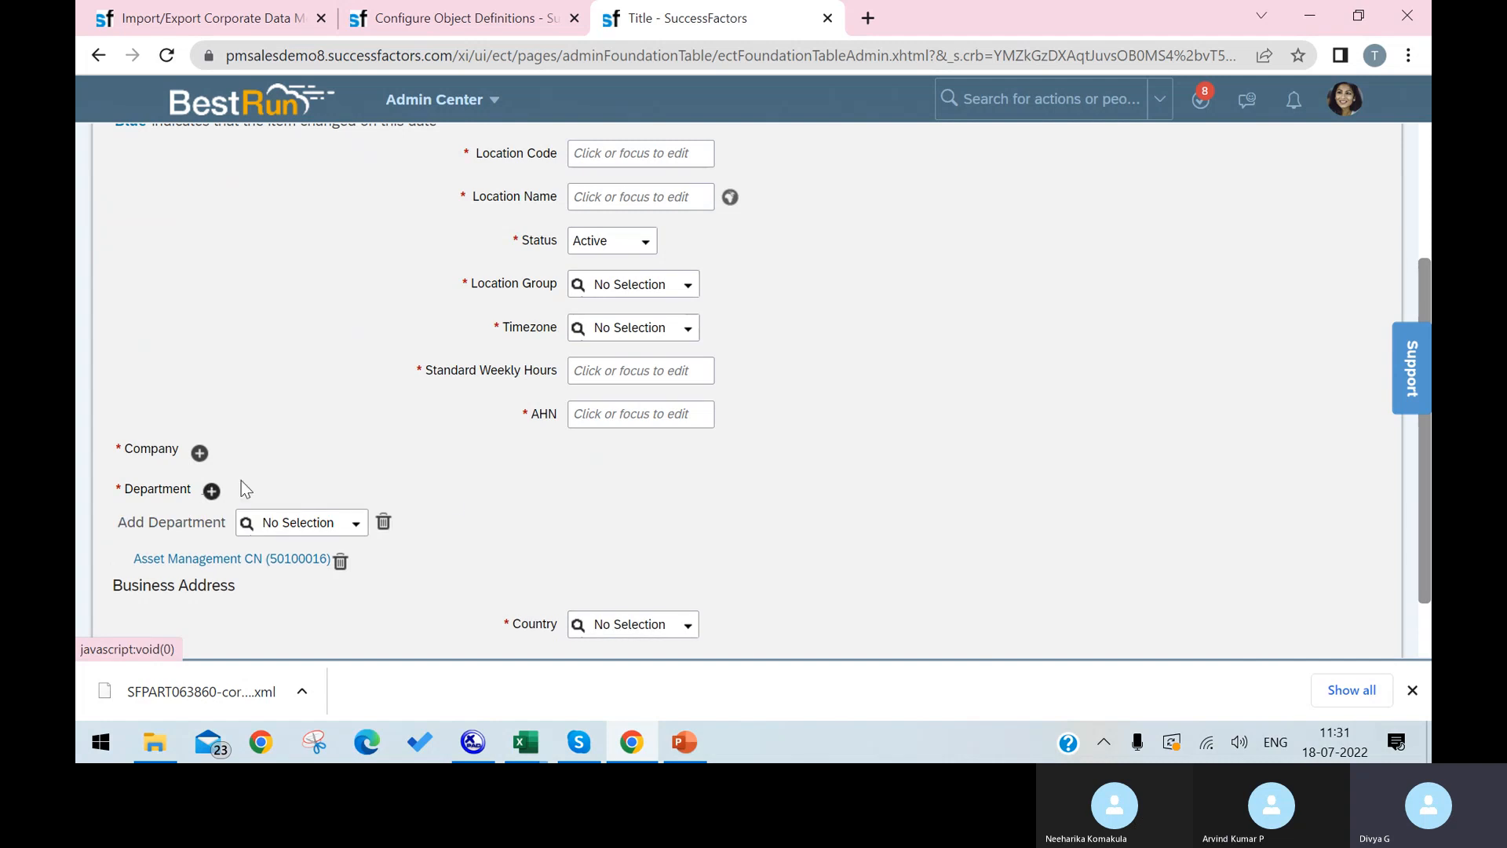
left_click(354, 524)
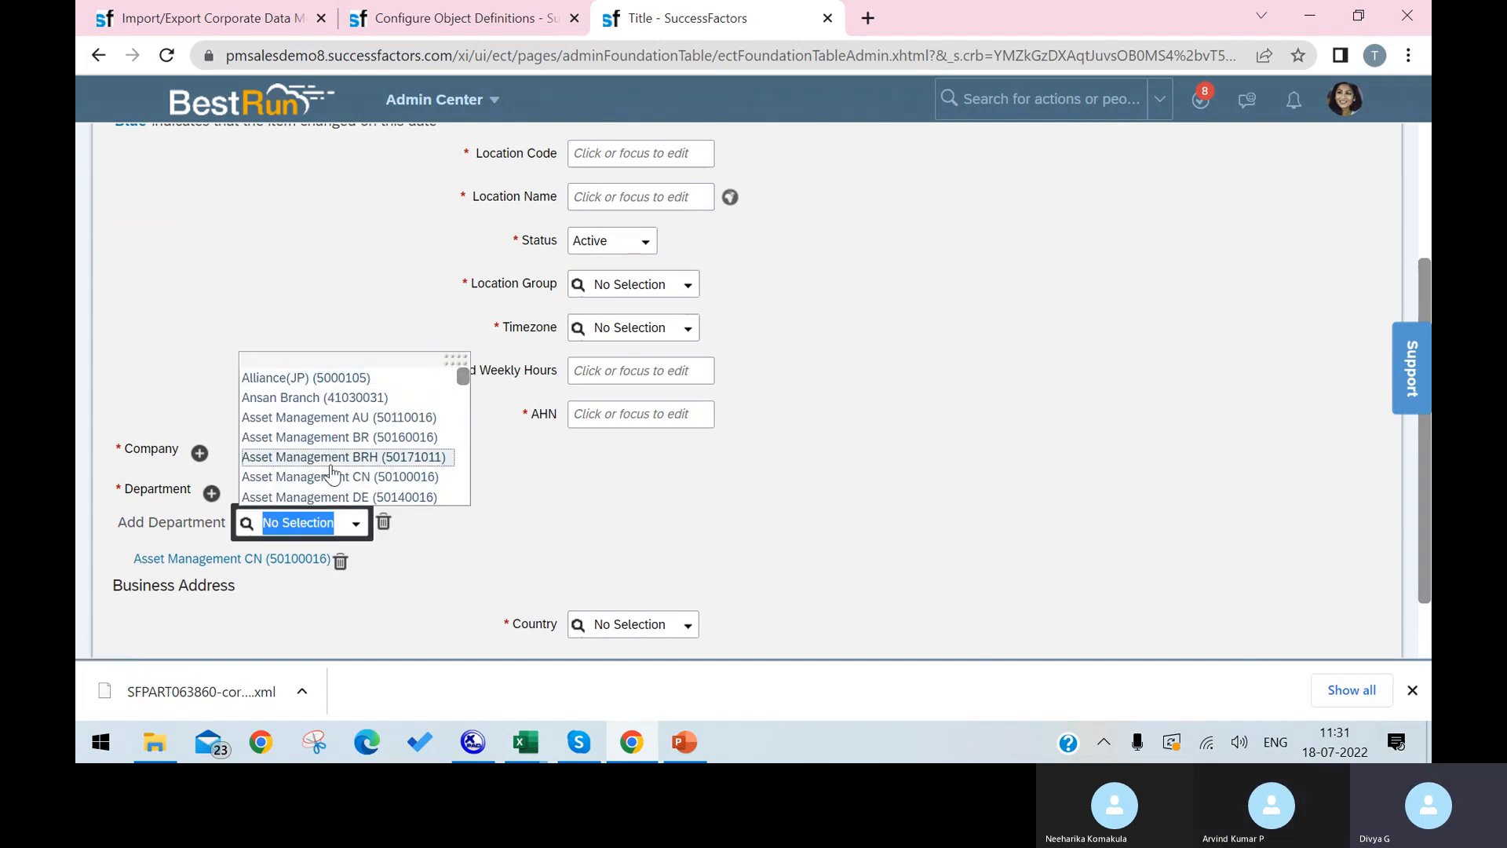
left_click(331, 463)
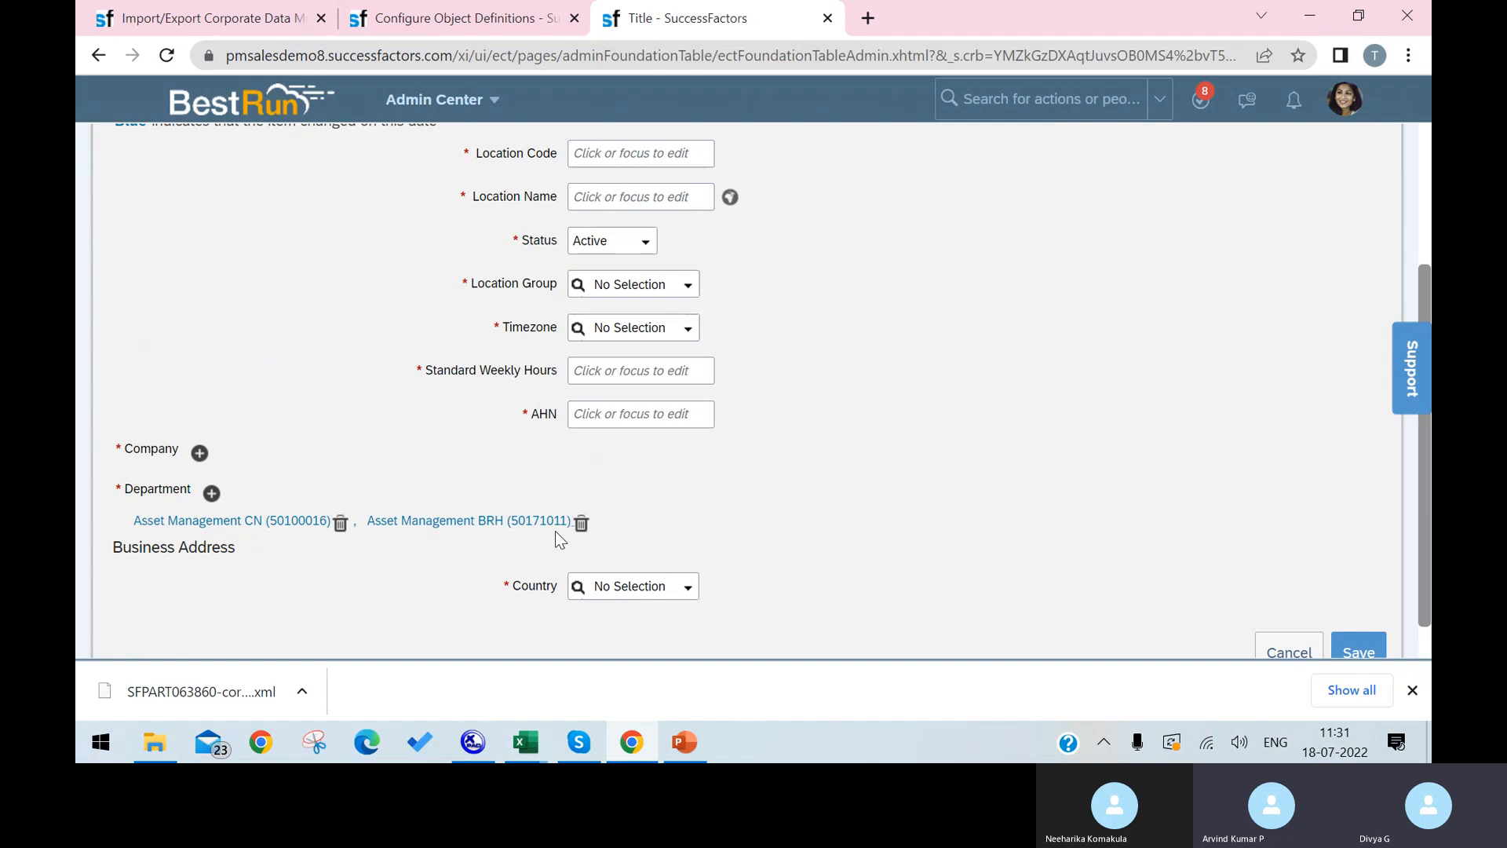
In XMLPad, change the multiplicity of the Department association to ONE_TO_ONE.
left_click(472, 742)
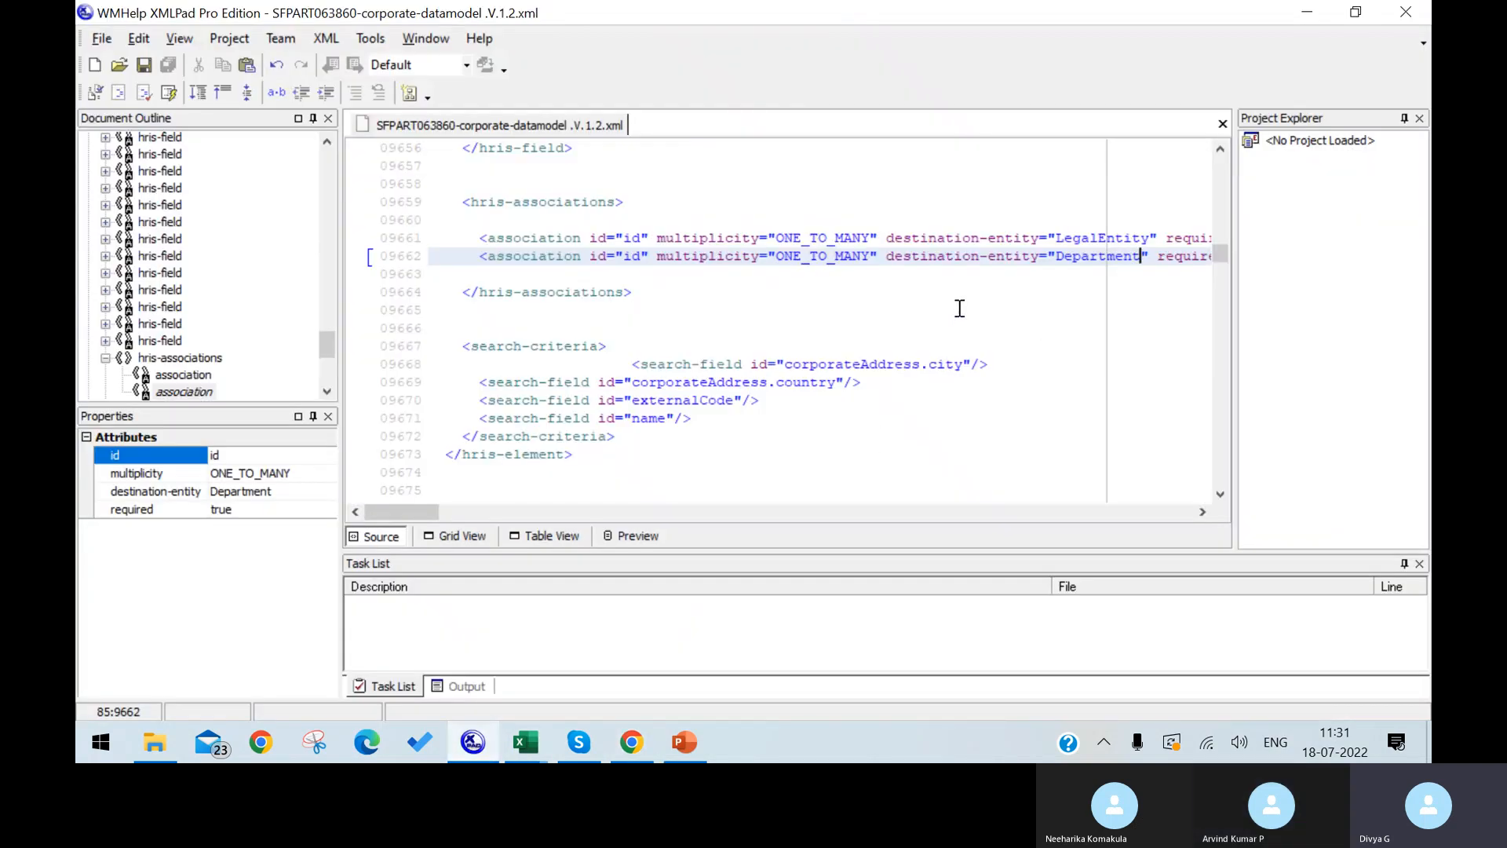
key("BackSpace")
key("BackSpace")
key("BackSpace")
key("BackSpace")
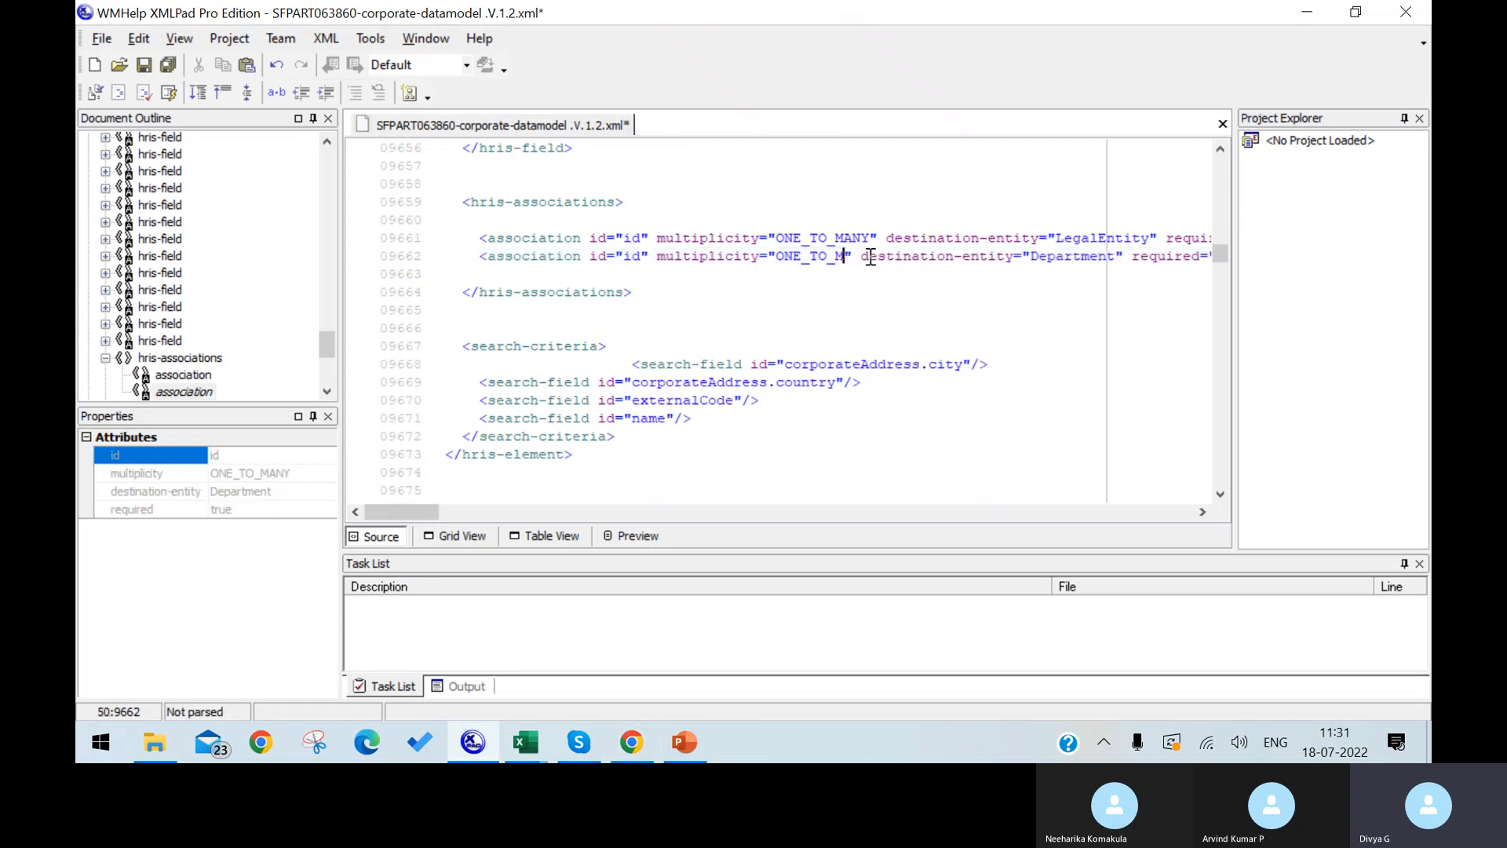
type("ONE")
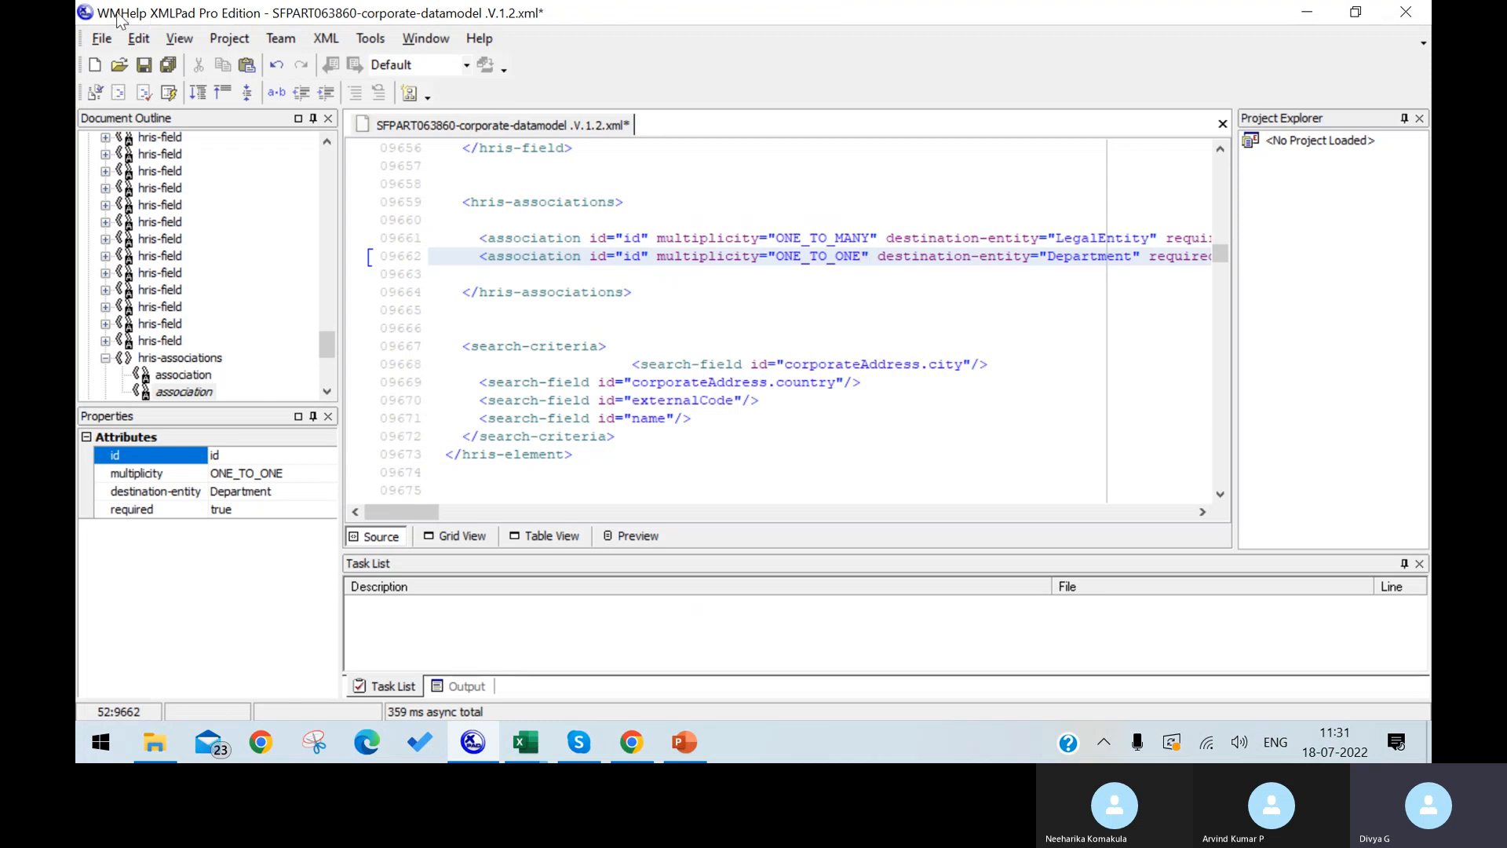
Save the data model to the Desktop as a new XML file named SFPART063860-corporate-datamodel .V.1.3.
left_click(103, 39)
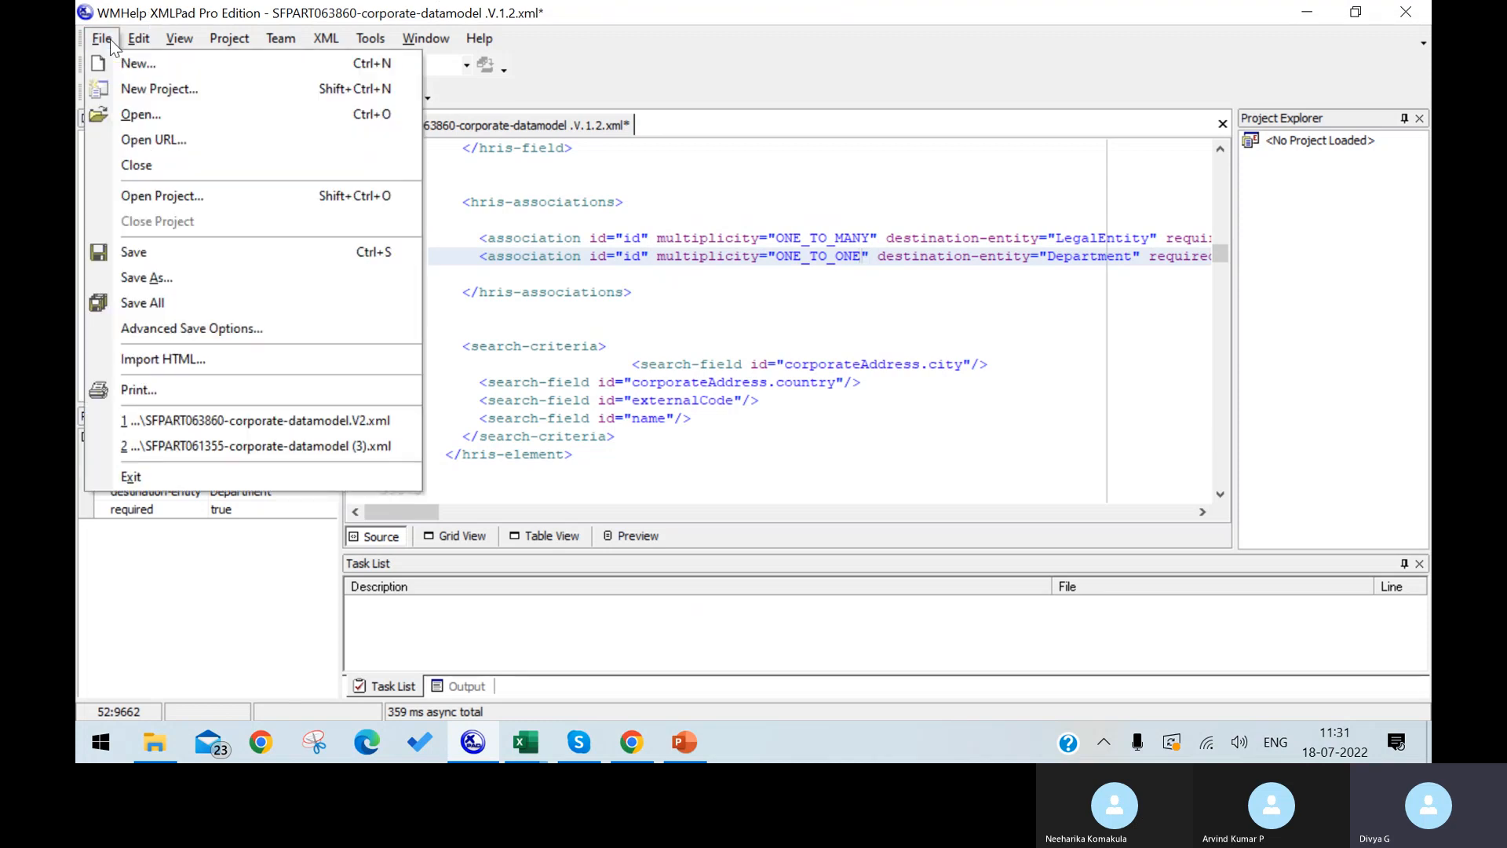
left_click(195, 281)
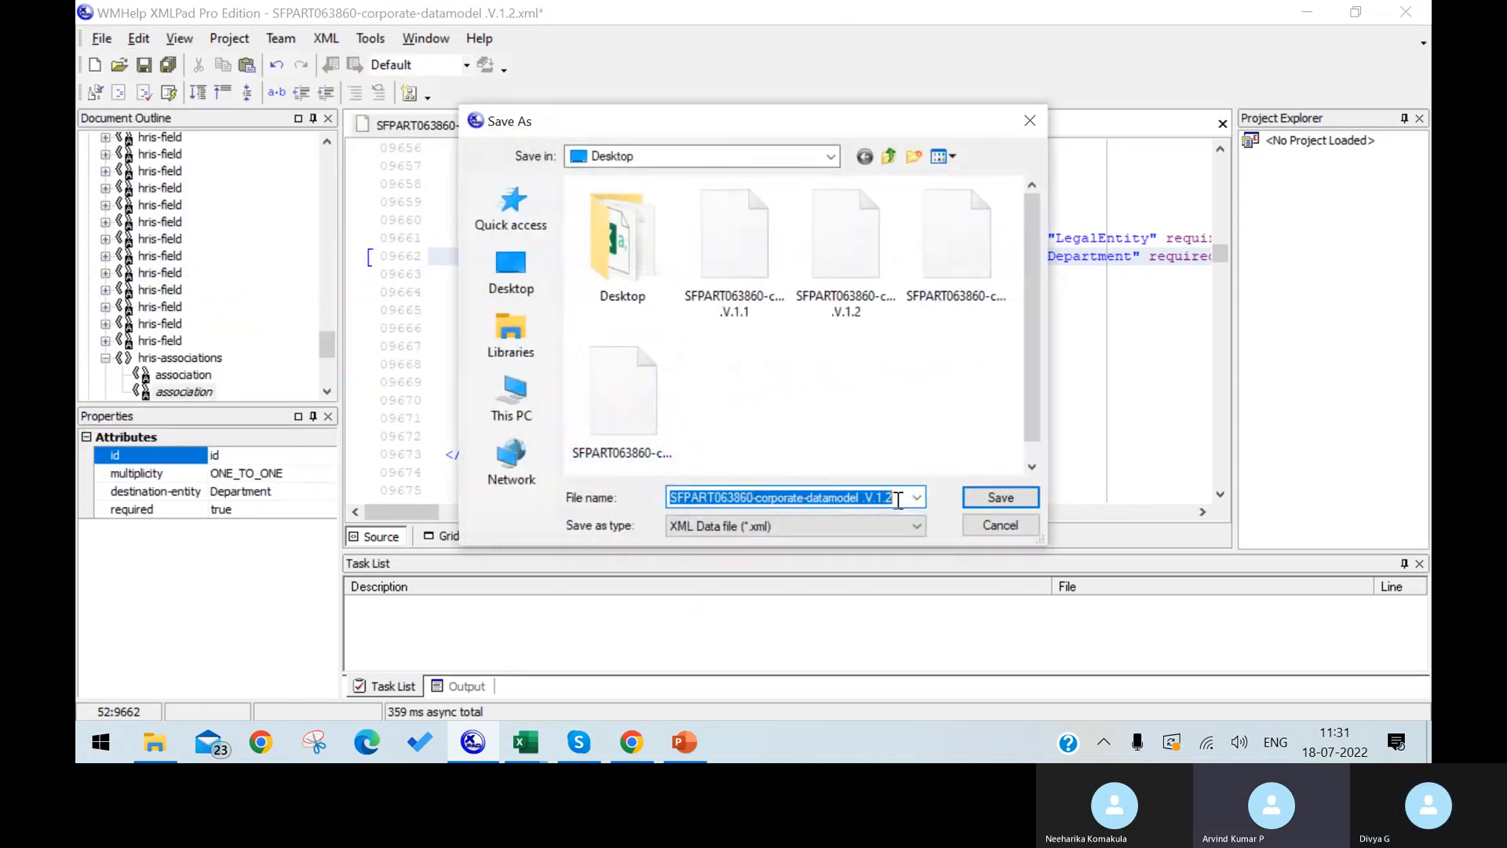
left_click(895, 500)
key("BackSpace")
type("3")
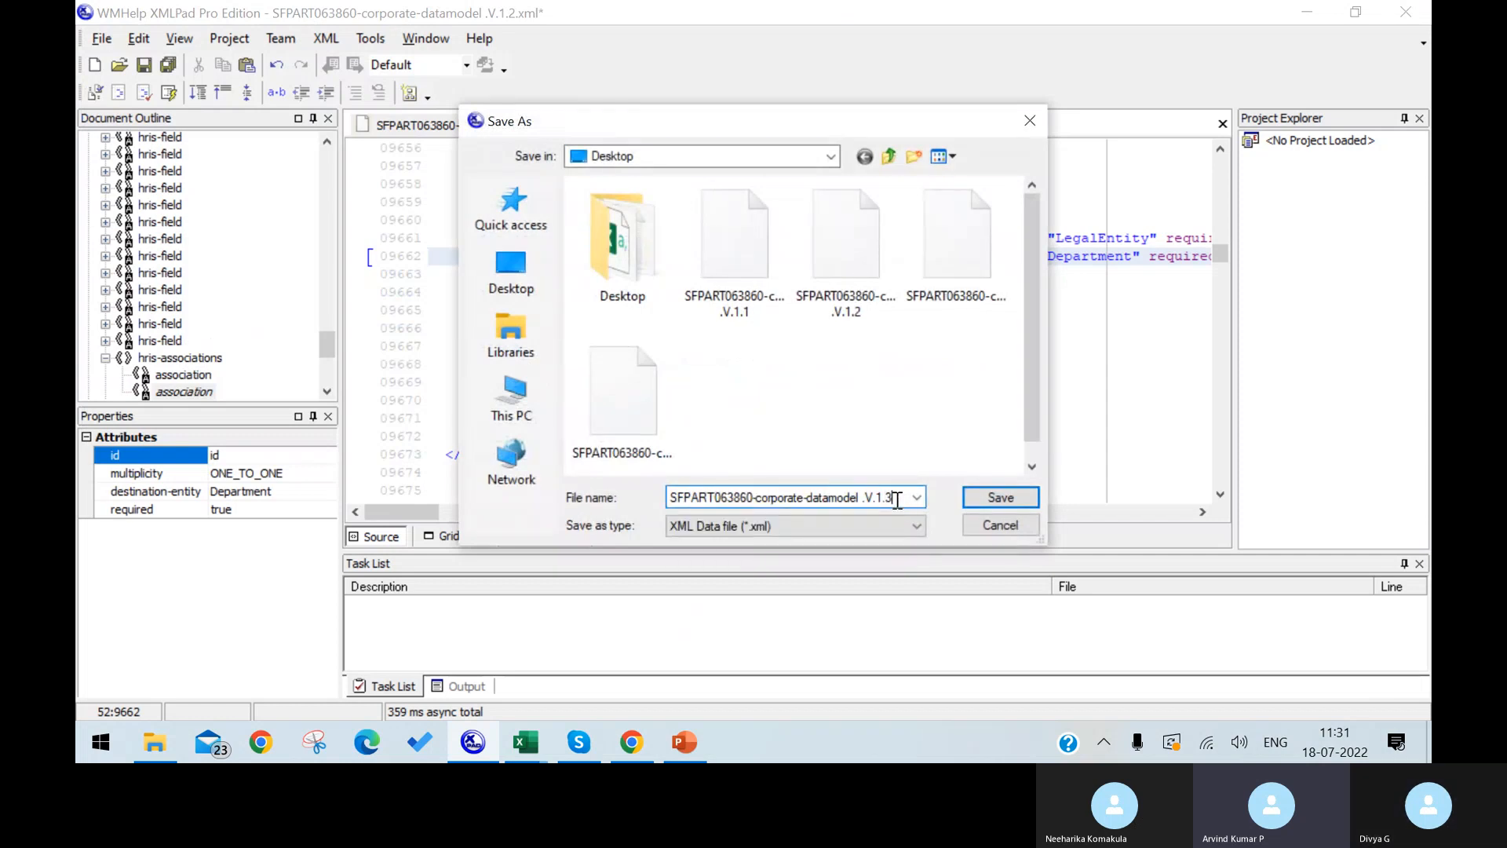
left_click(975, 506)
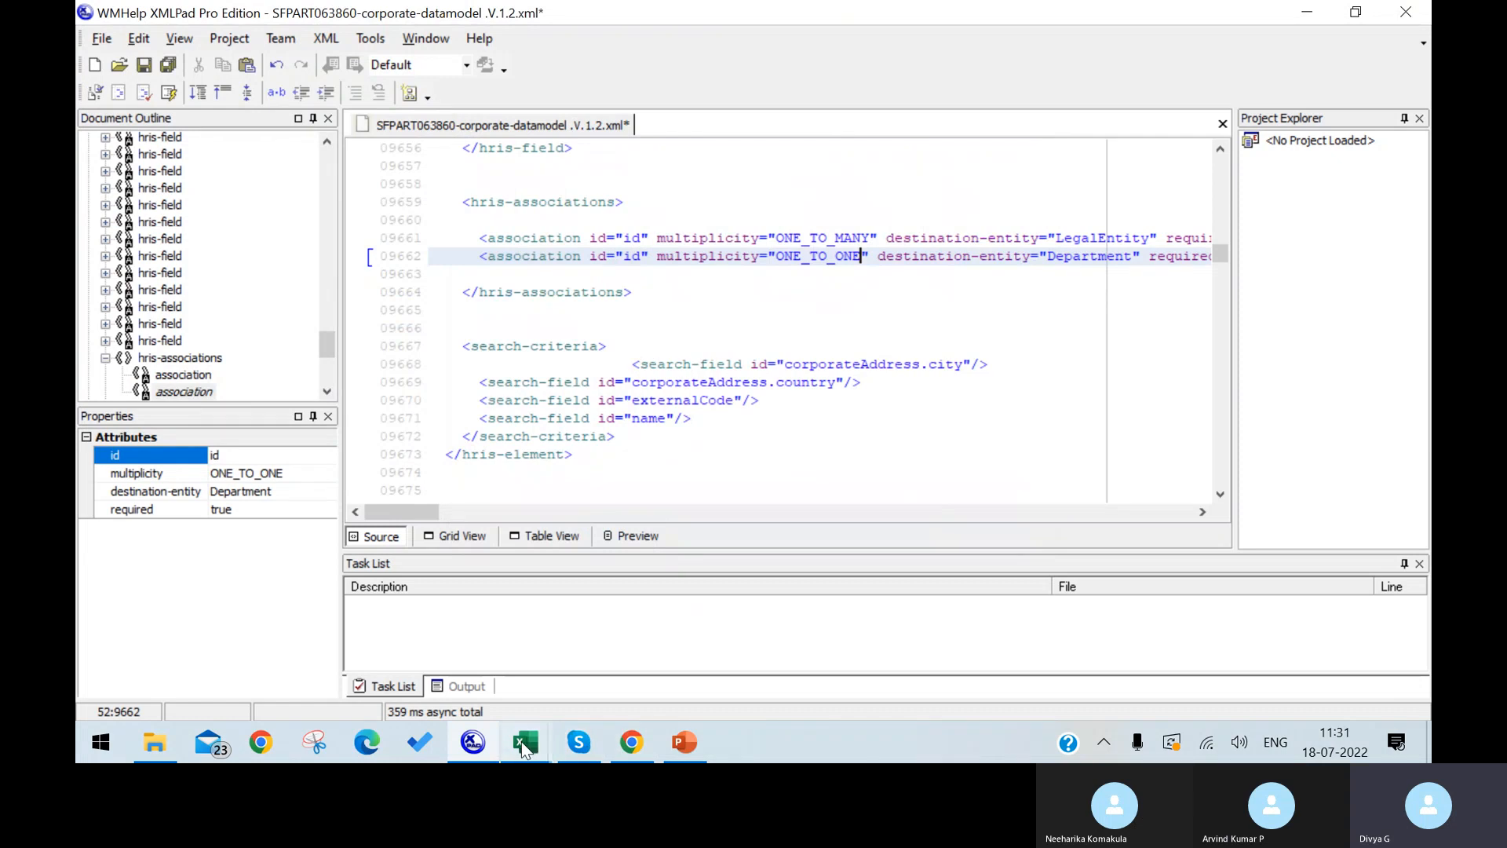
Switch to Chrome and bring up the Import/Export Corporate Data Model page.
mouse_move(526, 742)
mouse_move(380, 661)
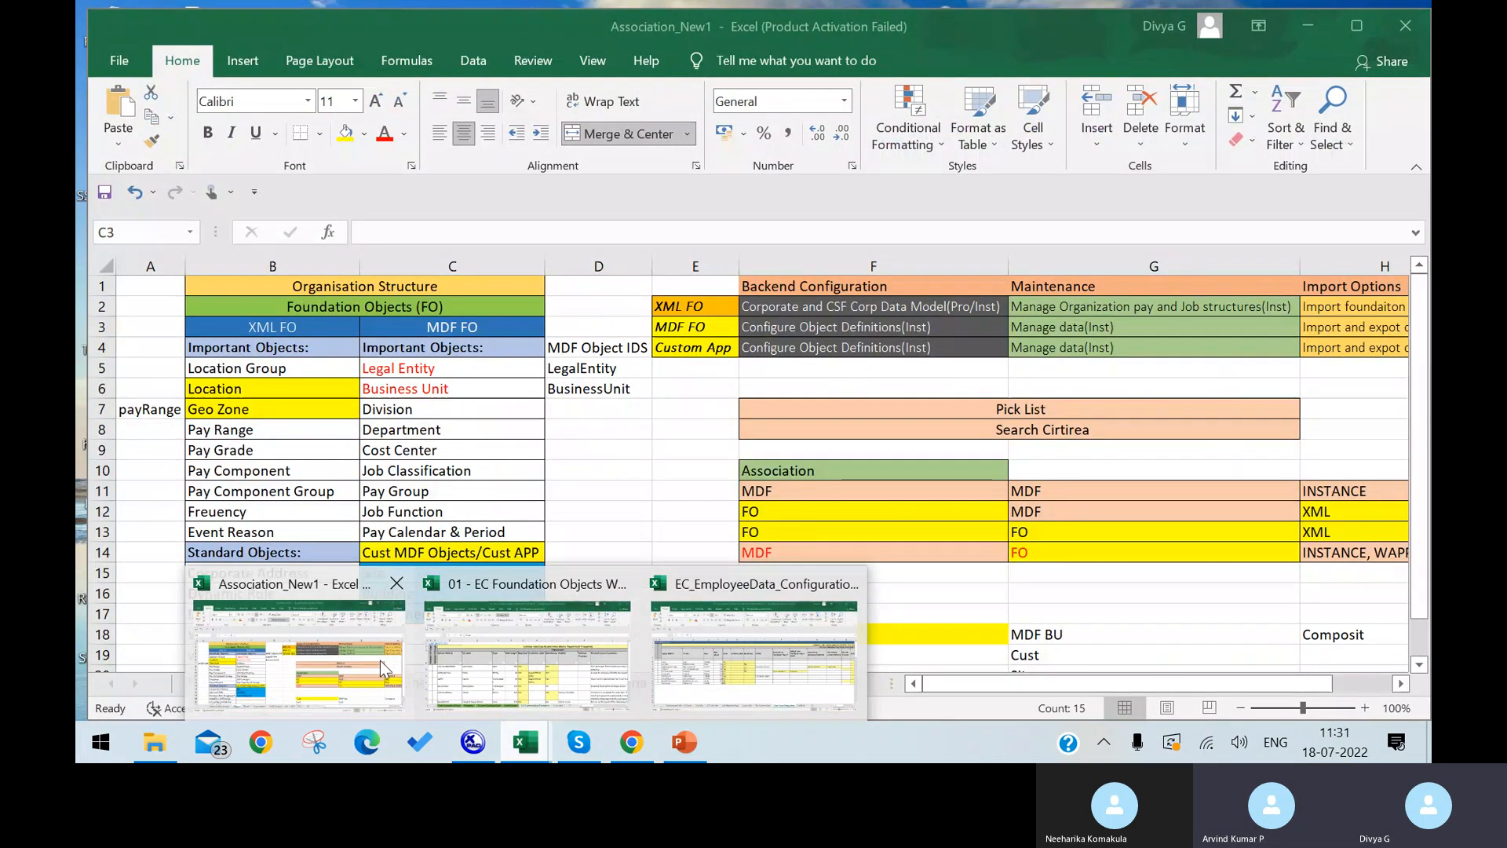
mouse_move(673, 677)
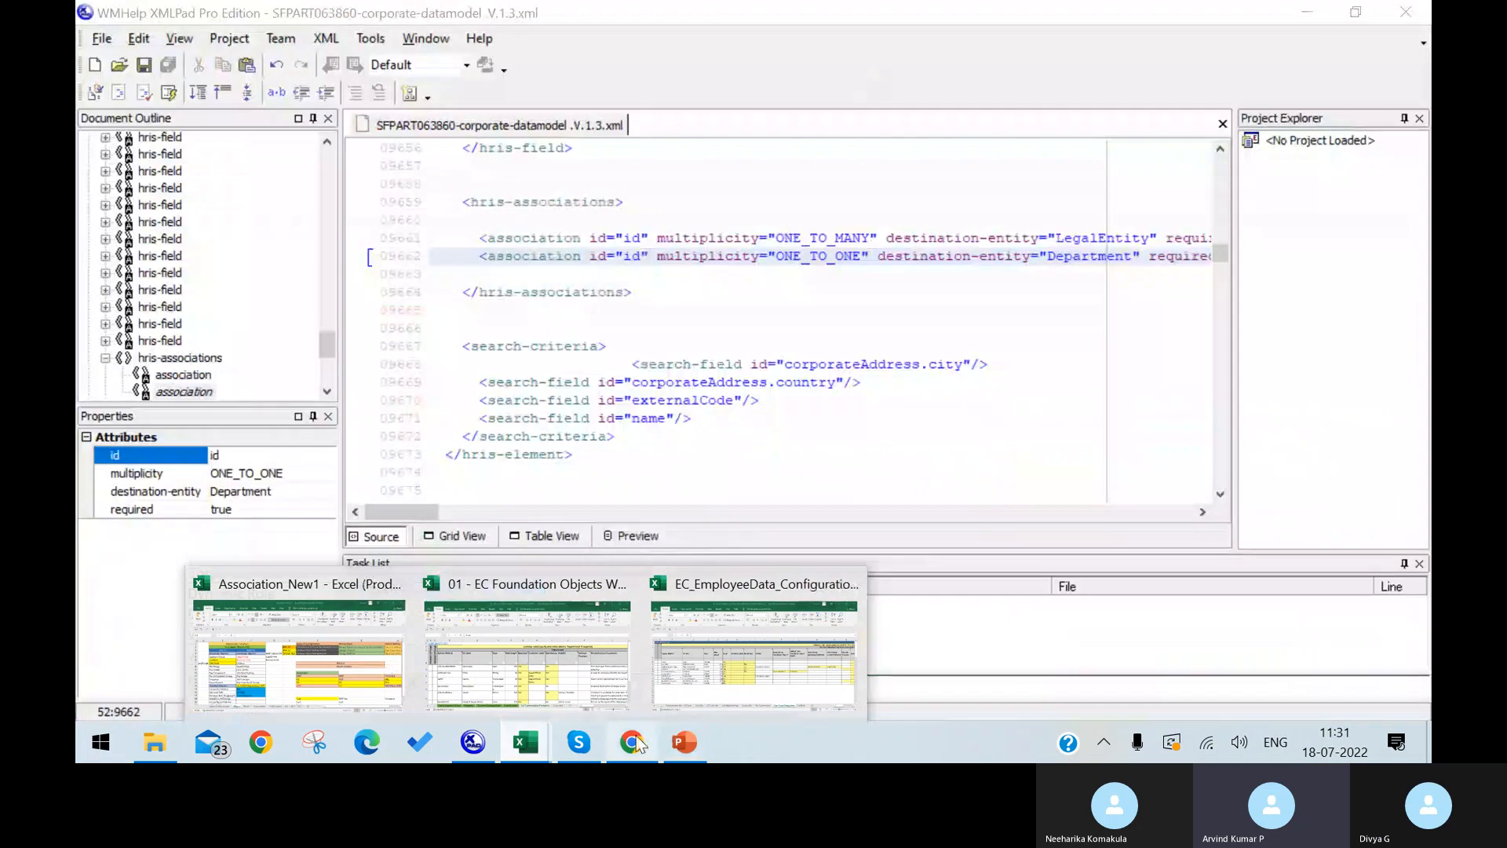
left_click(632, 742)
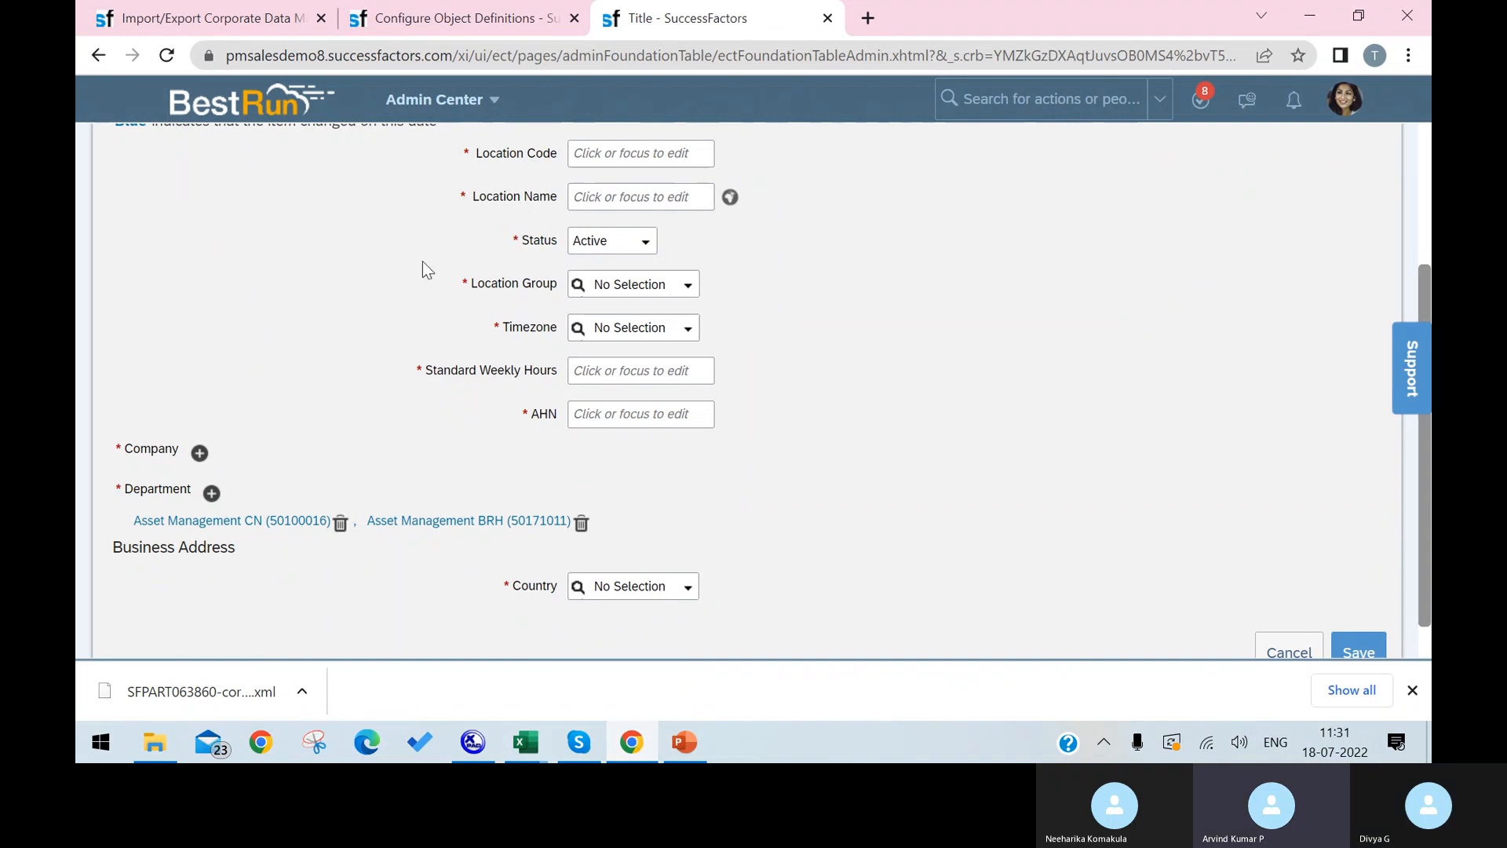
left_click(238, 27)
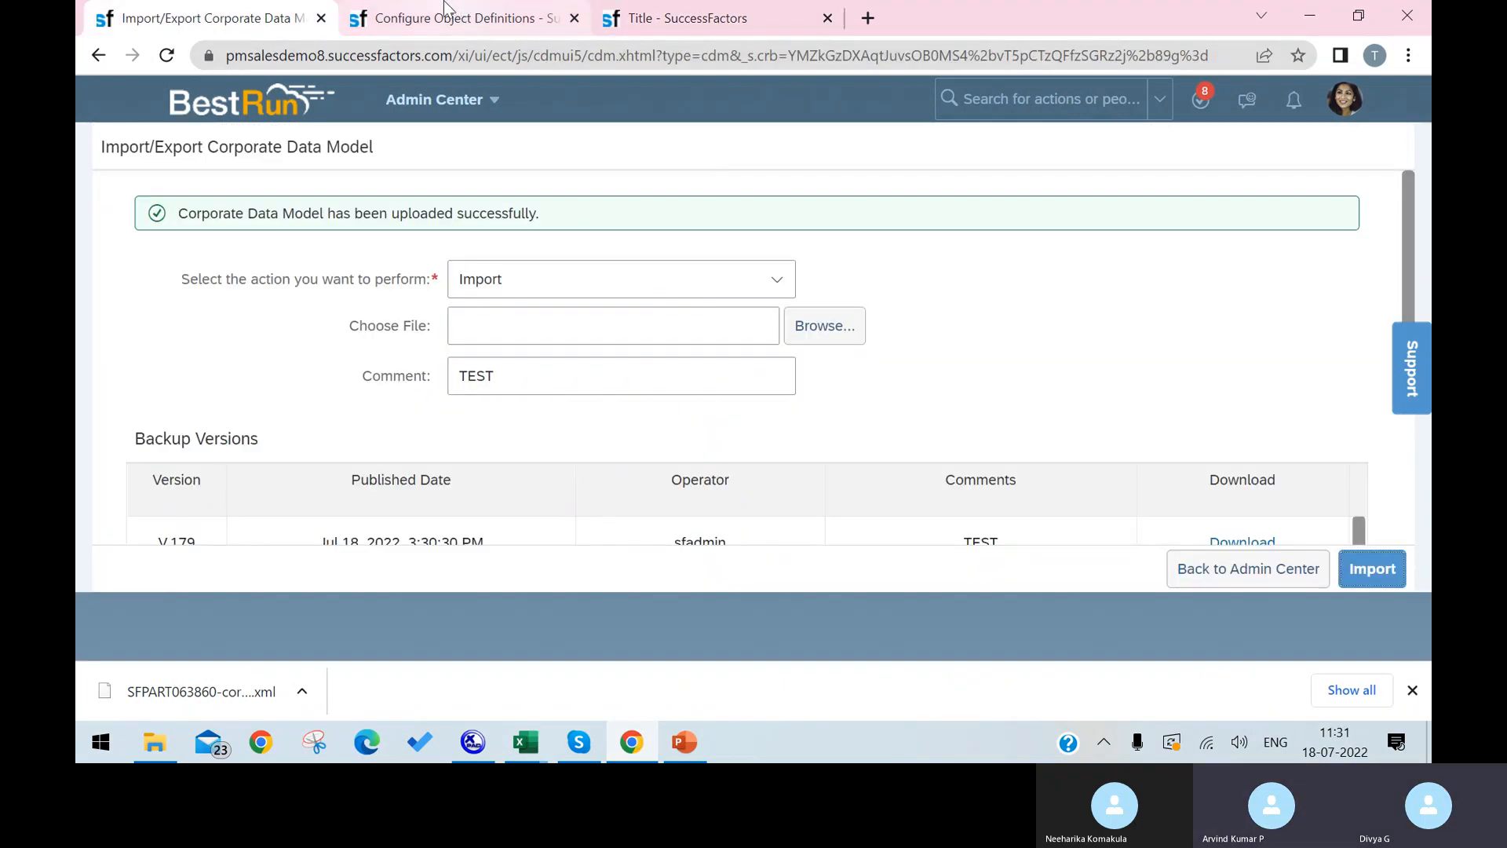
left_click(673, 13)
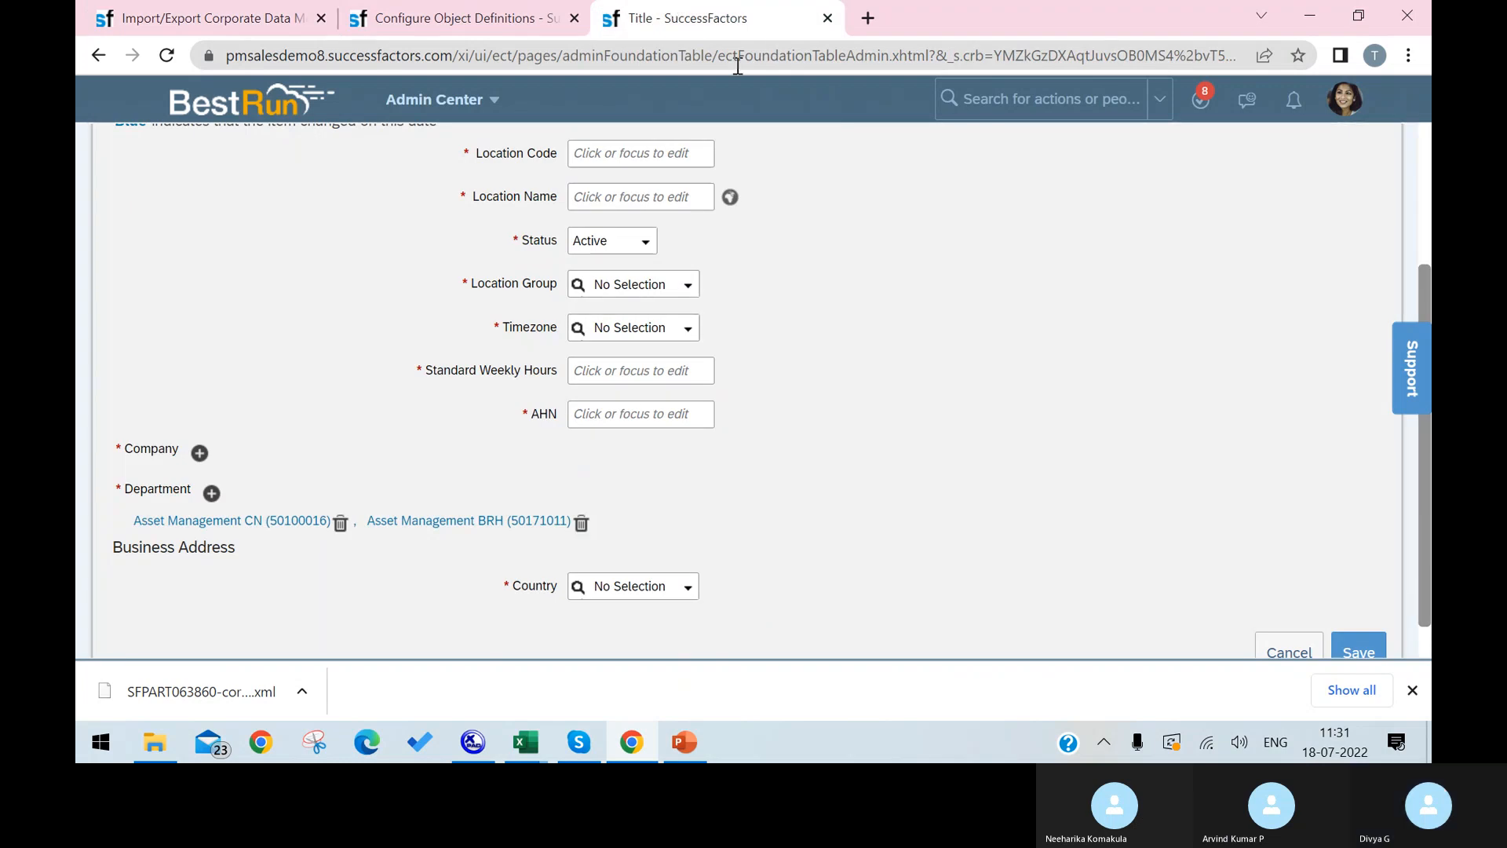
left_click(166, 55)
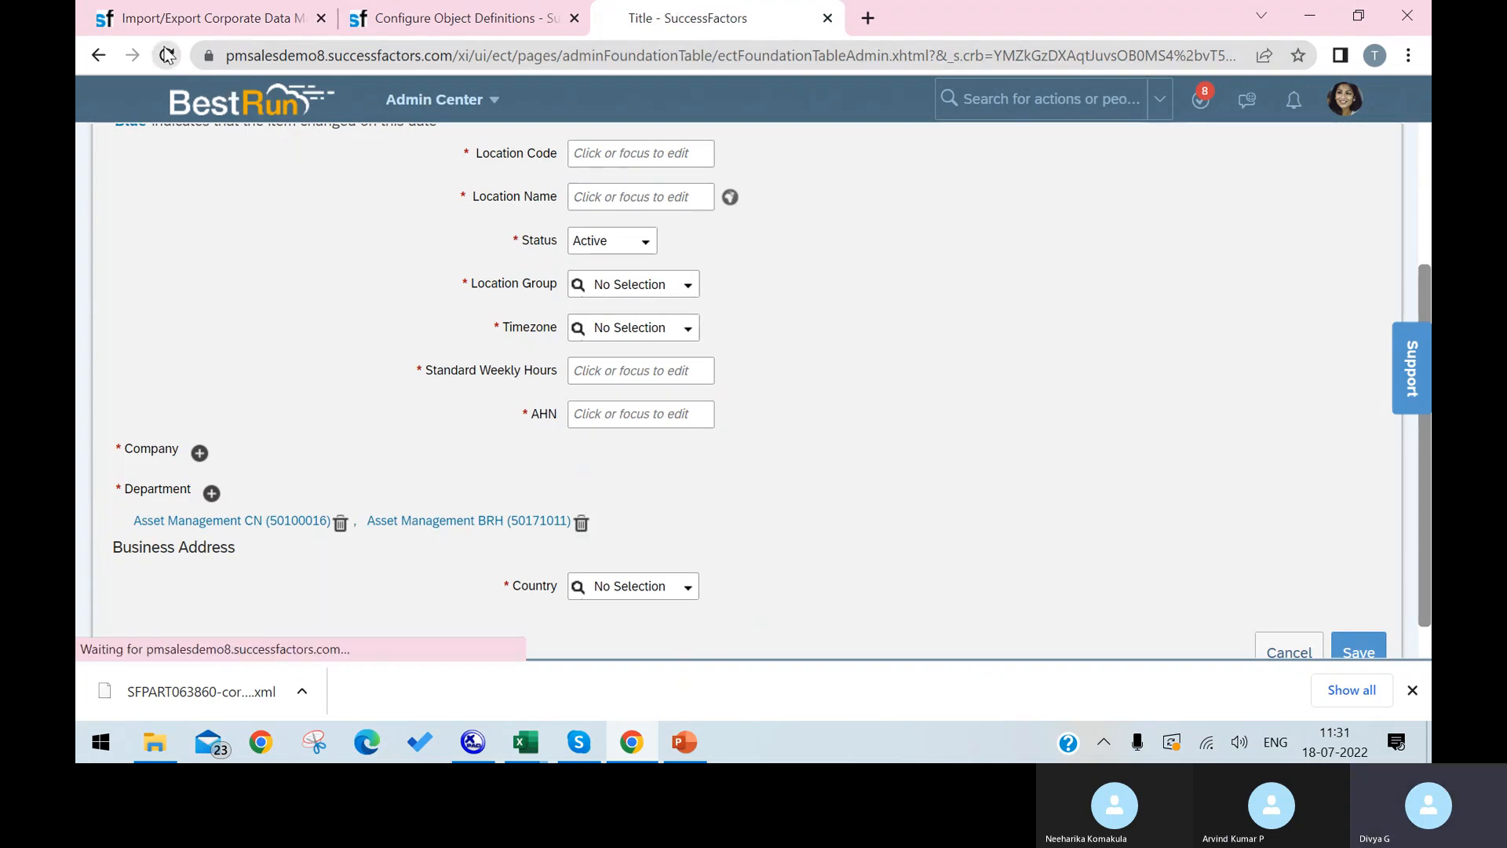
left_click(824, 209)
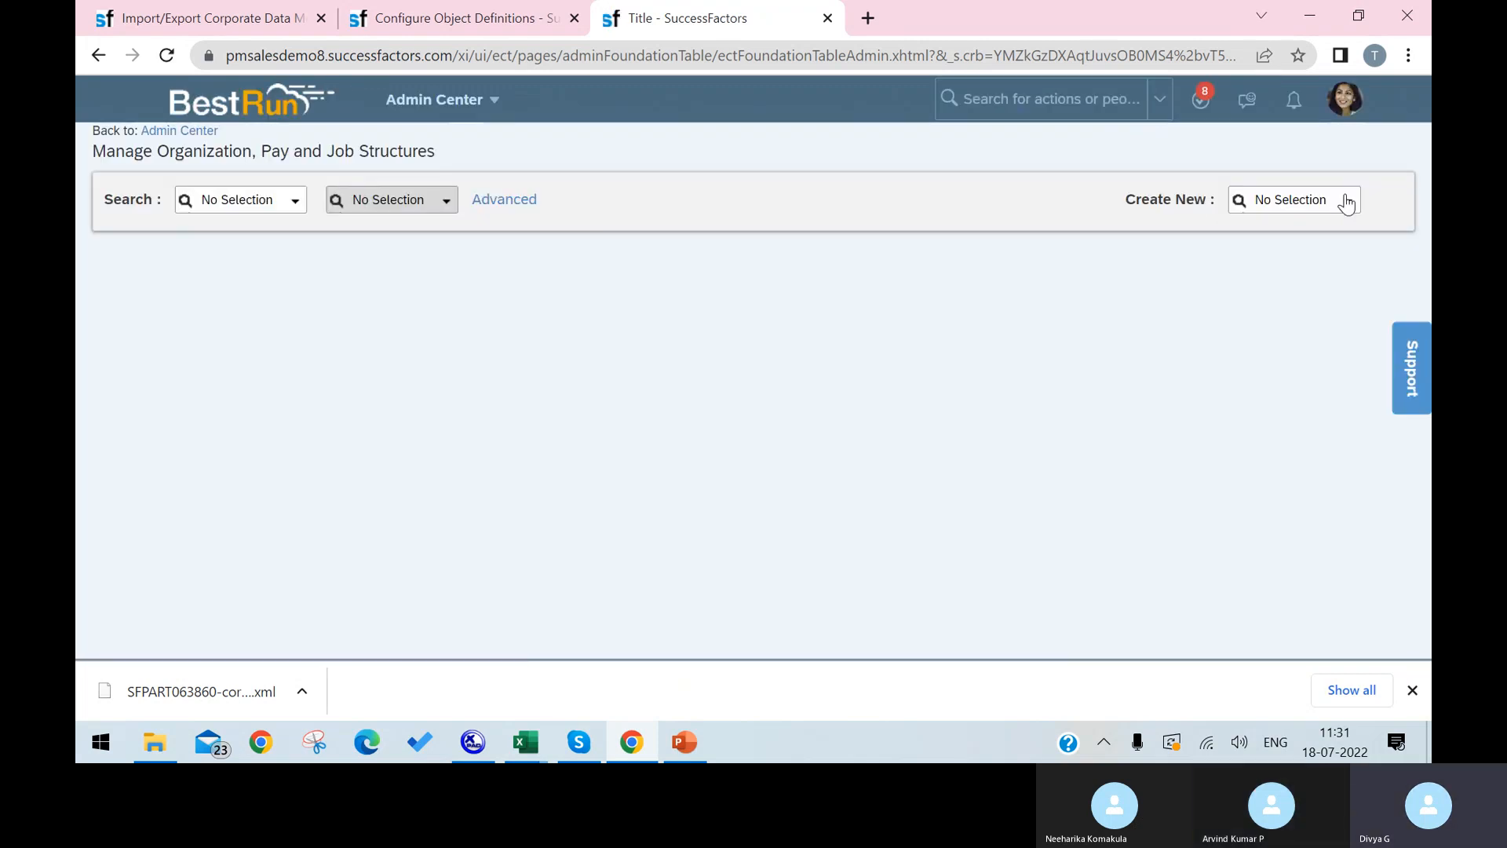
left_click(1347, 202)
left_click(1306, 294)
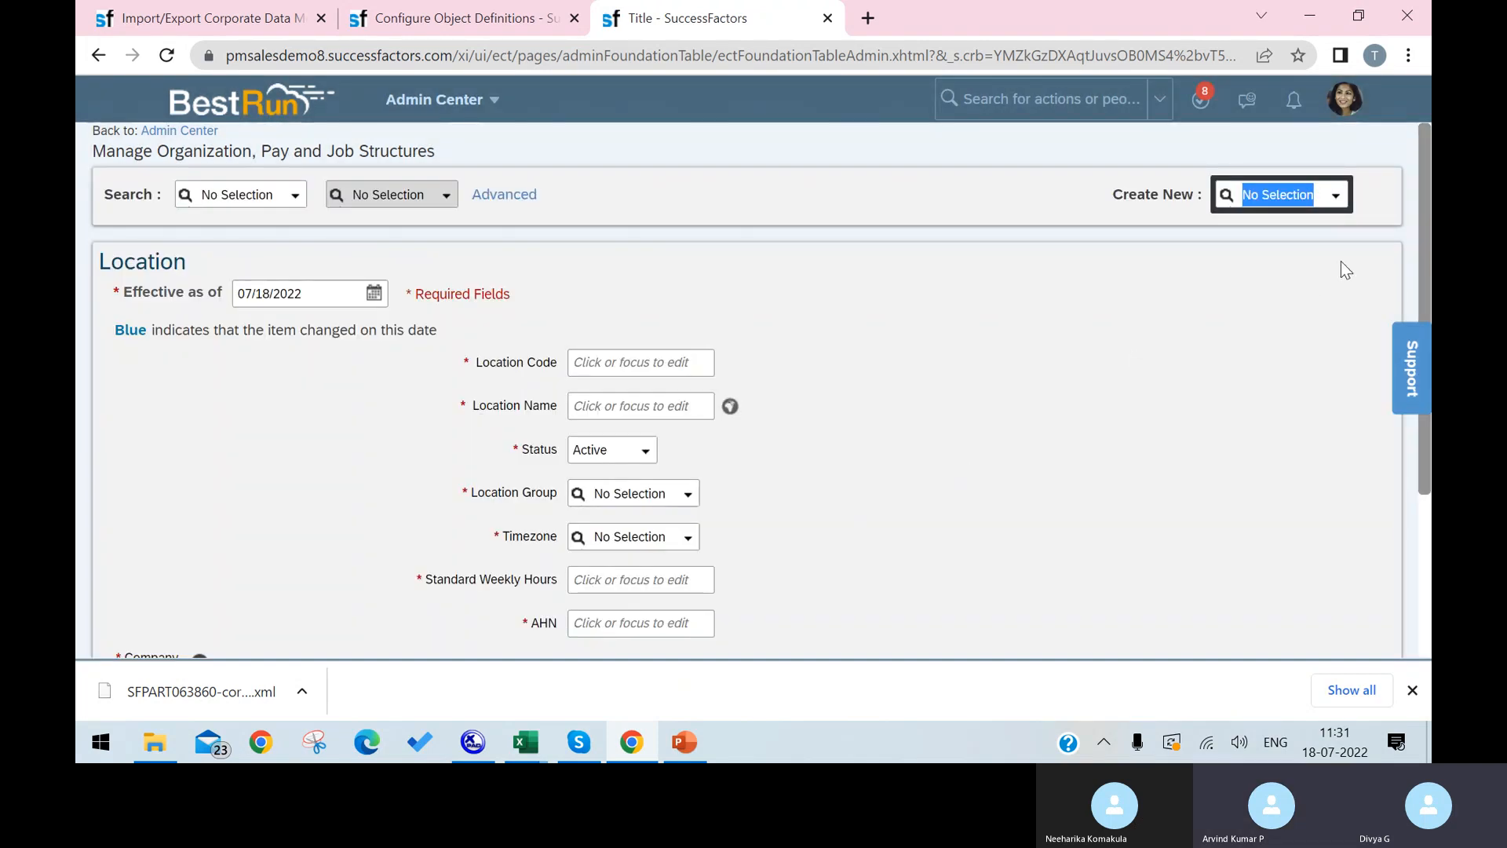
left_click_drag(1422, 277, 1424, 391)
left_click(211, 520)
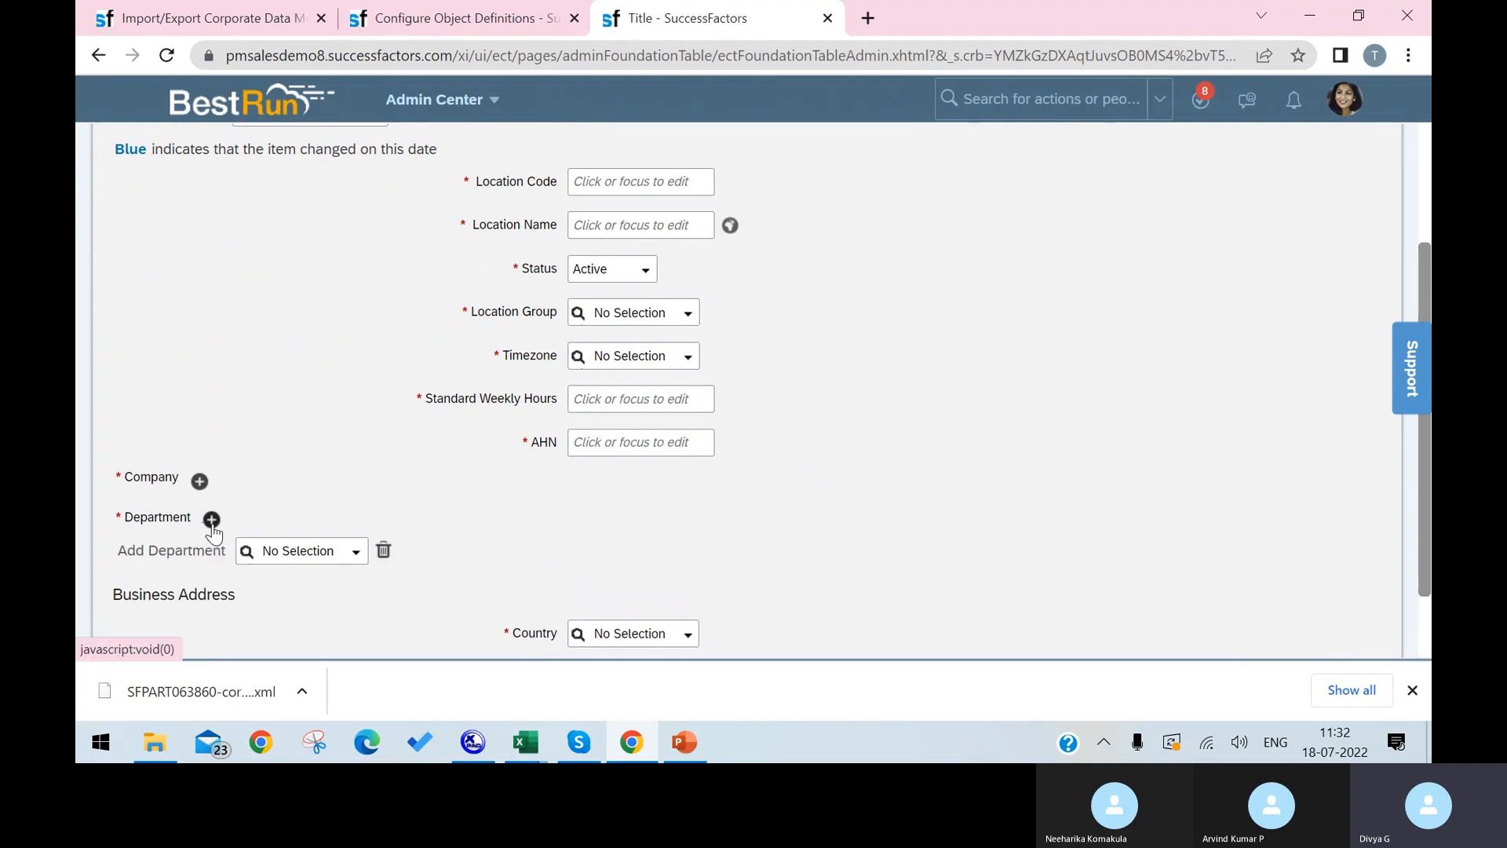
Import the file SFPART063860-corporate-datamodel .V.1.3 from the Desktop as the corporate data model.
left_click(201, 18)
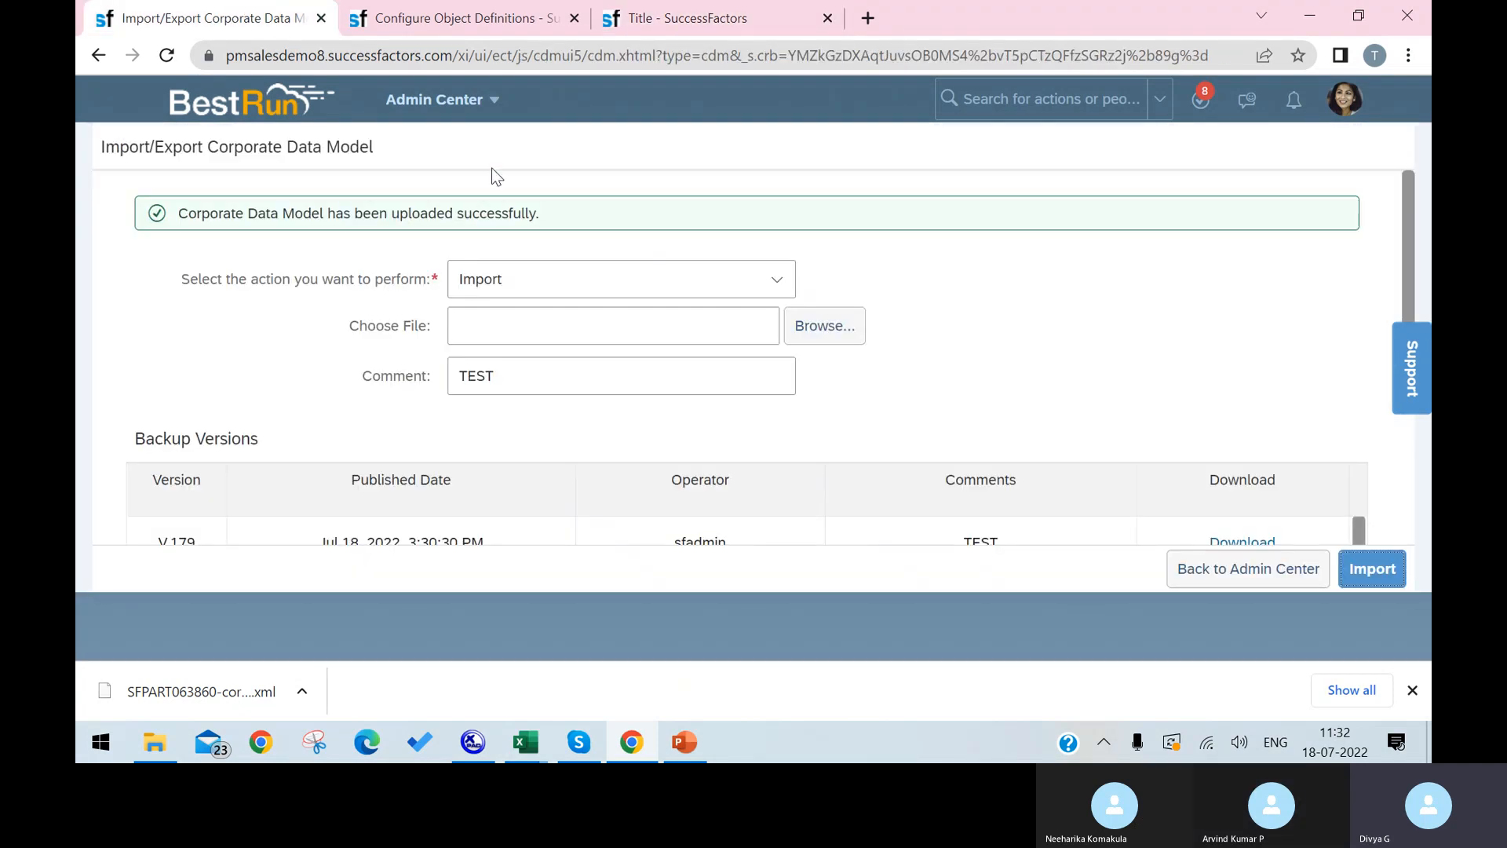
left_click(859, 331)
left_click(647, 257)
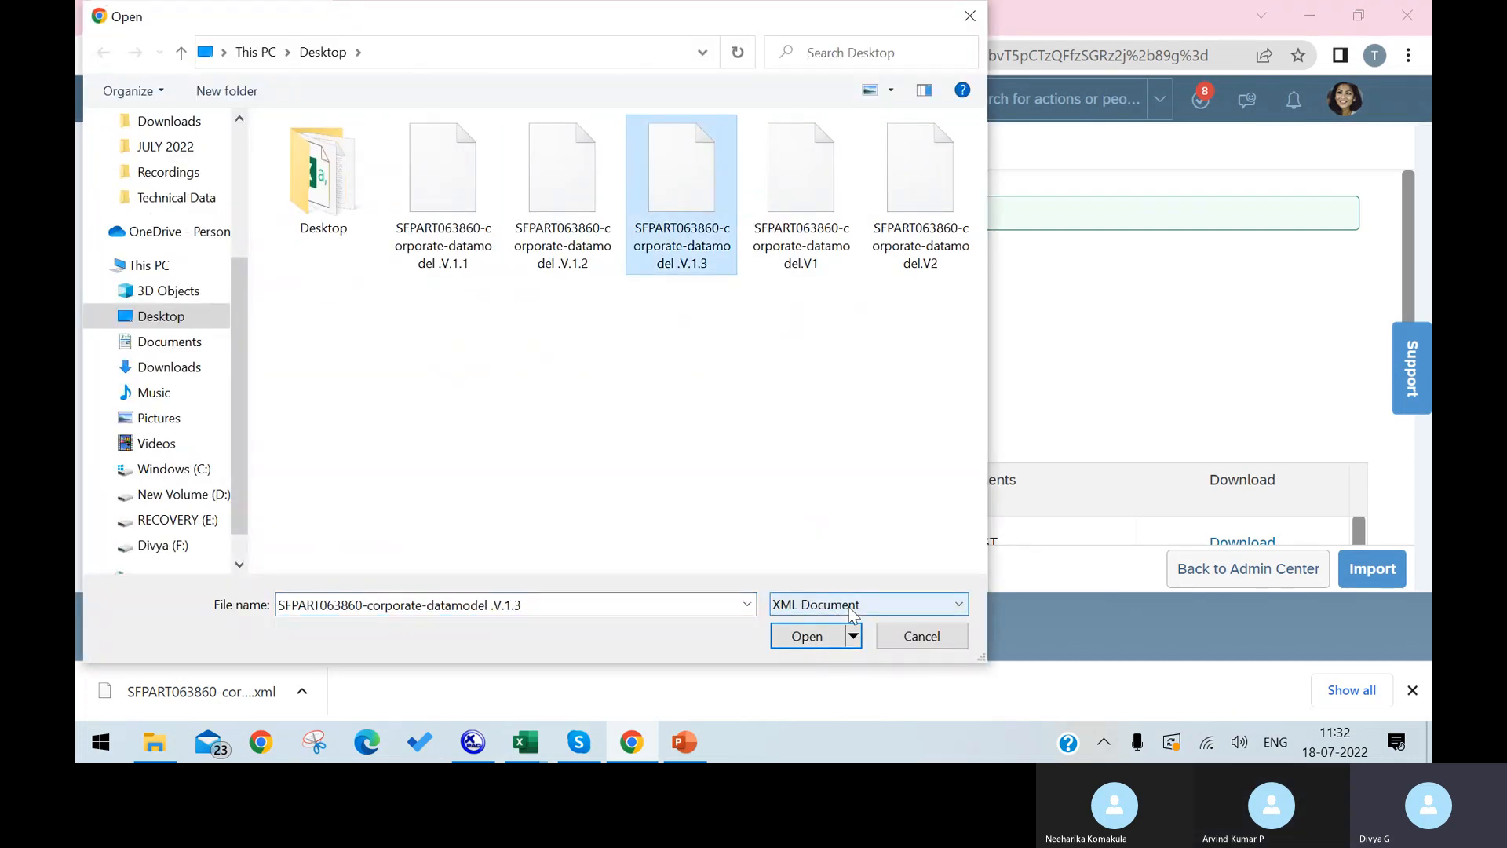
left_click(807, 636)
left_click(1372, 568)
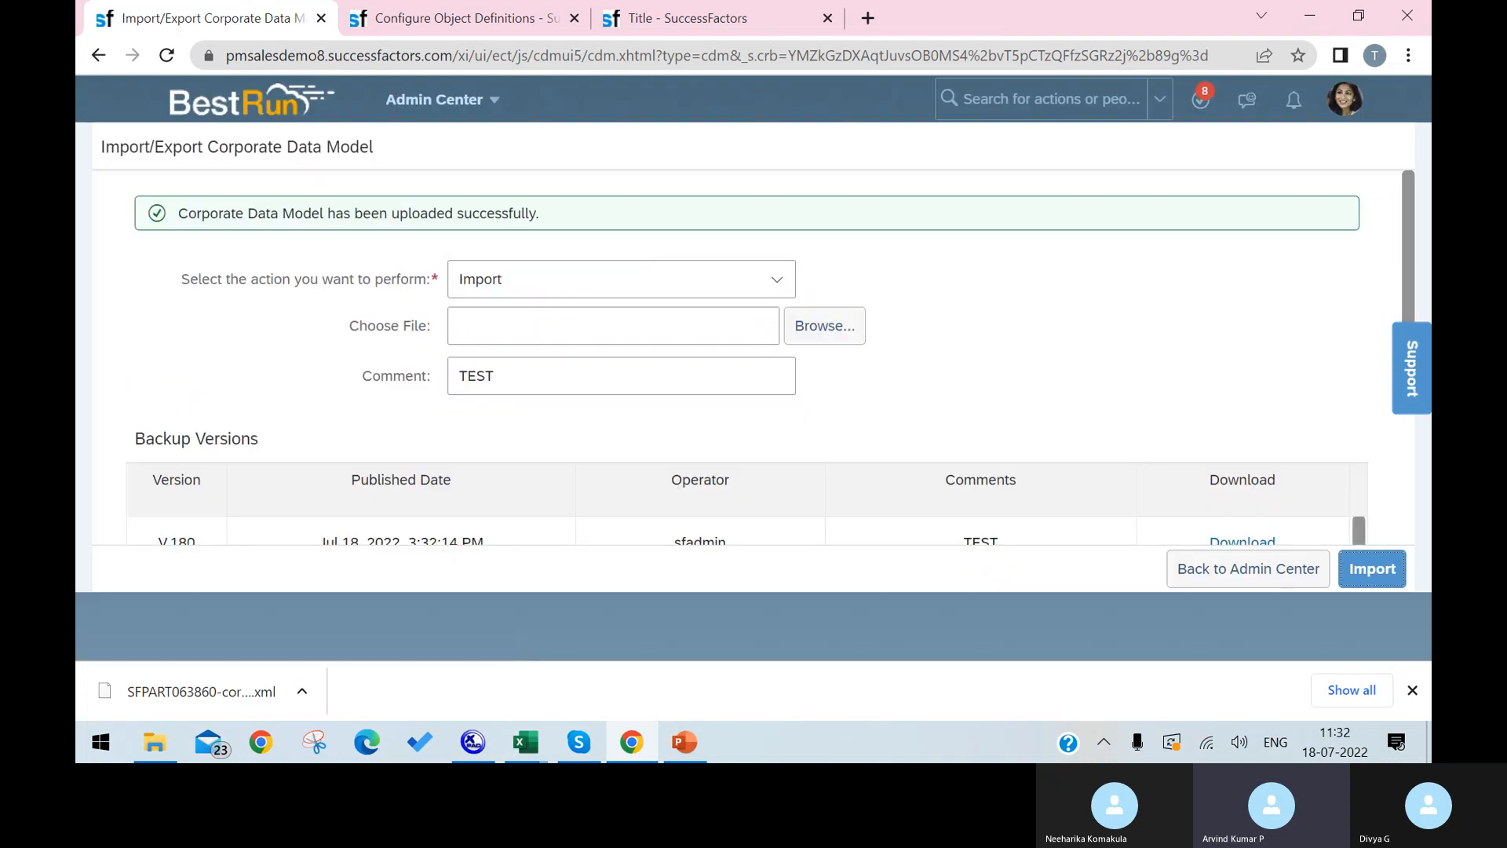
Reload Manage Organization, Pay and Job Structures and start a new Location record, showing its Department and Company fields.
left_click(688, 18)
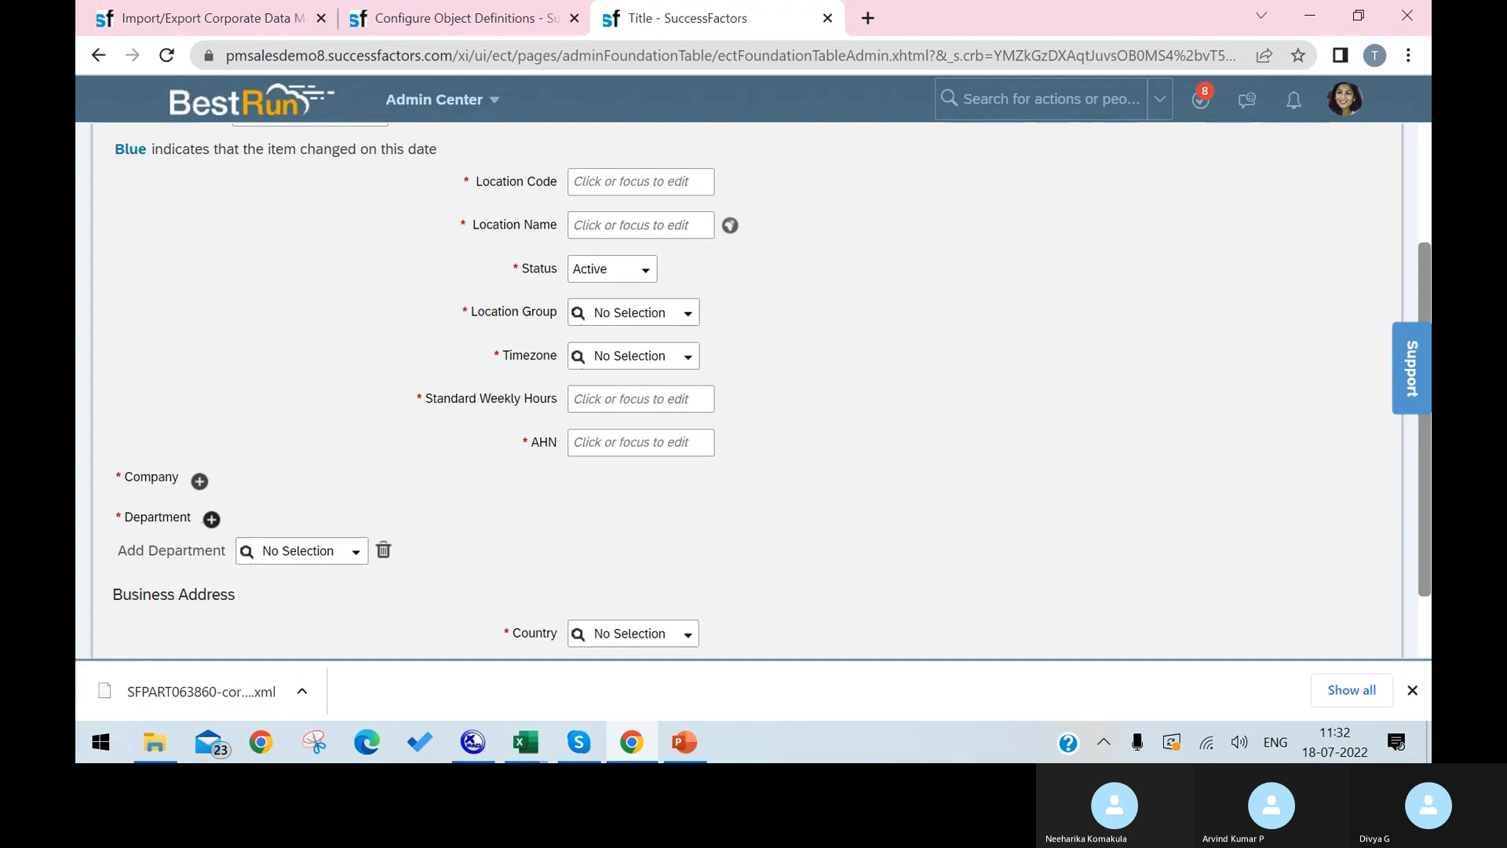
key("F5")
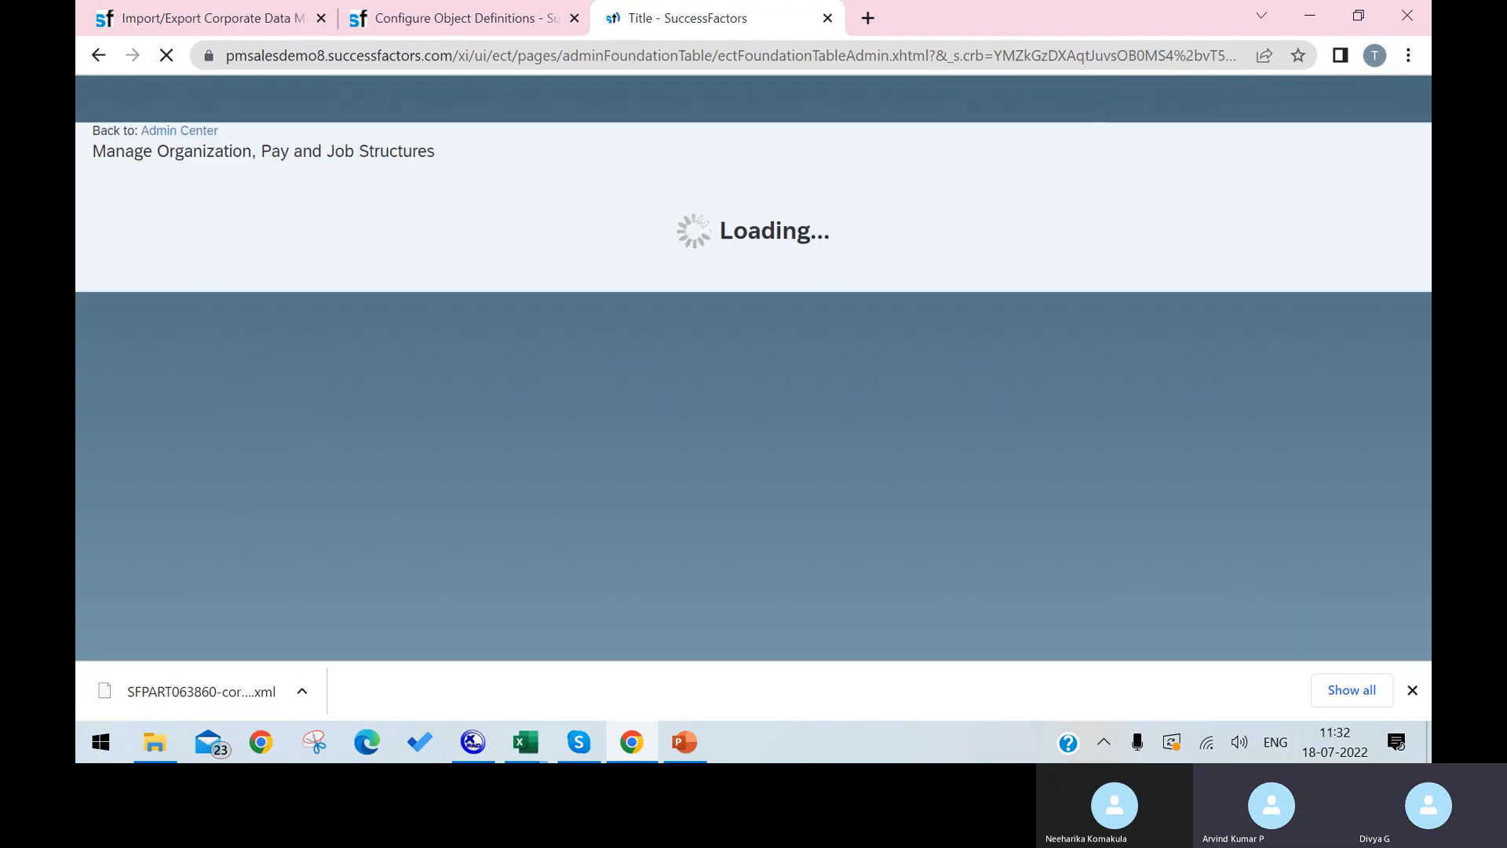
left_click(1348, 201)
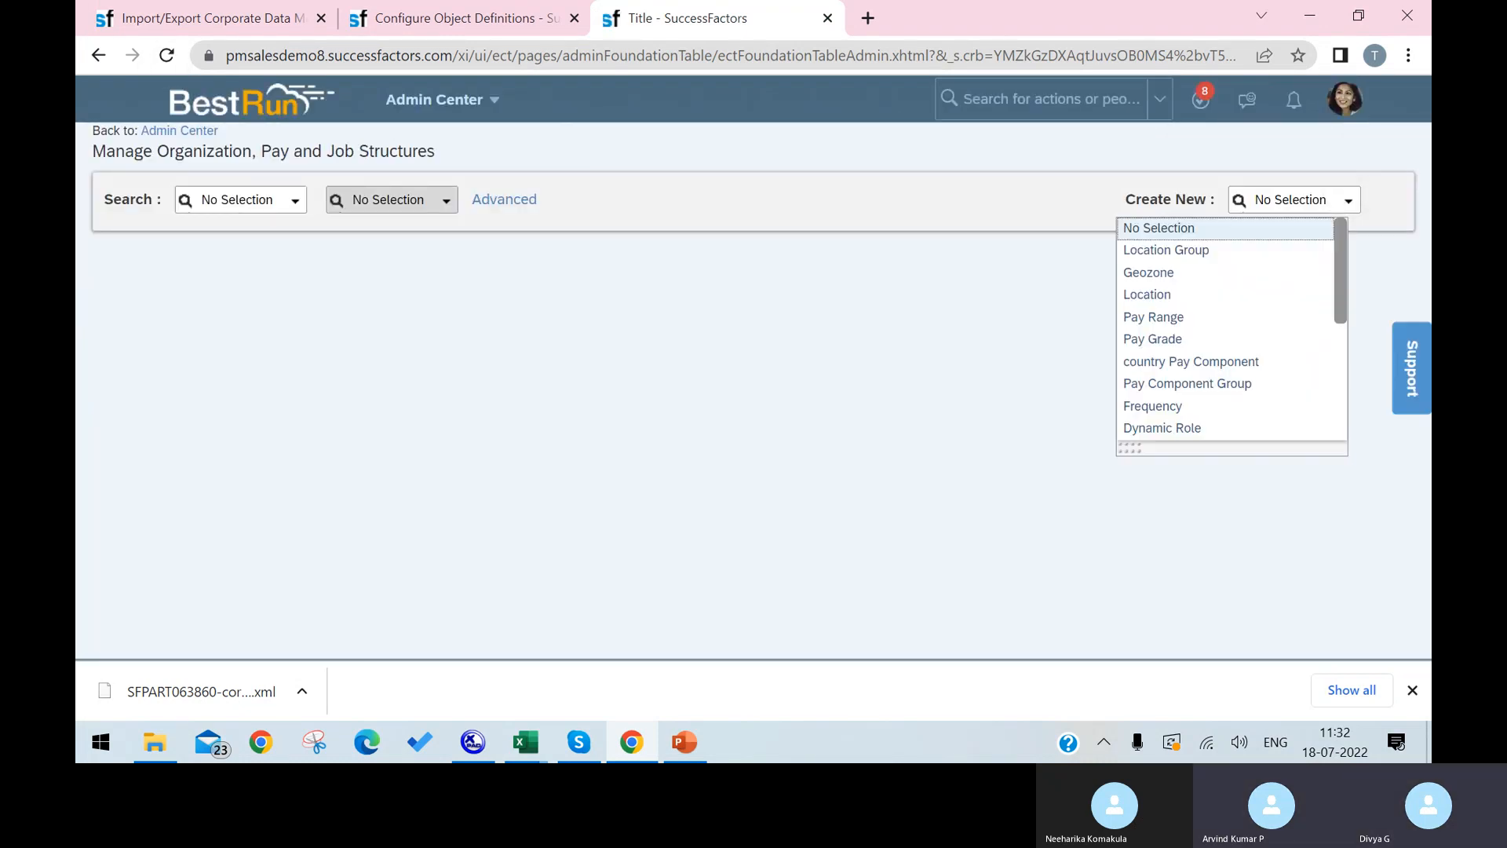
left_click(1147, 294)
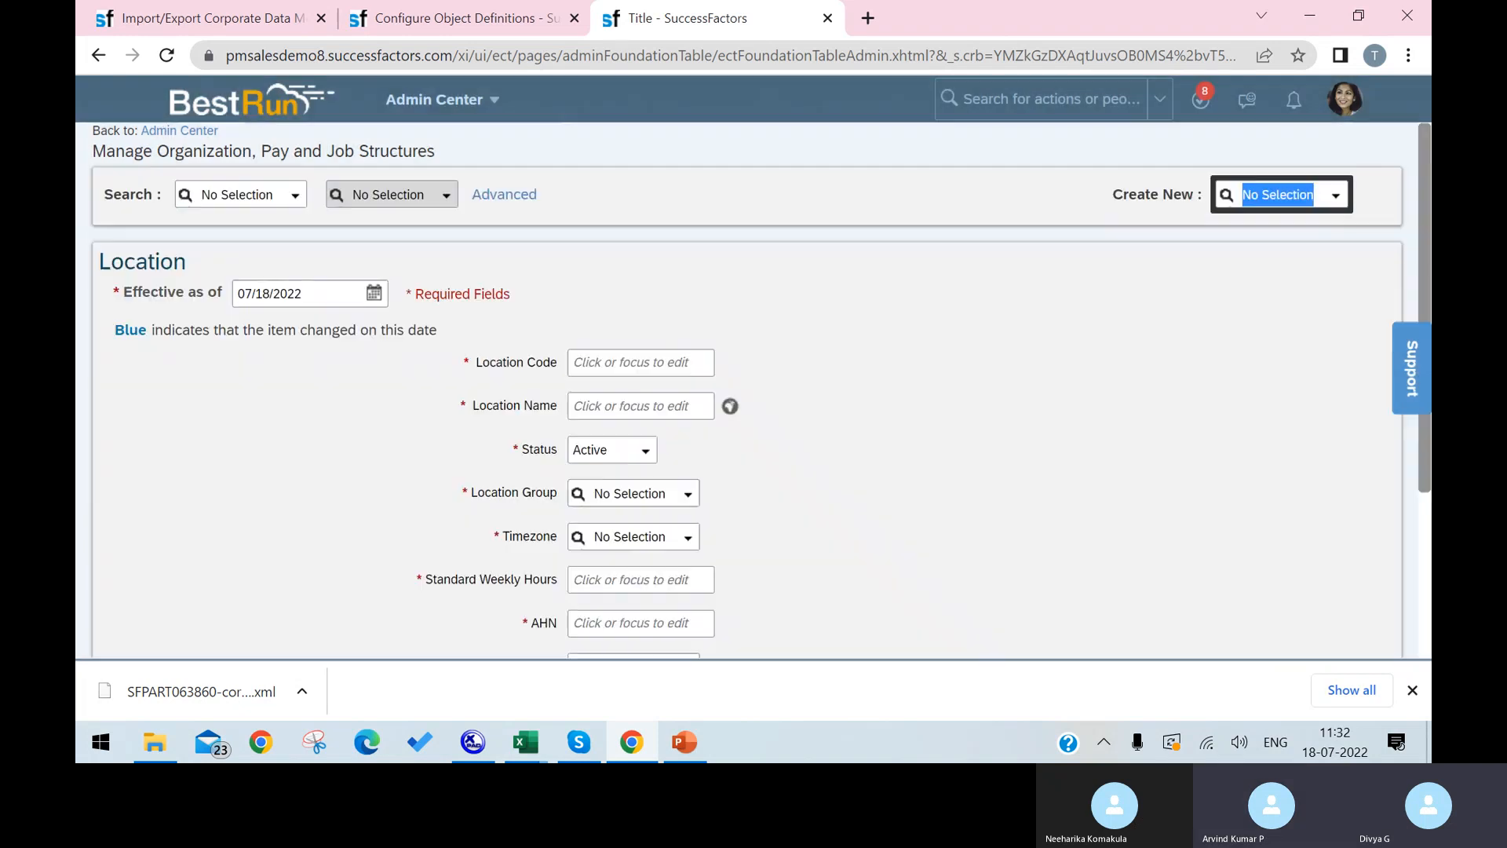
scroll(754, 393, "down", 1)
scroll(666, 485, "down", 3)
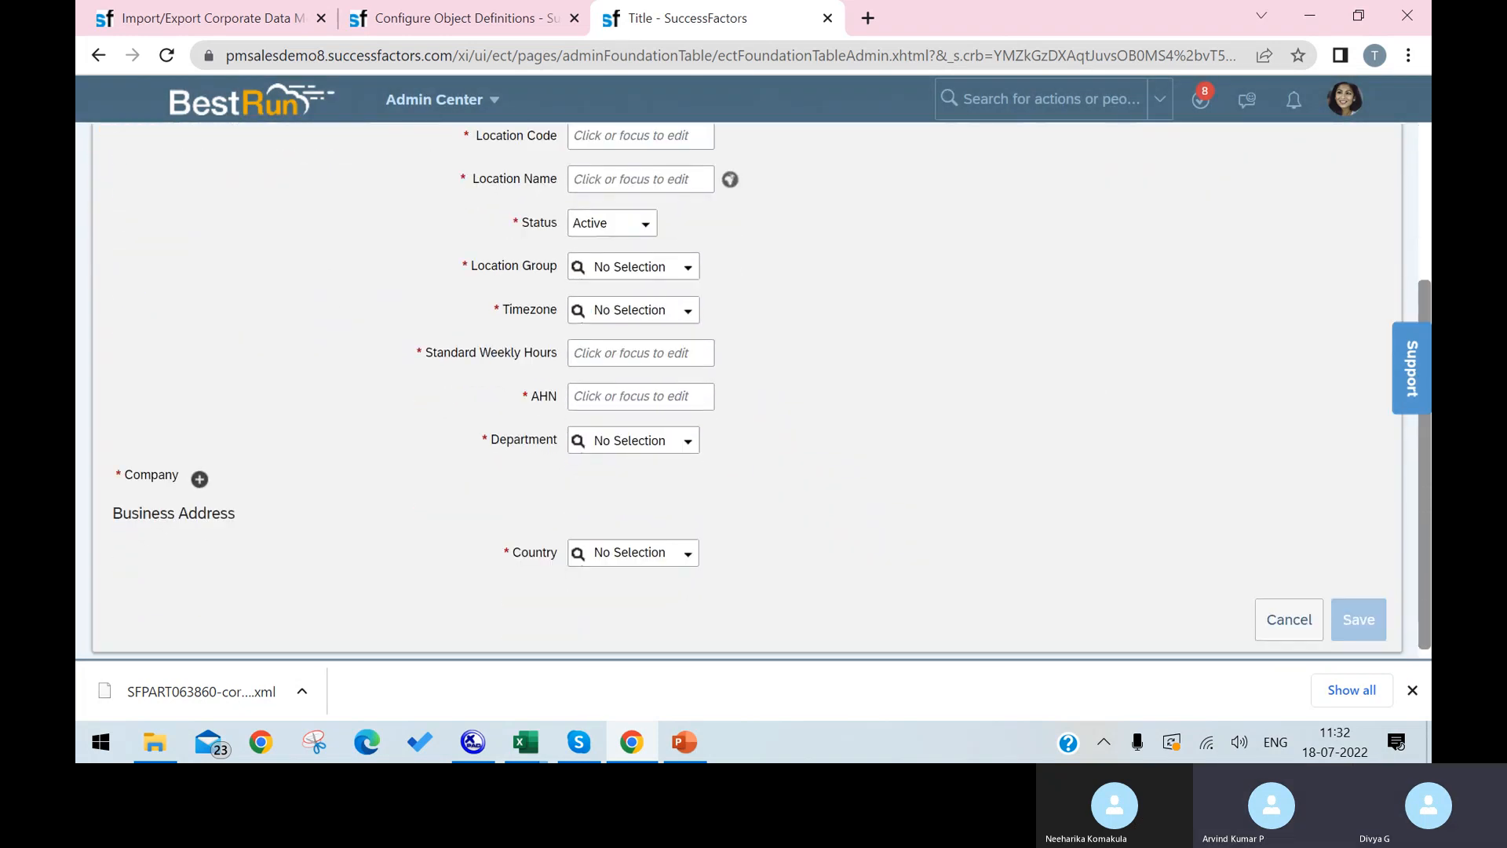
Examine the Department choices and add an empty Company row to compare the two associations' selection behaviour.
left_click(696, 452)
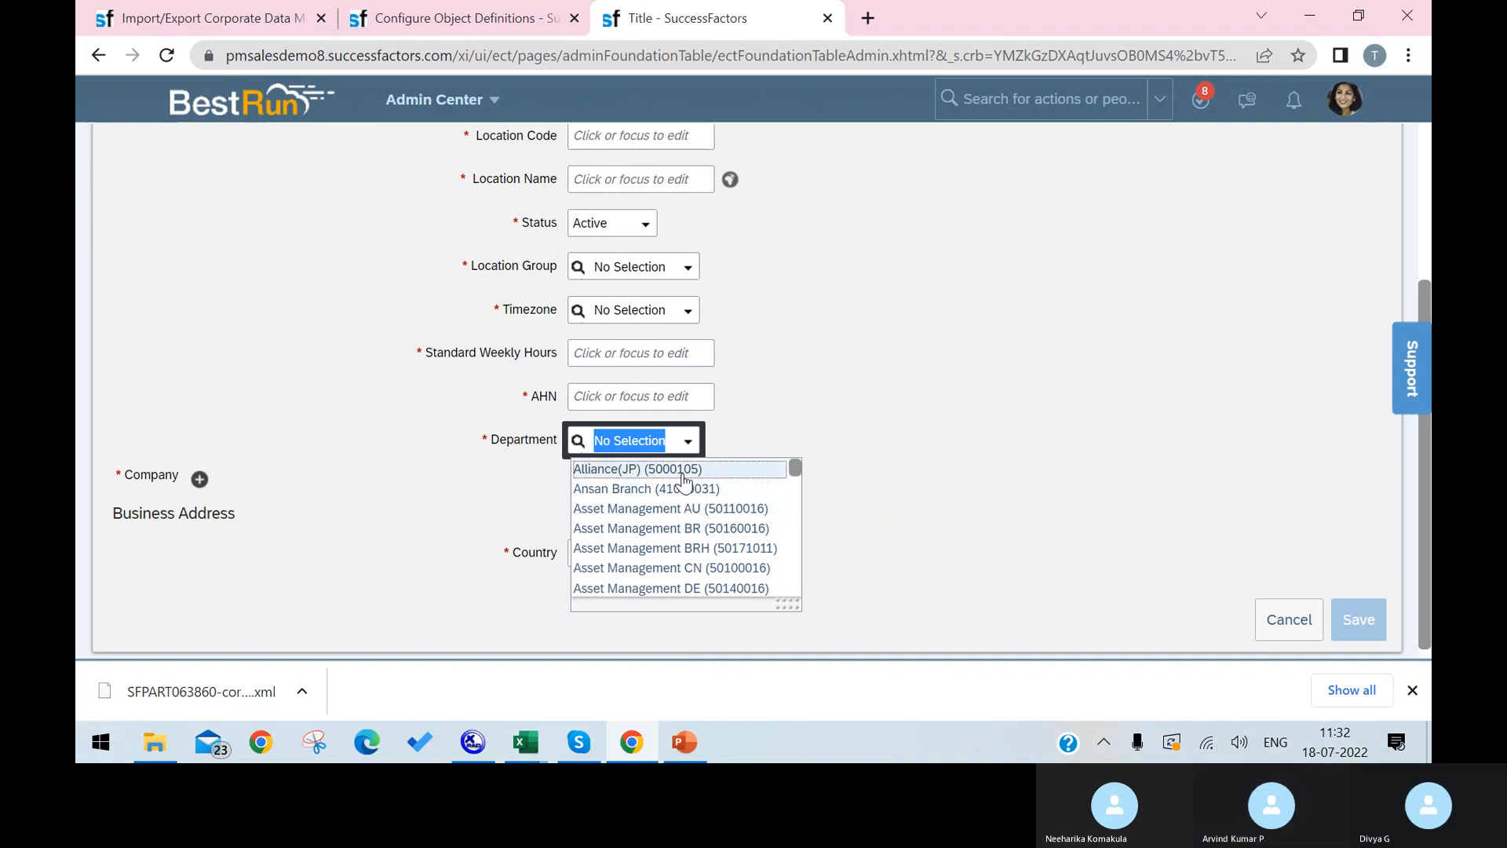
left_click(200, 479)
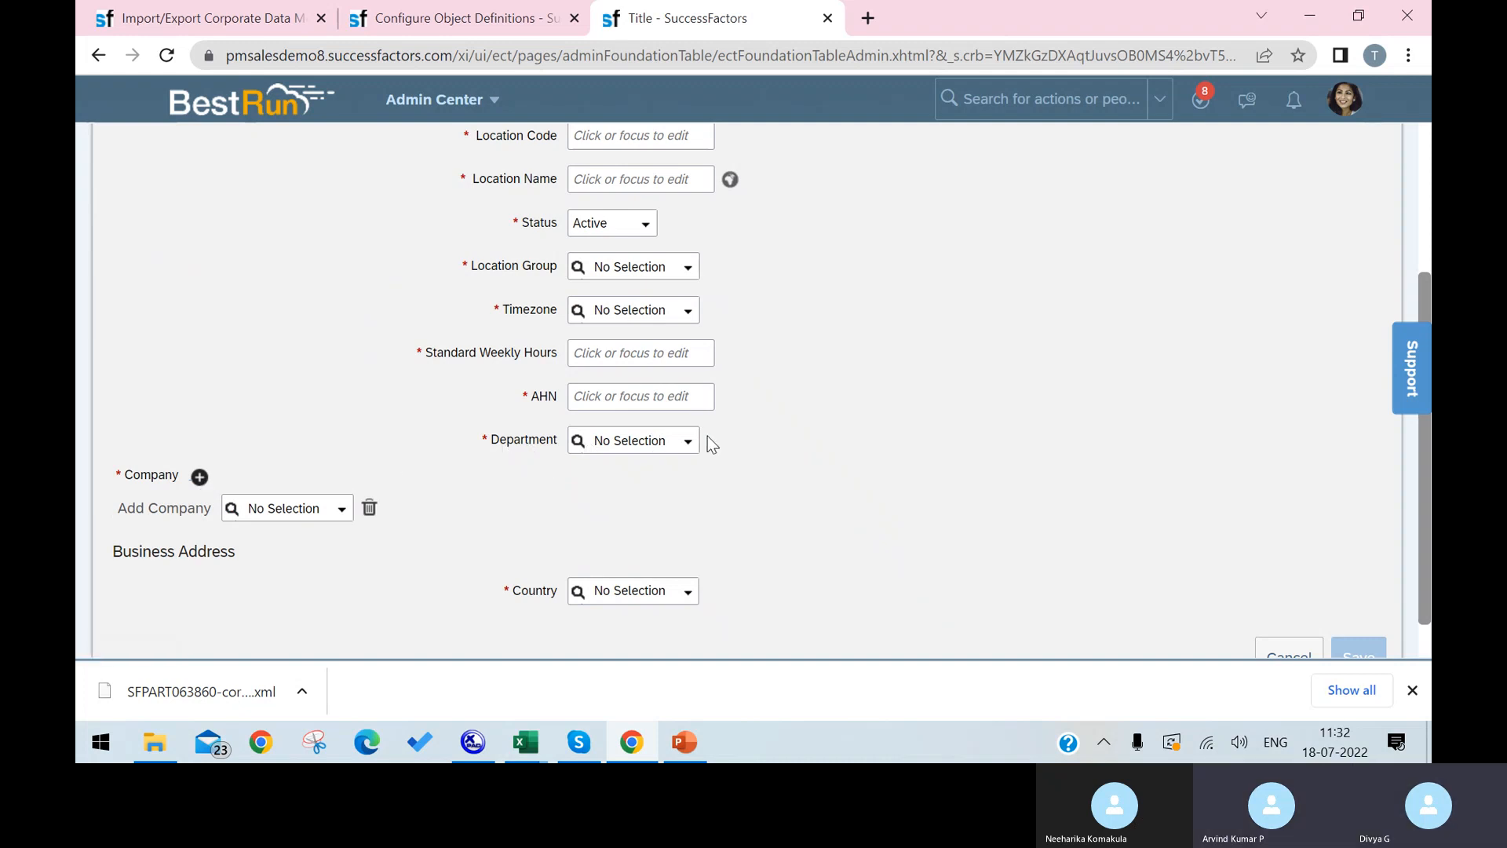
left_click(687, 441)
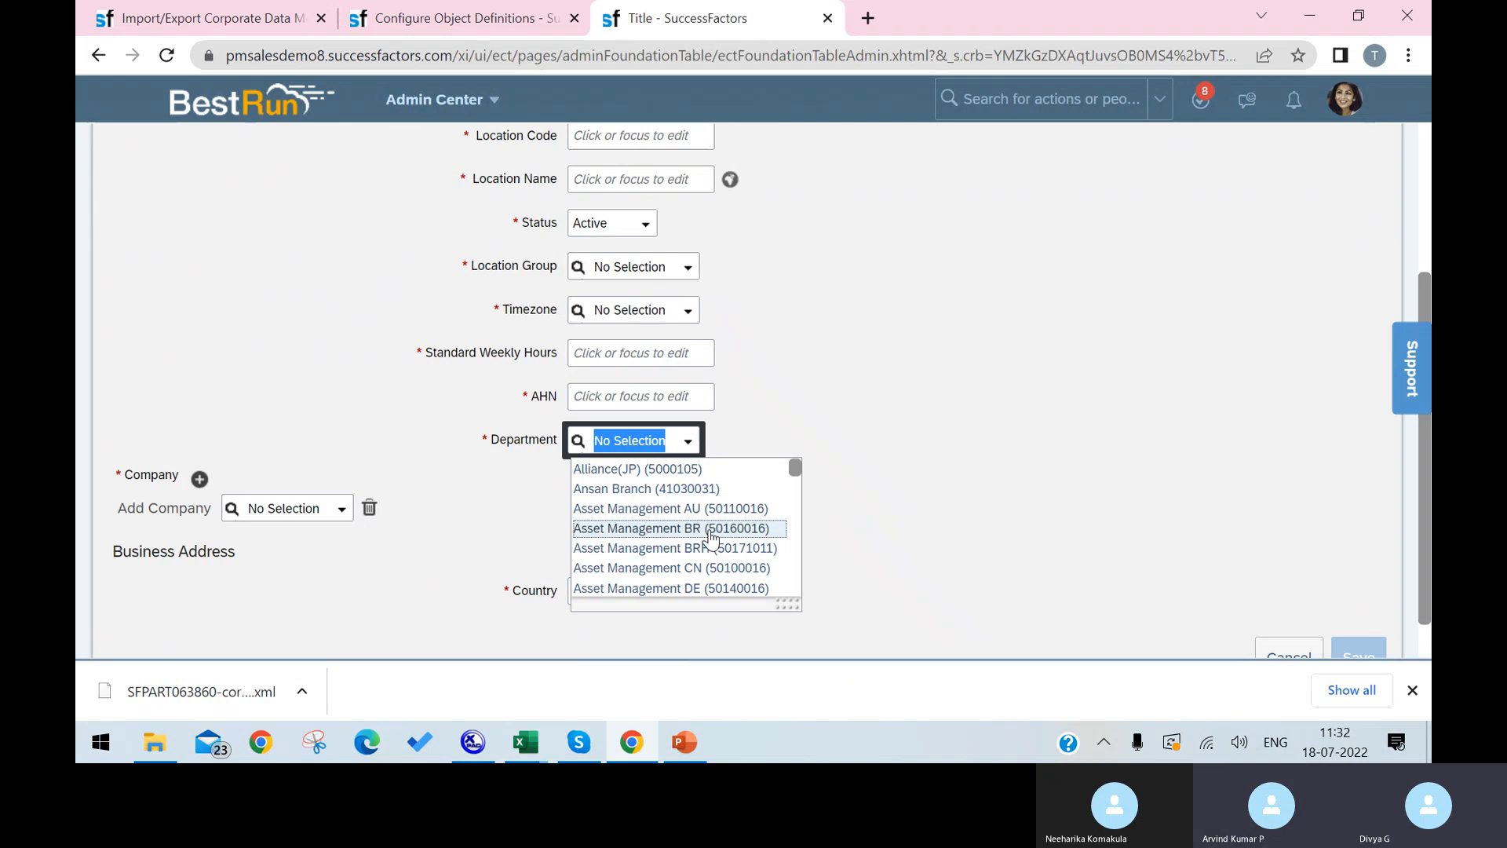
left_click(903, 523)
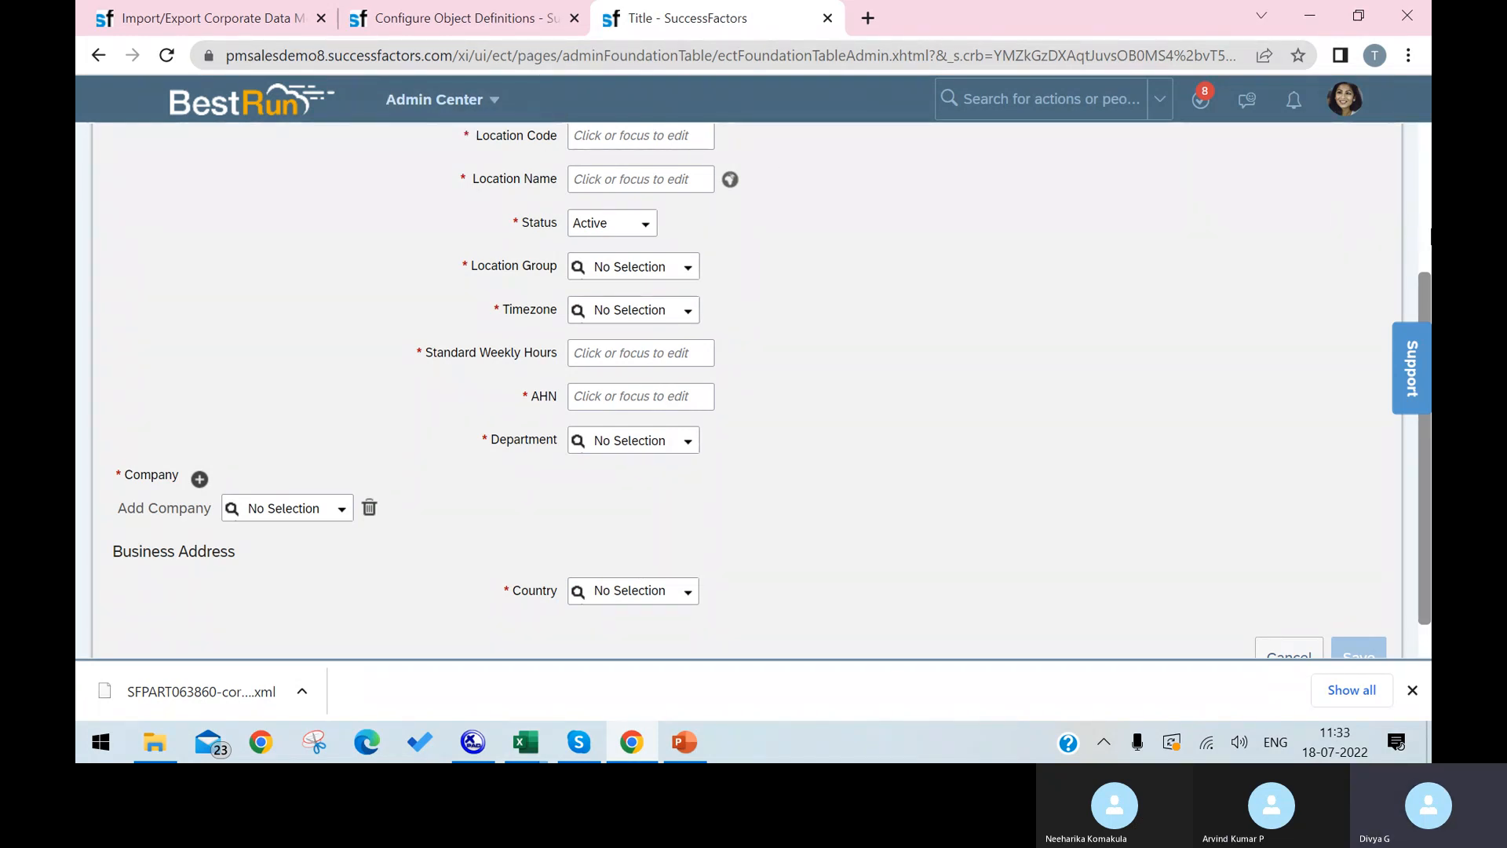
Search the Location records for code 12355, open HYDERABAD and review its Department and Company associations.
scroll(1059, 243, "up", 3)
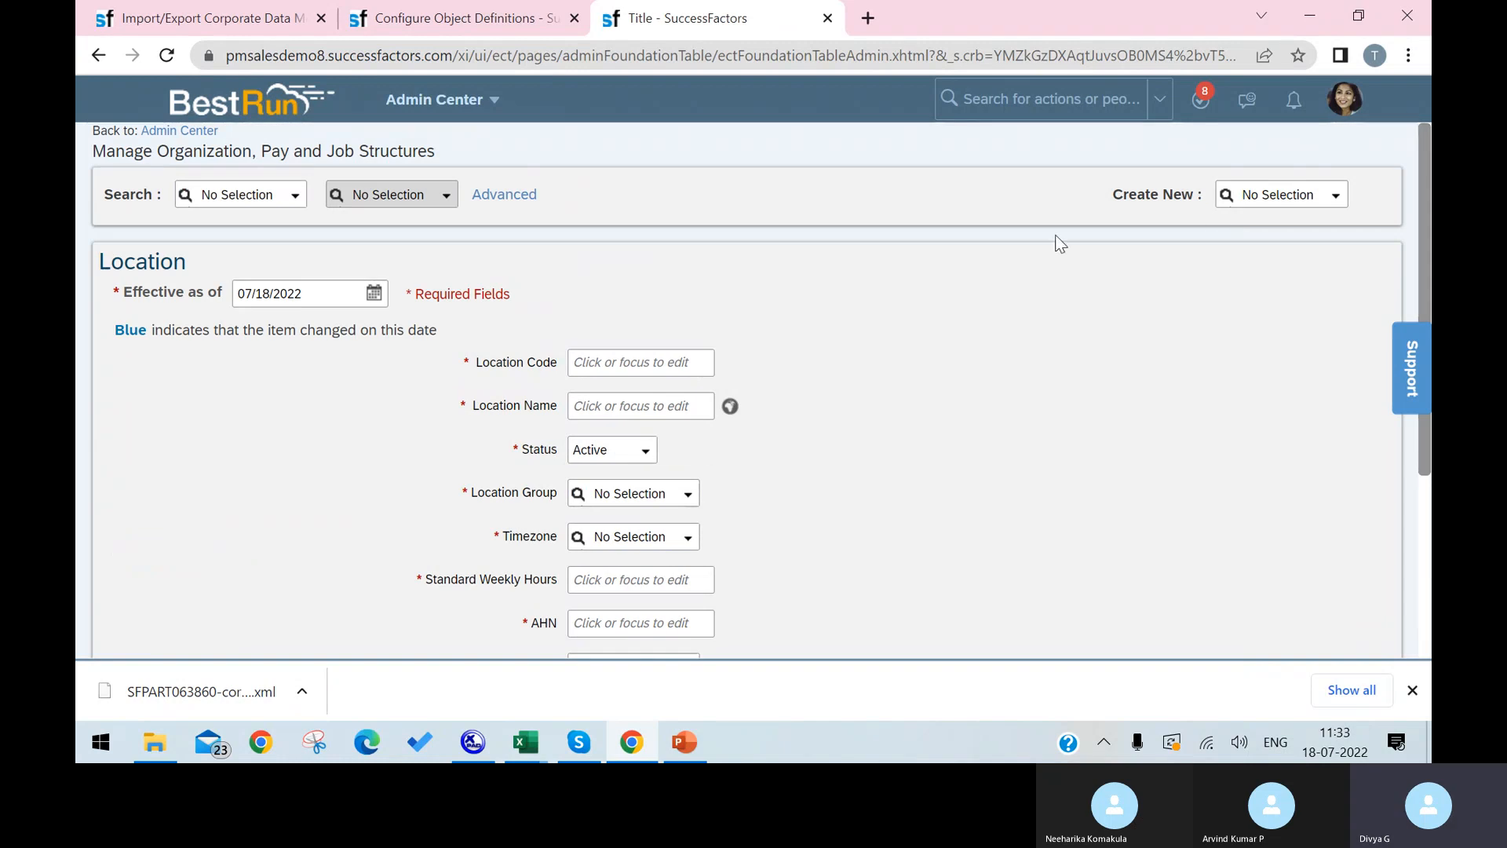
left_click(295, 198)
left_click(276, 289)
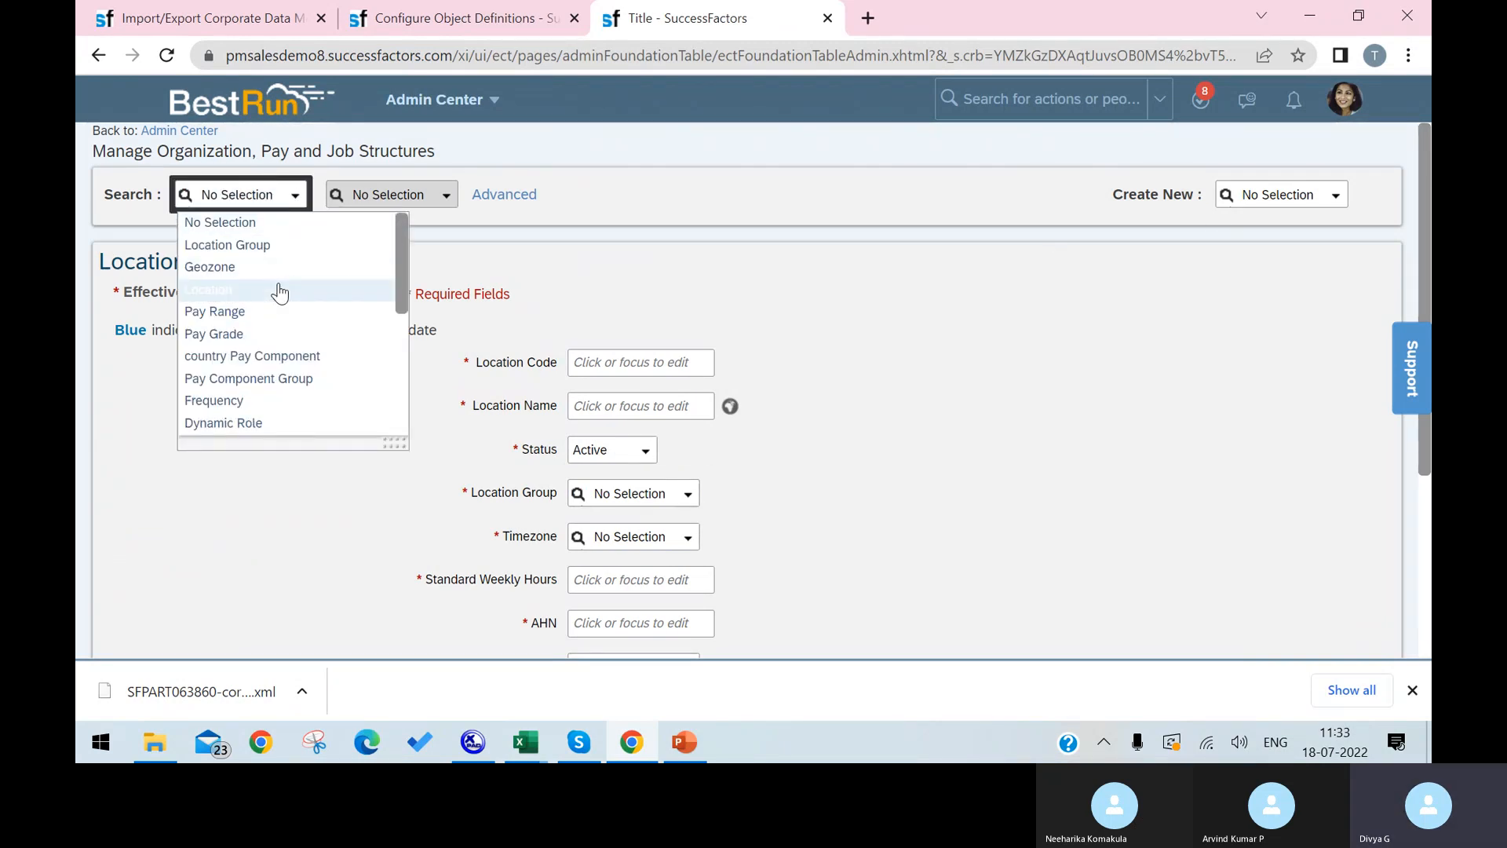
left_click(369, 200)
type("12255")
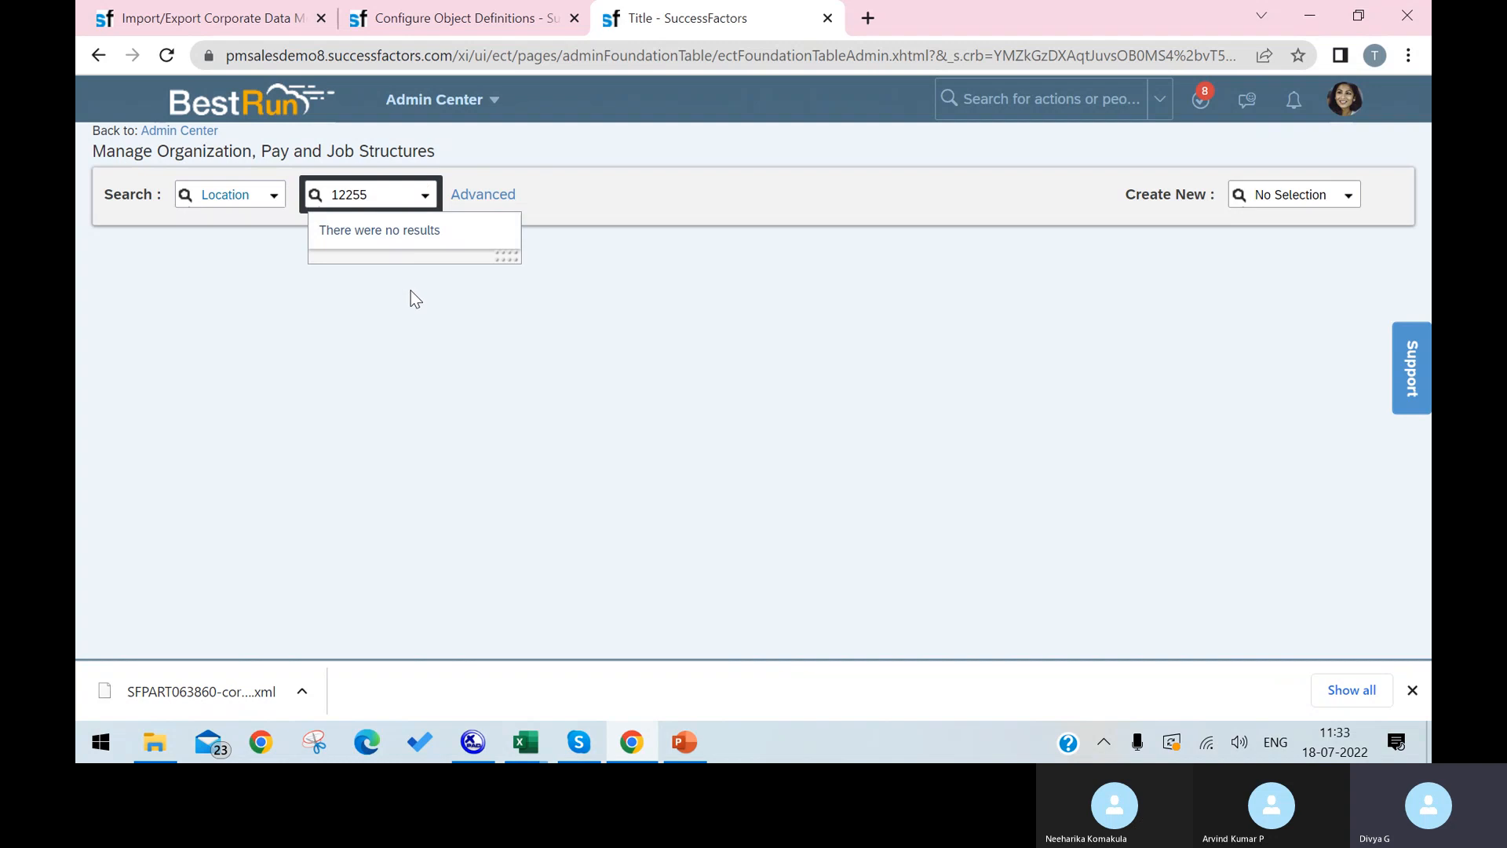
key("BackSpace")
key("BackSpace")
key("BackSpace")
type("3")
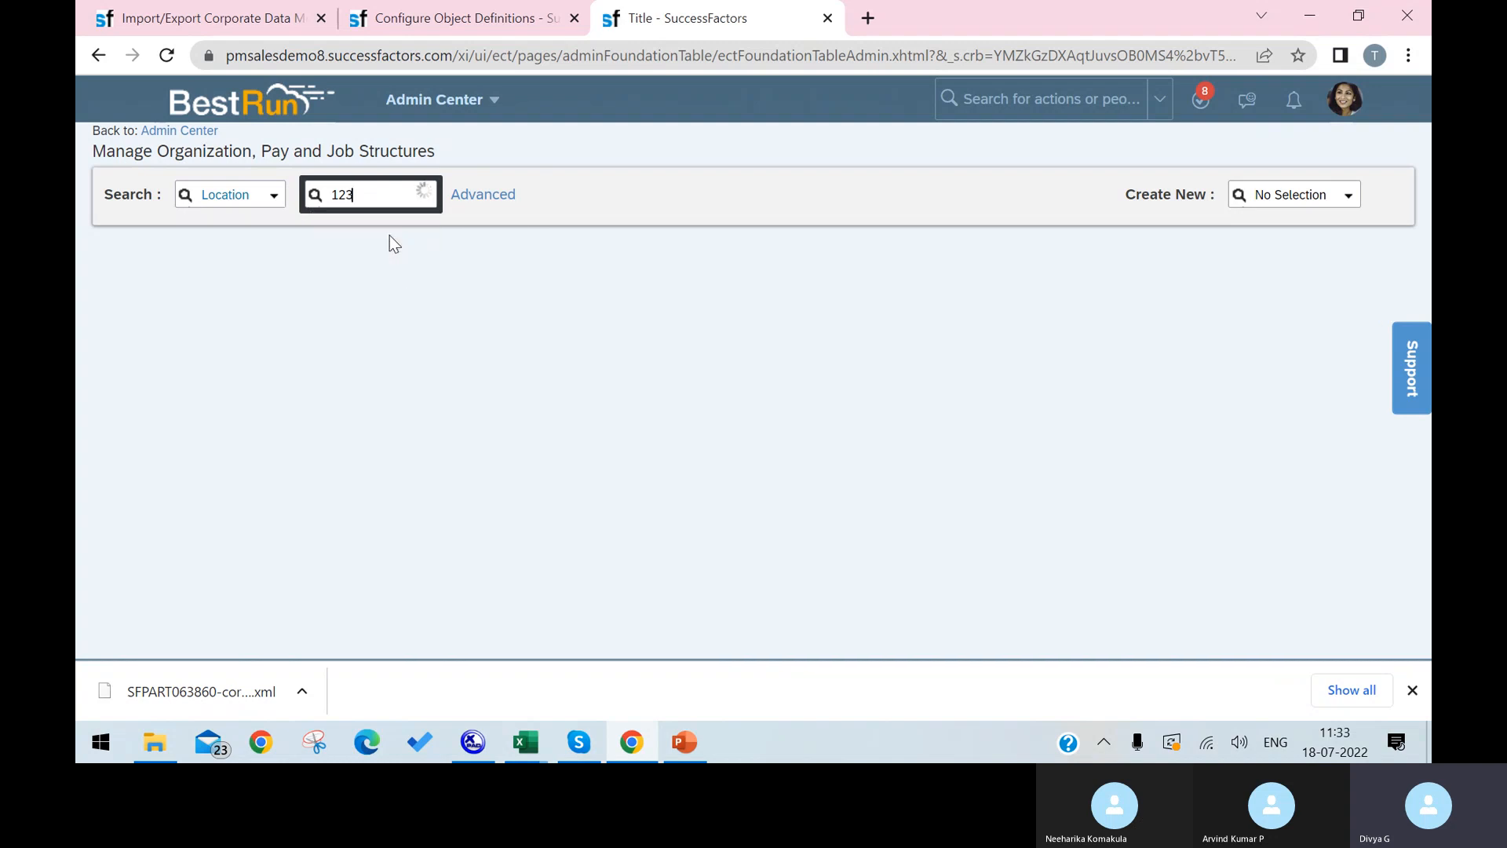
type("55")
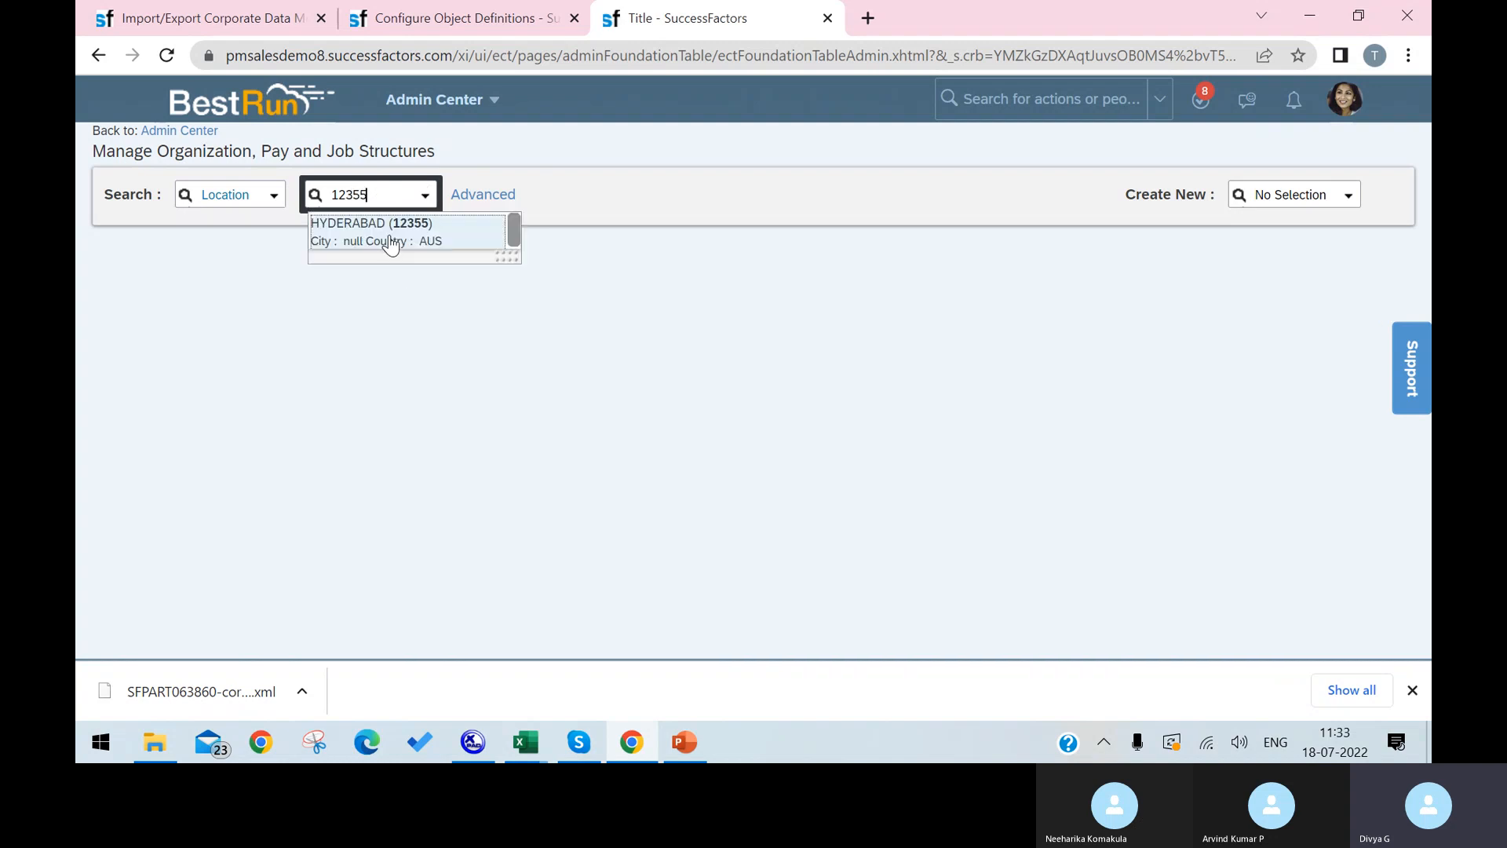
left_click(390, 234)
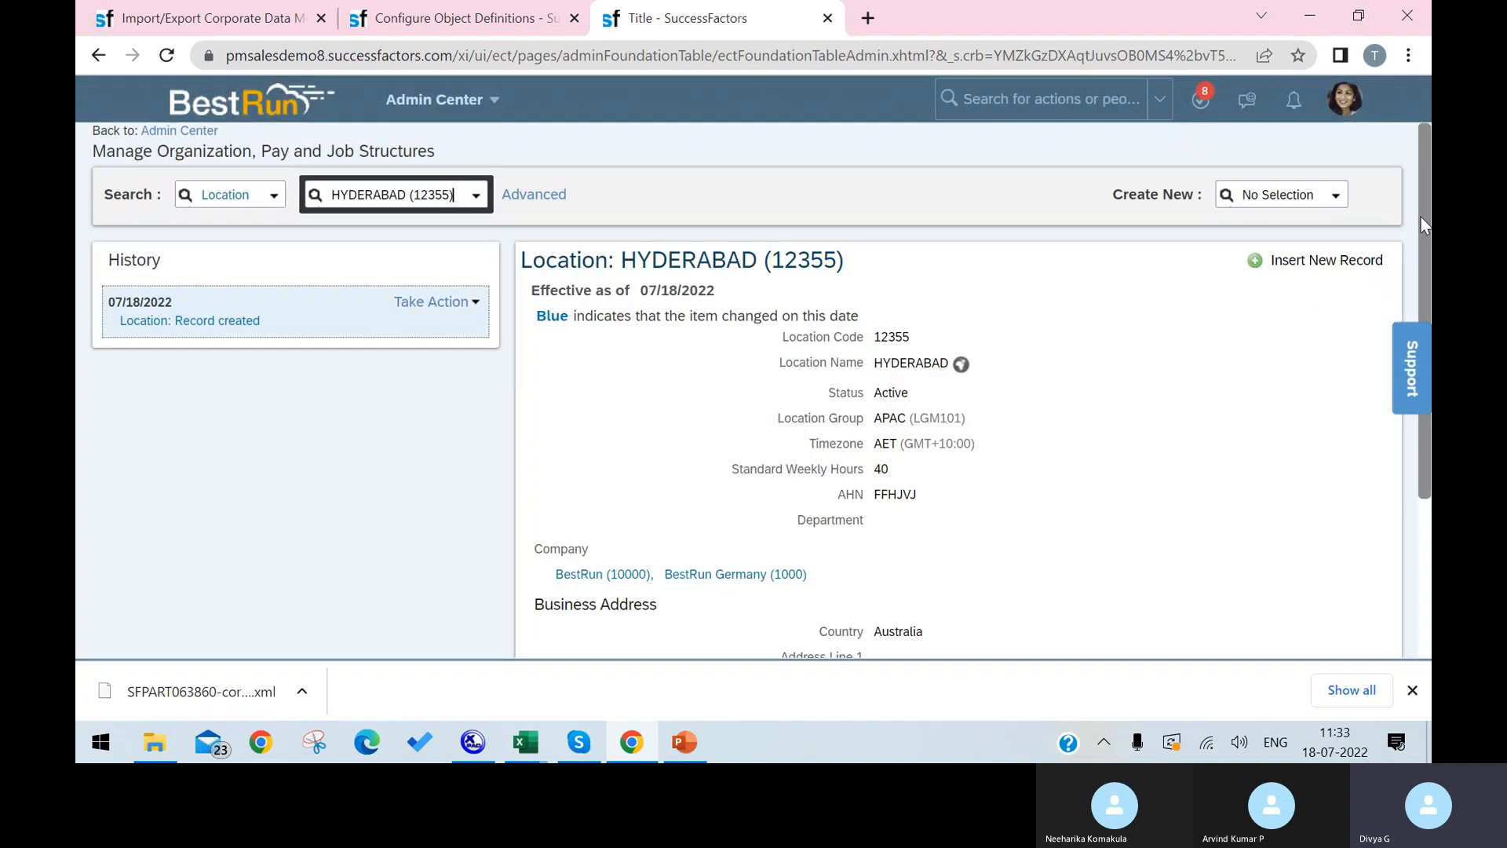
scroll(1421, 216, "down", 3)
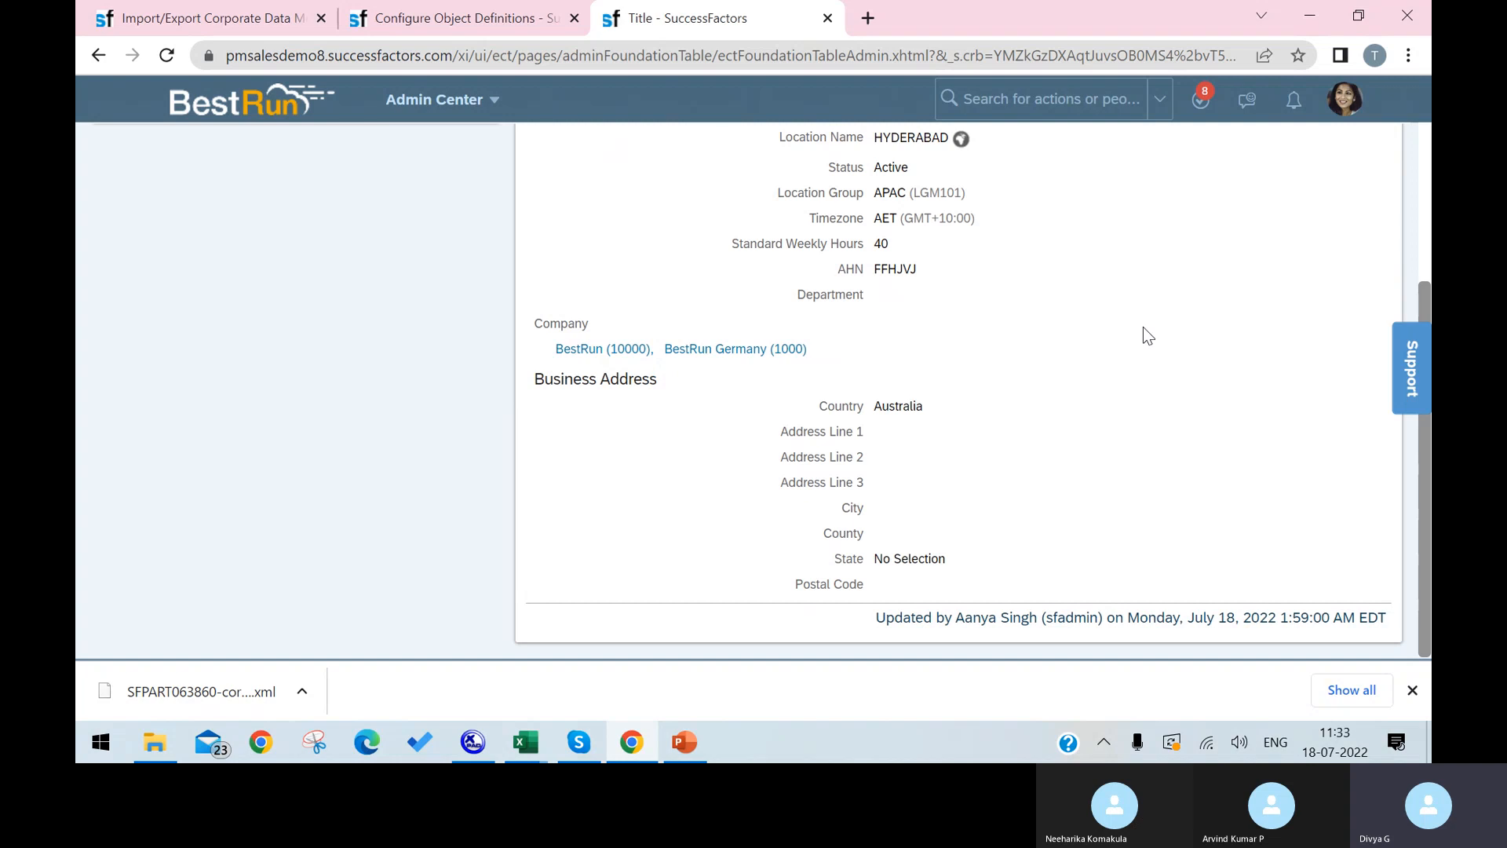
left_click(1422, 261)
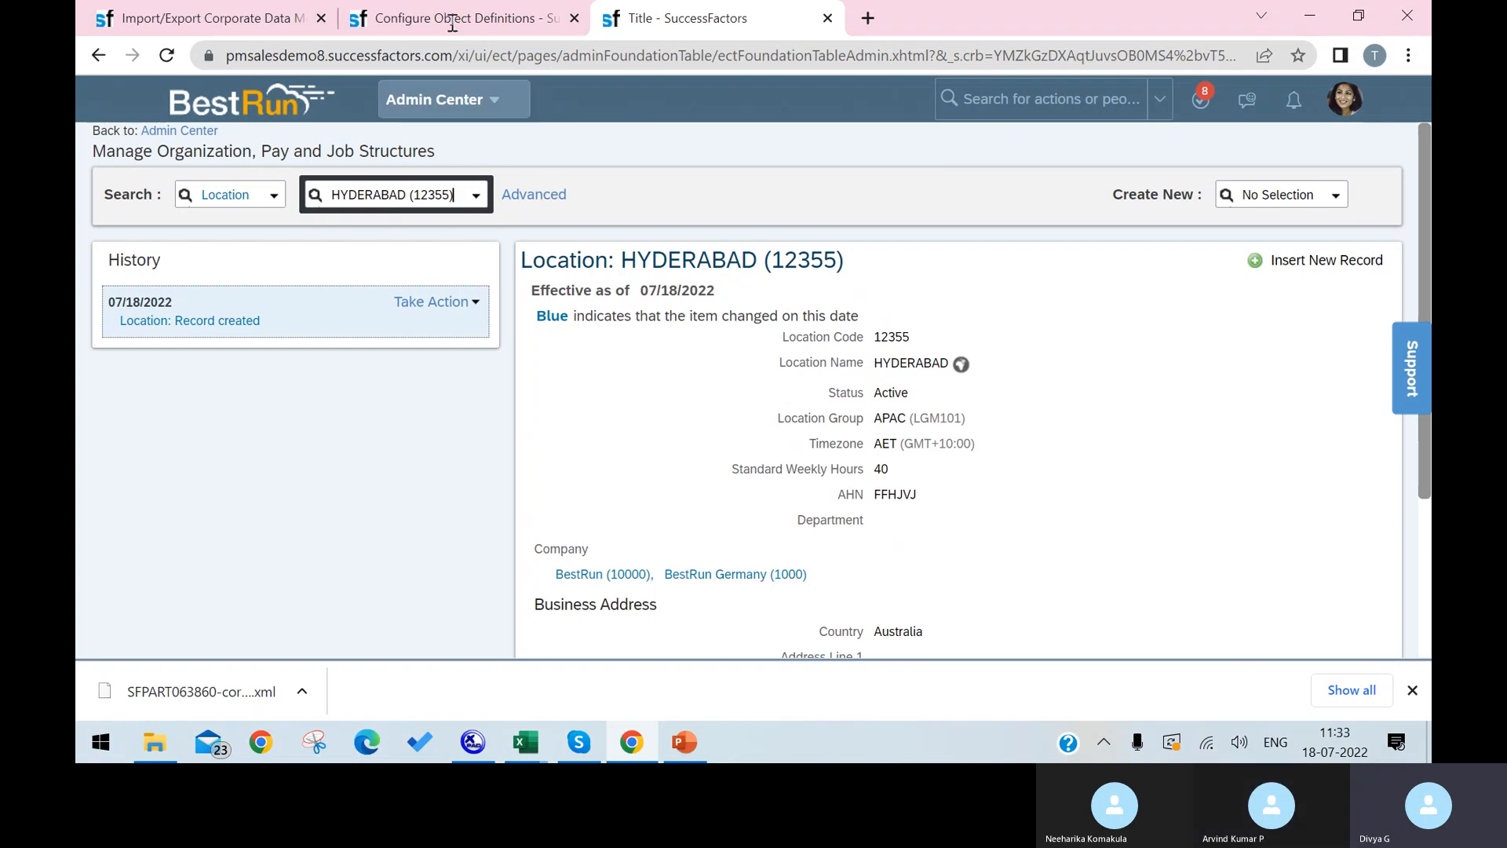
left_click(516, 21)
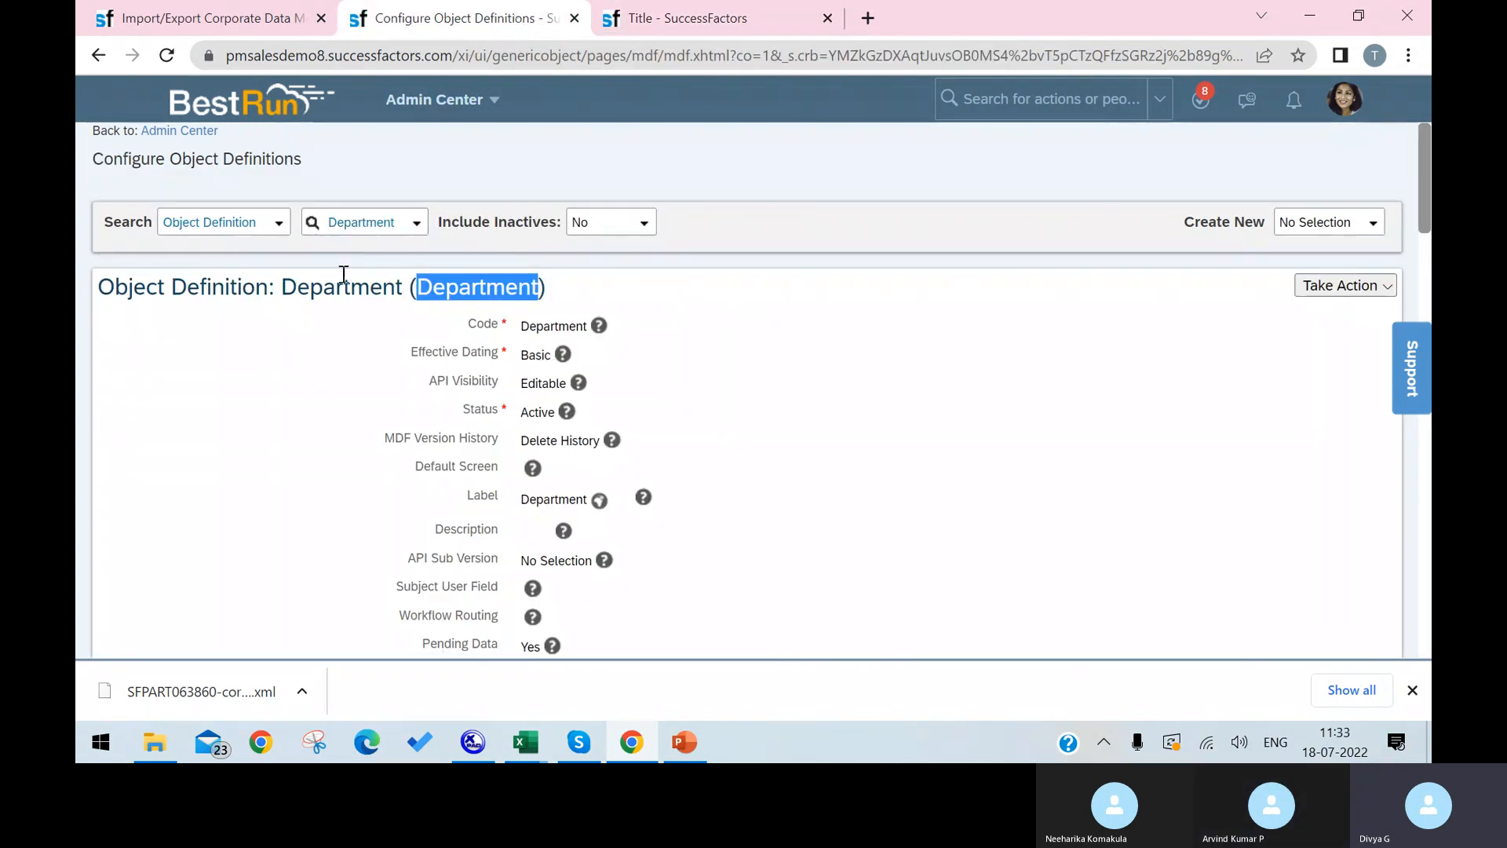
left_click(419, 226)
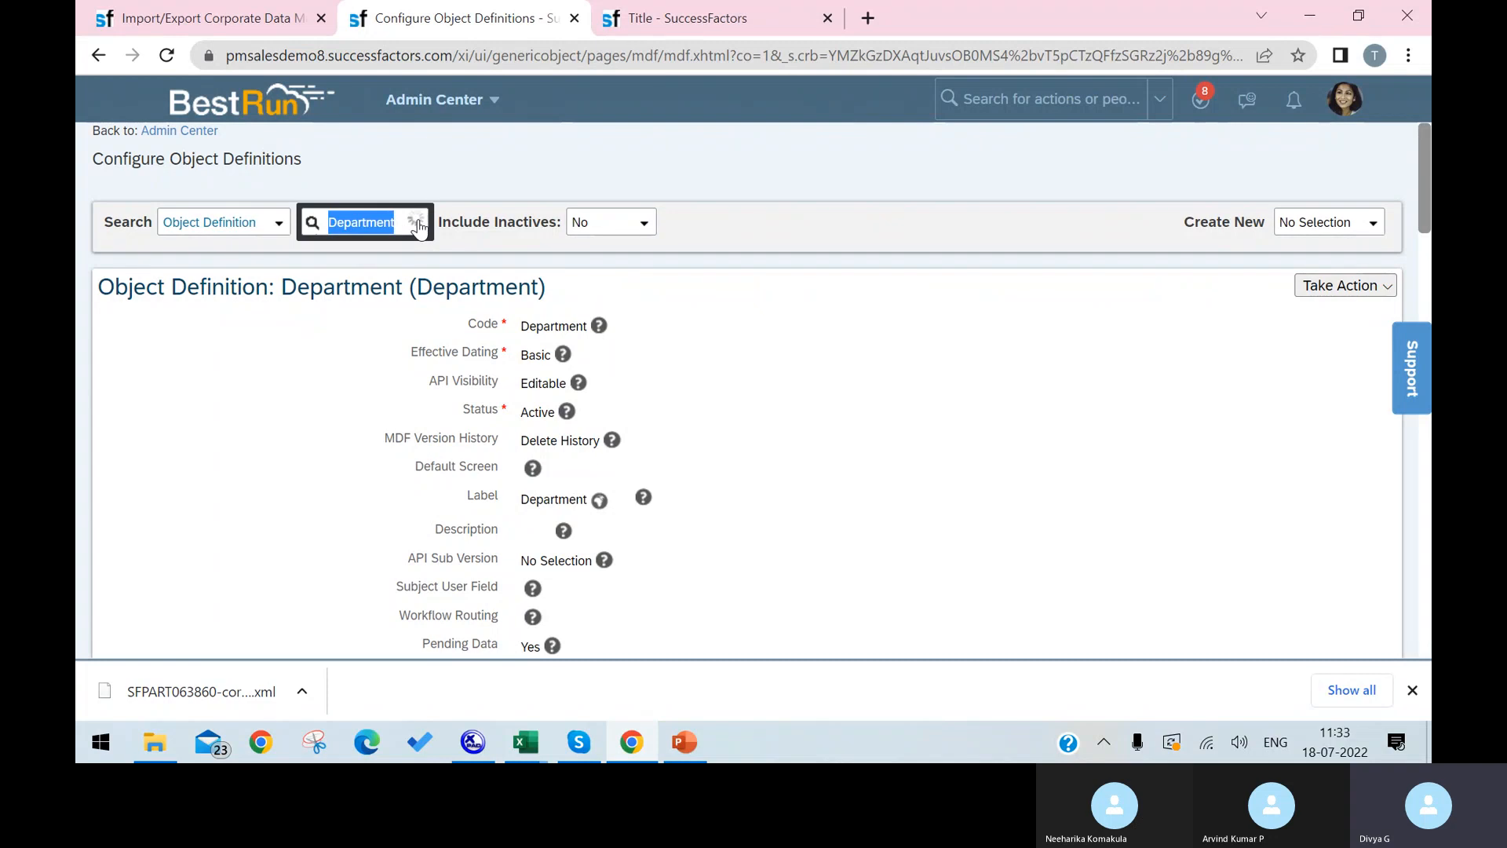
left_click(691, 17)
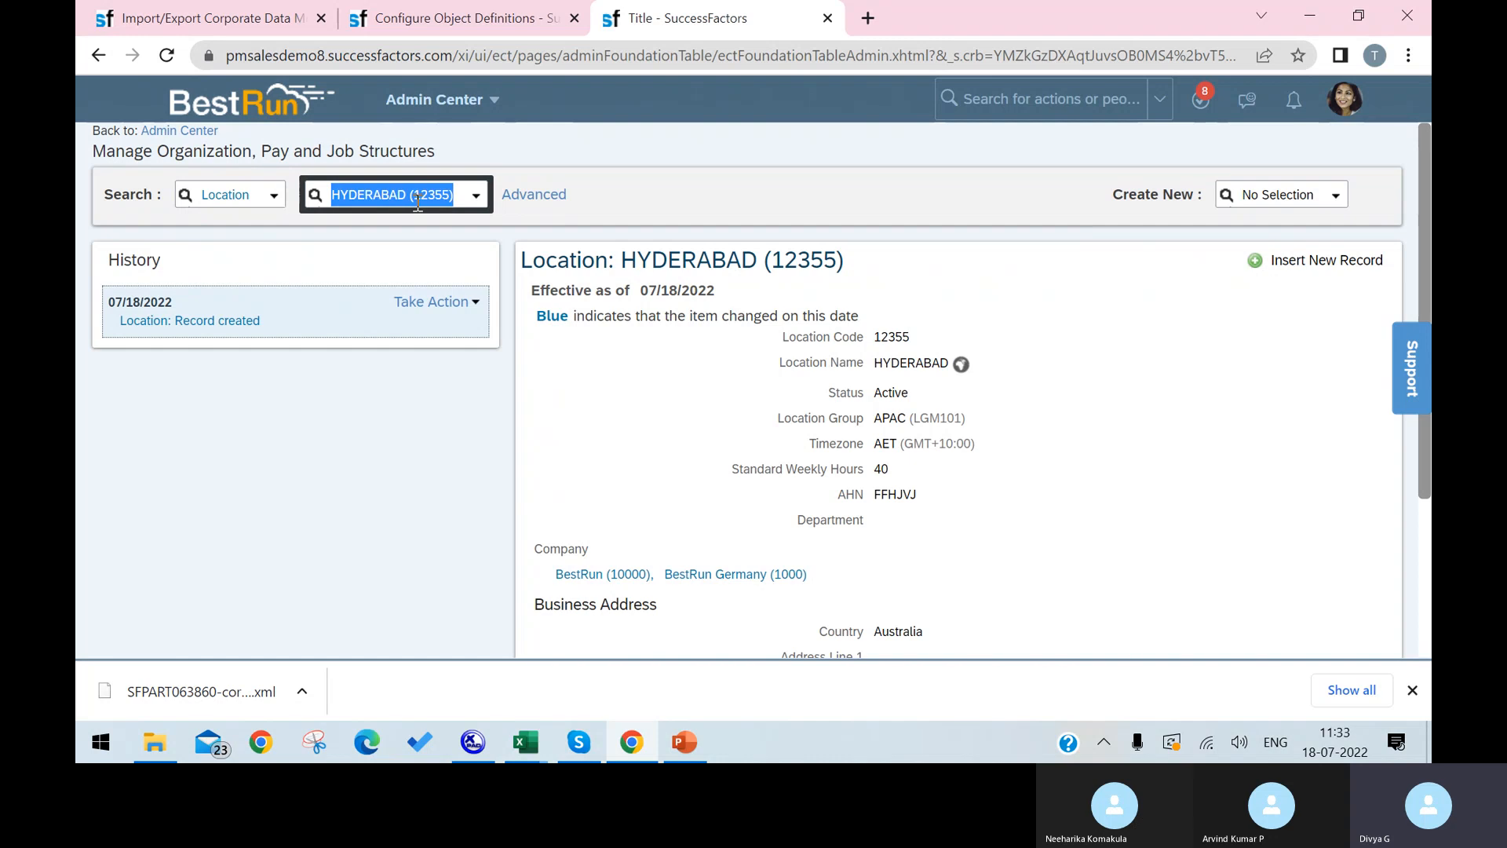
Search the Location records for TEST, shorten the term to TE and look through the matching records.
type("TEST")
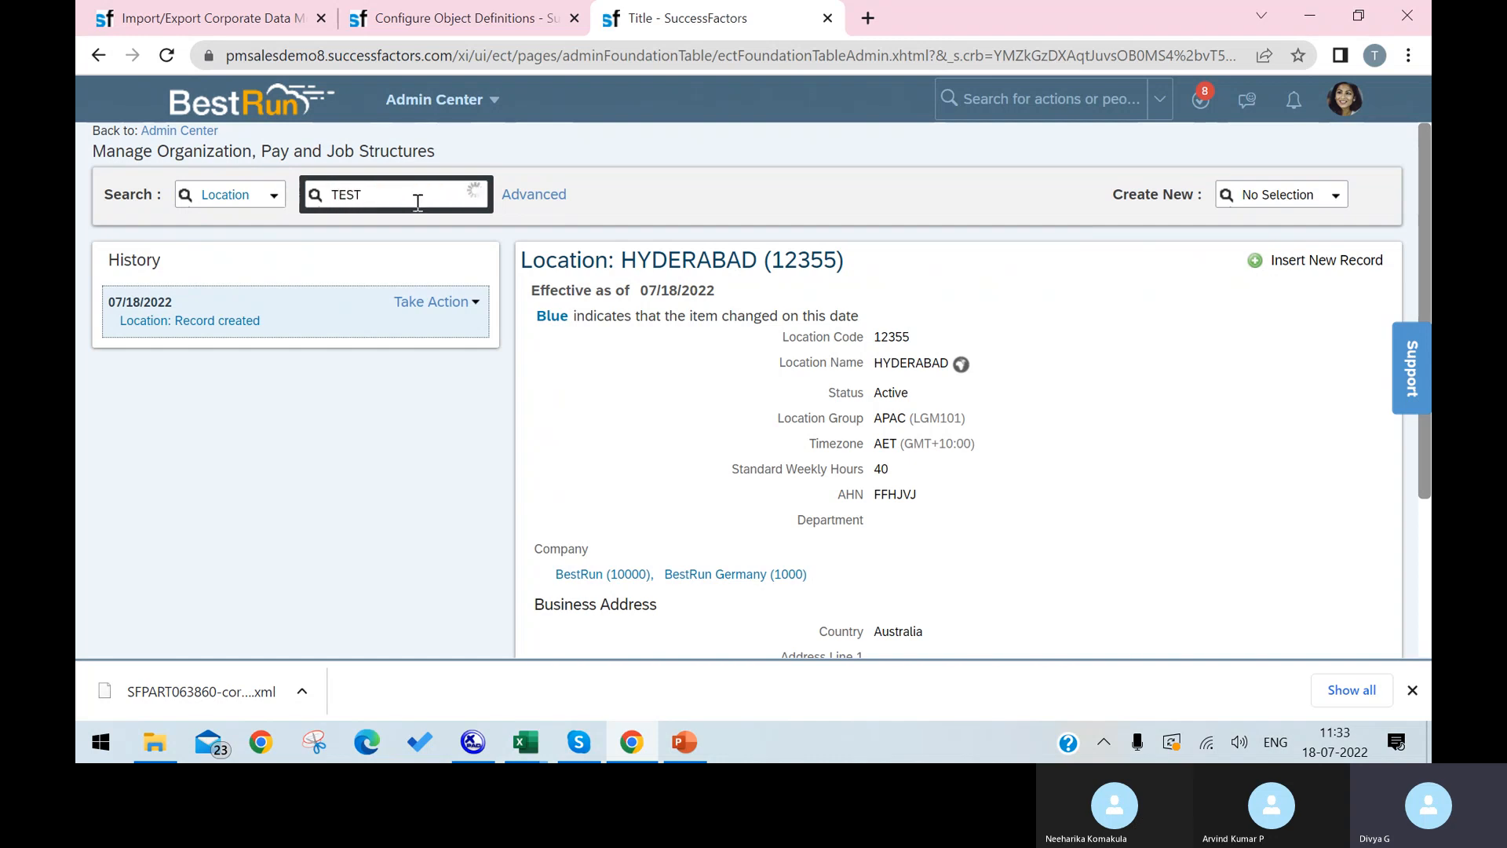
key("BackSpace")
key("BackSpace")
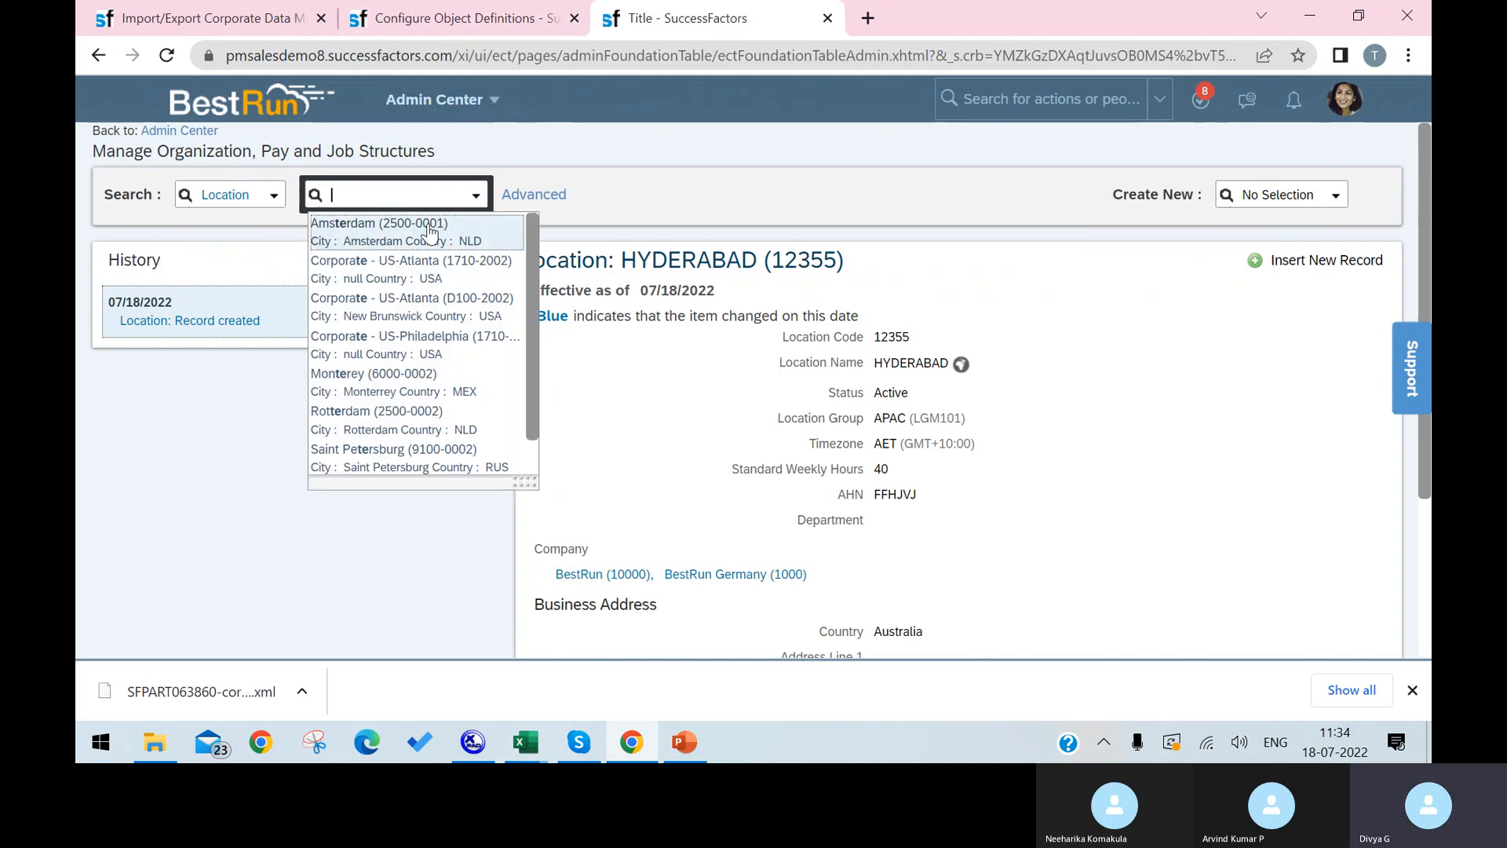
scroll(534, 432, "down", 1)
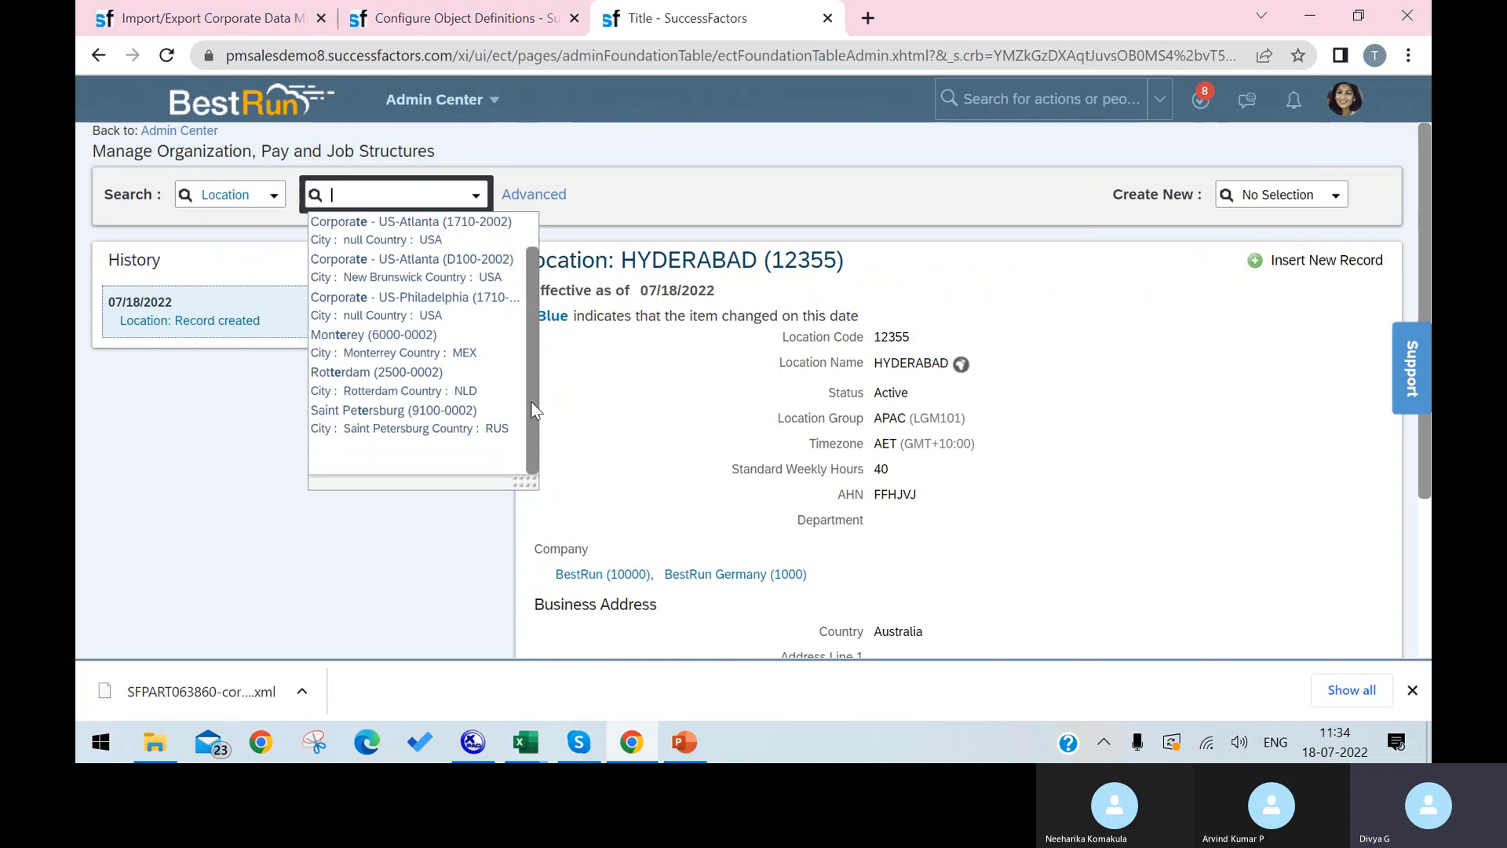
scroll(521, 281, "up", 1)
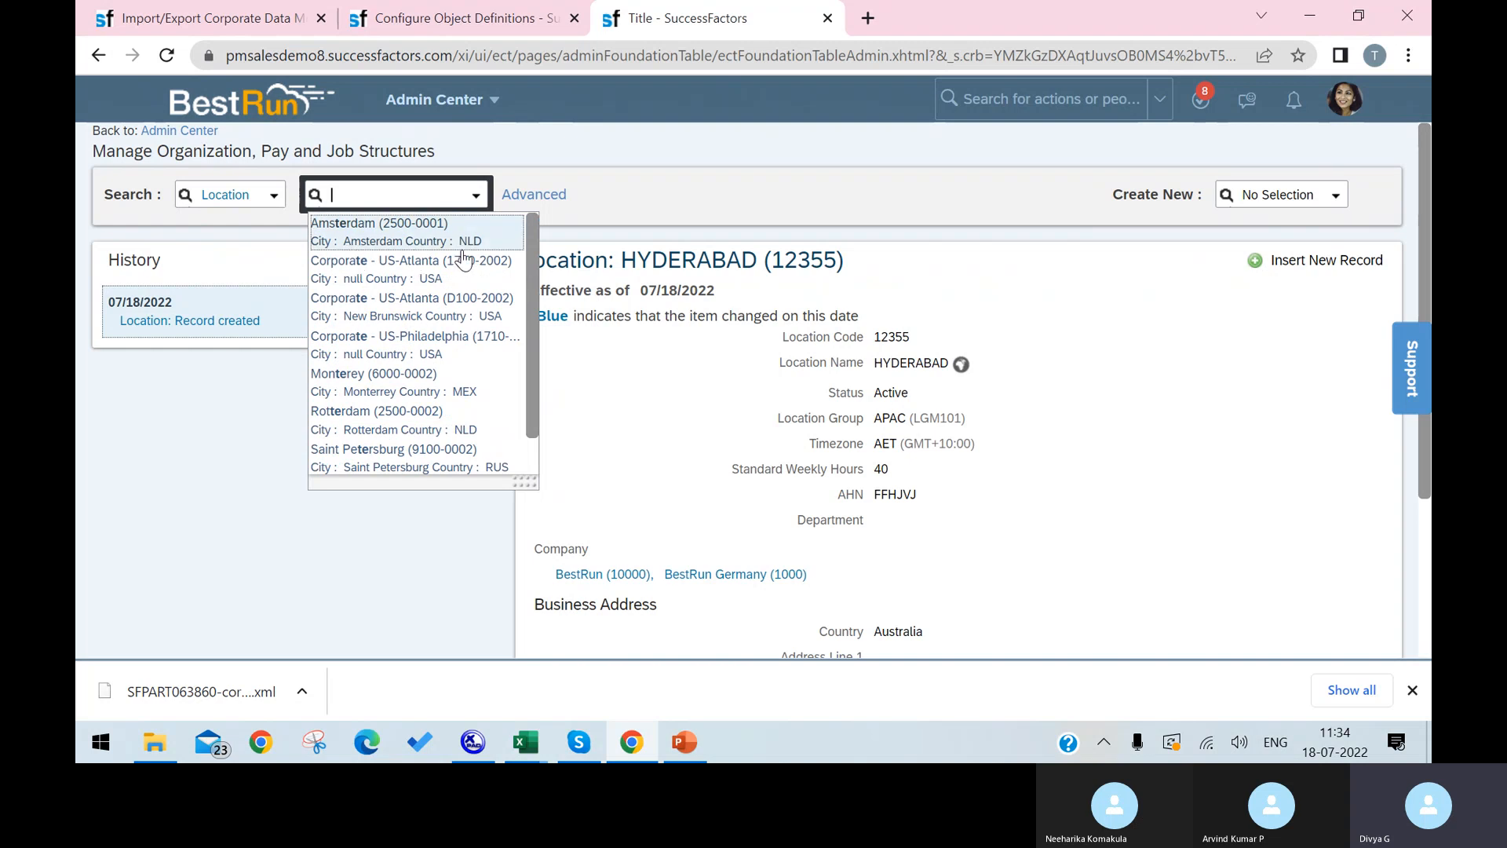
In Configure Object Definitions, search the object definitions for COMPANY and open the Company definition.
left_click(453, 35)
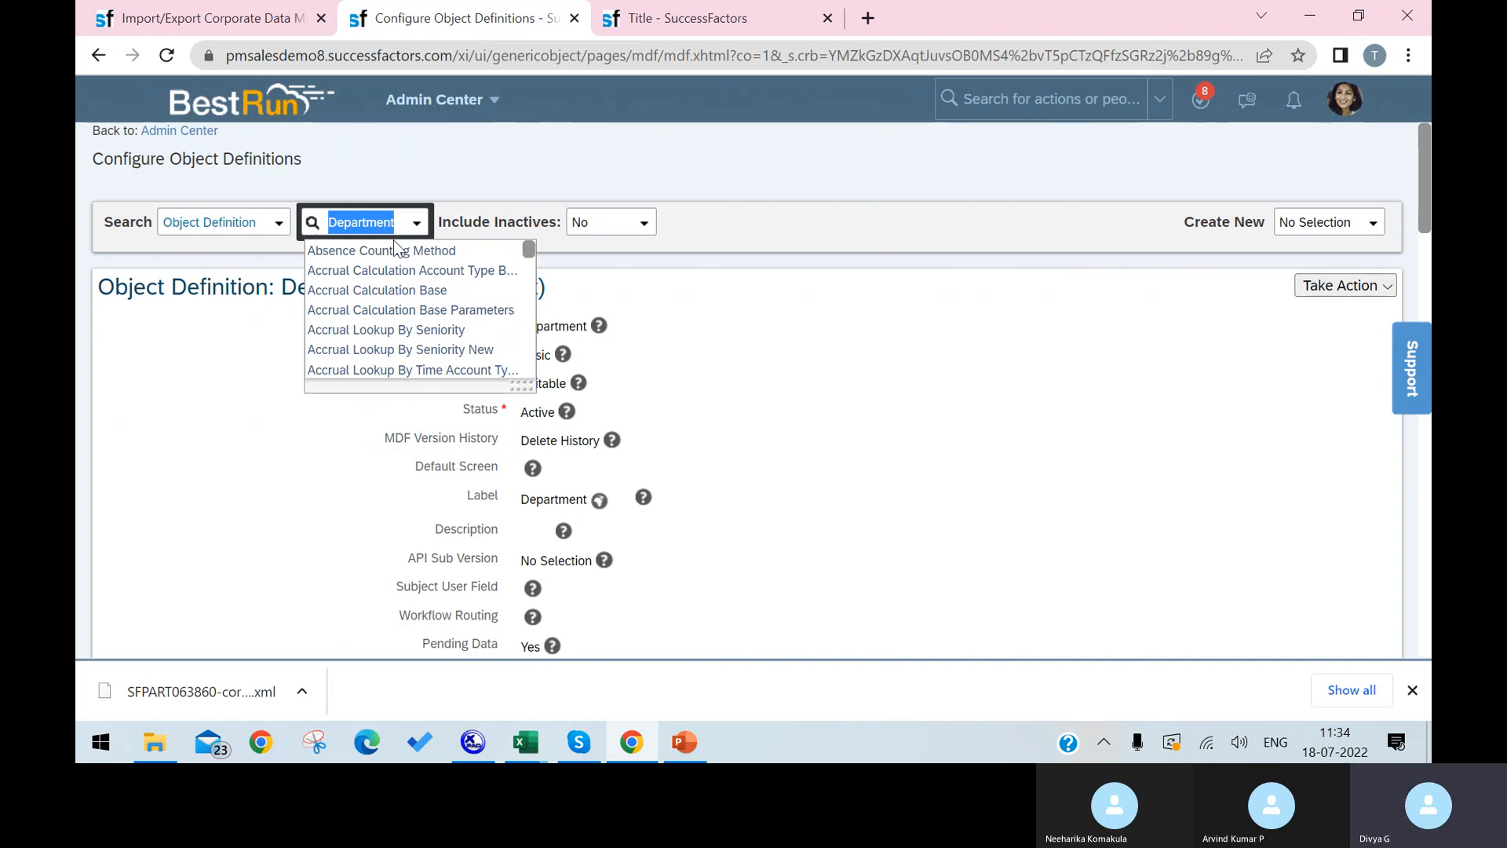
left_click(276, 223)
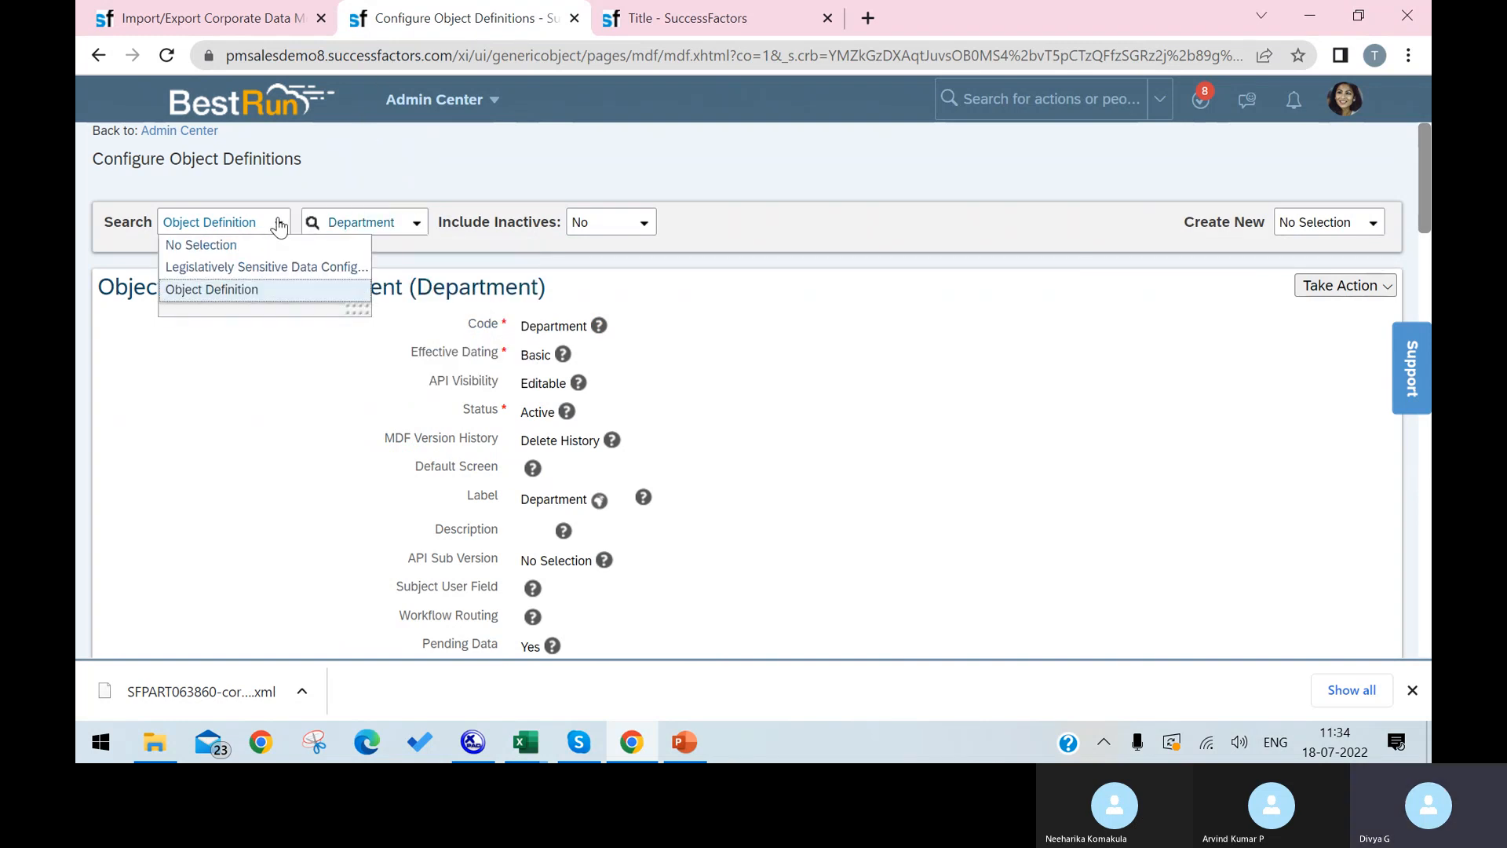
left_click(276, 290)
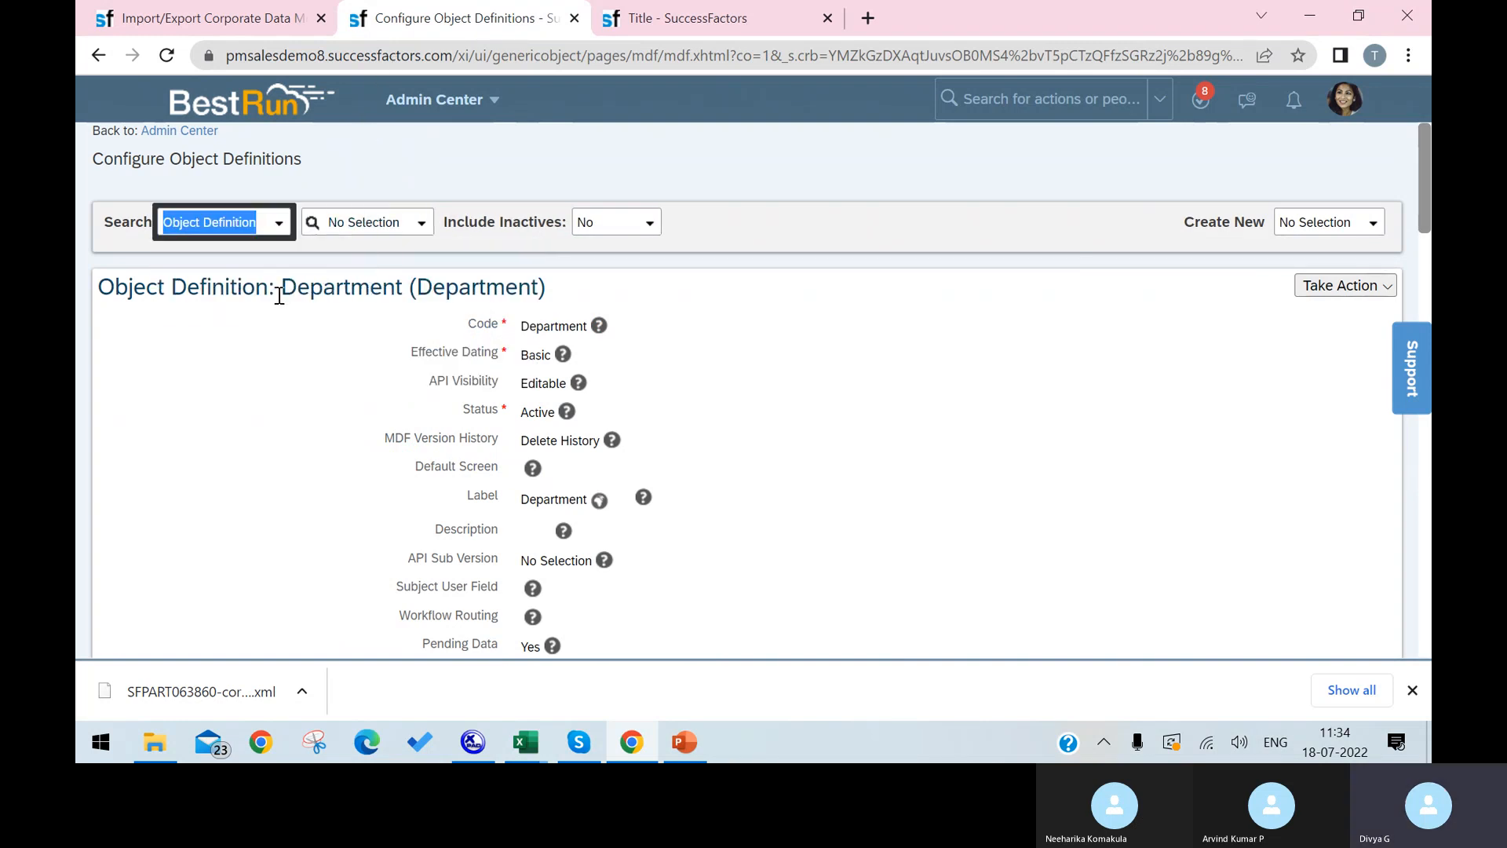
left_click(384, 217)
type("COMPANY")
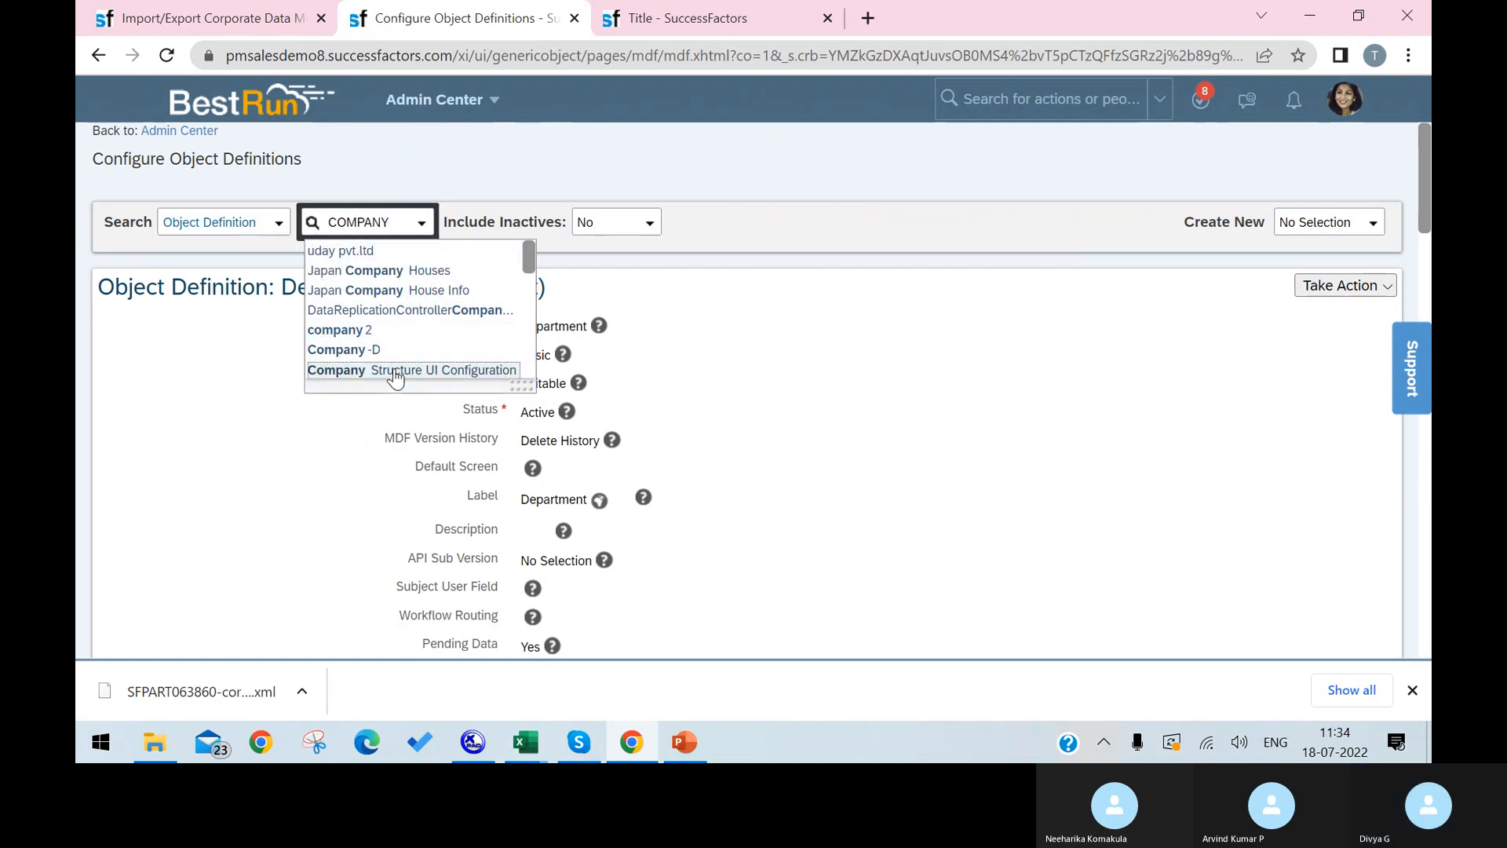
left_click_drag(524, 261, 528, 351)
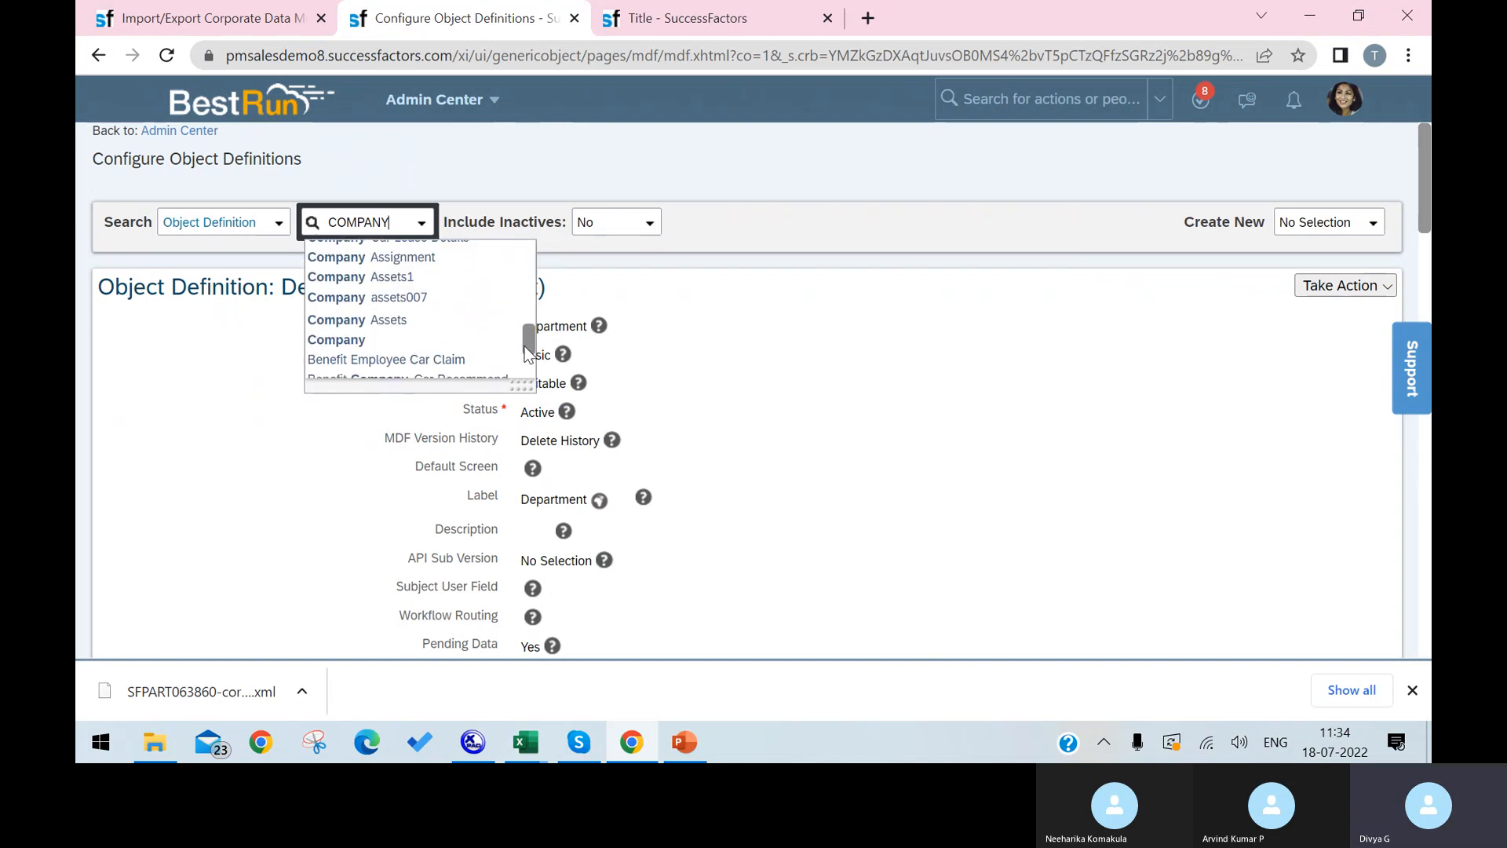
left_click(423, 340)
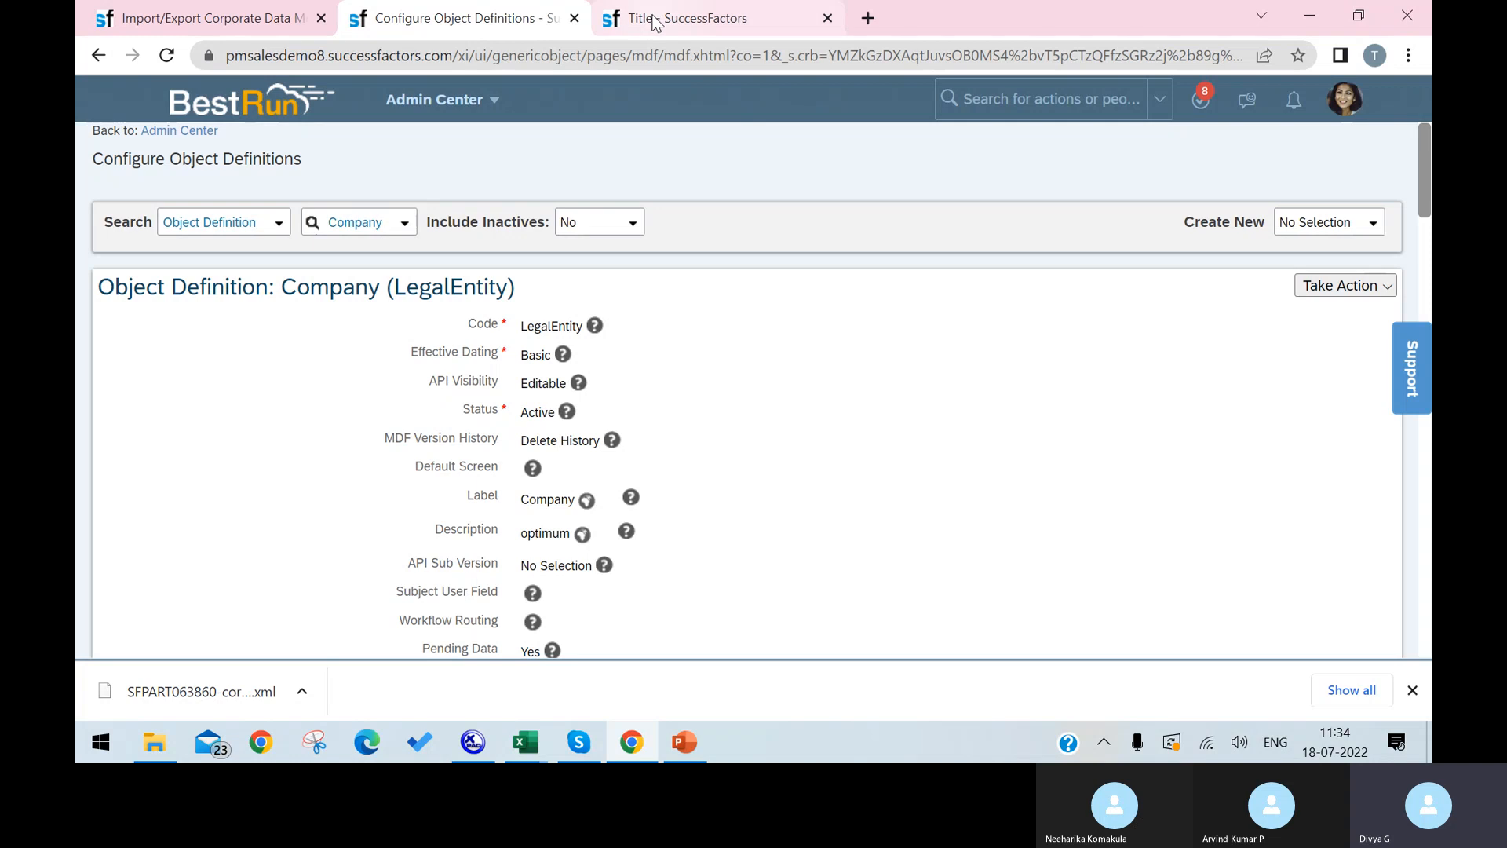
Duplicate the Manage Organization, Pay and Job Structures page and open Manage Data in the copy.
left_click(650, 19)
right_click(653, 17)
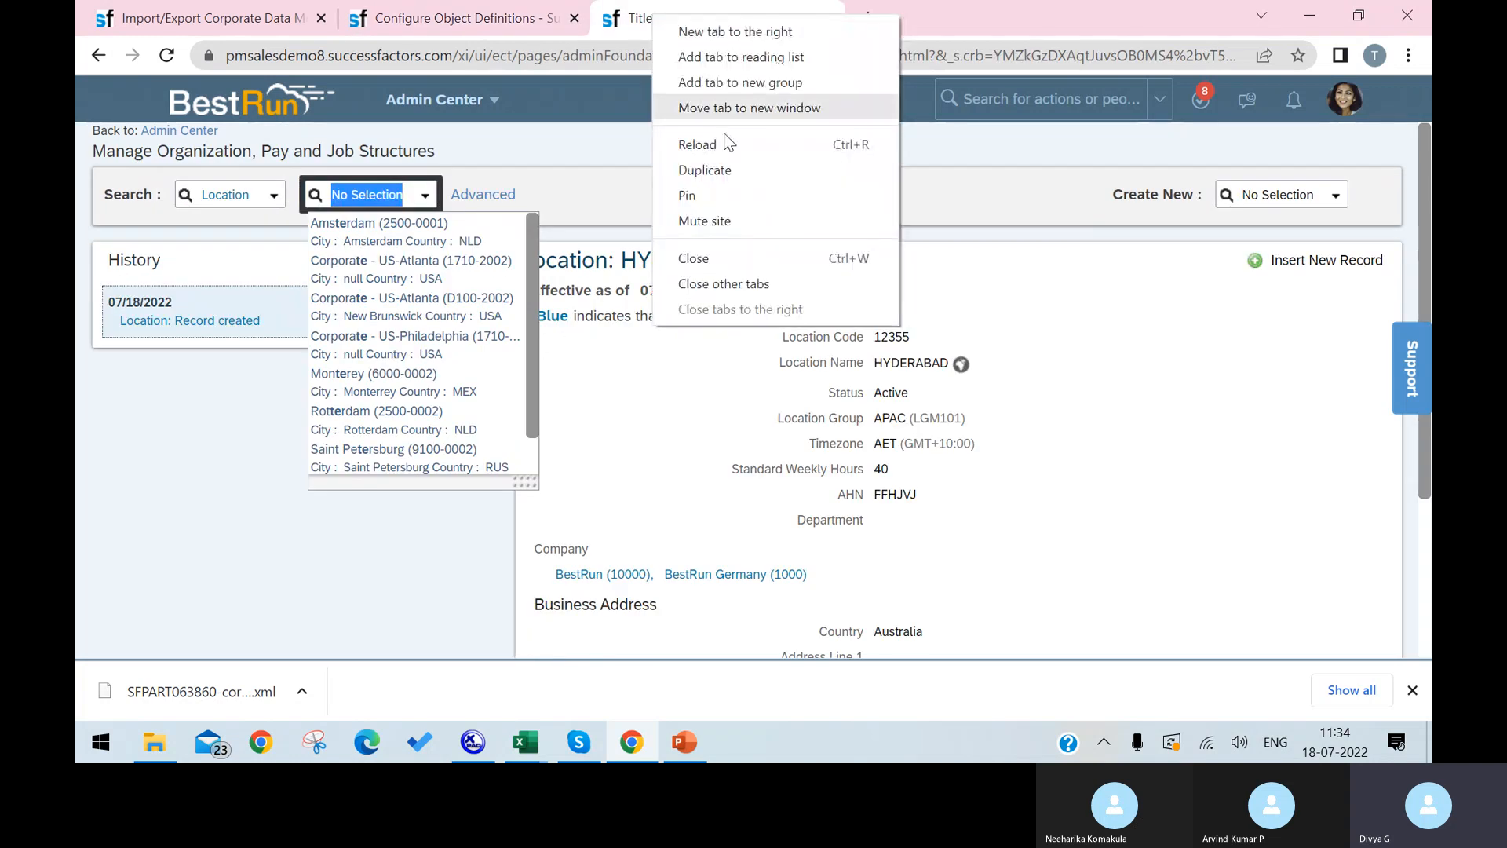
left_click(747, 171)
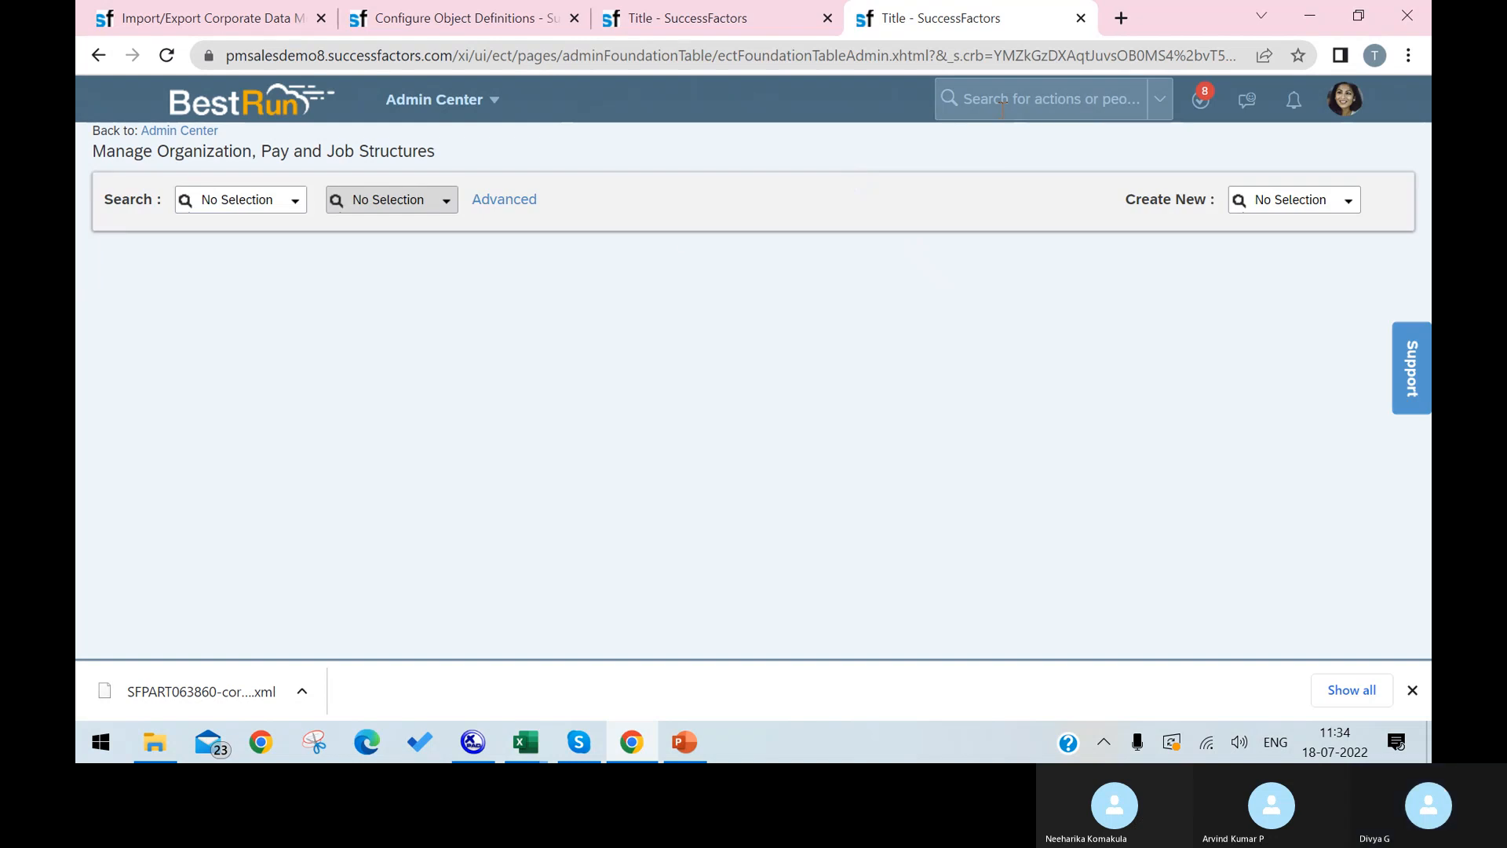
left_click(1002, 108)
type("MANA")
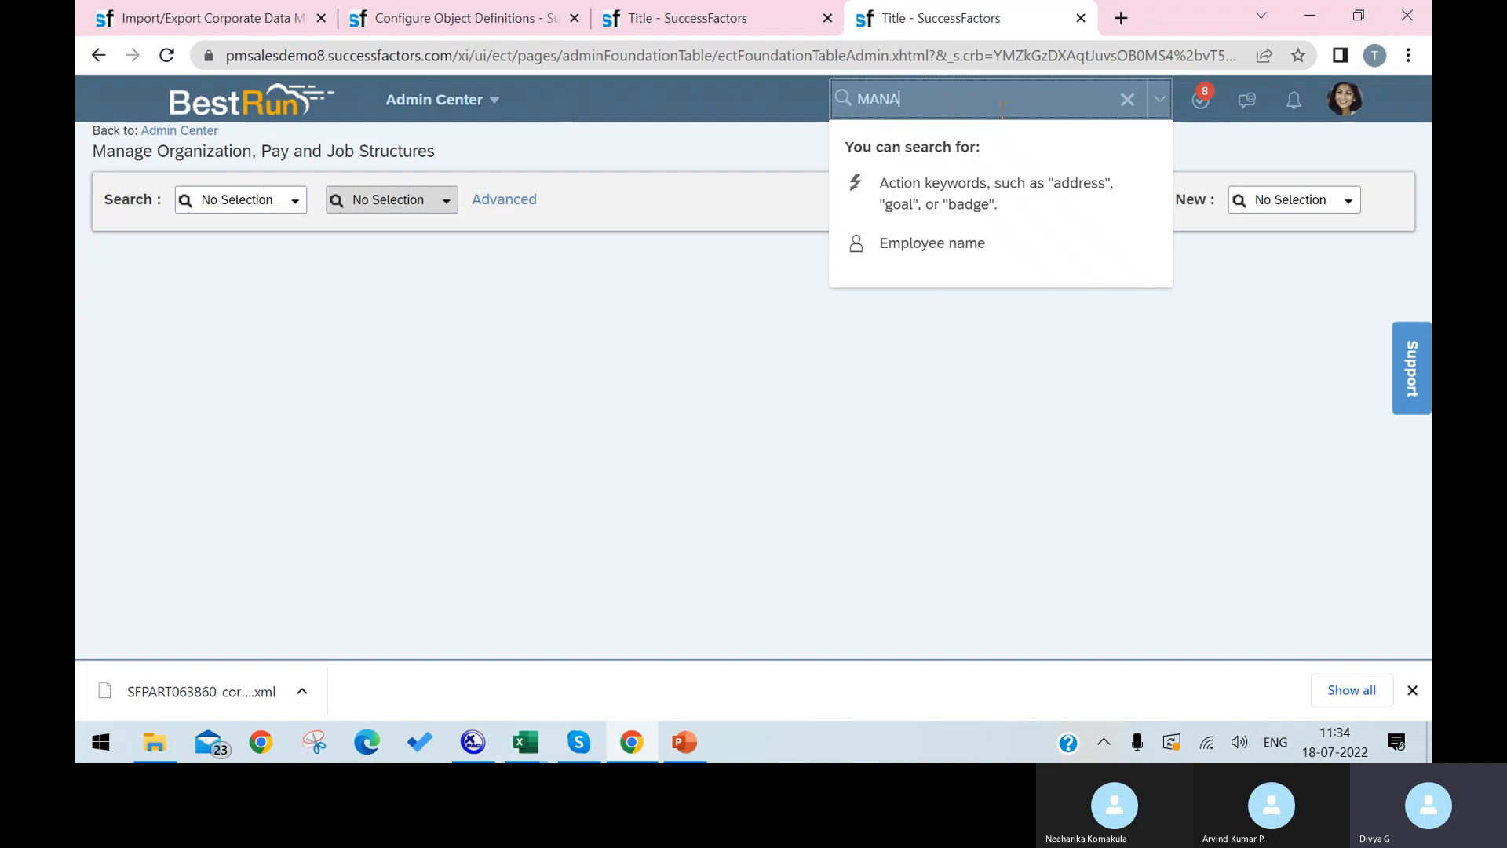
type("GE DATA")
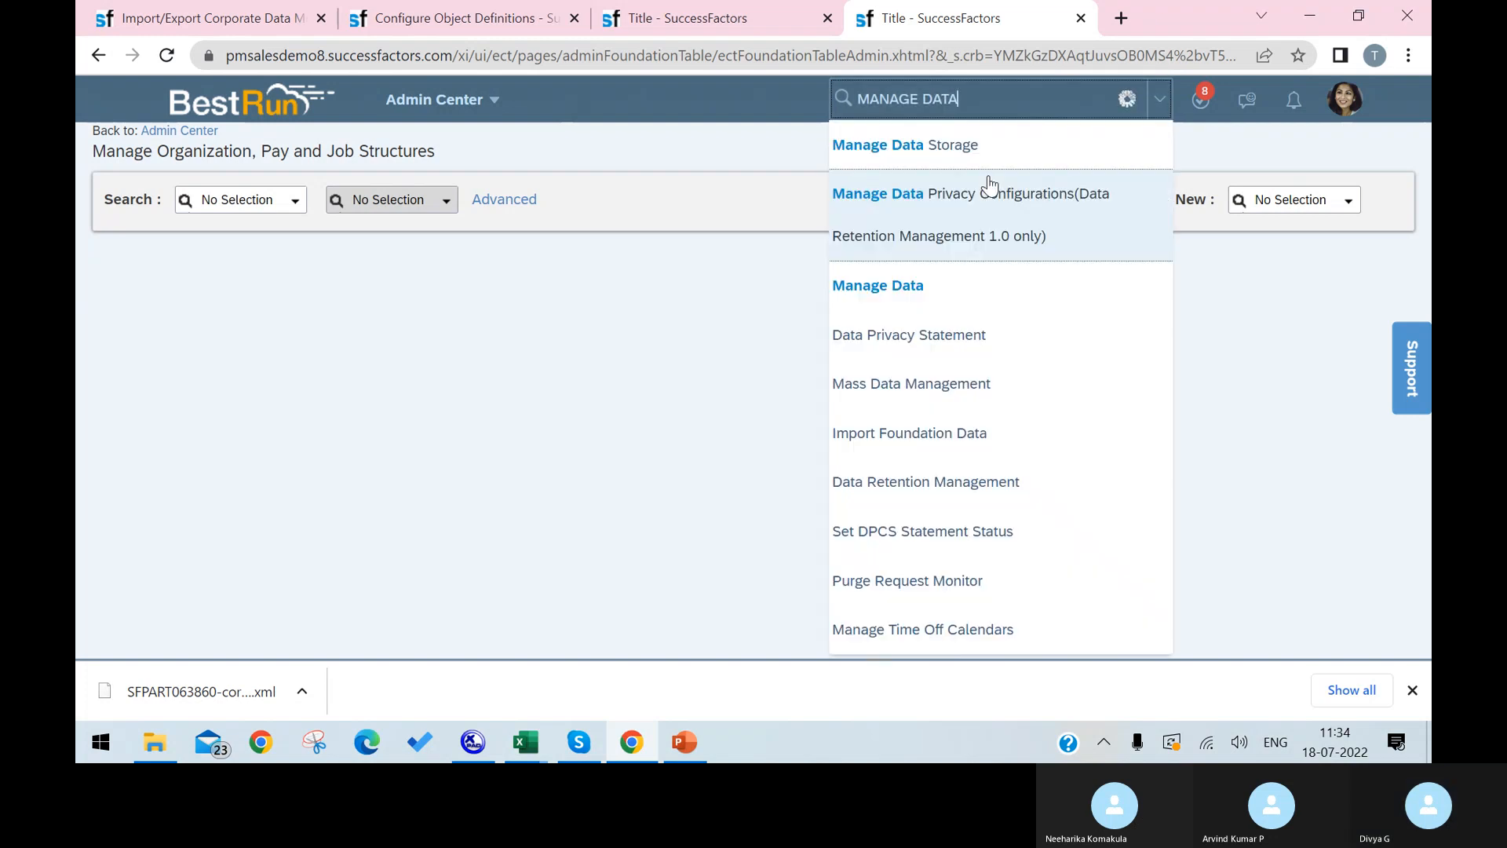
left_click(971, 280)
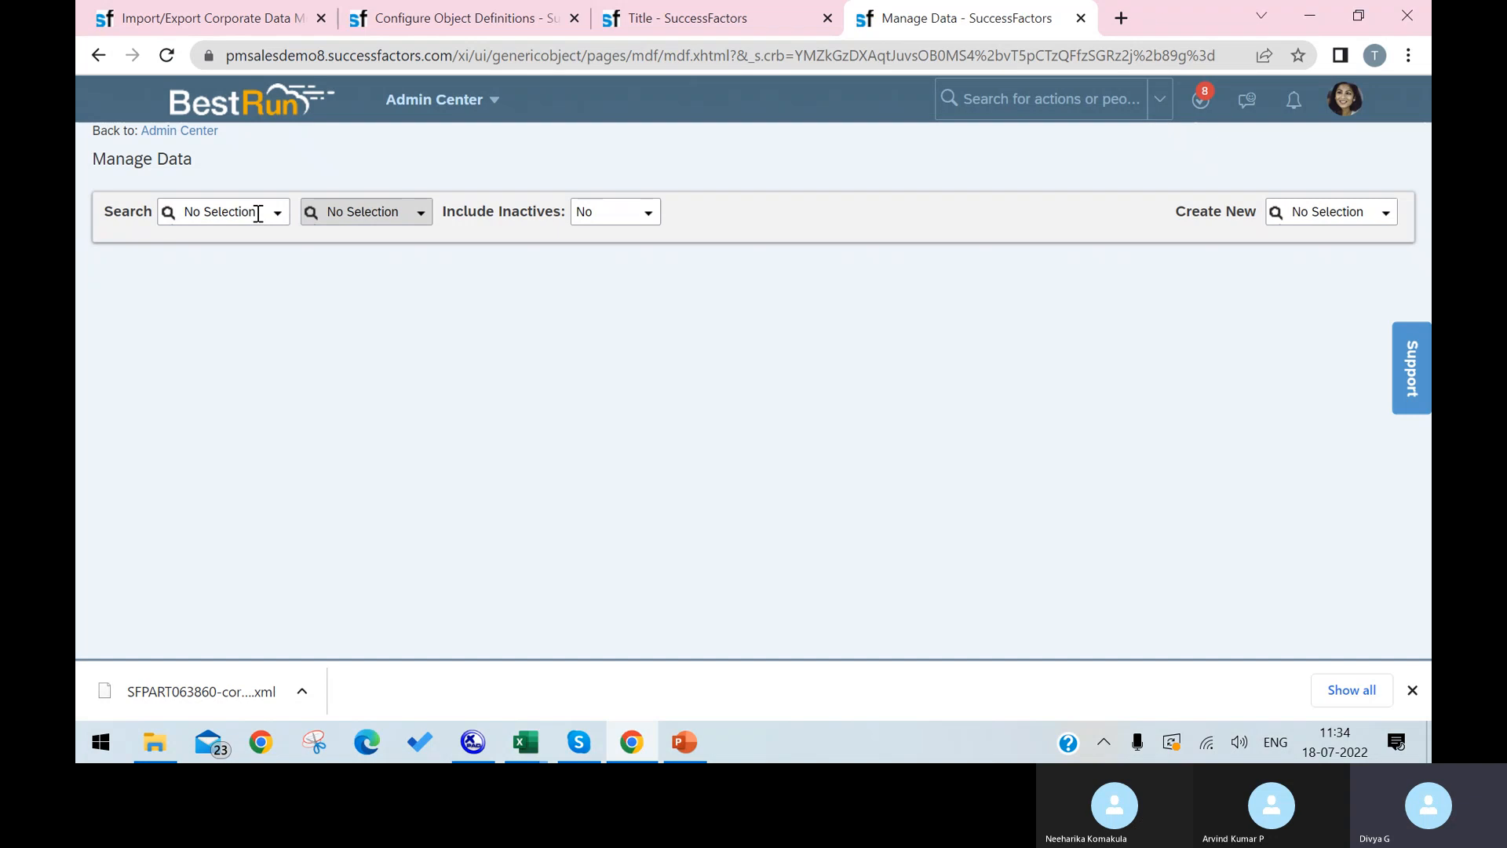
Choose Company as the object type to search in Manage Data.
left_click(257, 214)
left_click(257, 214)
type("compan")
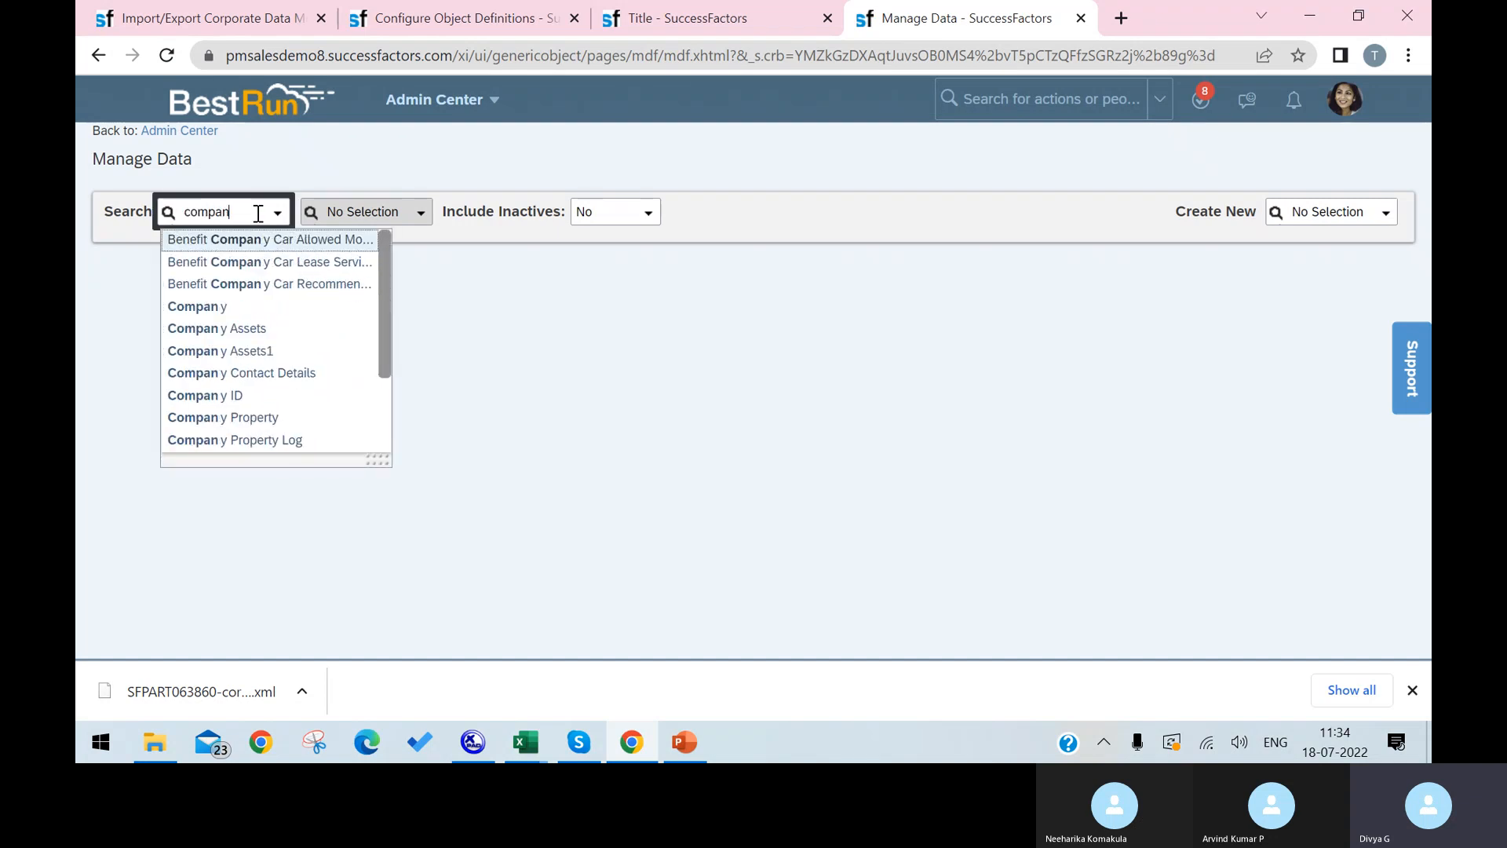
left_click(260, 304)
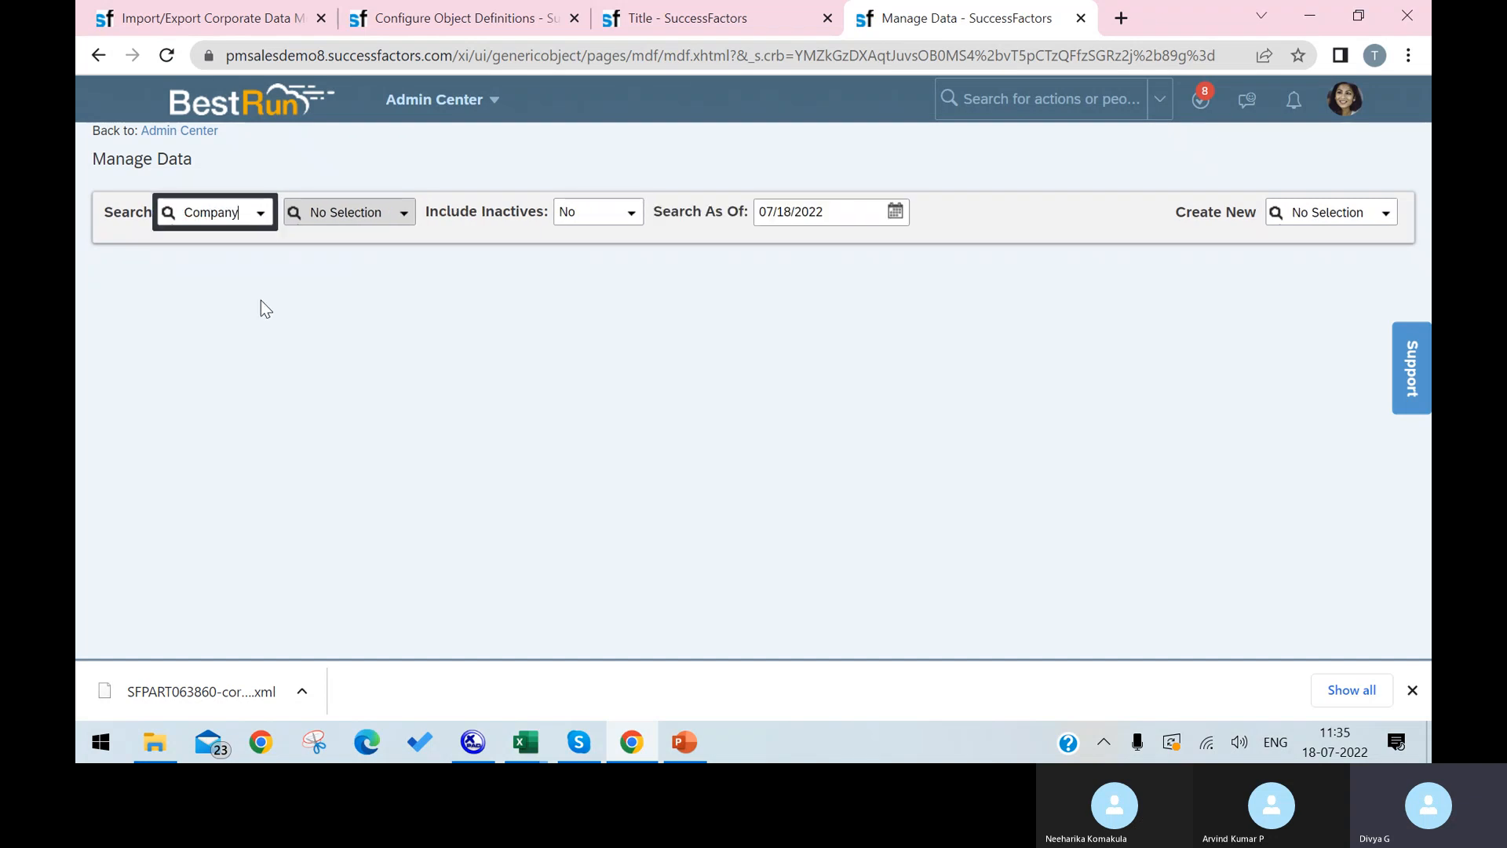
Search the Company records for hyd, then replace the search term with aus.
left_click(394, 216)
left_click(400, 224)
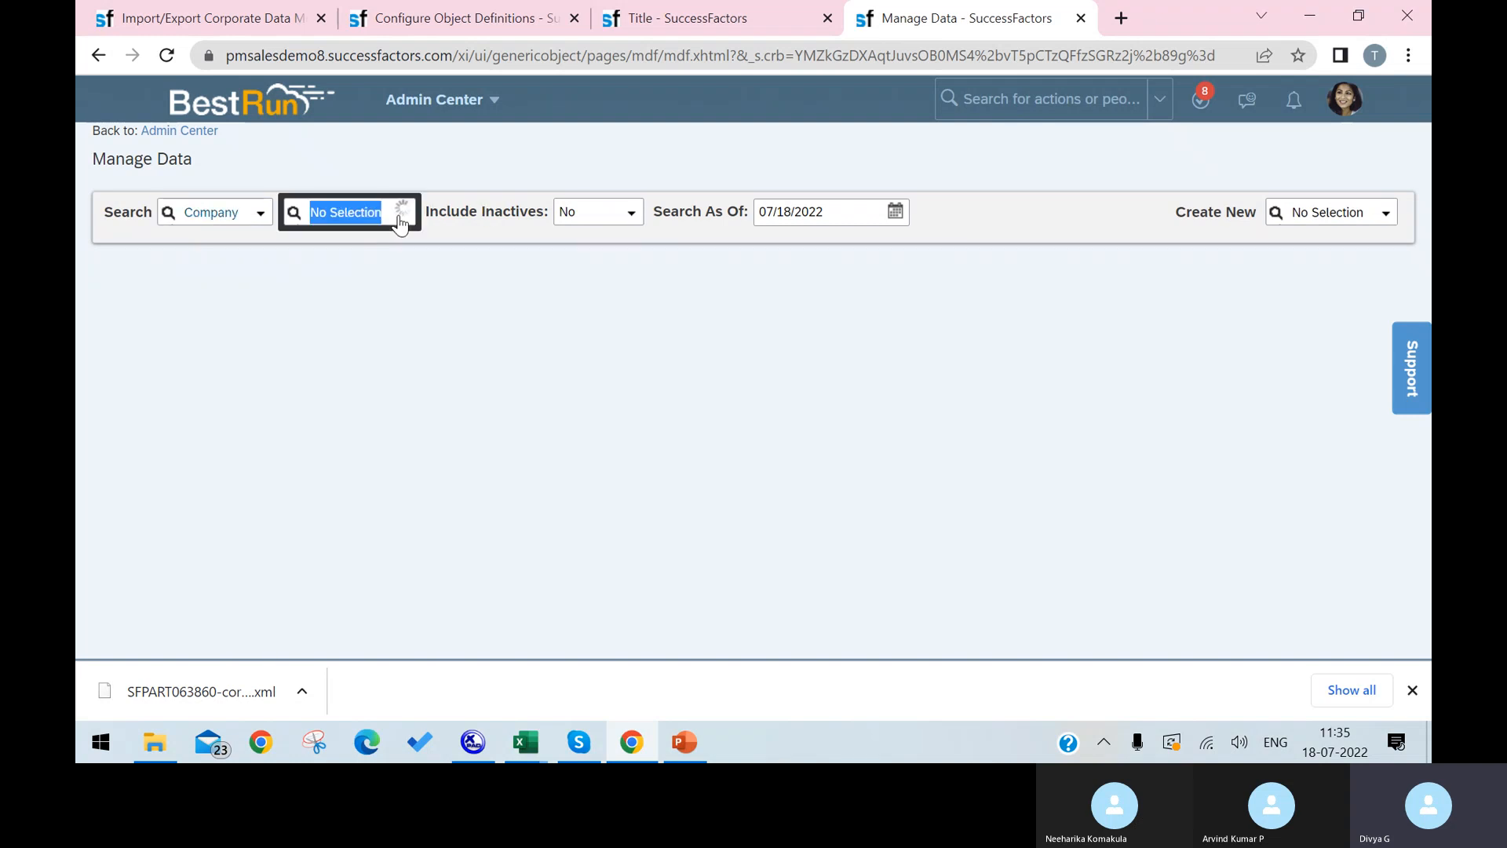
type("hyd")
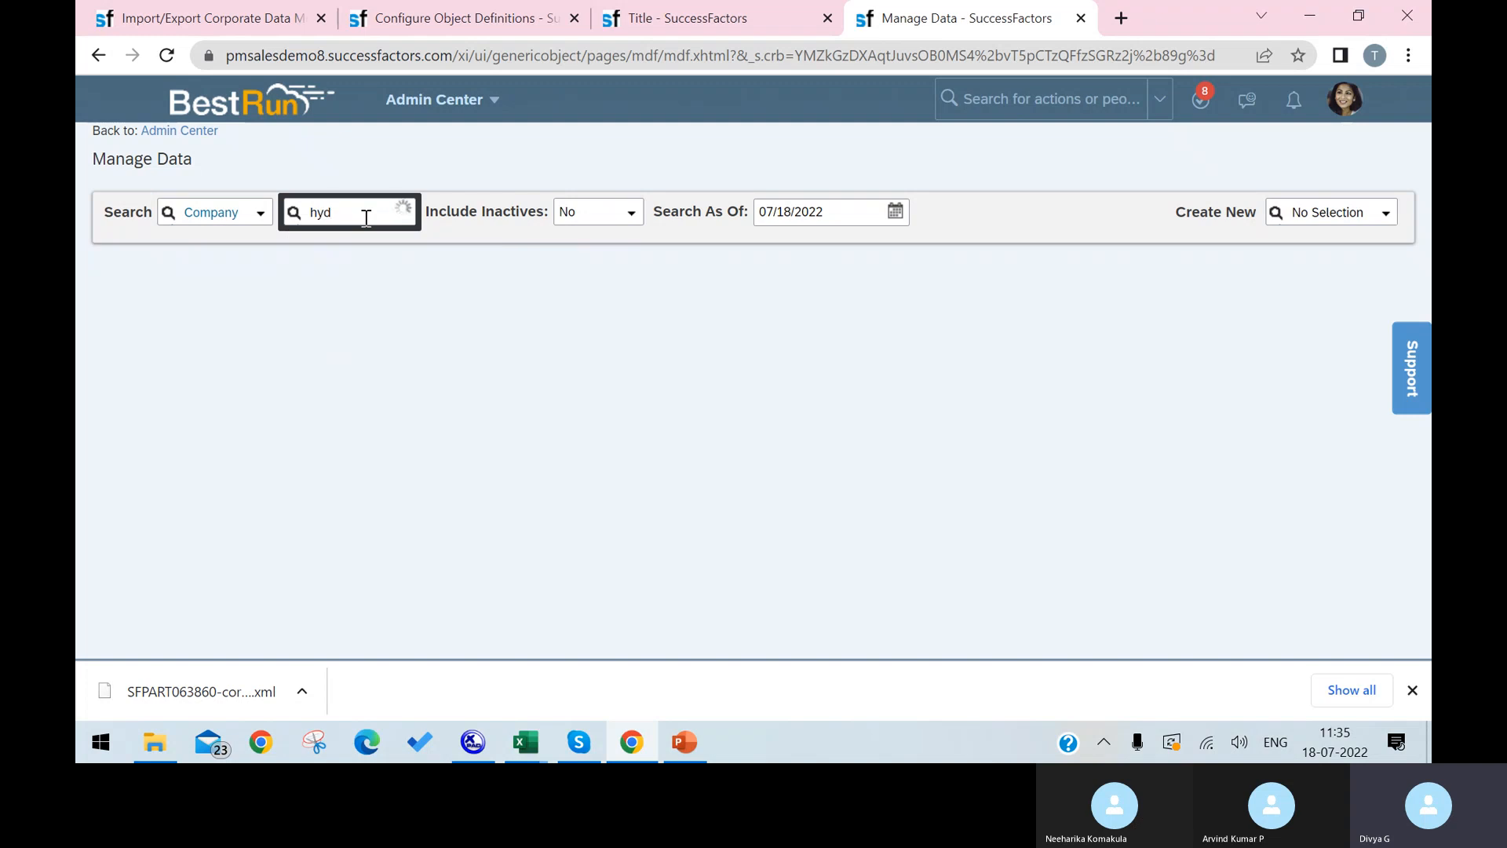
key("BackSpace")
key("BackSpace")
type("aus")
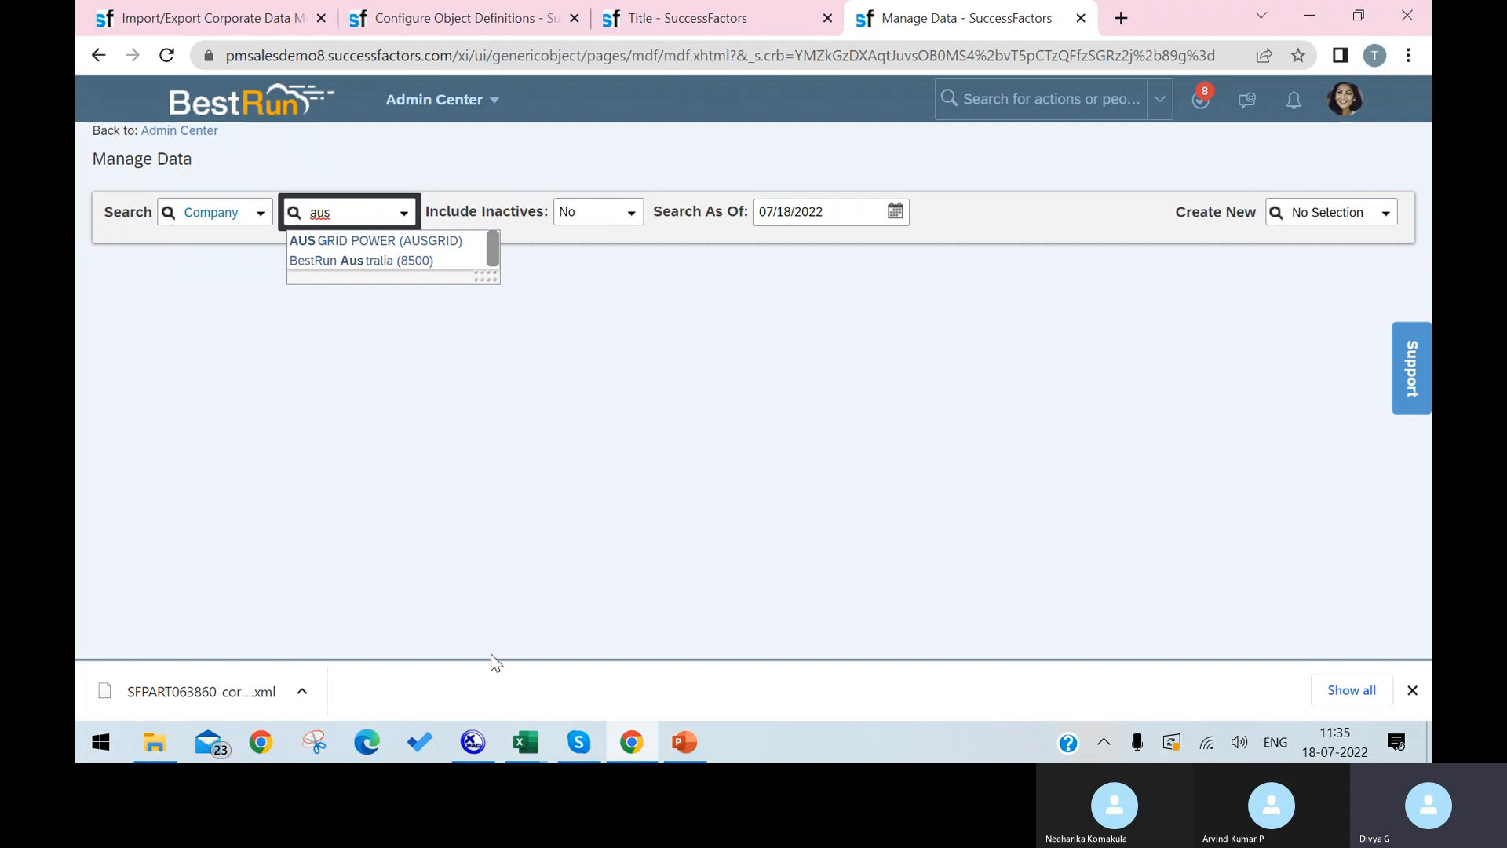
Switch to XMLPad, highlight the location element's search-criteria block and show the data model as a table.
left_click(485, 748)
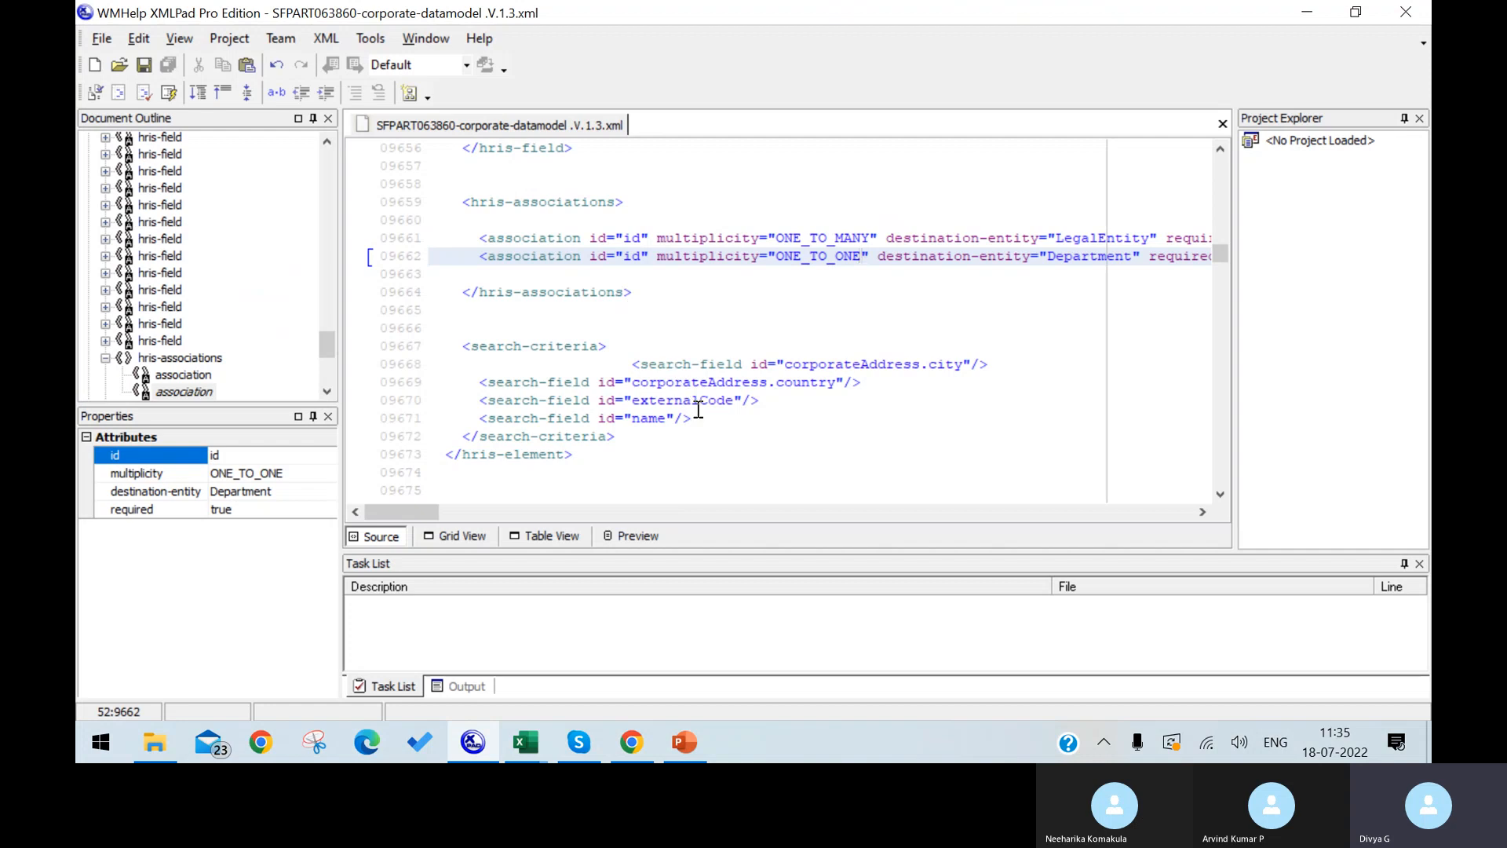
left_click_drag(616, 436, 463, 346)
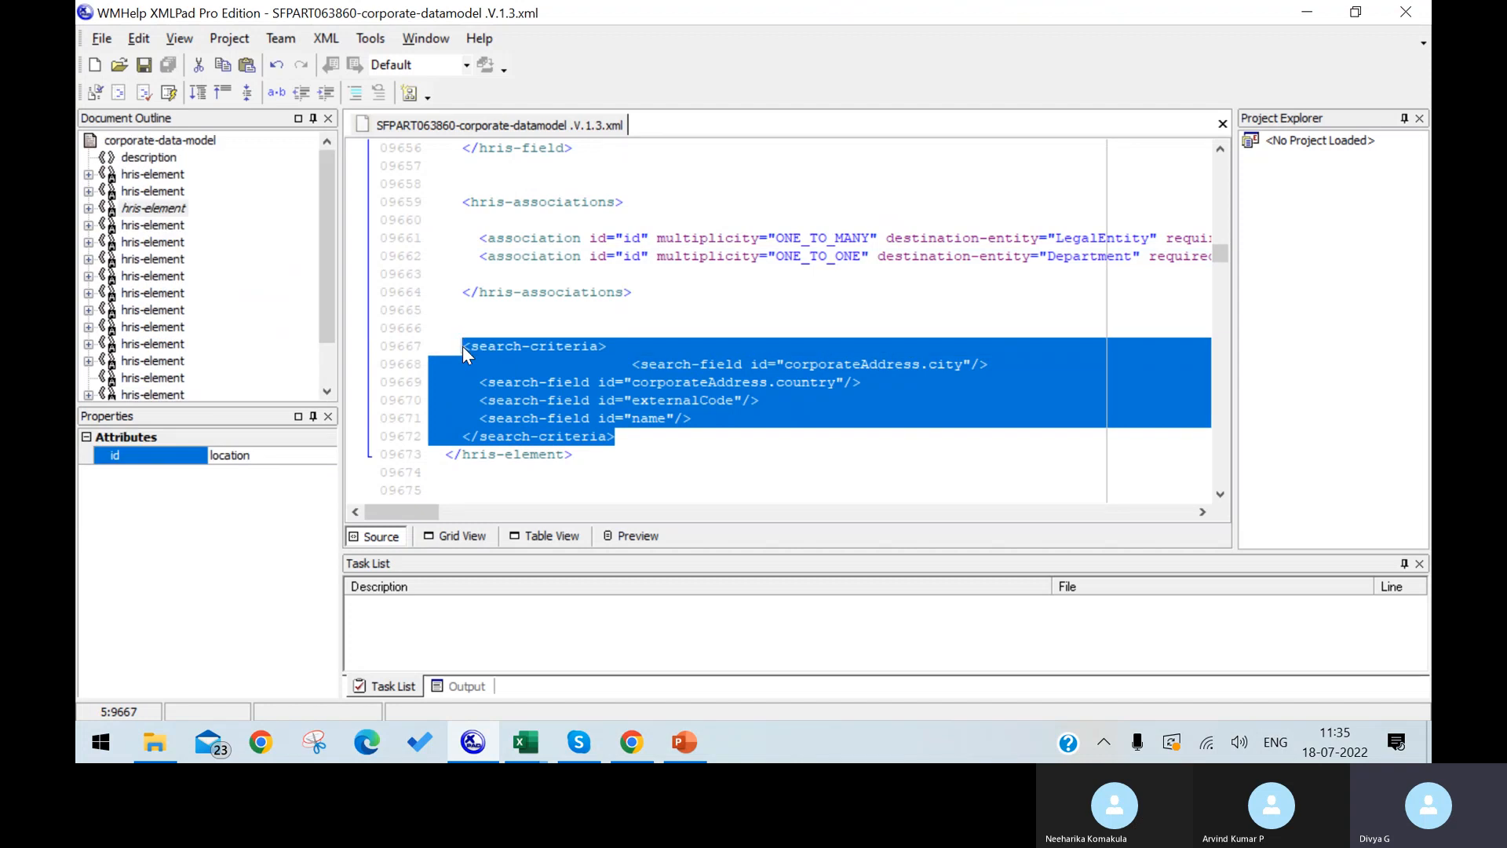
left_click(573, 528)
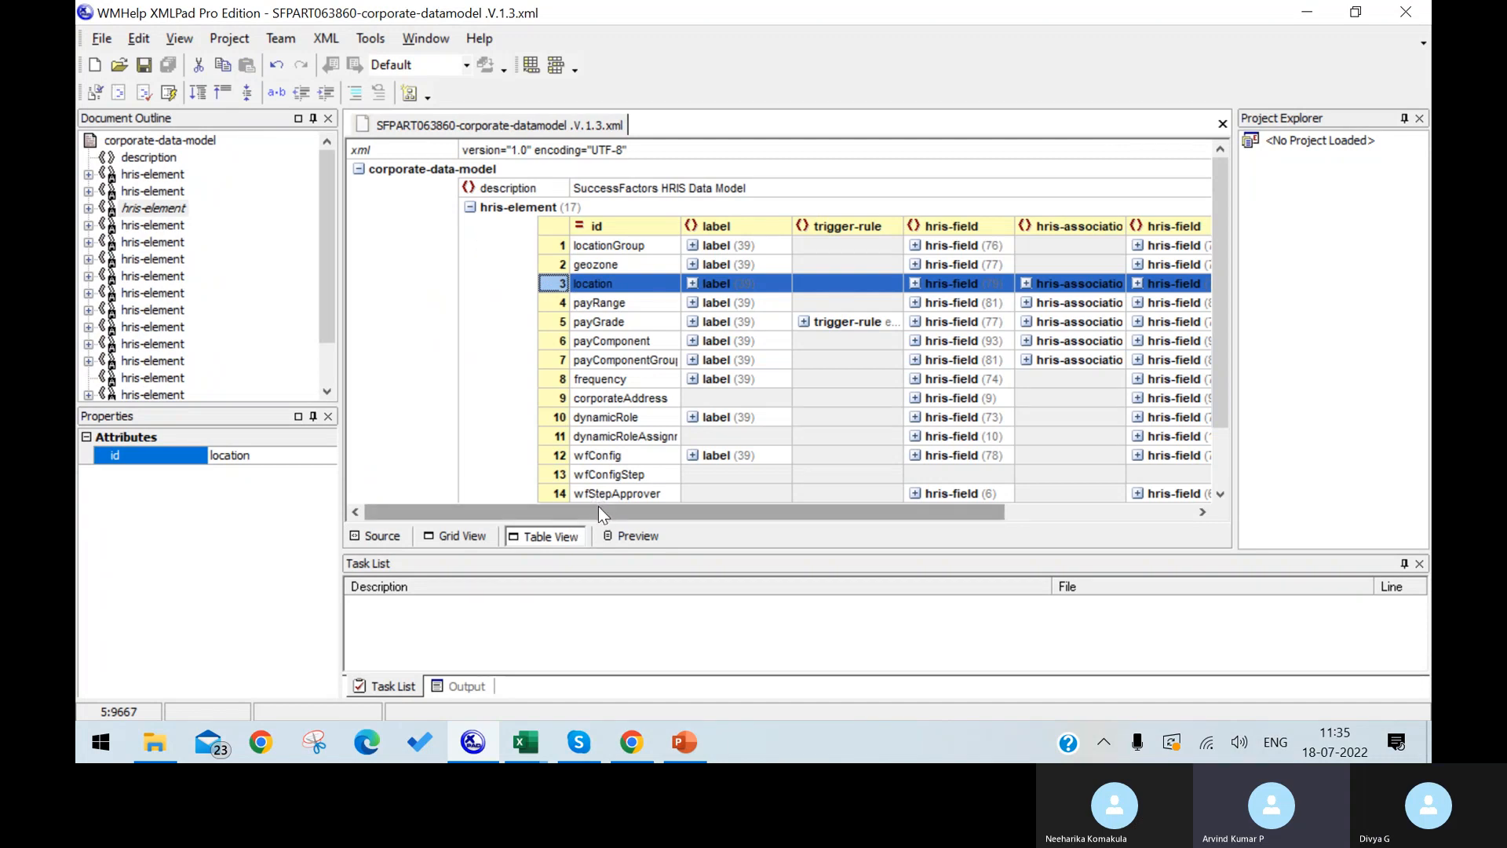
Return to Manage Data in Chrome and try Company searches by name and code, using gs, be, 10000 and ger.
left_click(643, 730)
left_click(352, 202)
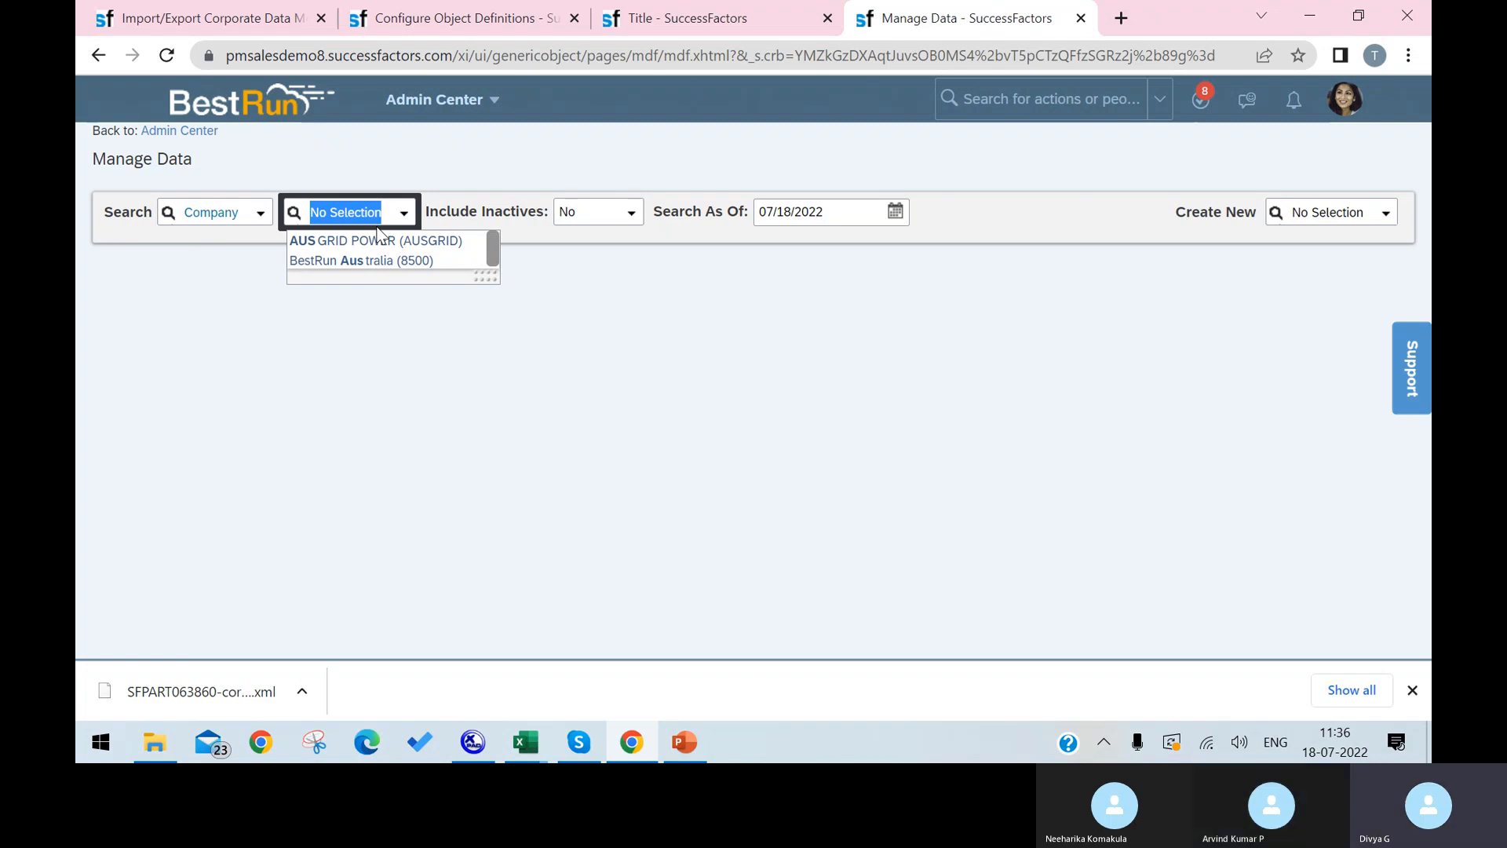
type("g")
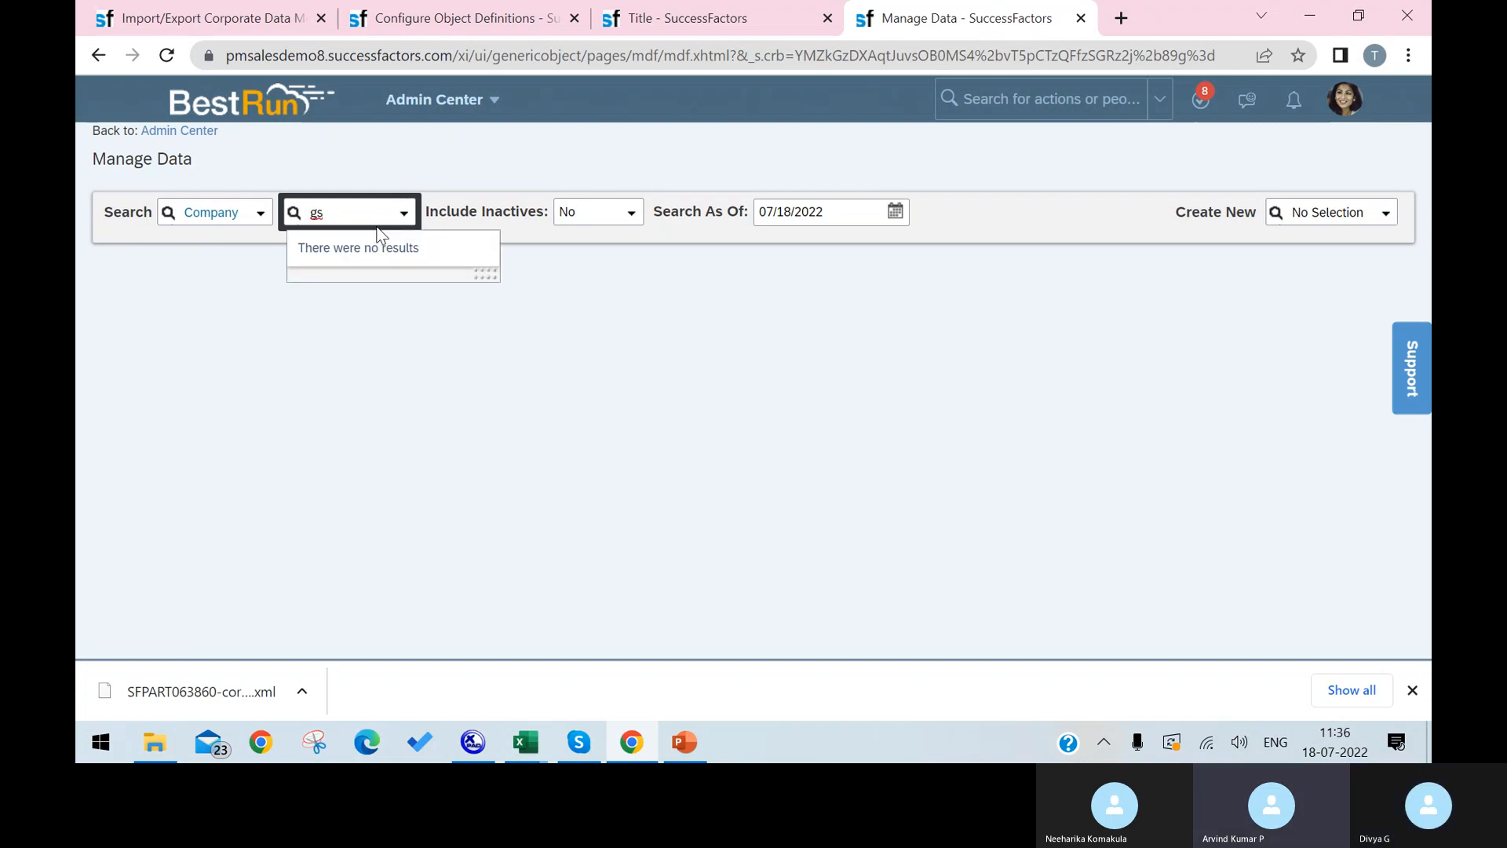
type("s")
key("BackSpace")
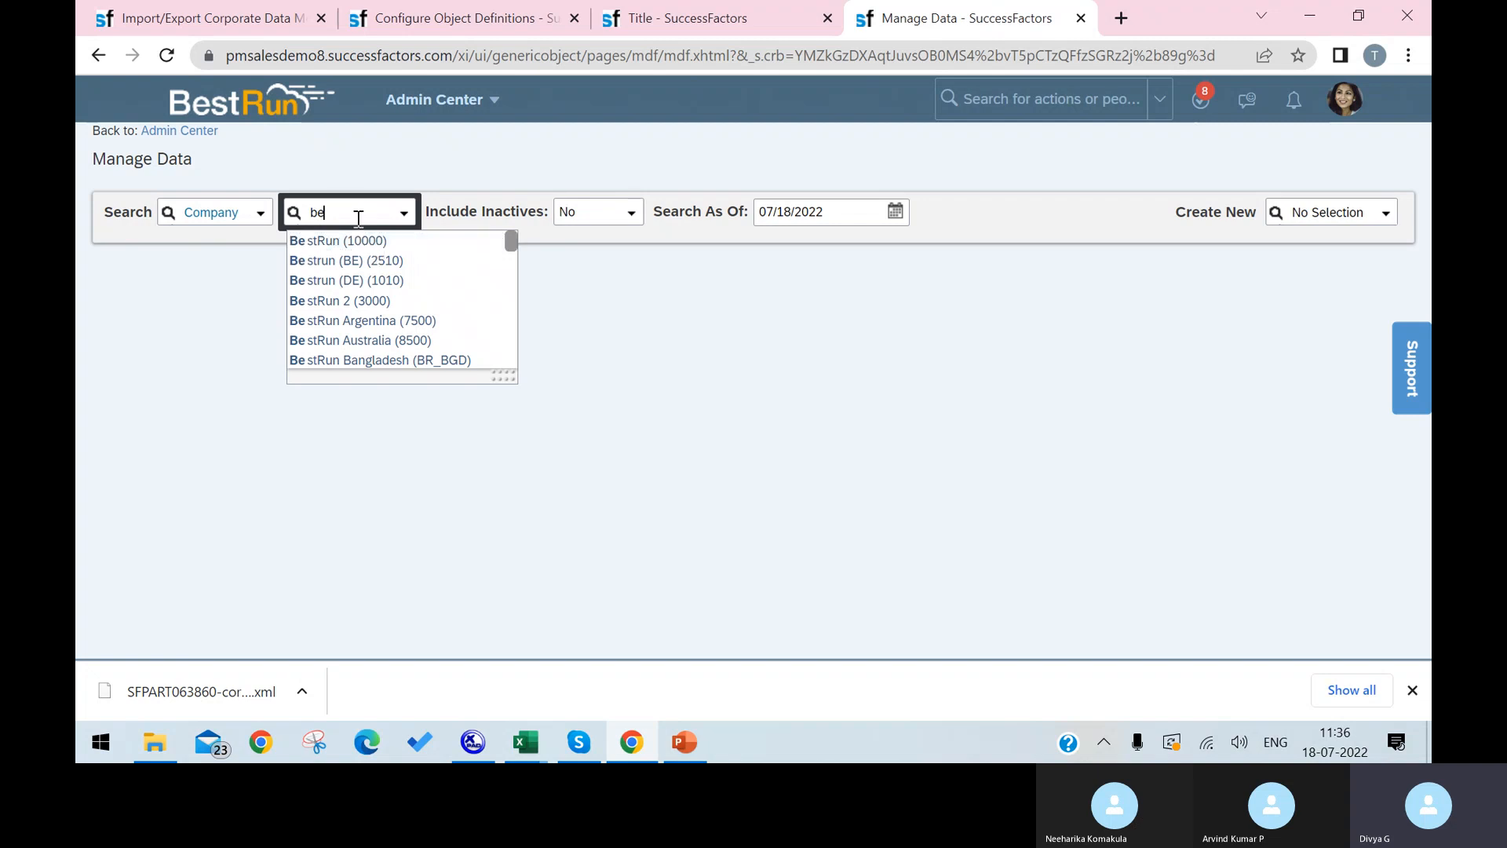
left_click(349, 213)
type("10000")
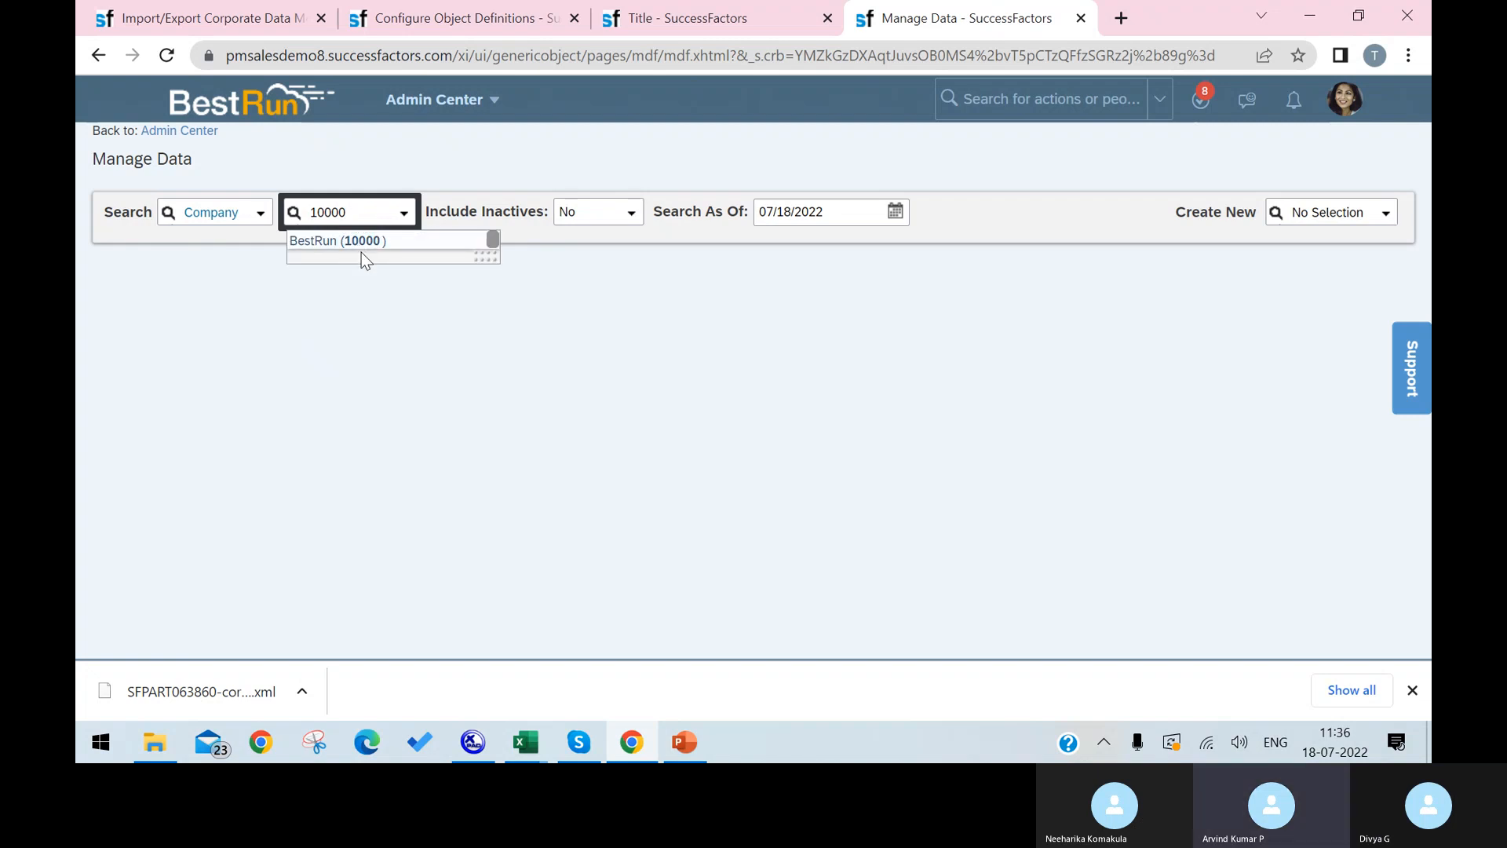
left_click(360, 212)
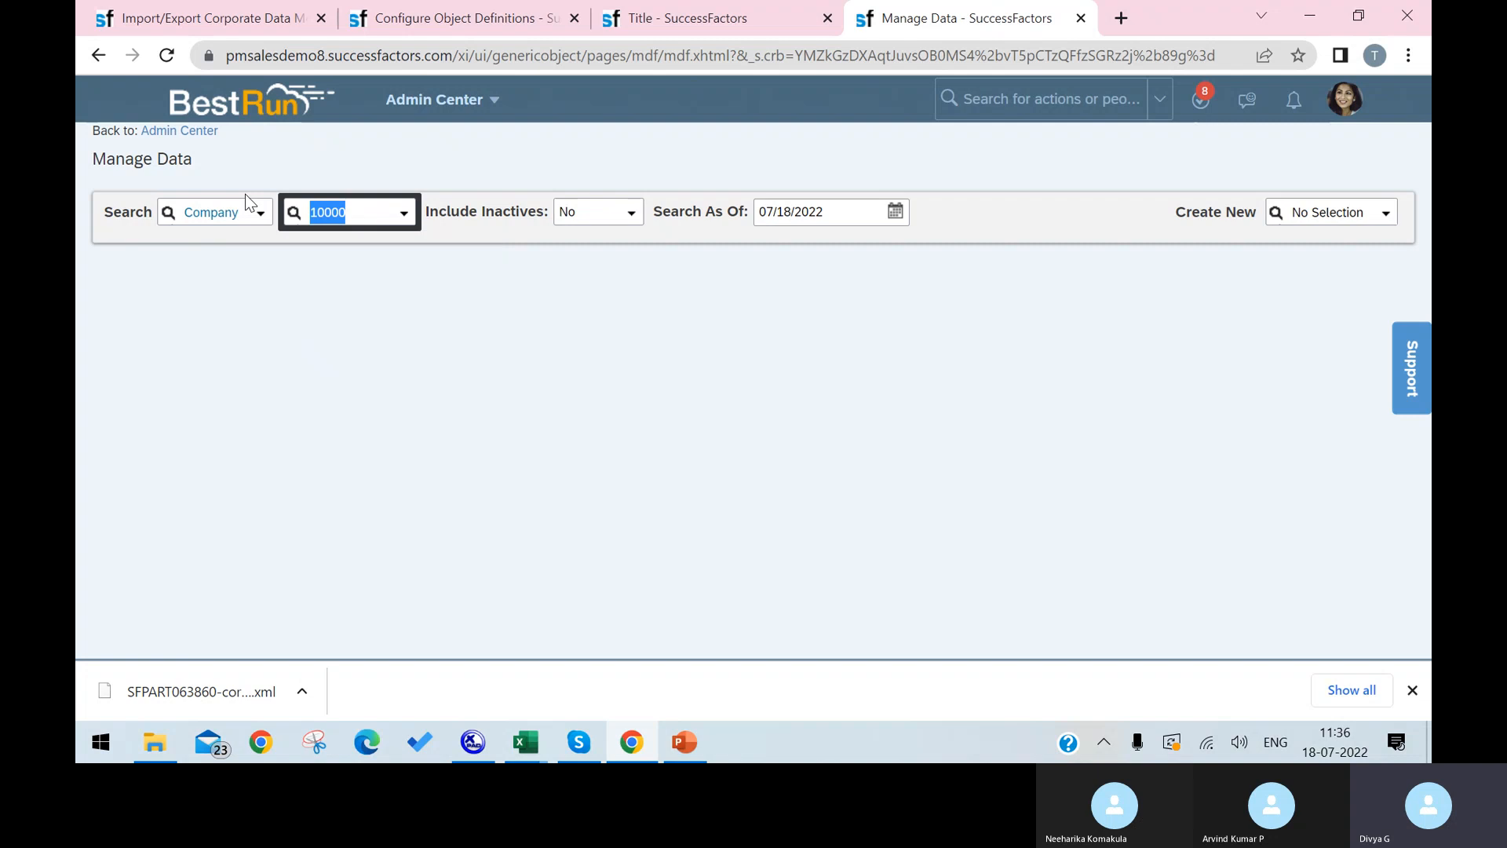
type("ger")
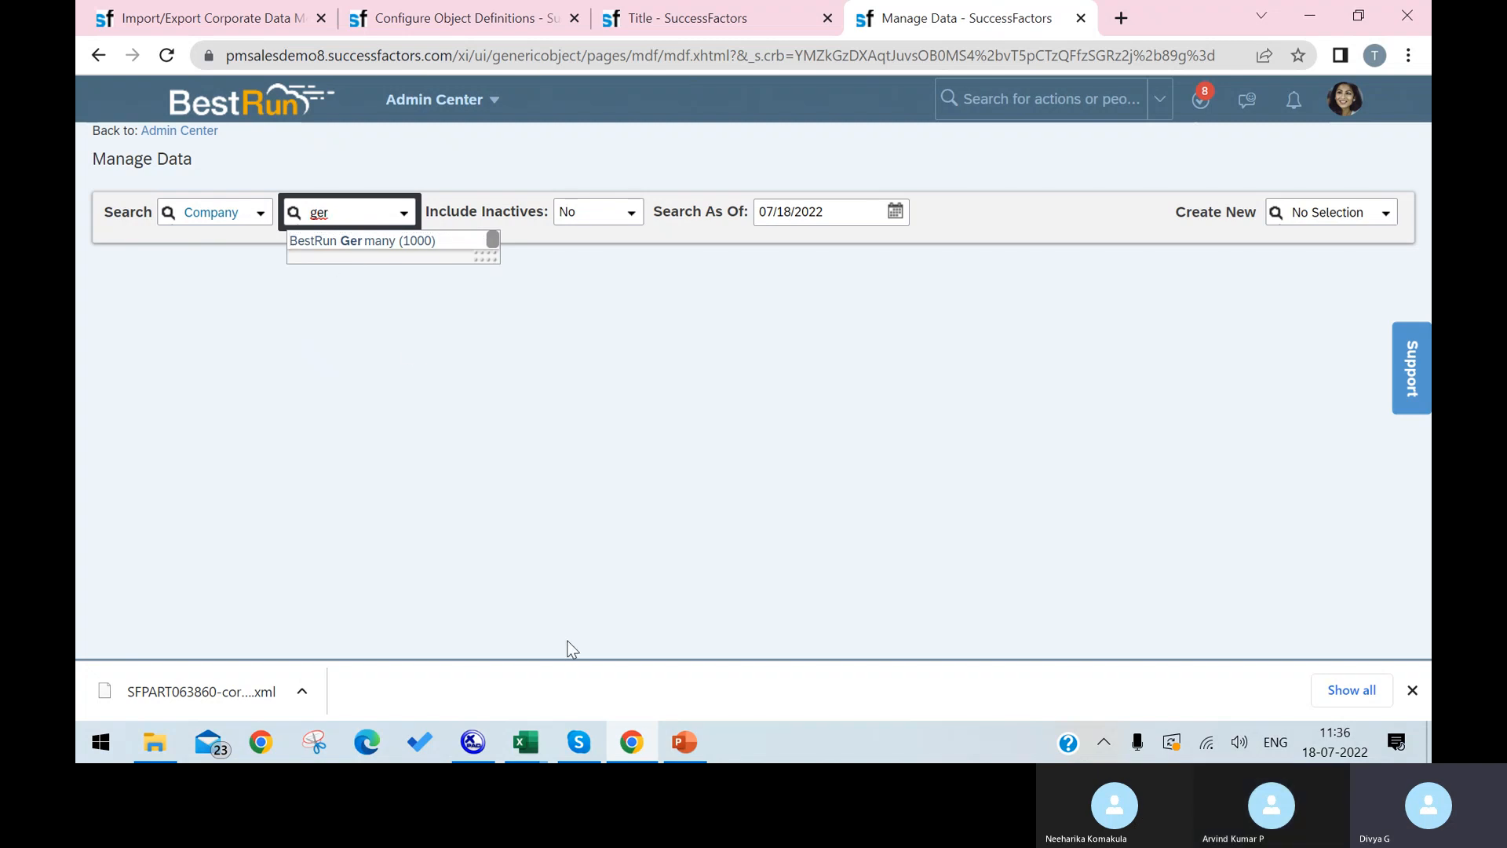
Return to the data model's source code in XMLPad and highlight the whole search-criteria block again.
left_click(473, 740)
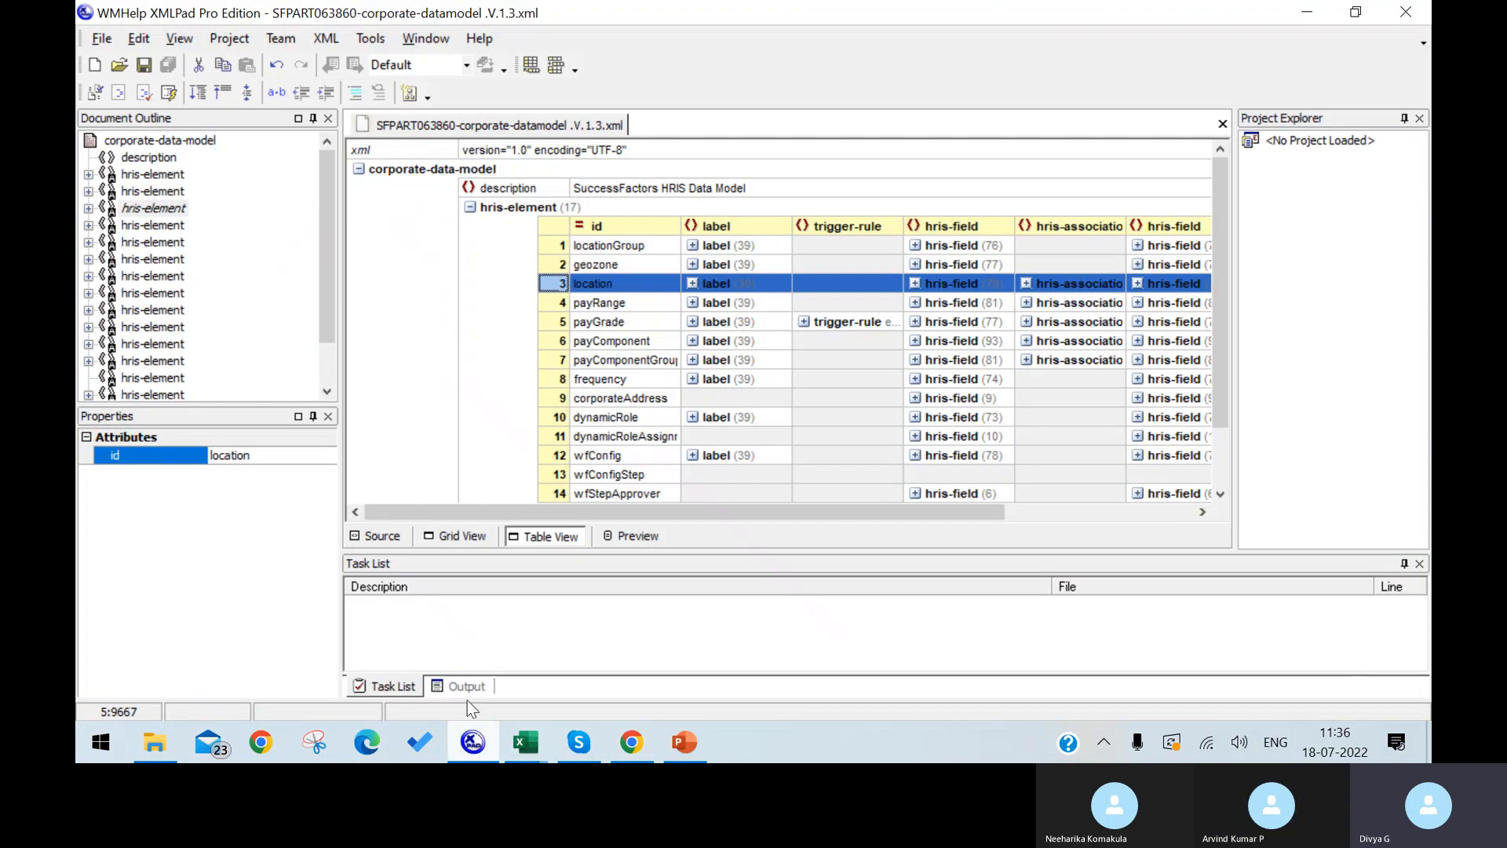
left_click(394, 531)
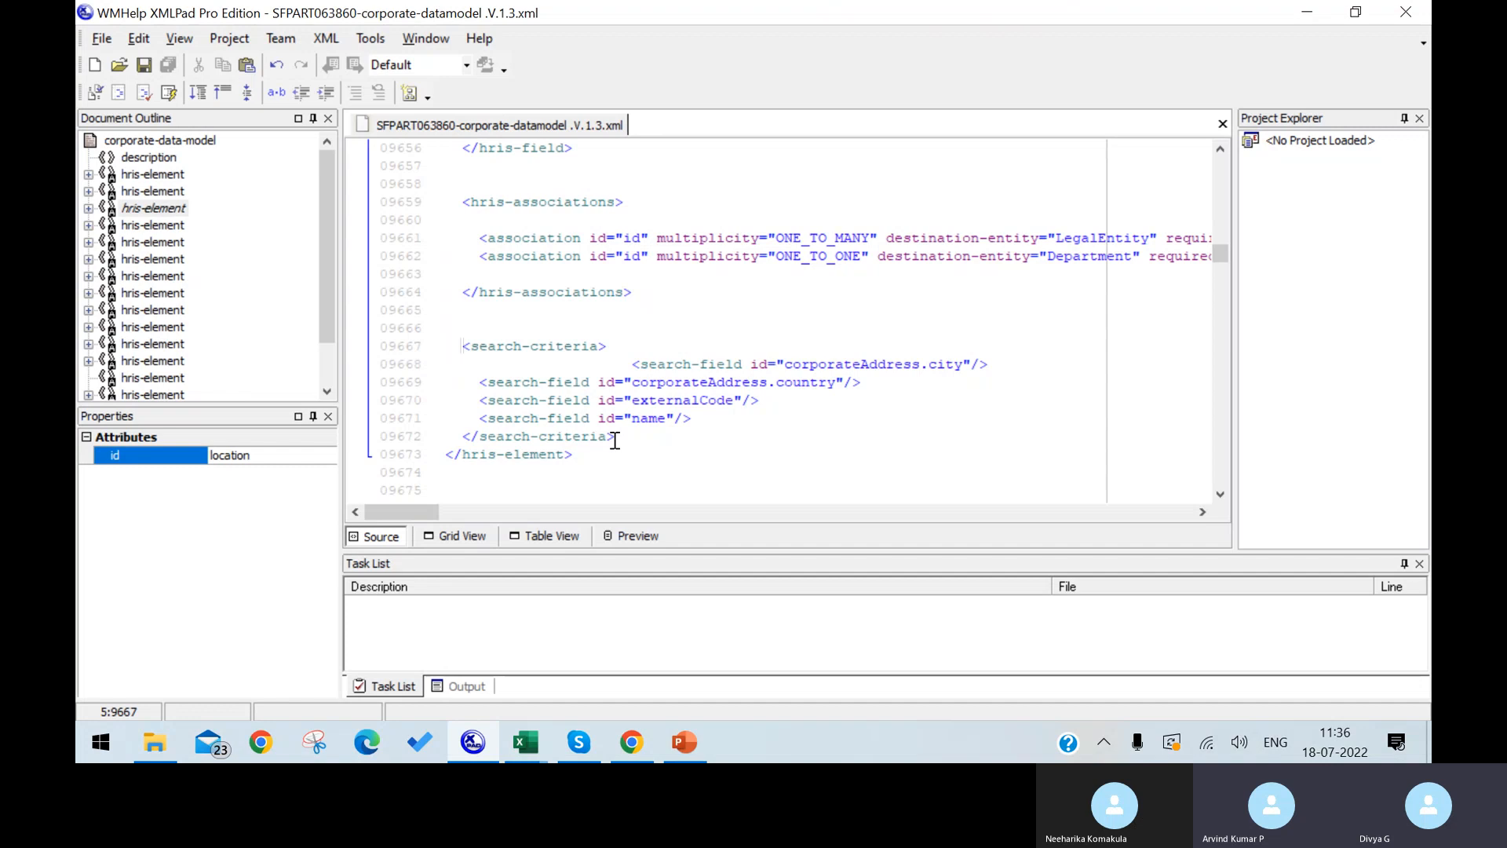
left_click_drag(615, 440, 466, 347)
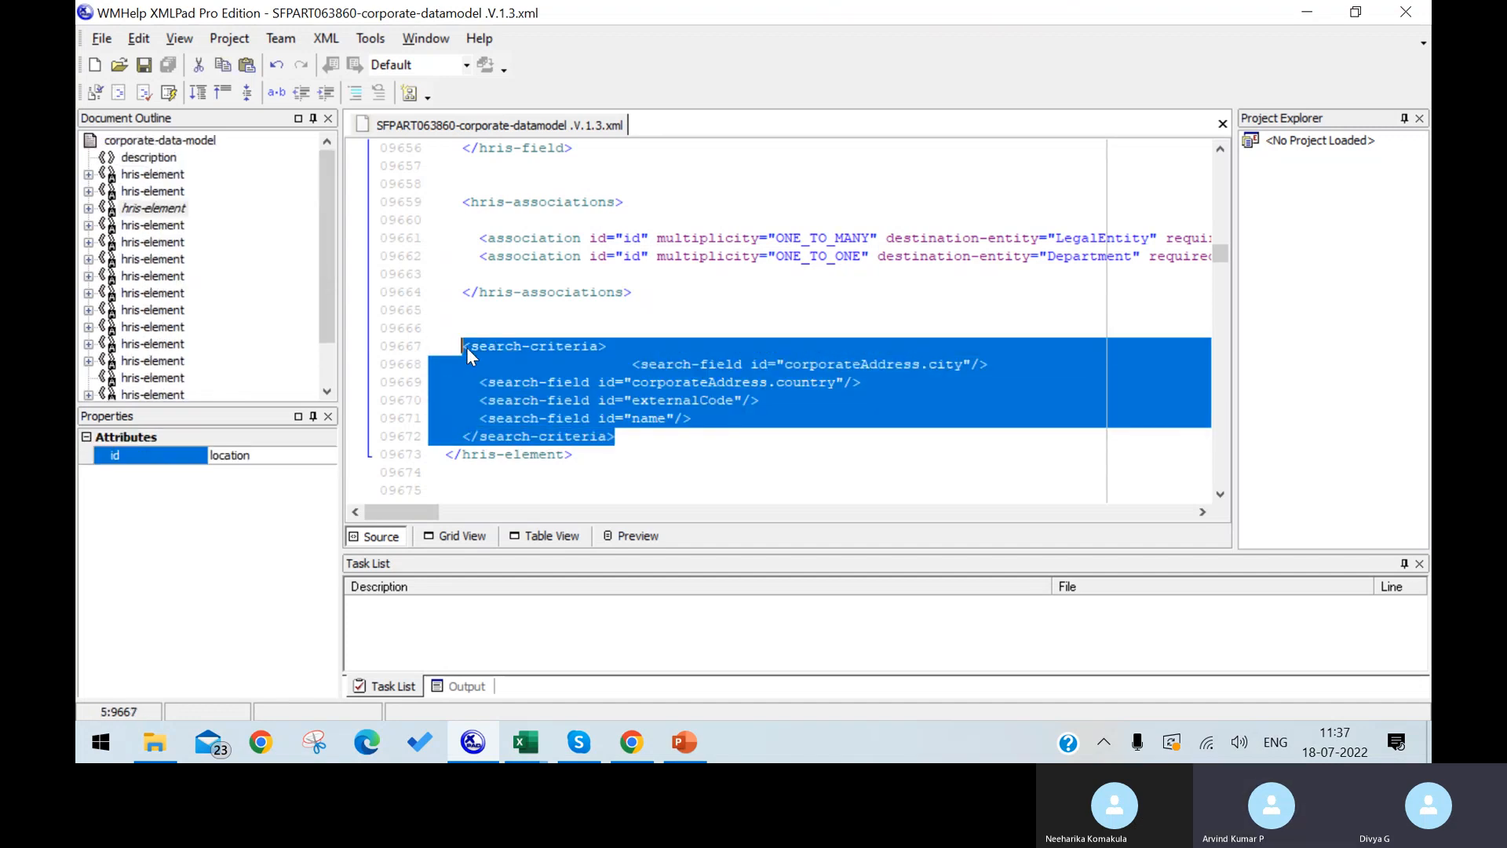
Remove the excess indentation before the corporateAddress.city search-field and highlight the search-field entries in the block.
left_click(632, 362)
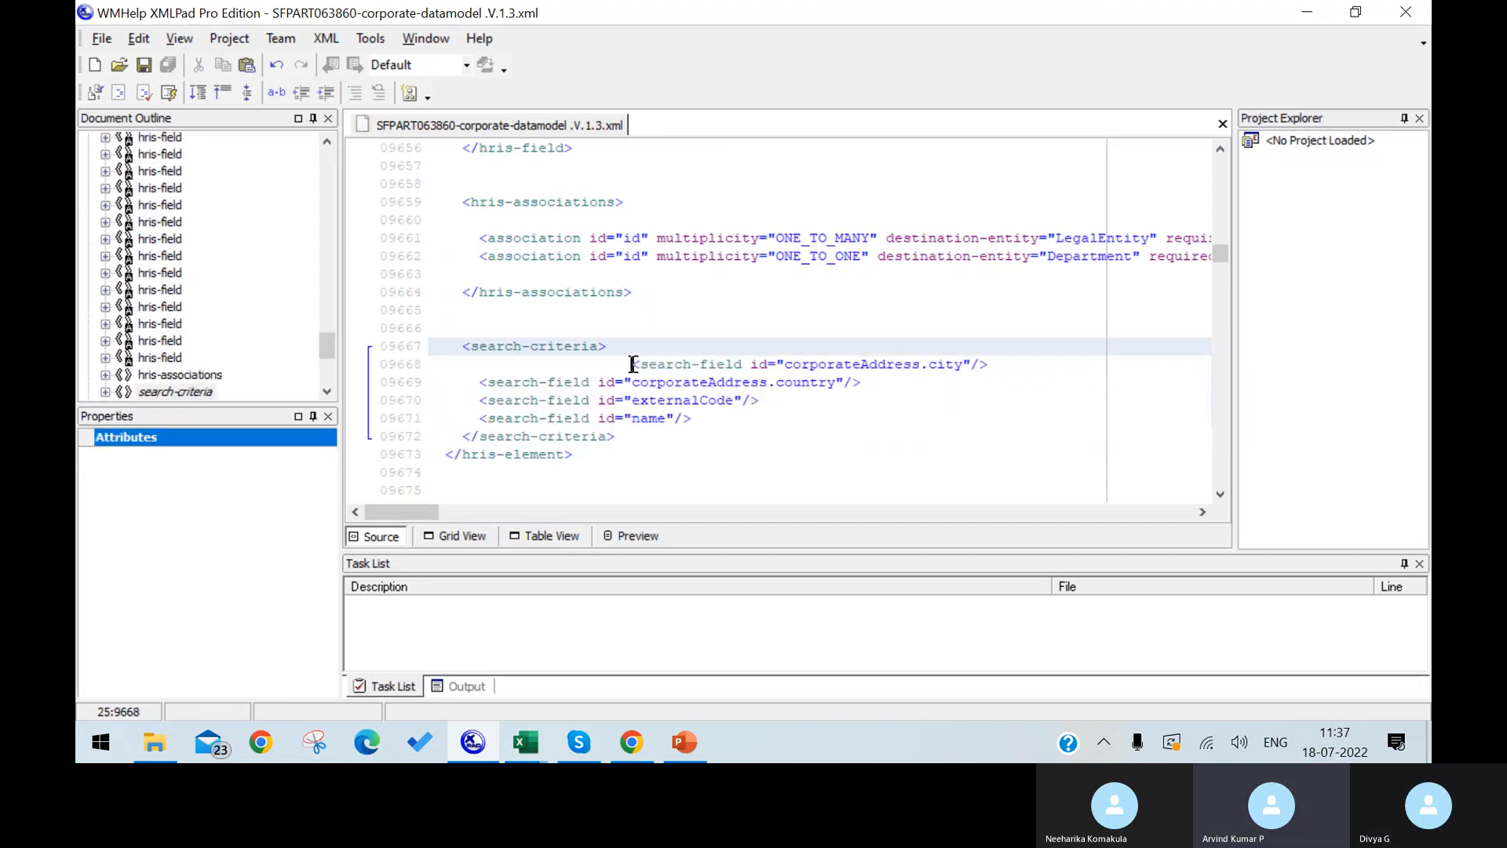
key("BackSpace")
key("BackSpace")
key("BackSpace")
key("BackSpace")
key("BackSpace")
key("BackSpace")
key("BackSpace")
key("BackSpace")
key("BackSpace")
key("BackSpace")
key("BackSpace")
key("BackSpace")
key("BackSpace")
key("BackSpace")
key("BackSpace")
key("BackSpace")
key("BackSpace")
key("BackSpace")
key("BackSpace")
key("BackSpace")
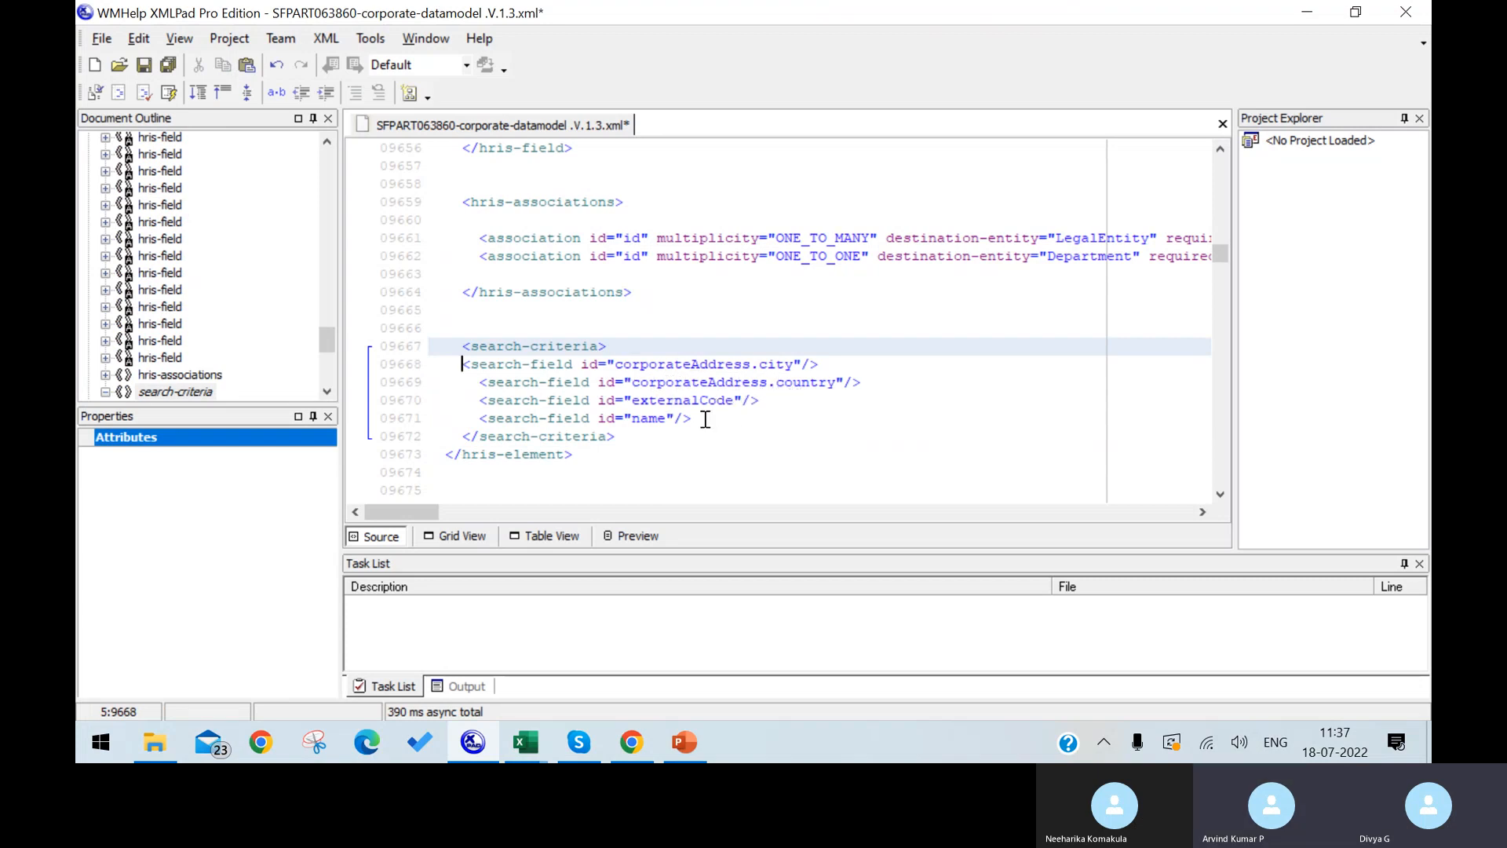
left_click_drag(681, 422, 641, 366)
left_click_drag(611, 368, 506, 369)
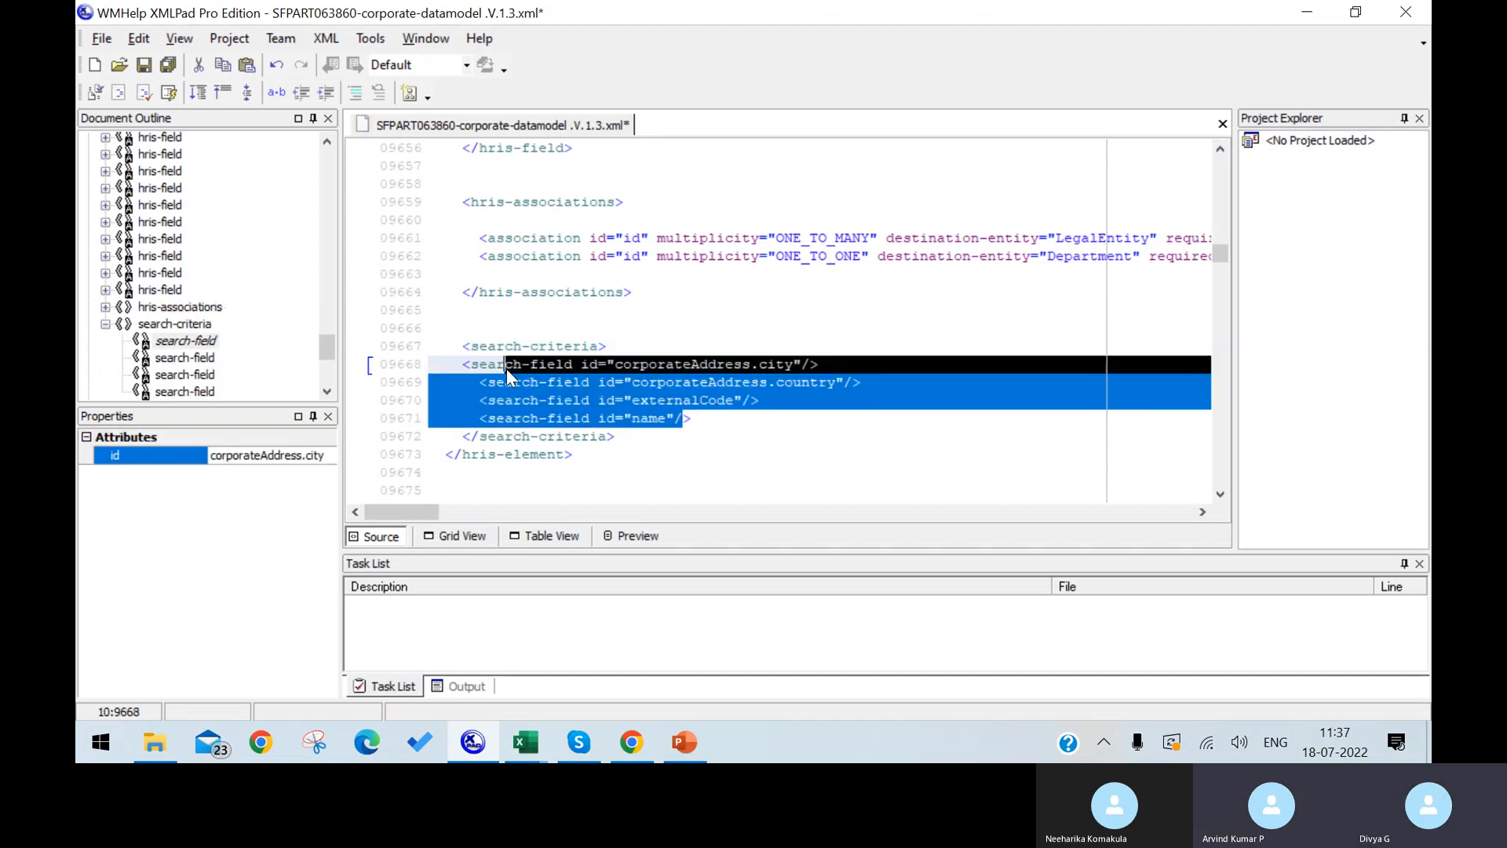
Clear the highlight on the search-field entries and switch to Chrome.
left_click(648, 436)
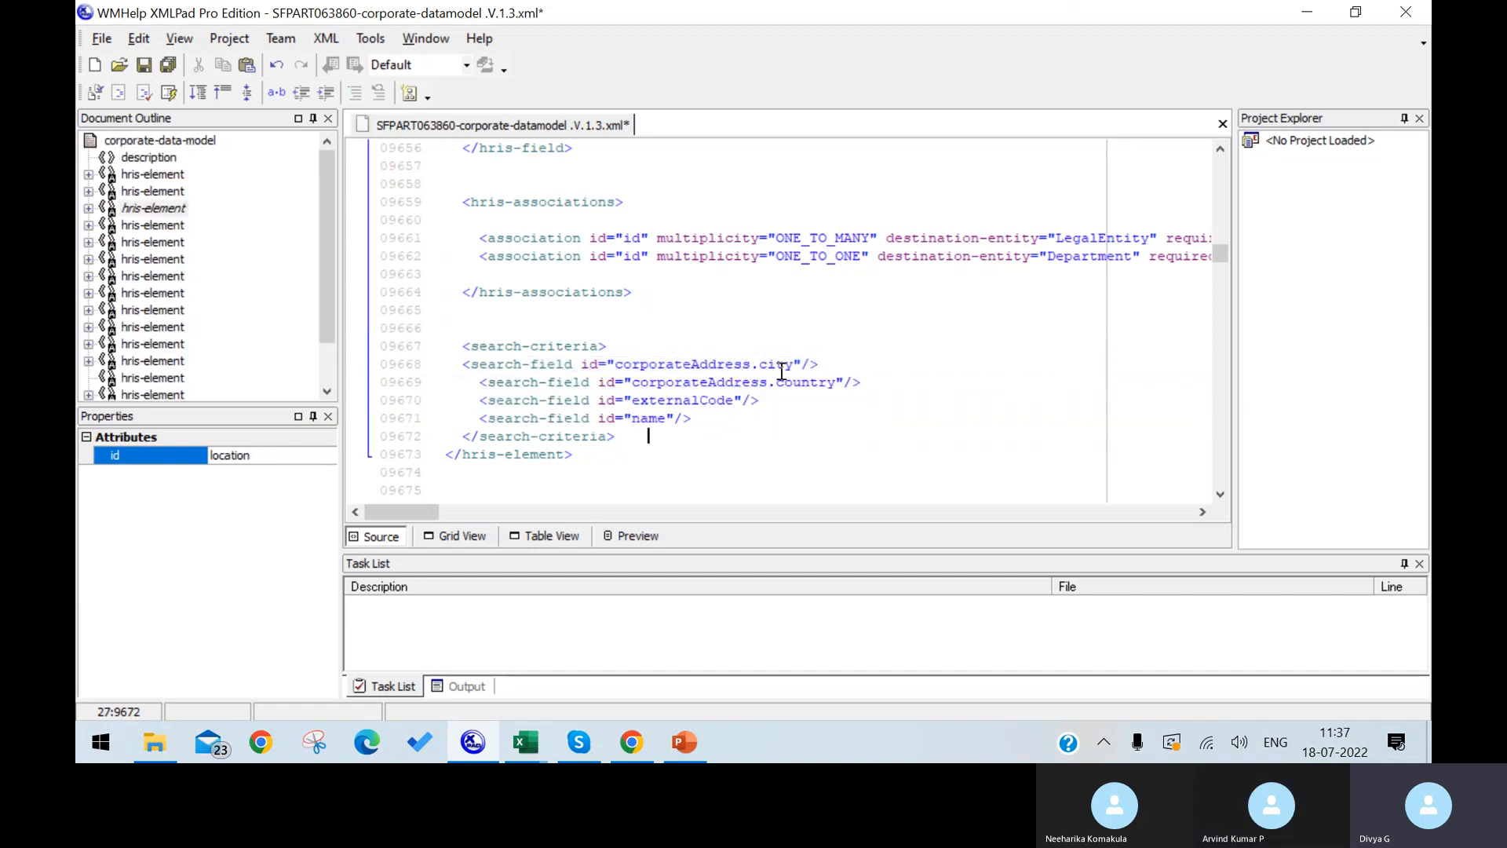
left_click(631, 741)
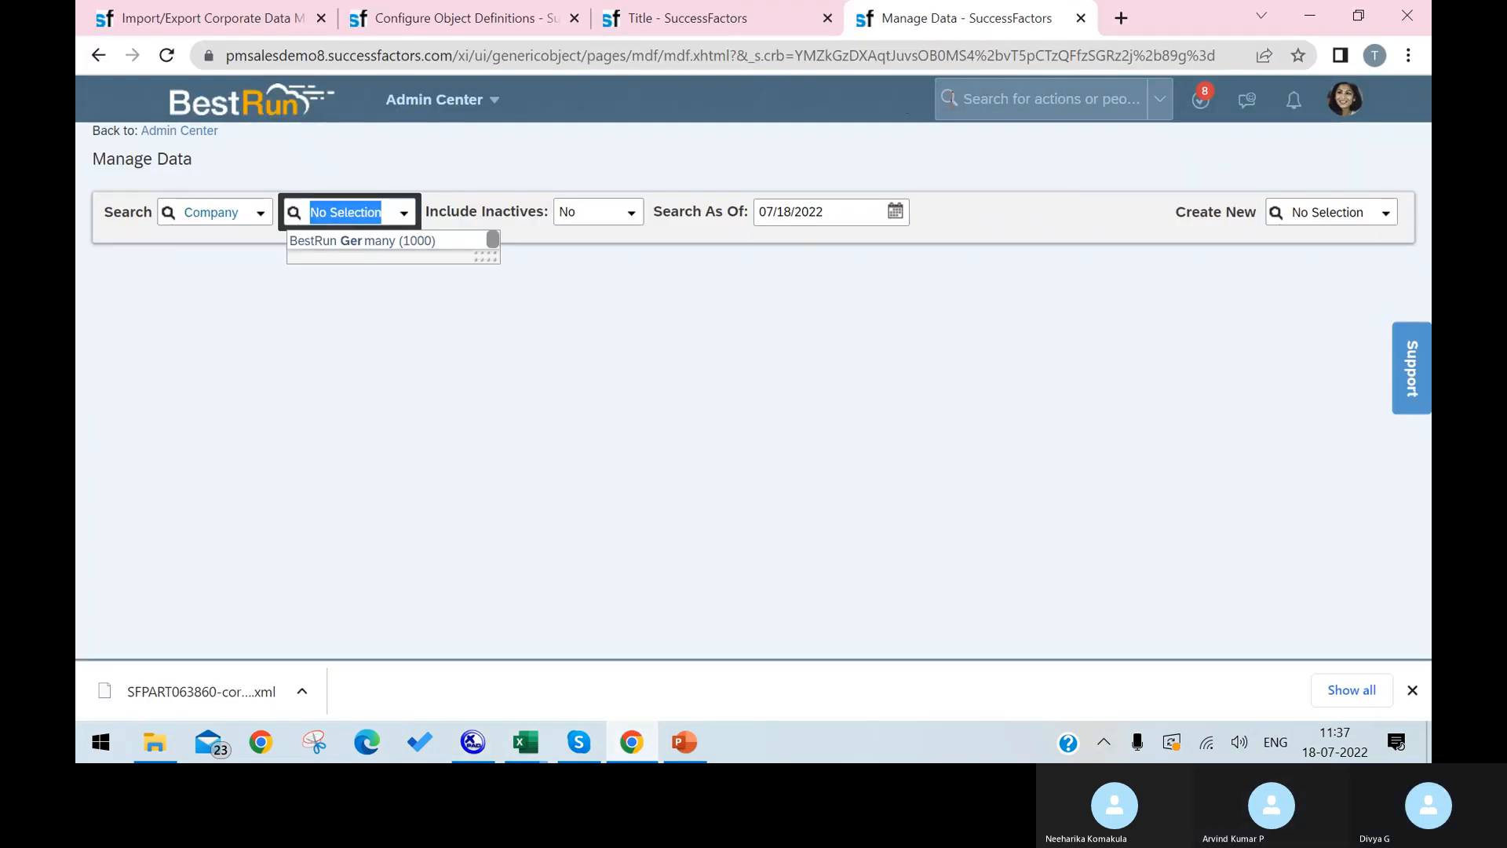
left_click(988, 102)
type("im")
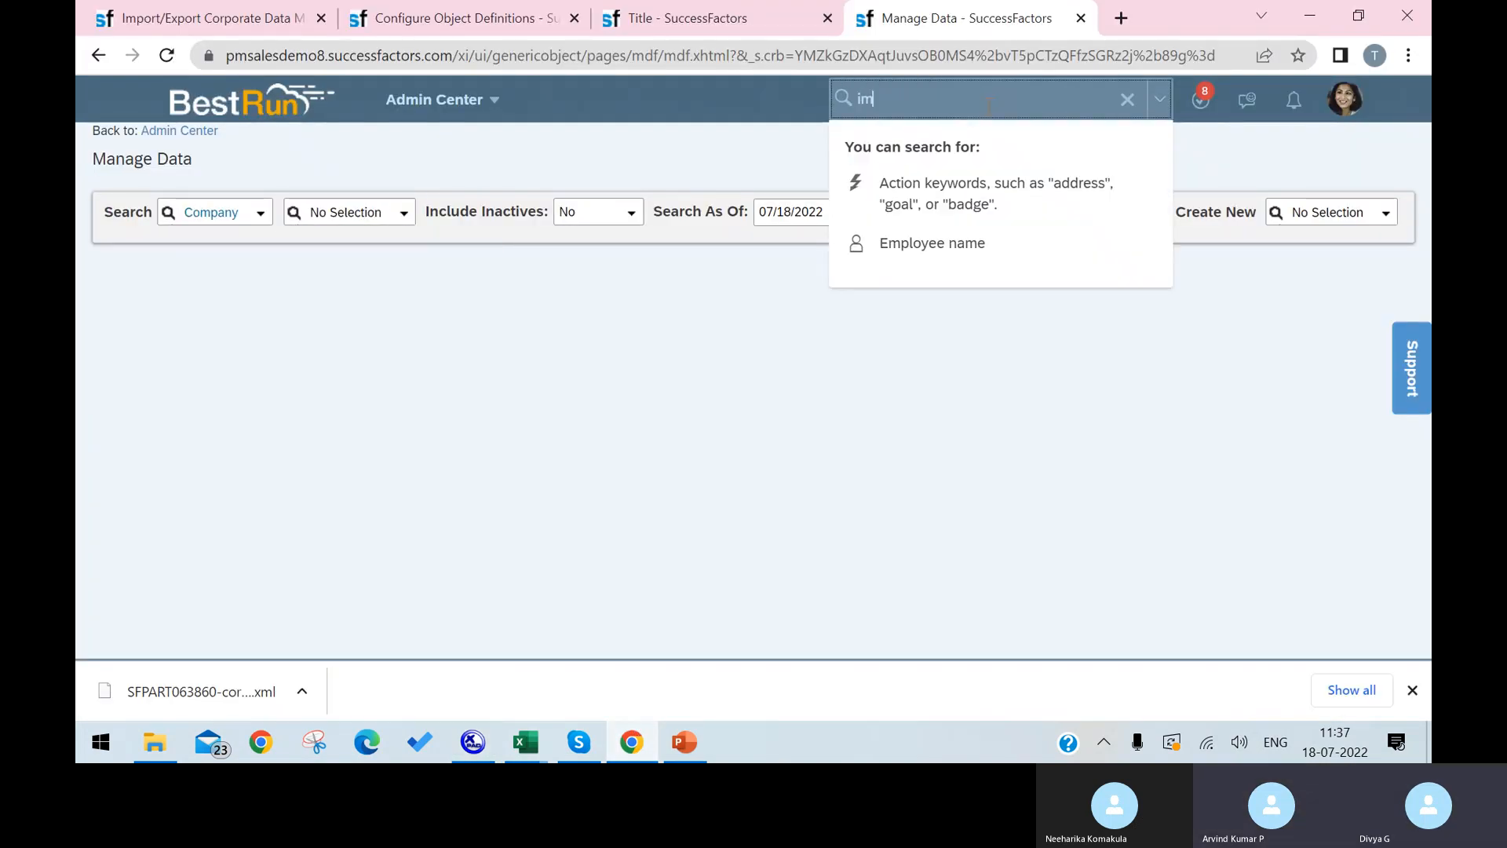
type("port")
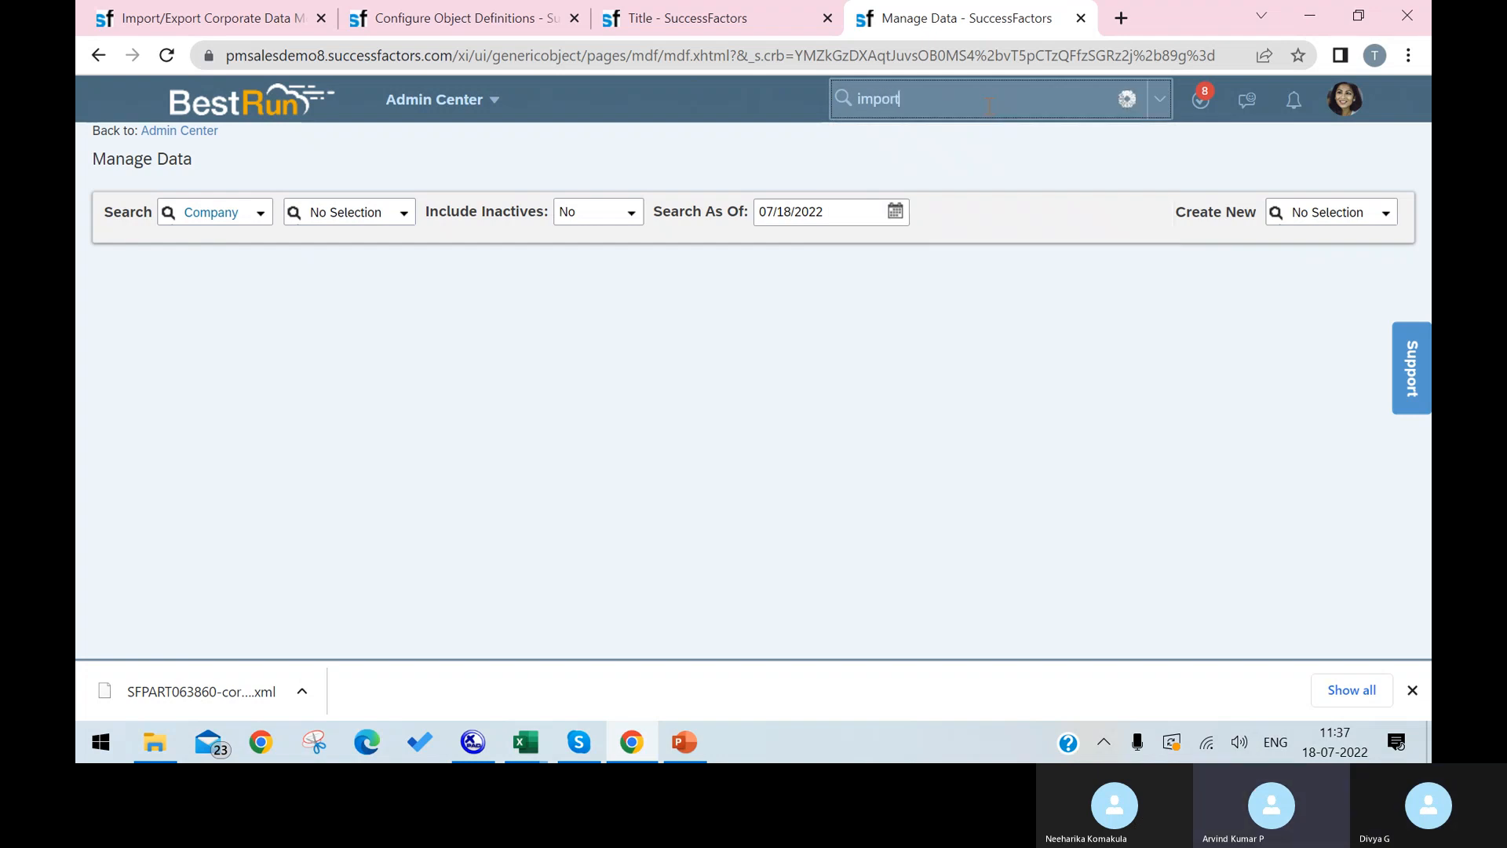
type(" expo")
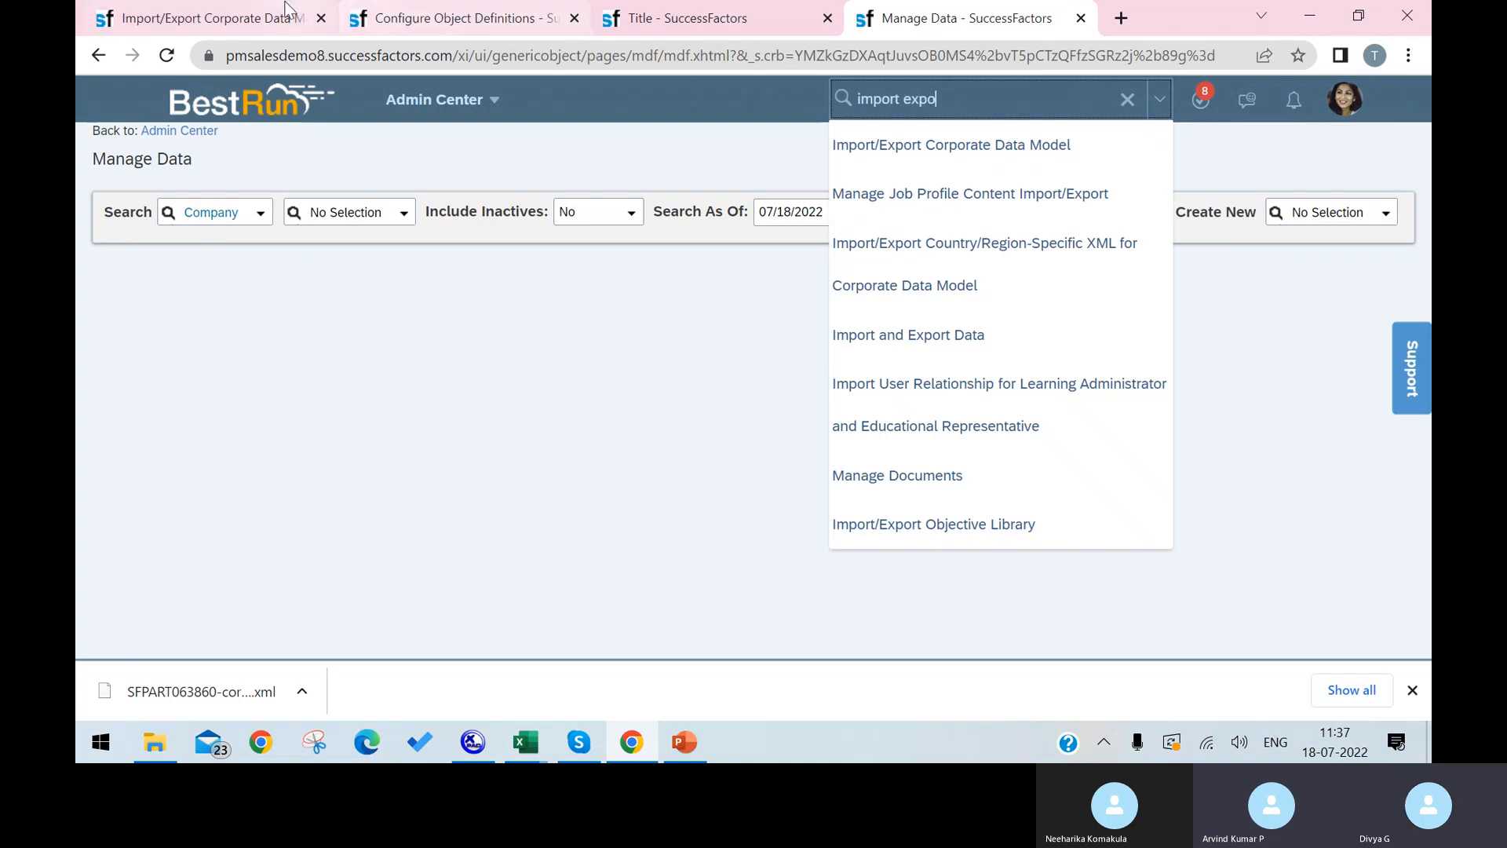
From the Import/Export Corporate Data Model page, search actions for import export coun and open Import/Export Country/Region-Specific XML for Corporate Data Model.
left_click(236, 15)
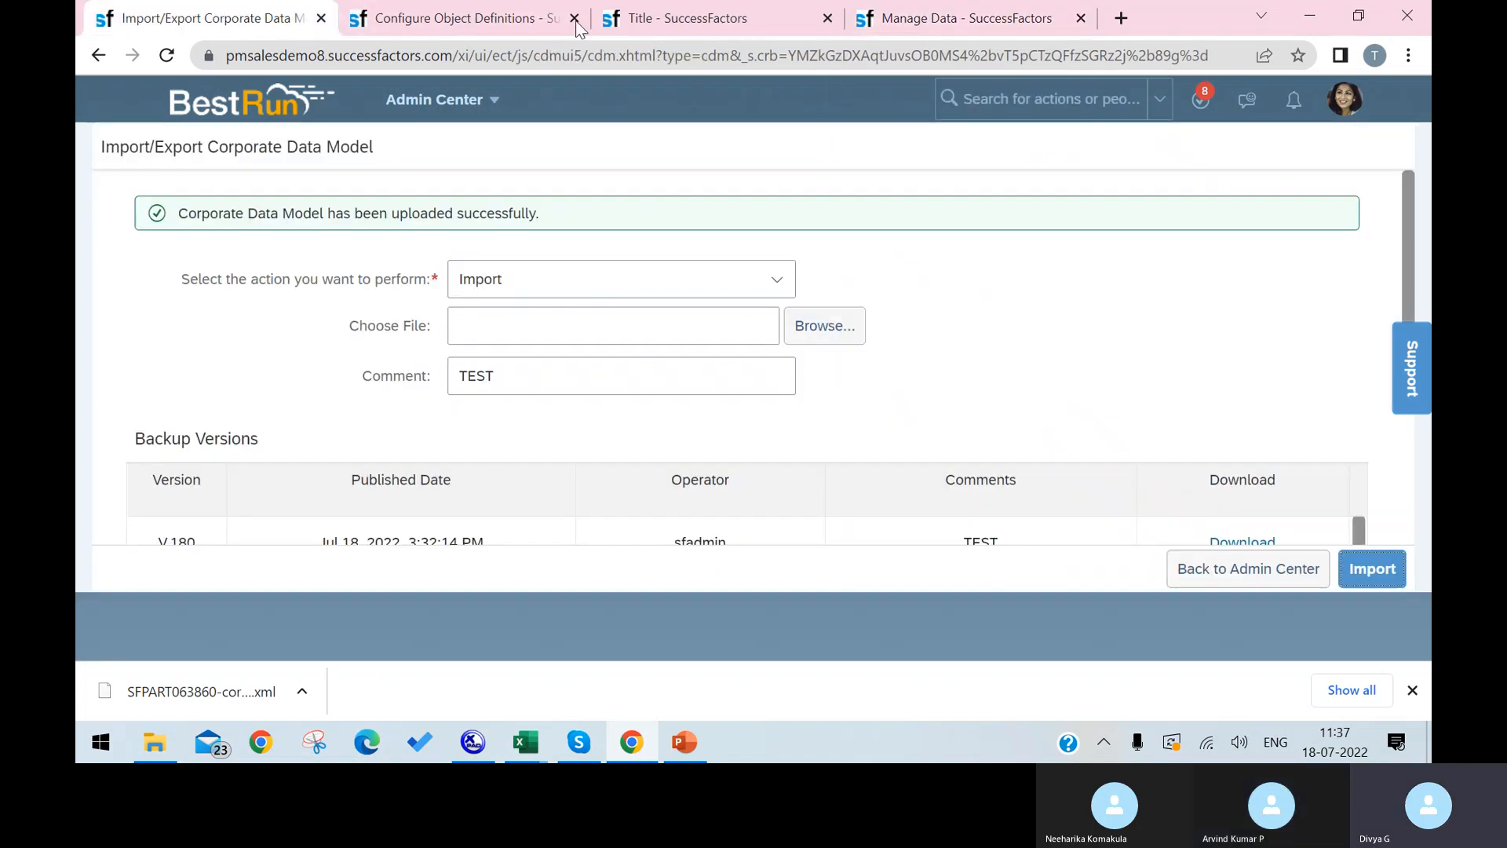
left_click(1035, 98)
type("import ")
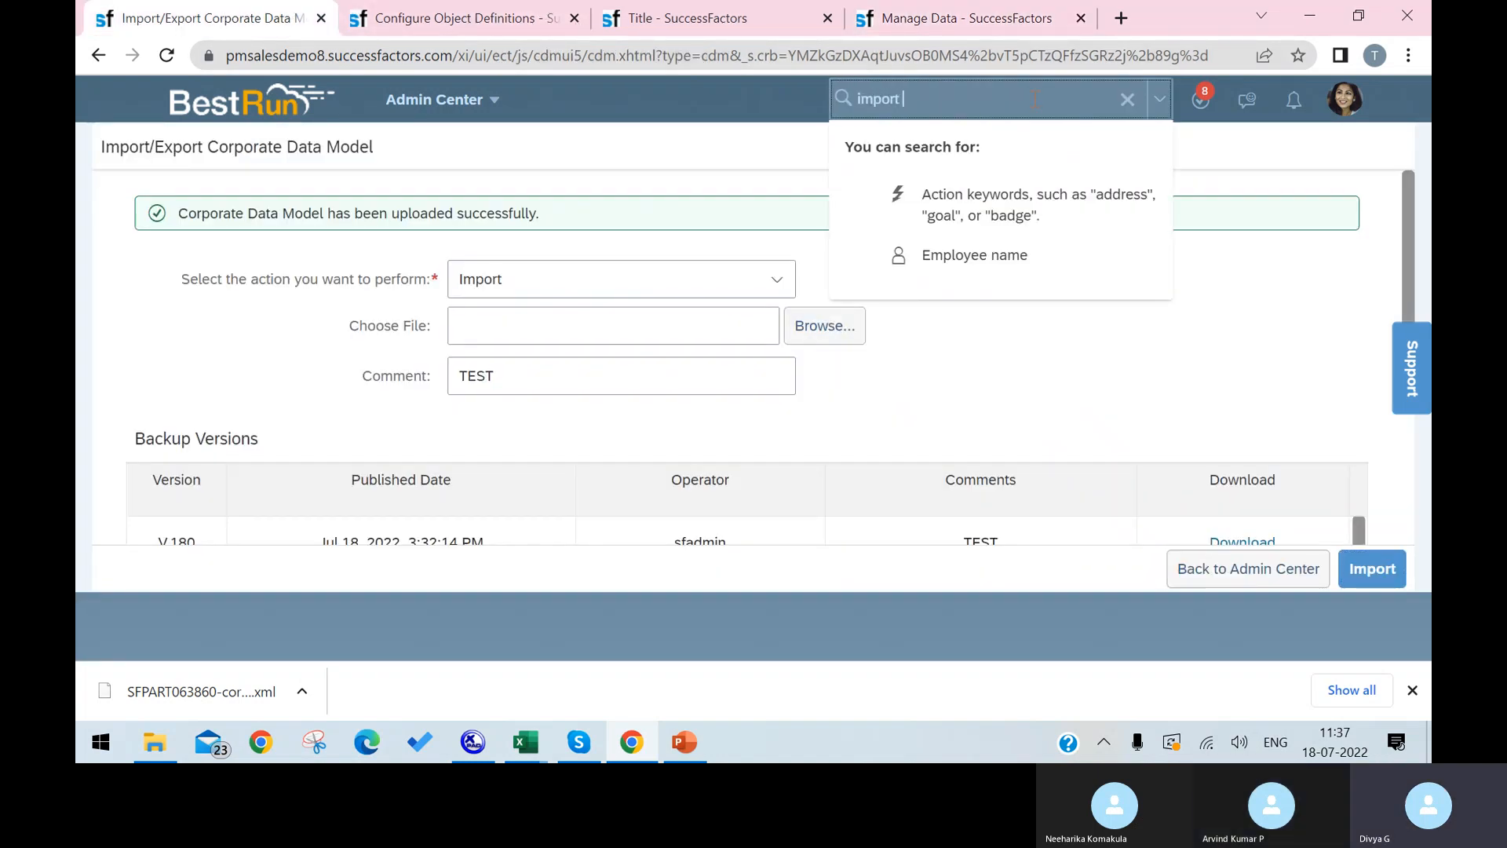
type("export coun")
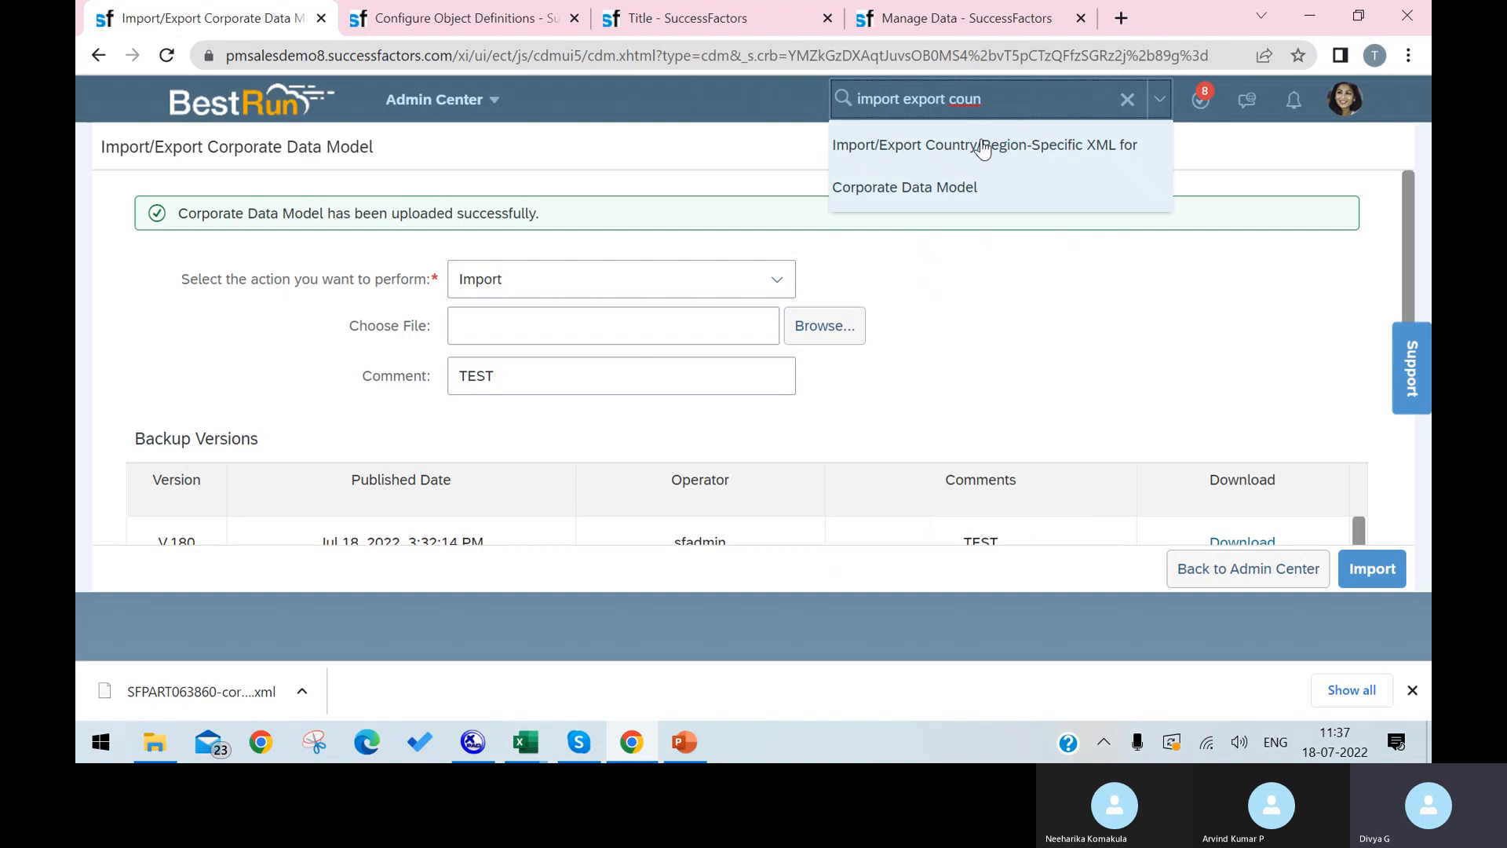
left_click(981, 144)
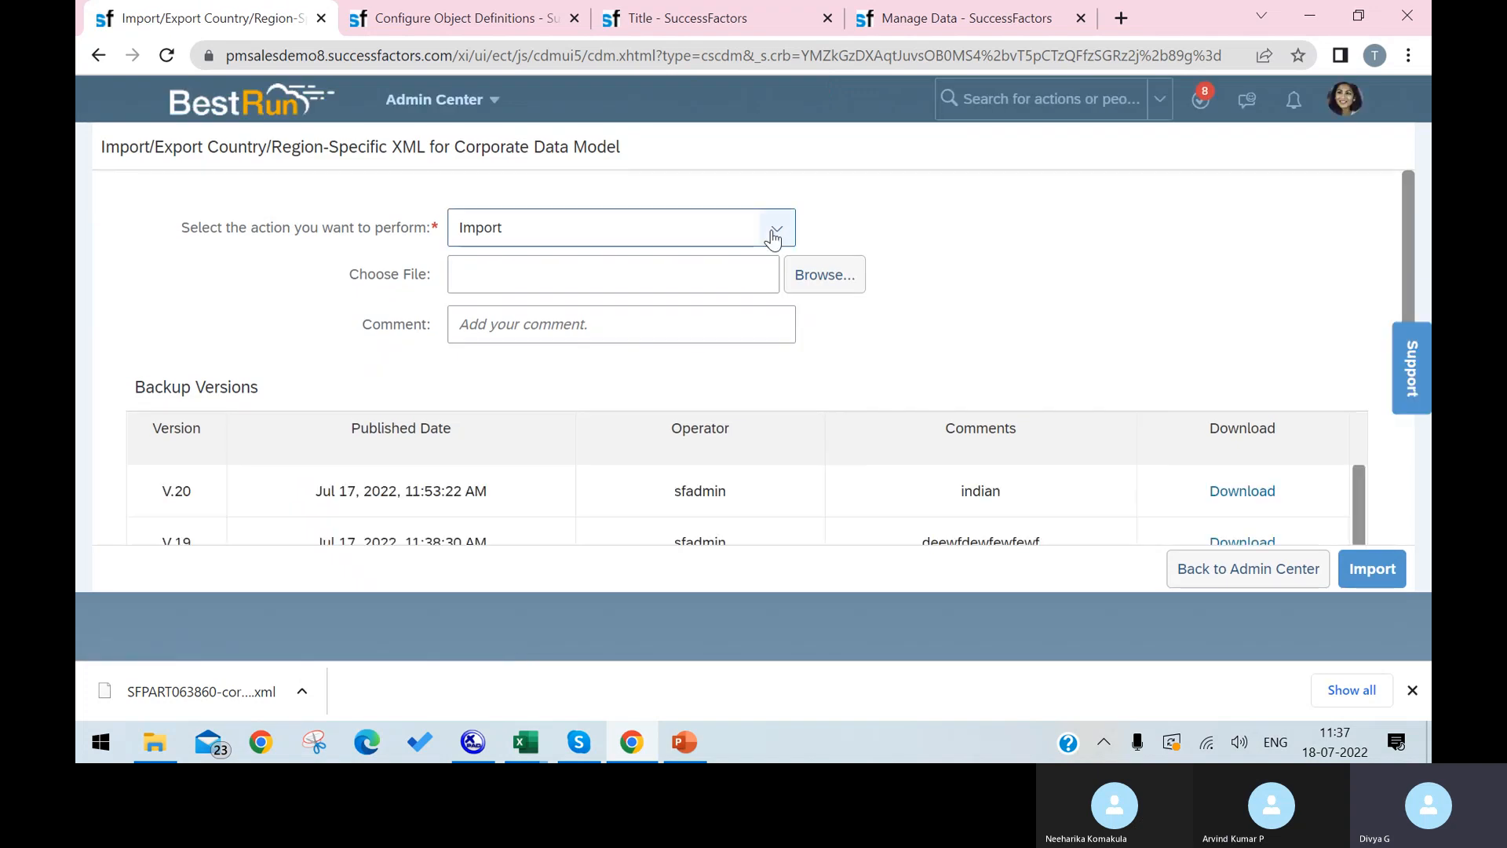
Set the action to Export and export the country/region-specific XML for the corporate data model.
left_click(775, 234)
left_click(733, 308)
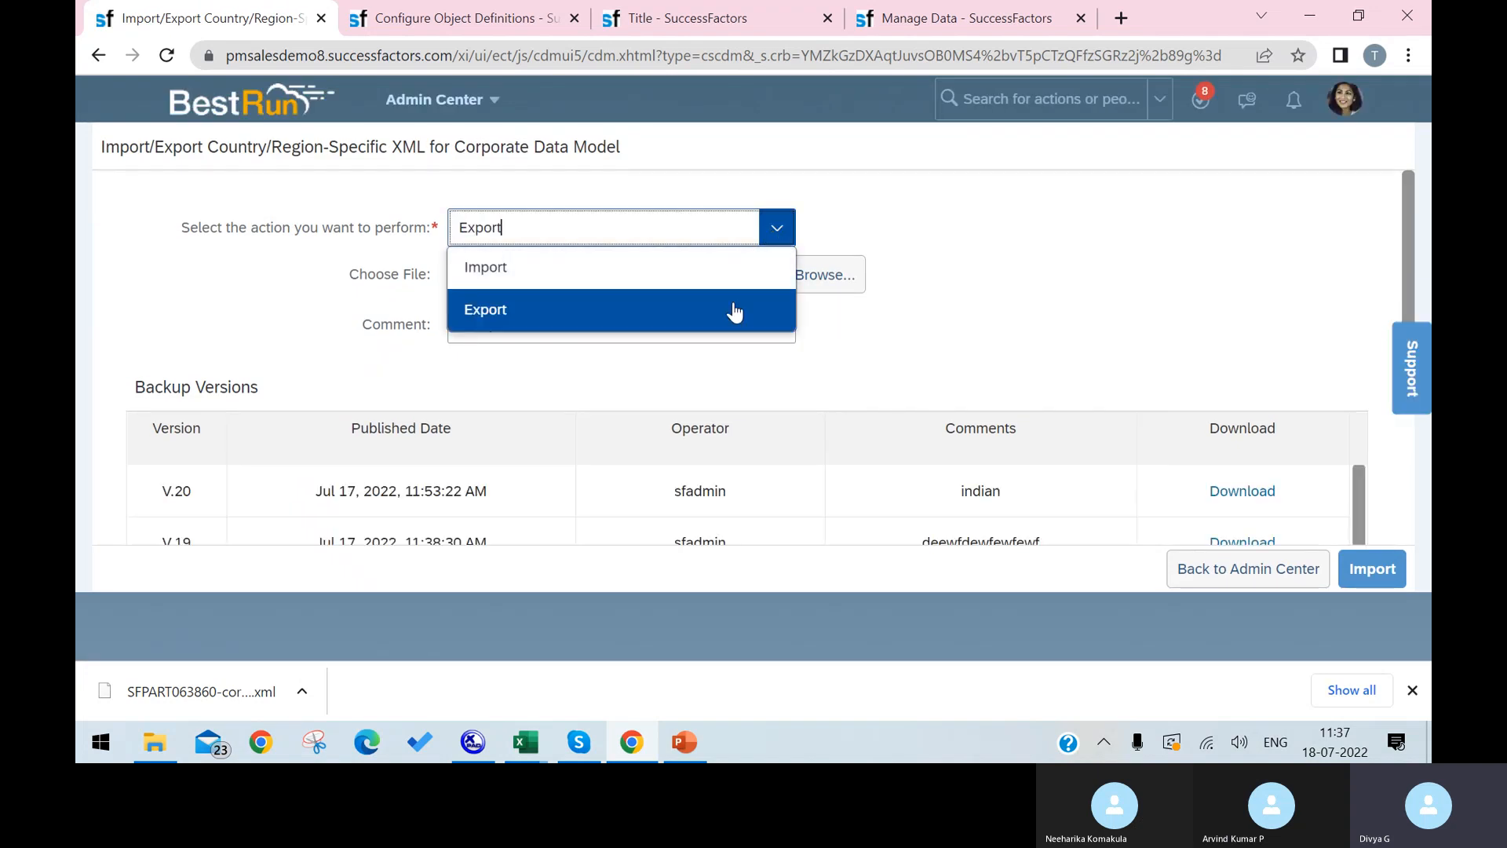
left_click(1374, 569)
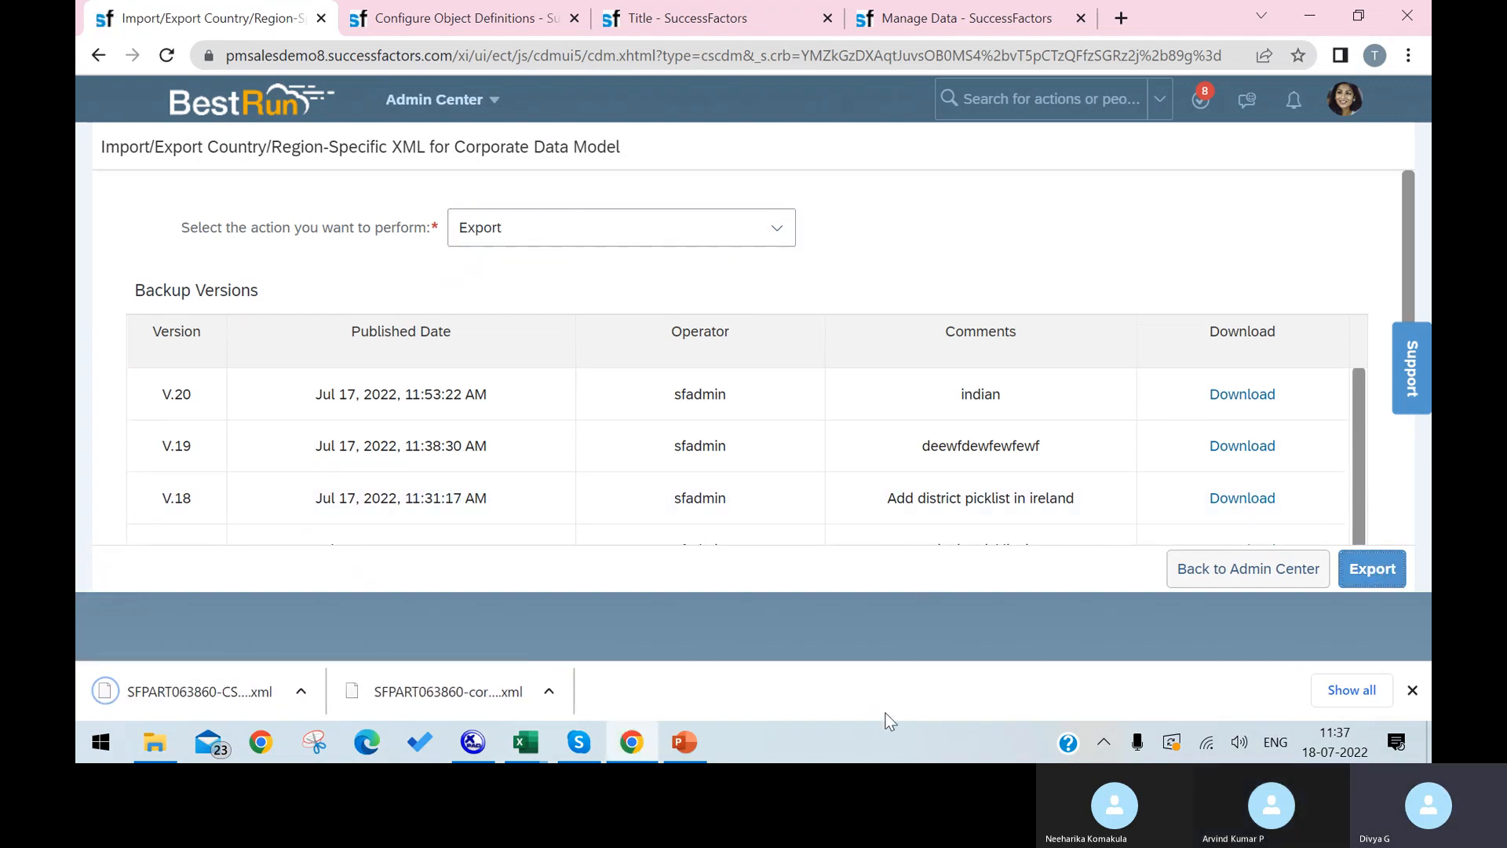
Switch to File Explorer and open SFPART063860-CSF-for-corporate-DM from Downloads in XMLPad, cancelling the DTD download.
left_click(155, 742)
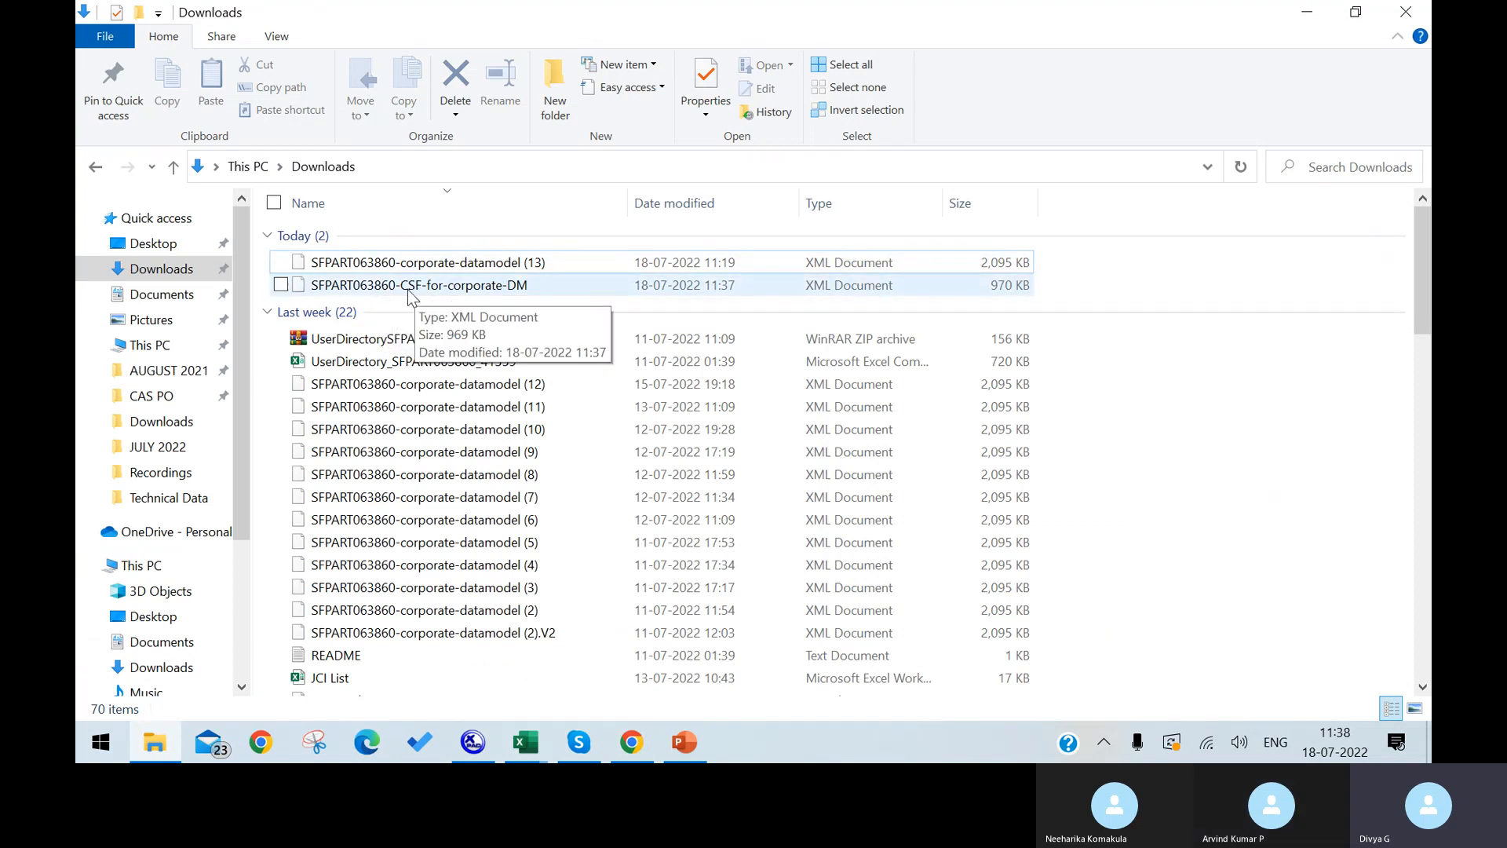
left_click(453, 290)
right_click(452, 291)
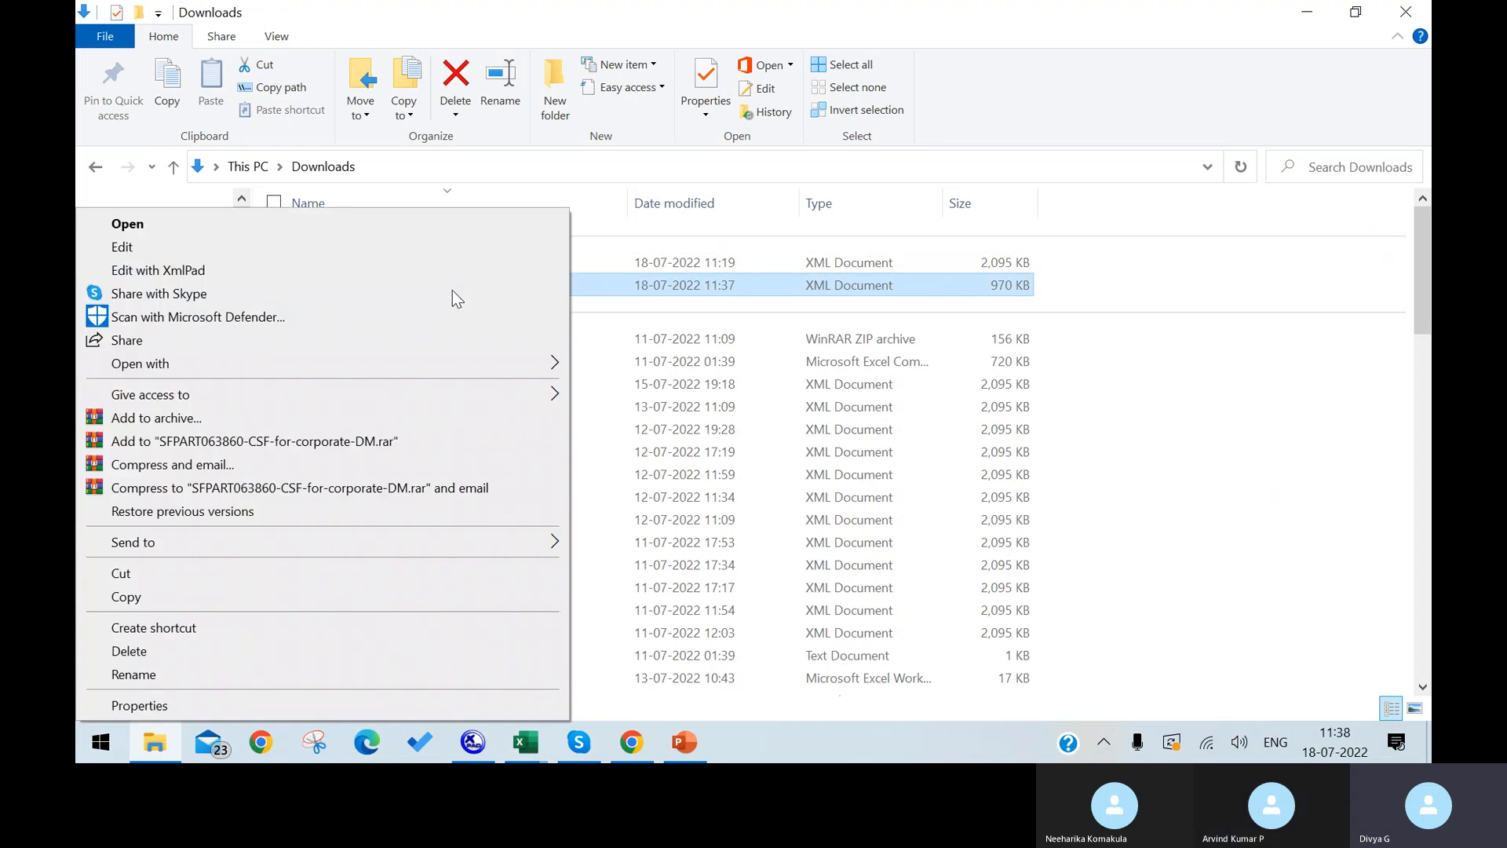
left_click(496, 741)
left_click(496, 738)
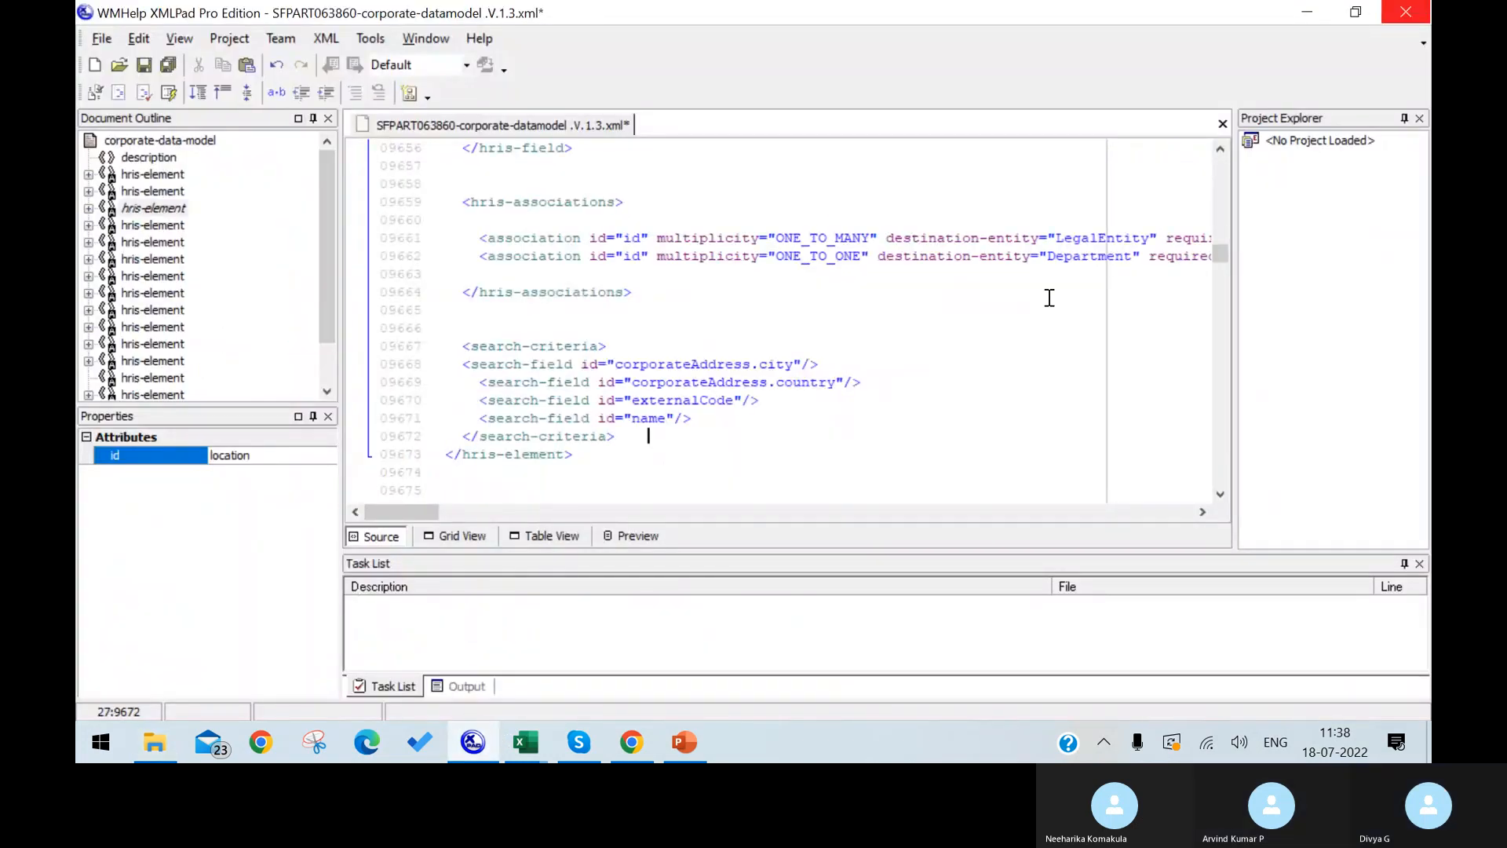
left_click(155, 742)
right_click(430, 285)
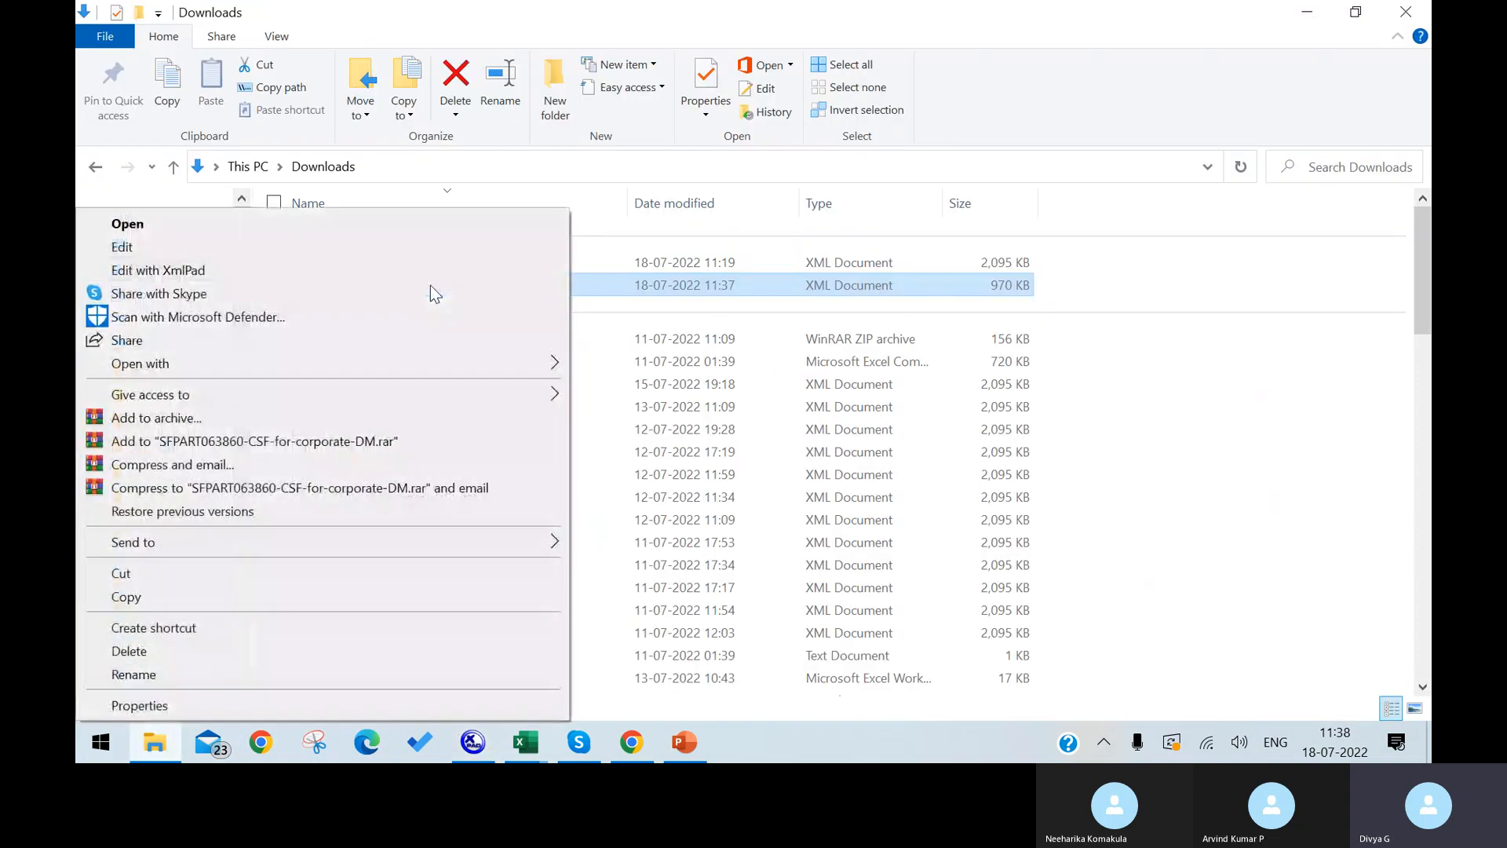
left_click(398, 276)
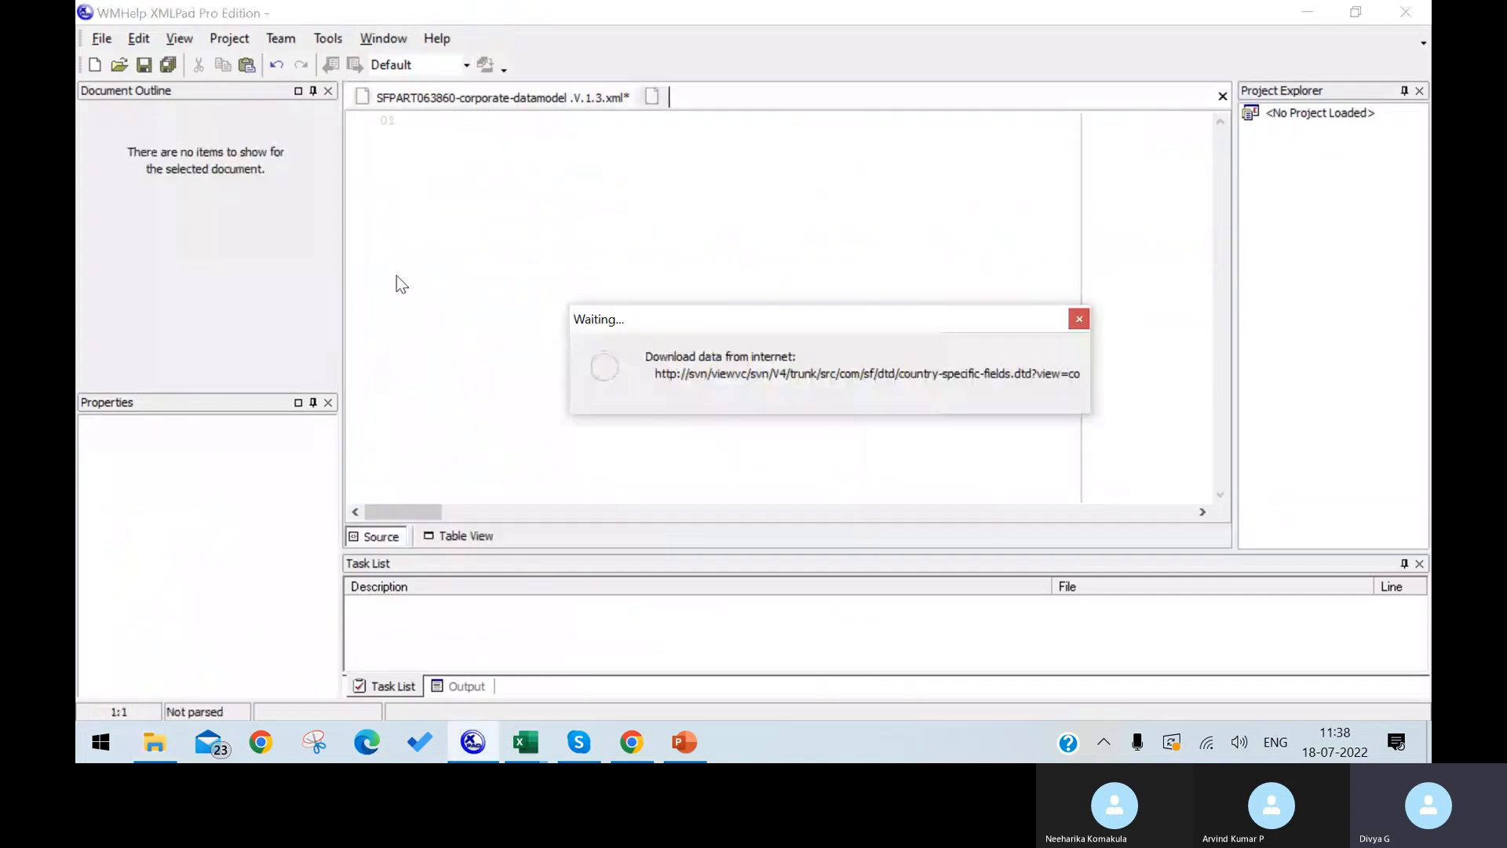
left_click(1073, 319)
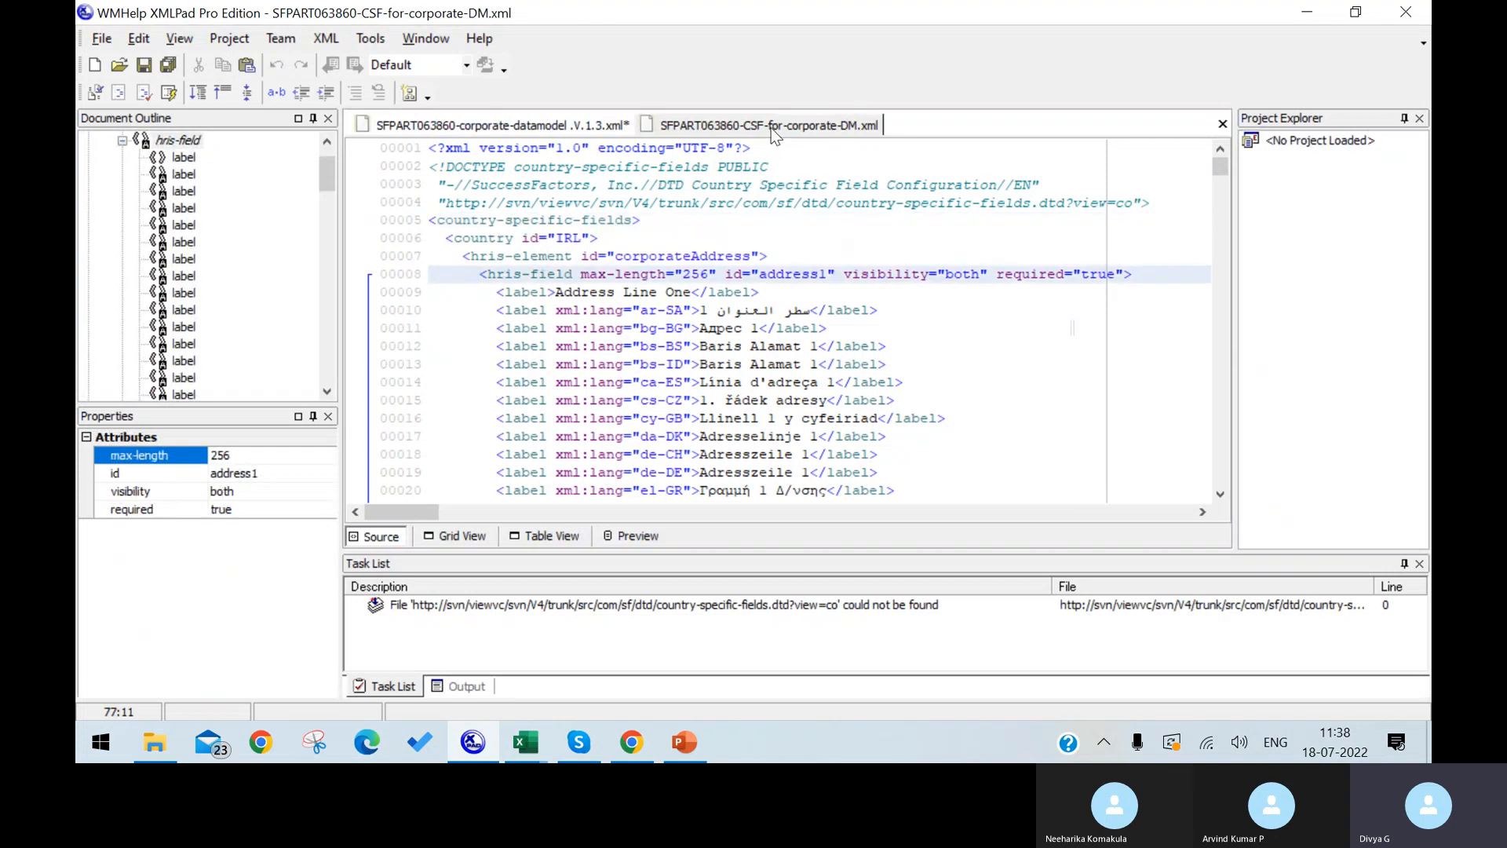
Show the country-specific fields file as a table, collapse IRL's hris-field list and look through the listed countries.
left_click(562, 542)
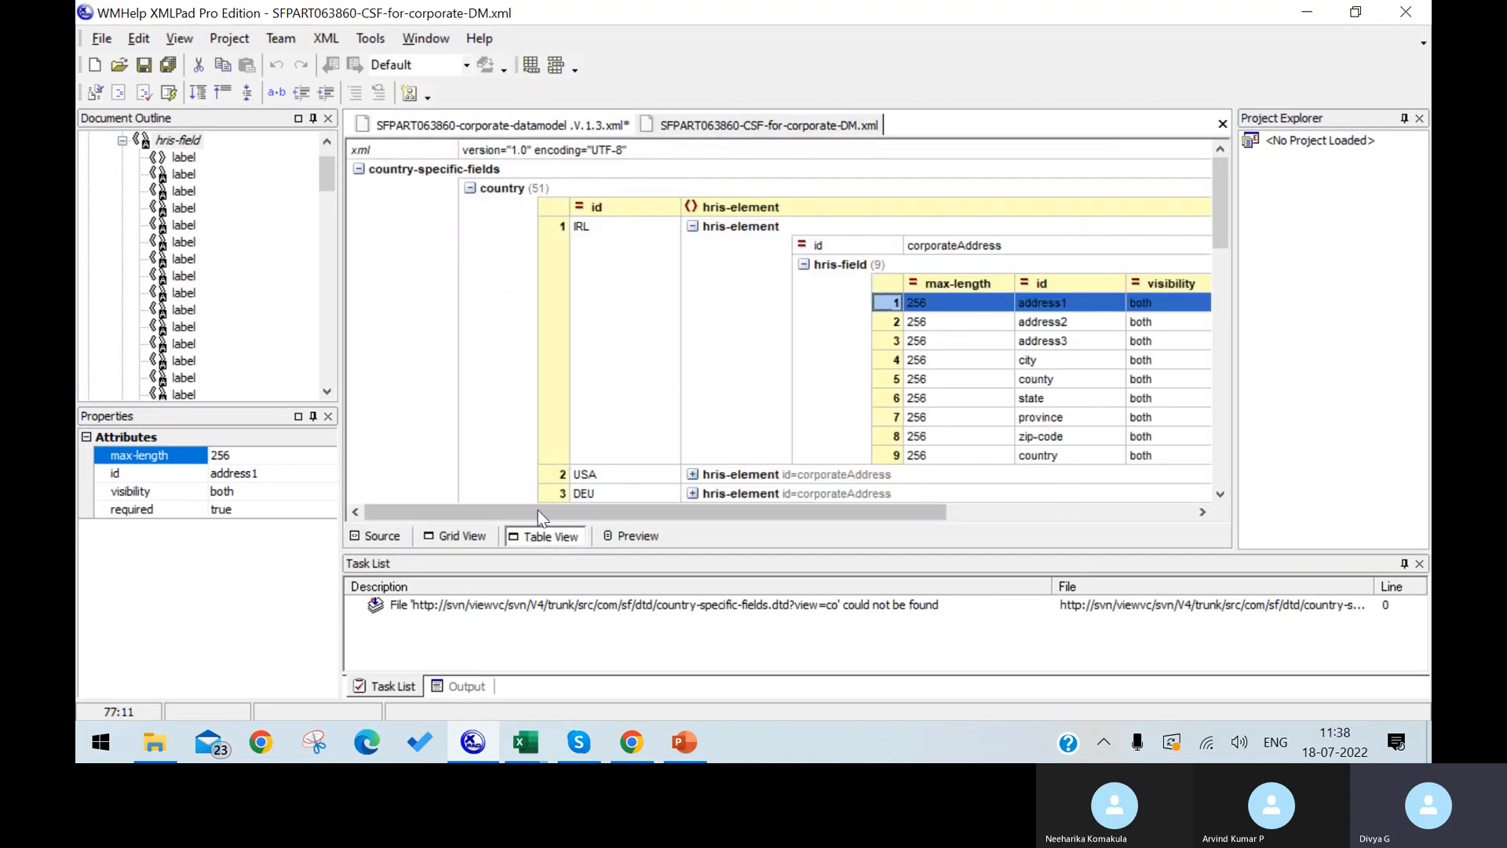
left_click(802, 266)
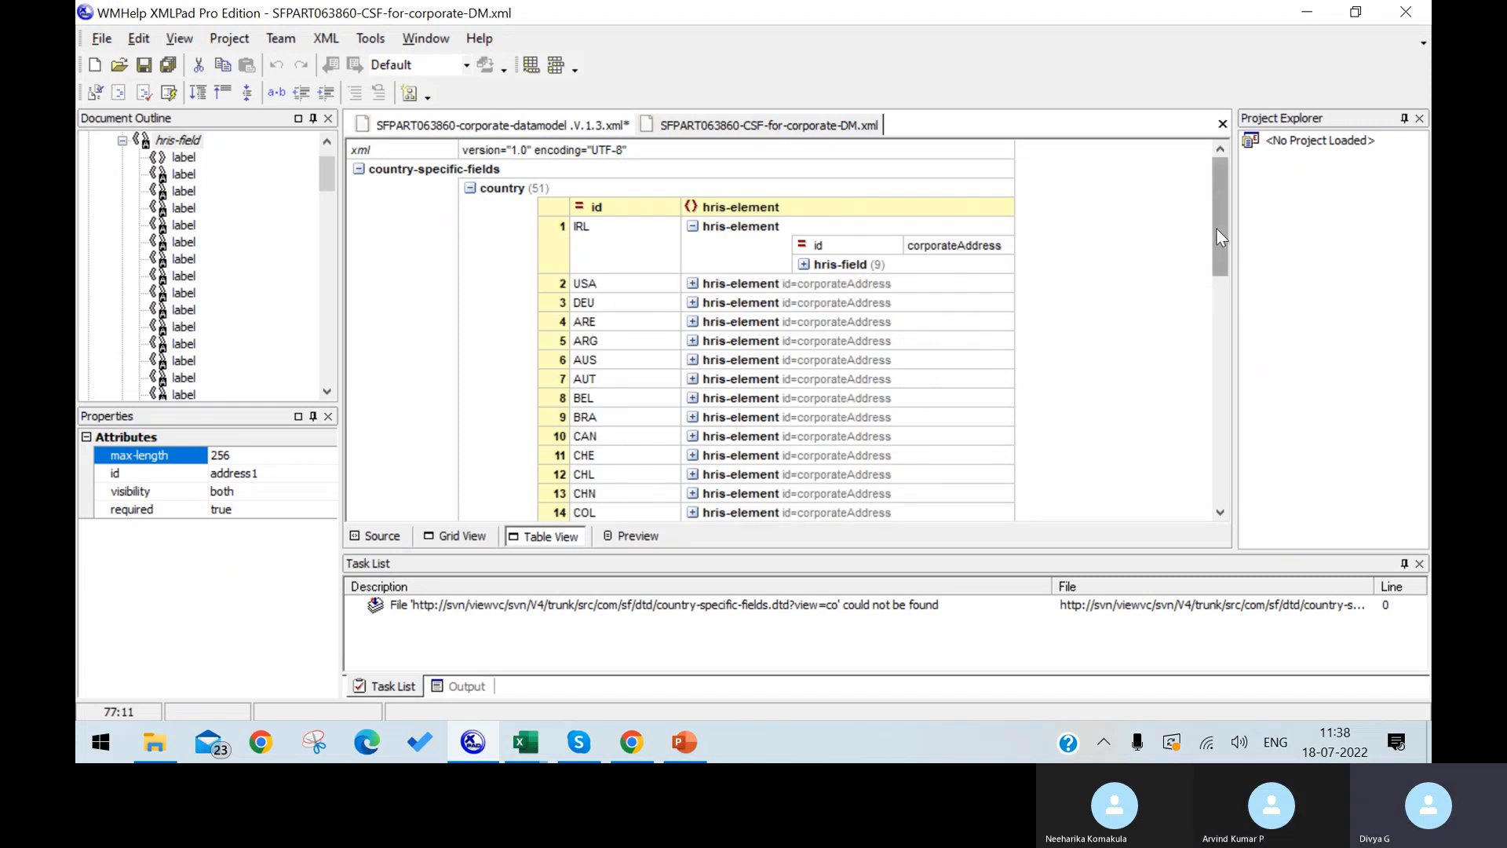
left_click_drag(1217, 226, 1203, 182)
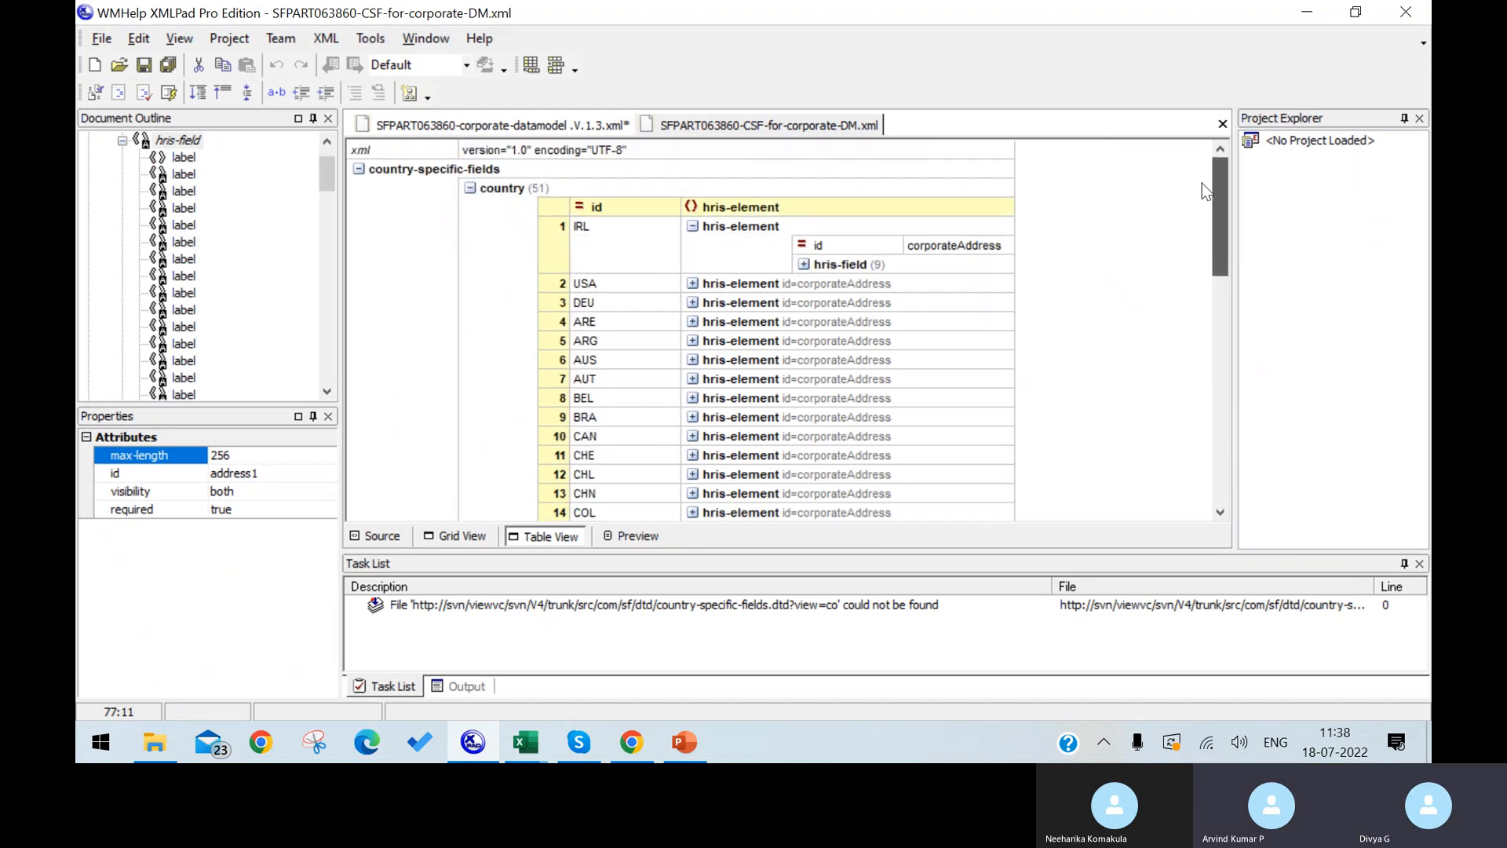
left_click_drag(1203, 182, 1246, 257)
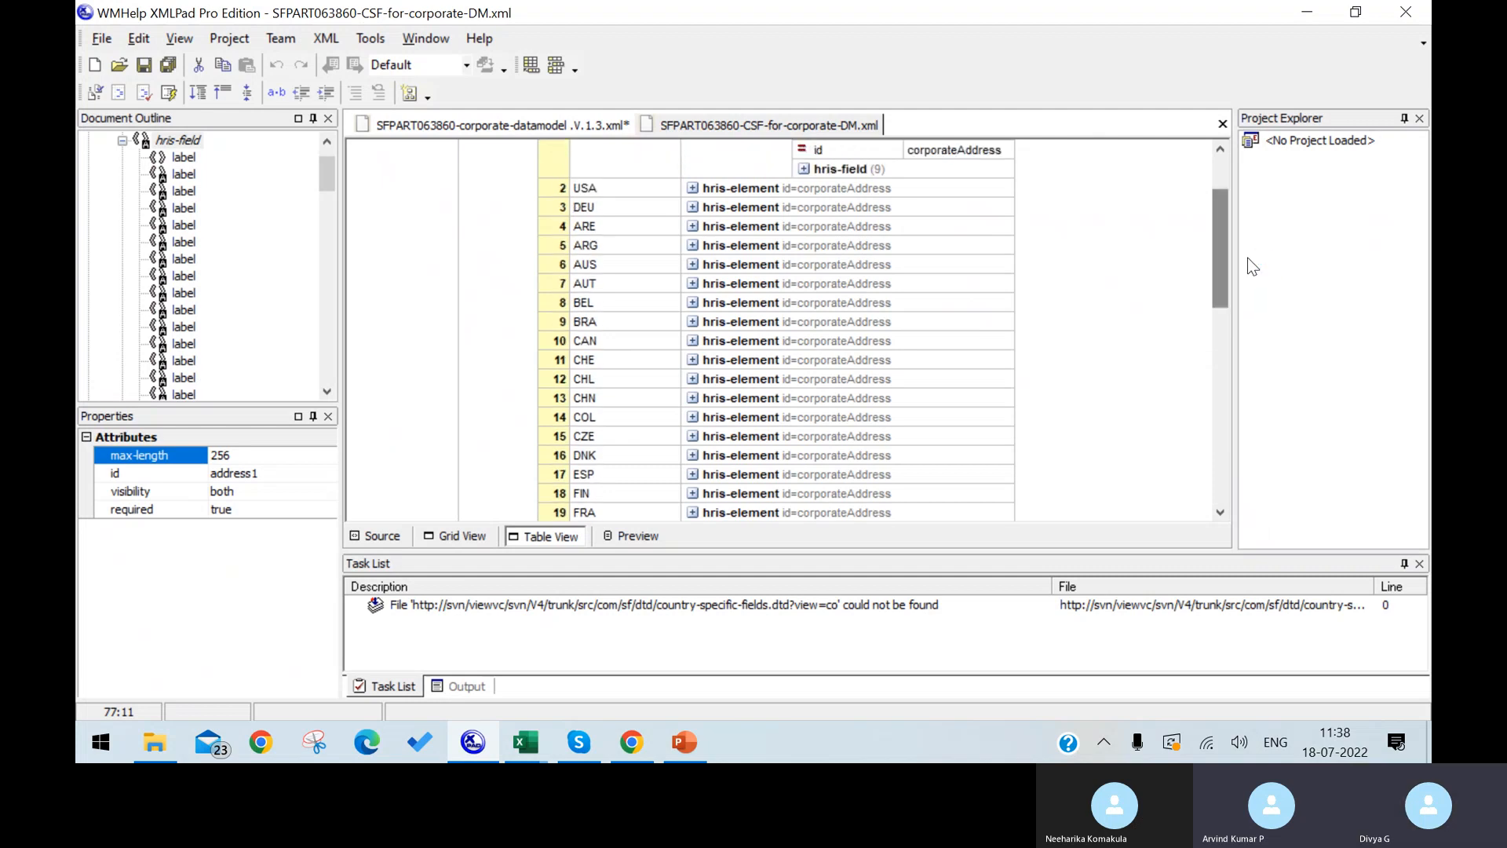
left_click(1228, 179)
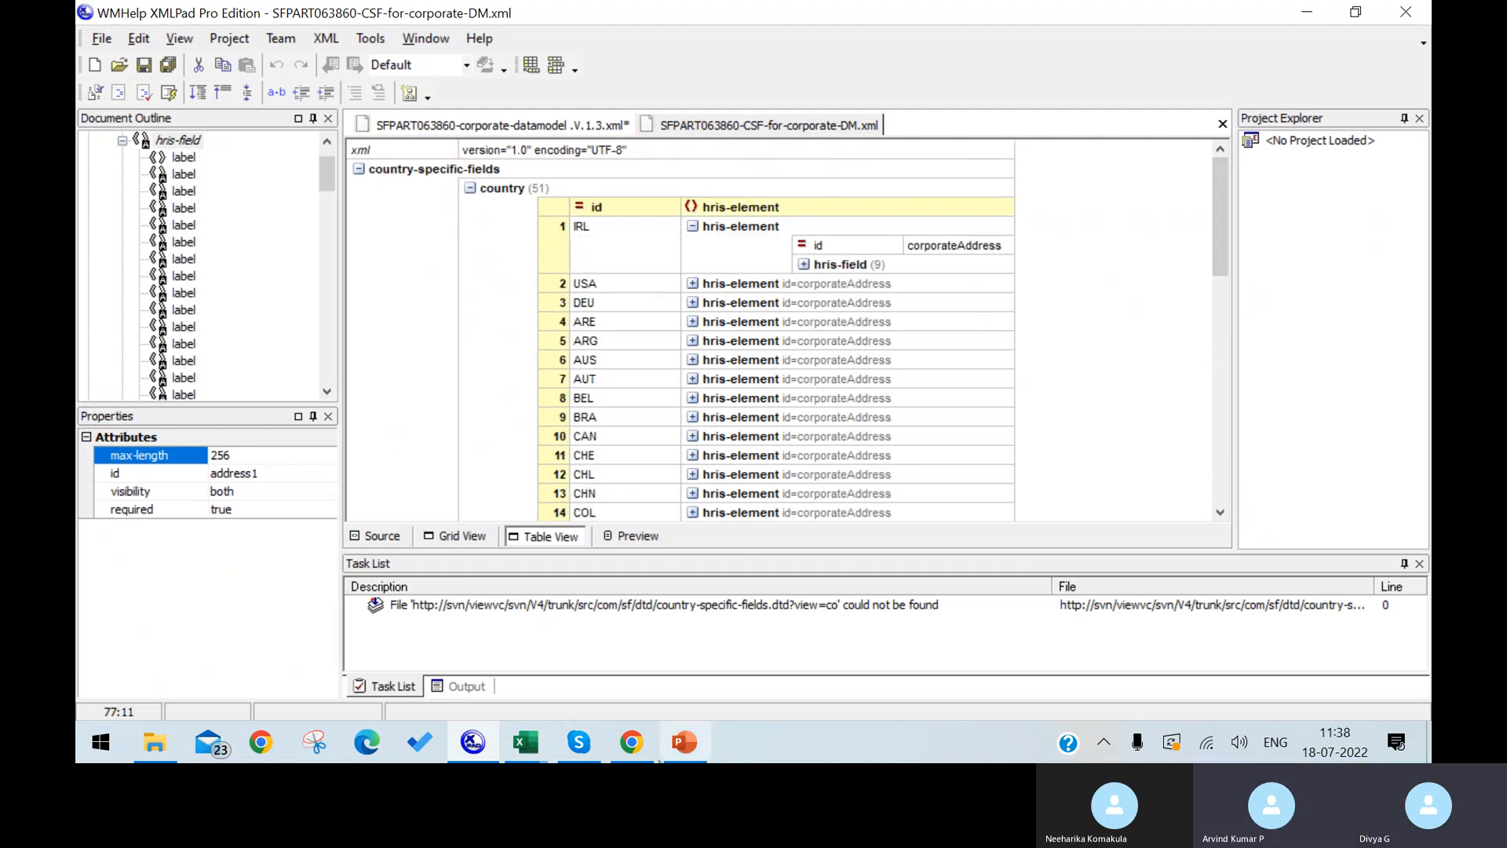
left_click(474, 741)
left_click(474, 742)
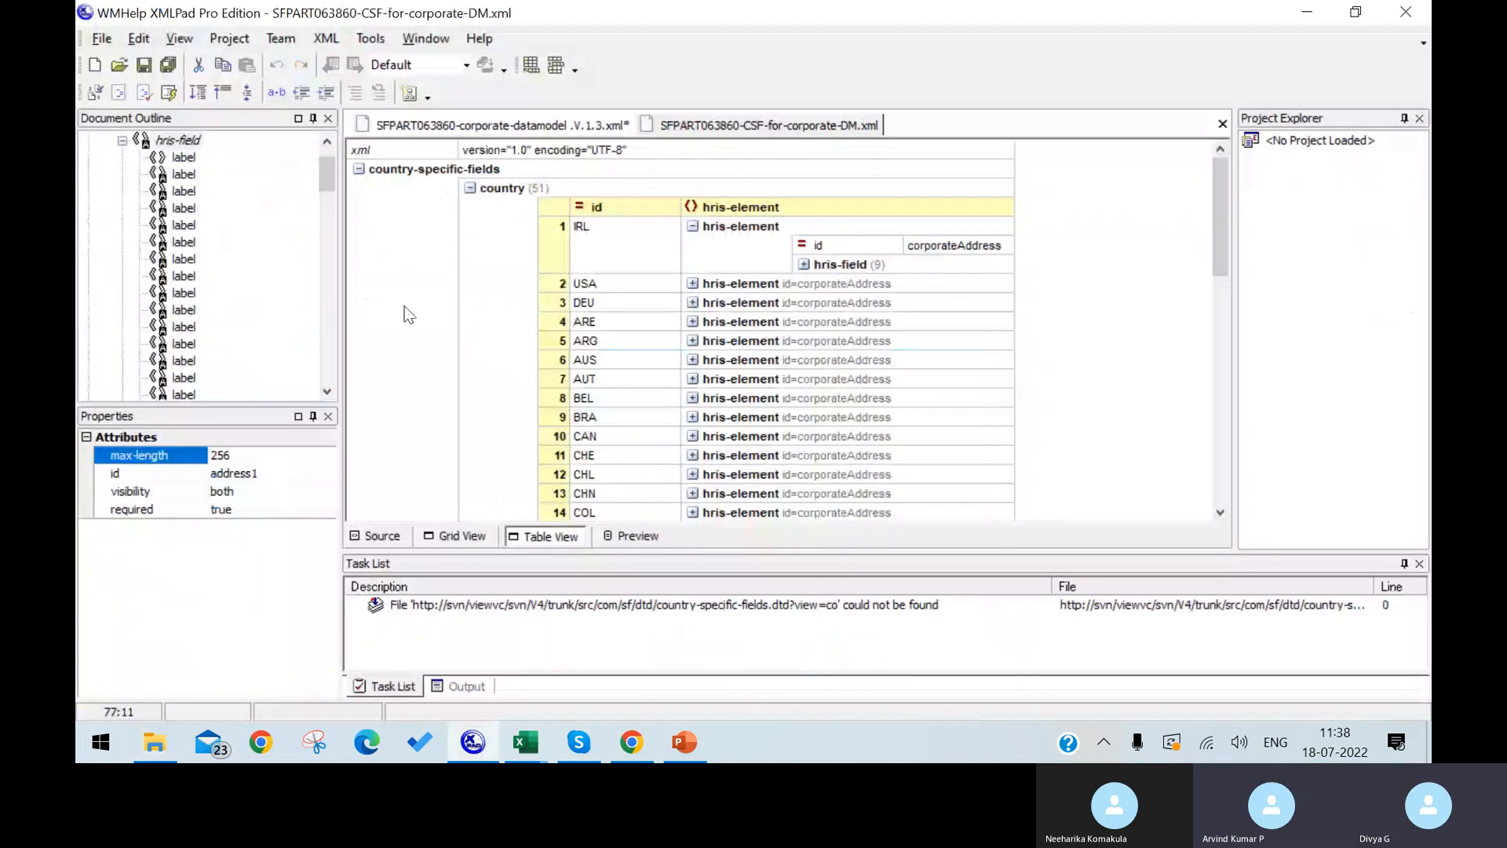
Return to the corporate data model file and highlight the corporateAddress.city and corporateAddress.country search-field lines.
left_click(535, 121)
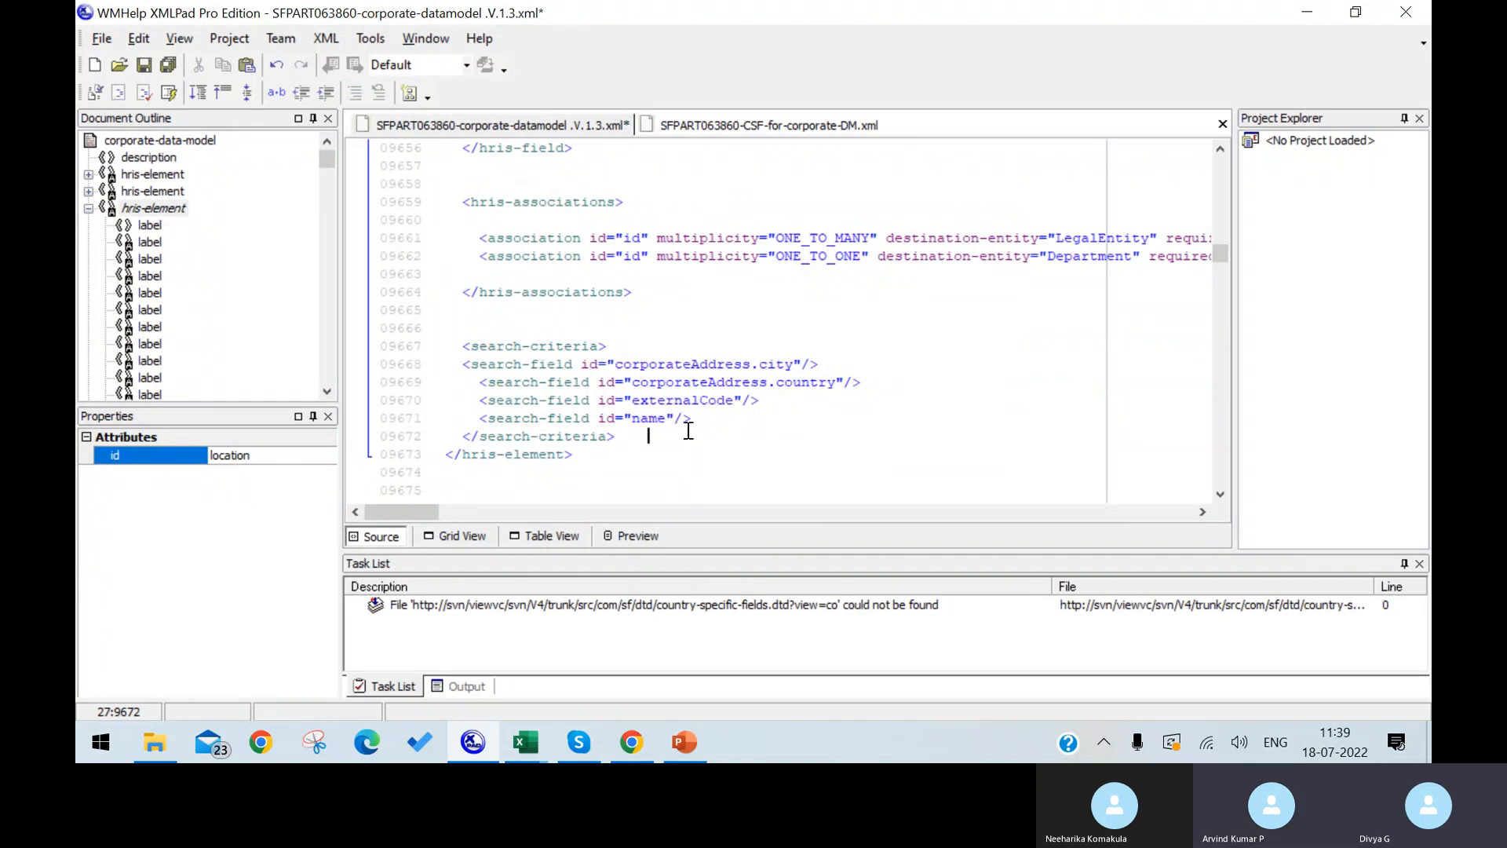
left_click_drag(872, 399, 632, 363)
left_click(814, 392)
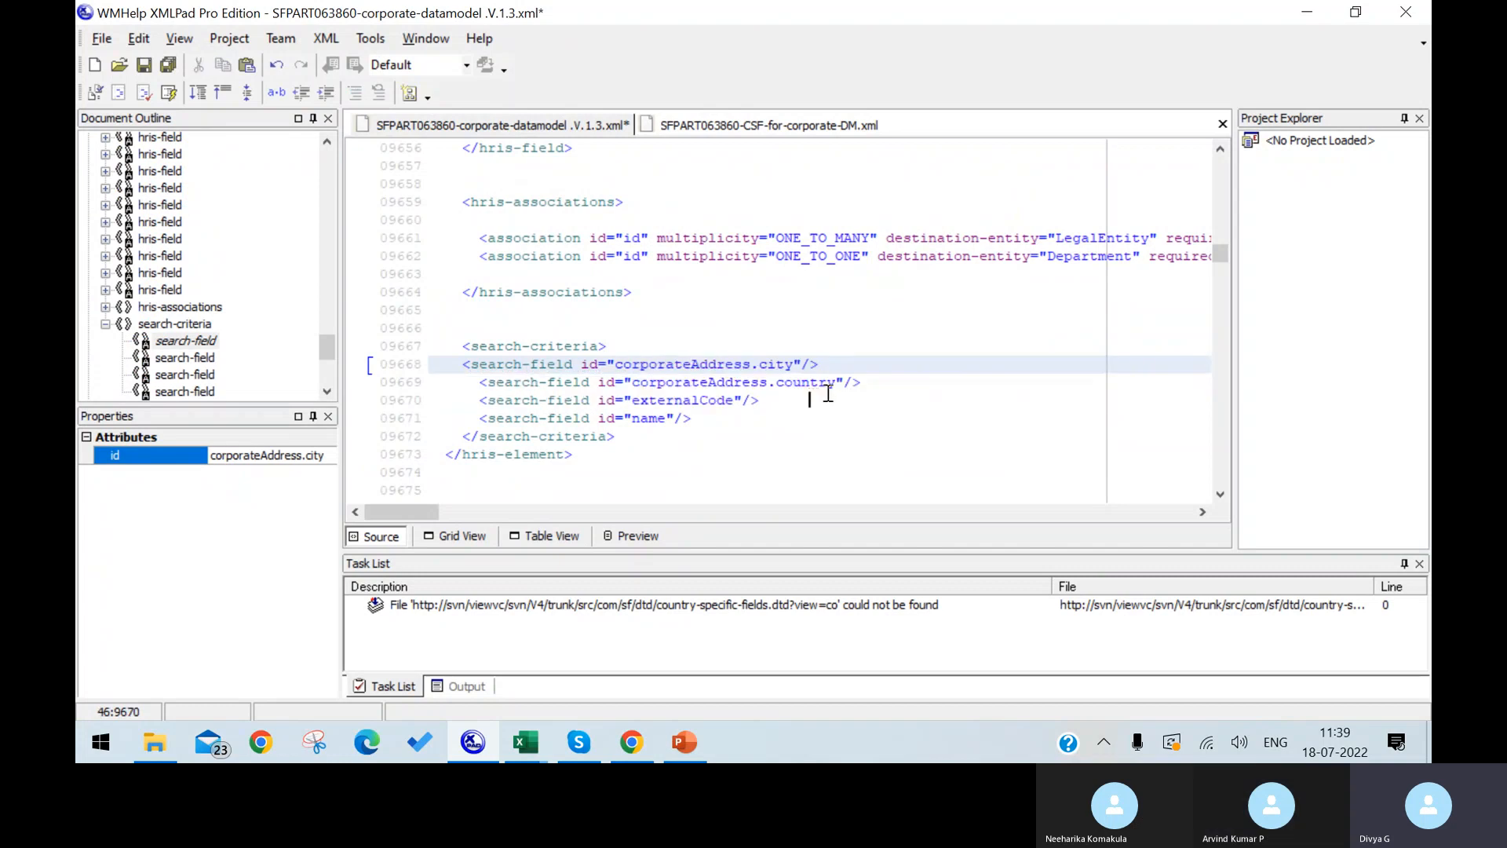
left_click_drag(867, 383, 684, 361)
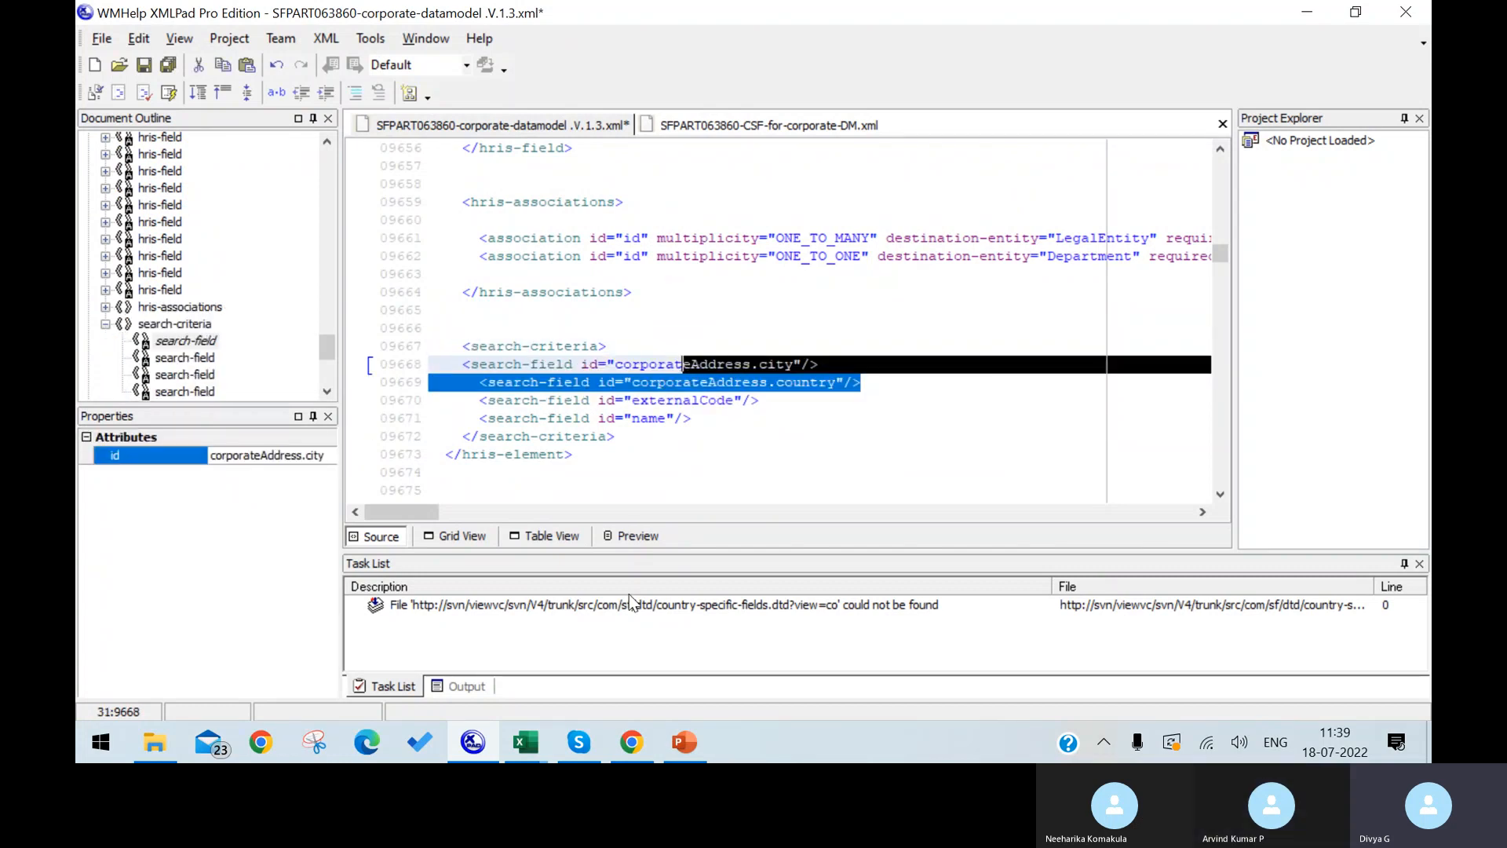
Examine IRL's corporateAddress element and its city field in the country-specific file, comparing them with the corporate data model's search fields.
left_click(770, 126)
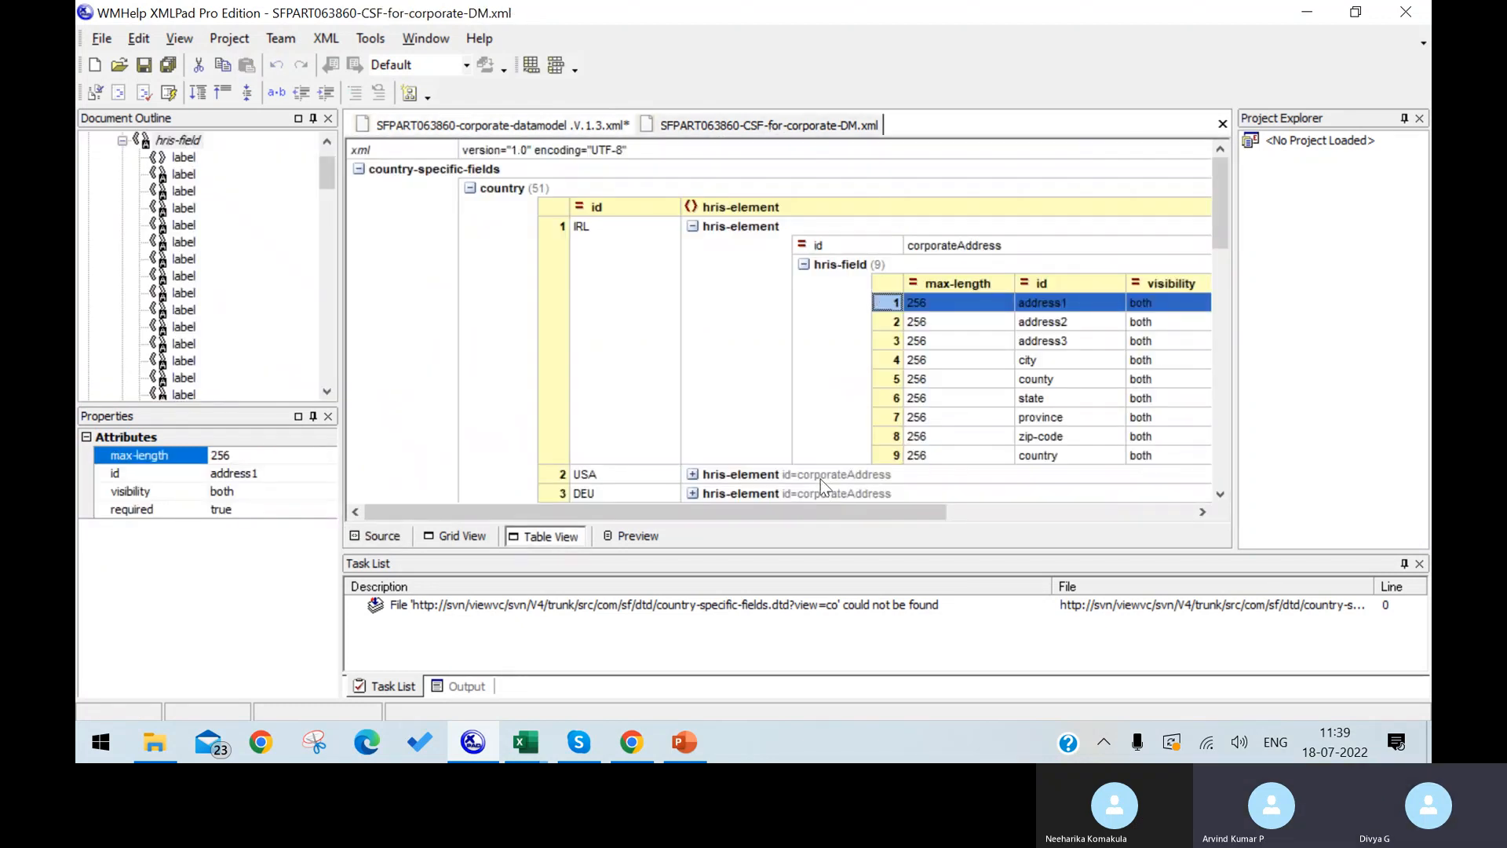
left_click(1012, 243)
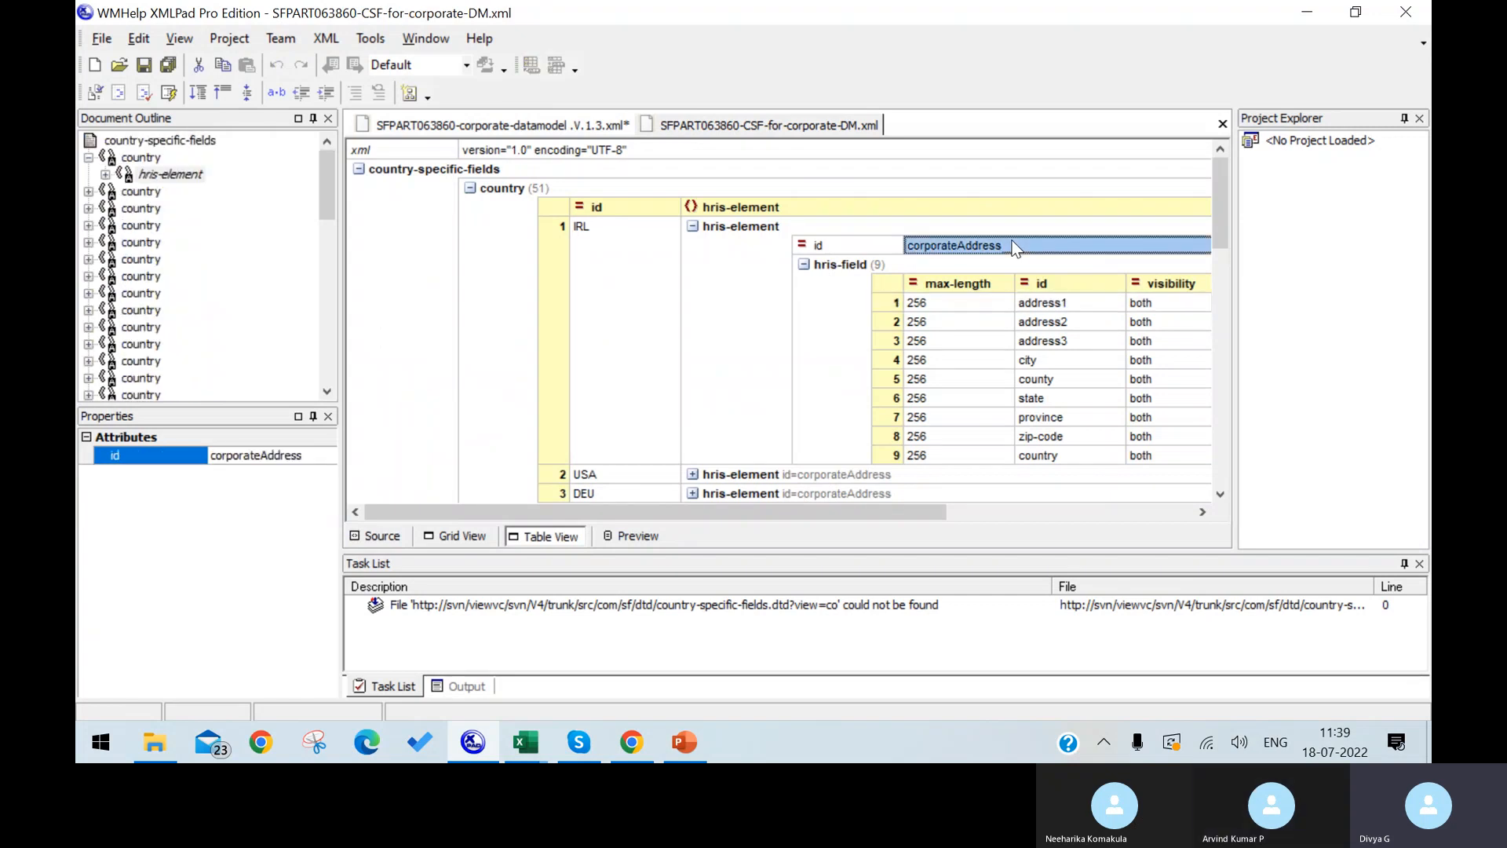
scroll(1013, 248, "right", 5)
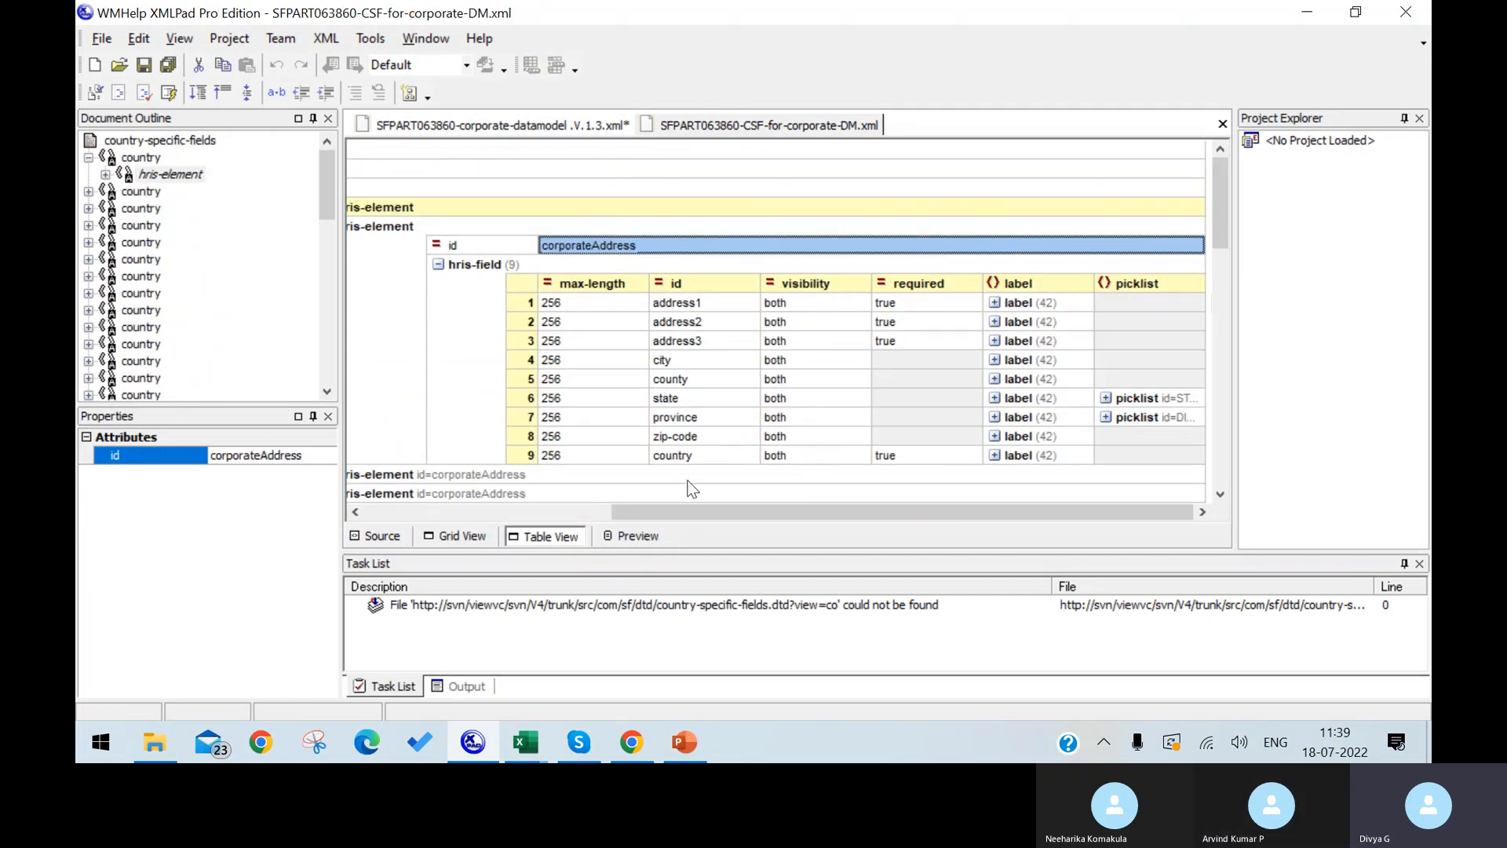
left_click(686, 364)
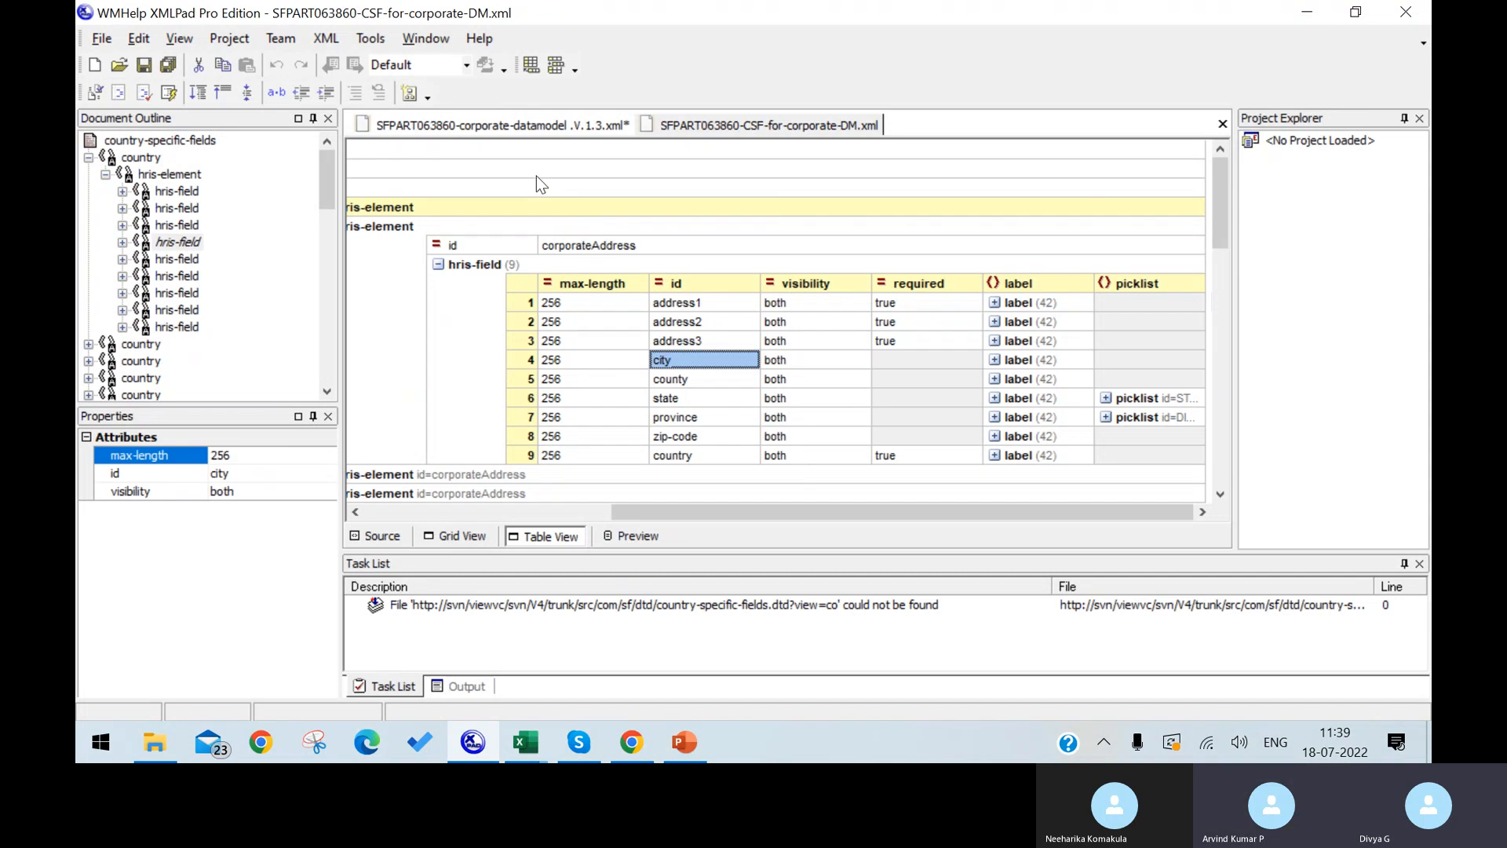
left_click(549, 122)
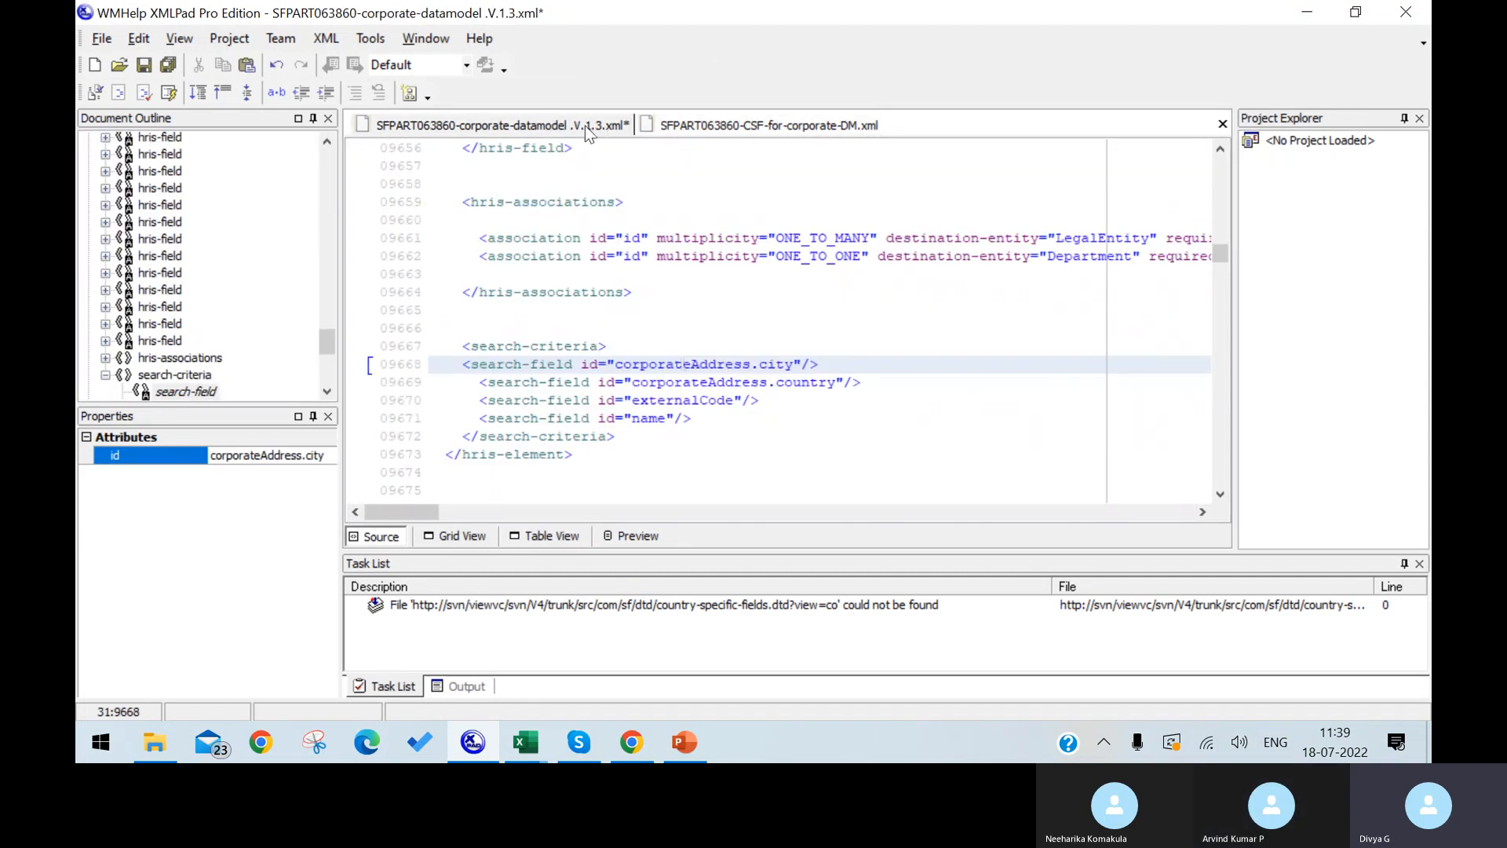
left_click(699, 129)
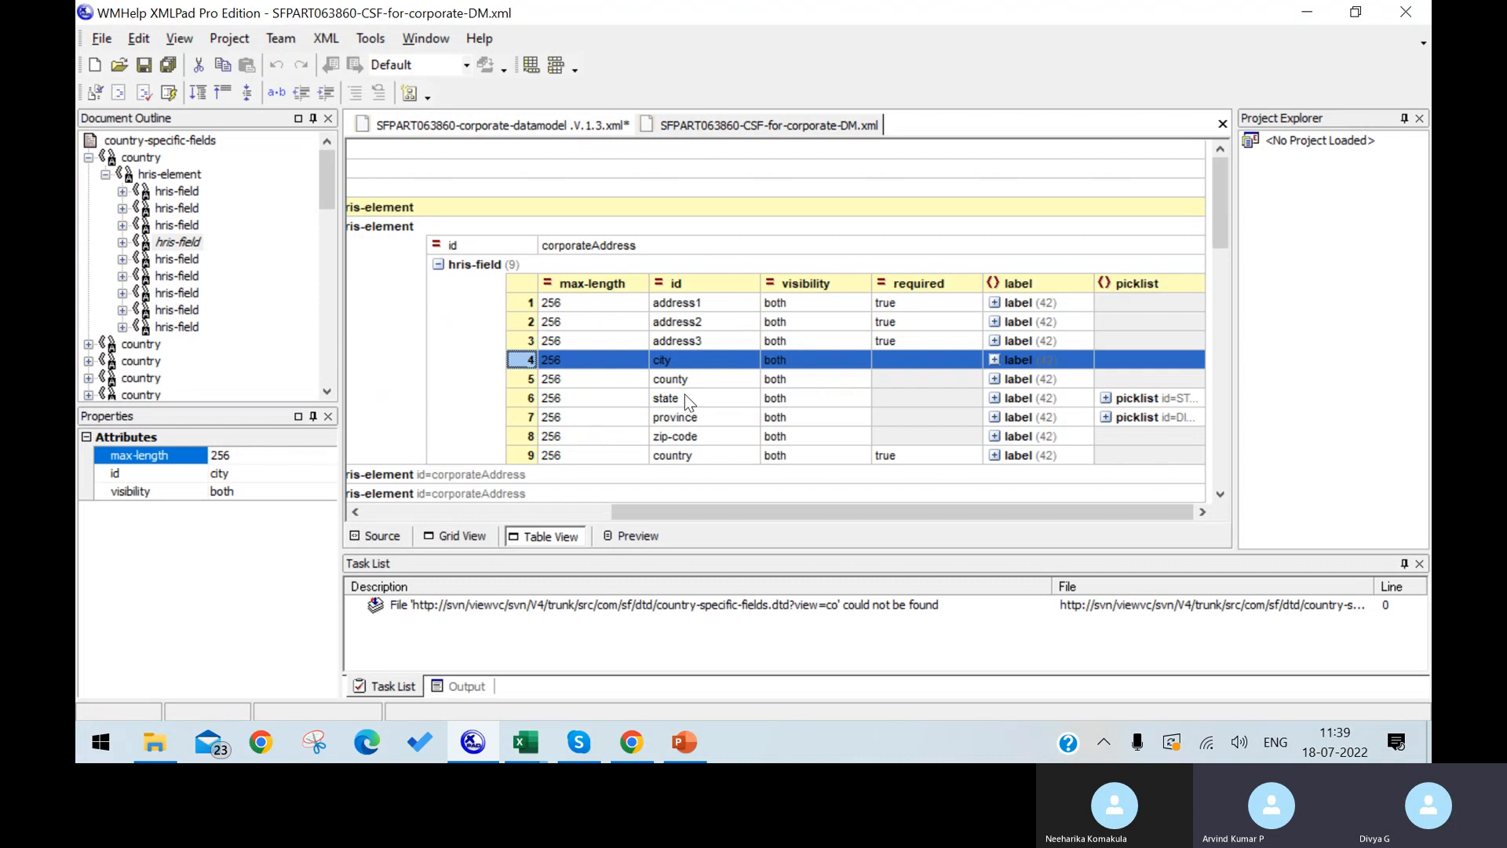
Duplicate the corporateAddress.country search-field line directly below itself in the corporate data model's location search-criteria.
left_click(535, 124)
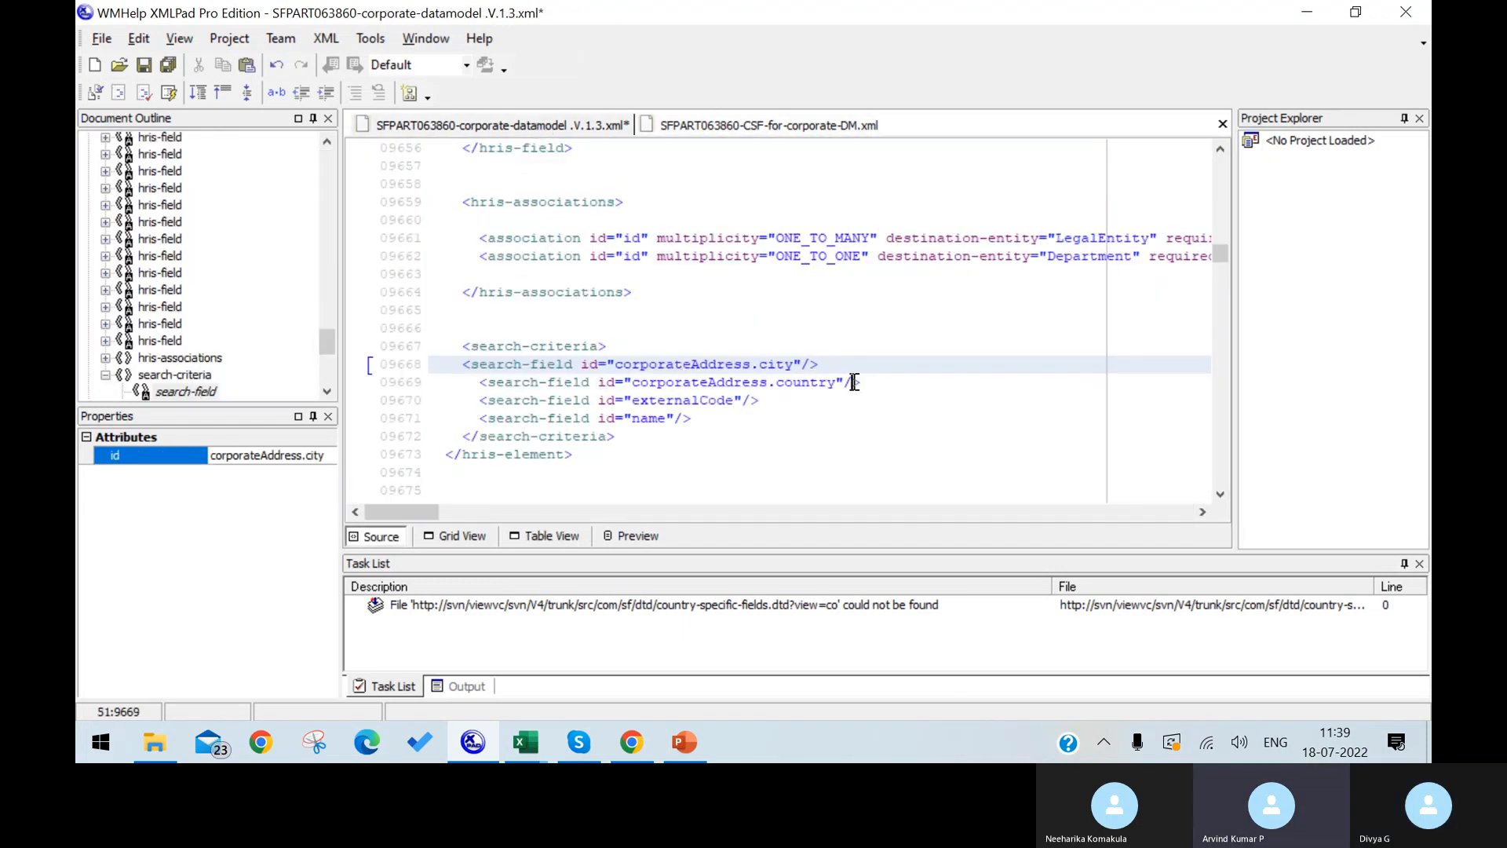
left_click_drag(854, 382, 481, 382)
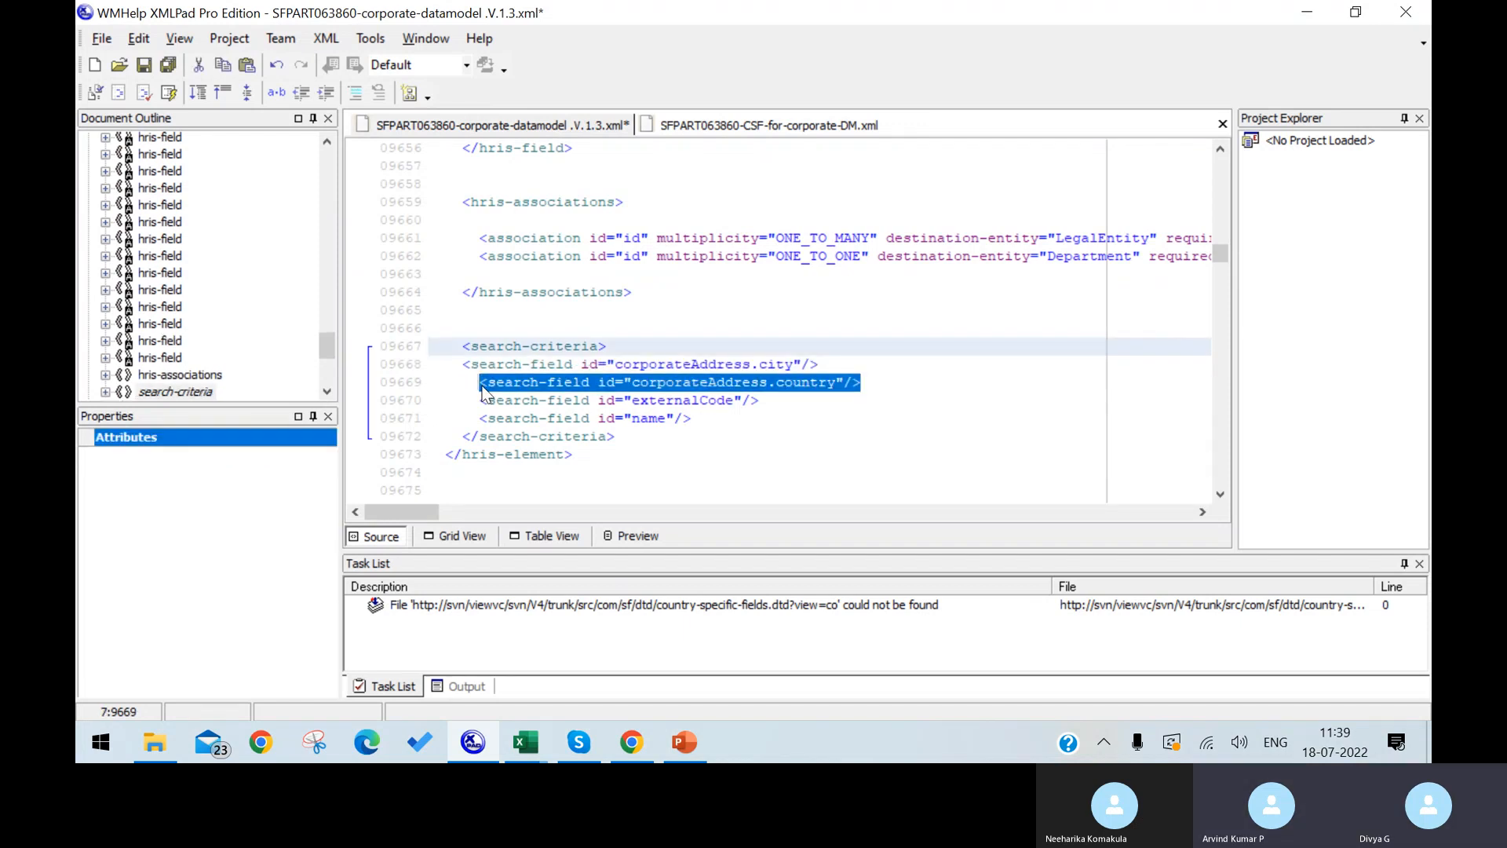
key("ctrl+c")
left_click(884, 383)
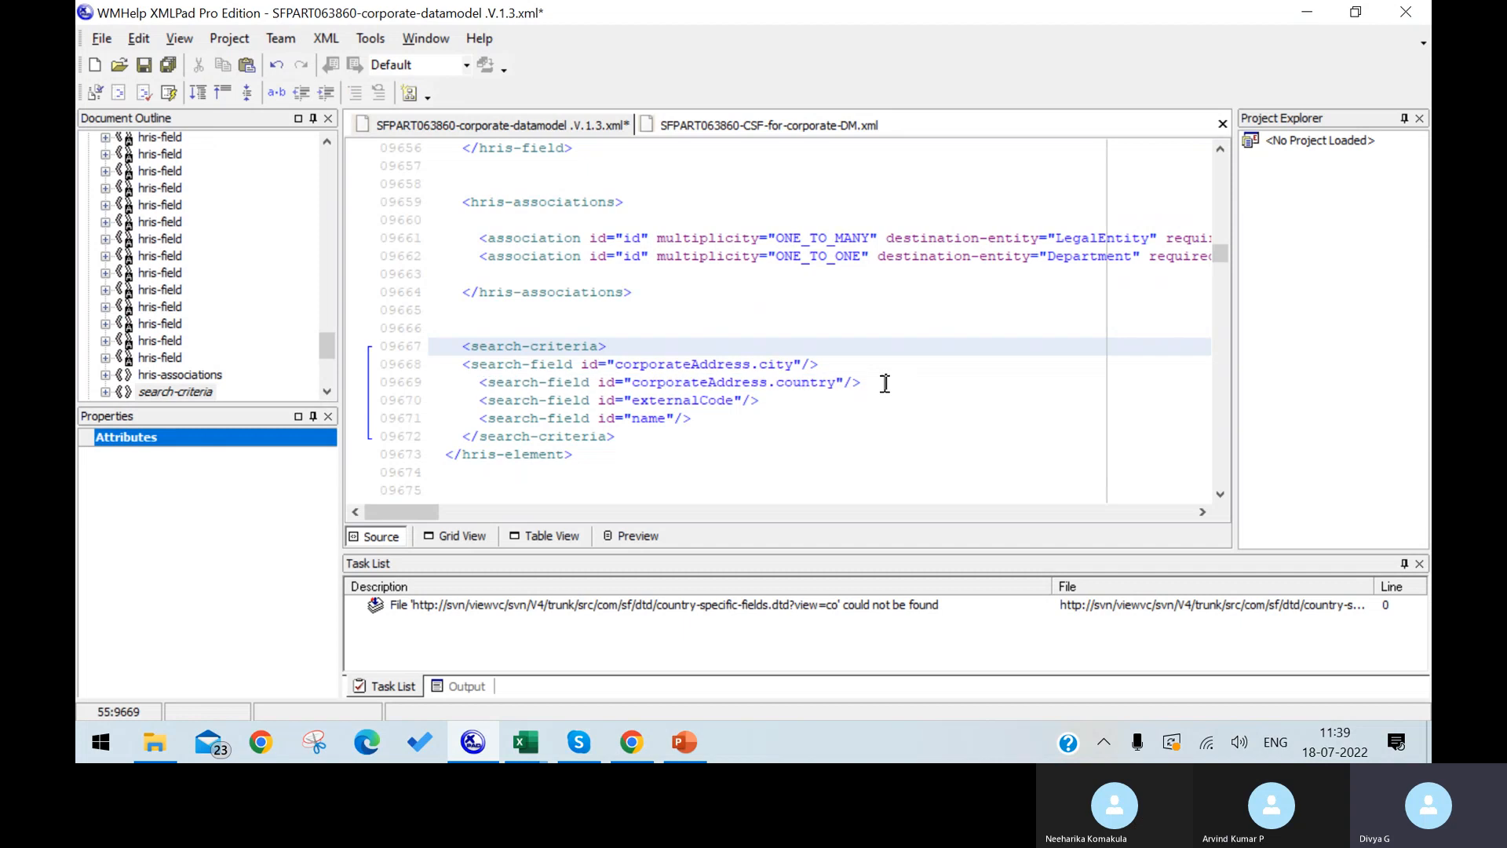
key("Return")
key("ctrl+v")
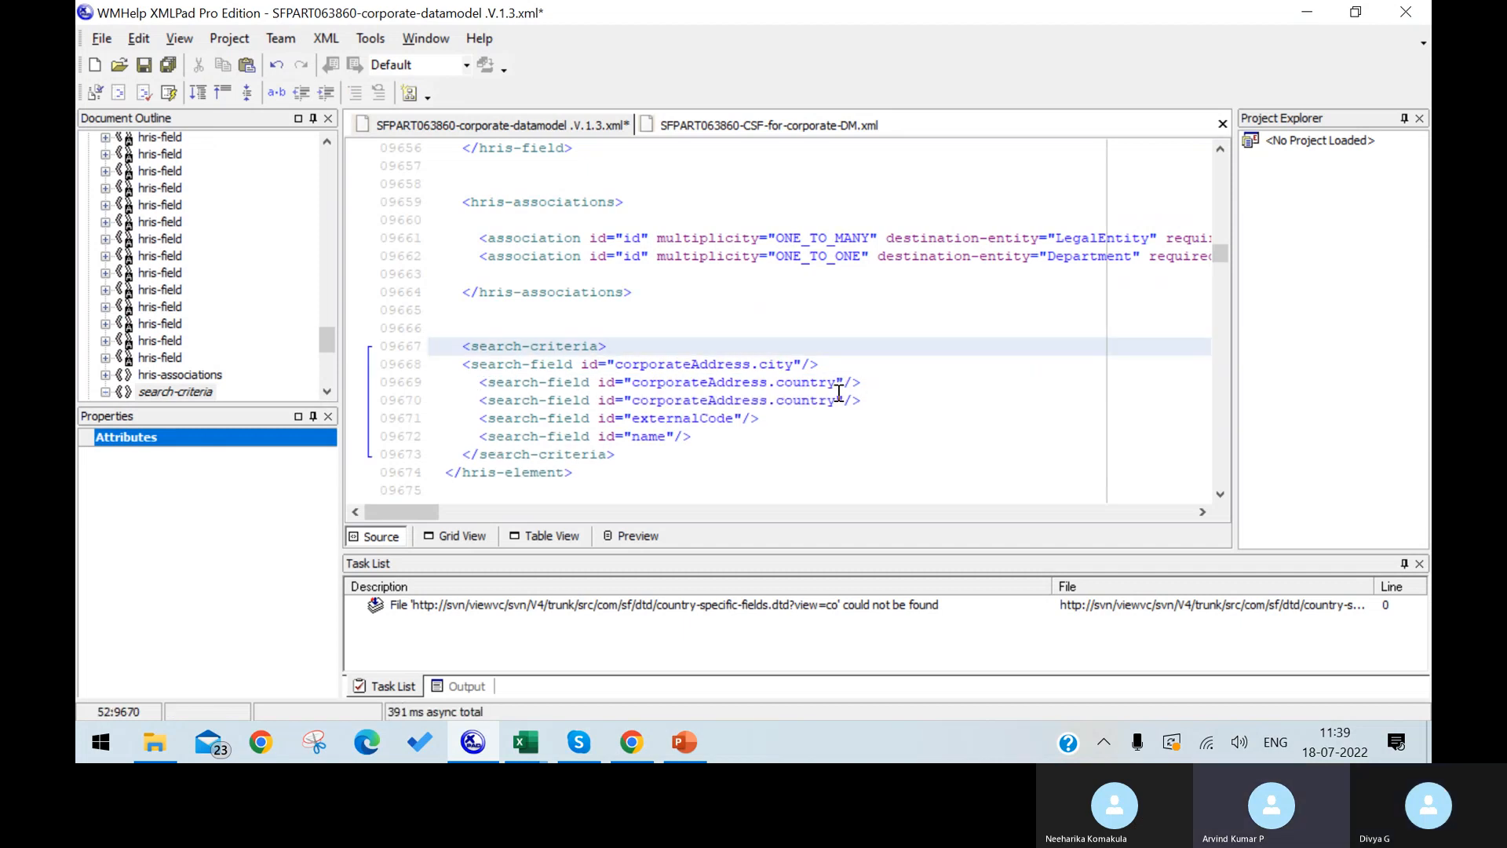
Look up corporateAddress's state field in the country-specific file and highlight its id in the XML source.
left_click(745, 126)
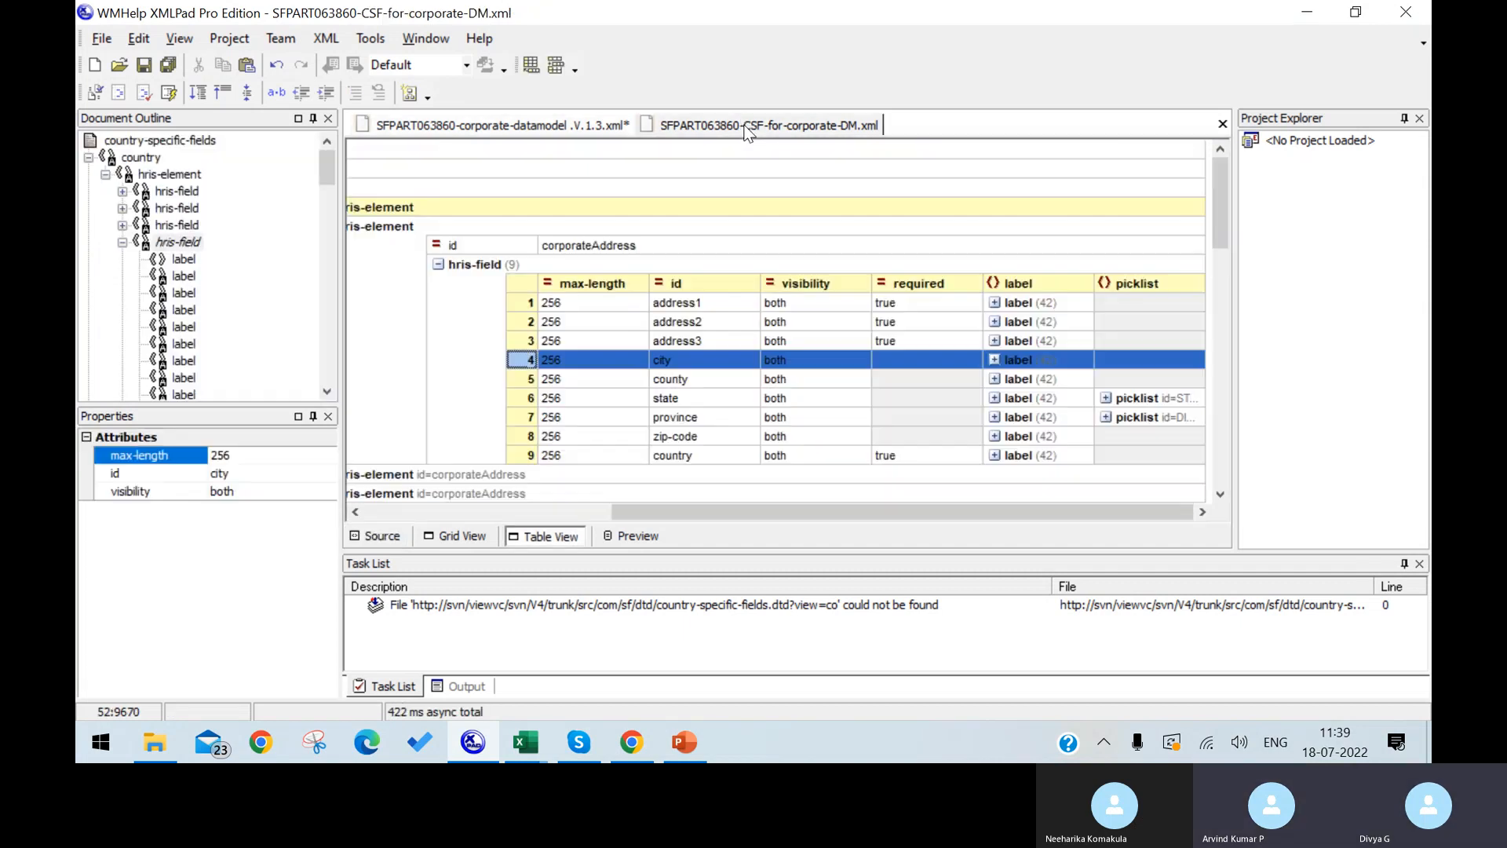
left_click(691, 399)
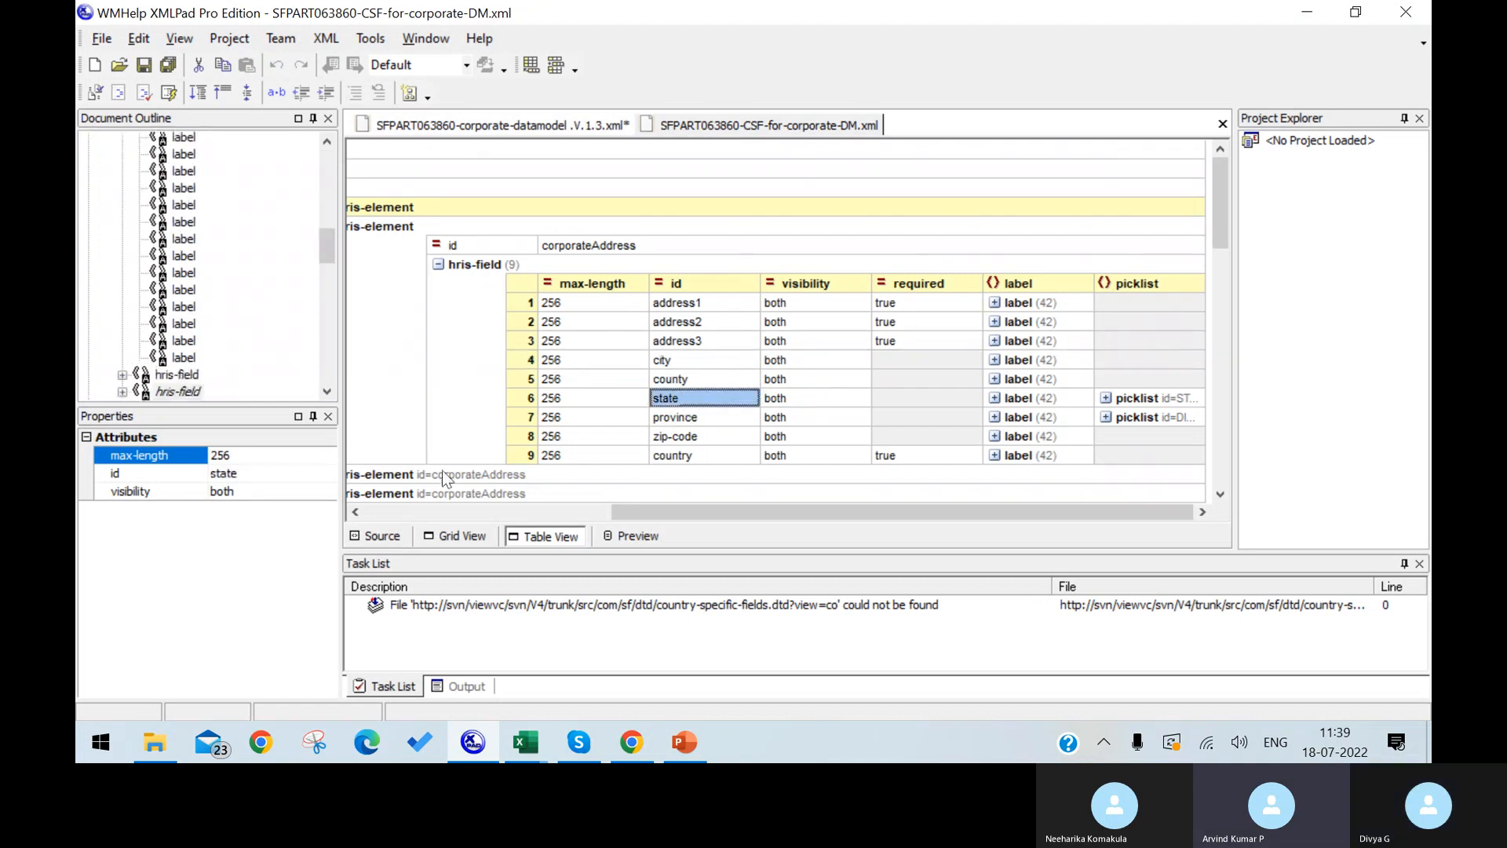
left_click(398, 530)
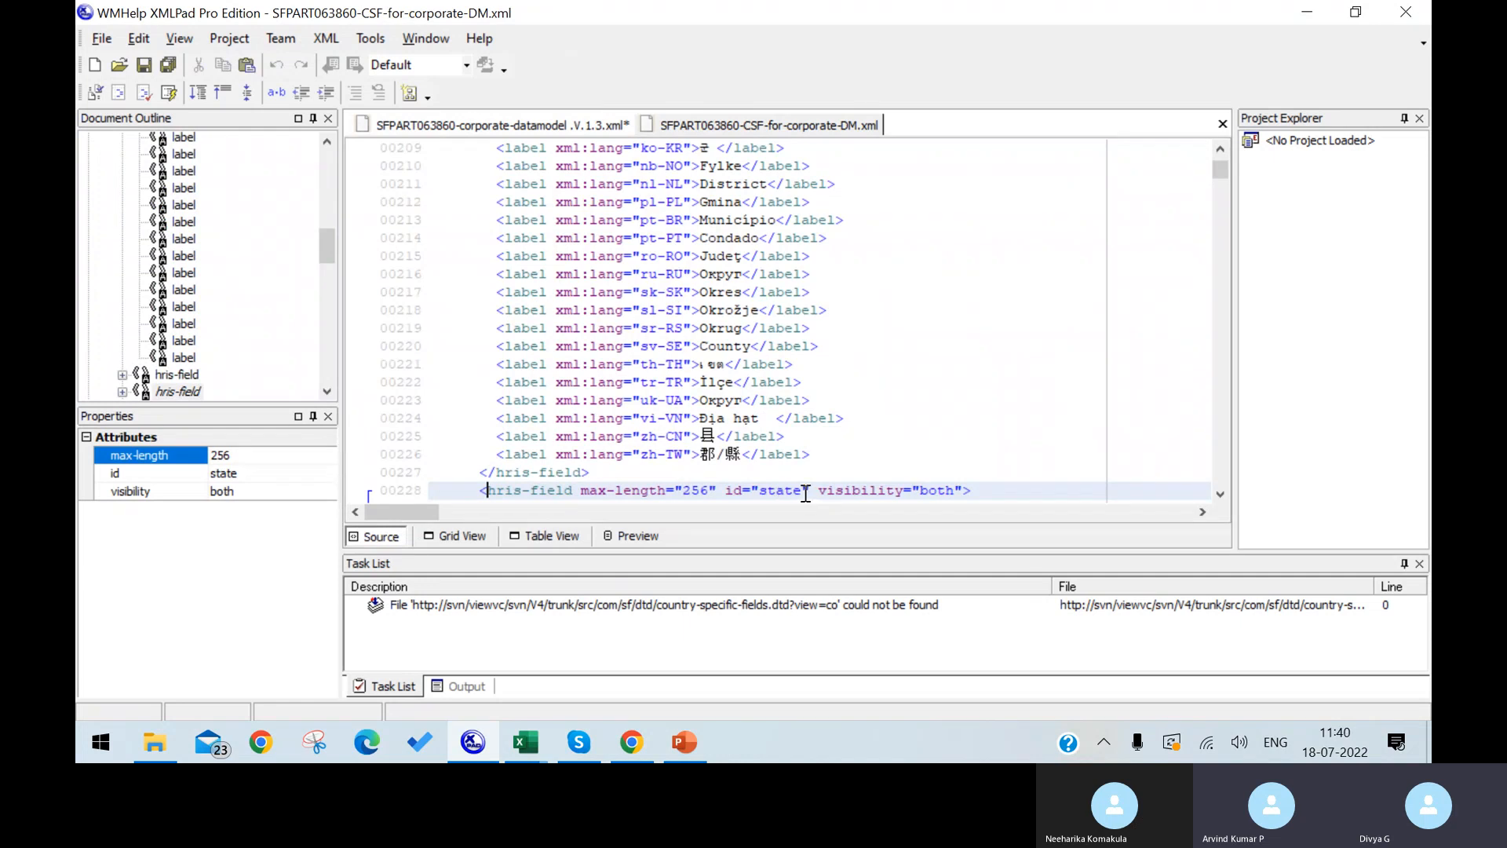
left_click_drag(801, 492, 762, 499)
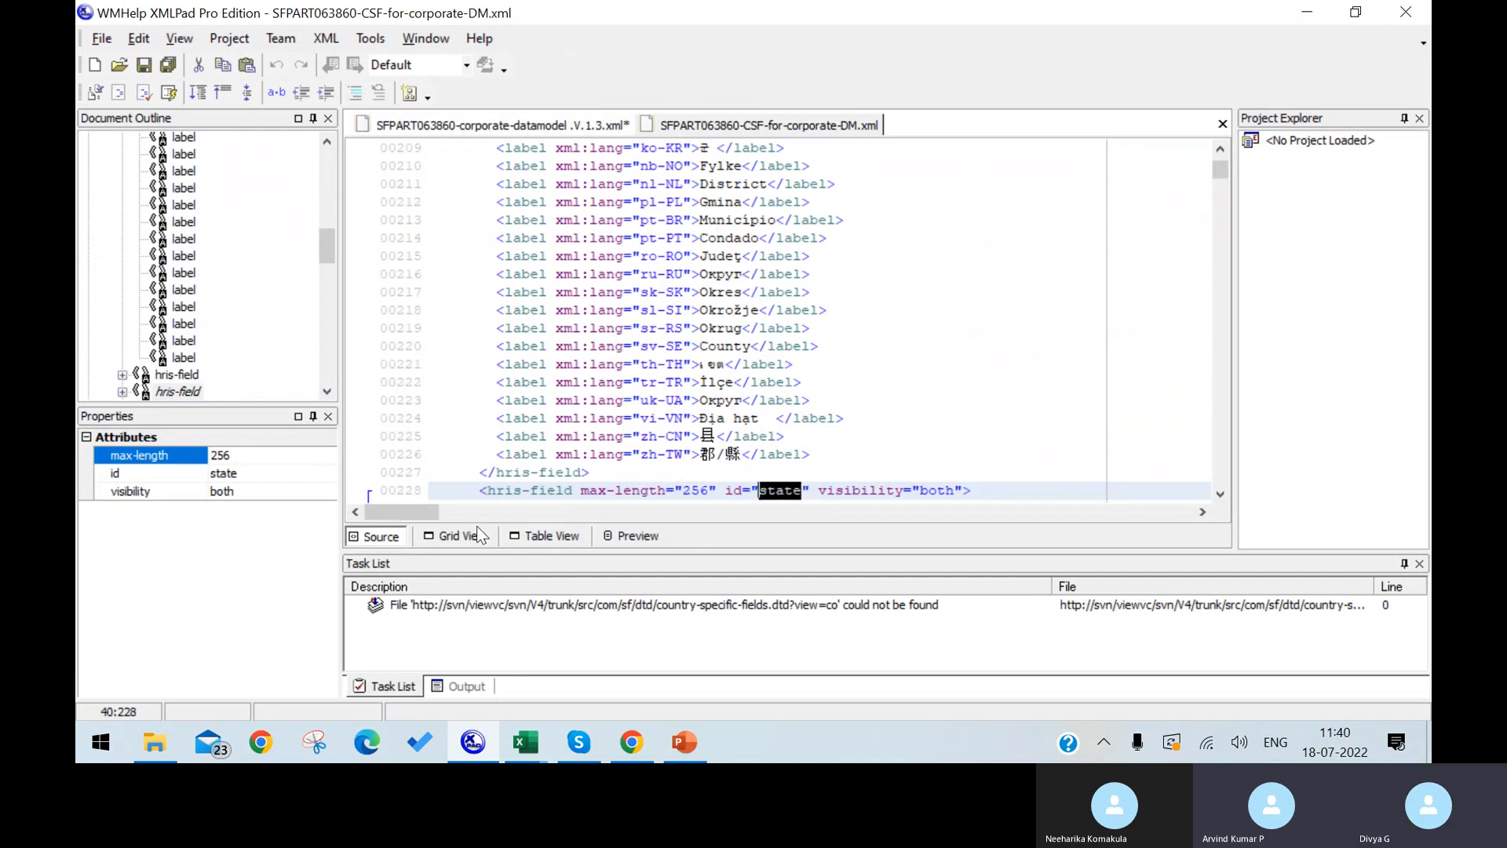
Return to the corporate data model file and change the duplicated search-field's id to corporateAddress.state.
left_click(490, 127)
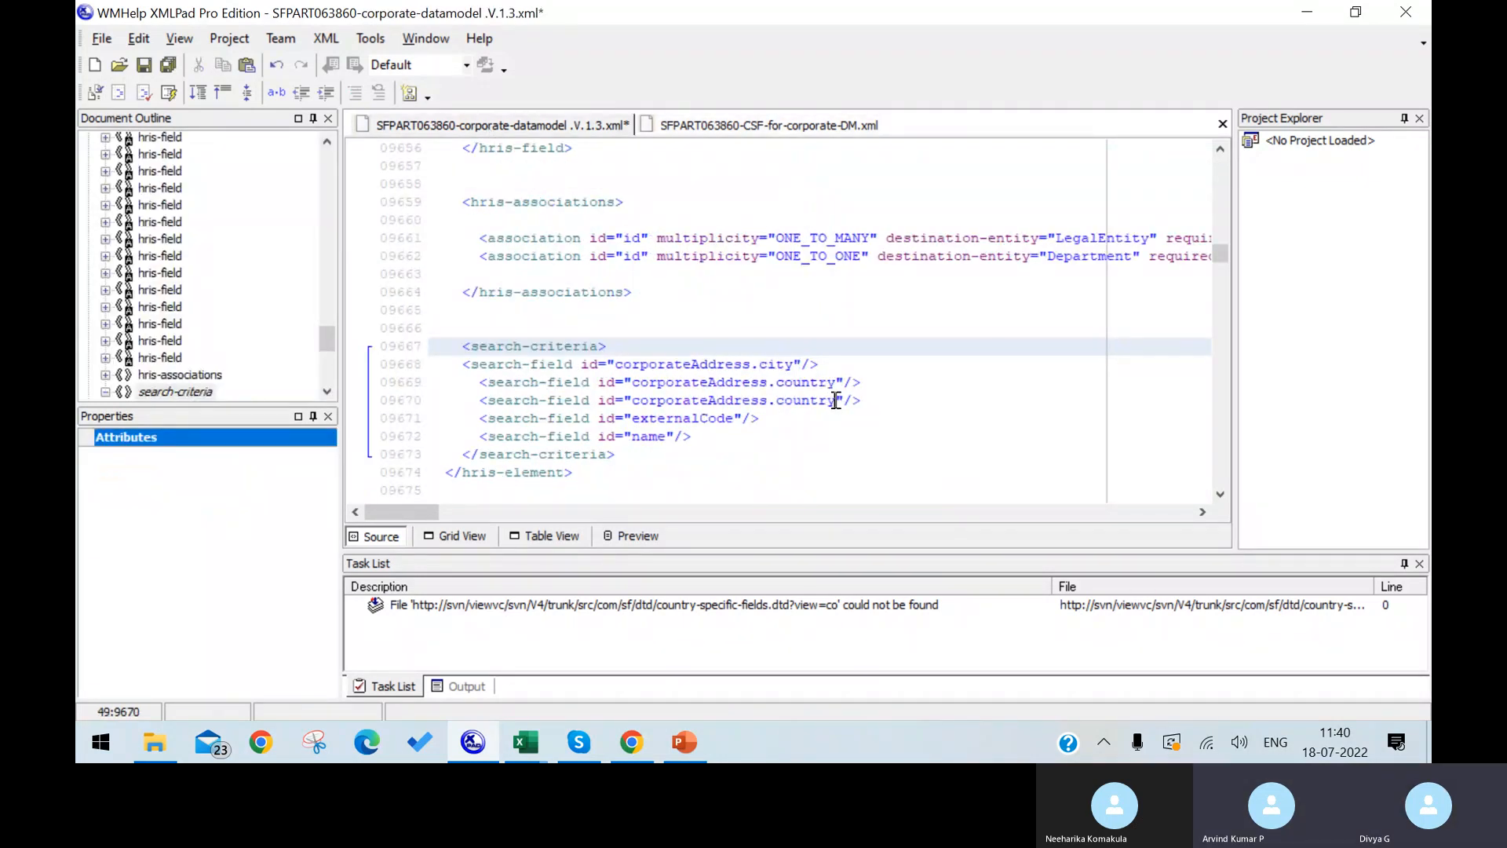
key("BackSpace")
key("BackSpace")
key("BackSpace")
key("BackSpace")
key("BackSpace")
key("BackSpace")
key("BackSpace")
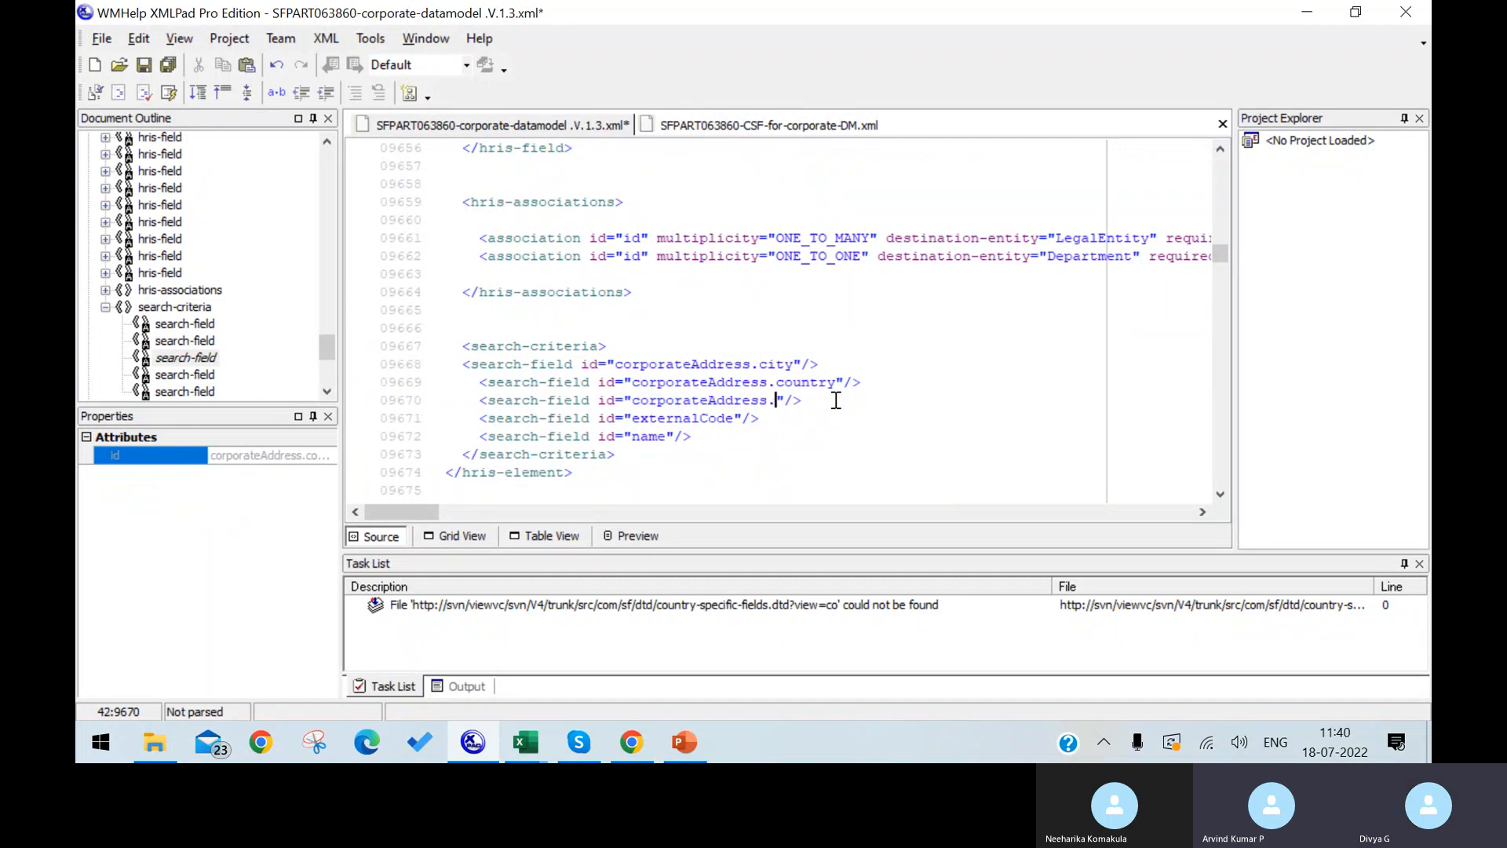
type("state")
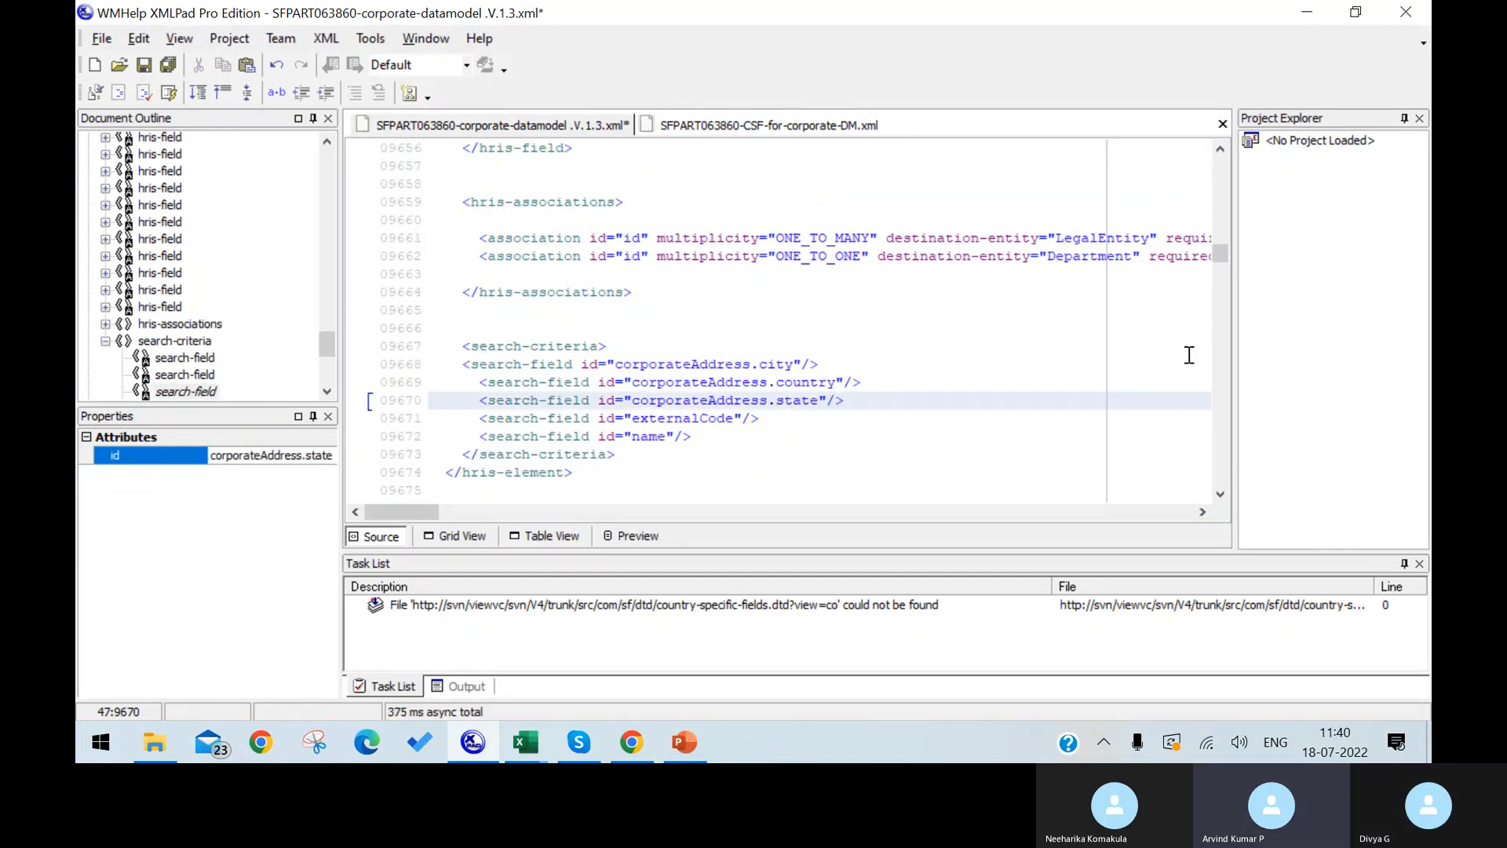
Show the corporate data model as a table and check which hris-element contains the expanded search-field list.
left_click_drag(1222, 258, 1218, 174)
left_click(561, 535)
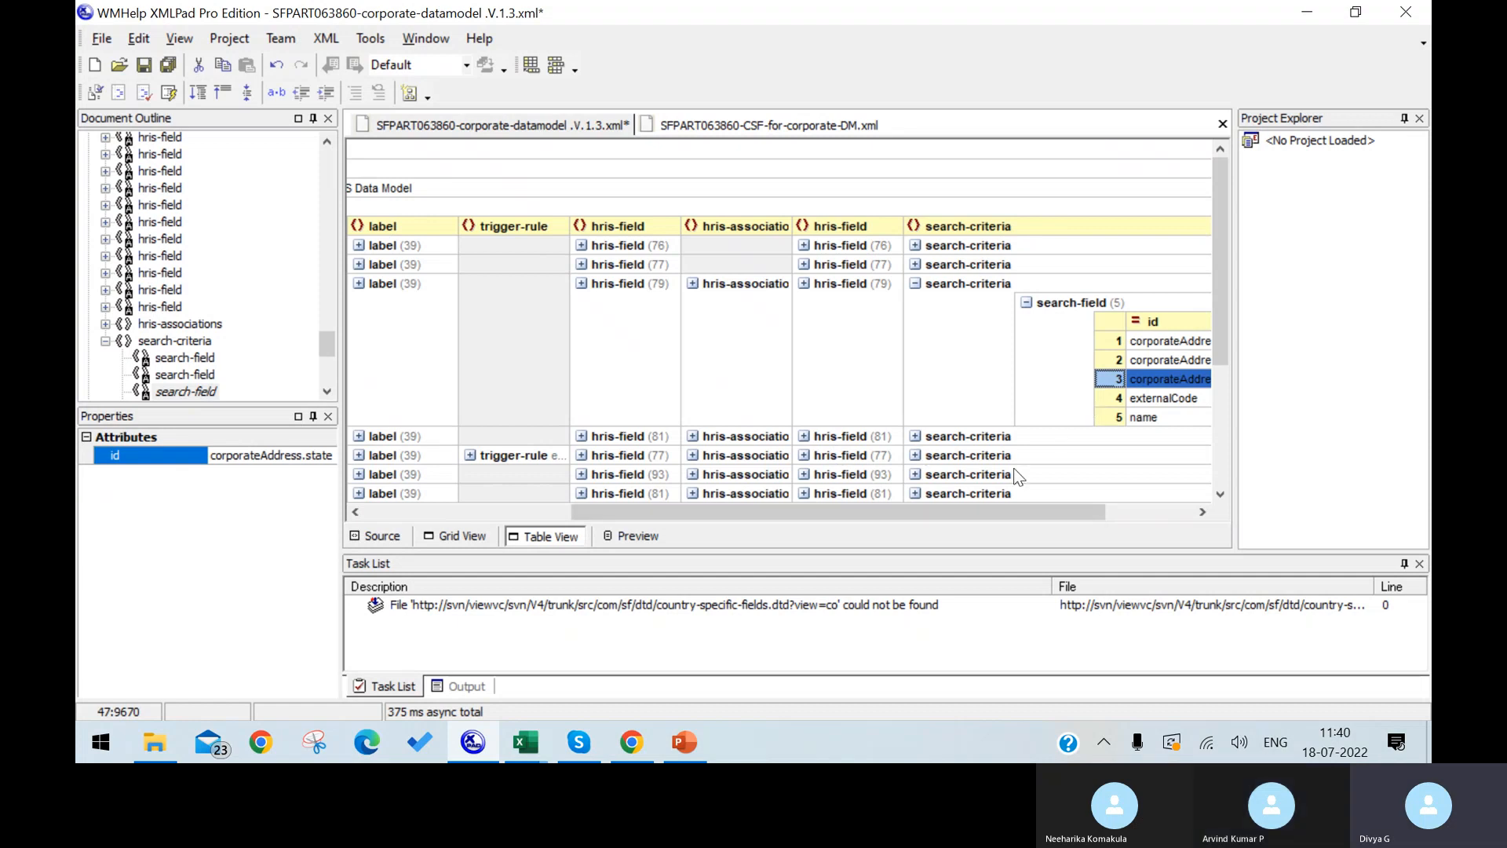
left_click(381, 540)
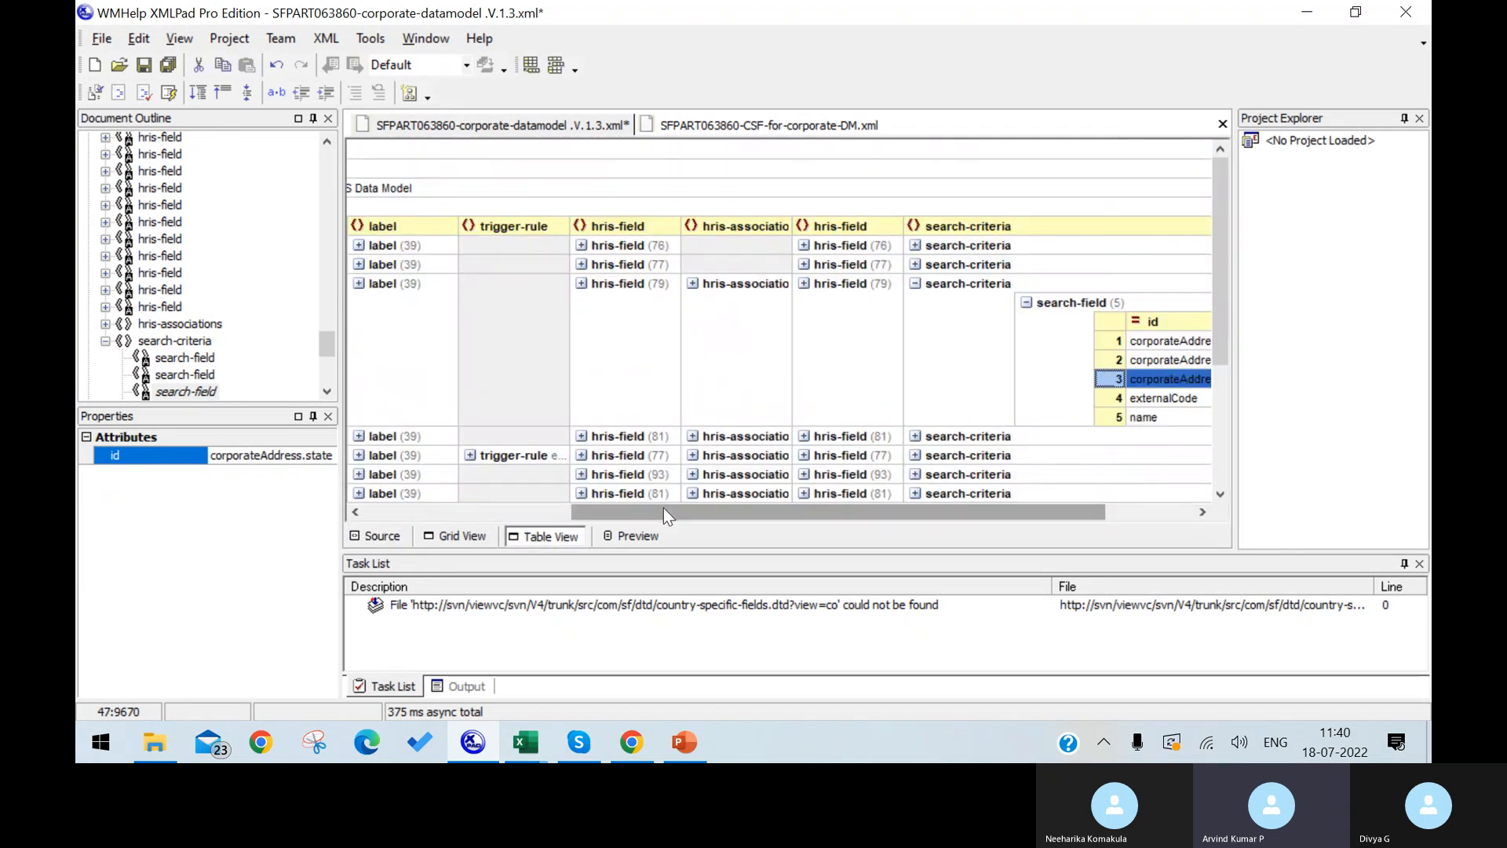
left_click_drag(663, 507, 516, 520)
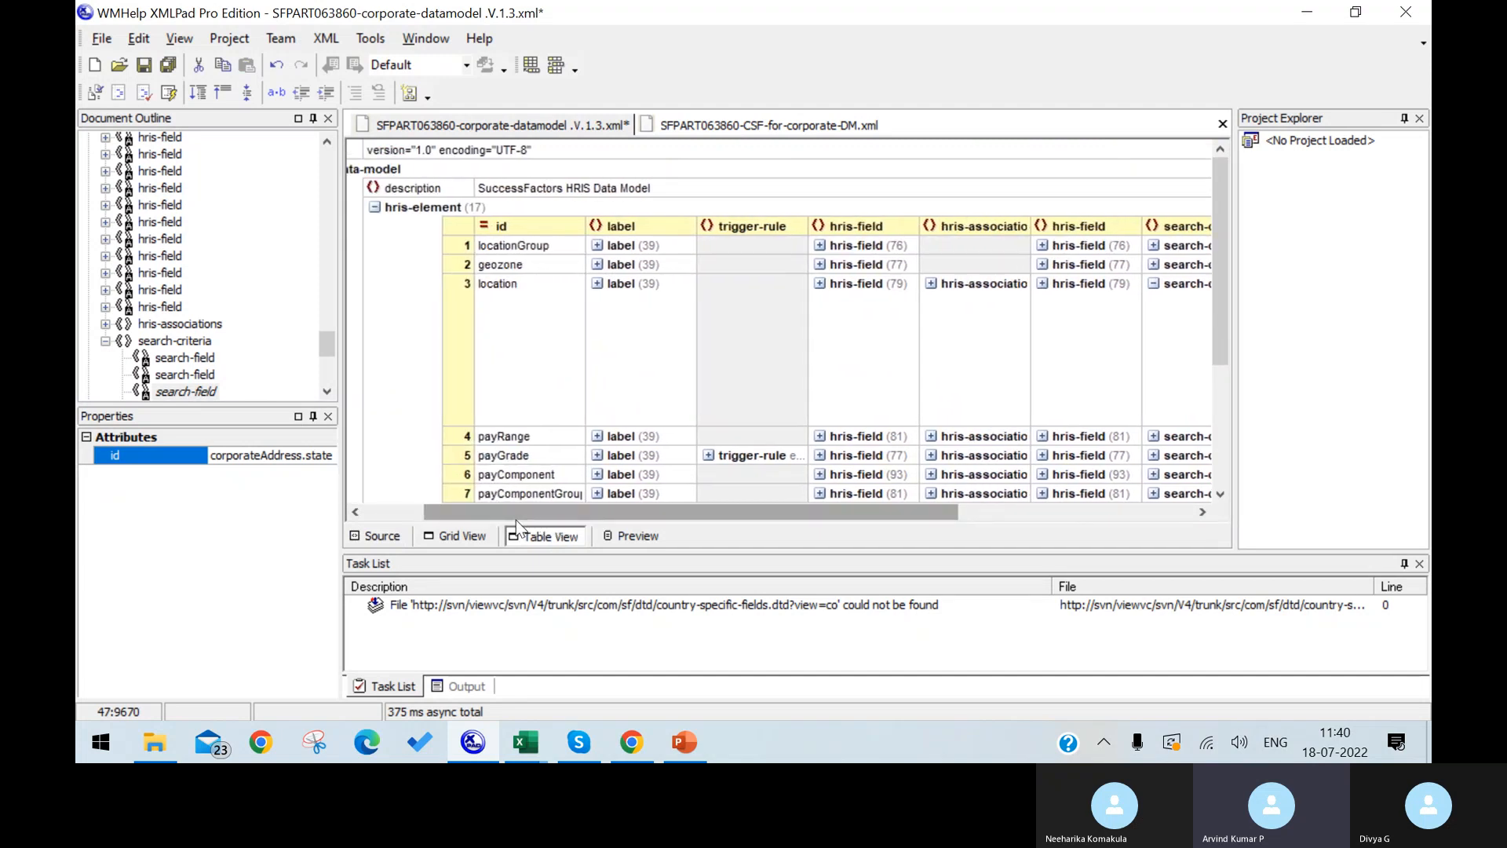
left_click(525, 365)
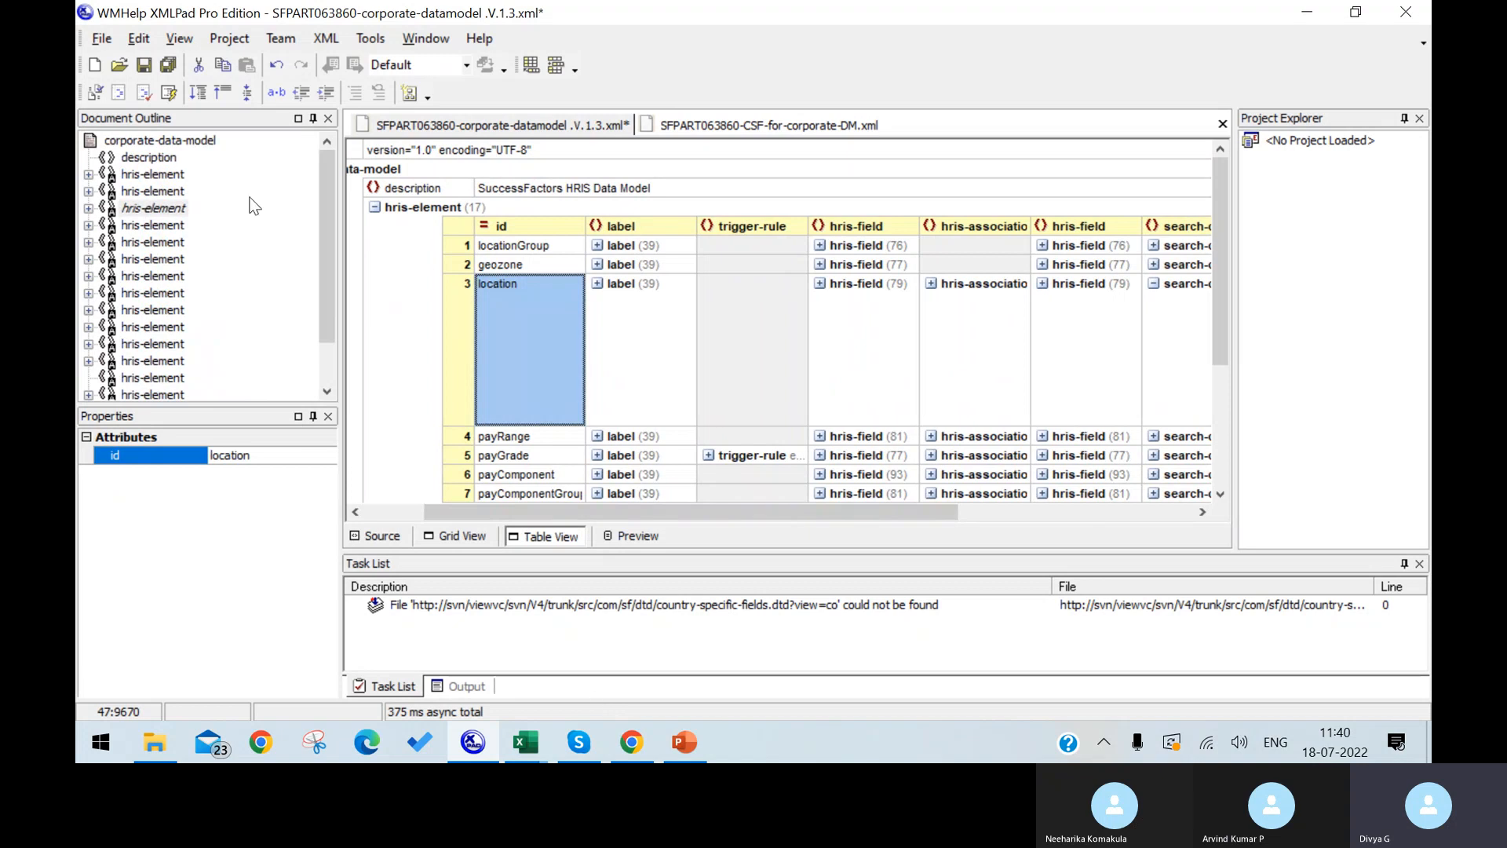
left_click(110, 39)
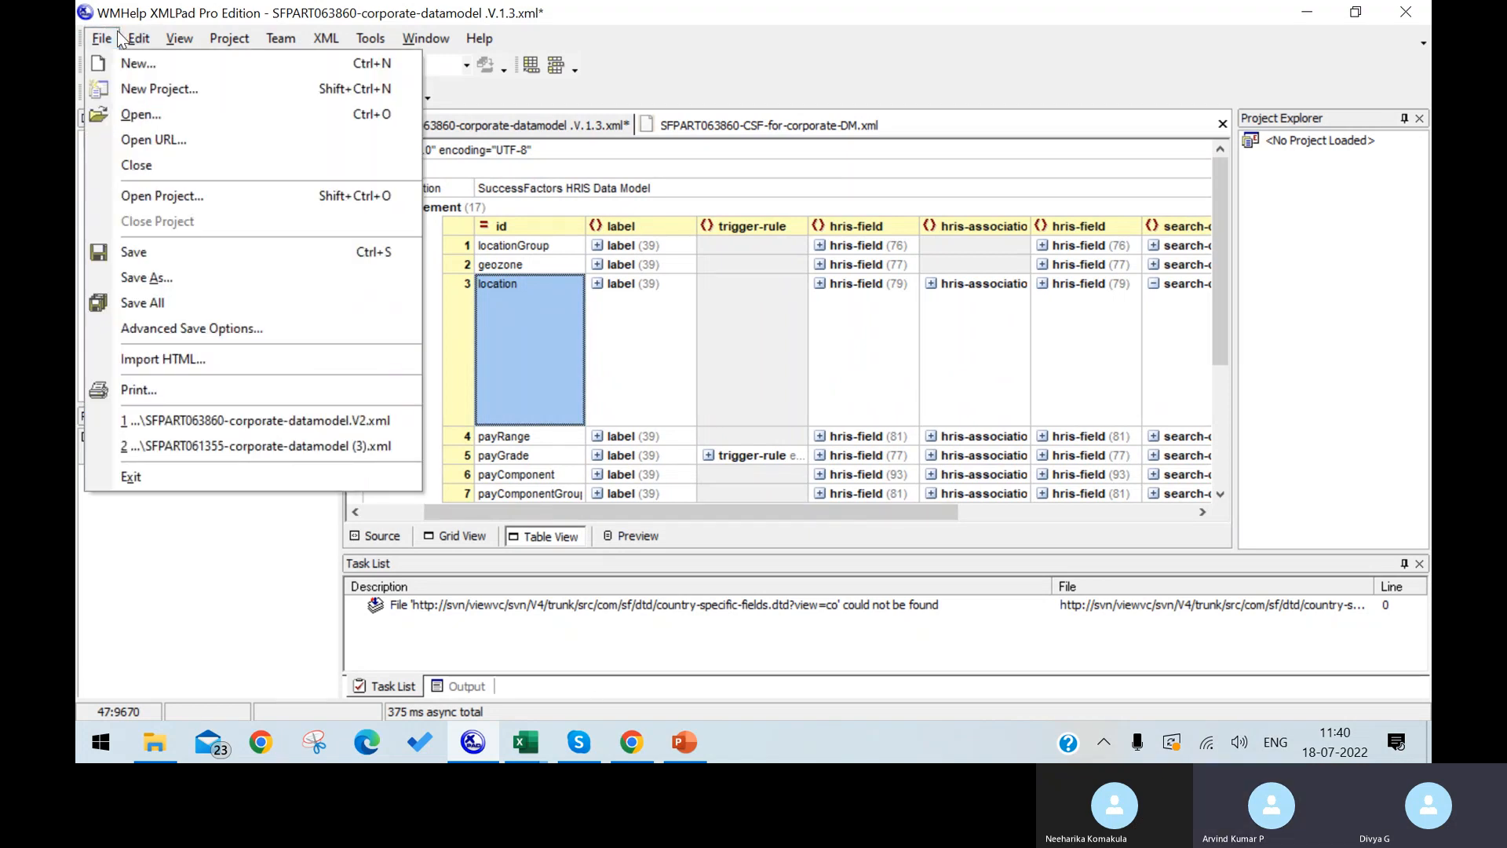
left_click(206, 275)
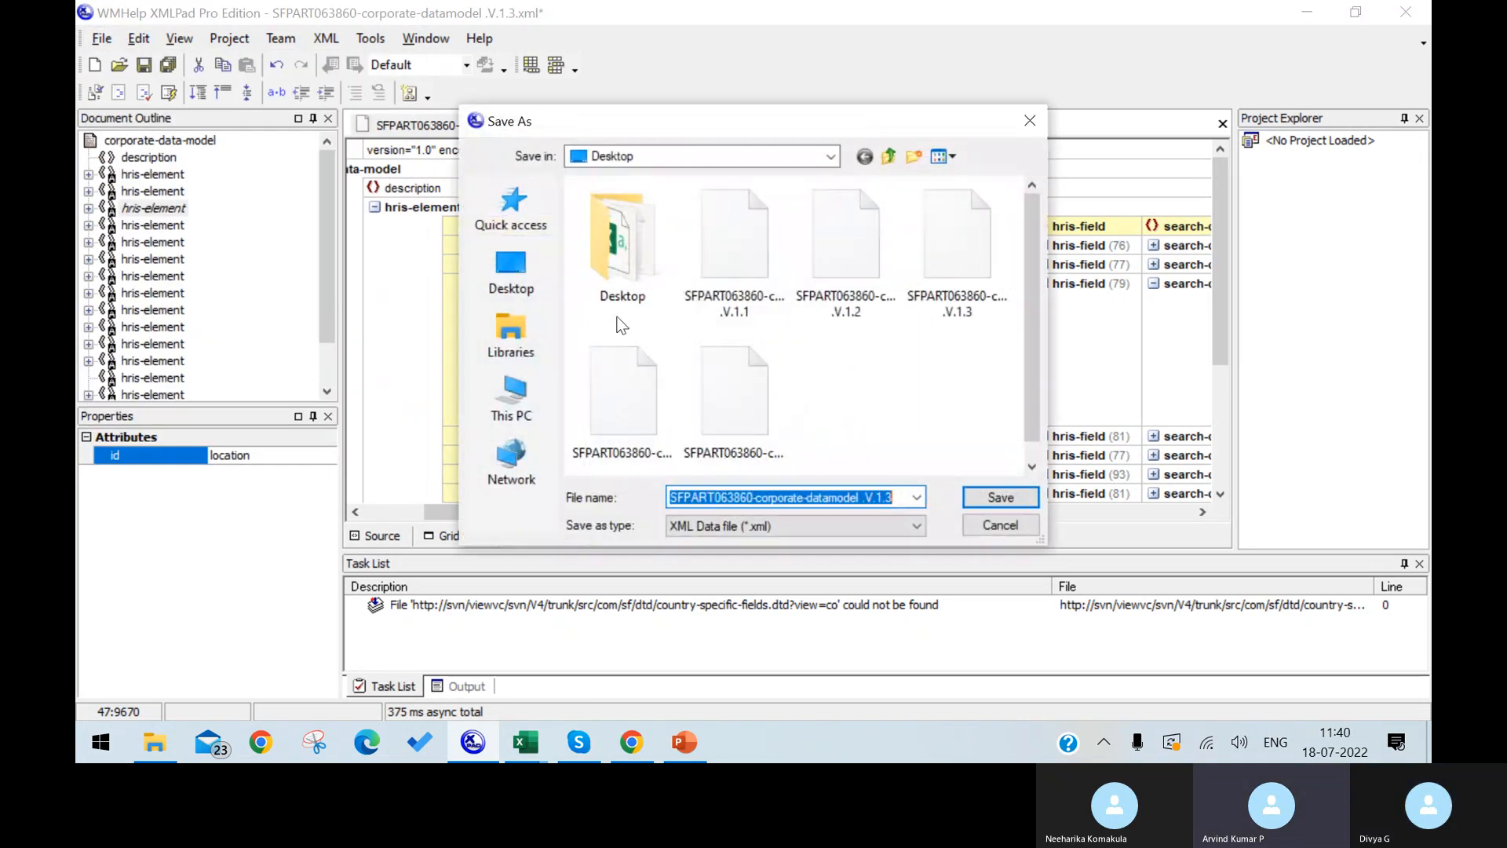
left_click(902, 497)
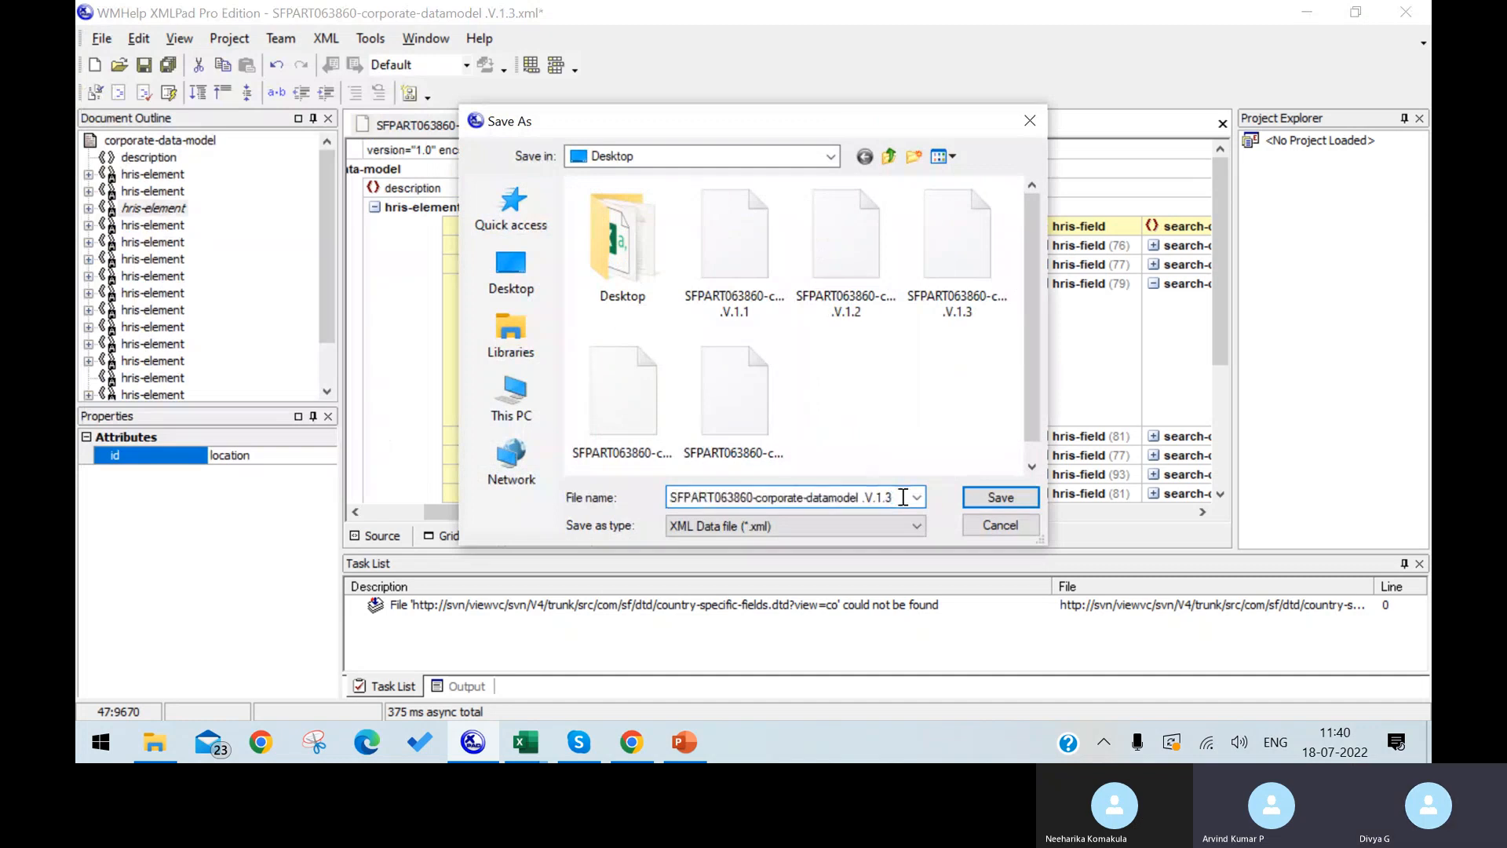
key("BackSpace")
type("4")
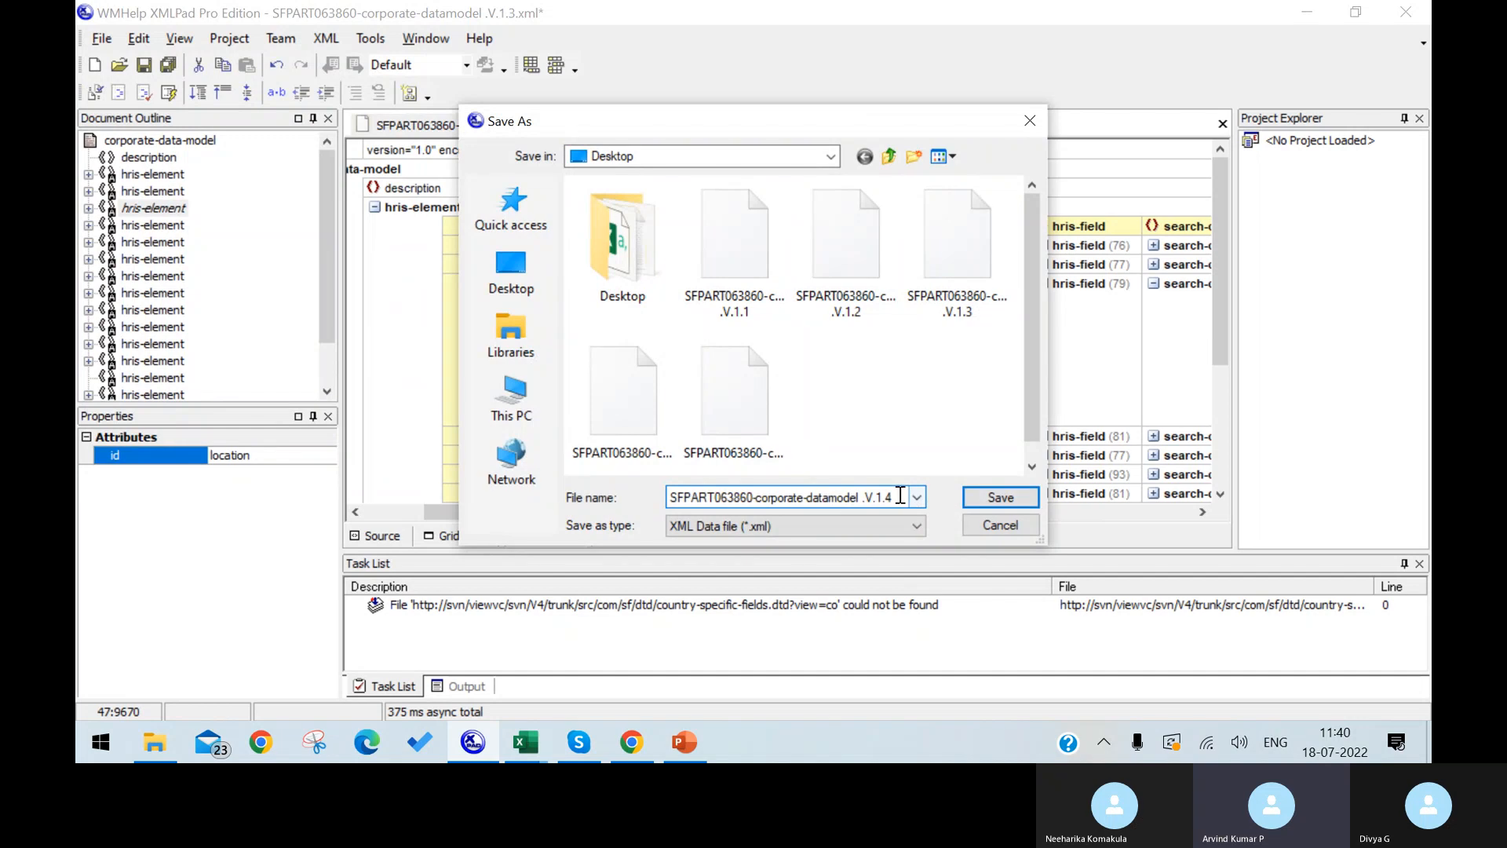
left_click(1027, 118)
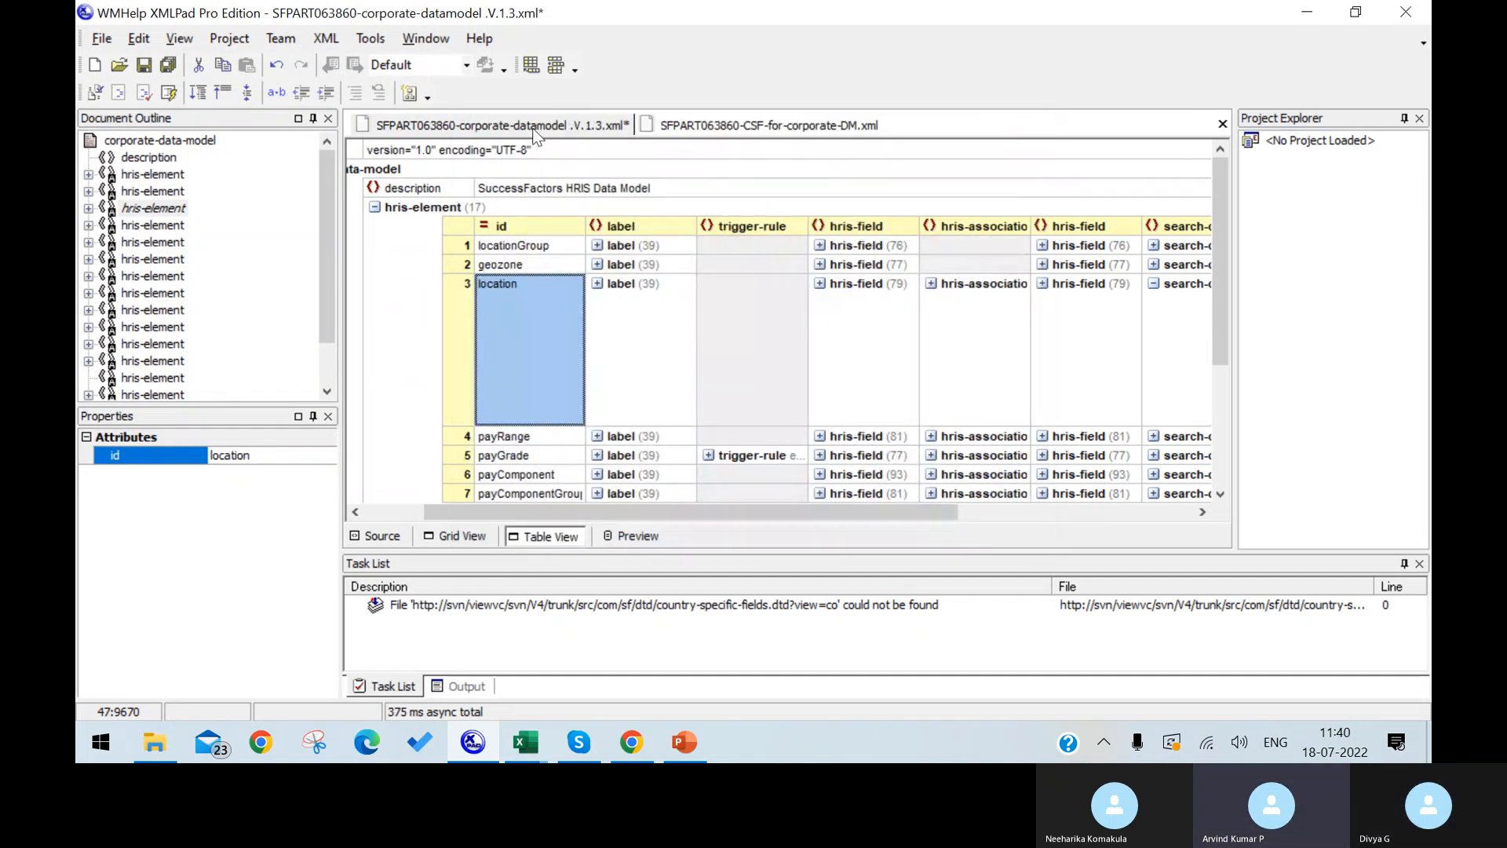
Save a copy of the country-specific file to the Desktop as SFPART063860-CSF-for-corporate-DM.
left_click(713, 125)
left_click(106, 40)
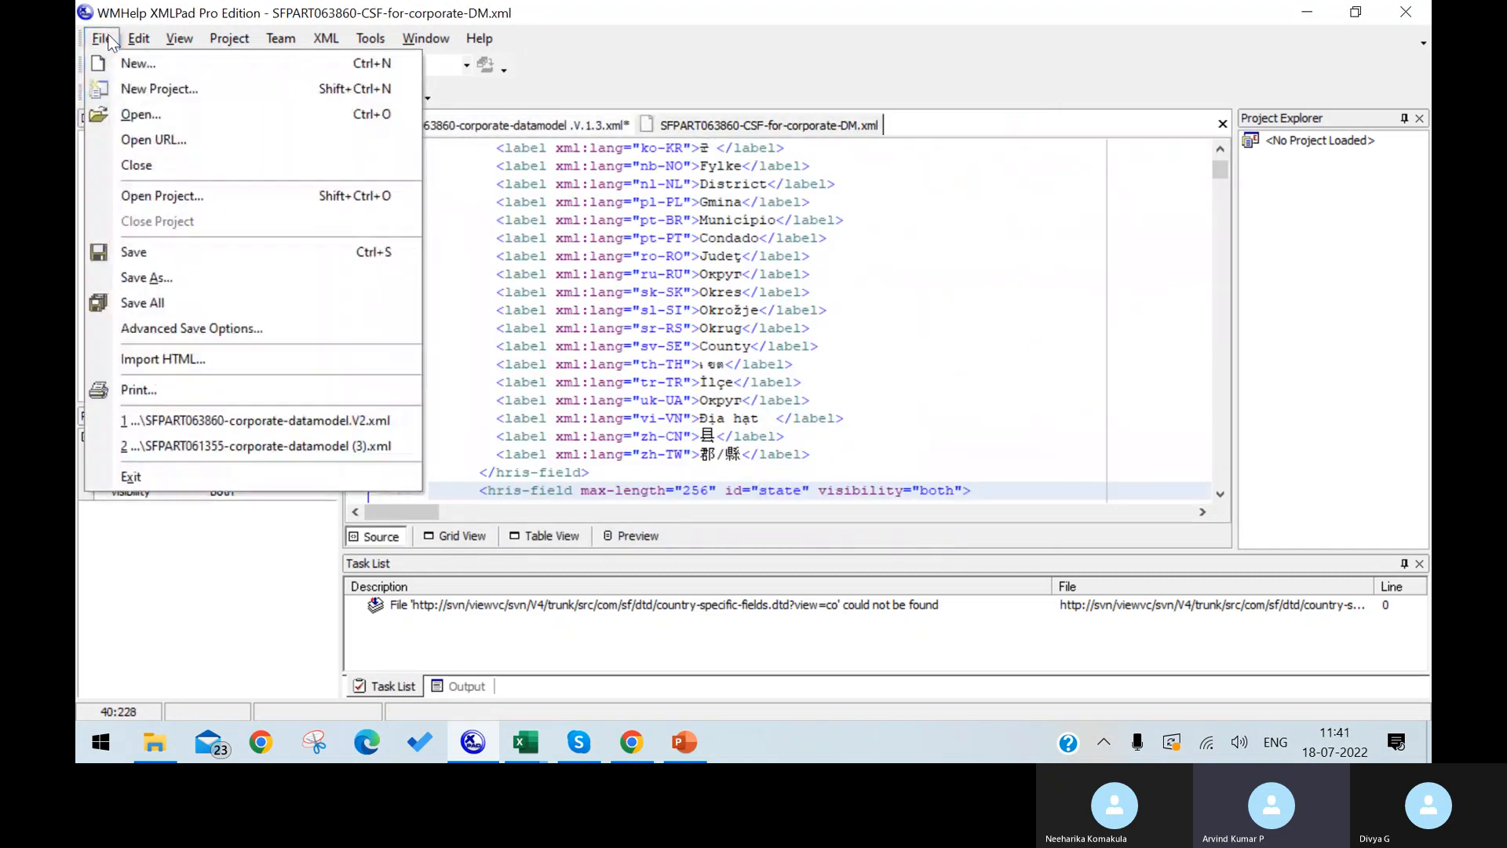
left_click(191, 280)
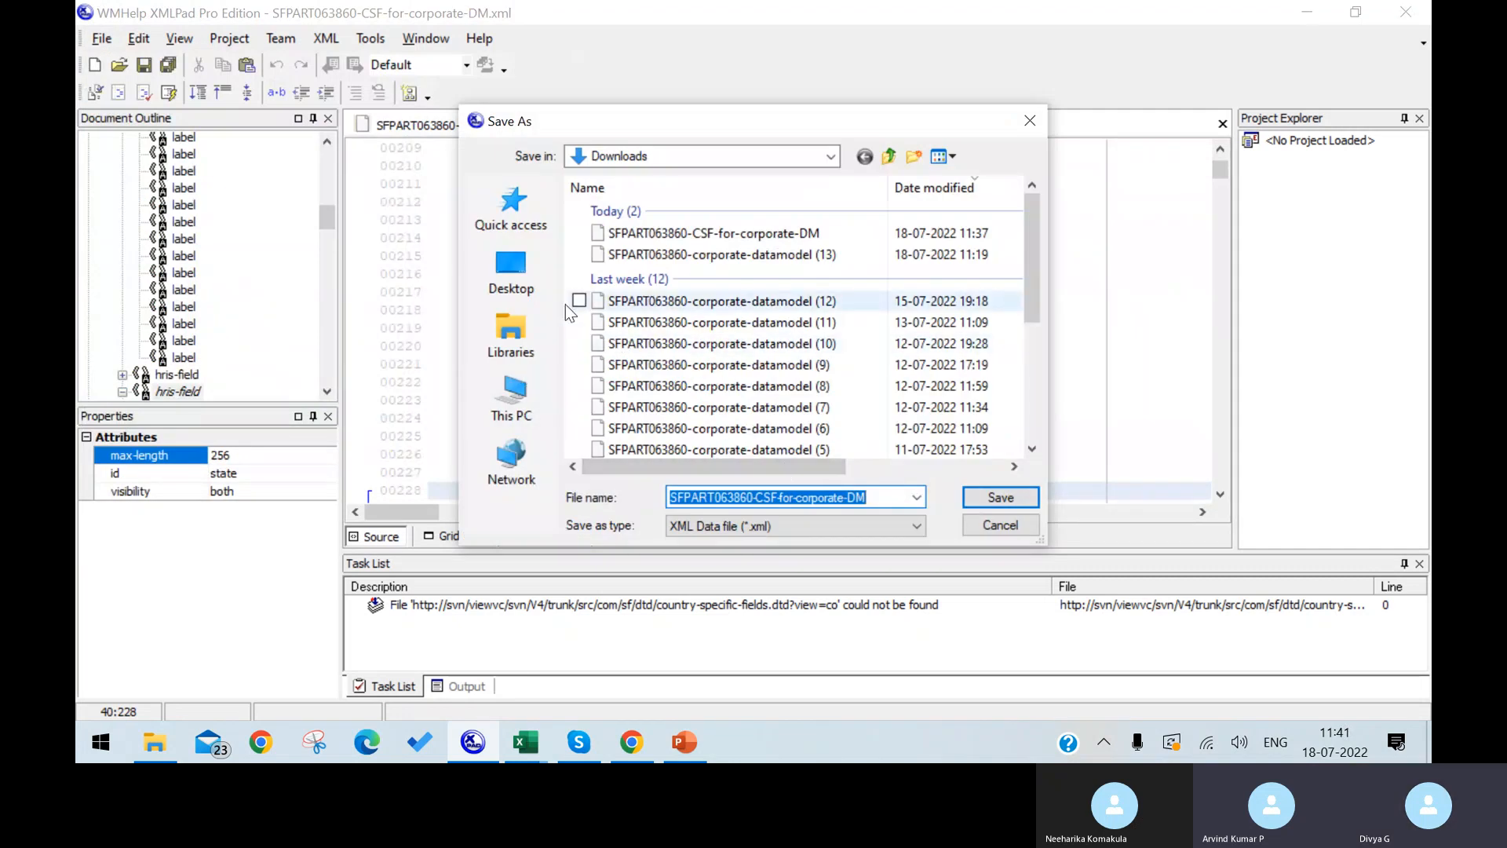
left_click(515, 274)
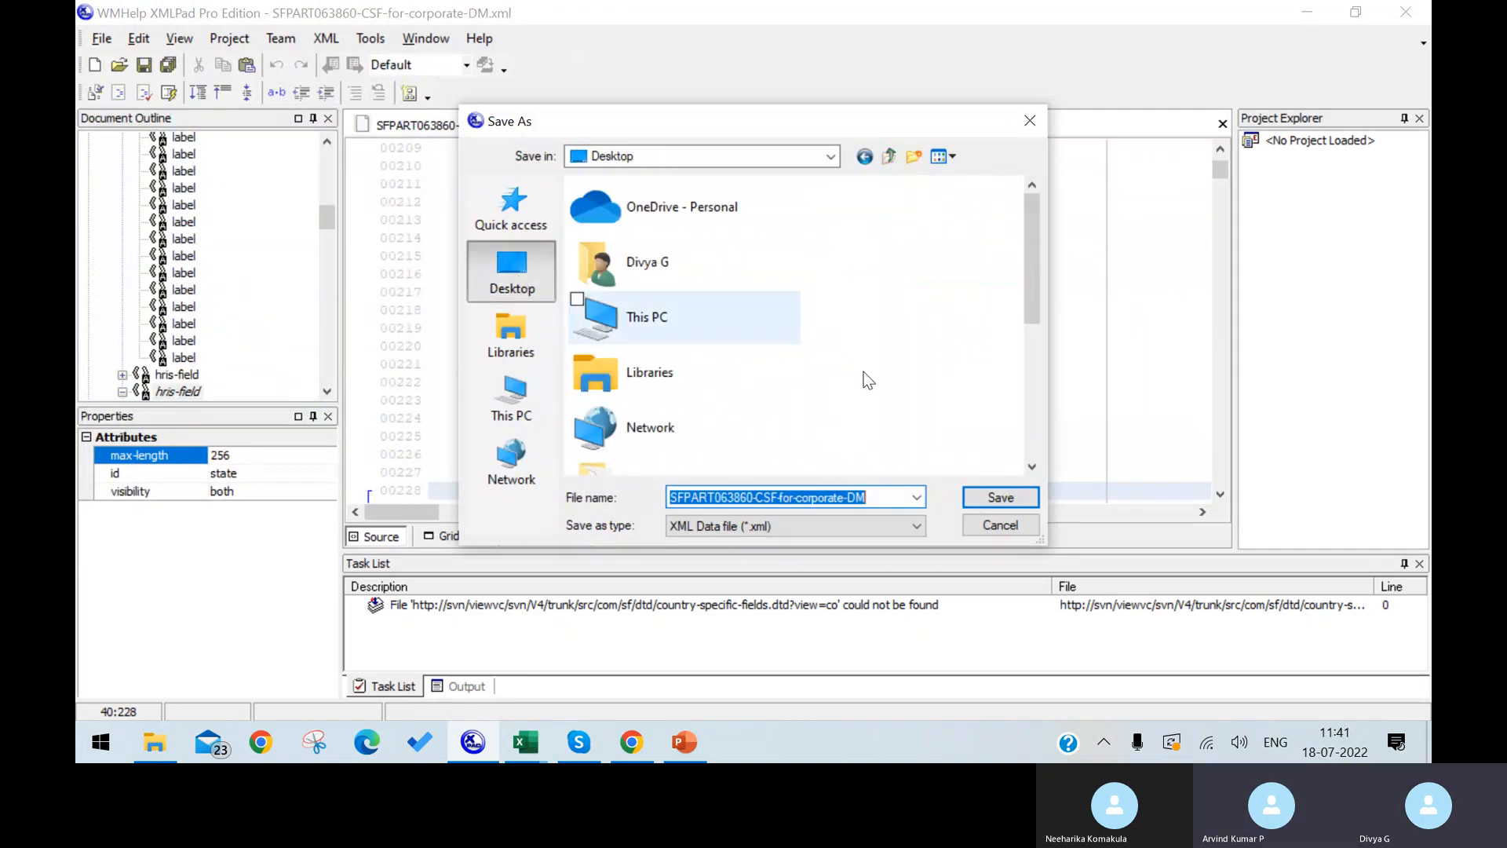
left_click(978, 500)
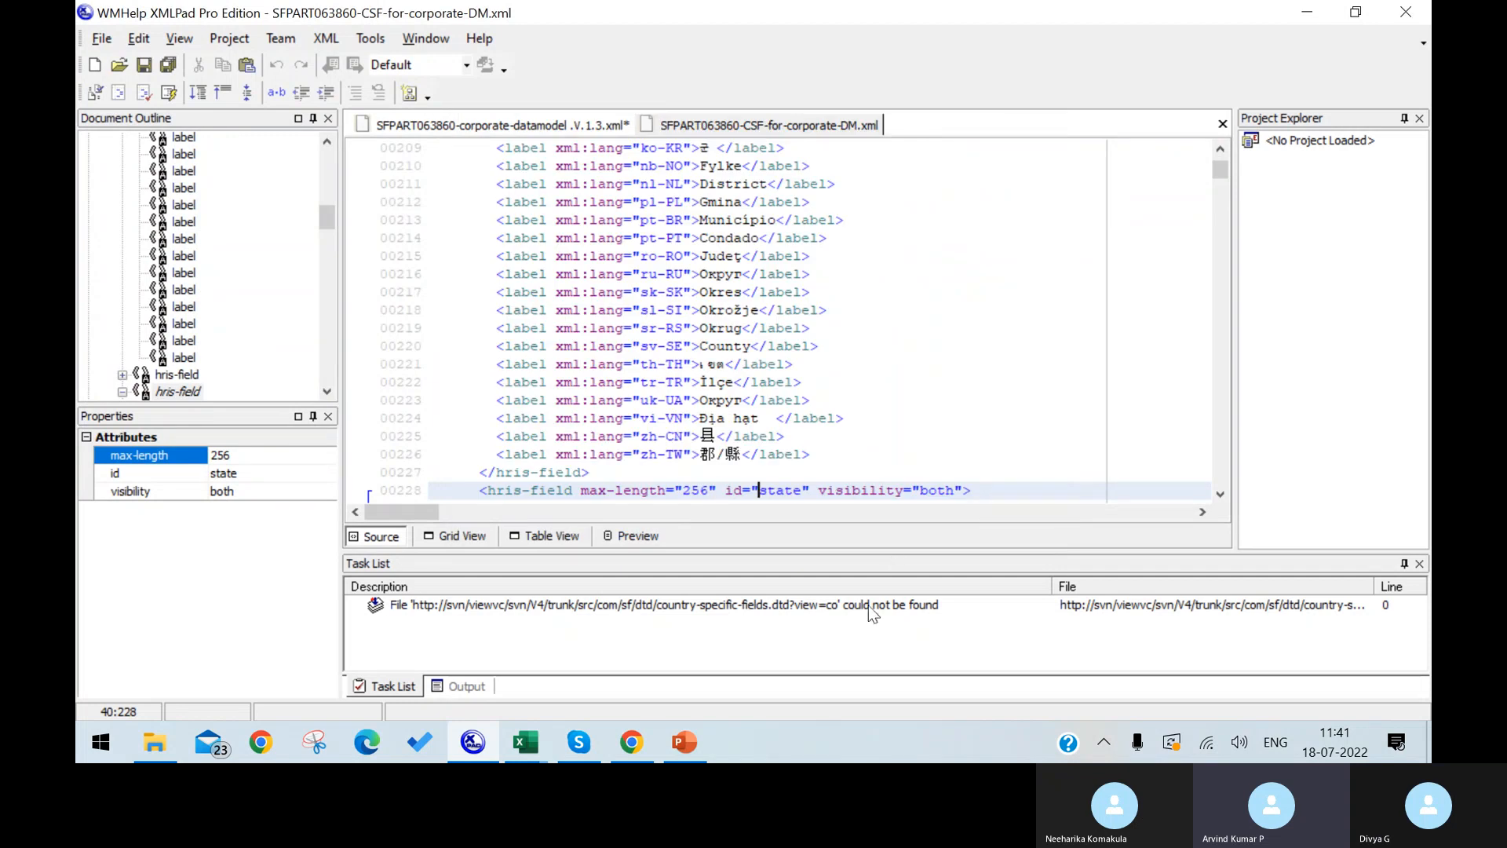
Switch to SuccessFactors in Chrome and set the country/region-specific corporate data model XML action to Import.
left_click(695, 746)
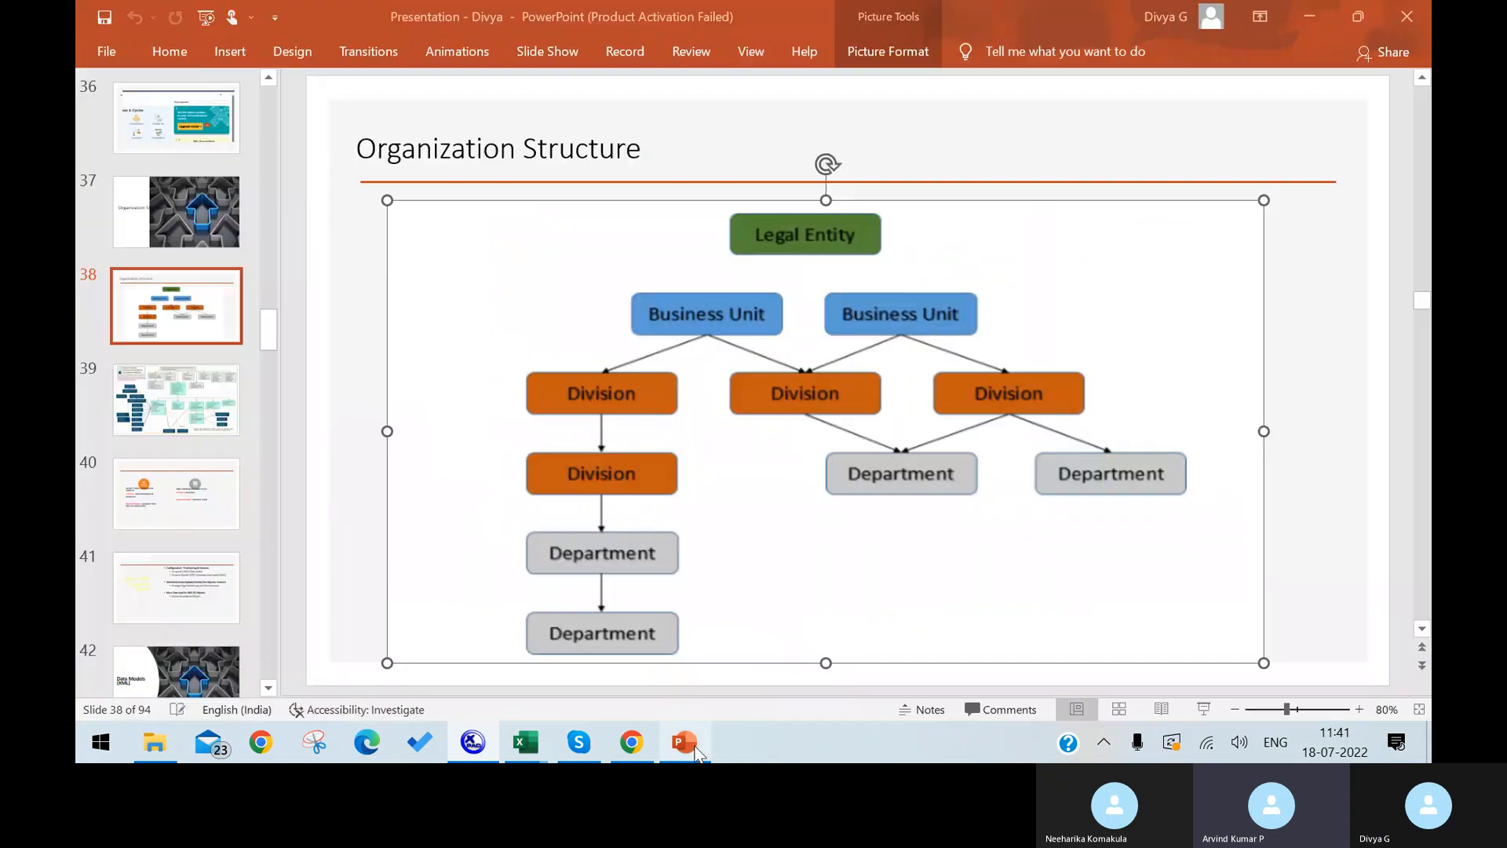
left_click(627, 749)
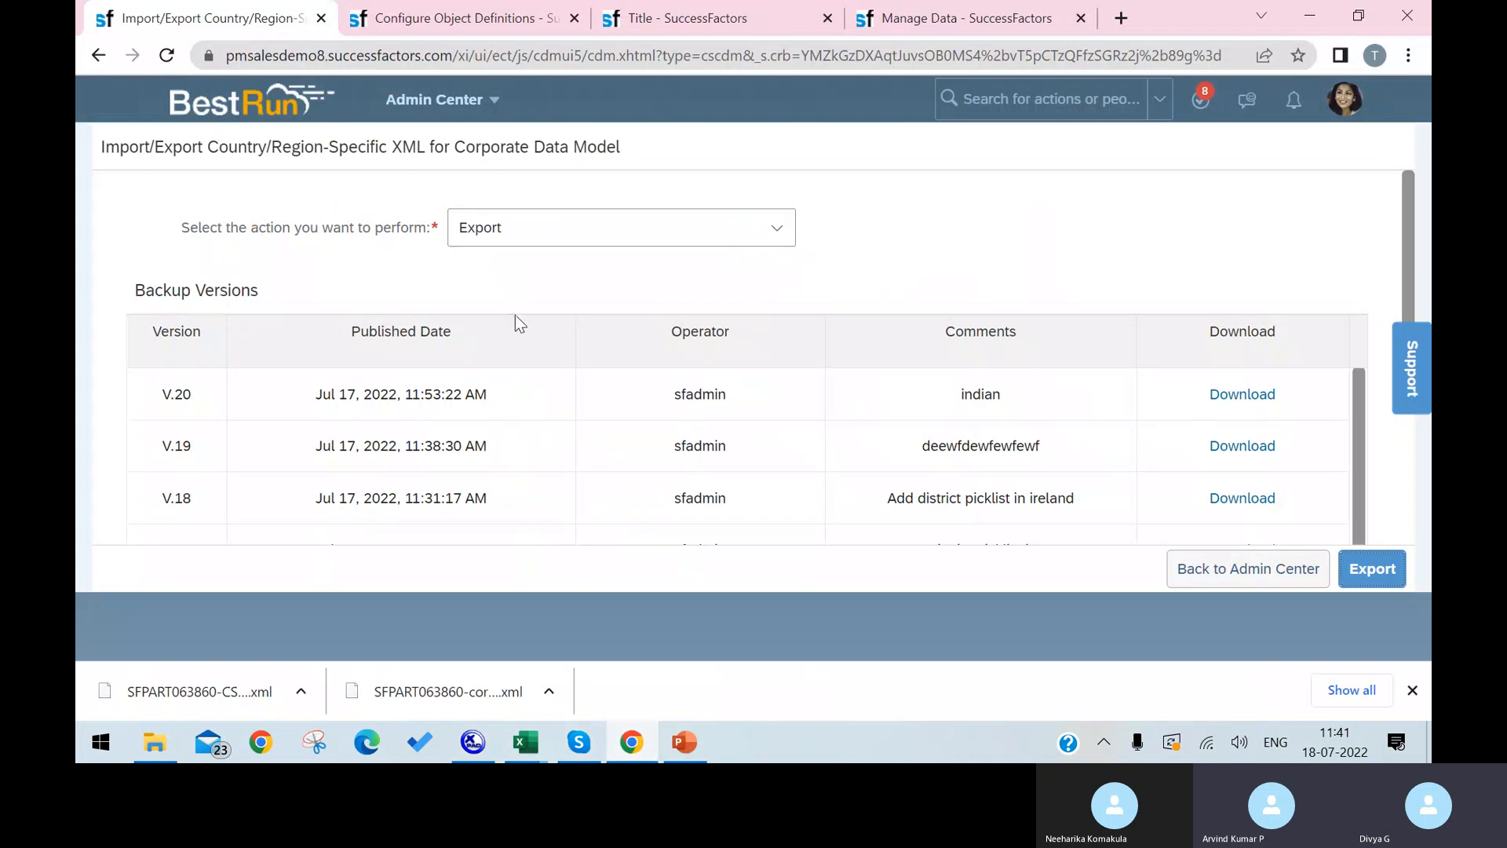
left_click(775, 229)
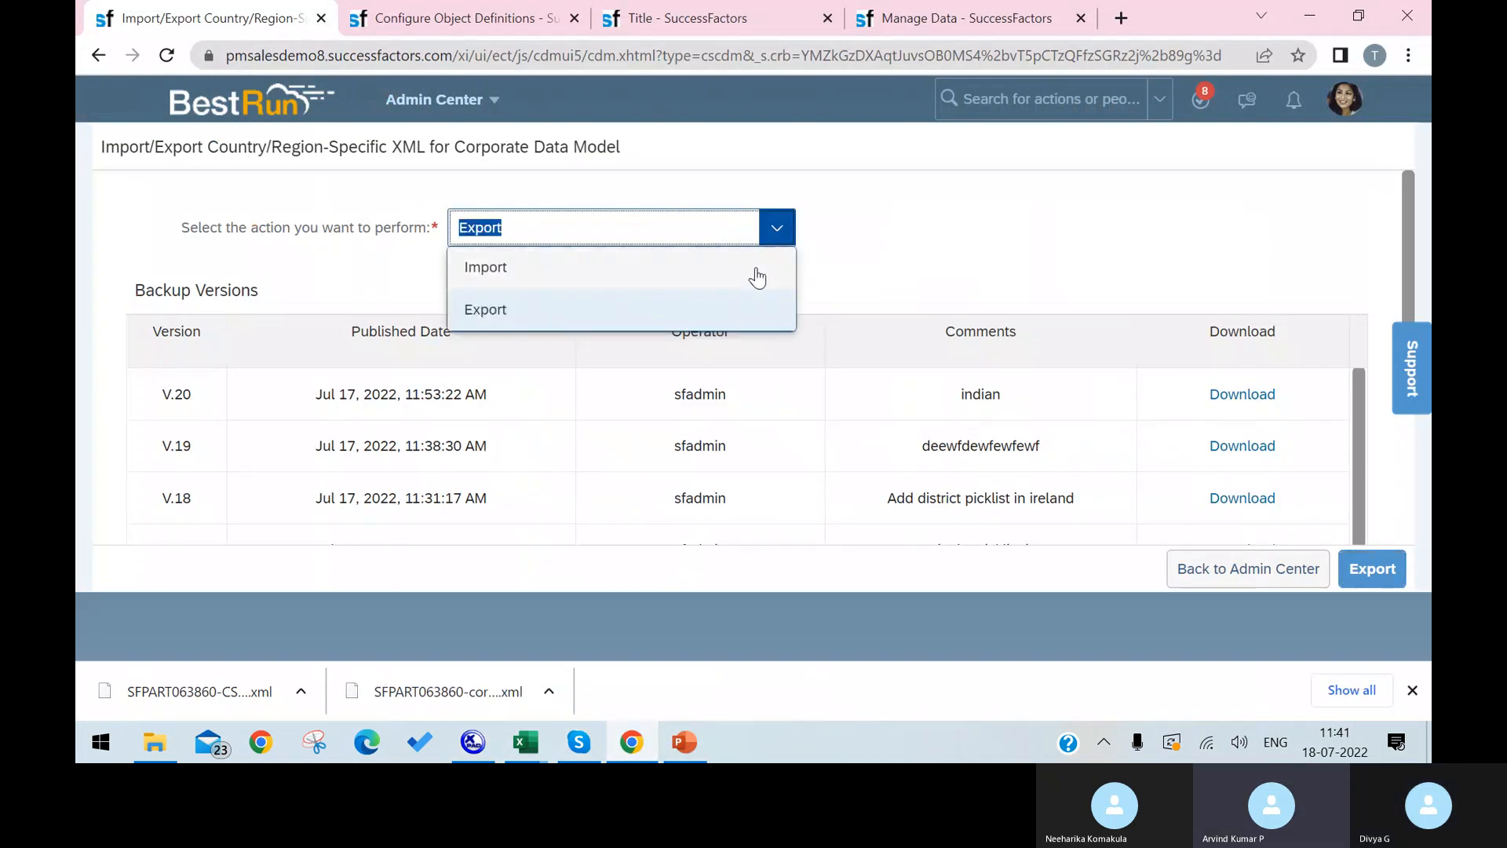
left_click(758, 276)
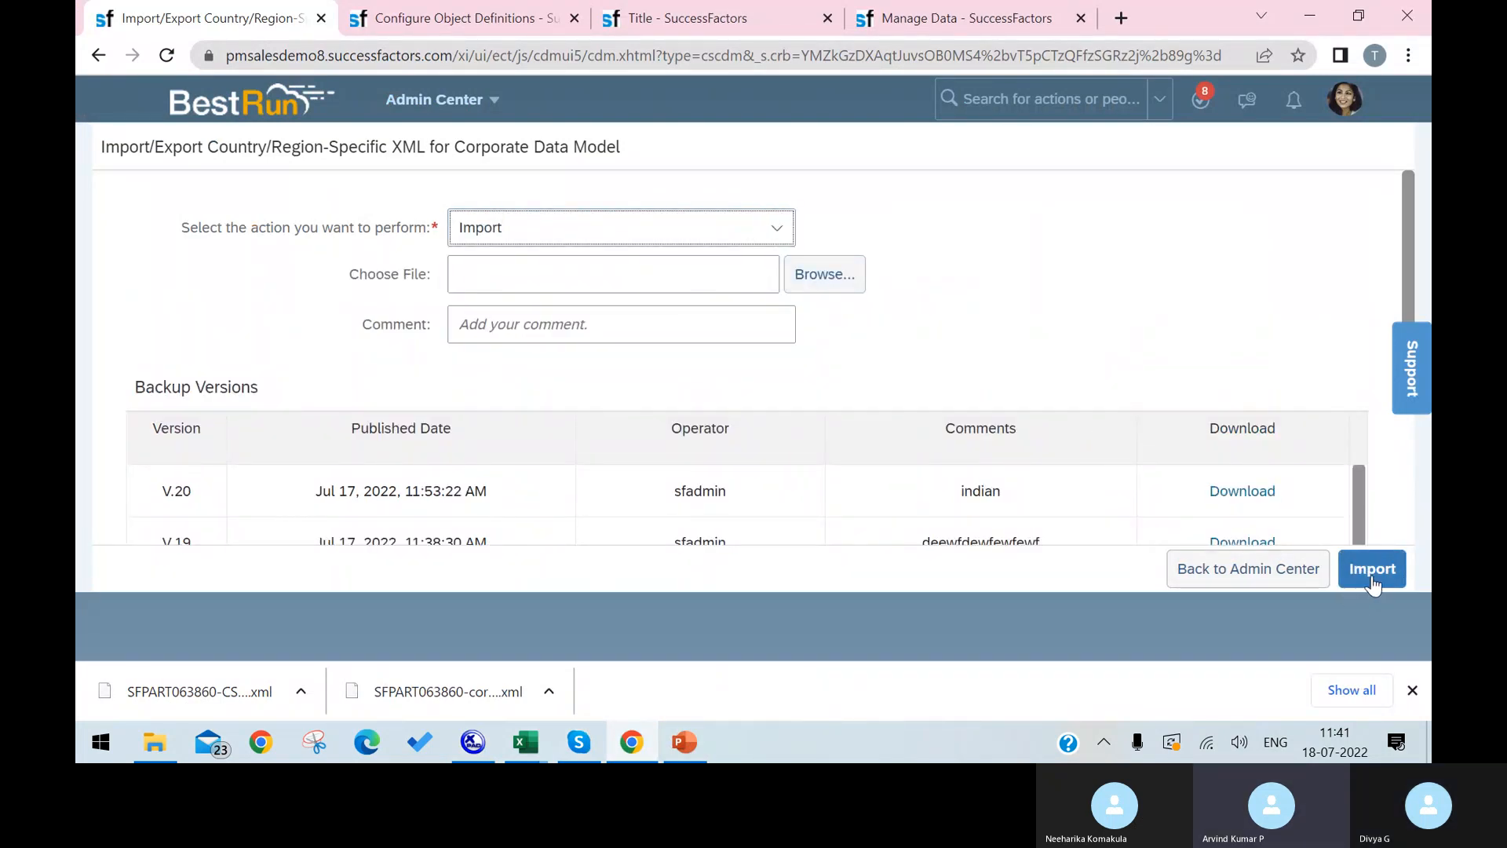
Import SFPART063860-CSF-for-corporate-DM.xml from the Desktop with the comment "test".
left_click(720, 284)
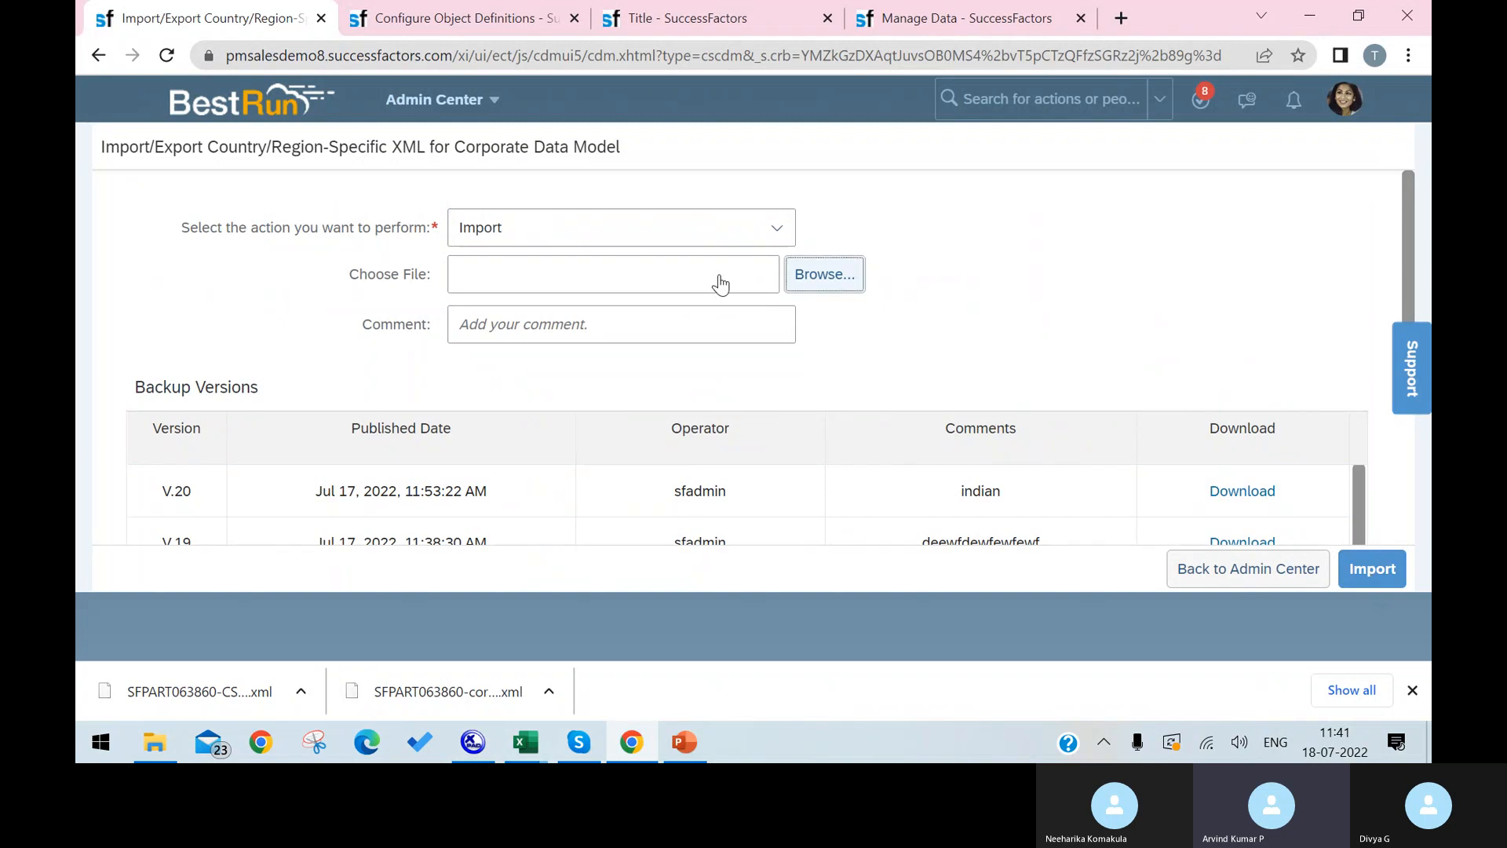
left_click(826, 275)
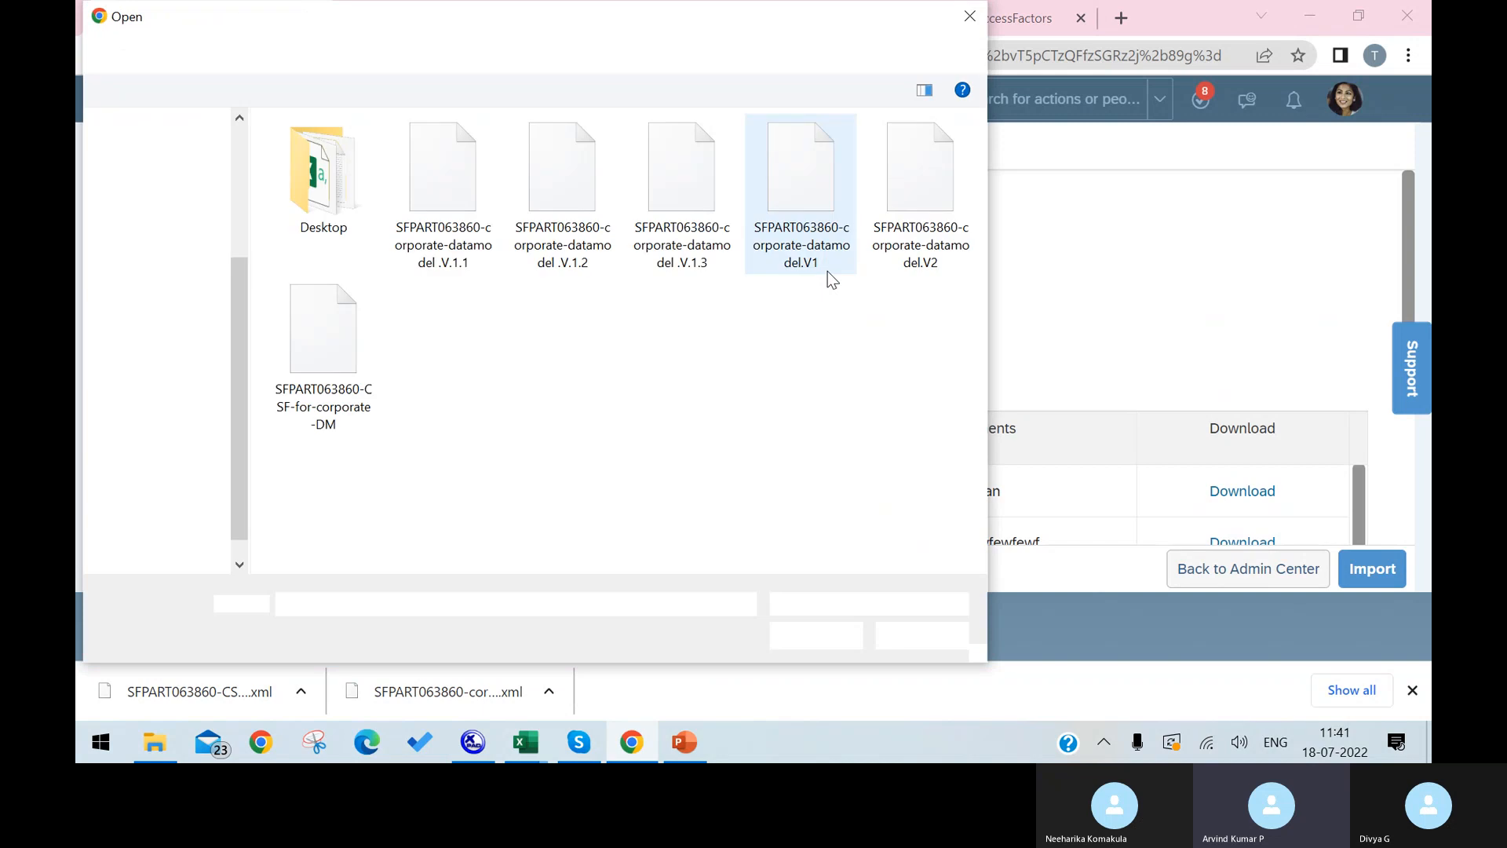
left_click(379, 367)
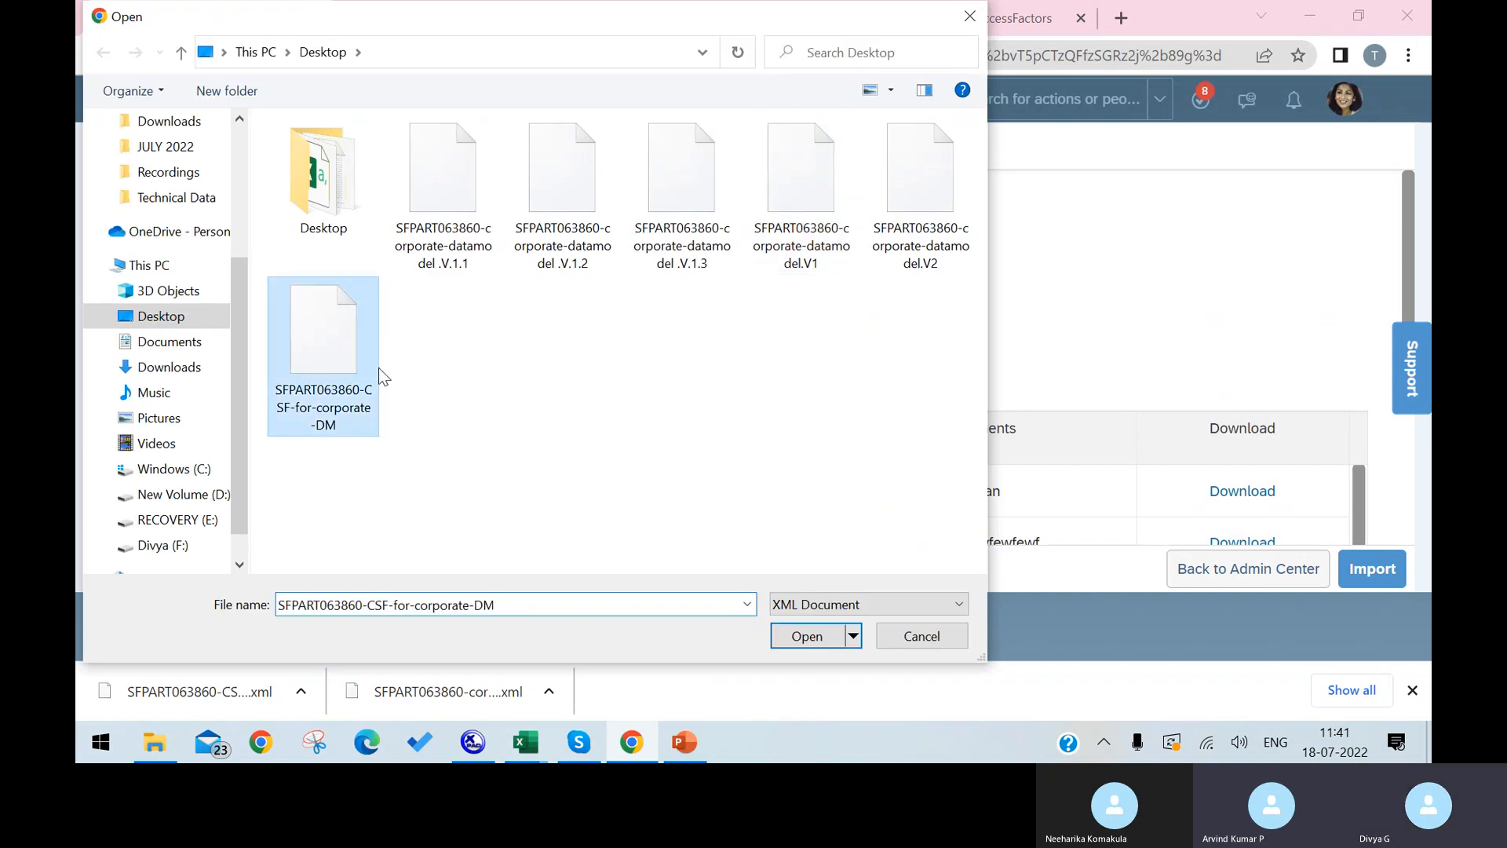
left_click(802, 639)
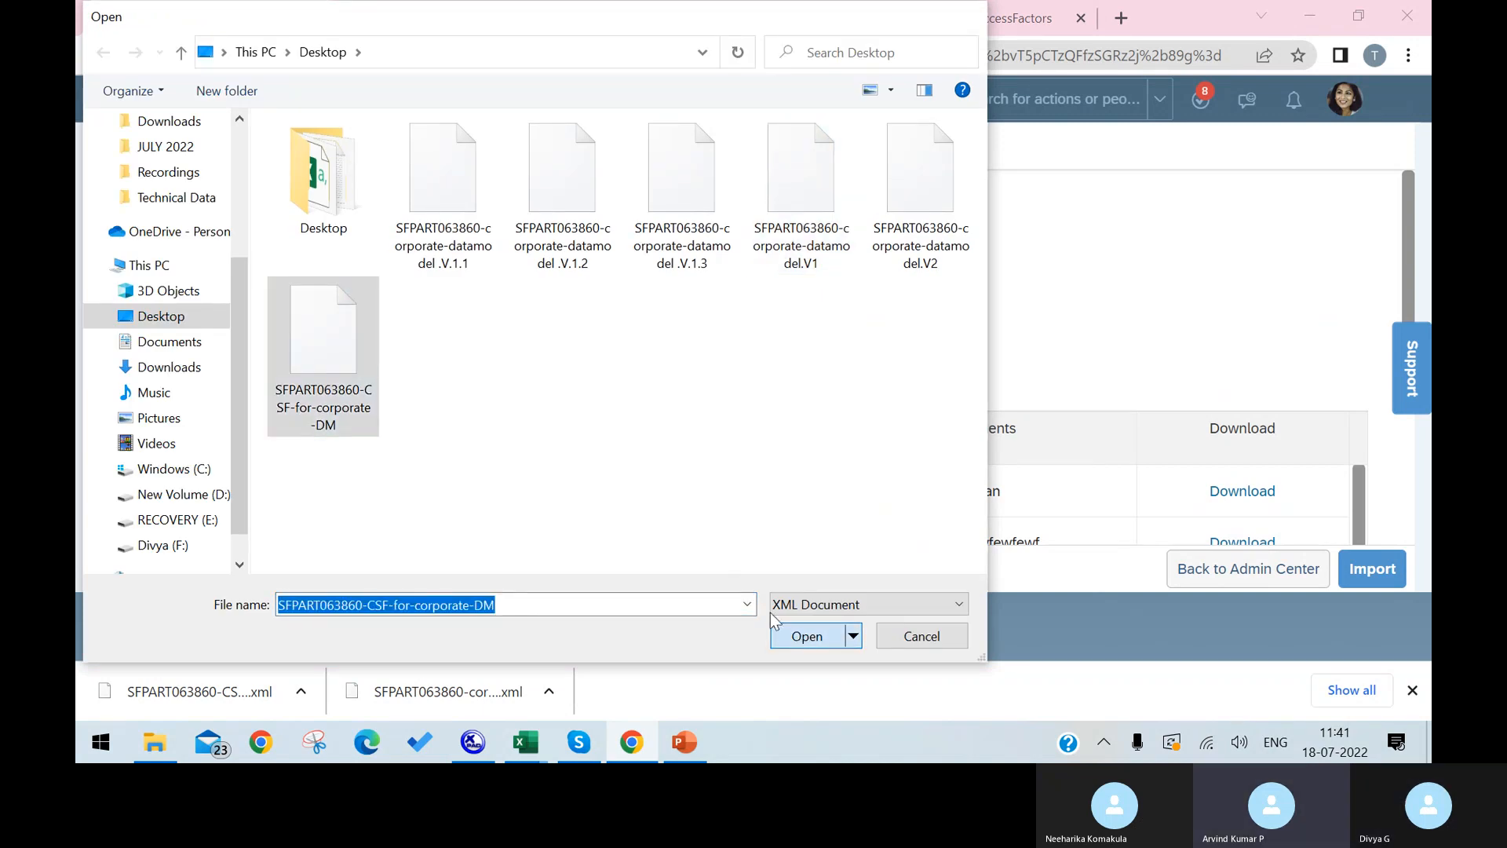
left_click(616, 333)
type("test")
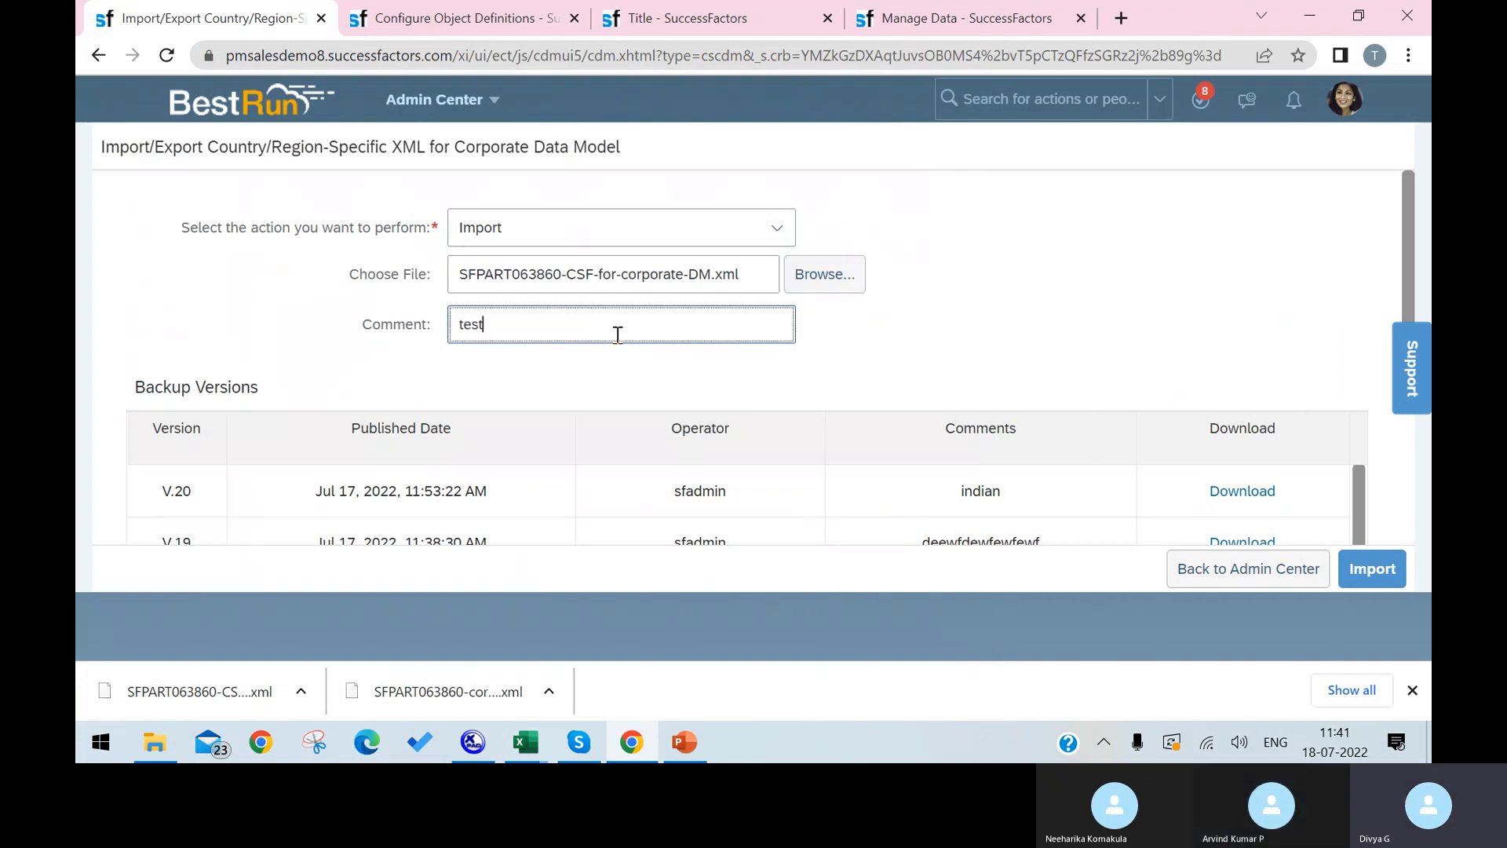
left_click(1355, 570)
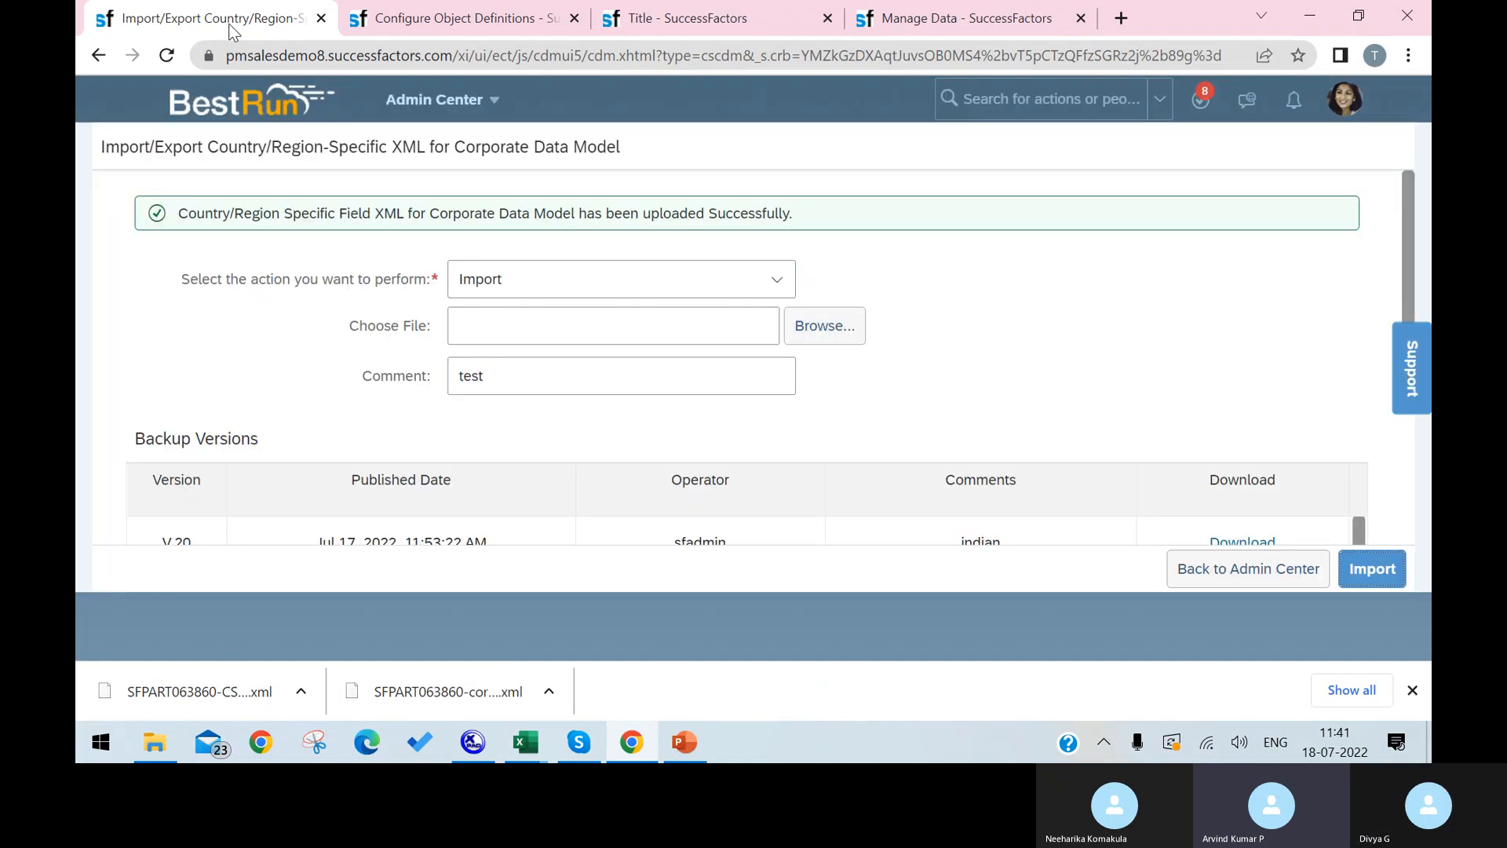
Duplicate the browser tab holding the country/region-specific XML import page.
right_click(230, 28)
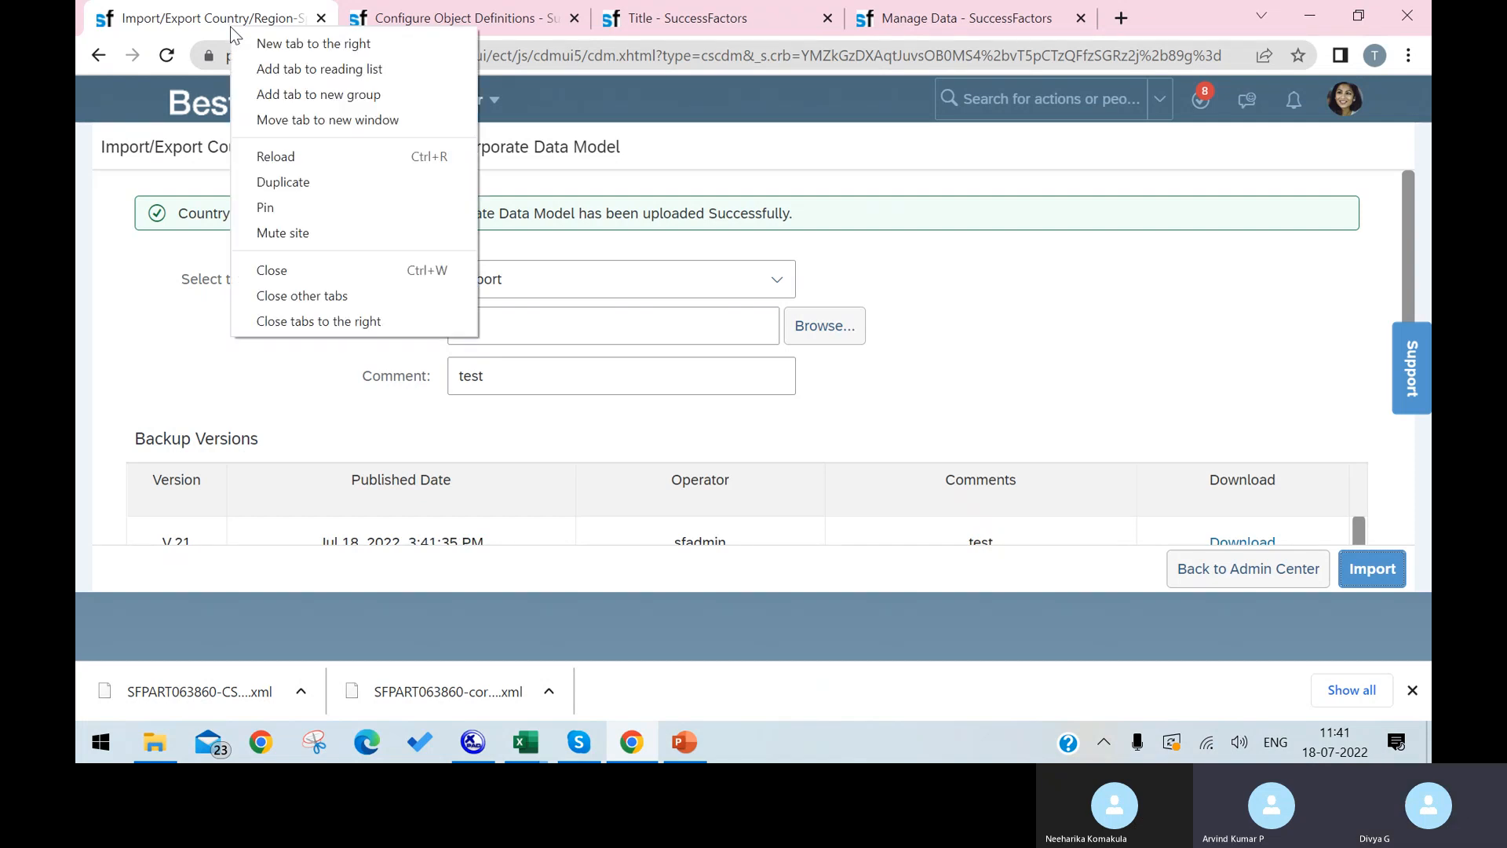
left_click(325, 193)
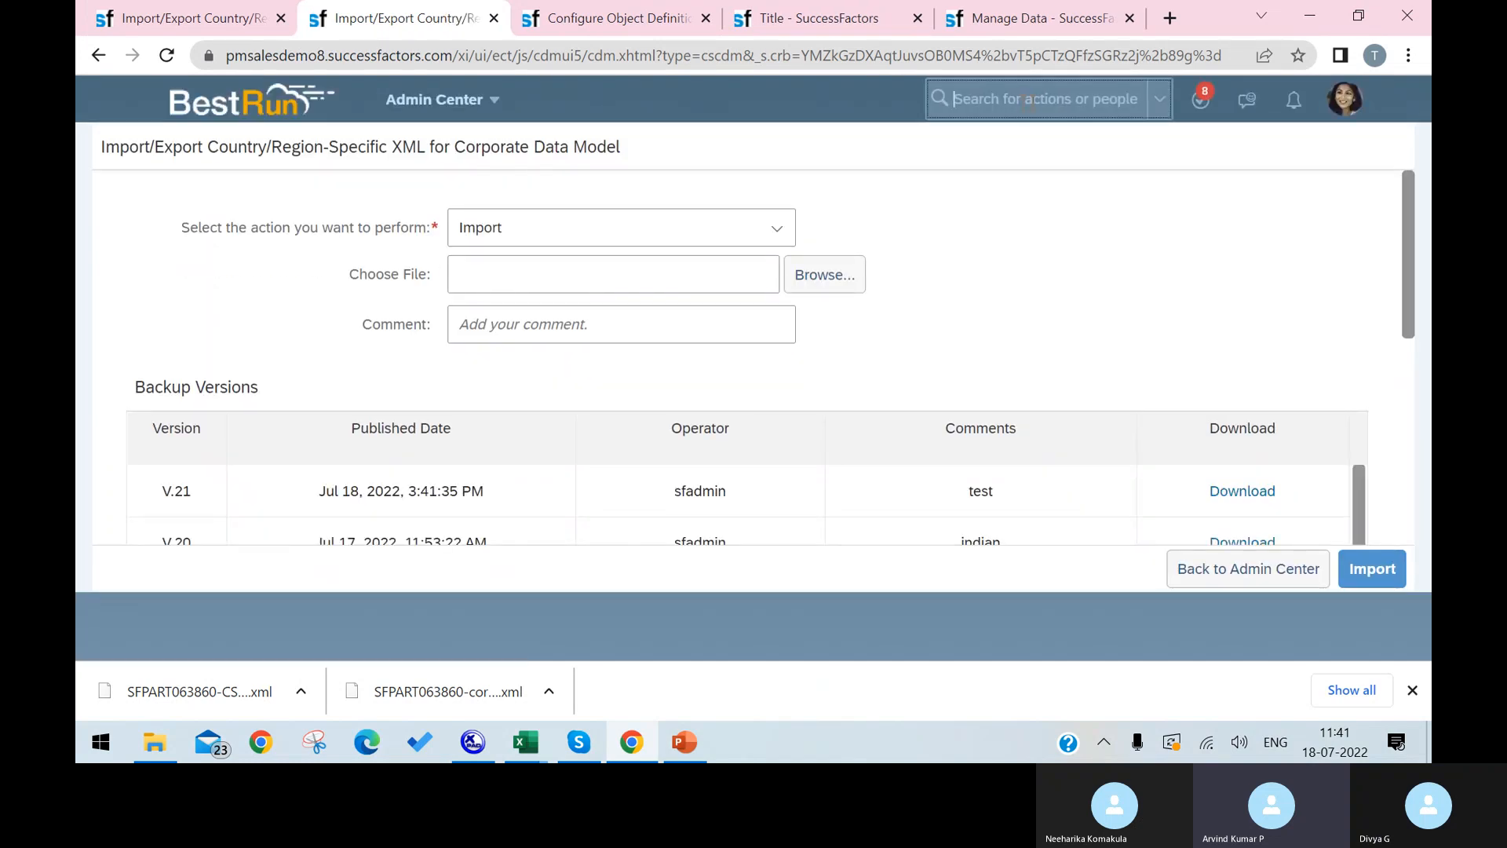
left_click(1033, 100)
type("import ")
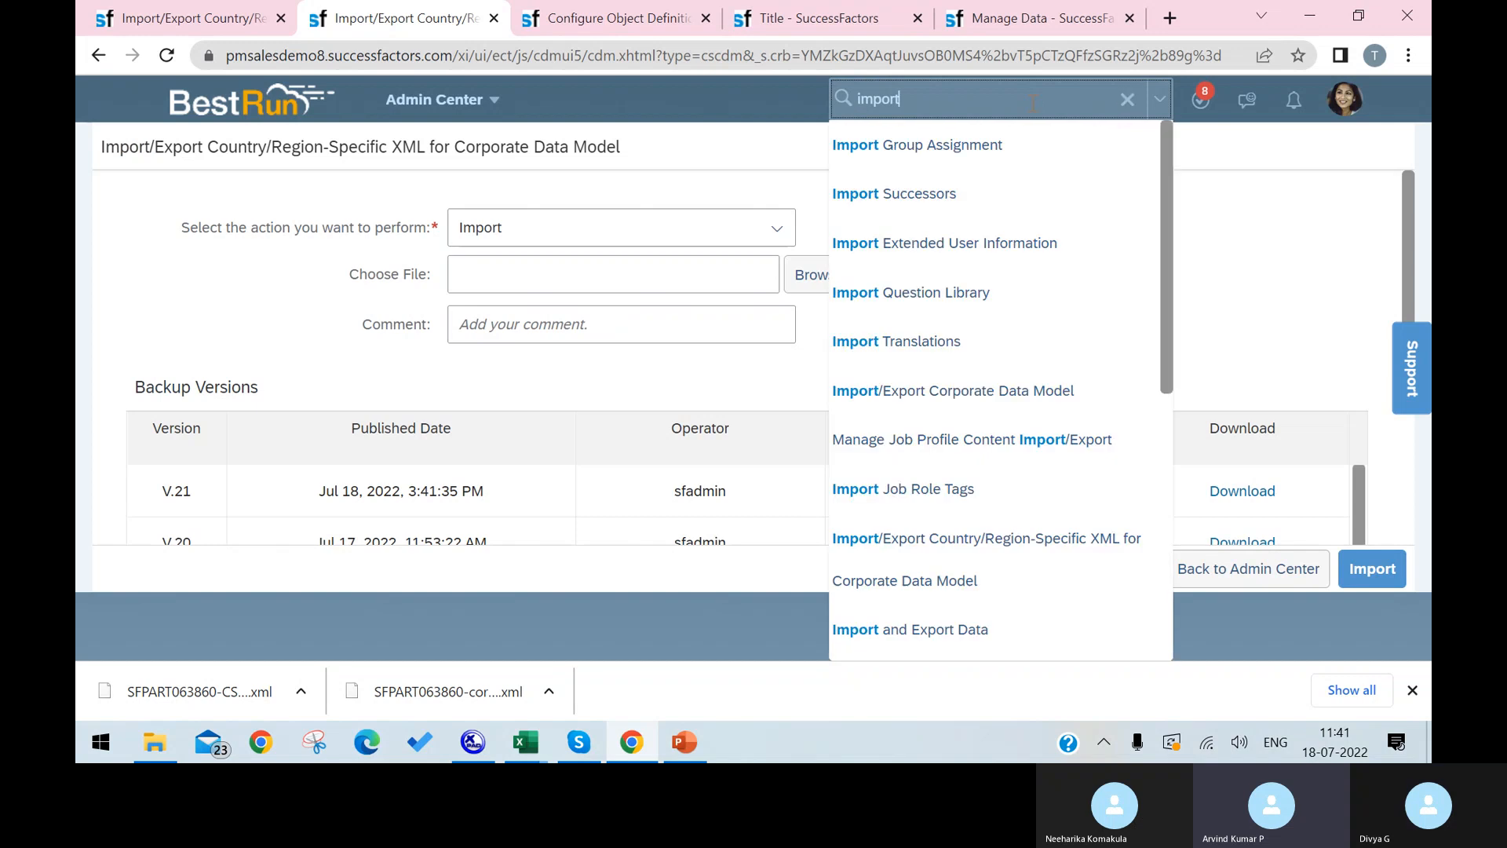
type("e")
key("BackSpace")
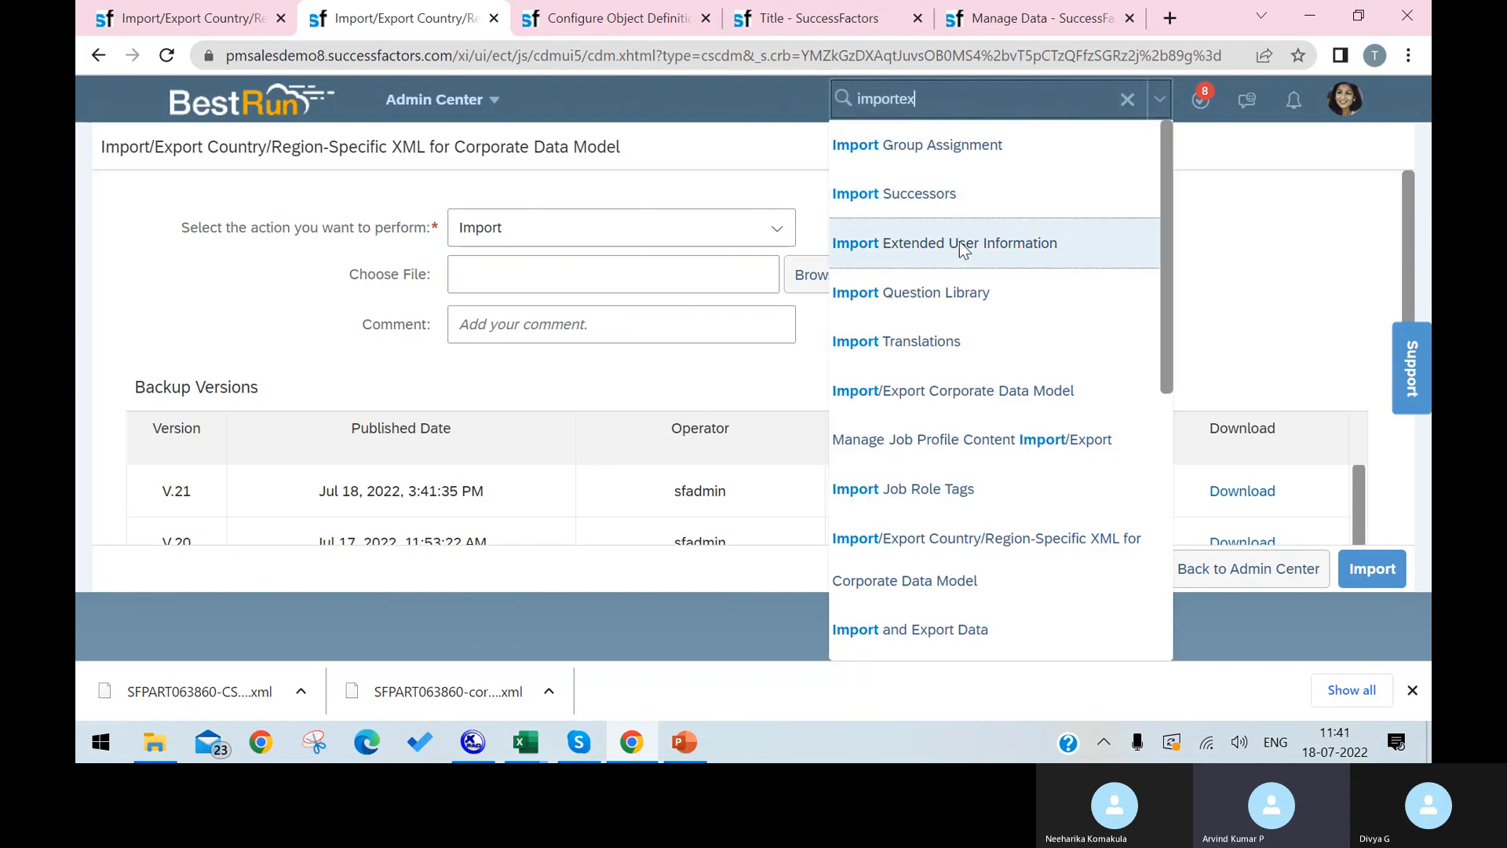
type("export")
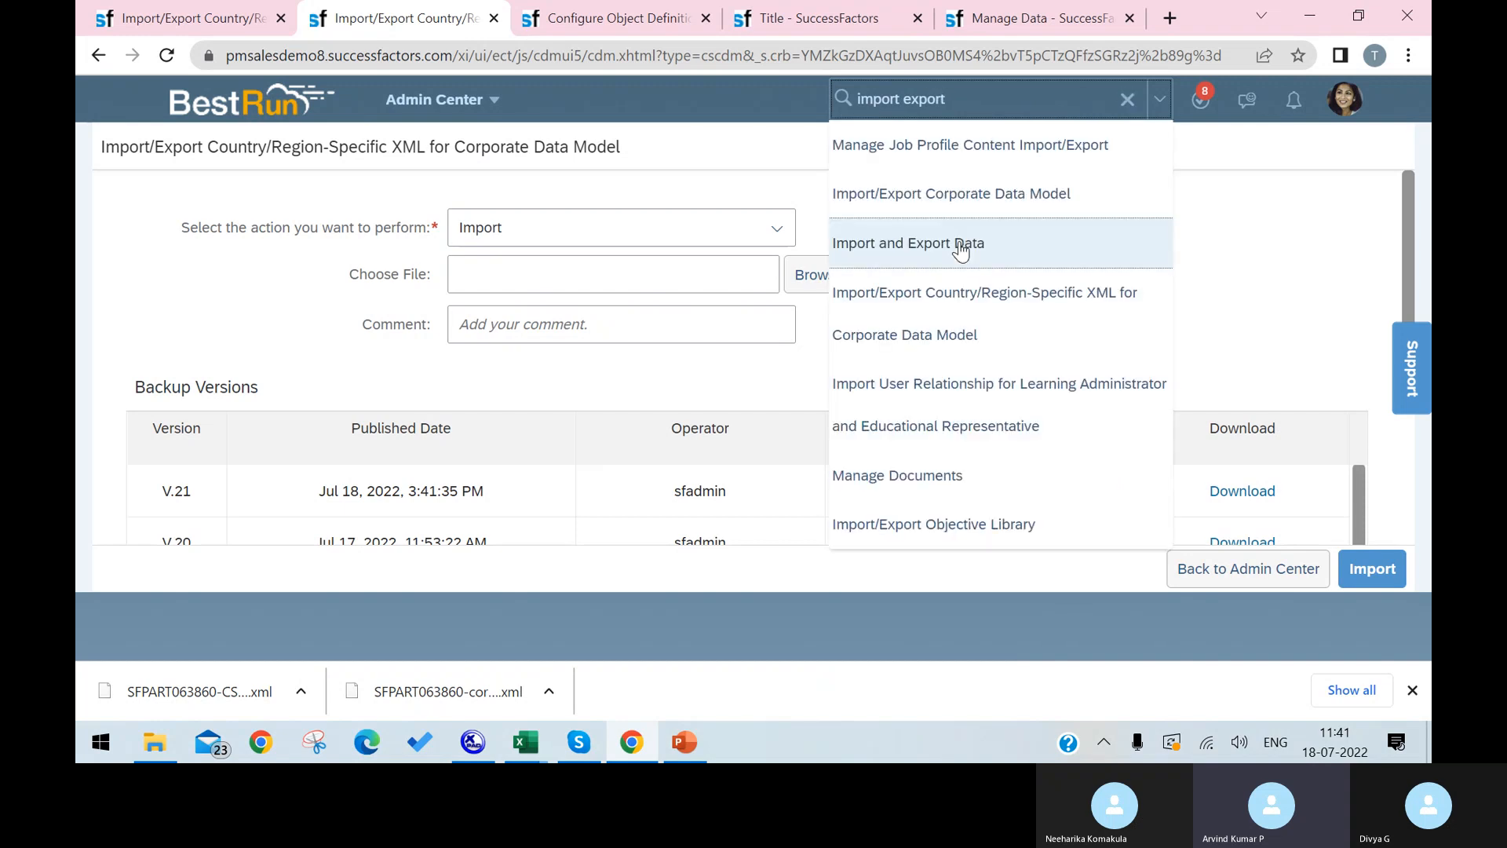
left_click(959, 245)
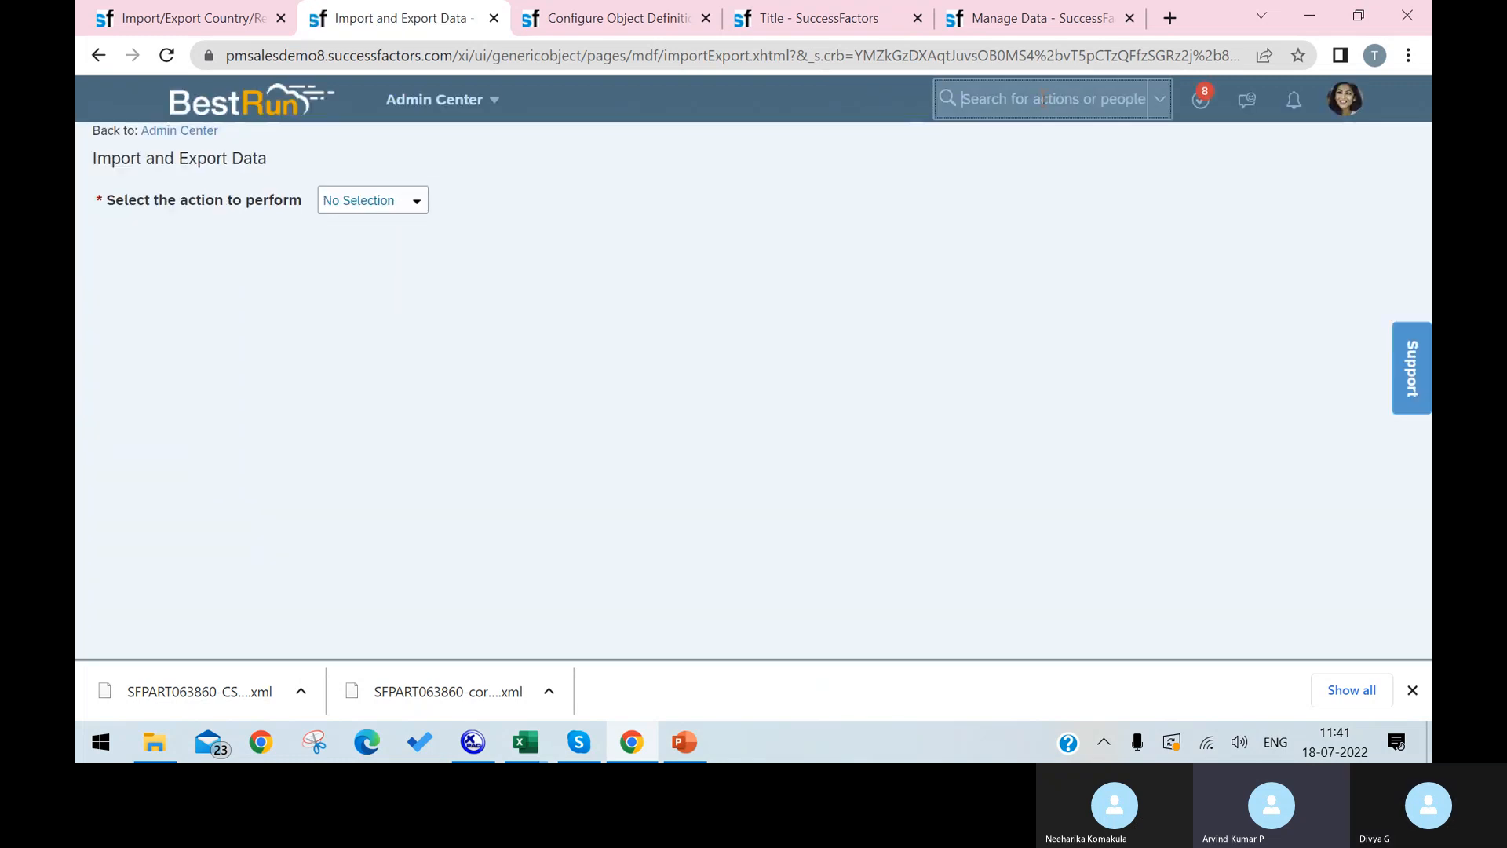
Search the actions for "import export" and open Import/Export Corporate Data Model.
left_click(1045, 97)
type("import e")
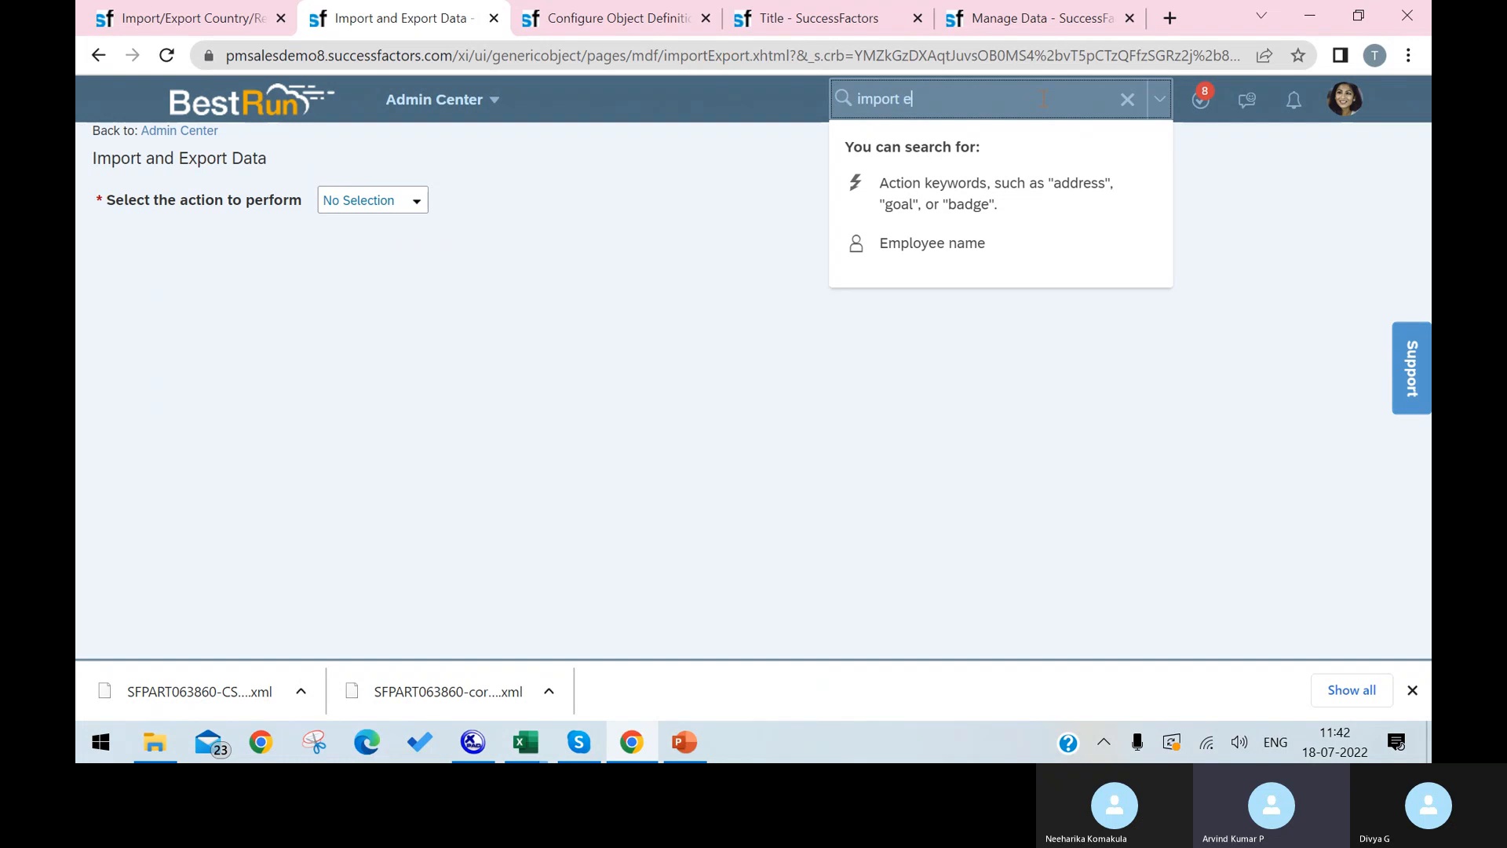
type("xport")
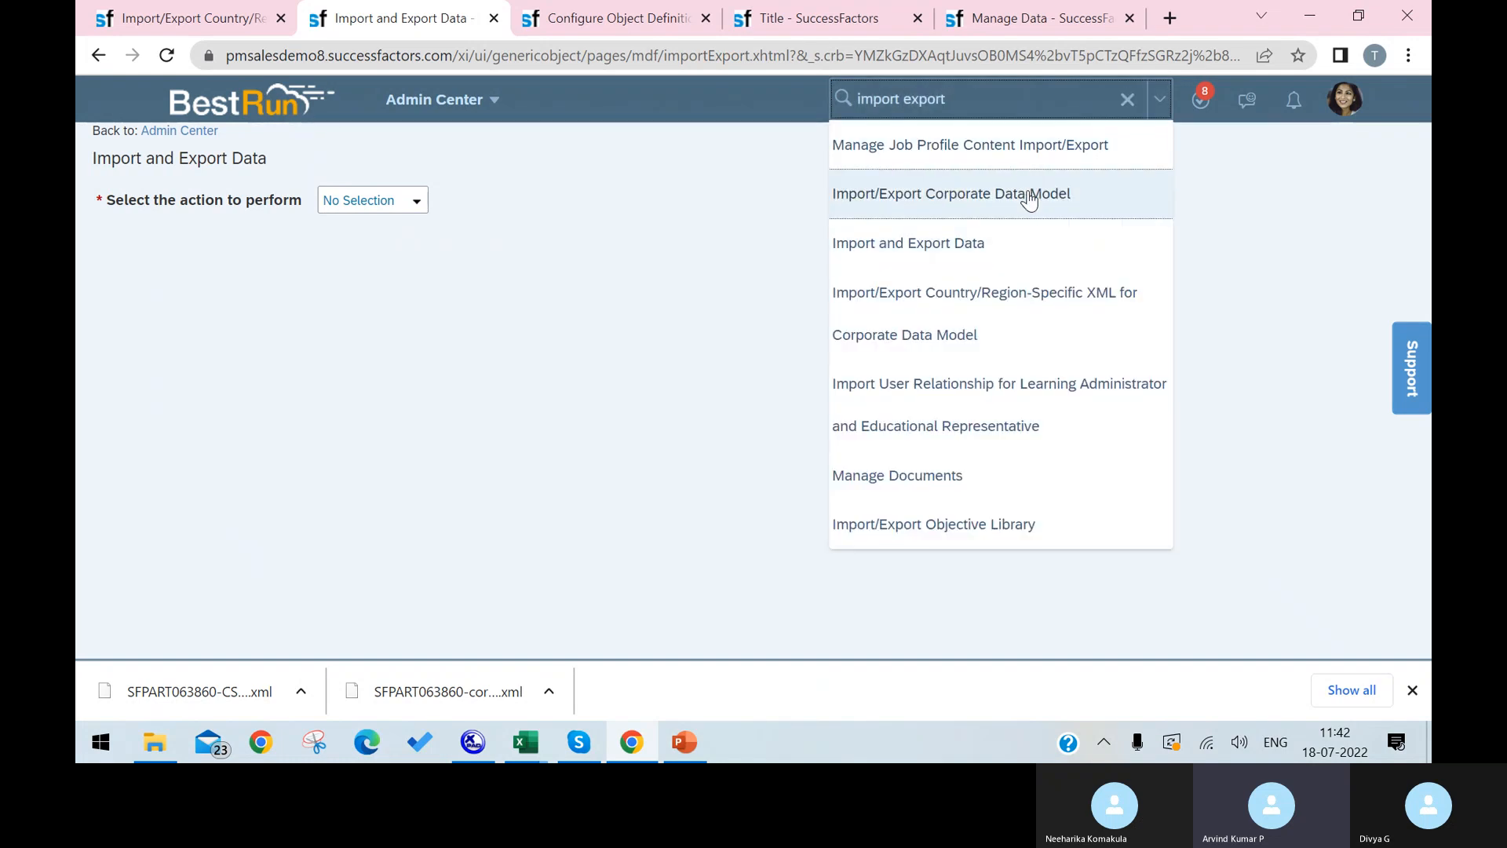
left_click(1029, 196)
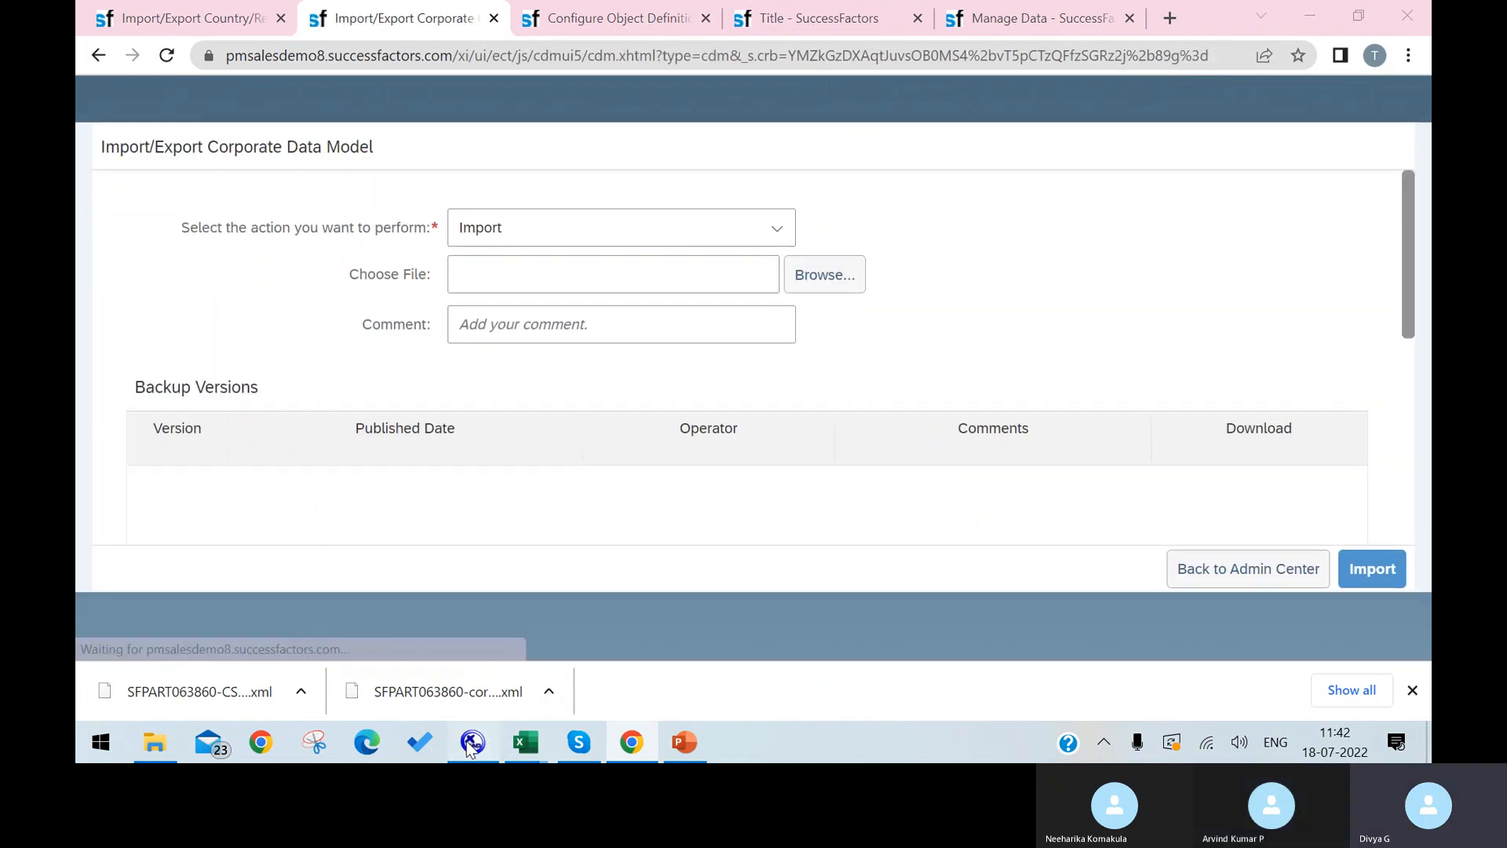
Switch to XMLPad and save a copy of the corporate data model to the Desktop as SFPART063860-corporate-datamodel .V.1.4.
left_click(473, 742)
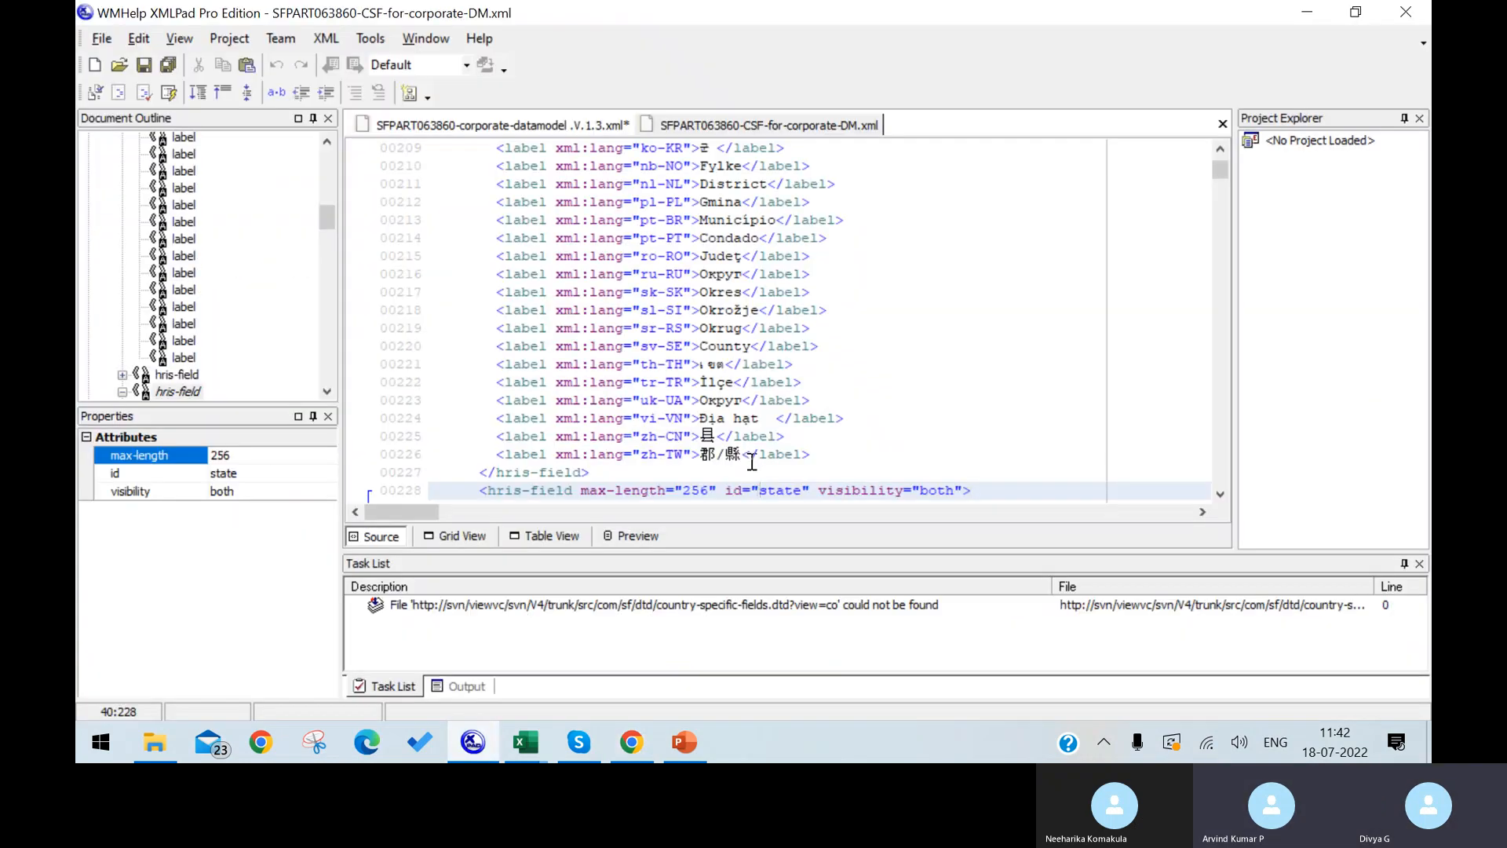
left_click(512, 127)
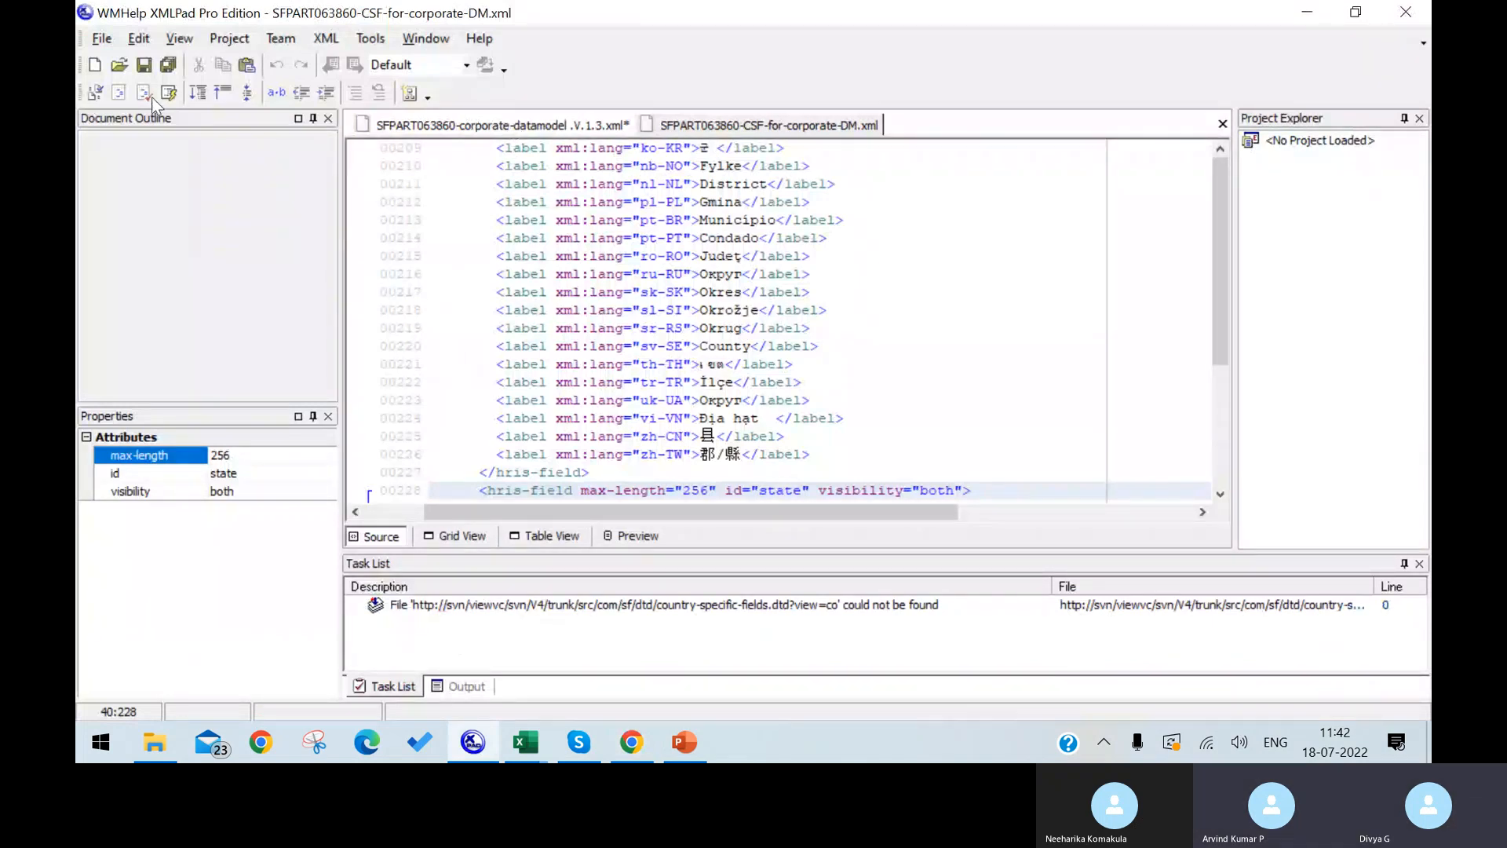
left_click(429, 127)
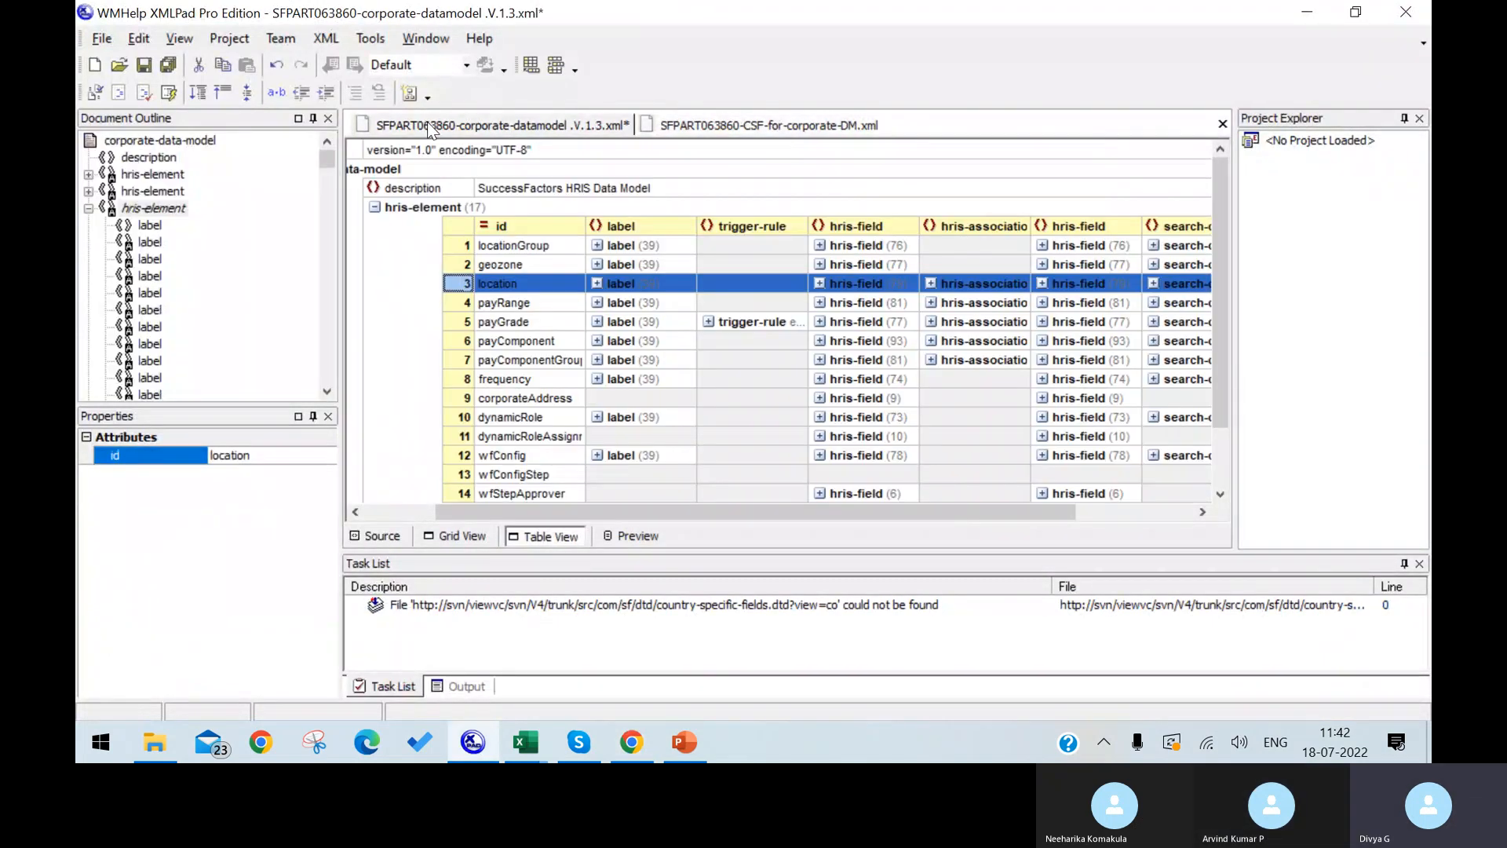
left_click(102, 38)
left_click(190, 280)
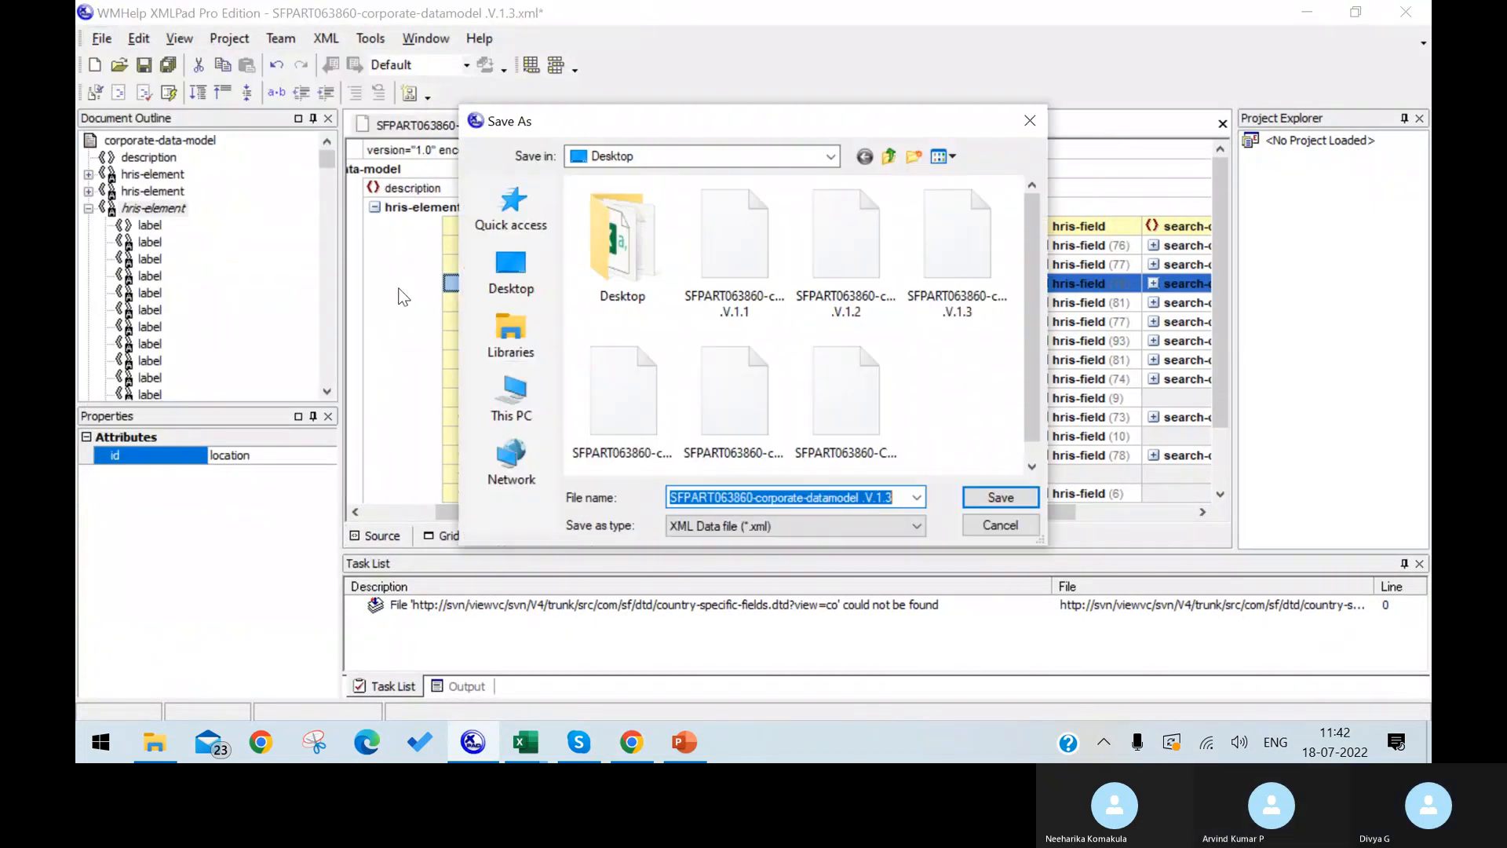
left_click(897, 497)
key("BackSpace")
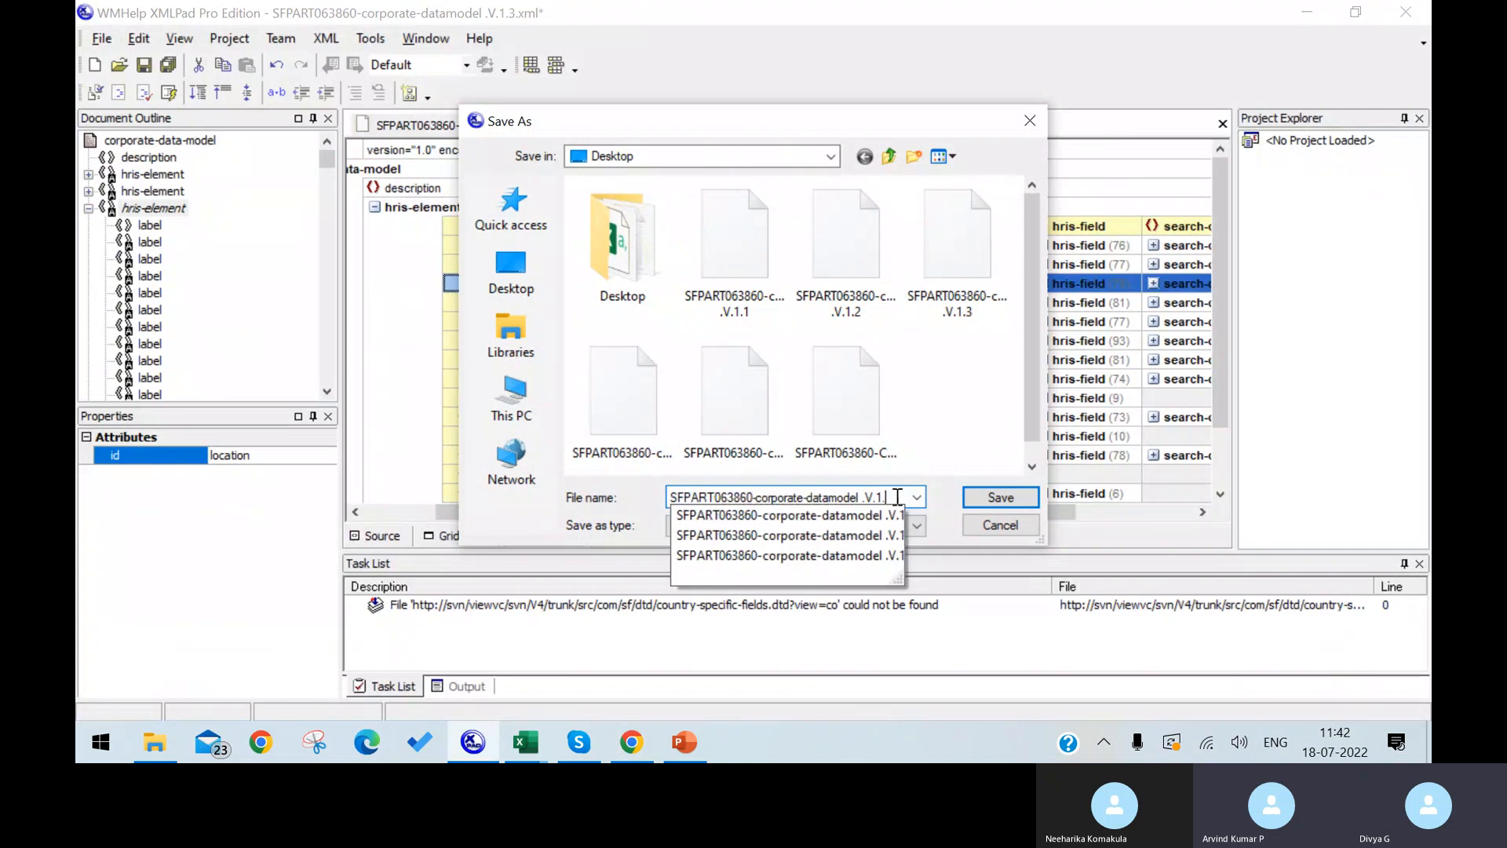
type("4")
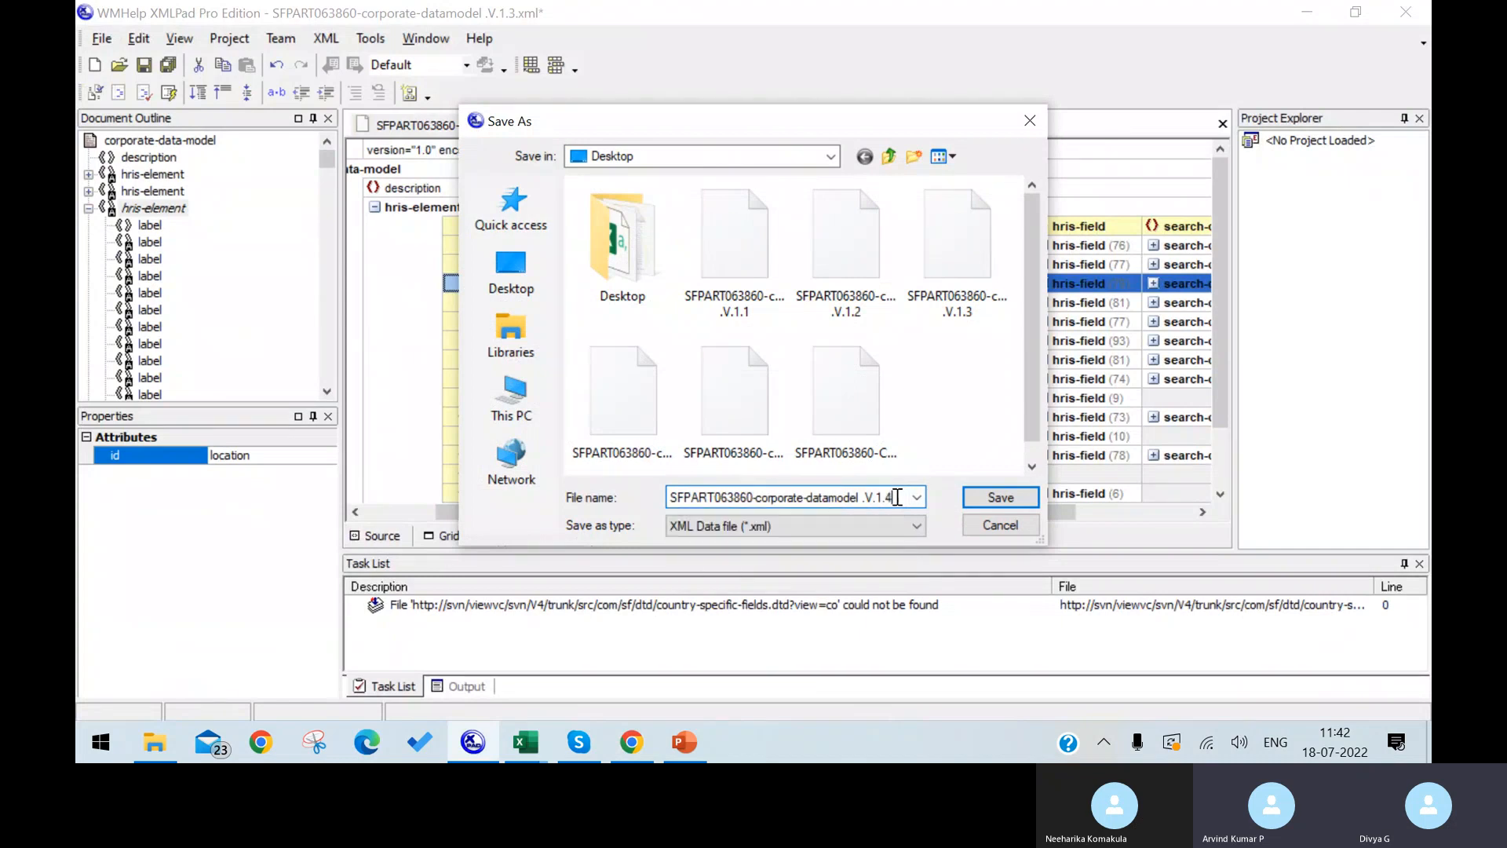
left_click(996, 503)
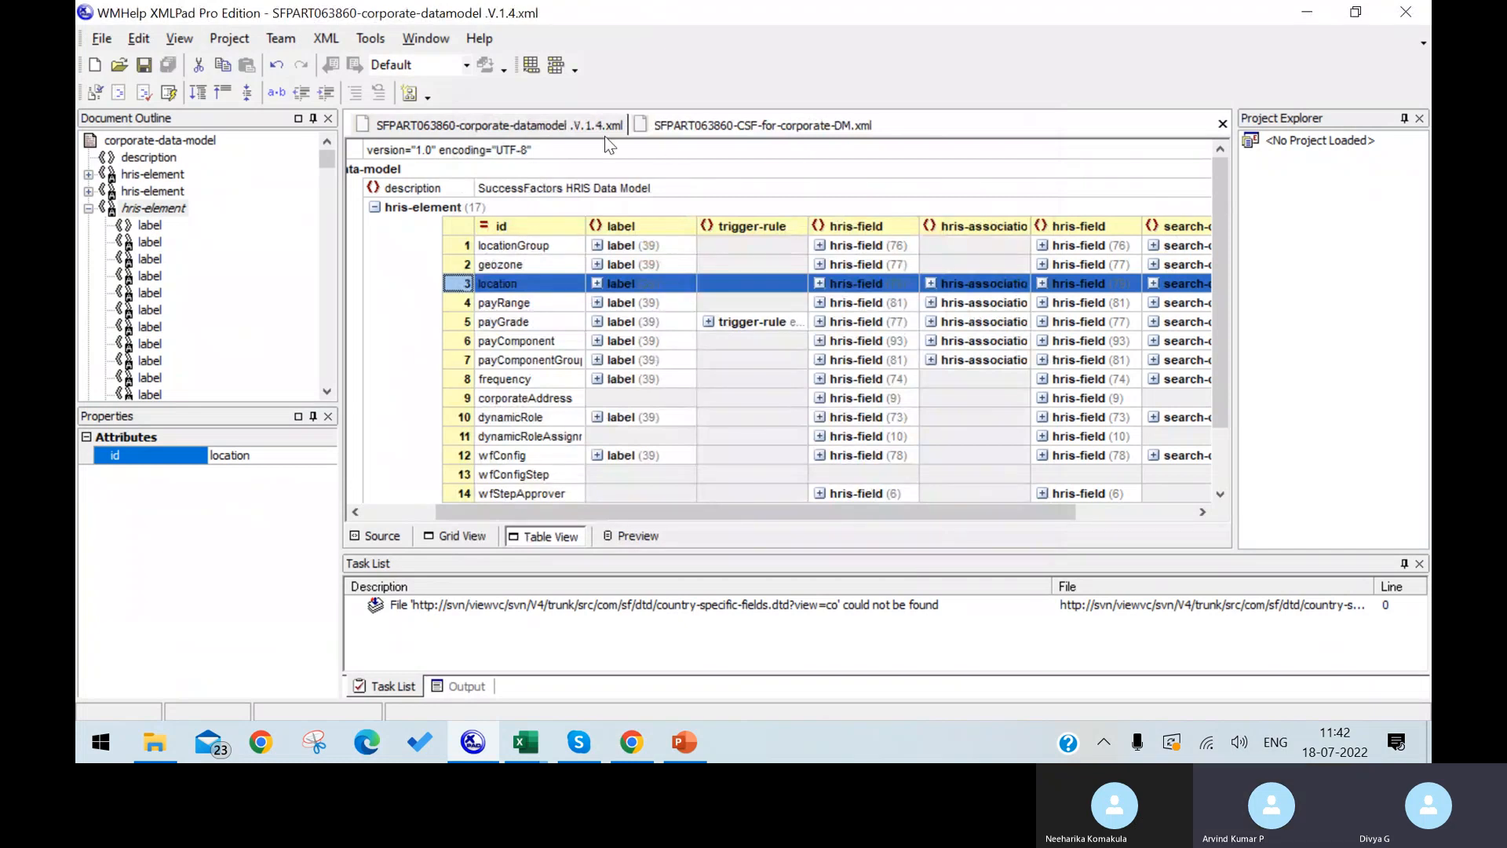
Switch to SuccessFactors in Chrome and choose SFPART063860-corporate-datamodel .V.1.4 from the Desktop as the corporate data model file for import.
left_click(680, 133)
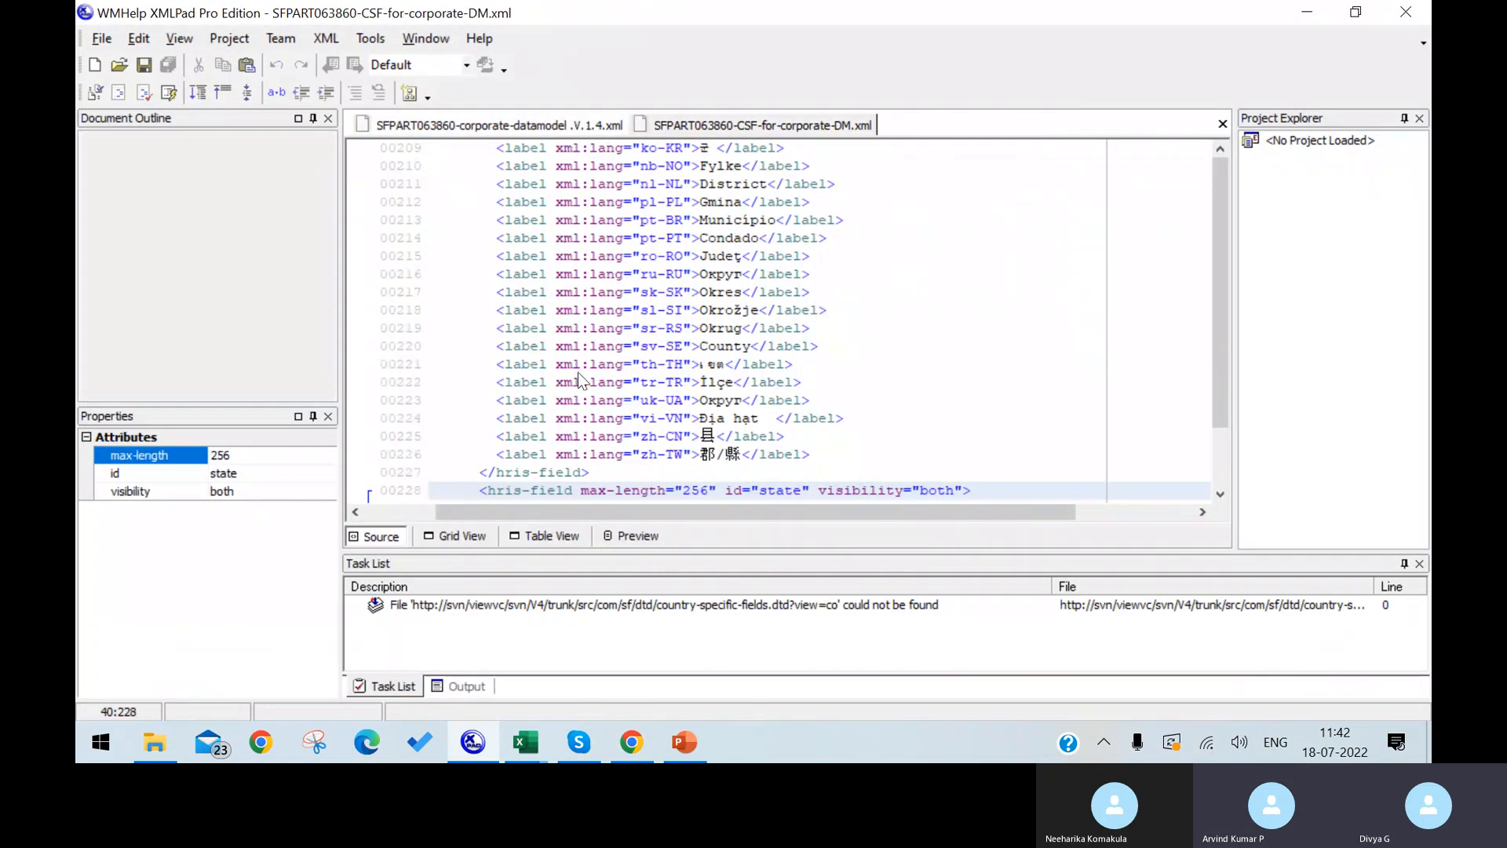
left_click(634, 742)
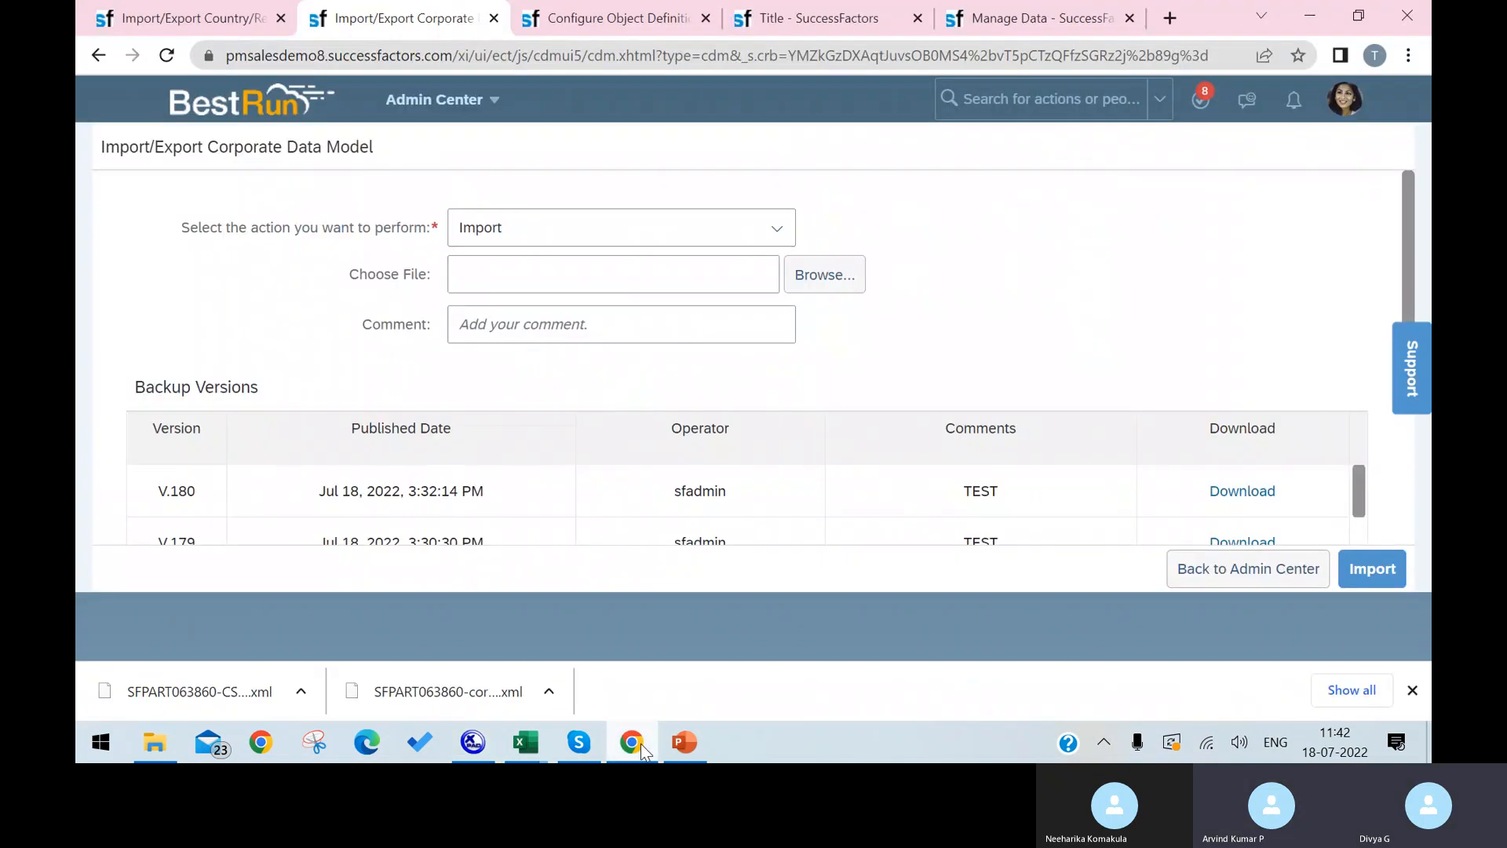
left_click(777, 227)
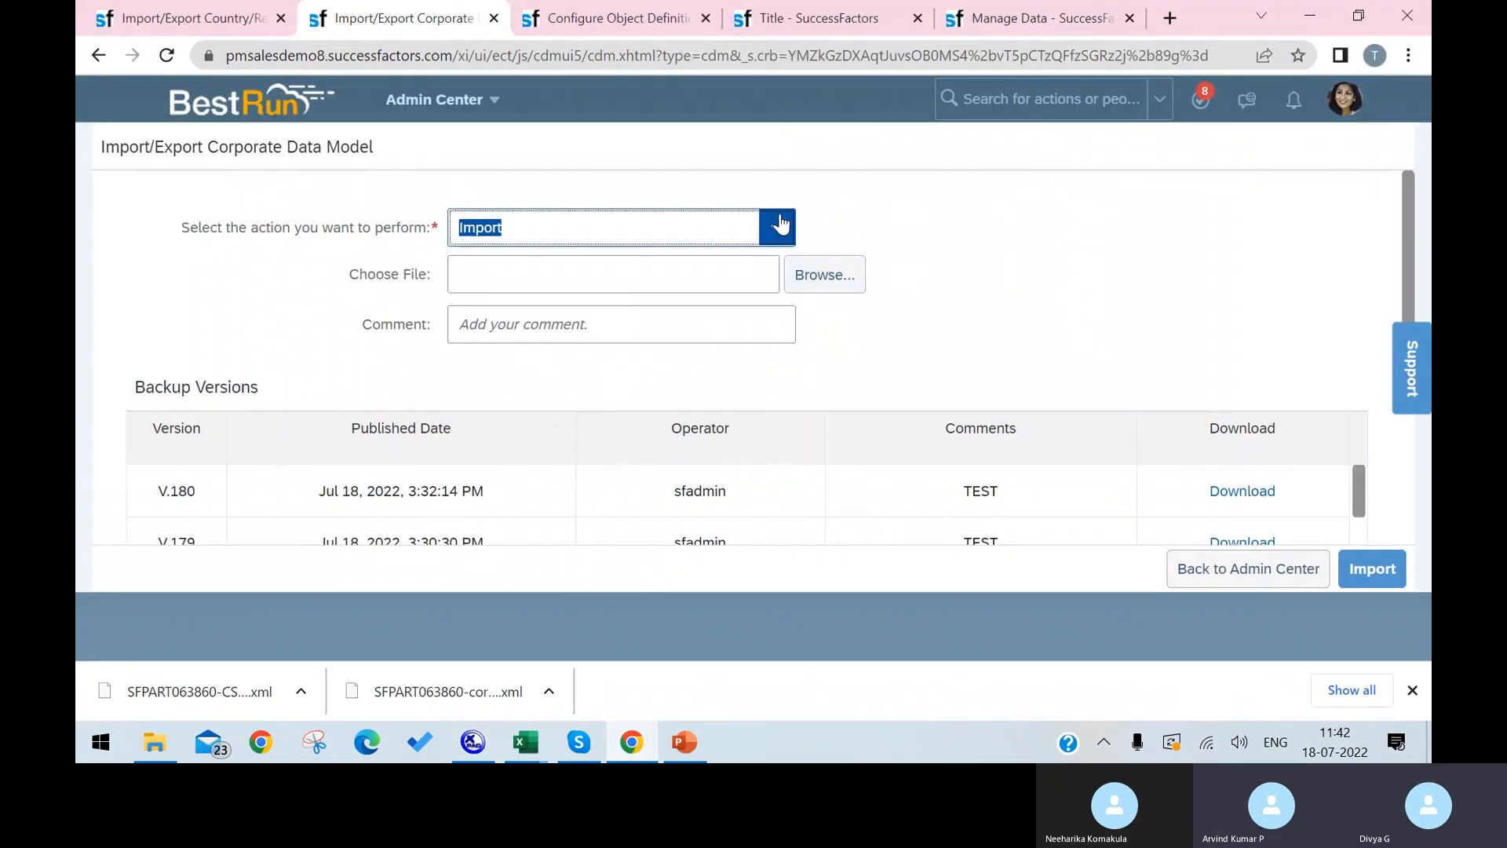
left_click(816, 269)
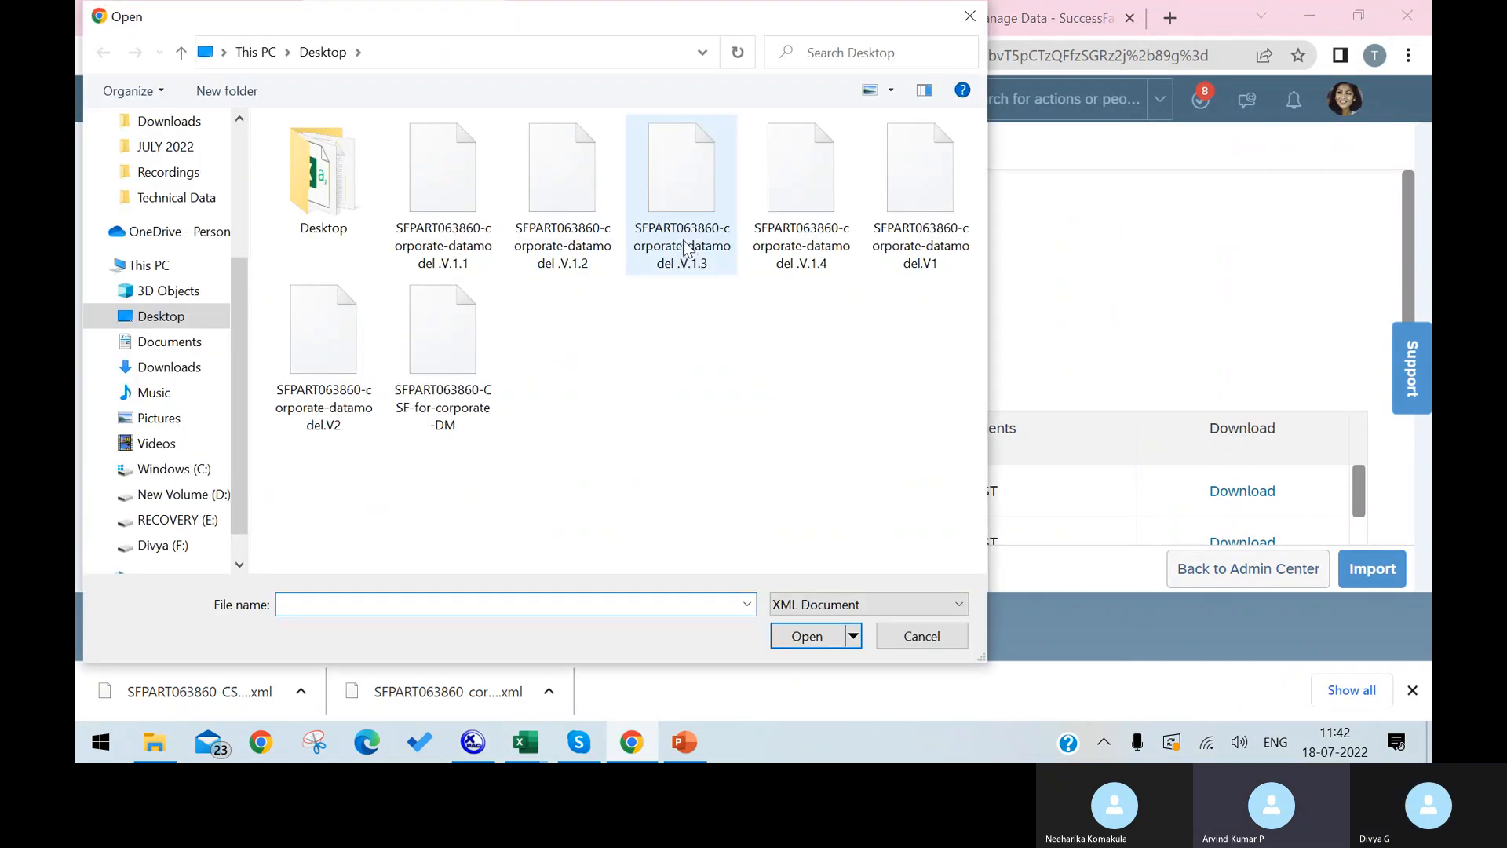
left_click(809, 229)
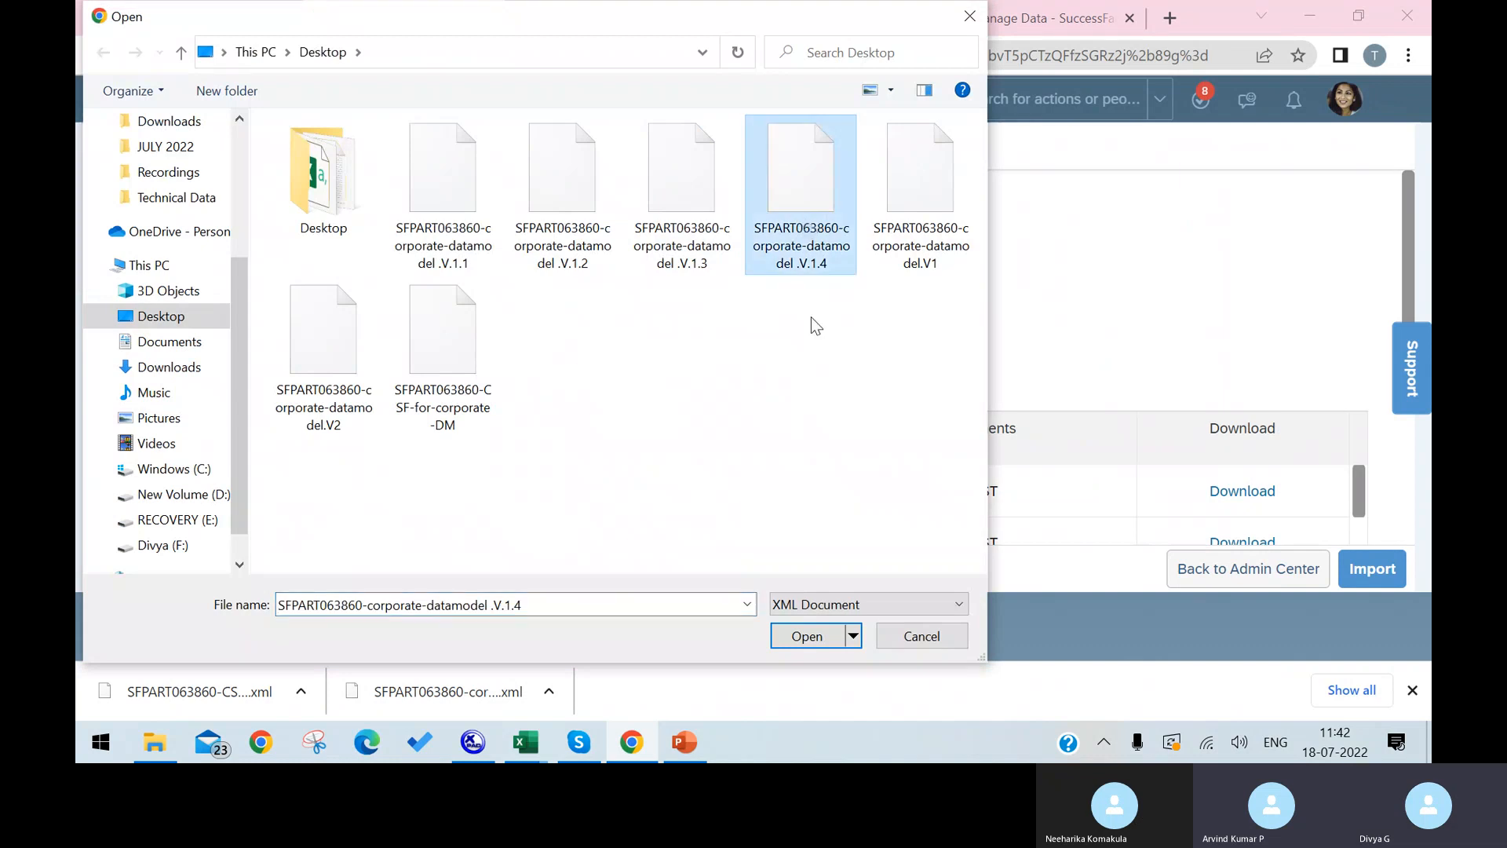
left_click(808, 643)
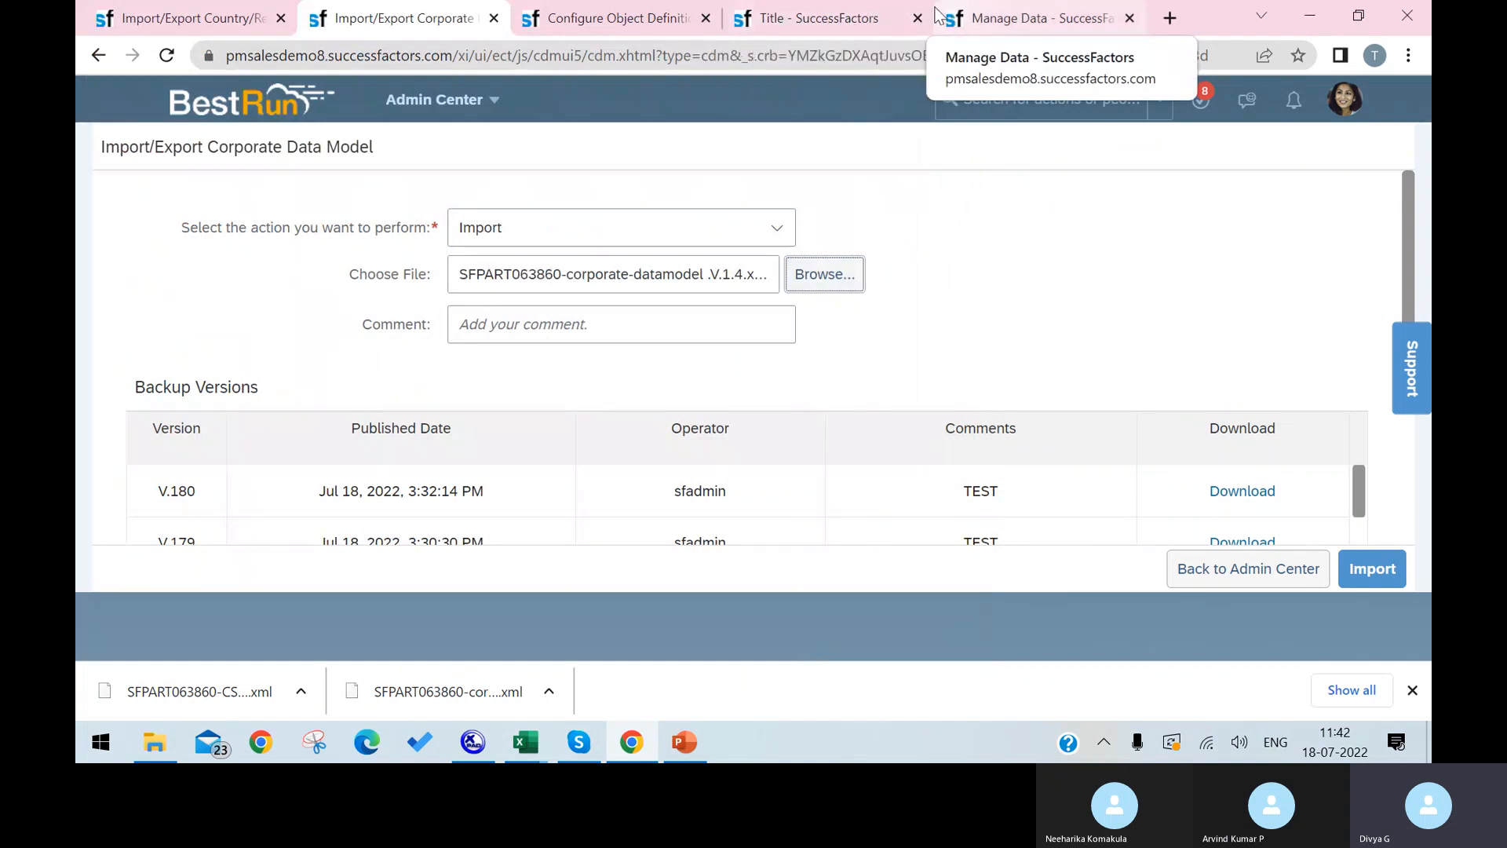
Start a new Location record on the Manage Organization, Pay and Job Structures page.
left_click(858, 17)
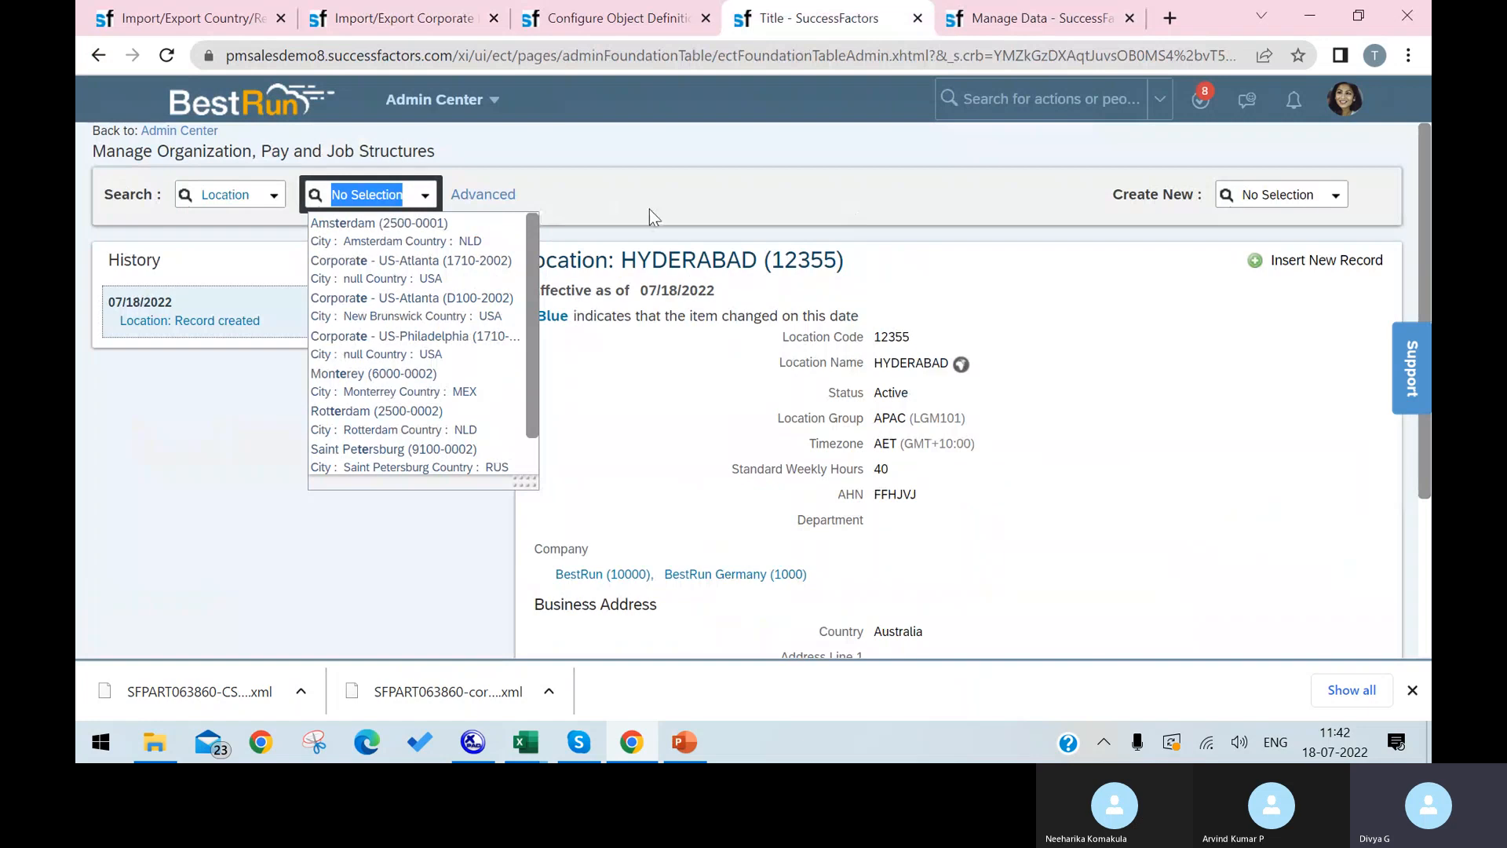
left_click(1335, 196)
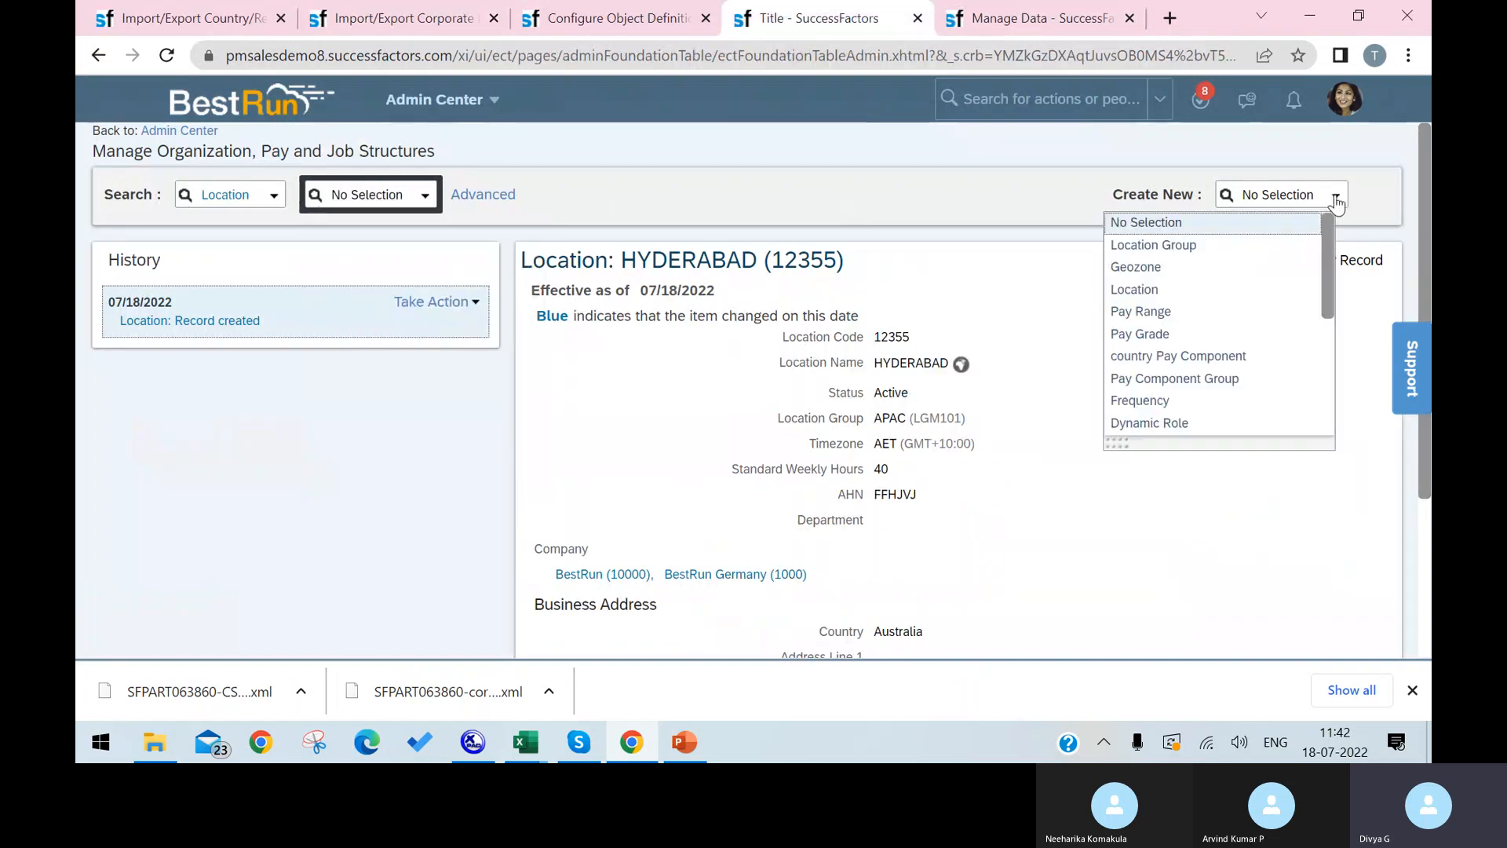
left_click(1279, 290)
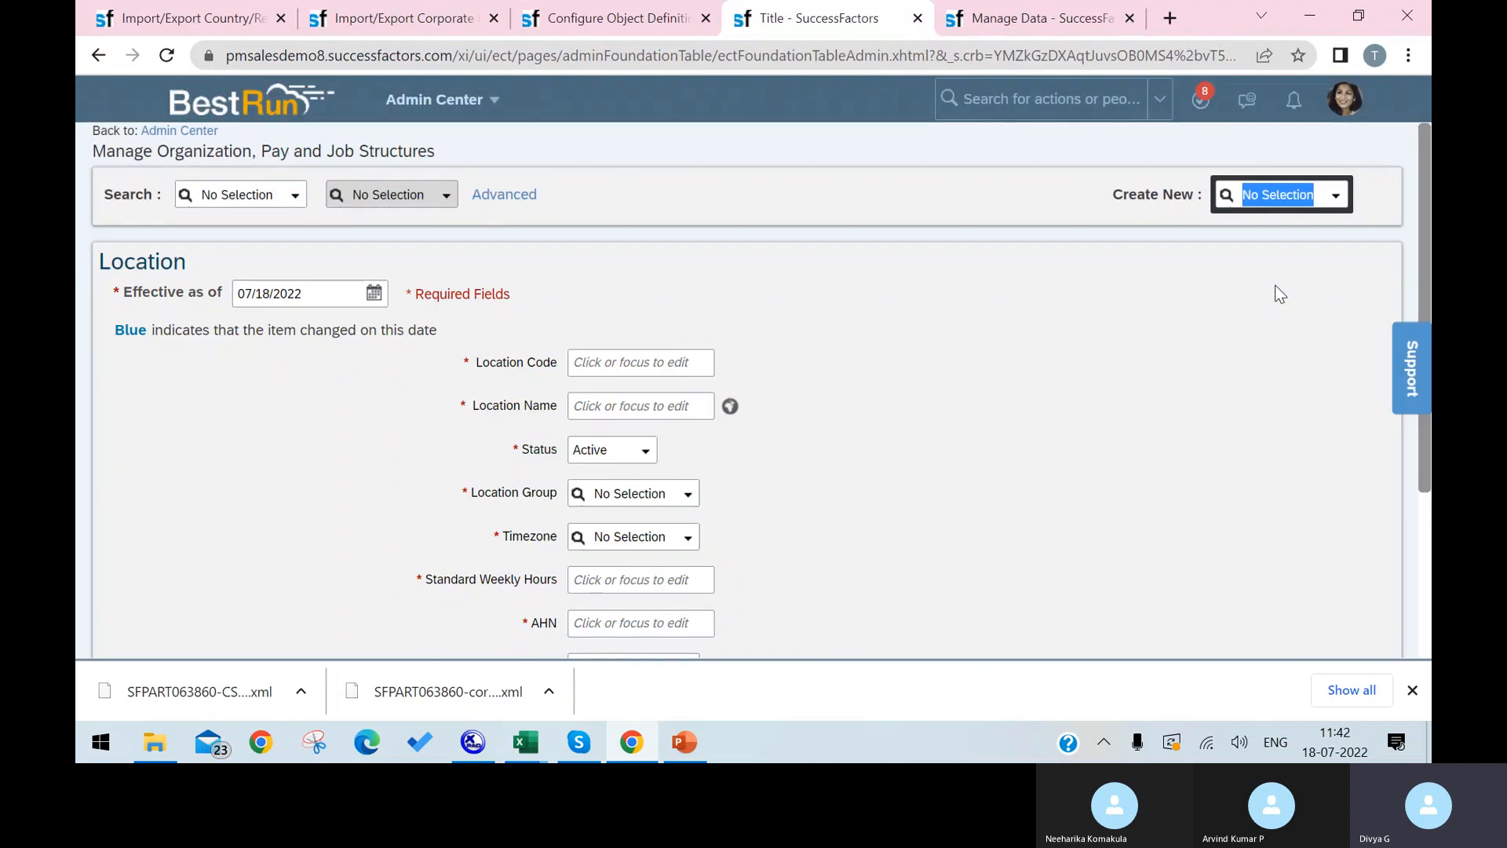
Compare the new location's business address fields for Australia and Andorra by selecting each as the country.
scroll(745, 393, "down", 3)
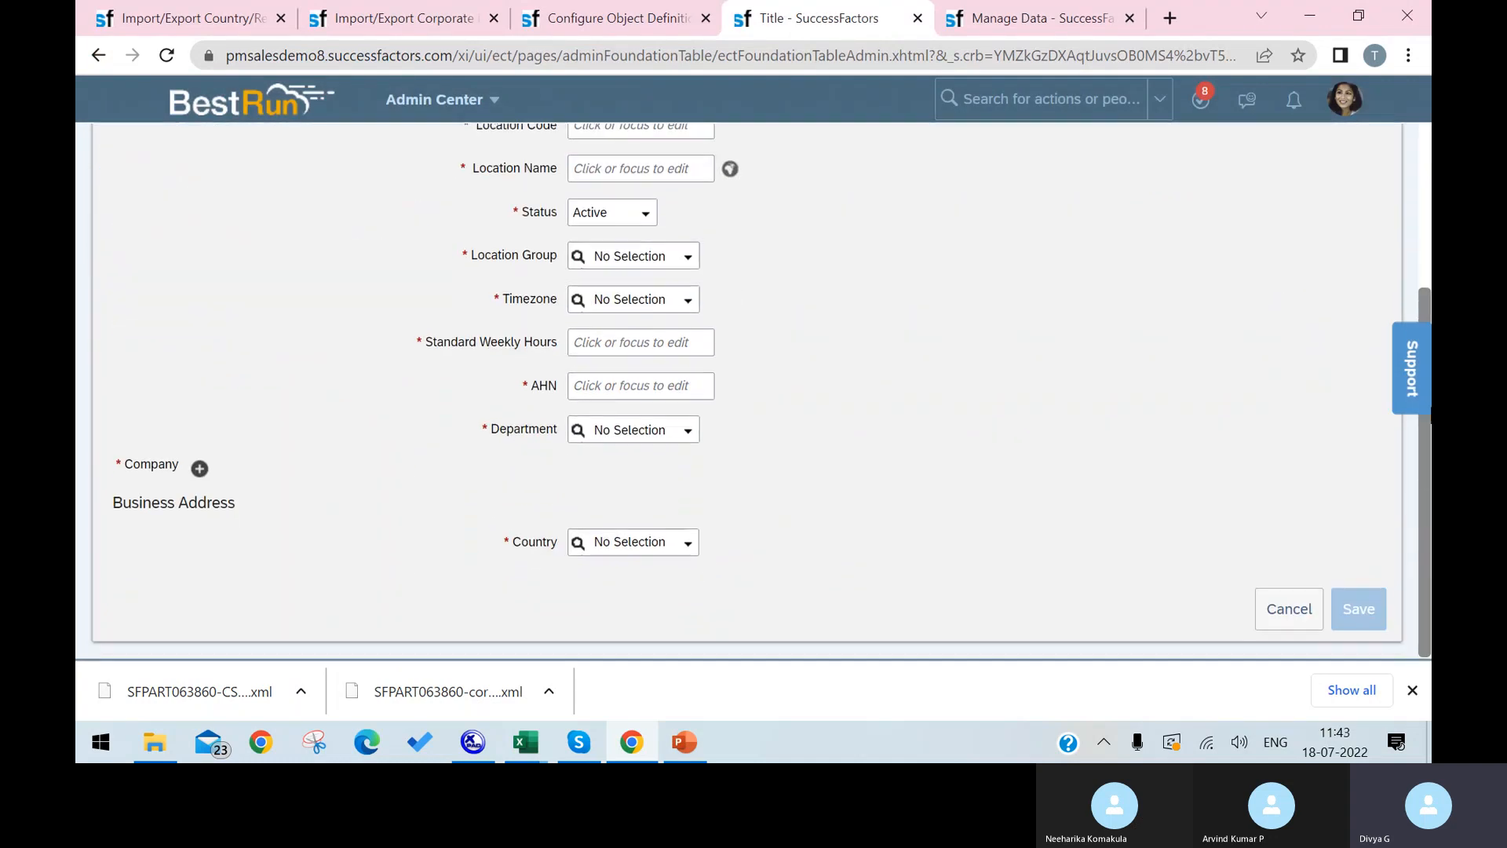
left_click(688, 543)
type("au")
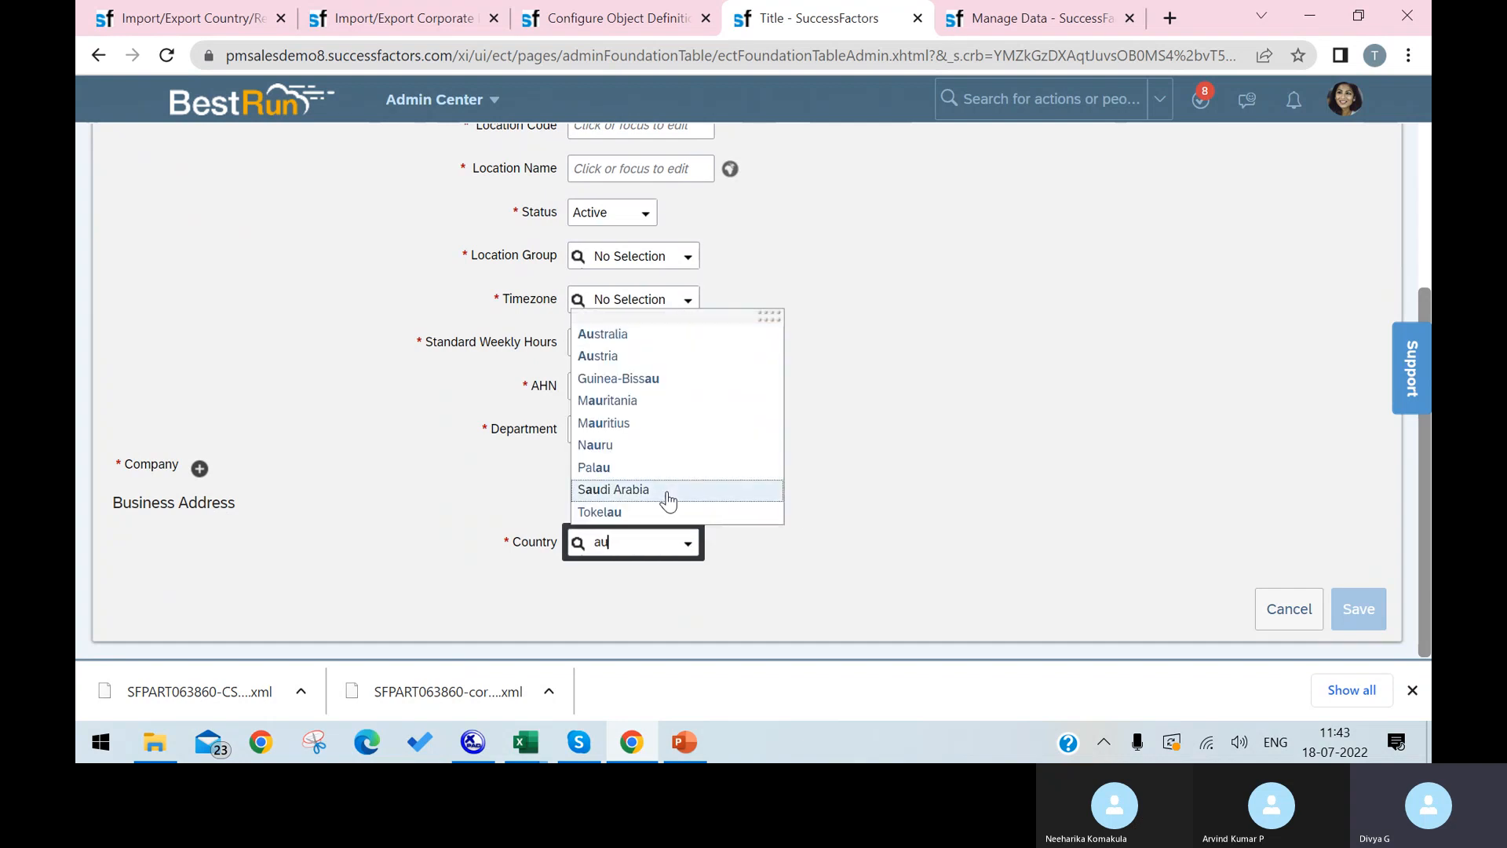
type("str")
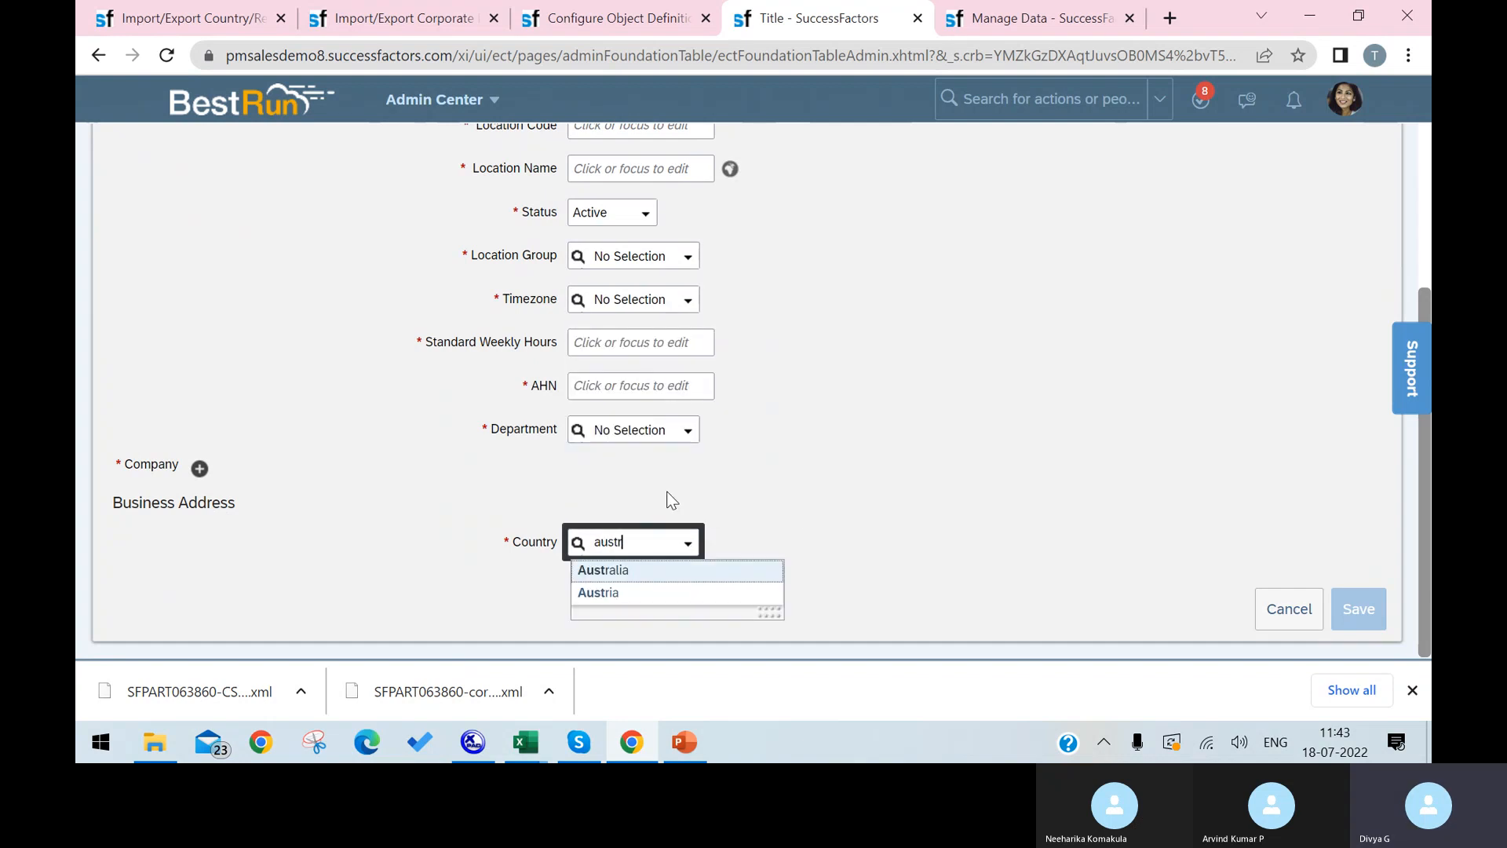
left_click(666, 580)
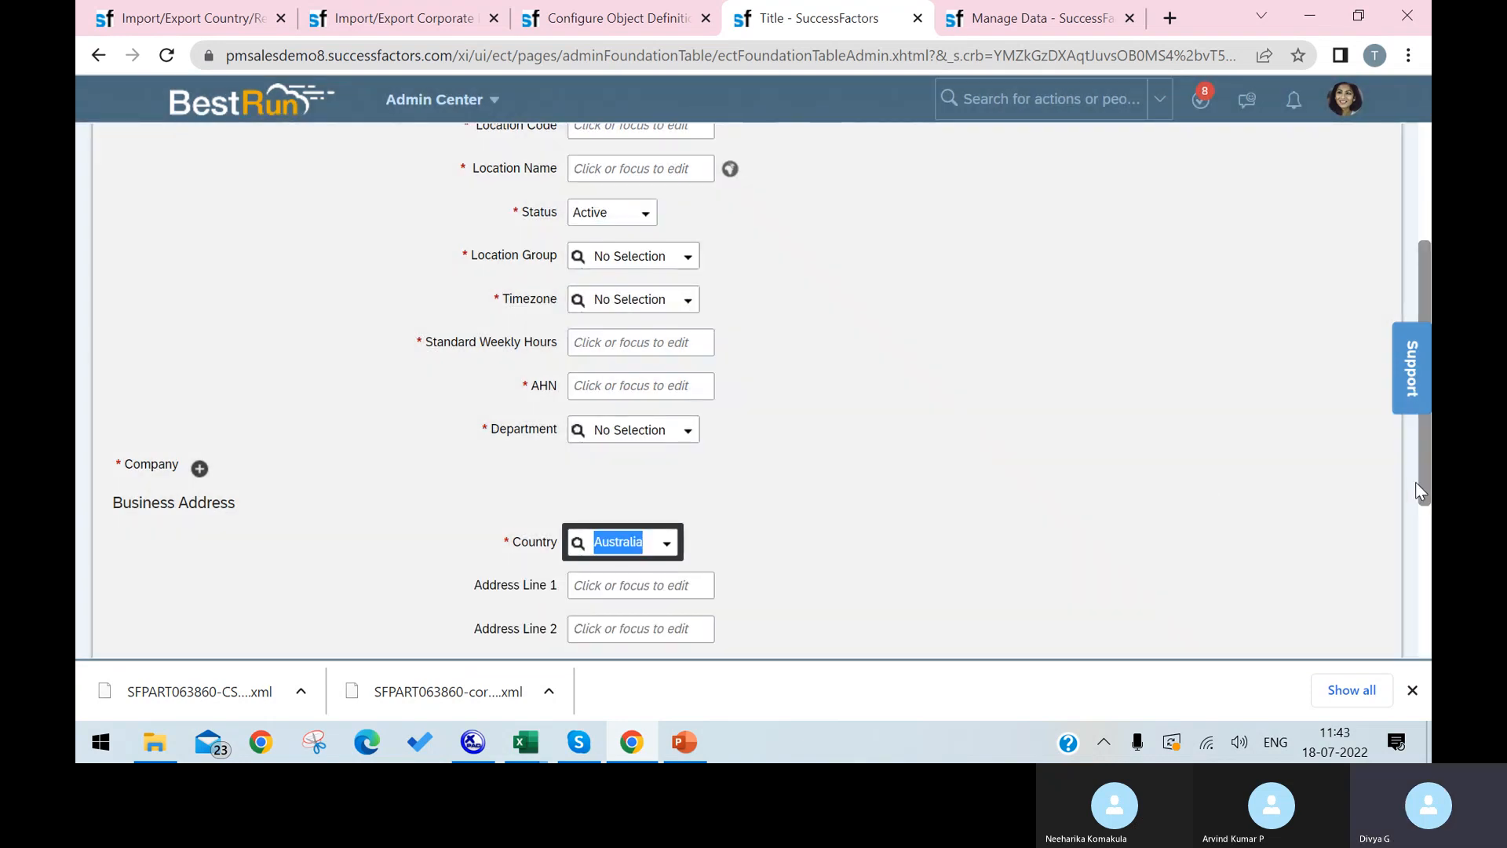
scroll(1421, 548, "down", 4)
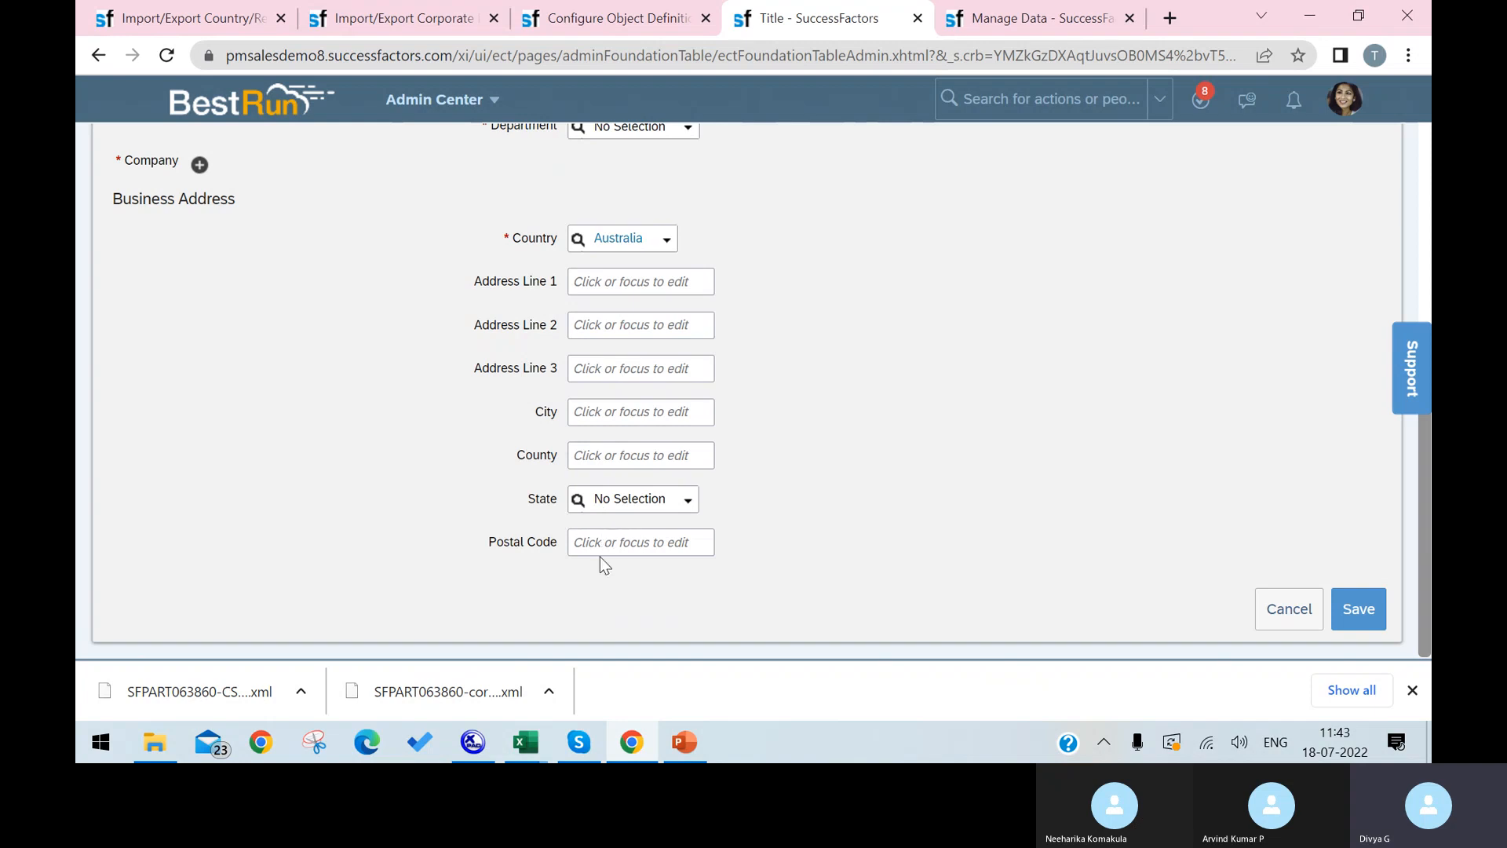
left_click(674, 245)
left_click(658, 377)
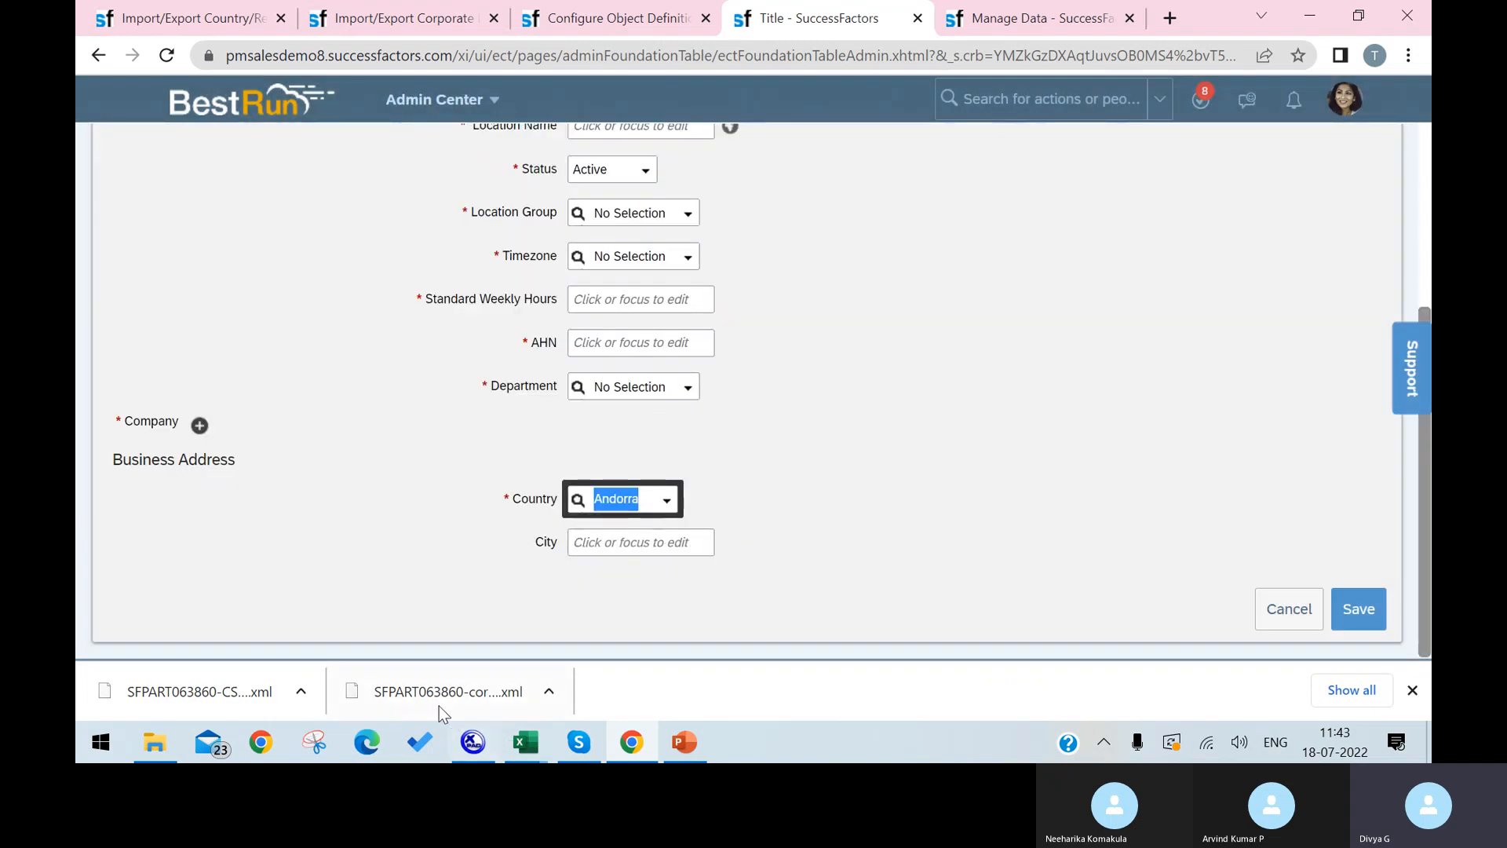
Switch to XMLPad and show SFPART063860-CSF-for-corporate-DM.xml as a table to examine its corporateAddress fields.
left_click(471, 740)
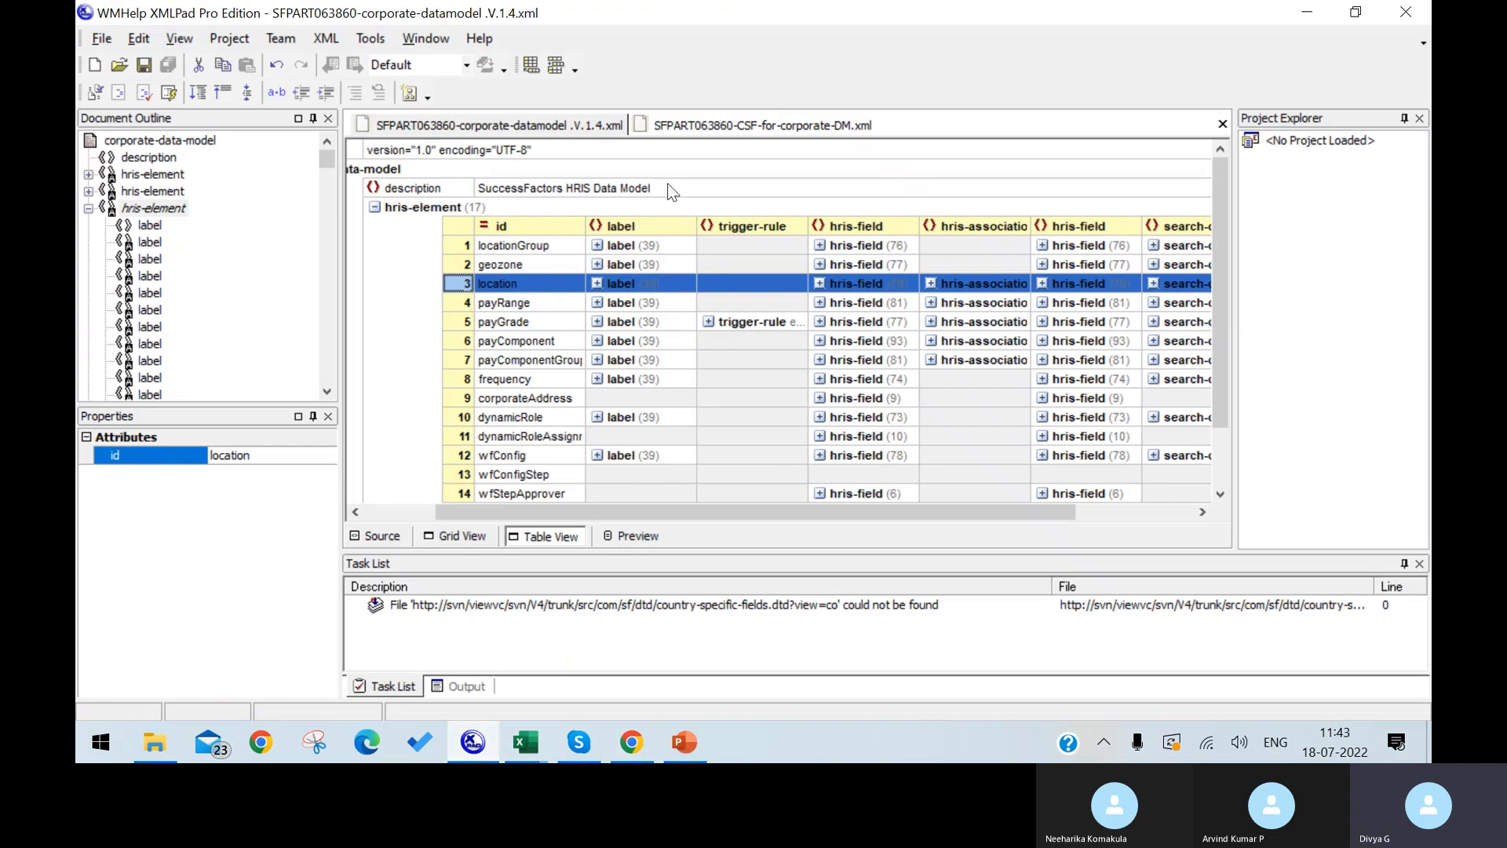
left_click(733, 127)
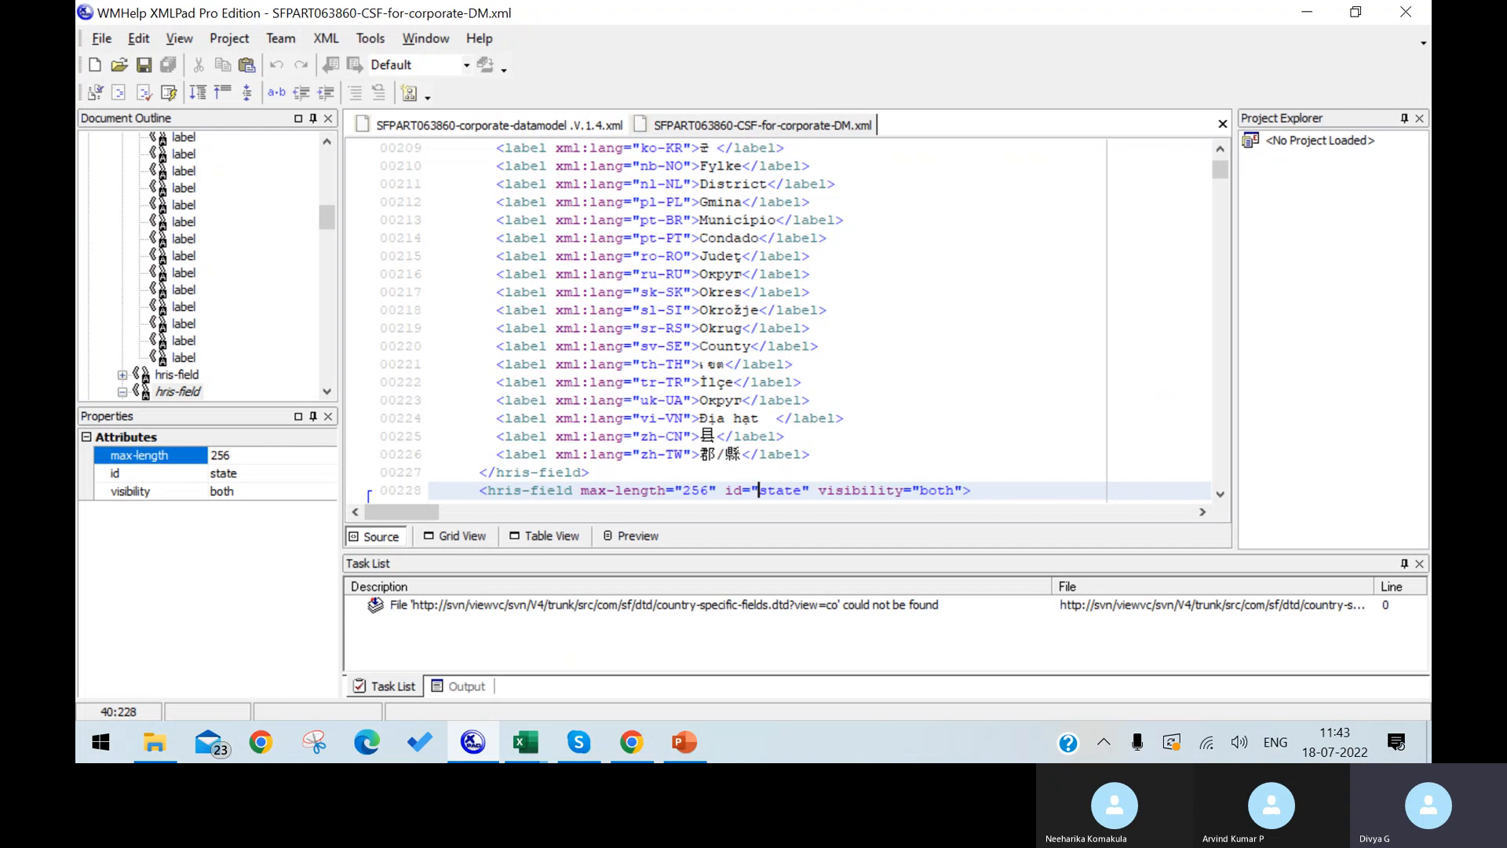
left_click(459, 535)
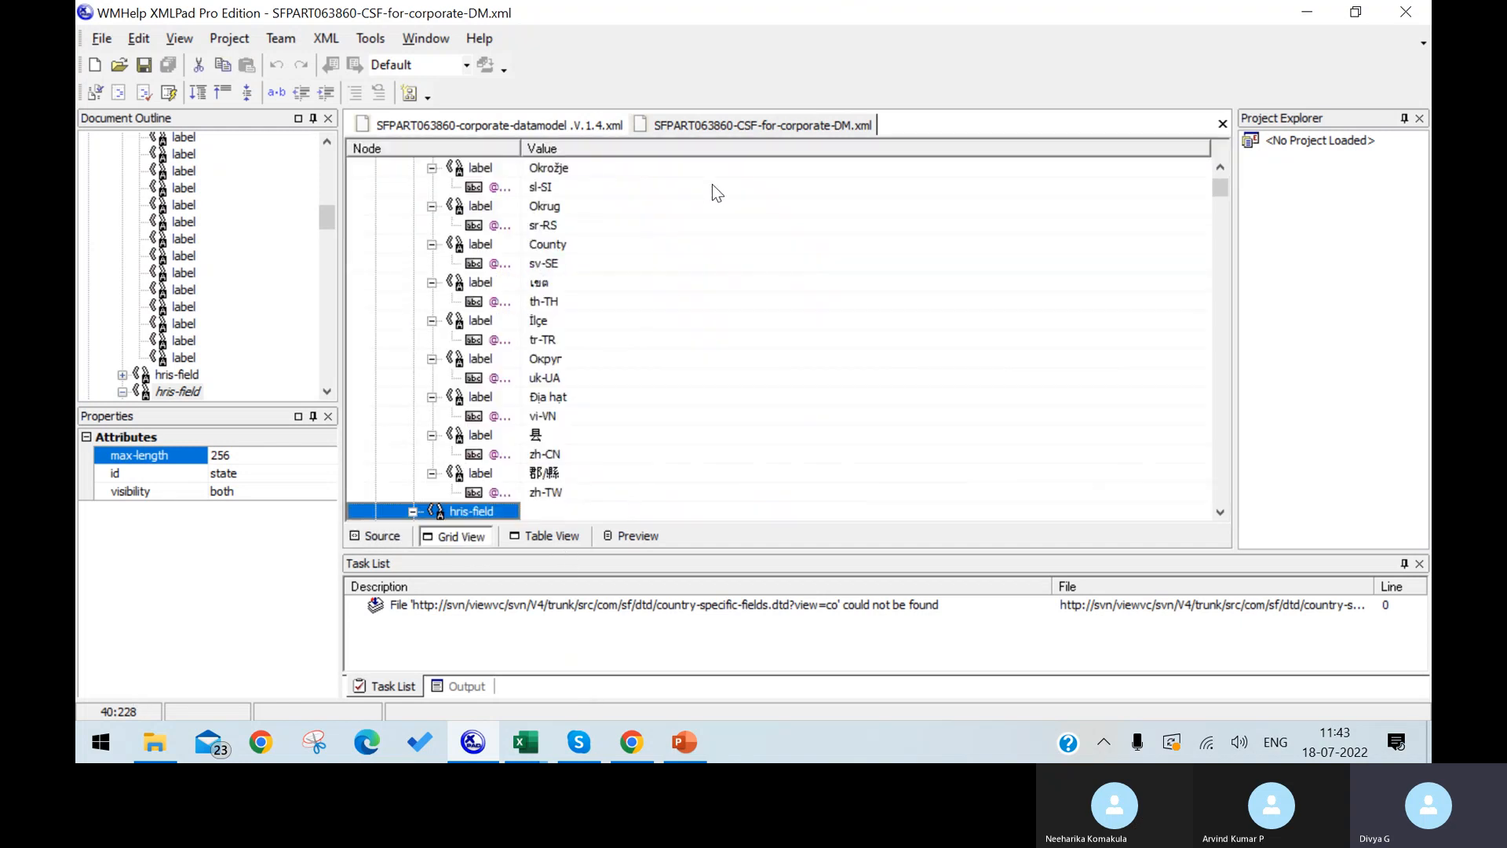
right_click(755, 130)
left_click(721, 126)
left_click(554, 541)
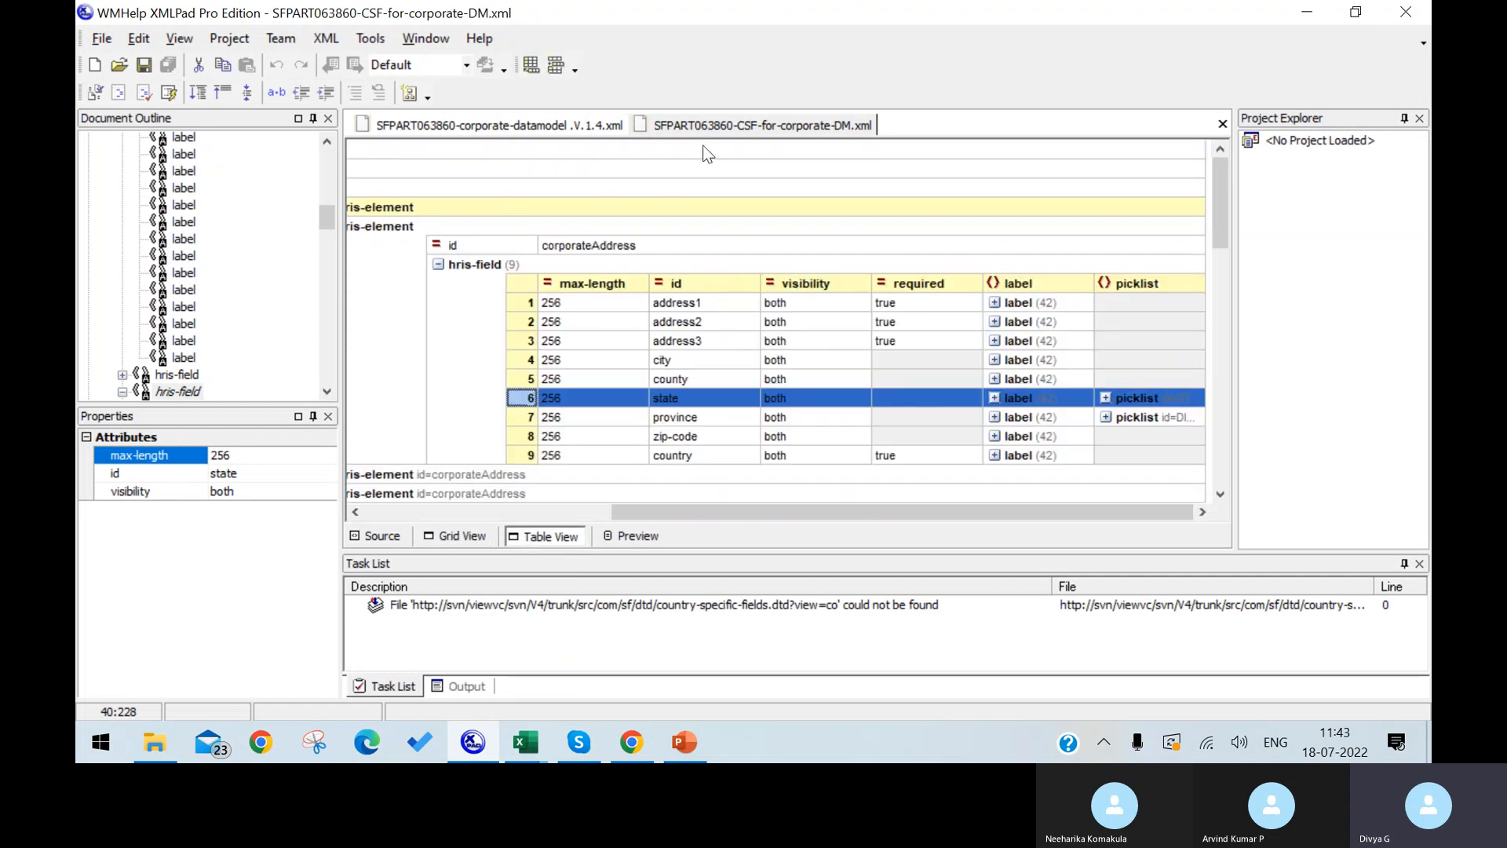
Close SFPART063860-CSF-for-corporate-DM.xml in XMLPad and minimize the open windows to reach the desktop.
right_click(766, 132)
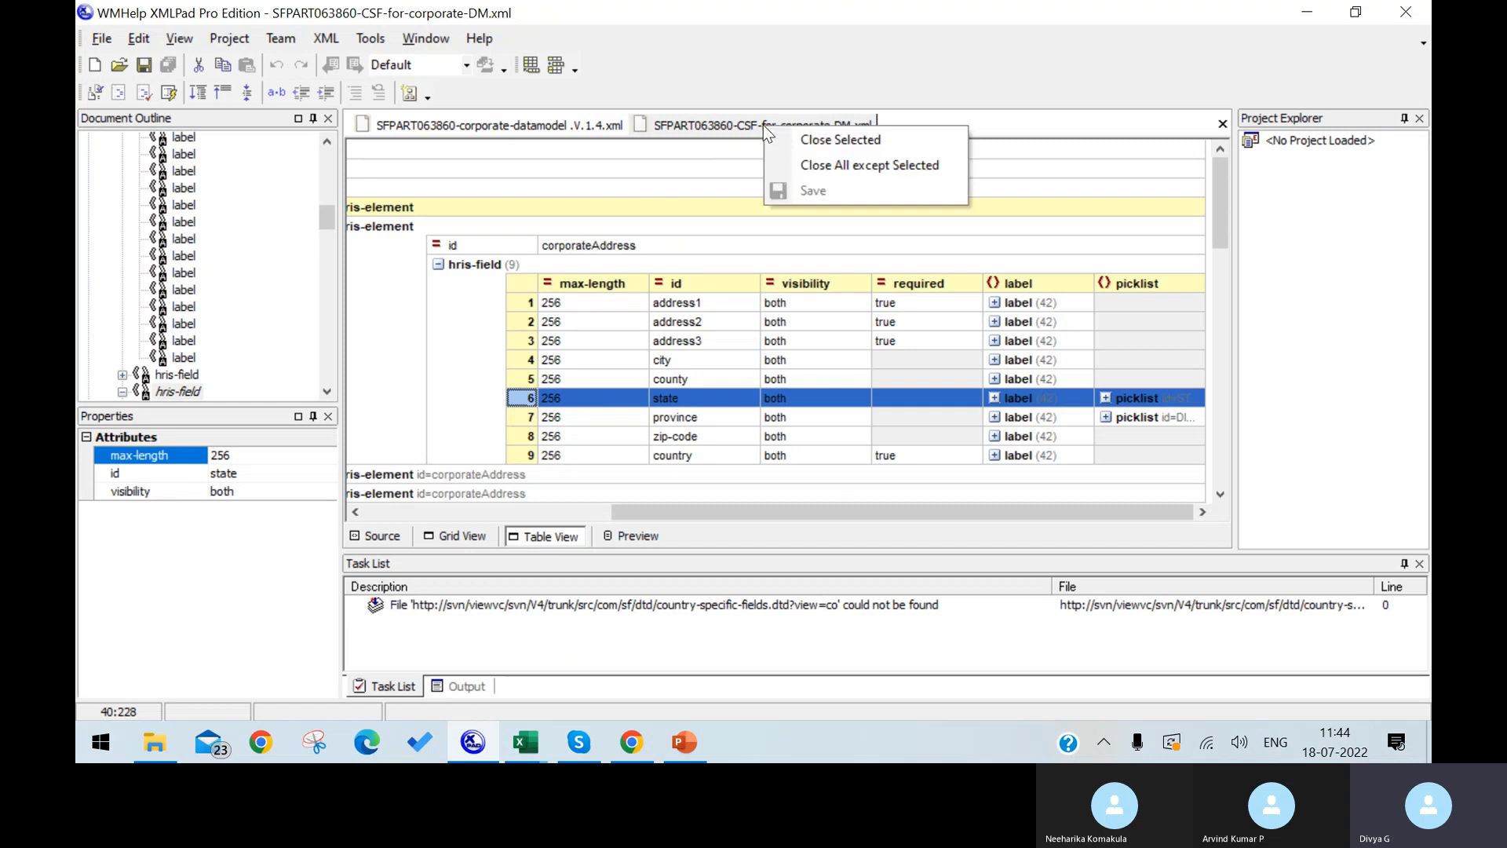
left_click(728, 128)
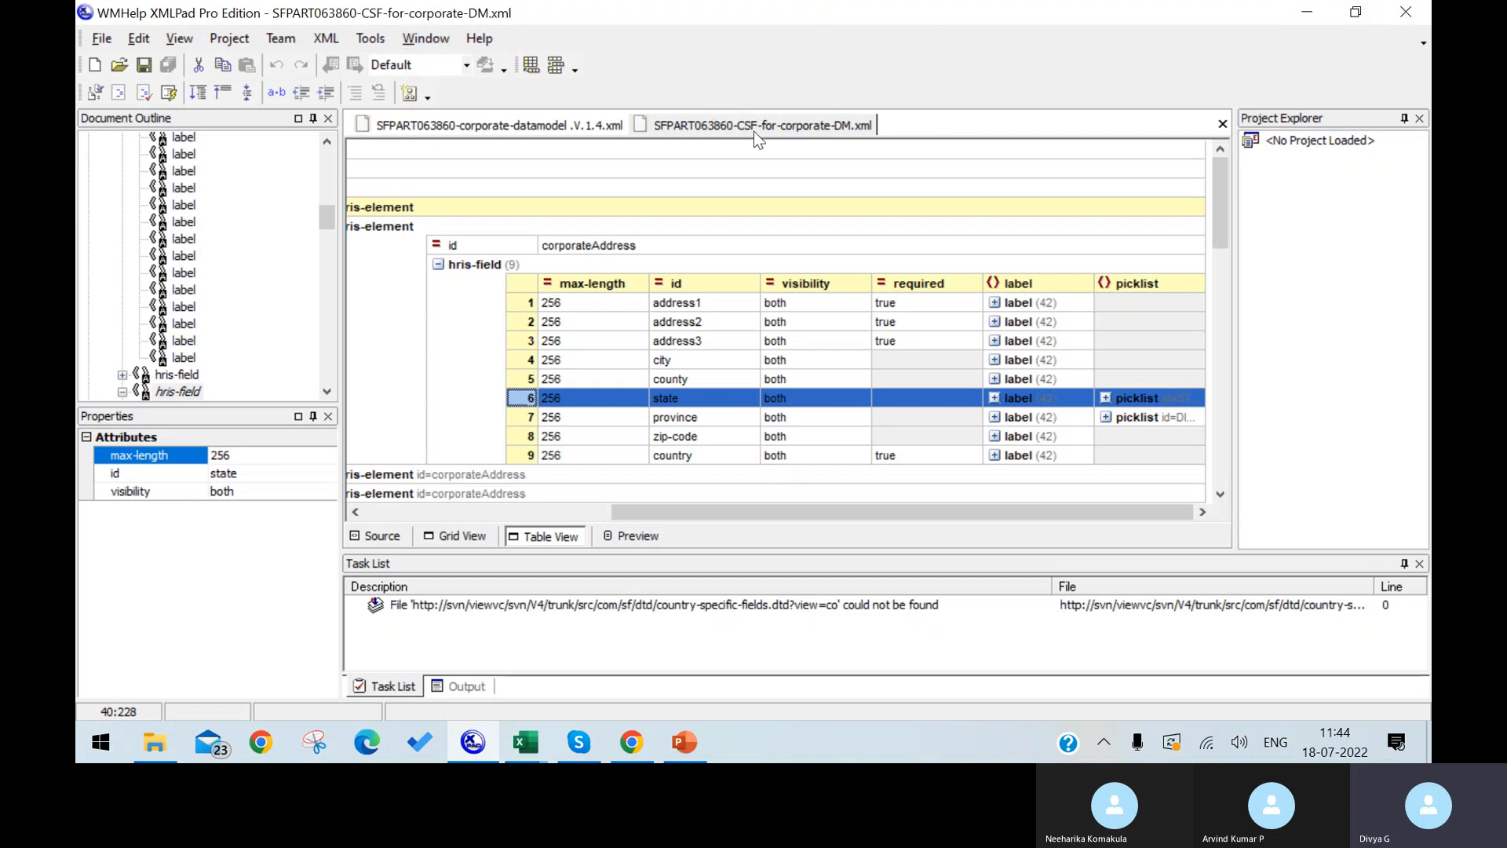
left_click(1222, 124)
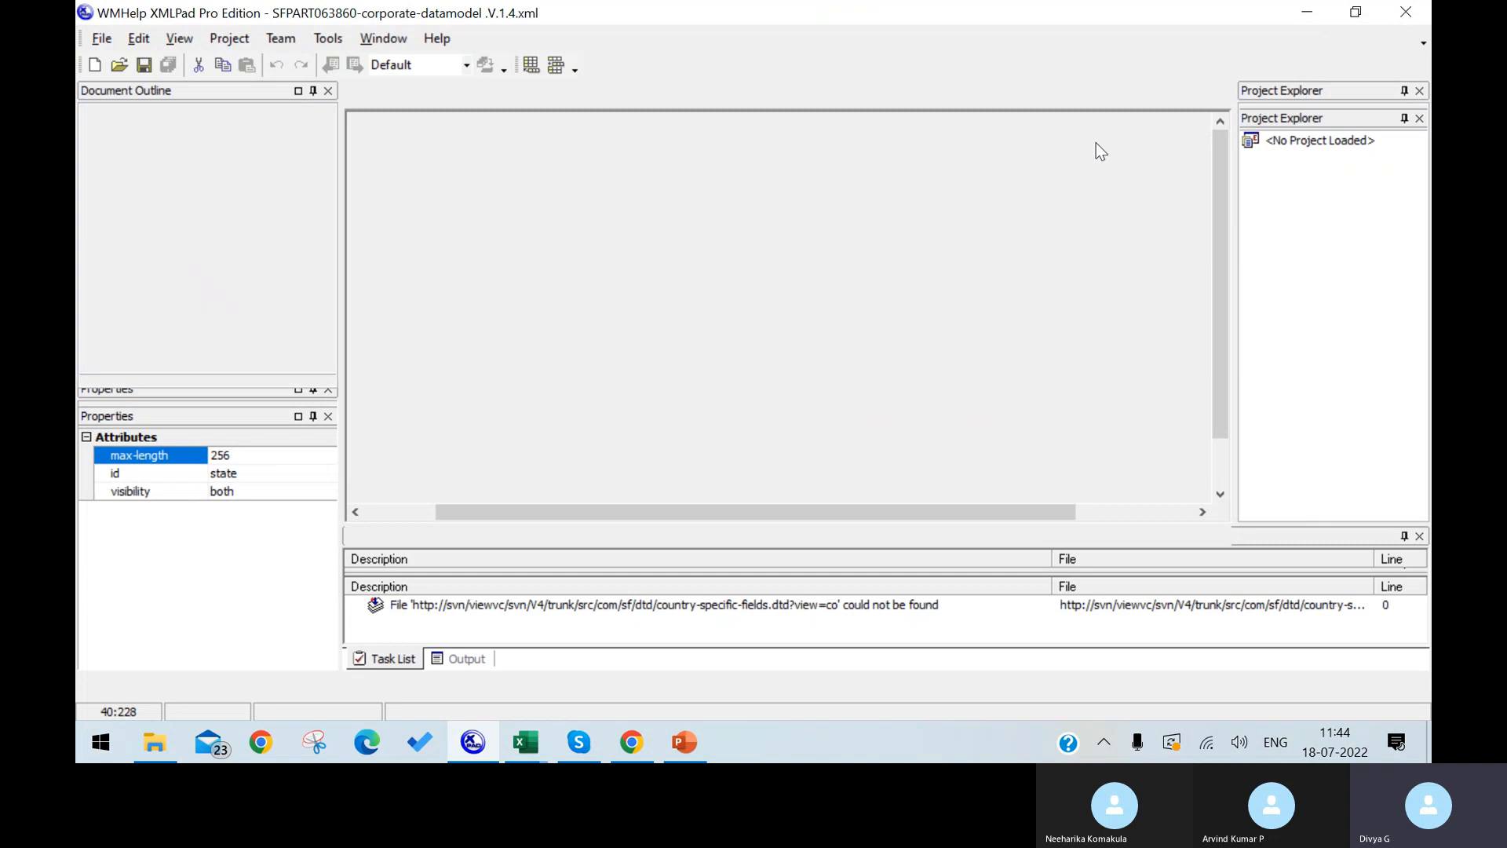
left_click(1307, 12)
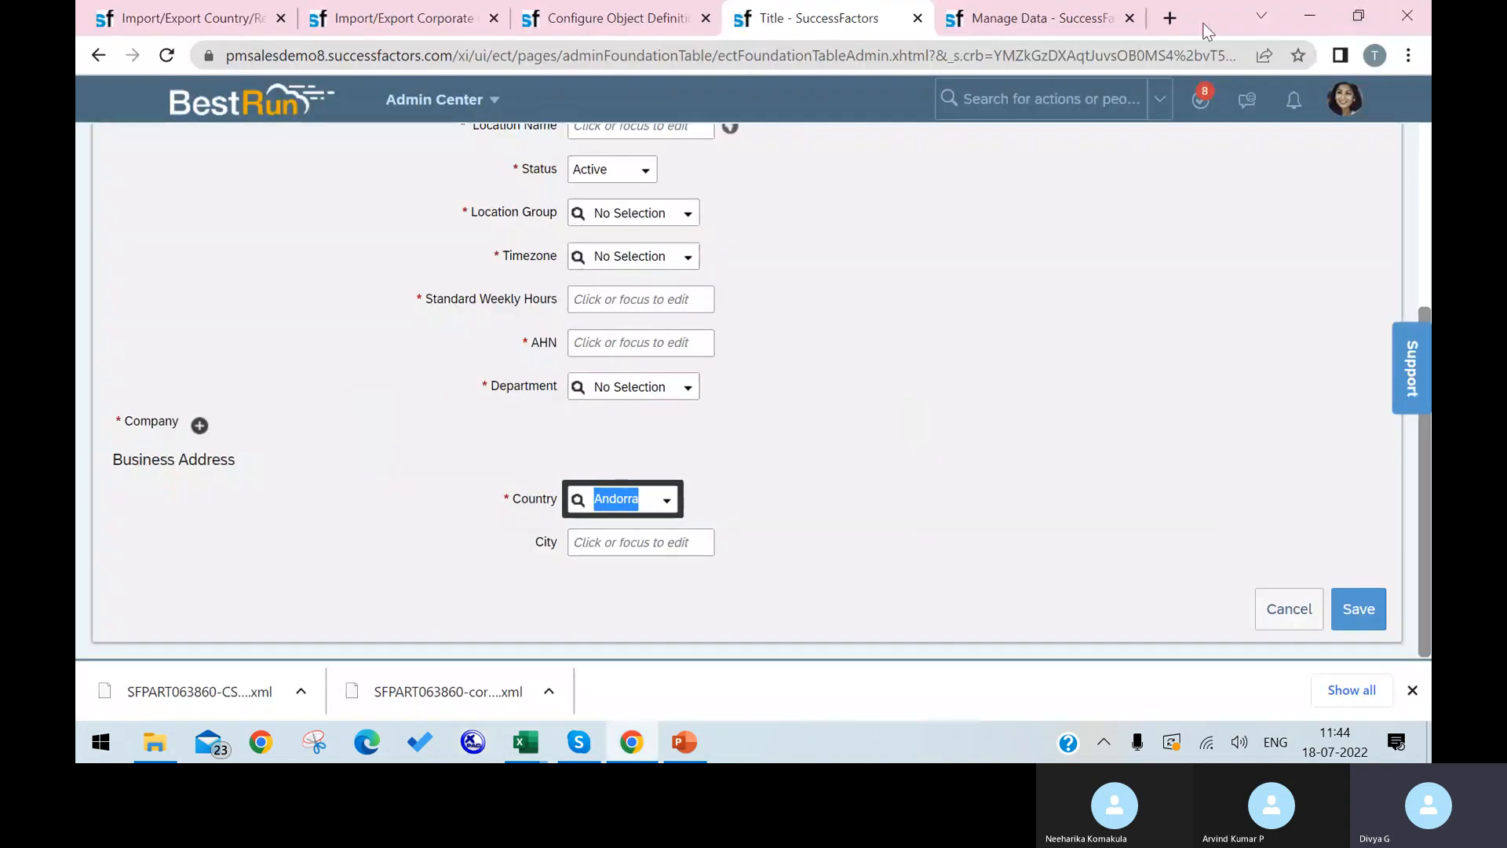
left_click(1292, 15)
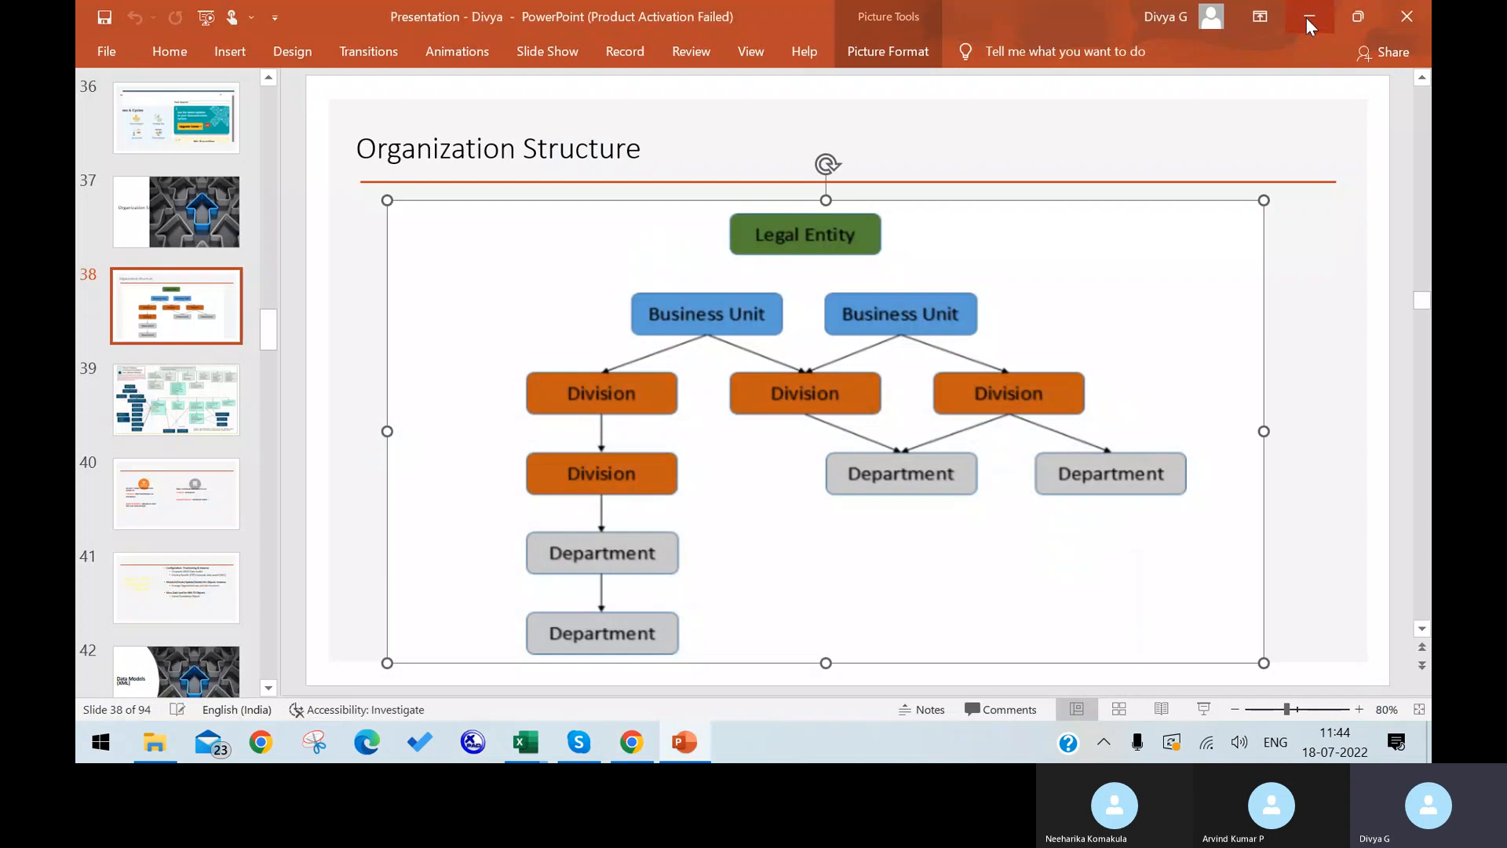
left_click(1307, 17)
left_click(1307, 16)
left_click(1306, 26)
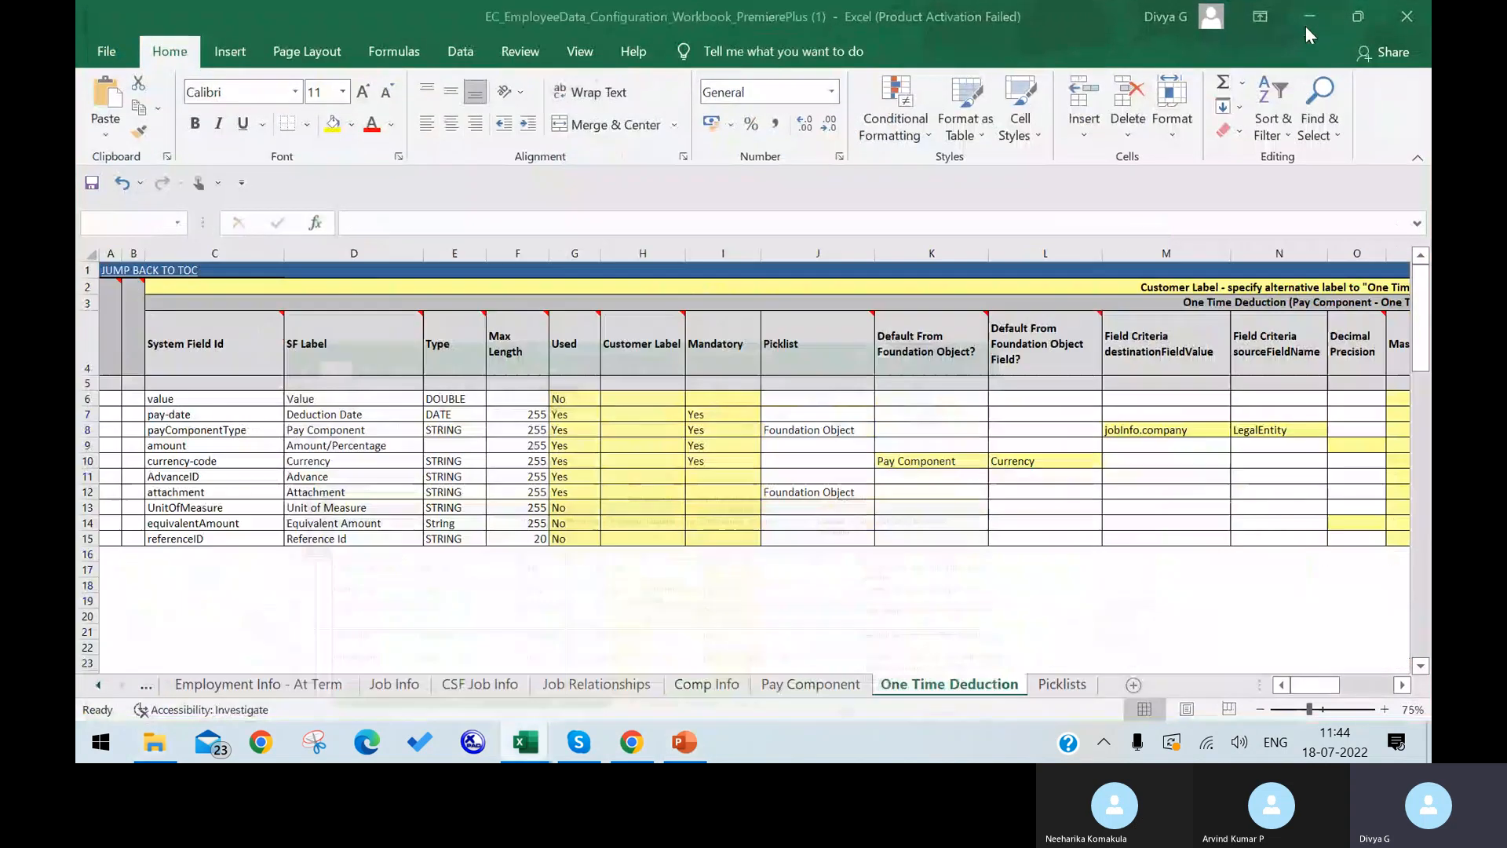
left_click(1307, 25)
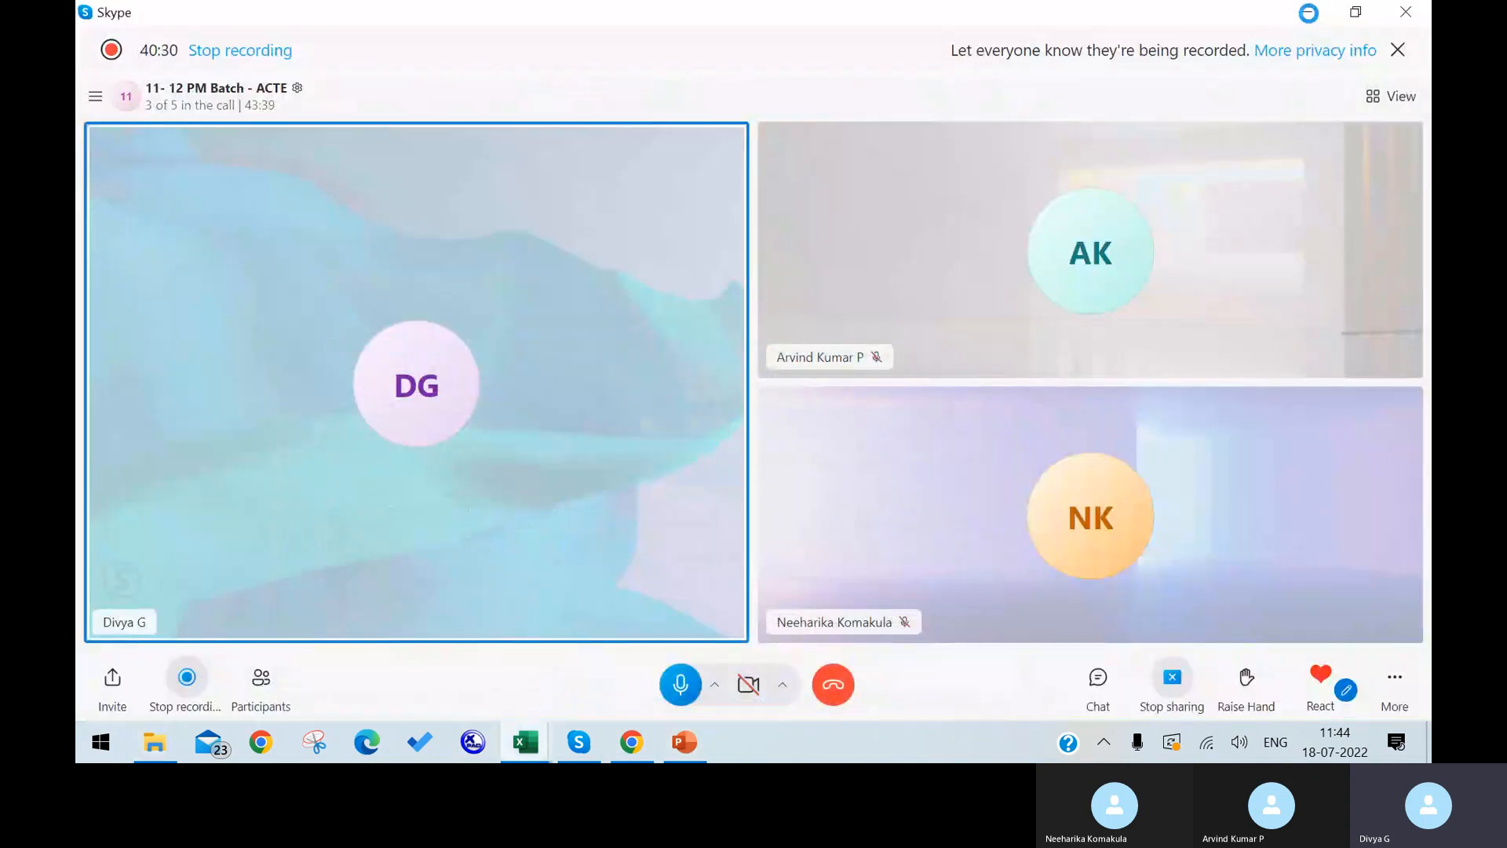
left_click(1308, 14)
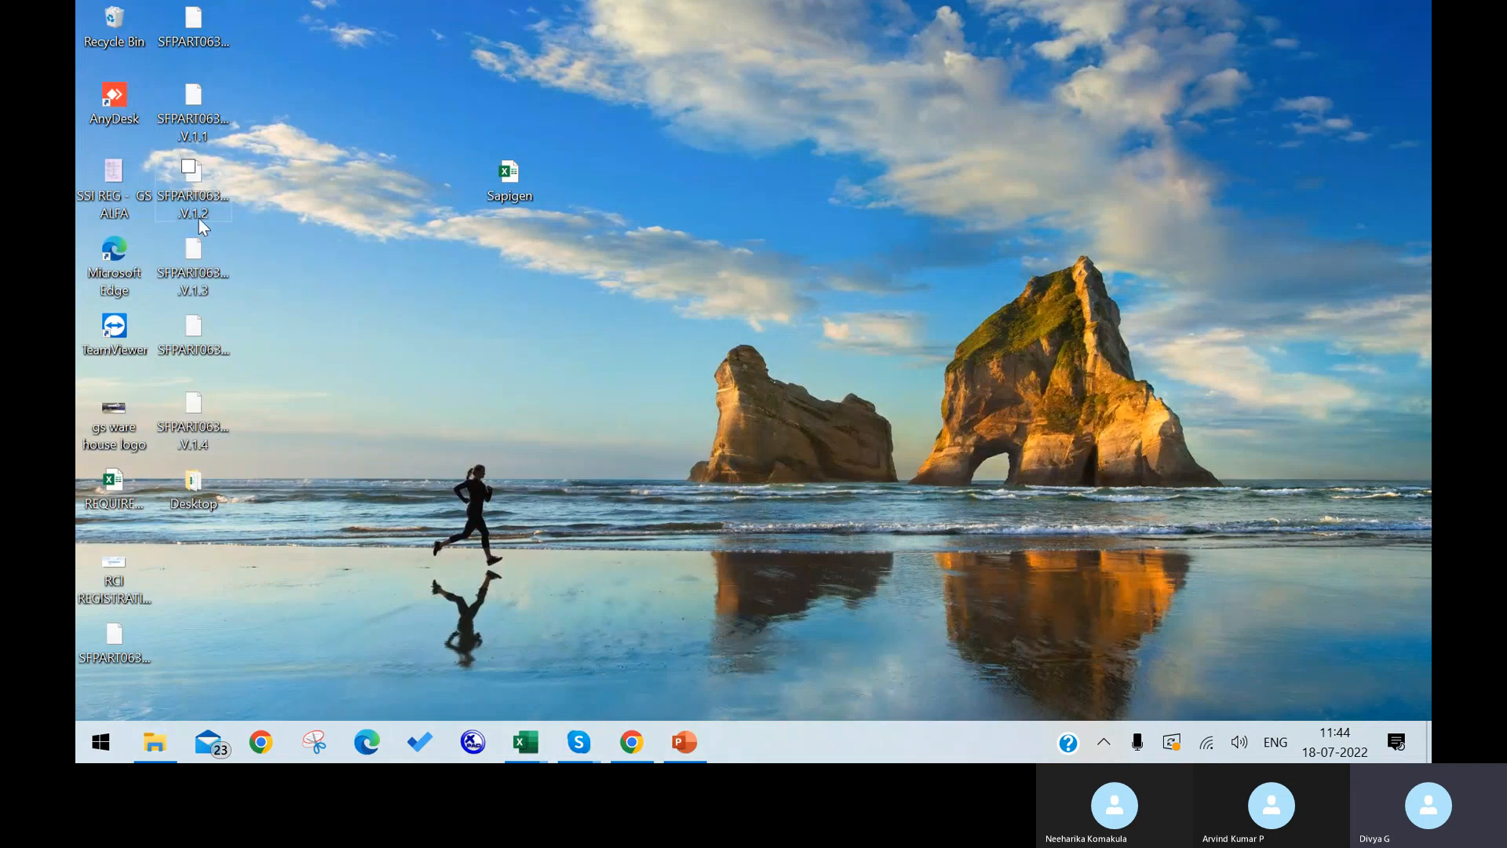
Open SFPART063860-CSF-for-corporate-DM from the desktop in XMLPad and expand its country list in table form.
left_click(210, 337)
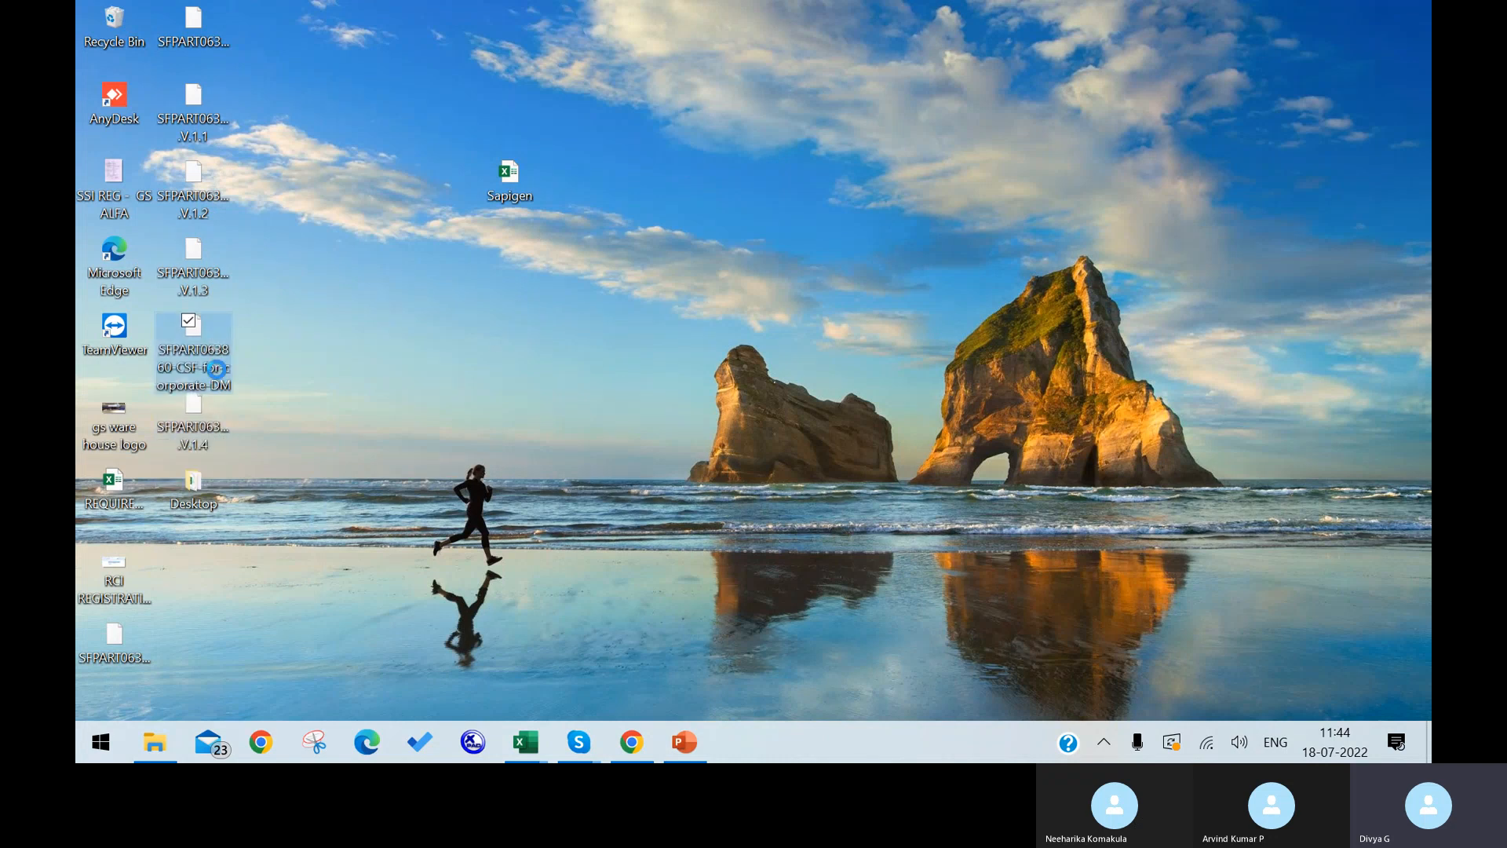
right_click(218, 370)
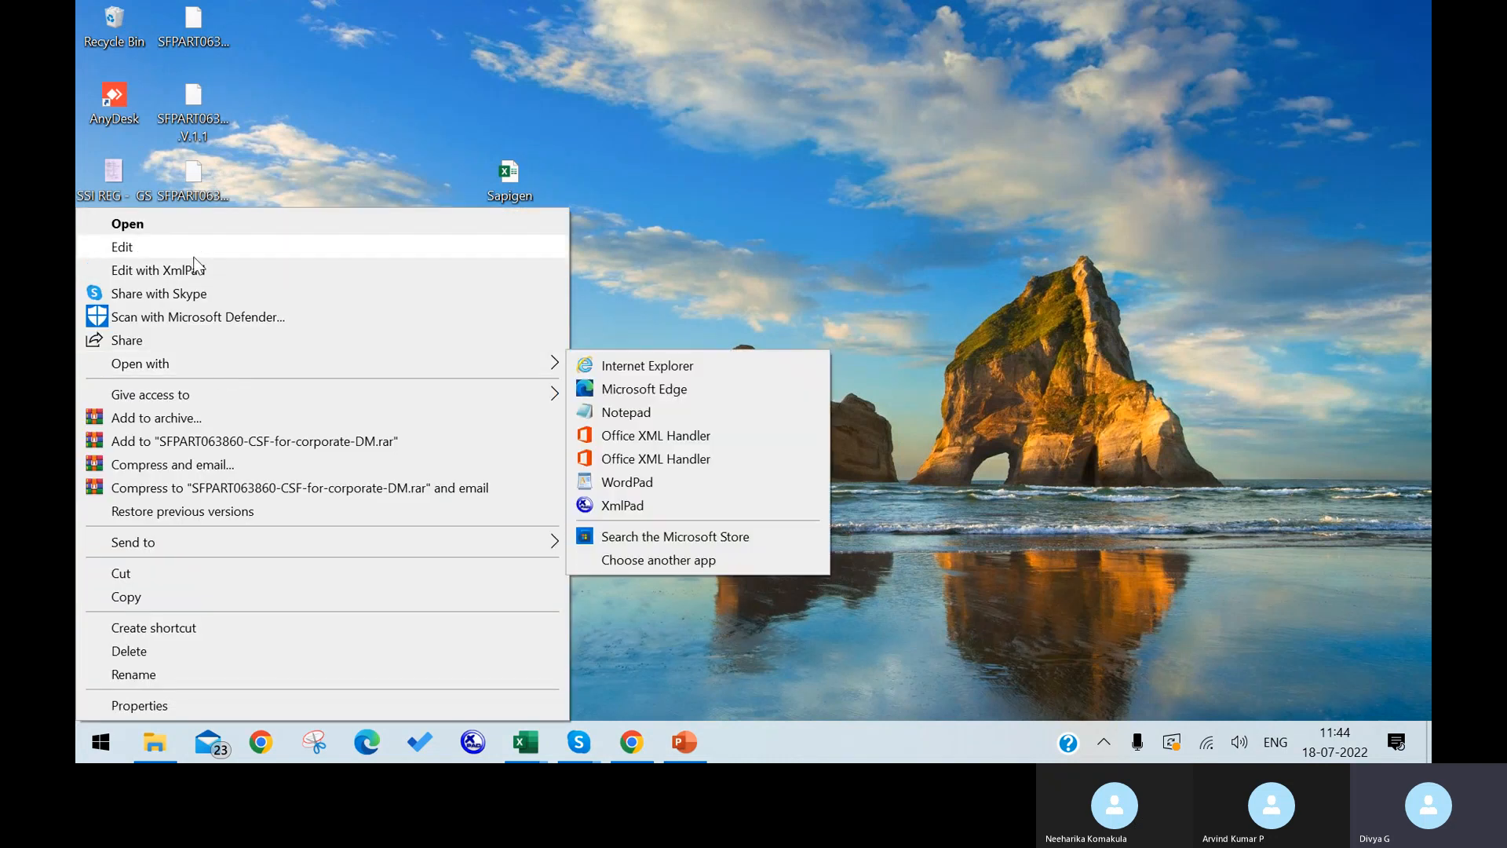
left_click(248, 272)
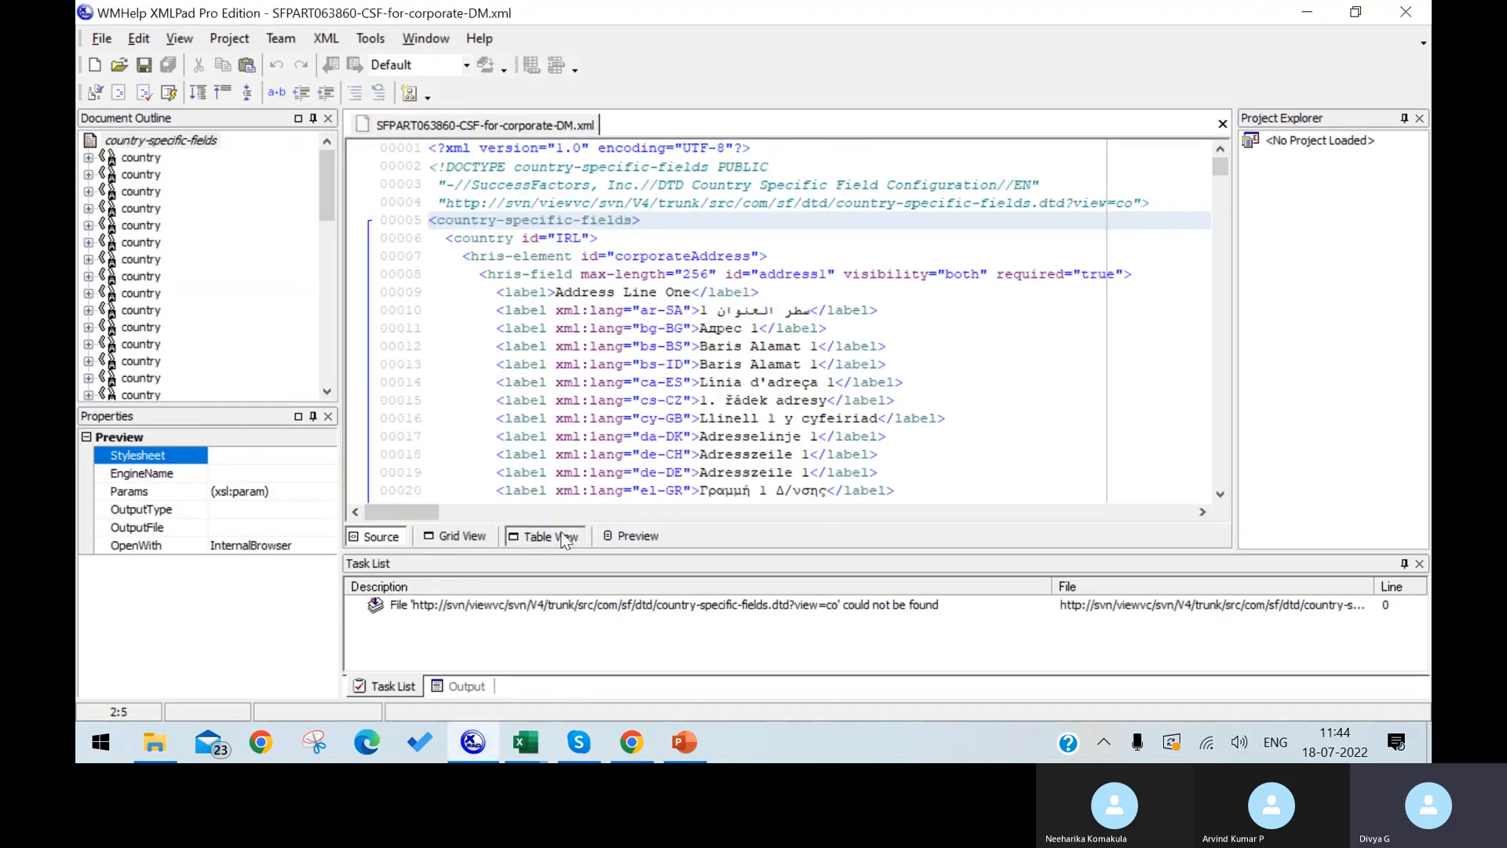
left_click(562, 537)
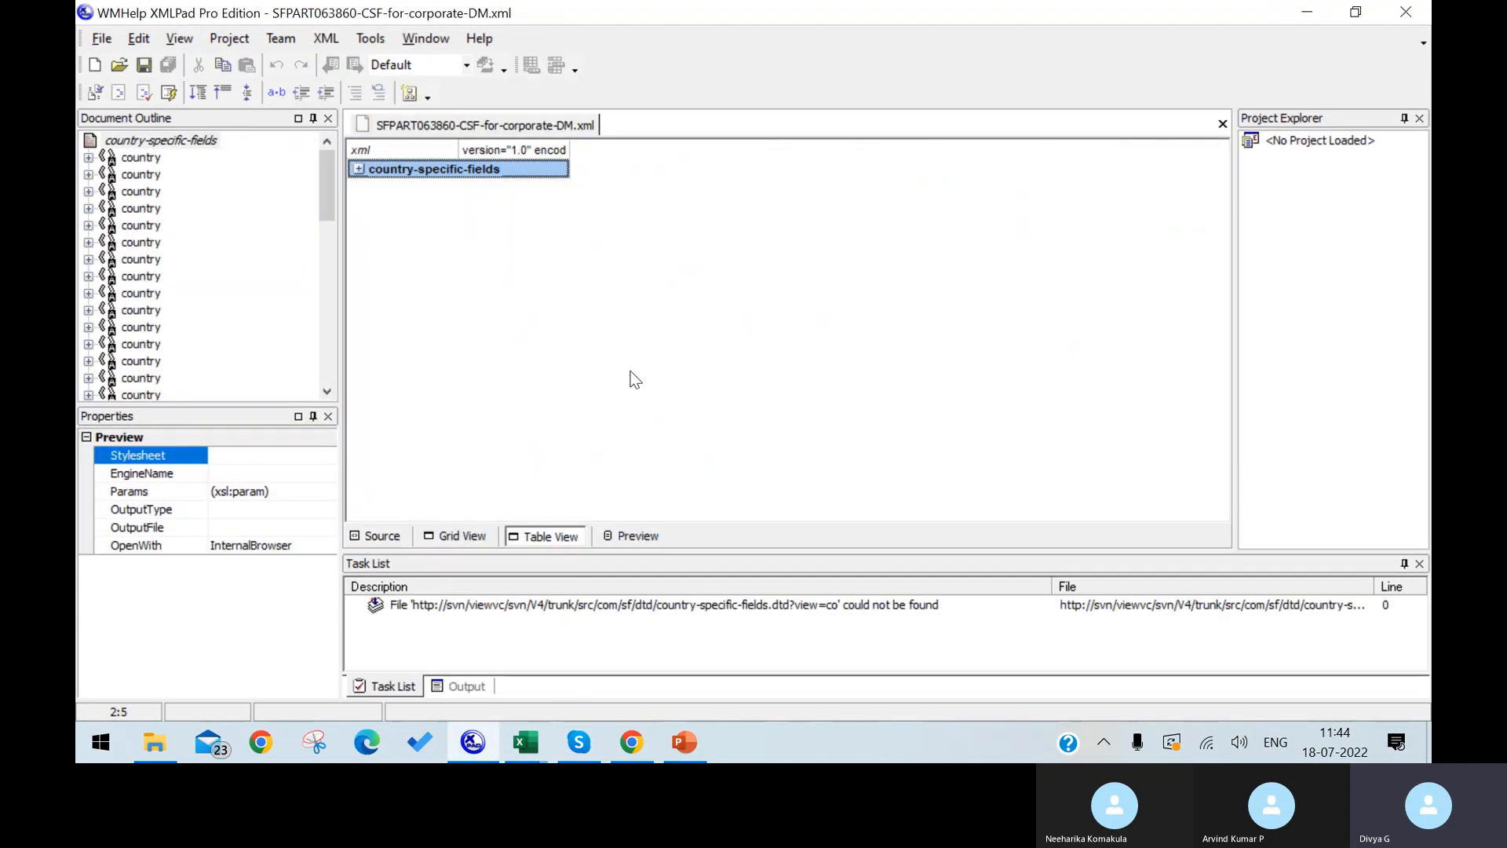
left_click(358, 168)
left_click(470, 187)
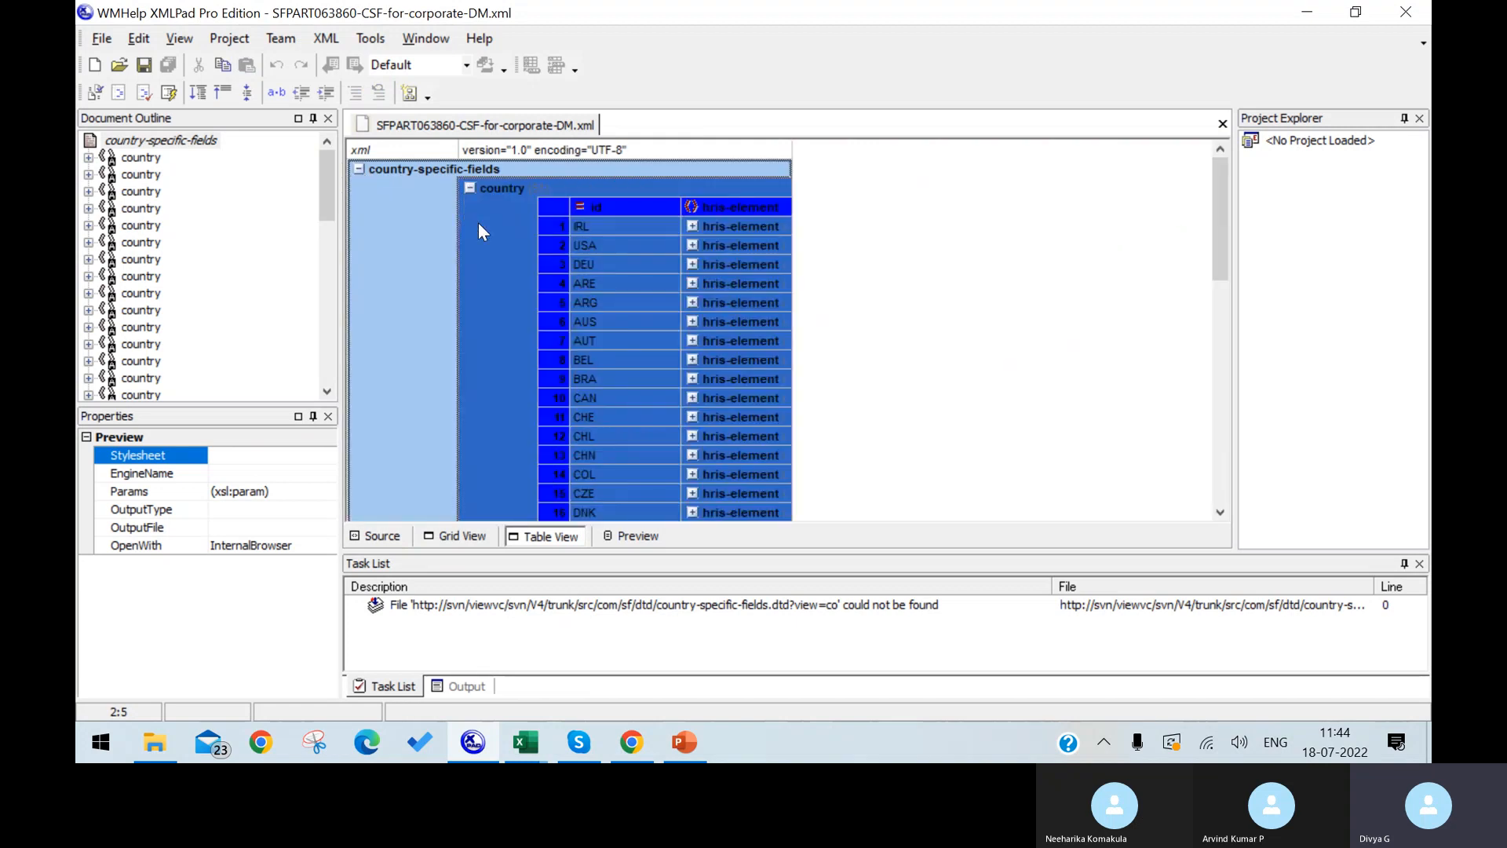
Review the location's business address fields for Andorra in Chrome and check the country list of the CSF file in XMLPad.
left_click(633, 740)
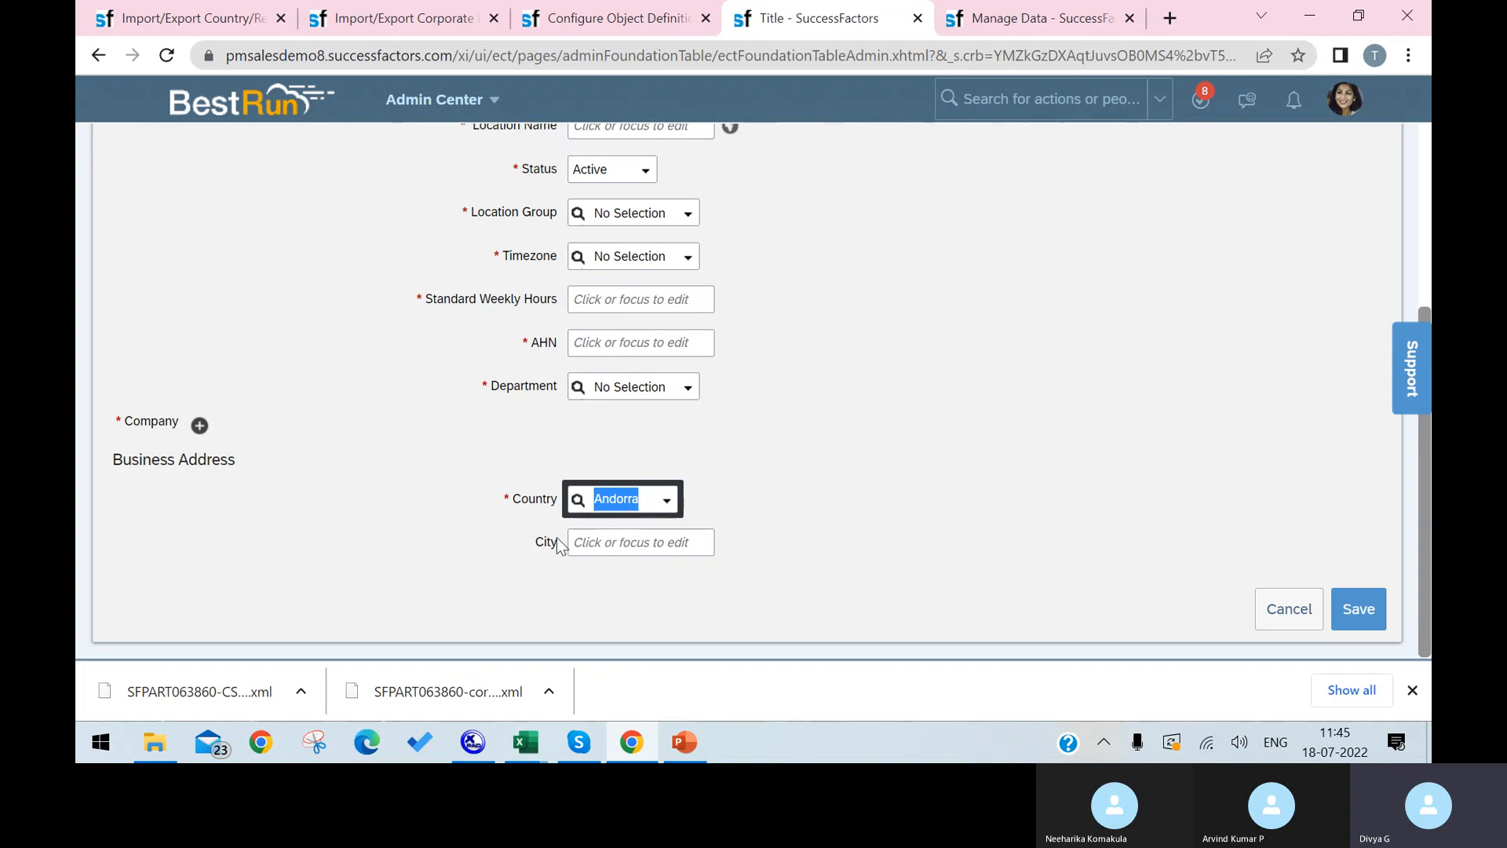
left_click(628, 740)
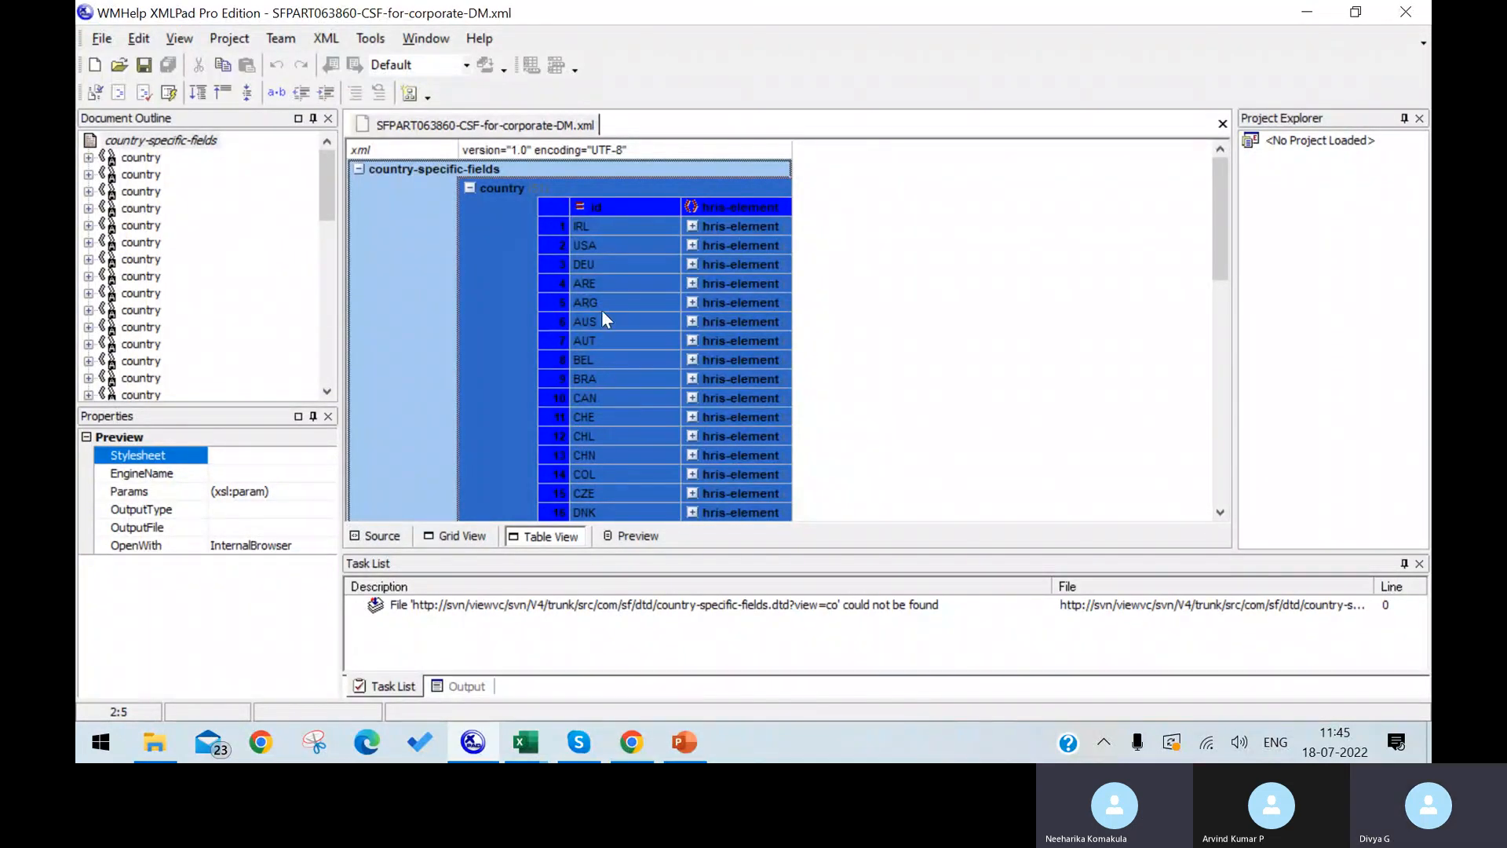
left_click(631, 740)
left_click(630, 741)
scroll(652, 451, "down", 3)
scroll(657, 454, "up", 3)
scroll(657, 449, "down", 3)
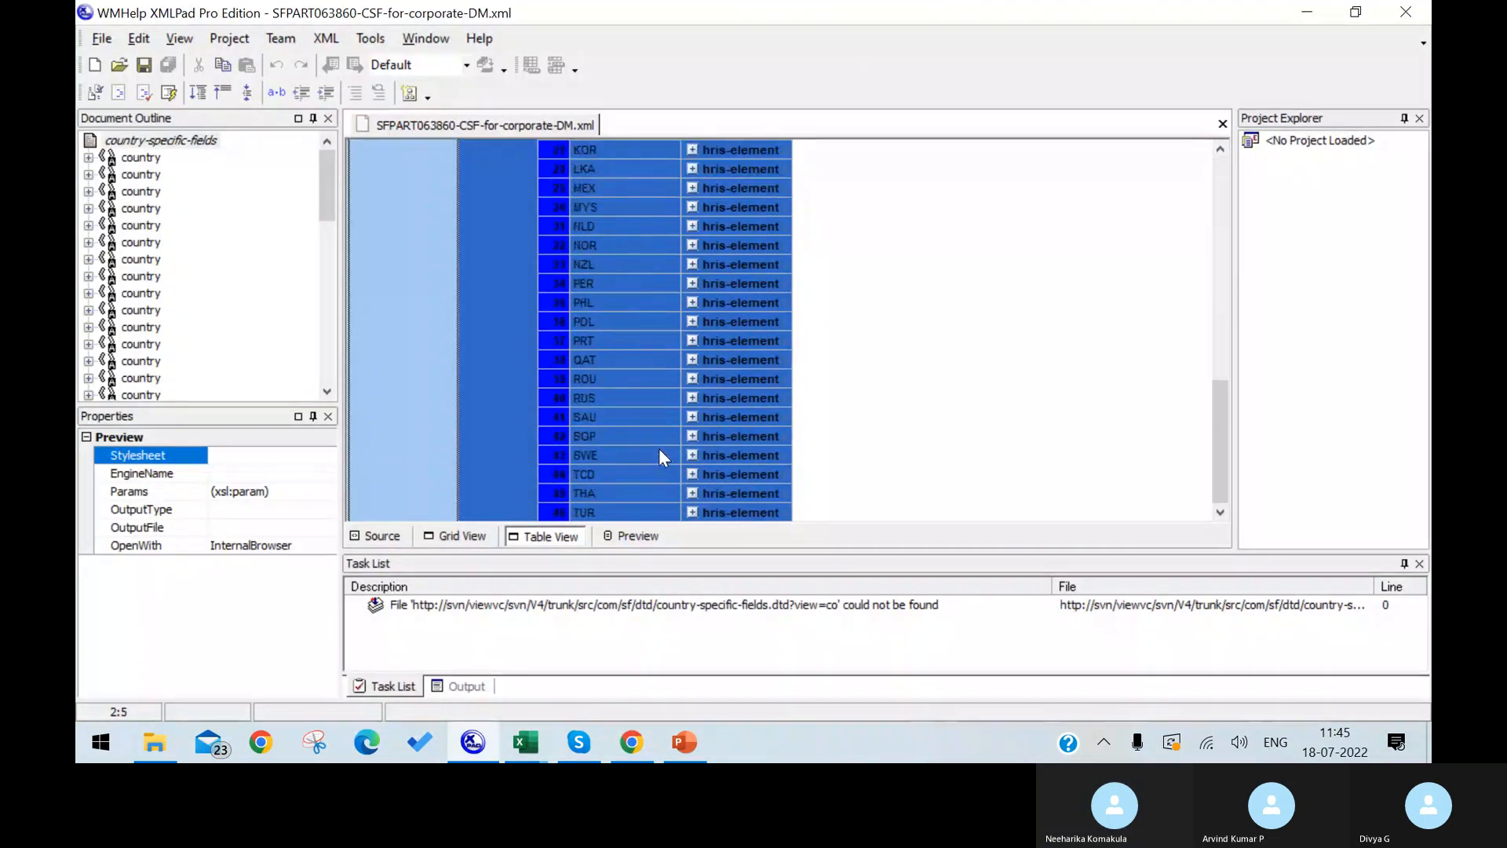
scroll(658, 449, "up", 3)
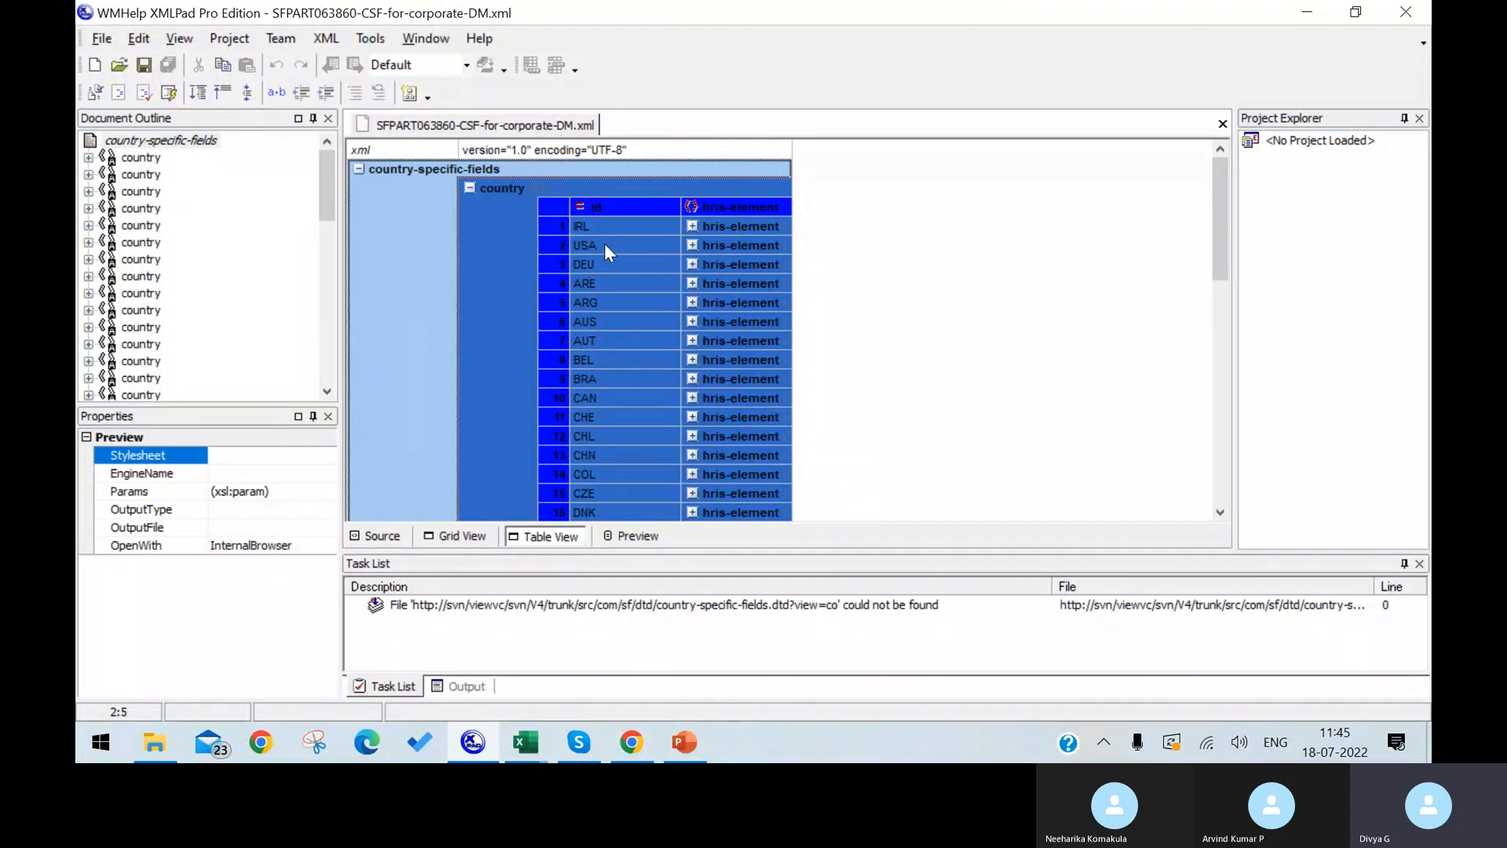
Expand the corporateAddress hris-field list of country AUS and bring all its fields into view.
left_click(591, 322)
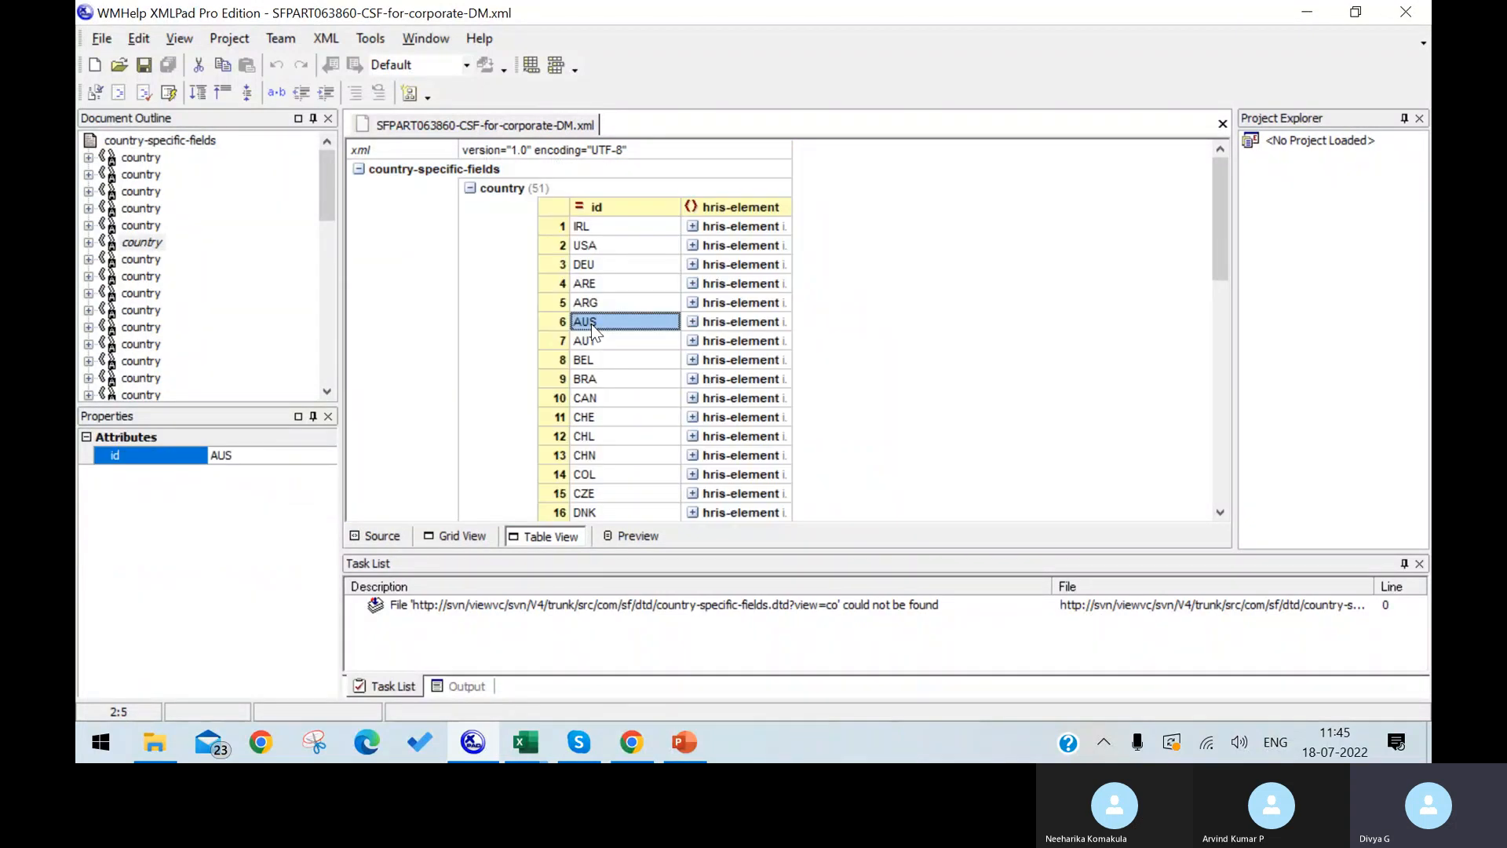
left_click(692, 323)
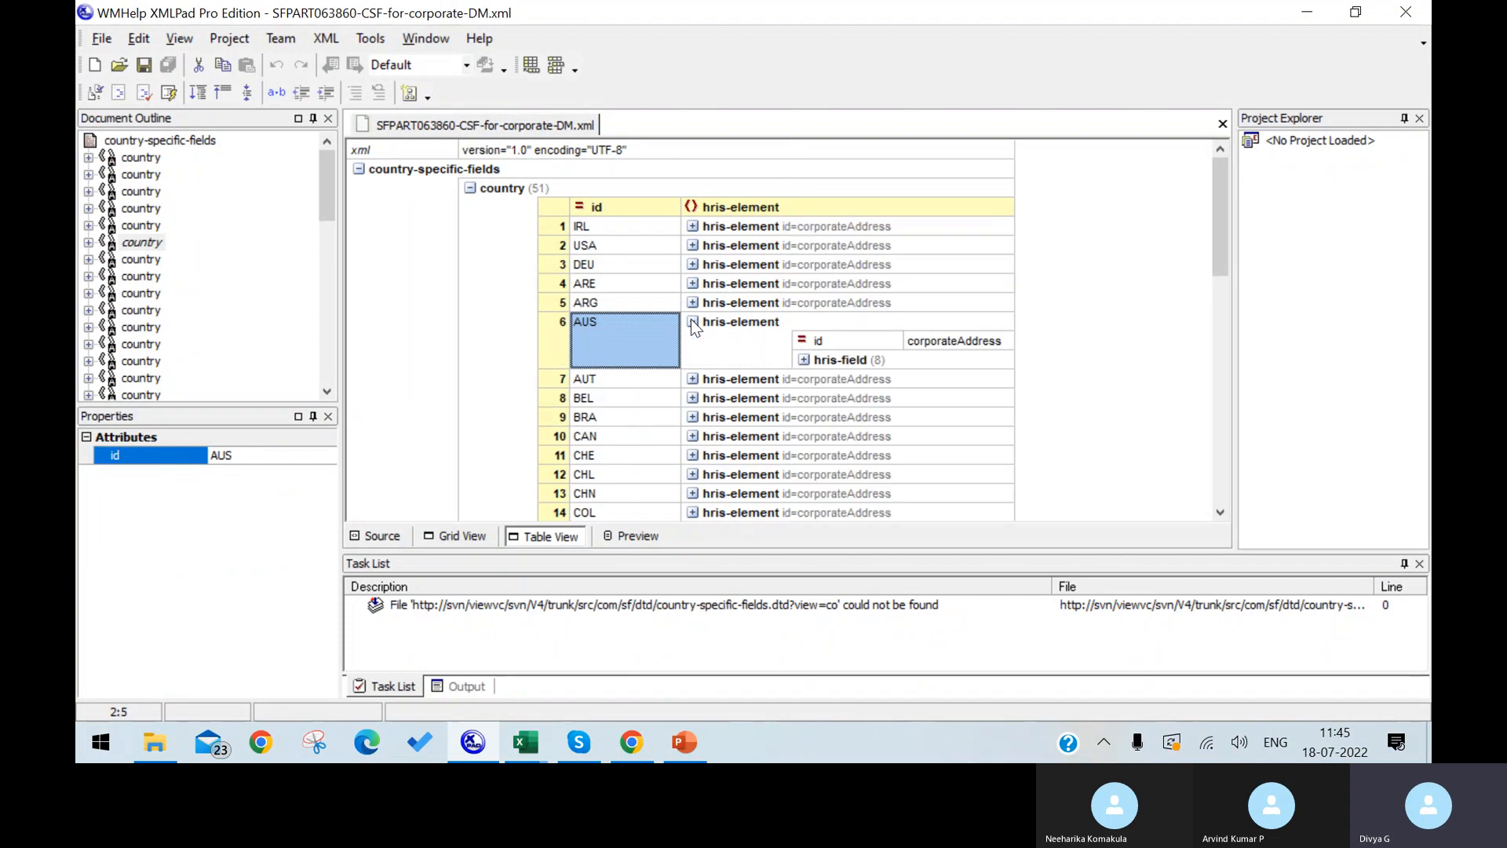
left_click(803, 359)
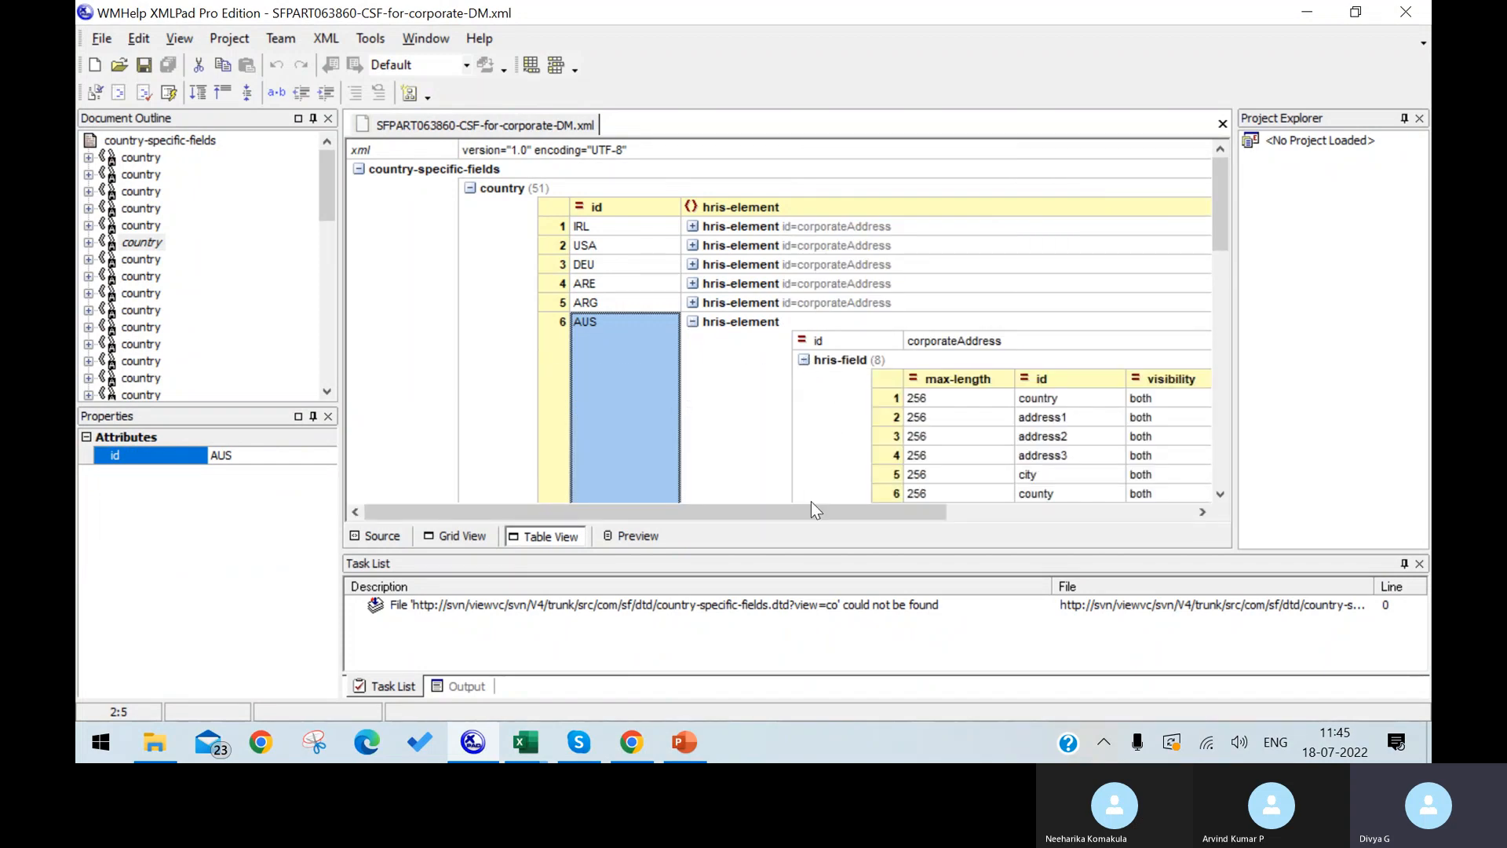
left_click_drag(821, 507, 935, 511)
scroll(901, 441, "down", 4)
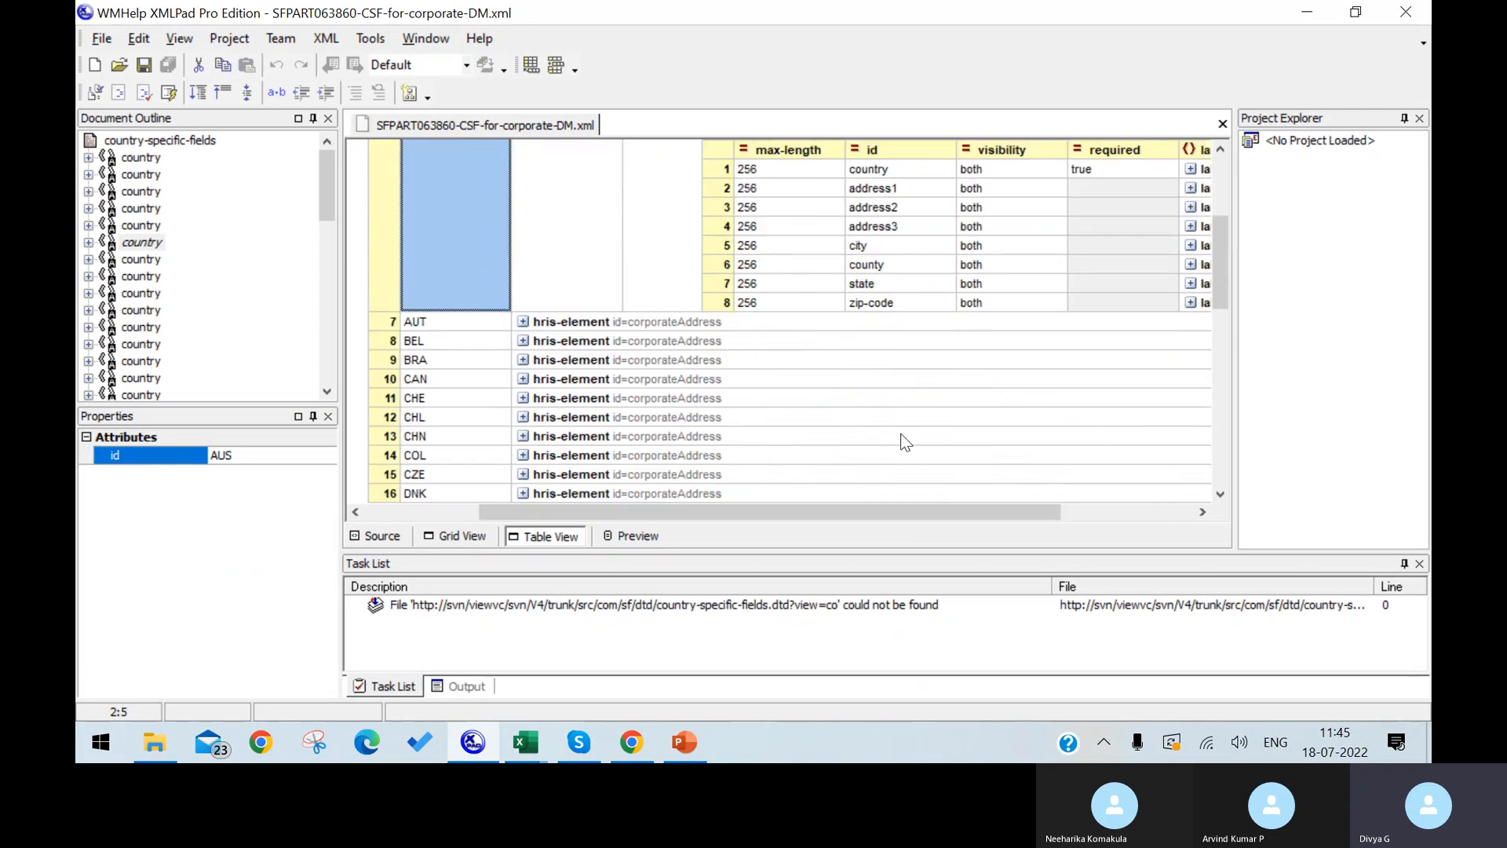
scroll(902, 439, "up", 2)
left_click_drag(783, 509, 719, 514)
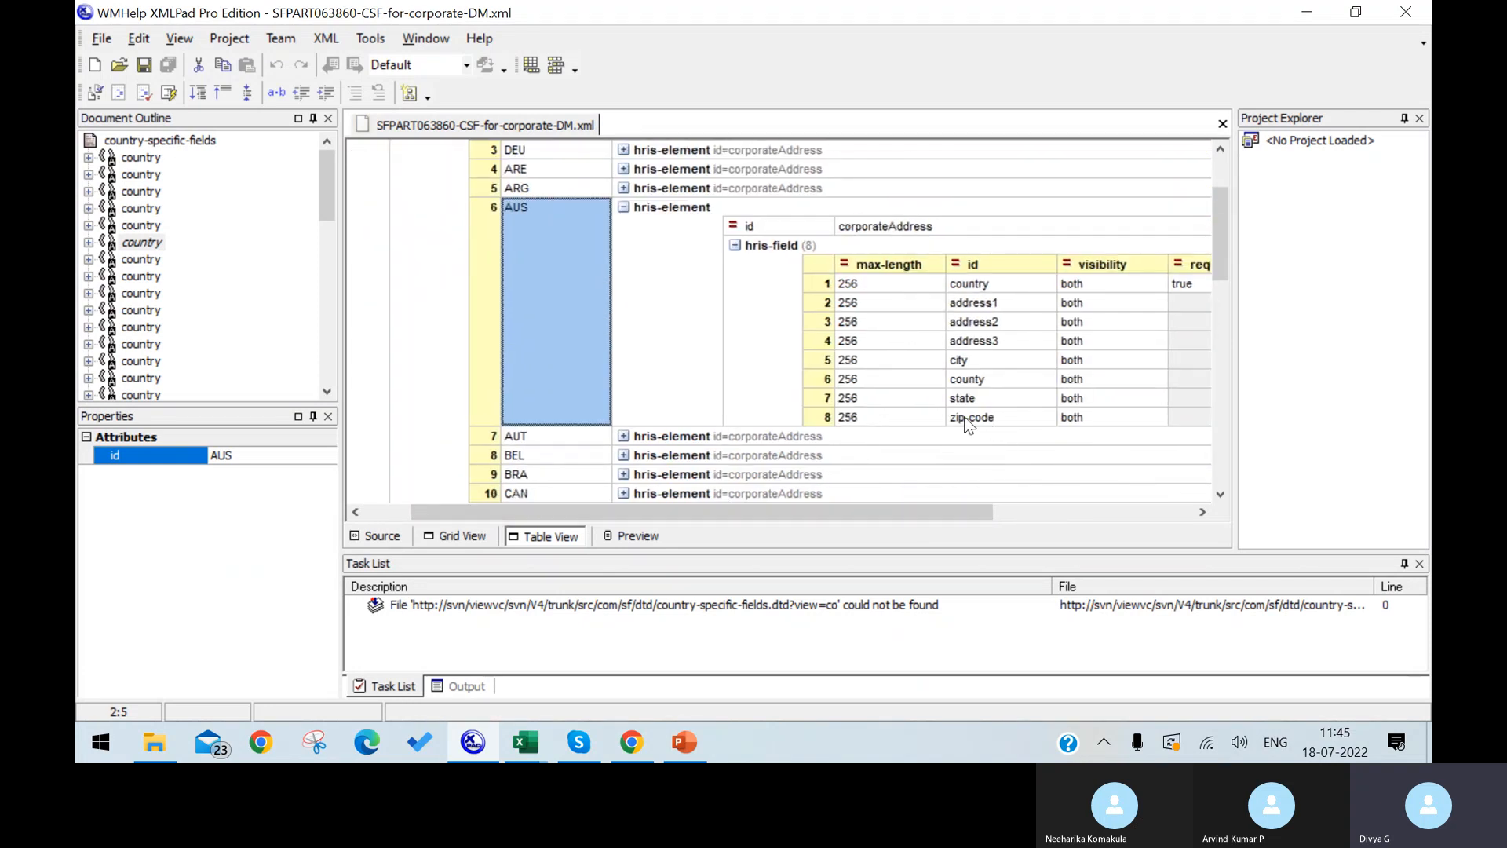
Go through the individual AUS address fields, from county up to country, and zip-code.
left_click(978, 379)
left_click(972, 360)
left_click(981, 343)
left_click(991, 322)
left_click(996, 303)
left_click(1000, 284)
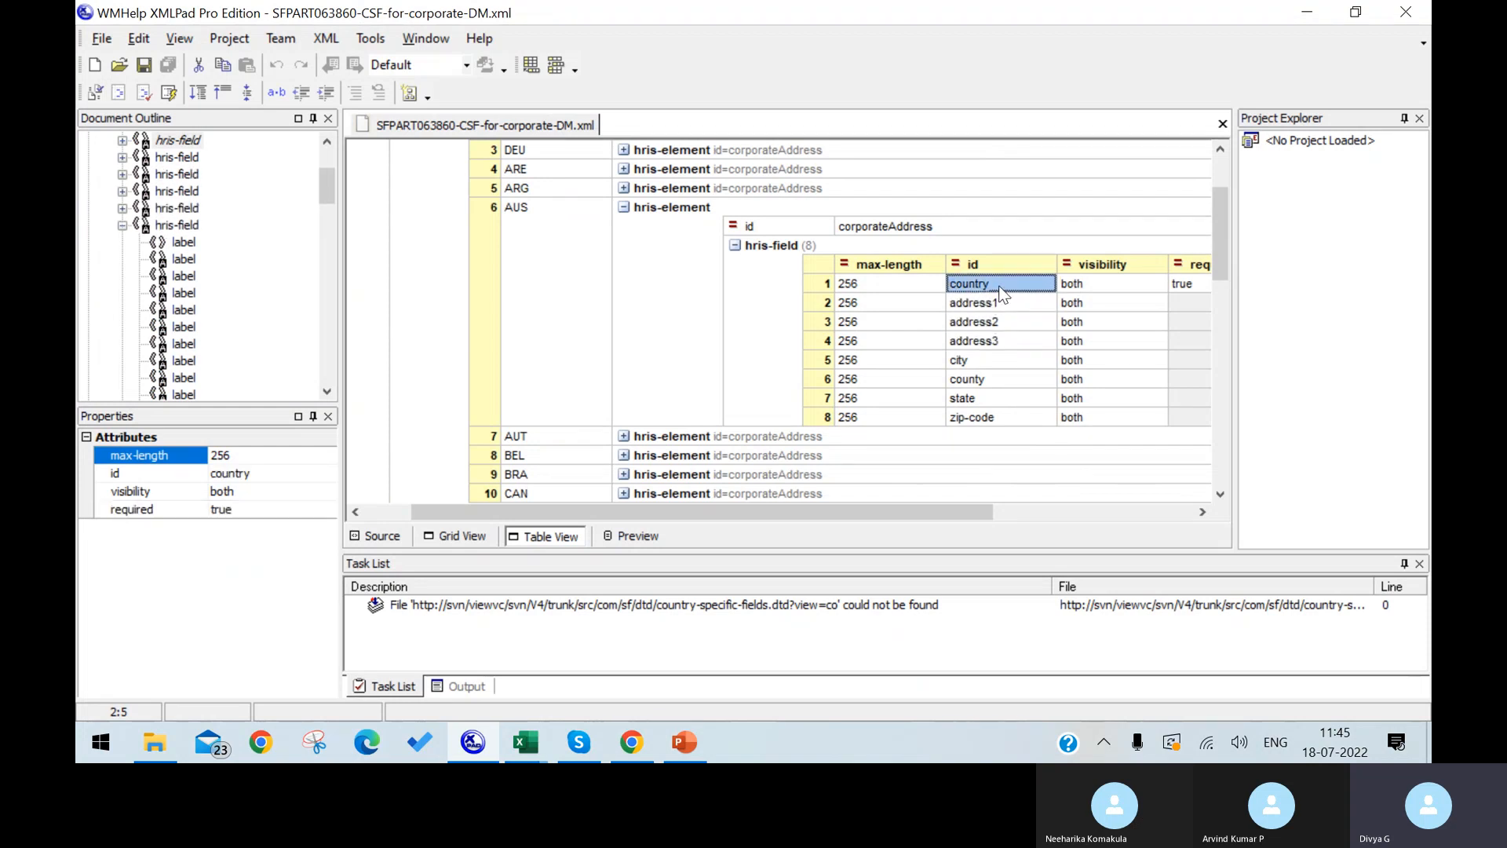
left_click(1008, 414)
Expand the corporateAddress fields of country ARG and compare them with those of AUS.
scroll(717, 332, "up", 2)
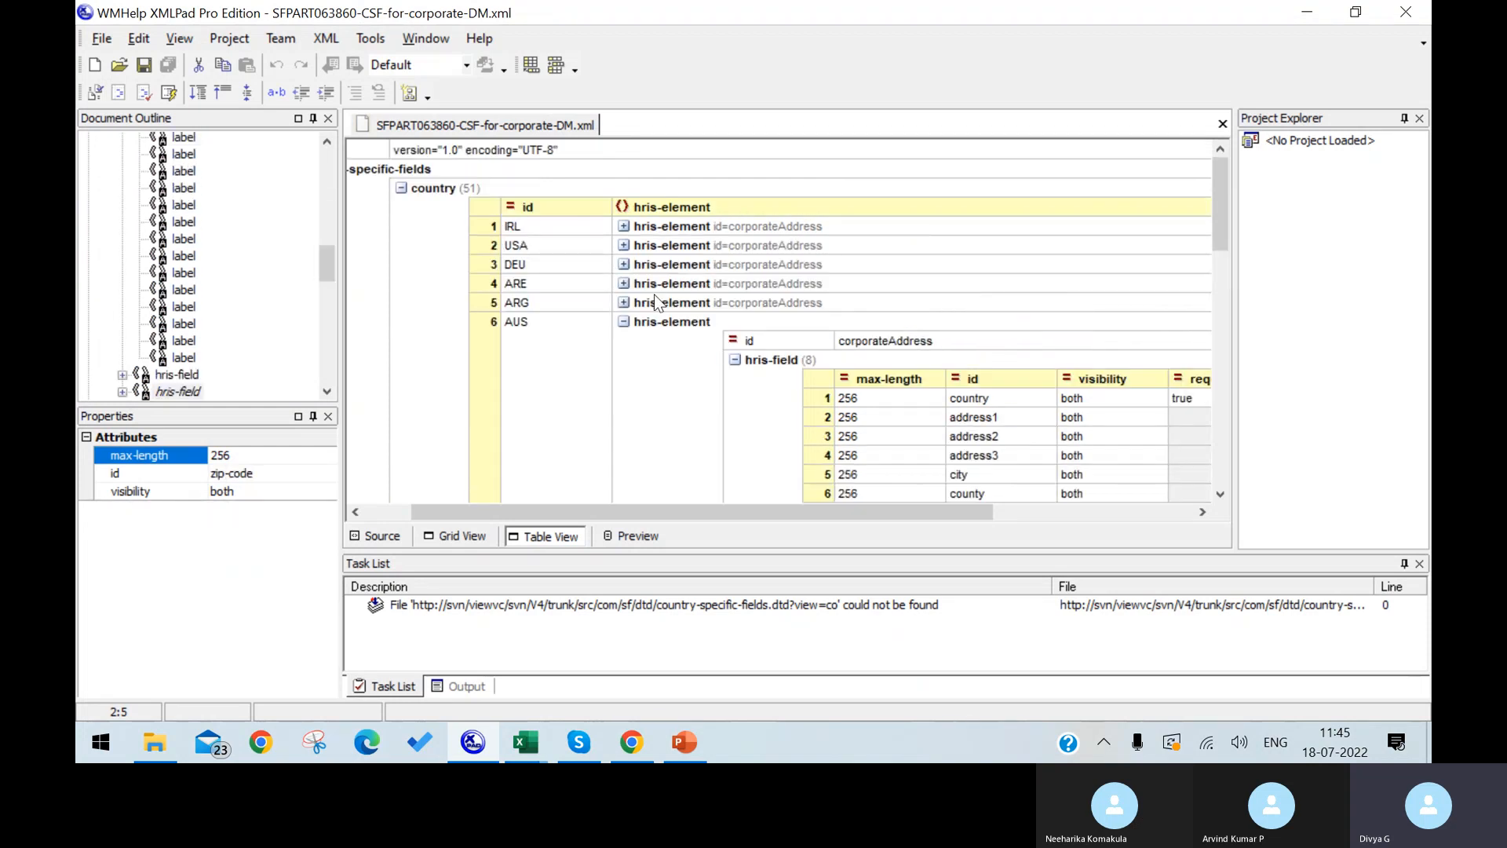
left_click(545, 302)
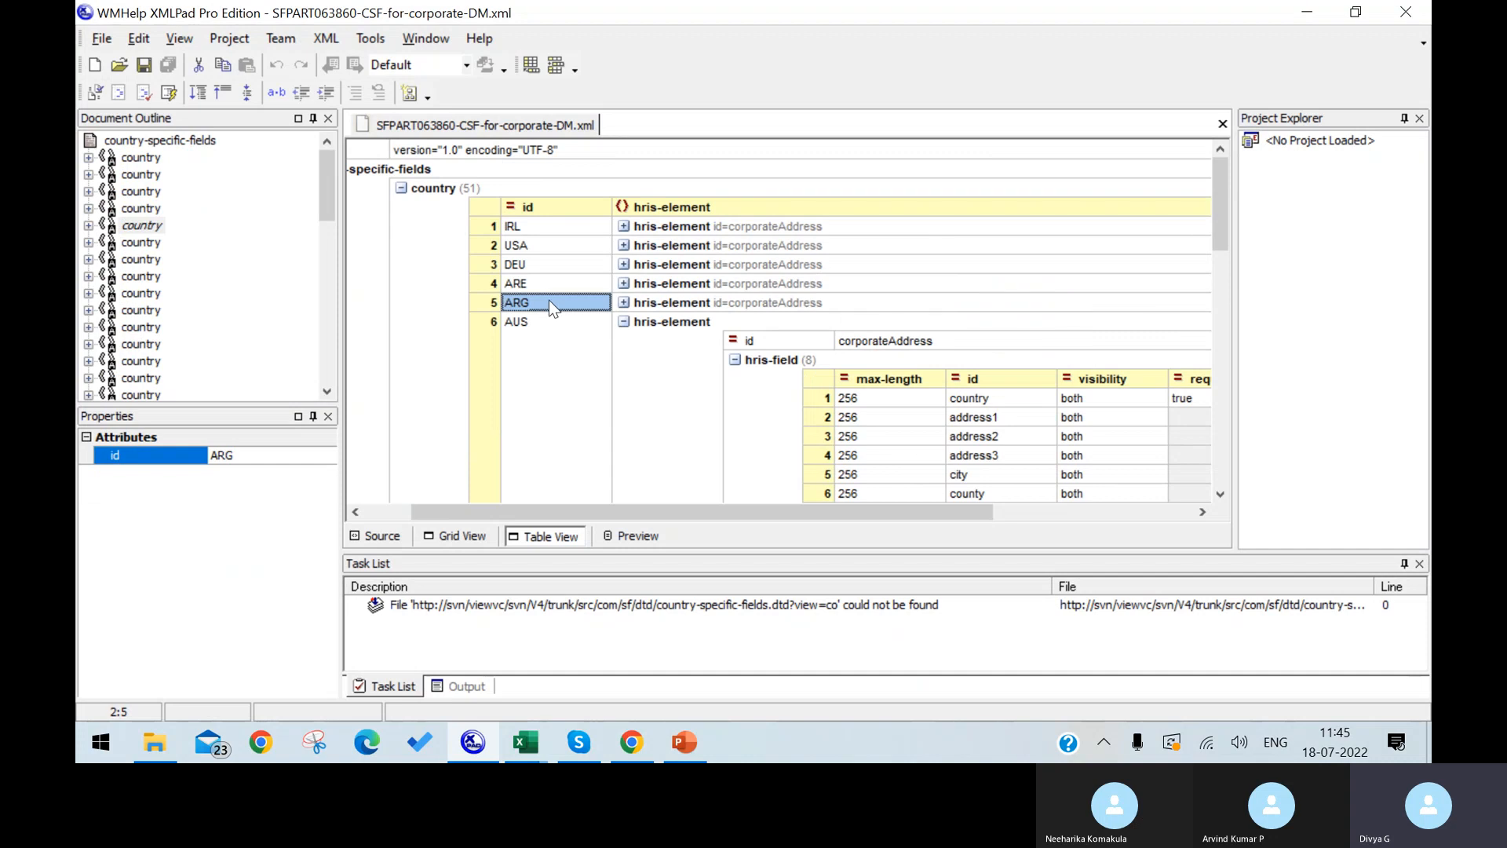
left_click(624, 302)
left_click(735, 341)
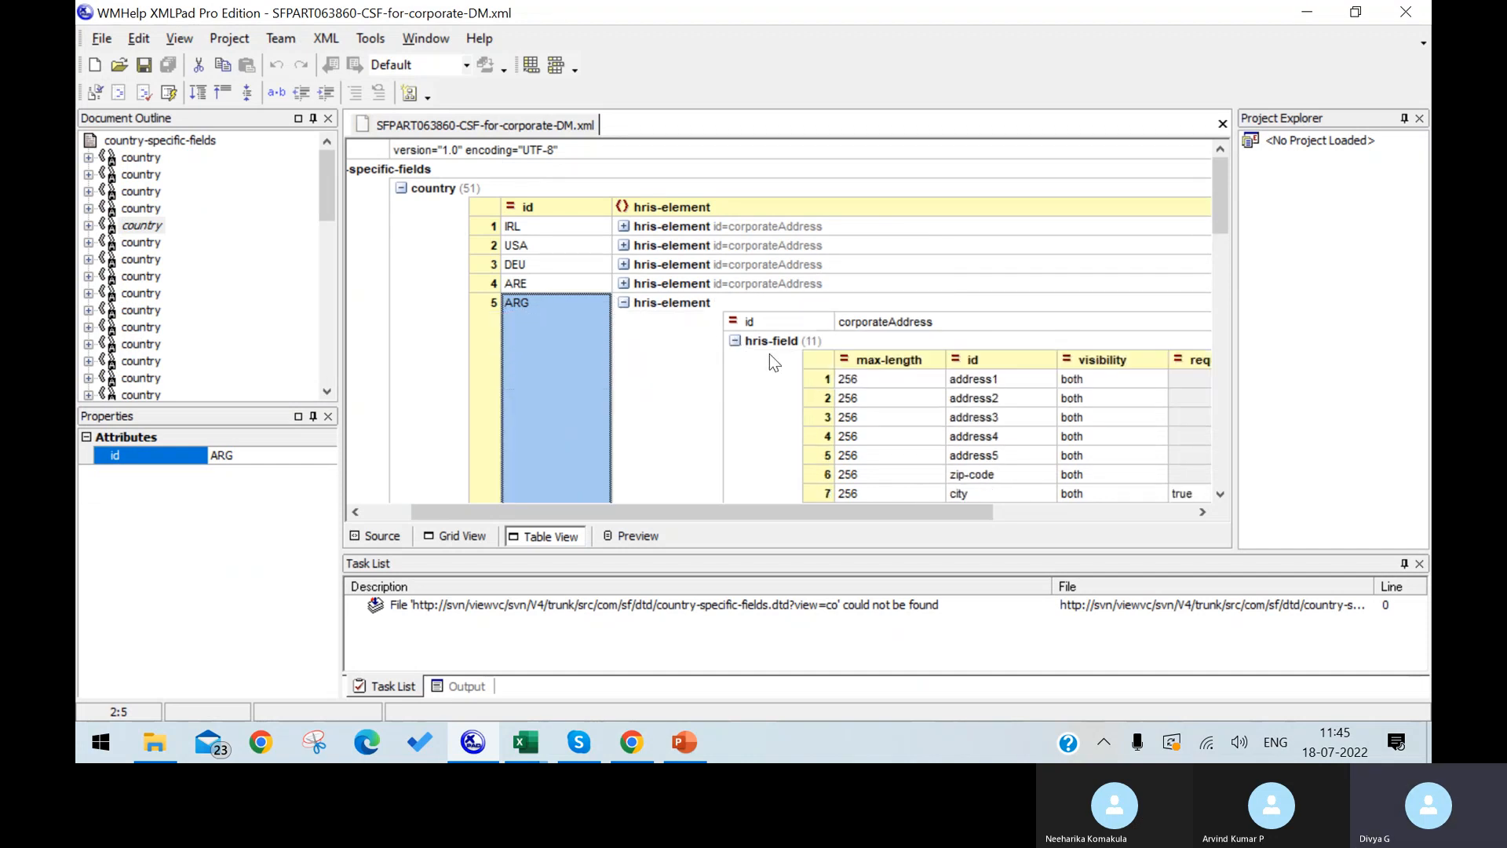
scroll(952, 390, "down", 2)
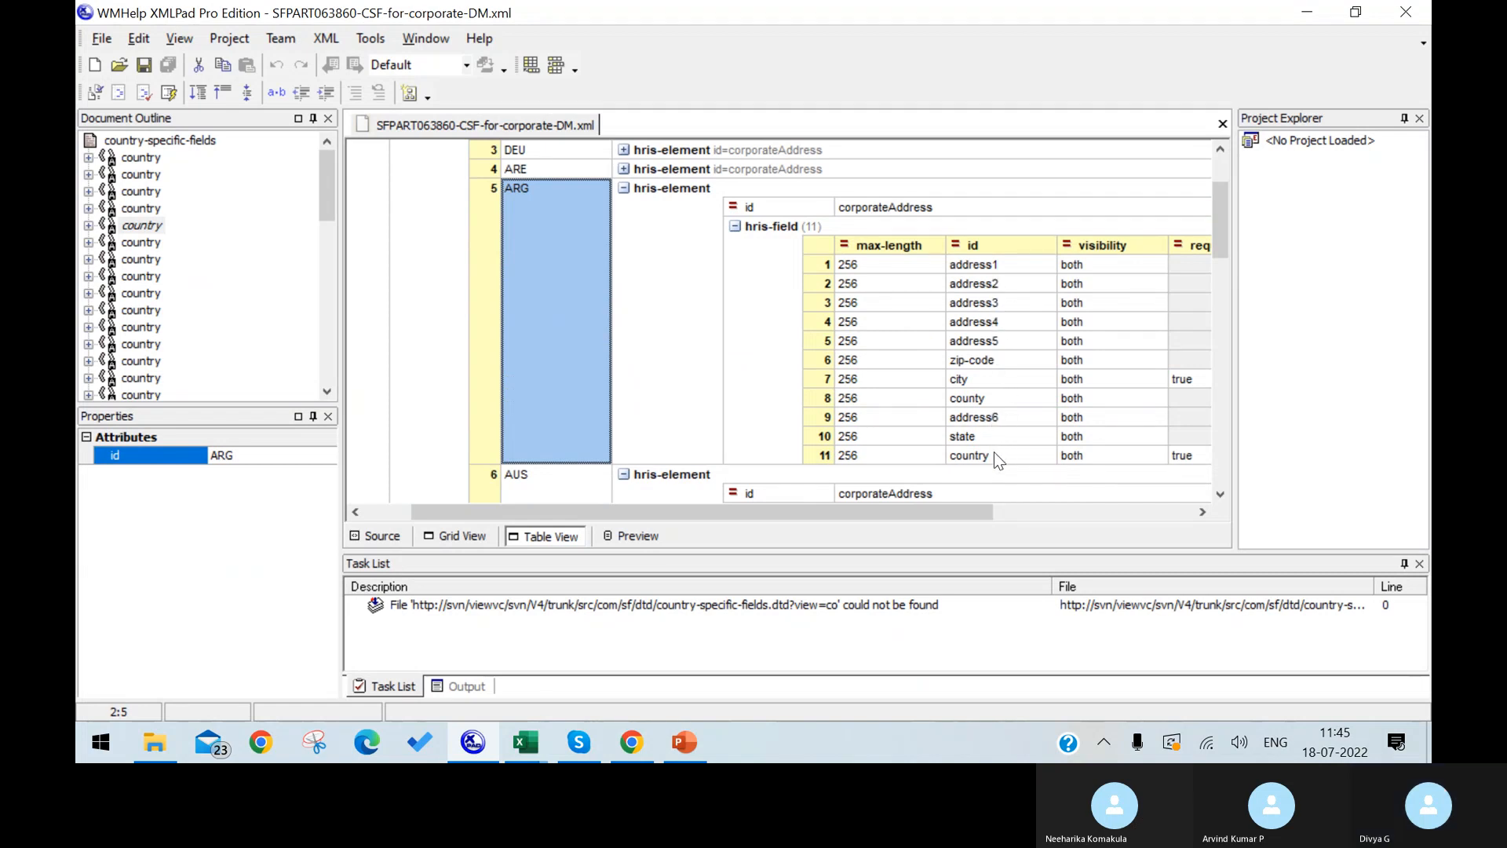
scroll(994, 447, "up", 2)
scroll(990, 410, "down", 4)
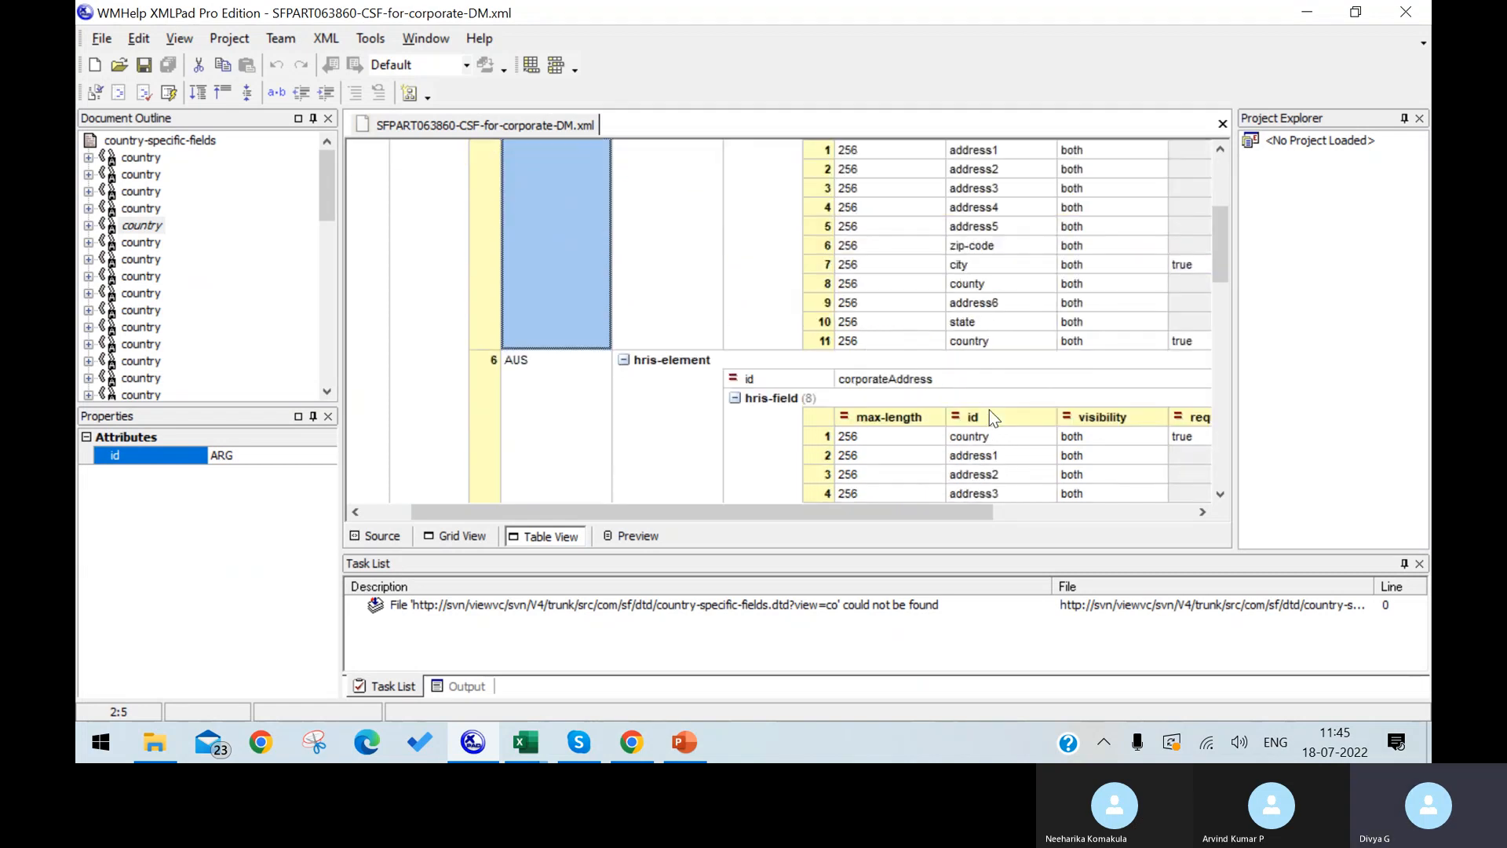
scroll(973, 396, "up", 5)
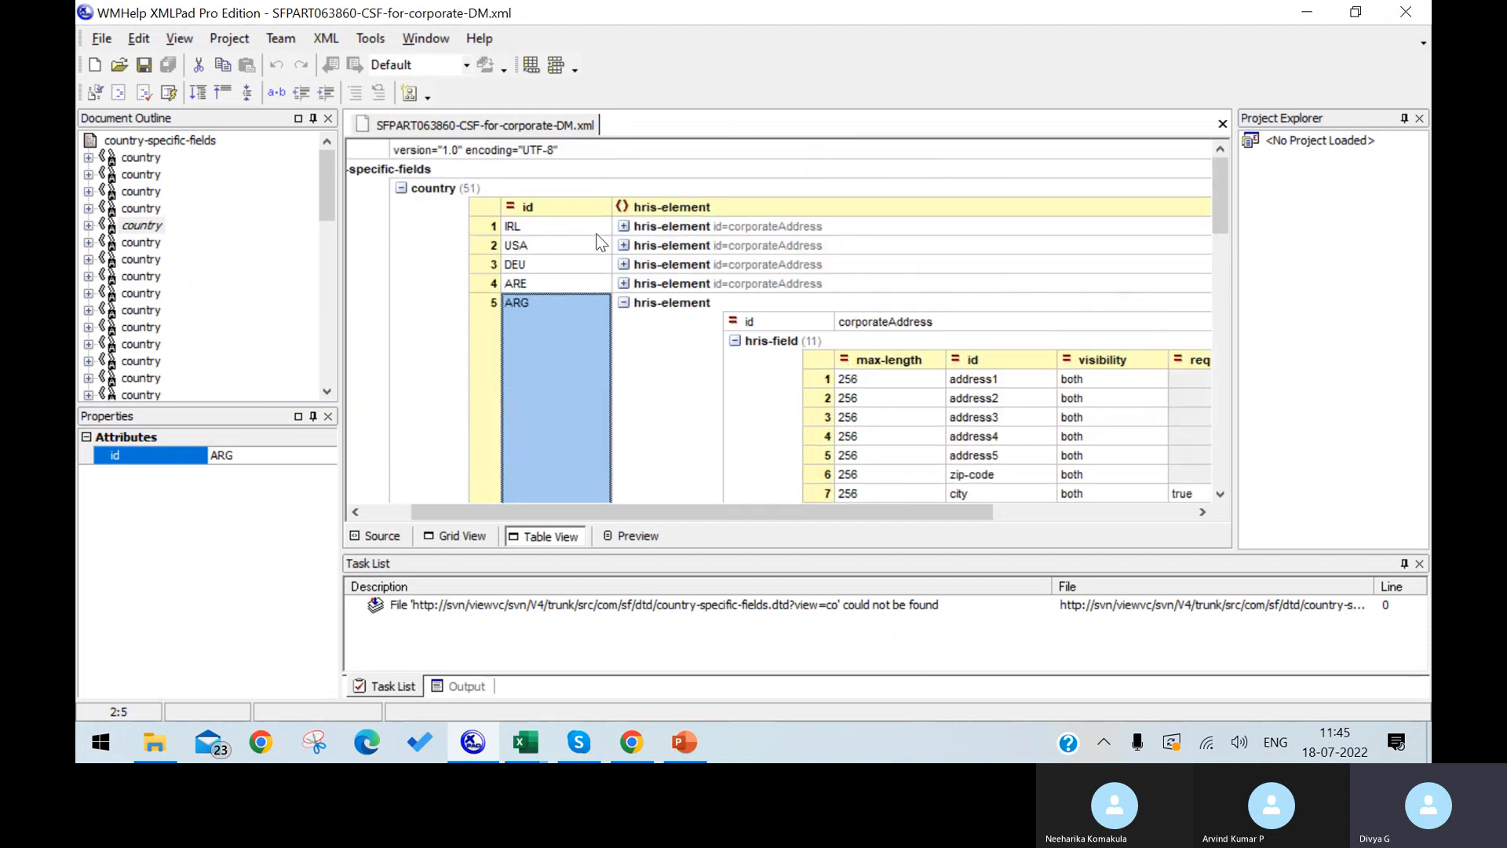
Expand the corporateAddress hris-field list of country ARE and examine its address fields.
left_click(525, 284)
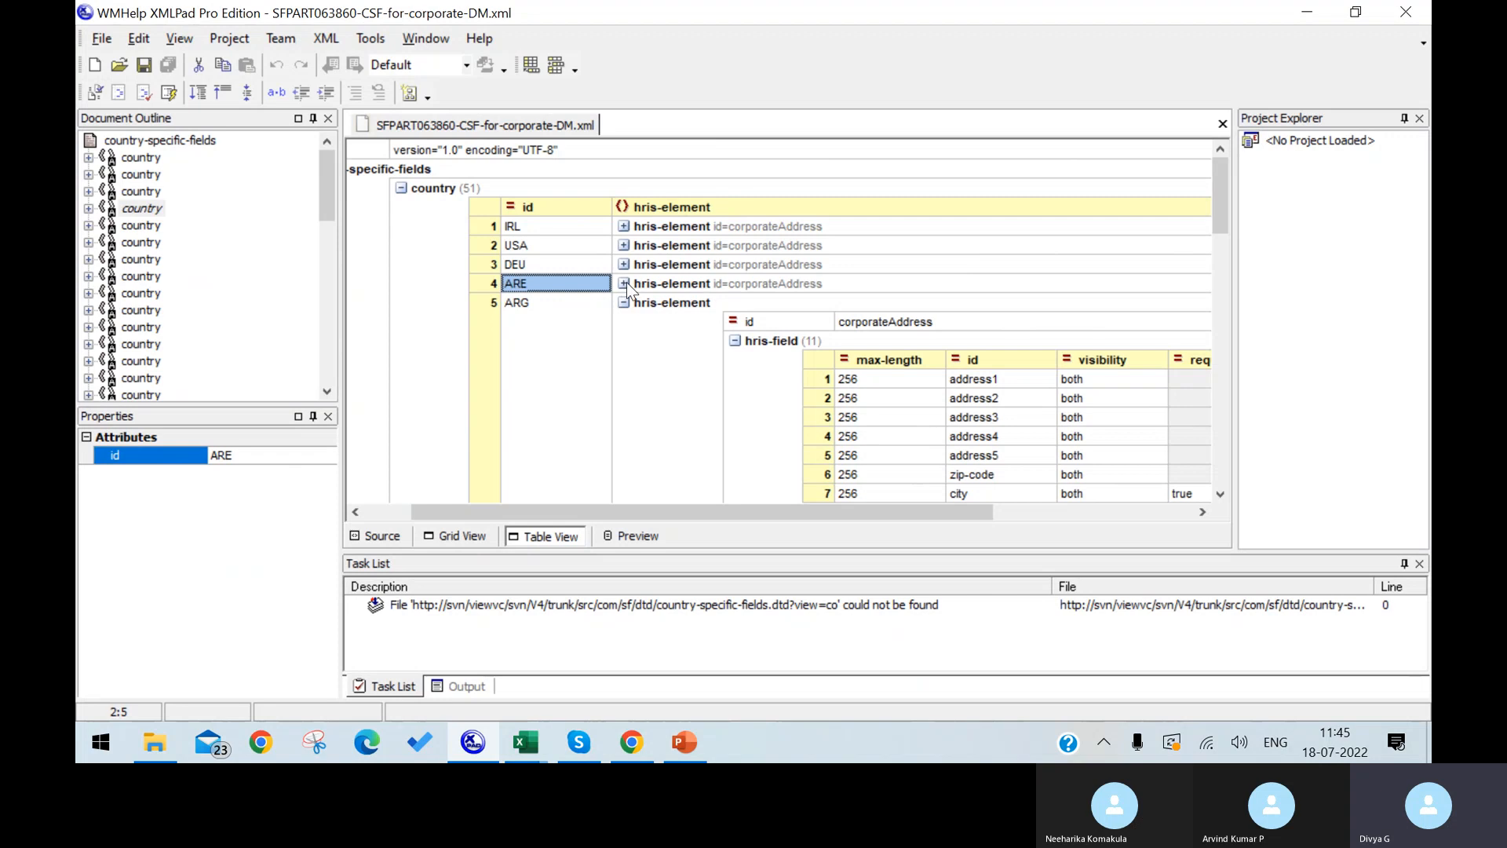
left_click(624, 283)
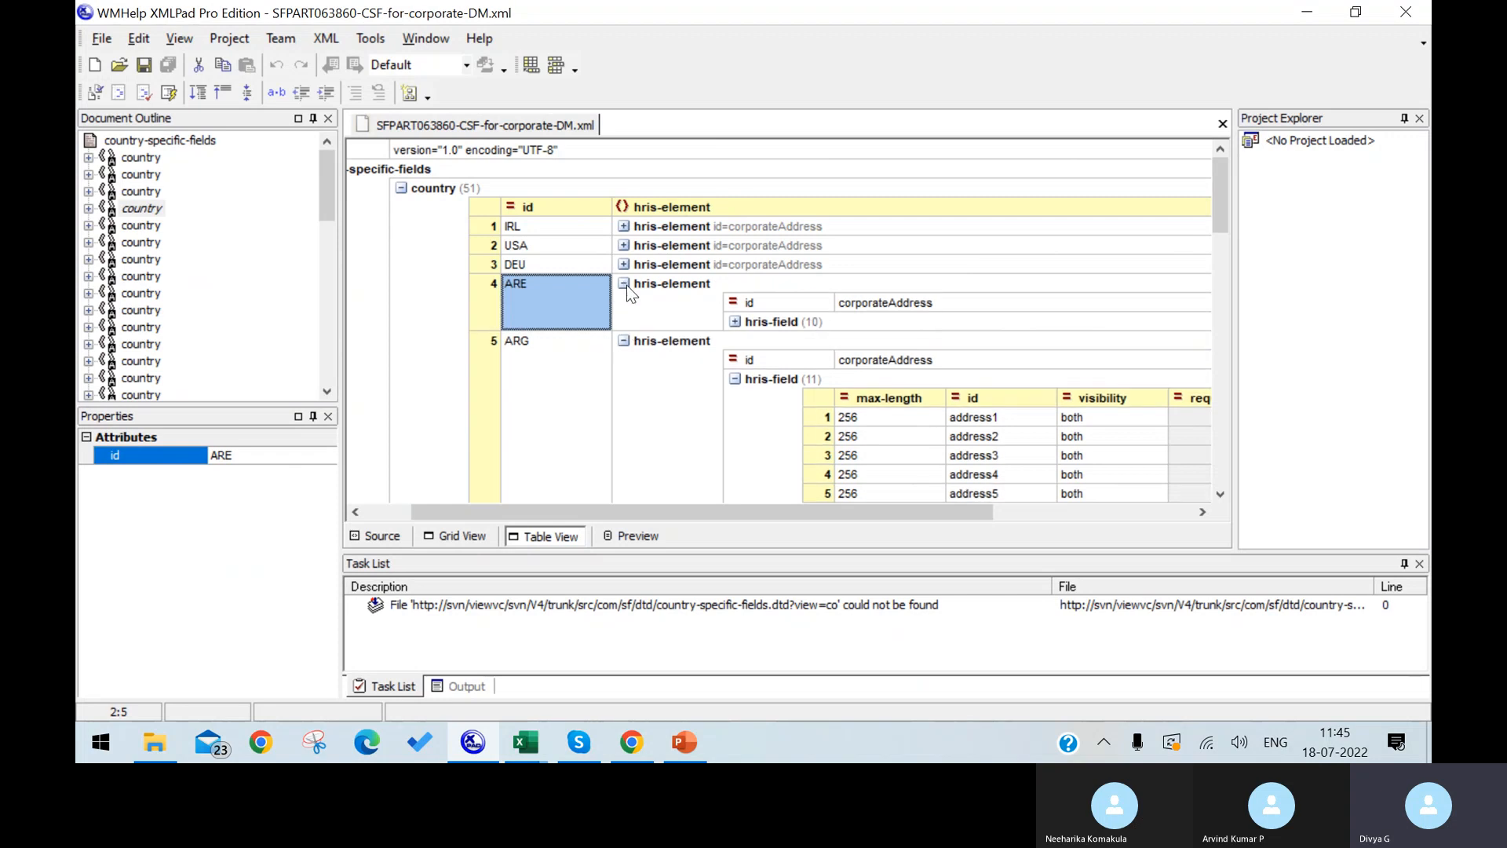
left_click(734, 321)
scroll(928, 417, "down", 3)
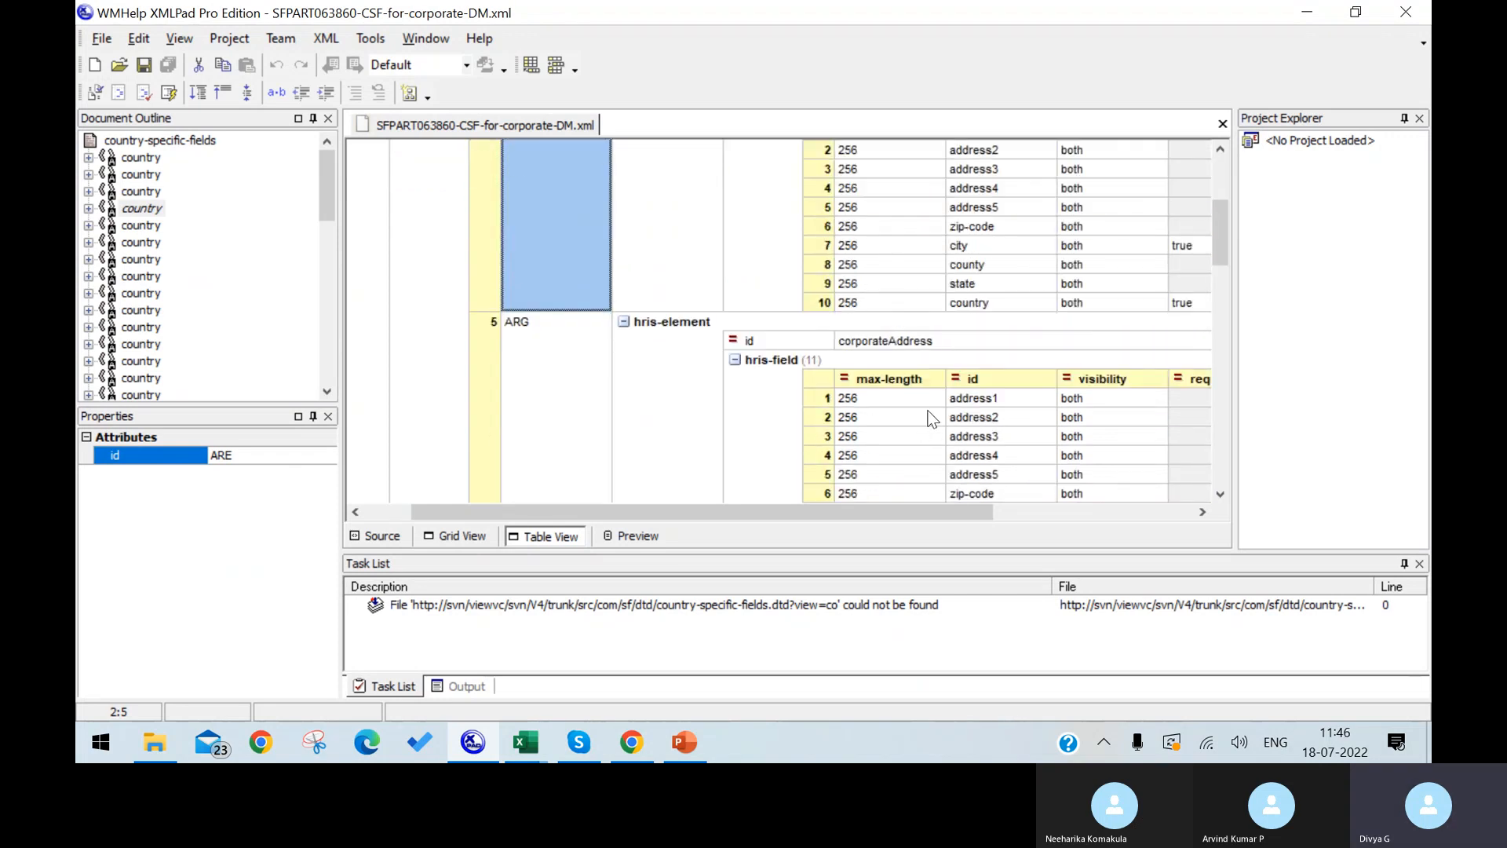
scroll(932, 417, "up", 2)
scroll(822, 353, "up", 2)
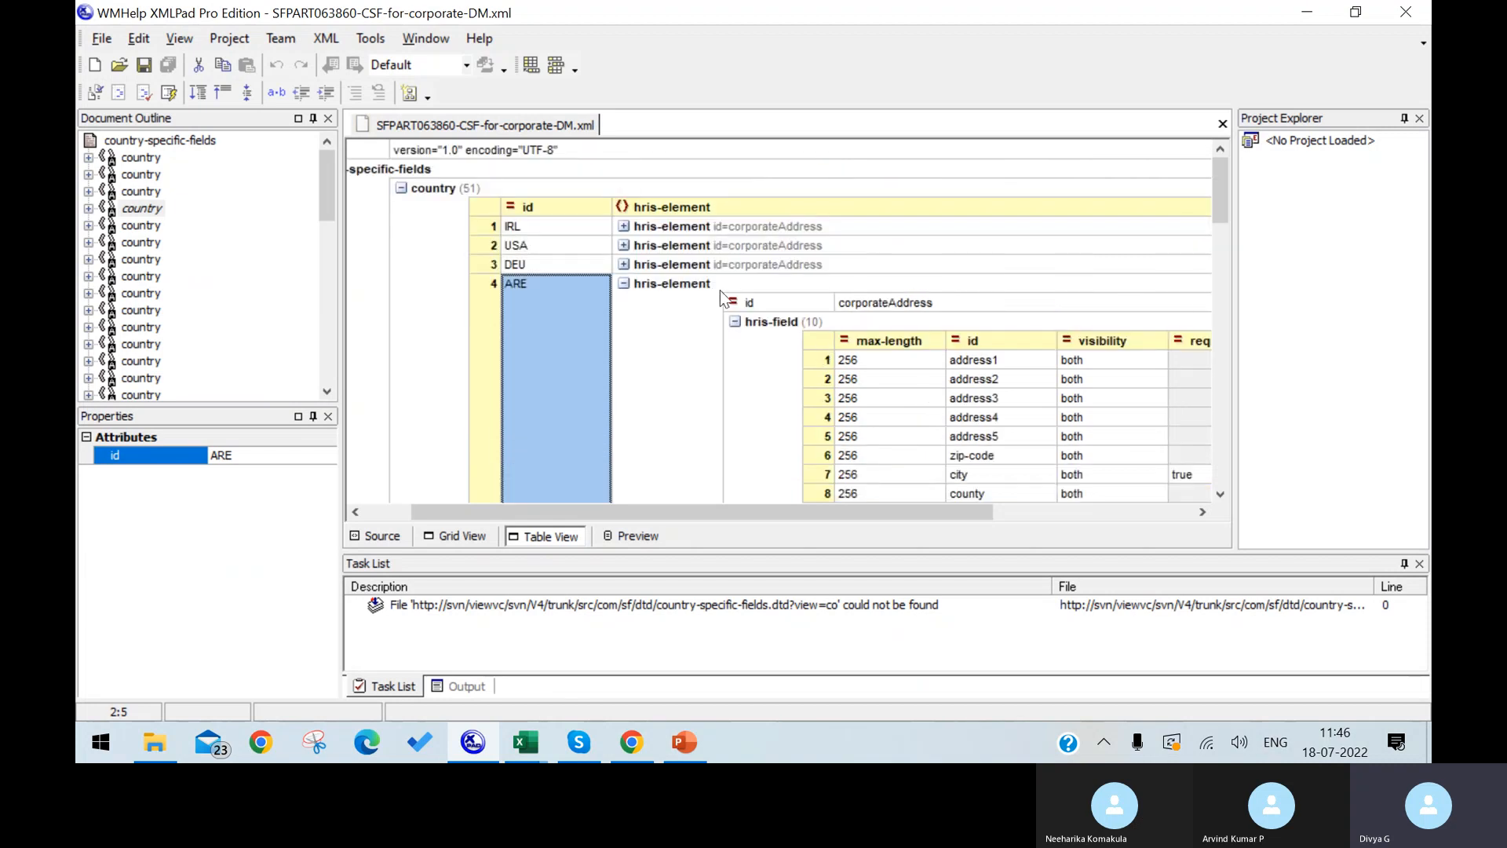
Expand the corporateAddress hris-field list of country USA to examine its address fields.
left_click(542, 248)
left_click(623, 246)
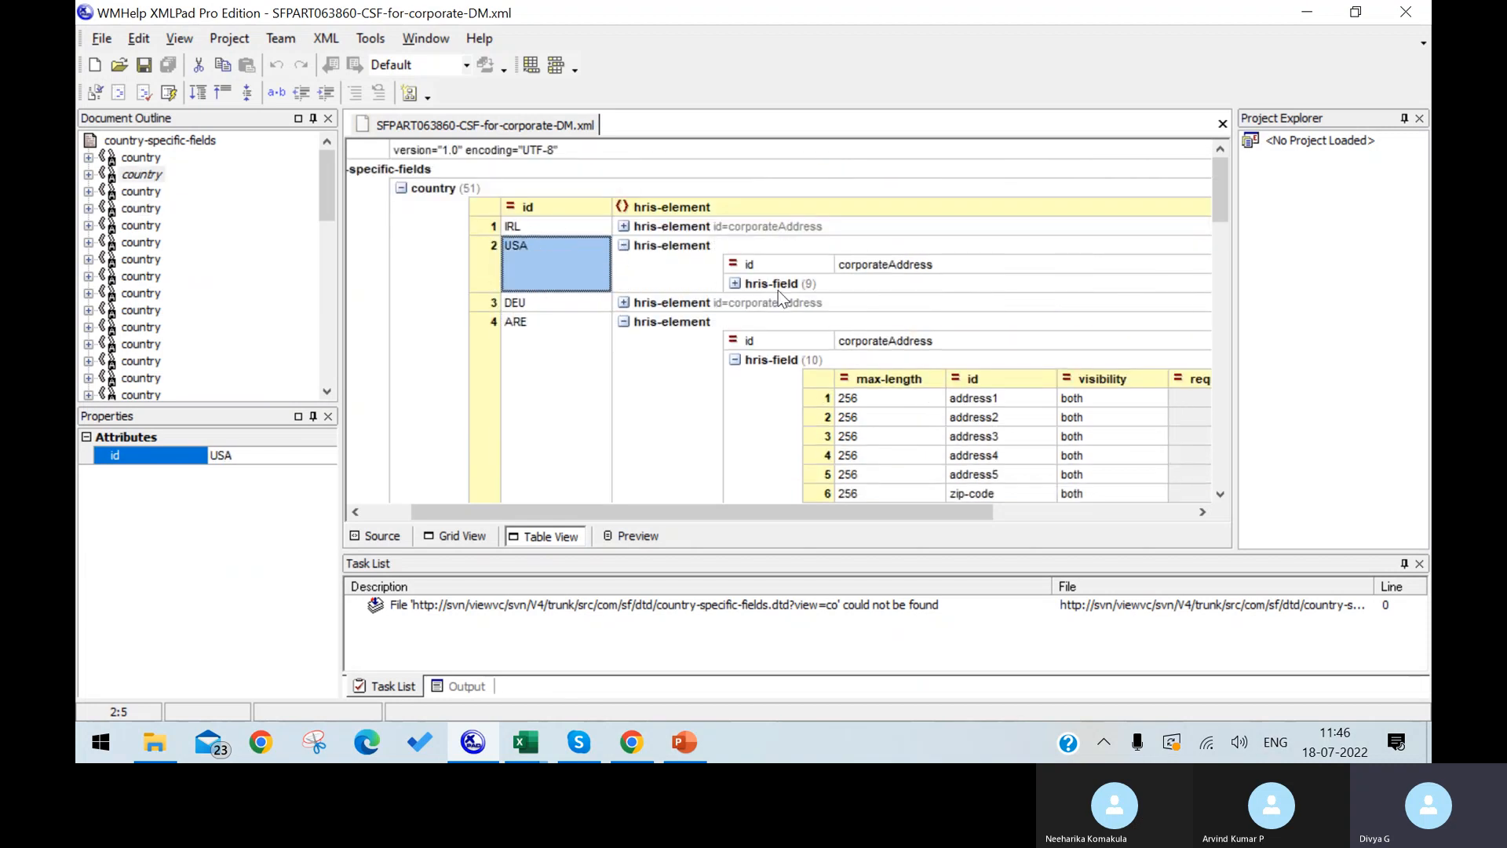
left_click(738, 281)
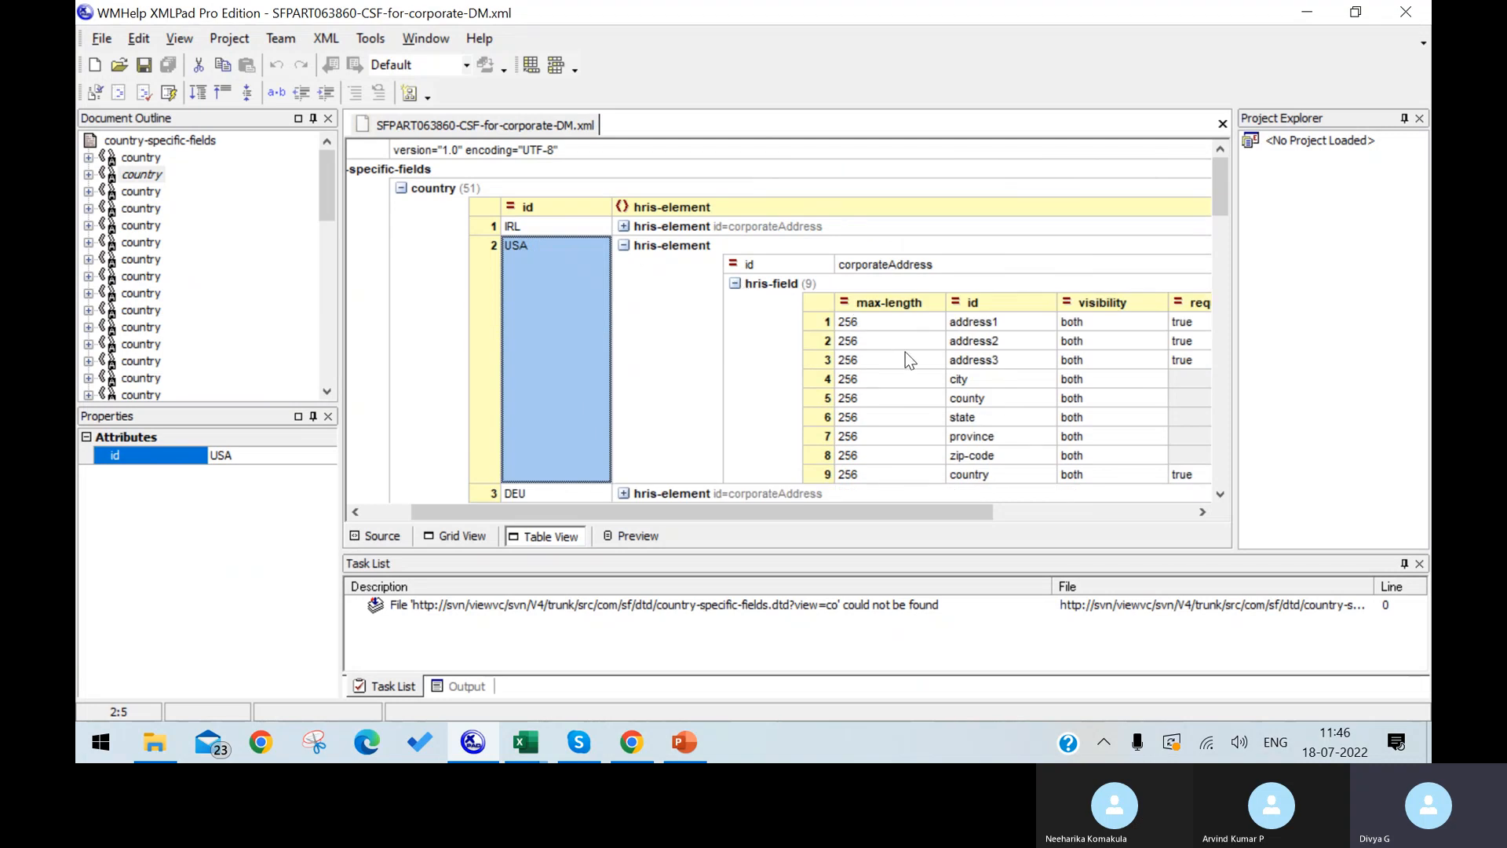
Locate the county hris-field of country AUS and show its definition in the XML source.
scroll(906, 352, "down", 2)
scroll(906, 354, "down", 6)
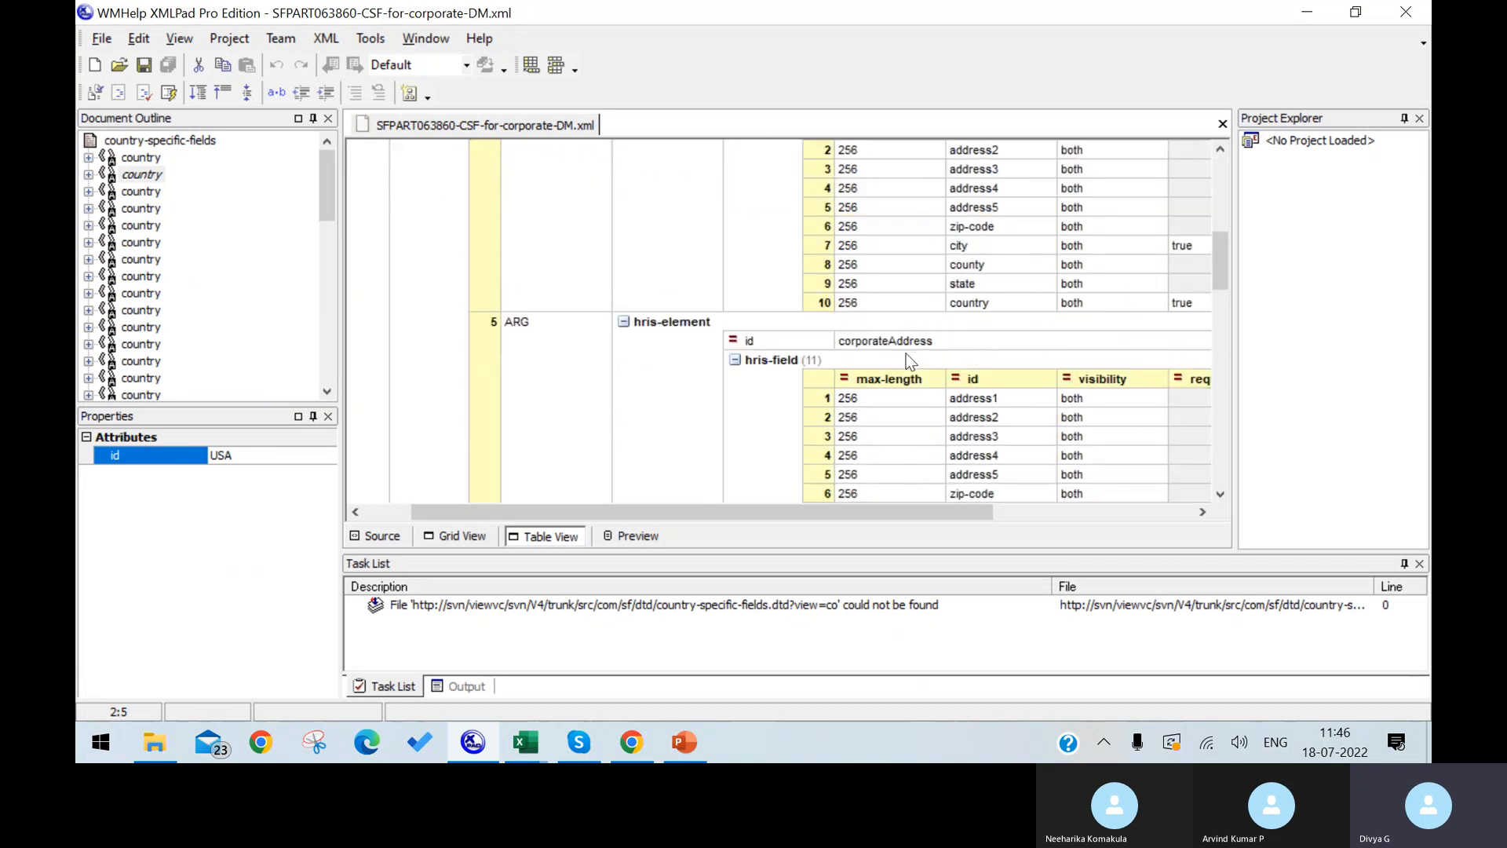
scroll(945, 384, "down", 4)
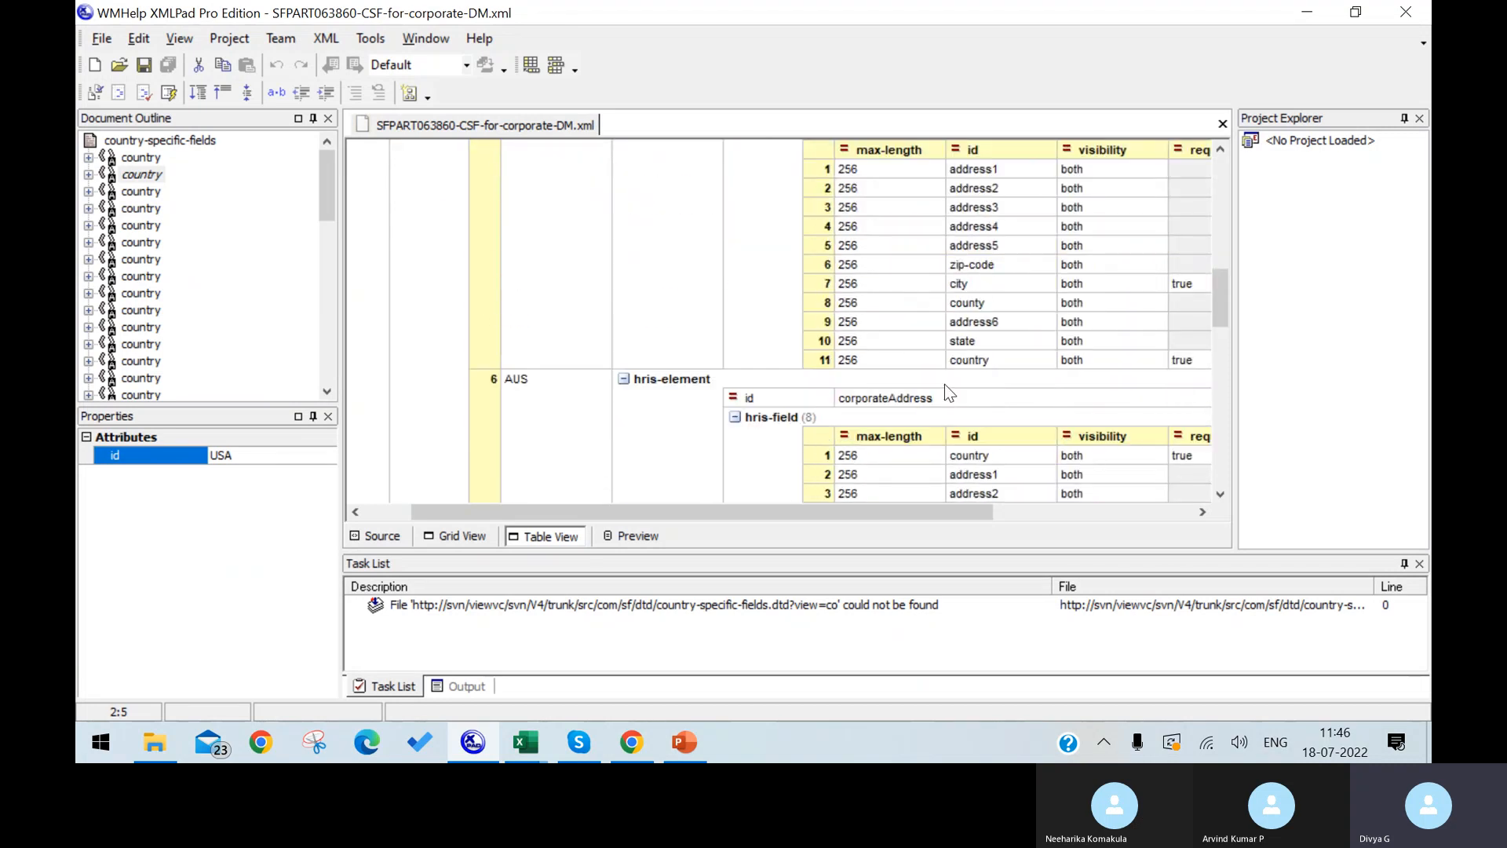
scroll(945, 366, "down", 4)
left_click(976, 322)
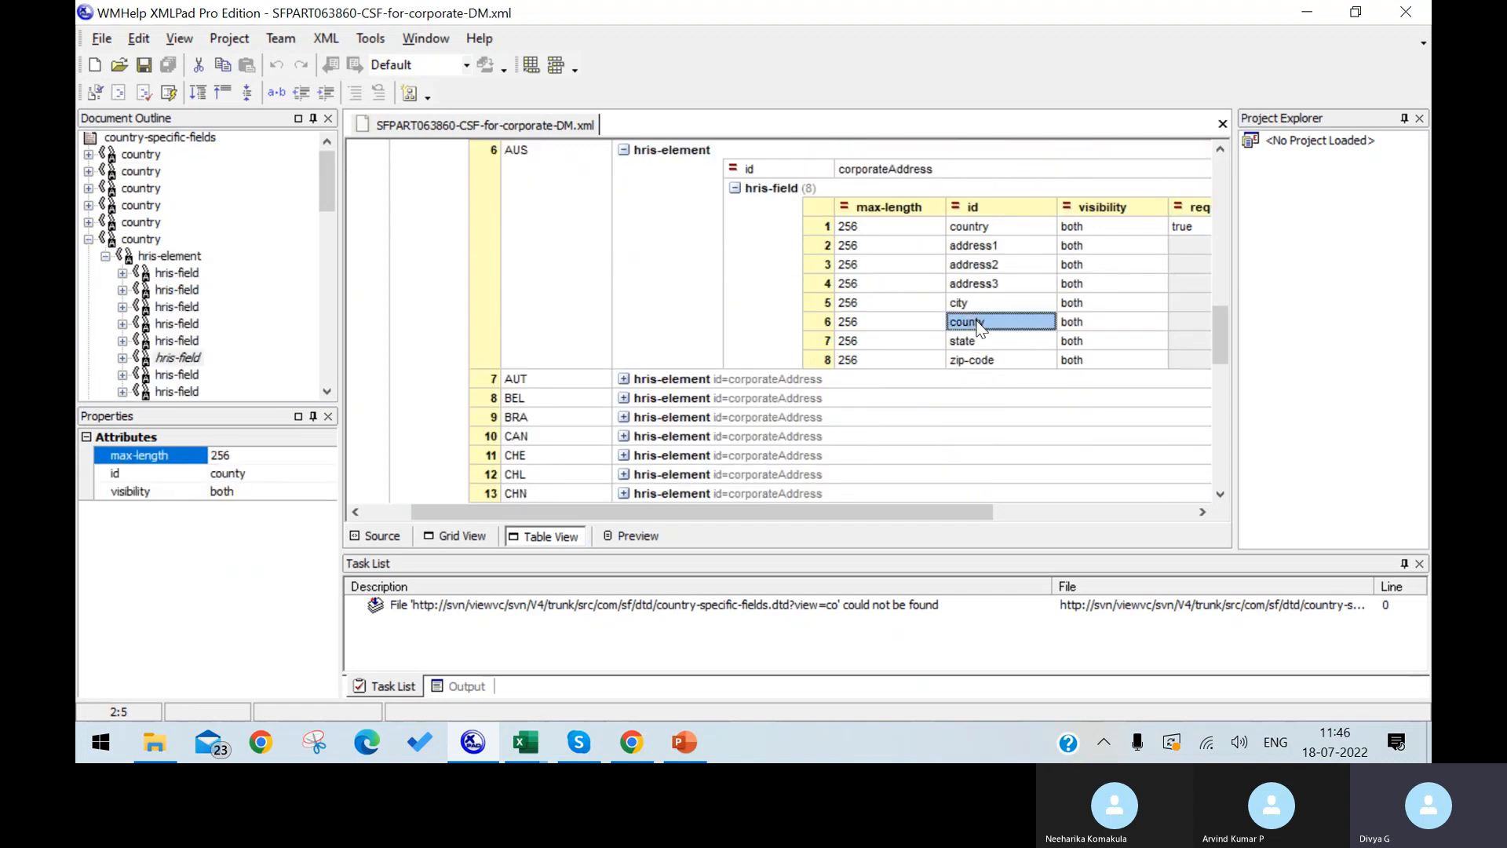
left_click(381, 537)
scroll(752, 467, "down", 1)
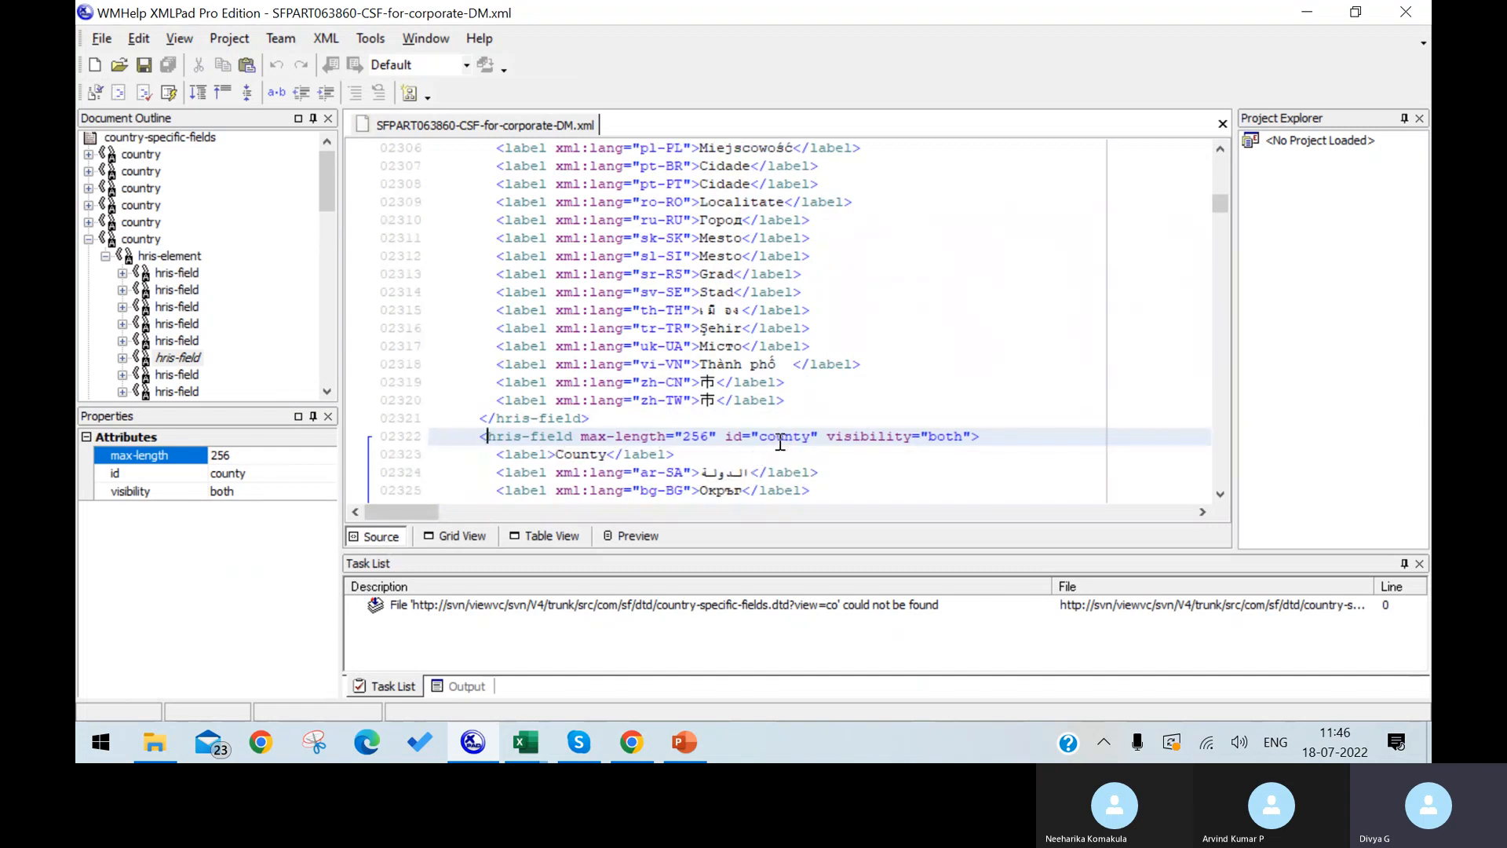
Try to change the visibility of the AUS county field to none, and put it back to both.
left_click_drag(956, 438, 965, 438)
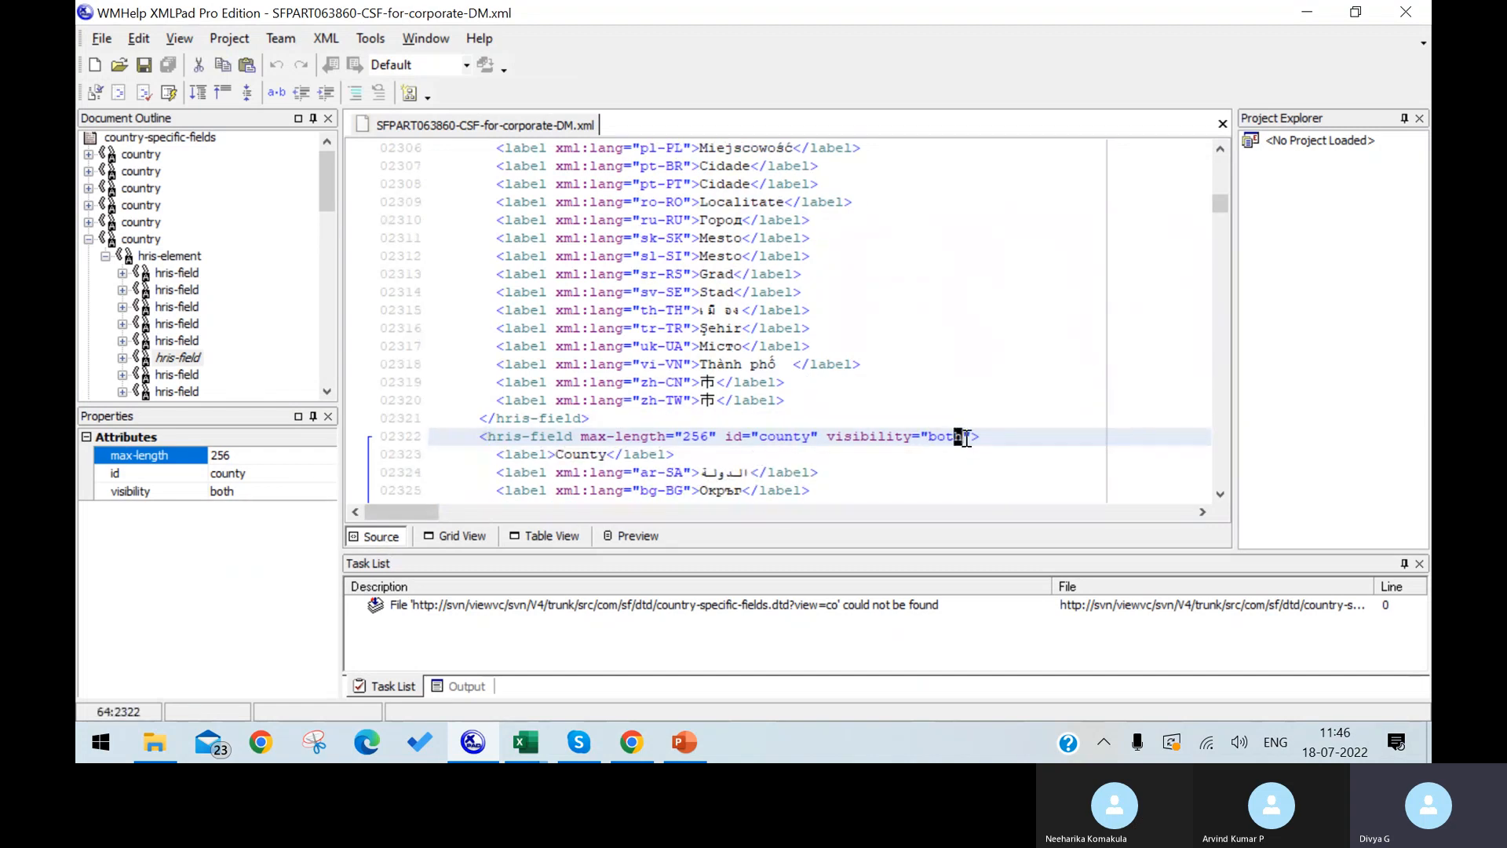
double_click(961, 437)
type("nonw")
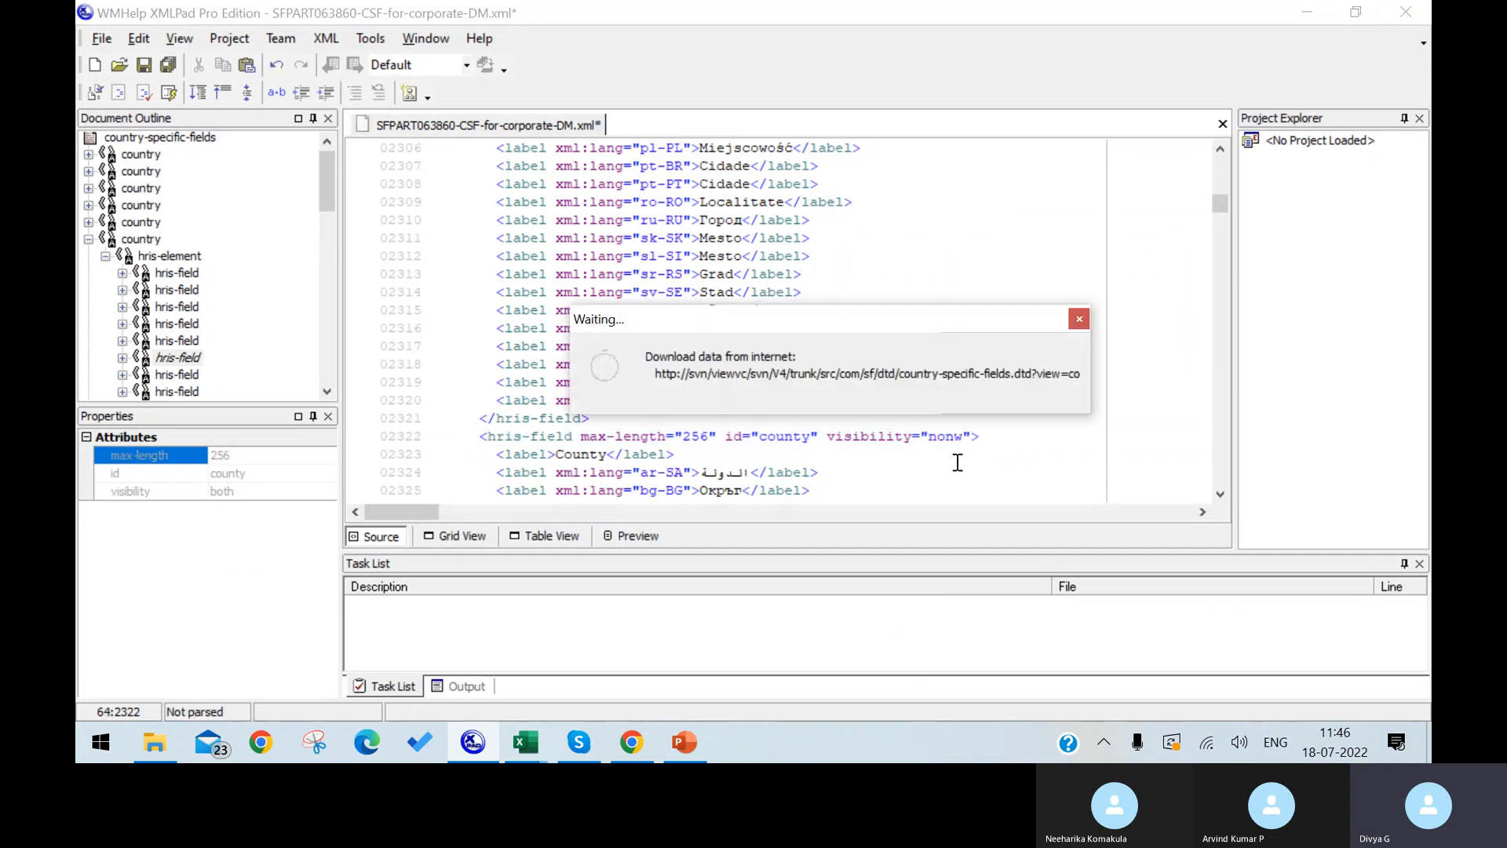
left_click(1078, 317)
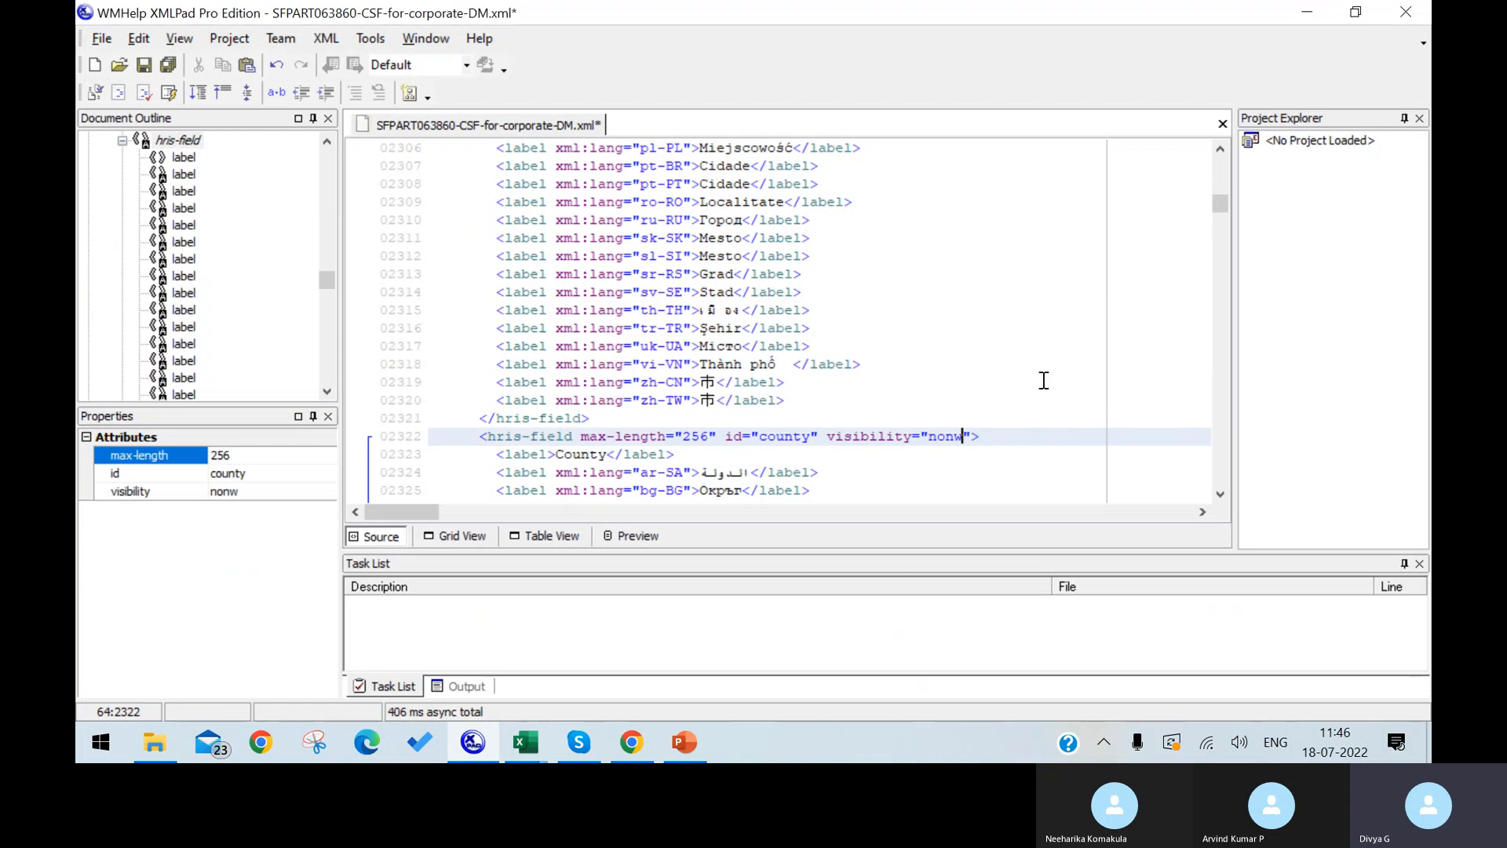
left_click(969, 435)
type("]")
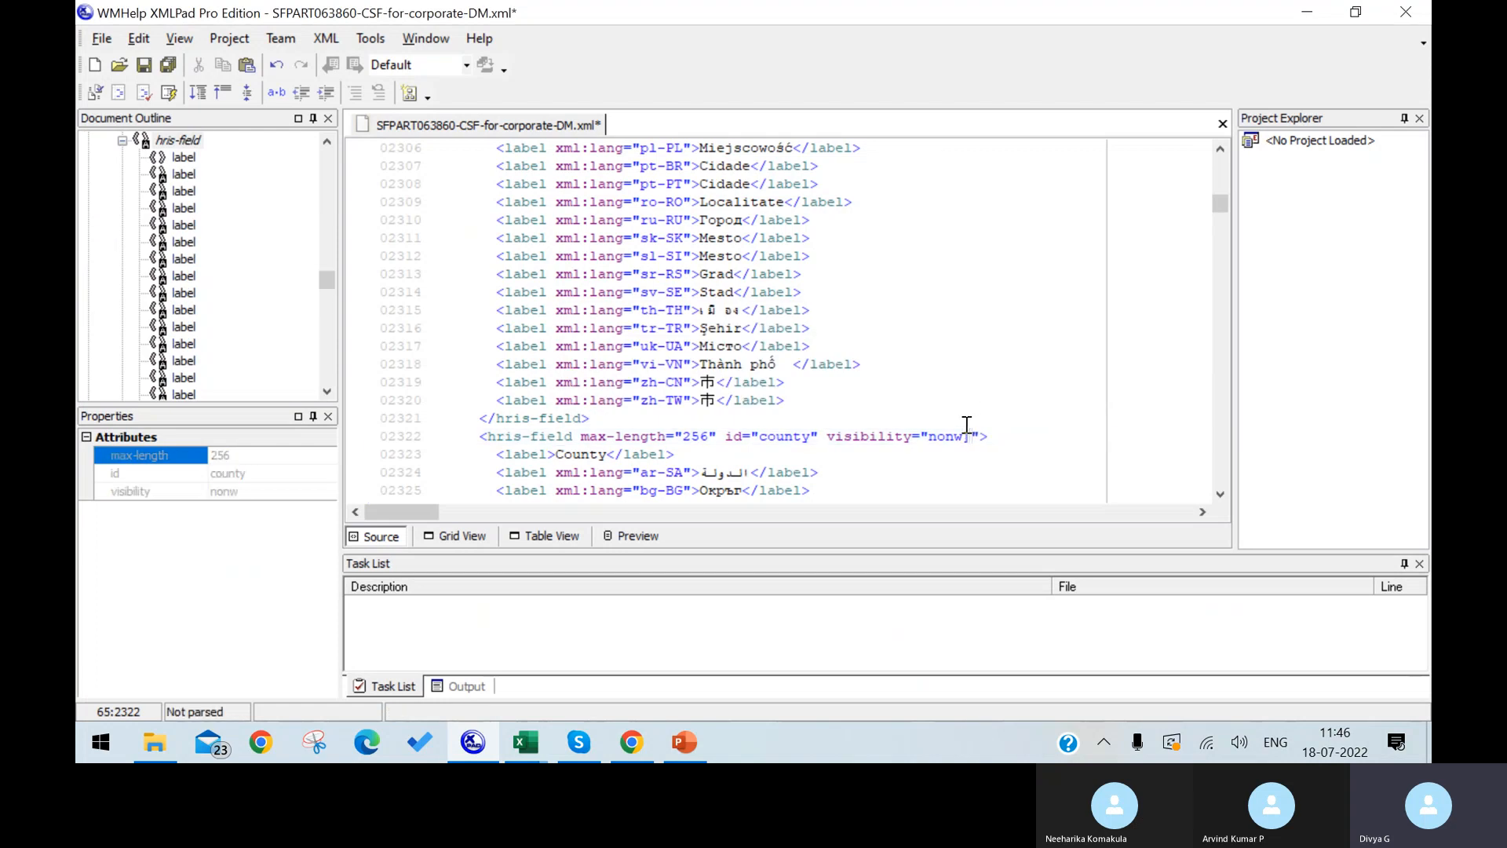
type("e")
key("BackSpace")
key("BackSpace")
key("BackSpace")
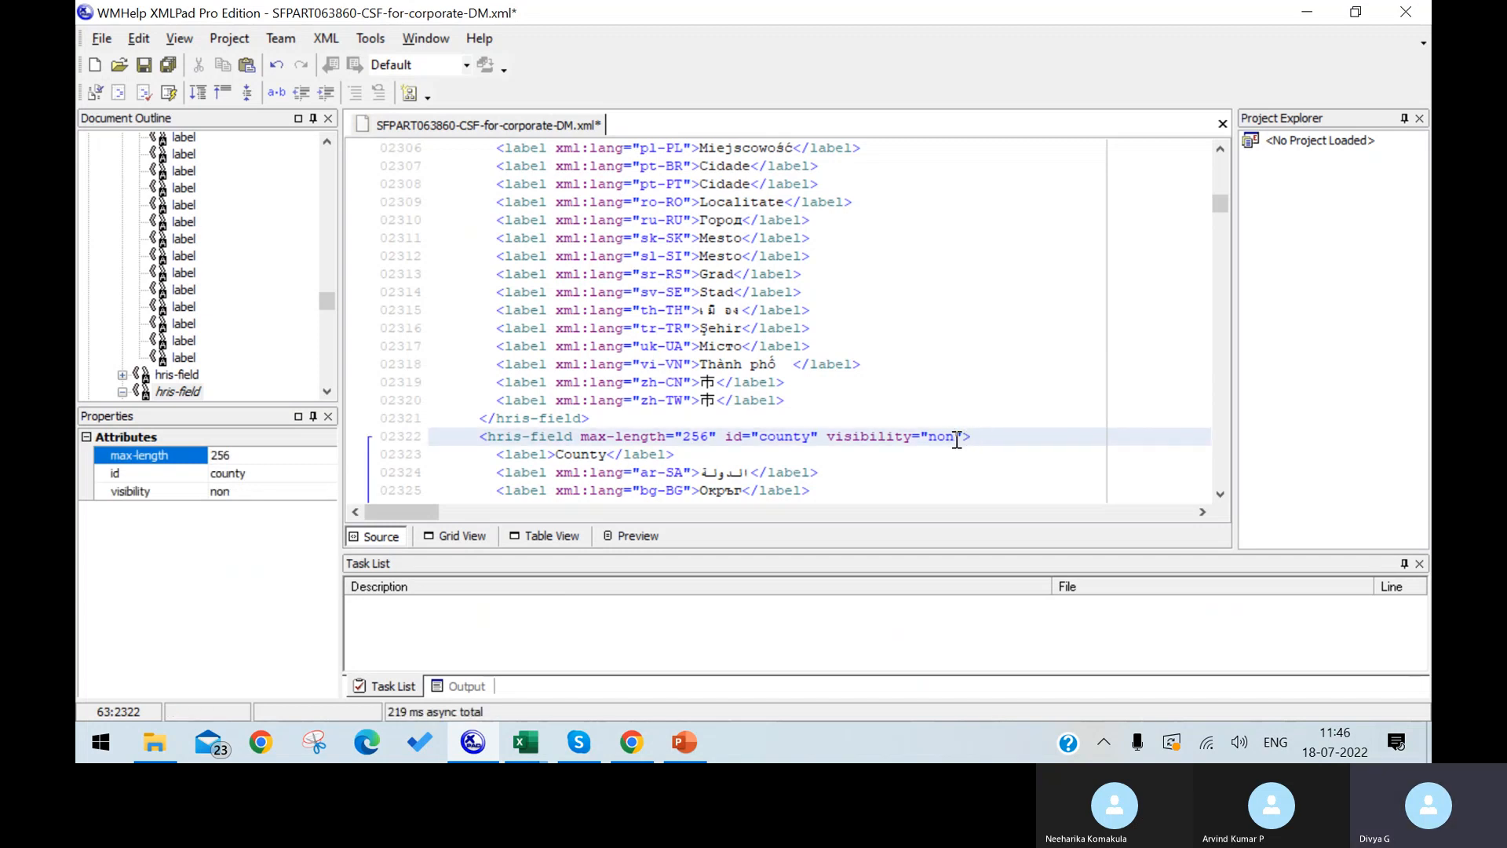
double_click(955, 439)
type("both")
Set the visibility of the AUS city hris-field to none in the XML source and check it in the table.
left_click(543, 536)
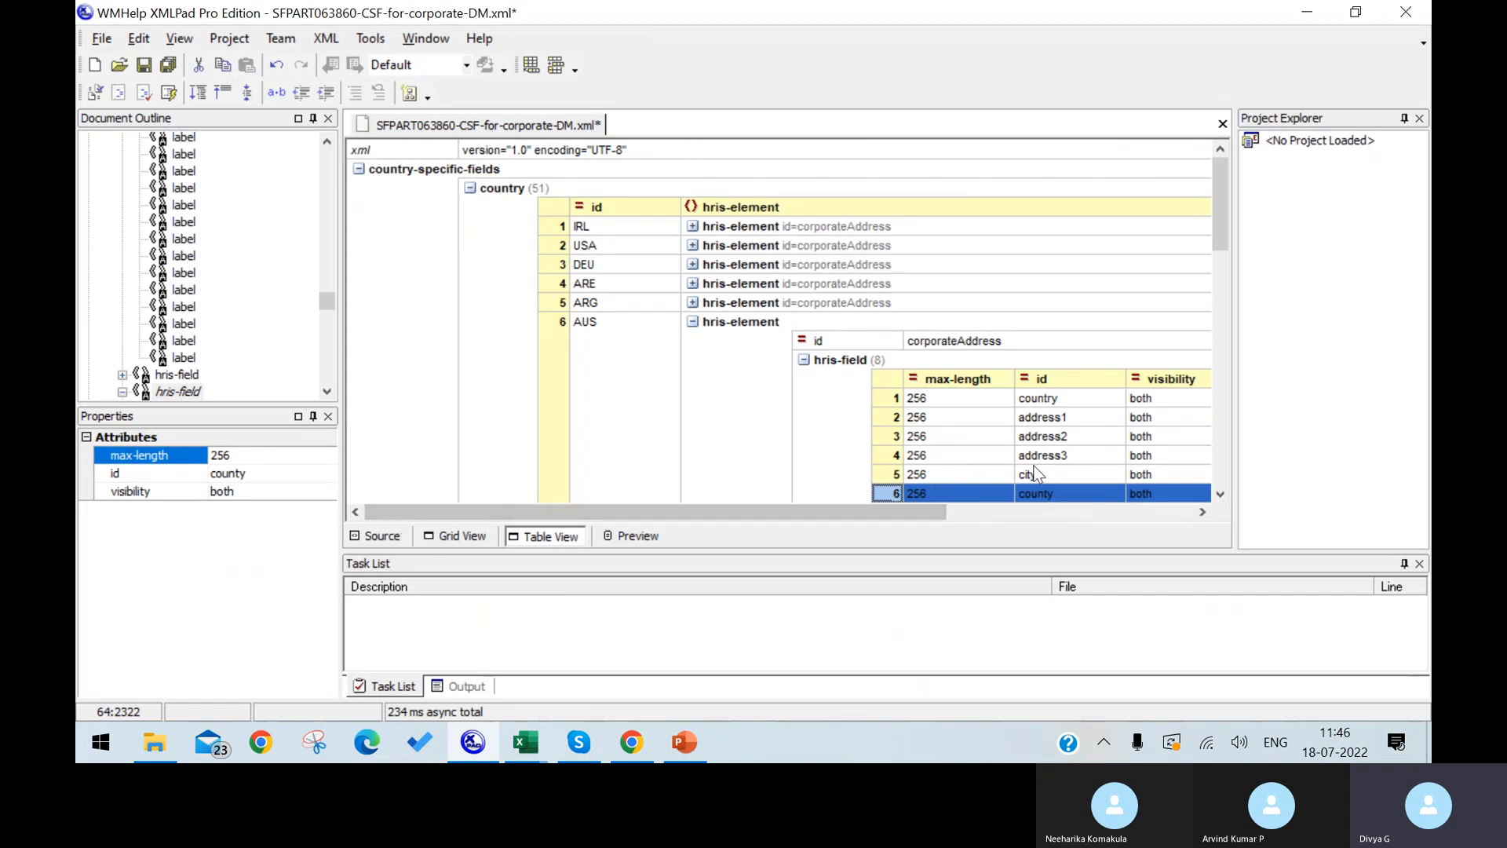
left_click(1034, 472)
left_click(400, 535)
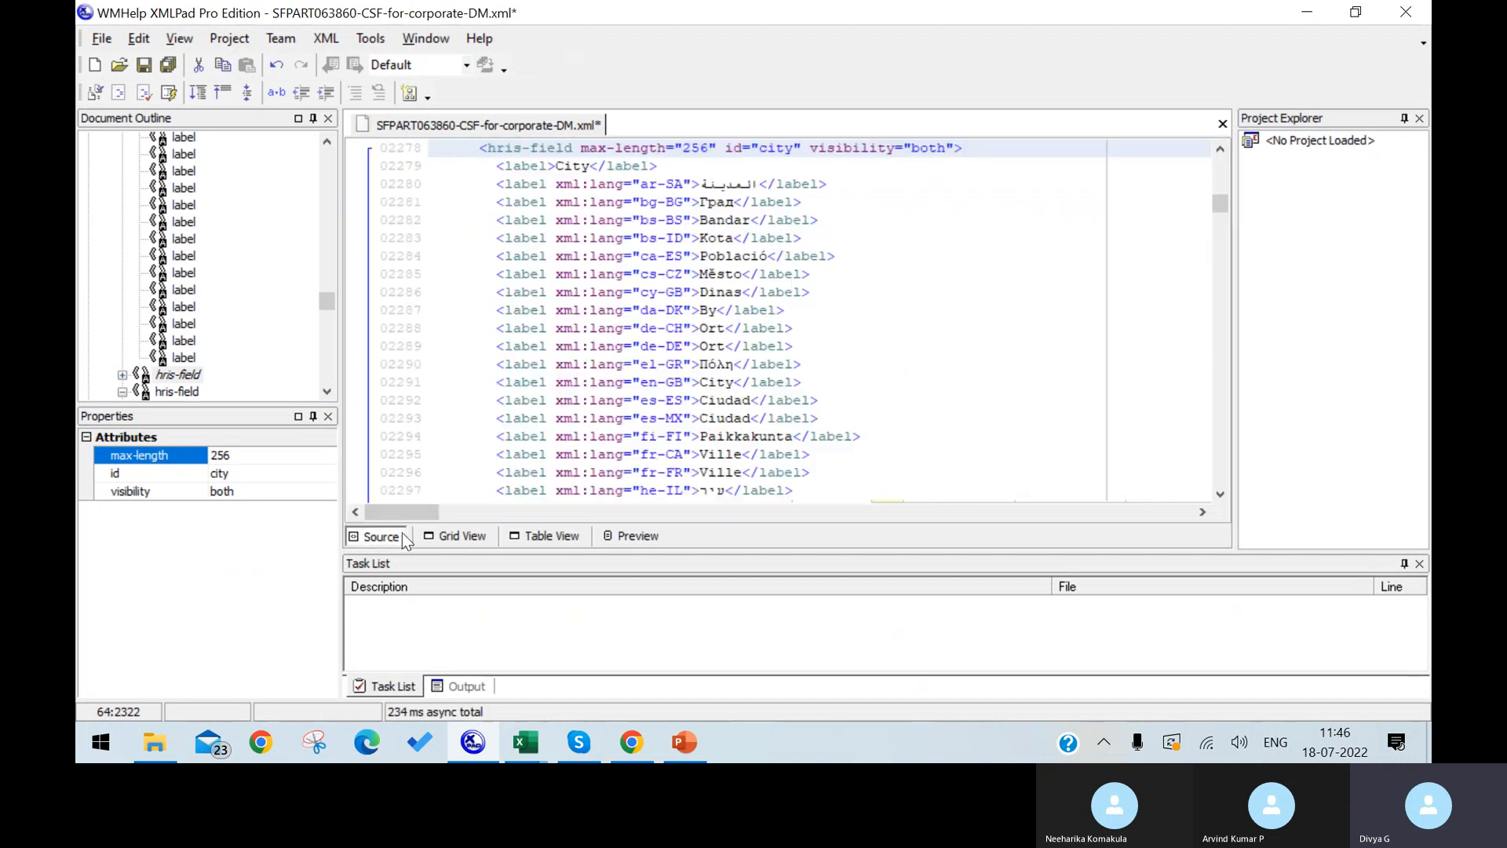
scroll(907, 345, "up", 1)
left_click(947, 203)
key("BackSpace")
key("BackSpace")
key("BackSpace")
key("BackSpace")
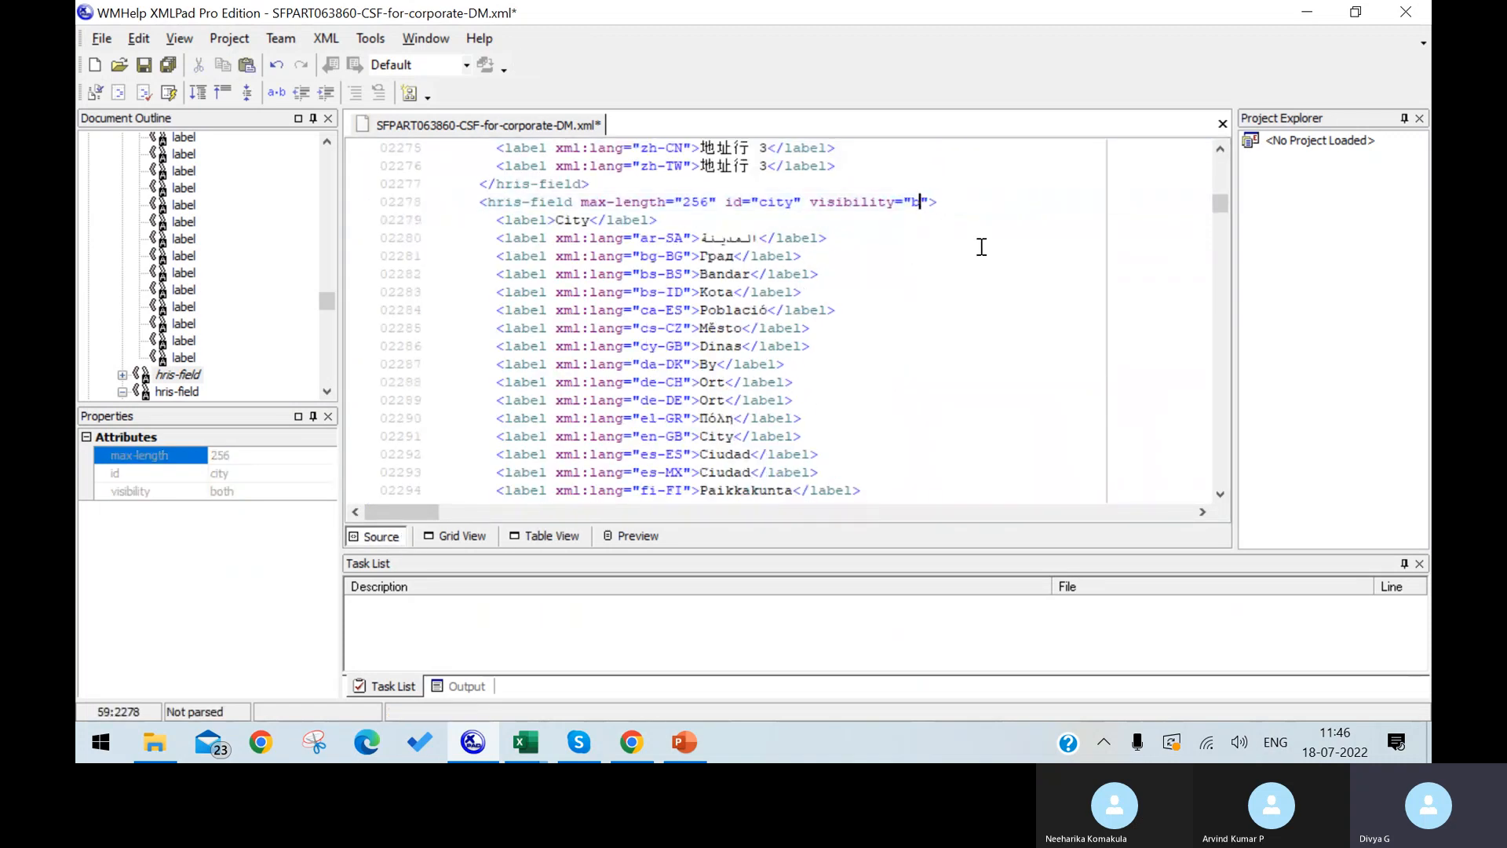
type("none")
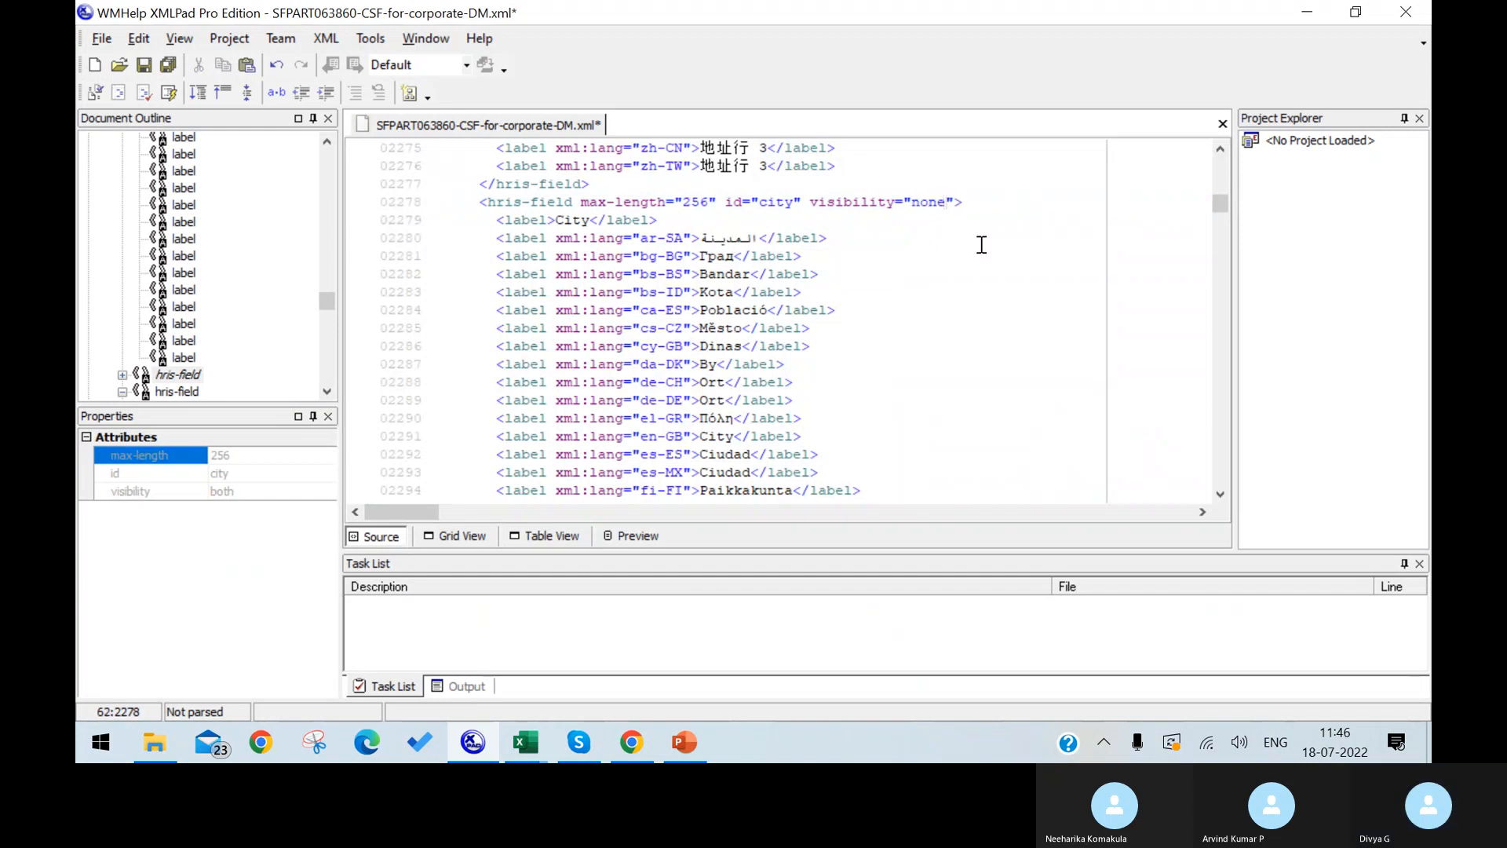
left_click(531, 538)
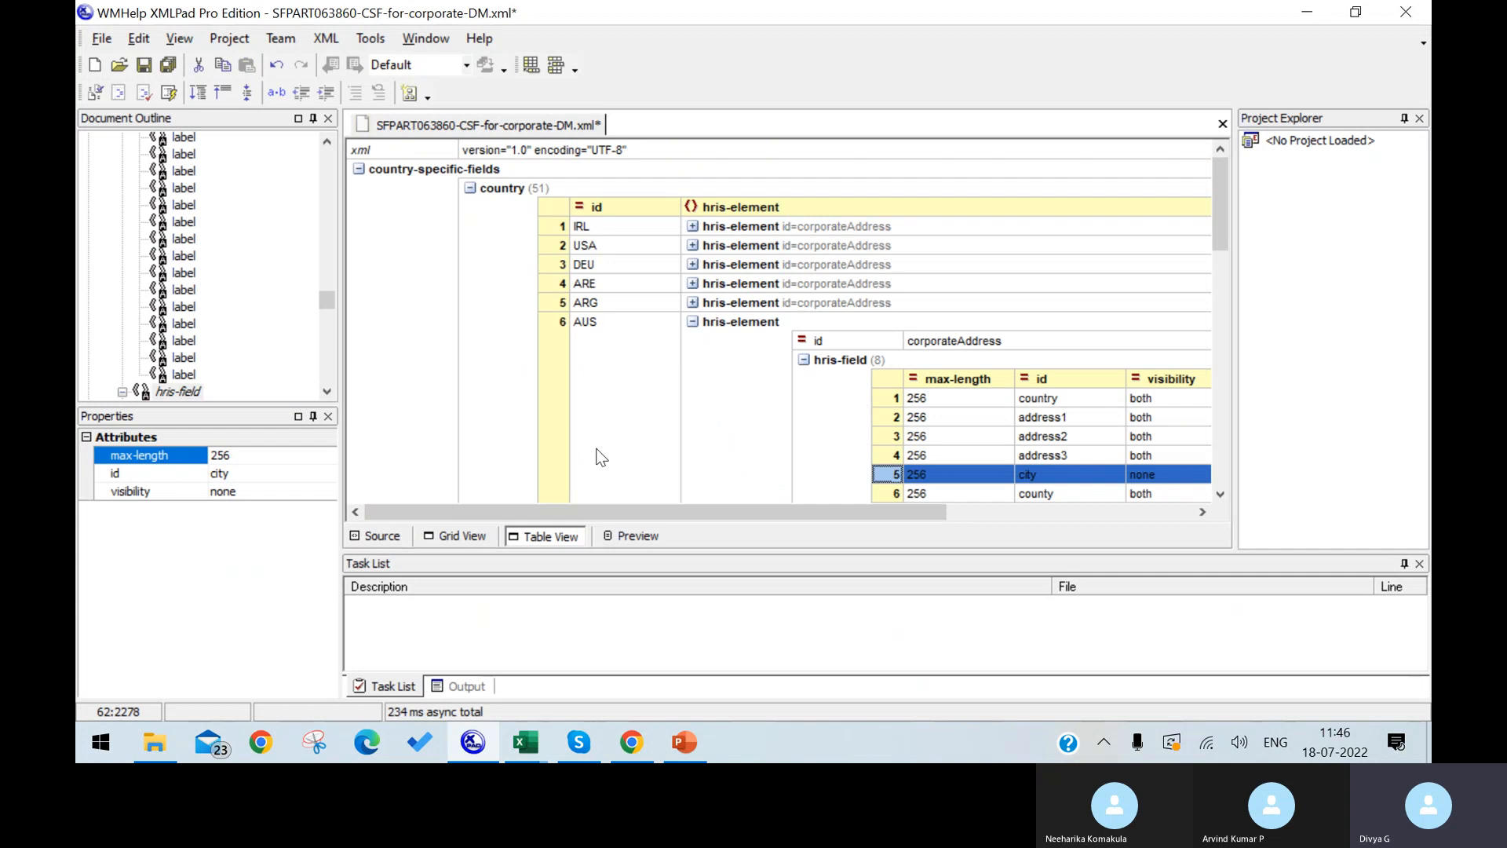
Save a copy of the XML on the Desktop as SFPART063860-CSF-for-corporate-DM.V1.
left_click(106, 43)
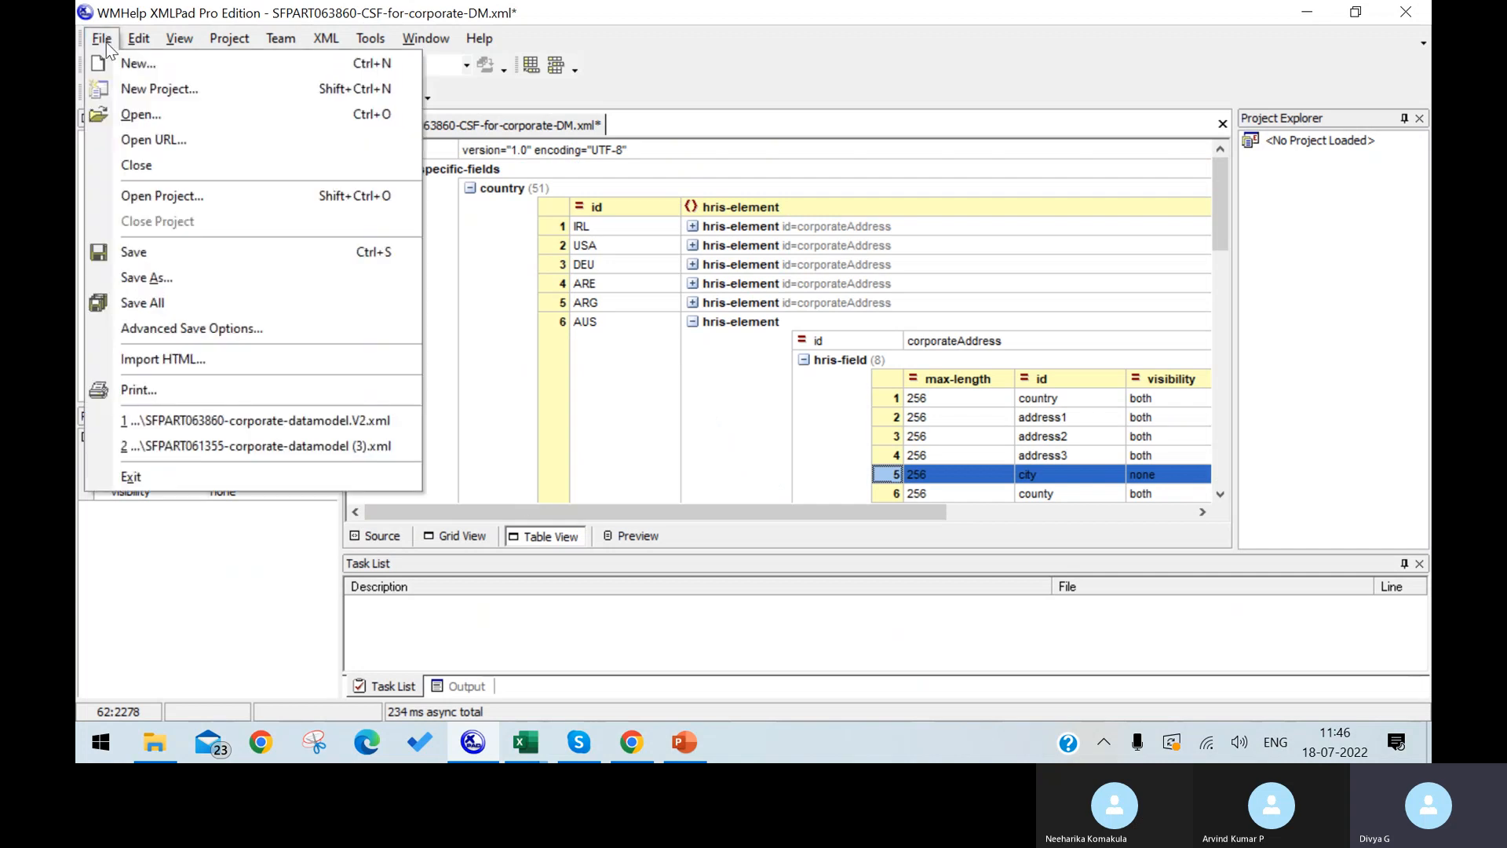
left_click(157, 278)
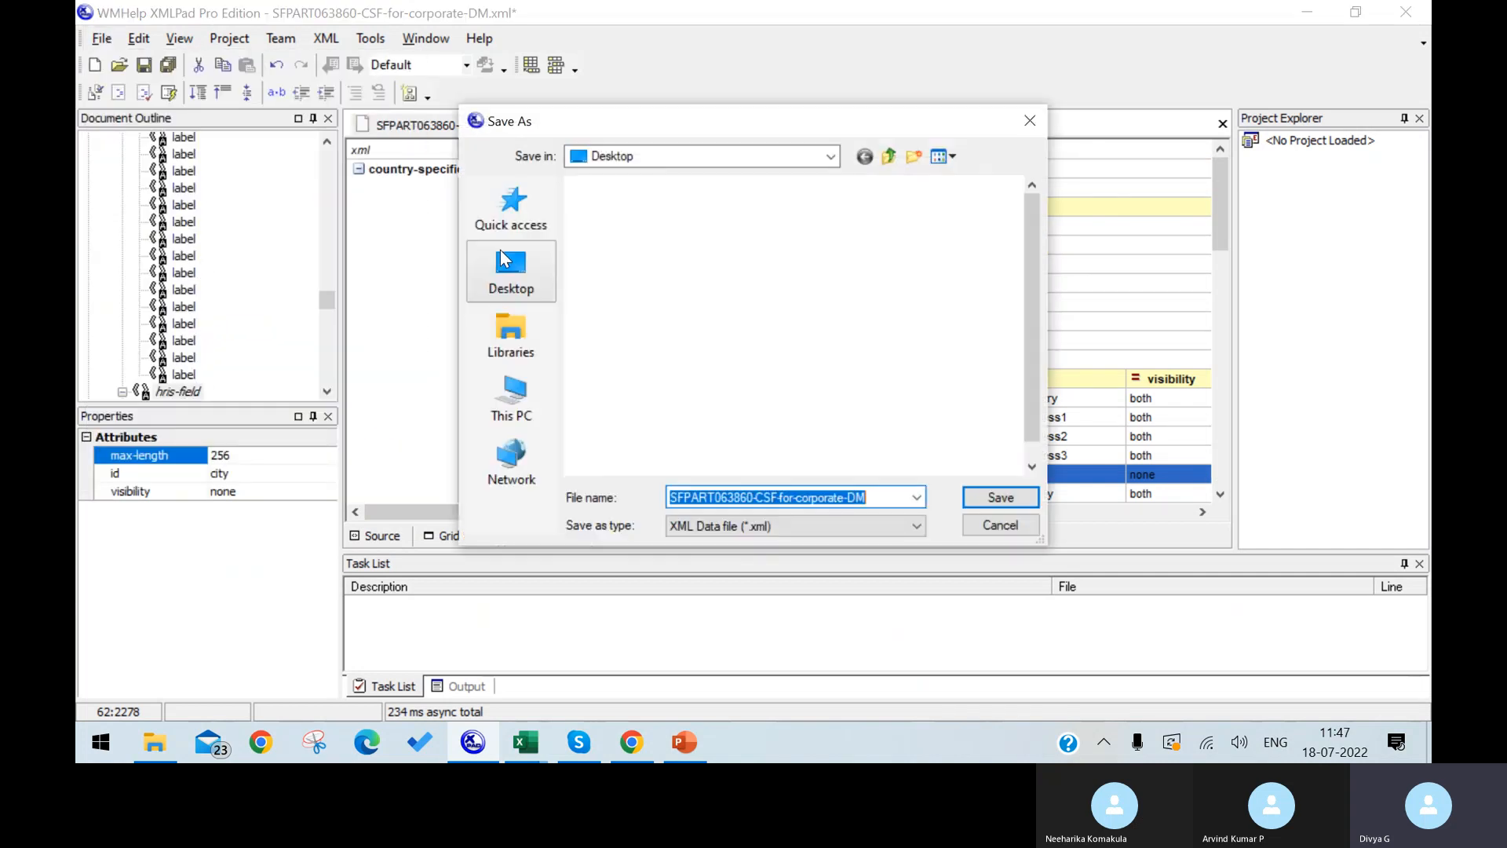
left_click(897, 497)
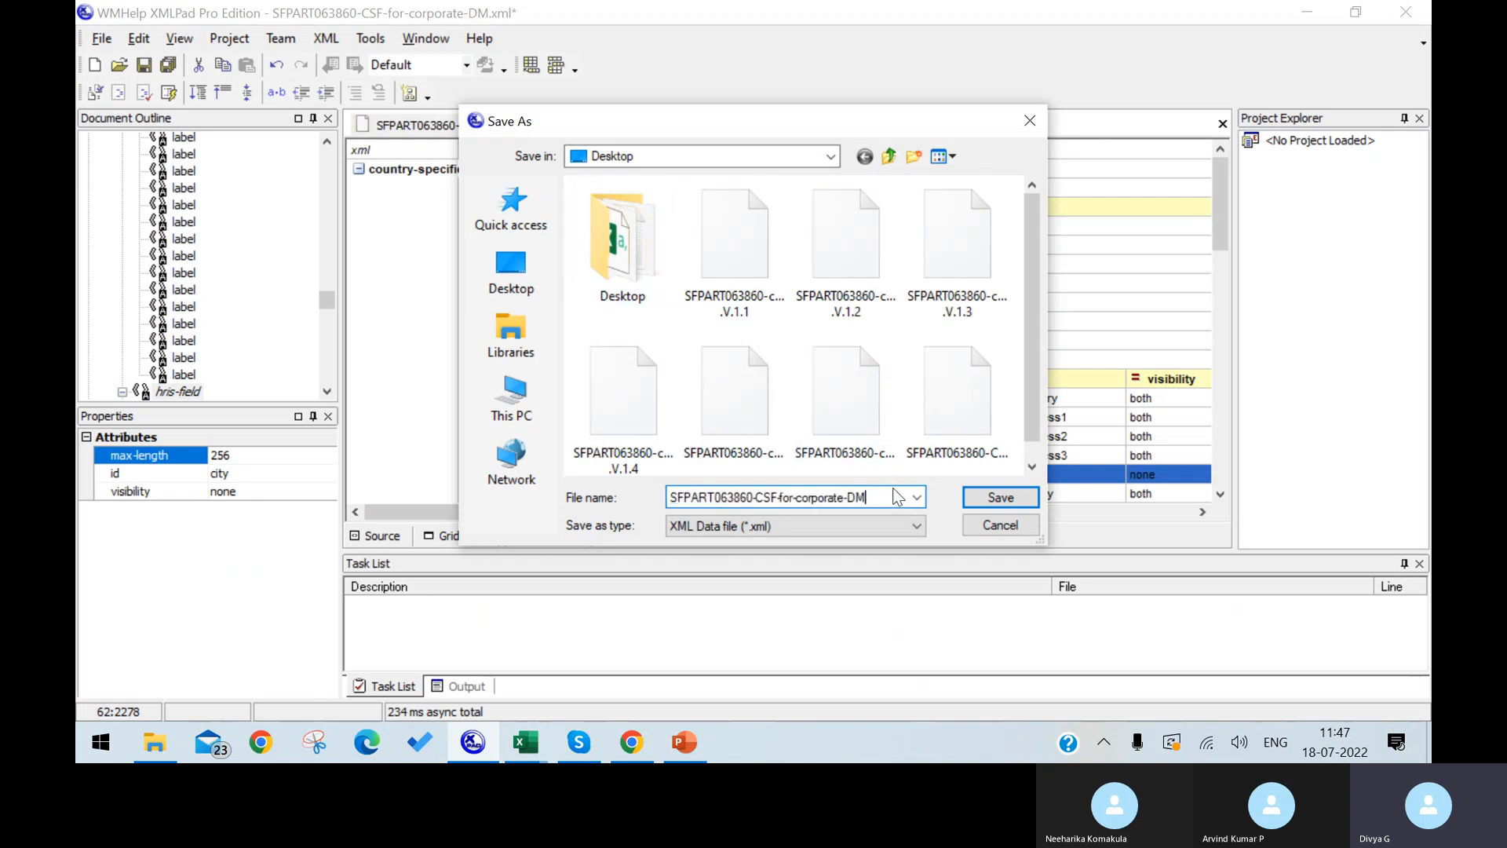
type(".V1")
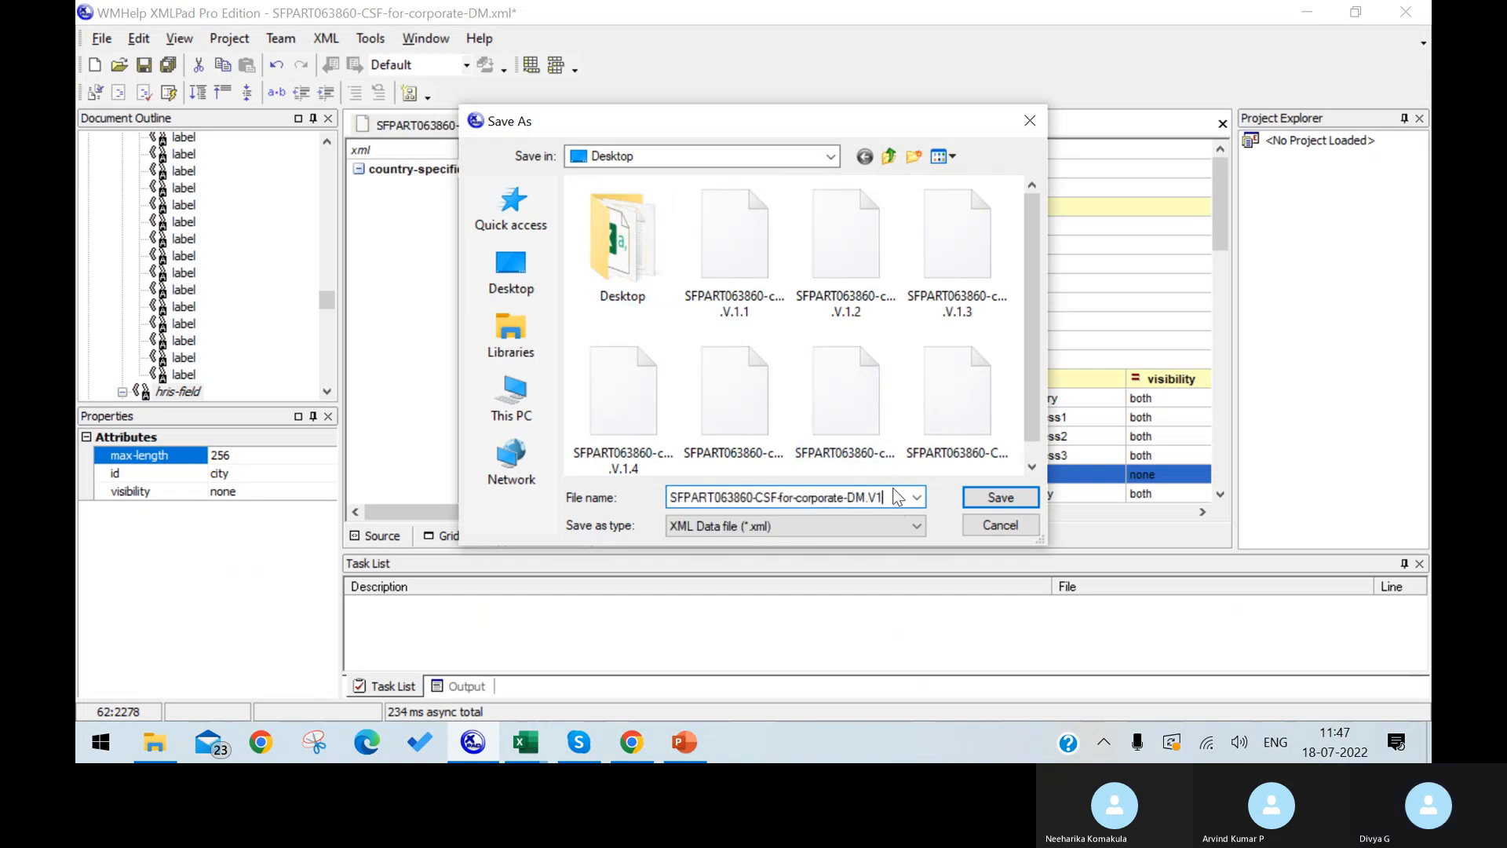
left_click(974, 498)
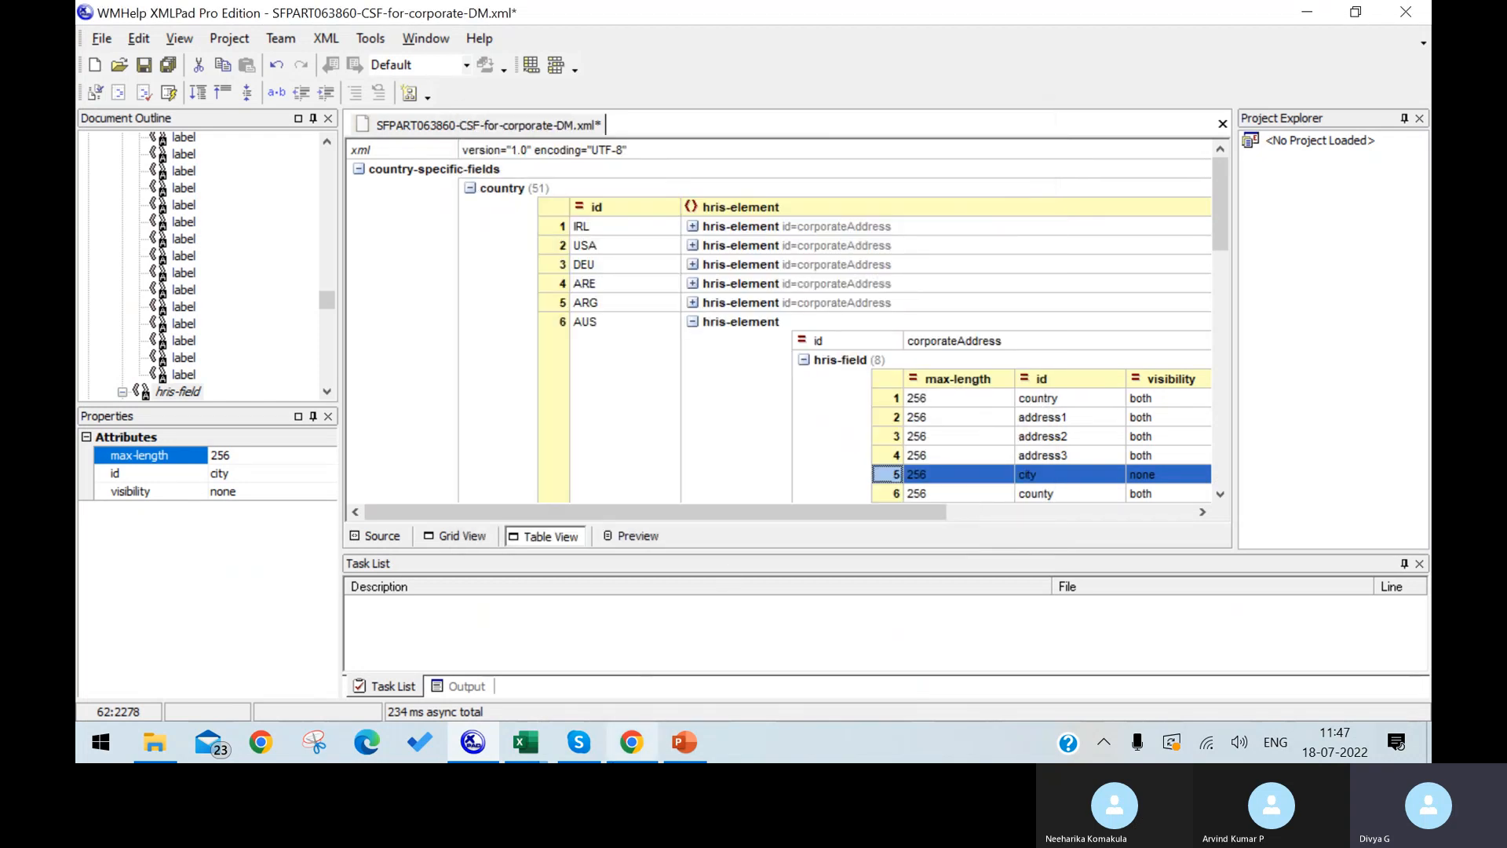
Switch to SuccessFactors in Chrome and choose SFPART063860-CSF-for-corporate-DM.V1.xml for the country/region-specific corporate data model import.
left_click(628, 744)
left_click(157, 17)
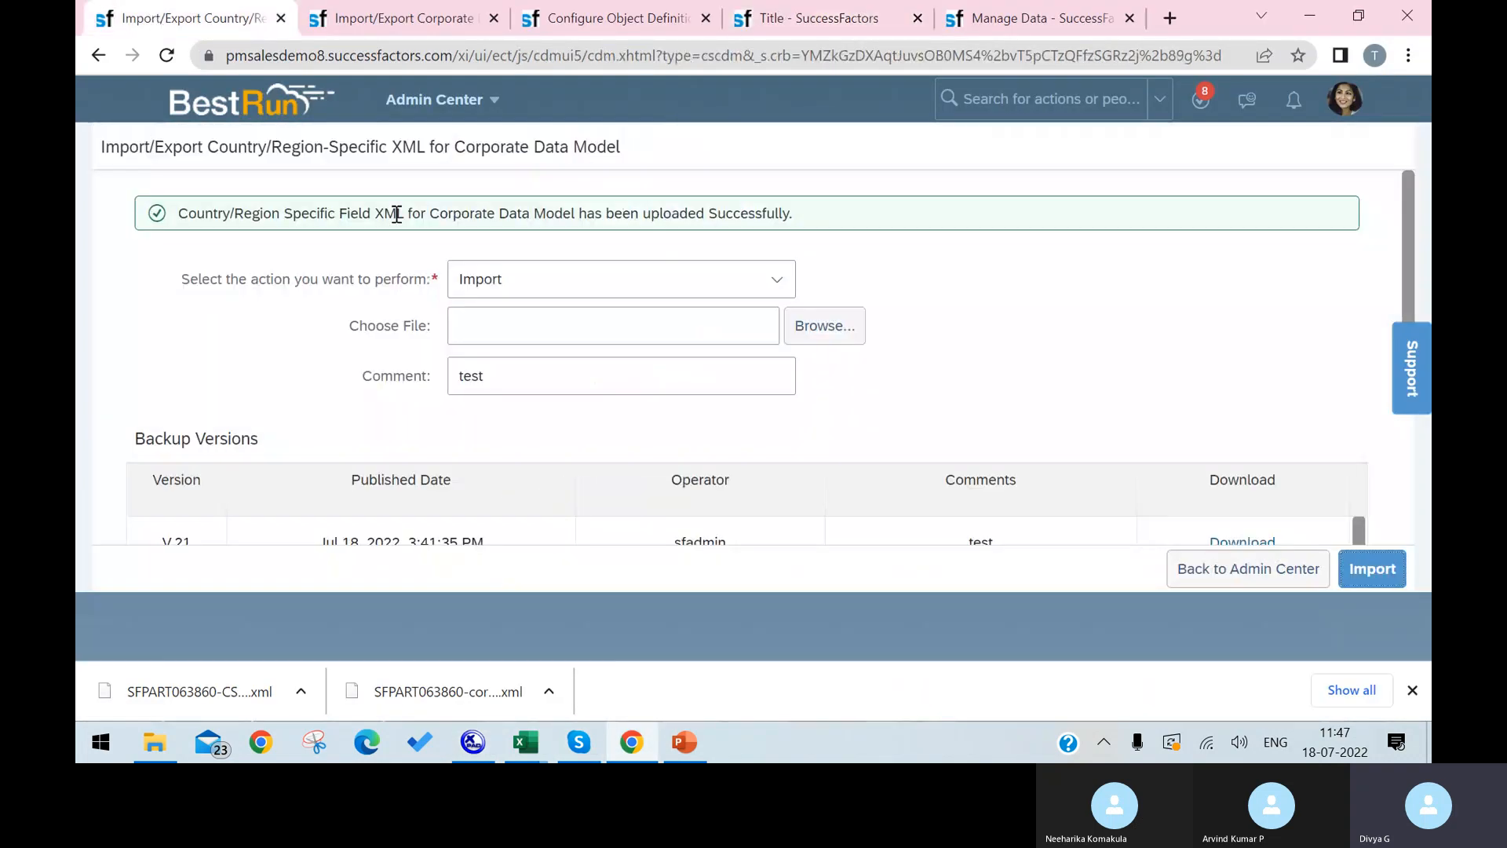
left_click(819, 325)
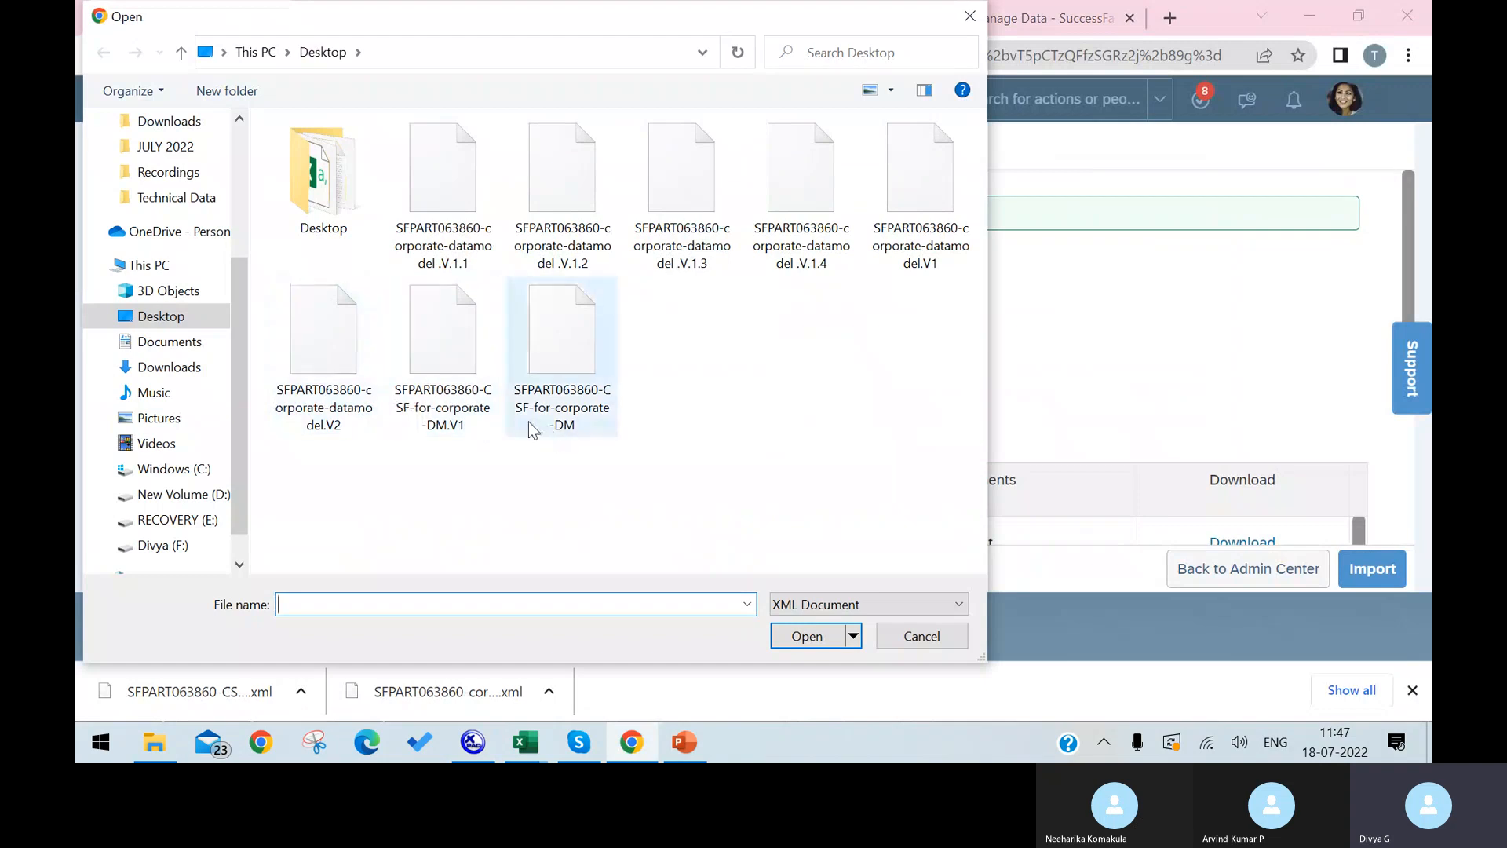
left_click(482, 431)
left_click(793, 636)
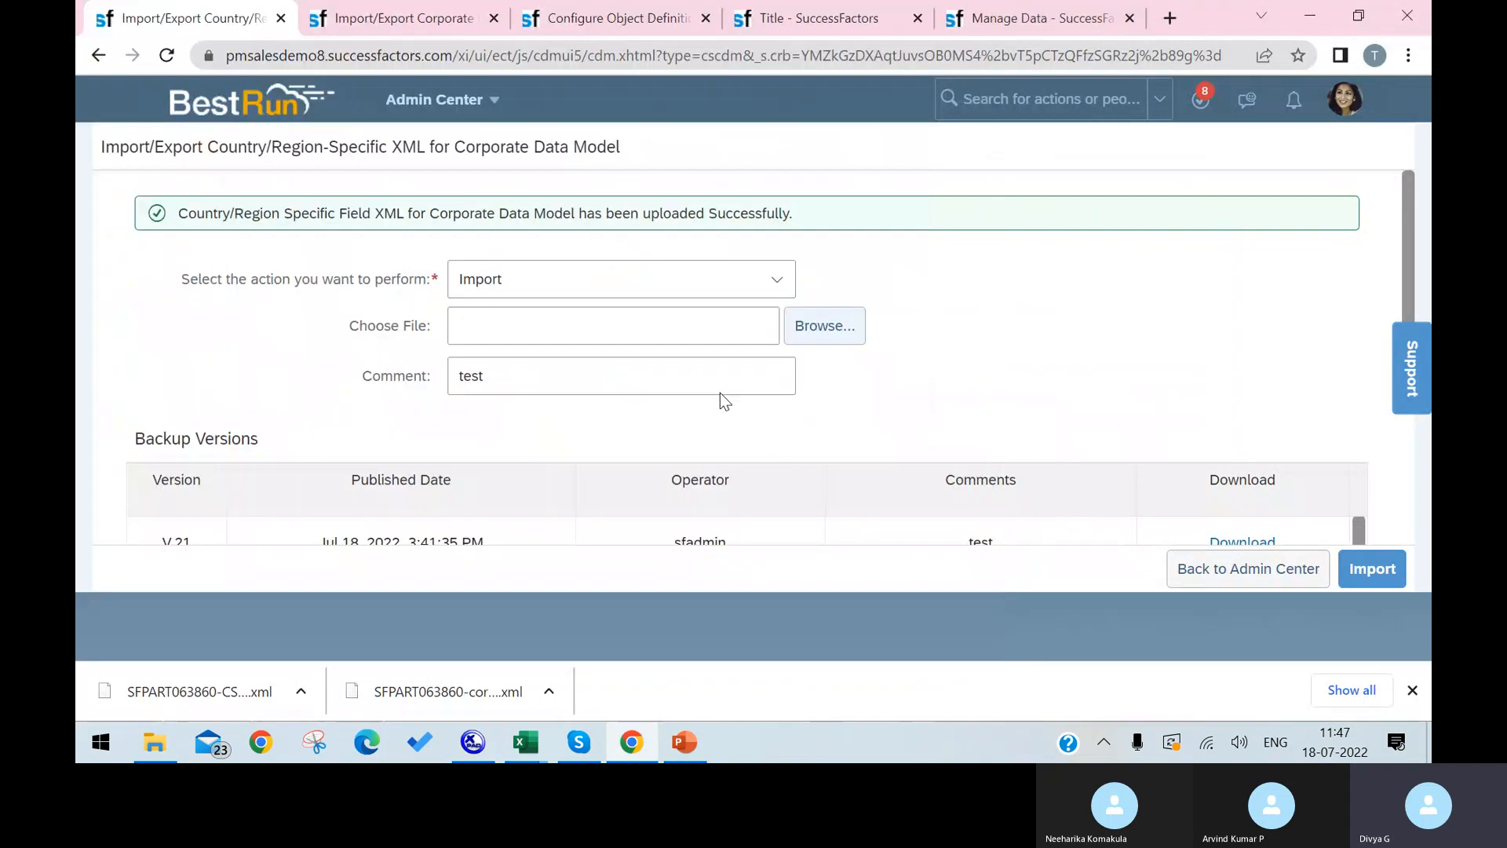
Set the Location form's country to Australia and examine its business address fields, including City, before the import.
left_click(617, 17)
left_click(821, 17)
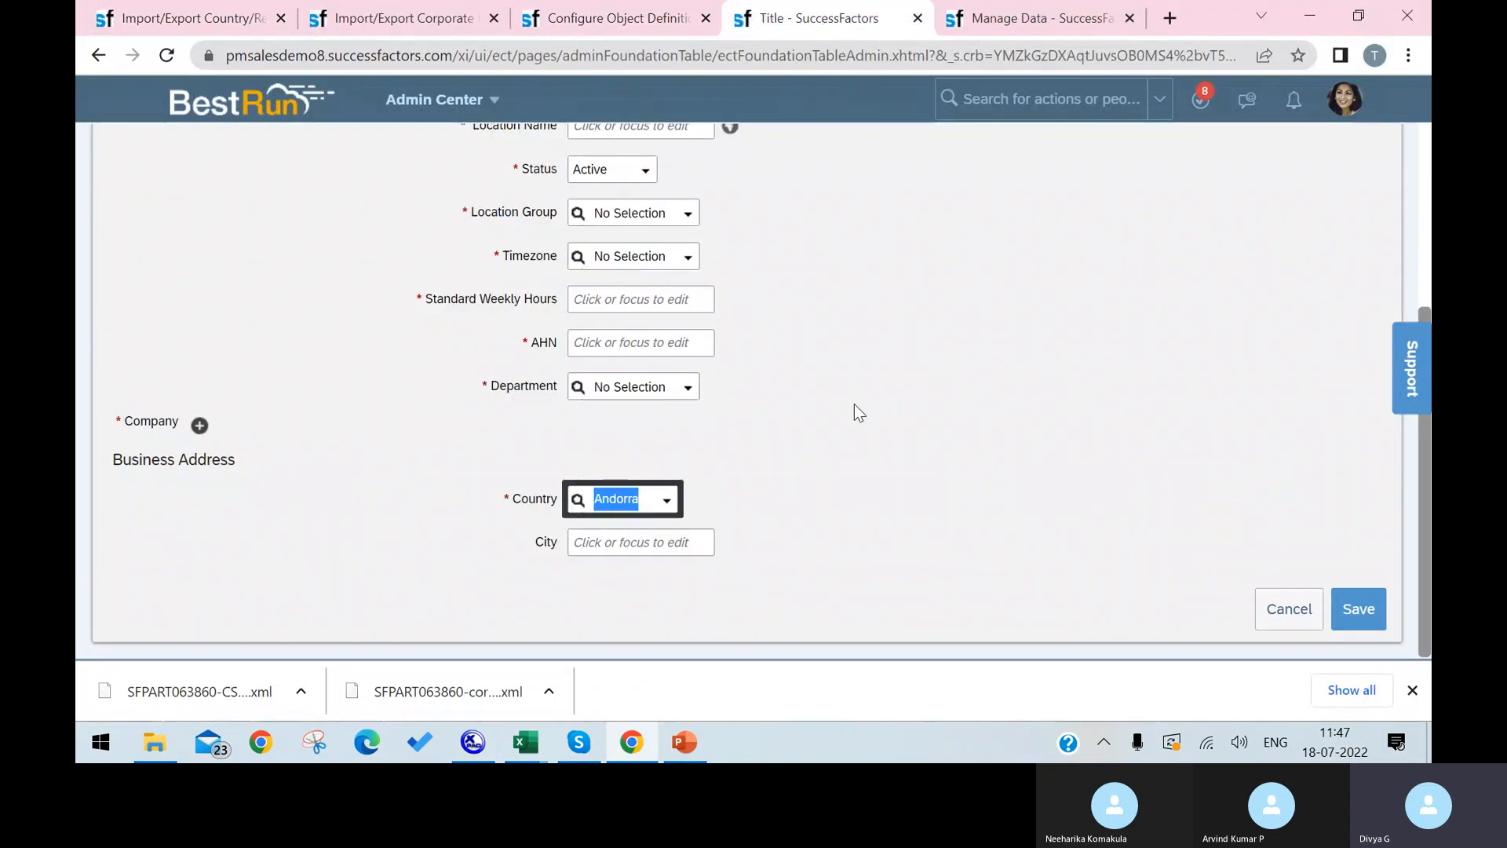
left_click(666, 501)
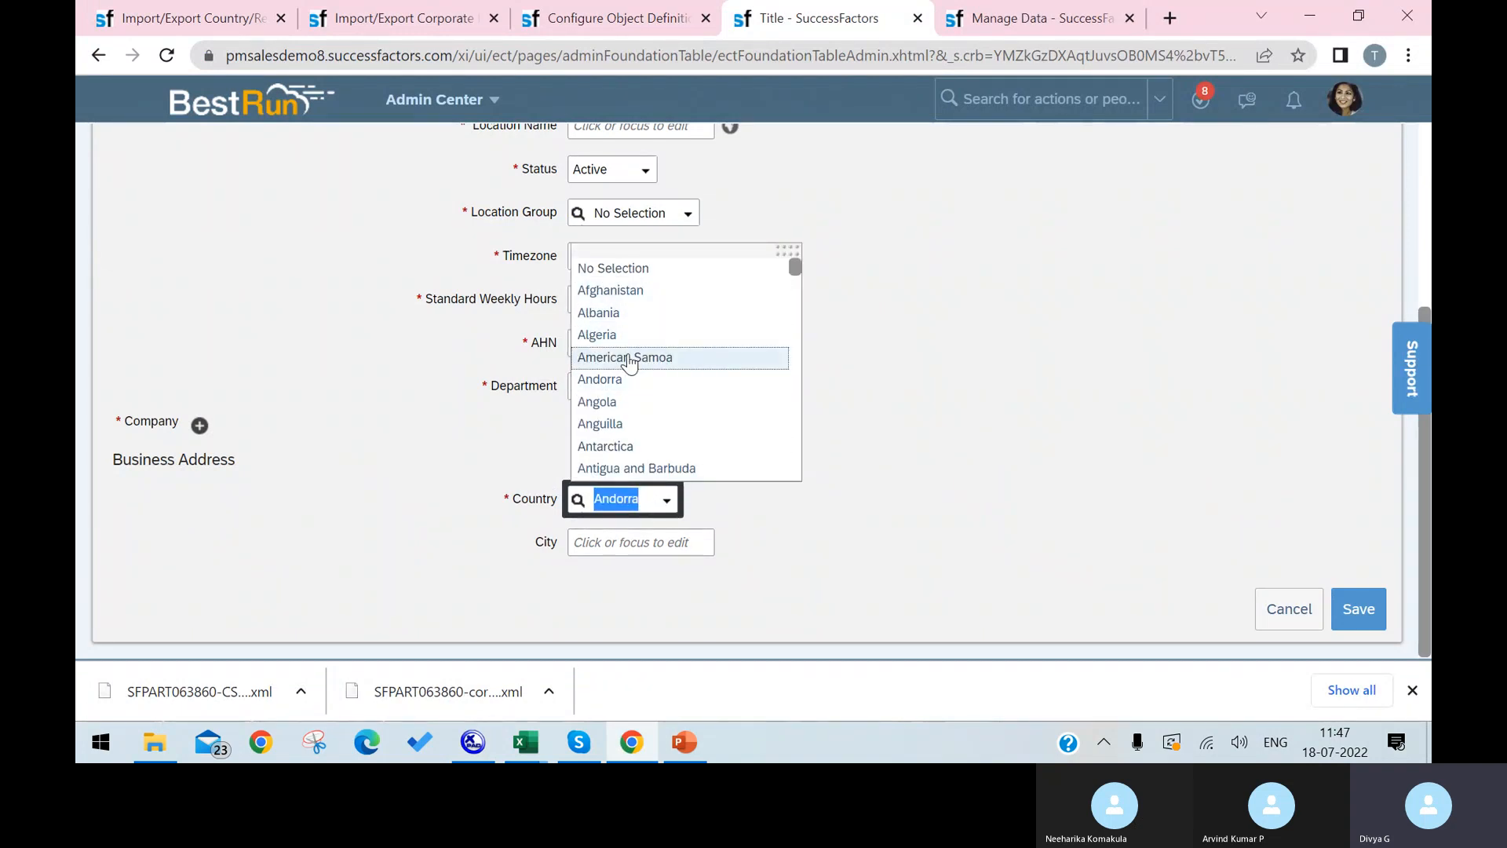
type("S")
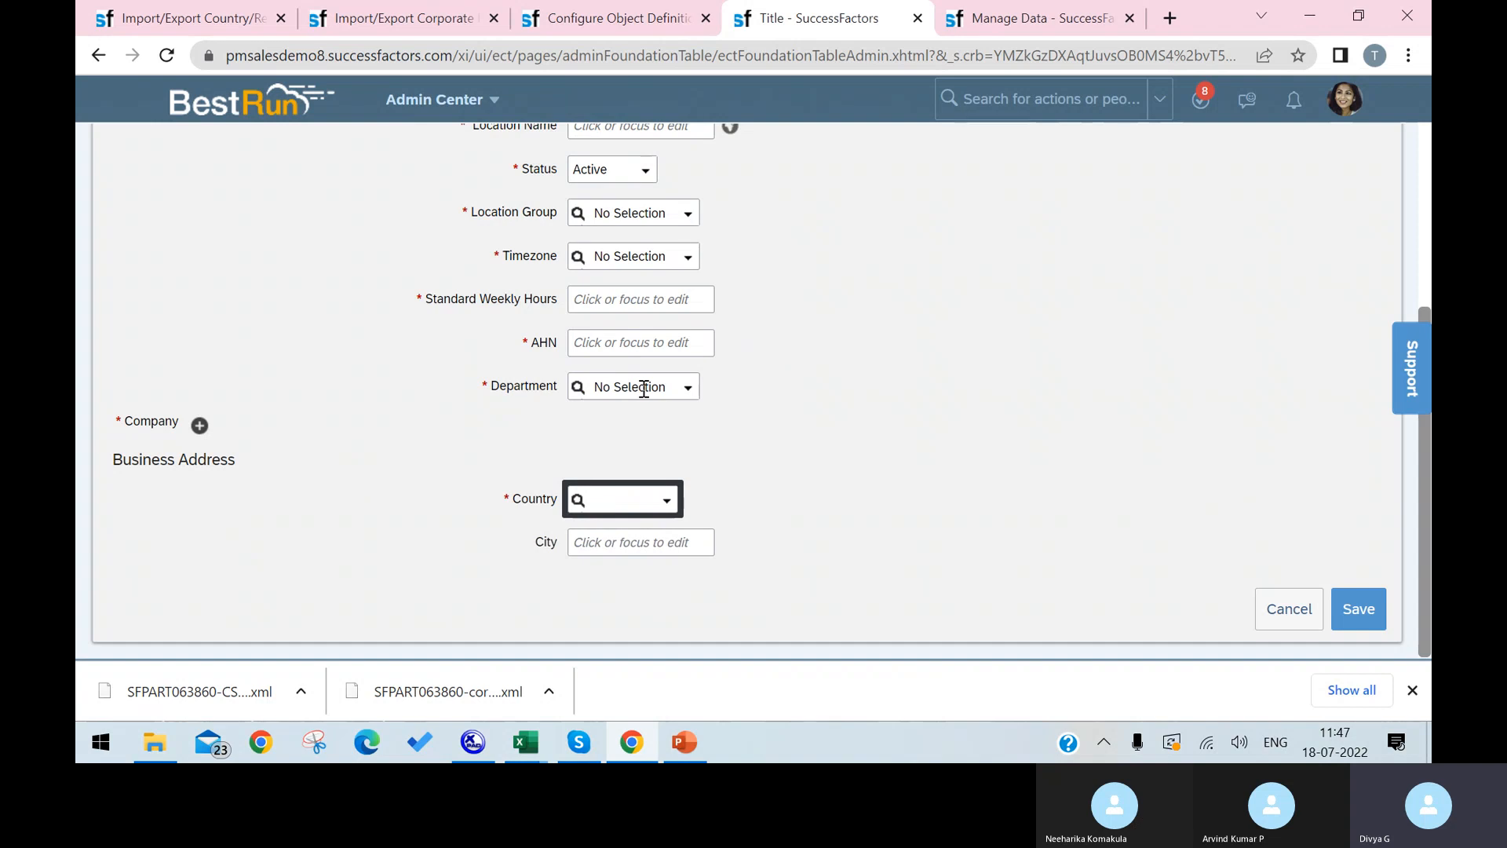
type("AUST")
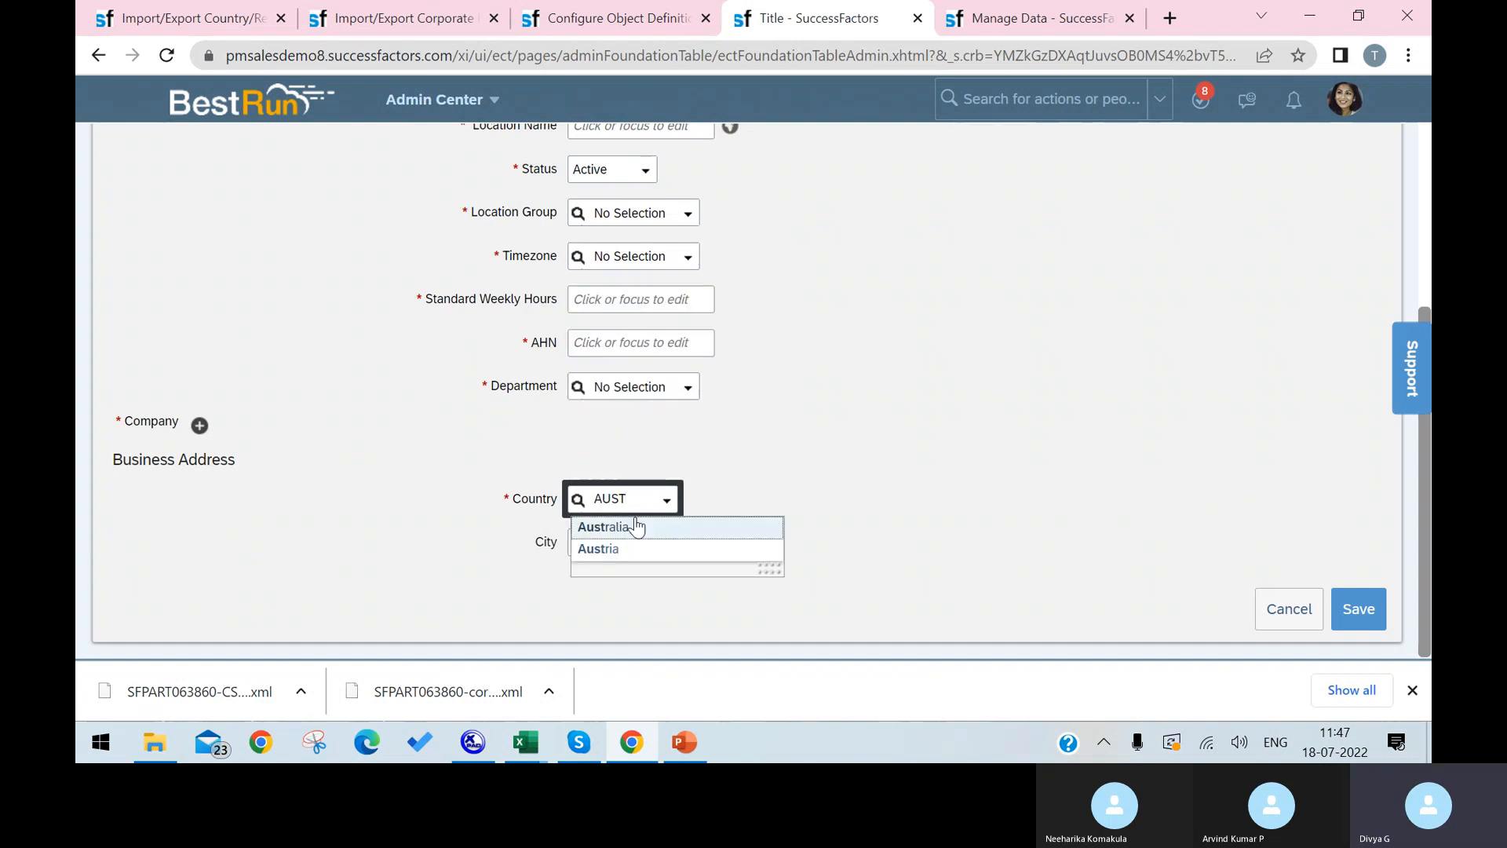
left_click(636, 526)
scroll(644, 542, "down", 3)
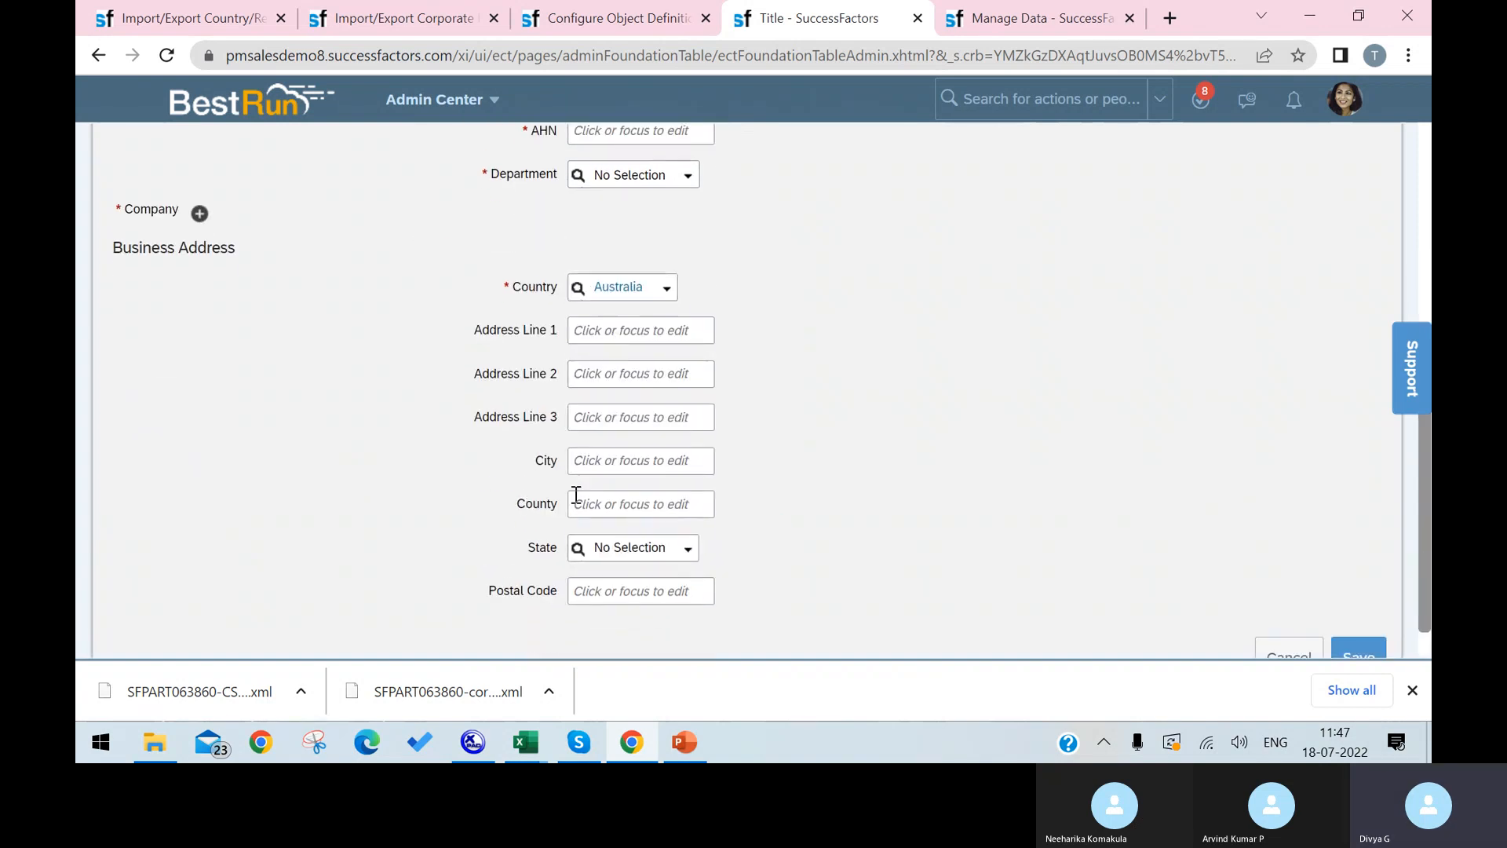
double_click(539, 461)
Import the chosen country/region-specific XML for the corporate data model.
left_click(191, 12)
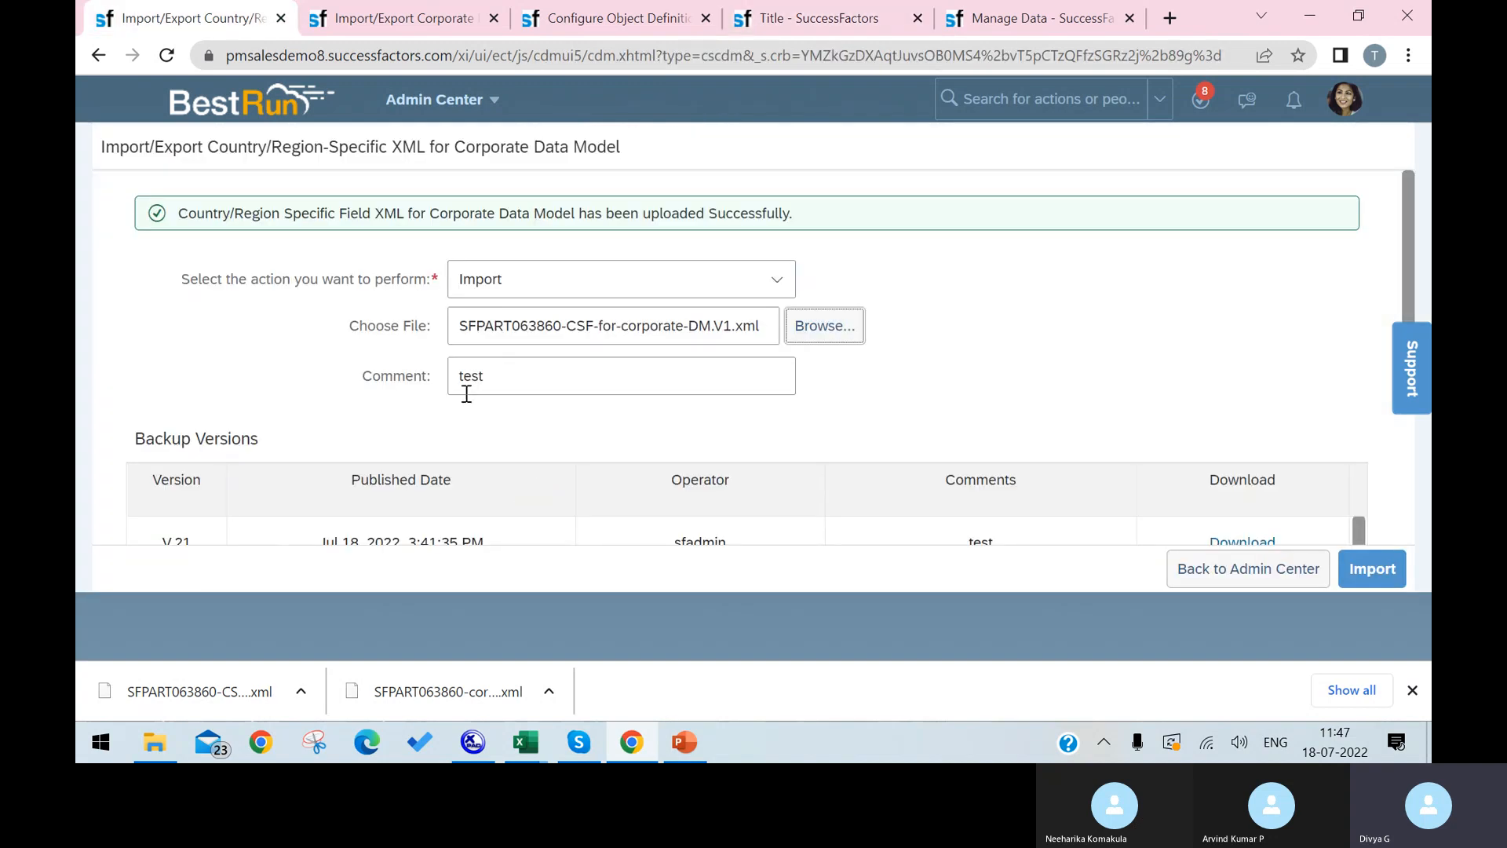
left_click(1372, 568)
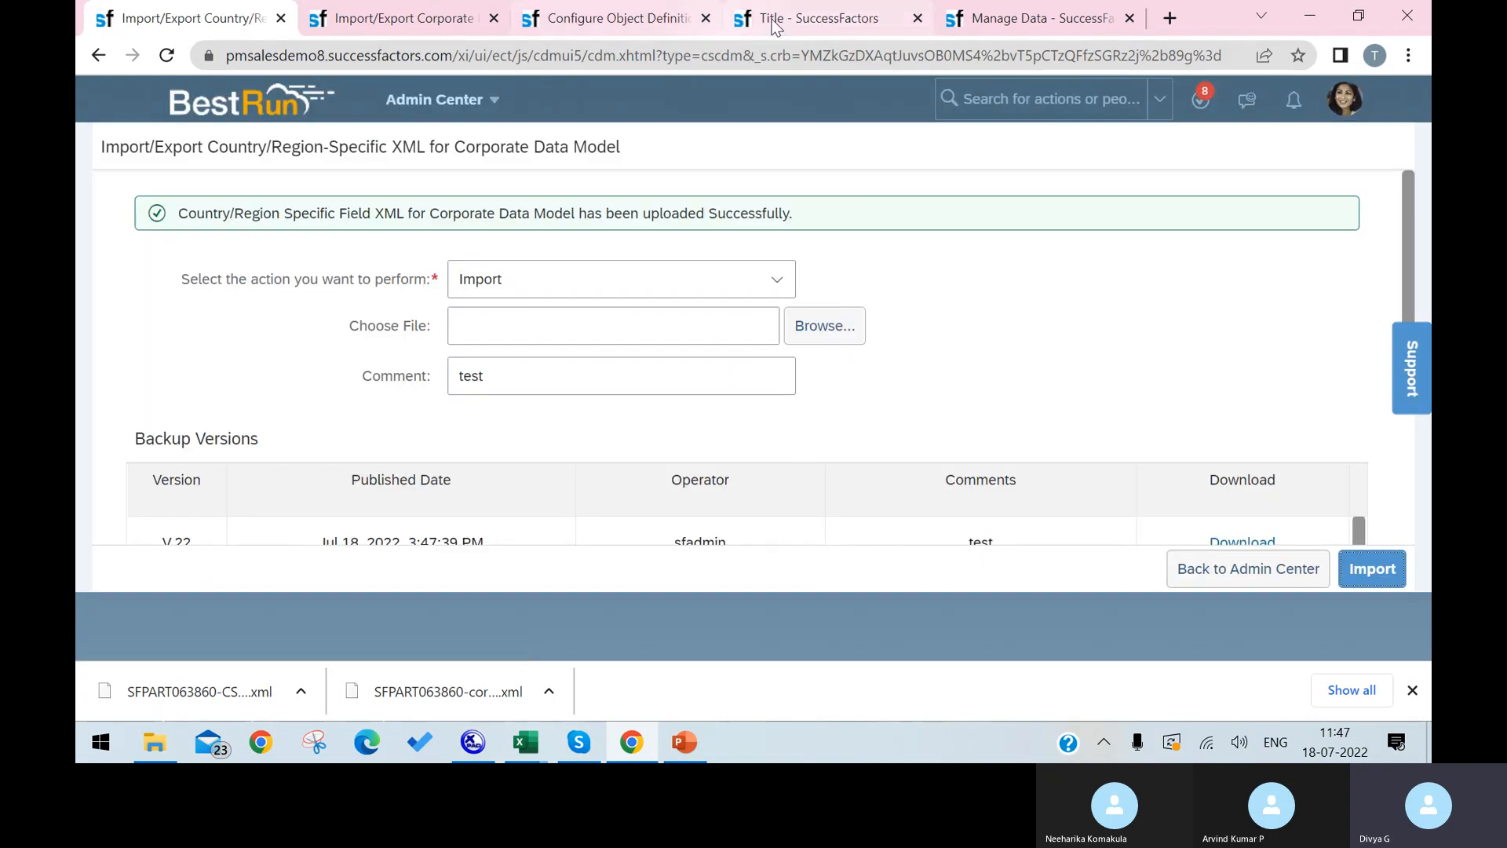
Reload Manage Organization, Pay and Job Structures and start creating a new Location.
left_click(817, 17)
left_click(167, 56)
left_click(856, 210)
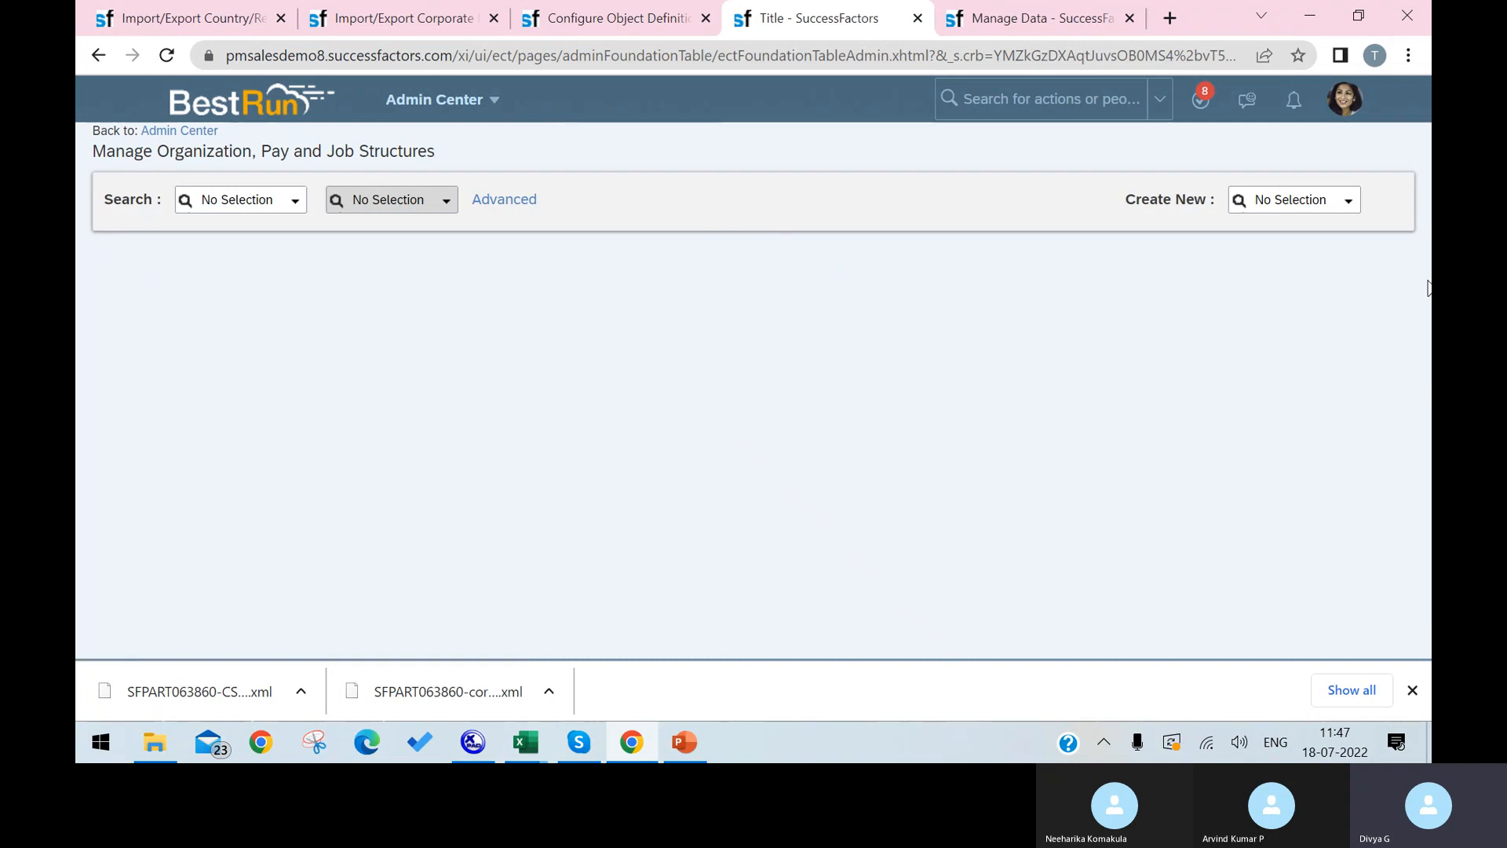
left_click(1342, 206)
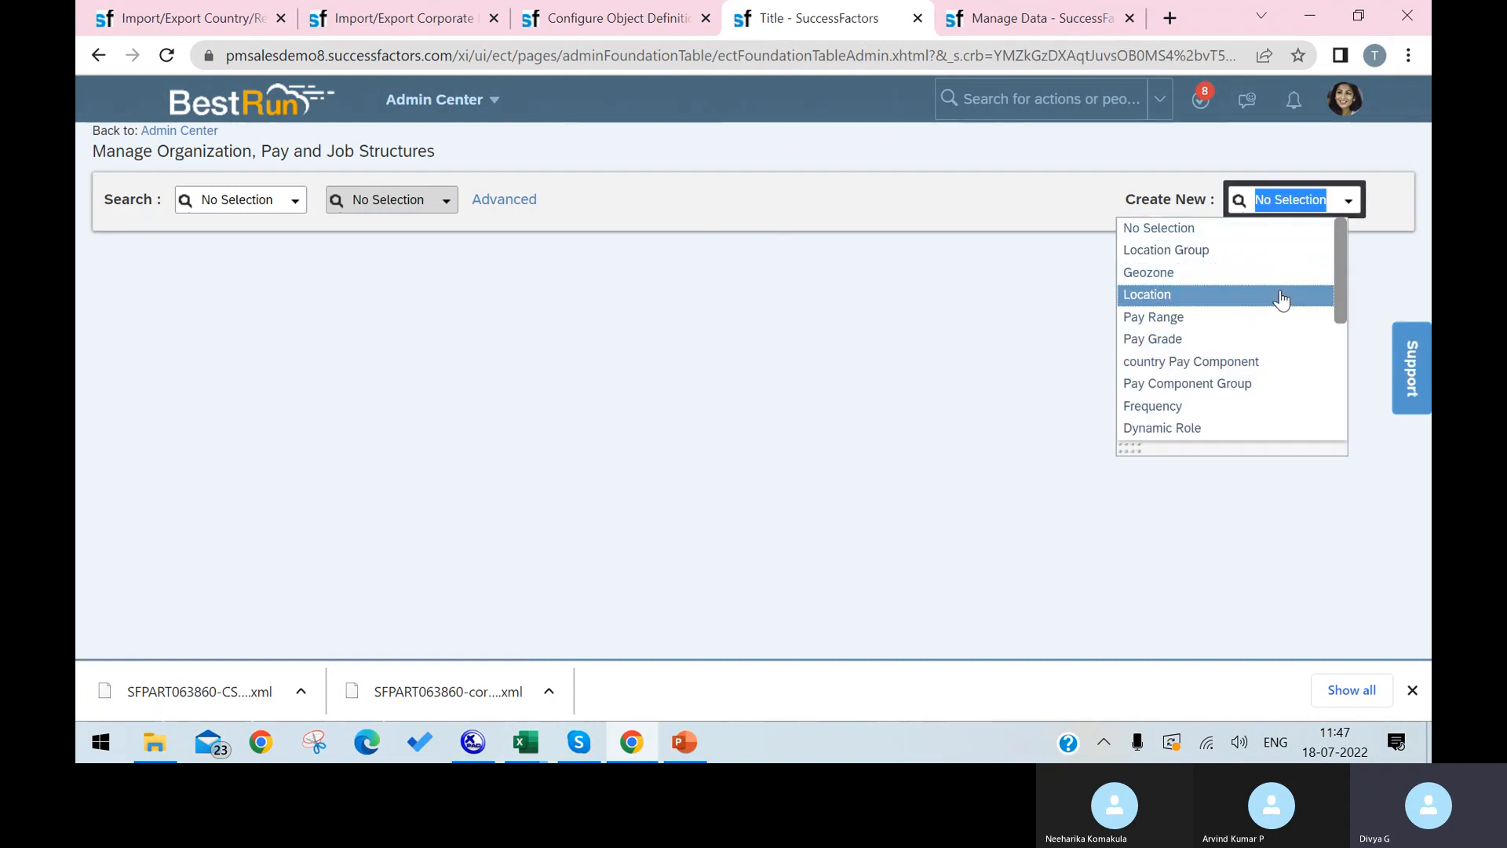
left_click(1315, 294)
Set the new Location's business address country to Australia and check which address fields it offers.
scroll(888, 431, "down", 4)
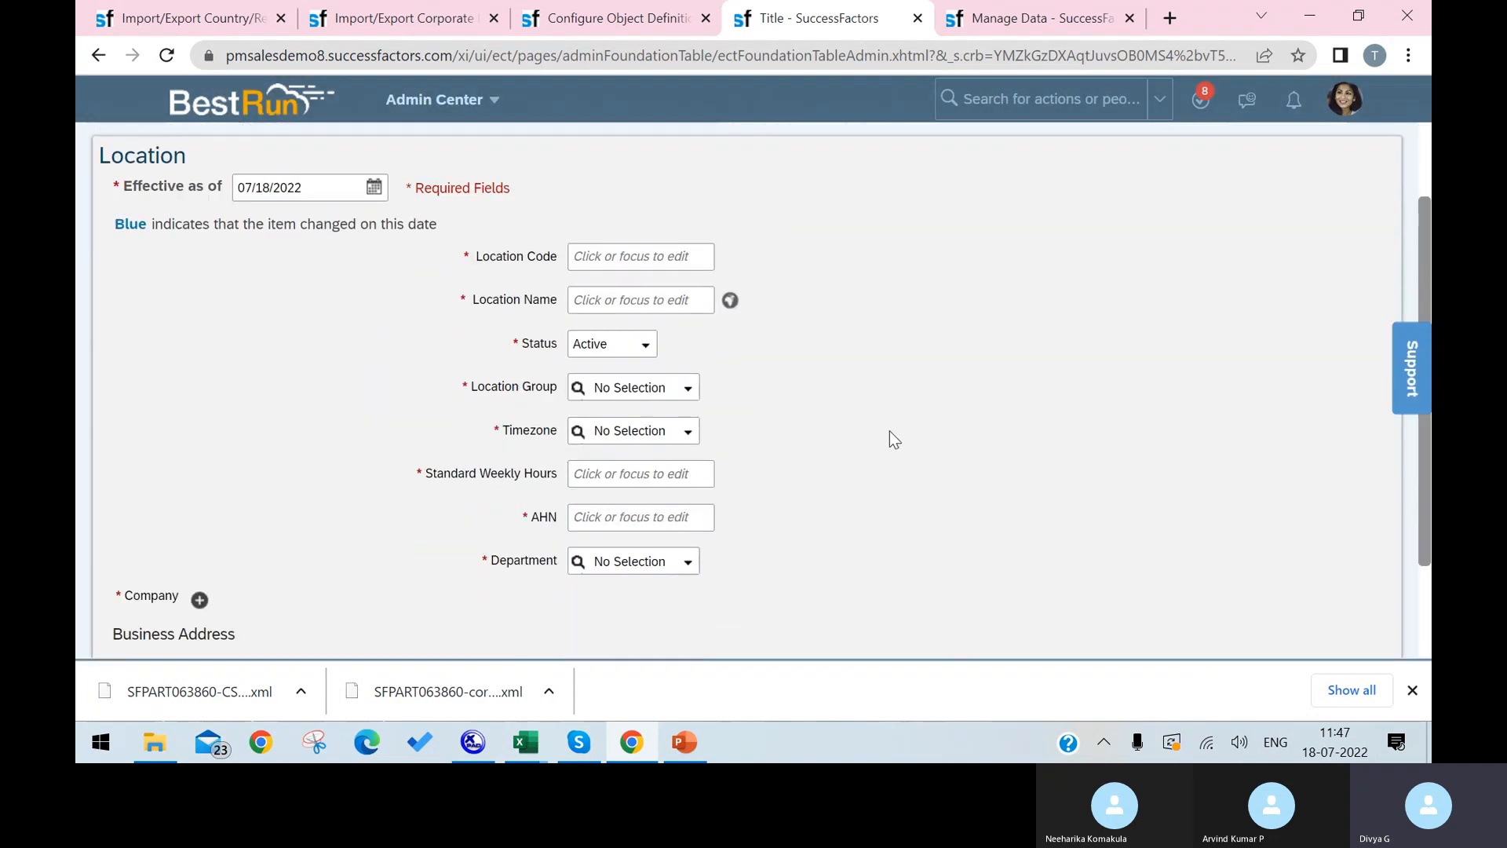
left_click(689, 544)
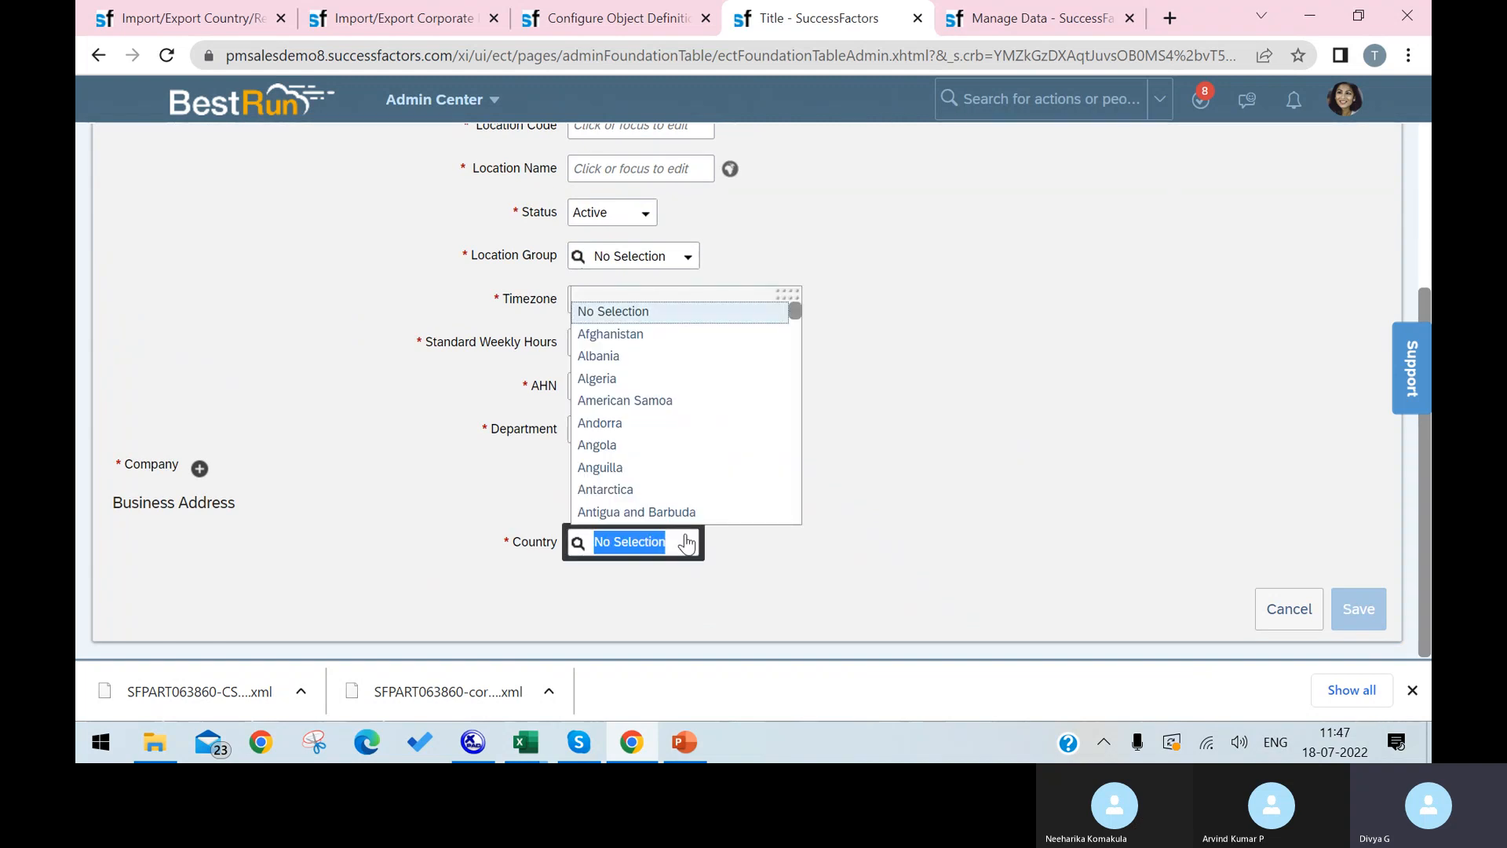
type("AUS")
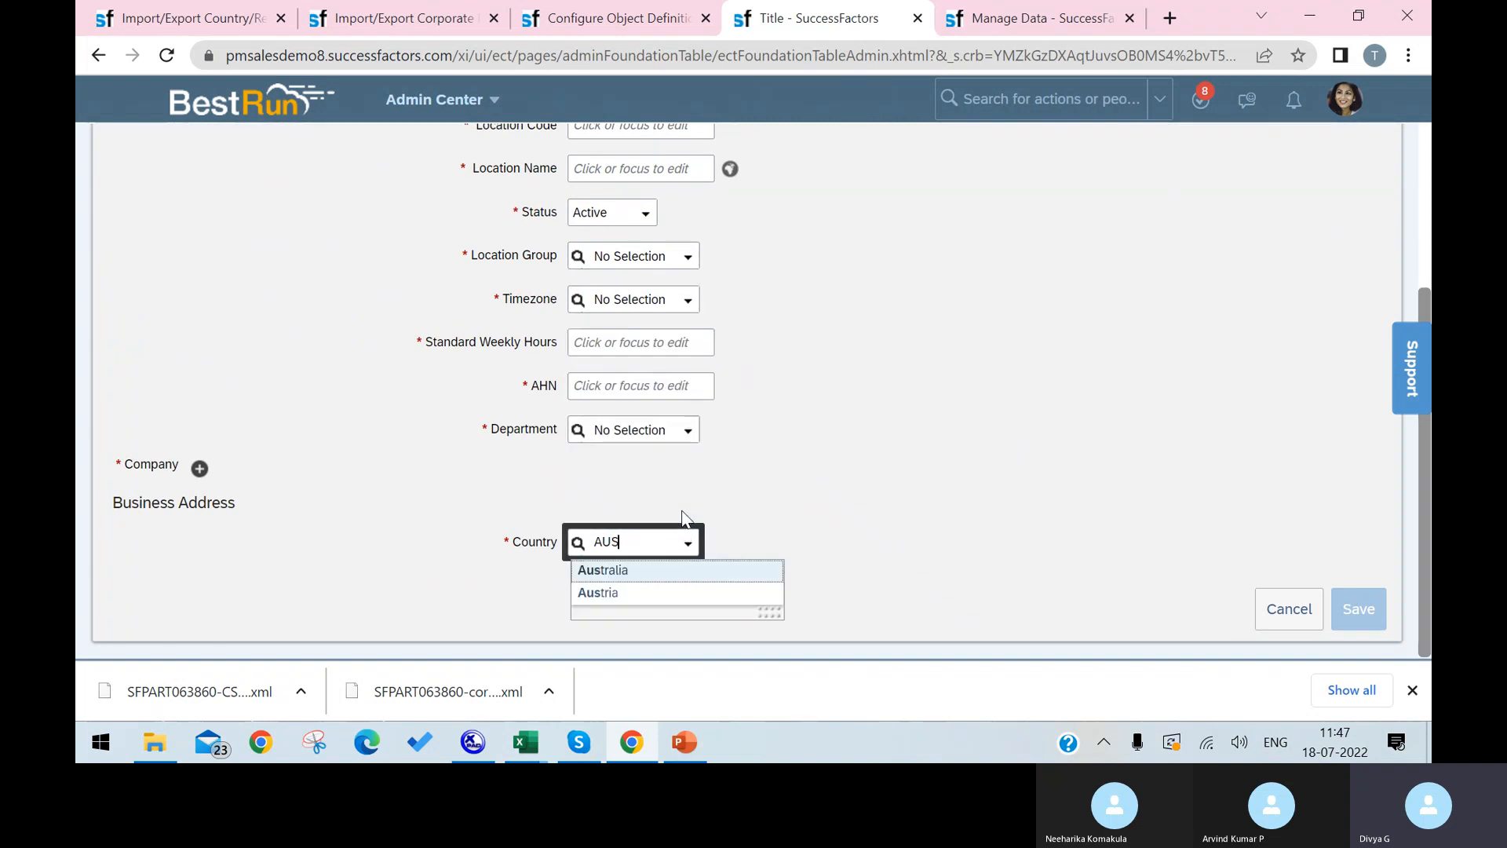
left_click(656, 573)
scroll(824, 542, "down", 3)
left_click_drag(530, 491, 691, 479)
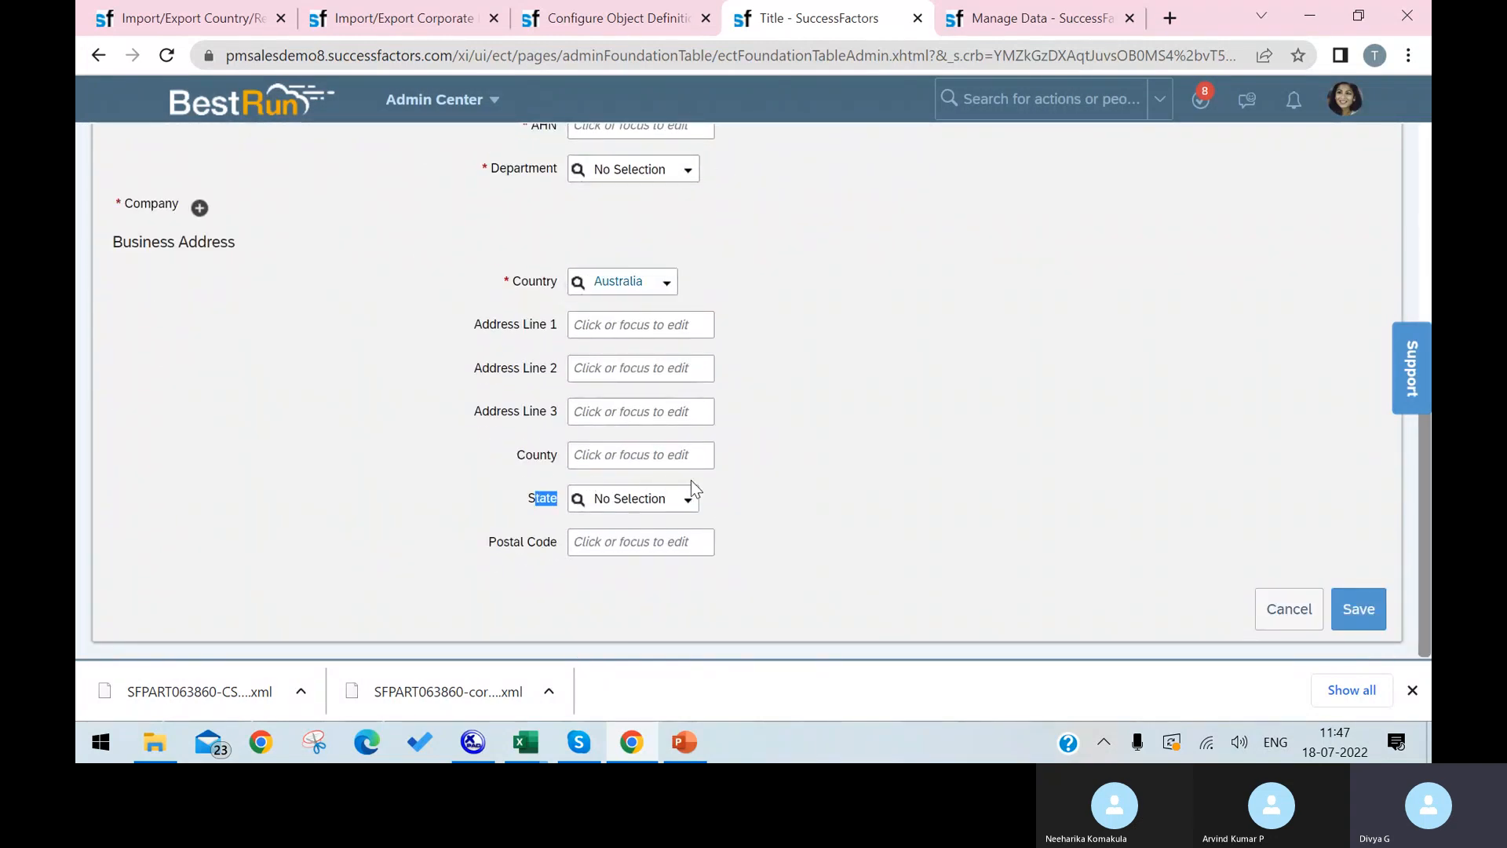
Compare the Location form's Australian business address fields with the AUS corporateAddress fields in the XML file in XMLPad.
left_click(554, 475)
left_click_drag(757, 563, 495, 247)
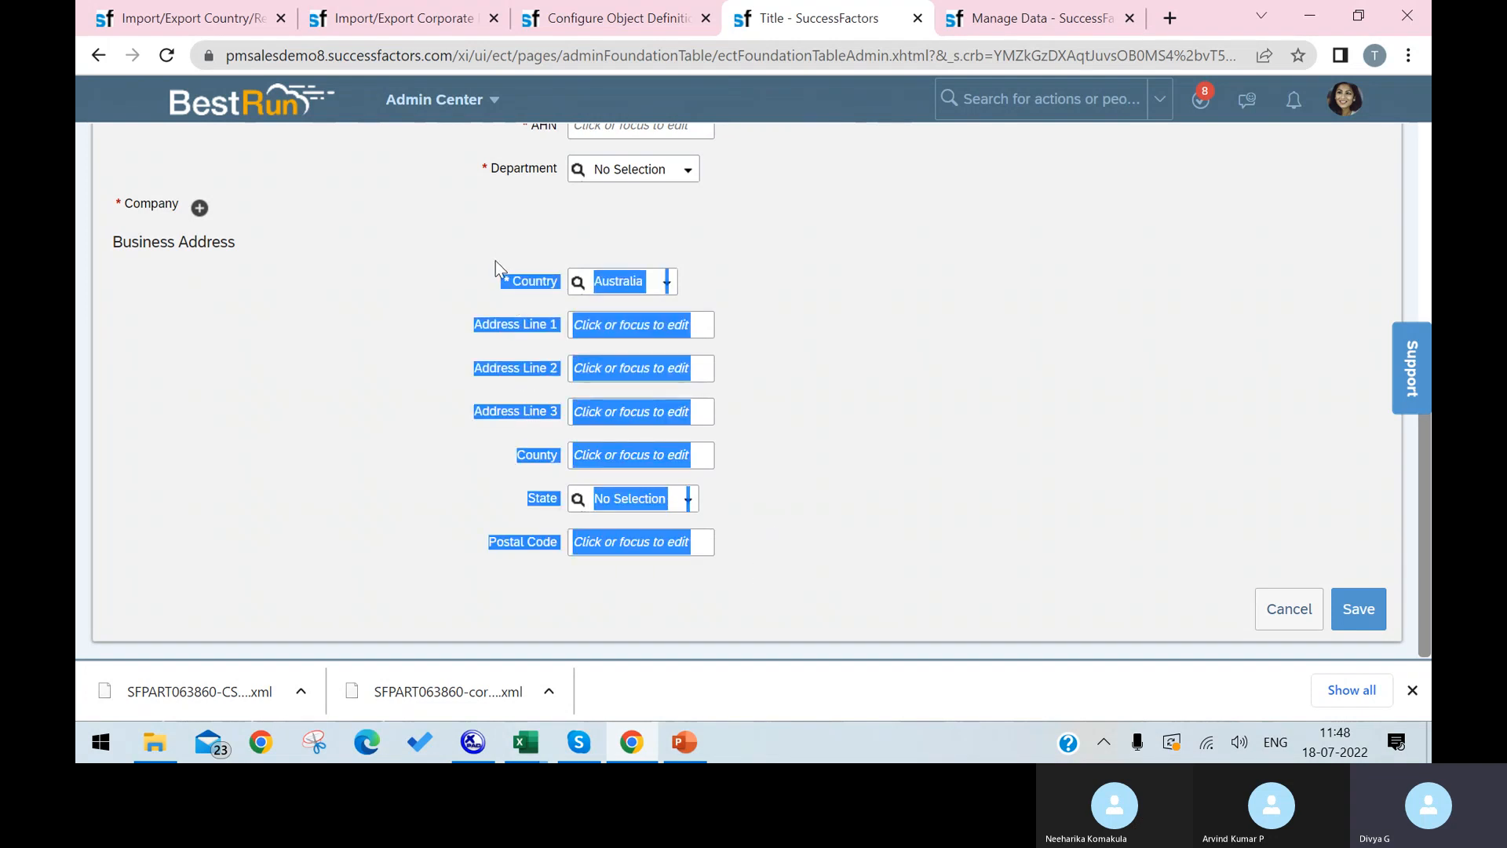
left_click(473, 742)
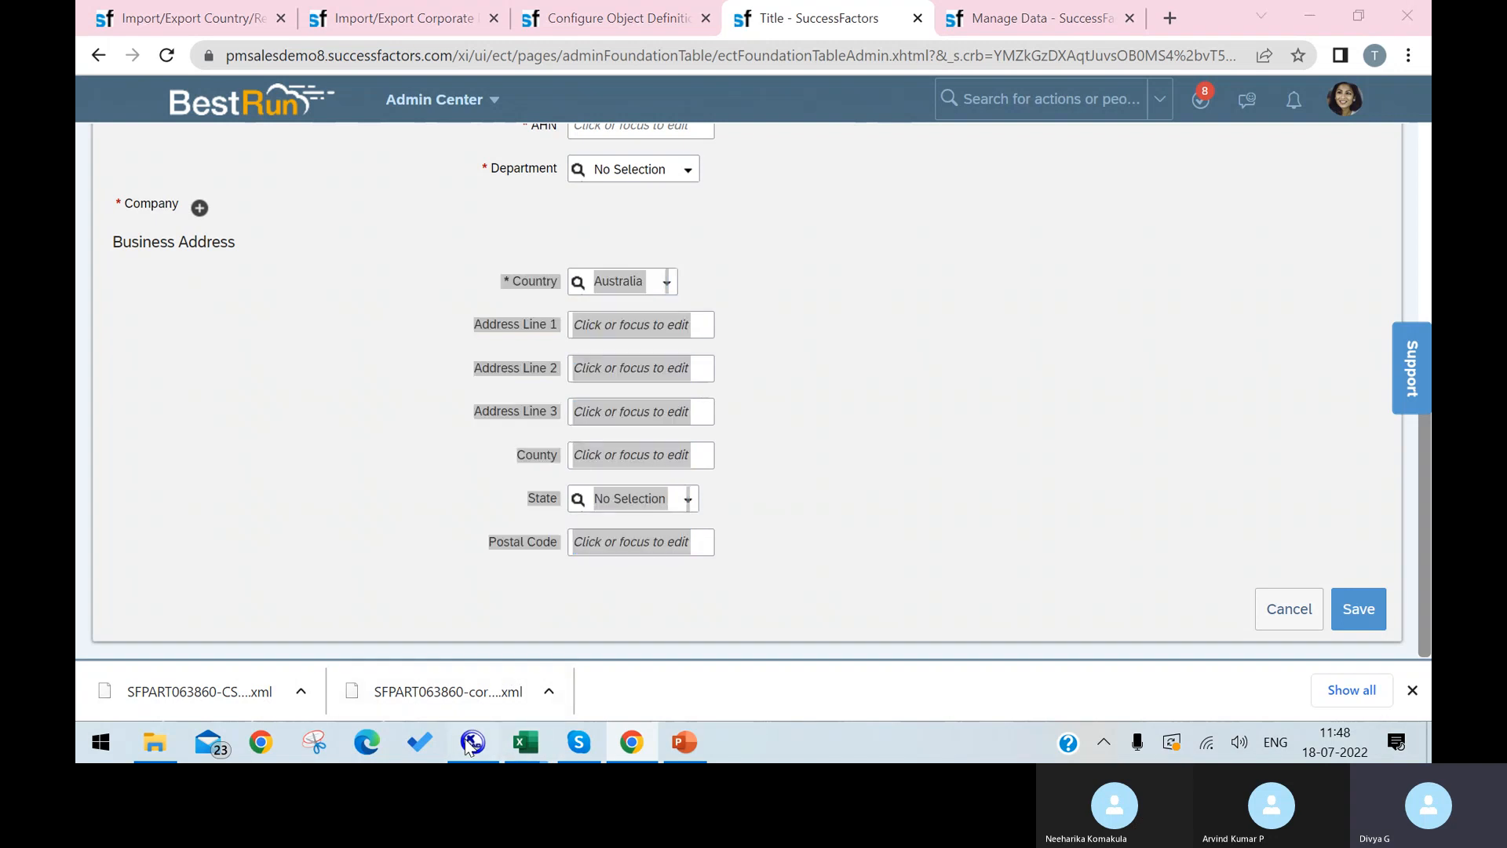
scroll(763, 402, "down", 2)
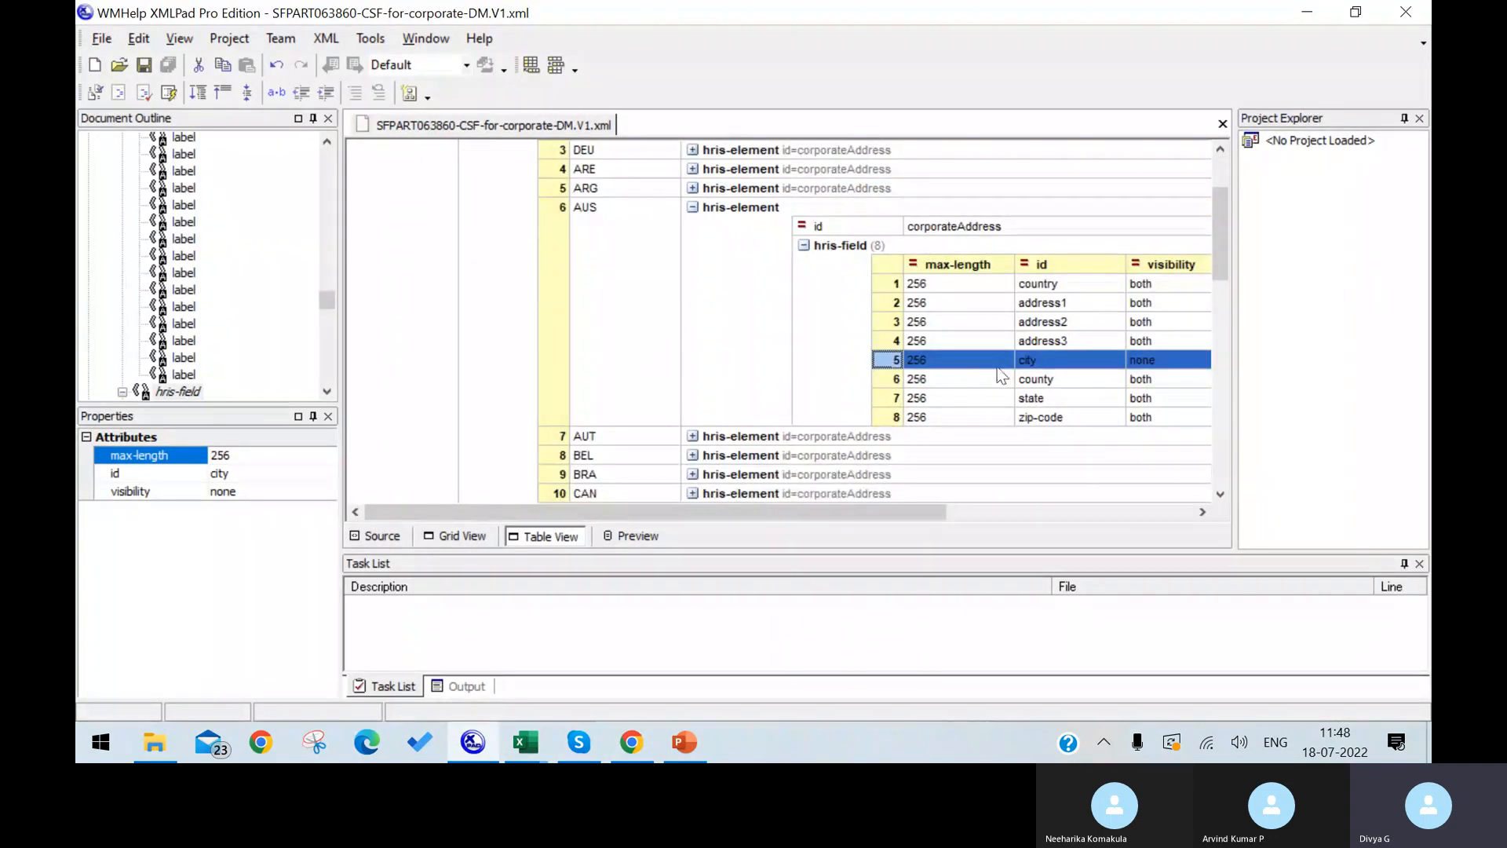
Expand the CAN country's corporateAddress element and its hris-field list and compare the visibility settings with those of AUS.
scroll(790, 387, "down", 2)
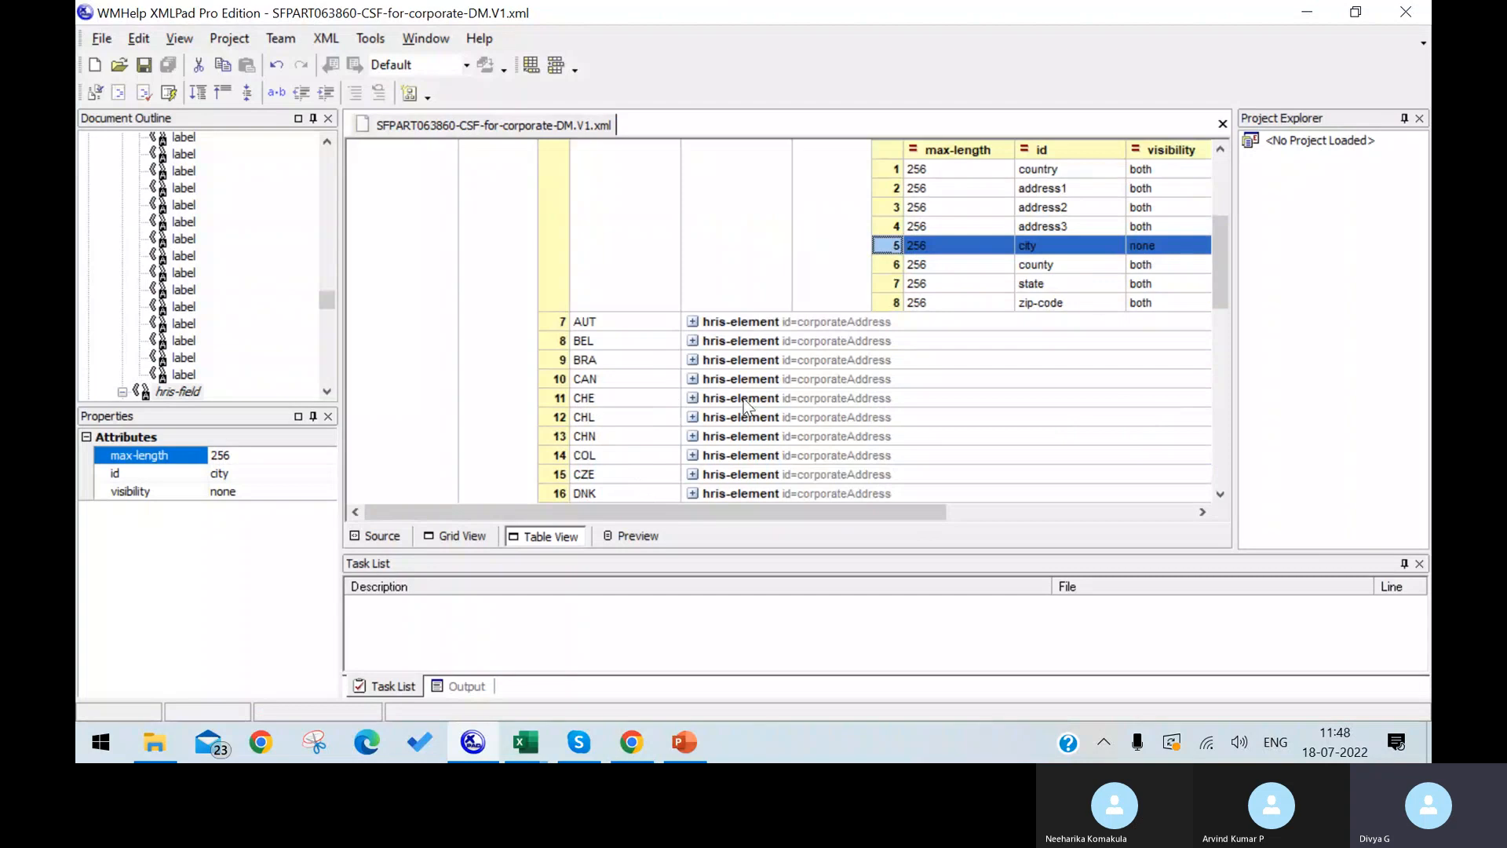
left_click(693, 379)
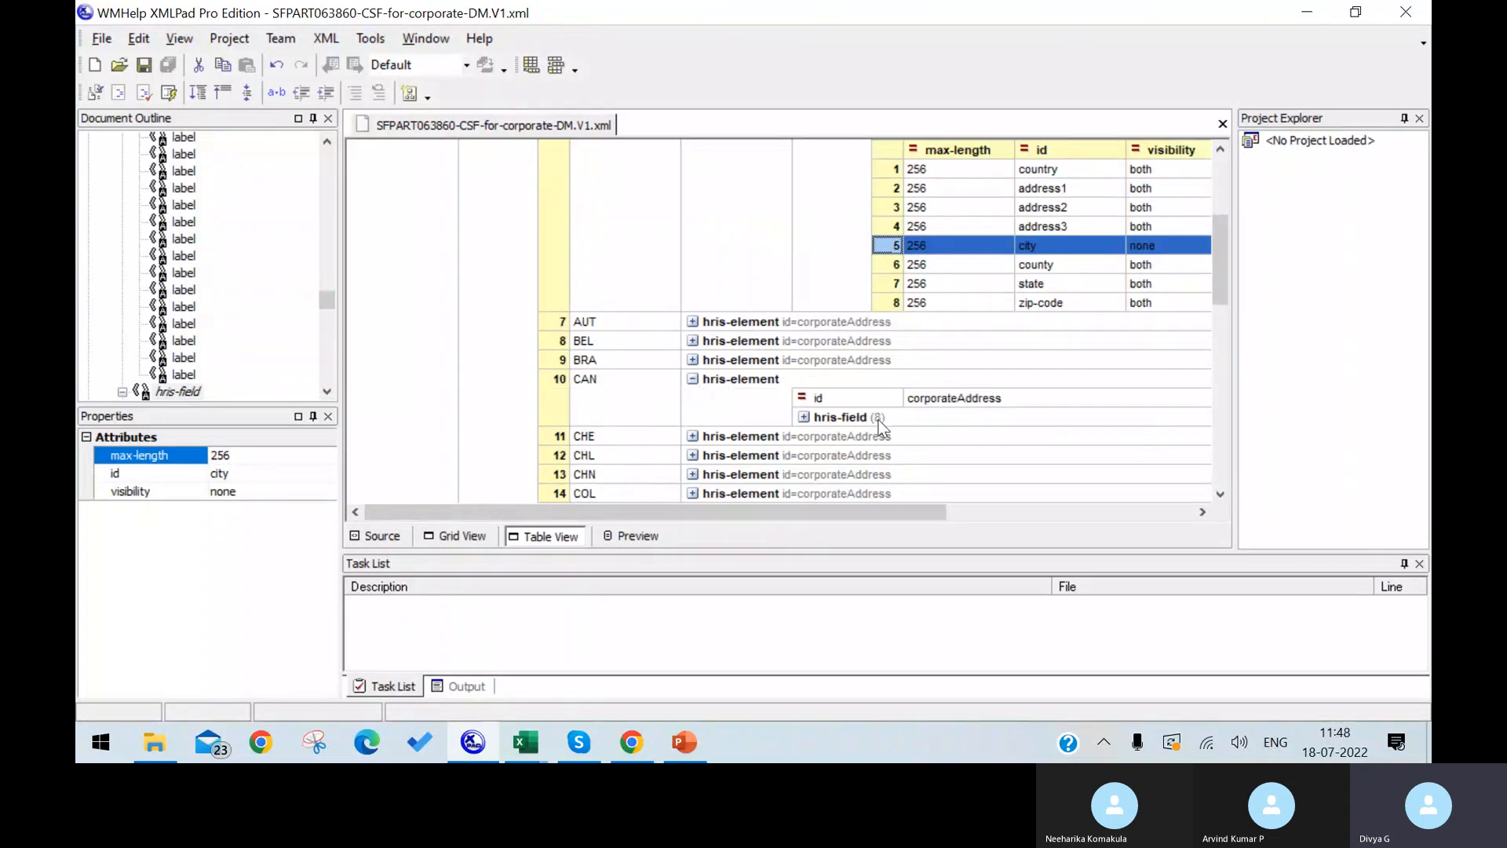
left_click(805, 418)
scroll(996, 459, "down", 2)
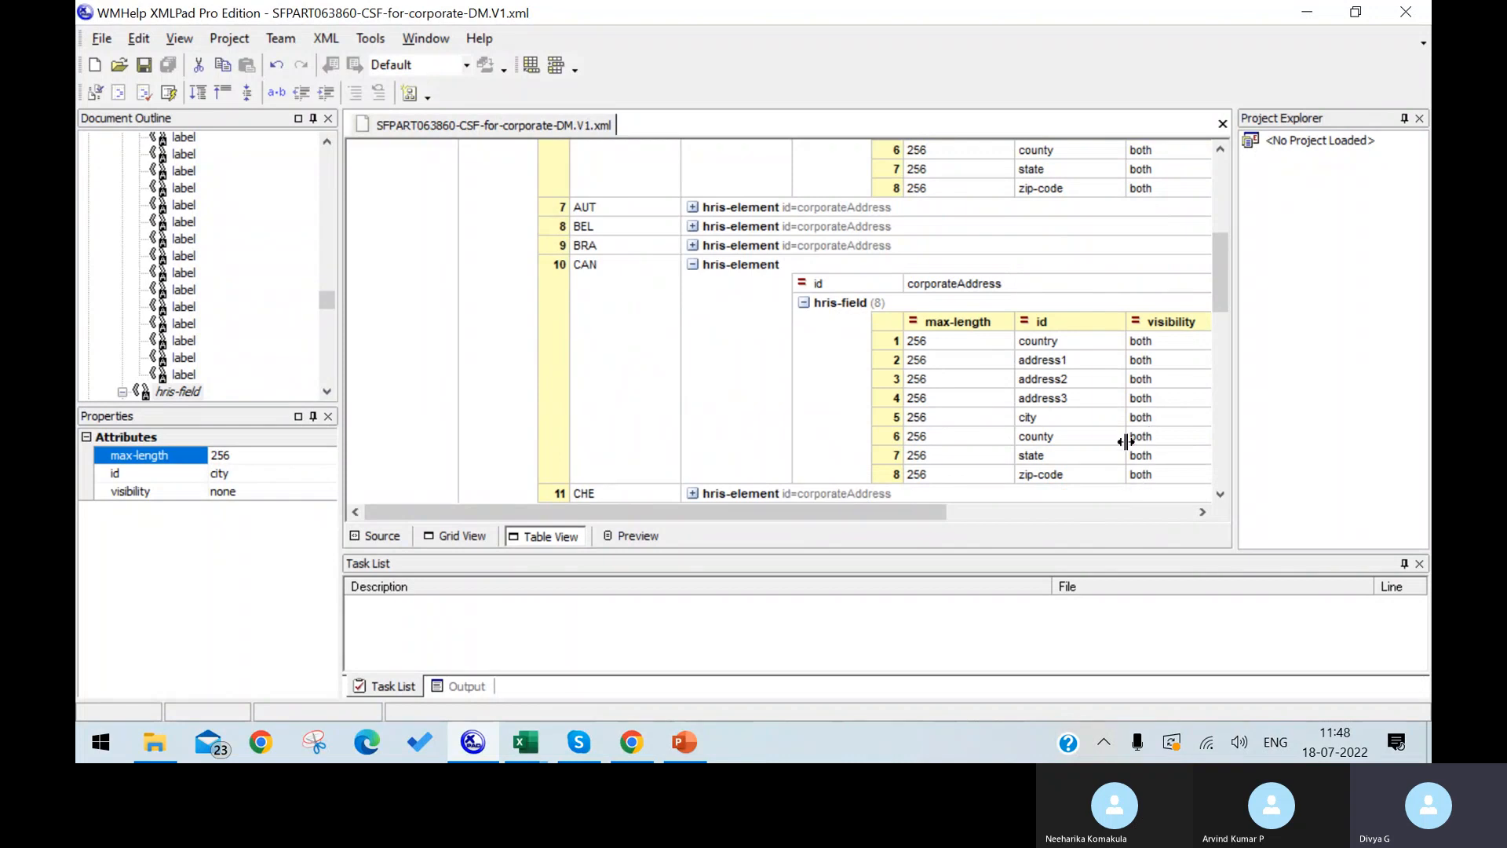
scroll(1139, 424, "up", 2)
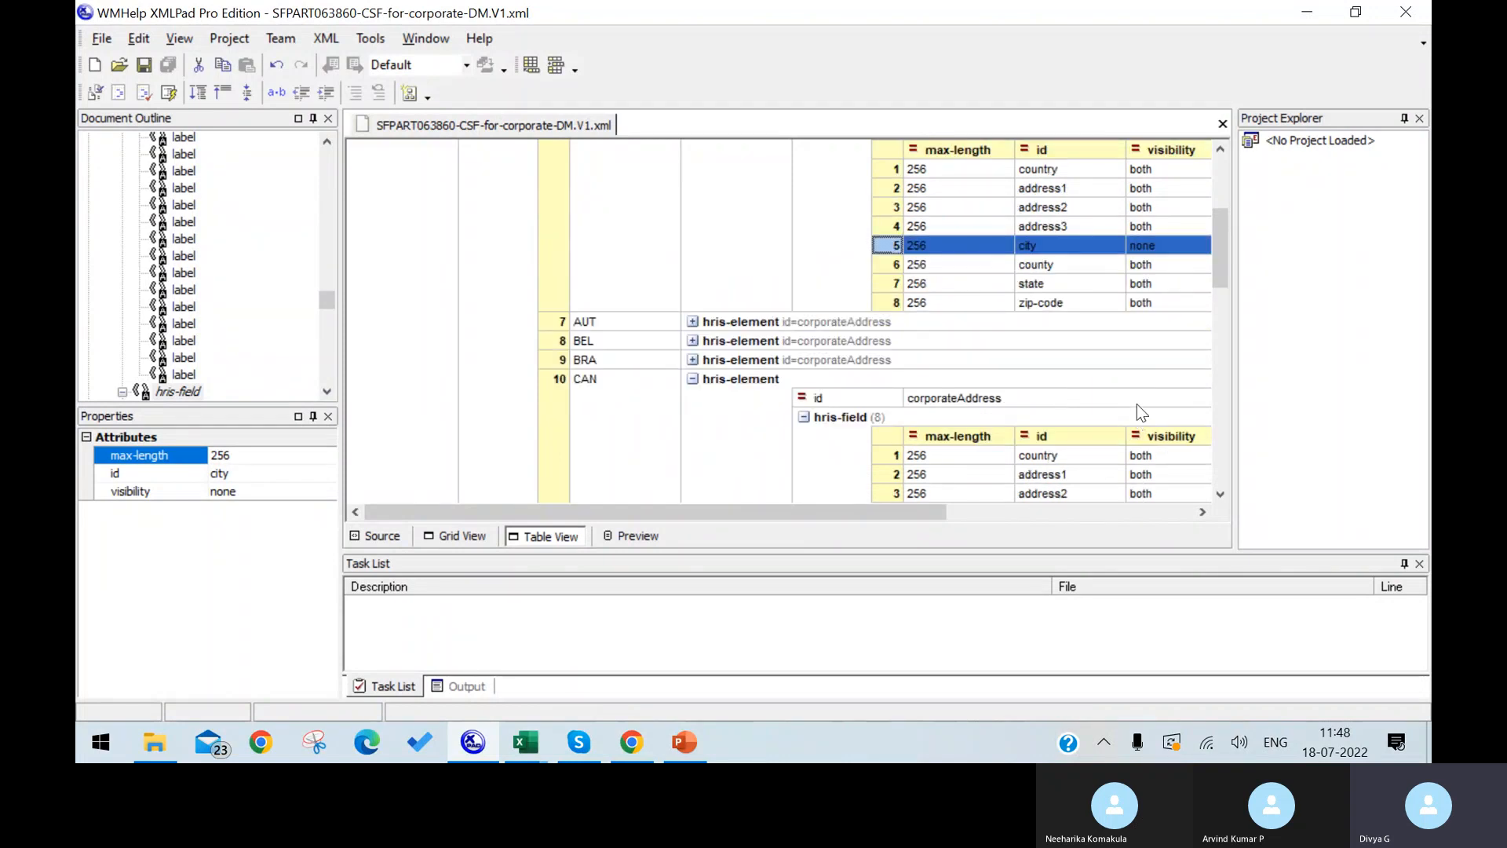
Expand the CHE country's corporateAddress element and review its hris-field order and visibility.
scroll(1137, 403, "down", 2)
scroll(1132, 402, "down", 4)
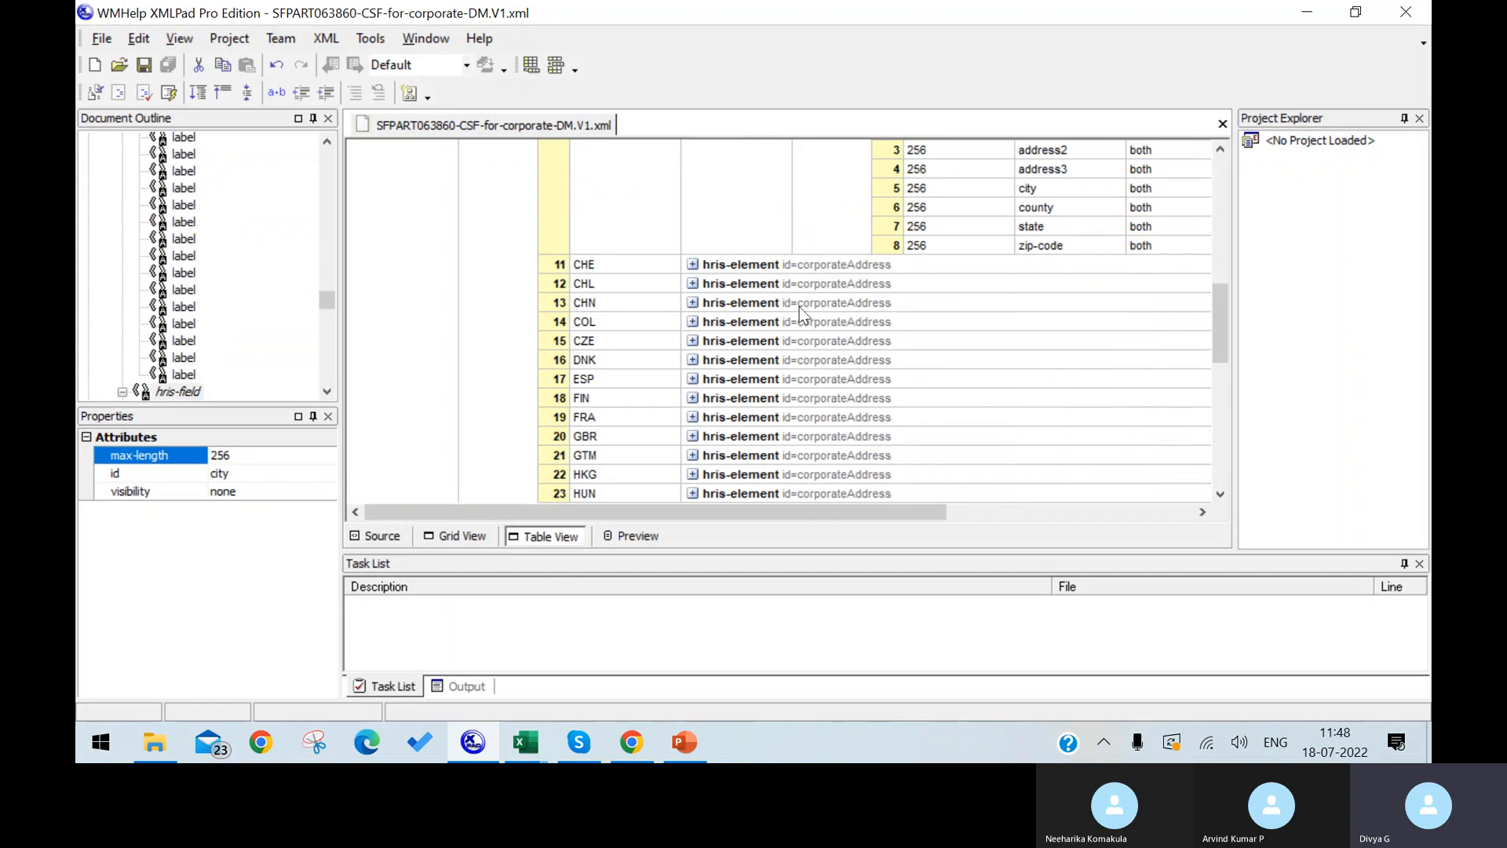
left_click(692, 265)
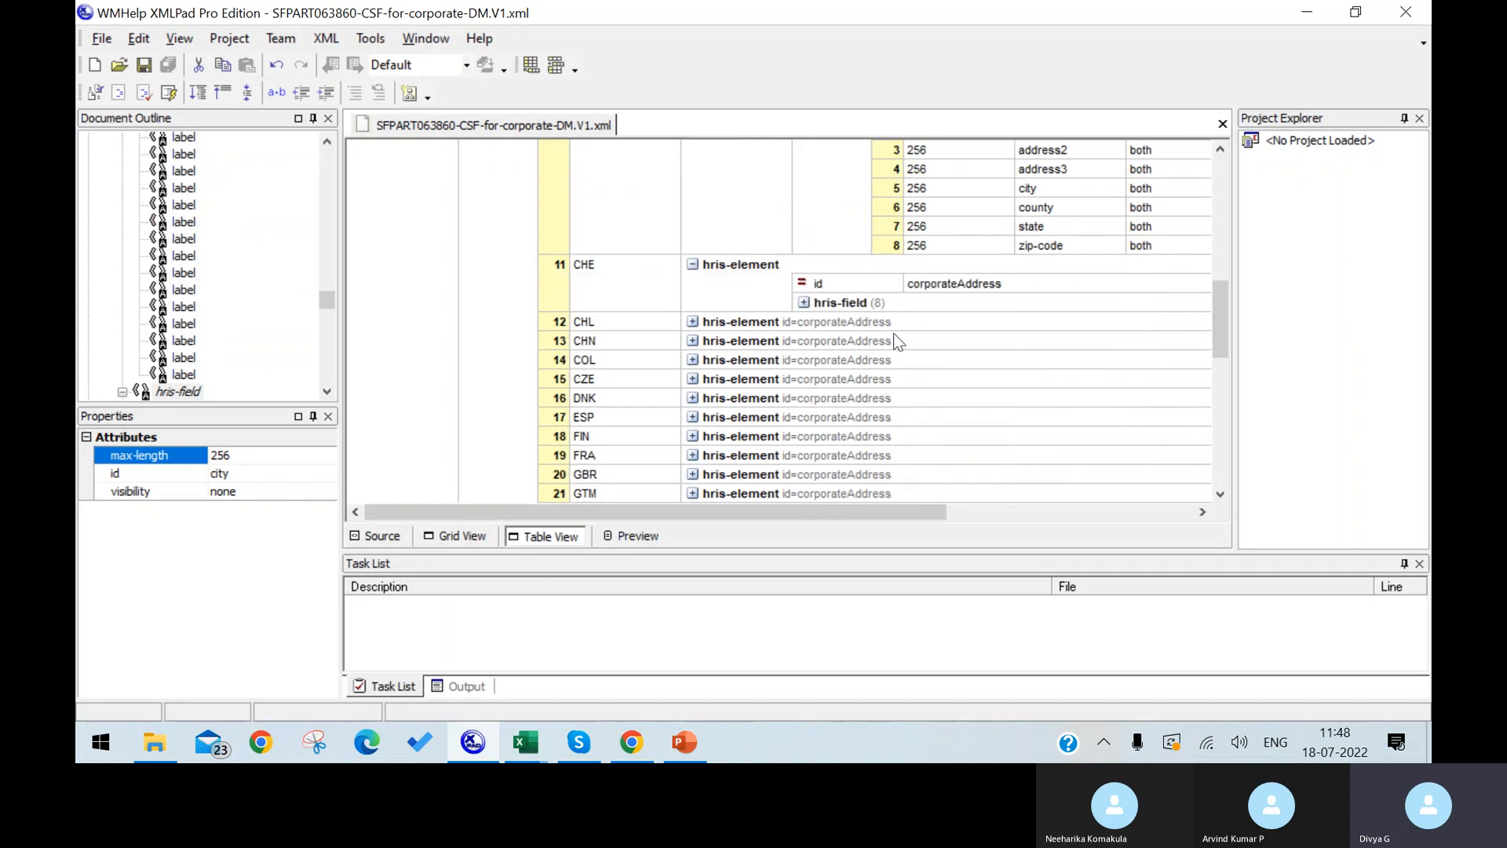
left_click(804, 302)
scroll(723, 375, "down", 2)
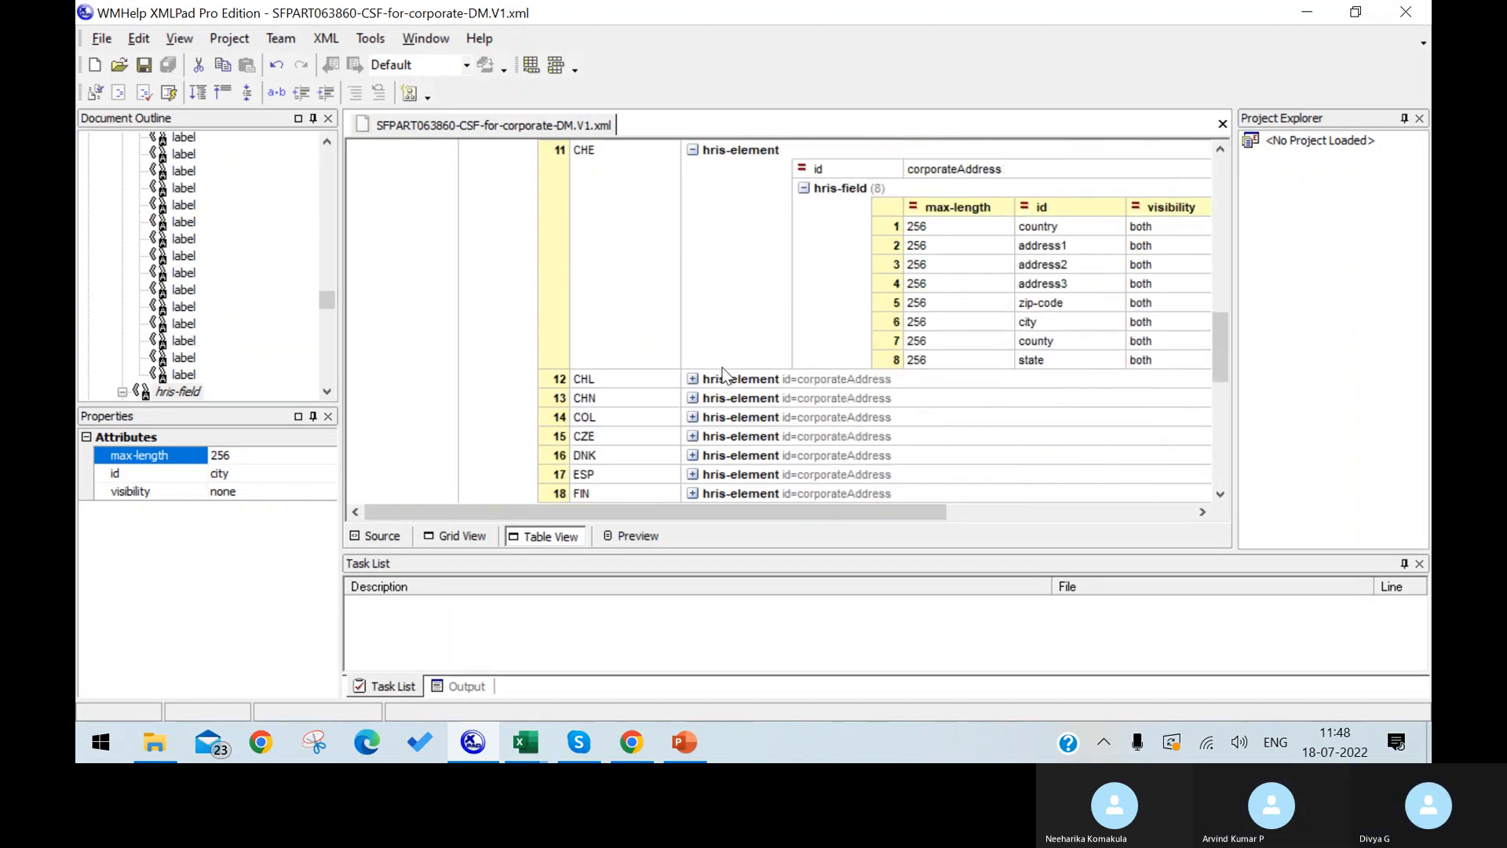
Look through the remaining countries in the XML table and show the AUS city field in the source code.
scroll(723, 374, "down", 4)
scroll(723, 371, "down", 4)
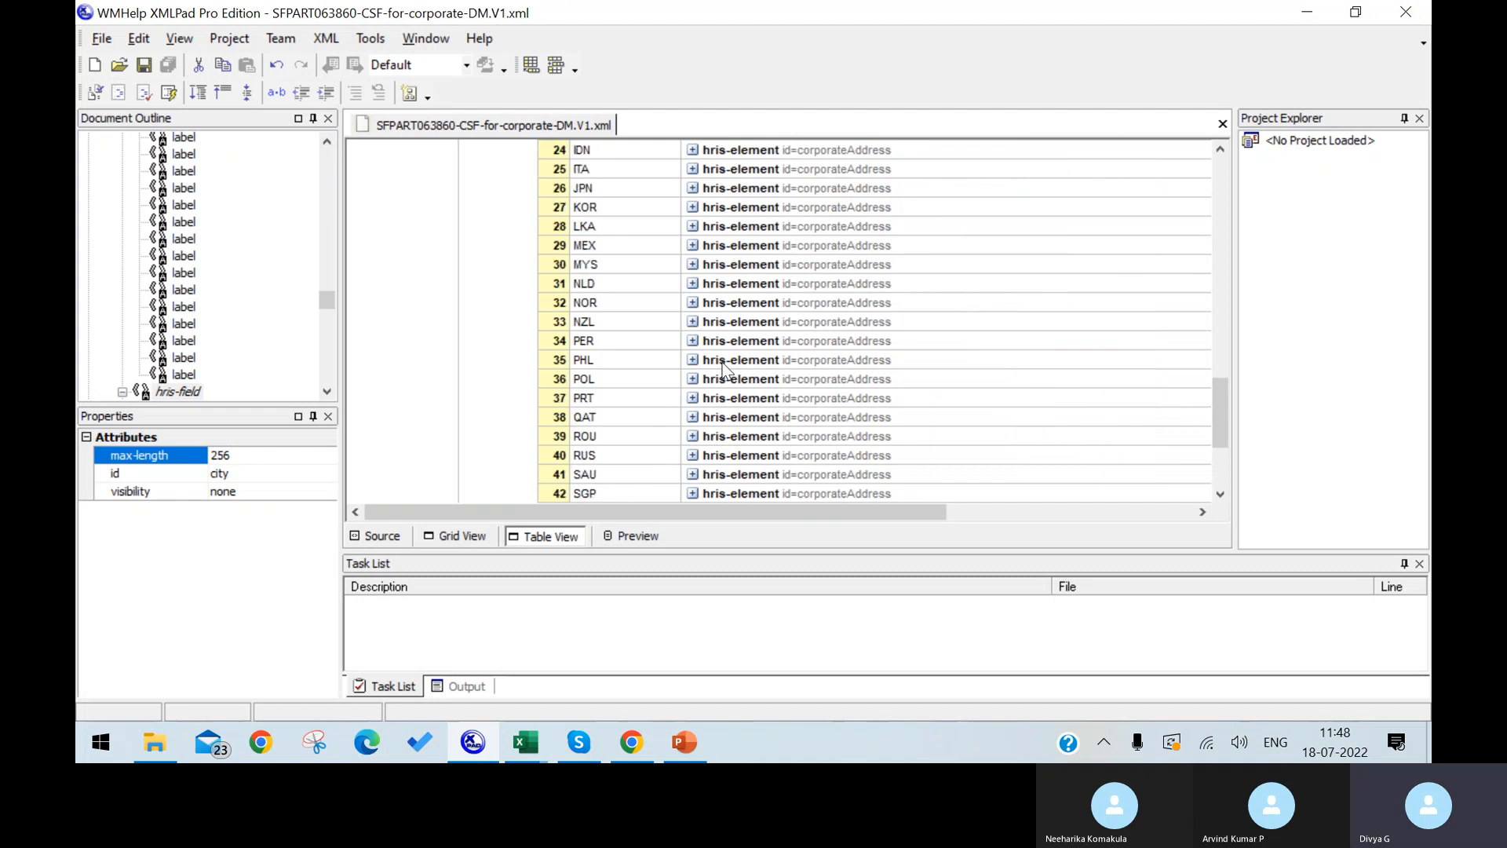
scroll(723, 368, "down", 3)
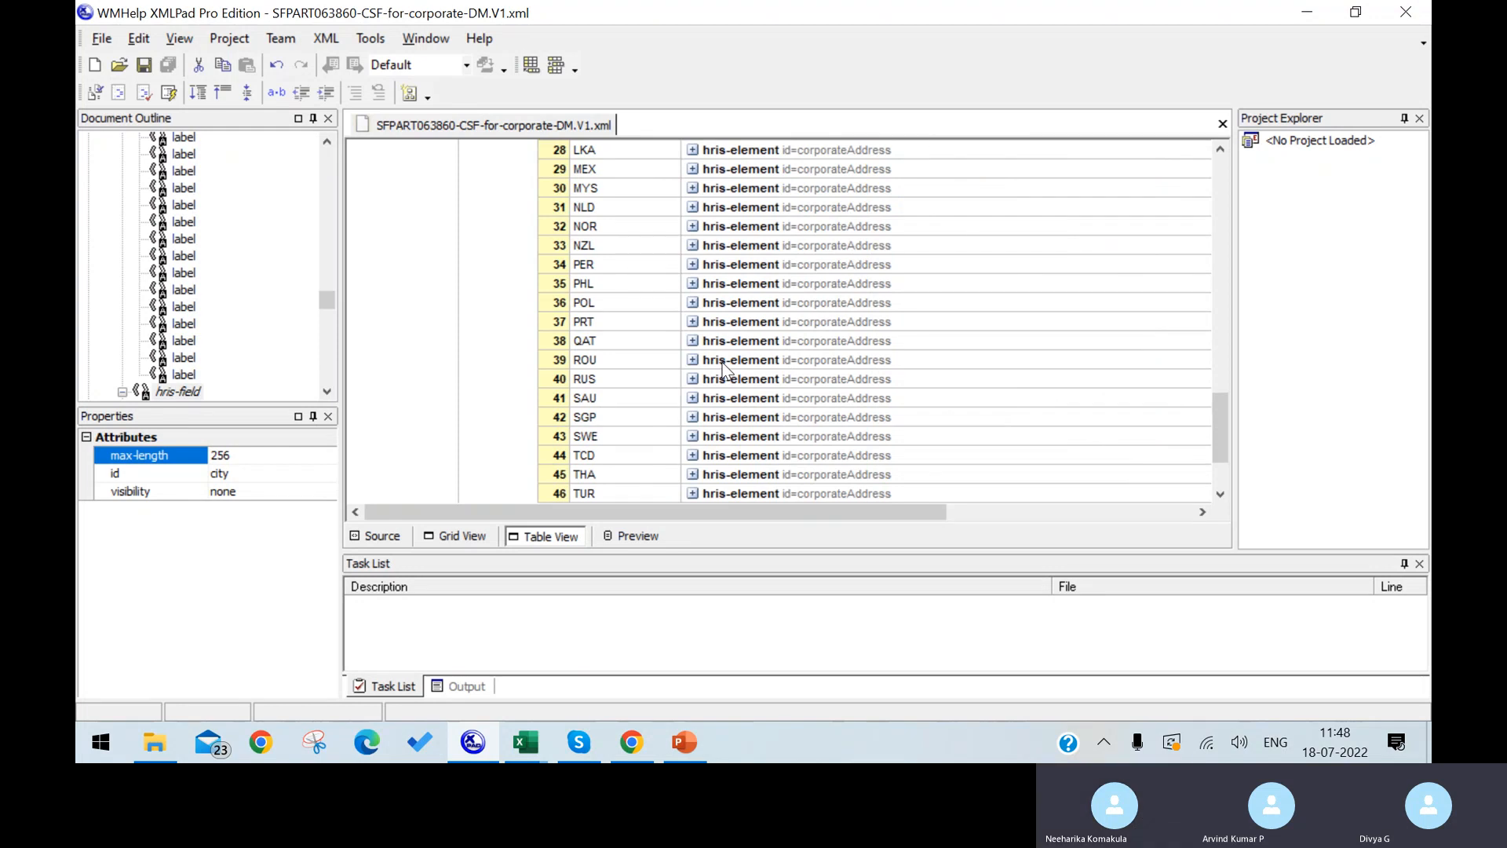
scroll(723, 369, "up", 7)
scroll(725, 368, "up", 8)
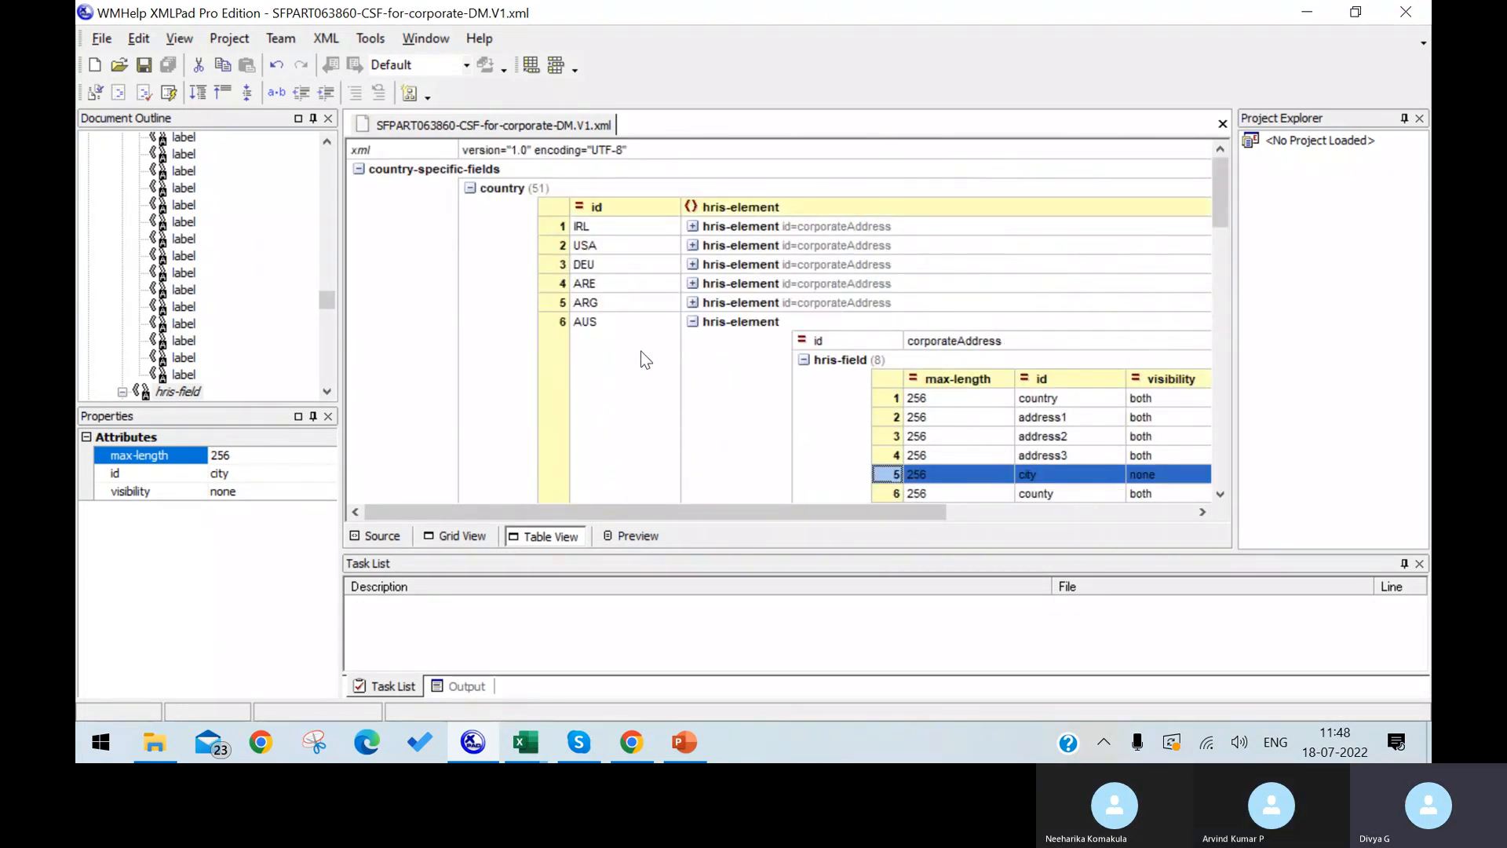
left_click(377, 536)
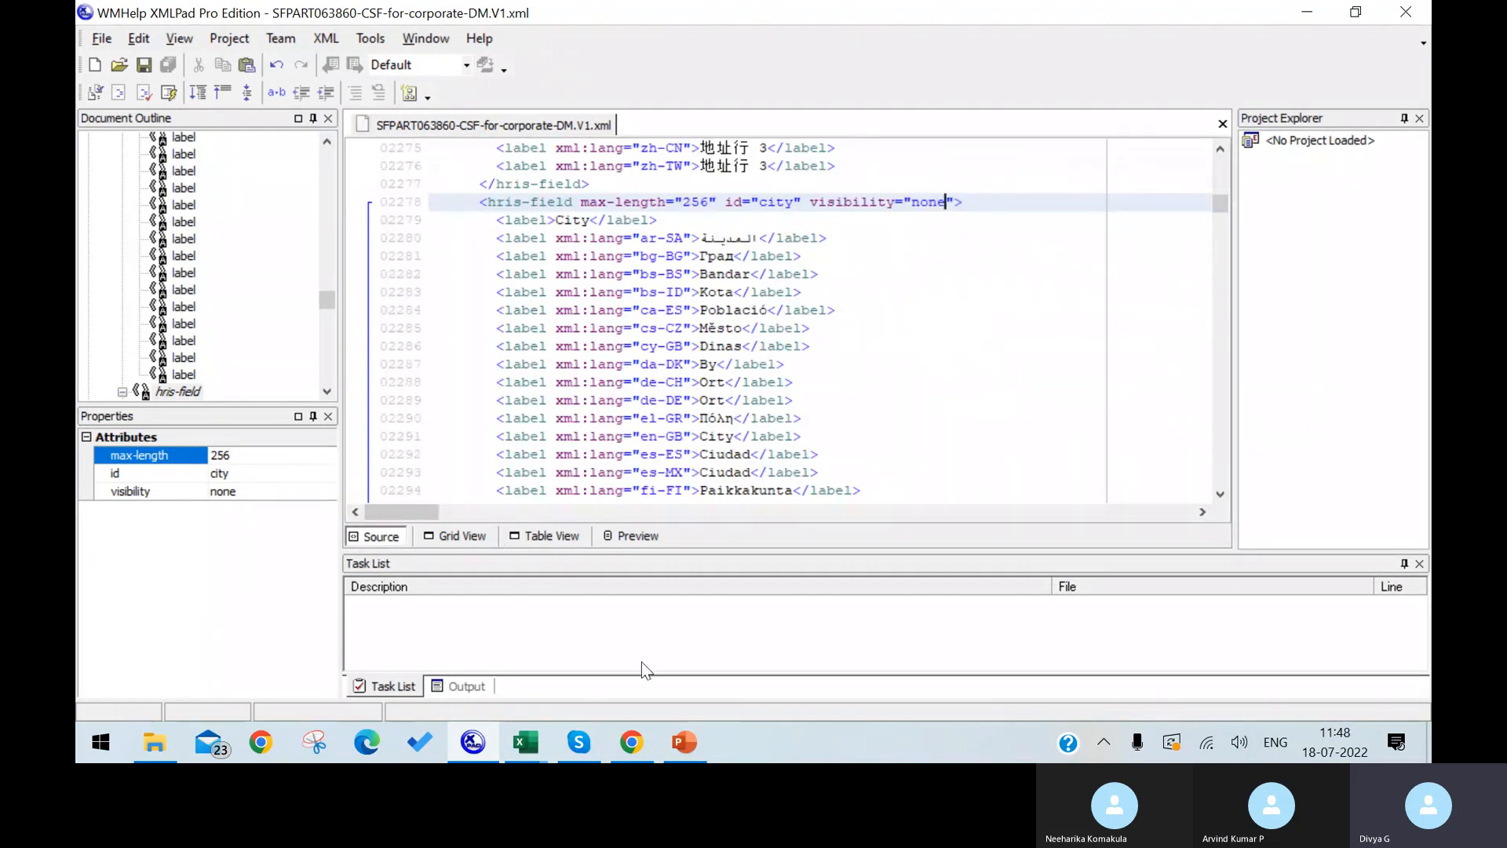
Switch to SuccessFactors and look over the Company (LegalEntity) object definition and the list of available object definitions.
left_click(631, 742)
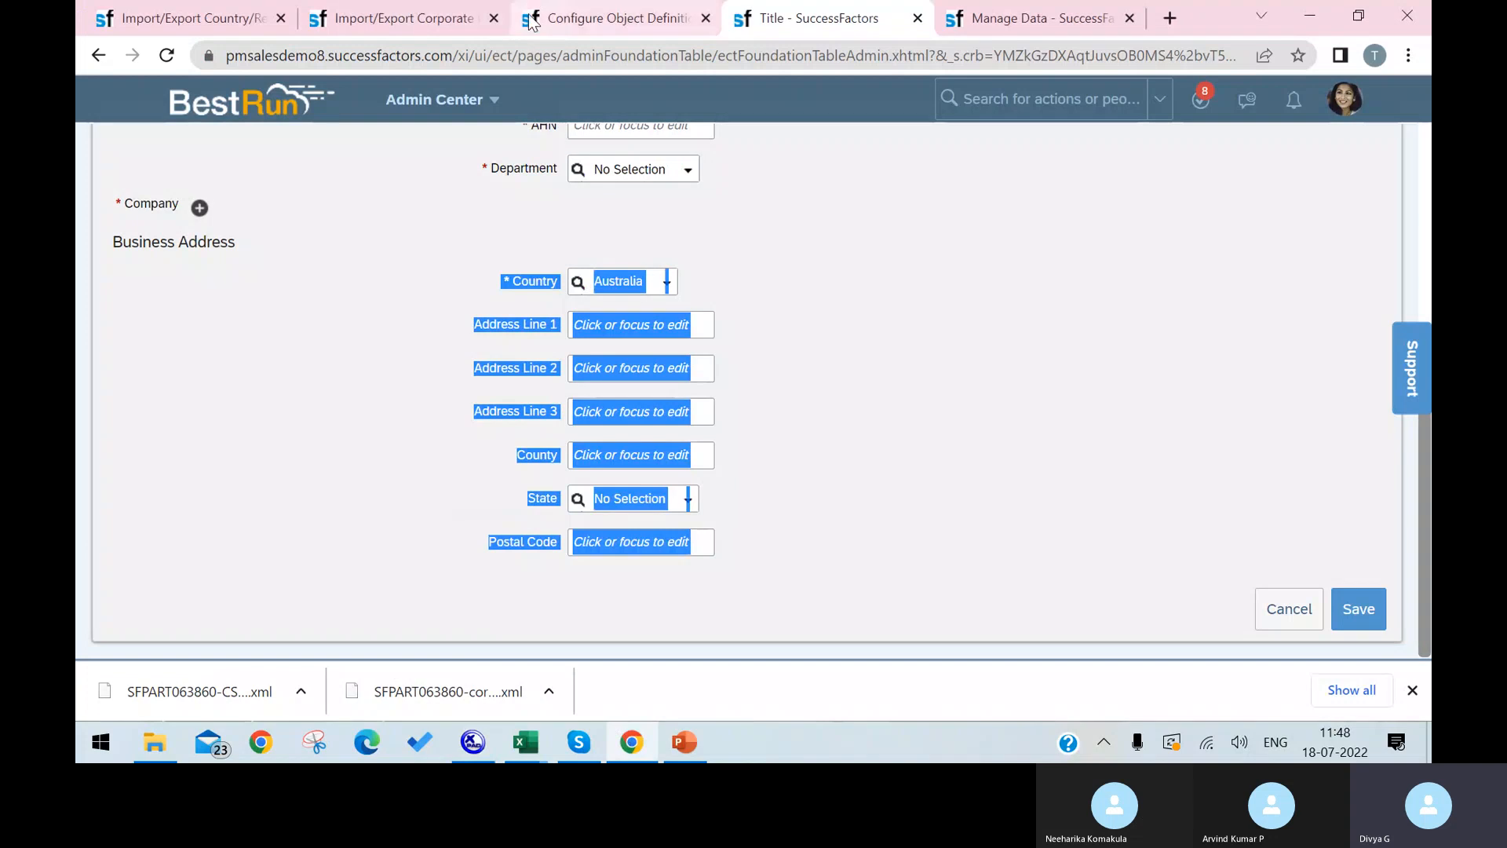
left_click(408, 3)
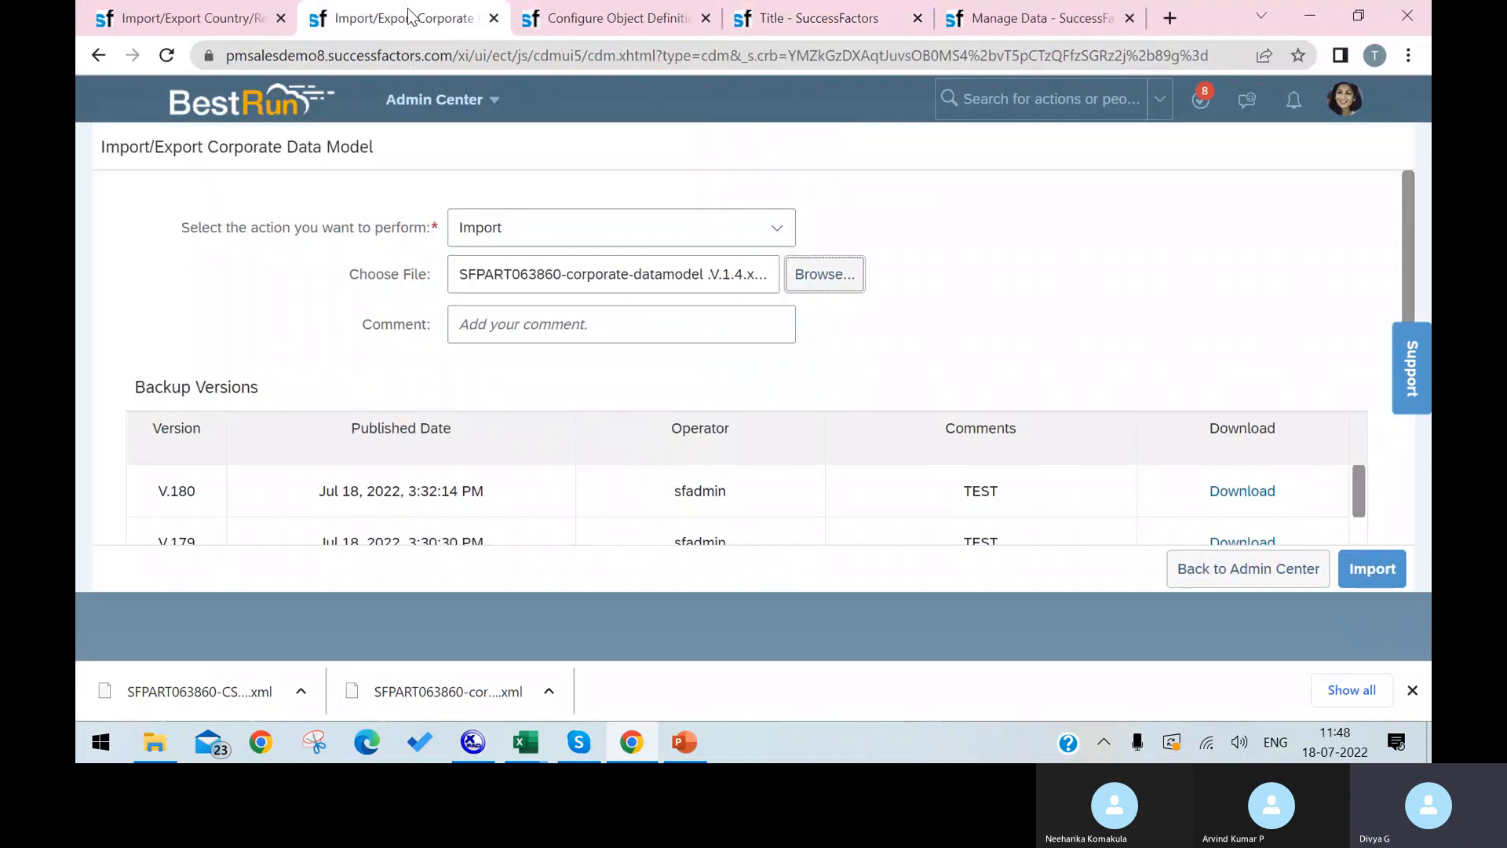
left_click(624, 32)
scroll(747, 275, "down", 5)
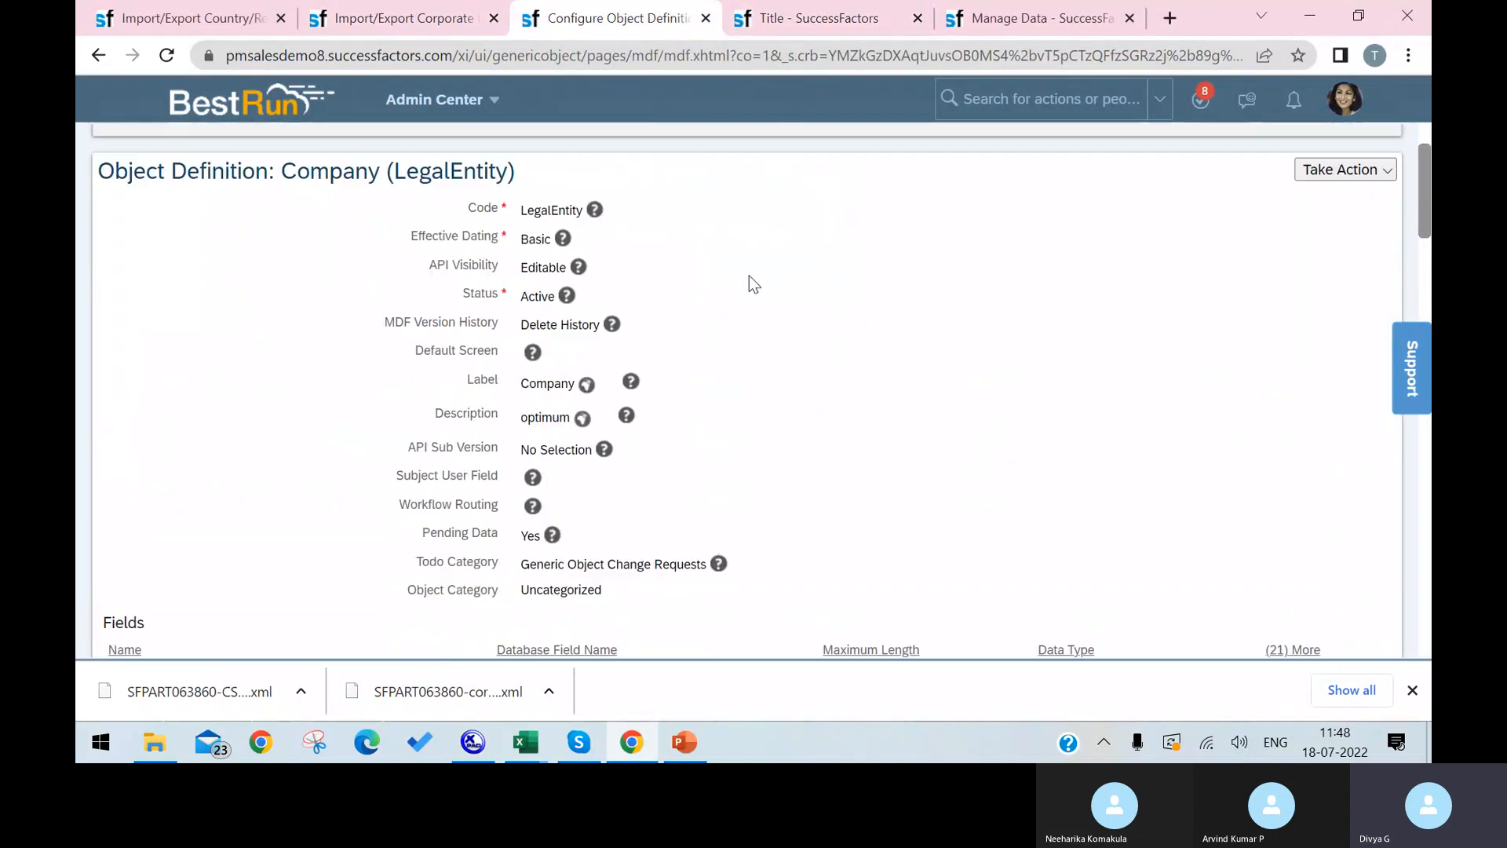
scroll(746, 269, "up", 5)
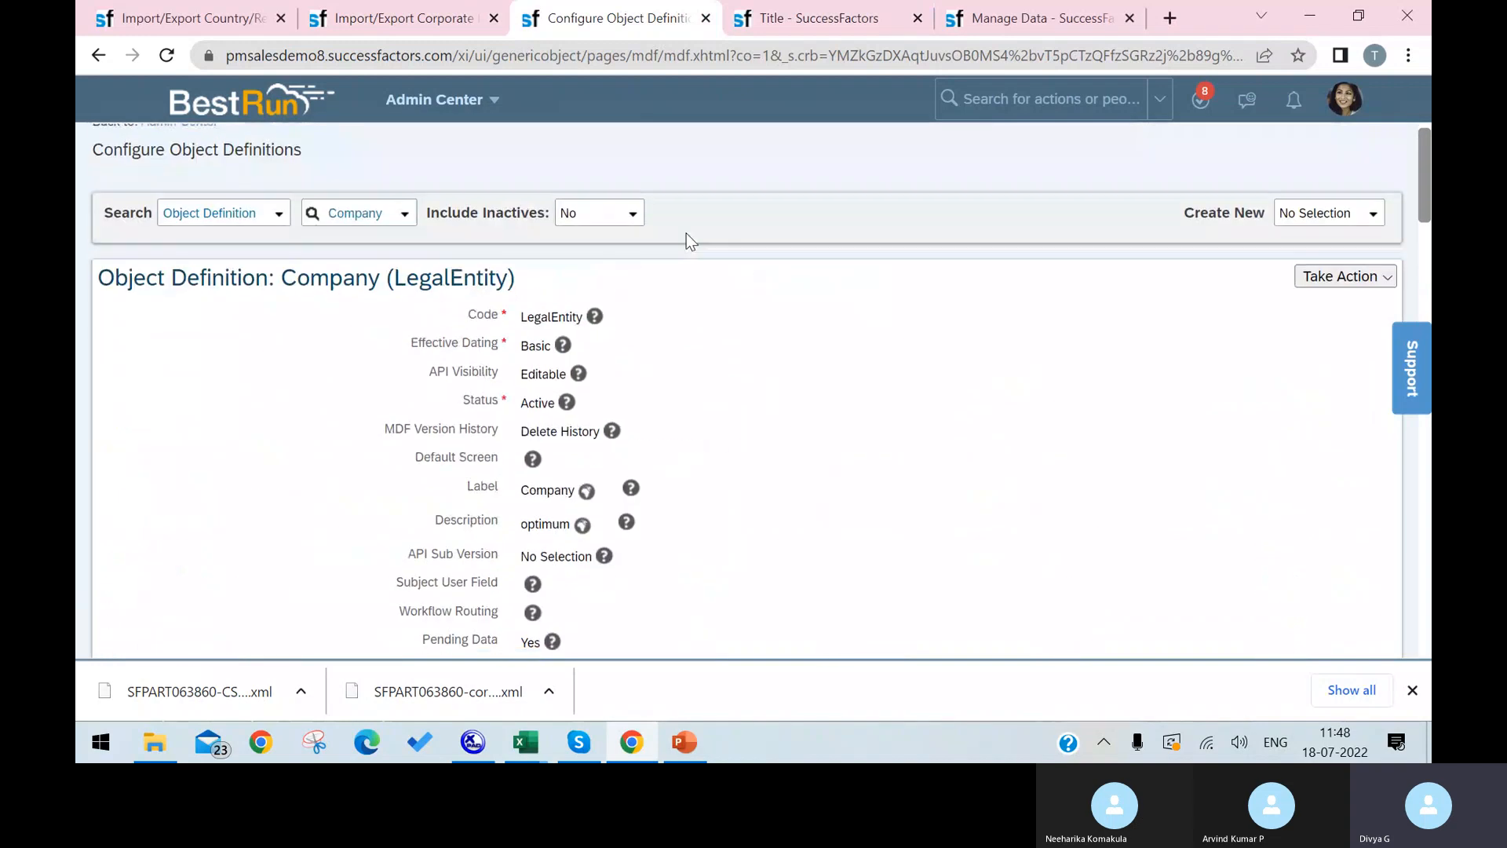
left_click(396, 226)
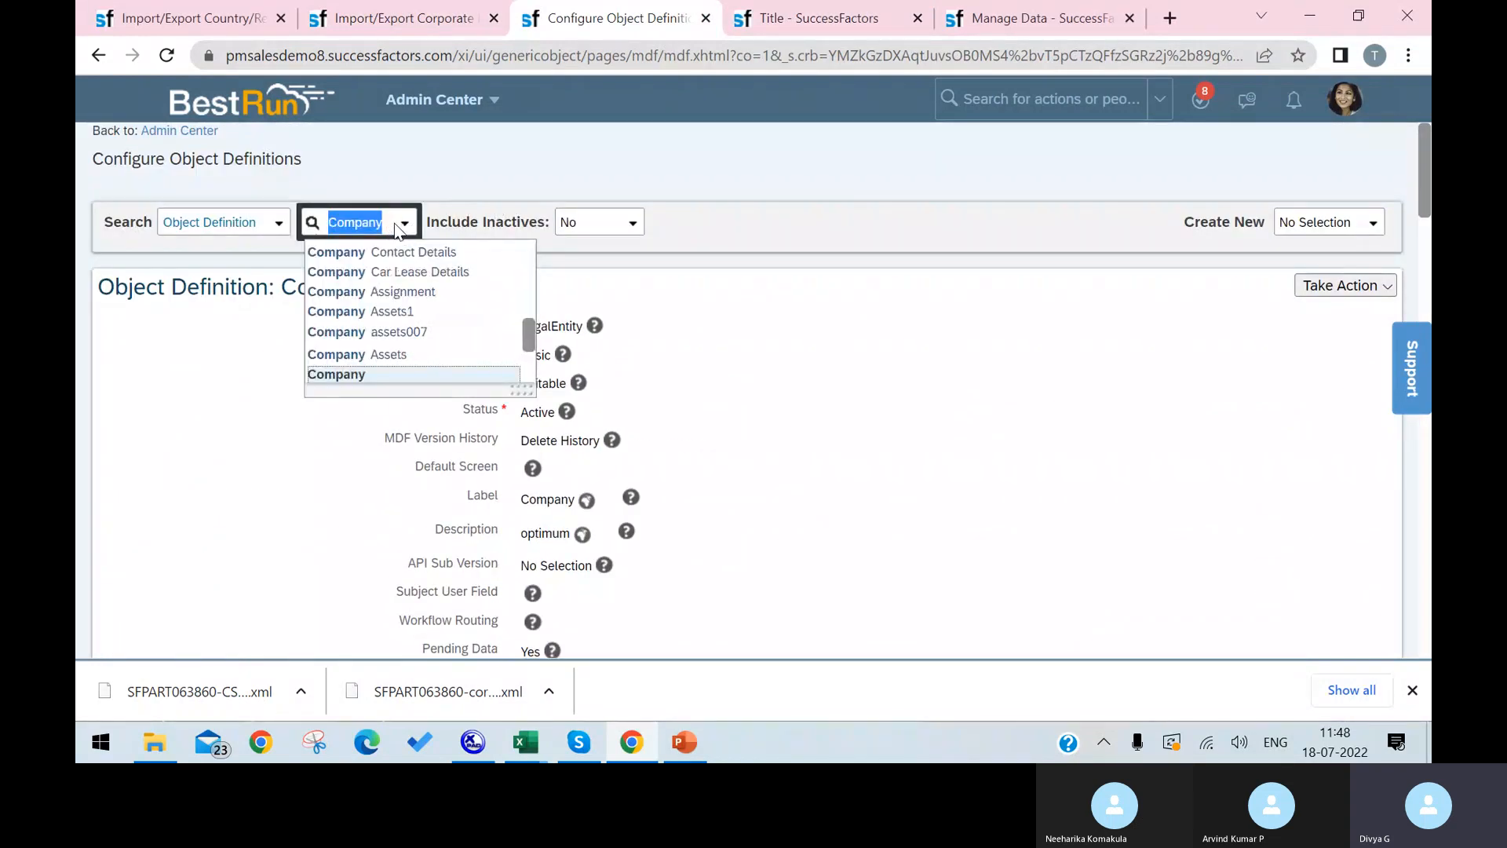
Return to the new Location record in Manage Organization, Pay and Job Structures.
left_click(873, 26)
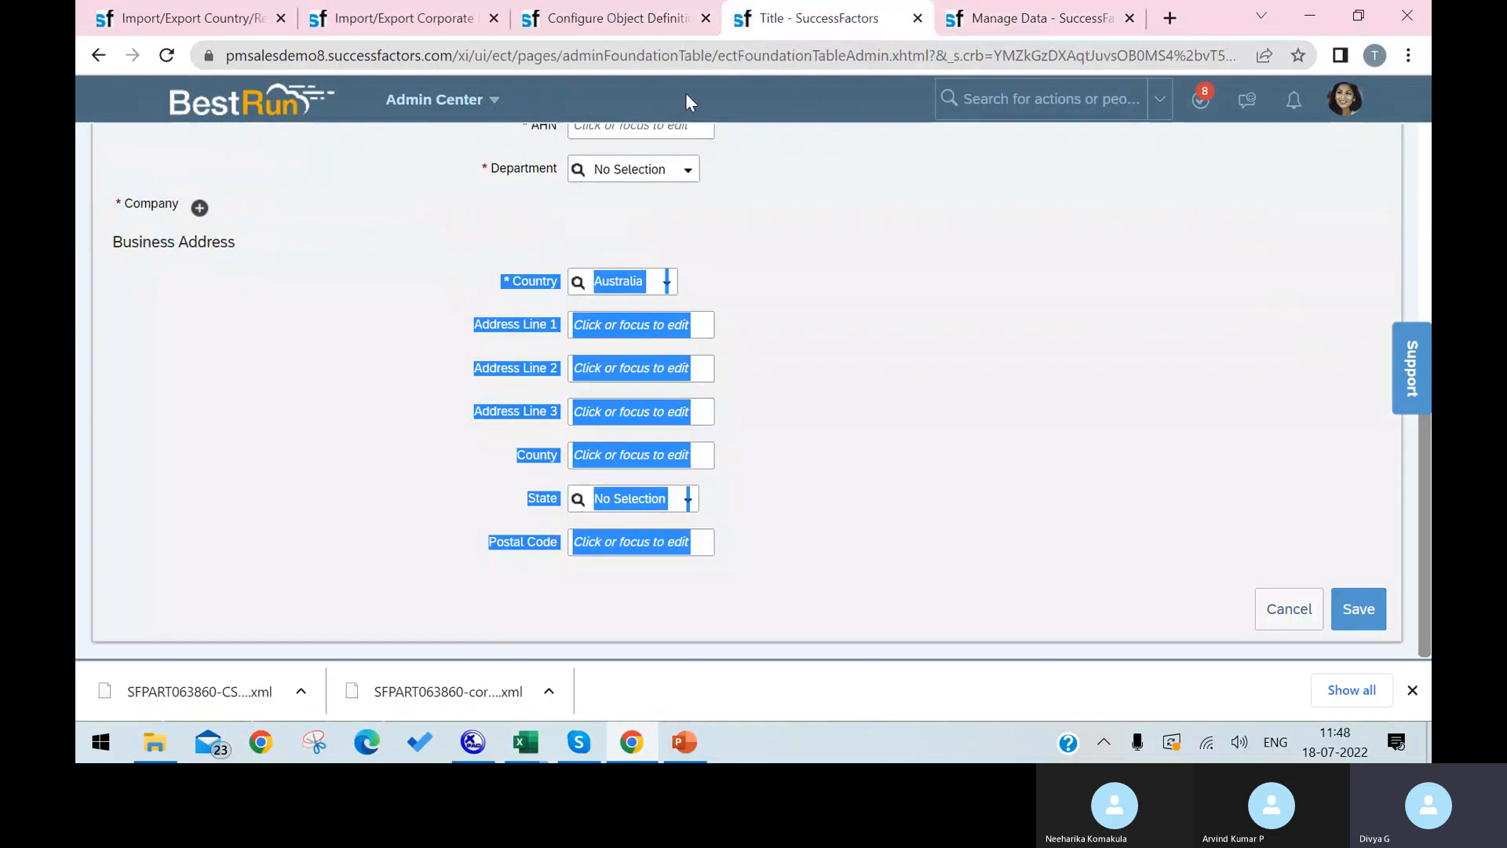
scroll(614, 282, "up", 6)
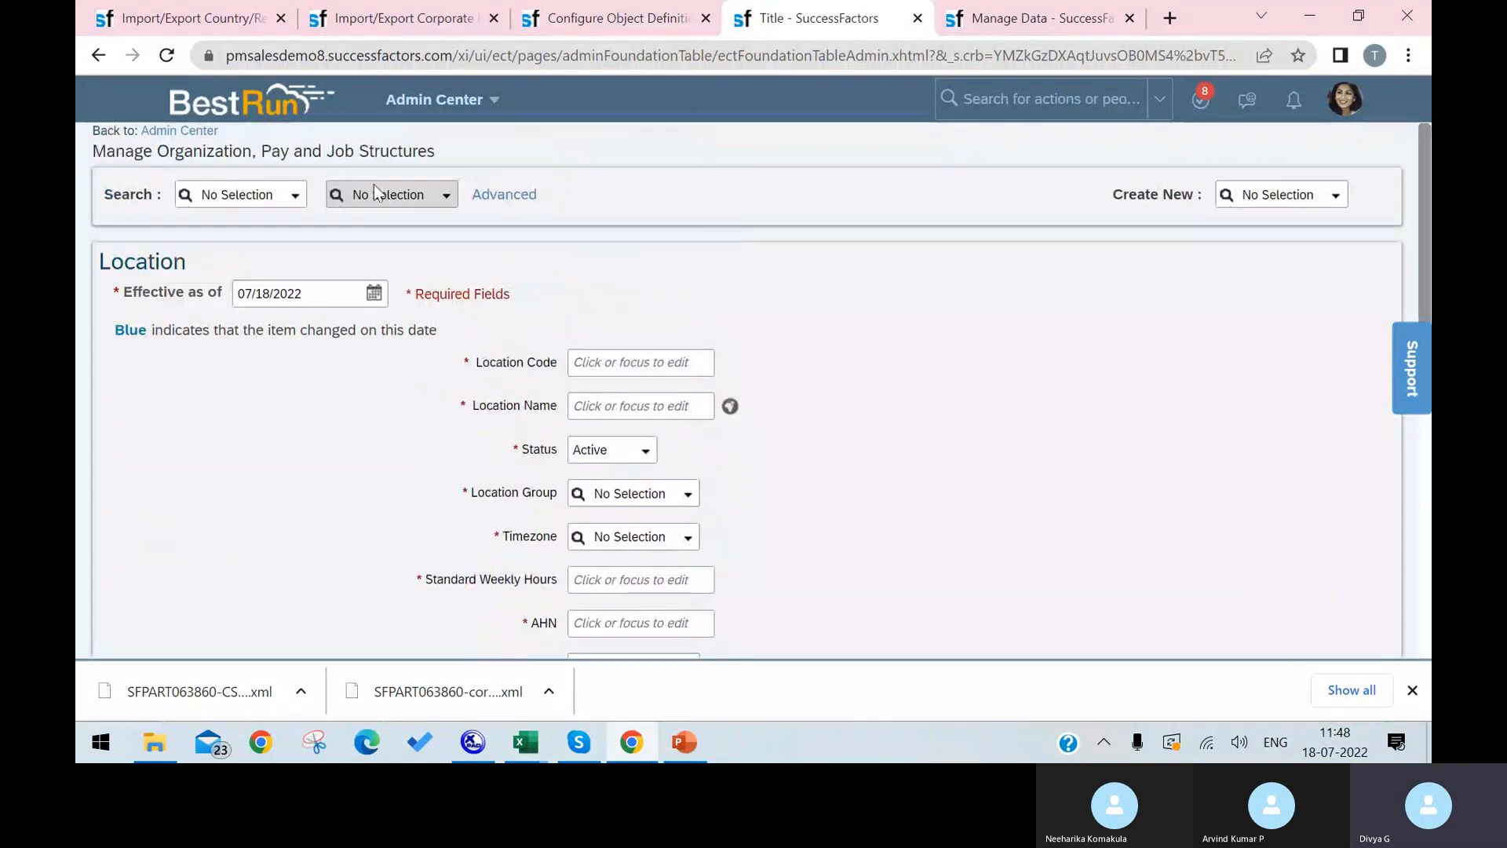
Set the structure search to the Location object type and dismiss the error dialog.
left_click(290, 196)
left_click(271, 289)
left_click(915, 479)
left_click(910, 537)
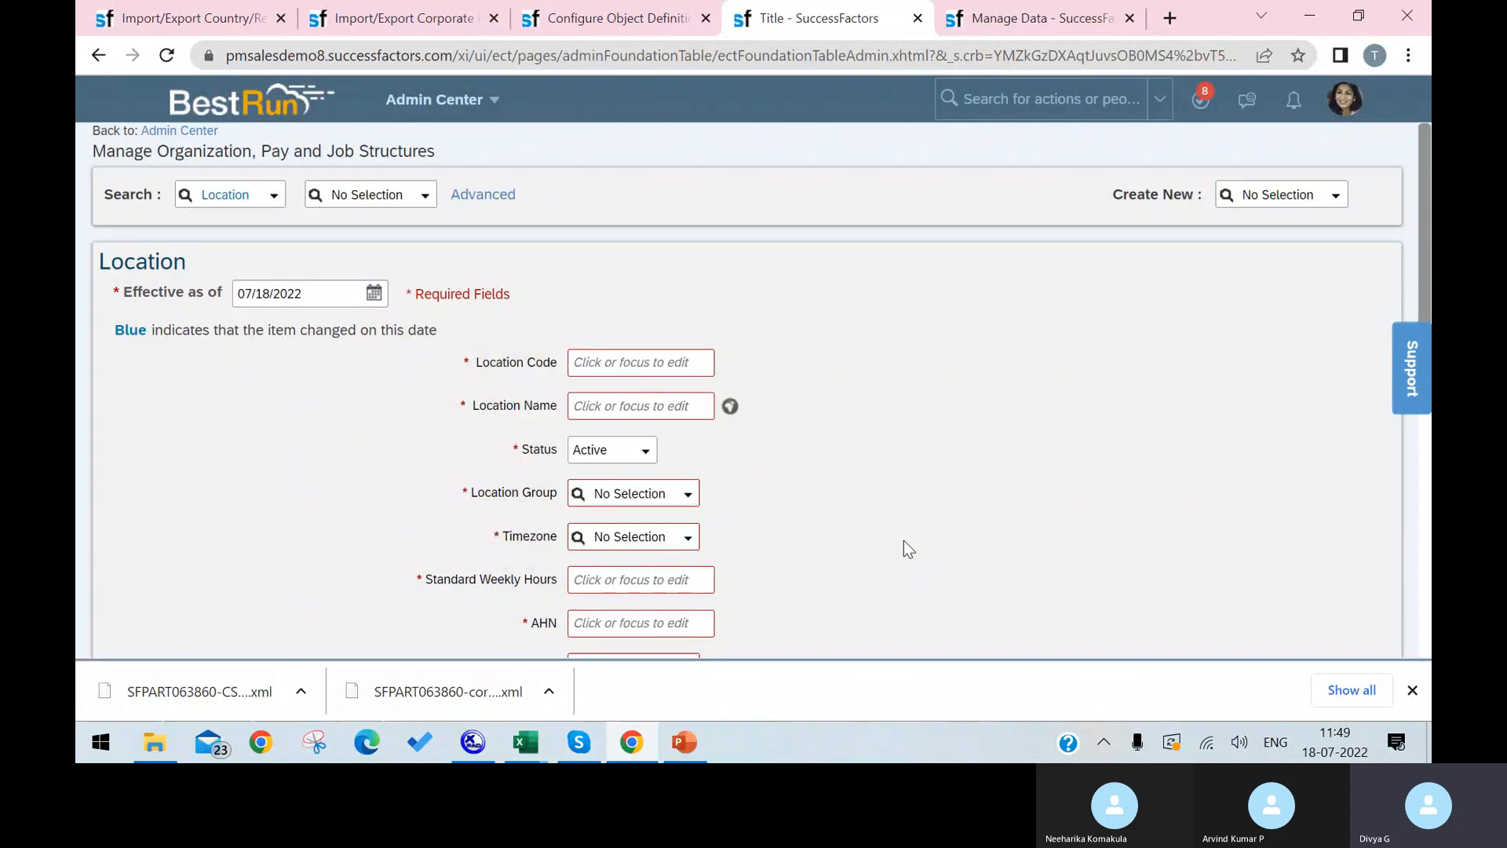
left_click(339, 198)
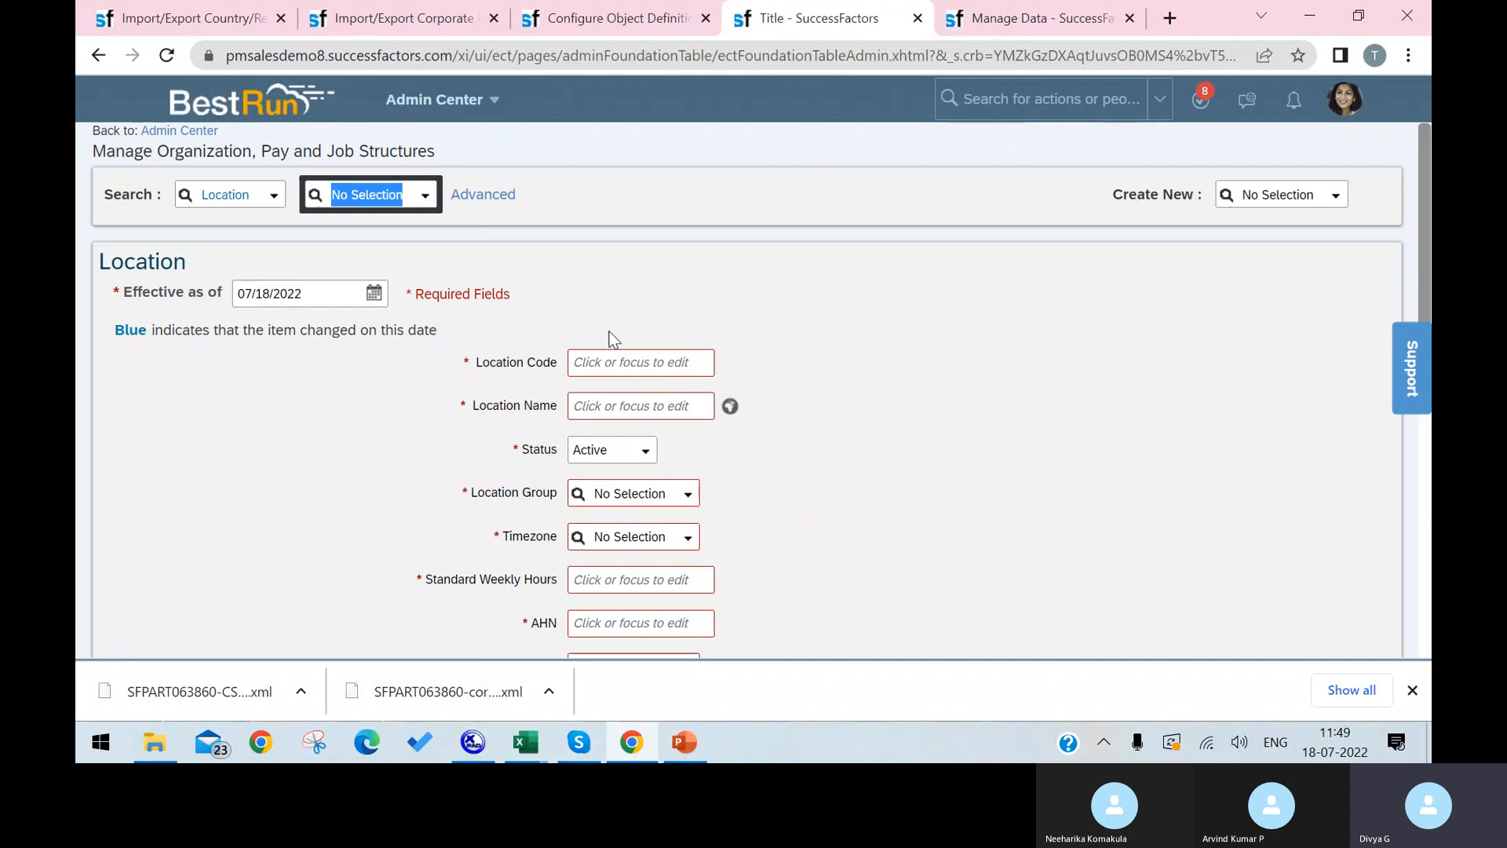
Enter 12311 as the new location's code and HYDERABAD as its name.
left_click(670, 357)
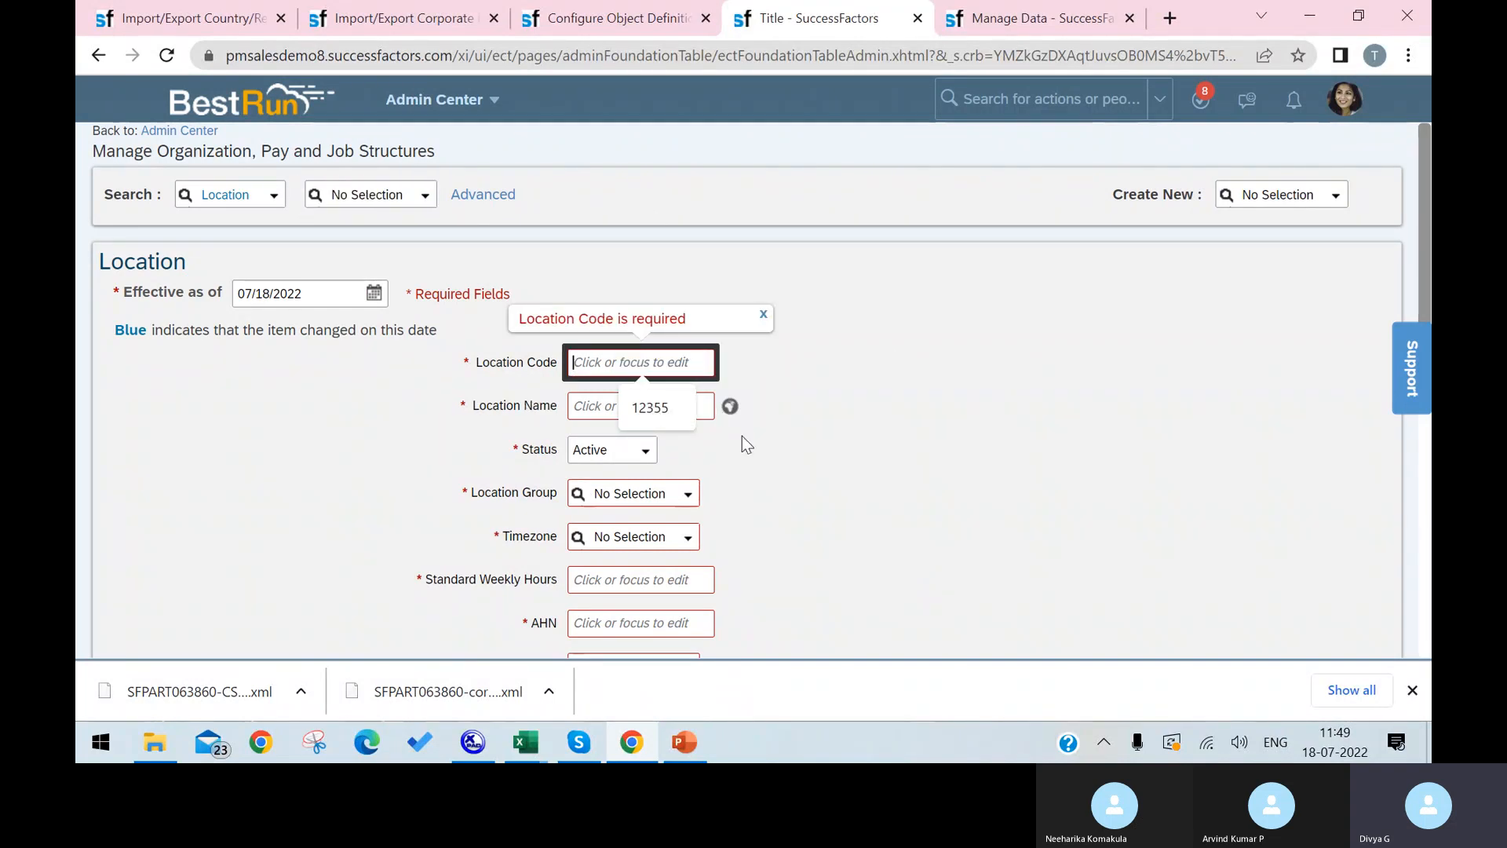
type("1231")
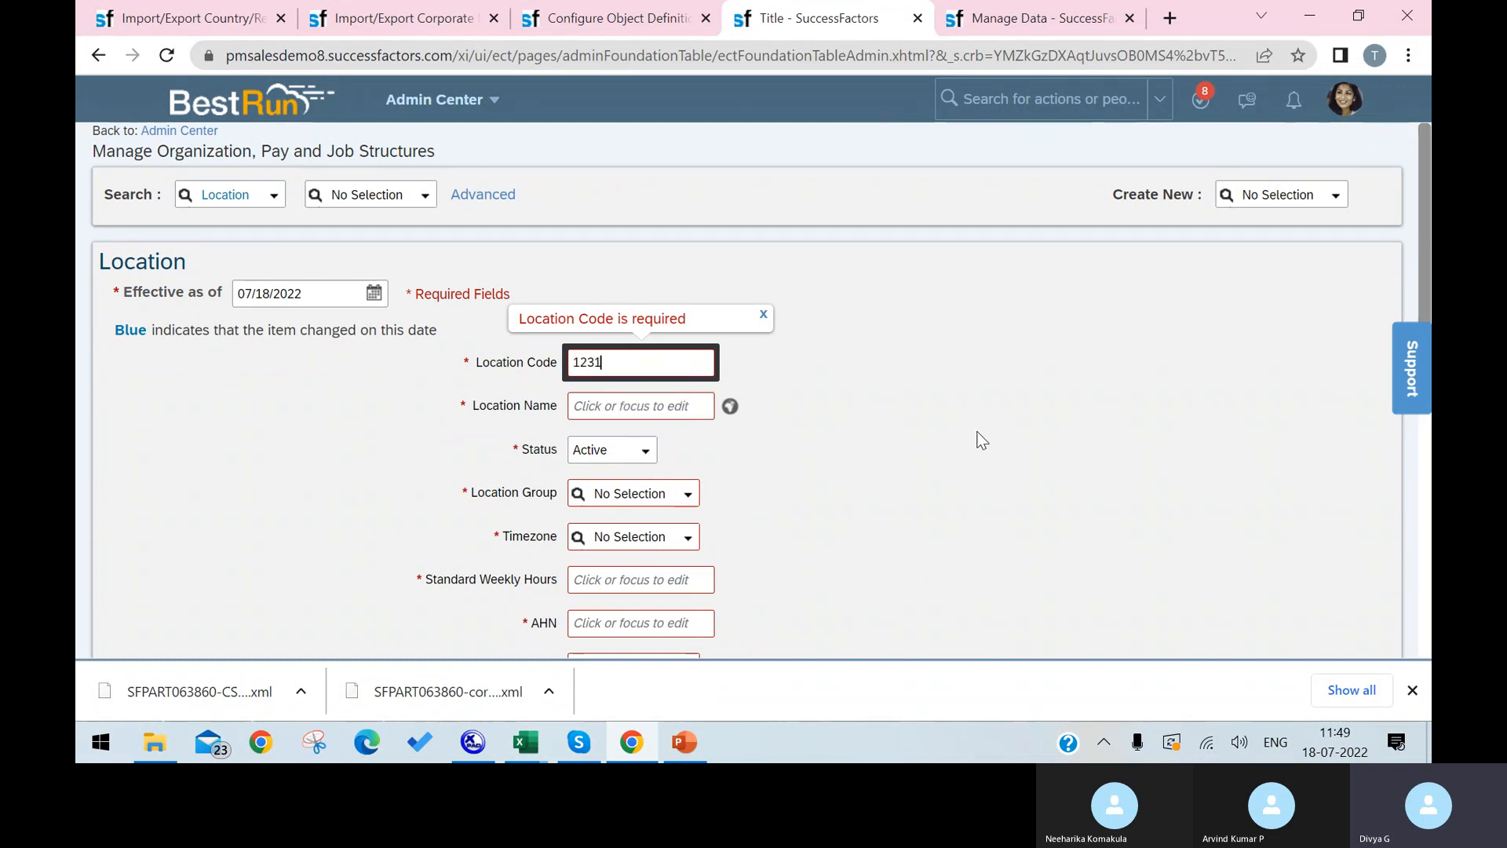
left_click(664, 403)
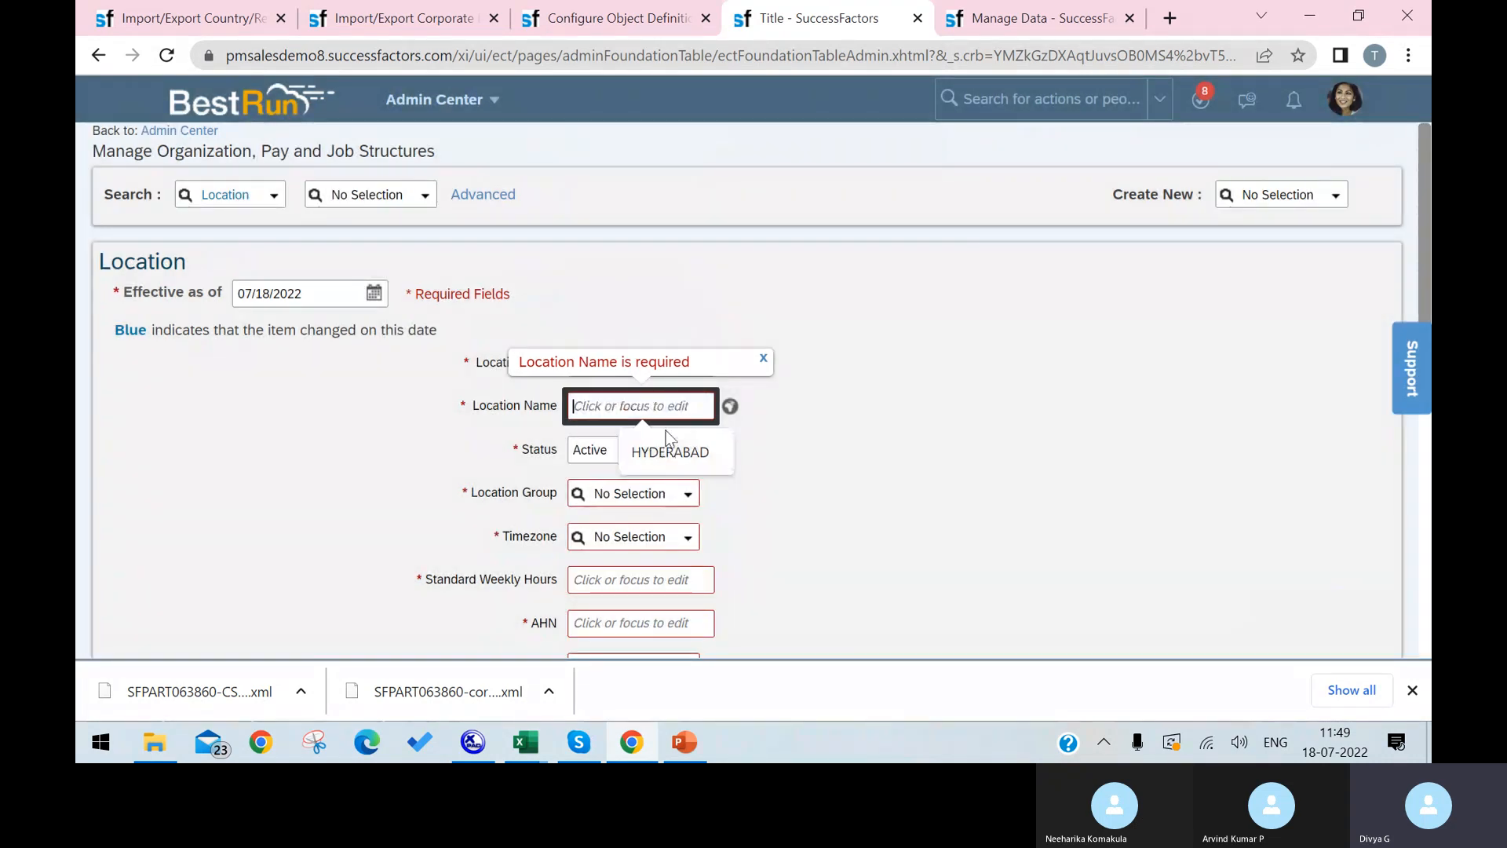
left_click(856, 413)
left_click(671, 404)
left_click(674, 452)
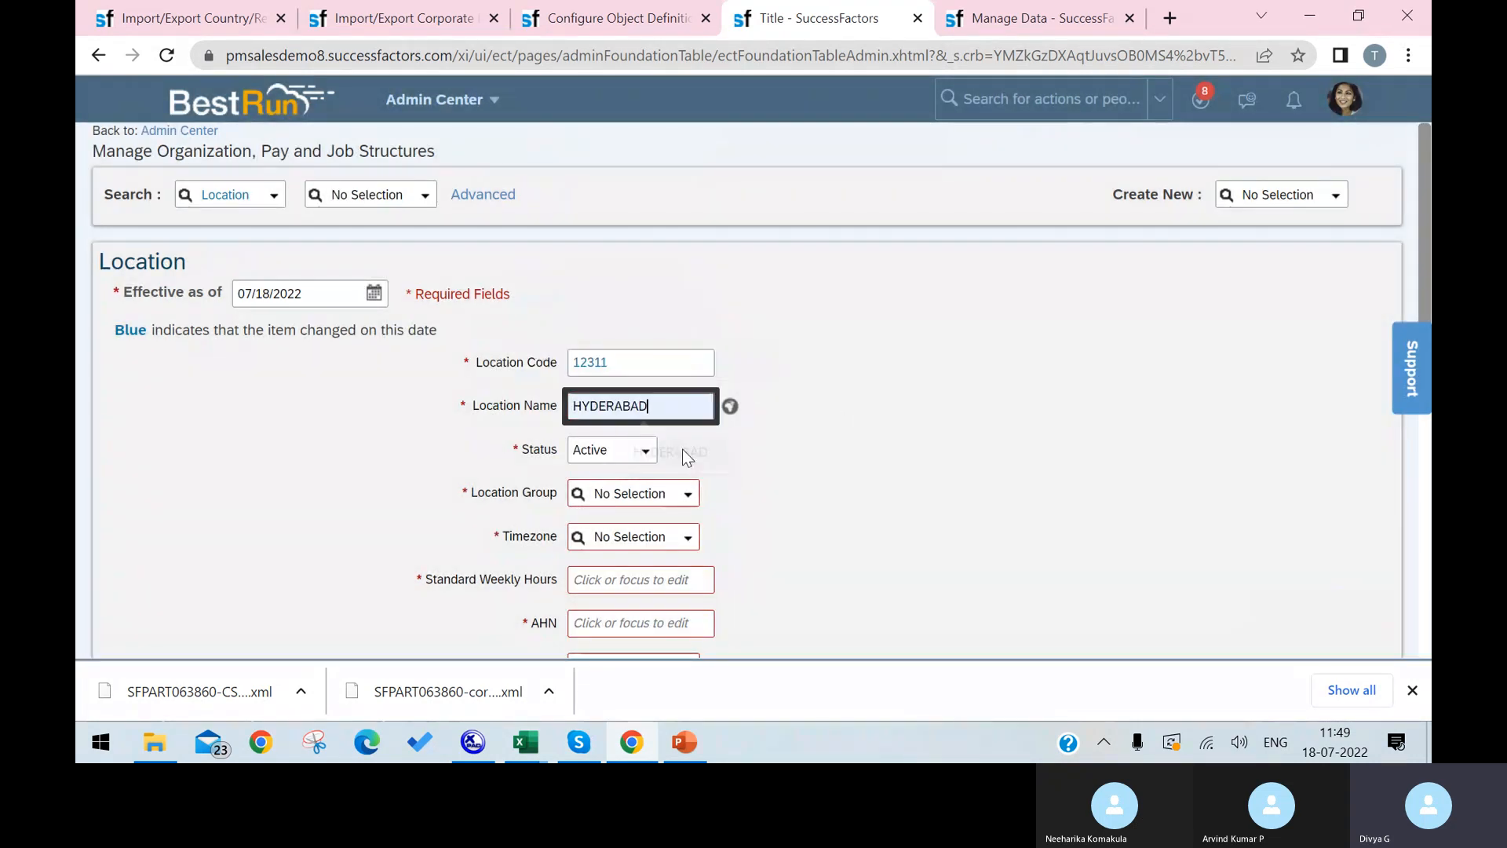
Set the location group to APAC (LGM101) and the timezone to ACT (GMT+09:30).
scroll(719, 479, "down", 3)
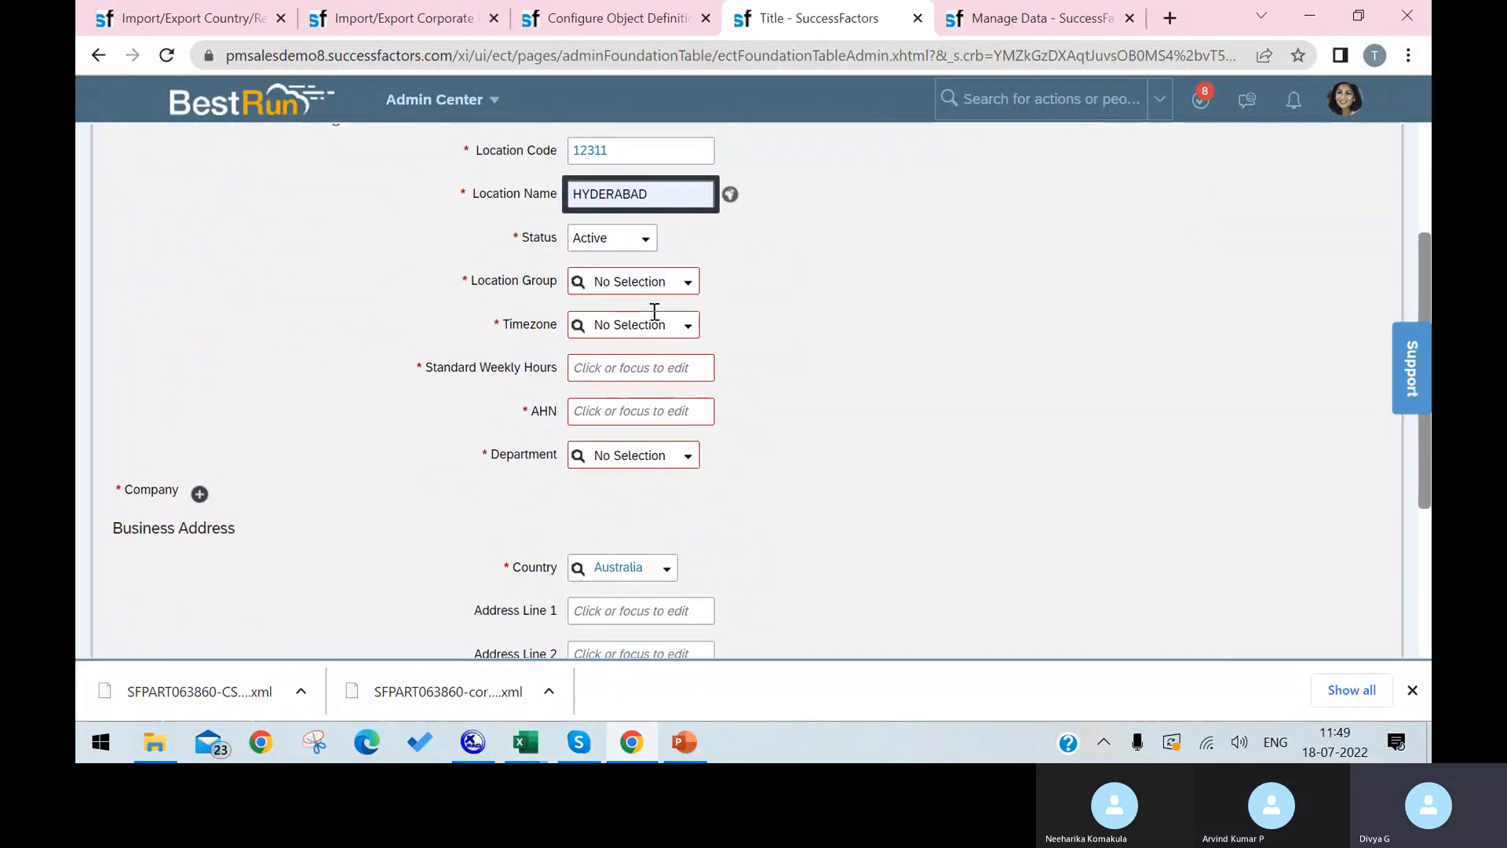
left_click(684, 289)
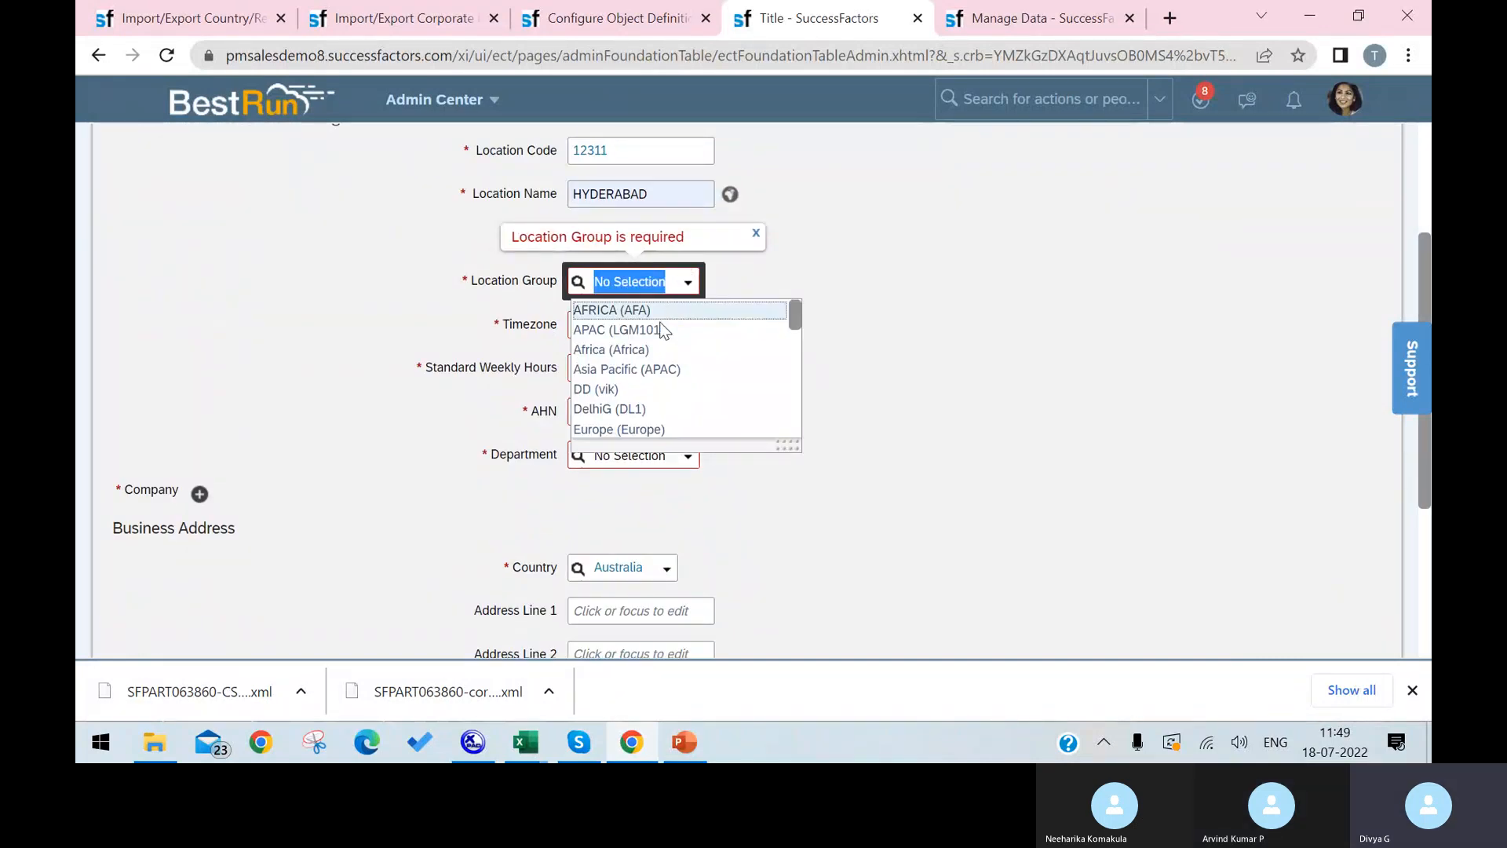
left_click(651, 328)
left_click(692, 324)
left_click(673, 374)
Fill in 40 standard weekly hours, AHN ERT and the department Ansan Branch (41030031) for the location.
scroll(678, 372, "down", 2)
left_click(650, 269)
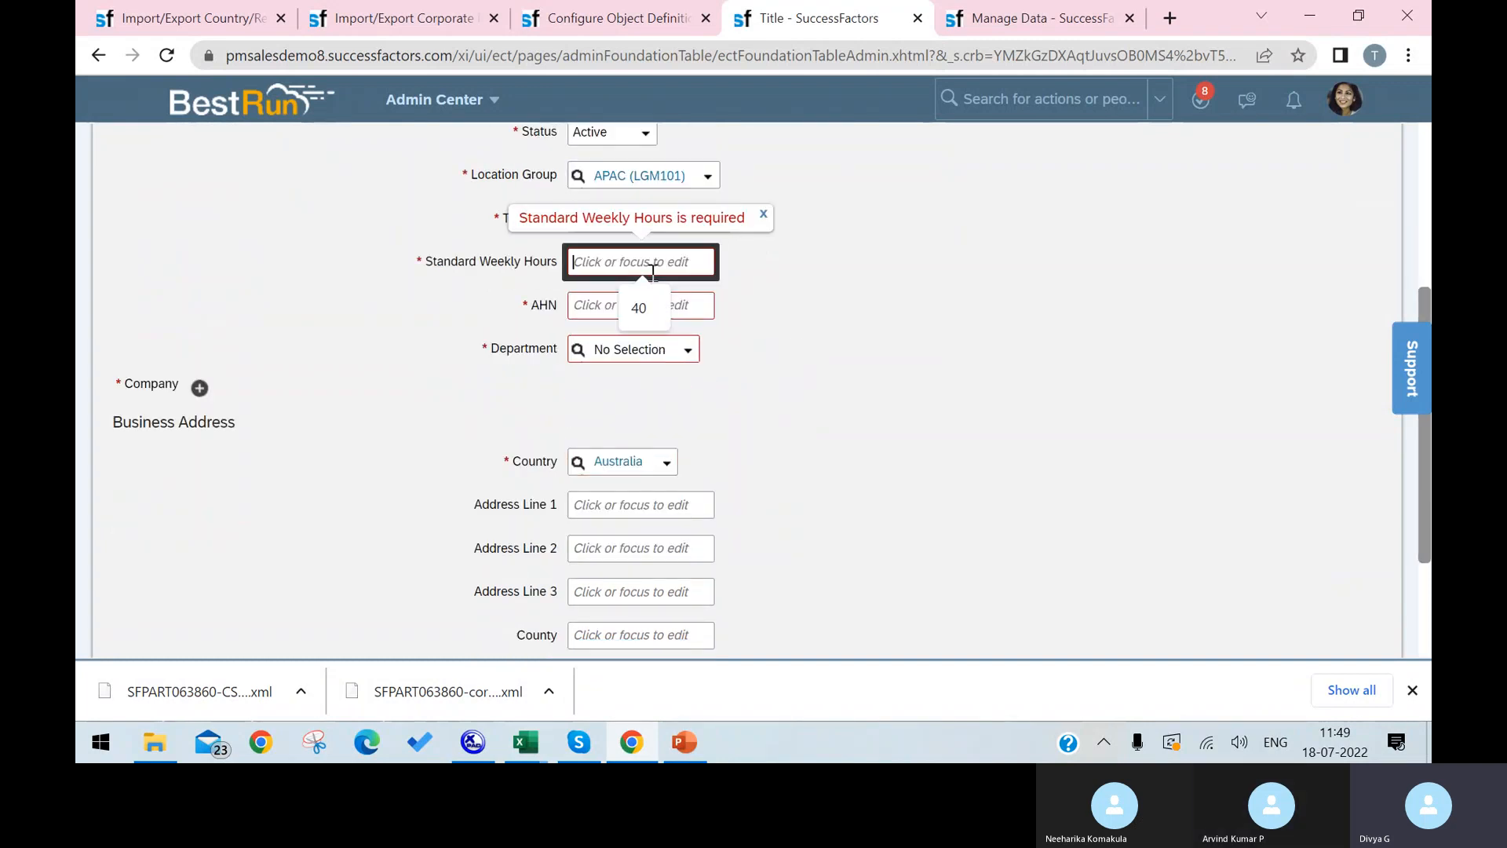
left_click(654, 320)
left_click(658, 313)
type("ERT")
left_click(858, 412)
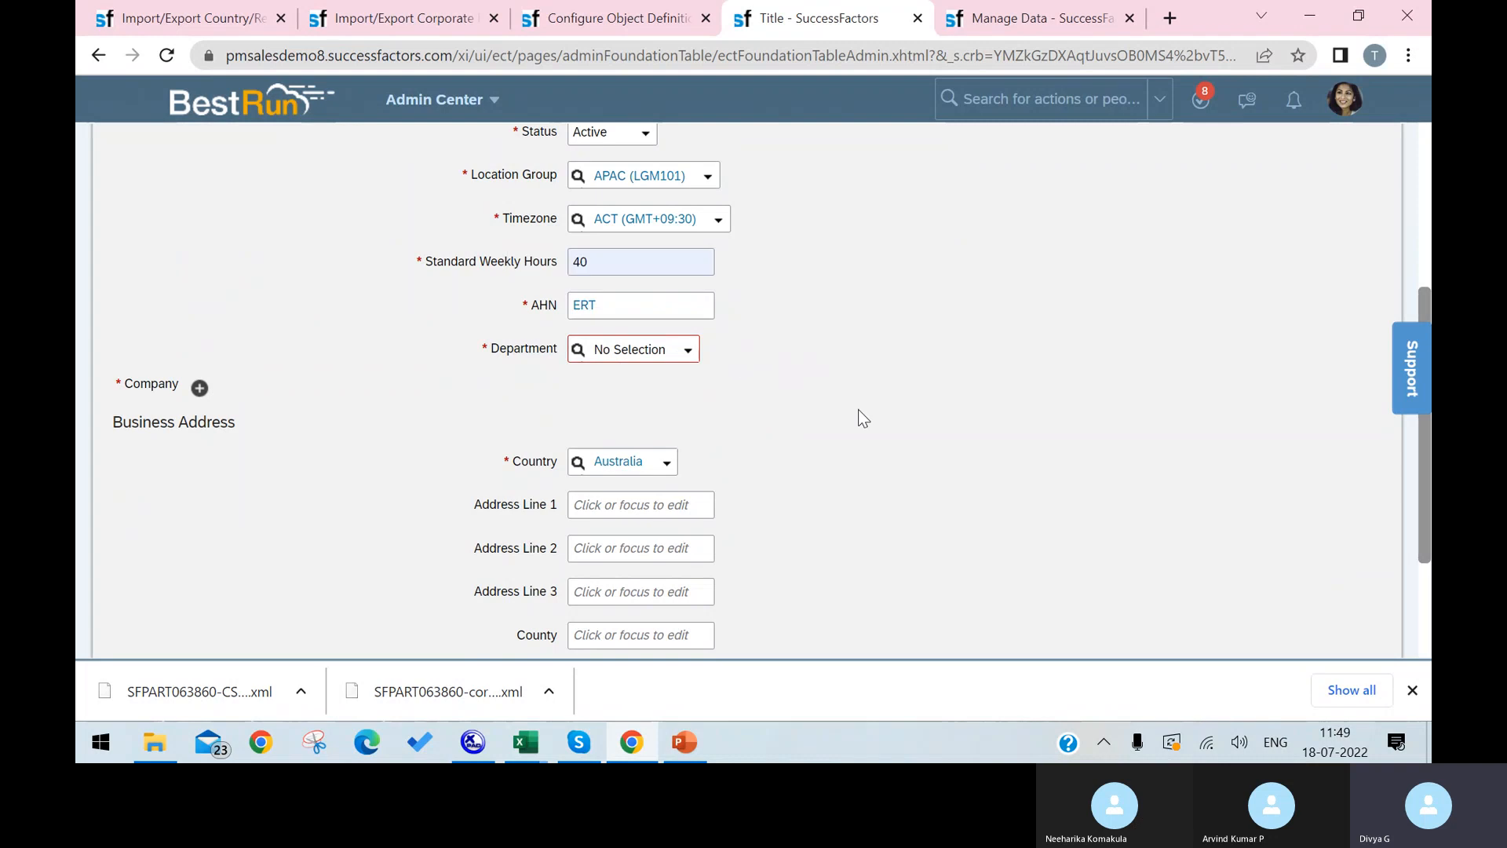
left_click(689, 354)
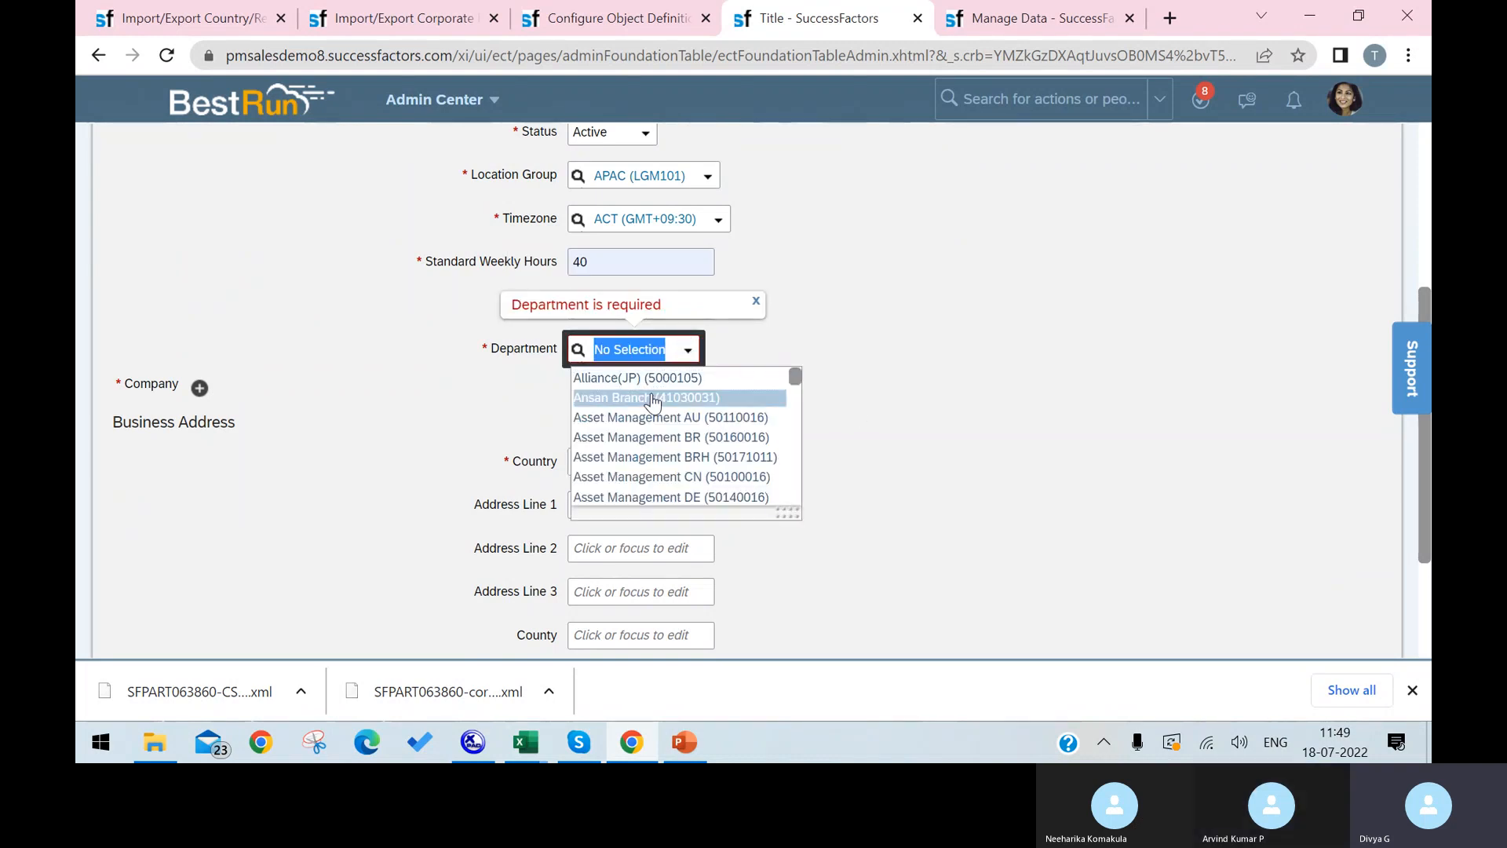
left_click(653, 396)
scroll(730, 421, "down", 2)
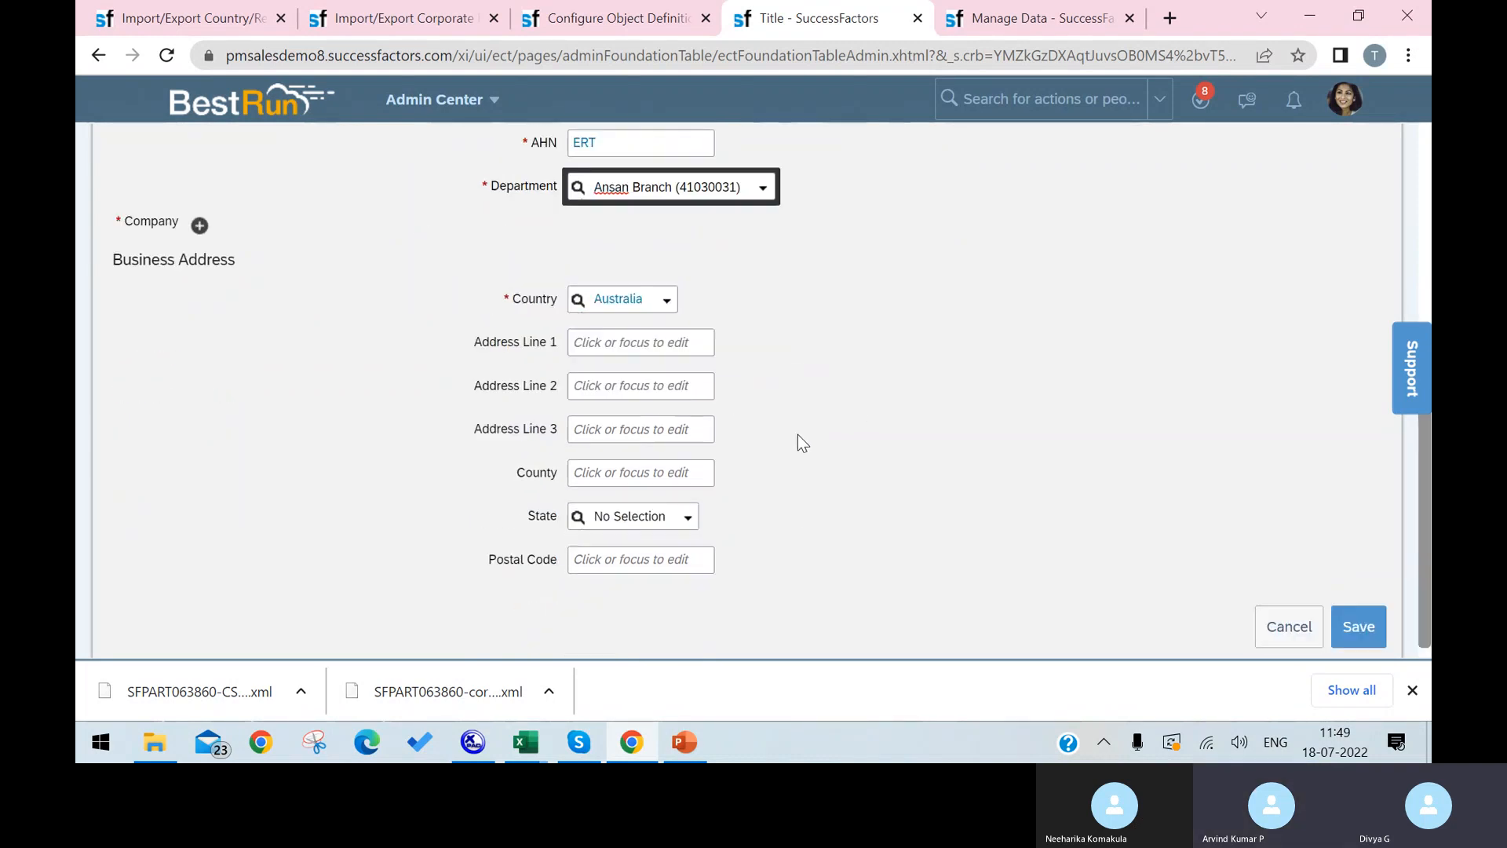
Set the business address state to Australian Capital Territory and try to save the location.
left_click(674, 329)
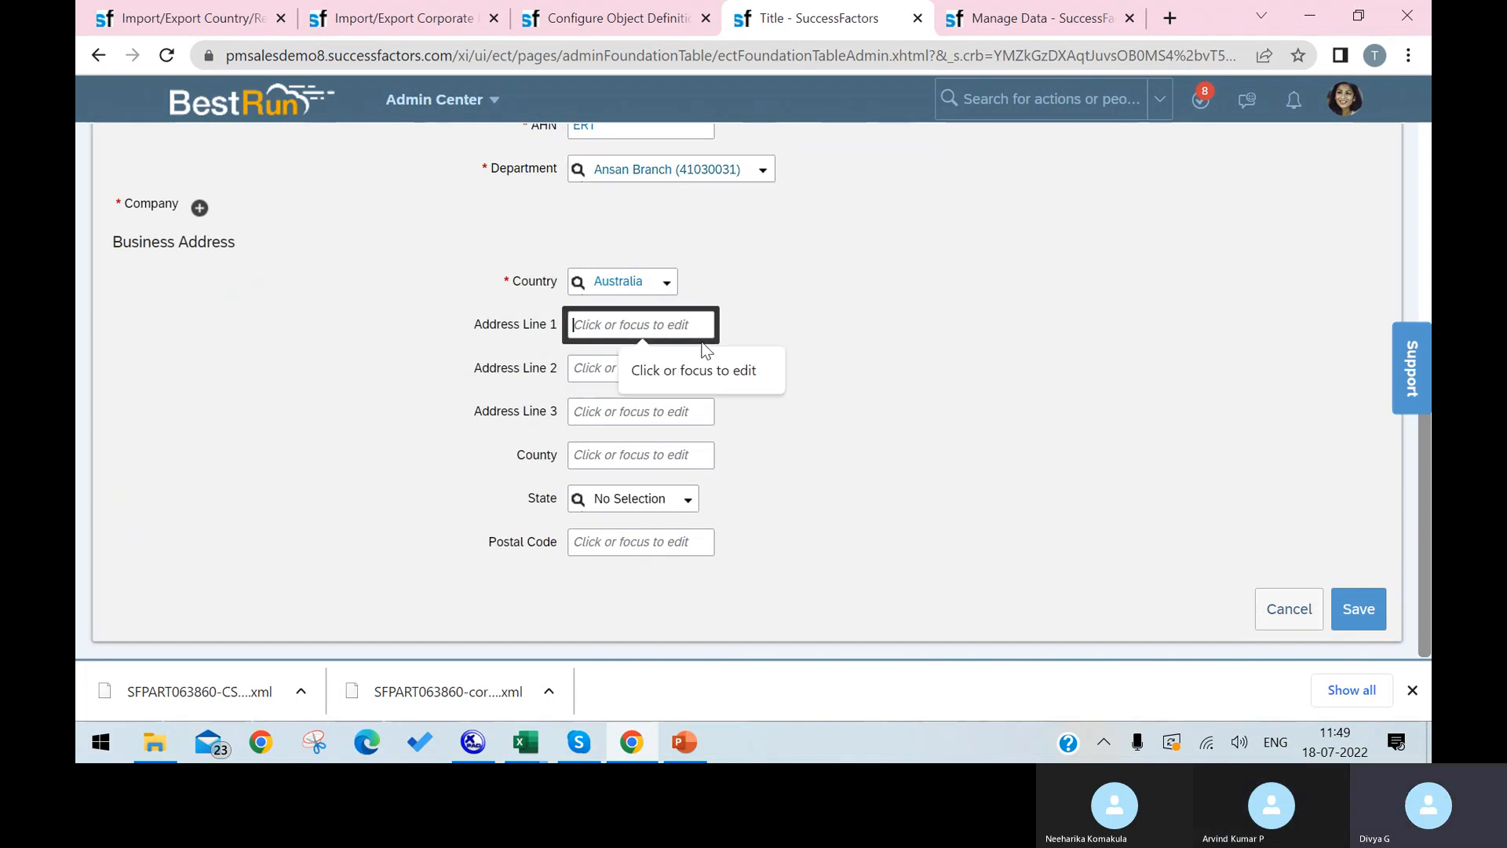
left_click(683, 506)
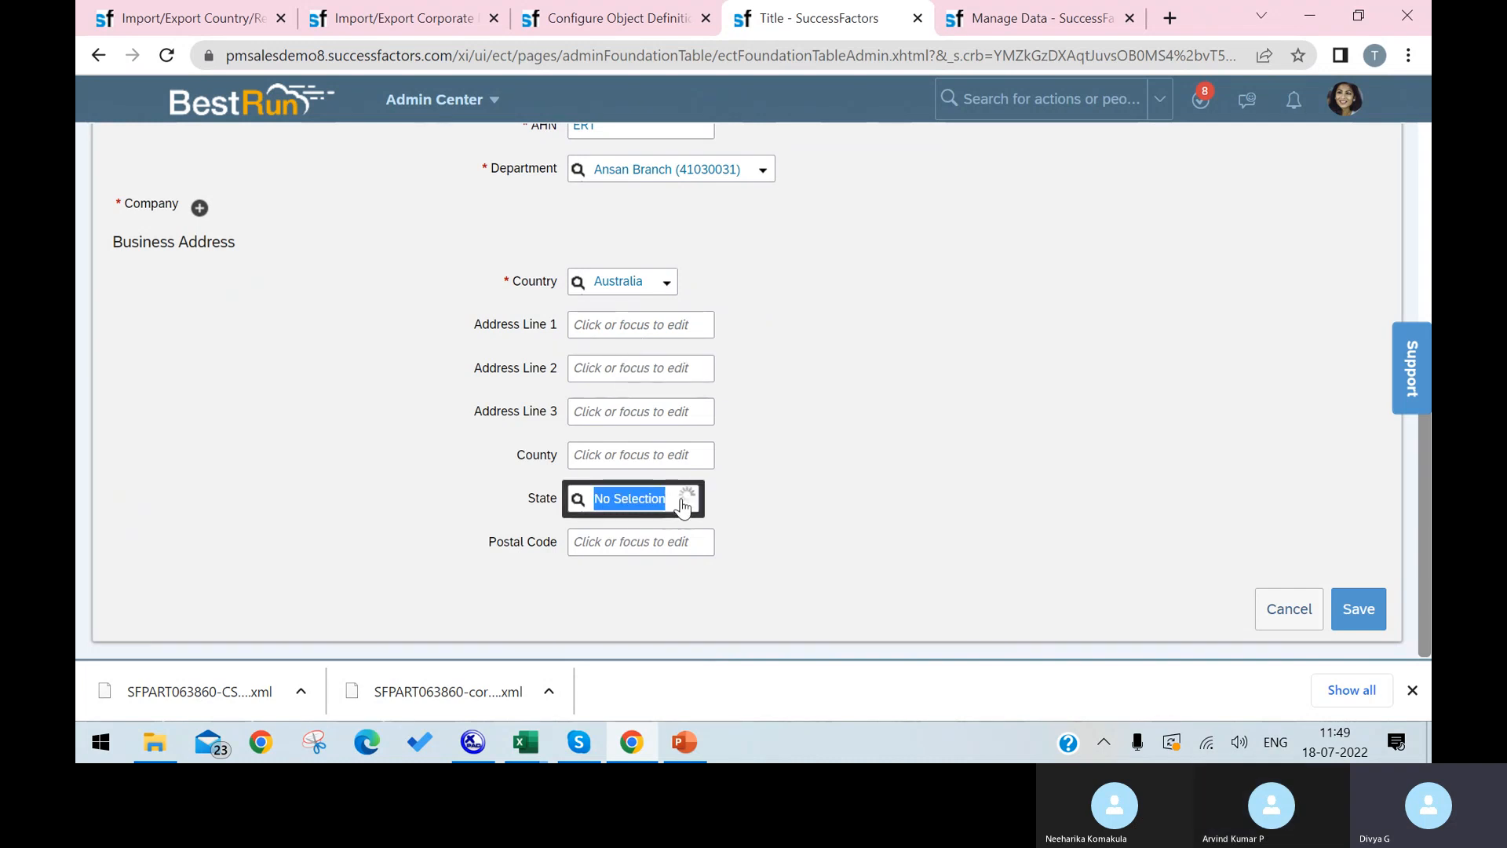
type("TEX")
key("BackSpace")
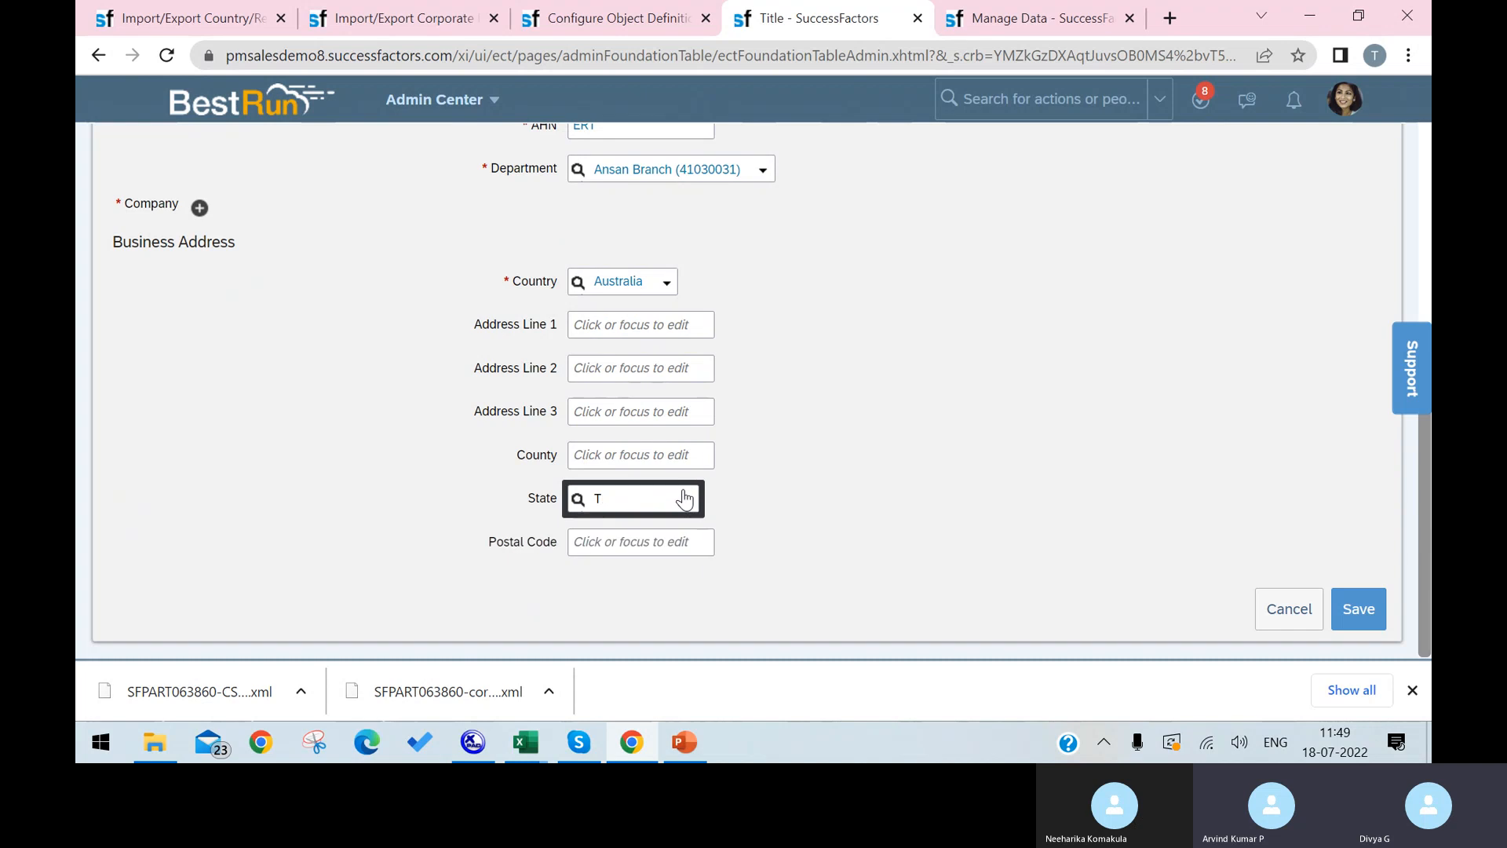
key("BackSpace")
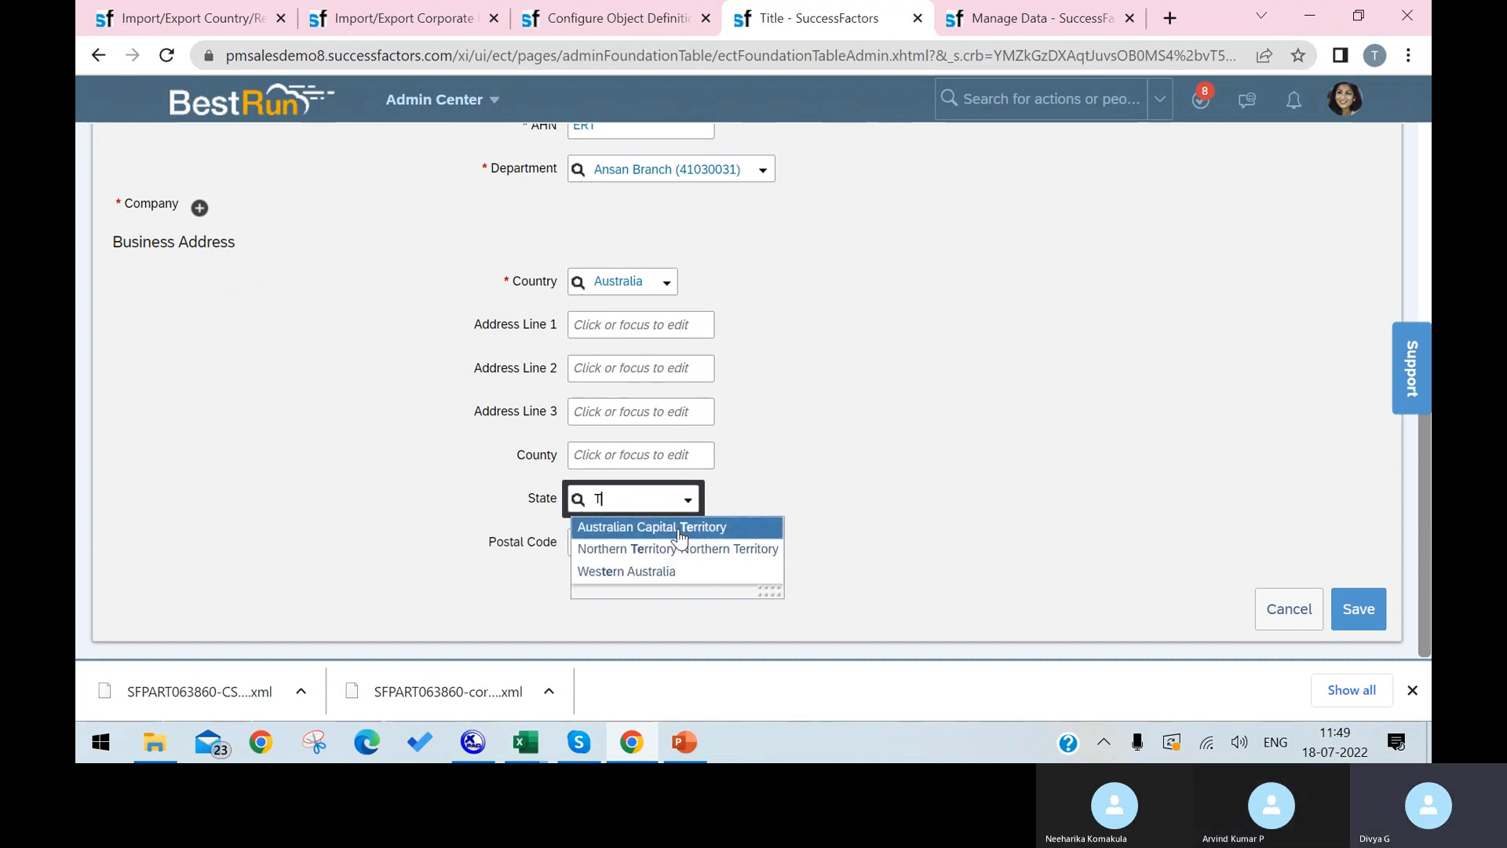
left_click(680, 530)
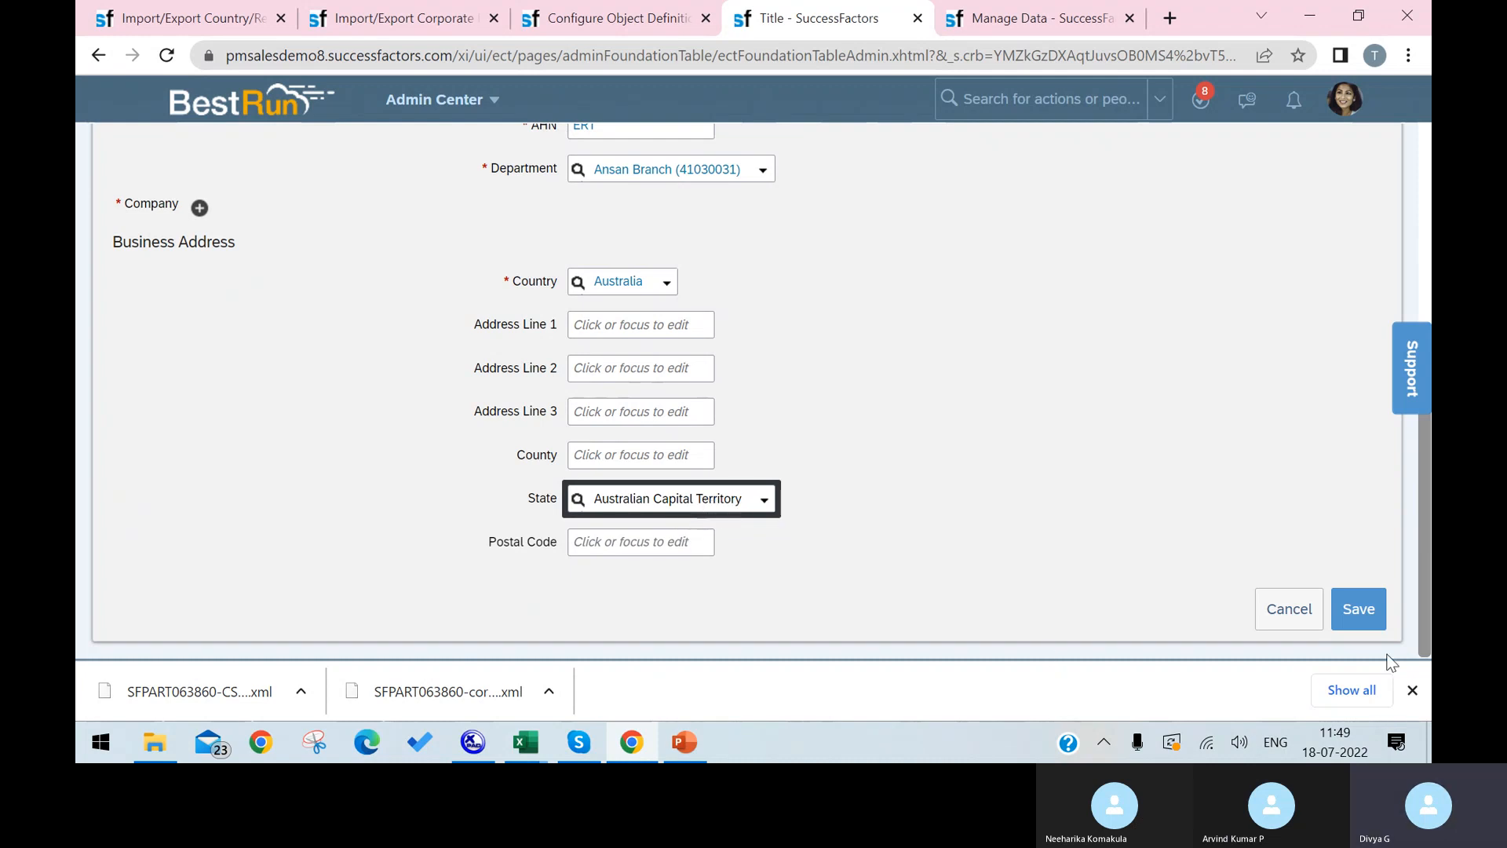
left_click(1377, 619)
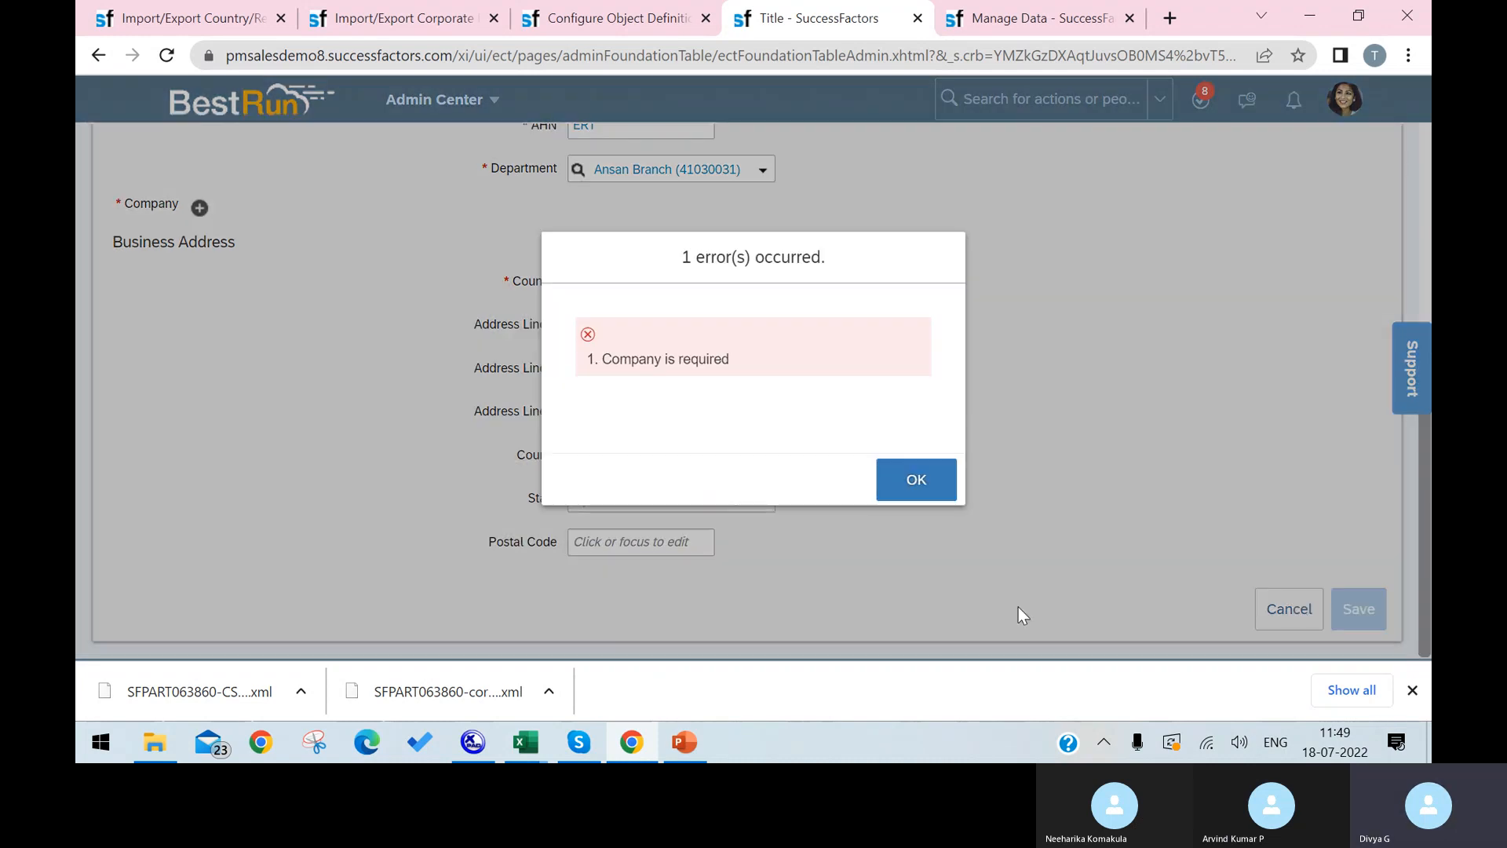
left_click(916, 480)
Add the company BestRun (10000) to the location and save the record.
scroll(199, 367, "up", 3)
left_click(199, 418)
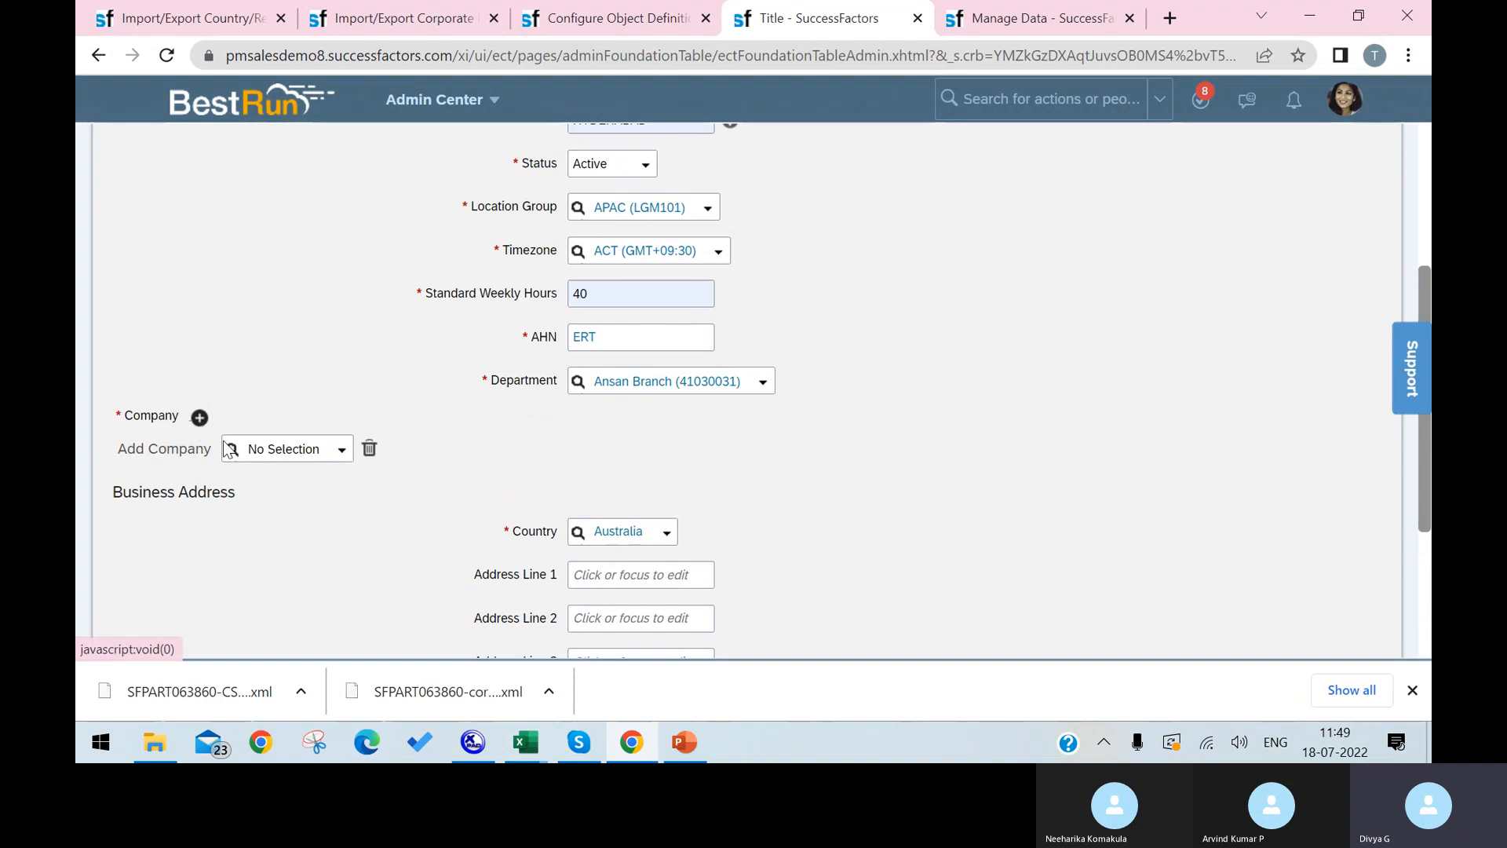
left_click(344, 449)
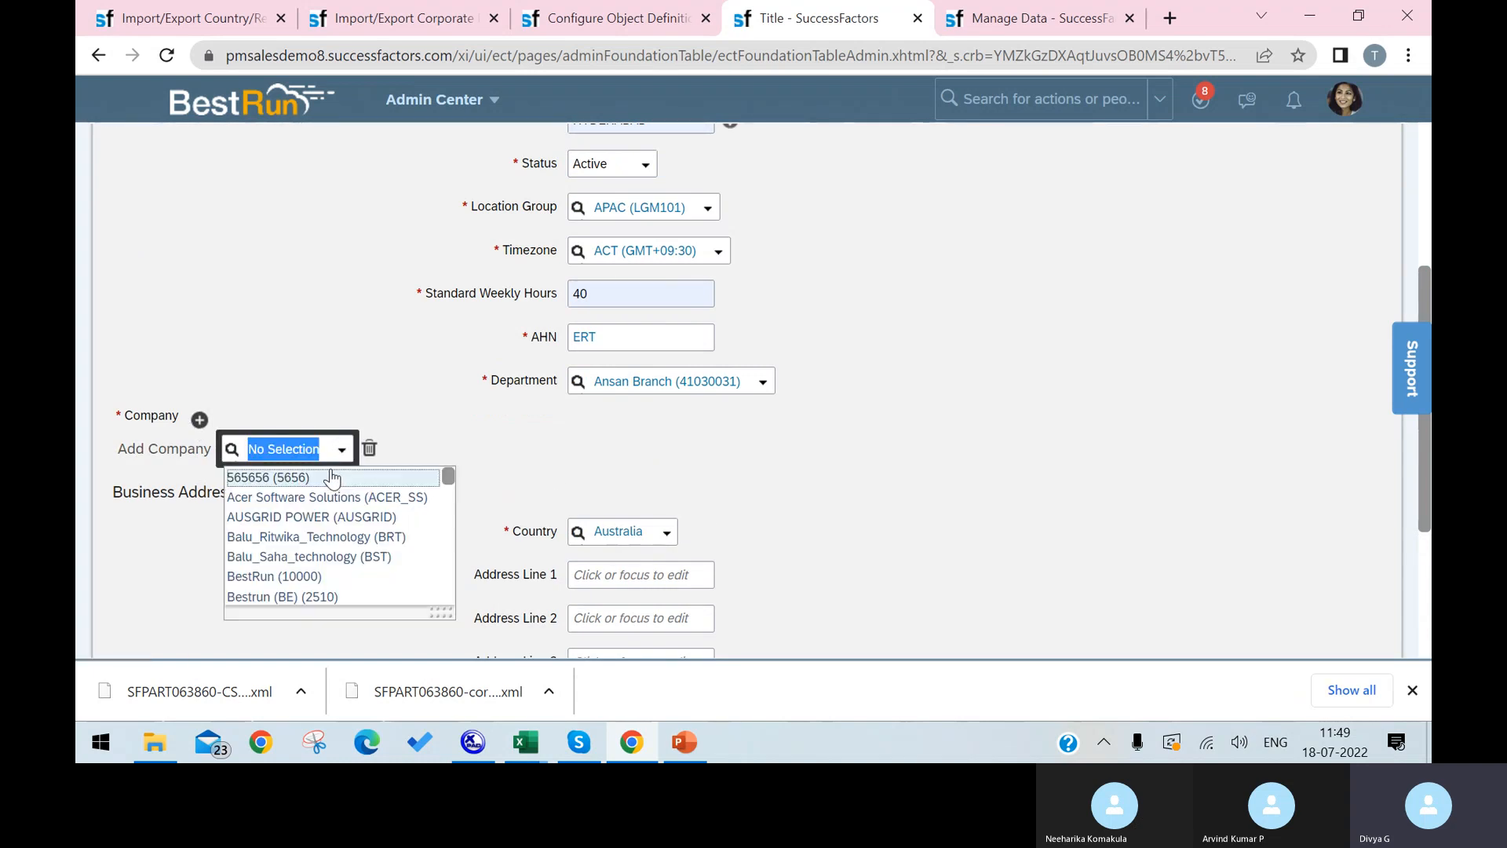
type("10000")
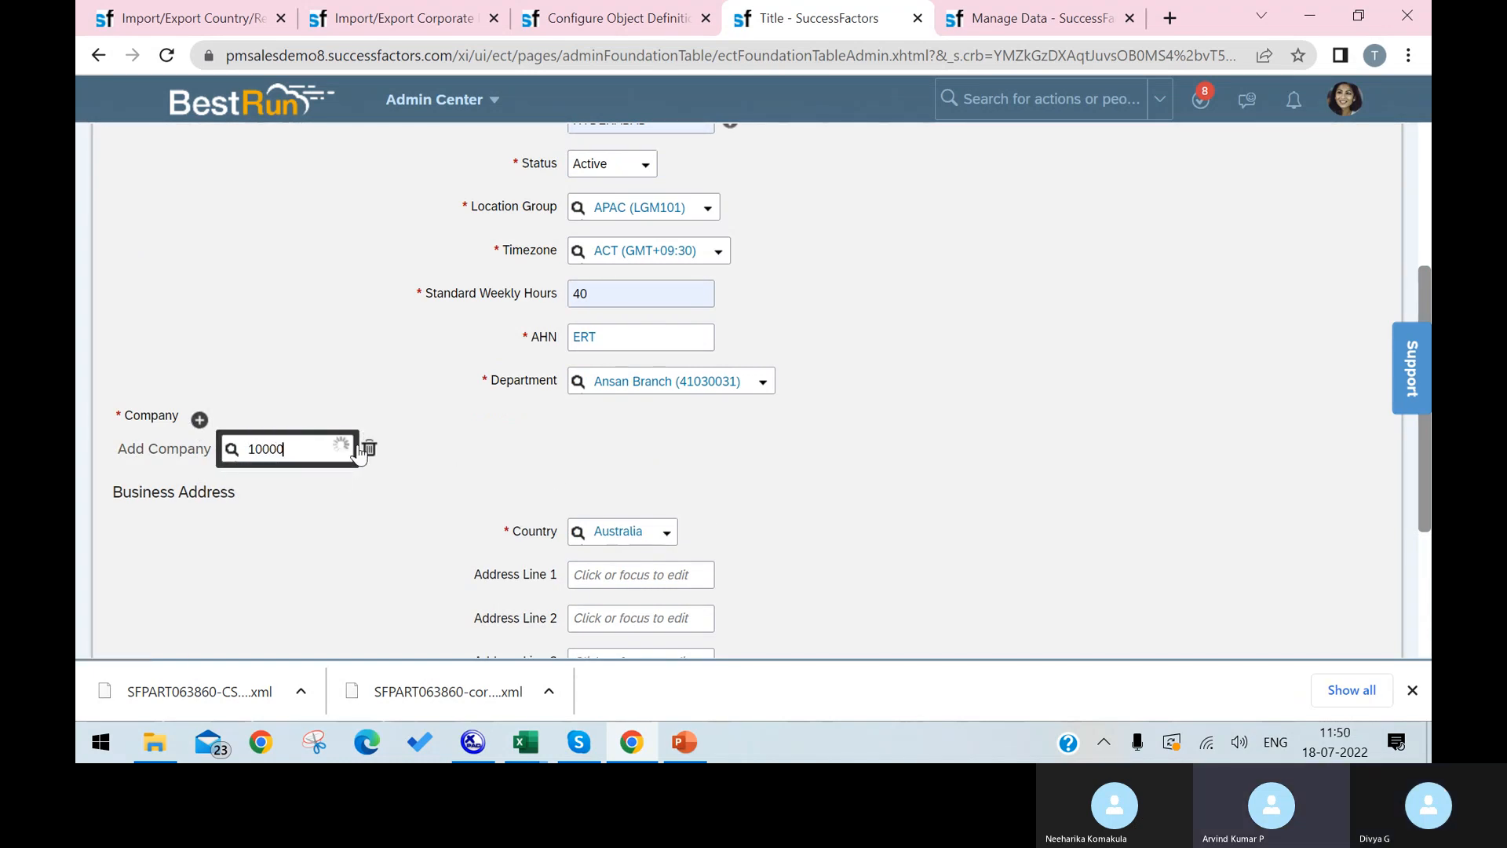
left_click(330, 482)
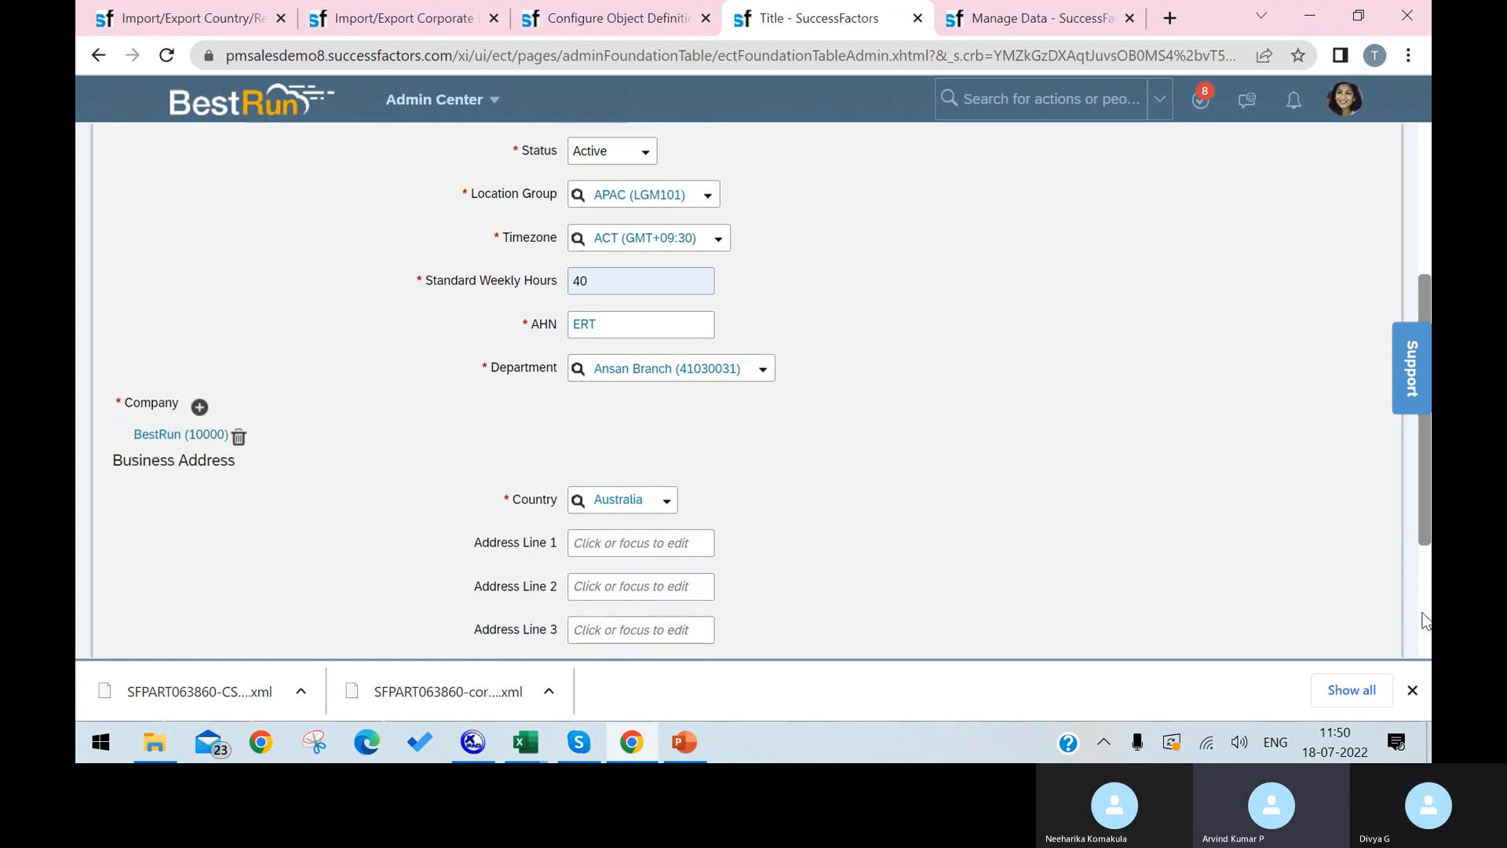
scroll(1362, 628, "down", 3)
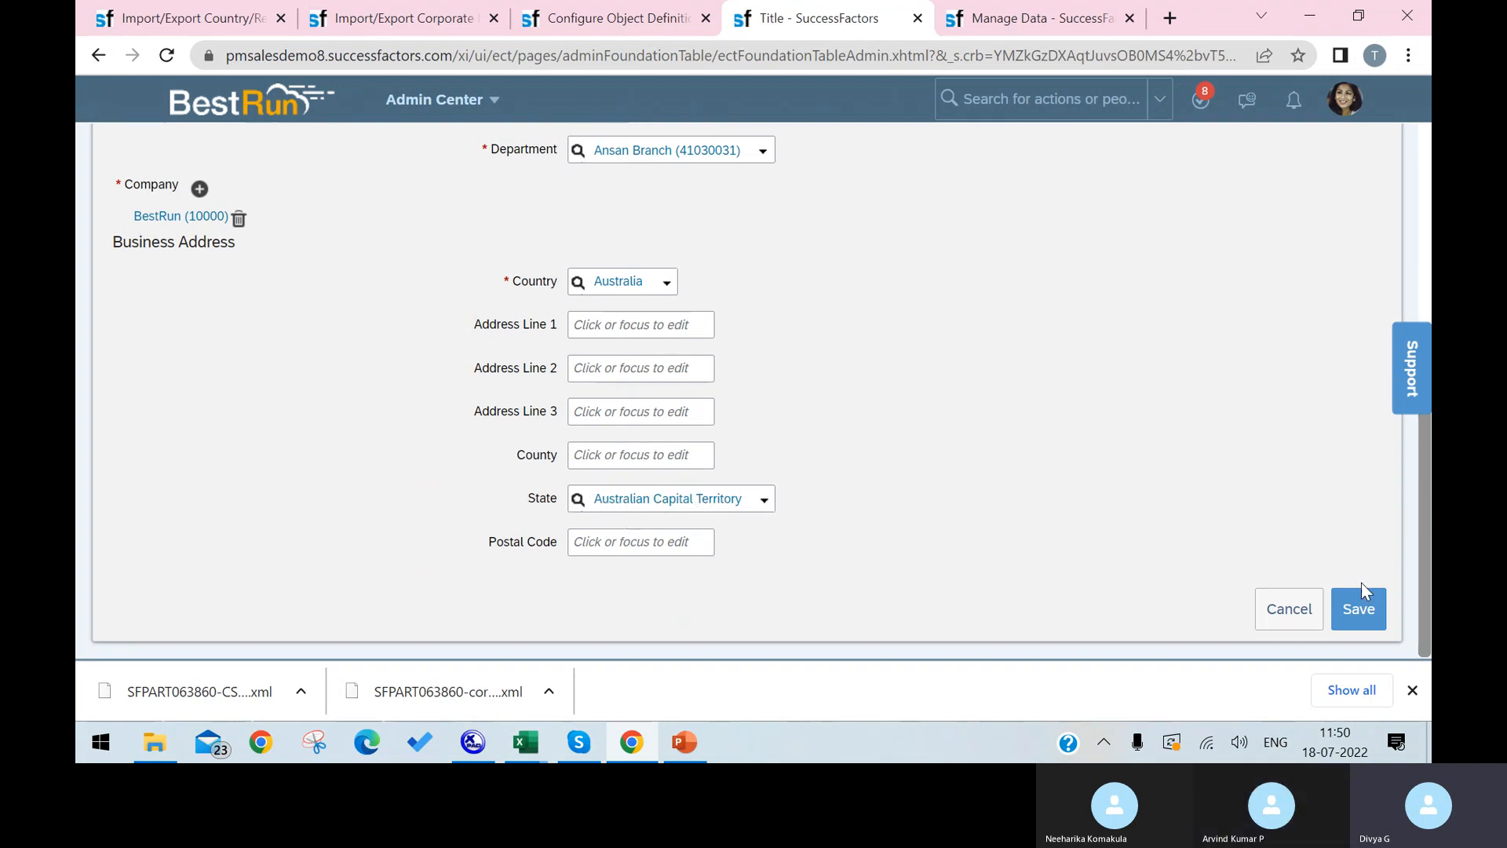
left_click(1352, 602)
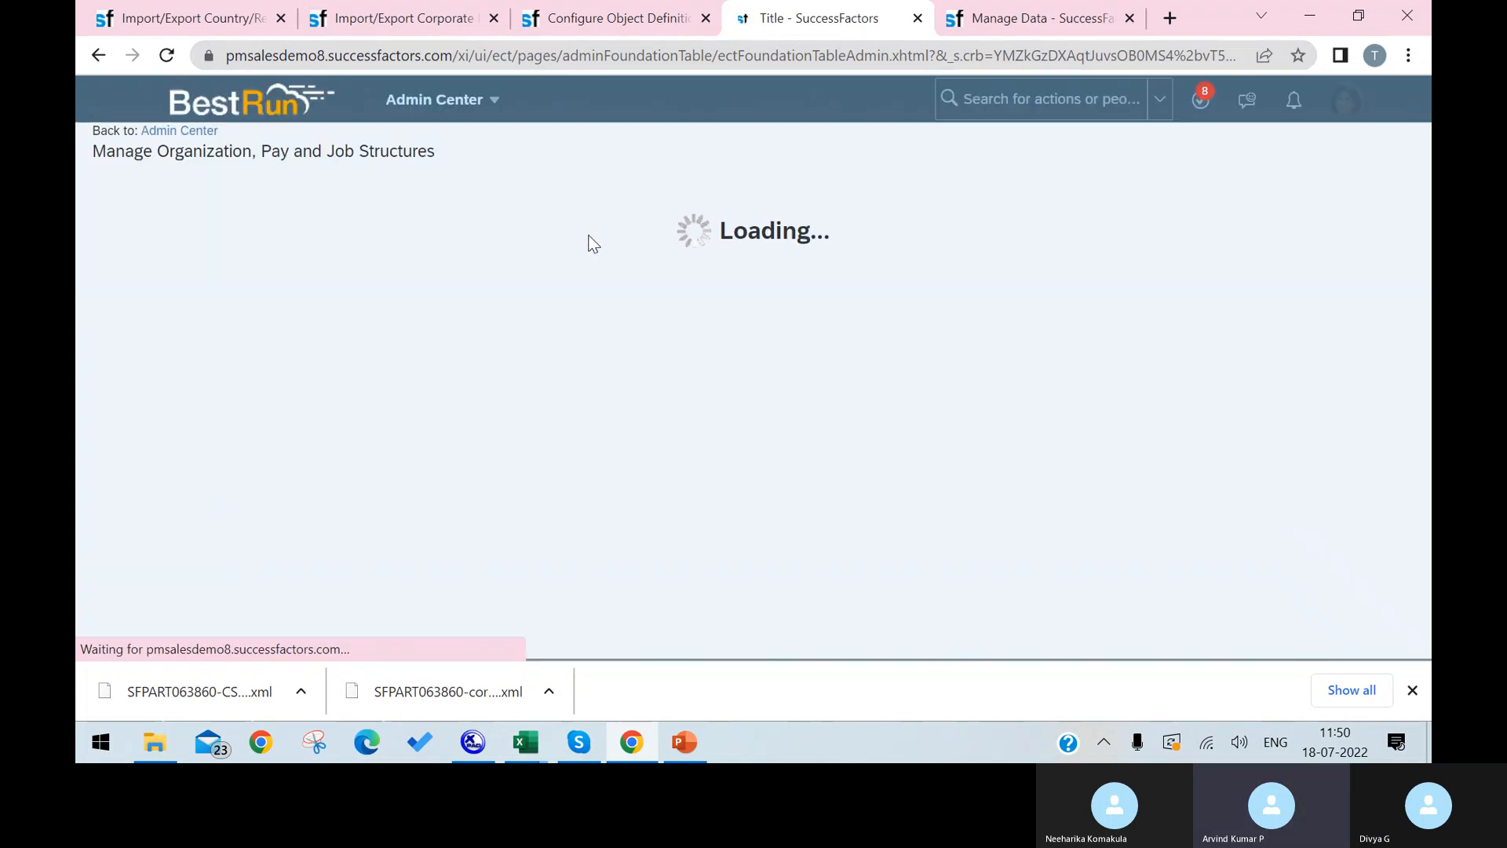
Search the existing Location records for TER.
left_click(294, 206)
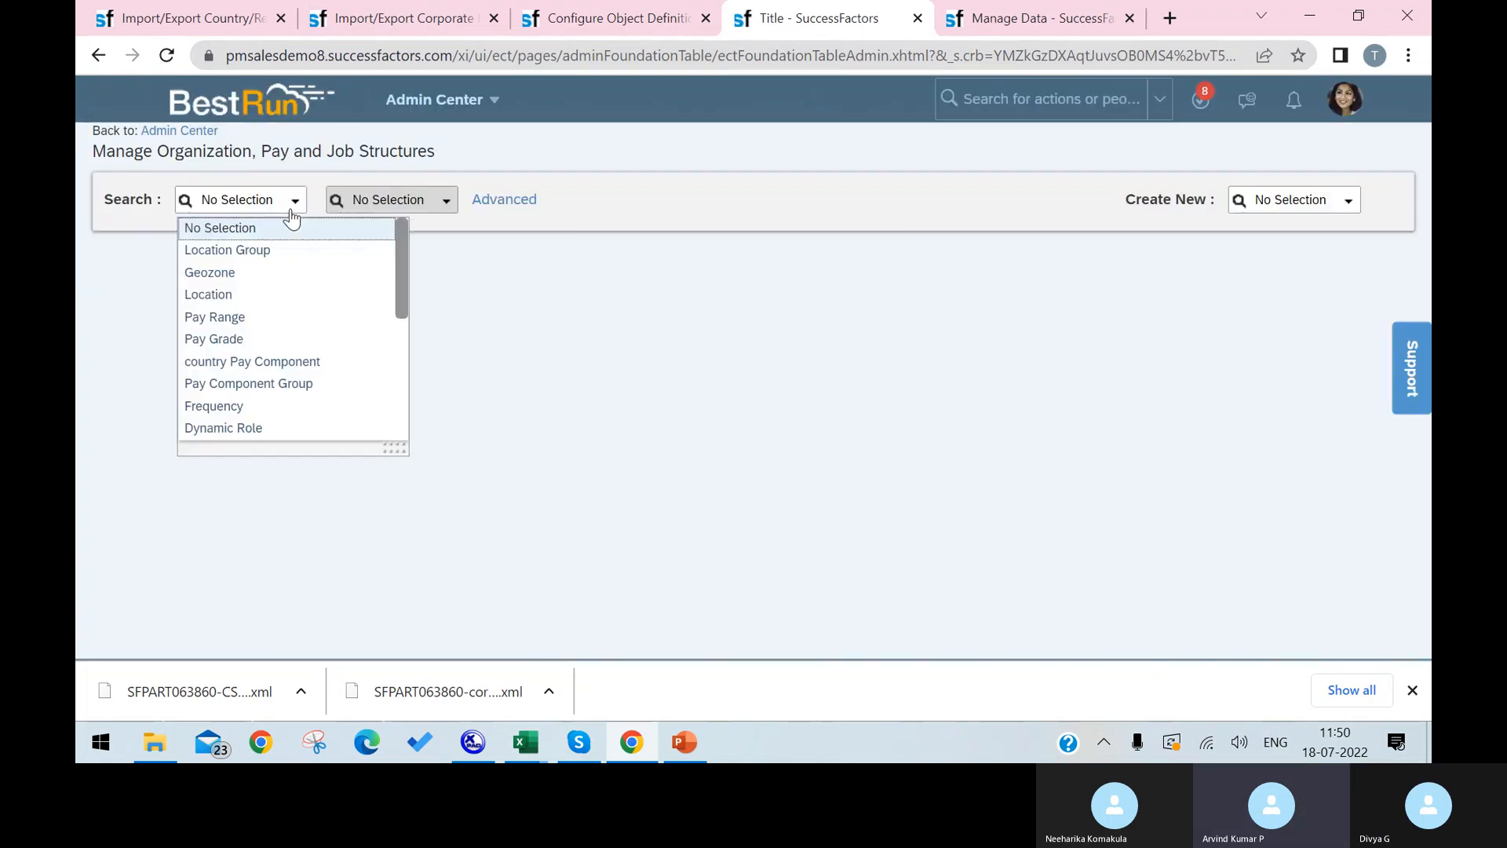
left_click(270, 296)
left_click(402, 201)
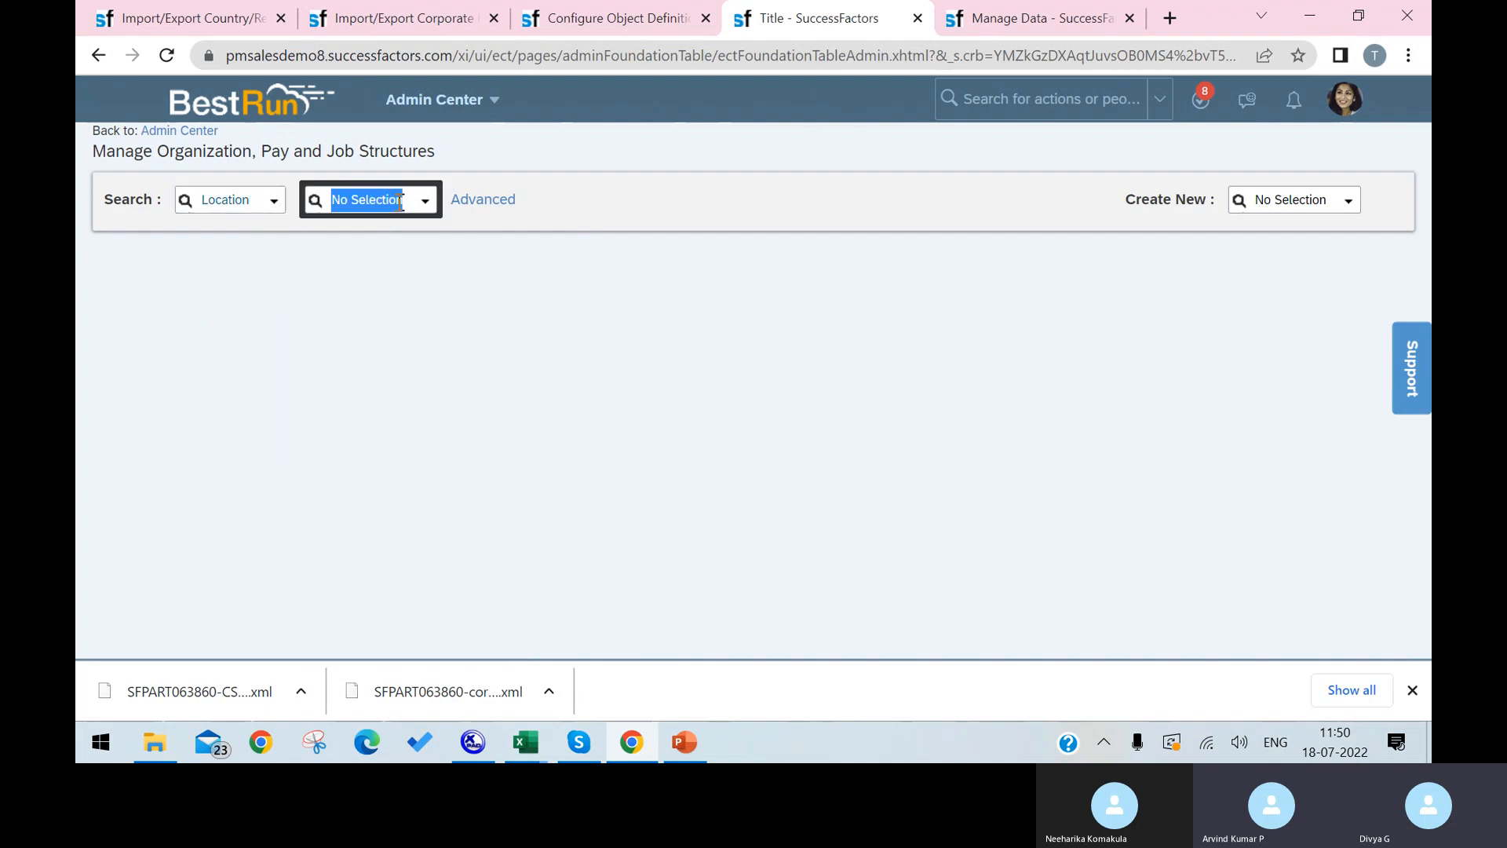
type("TER")
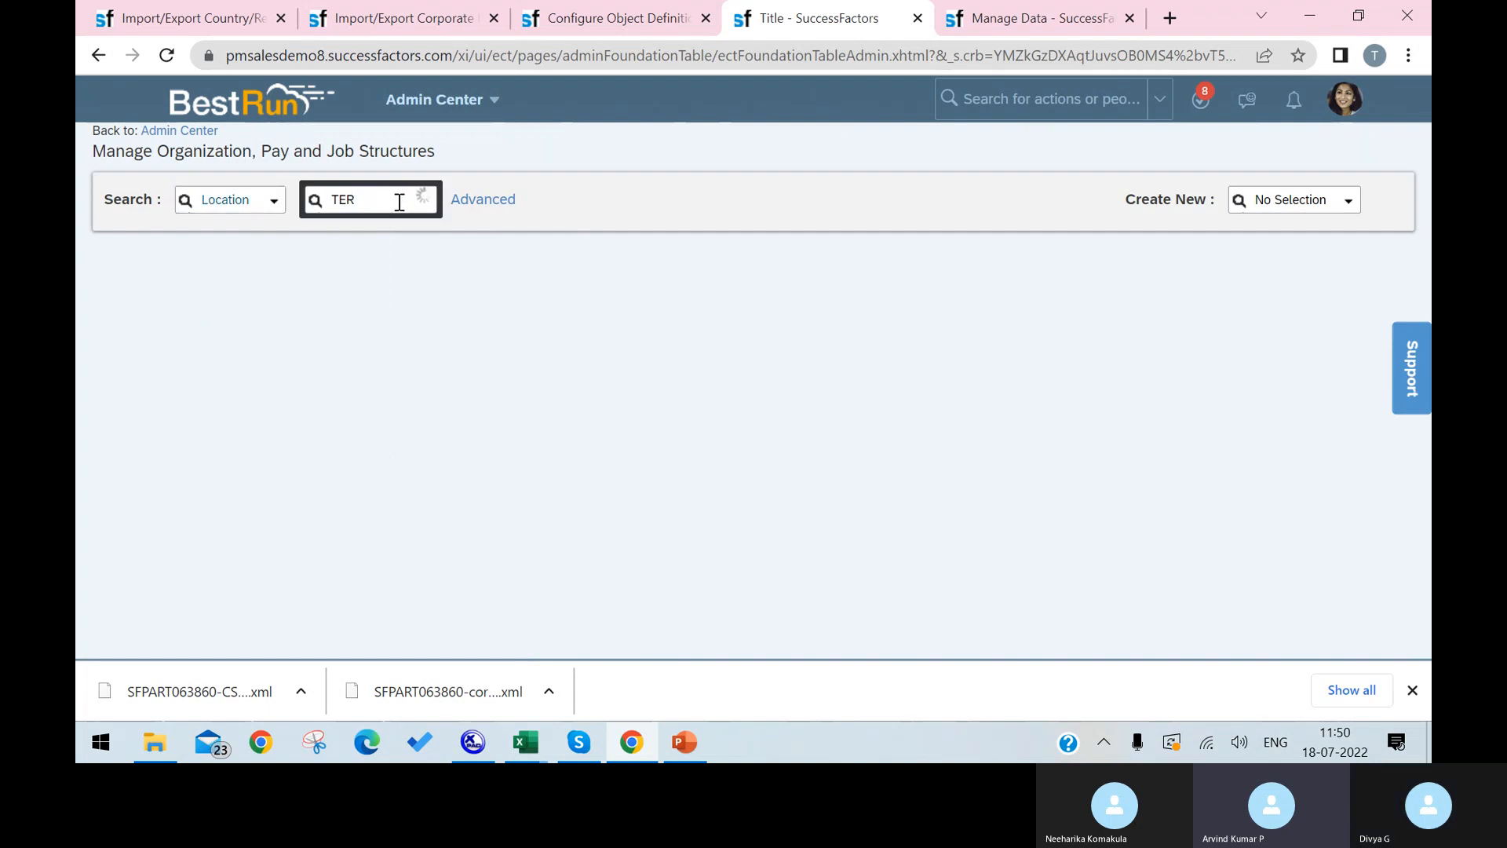
type("I\\I")
key("BackSpace")
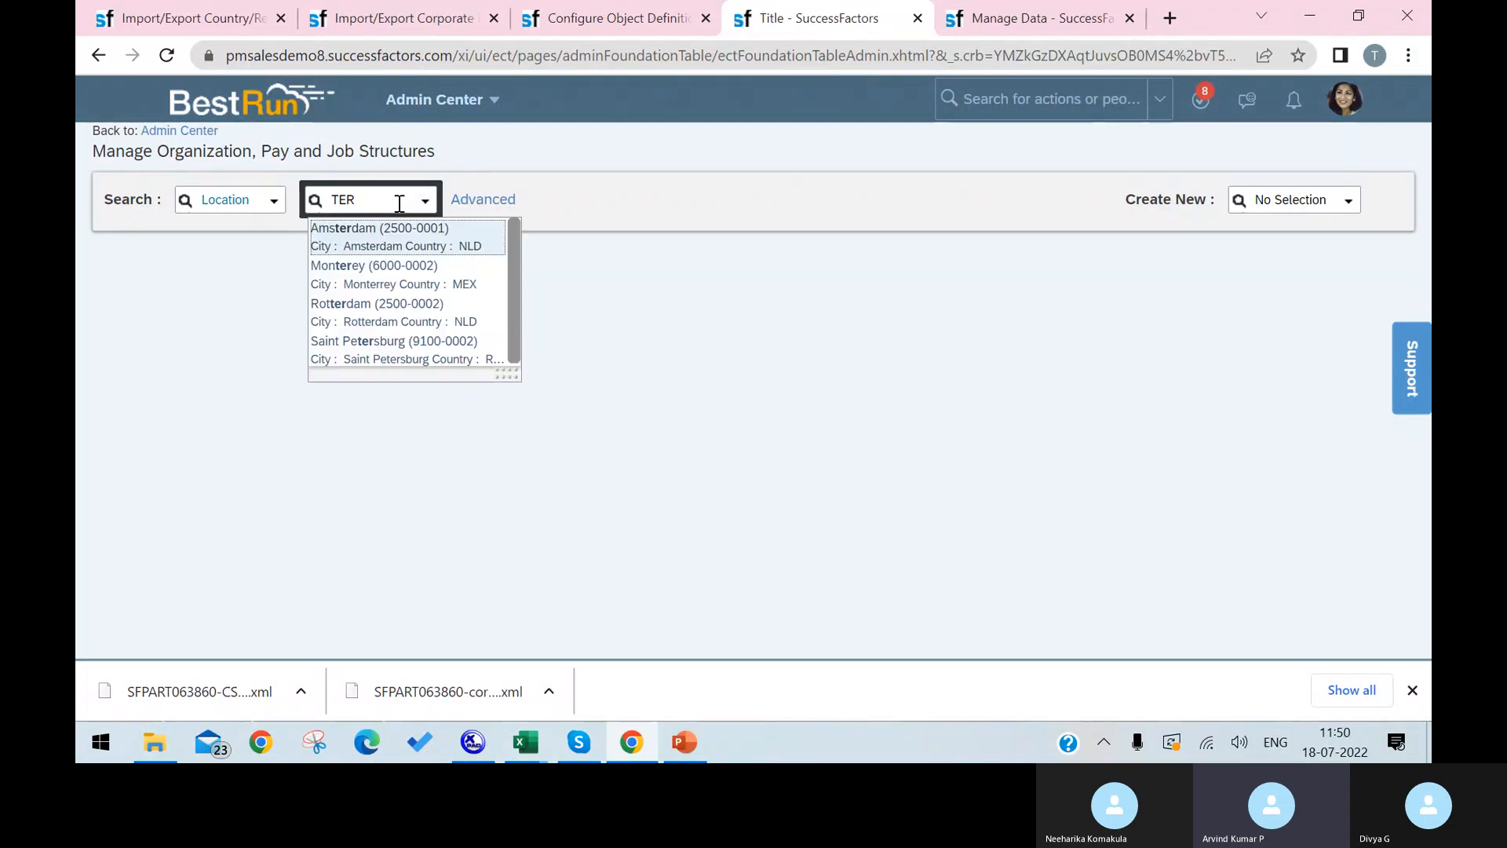
Try to import the chosen V.1.4 corporate data model file with the comment TEST.
left_click(402, 16)
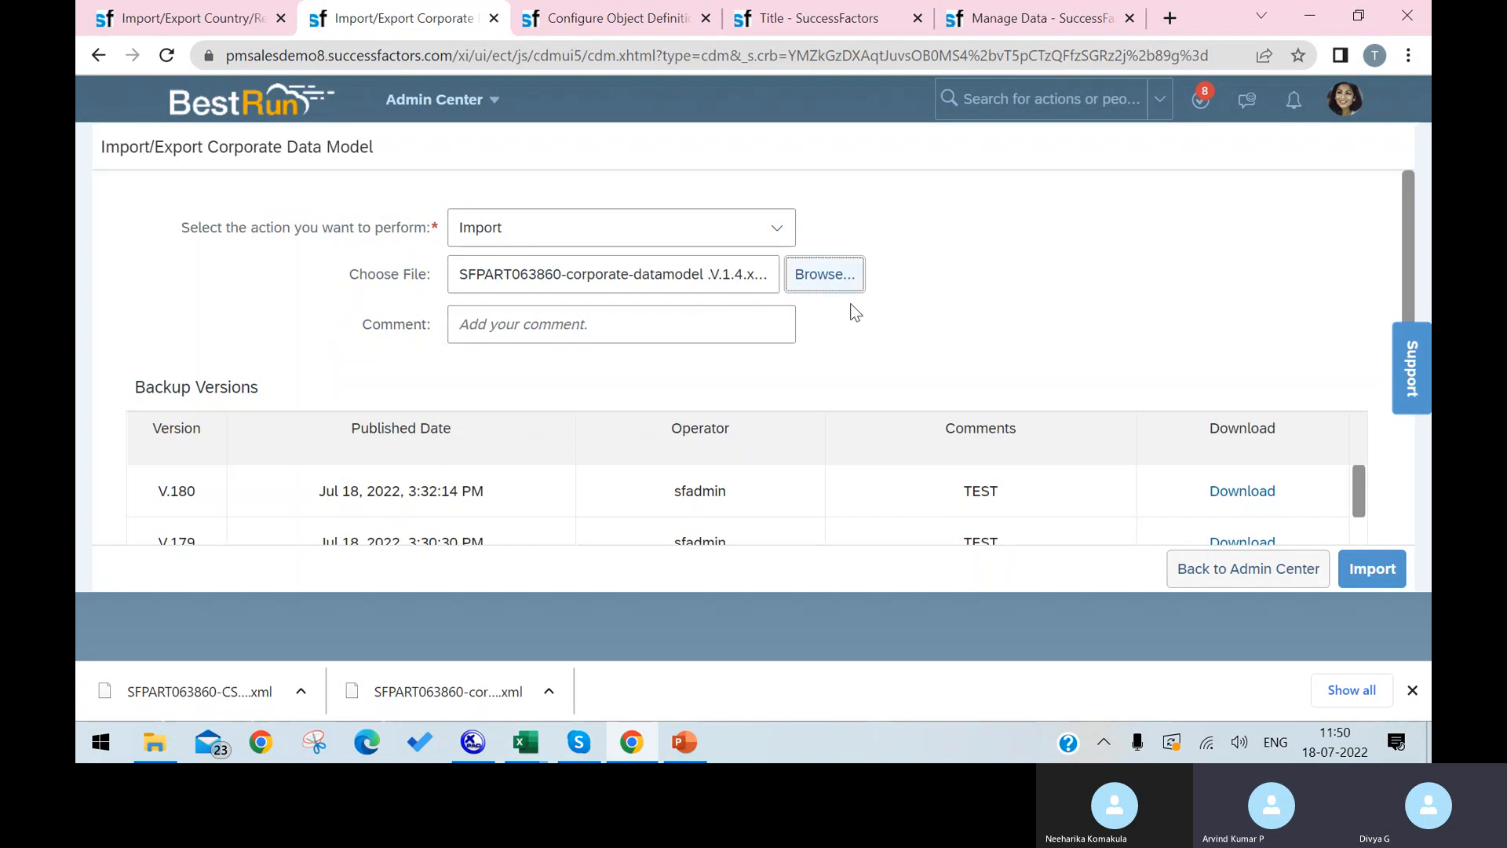
left_click(556, 321)
type("TEST")
left_click(1372, 568)
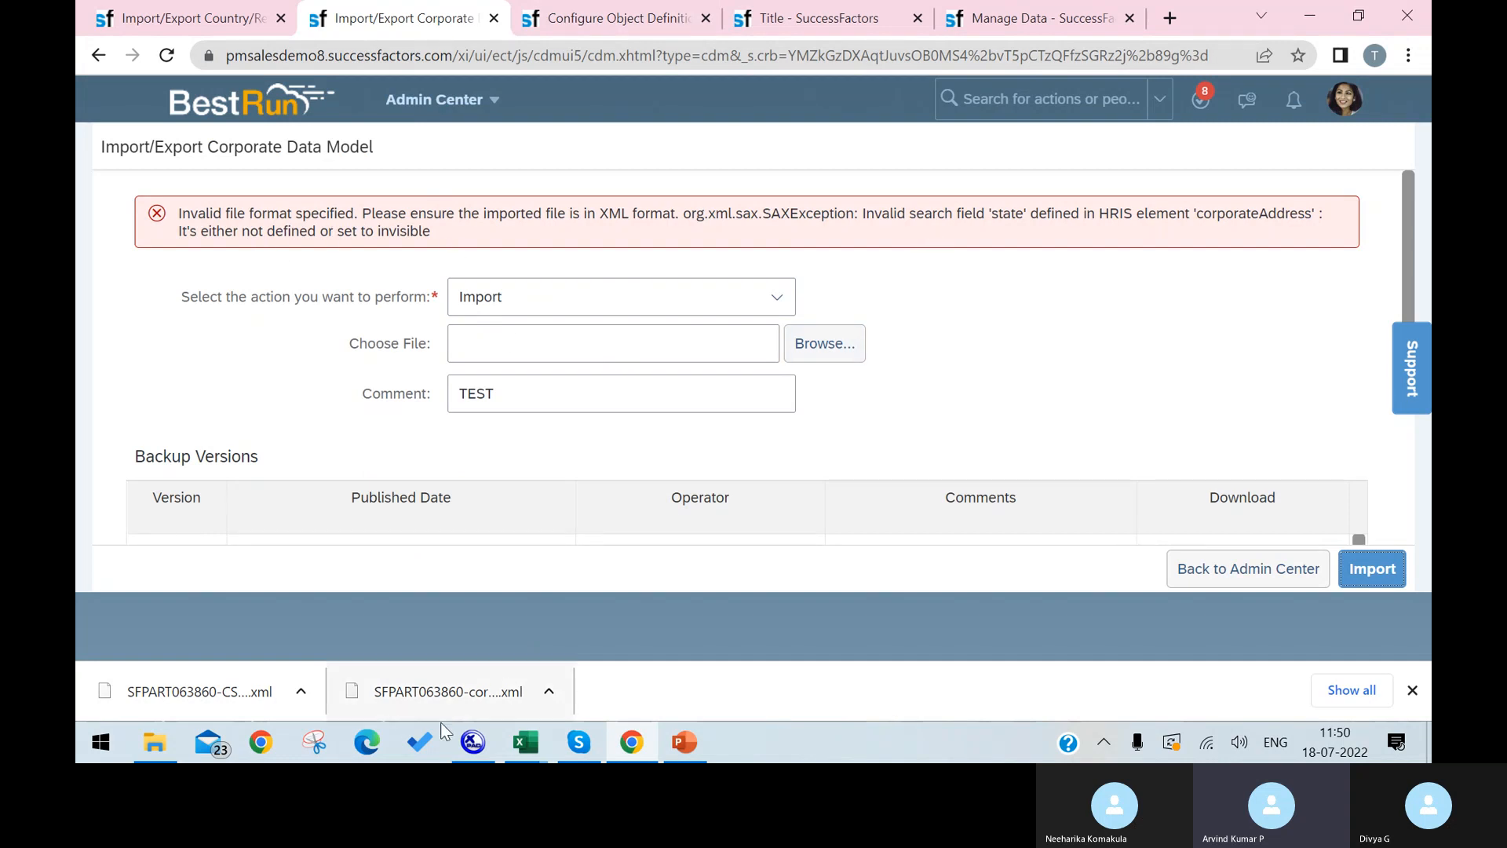
Minimize the browser to reach the desktop and close the XMLPad window that is already open.
left_click(1316, 20)
left_click(1316, 20)
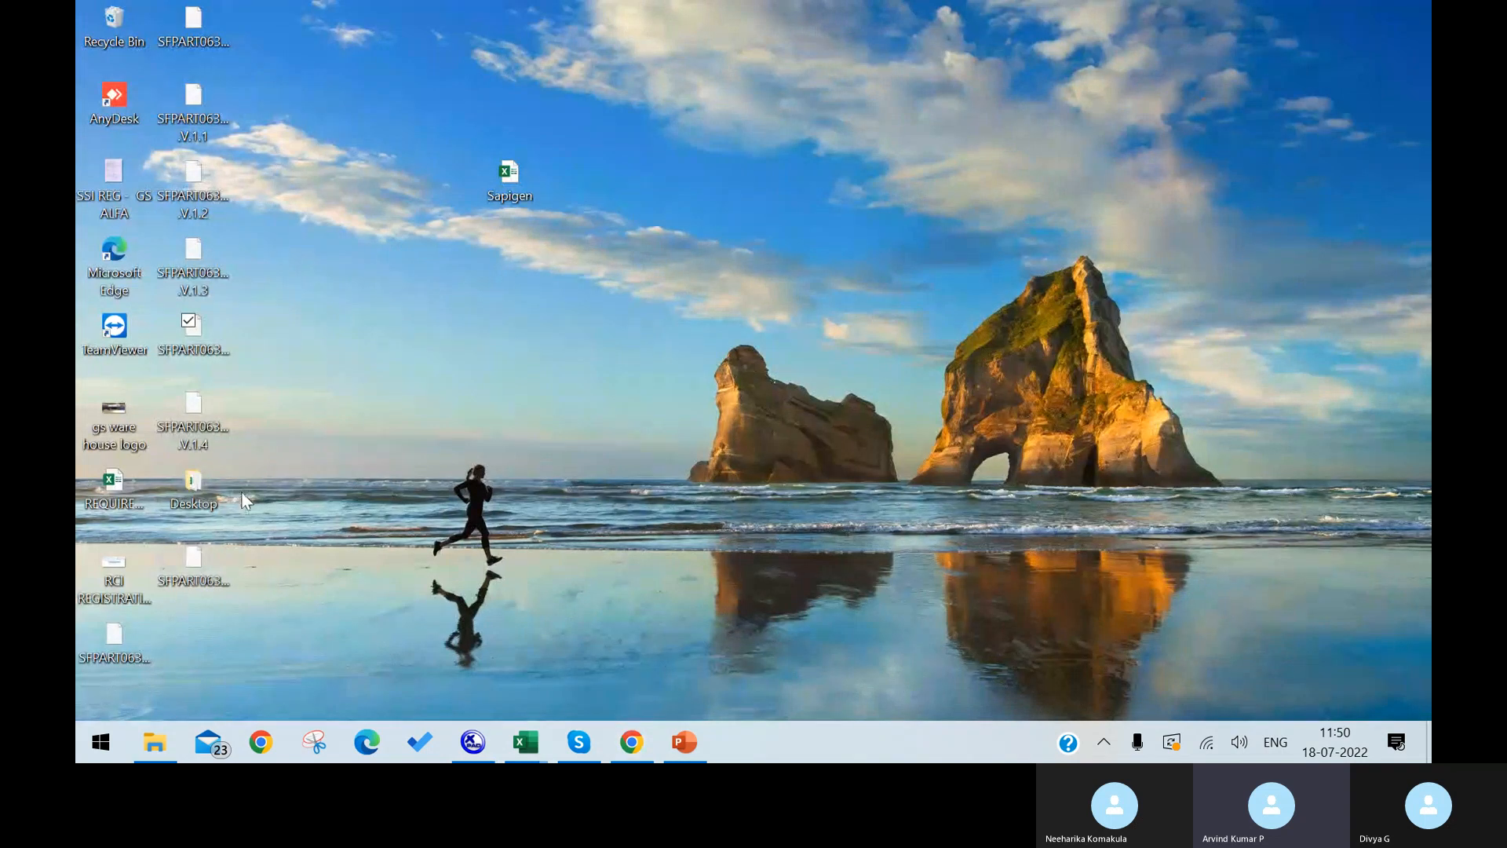
right_click(181, 425)
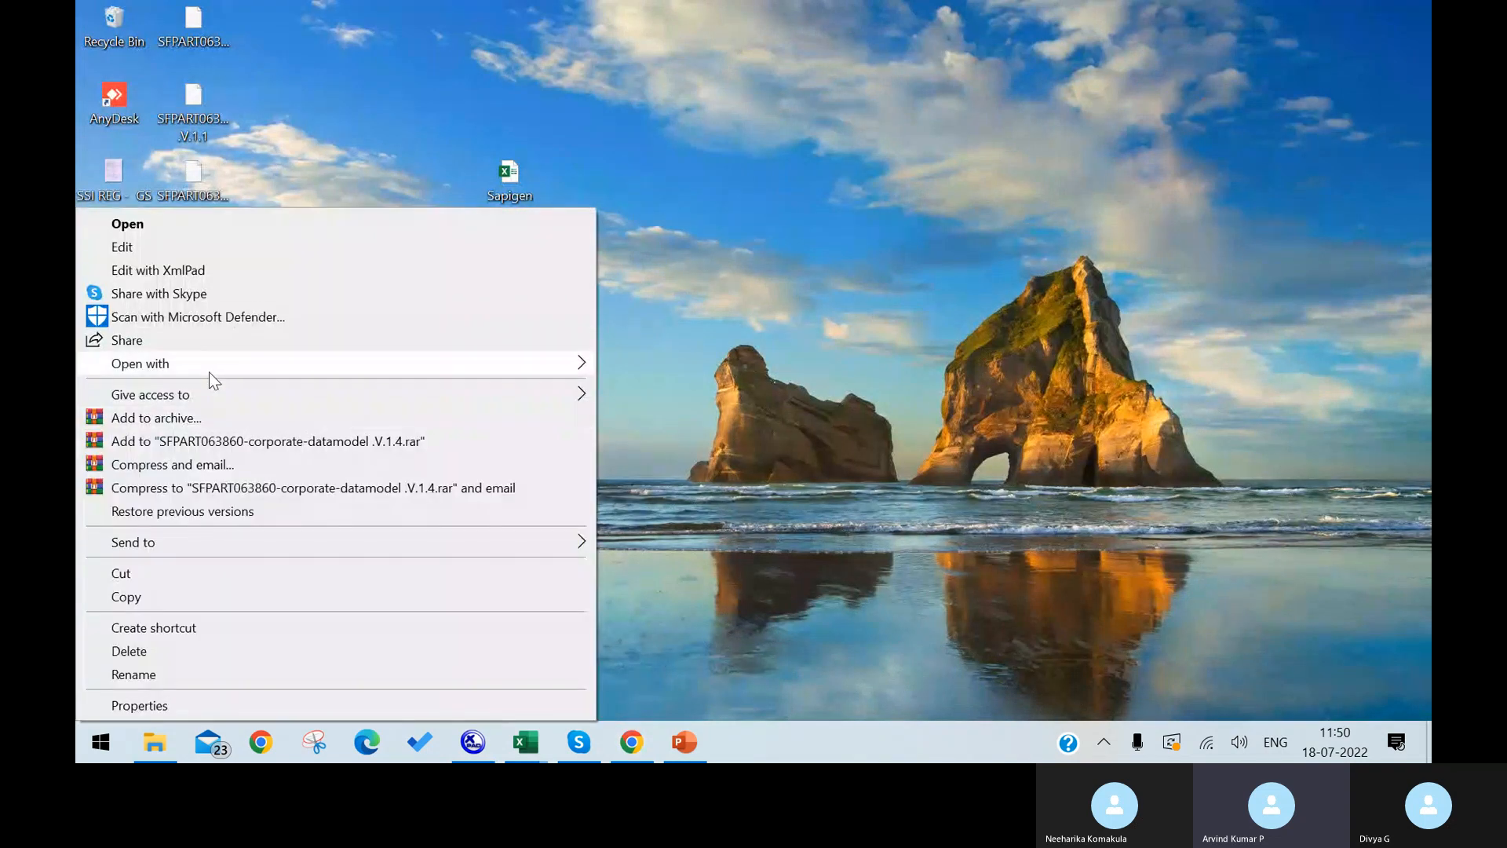
left_click(472, 742)
left_click(1407, 11)
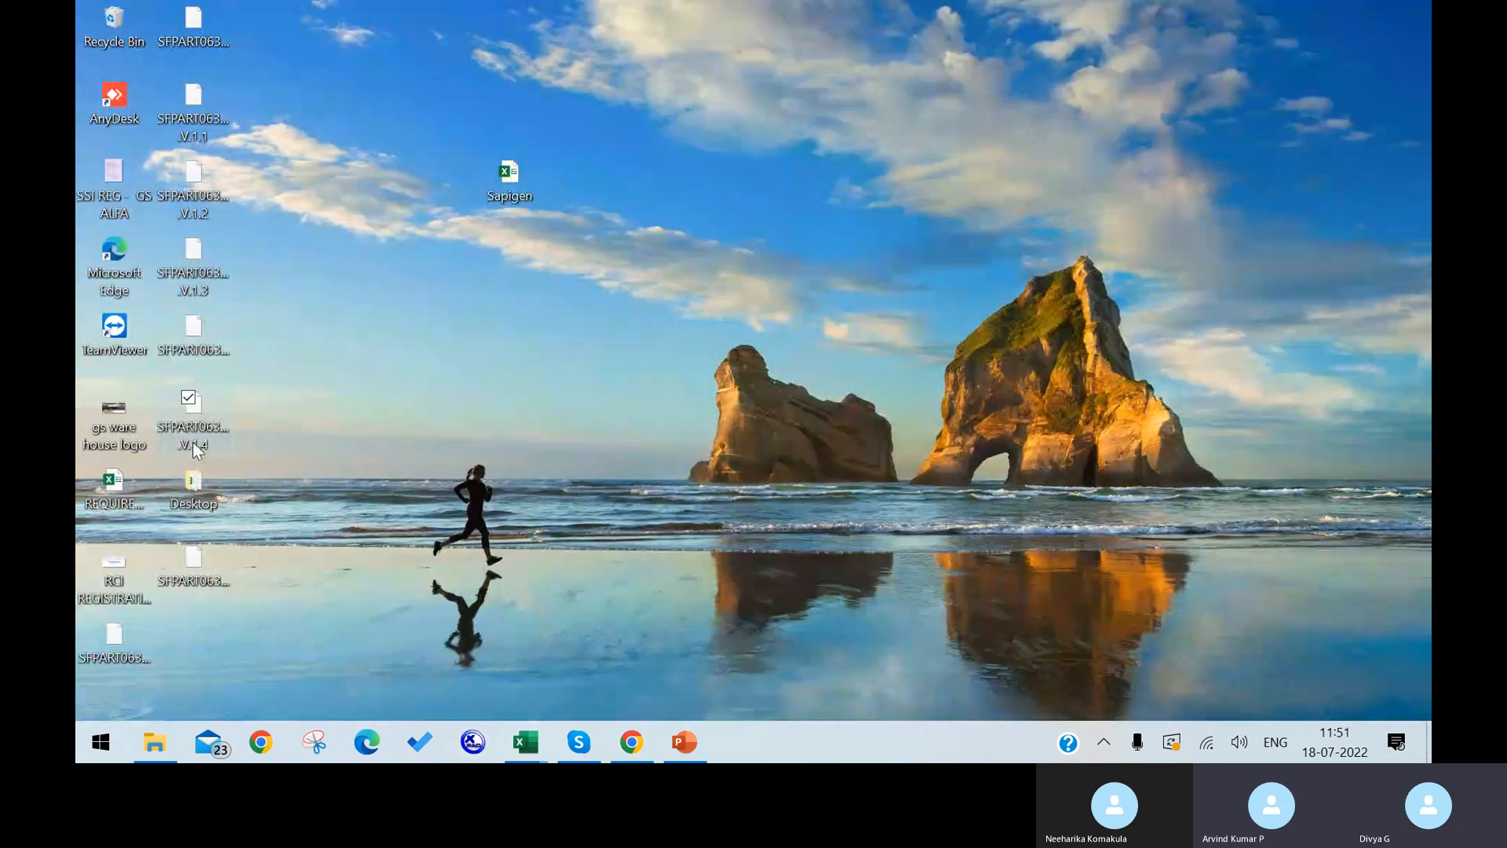
Open the desktop file SFPART063860-corporate-datamodel .V.1.4.xml in XMLPad, cancelling the DTD download.
right_click(196, 446)
left_click(241, 272)
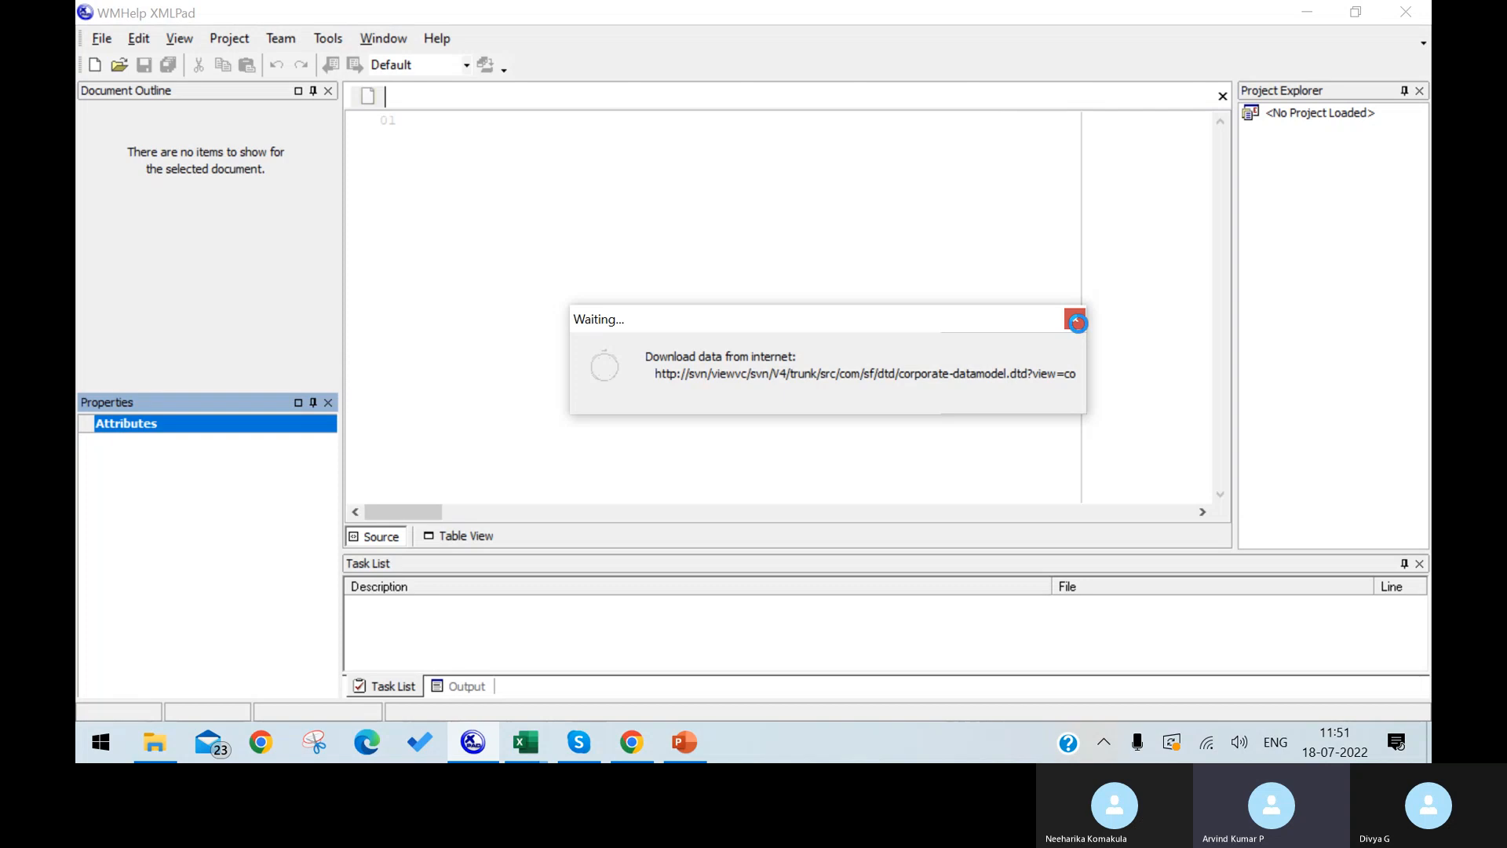
left_click(1076, 319)
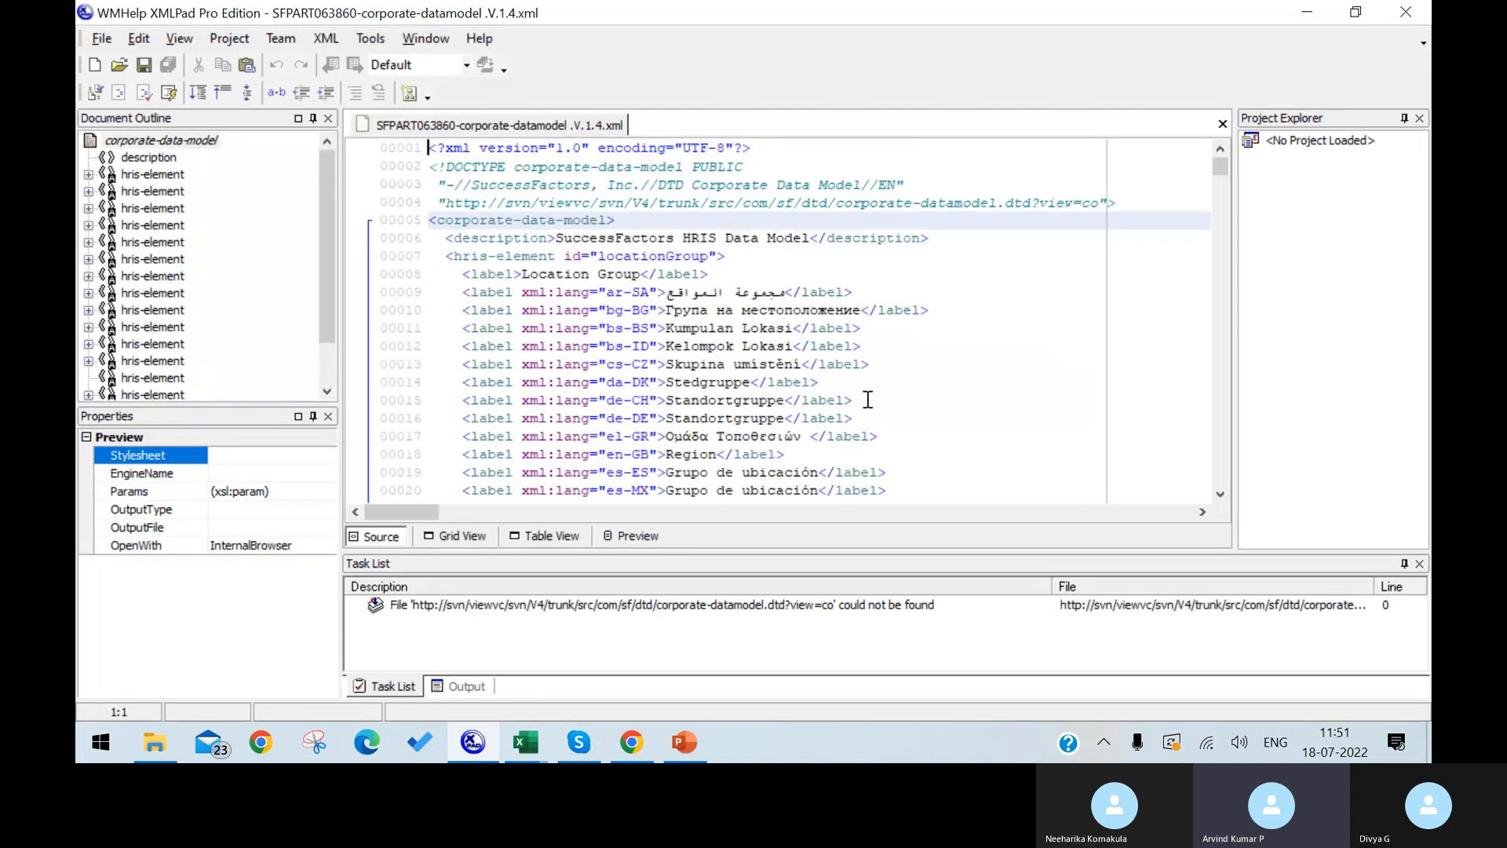
Expand the corporate data model in table view and check the hris-field entries of the location element.
scroll(868, 401, "down", 1)
left_click(540, 537)
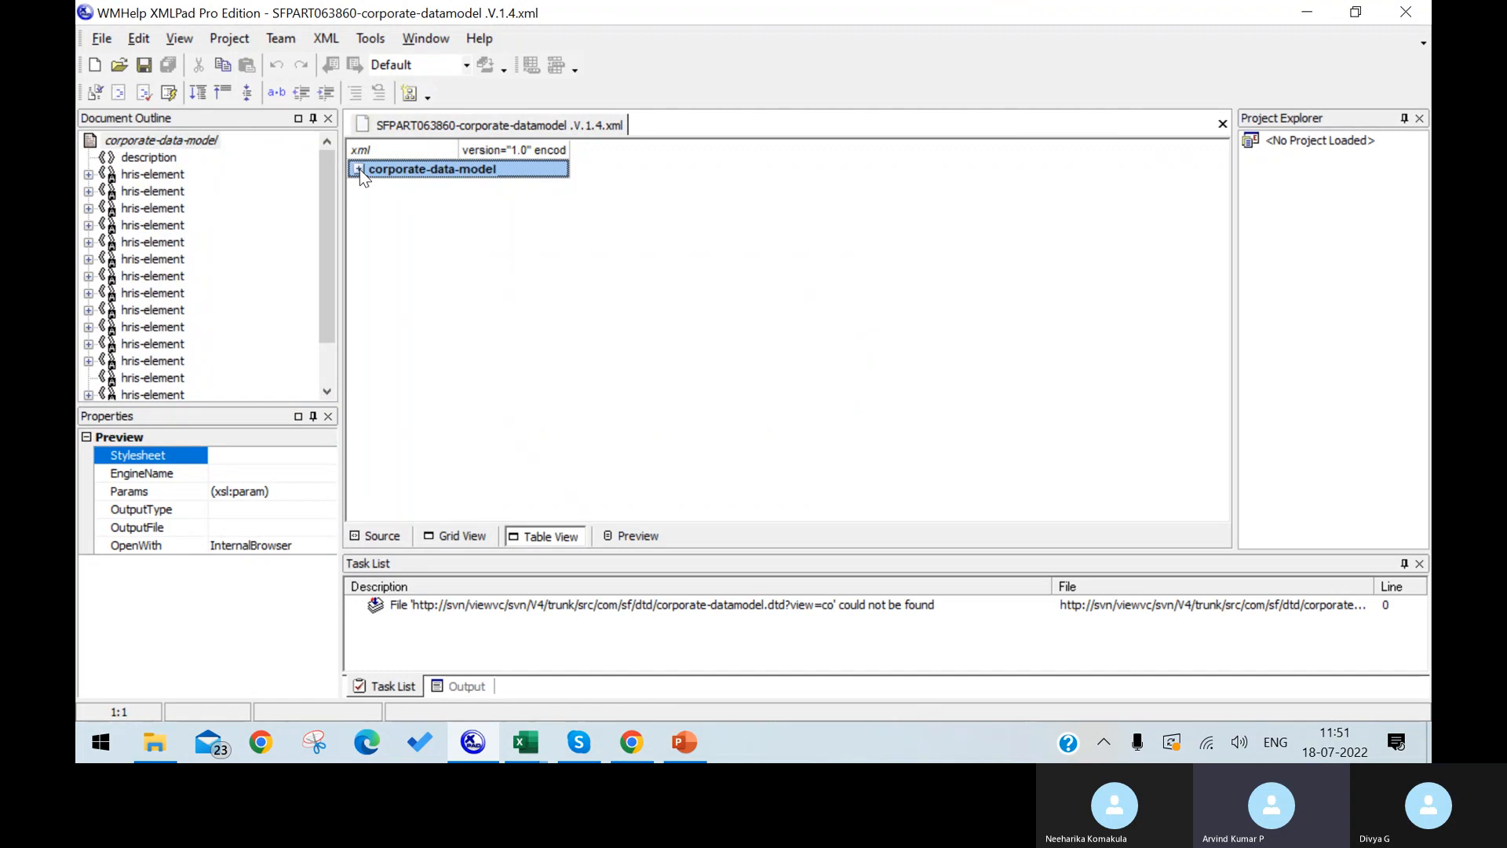
left_click(359, 170)
left_click(475, 221)
left_click(359, 169)
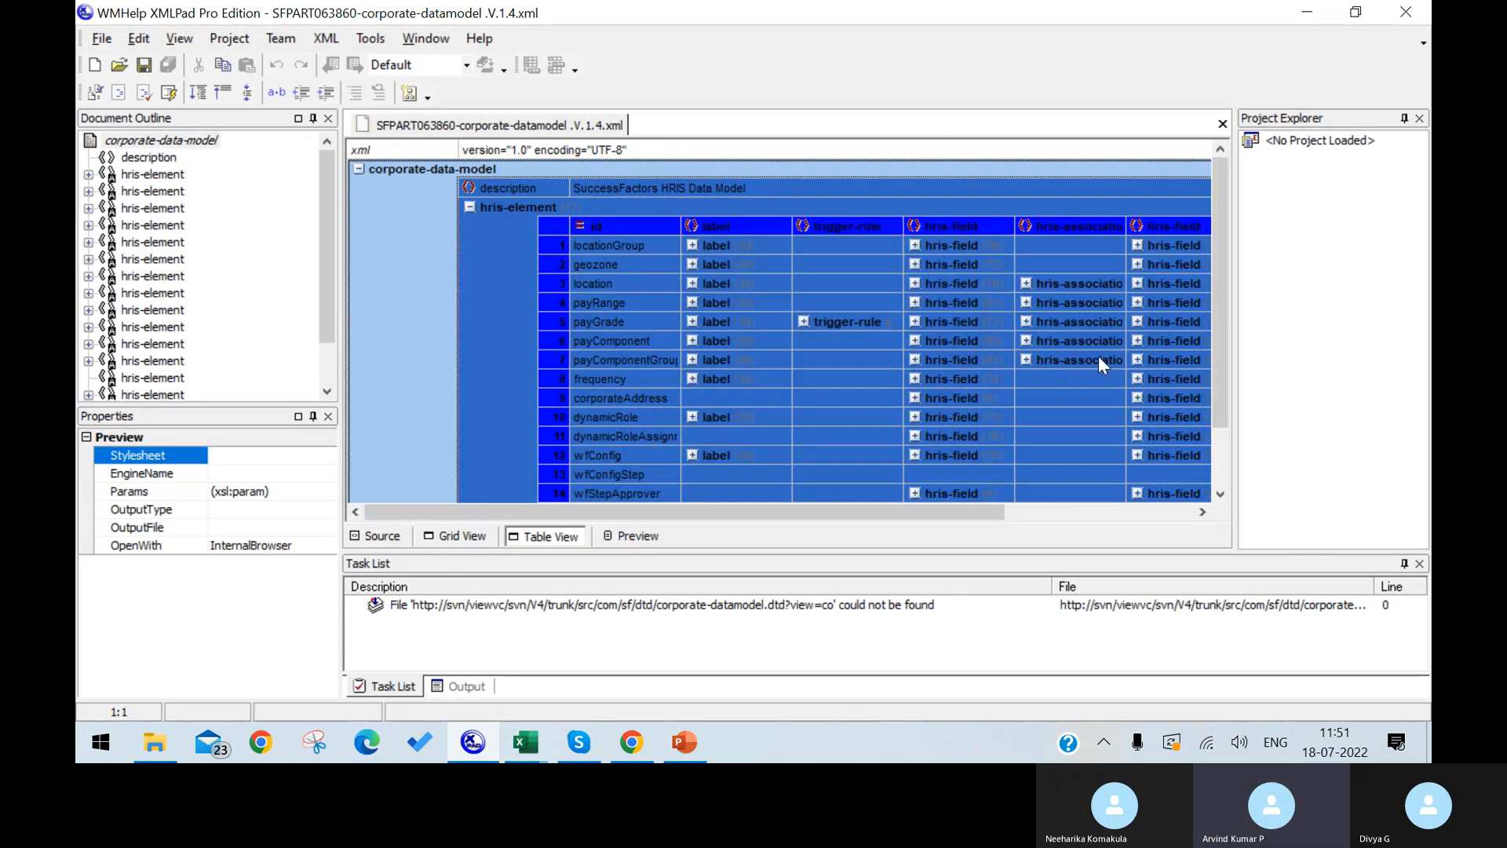
left_click(604, 285)
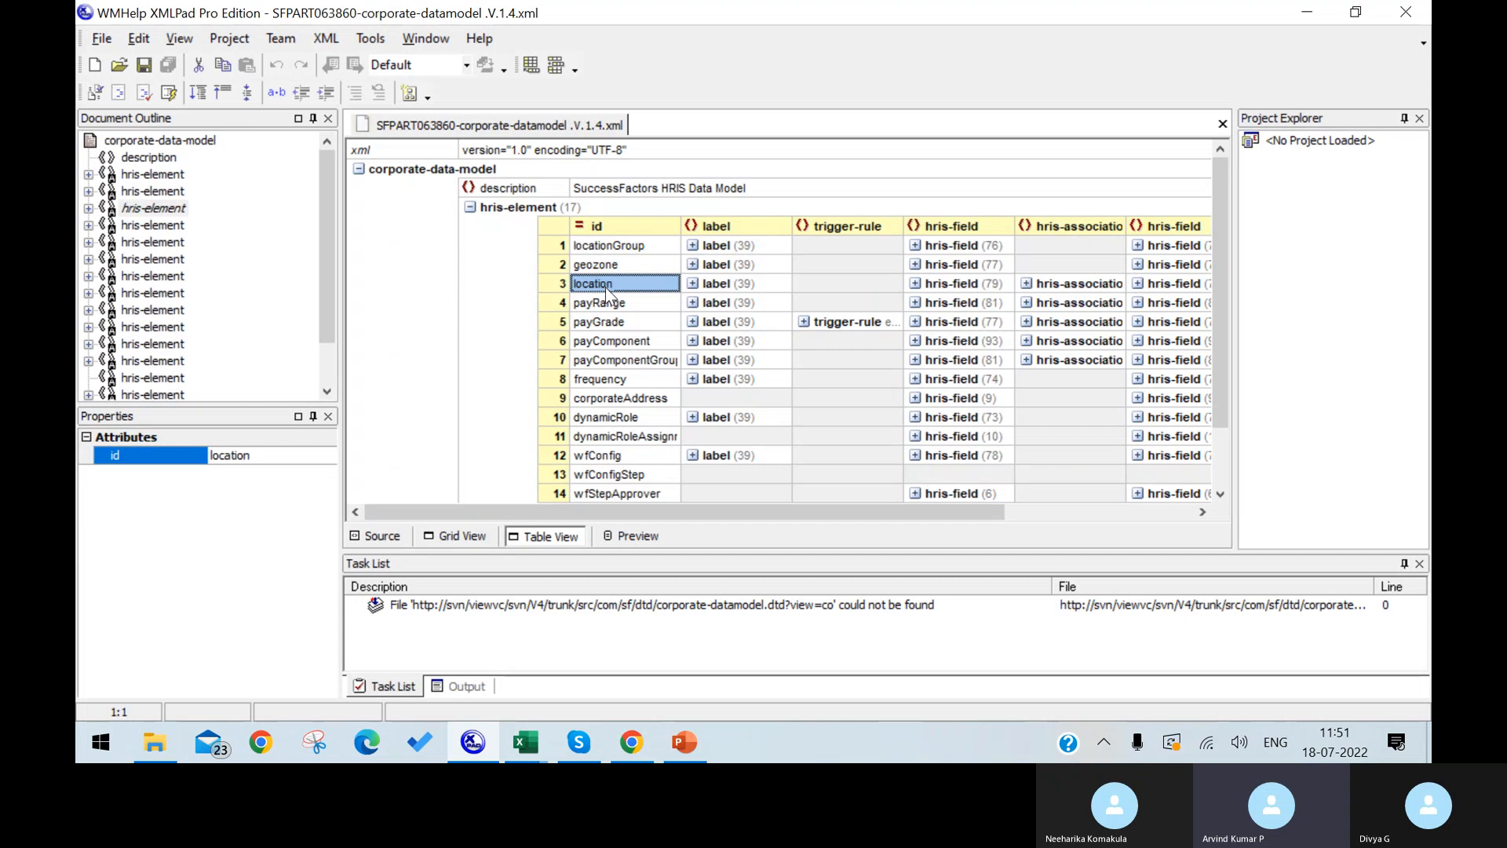
left_click(915, 284)
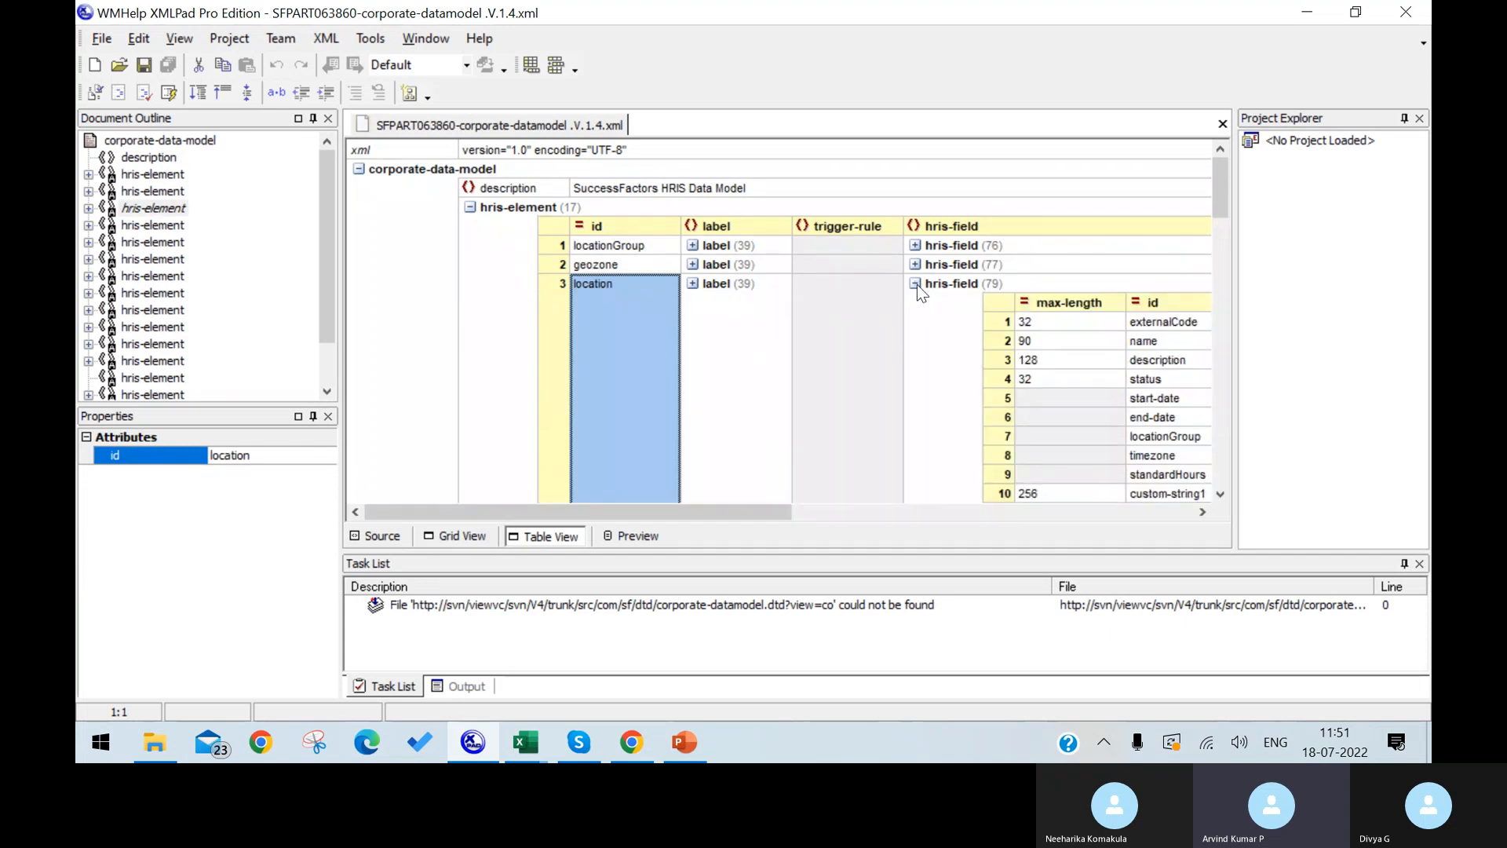
left_click(915, 284)
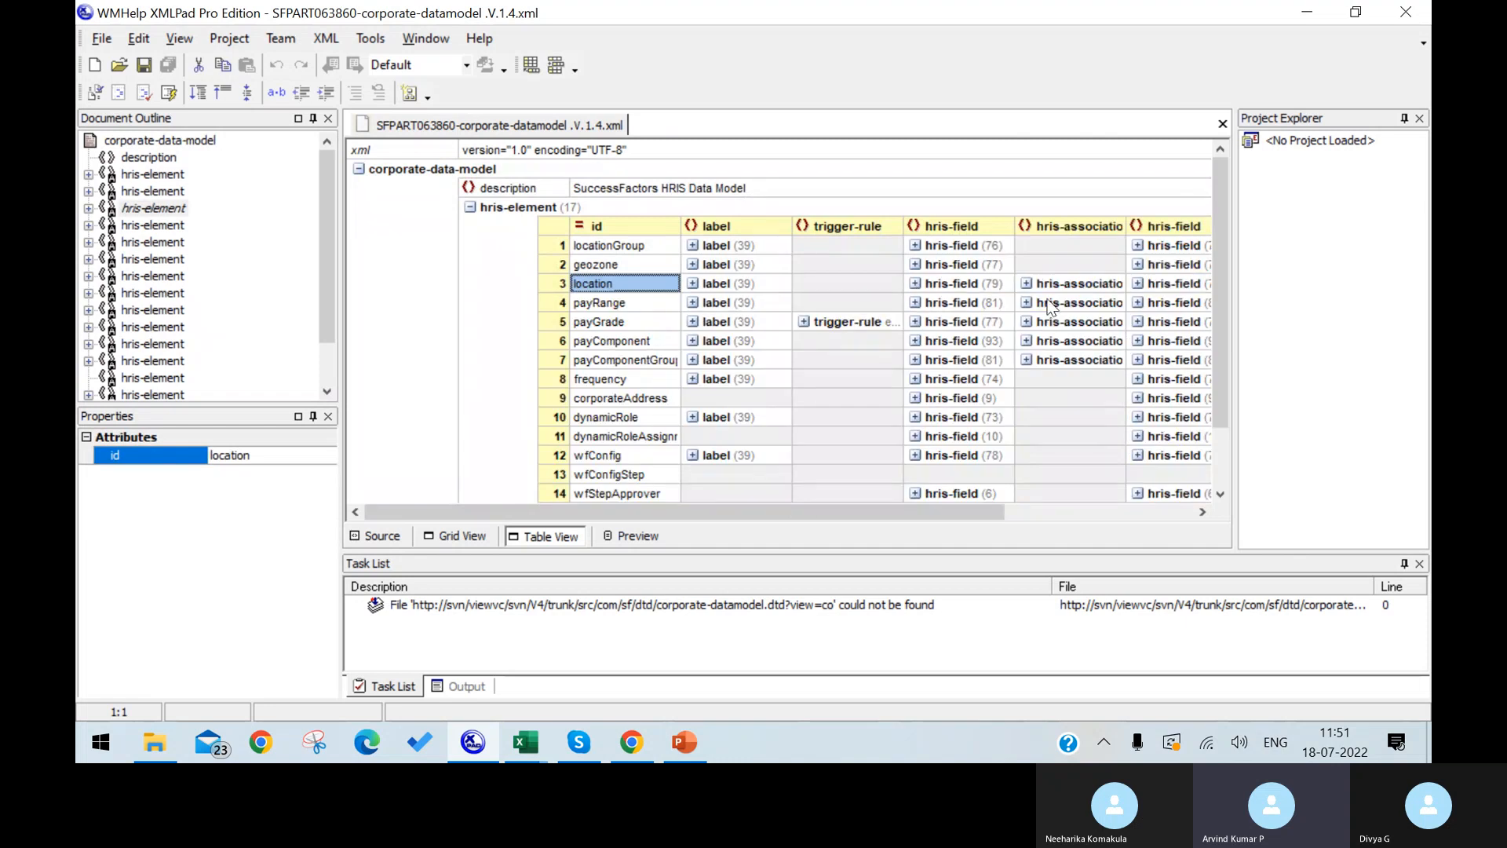
Find the location element's search-criteria block in the XML source and go to its corporateAddress.state search field.
left_click(1091, 287)
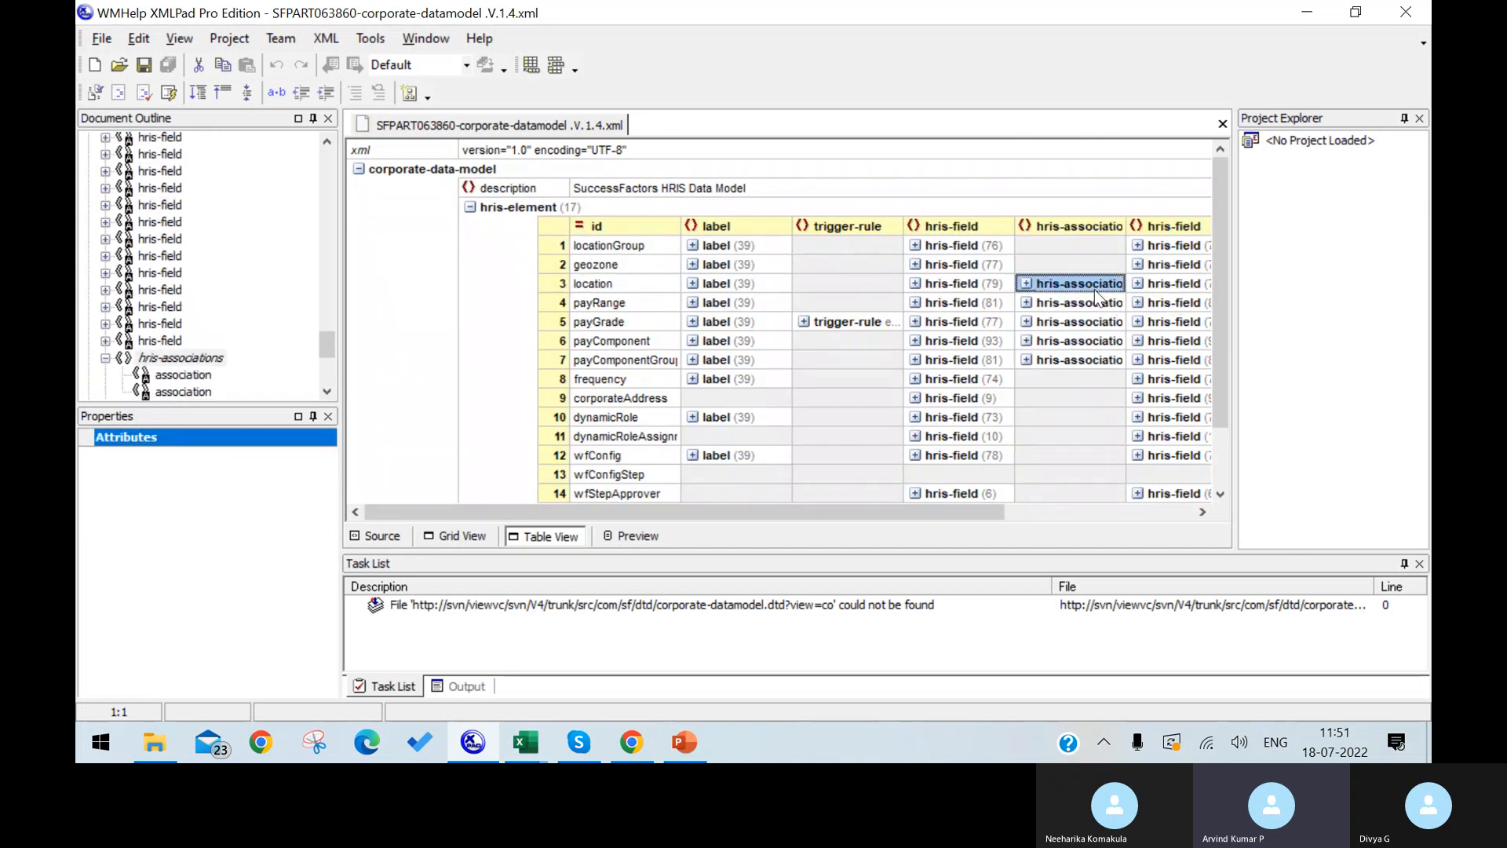
left_click_drag(862, 506, 1064, 483)
left_click(1069, 288)
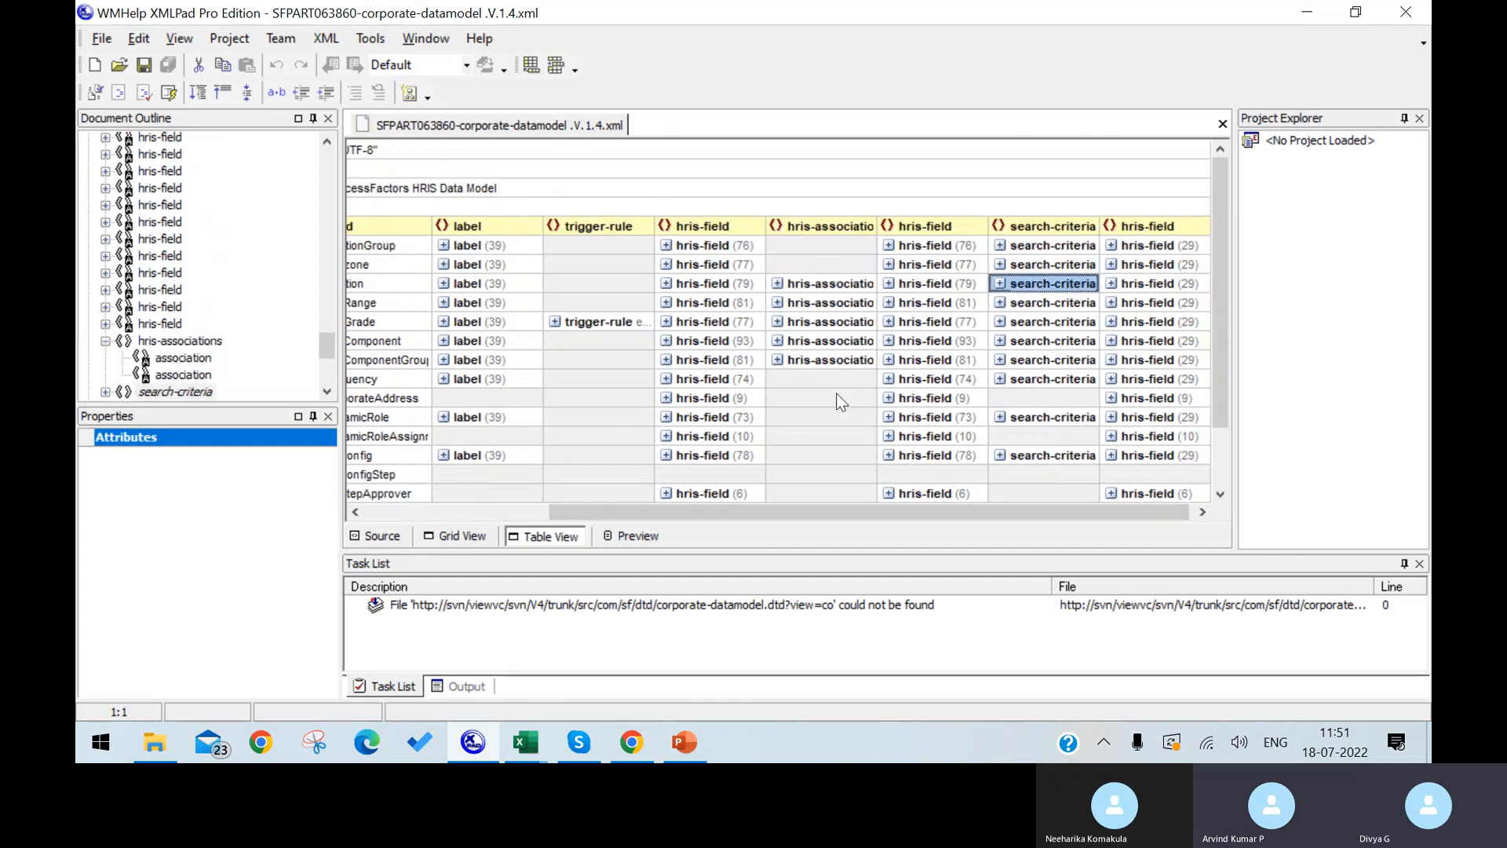
left_click(389, 535)
scroll(795, 487, "down", 1)
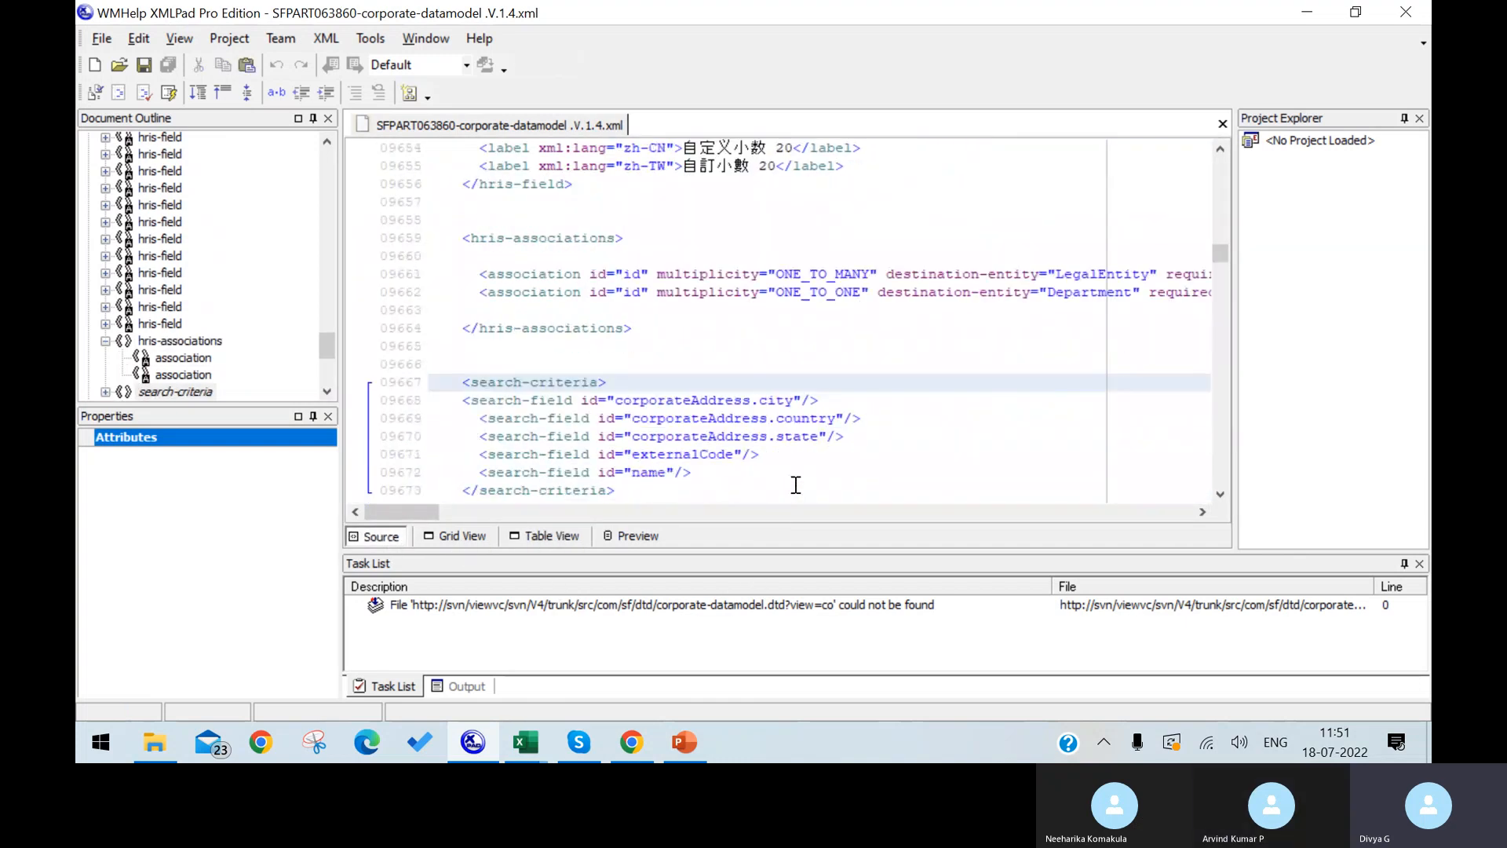
left_click(820, 437)
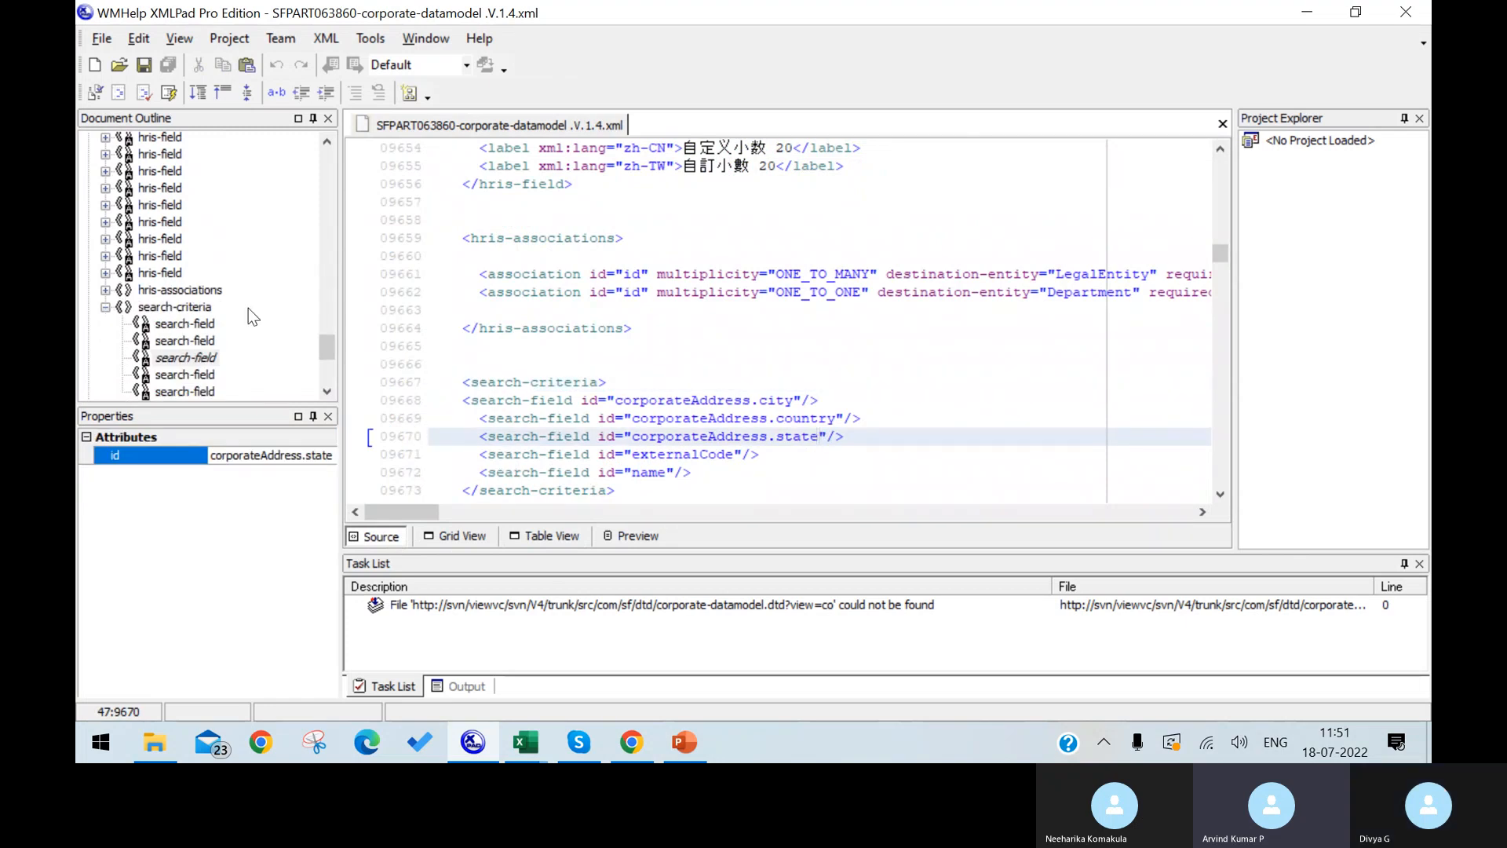
Save the data model as a new copy named SFPART063860-corporate-datamodel .V.1.5 on the desktop.
double_click(105, 26)
left_click(103, 47)
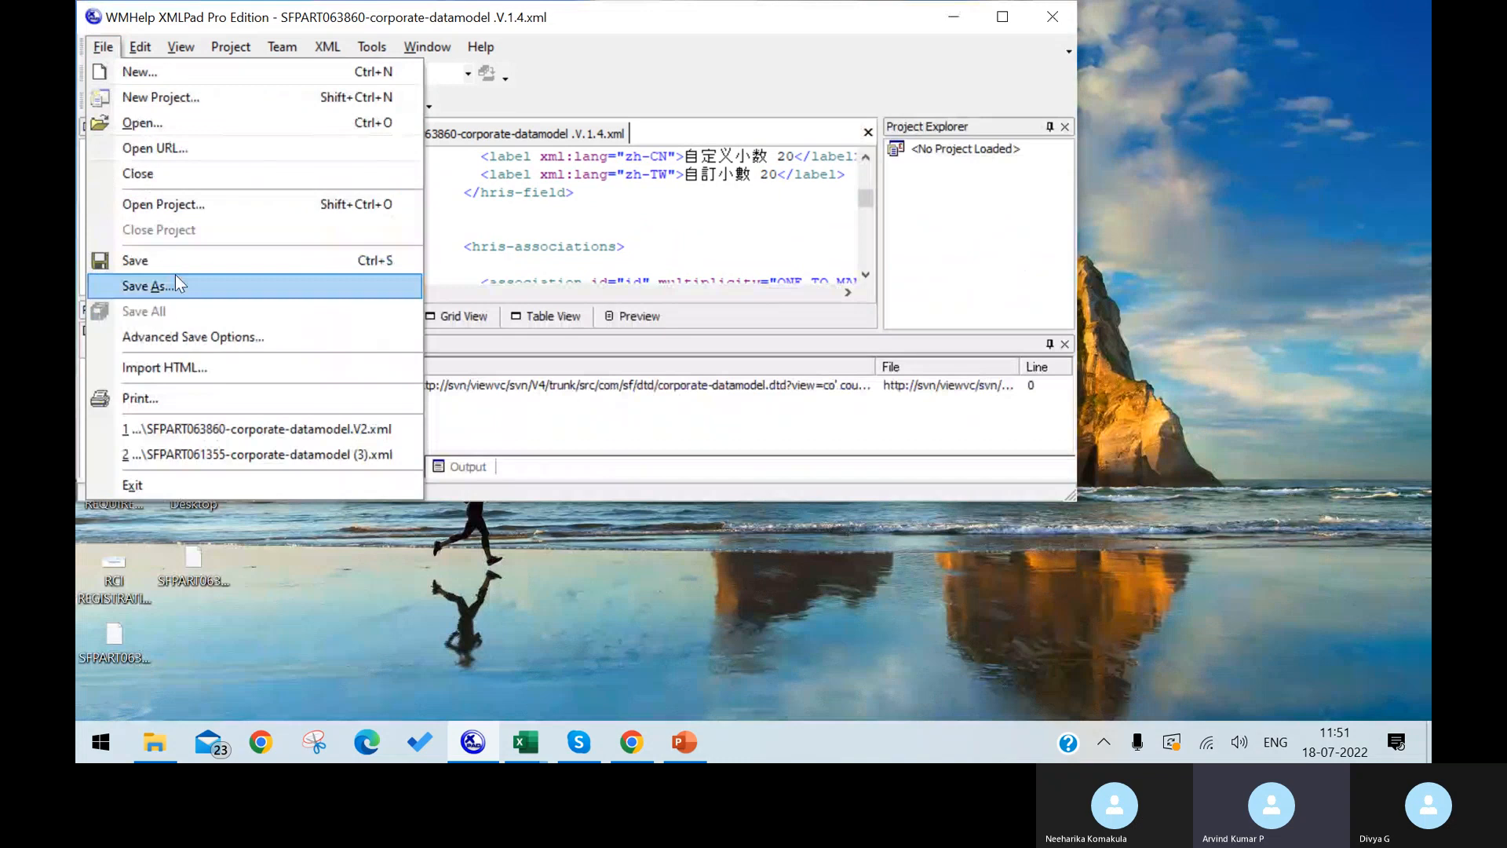
key("Escape")
left_click(103, 47)
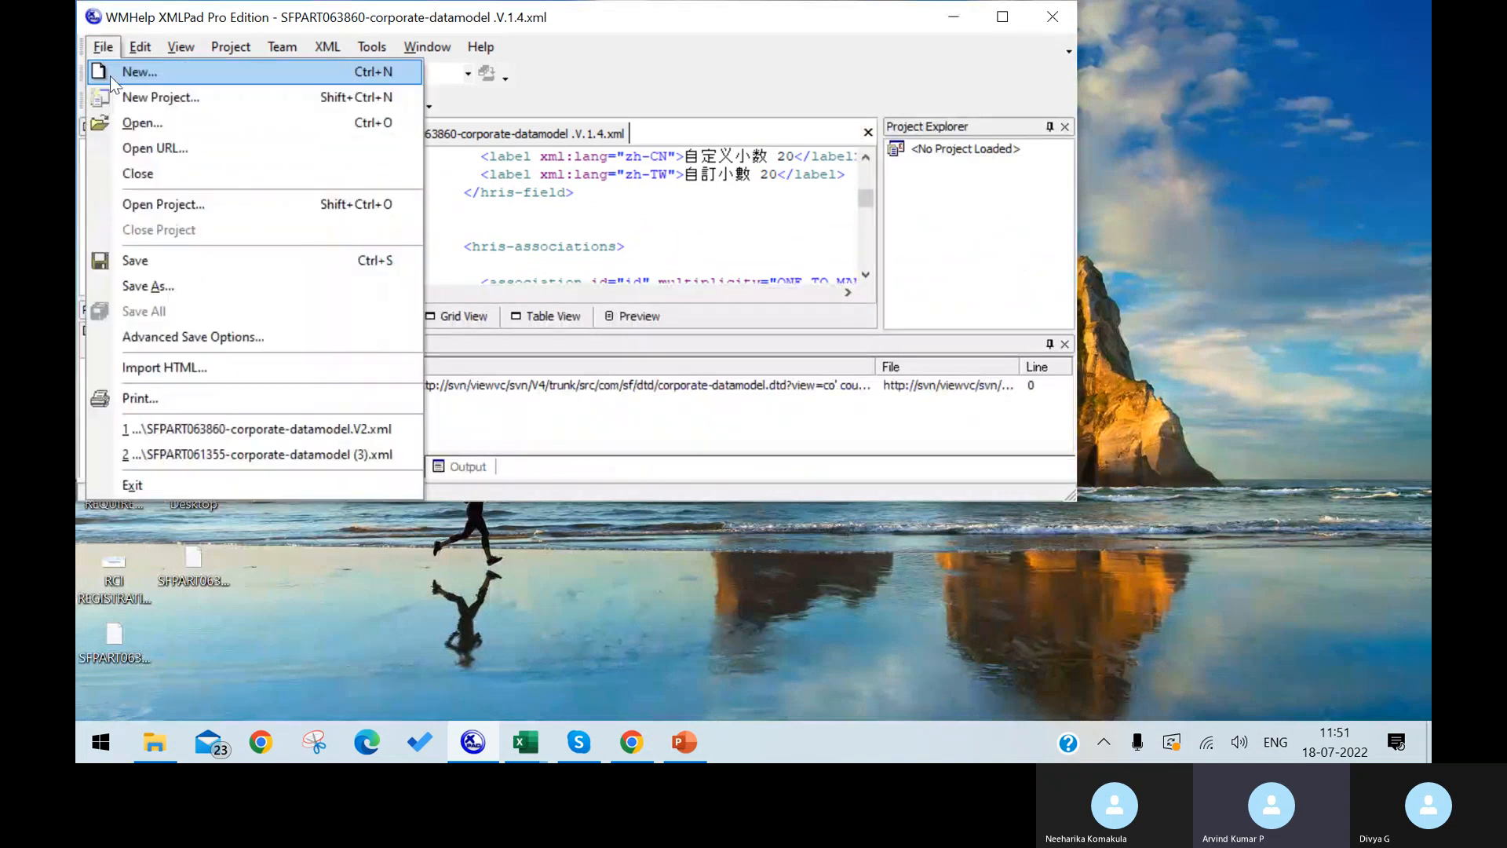
left_click(177, 286)
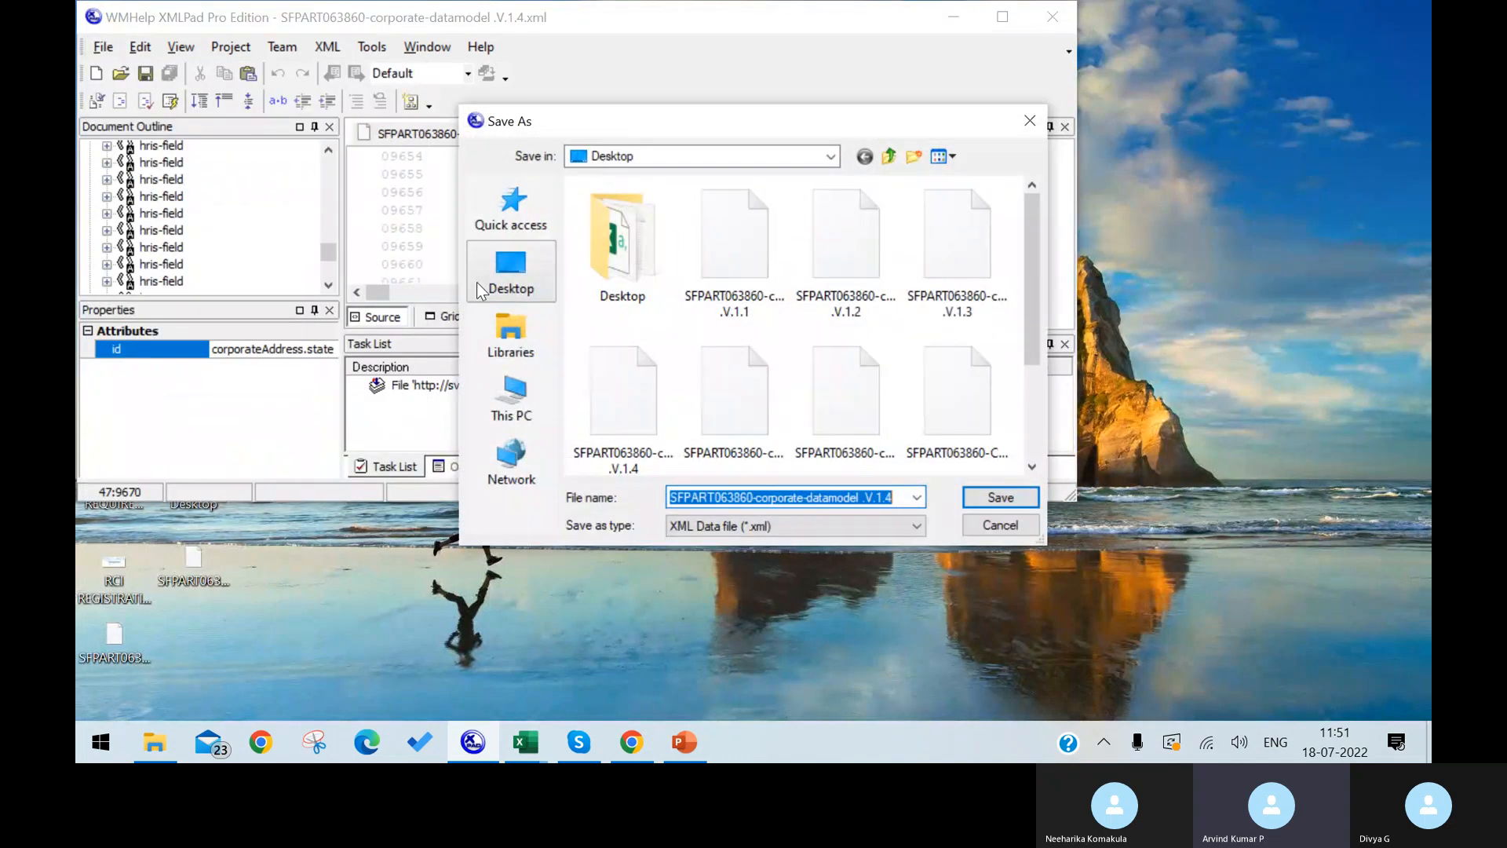
left_click(902, 498)
key("BackSpace")
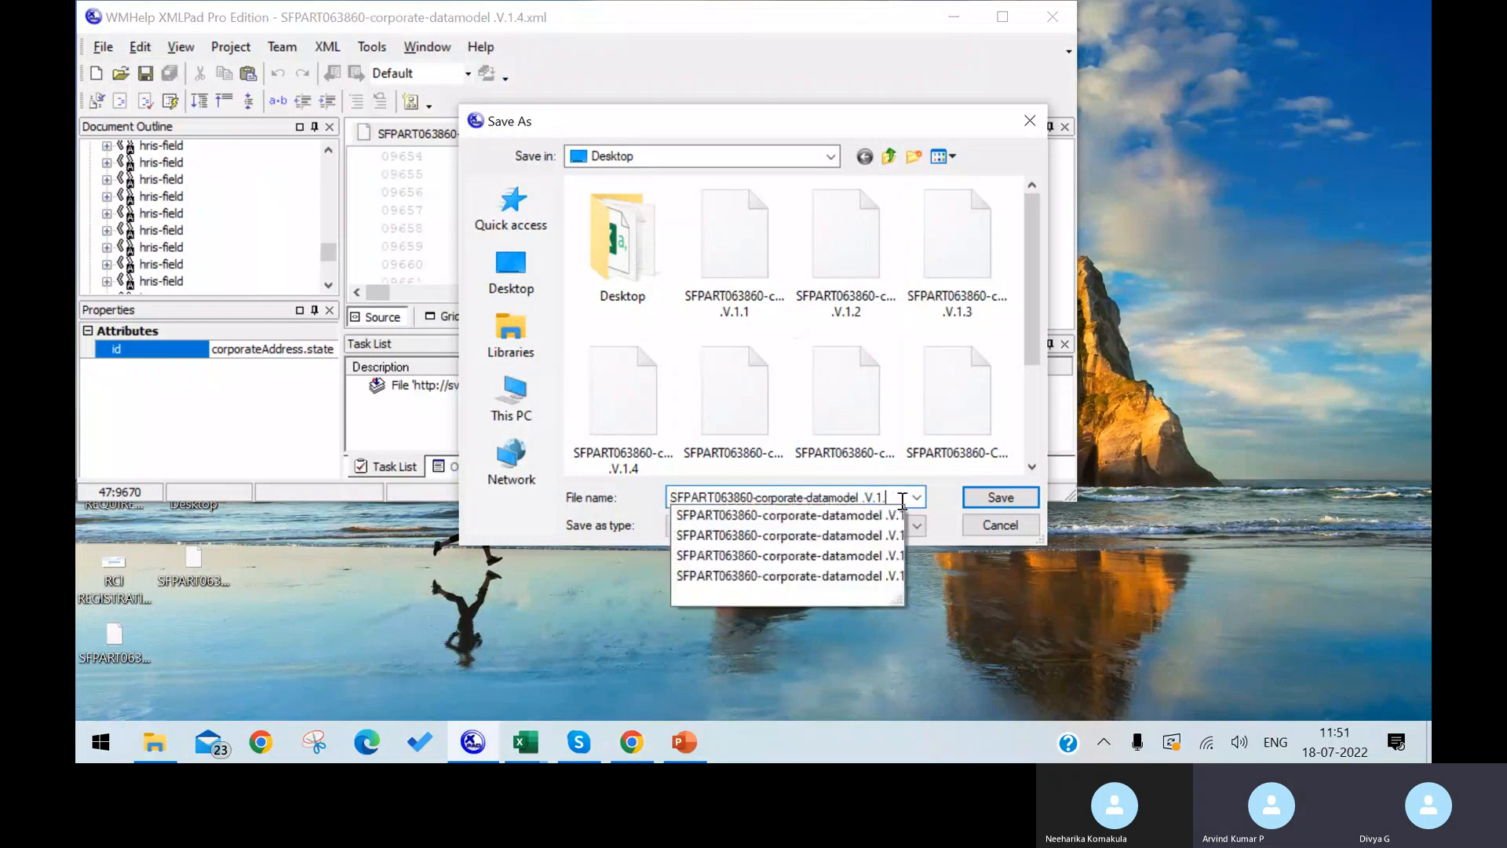
type("5")
left_click(991, 498)
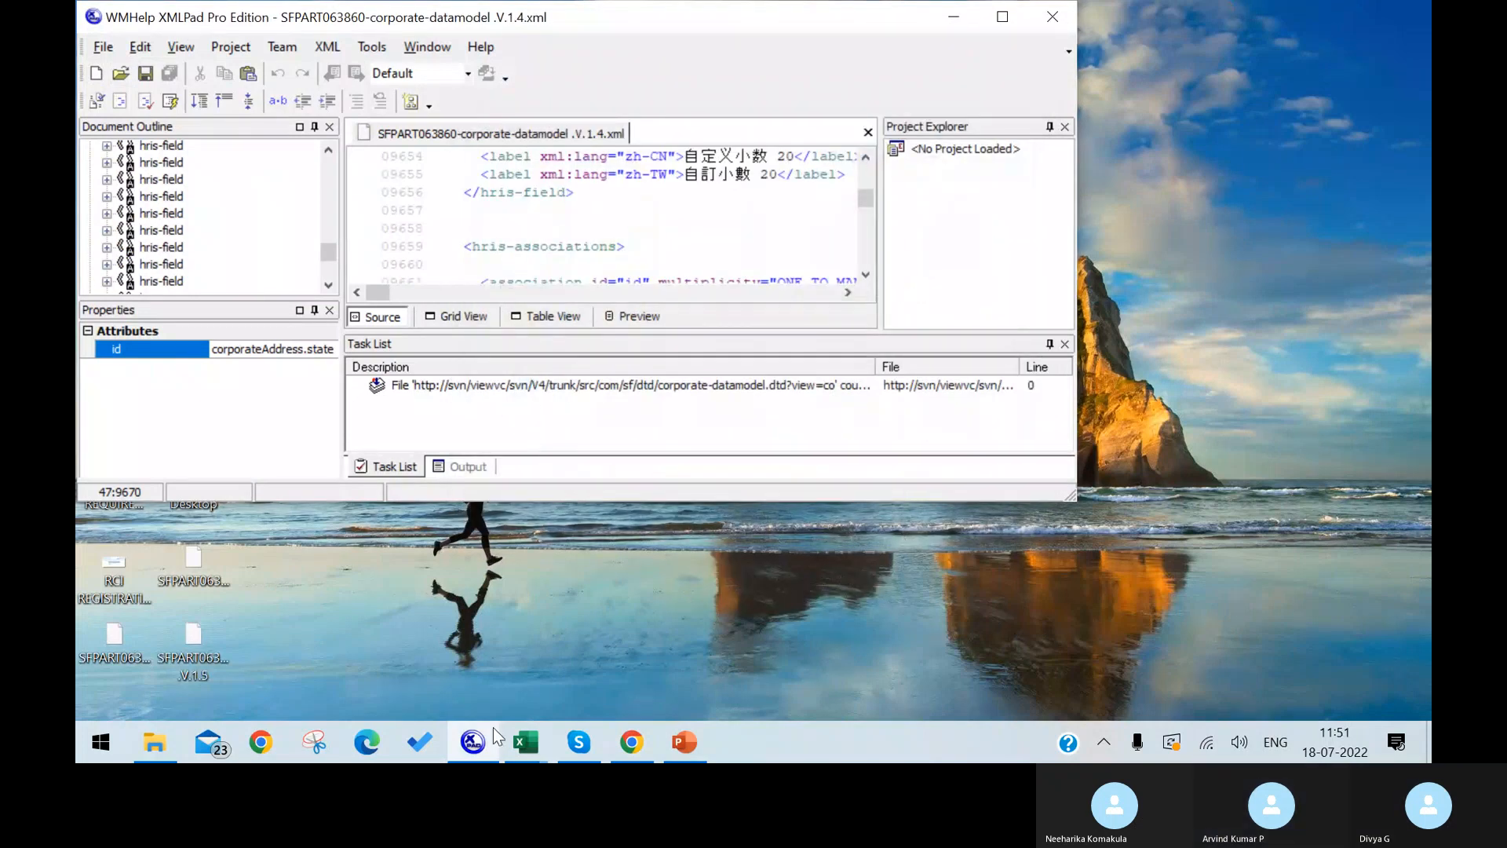
Switch to the browser and try to import the V.1.5 corporate data model file with the comment TEST.
left_click(631, 742)
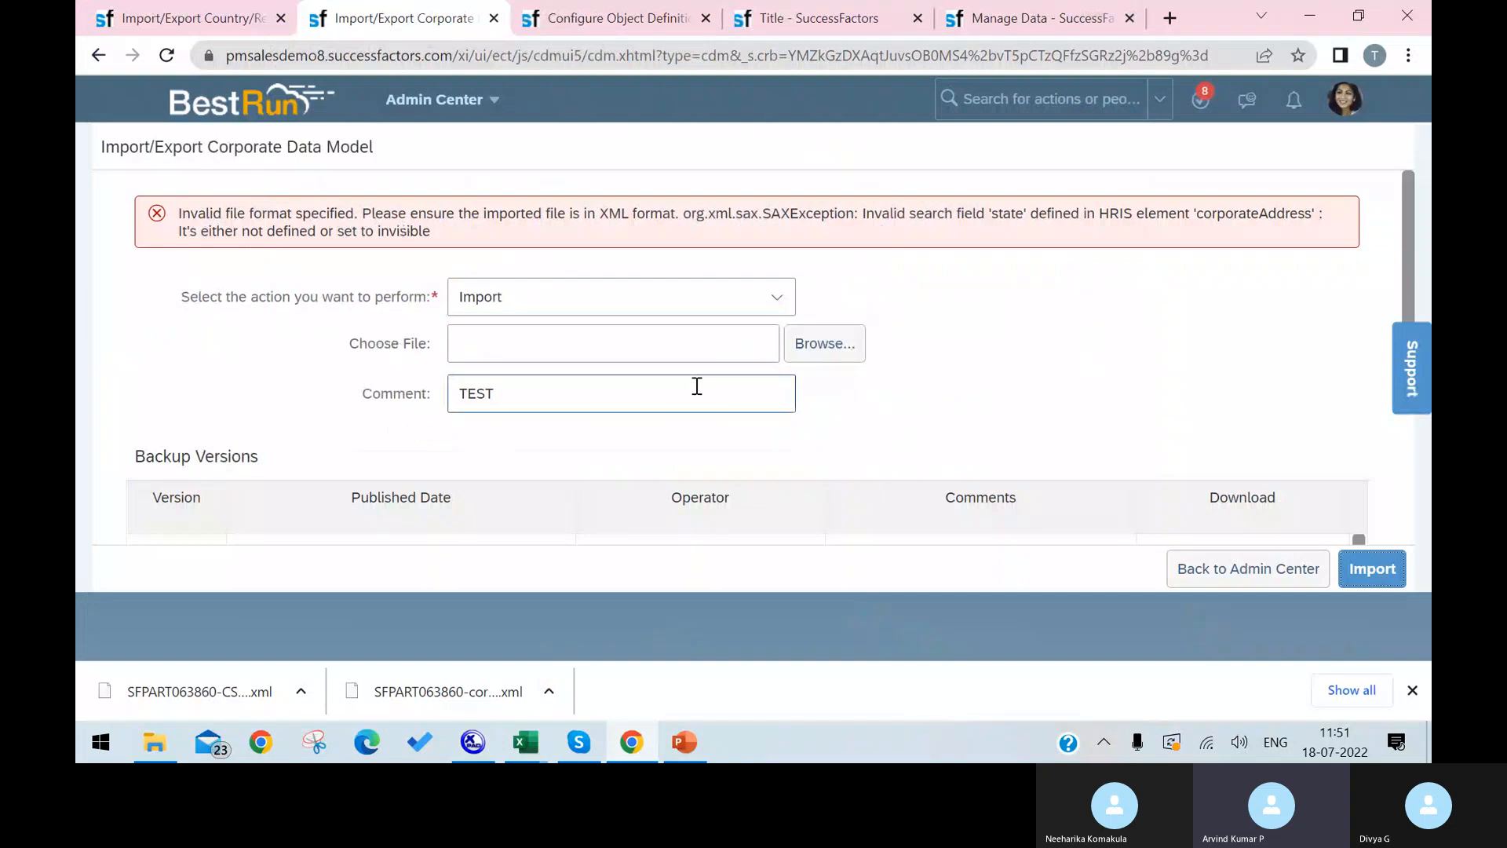
left_click(796, 349)
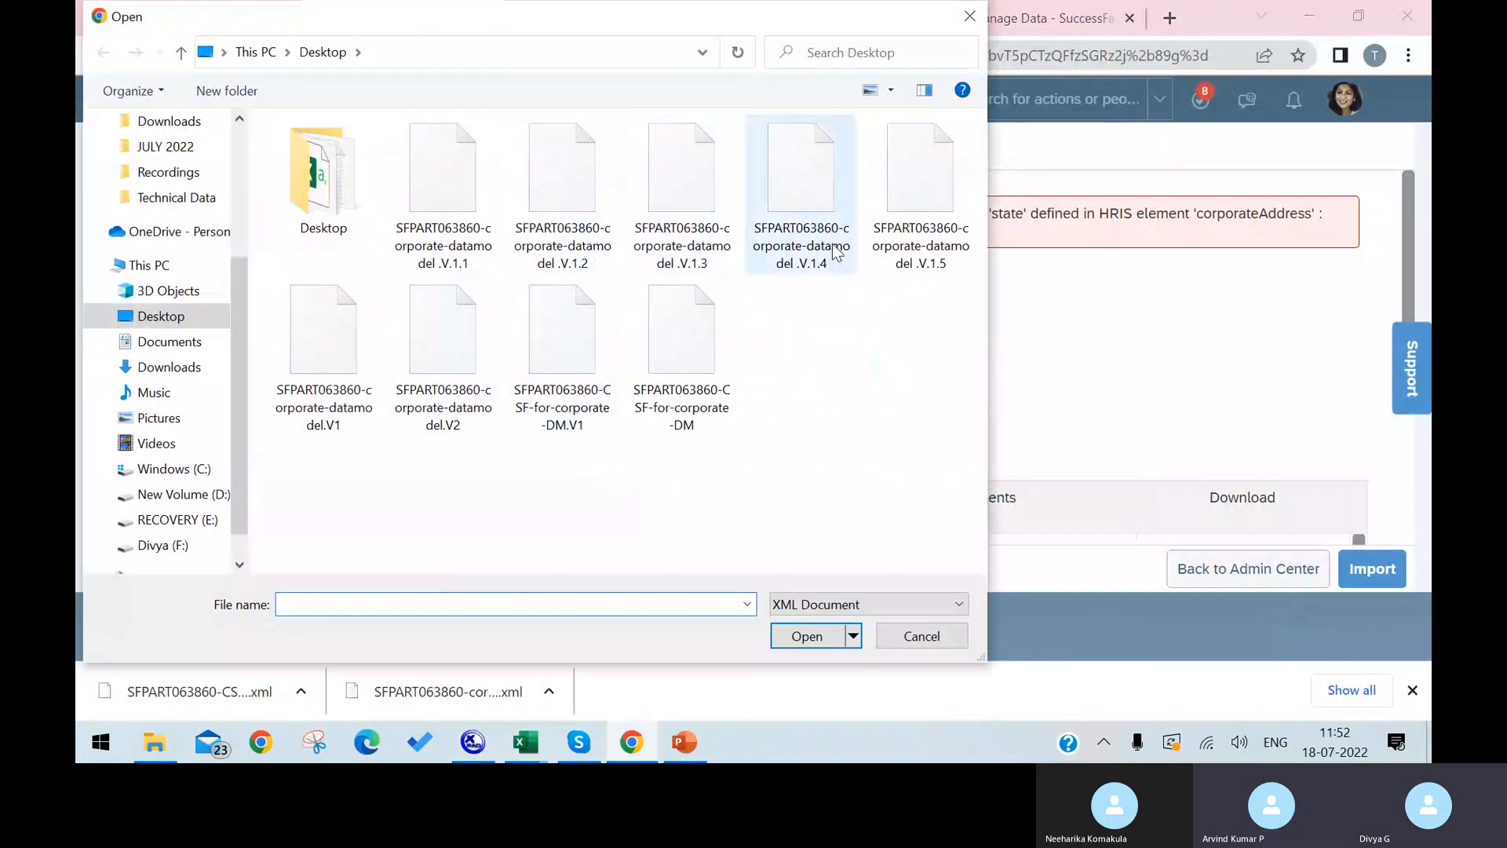
left_click(887, 235)
left_click(807, 635)
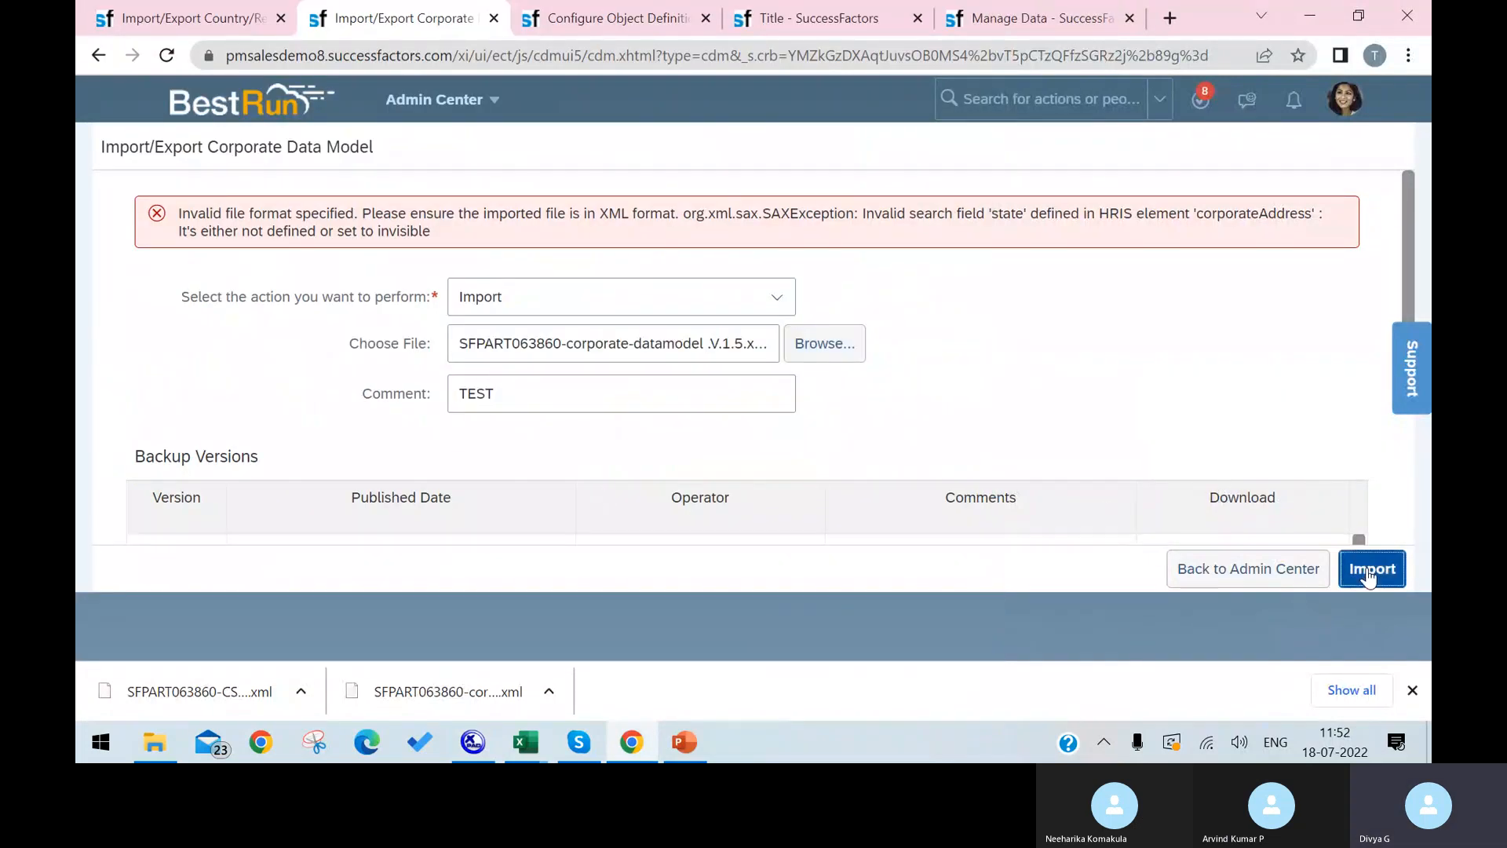
left_click(1370, 567)
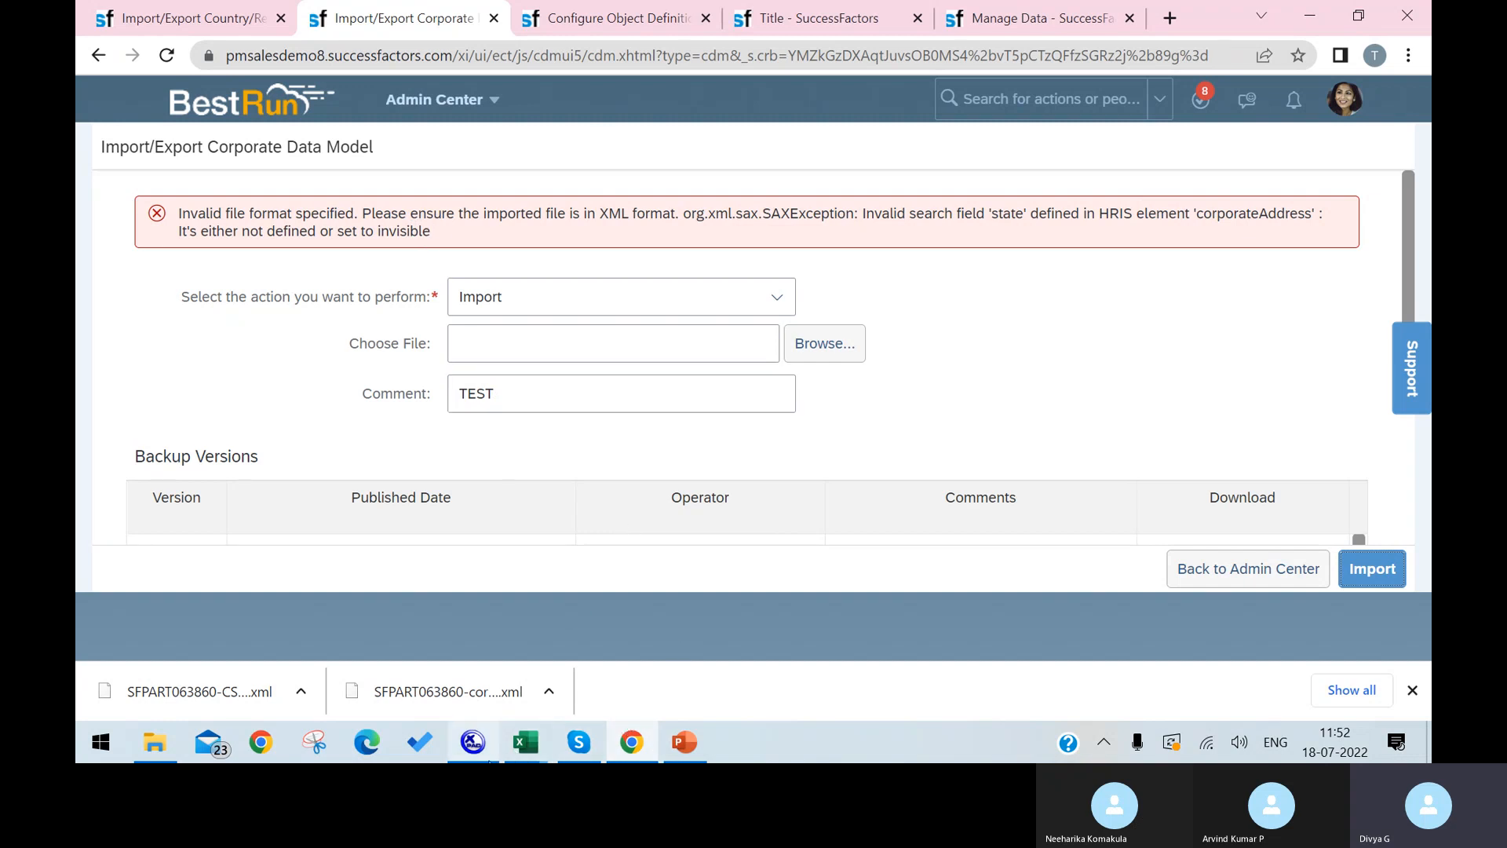
Switch back to XMLPad, maximize it and show the location element's search-criteria entries in table view.
left_click(473, 742)
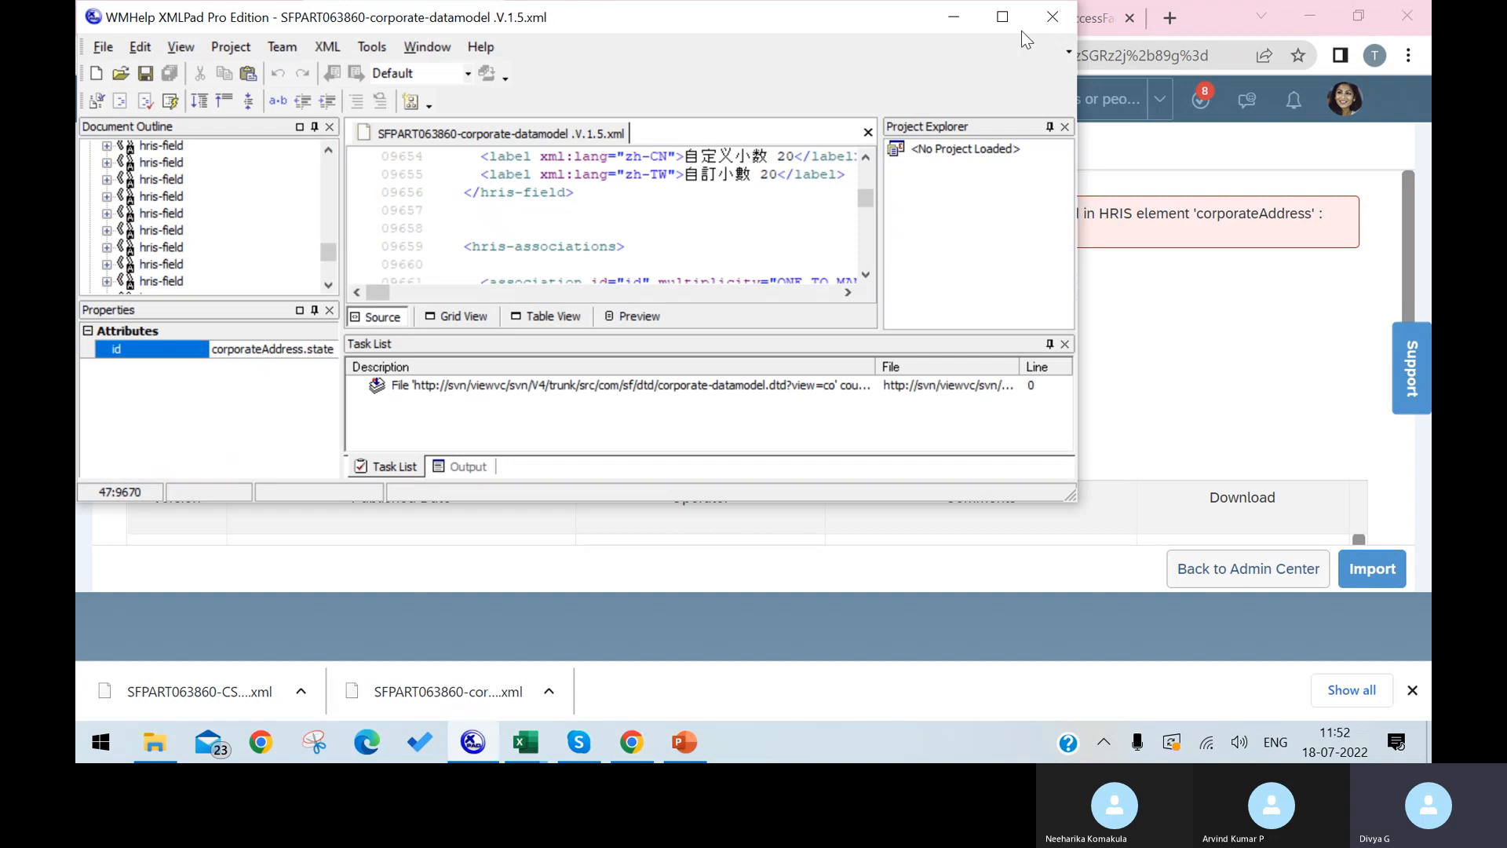
left_click(1002, 16)
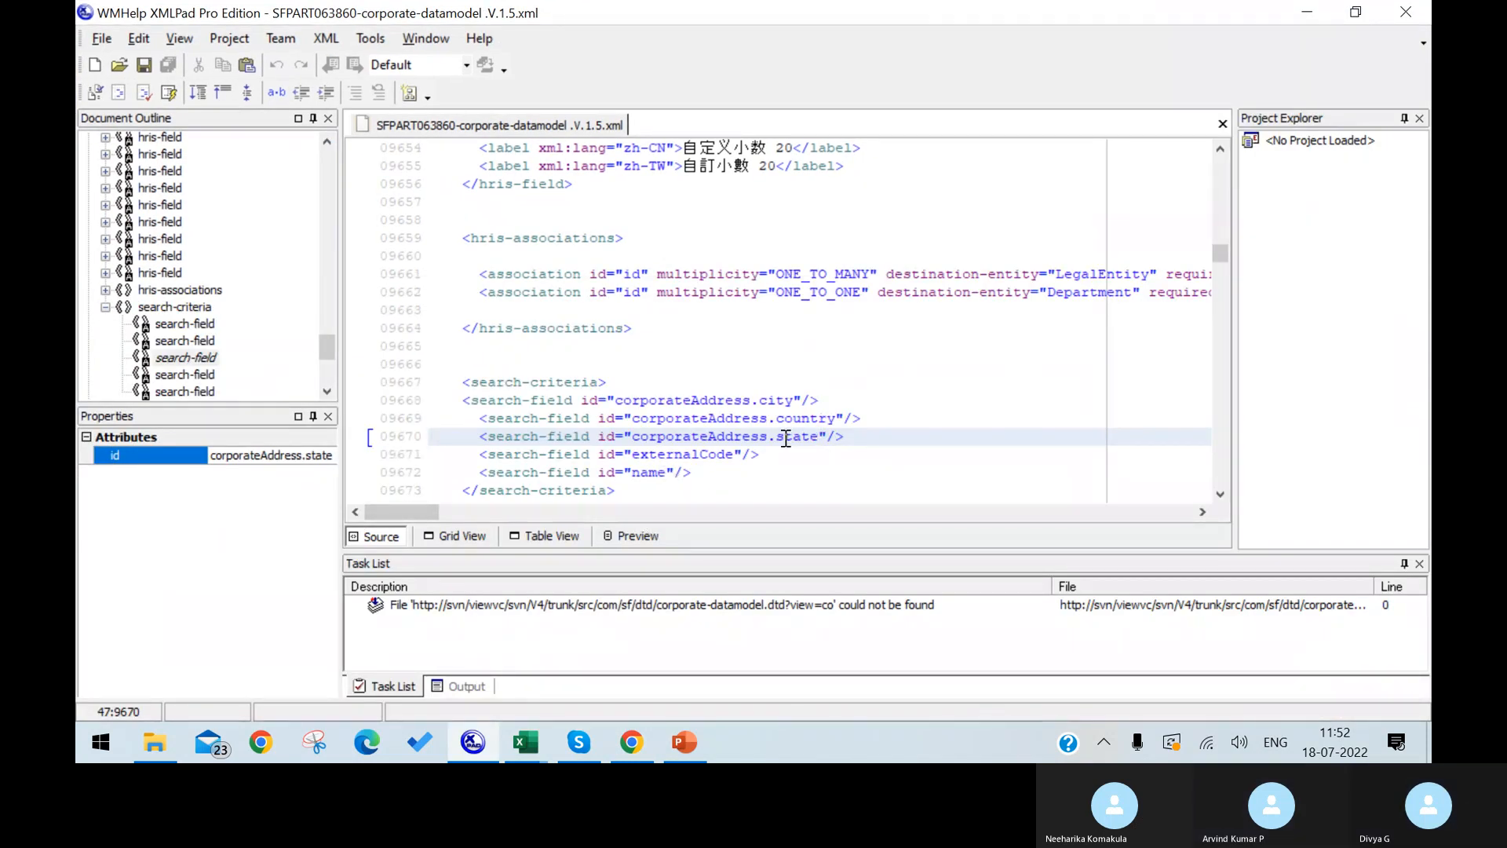
scroll(786, 438, "down", 1)
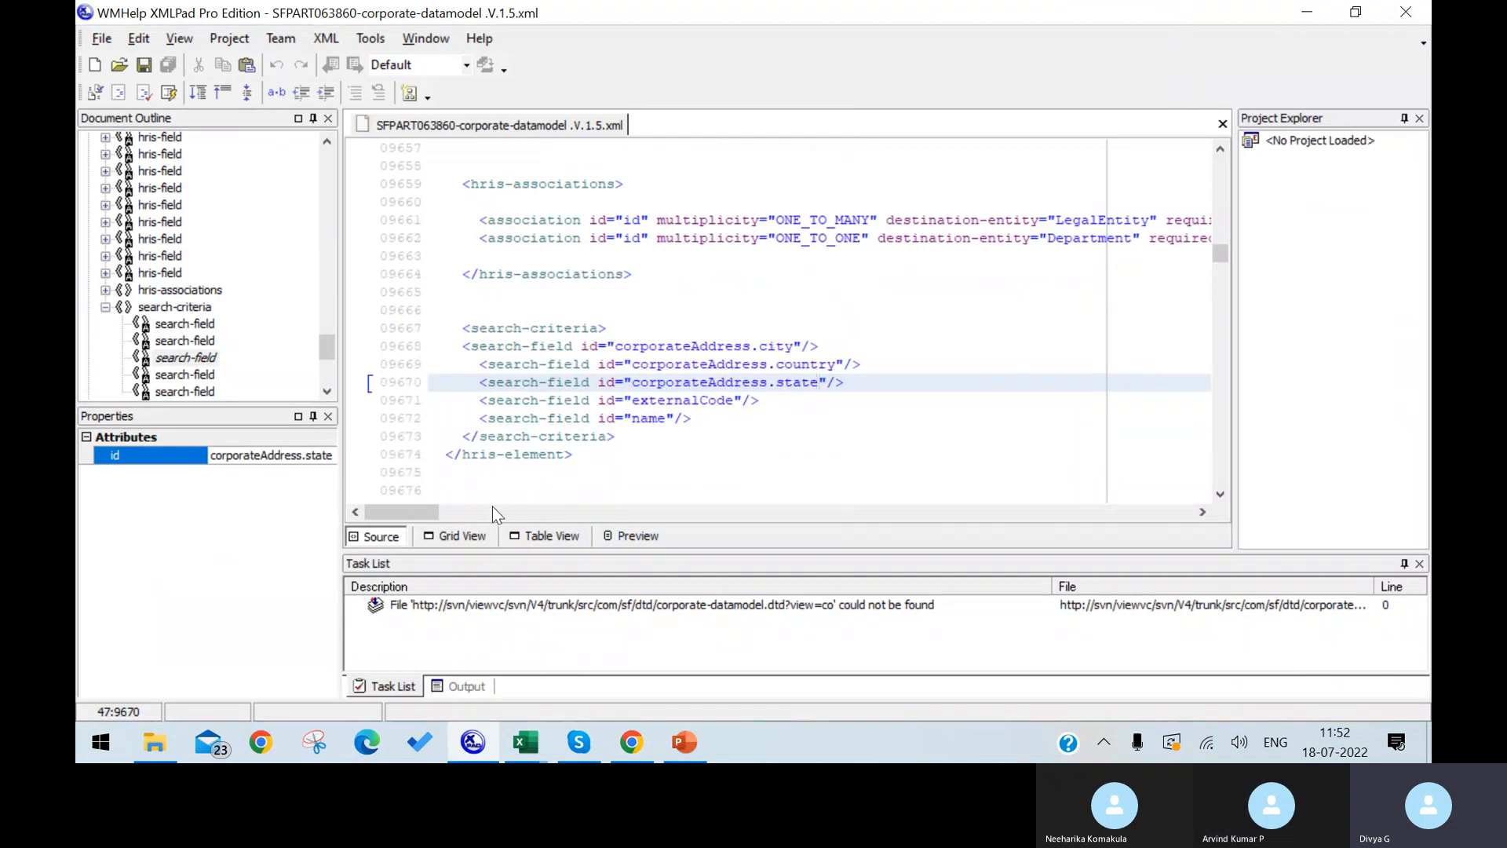
left_click(563, 535)
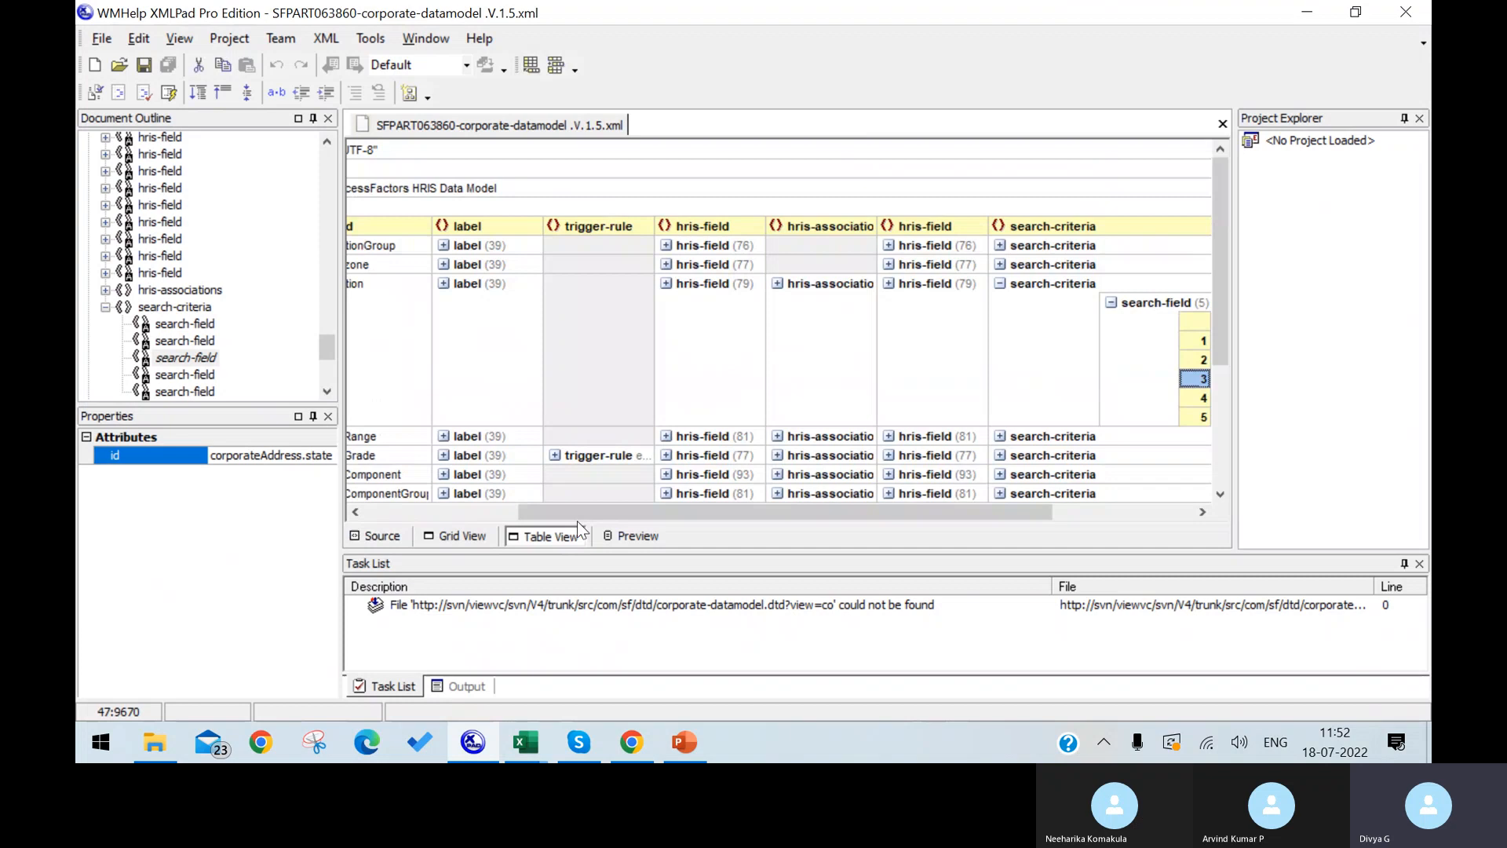
left_click_drag(579, 511, 797, 486)
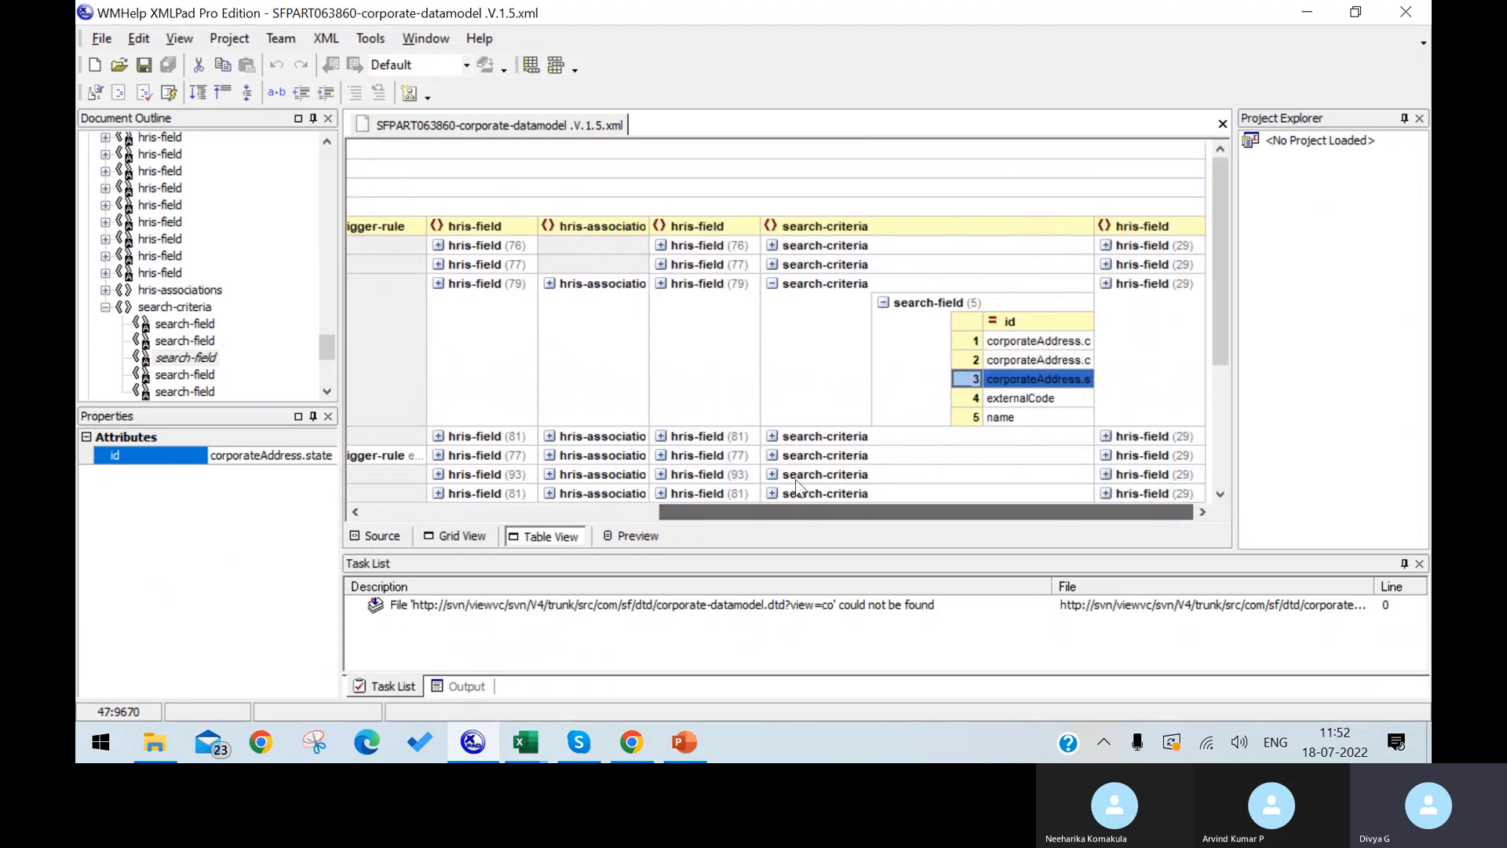
Examine the location search-field ids, comparing corporateAddress.state with the country, externalCode and name entries.
left_click(1032, 418)
left_click(1032, 399)
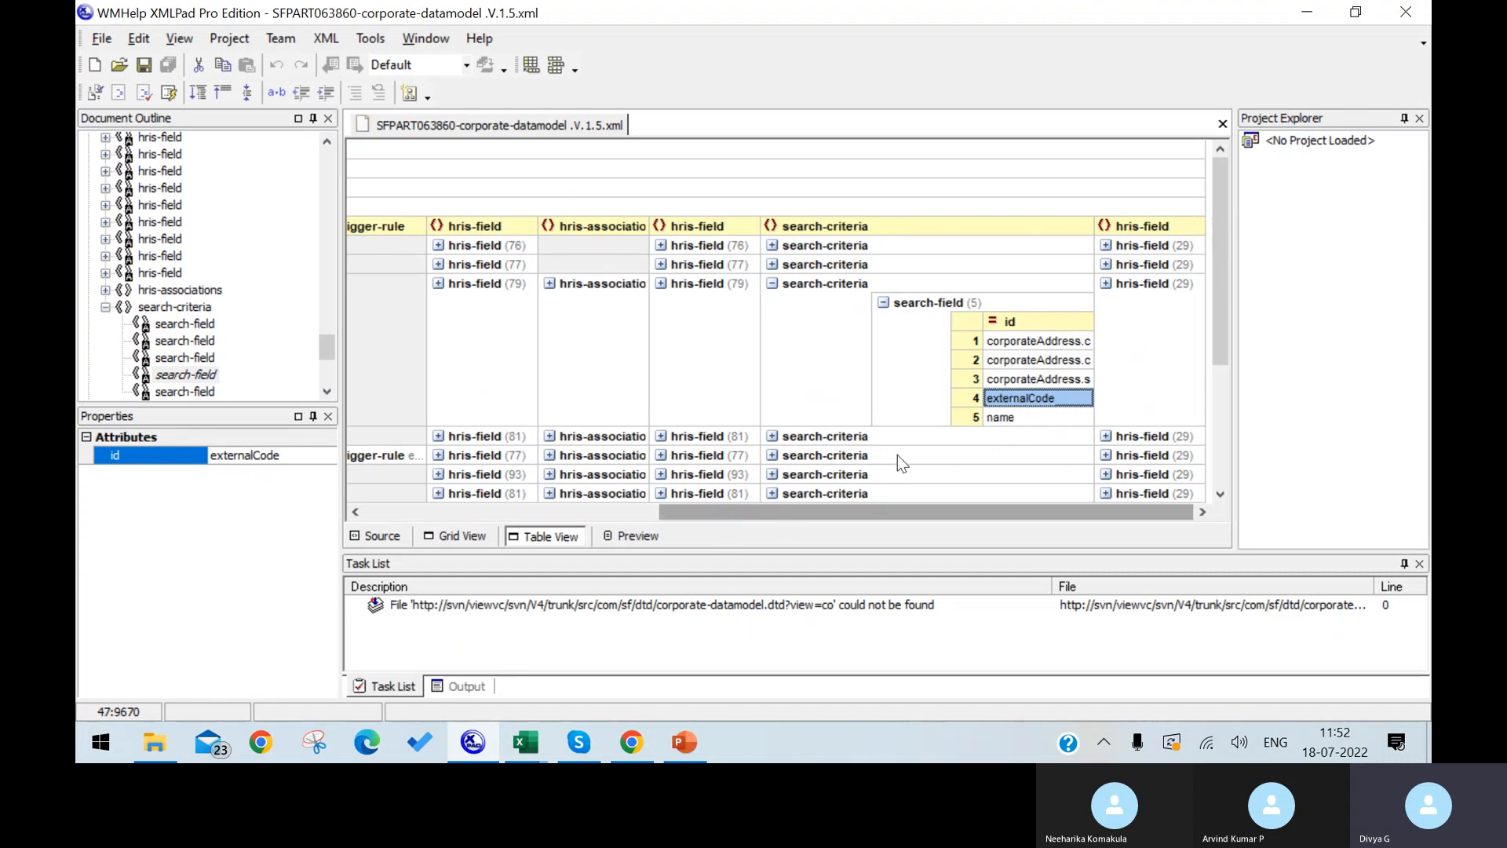
left_click(1034, 380)
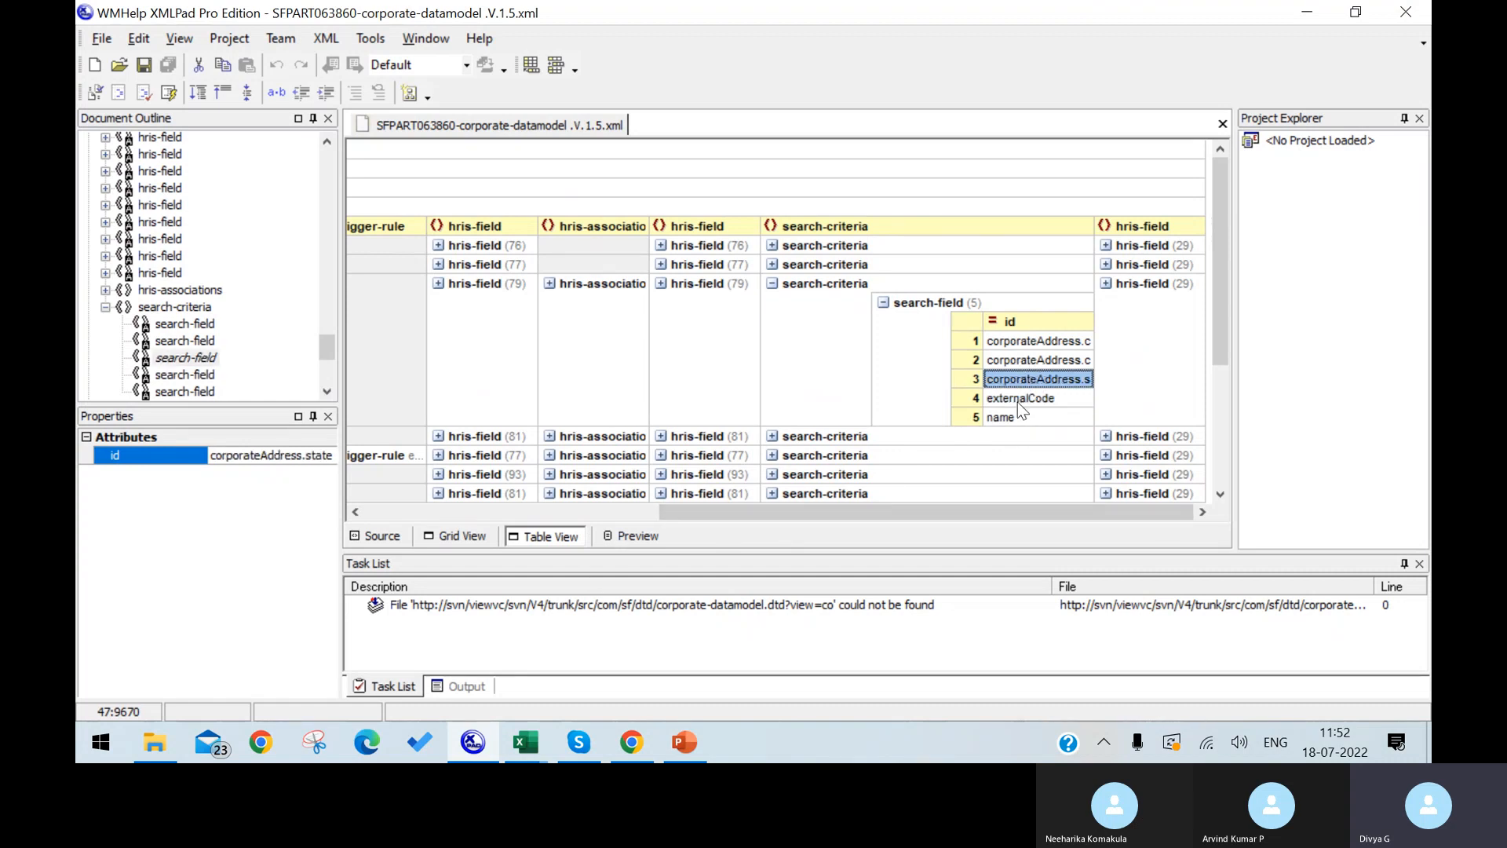
left_click(1017, 401)
left_click(1013, 417)
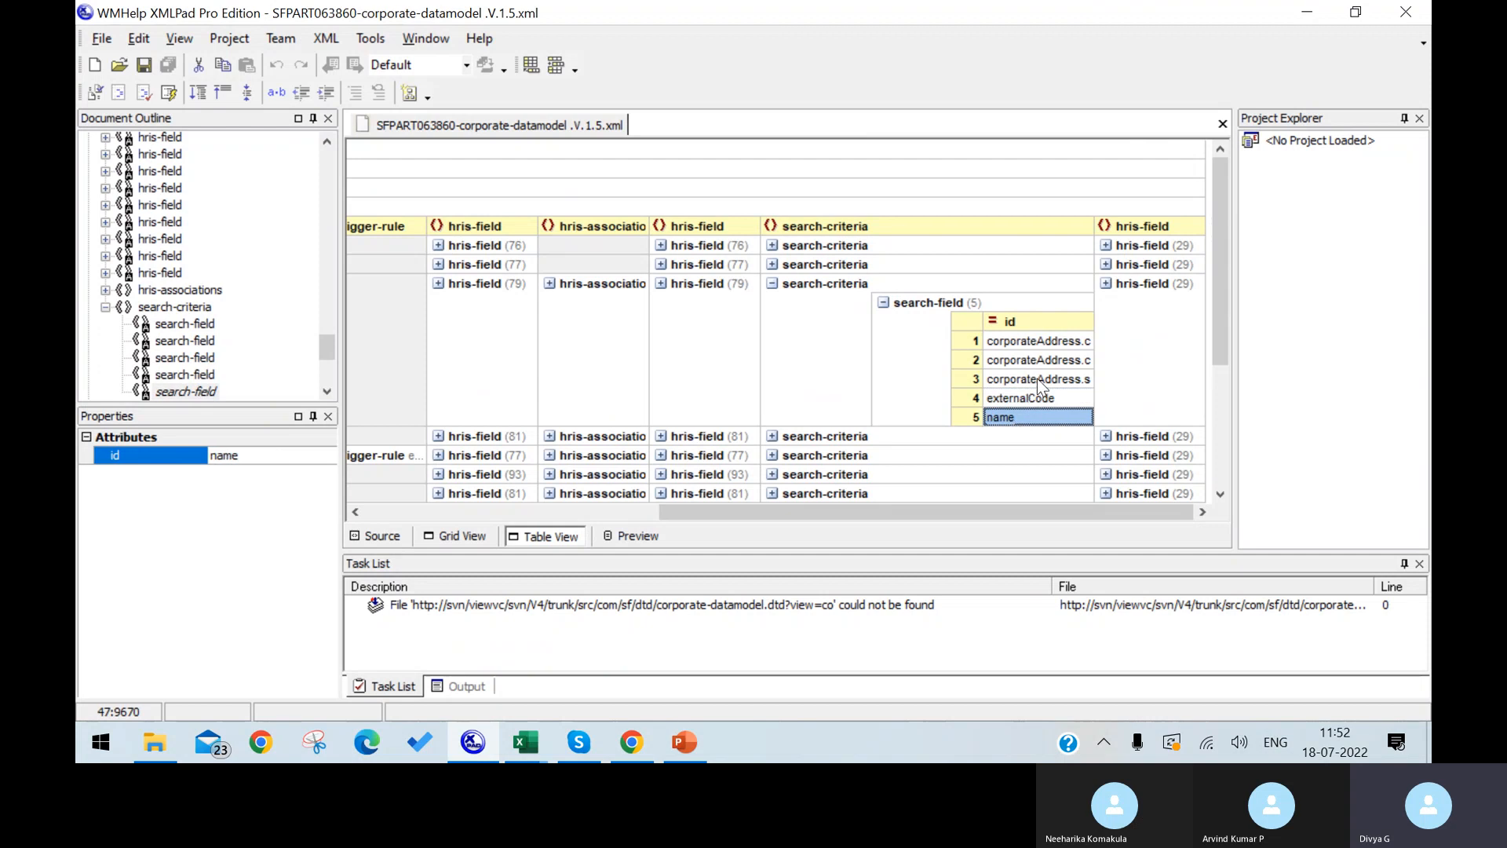
left_click(1038, 379)
left_click(1038, 379)
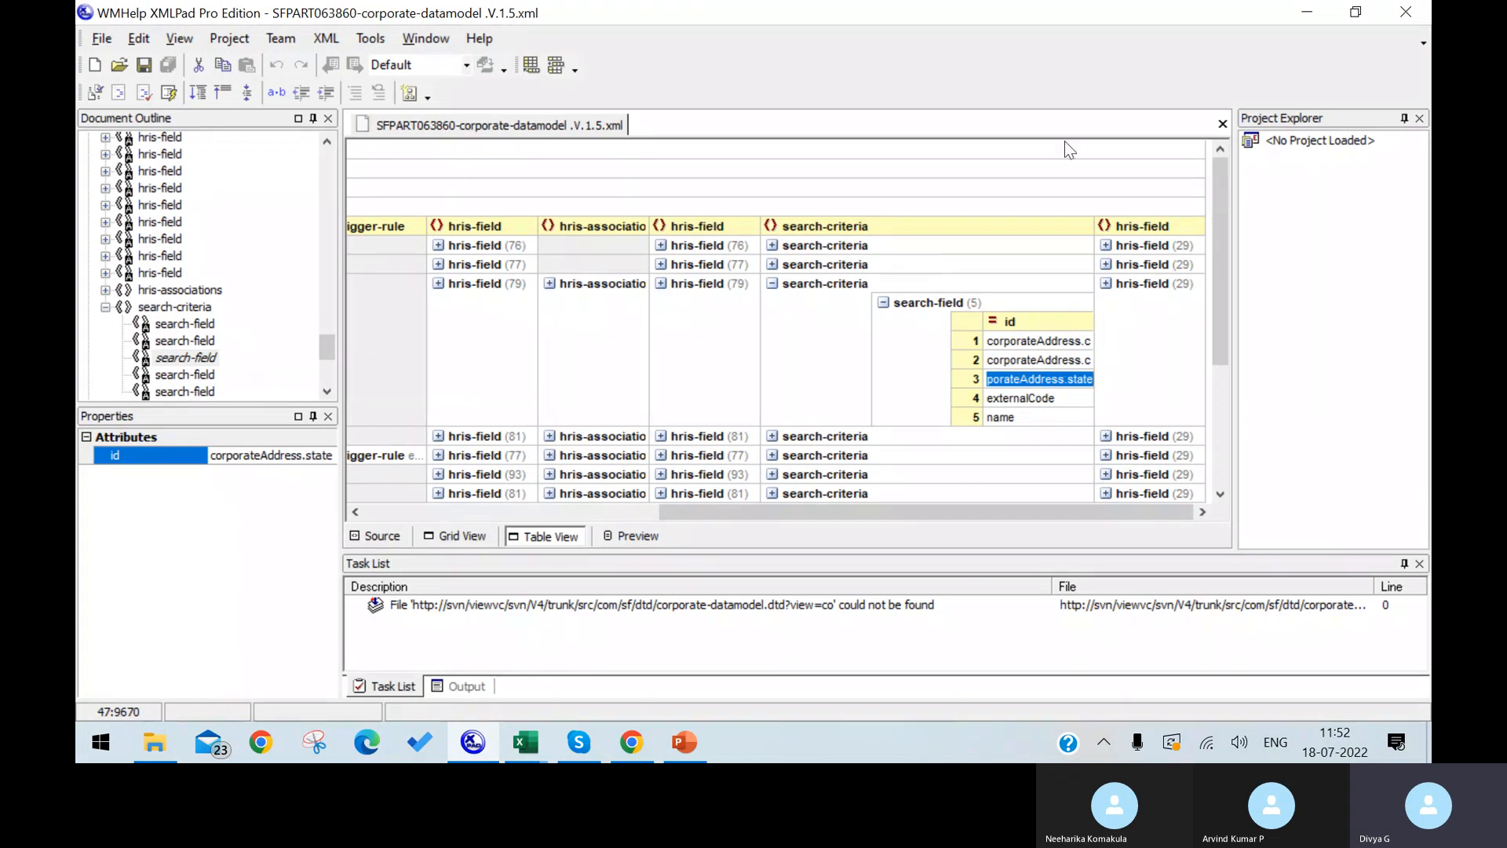
left_click(1051, 361)
left_click(1049, 385)
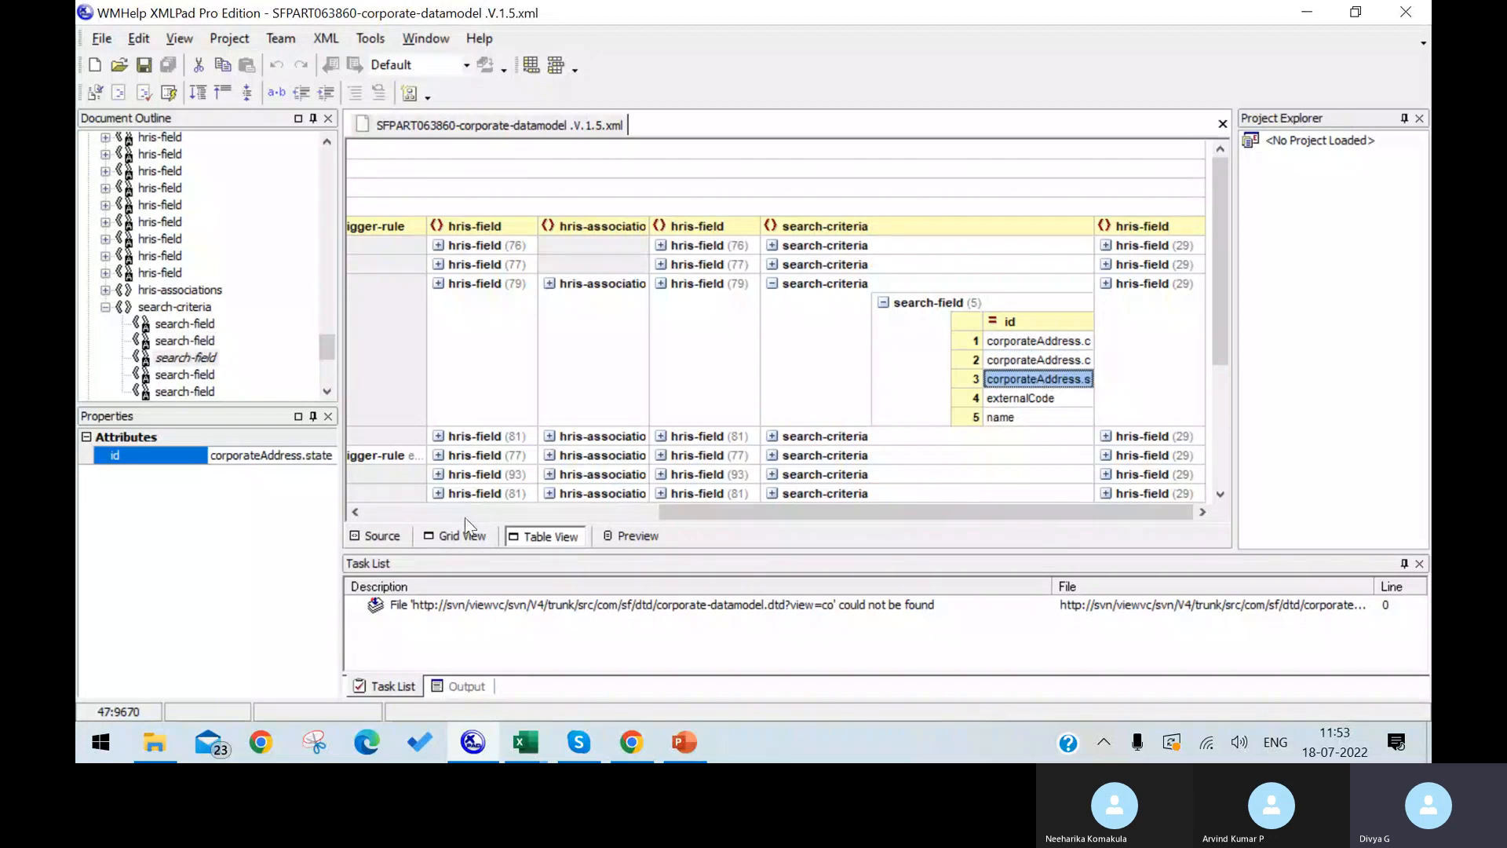
Delete the corporateAddress.state search-field line from the location search criteria in the source and close the leftover gap.
left_click(379, 533)
left_click_drag(848, 387, 485, 400)
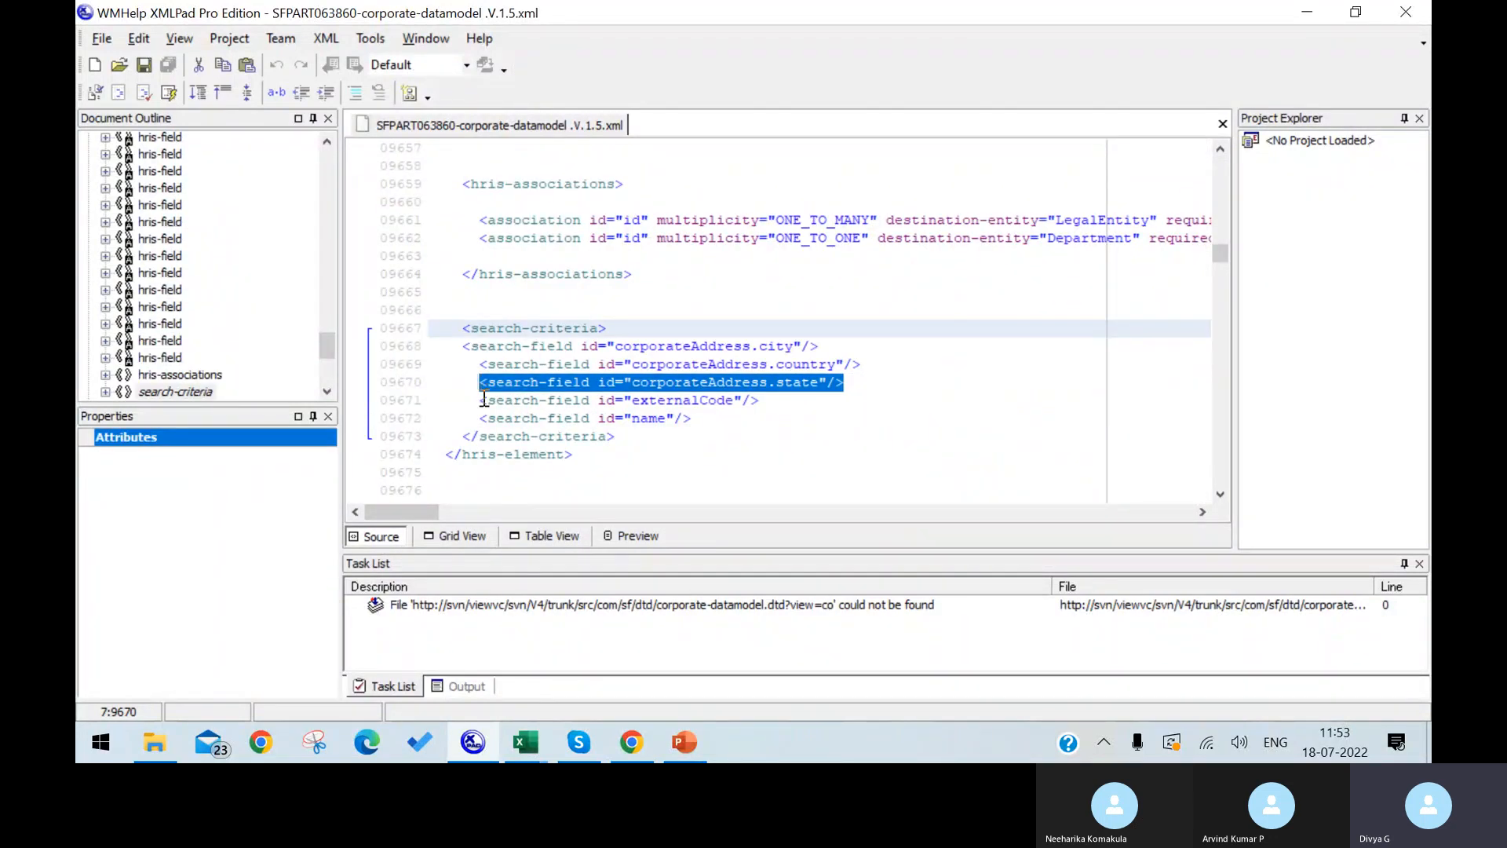
key("Delete")
key("Delete")
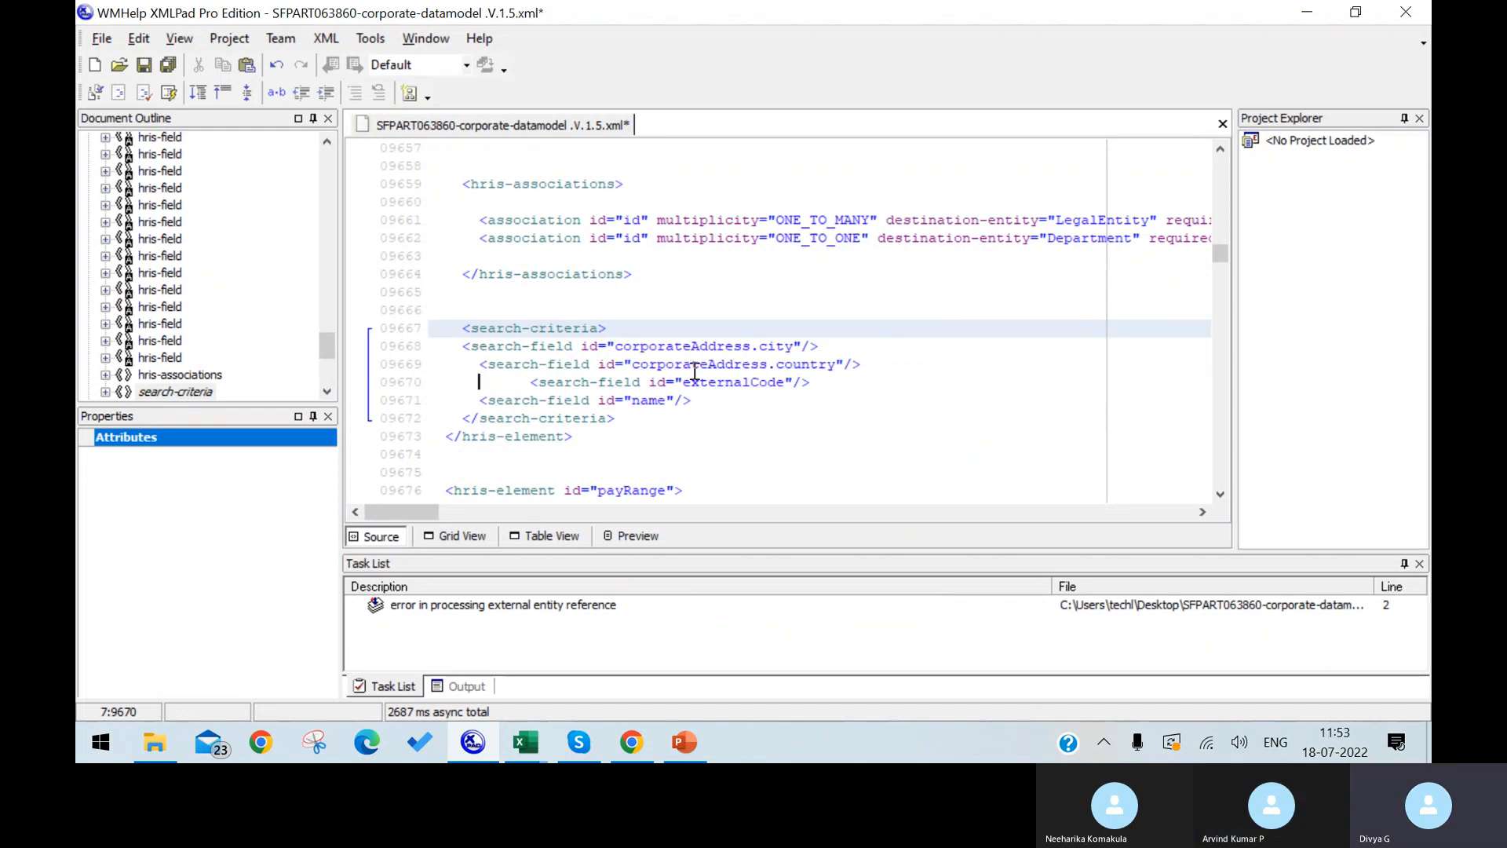
key("Delete")
key("Delete")
key("Delete")
key("Delete")
key("Delete")
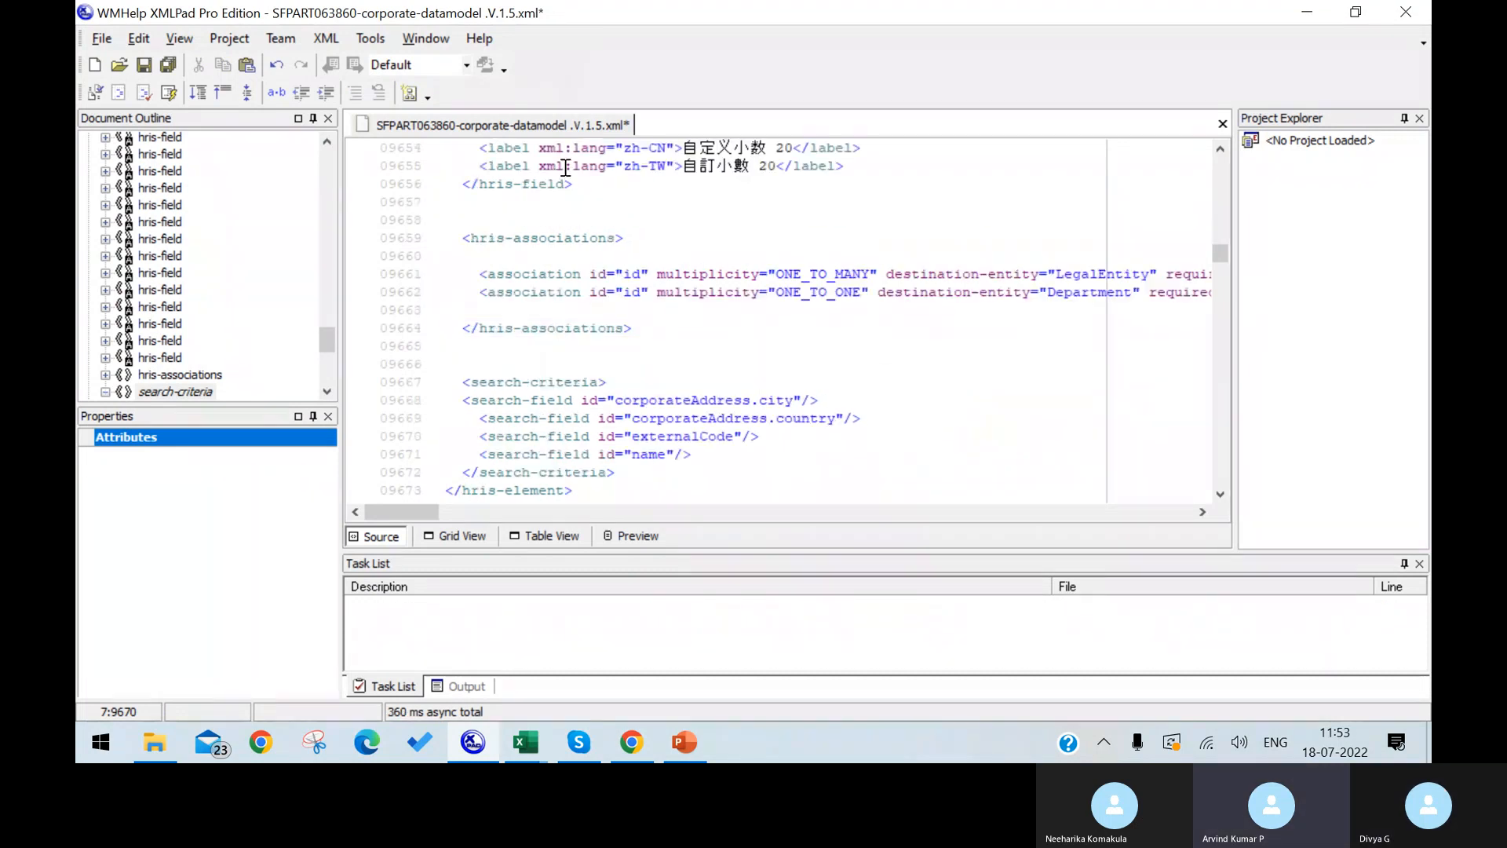
Save the corrected corporate data model on the Desktop as a new XML file, changing the version in its name to V.1.6.
left_click_drag(874, 423, 483, 420)
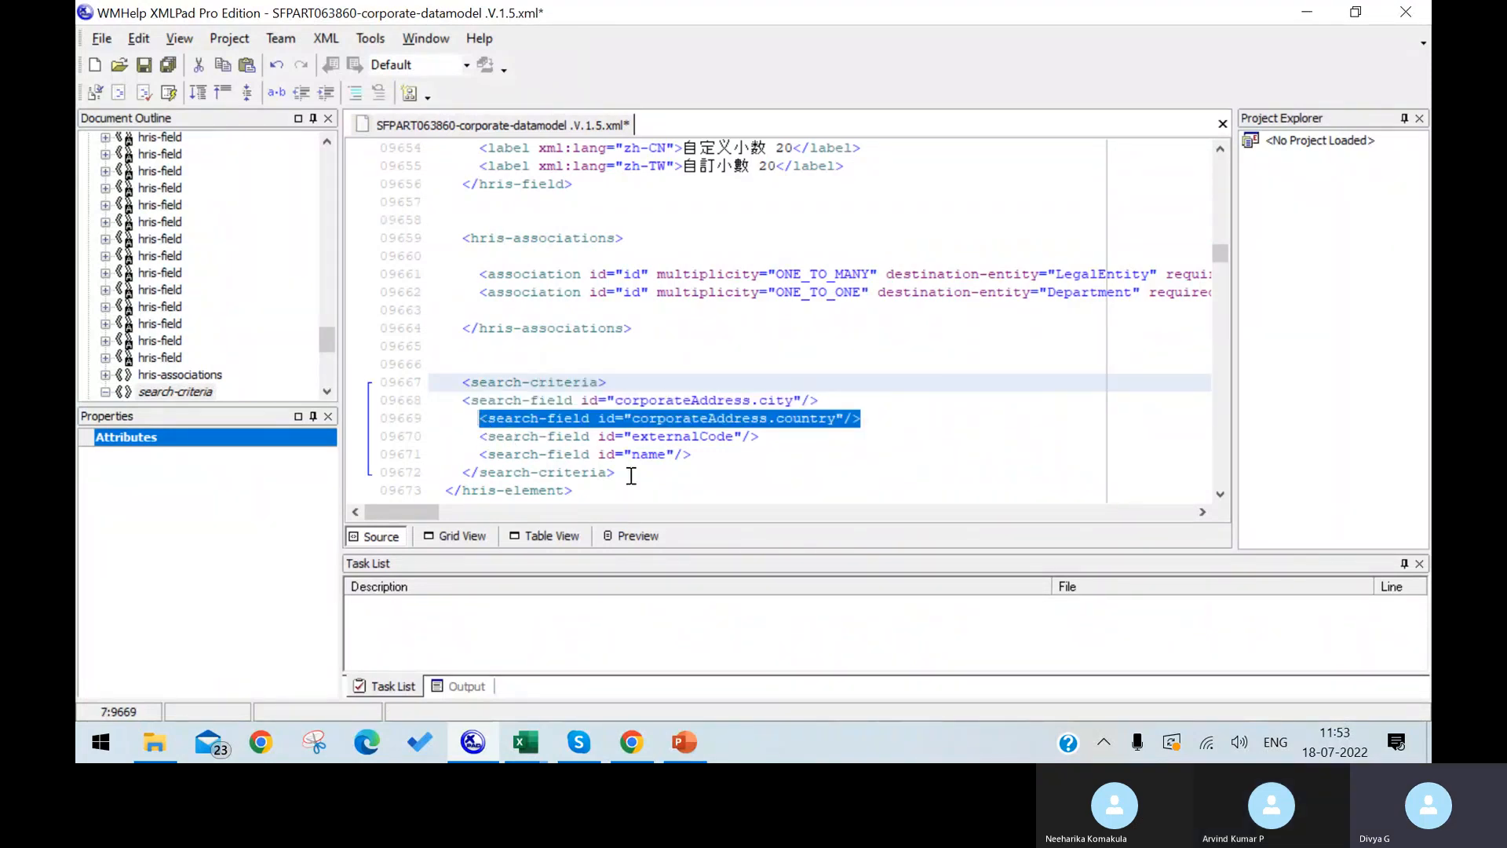
left_click(885, 423)
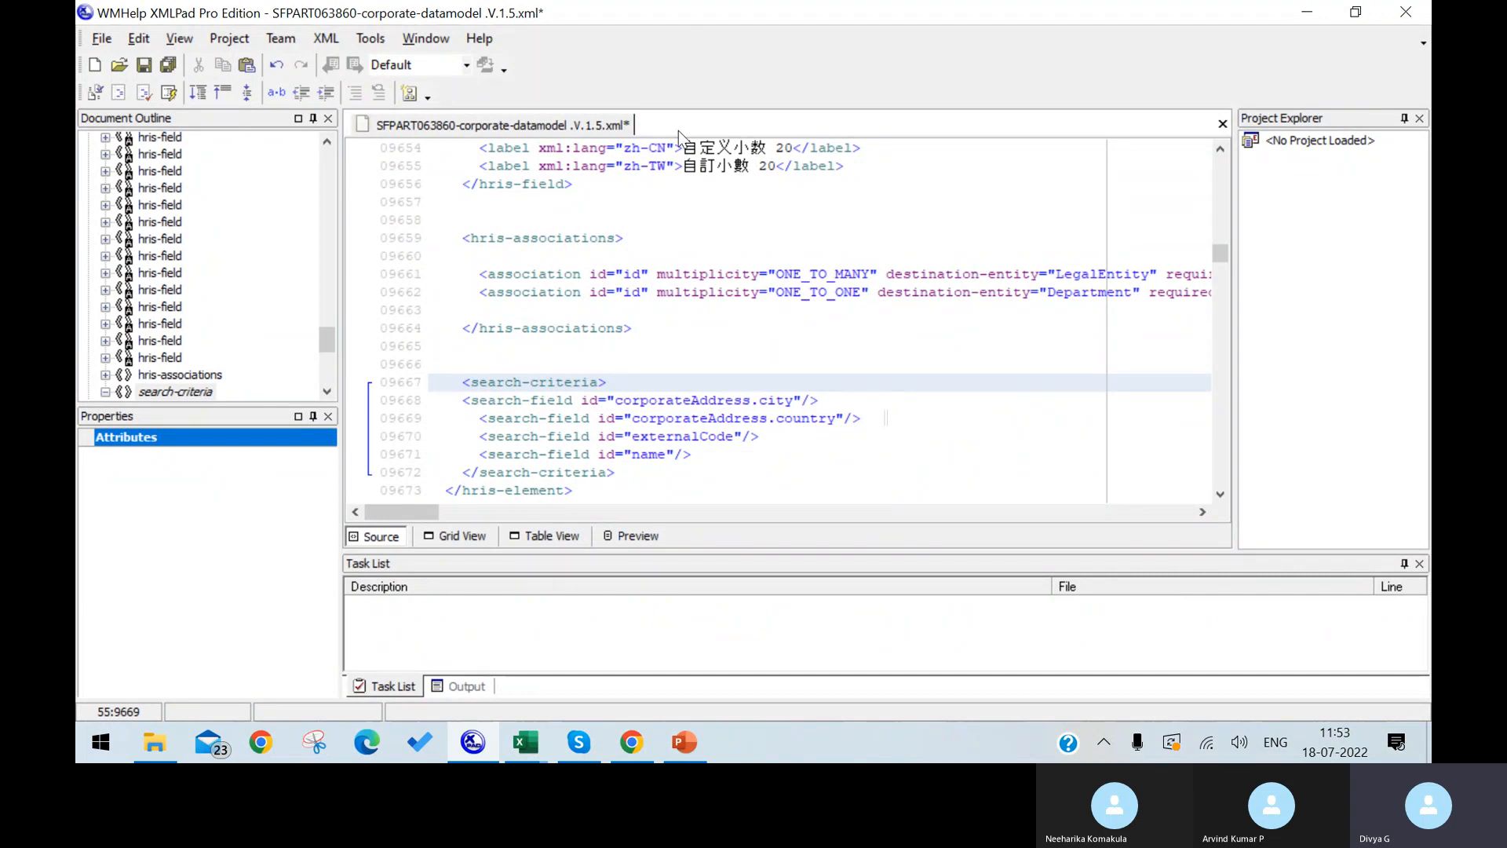
left_click(101, 39)
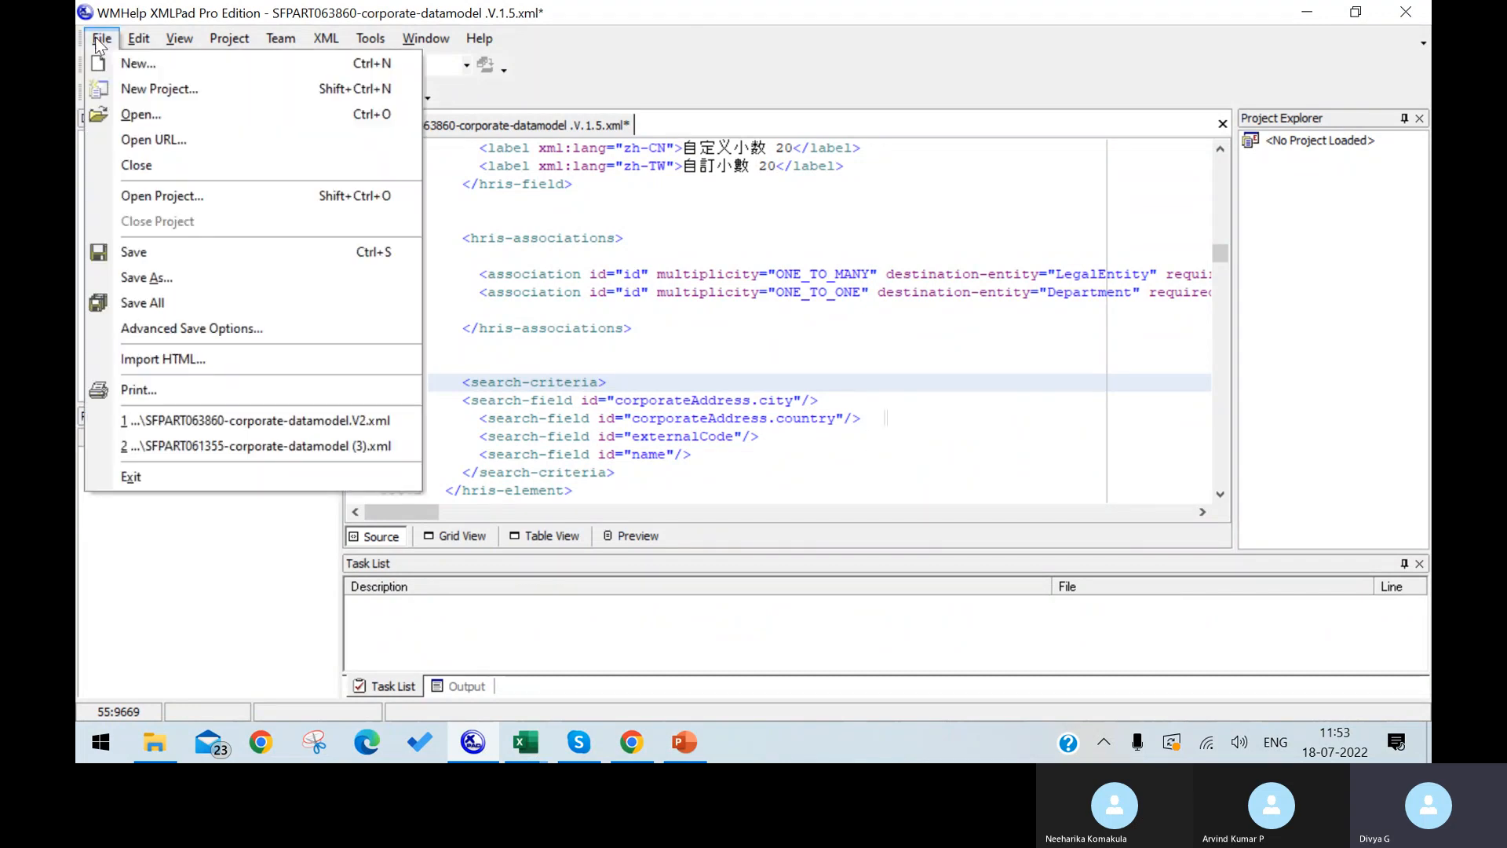
left_click(214, 277)
left_click(888, 495)
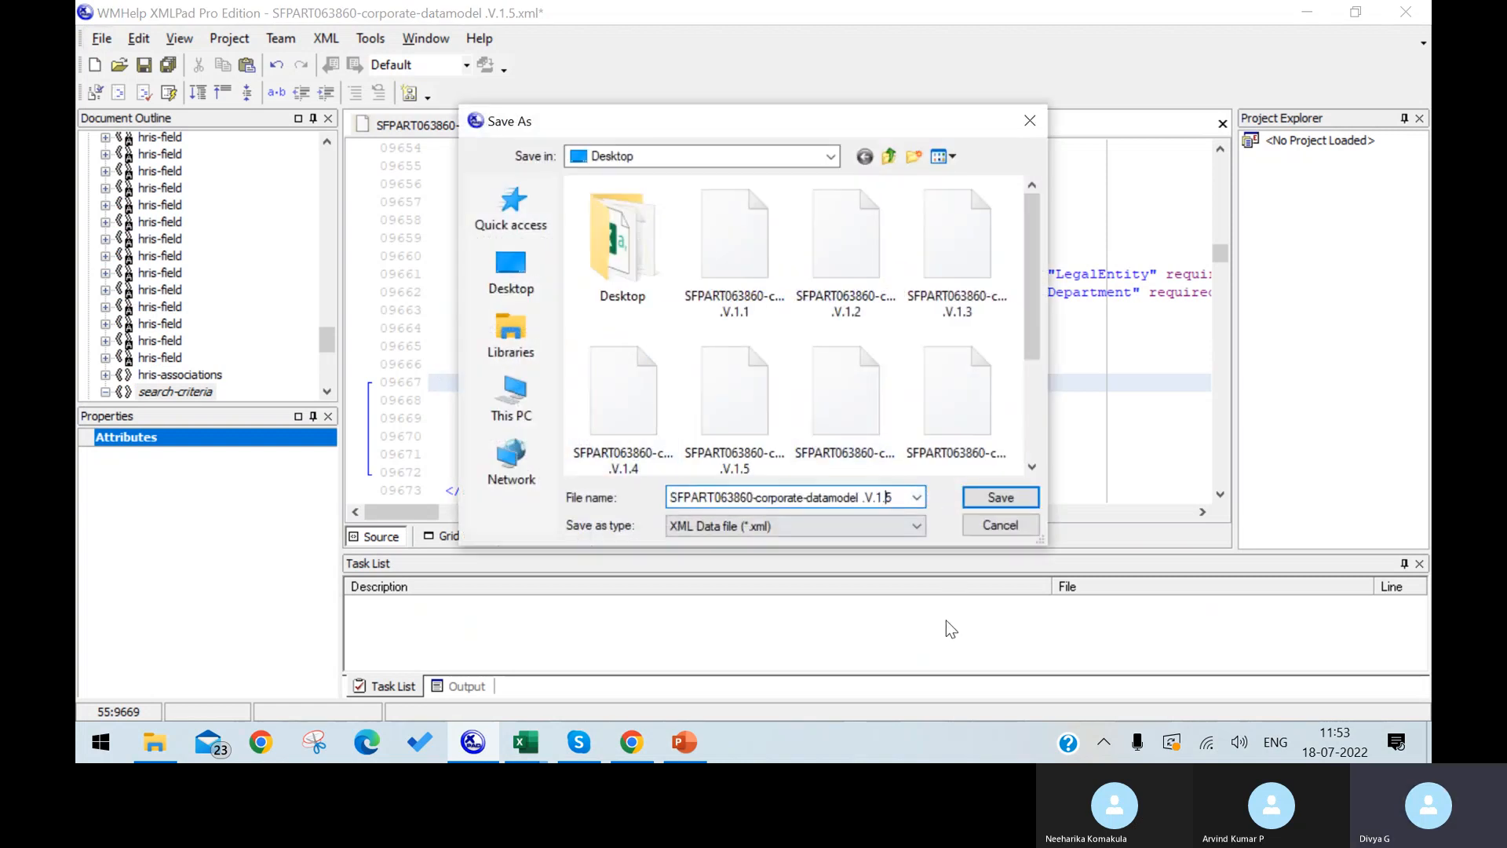
key("BackSpace")
type("6")
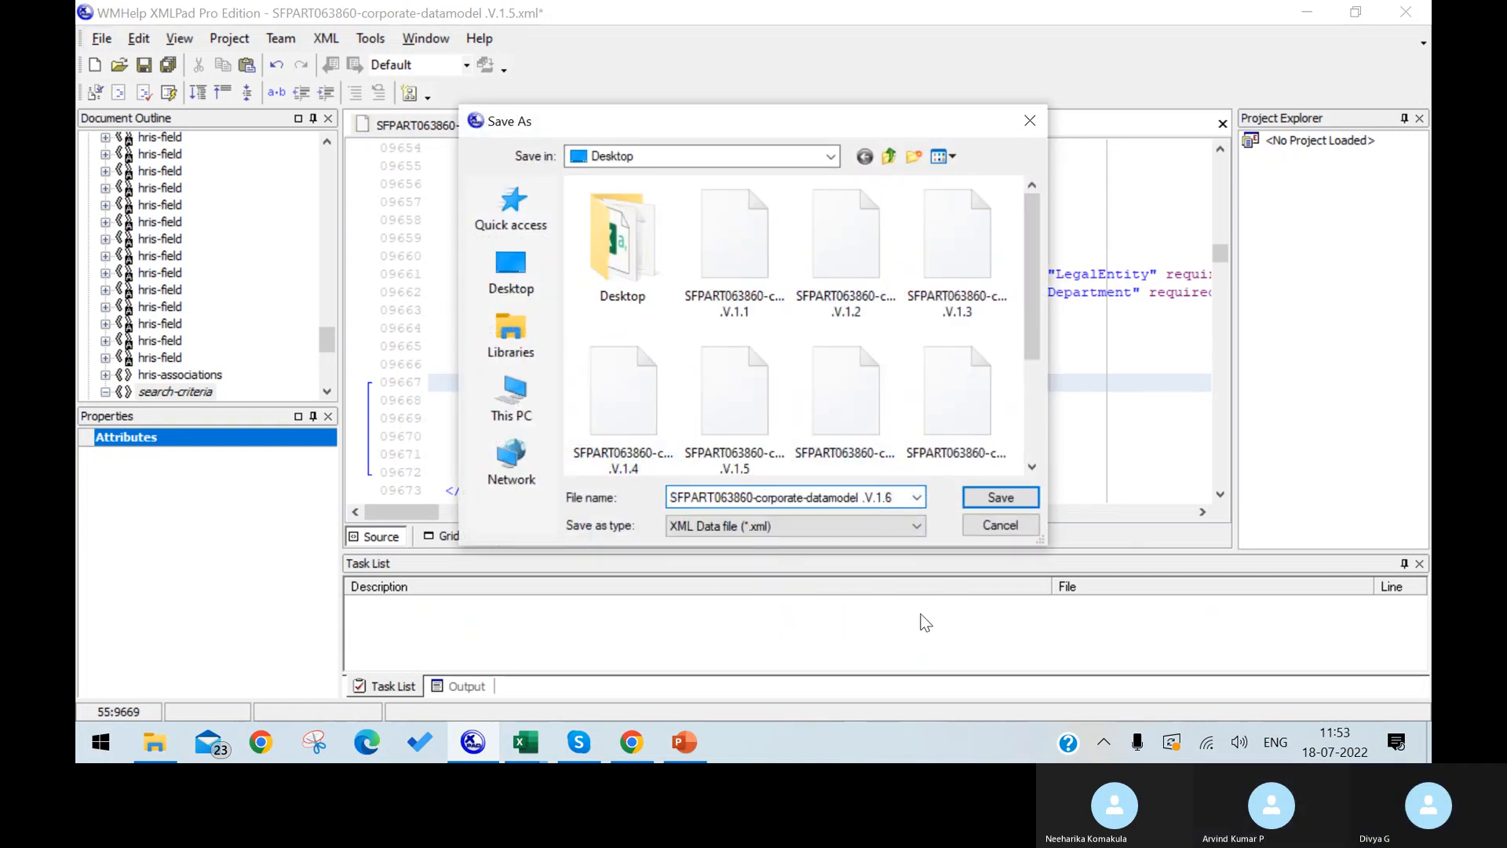
left_click(992, 493)
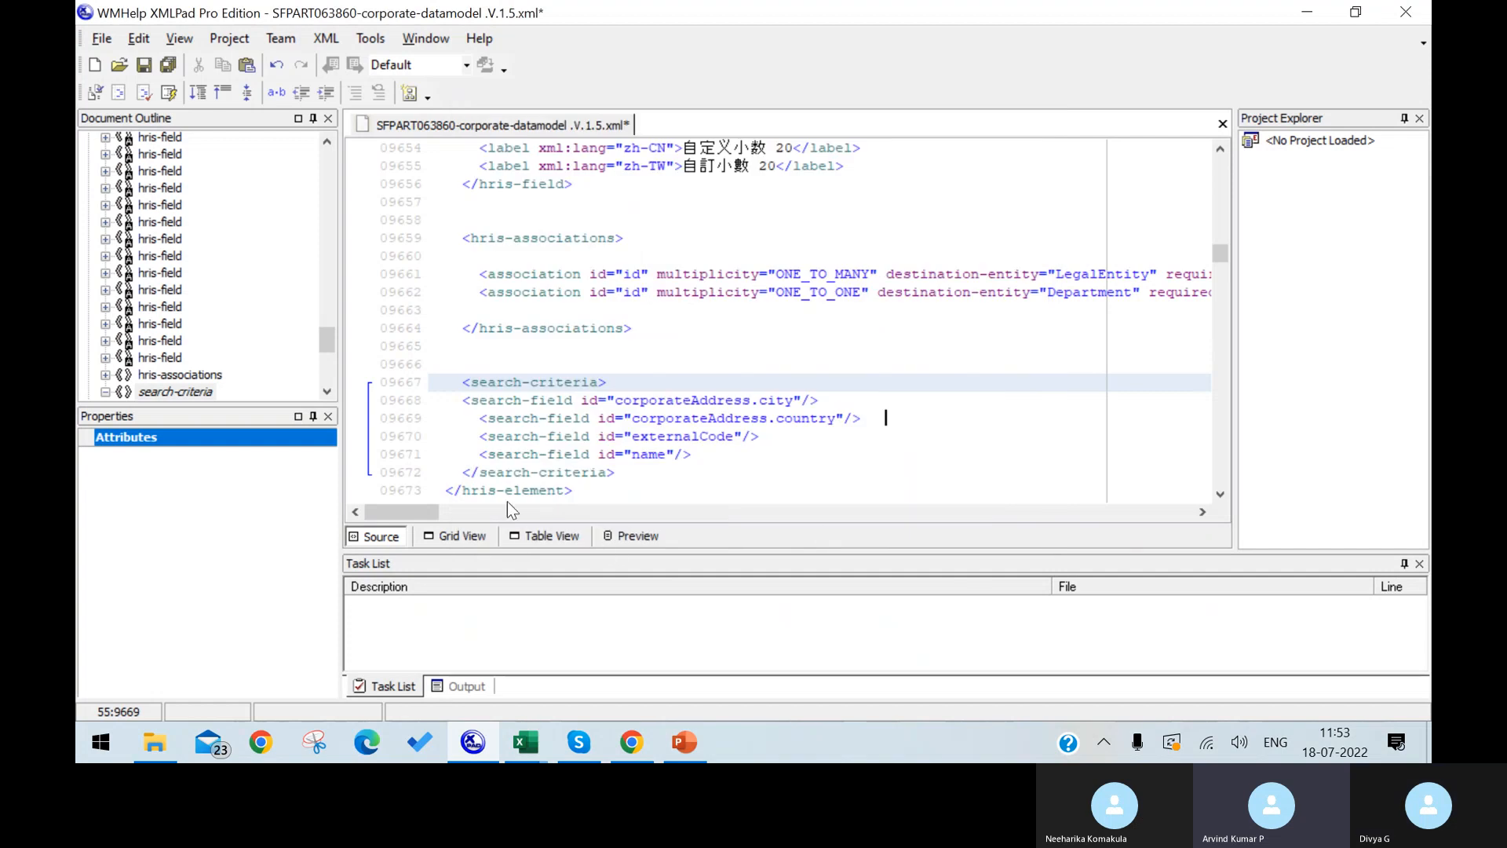
Delete the externalCode and name search-field lines from the location search criteria and restore them.
left_click(553, 536)
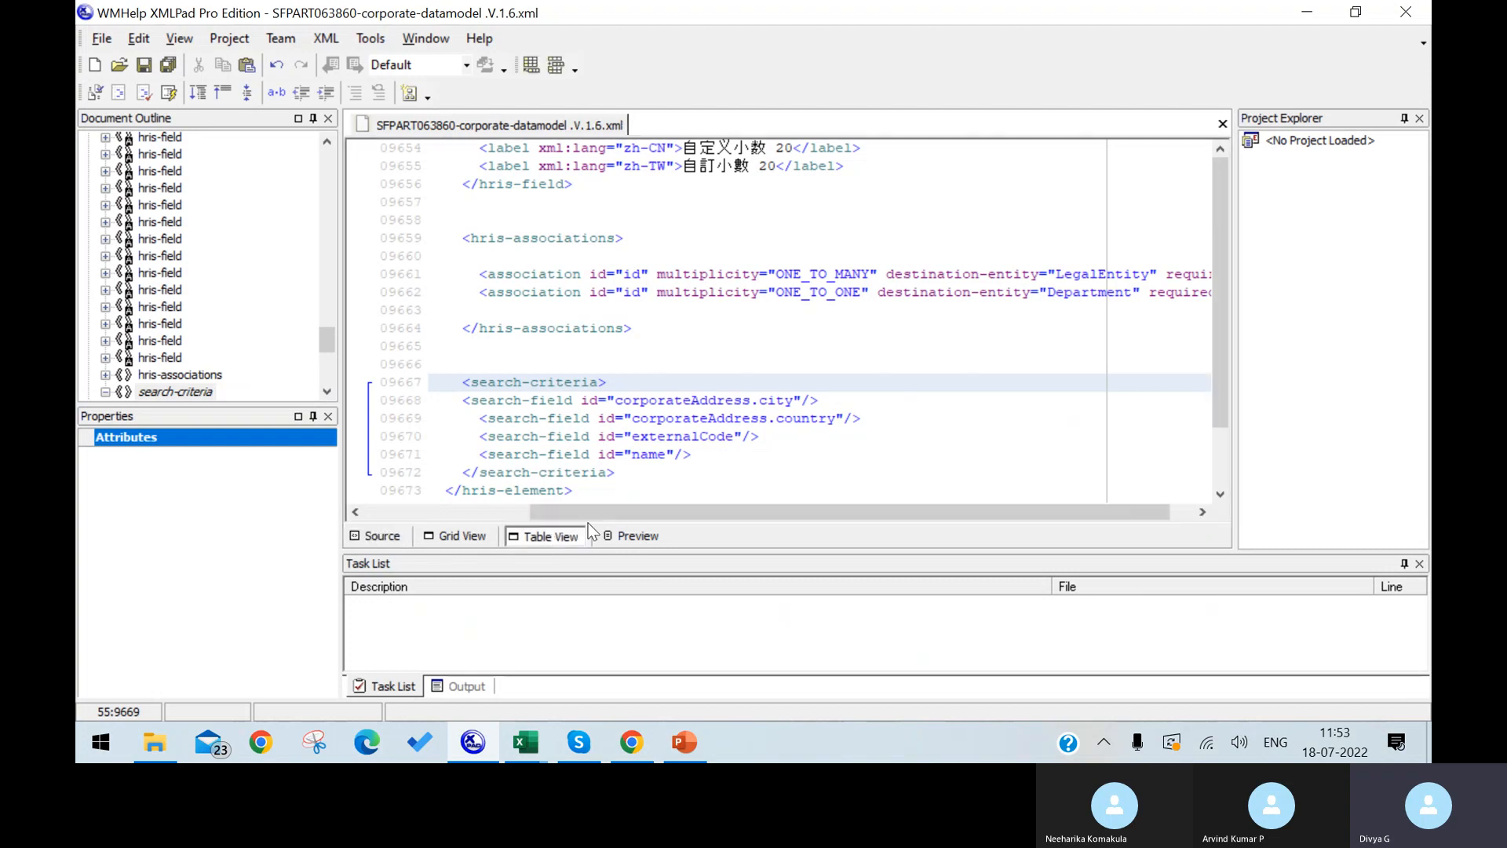
left_click(380, 539)
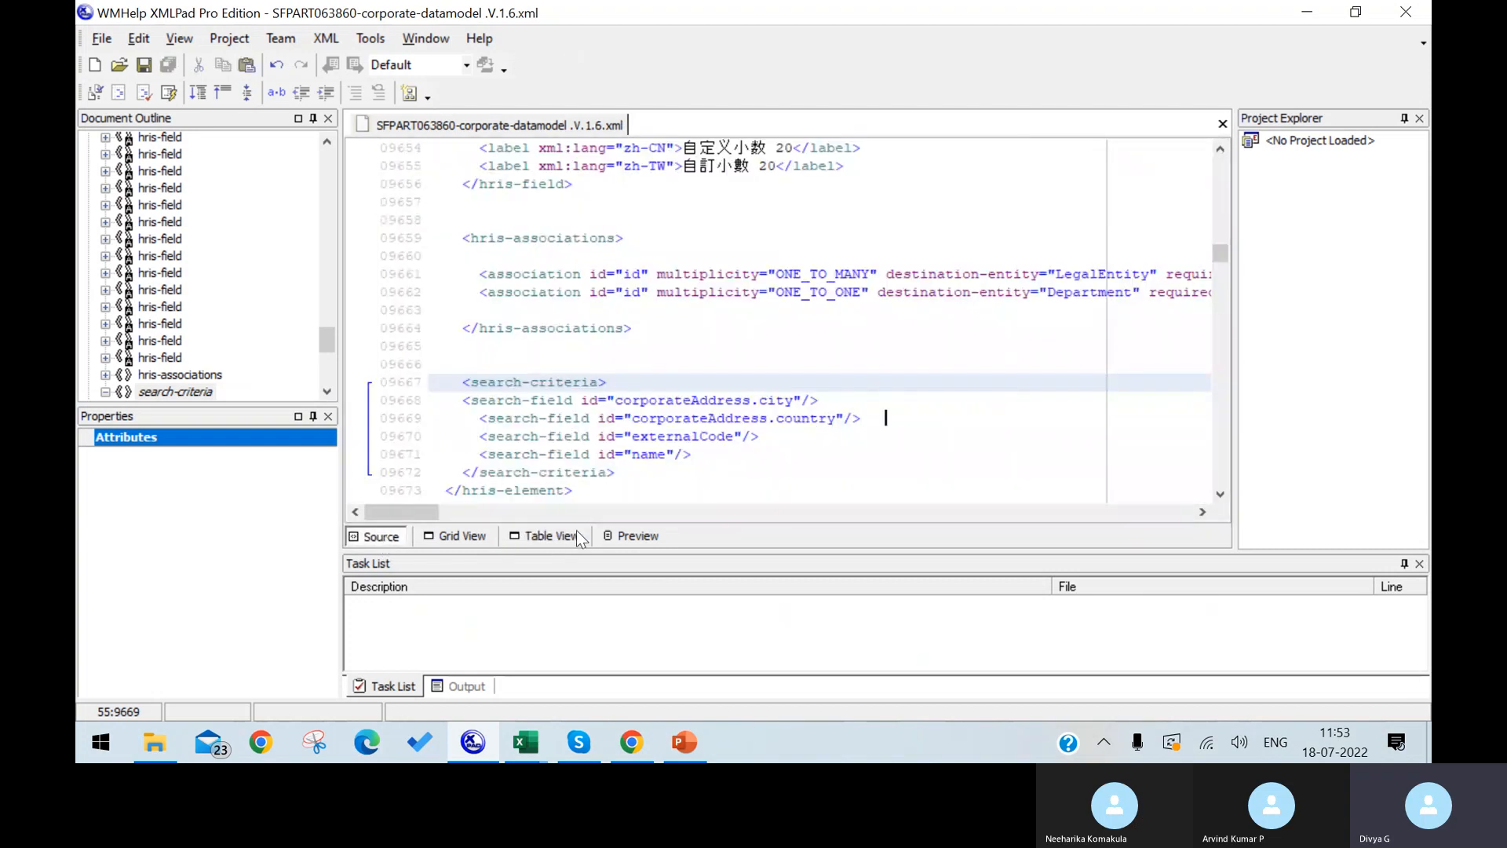
left_click_drag(711, 472, 471, 454)
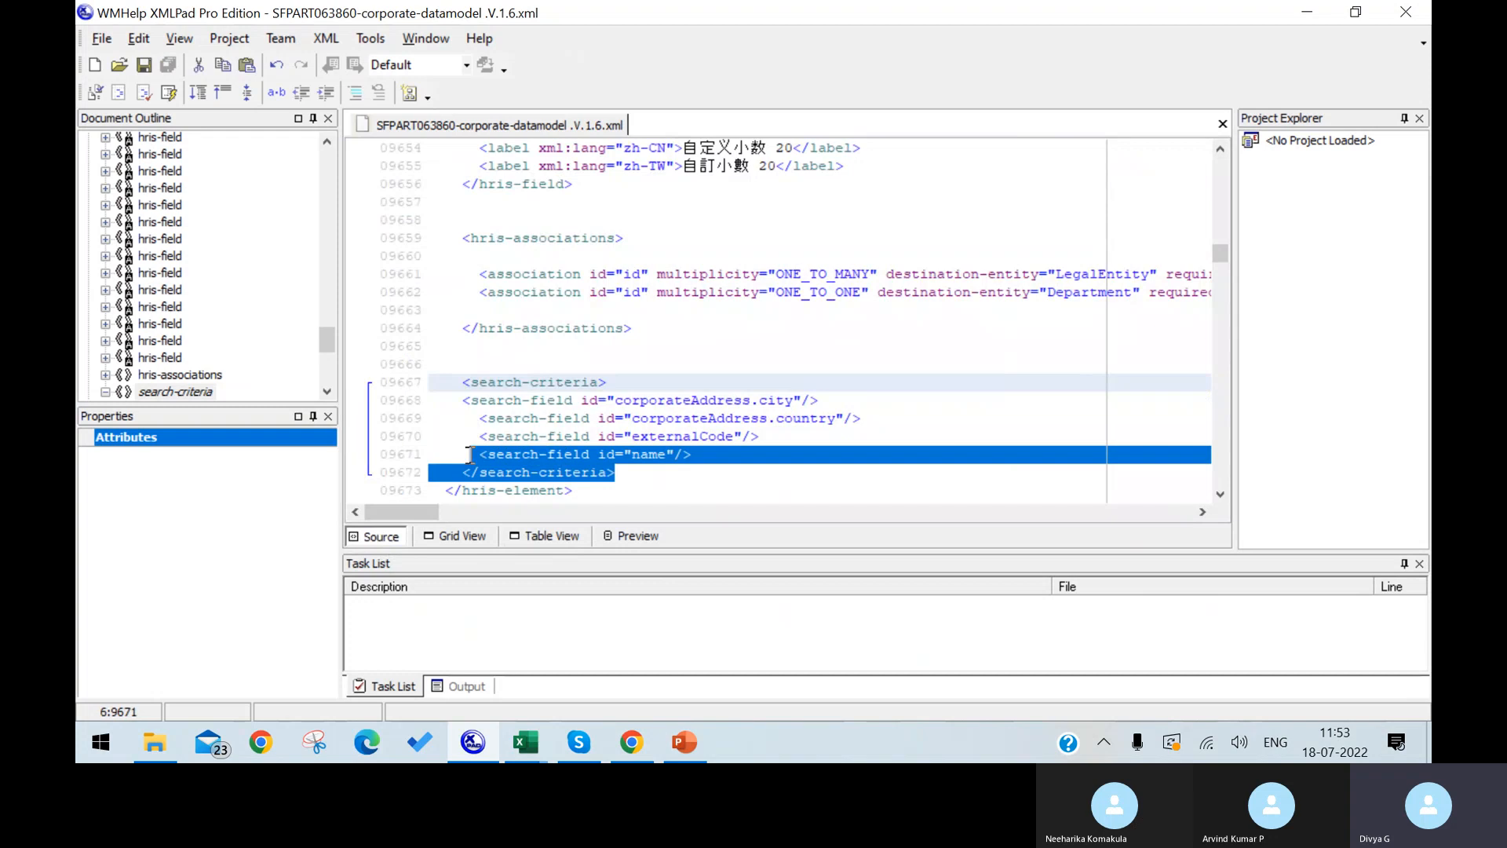
left_click(687, 474)
left_click_drag(692, 455, 479, 436)
key("ctrl+c")
key("Delete")
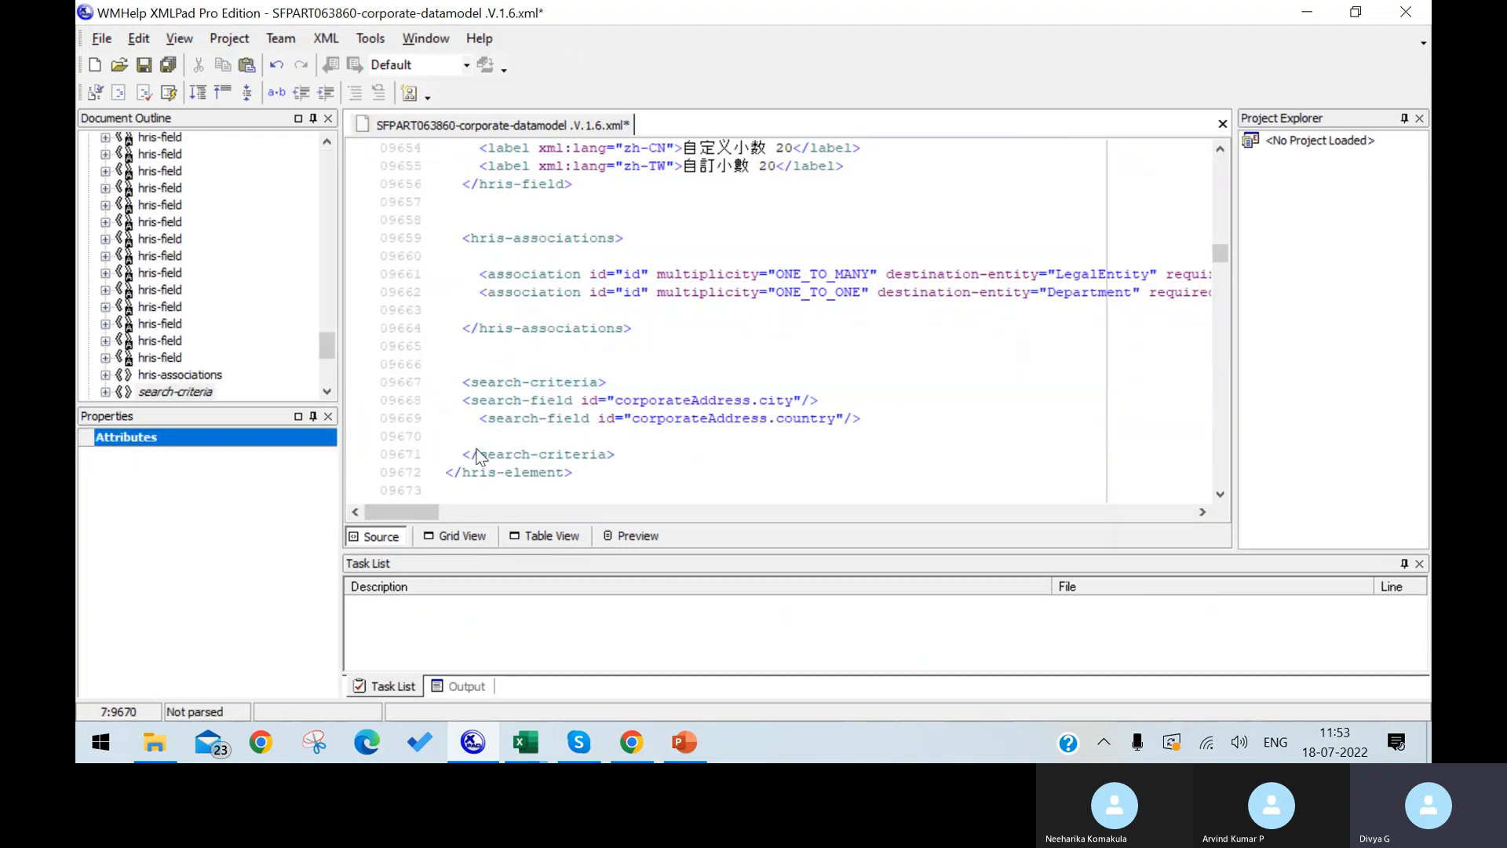
left_click(105, 41)
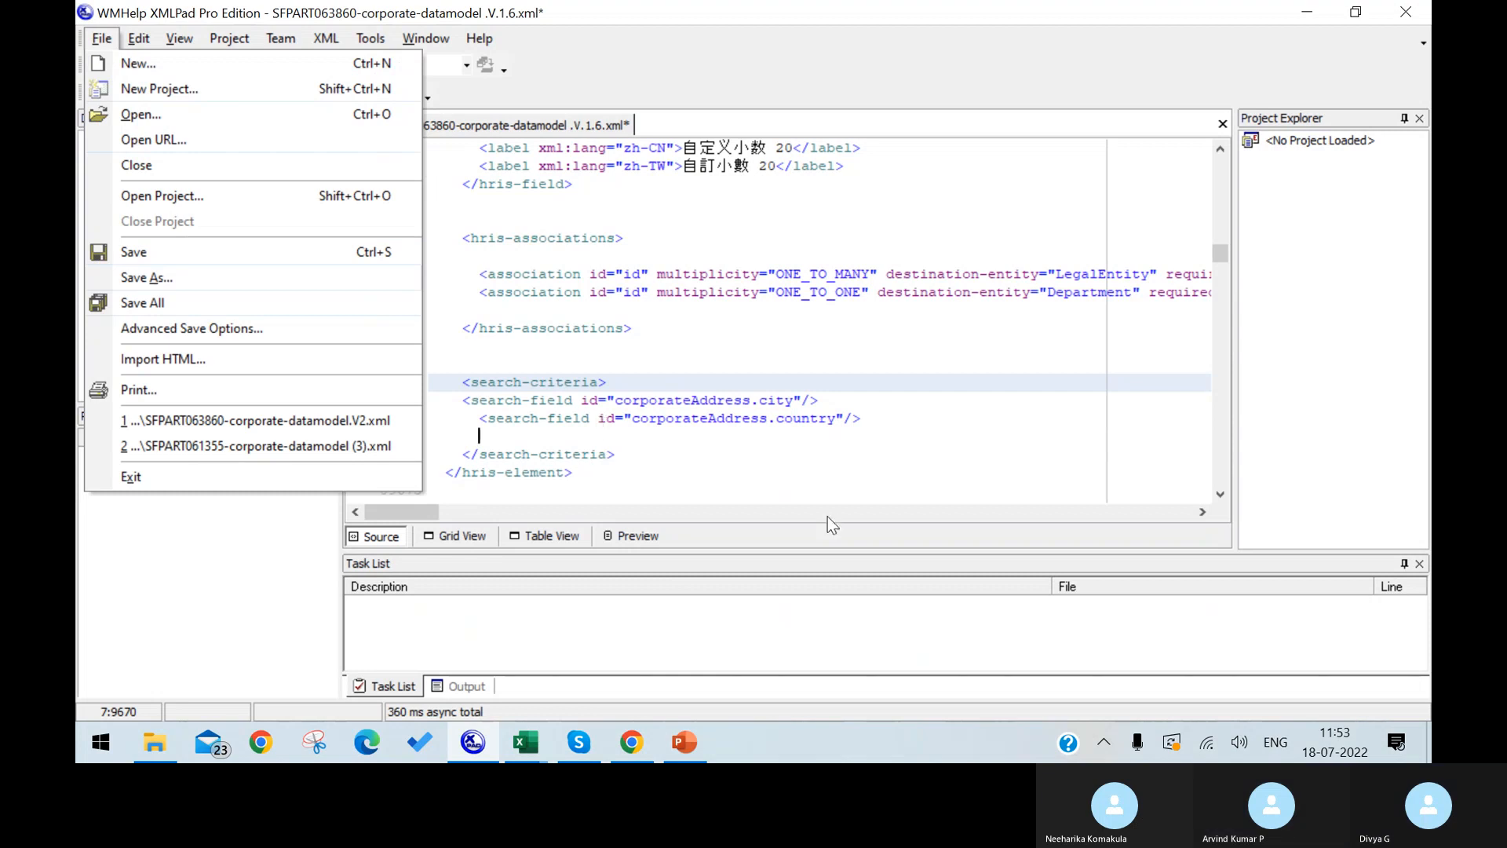
left_click(781, 471)
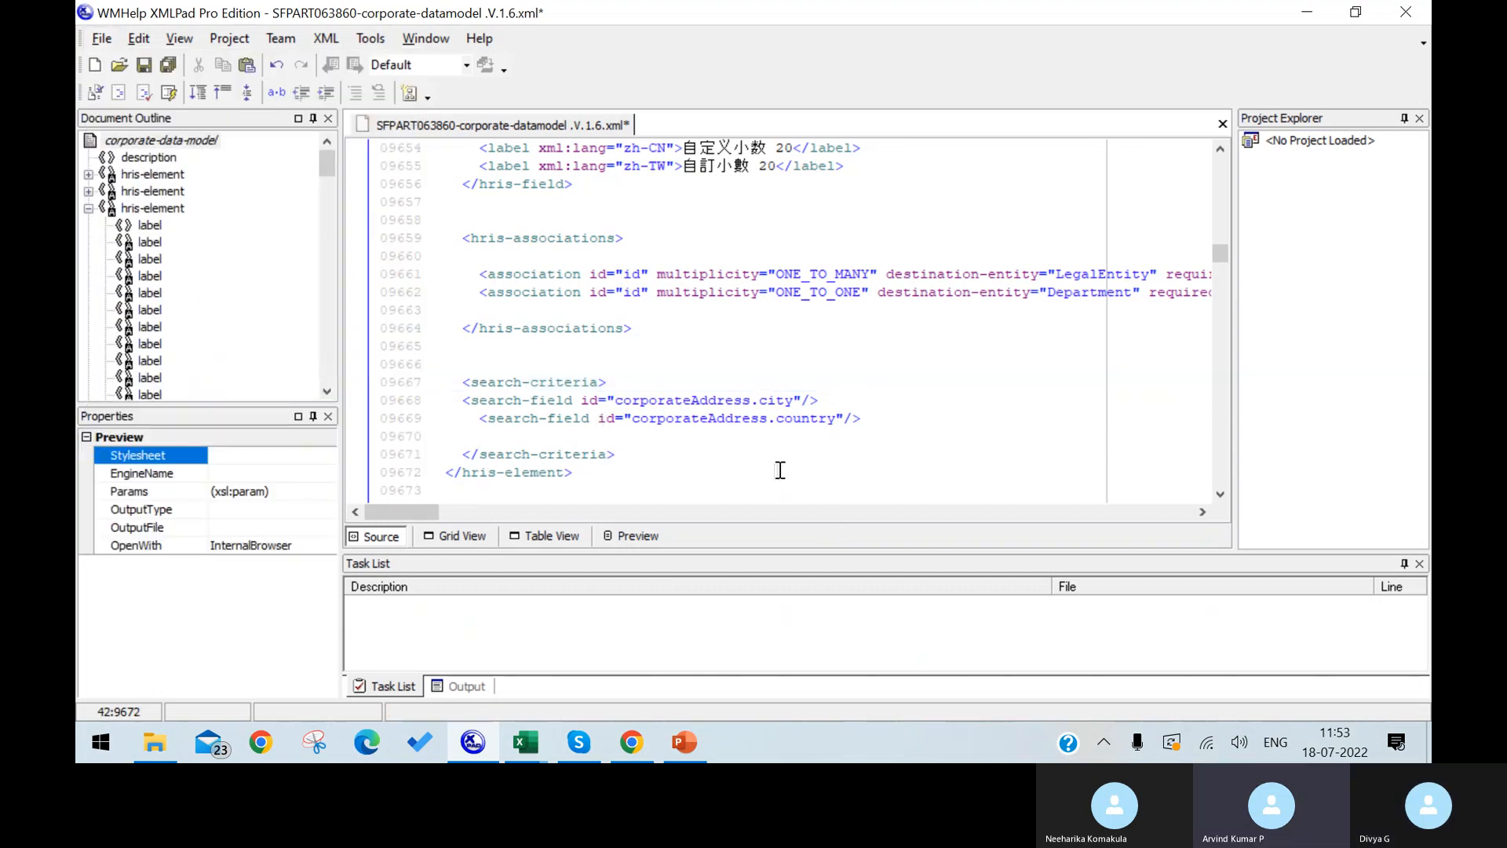
key("ctrl+v")
left_click(762, 455)
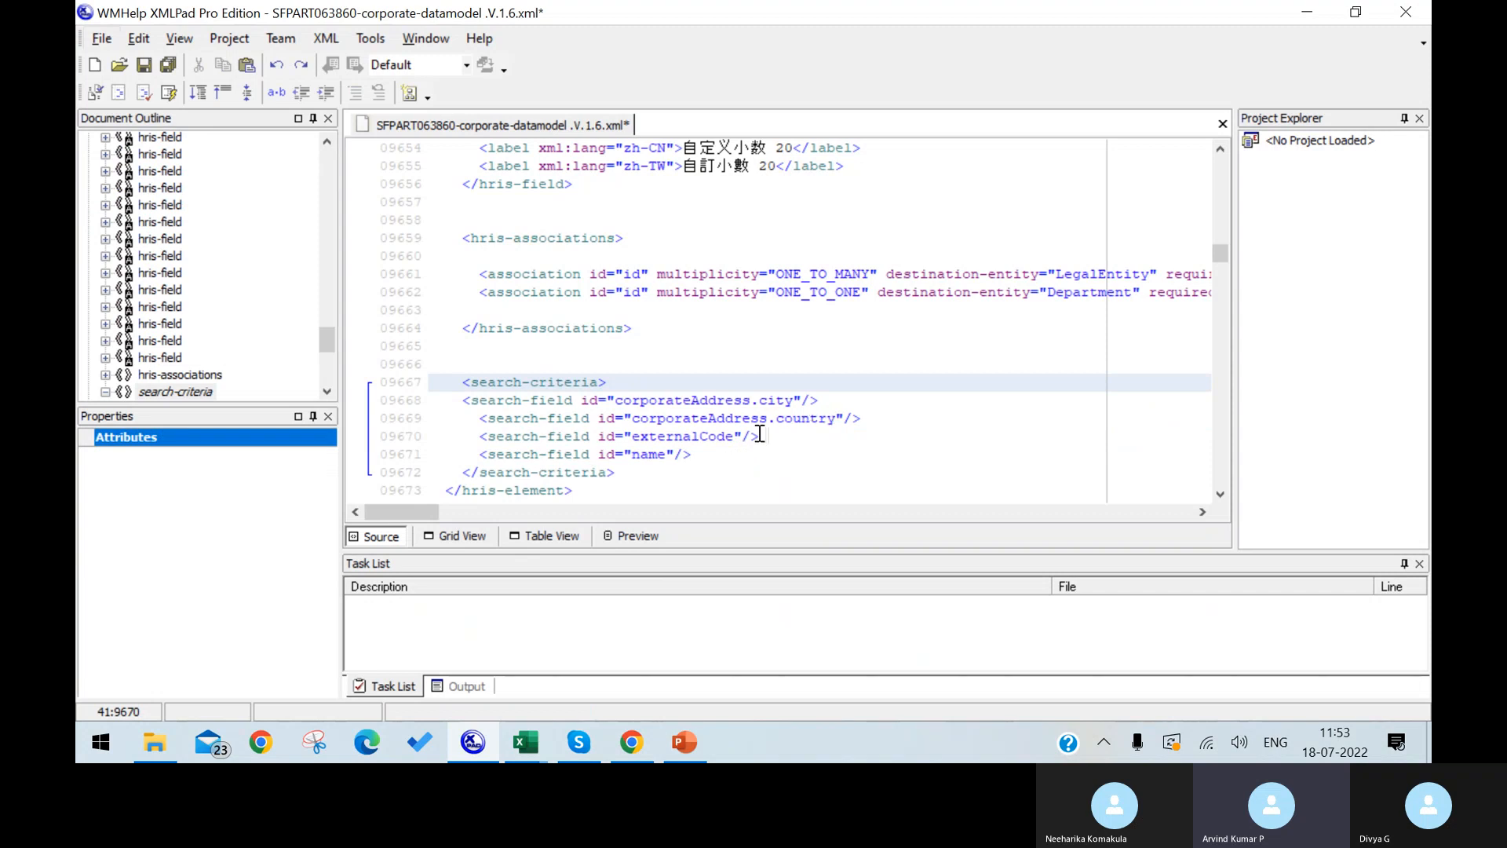
Delete the corporateAddress.city search-field line from the location search criteria and save the data model as version V.1.7.
left_click_drag(817, 400, 462, 402)
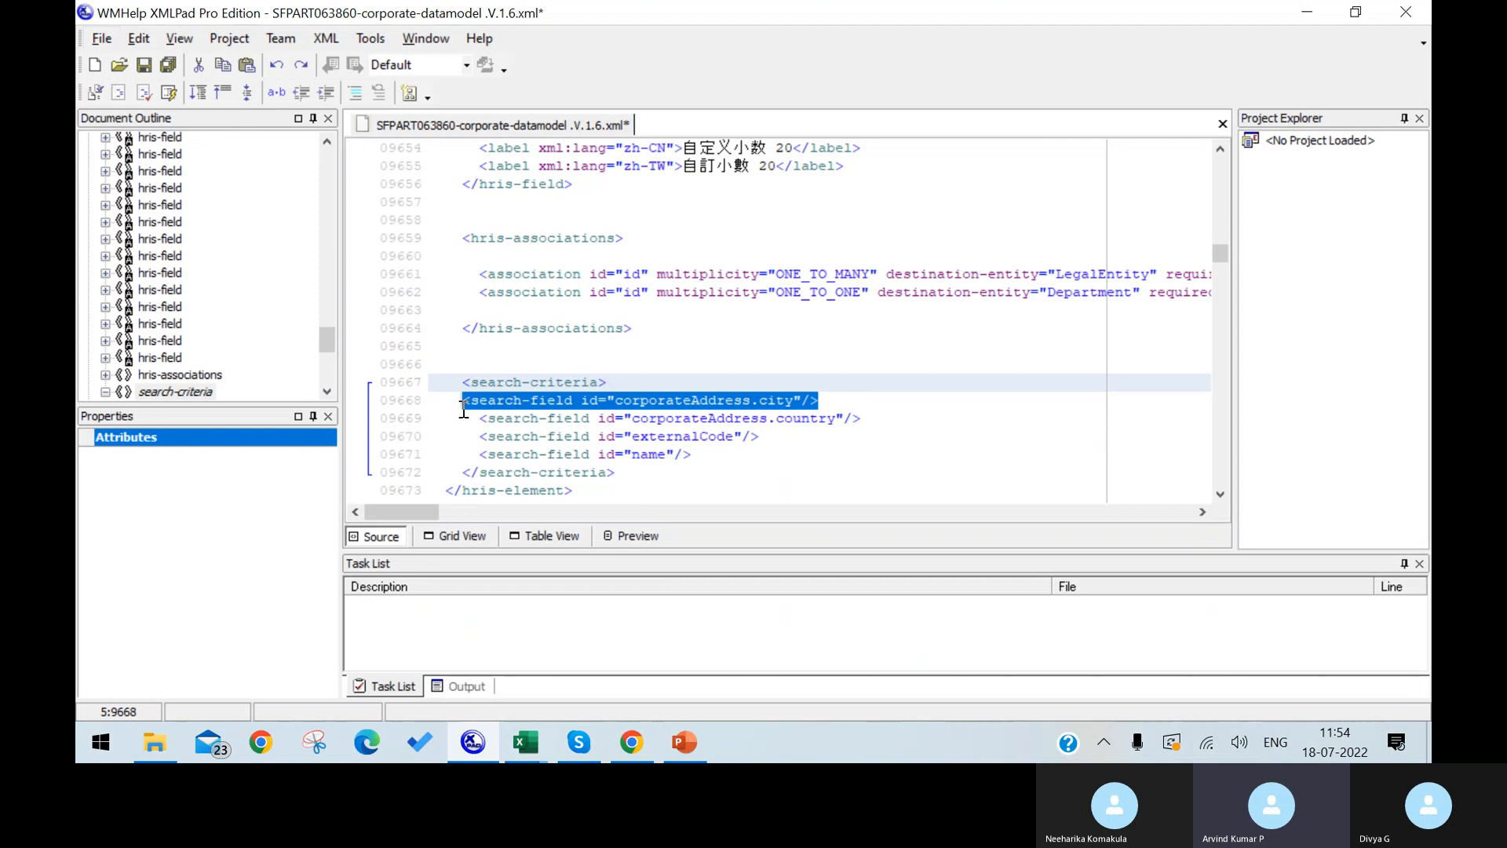
key("Delete")
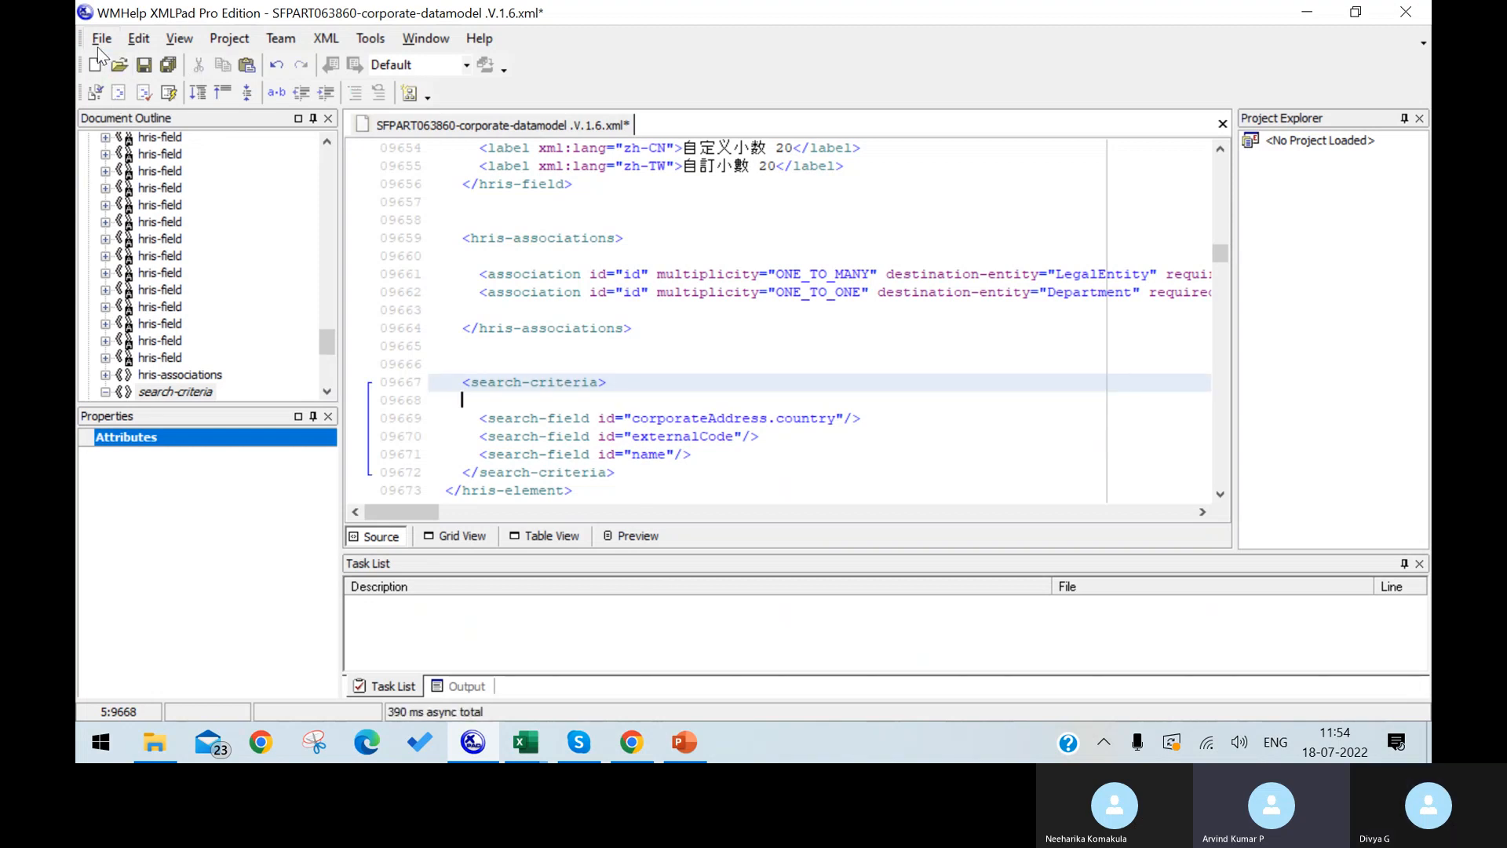
left_click(102, 37)
left_click(147, 277)
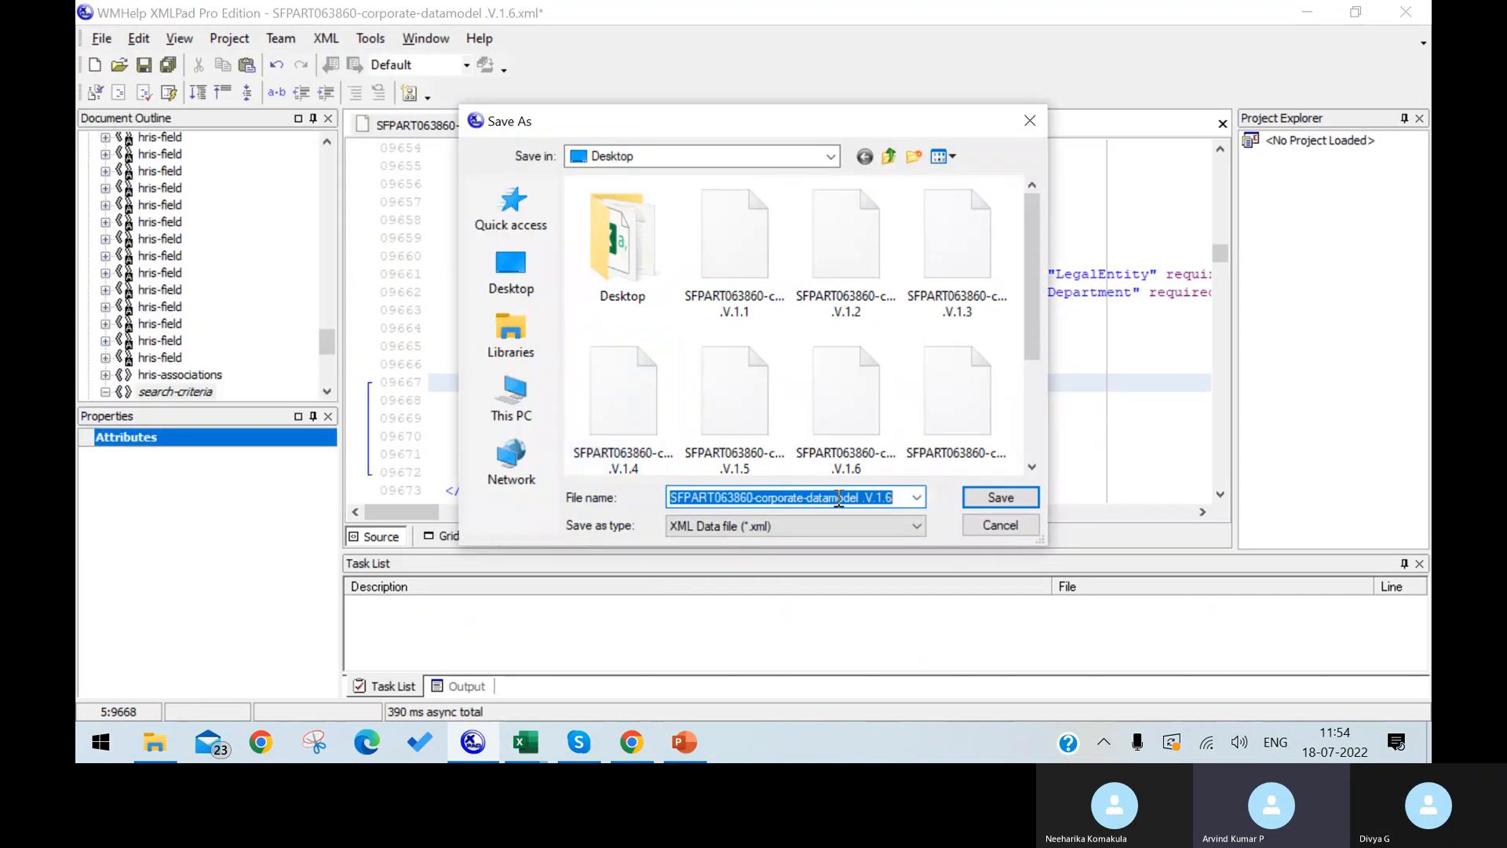
left_click(897, 502)
key("BackSpace")
type("7")
left_click(972, 502)
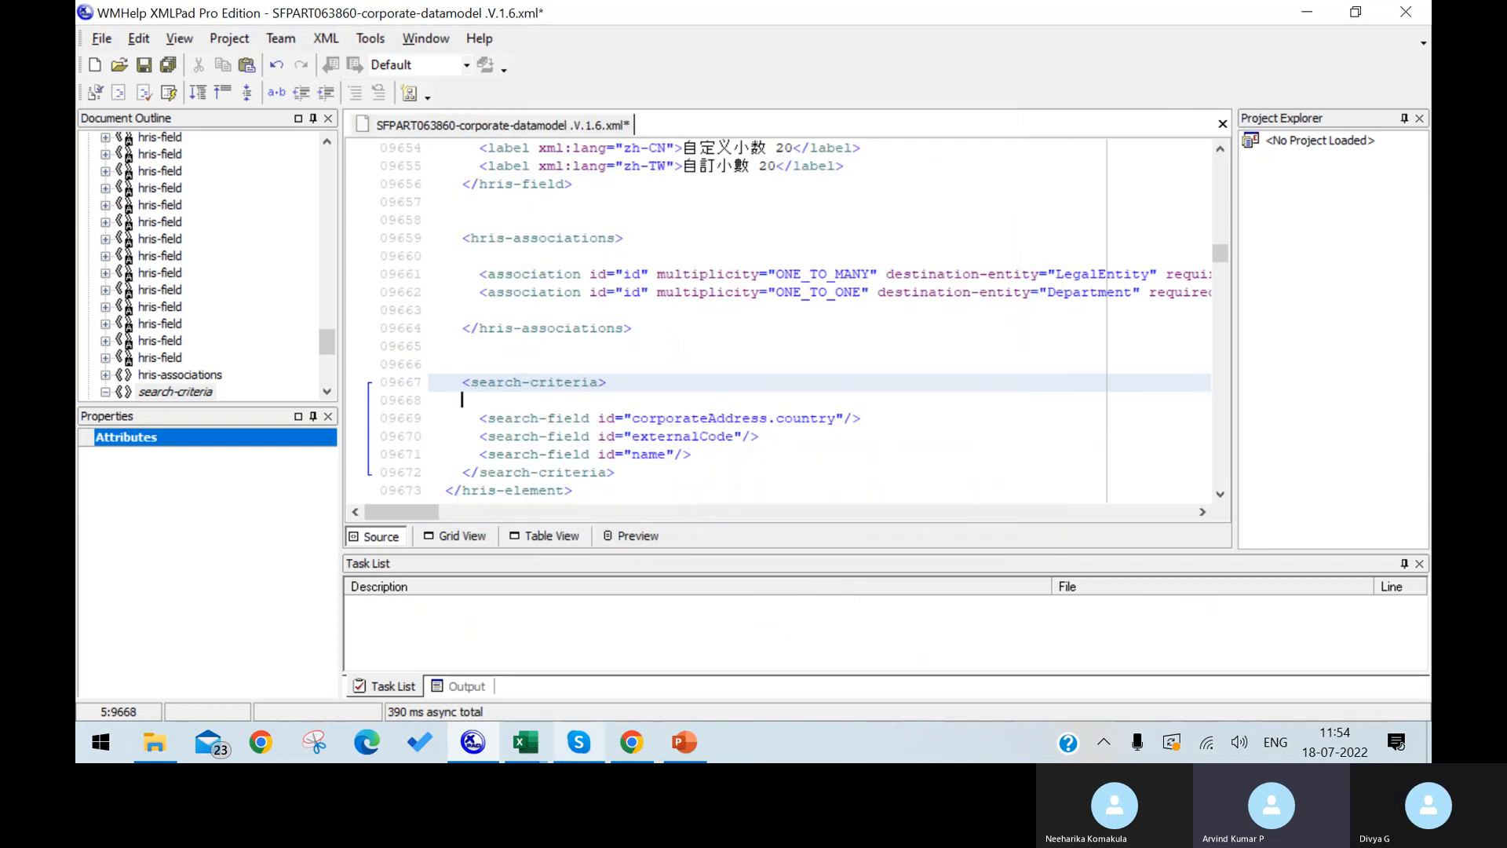
Switch to the browser and import the V.1.7 corporate data model file with the comment TEST.
left_click(632, 742)
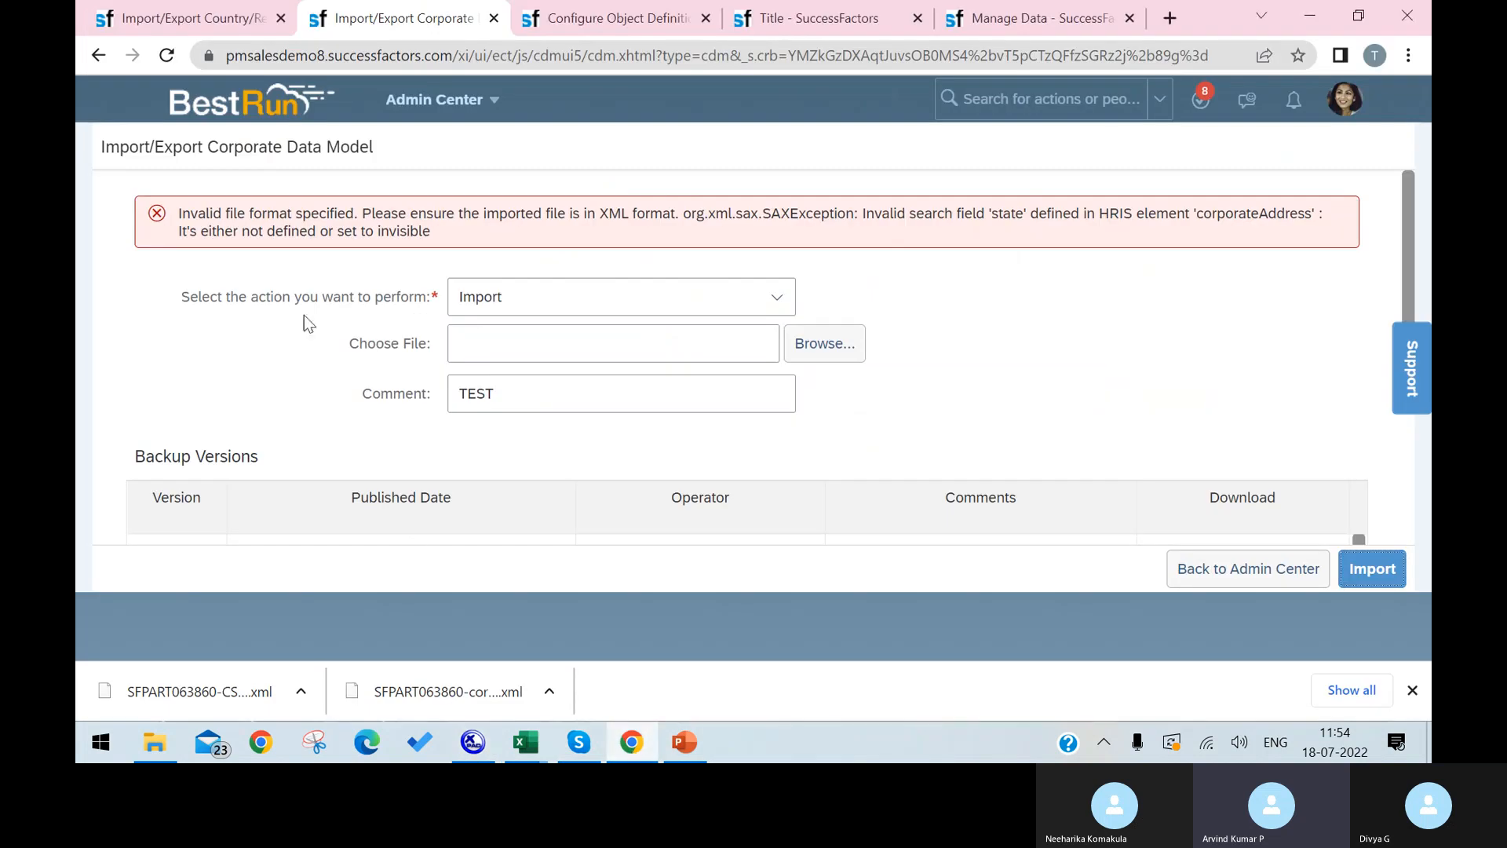
left_click(838, 343)
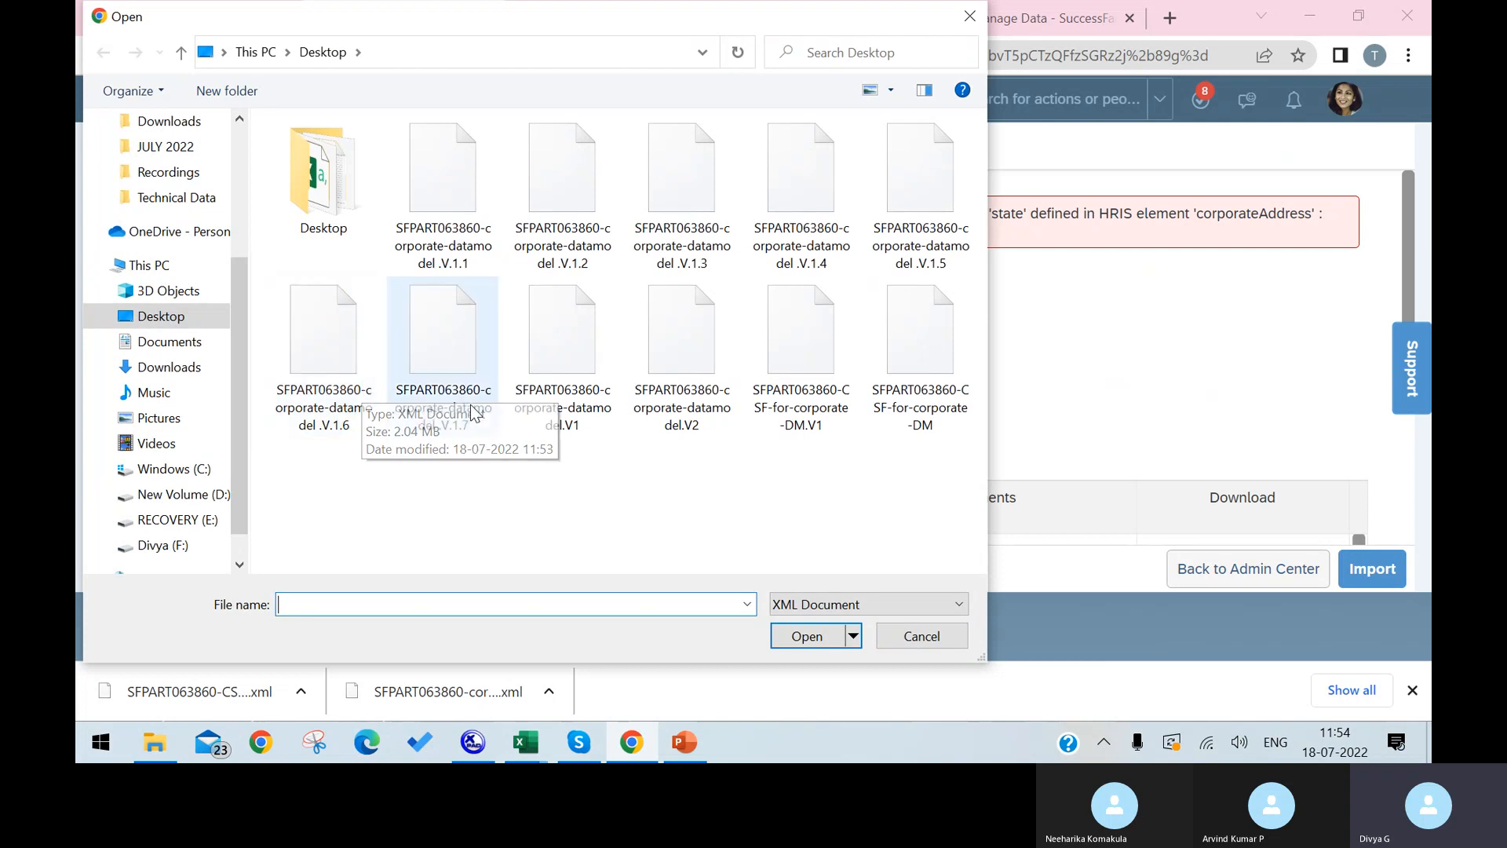
left_click(345, 420)
left_click(427, 437)
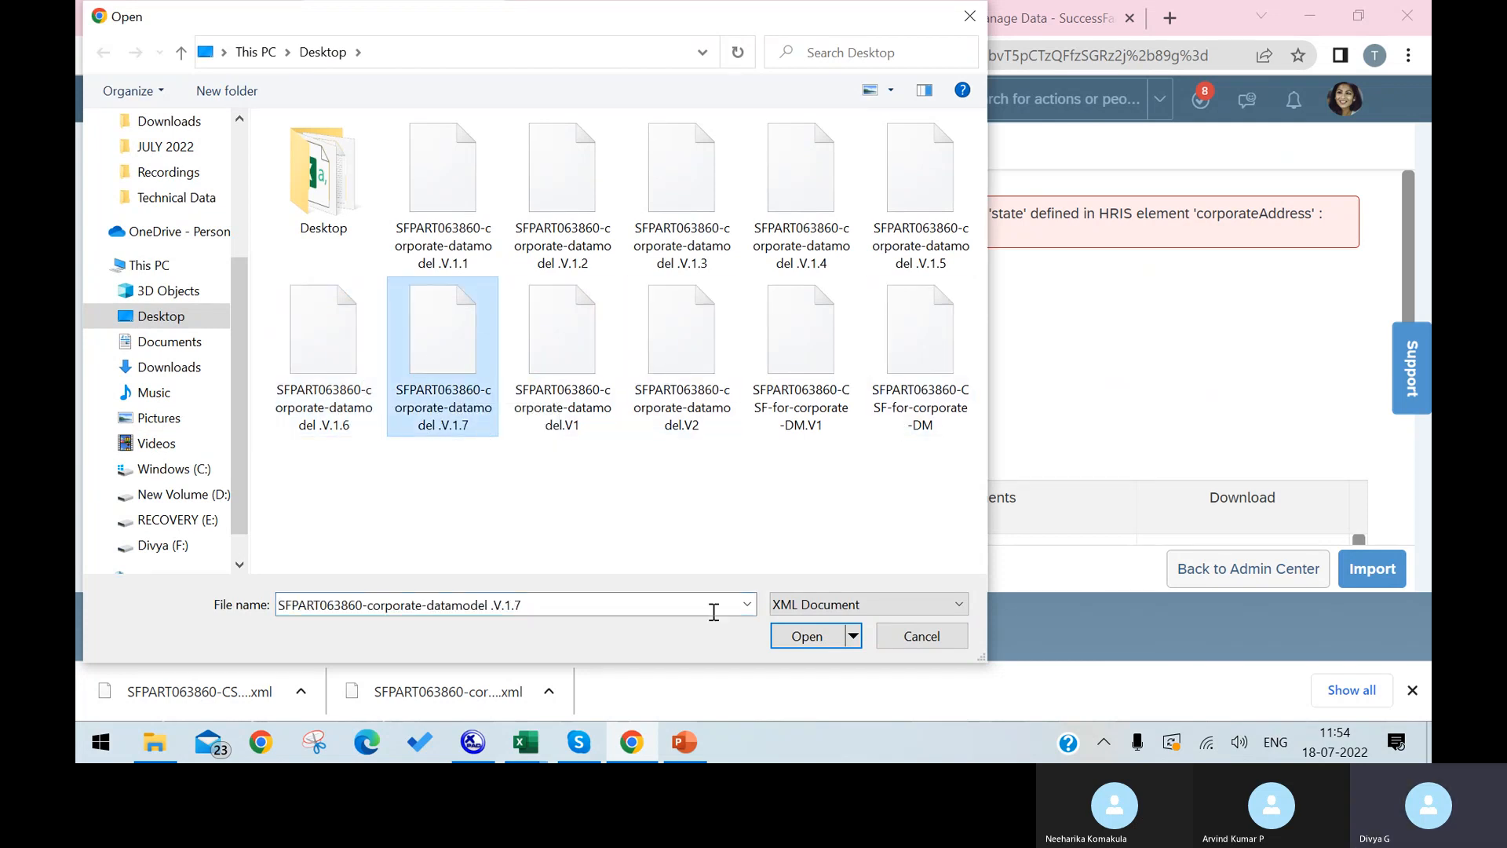
left_click(807, 634)
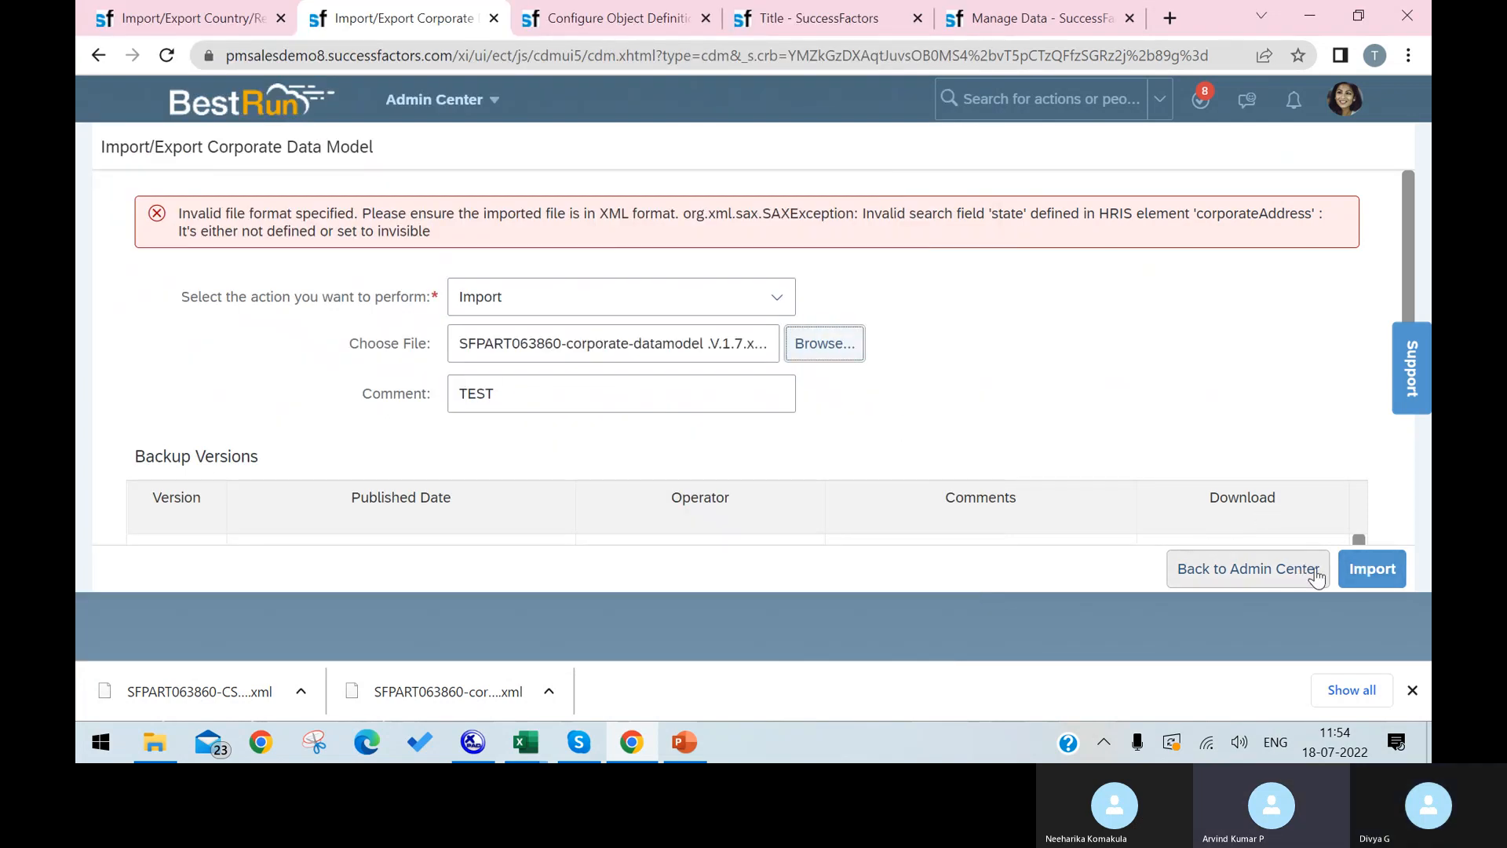
left_click(1372, 568)
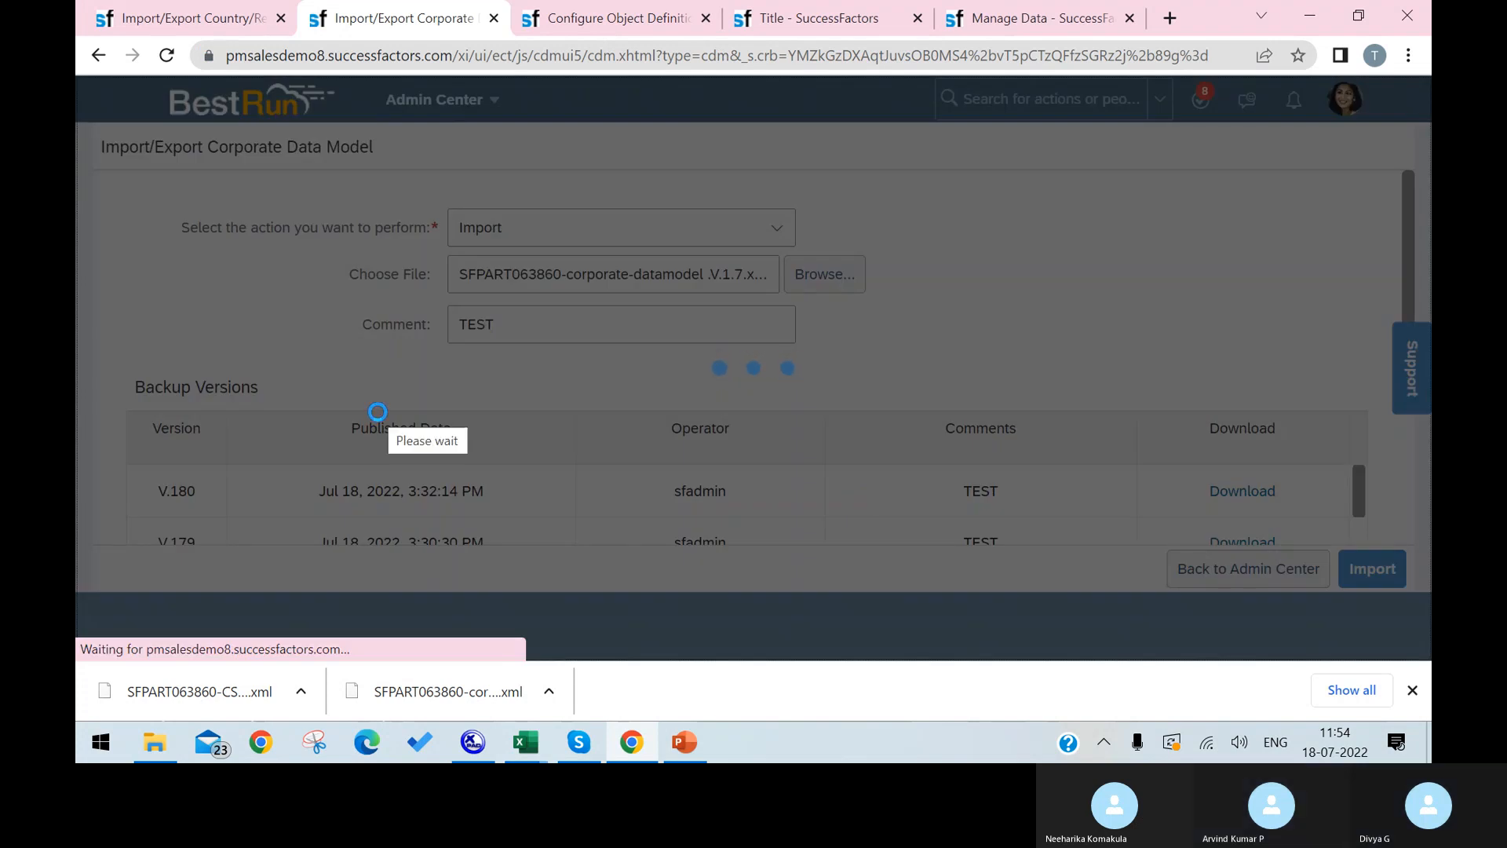
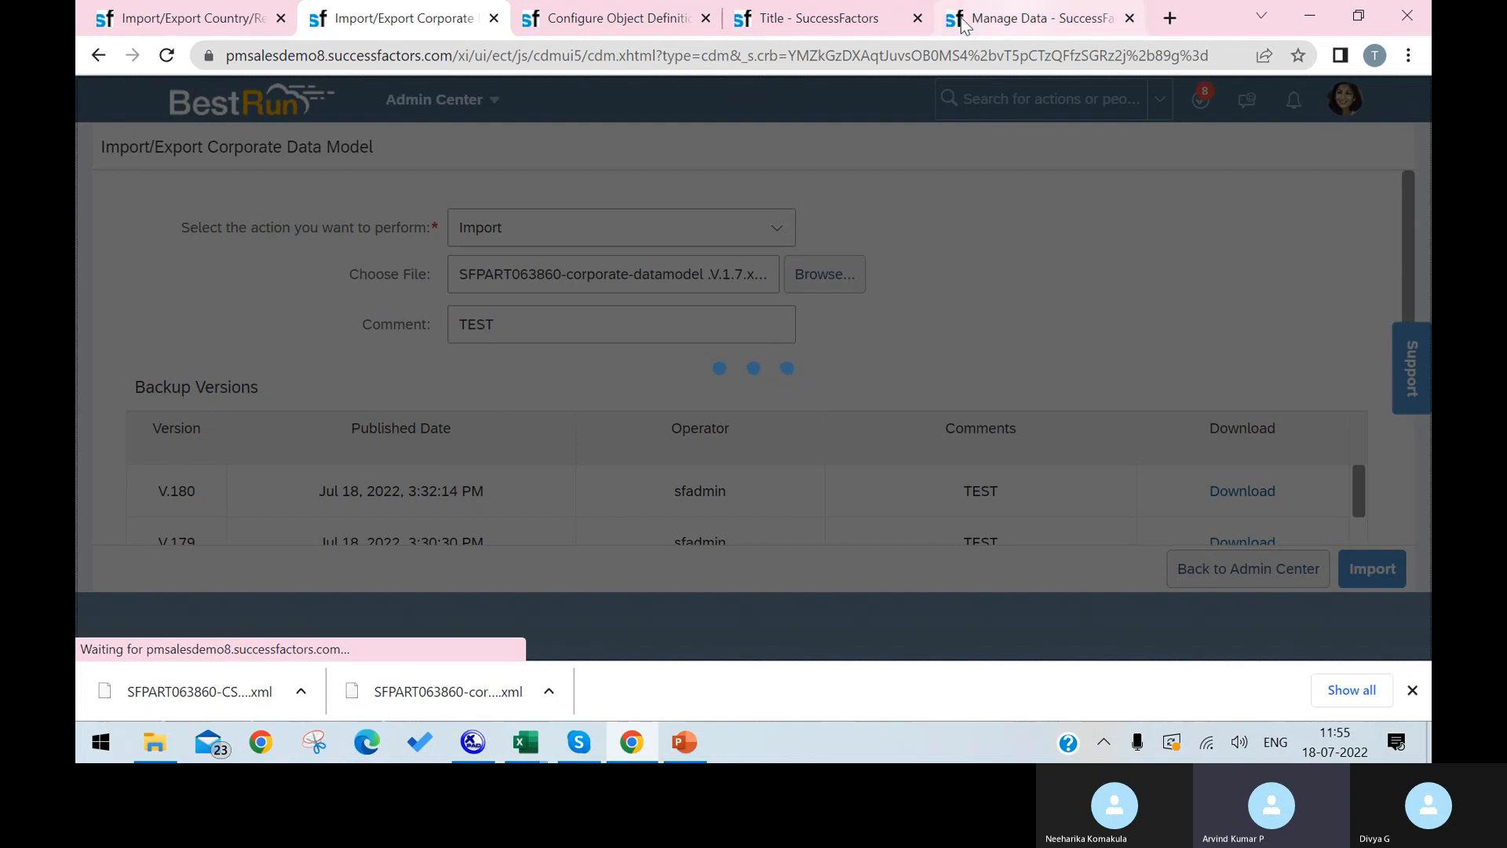
From the Configure Object Definitions page, search people for TEST, view the profile of an active Business Developer Senior test employee and close it.
left_click(675, 23)
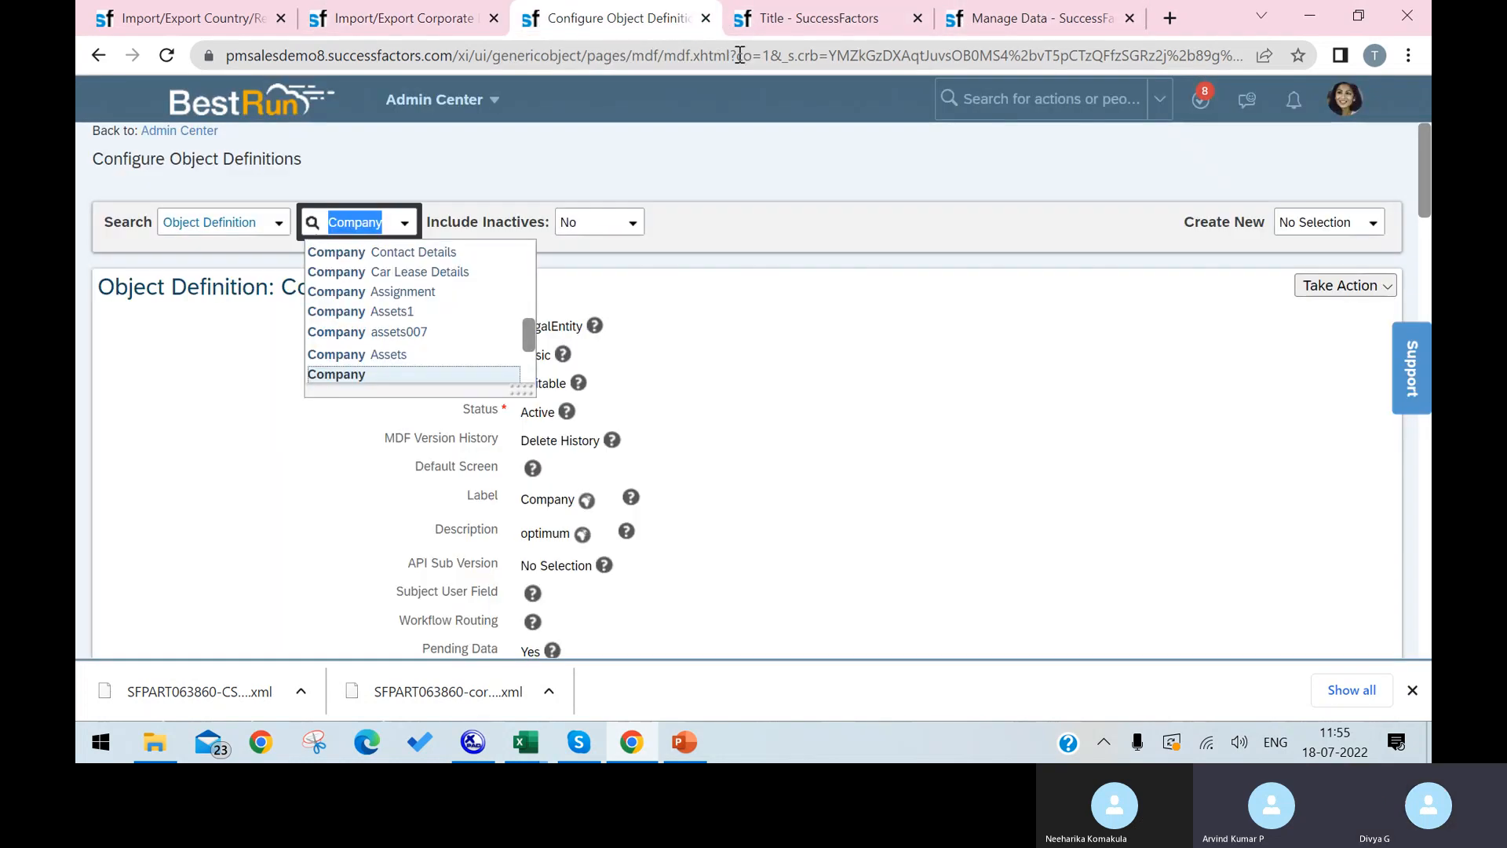
left_click(824, 25)
left_click(612, 18)
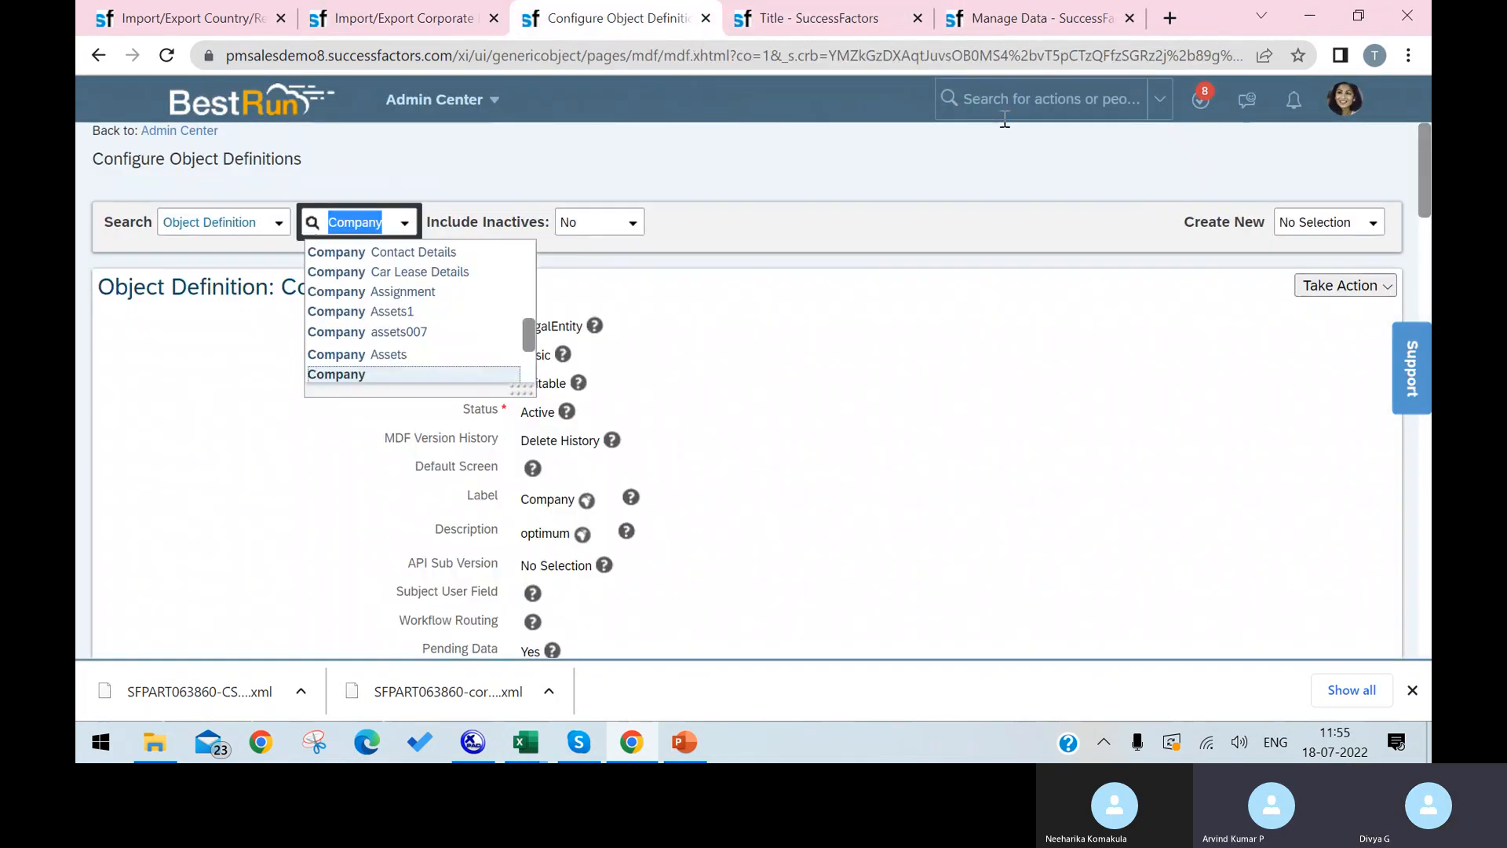
left_click(1087, 102)
type("TEST")
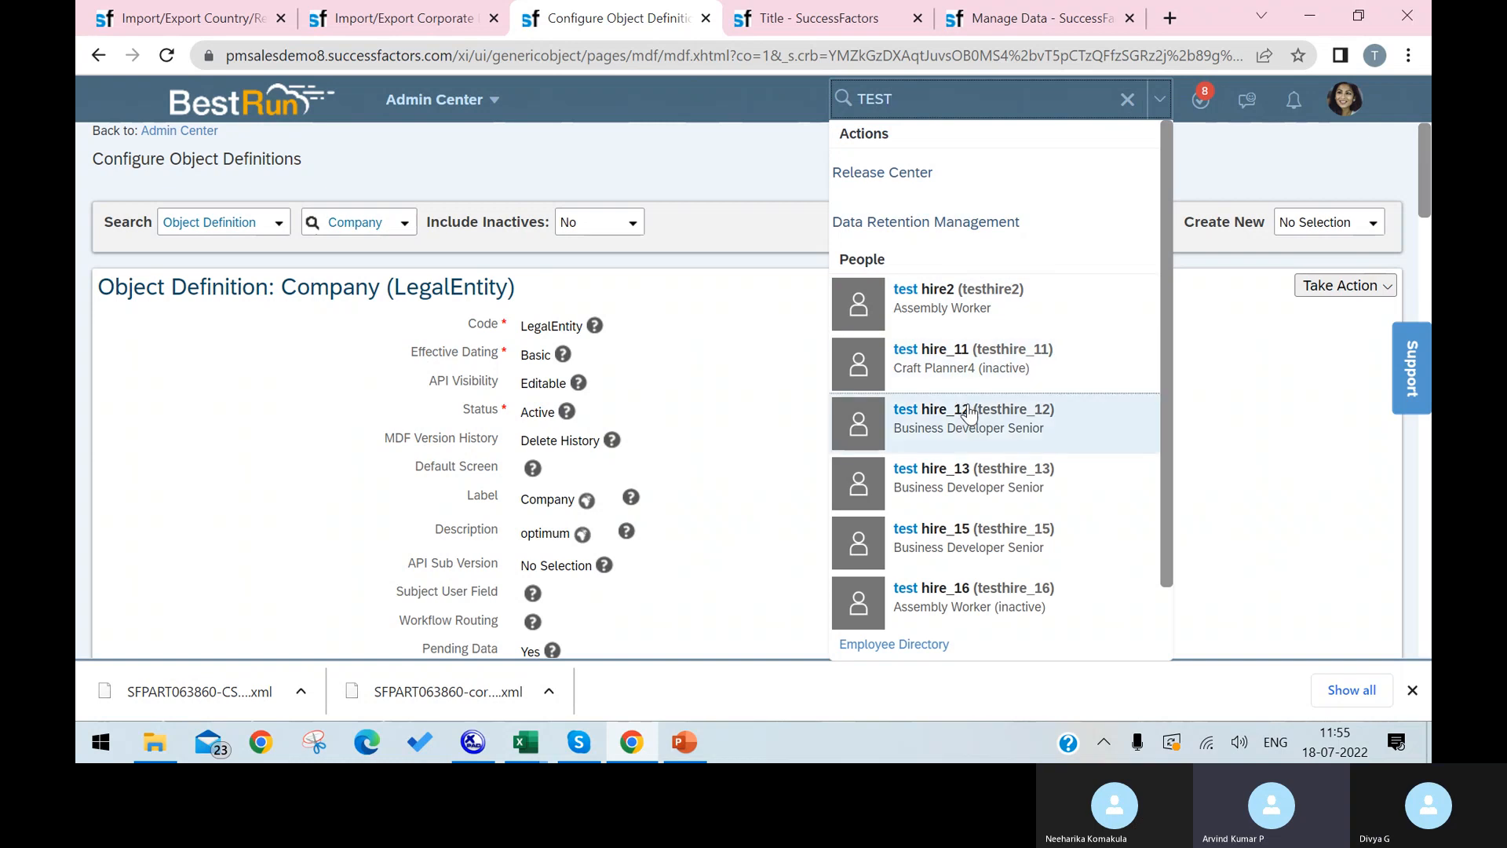
left_click(963, 404)
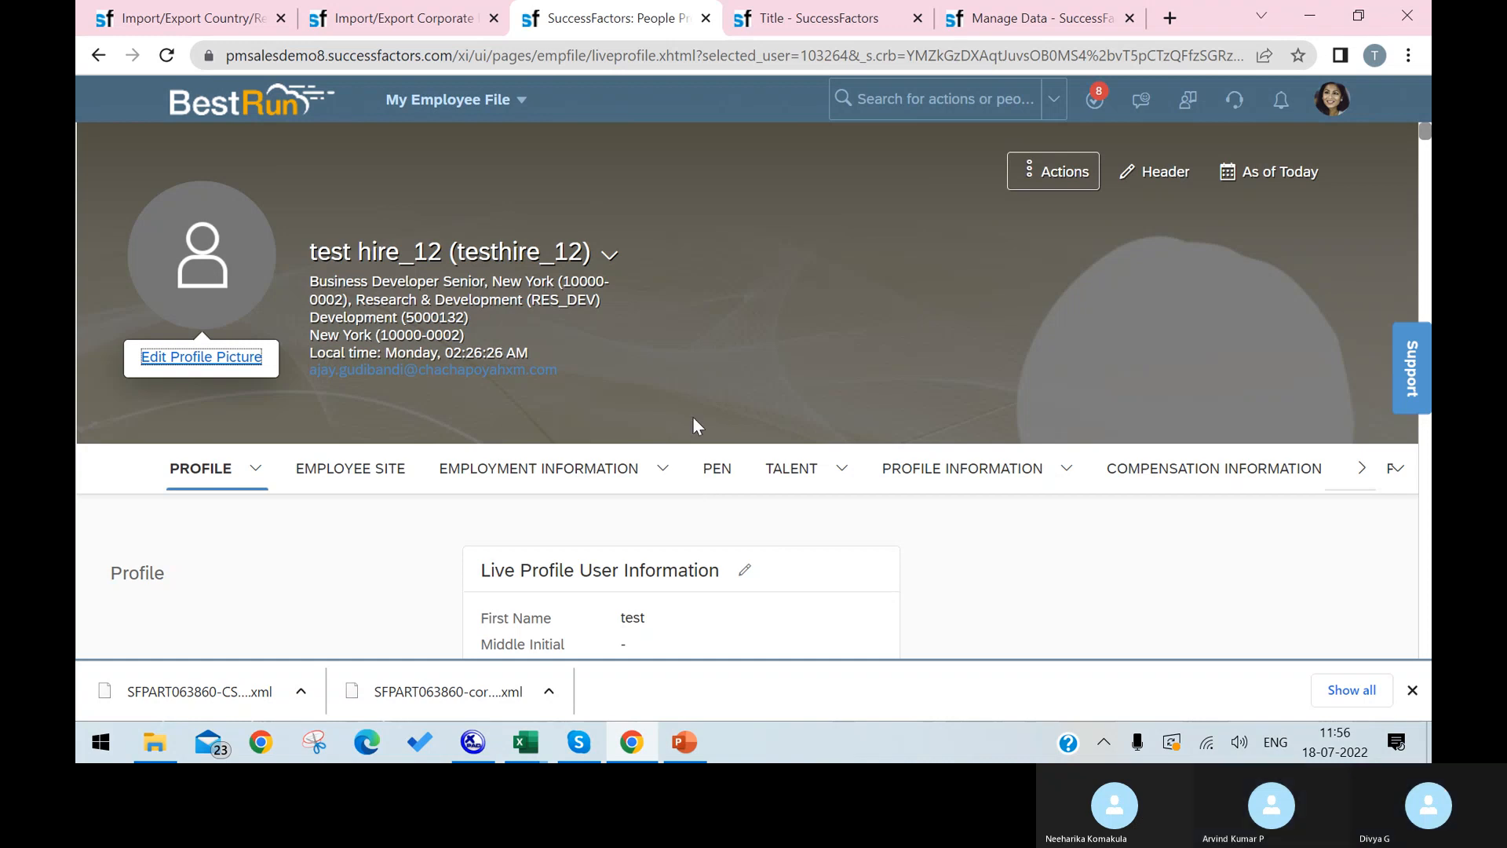
left_click(706, 19)
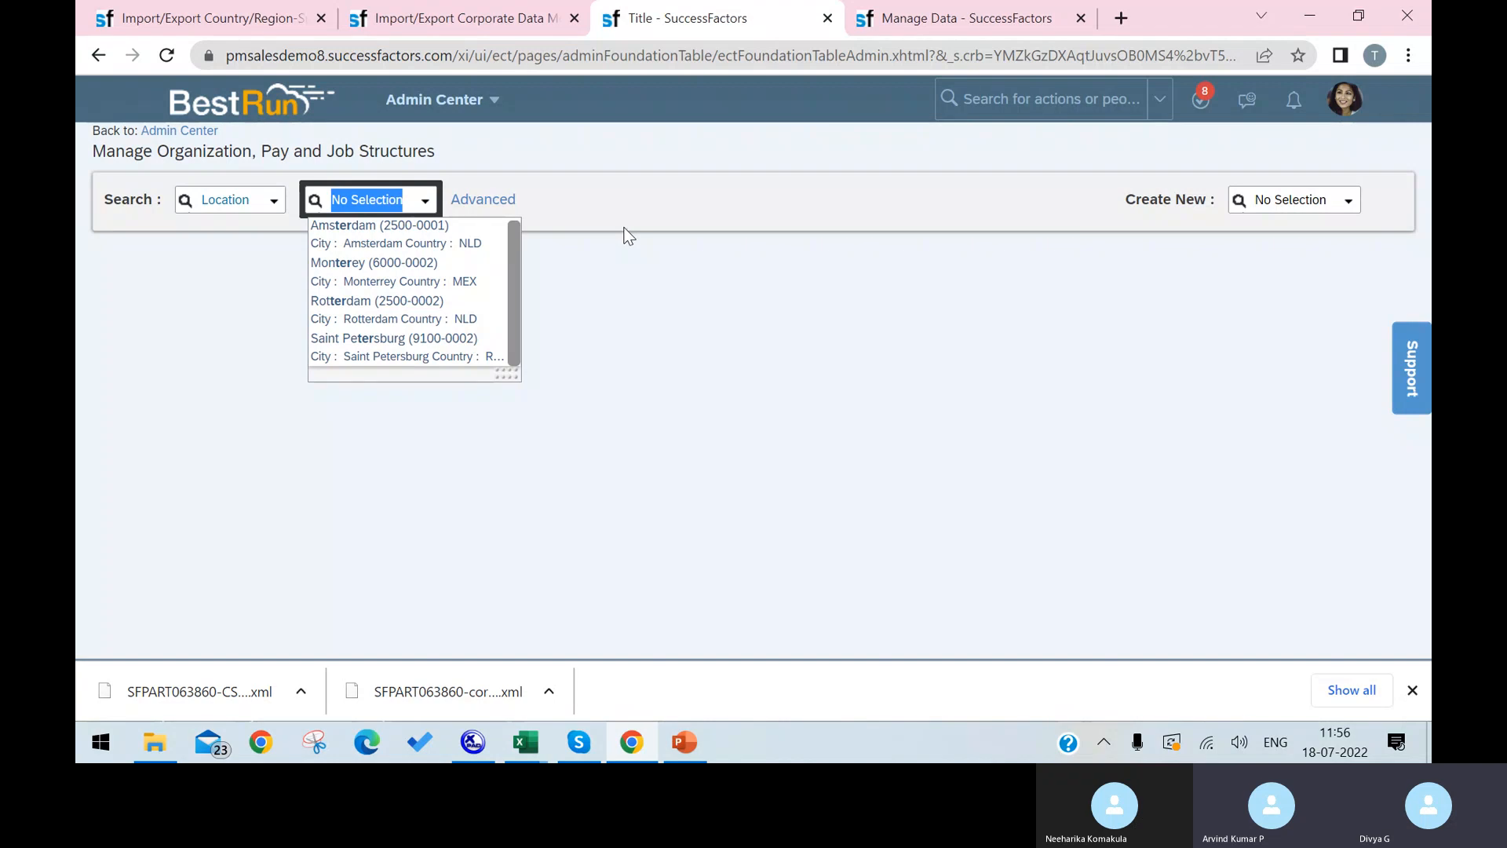
From the Import/Export Corporate Data Model page, search the actions for "CONFIGURE obje" and open Configure Object Definitions.
left_click(446, 27)
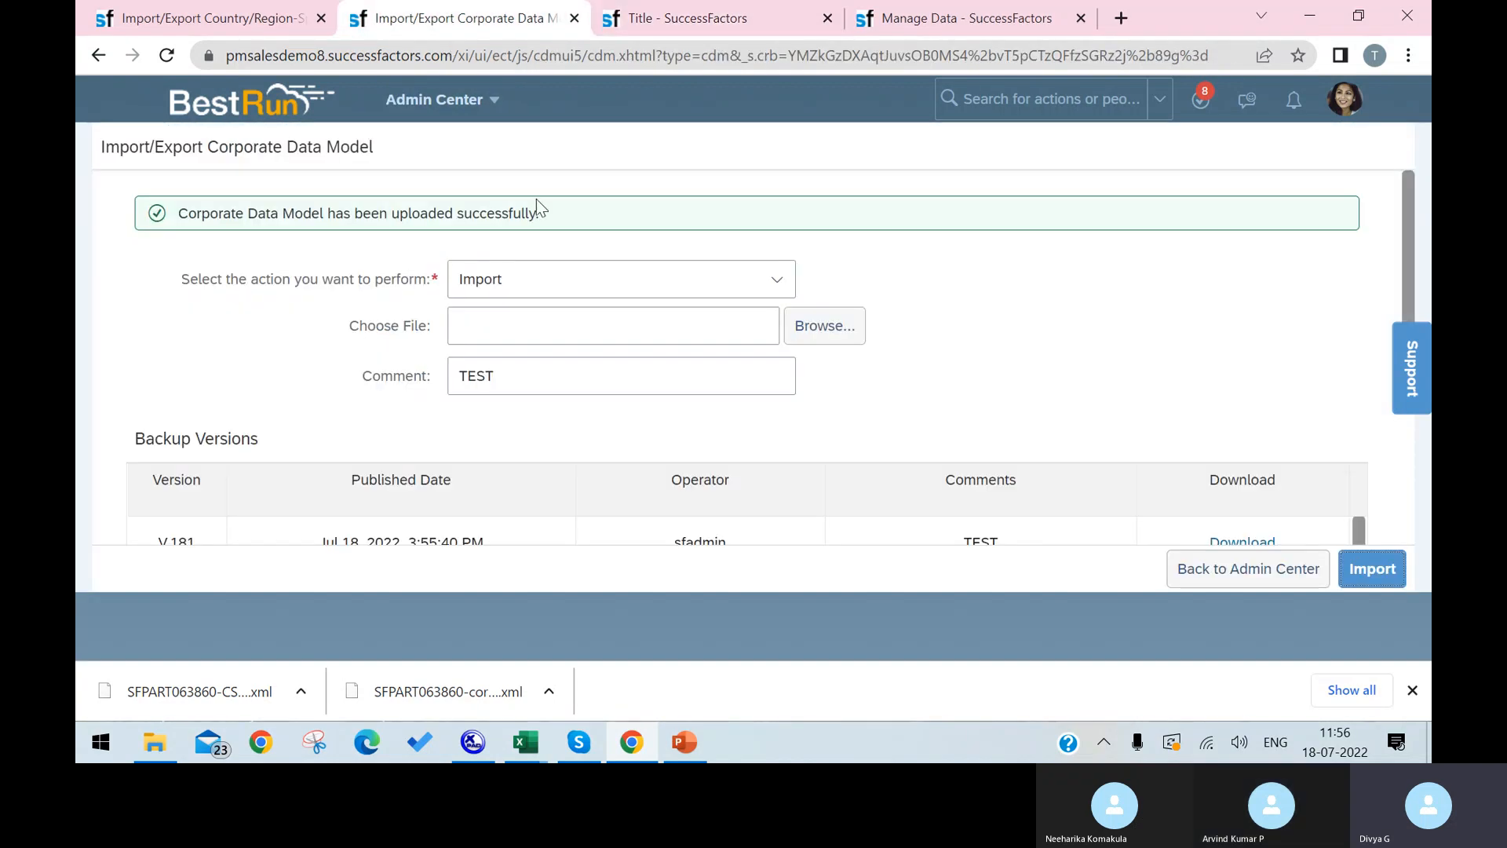
left_click(1035, 97)
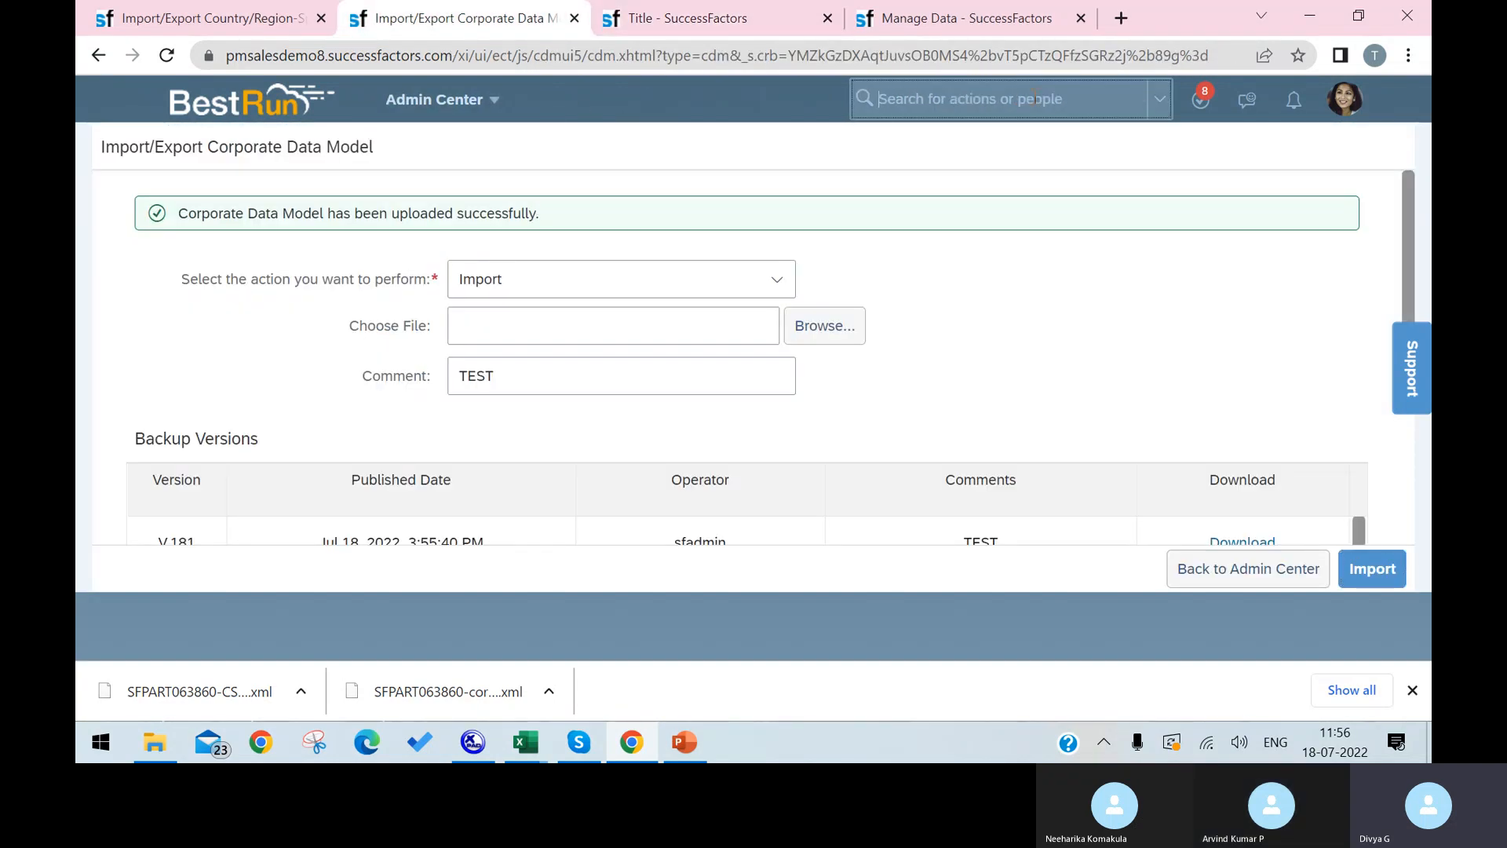
type("c")
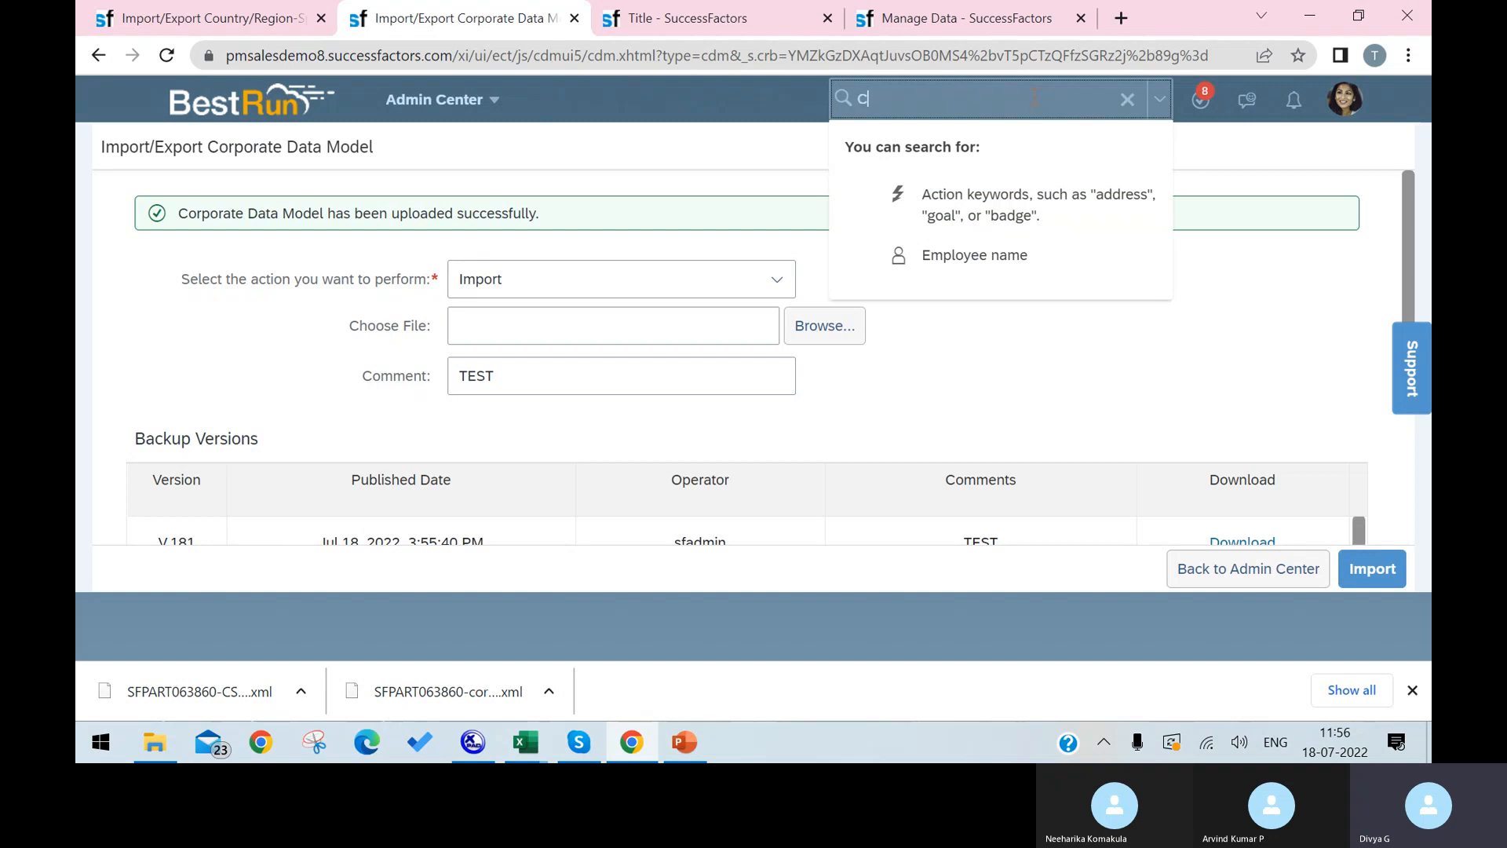
type("ONFIGURE")
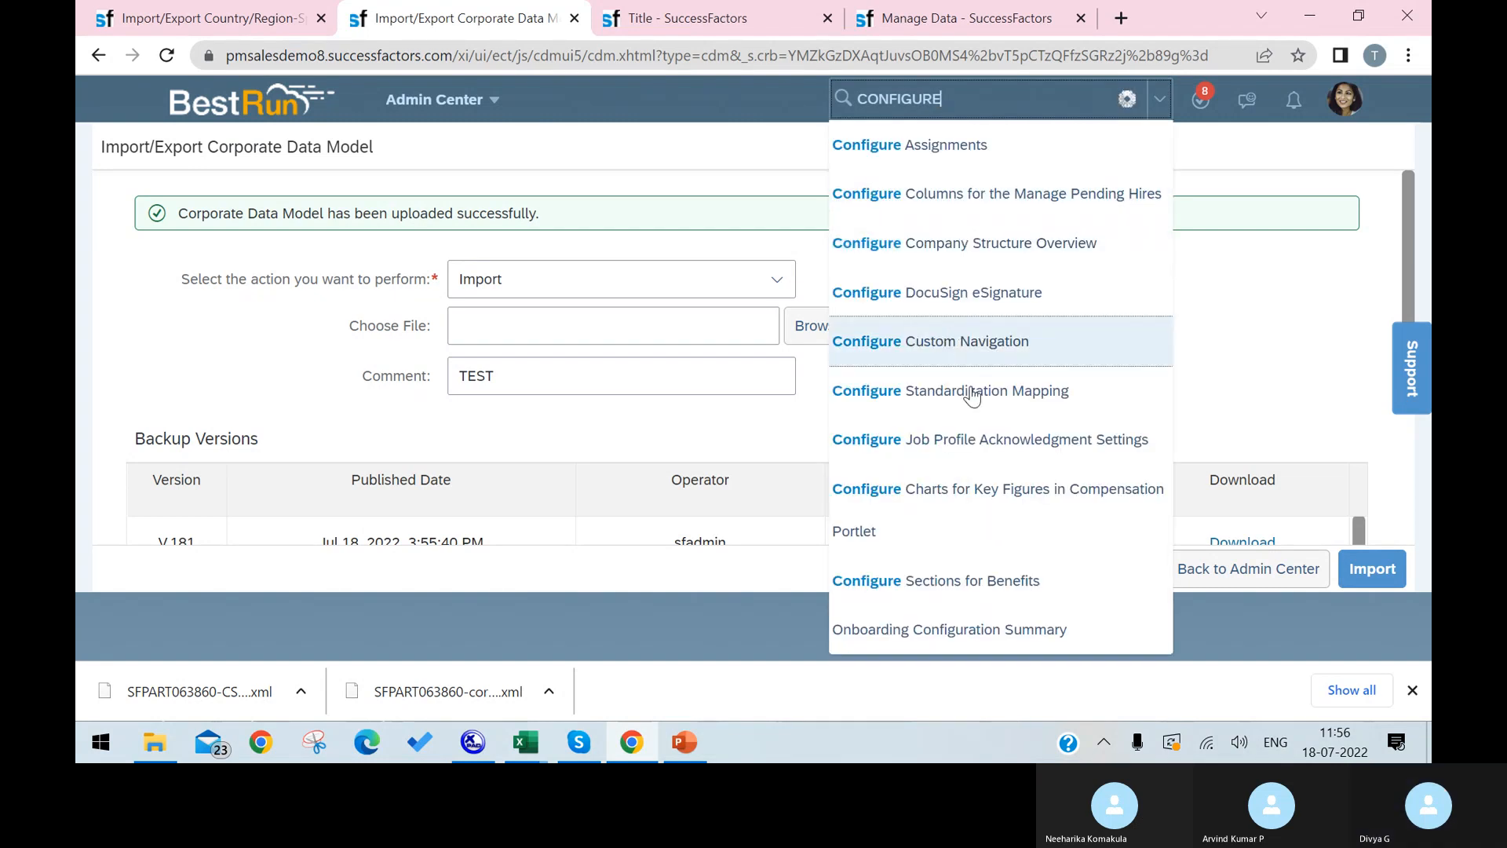
scroll(968, 510, "down", 2)
scroll(967, 534, "down", 5)
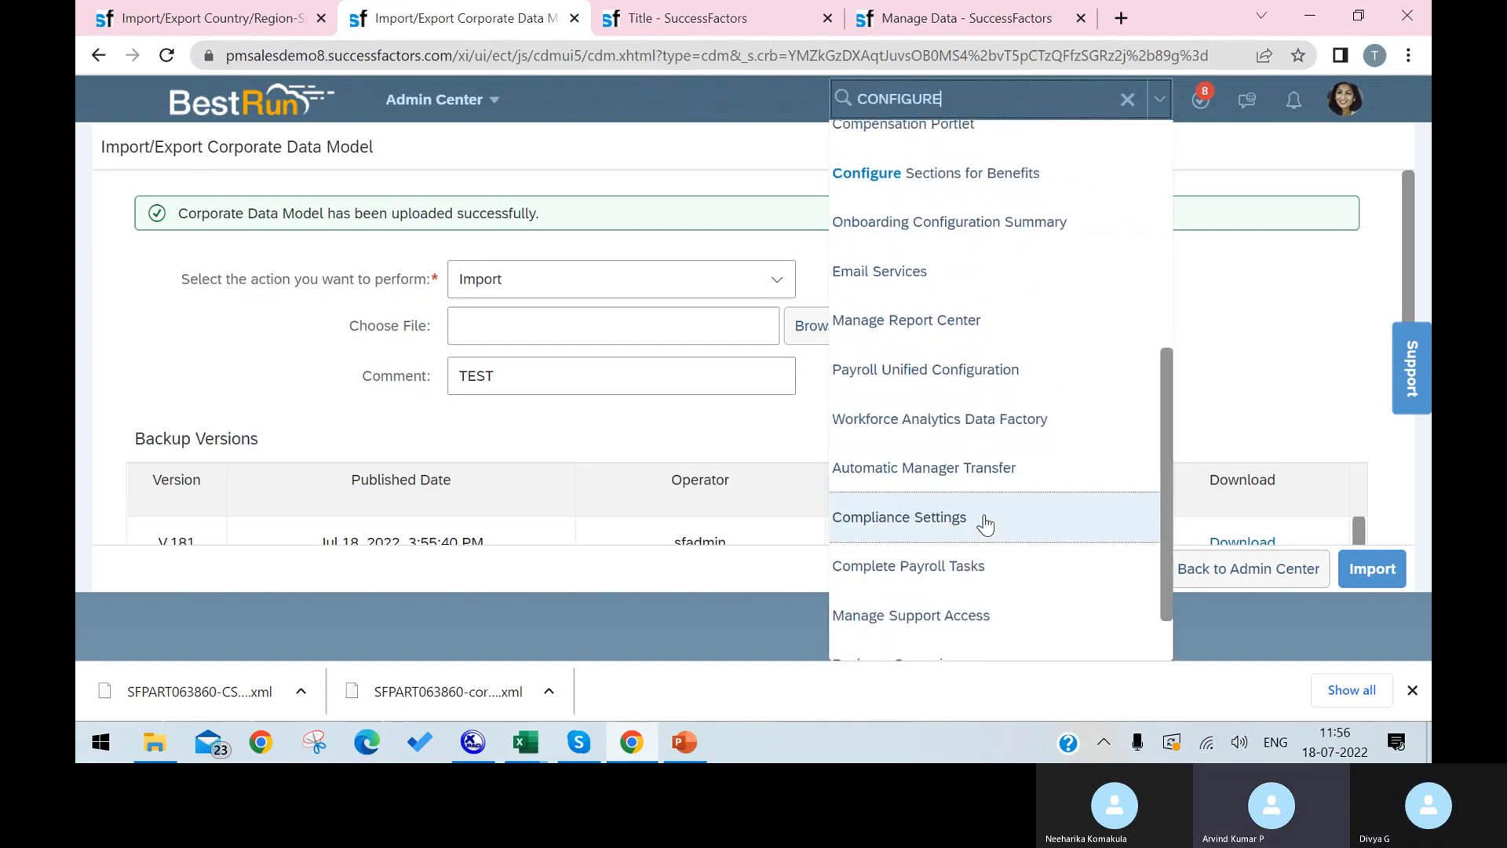
scroll(1003, 549, "up", 6)
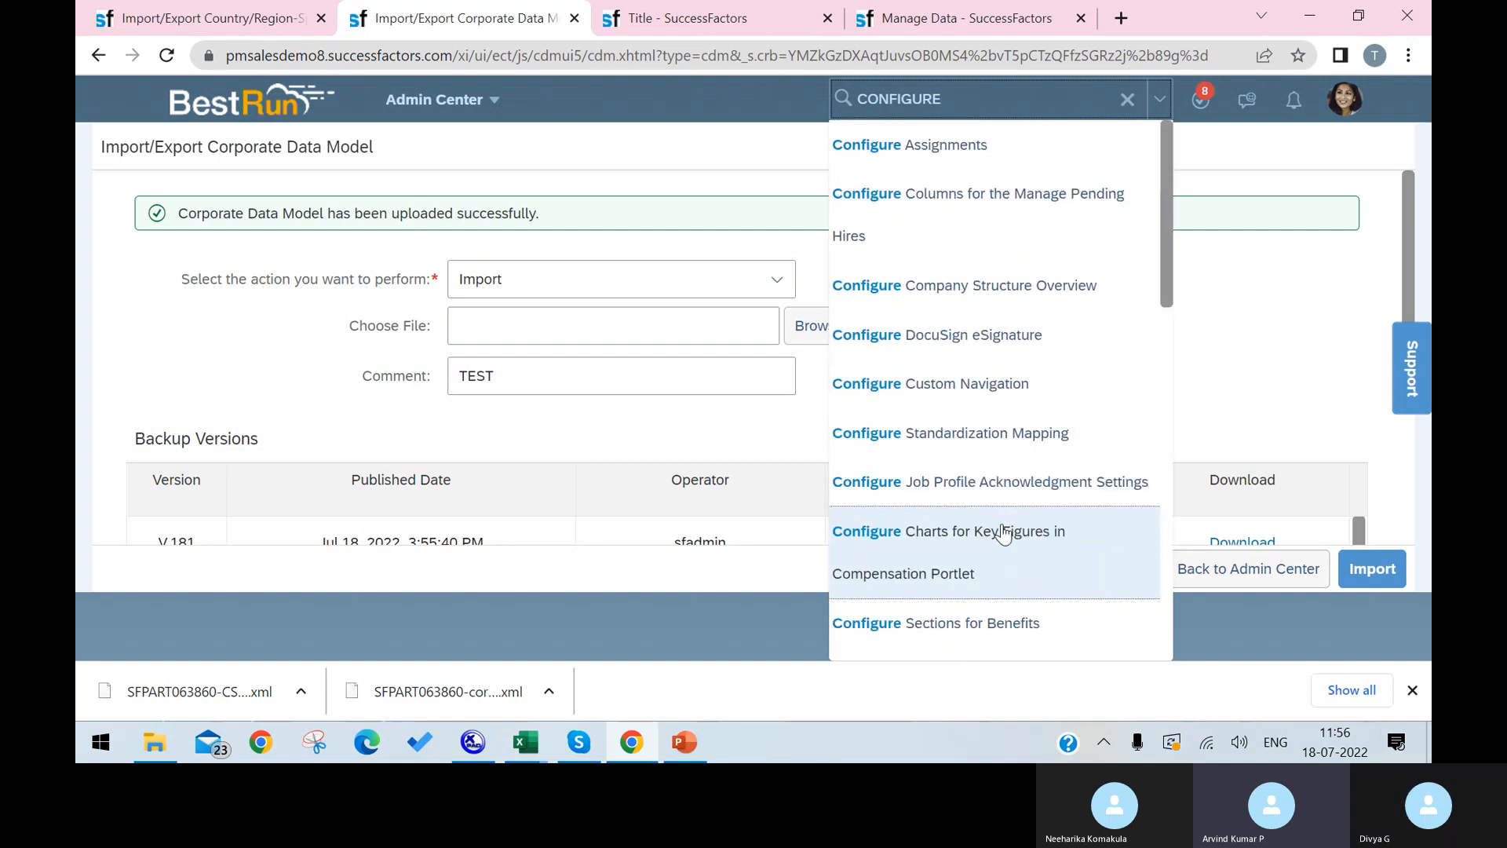
type("o")
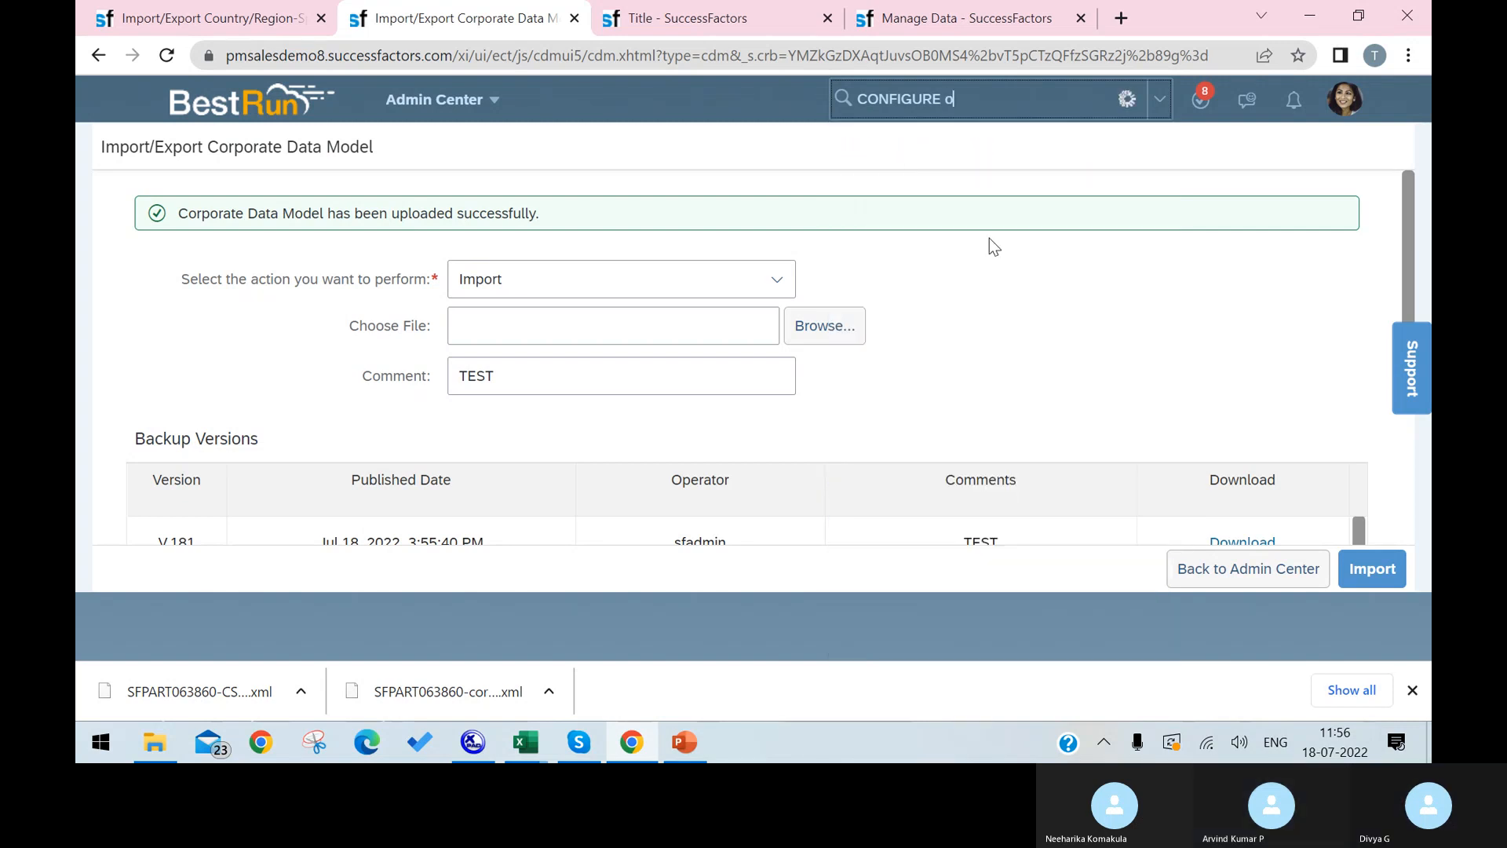
type("bje")
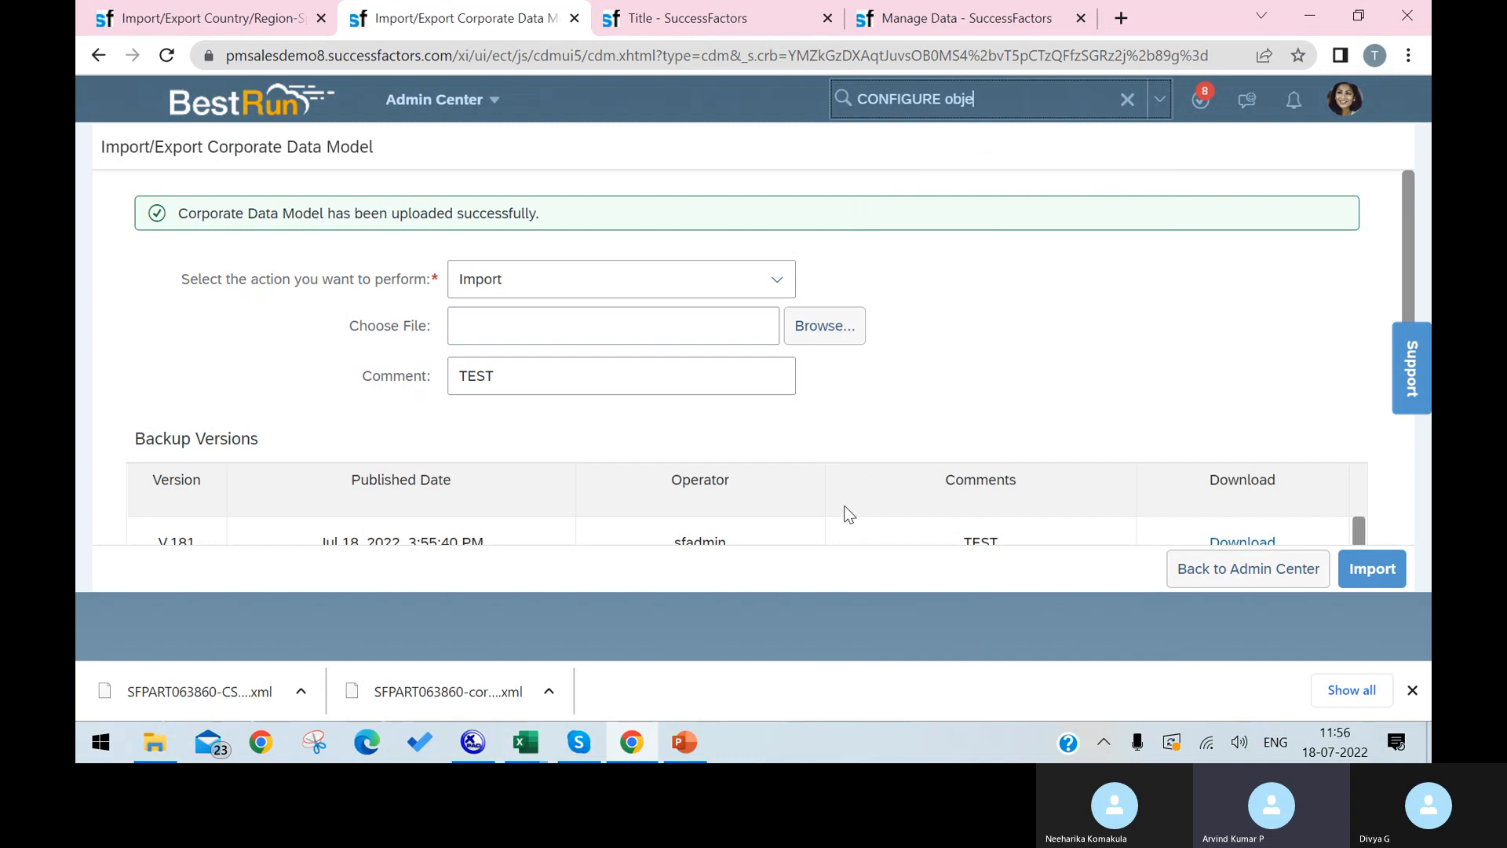
left_click(1008, 196)
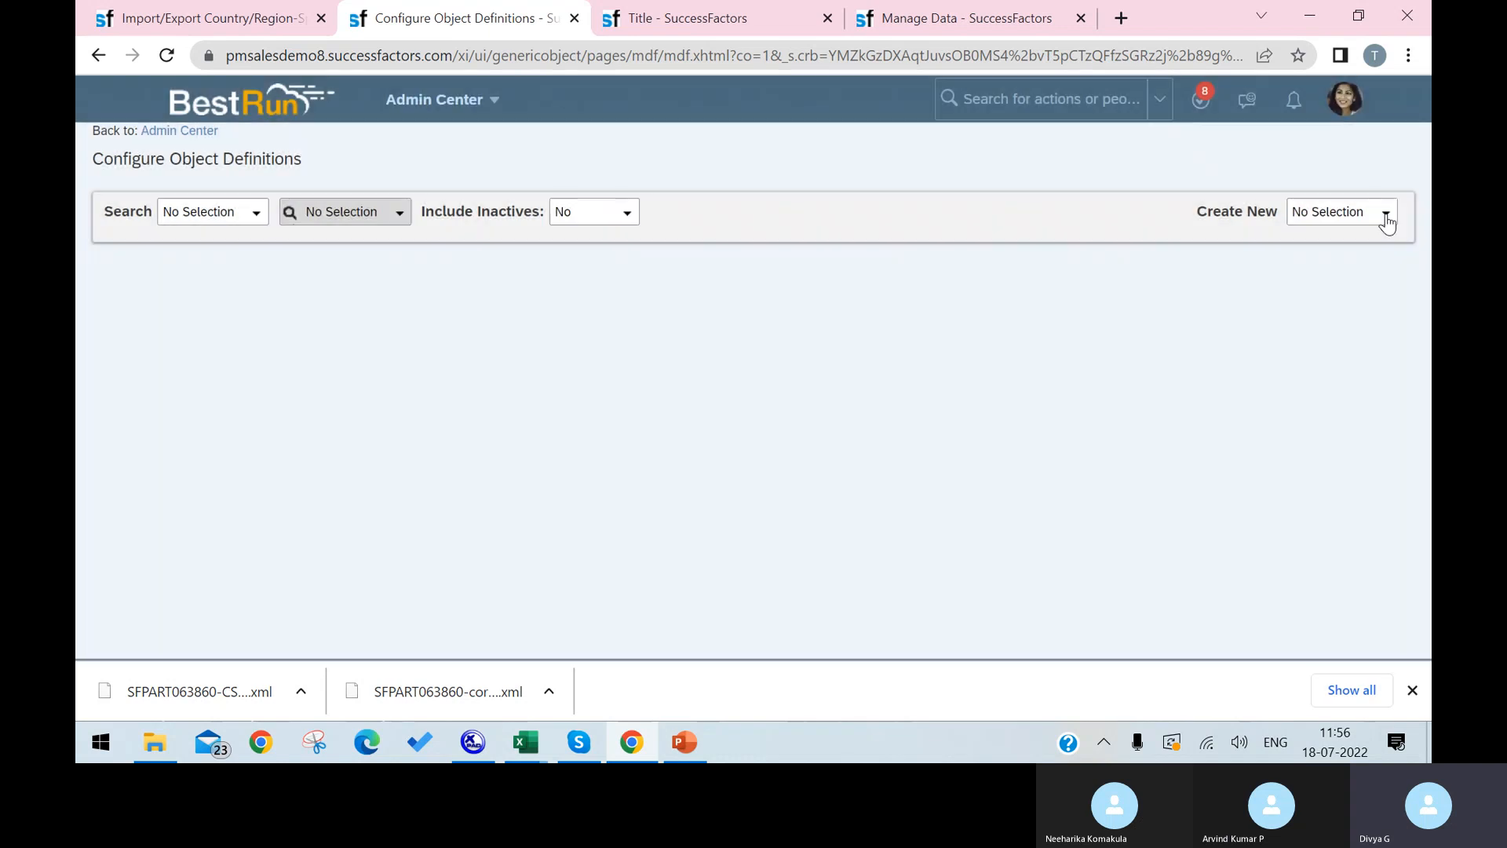
Create a new Object Definition and enter pencil as its code after the cust_ prefix.
left_click(1370, 217)
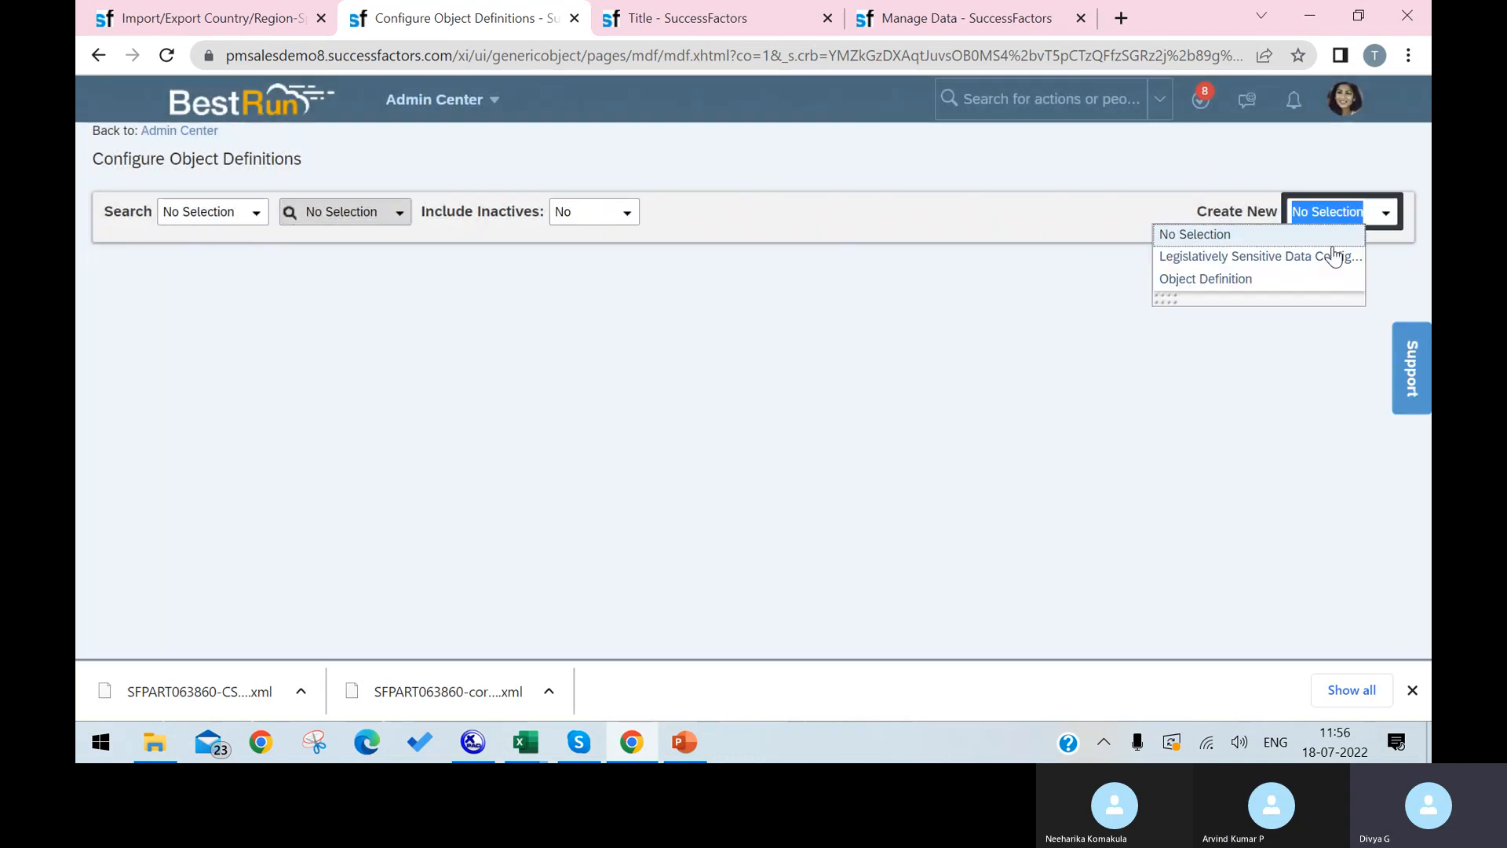
left_click(1256, 280)
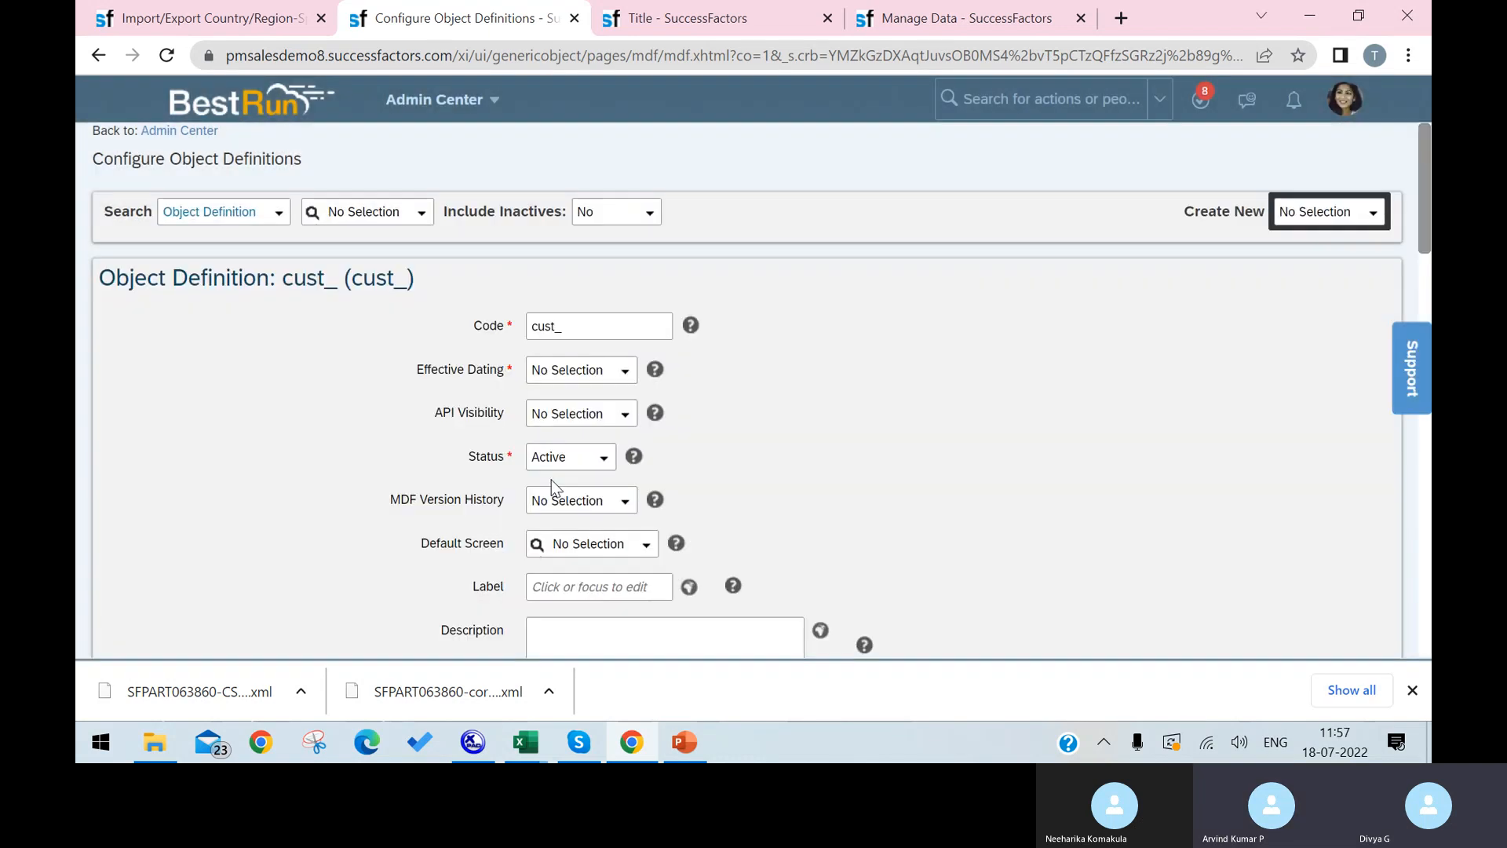
left_click(608, 327)
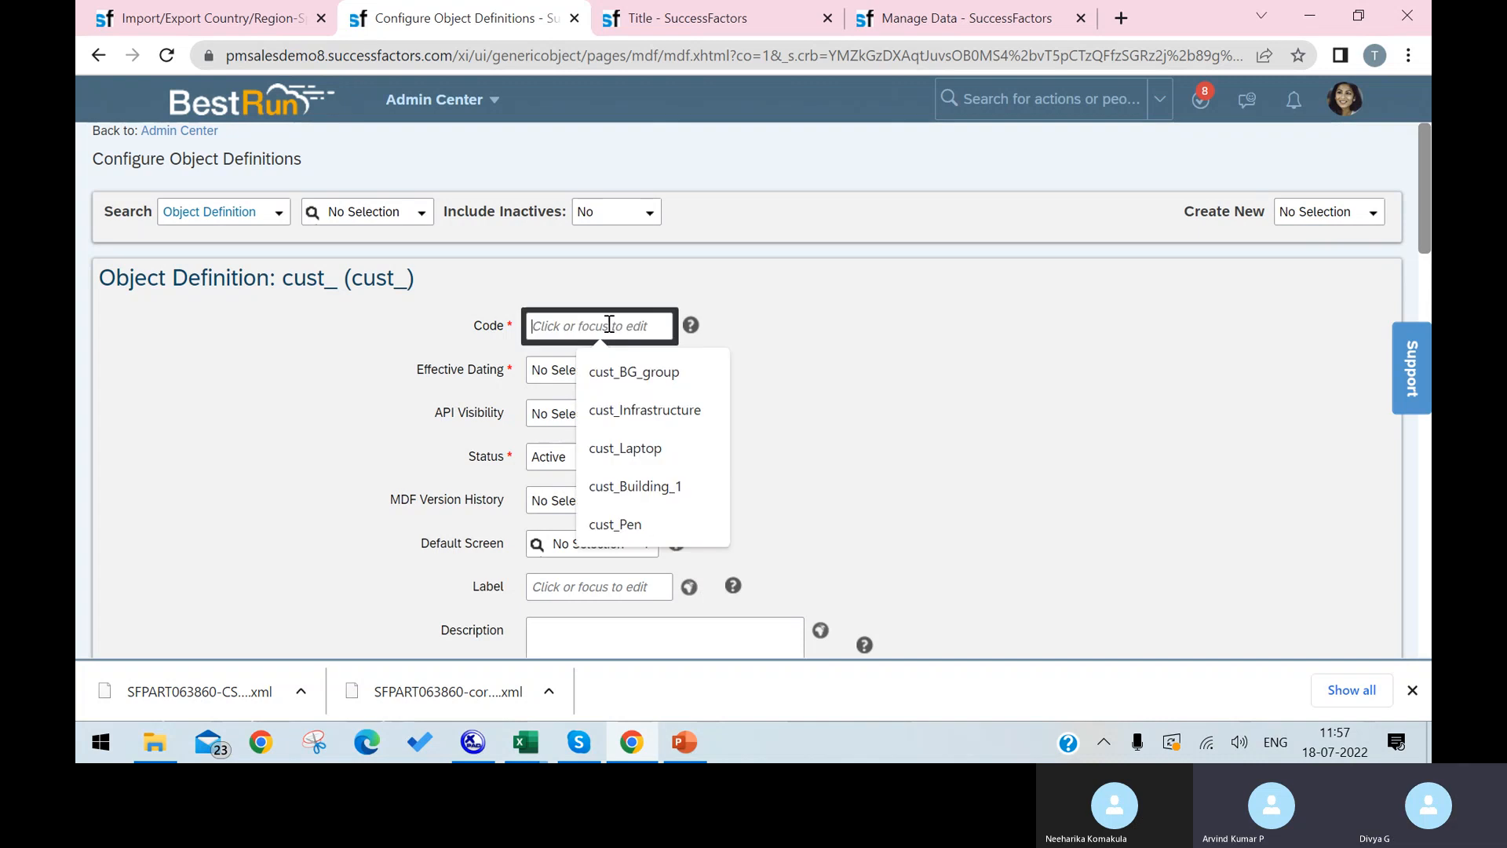
type("pencil")
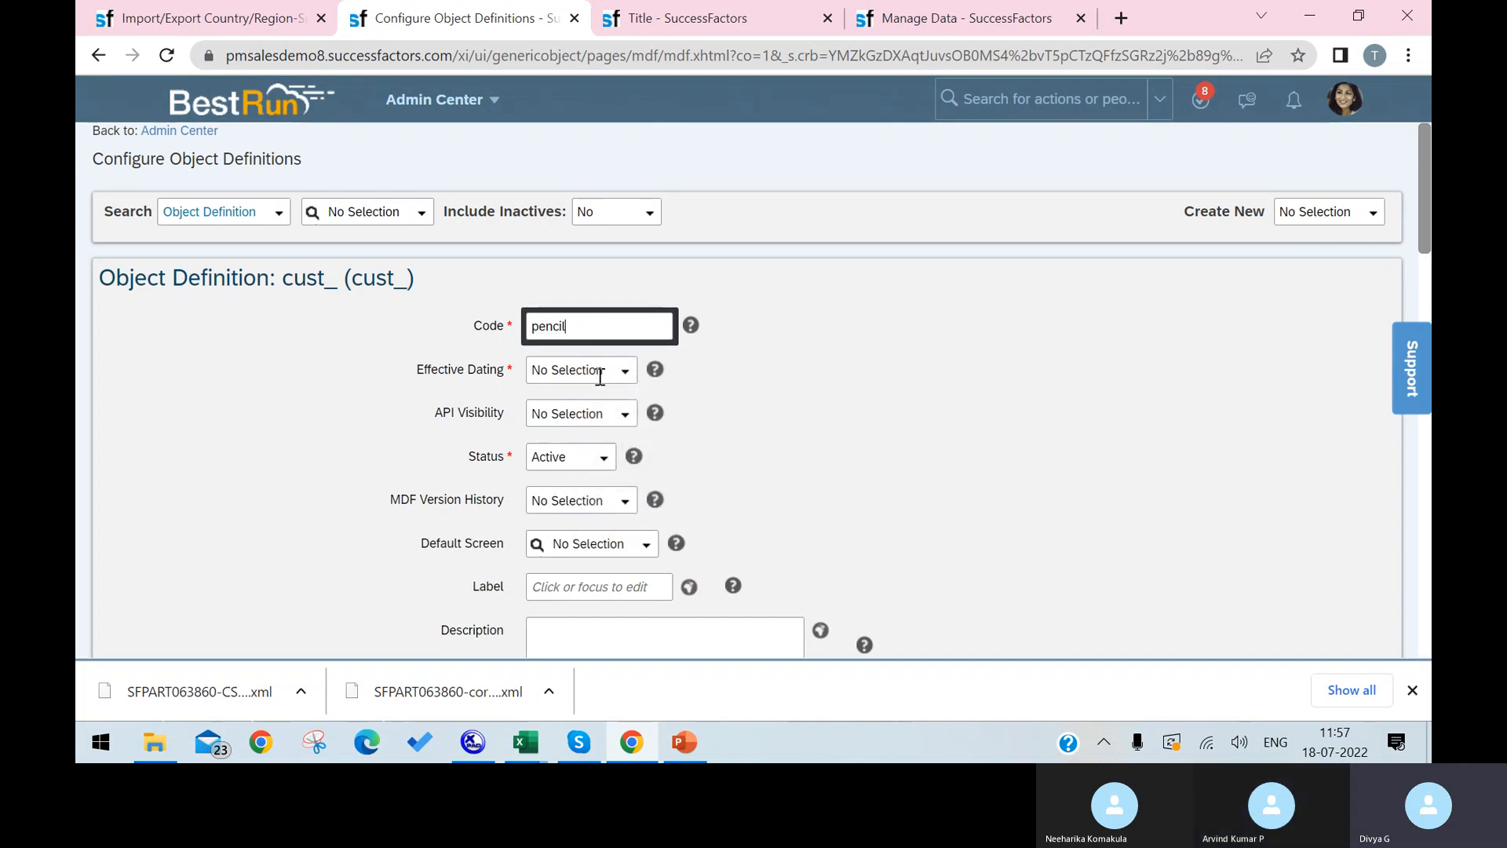
left_click(623, 397)
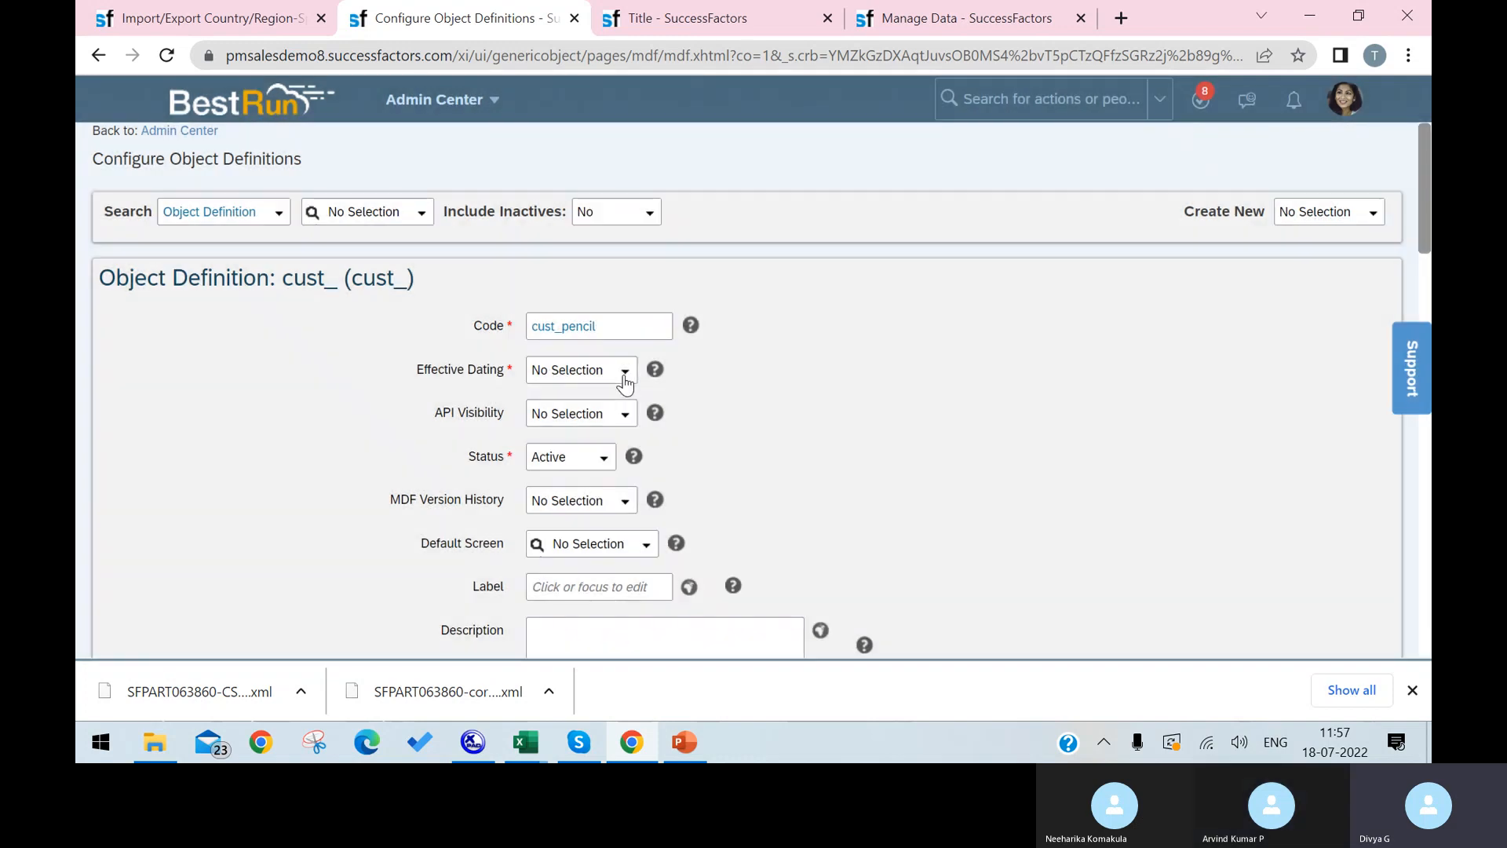
Set the object's Effective Dating to Basic, accept the mandatory field changes, and set API Visibility to Editable.
left_click(624, 374)
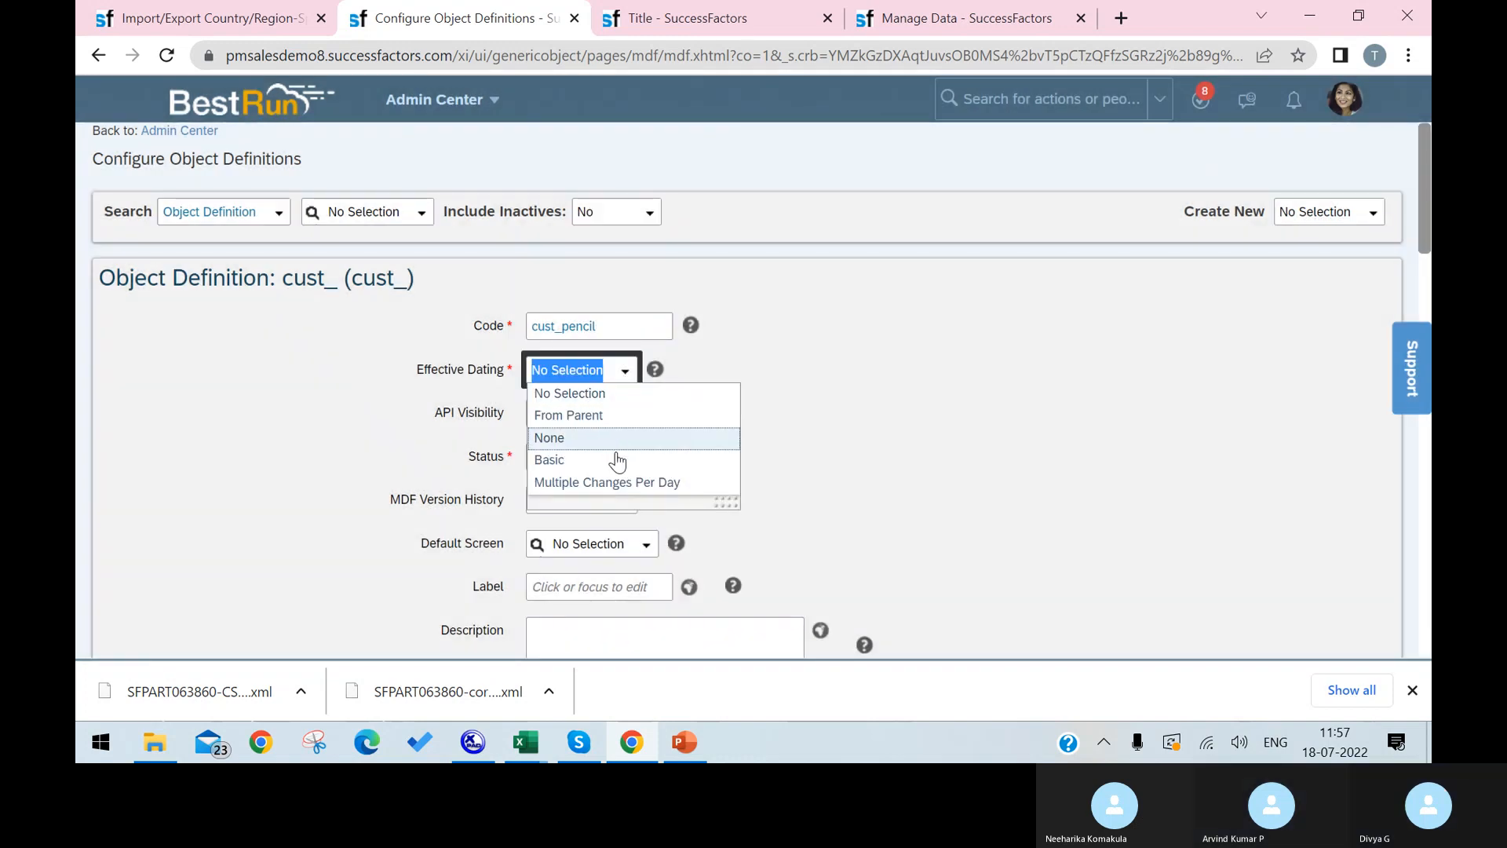
left_click(615, 454)
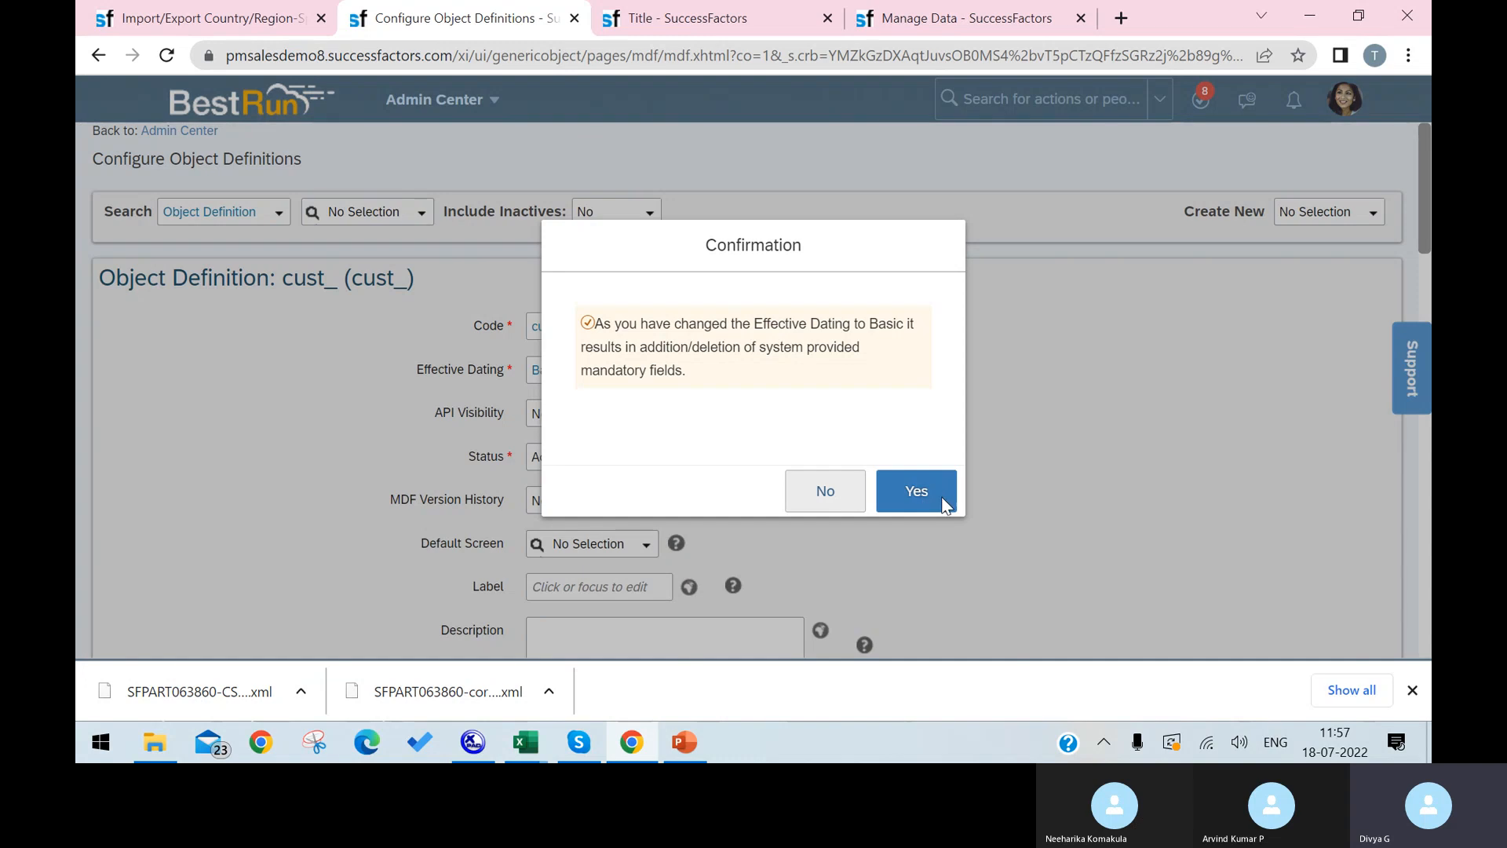
left_click(938, 495)
left_click(628, 420)
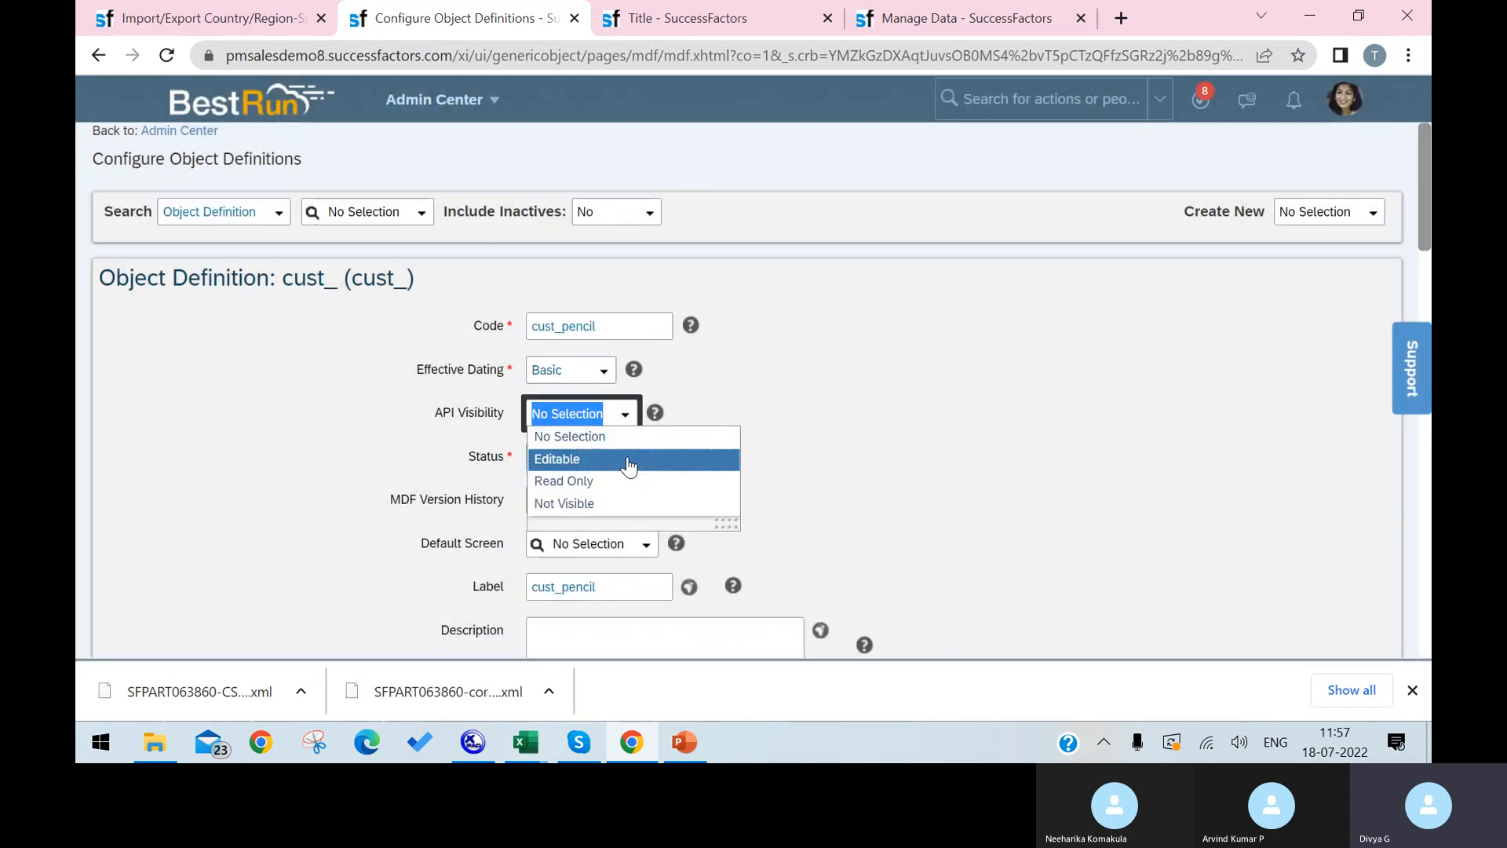
left_click(624, 460)
Enter xgf as the description of the cust_pencil object definition.
scroll(624, 517, "down", 1)
scroll(623, 516, "down", 2)
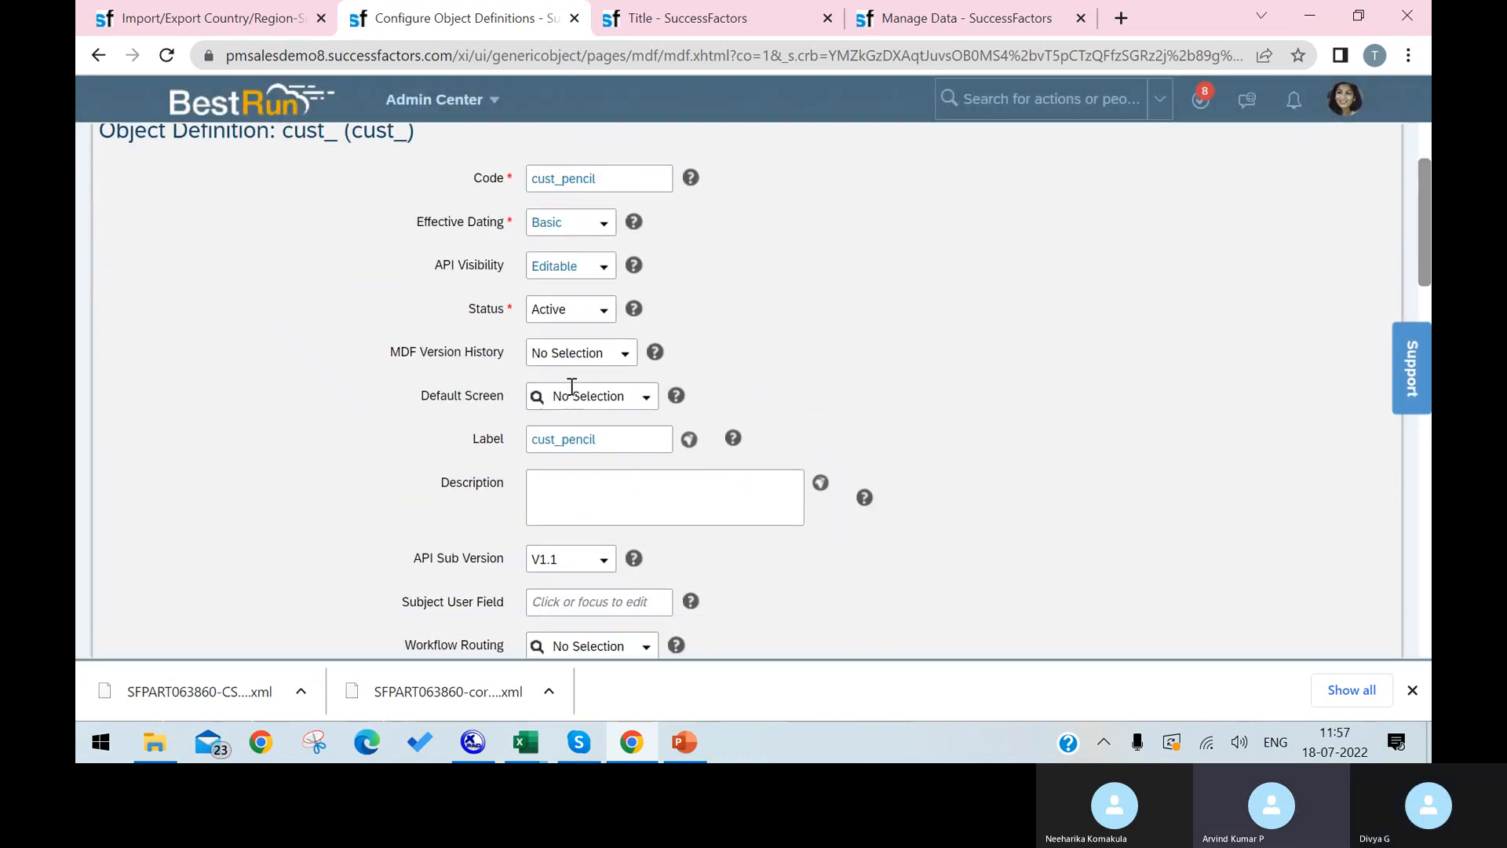
scroll(578, 368, "up", 1)
left_click(586, 421)
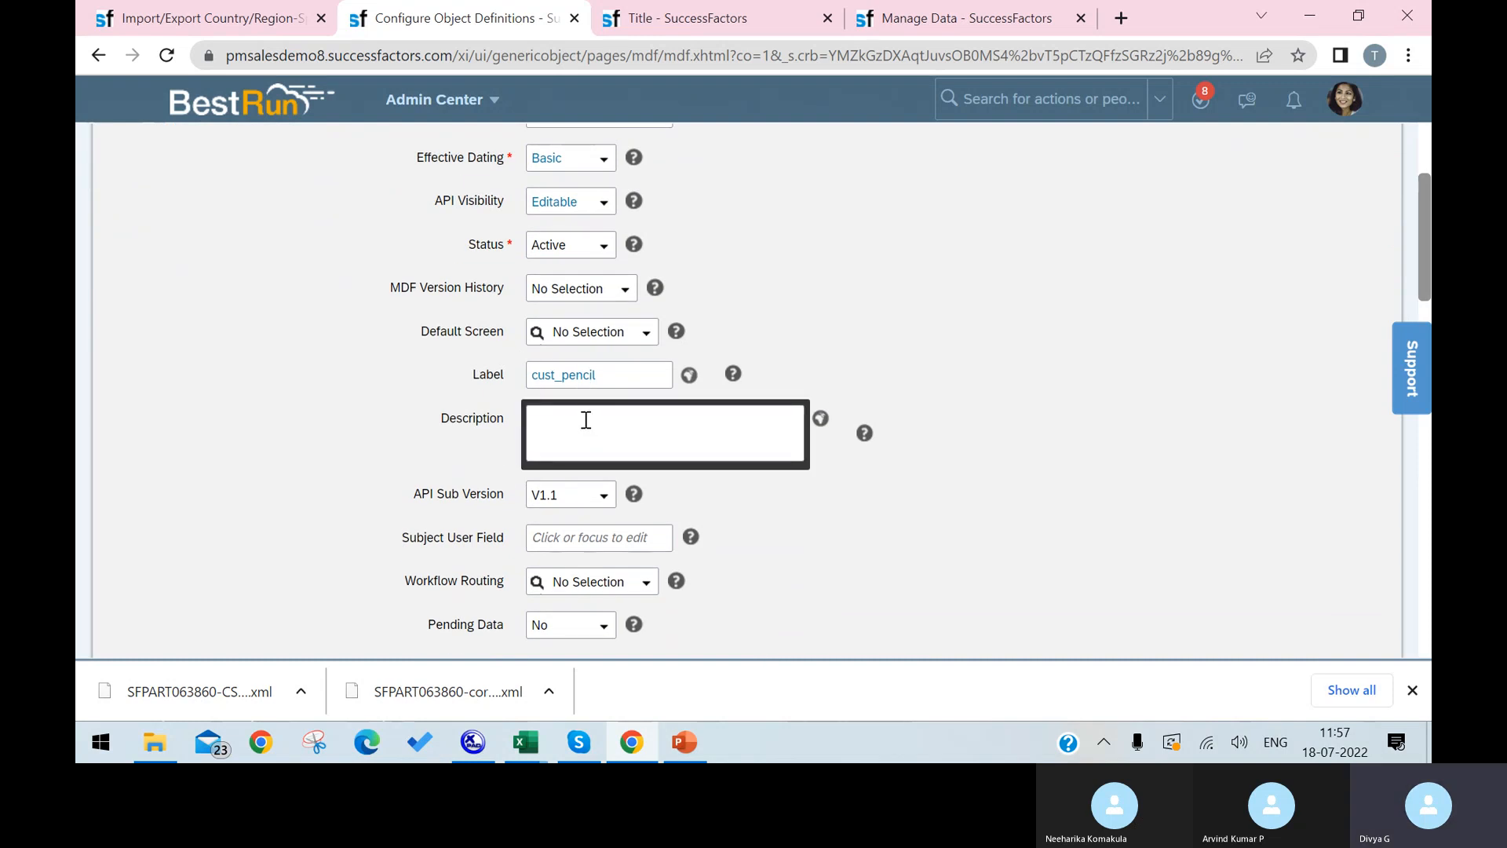
left_click(962, 478)
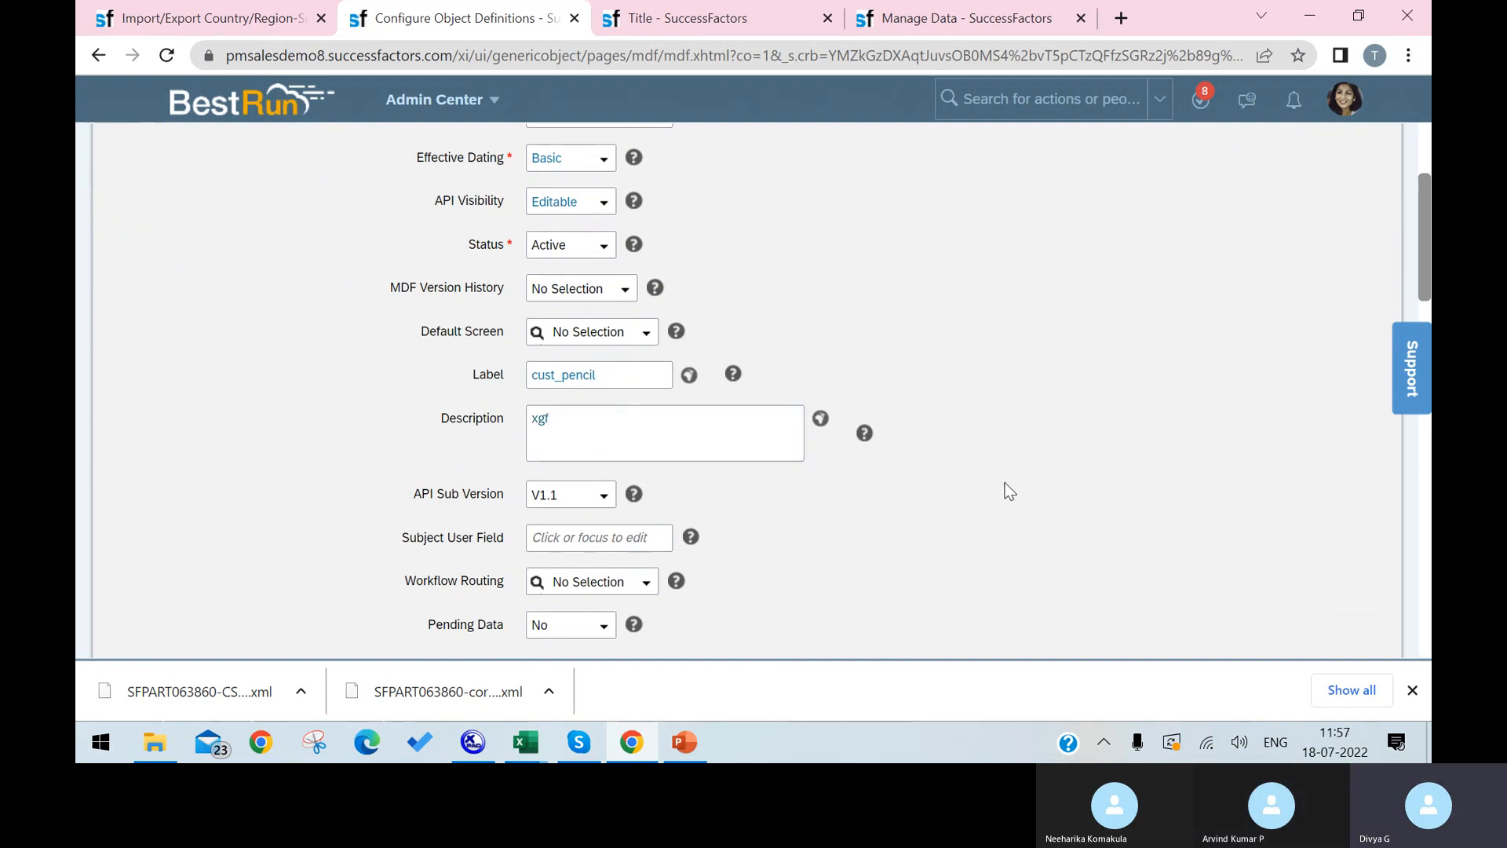
Examine the object definition's fields and the available Permission Category and Secured options in its Security section.
scroll(1009, 490, "down", 5)
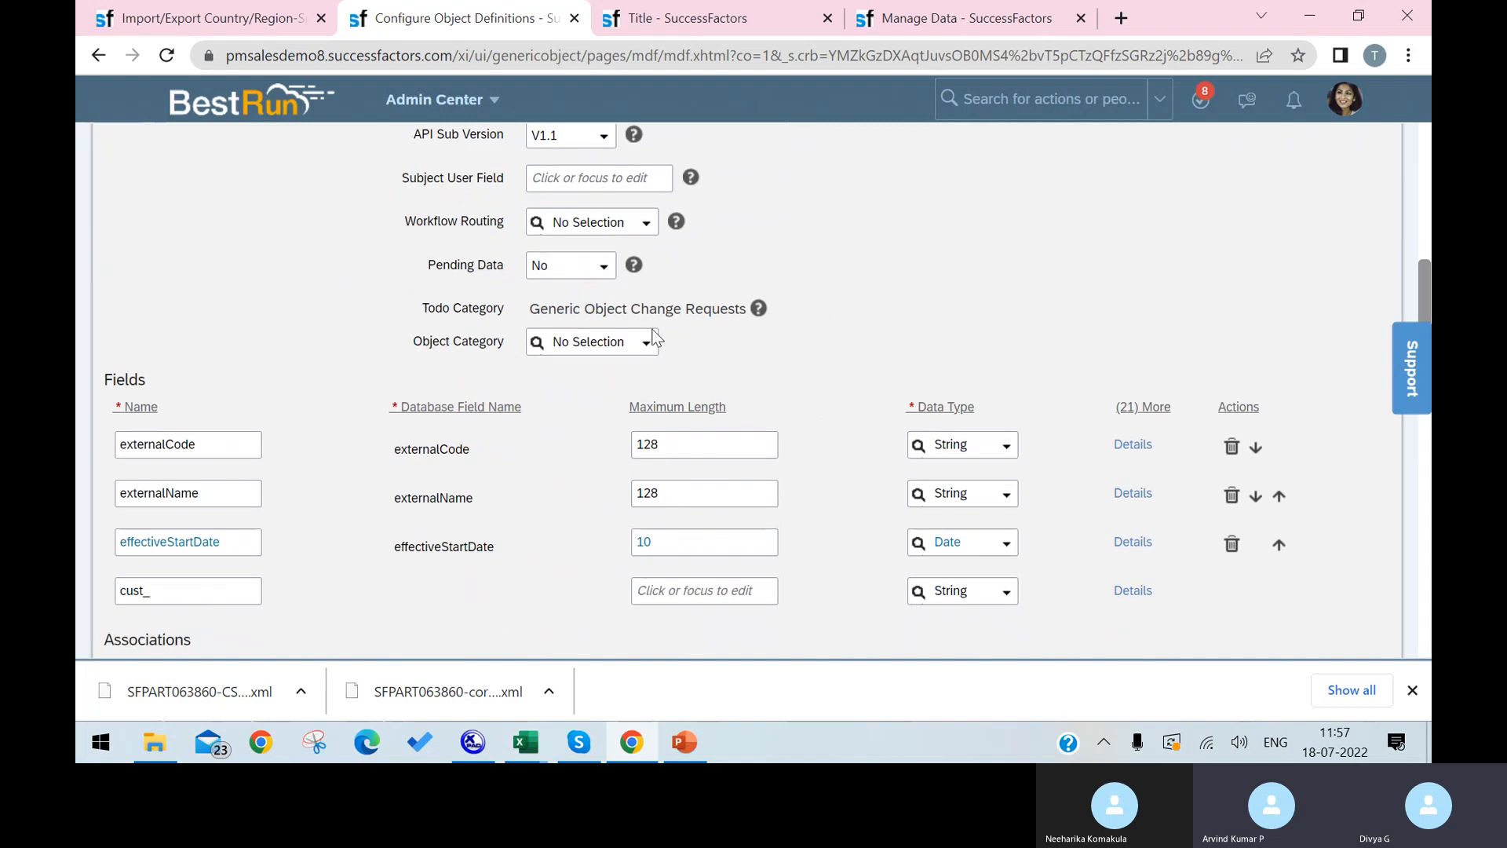
scroll(839, 374, "down", 6)
scroll(851, 386, "up", 2)
scroll(832, 391, "down", 5)
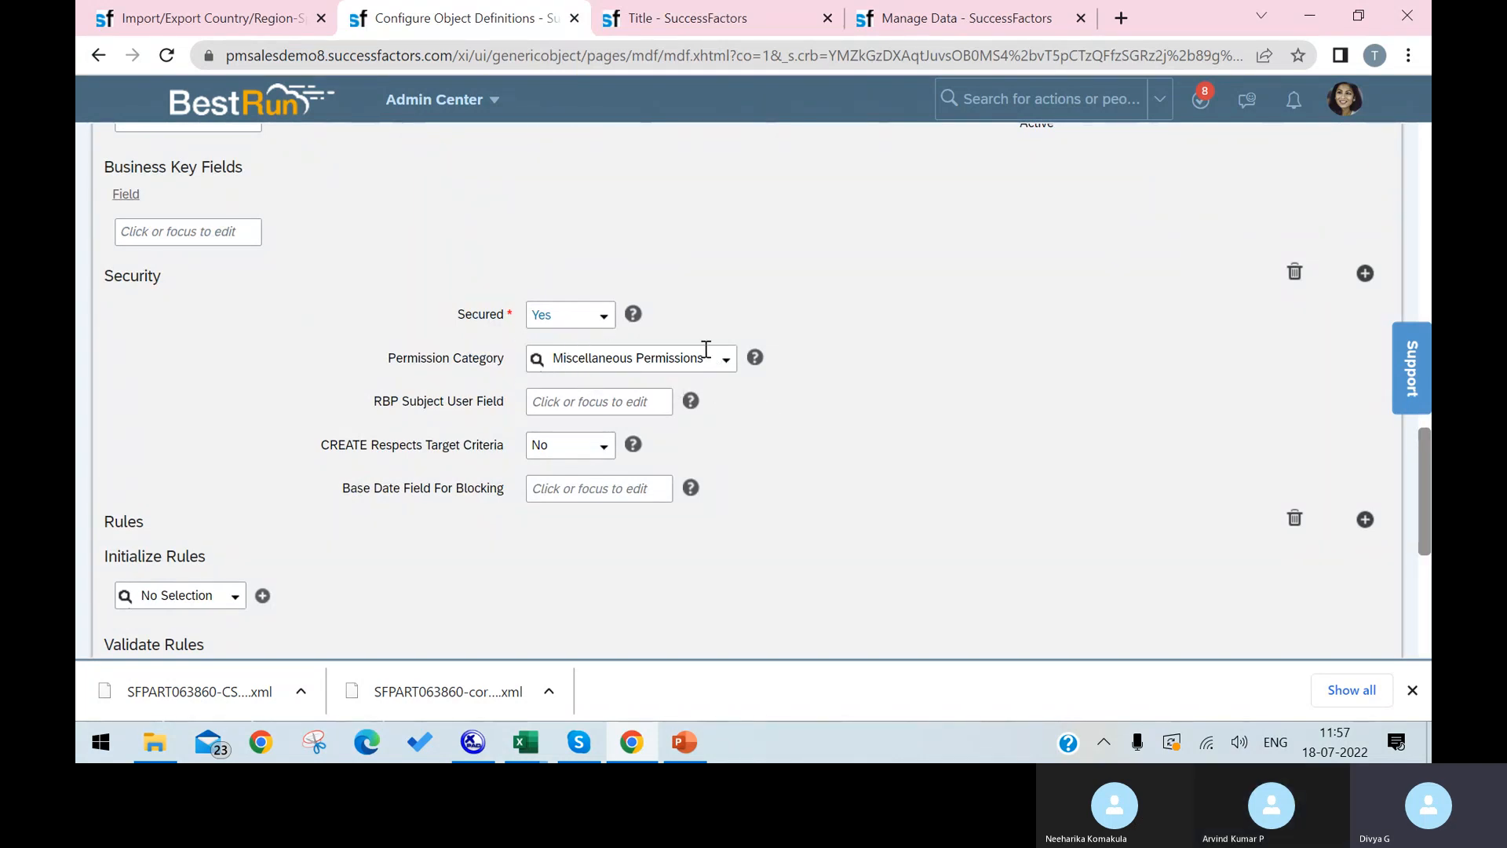
left_click(724, 365)
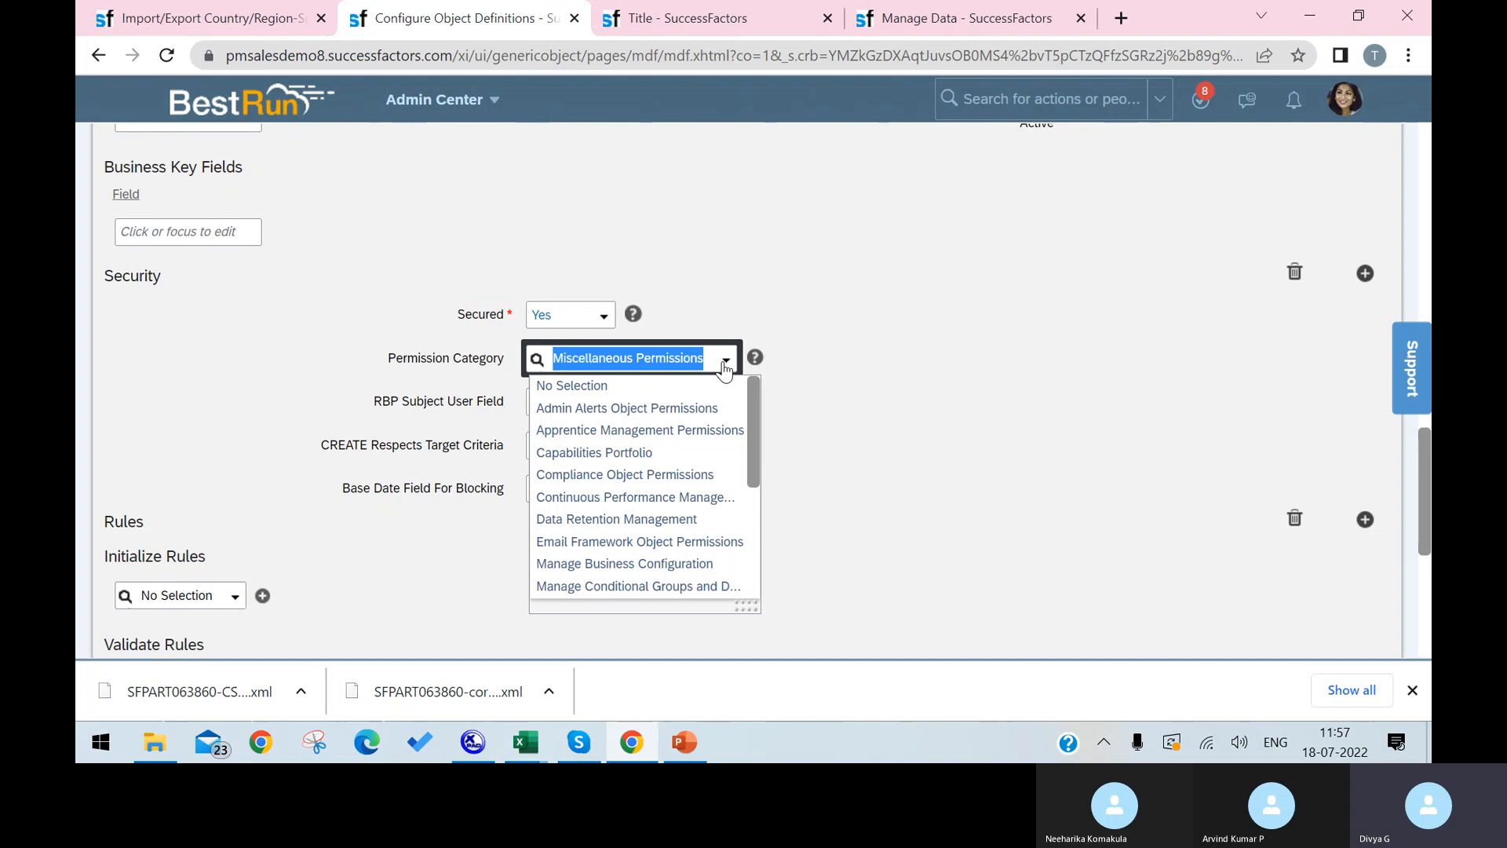
left_click(813, 385)
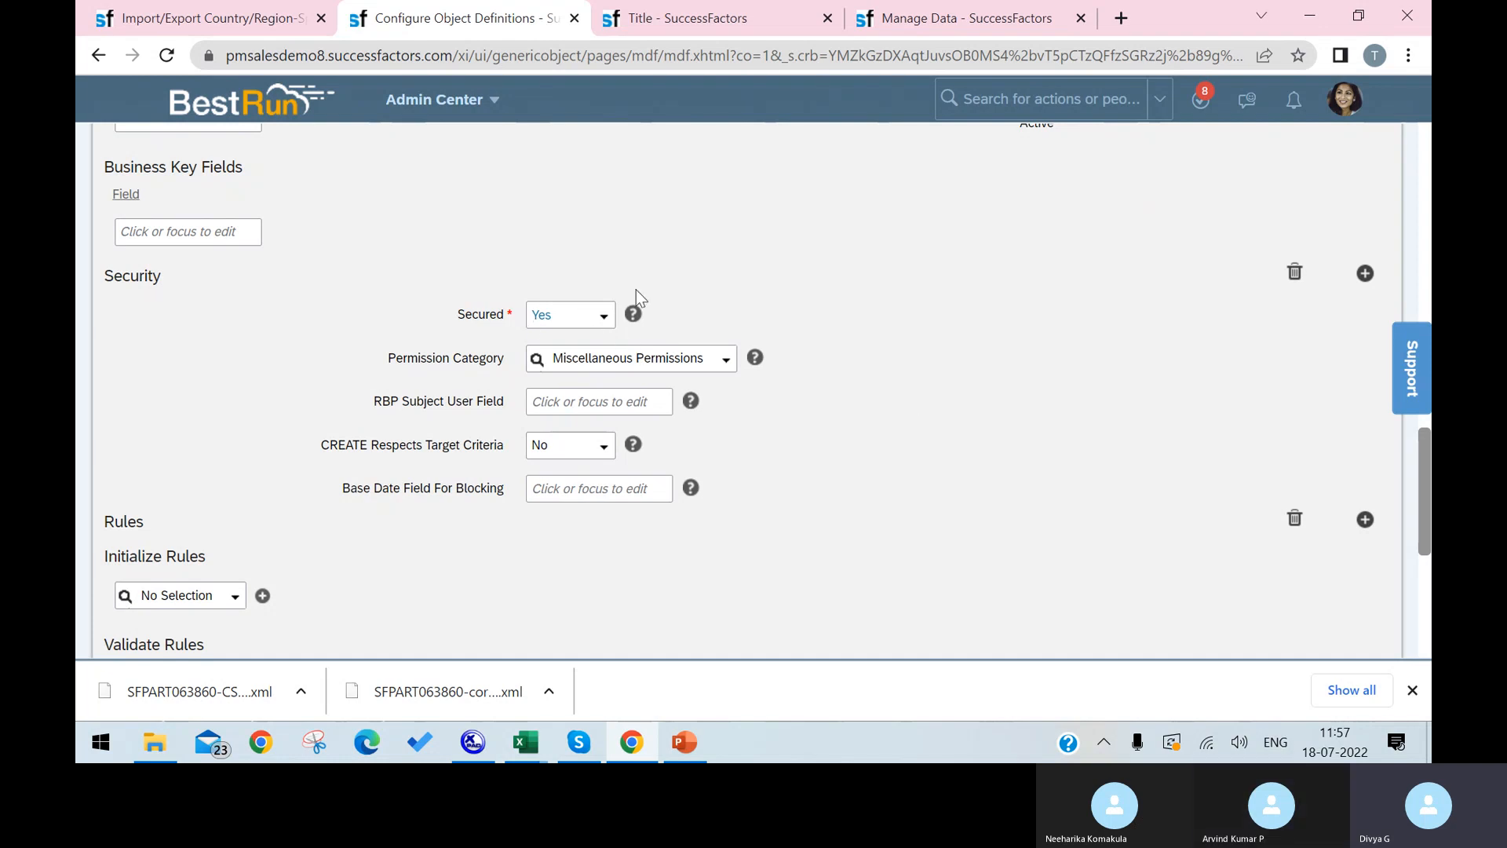
left_click(601, 317)
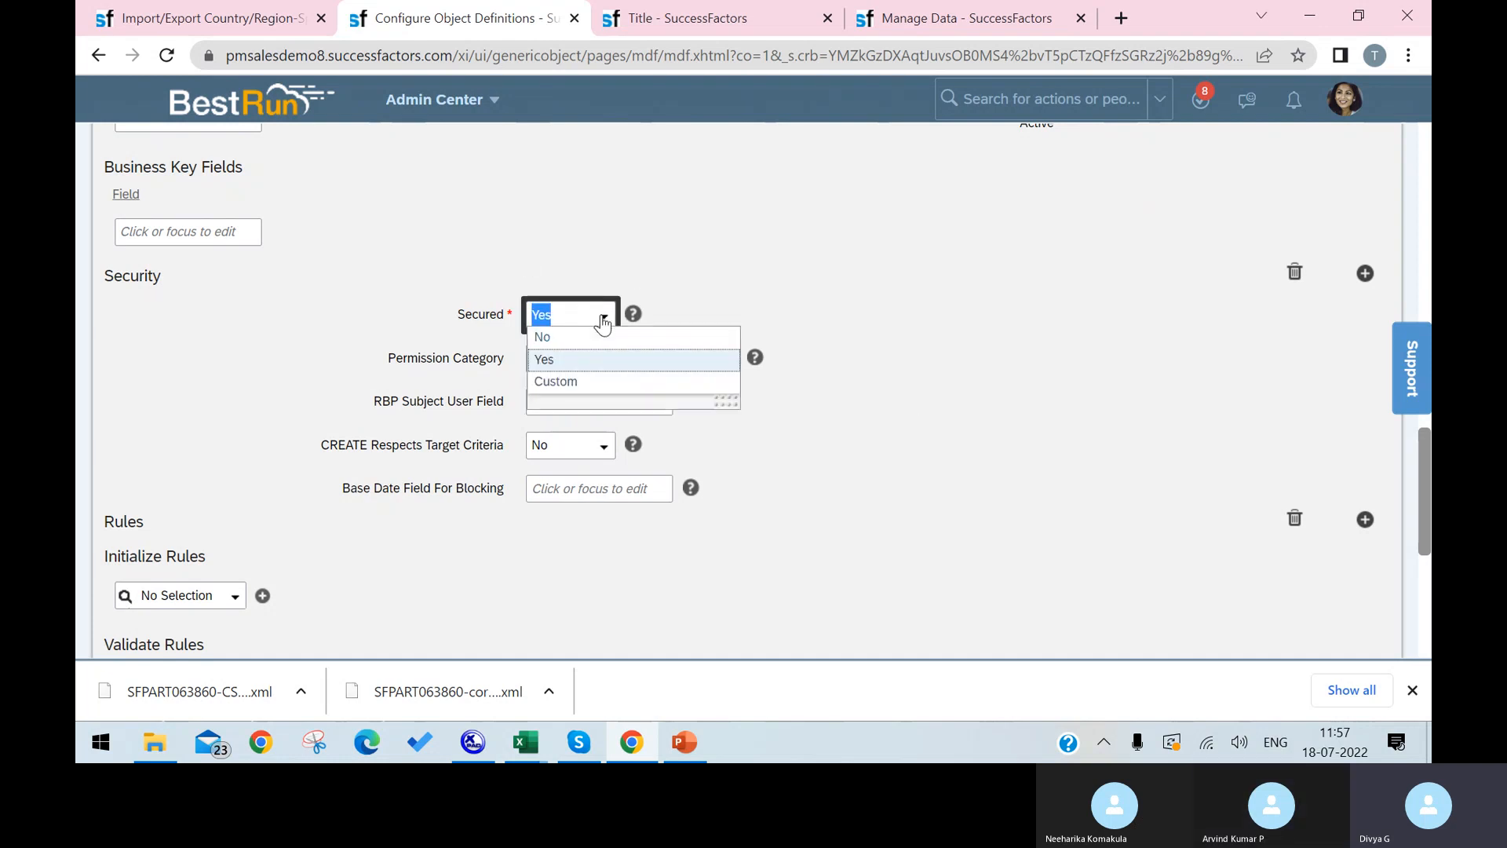
left_click(602, 320)
Review the cust_pencil object definition, save it and acknowledge the role-based permission notice.
scroll(1044, 444, "down", 5)
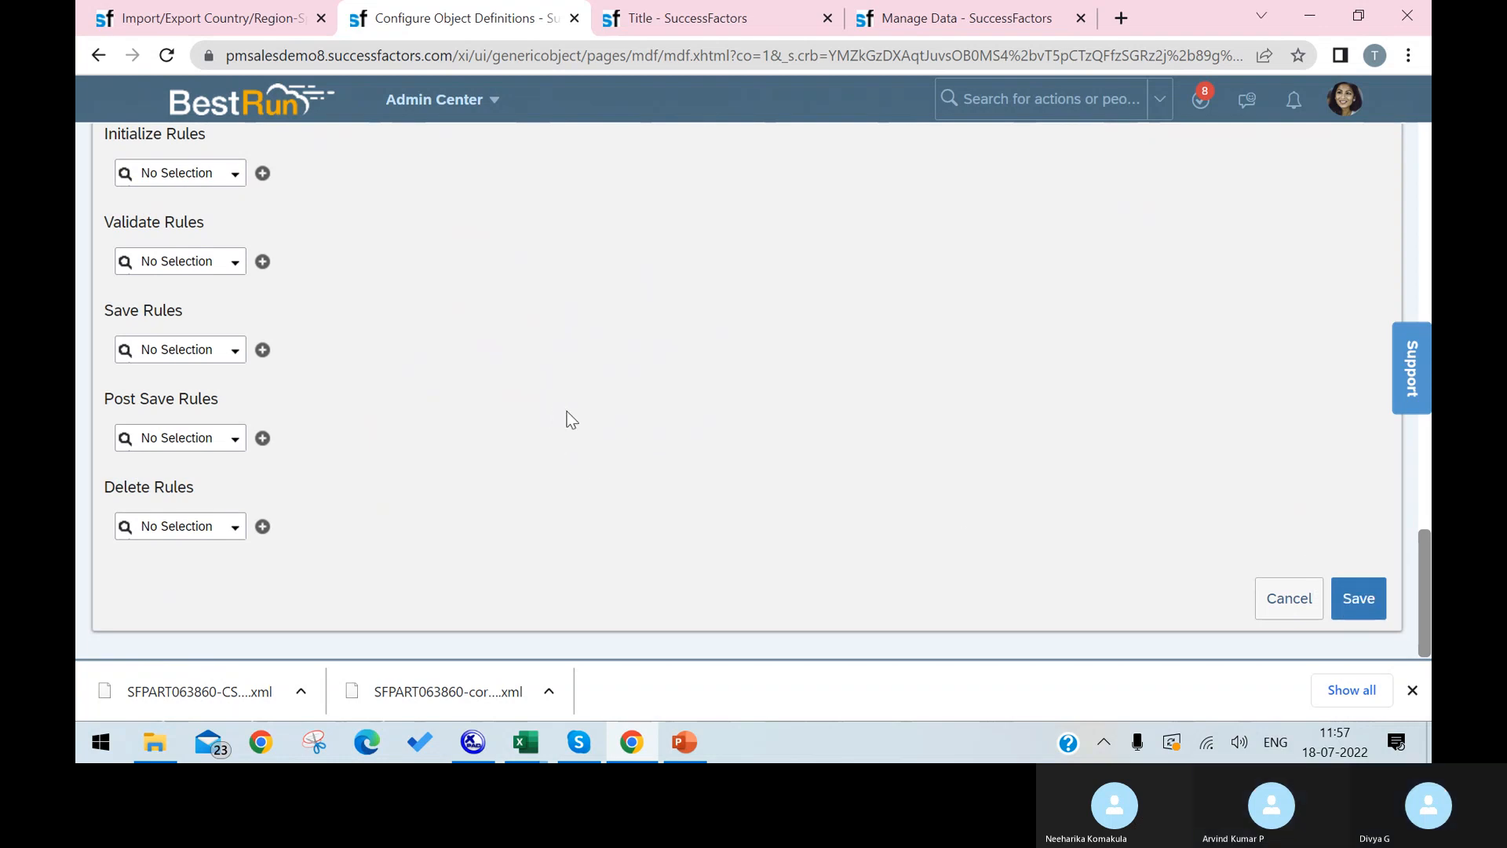
scroll(565, 412, "up", 15)
scroll(570, 399, "up", 3)
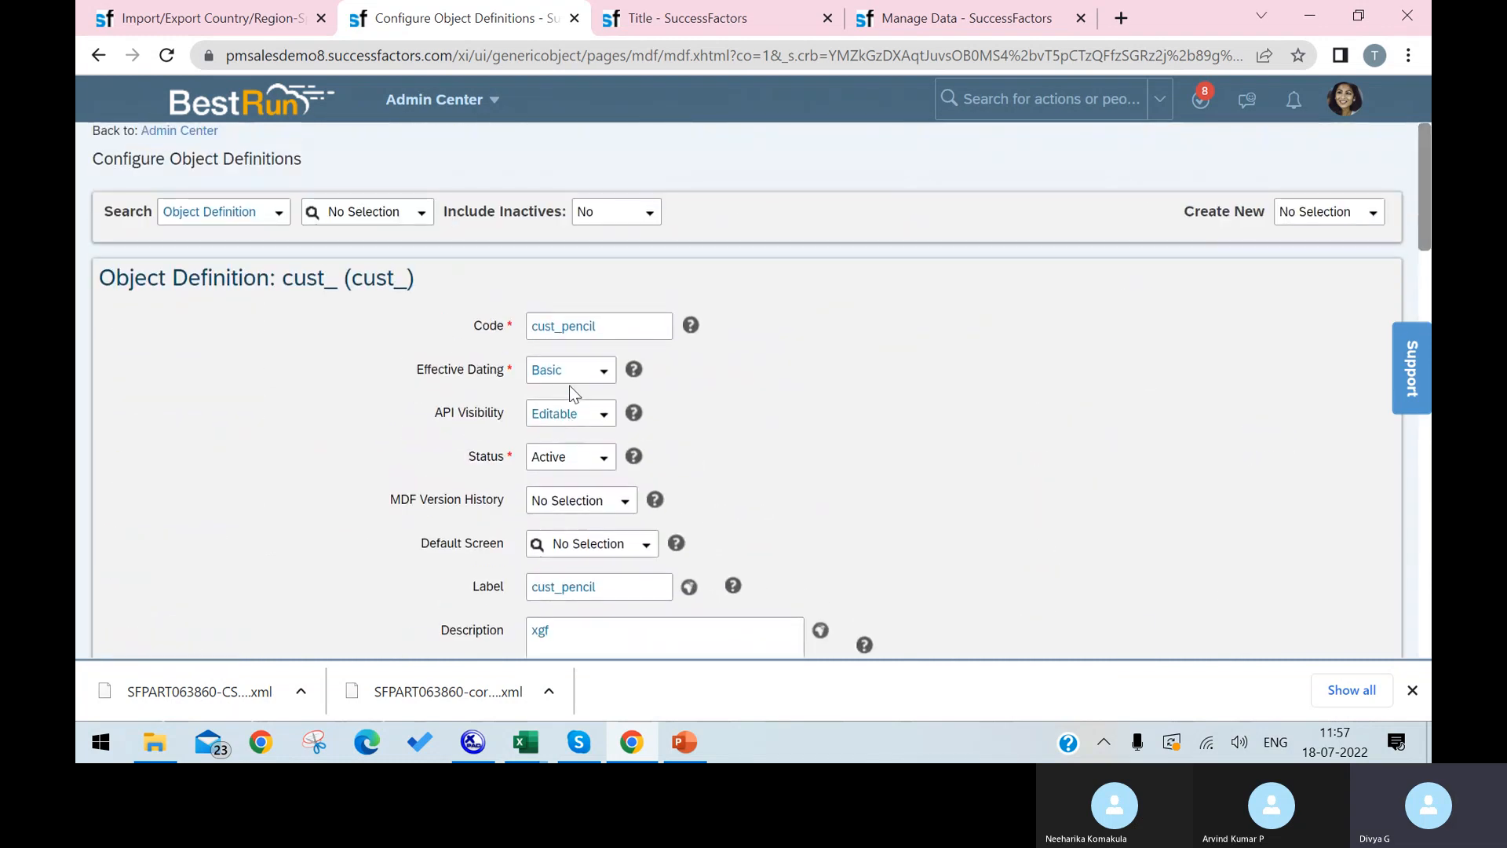
scroll(750, 401, "down", 6)
scroll(1084, 446, "down", 10)
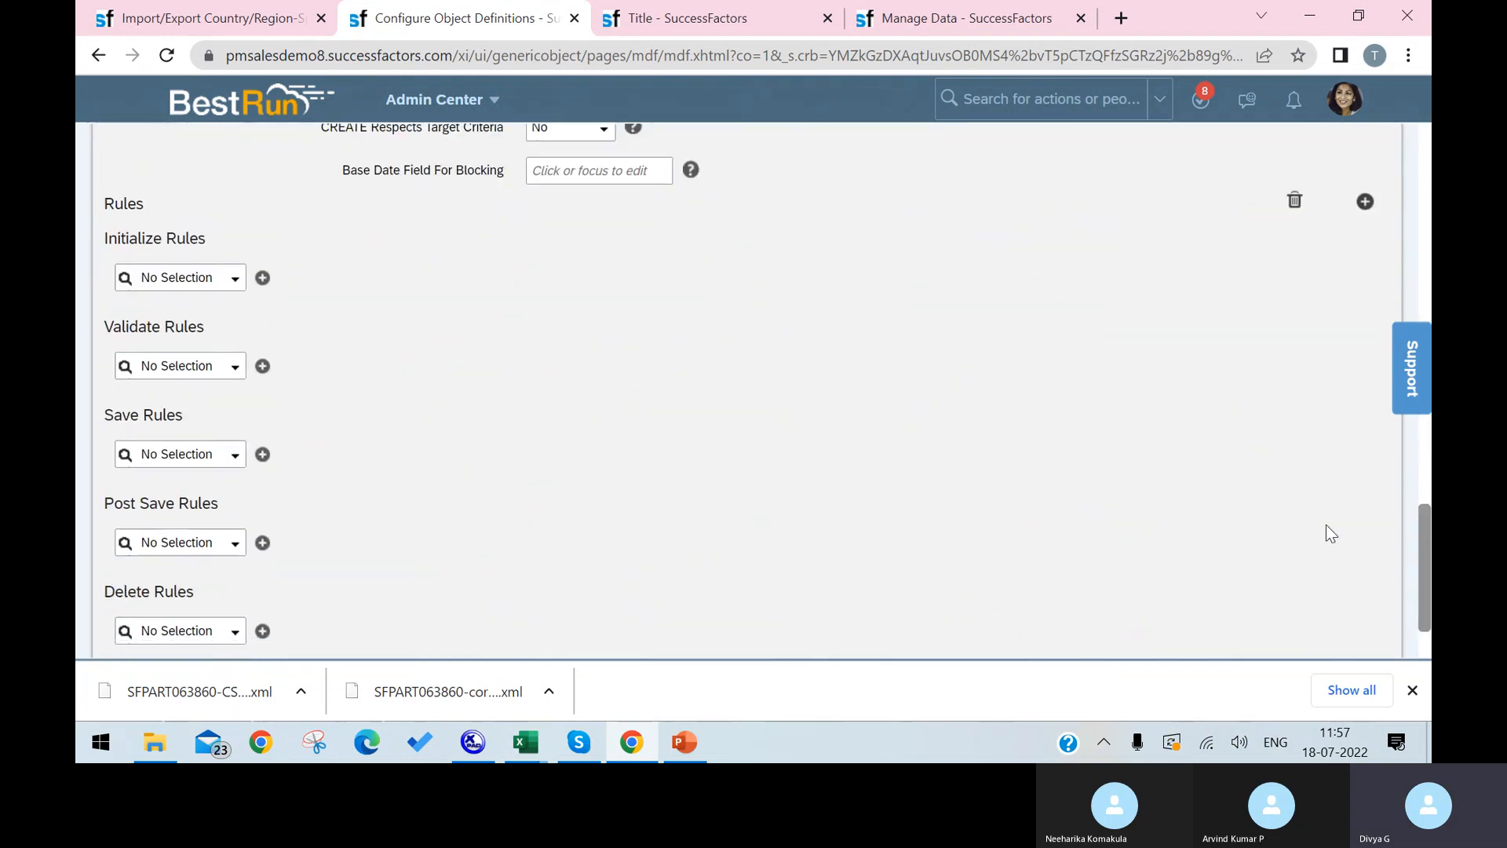
left_click(1359, 598)
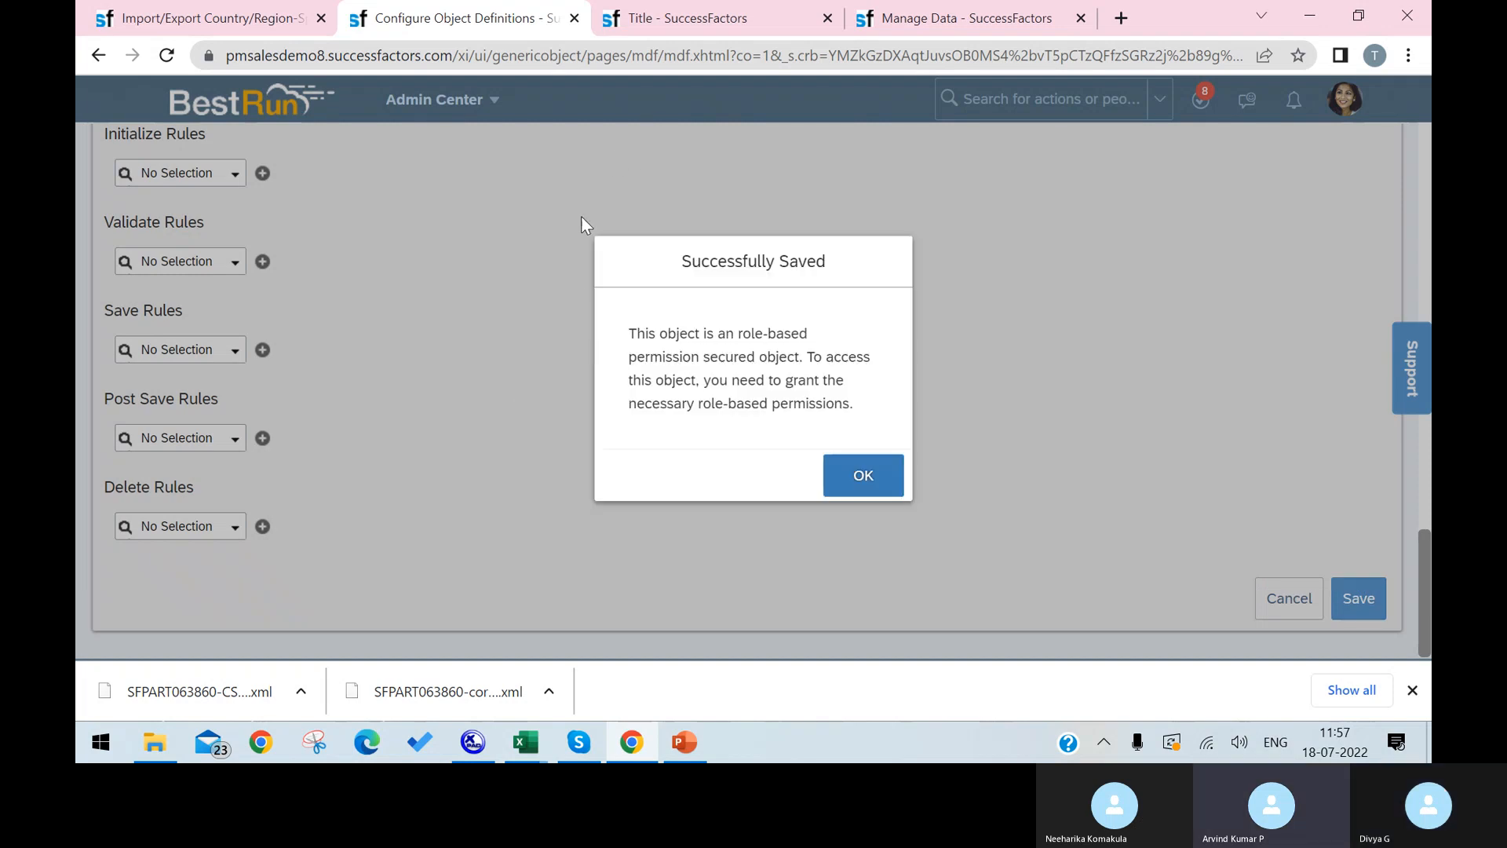
left_click(869, 475)
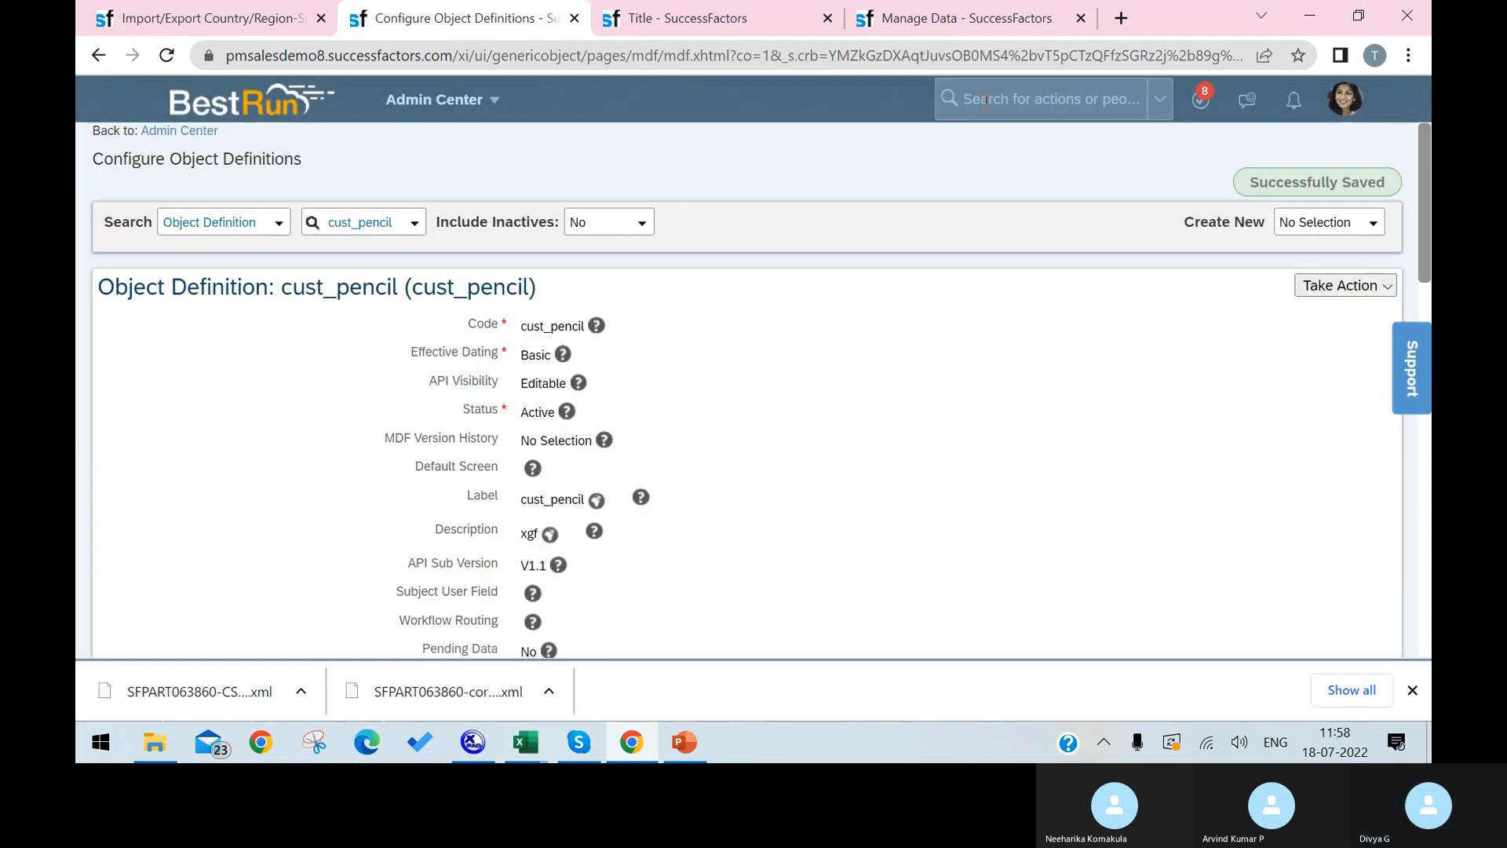
Search the available actions for manage permission role and open the Manage Permission Roles page.
left_click(985, 102)
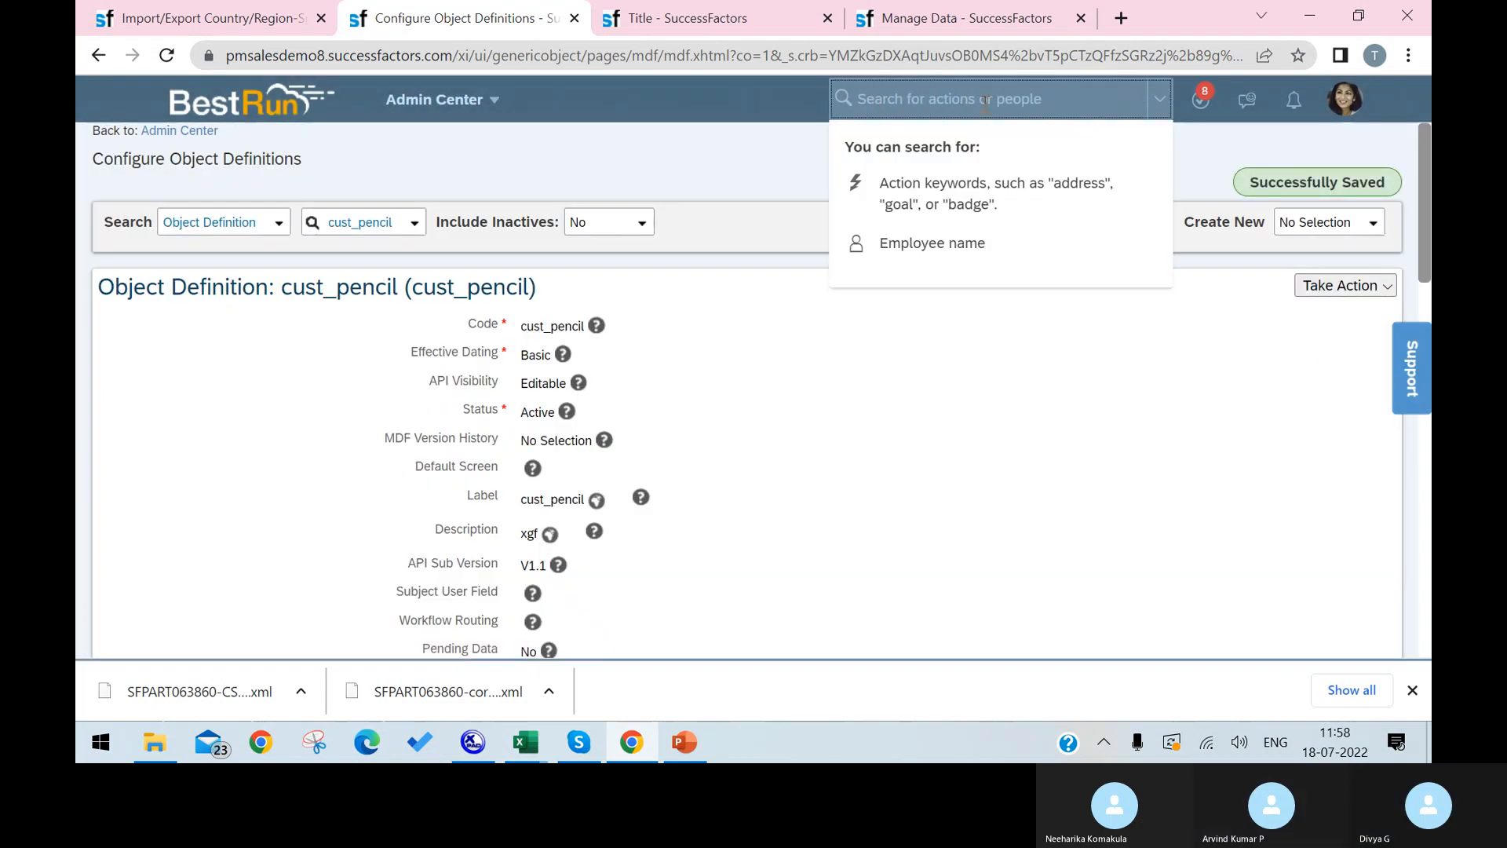
type("mange")
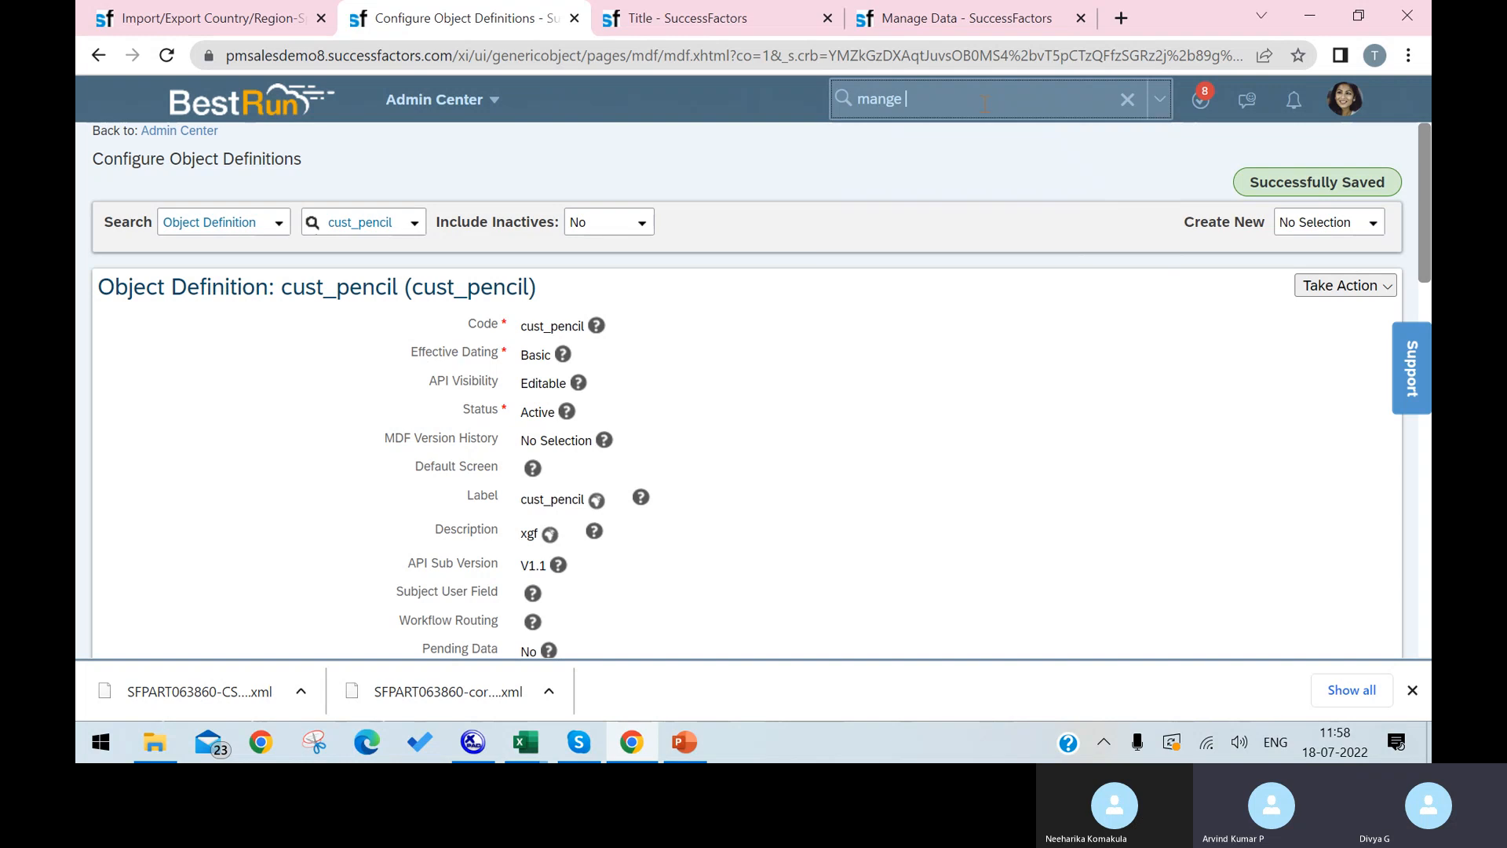
key("BackSpace")
key("BackSpace")
type("ag")
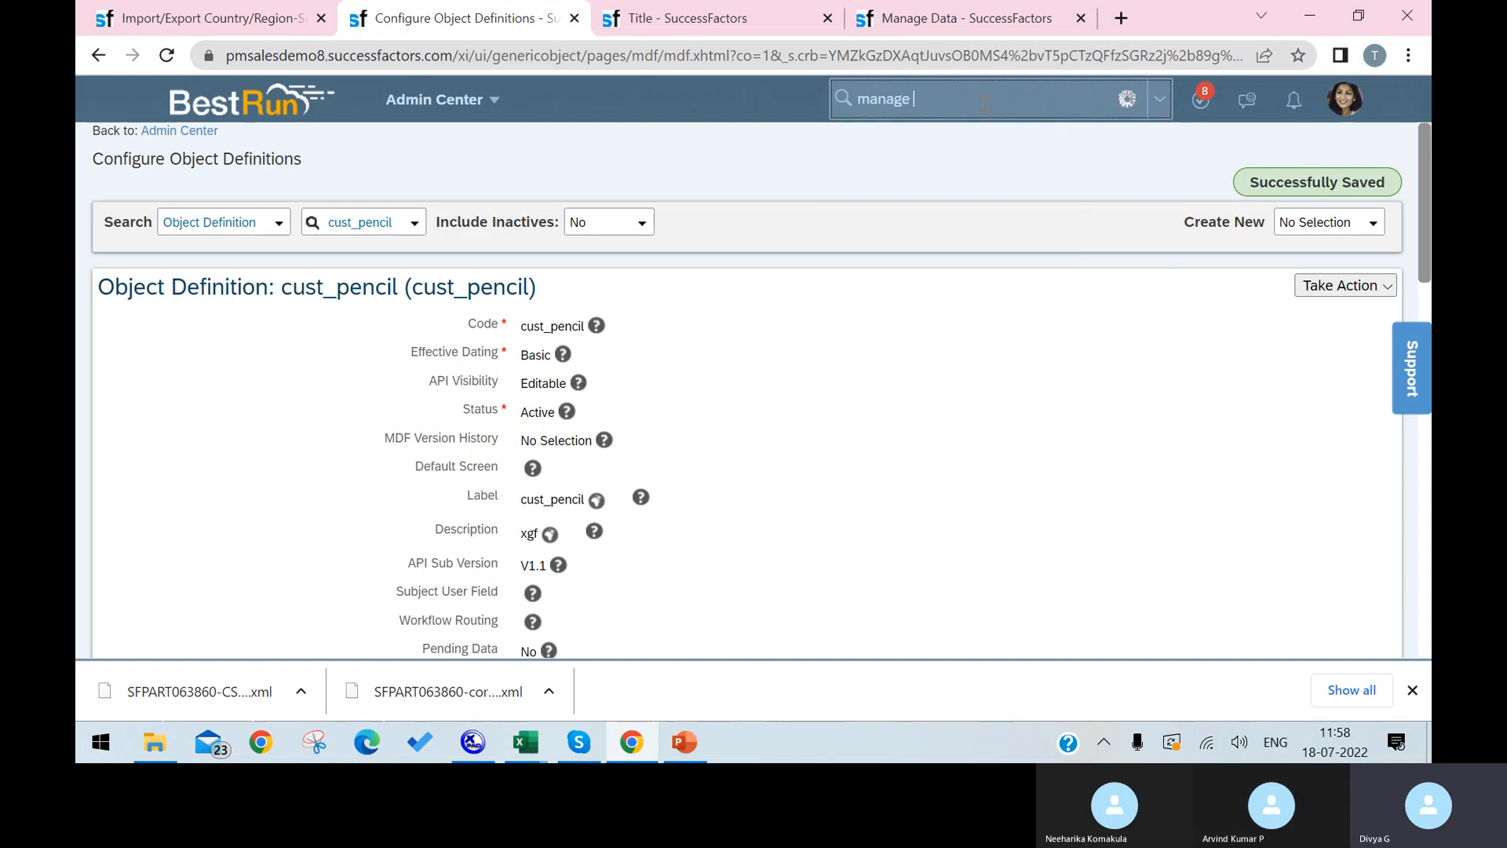
type("e role")
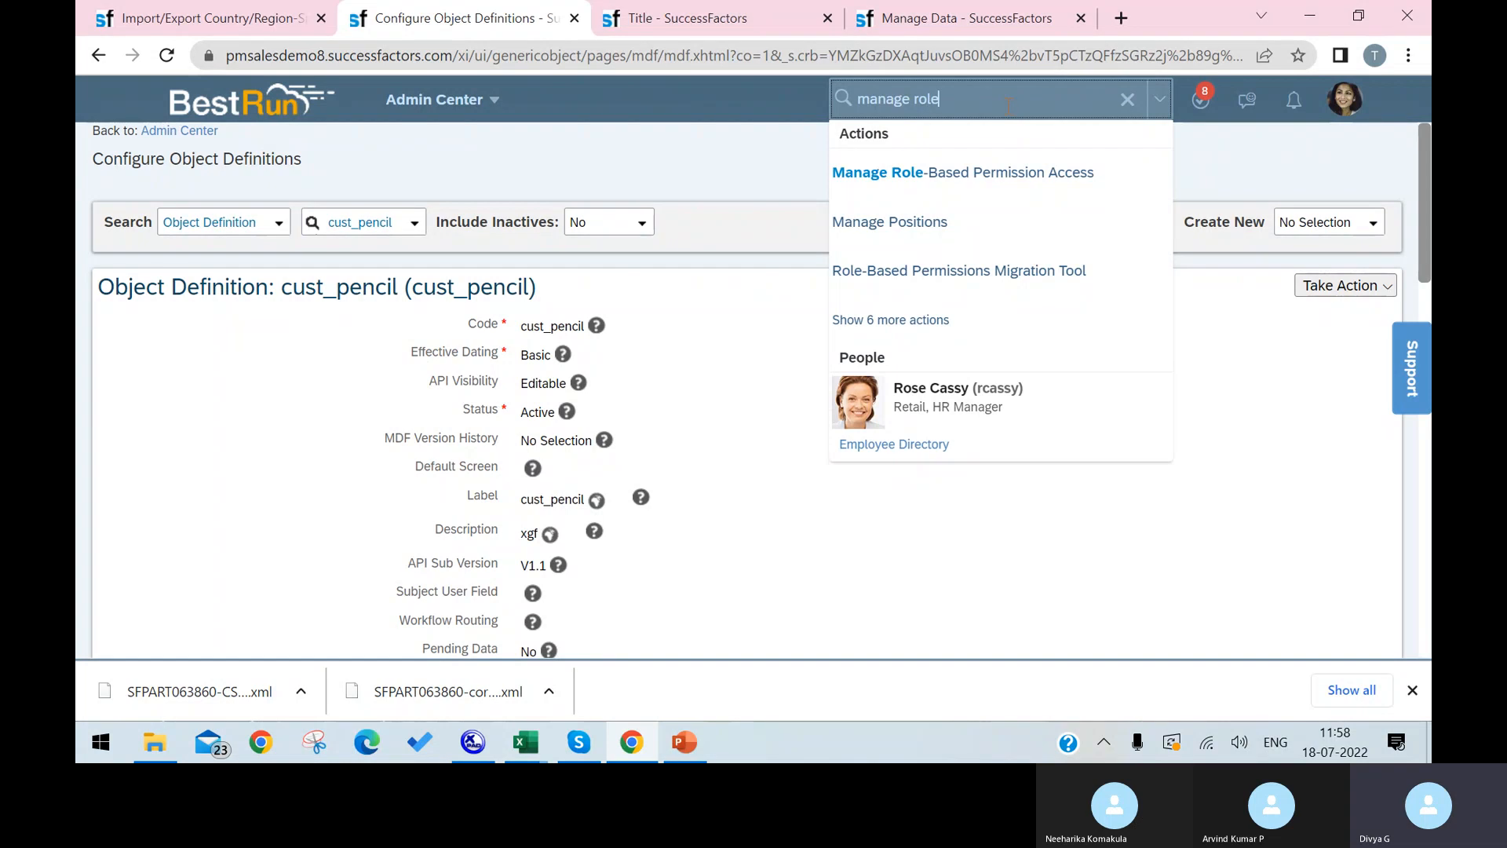
key("BackSpace")
key("BackSpace")
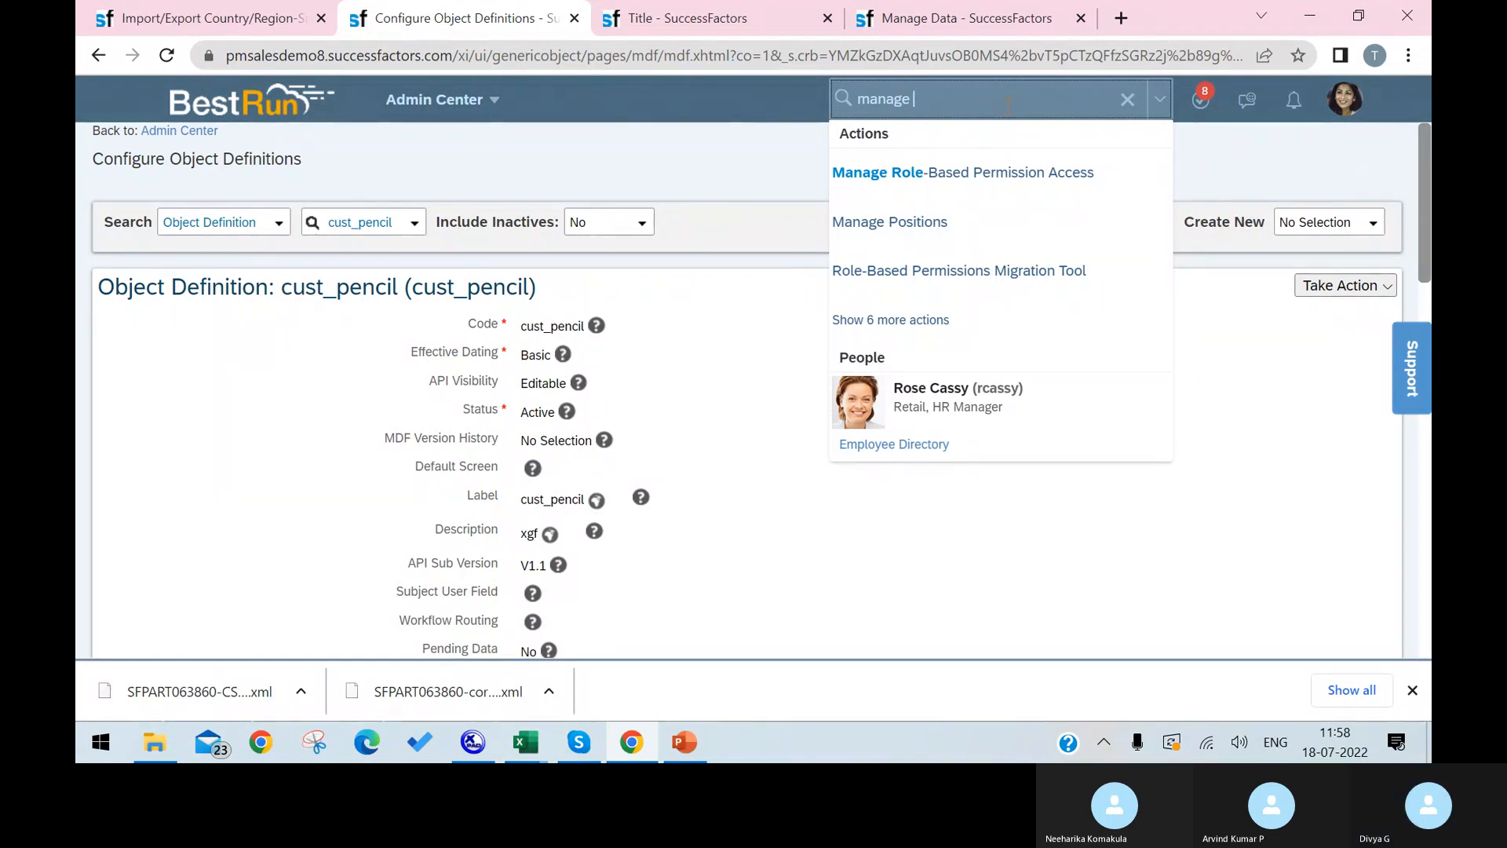
type("permission role")
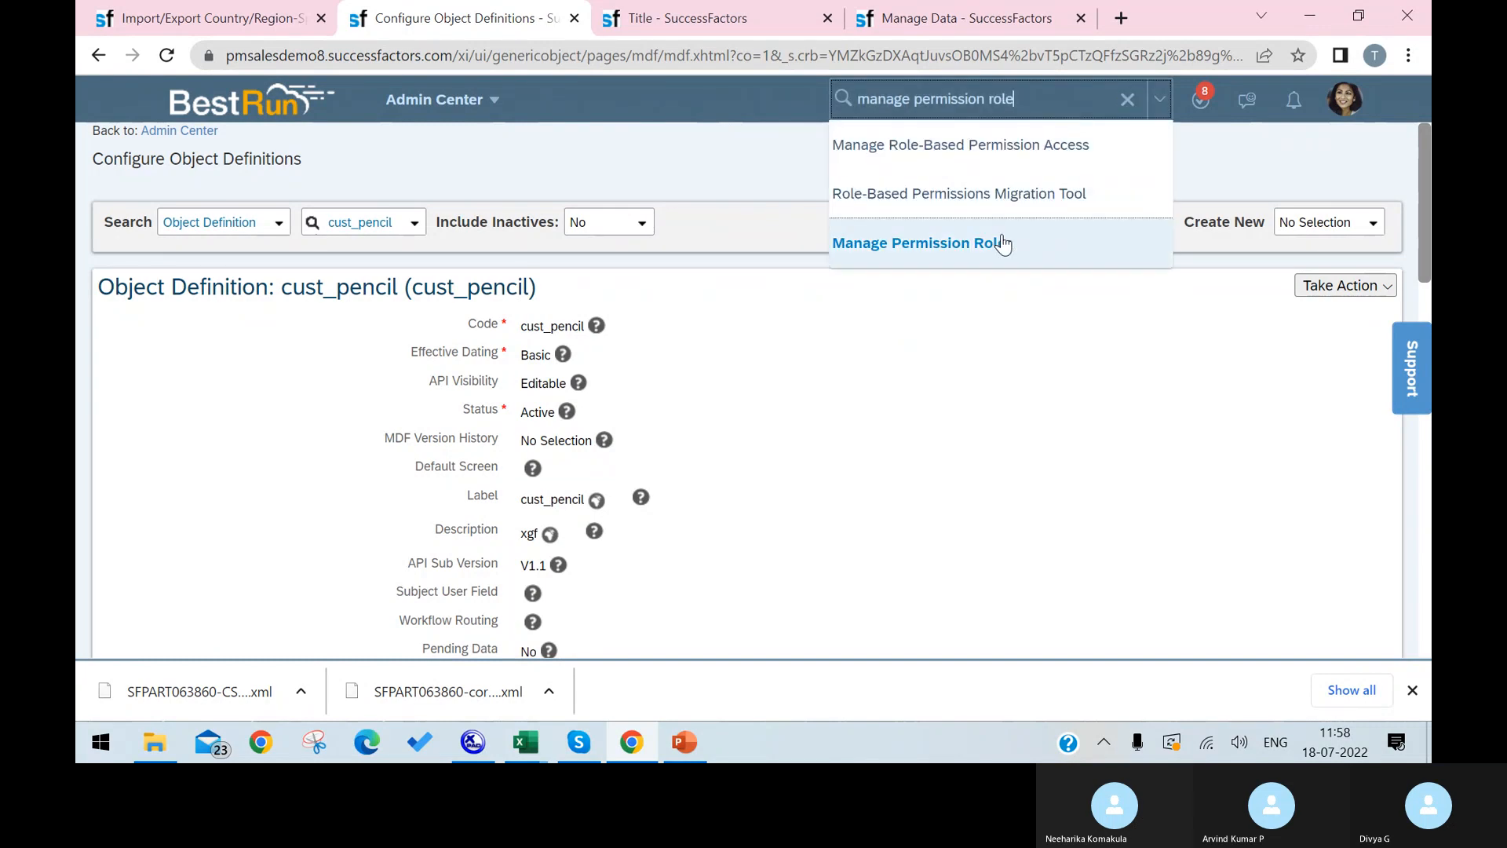
left_click(999, 240)
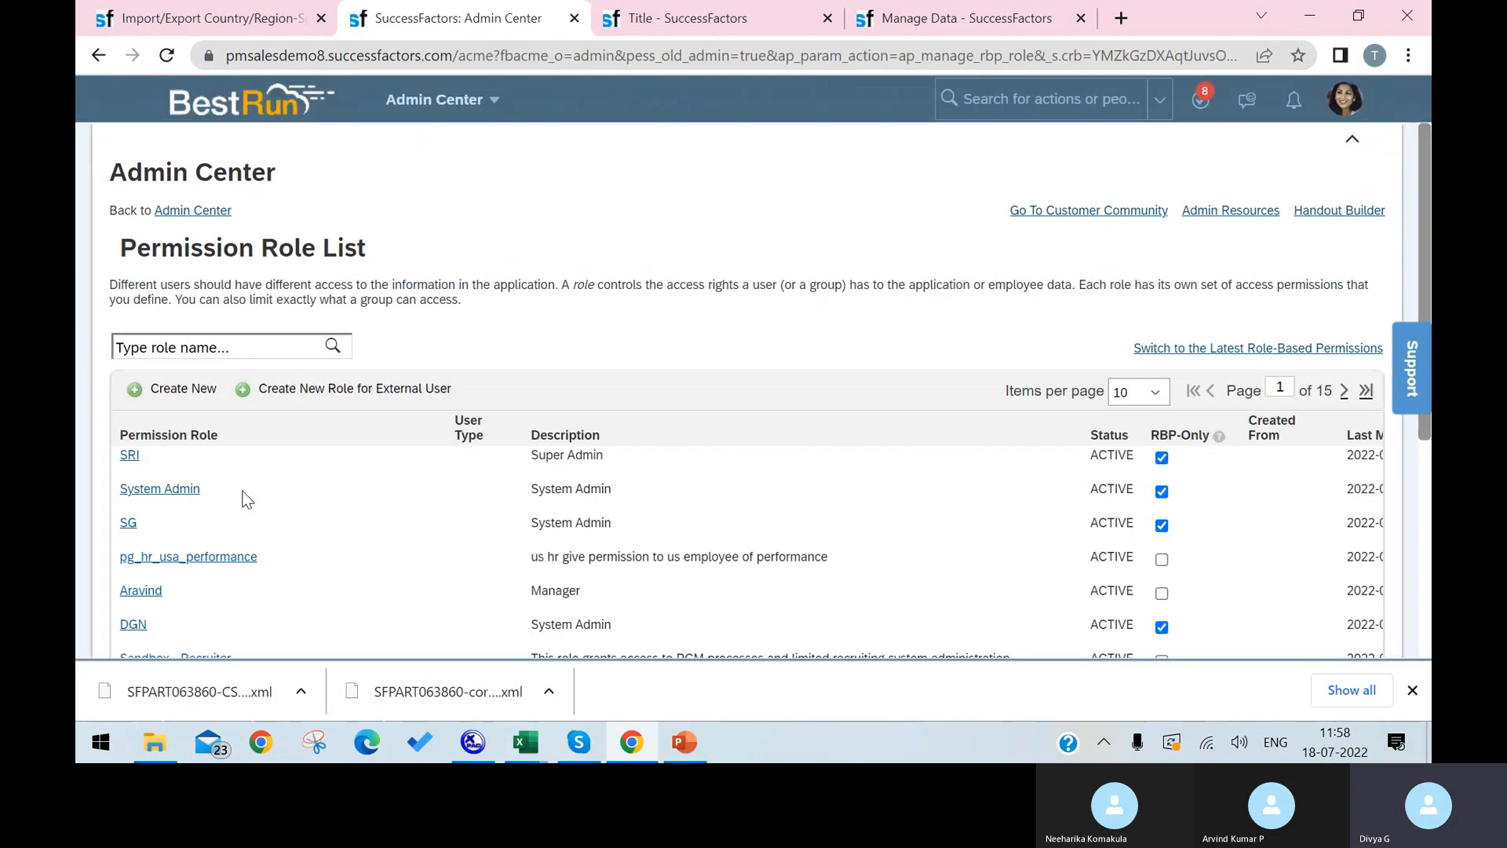
Open the permission settings of the SRI role and display its Miscellaneous Permissions.
left_click(130, 457)
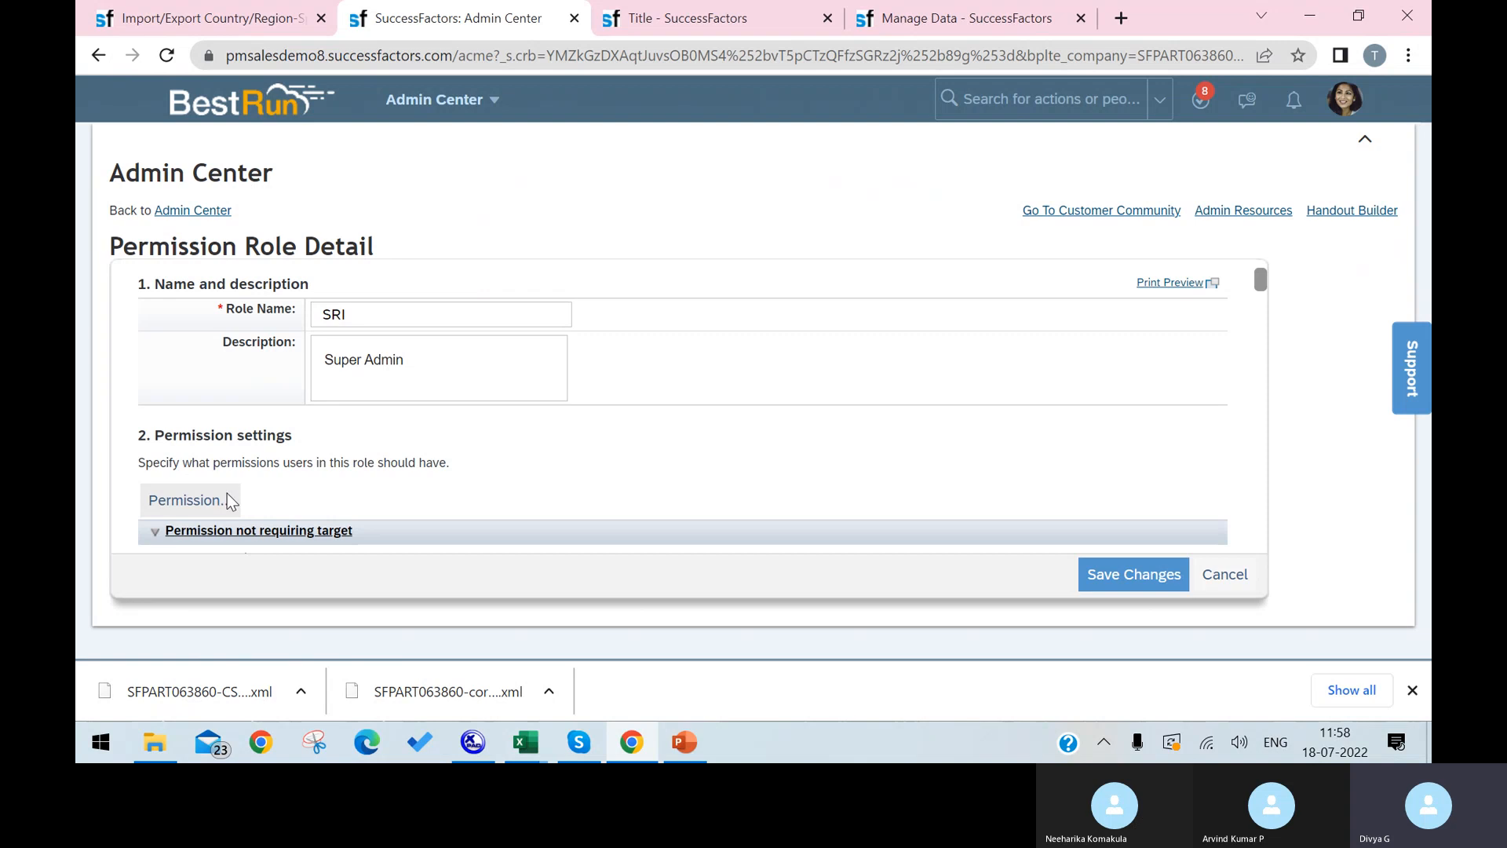
left_click(228, 500)
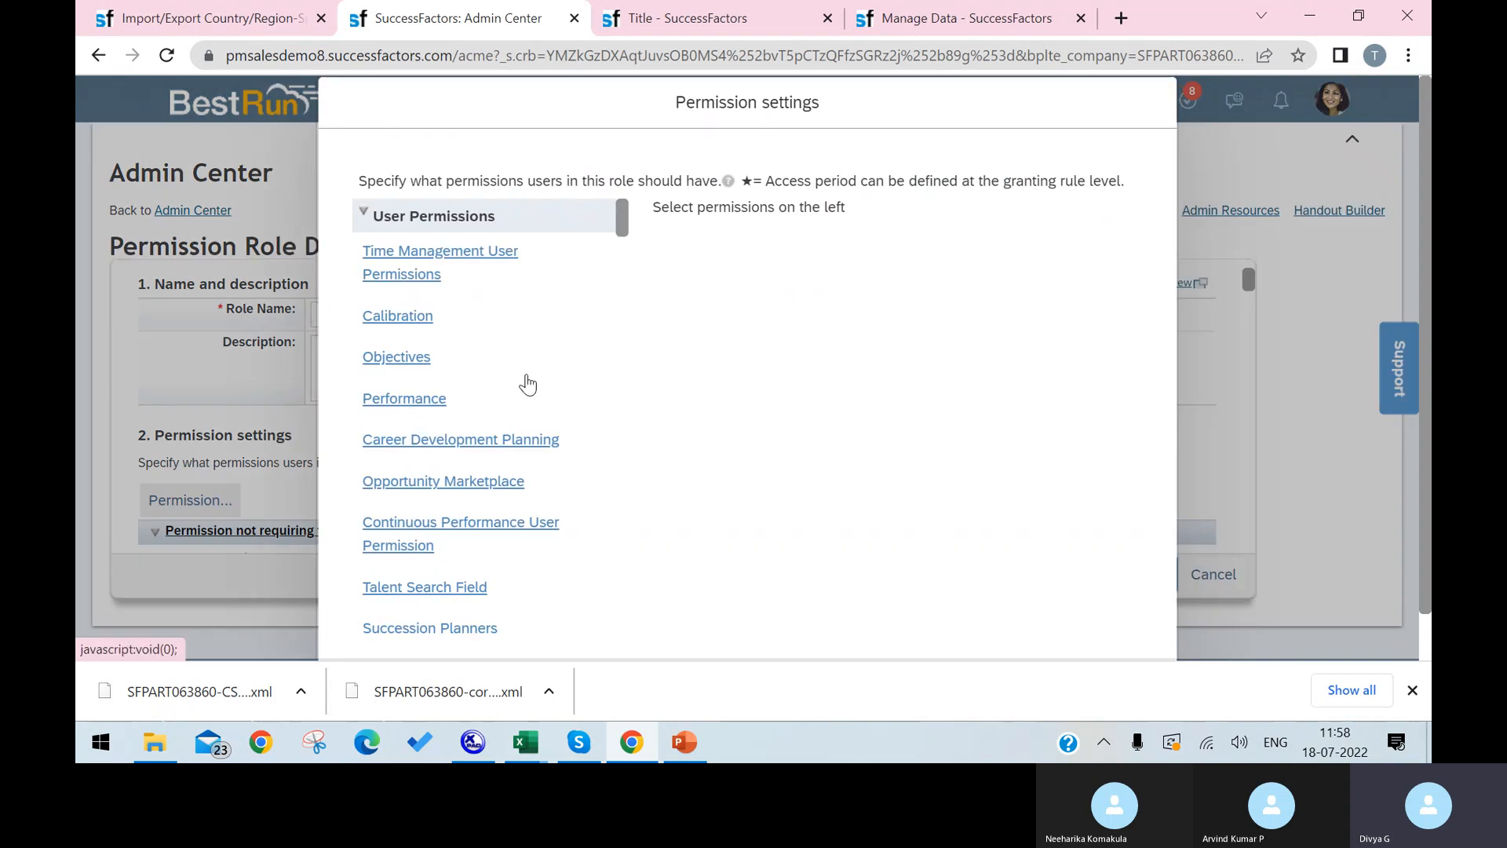
key("ctrl+f")
type("misce")
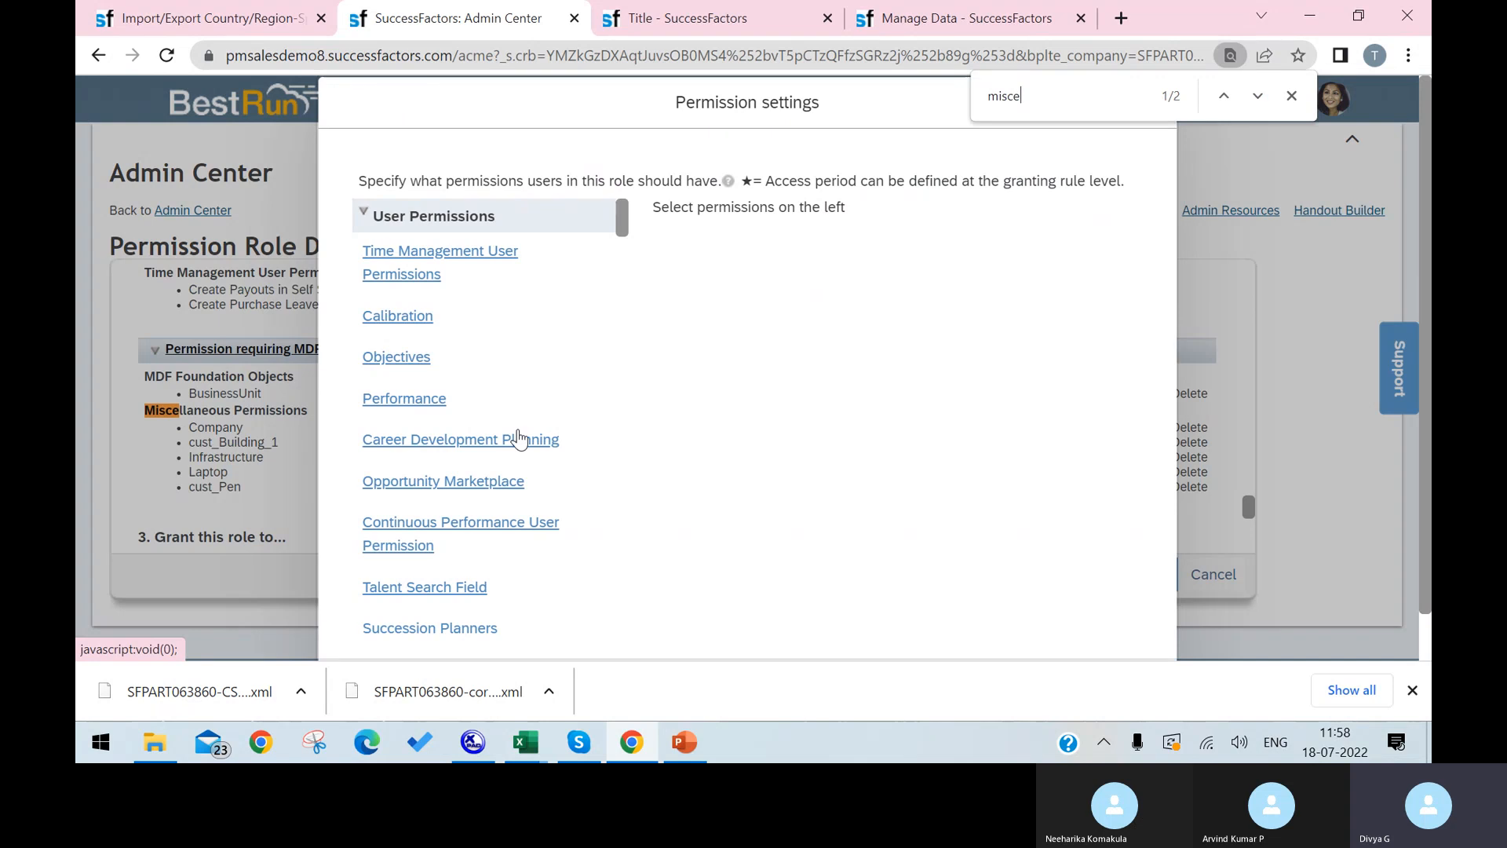
key("Return")
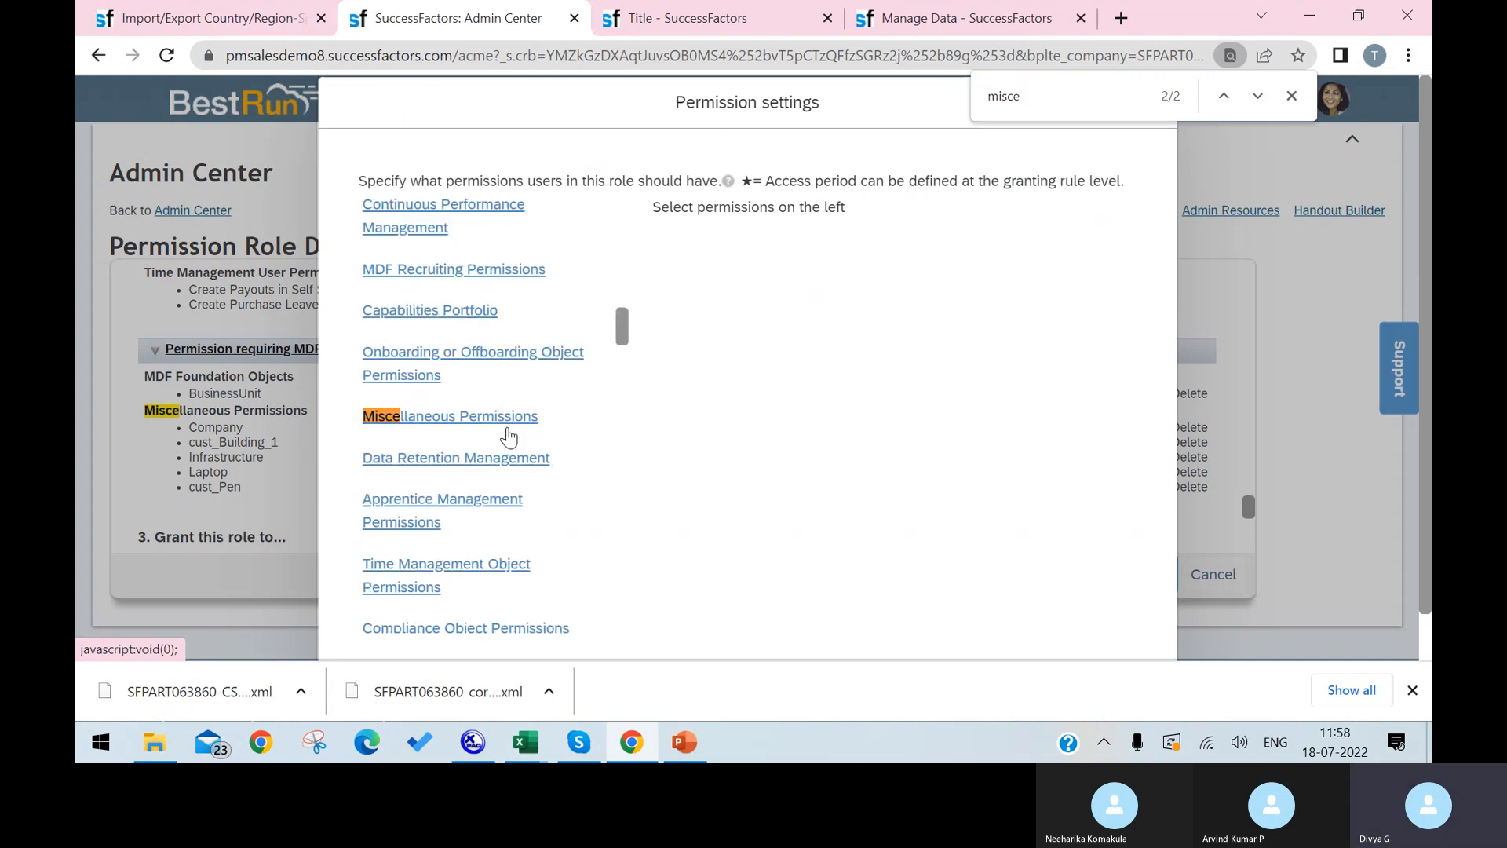
left_click(505, 424)
Grant the role View Current, View History, Create, Insert, Correct, Delete and Import/Export permissions on cust_pencil, and save the role changes.
double_click(1054, 104)
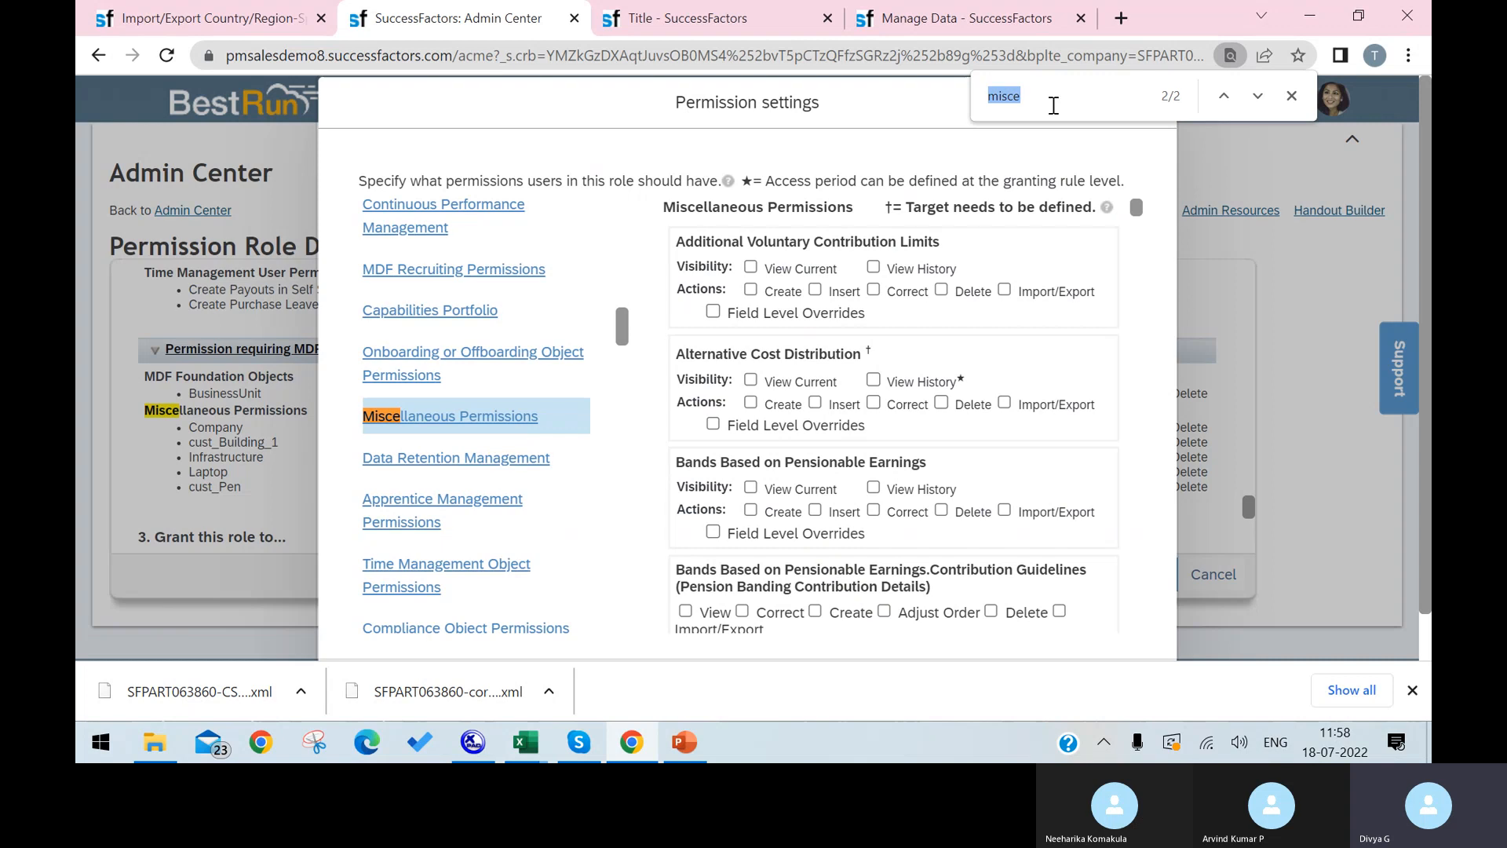
type("pencil")
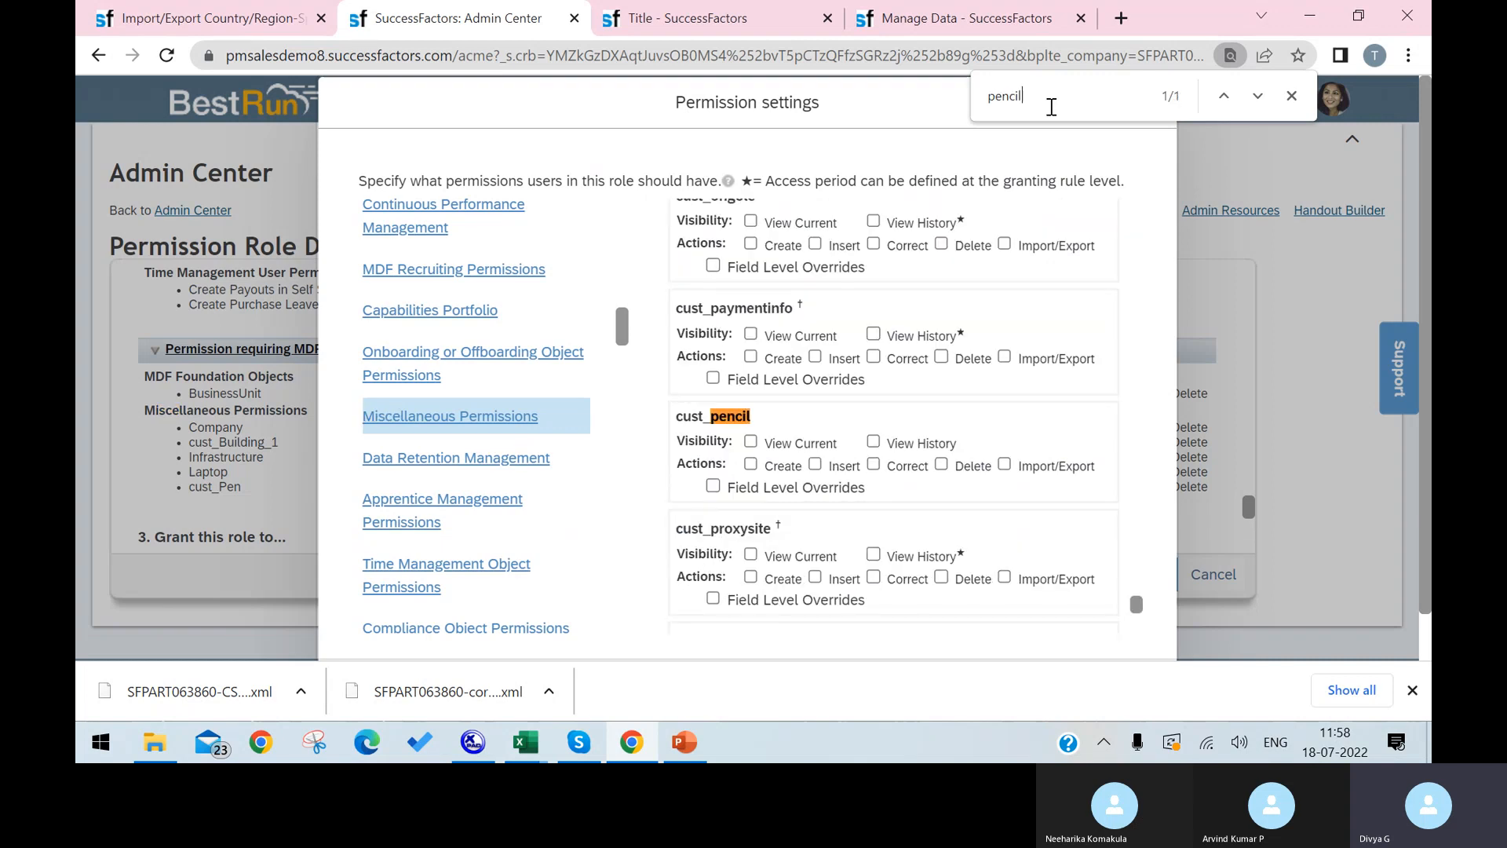
left_click(751, 441)
left_click(873, 441)
left_click(750, 464)
left_click(815, 464)
left_click(873, 464)
left_click(941, 464)
left_click(1005, 464)
scroll(1052, 534, "down", 10)
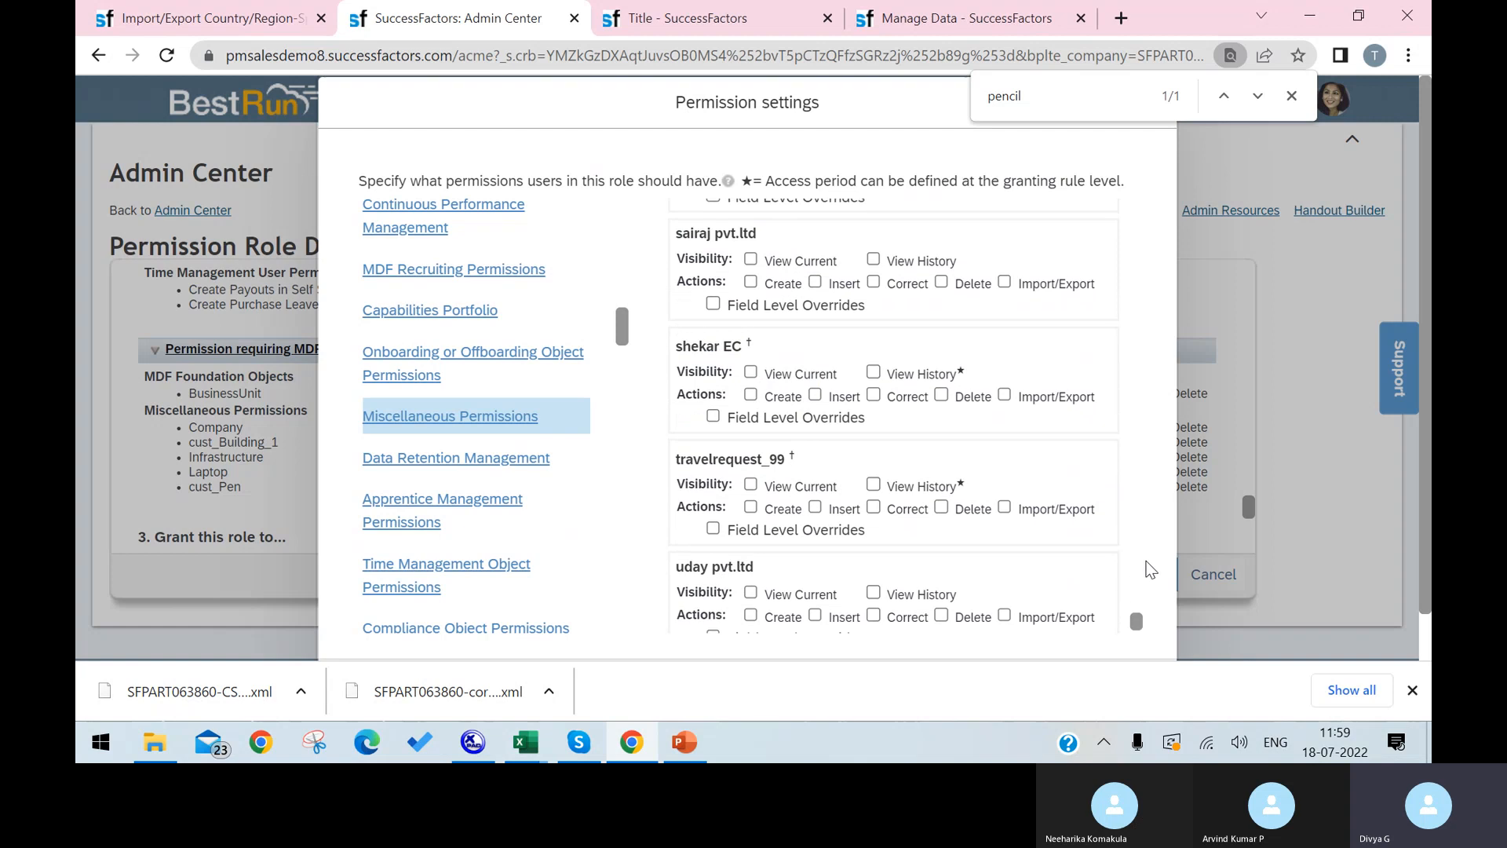
left_click(1074, 634)
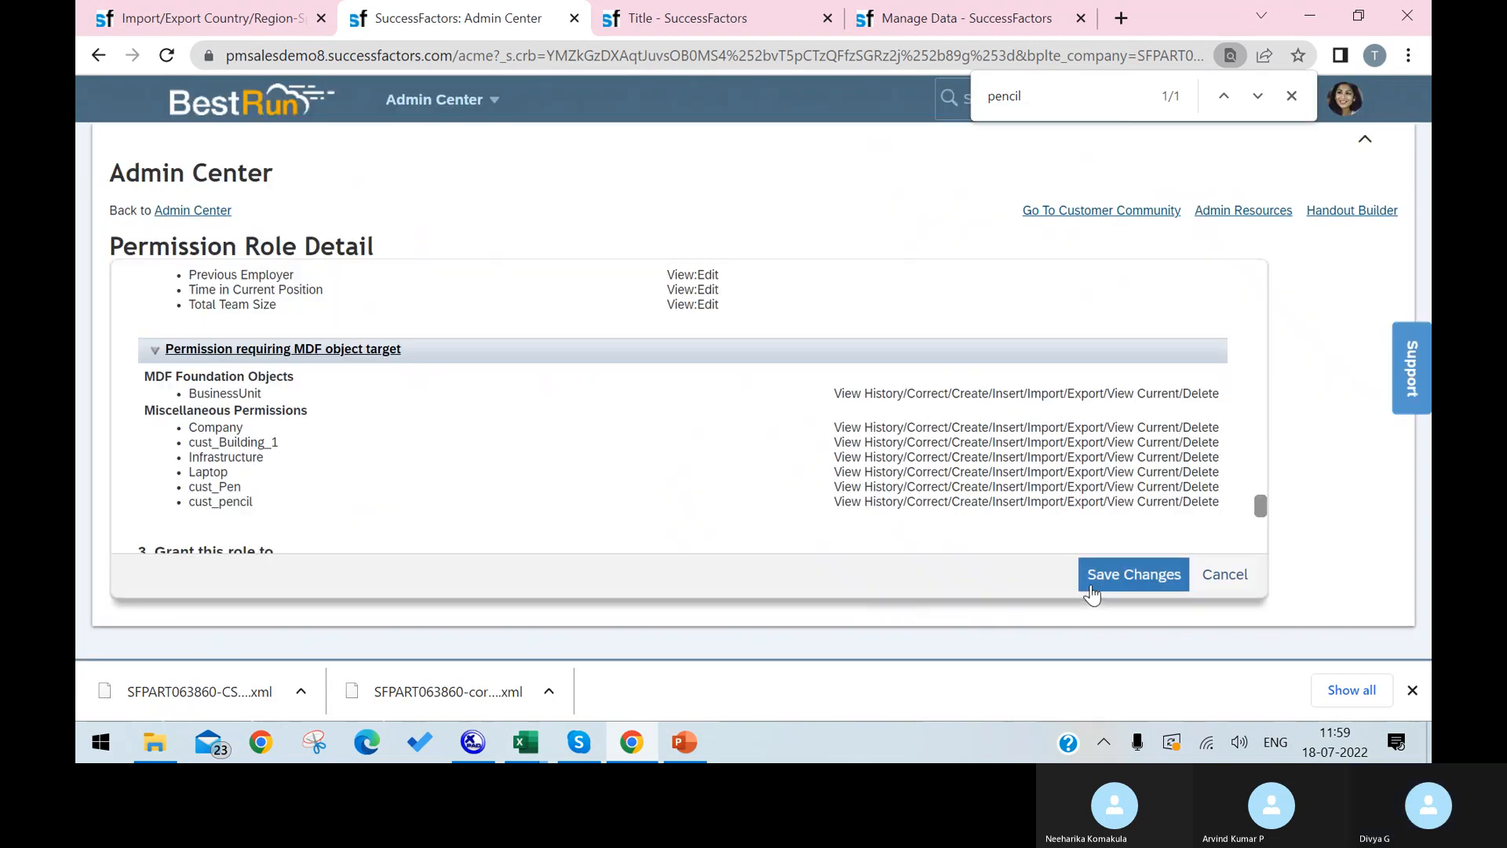
left_click(1092, 586)
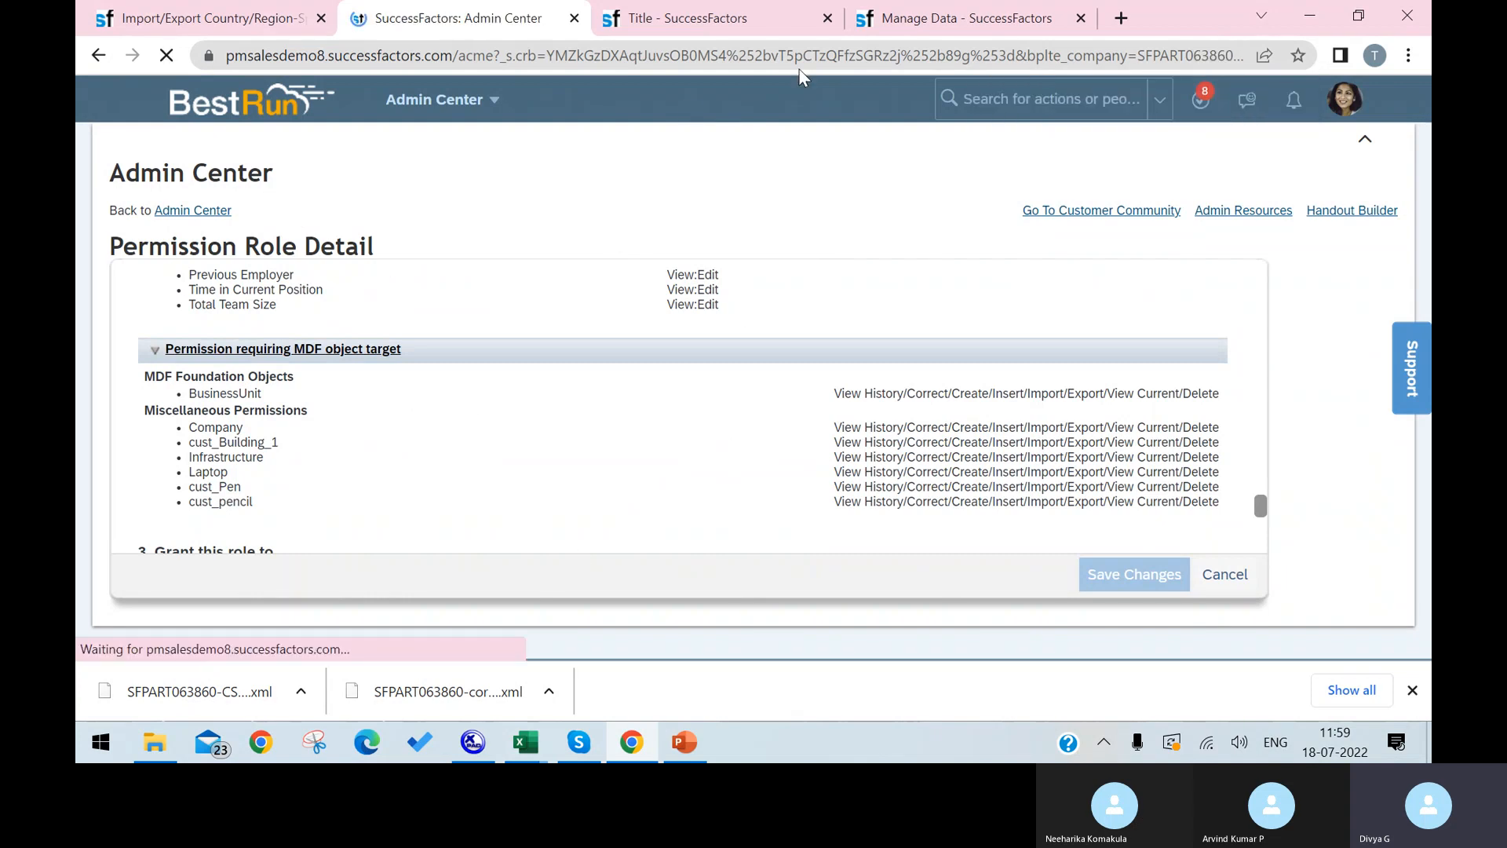
left_click(934, 20)
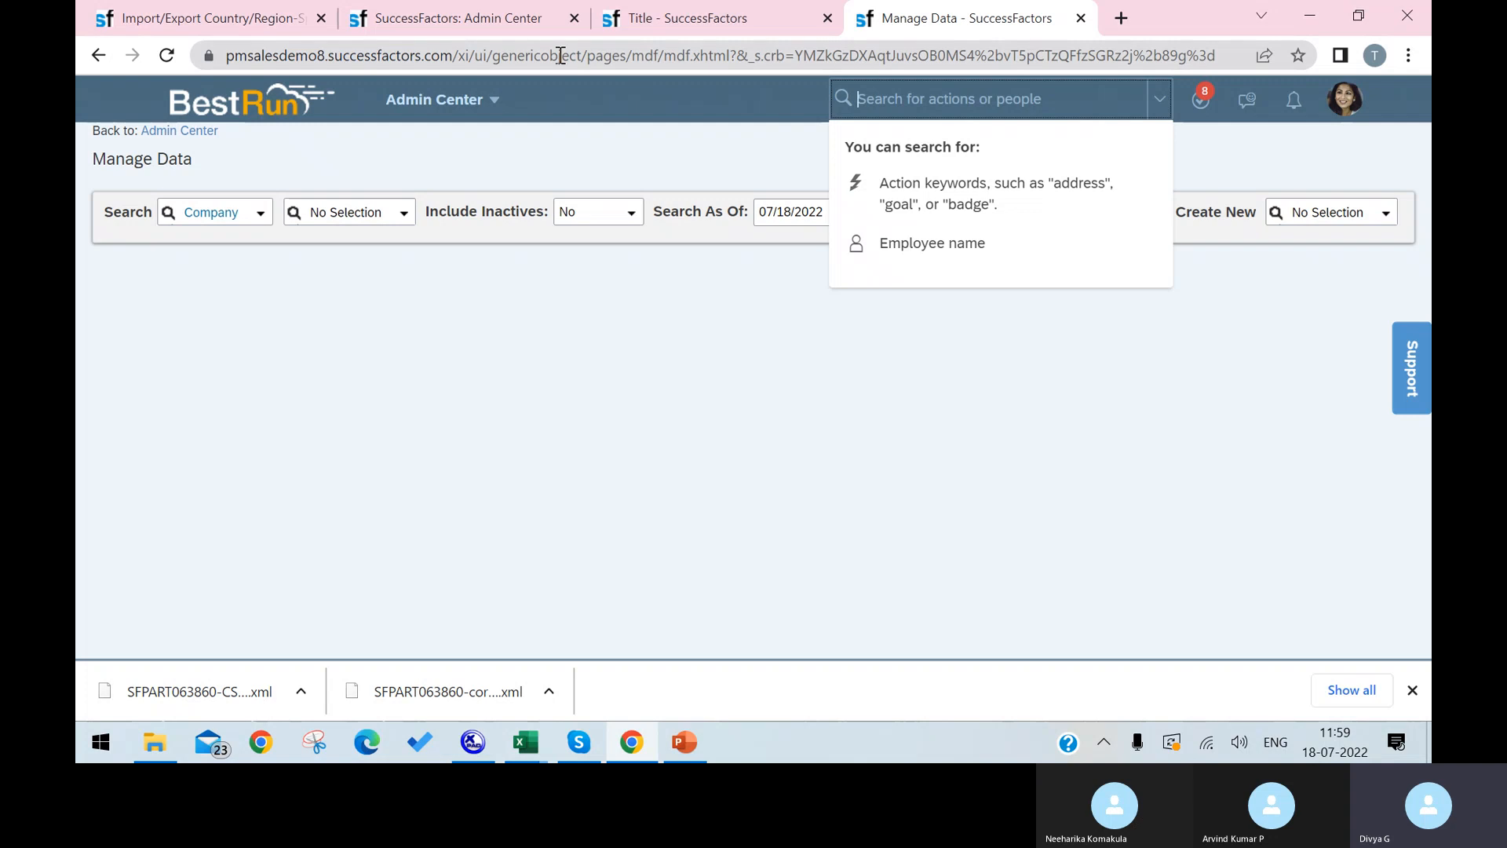
left_click(445, 22)
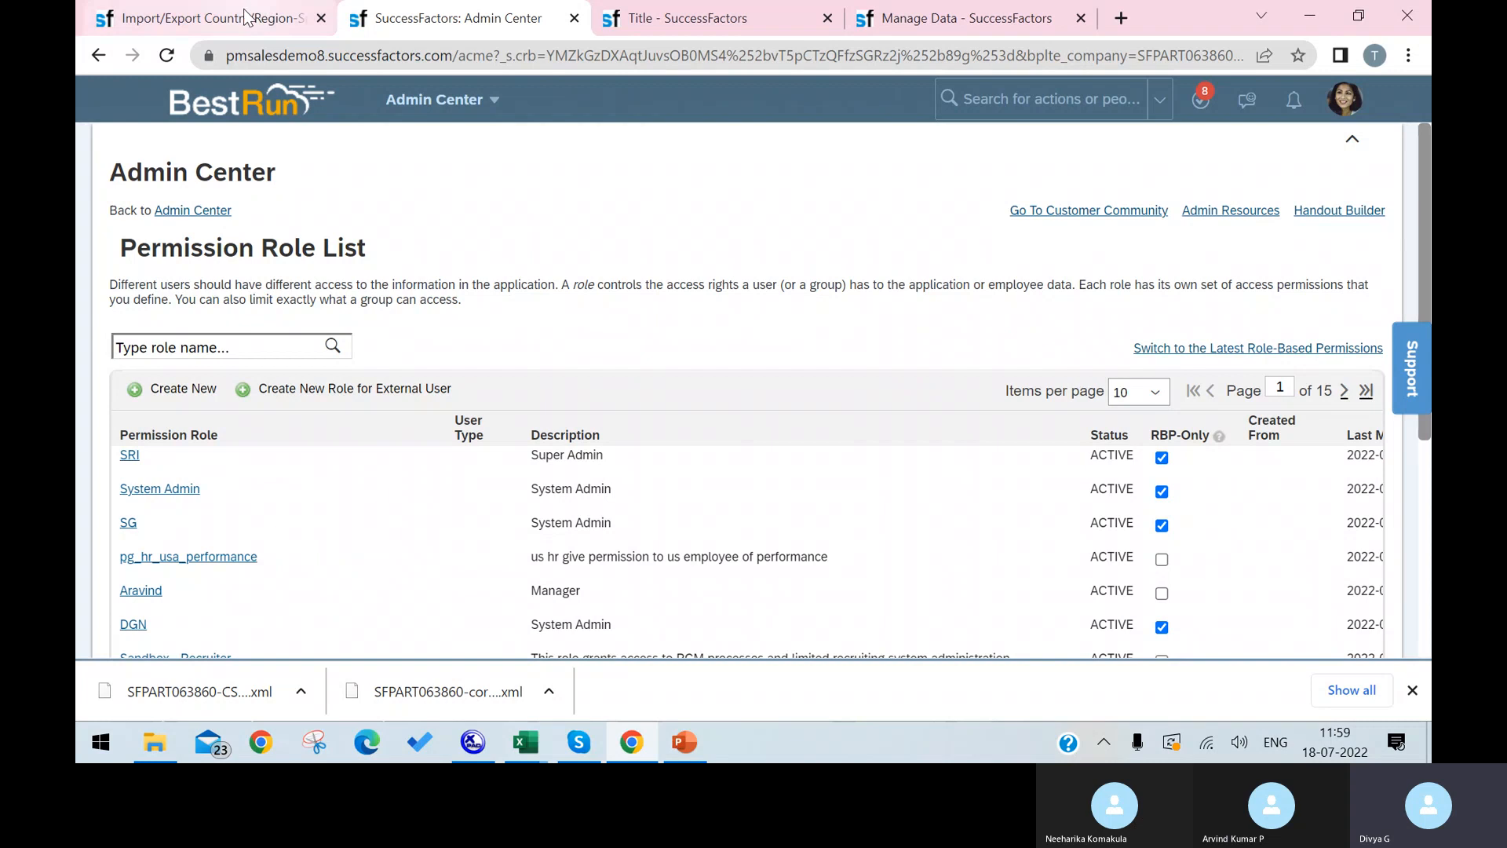
left_click(486, 757)
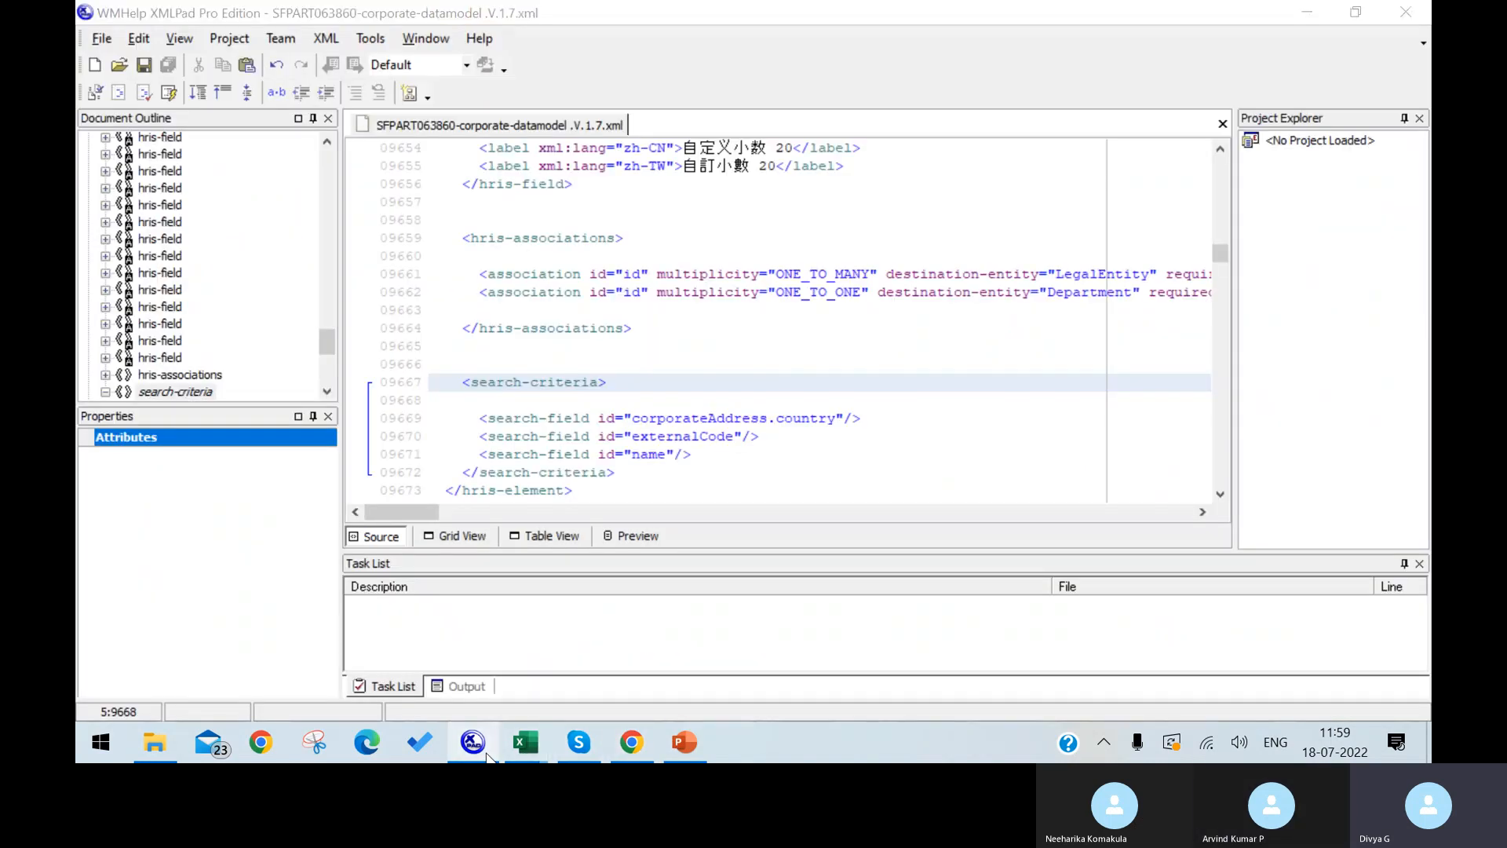
left_click(487, 757)
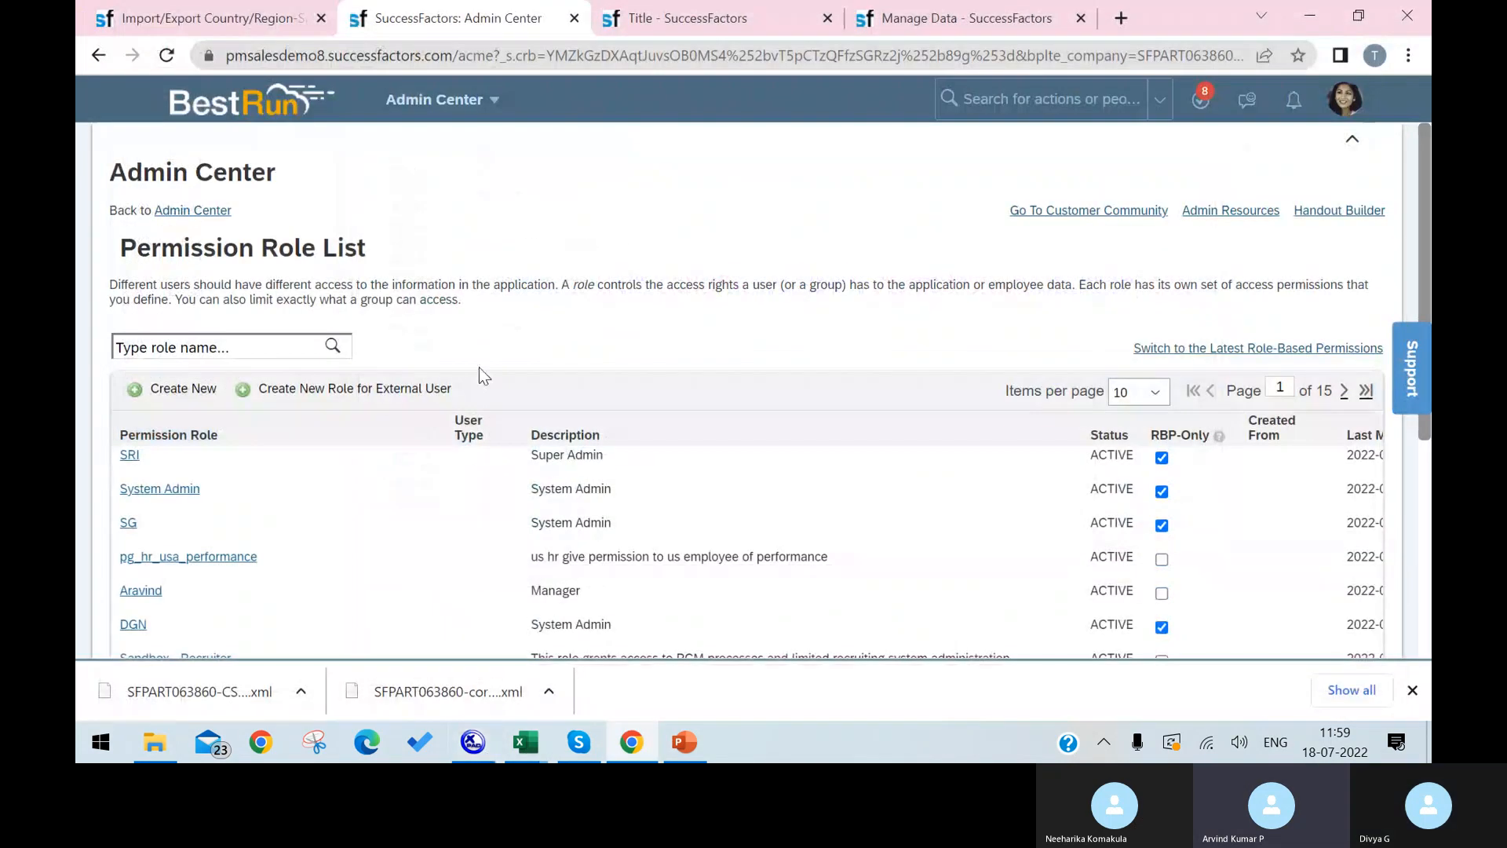
left_click(613, 740)
left_click(613, 740)
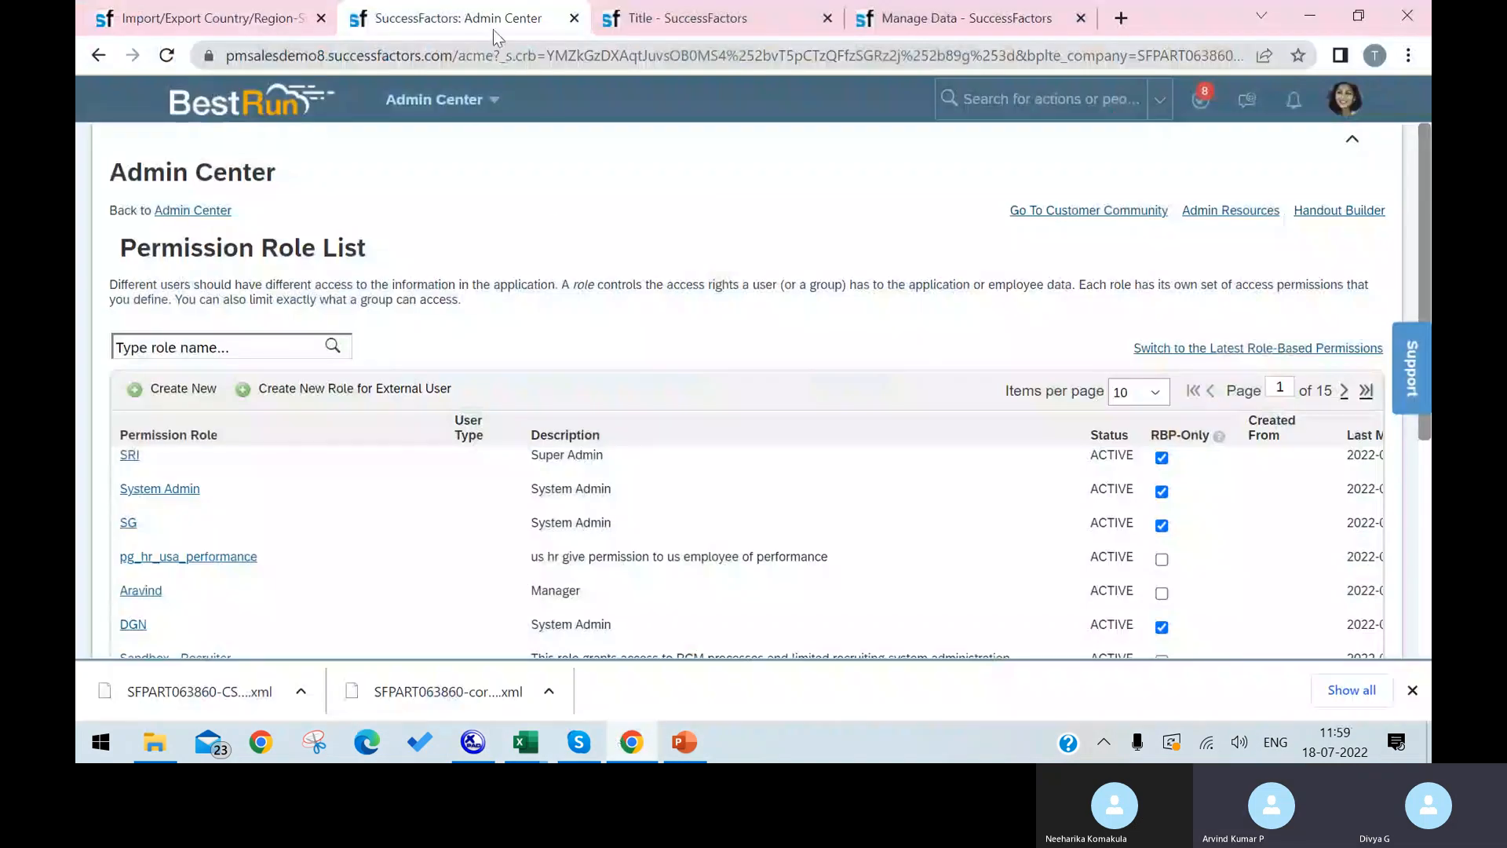
Search the available actions for configure object and open the Configure Object Definitions page.
left_click(1013, 99)
type("donfigure")
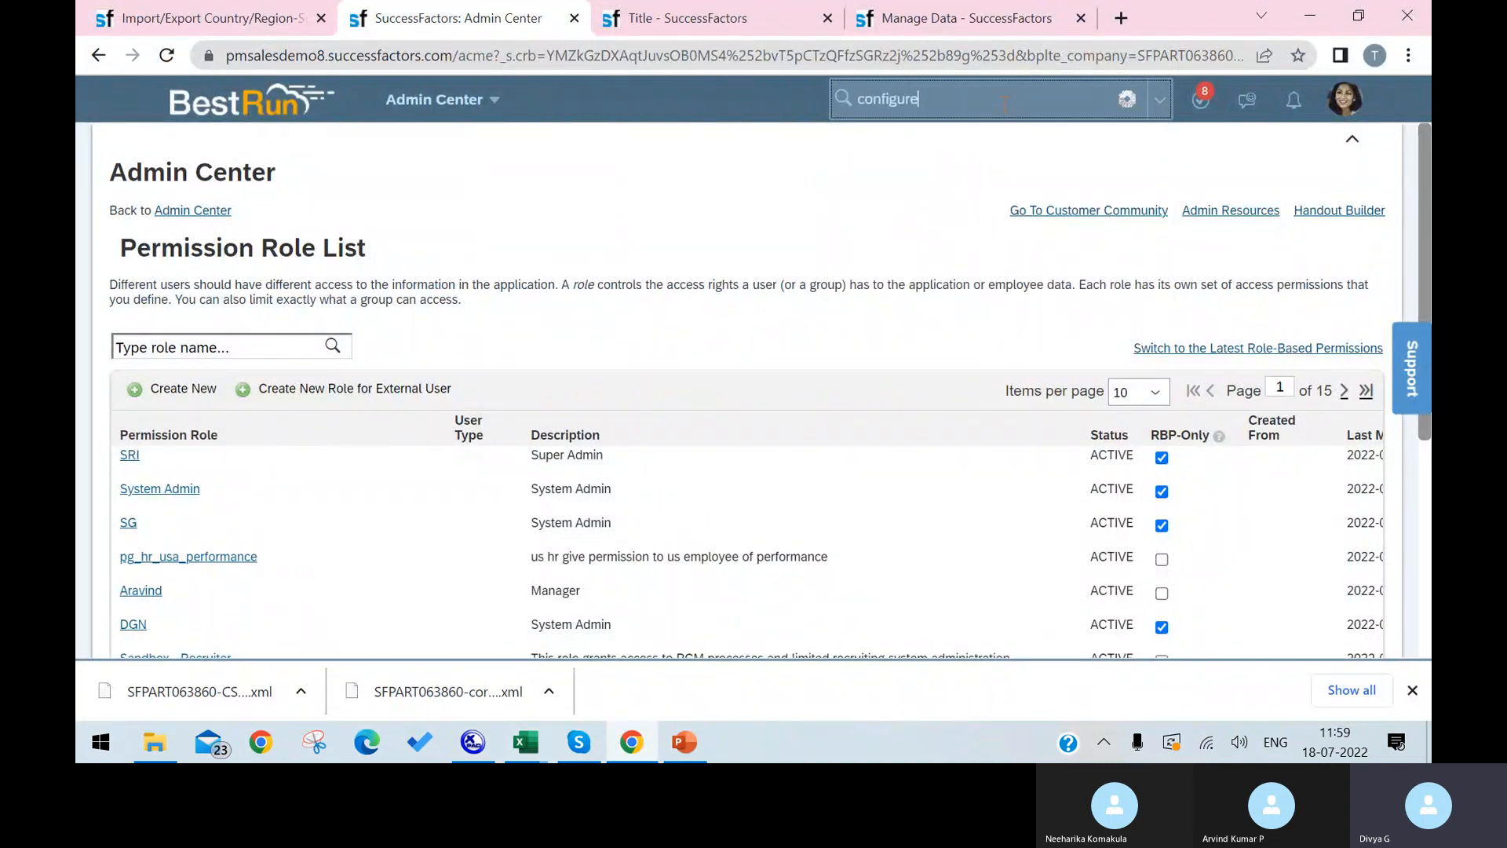
type(" o")
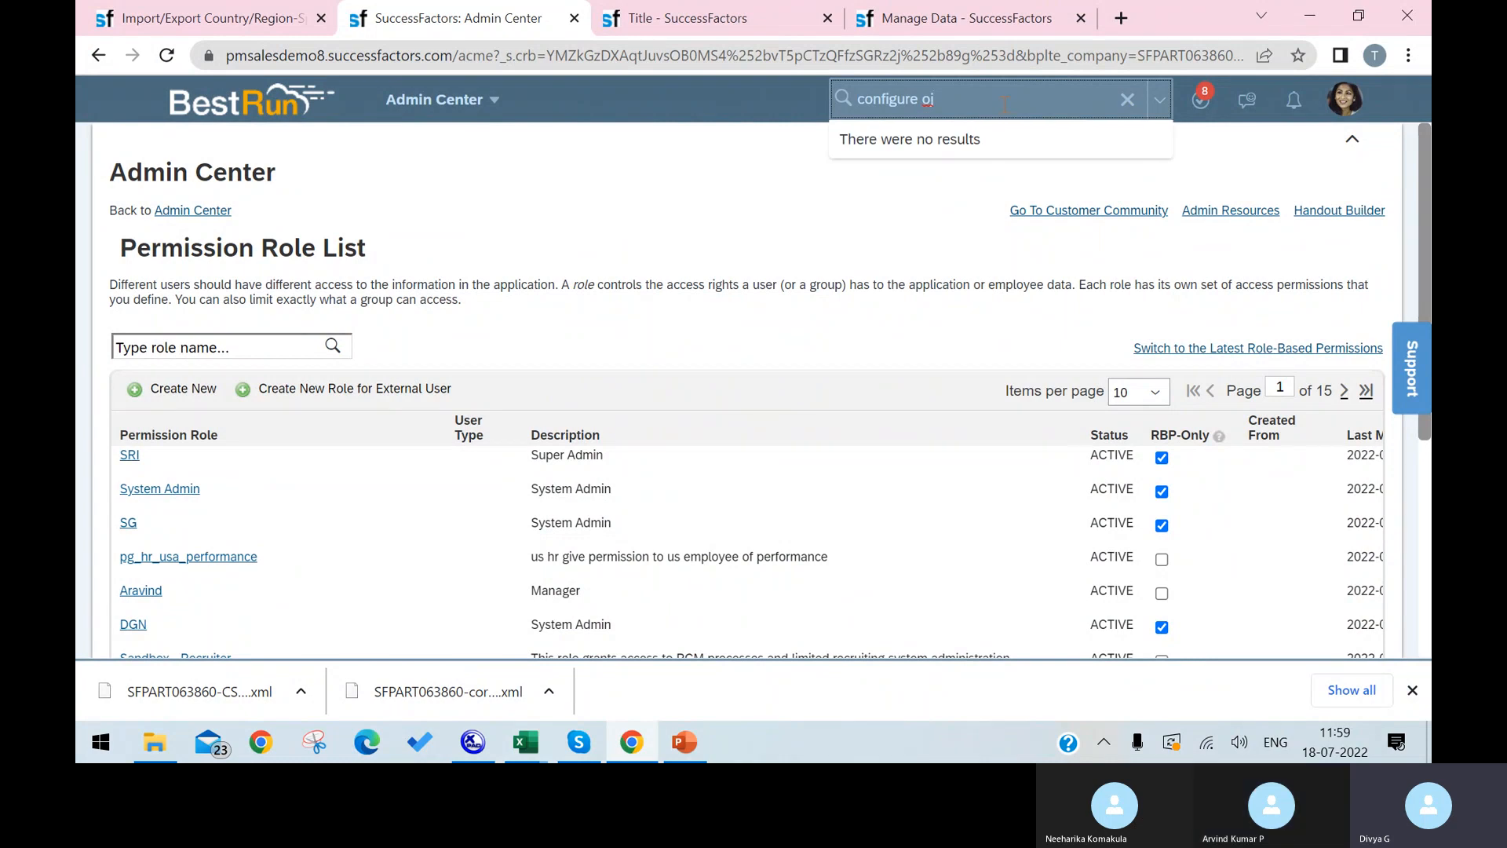
type("bject")
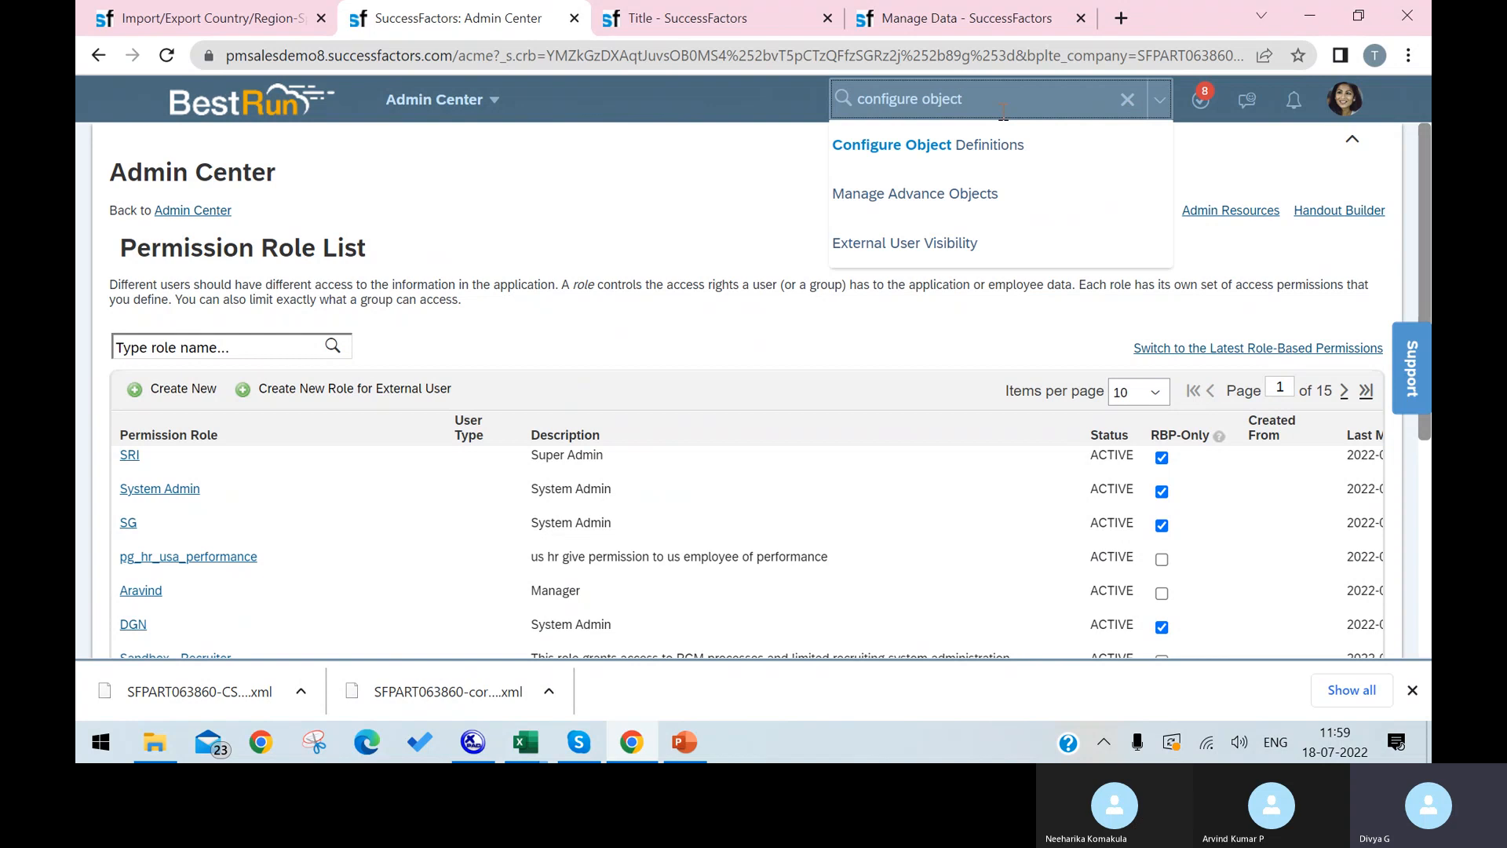
left_click(968, 163)
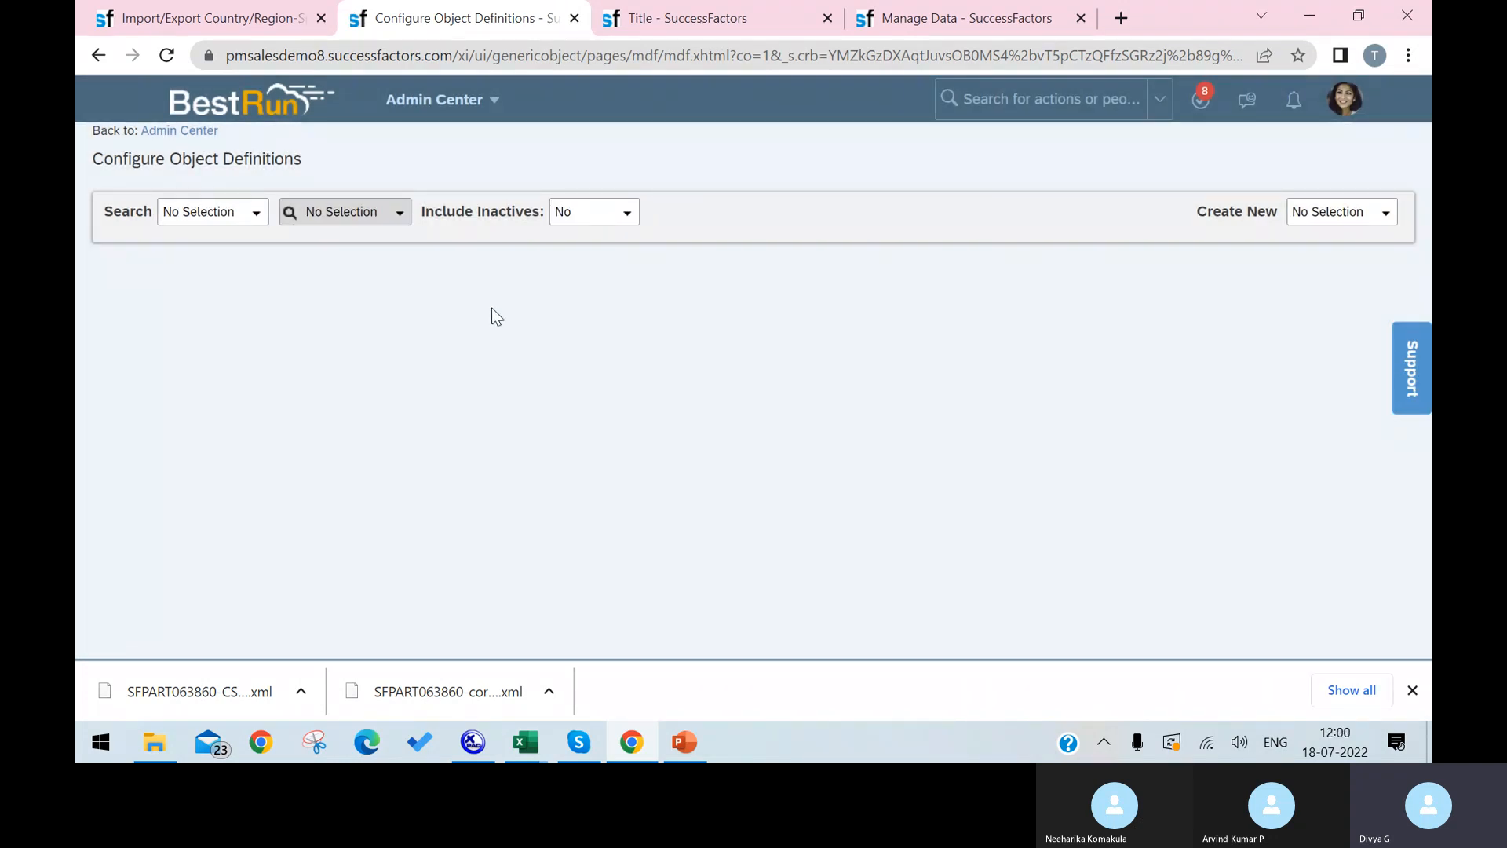
Choose Object Definition as the search type and open the Division object definition.
left_click(253, 218)
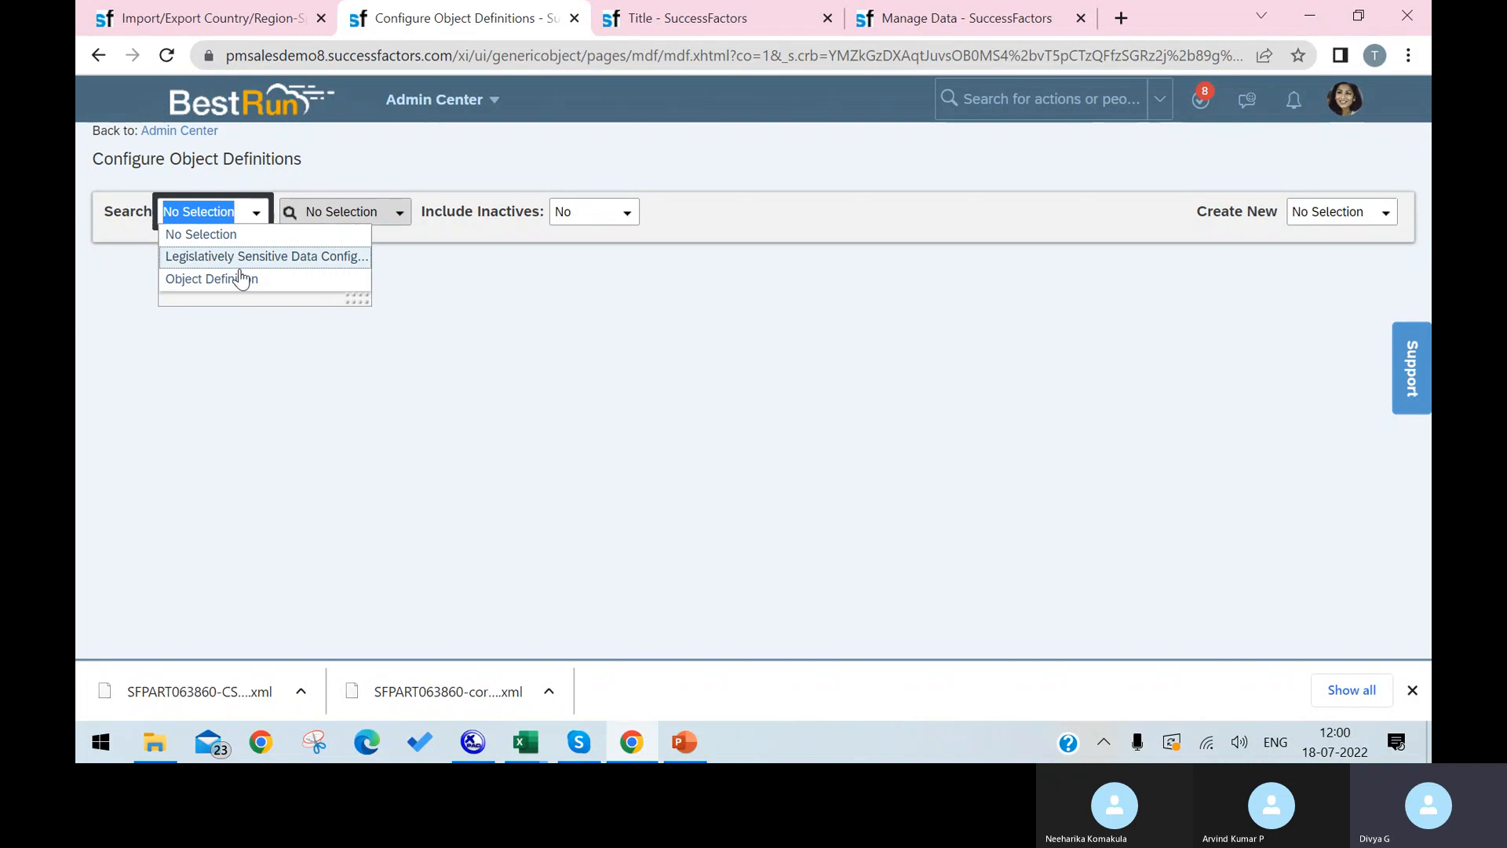
left_click(241, 281)
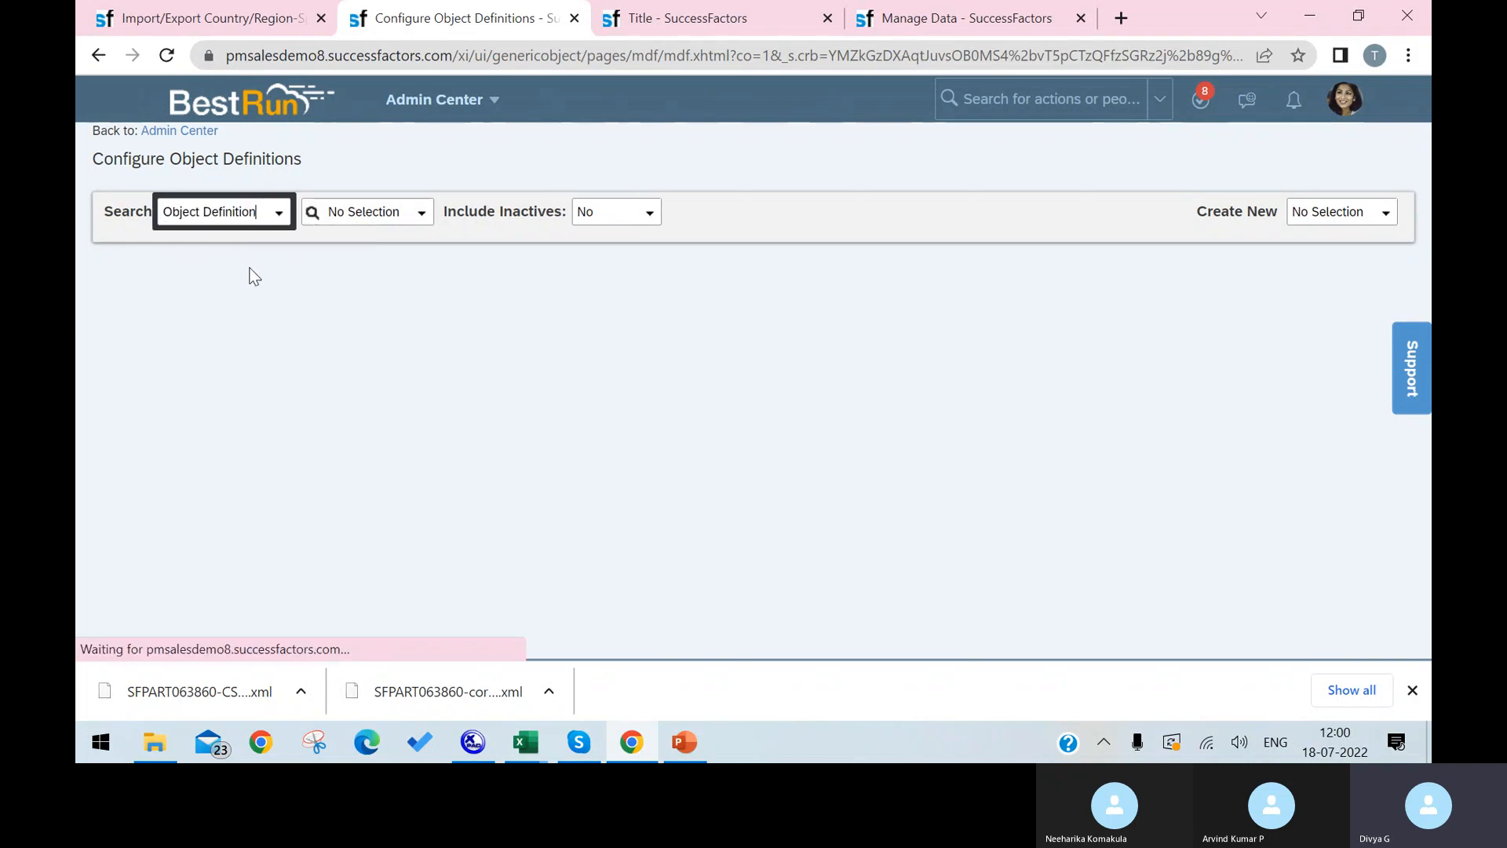
left_click(422, 220)
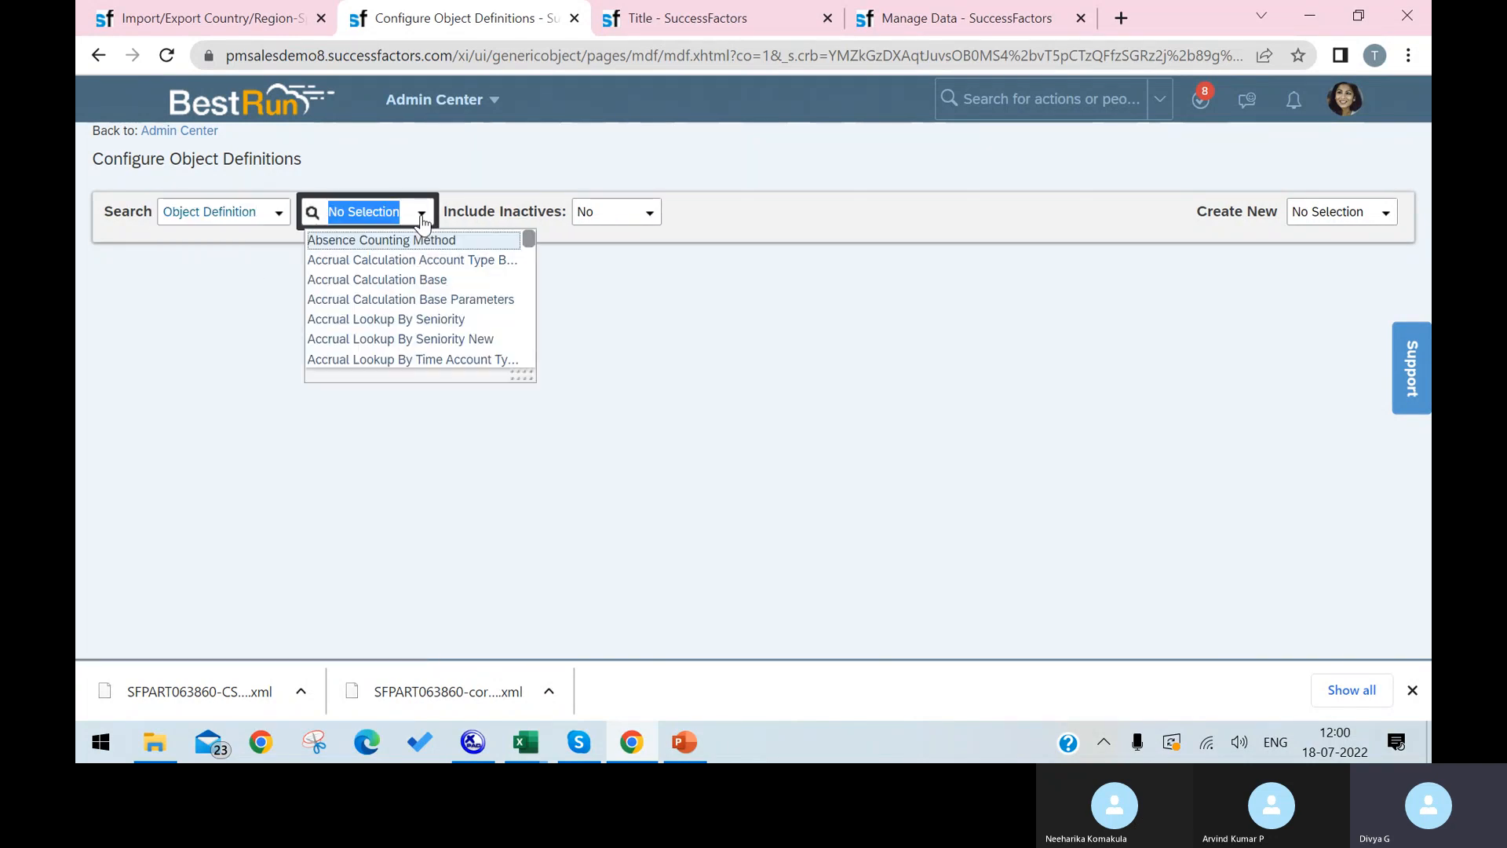
type("iv")
key("BackSpace")
key("BackSpace")
type("division")
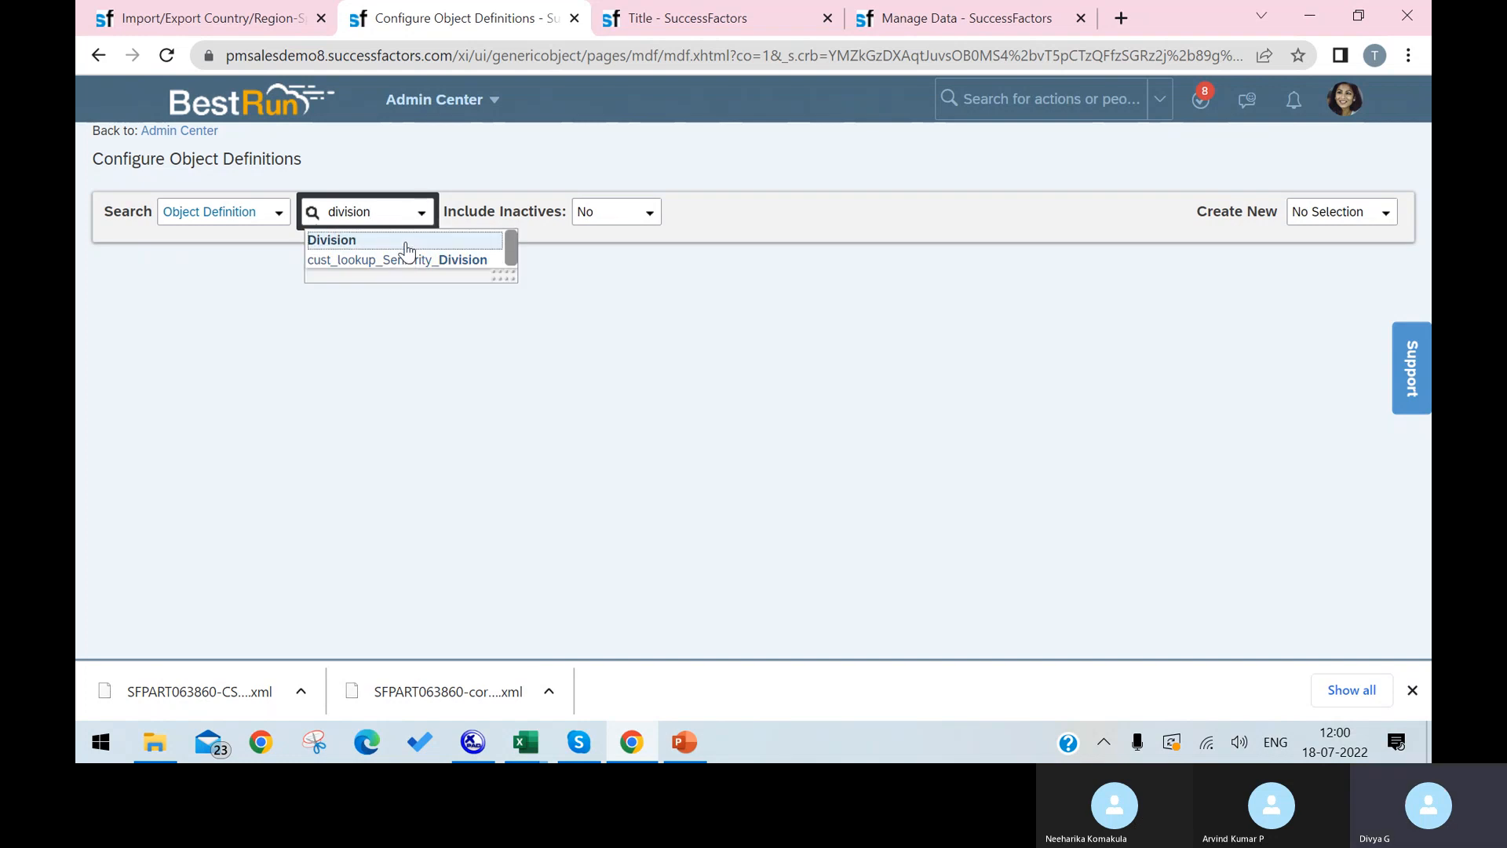
left_click(413, 239)
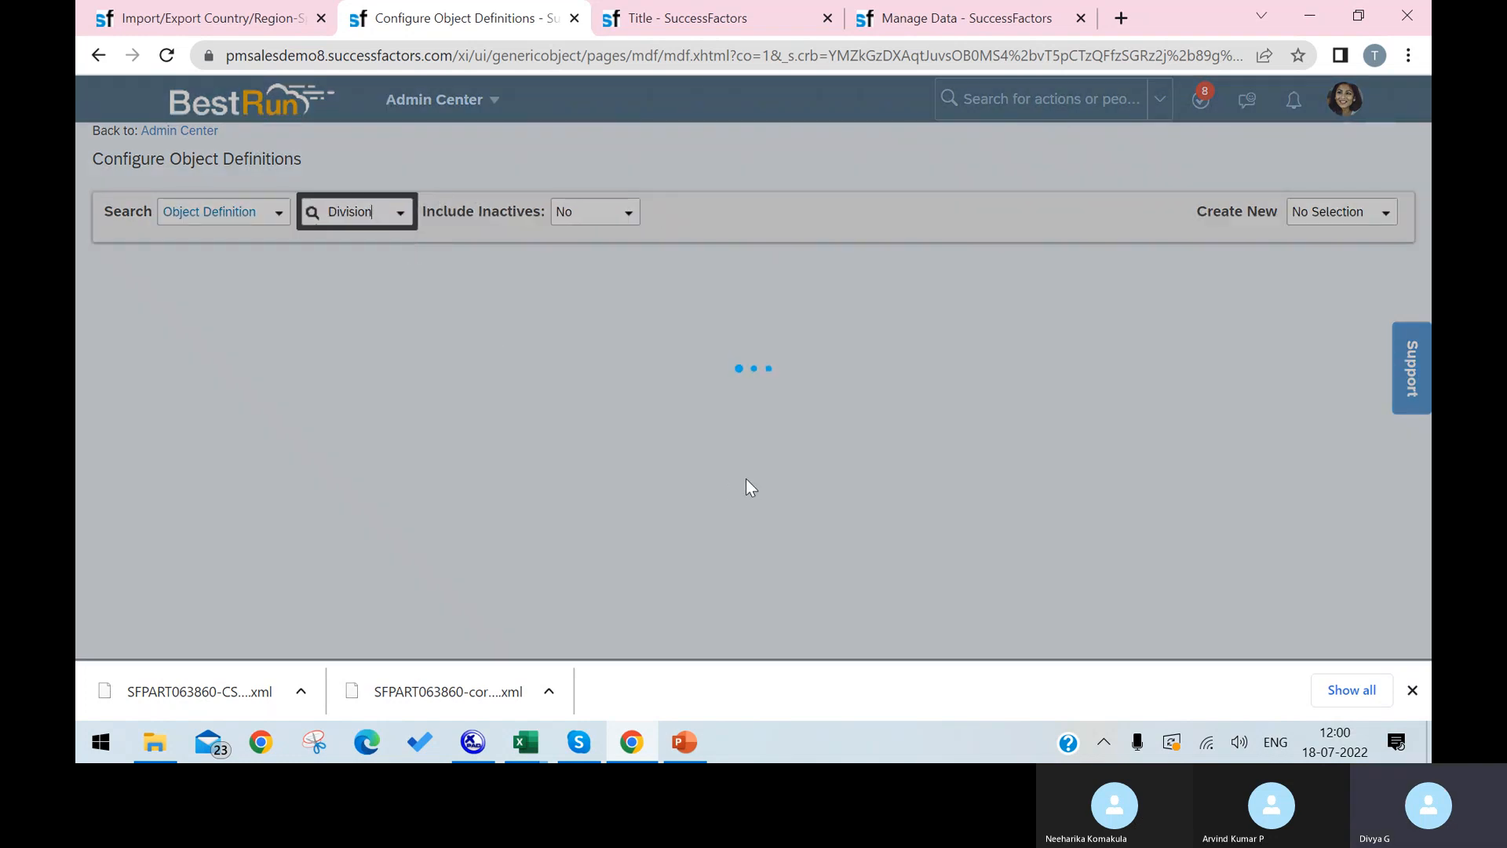
Start a correction of the Division object definition and open the name of the blank association row for editing.
scroll(746, 475, "down", 1)
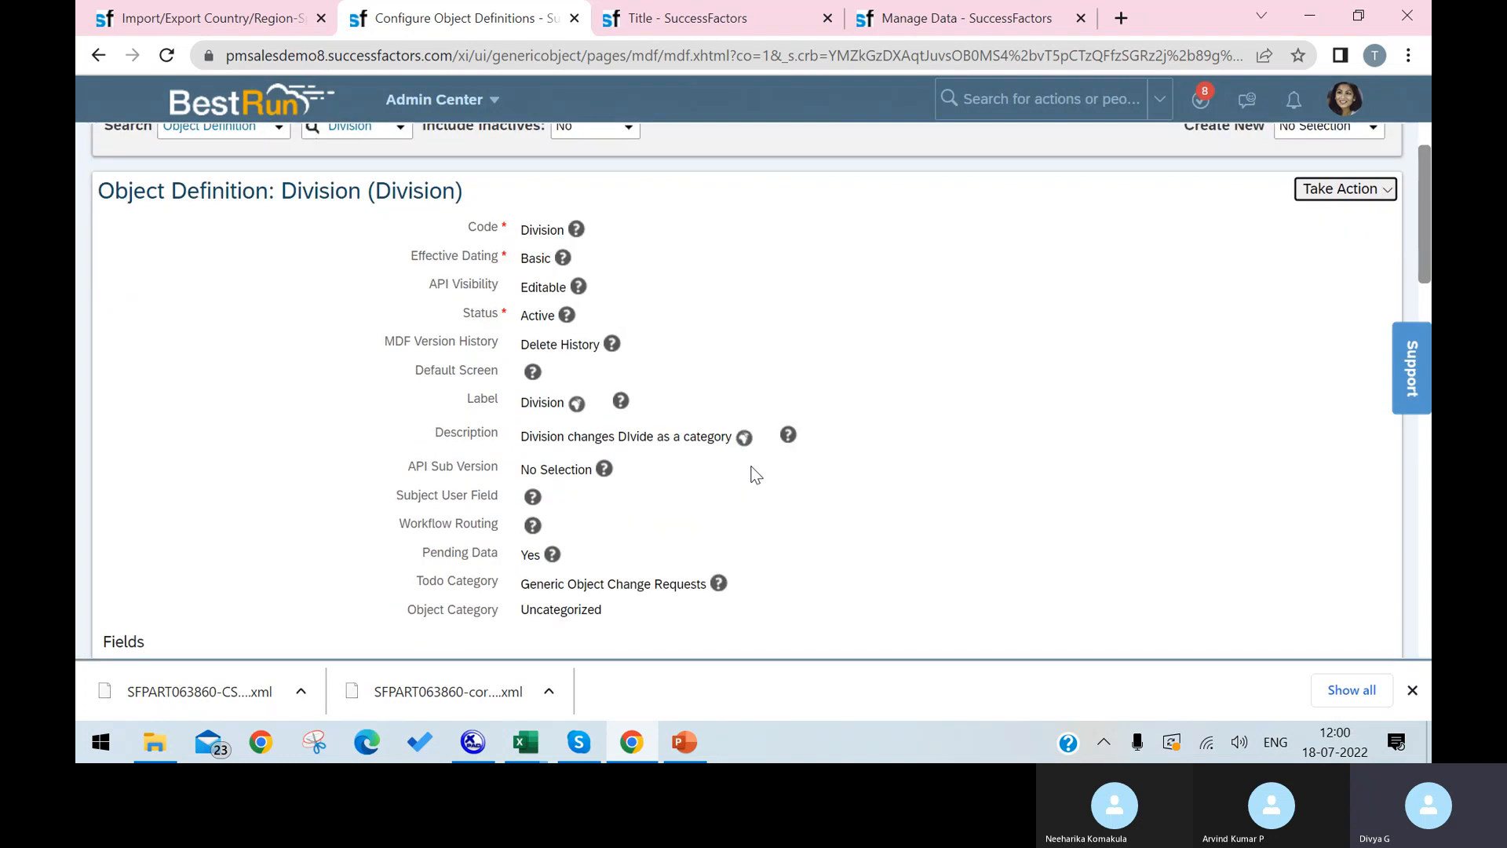
scroll(1205, 404, "up", 1)
left_click(1342, 275)
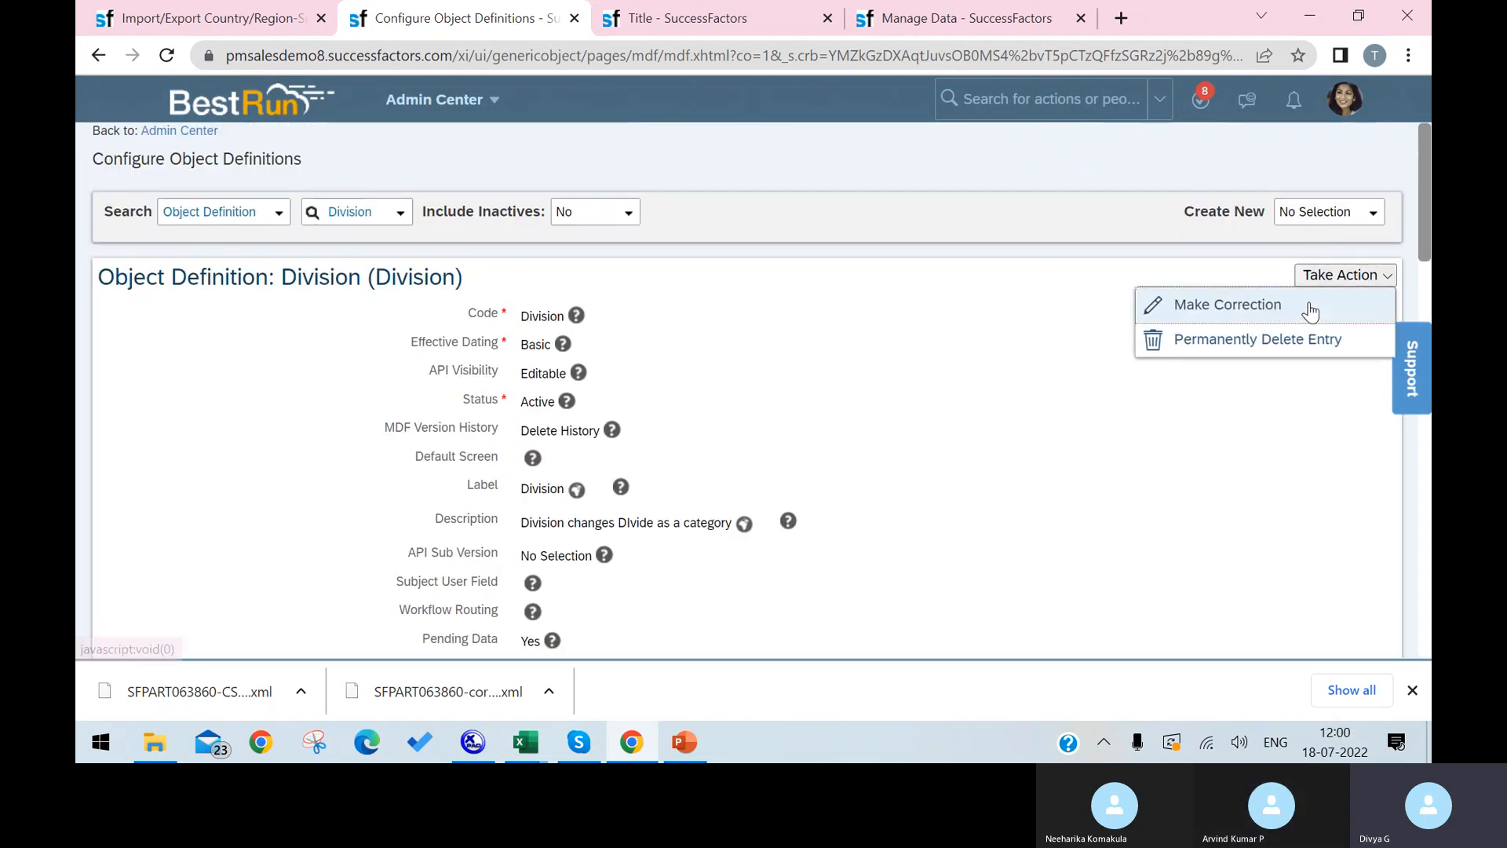
left_click(1221, 304)
scroll(911, 398, "down", 20)
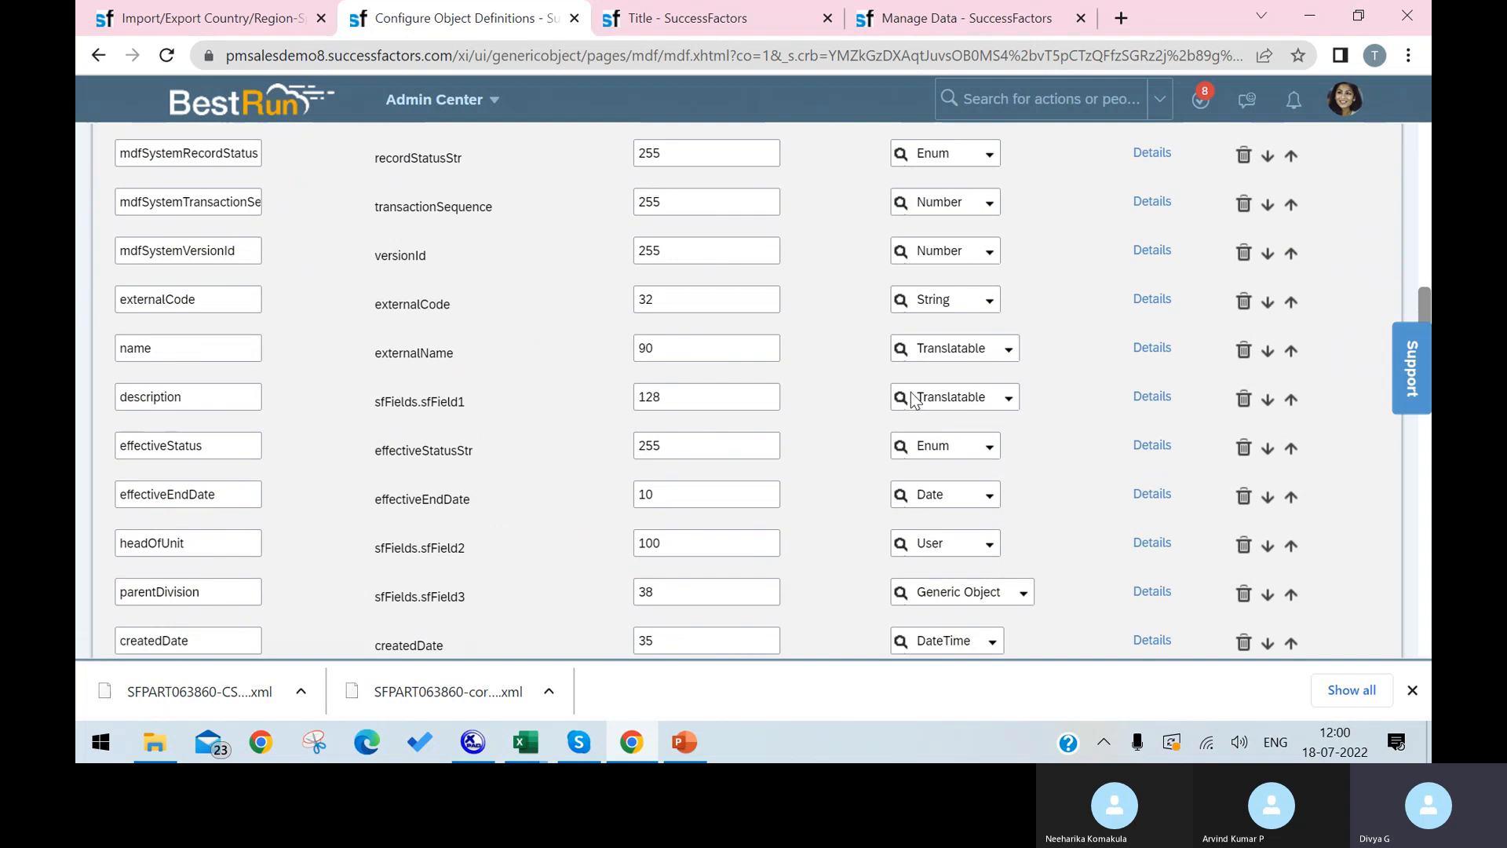
scroll(910, 391, "up", 6)
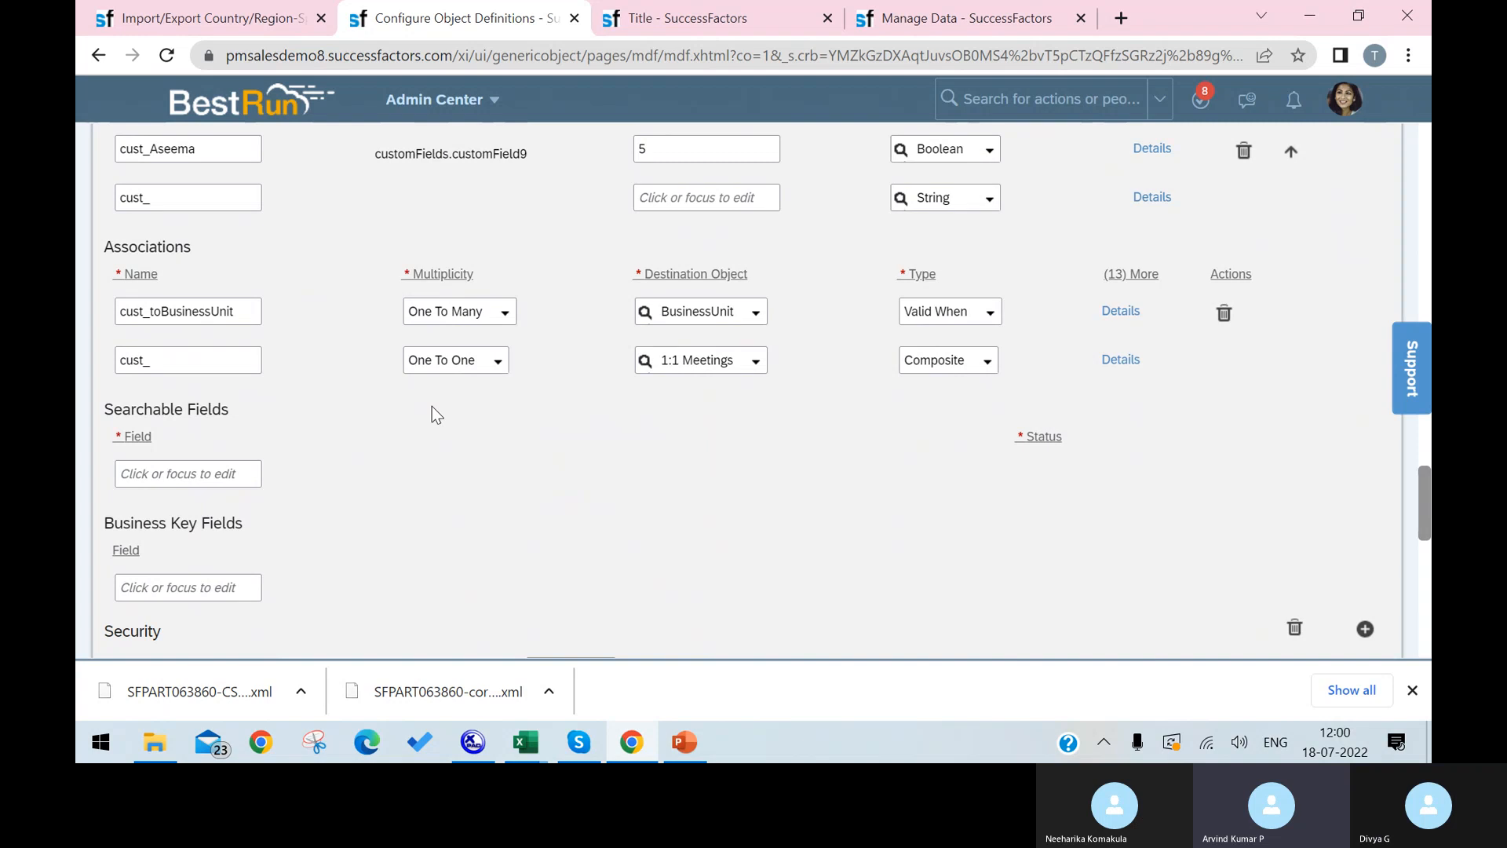
left_click(209, 360)
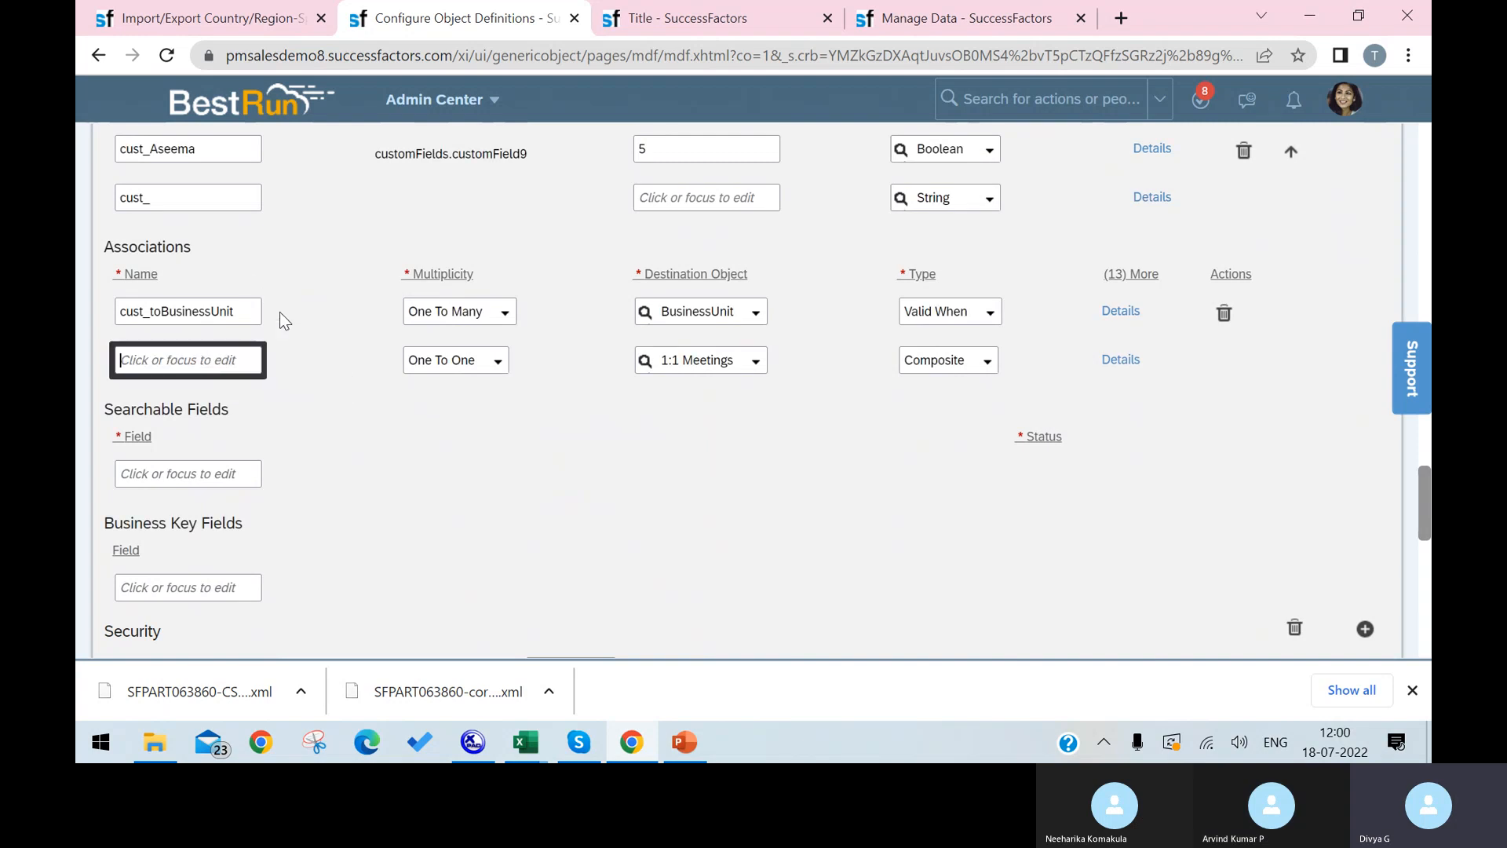
Switch to the Manage Data page, search the available actions for configure object and open Configure Object Definitions there.
left_click(709, 30)
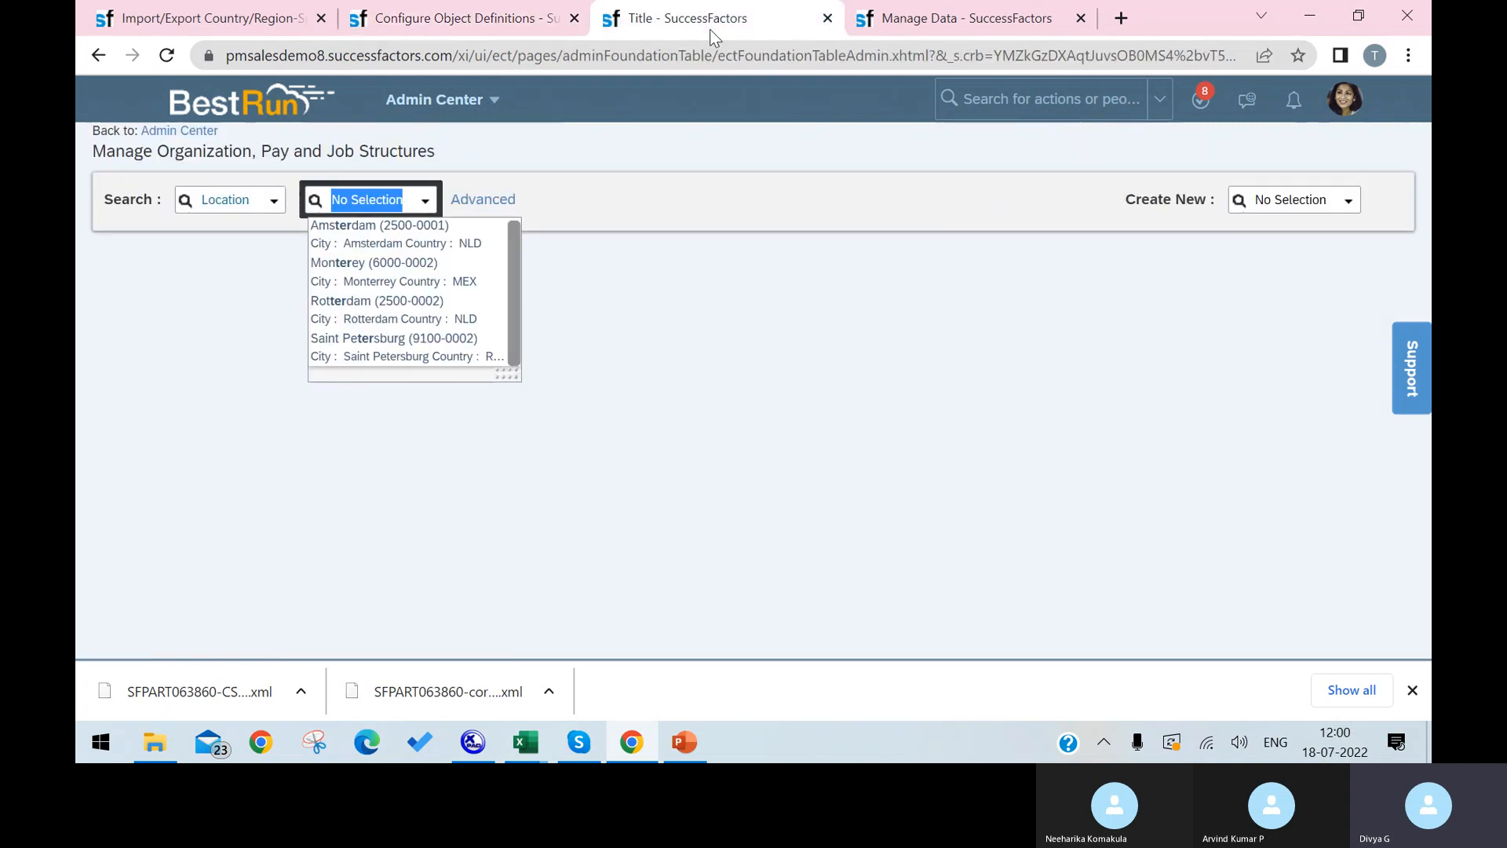
left_click(886, 25)
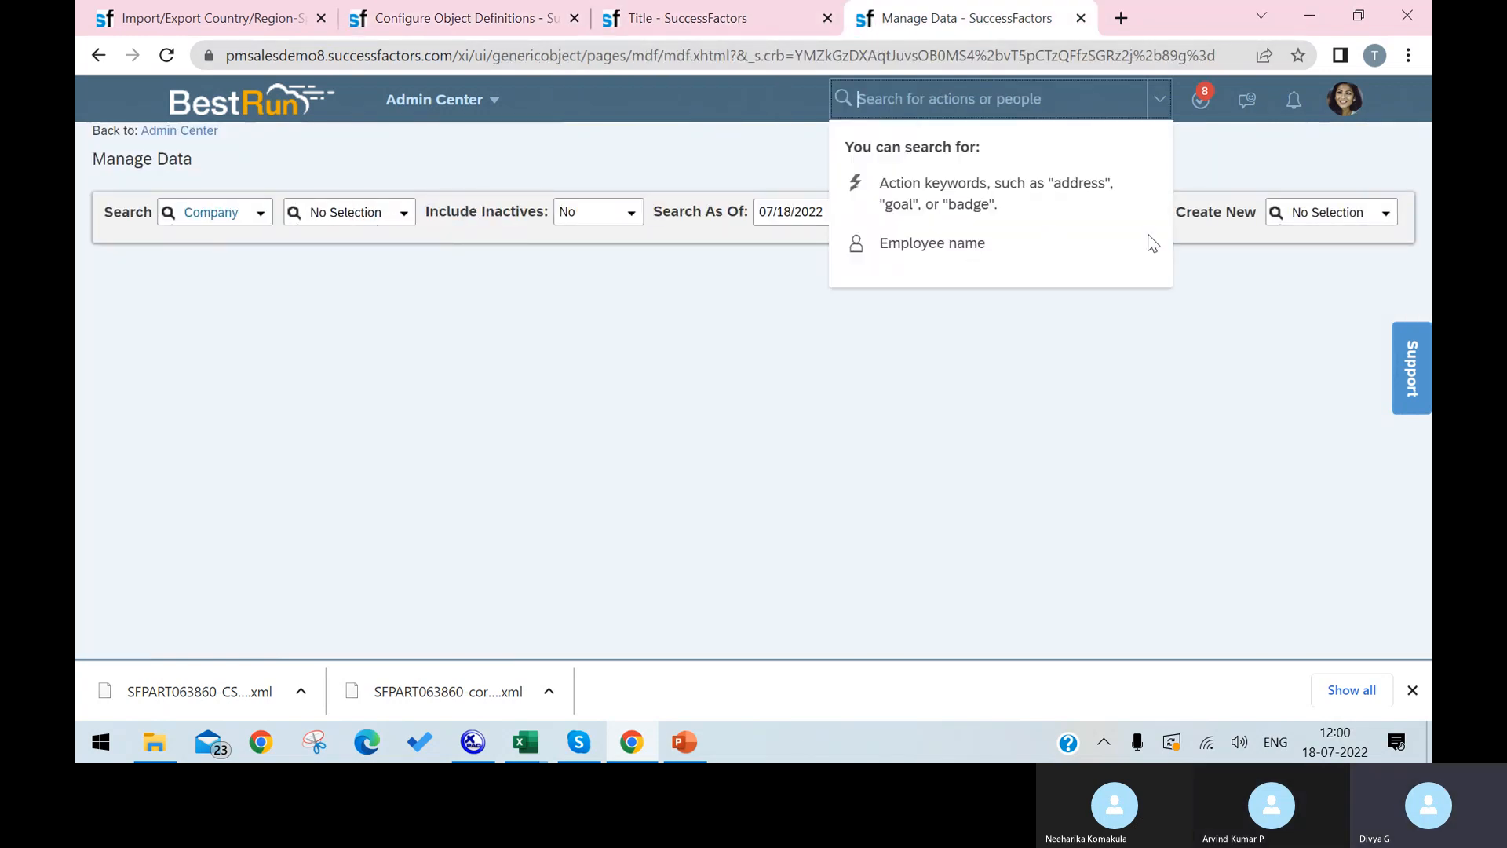
left_click(1383, 213)
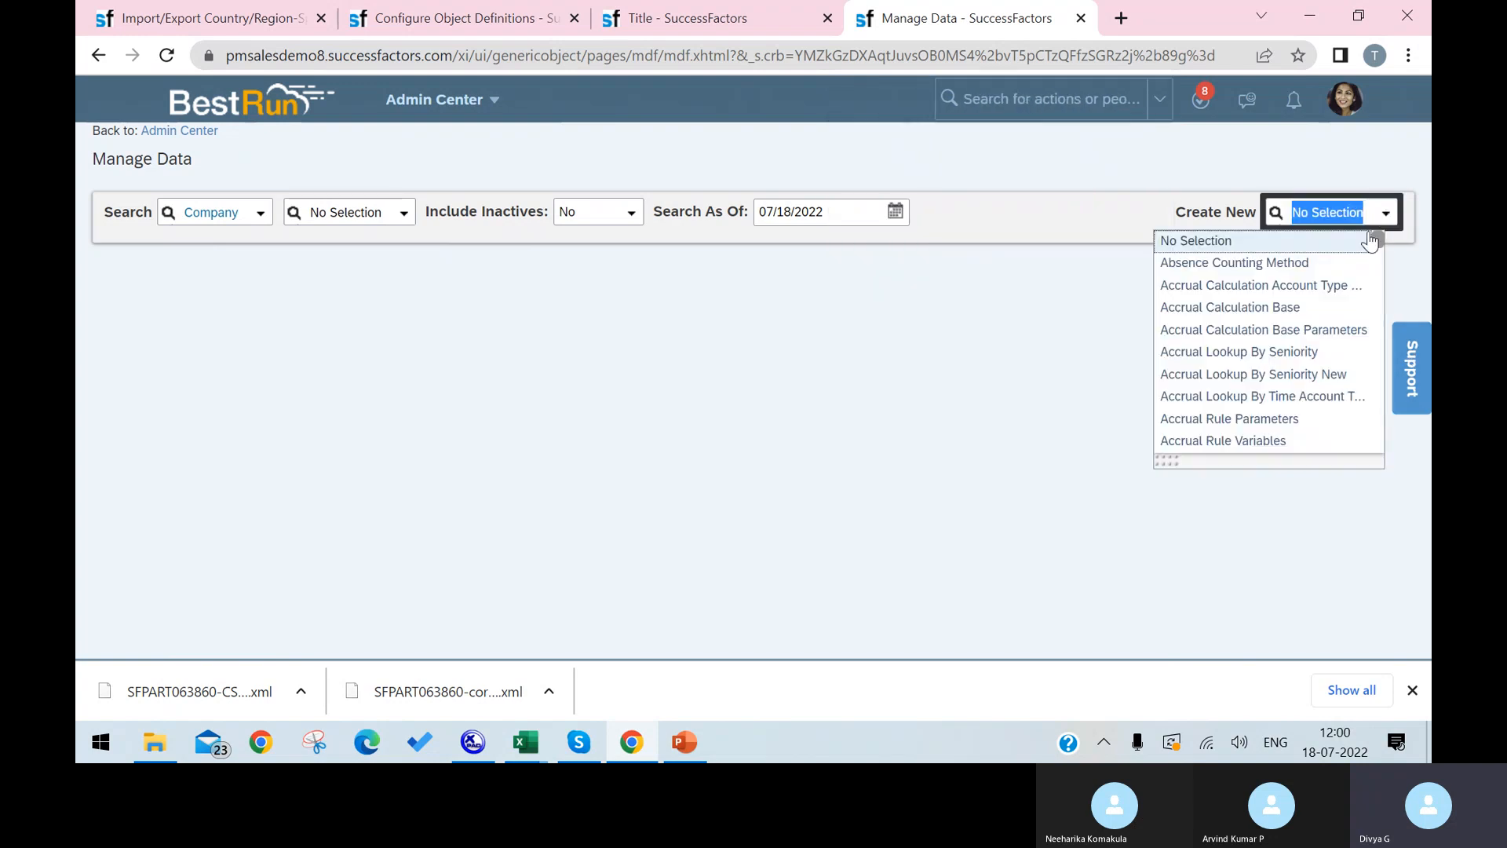
left_click(1265, 263)
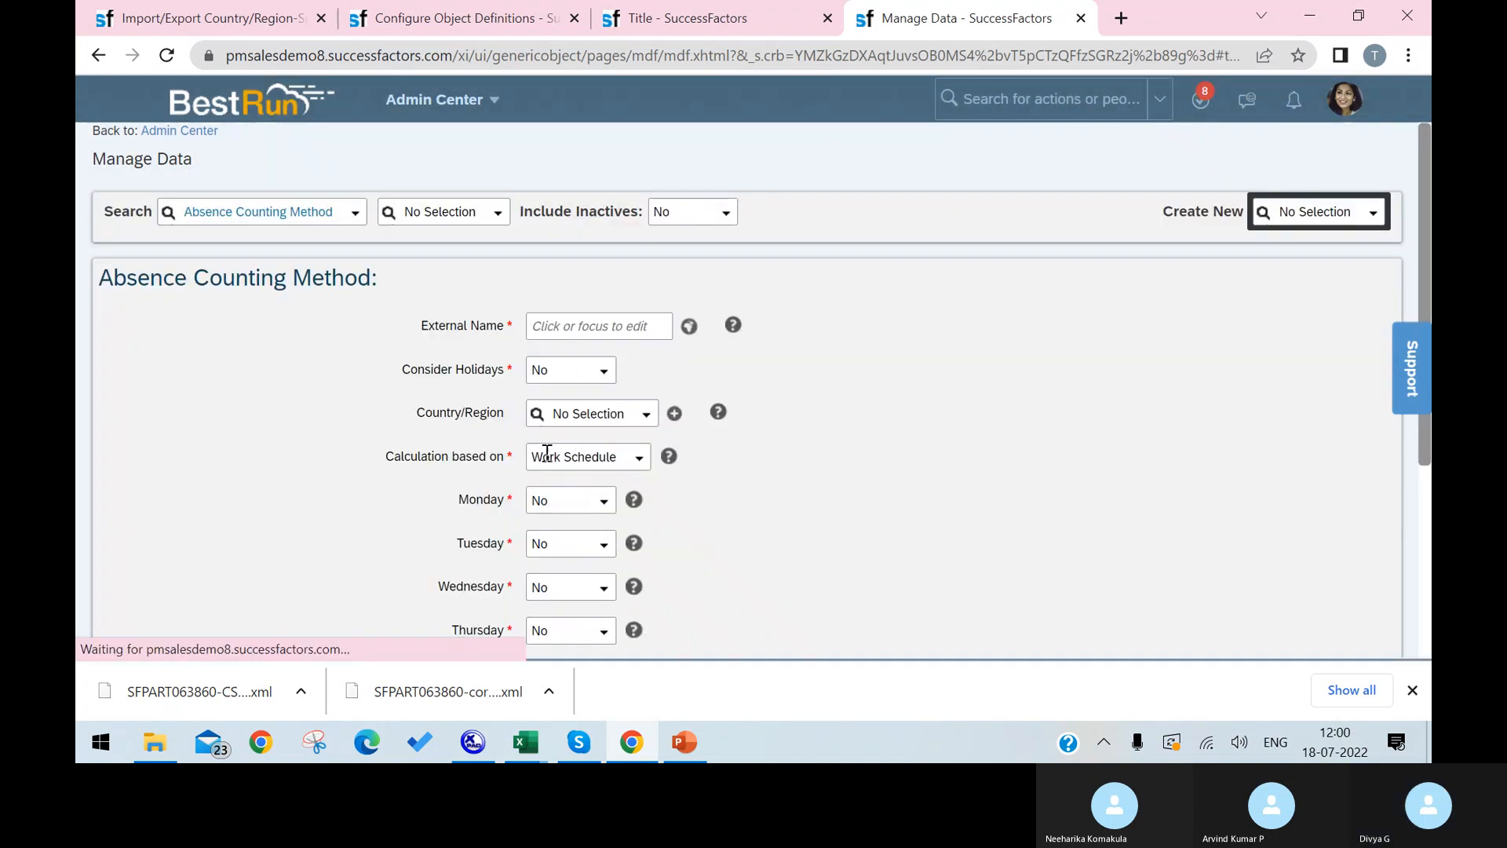
left_click(1061, 100)
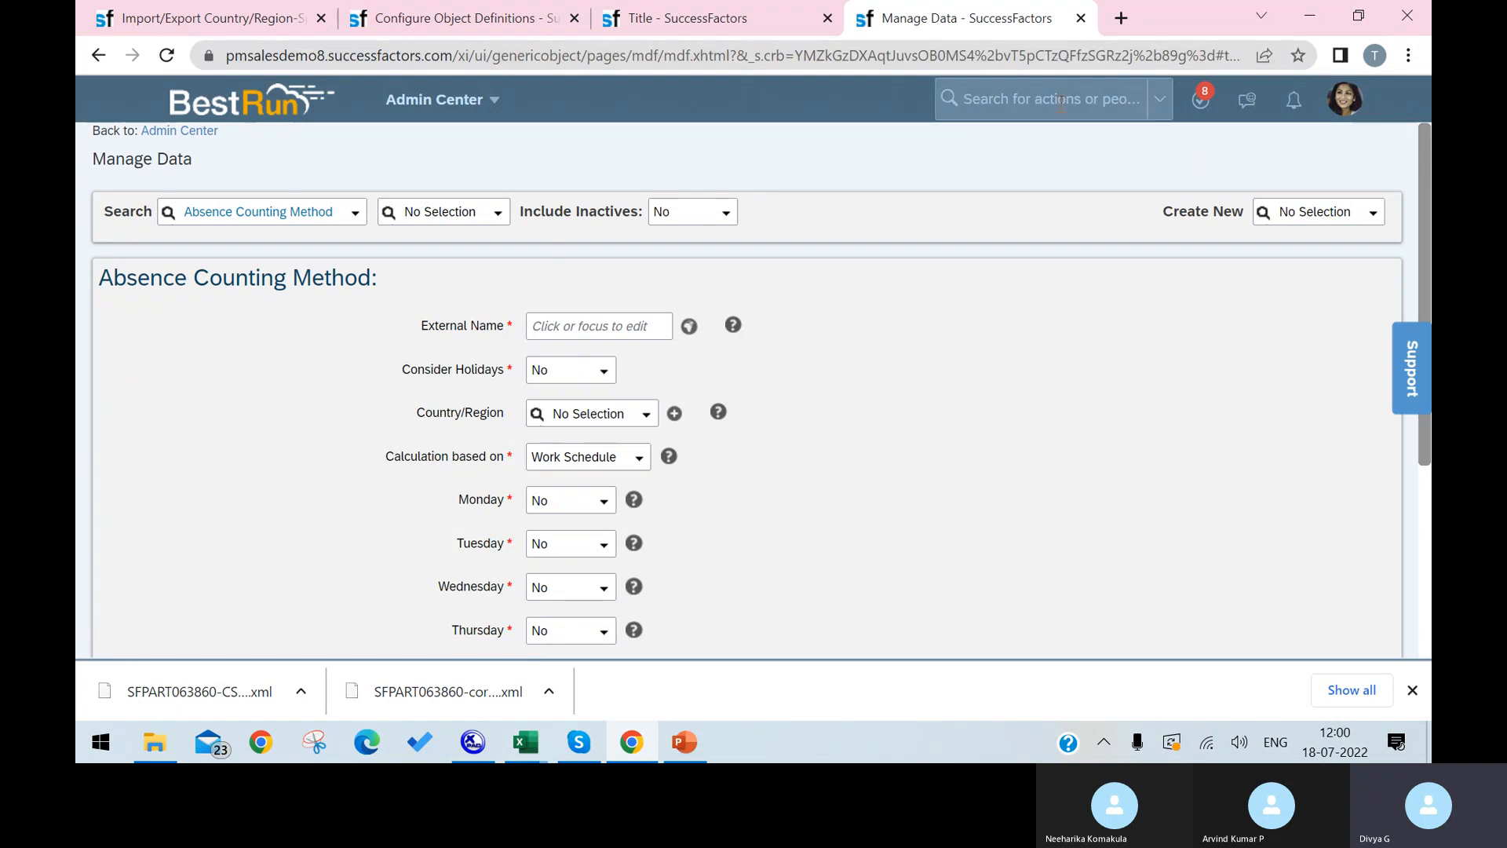
type("confi")
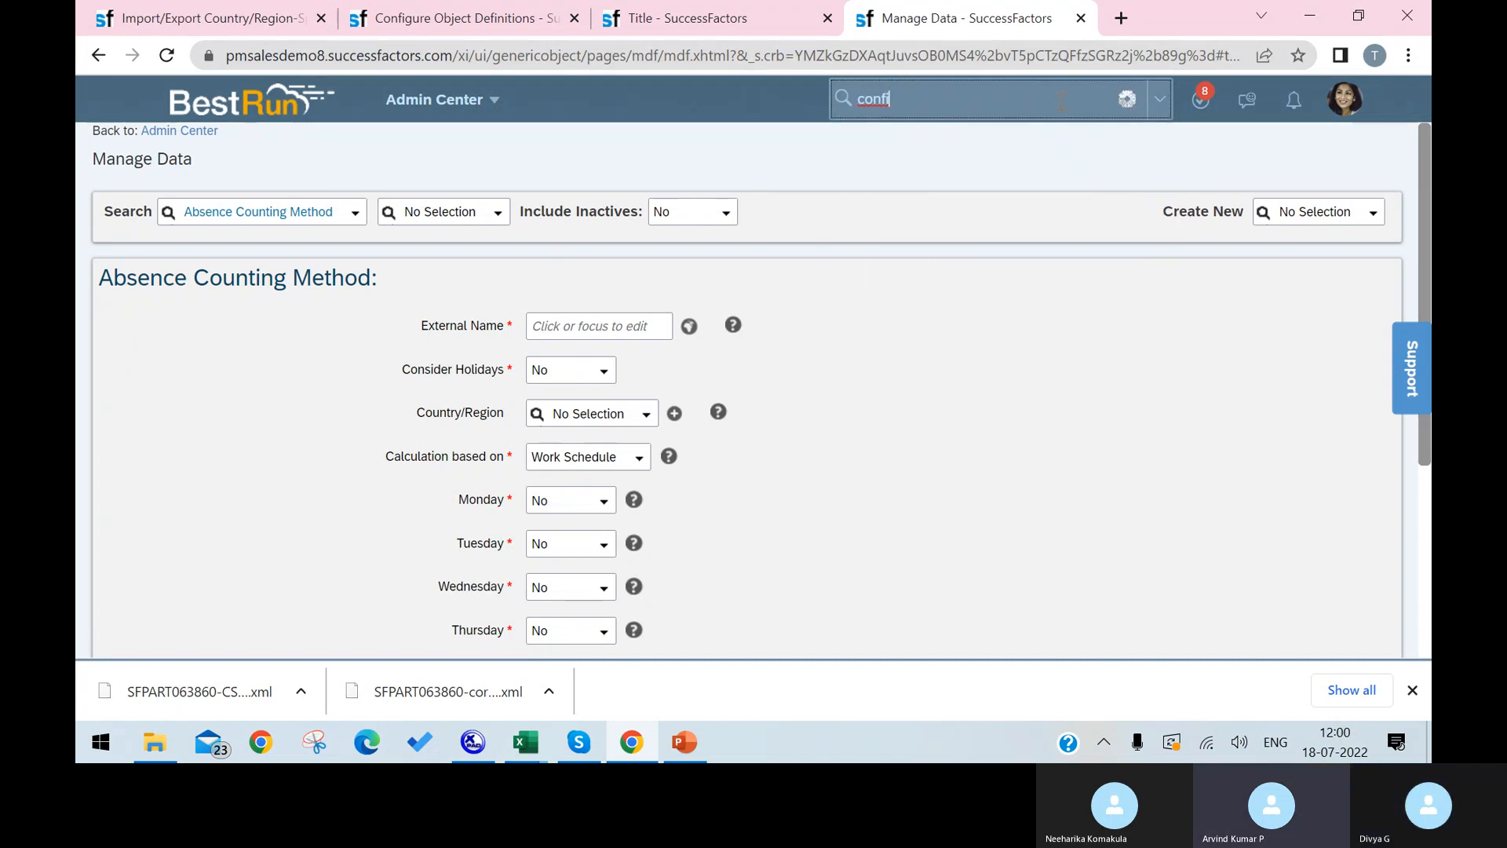
type("gure")
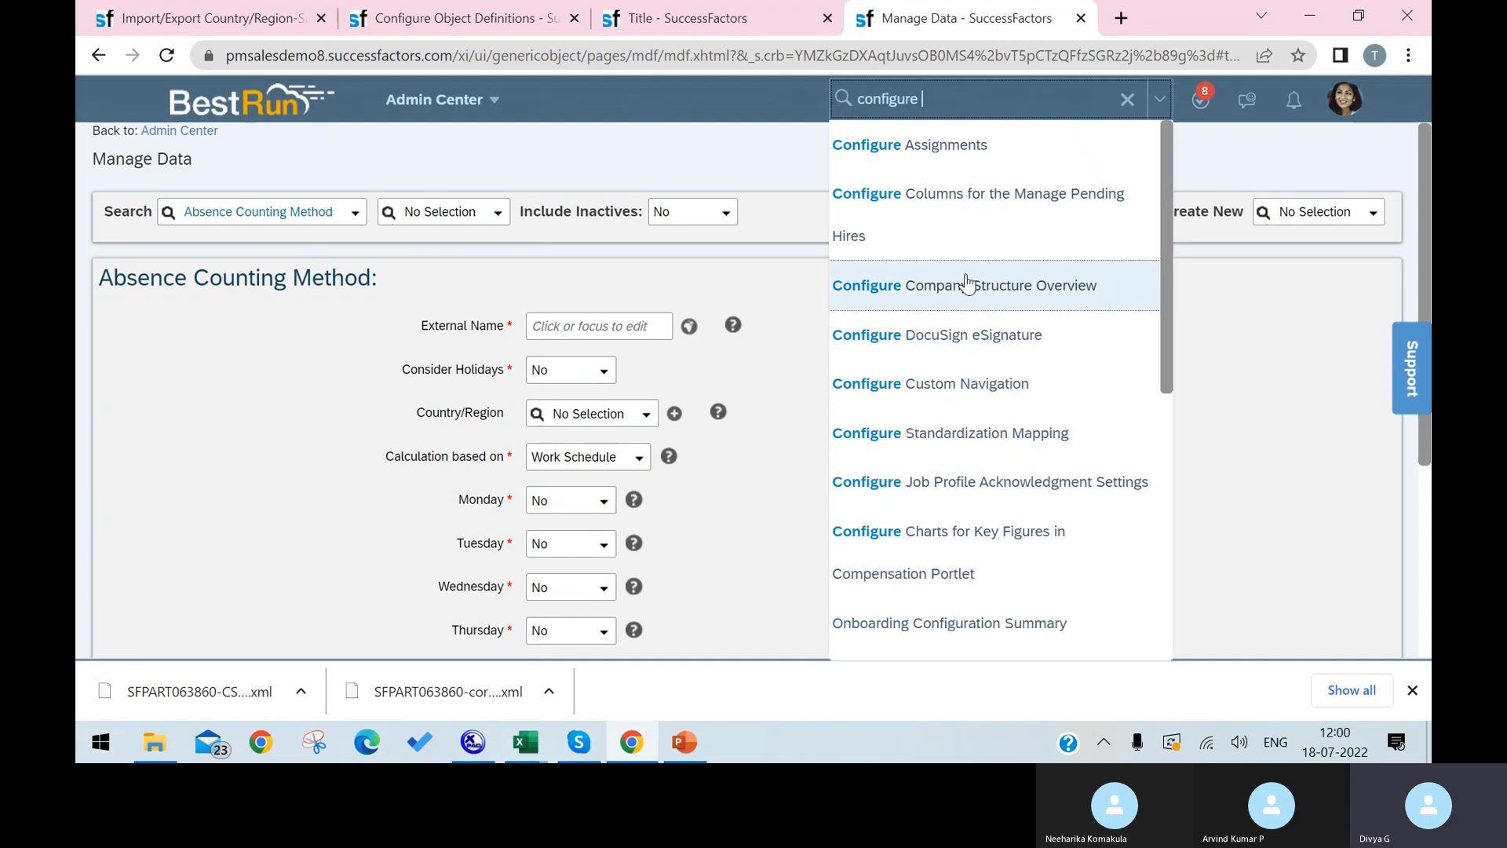
type(" oj")
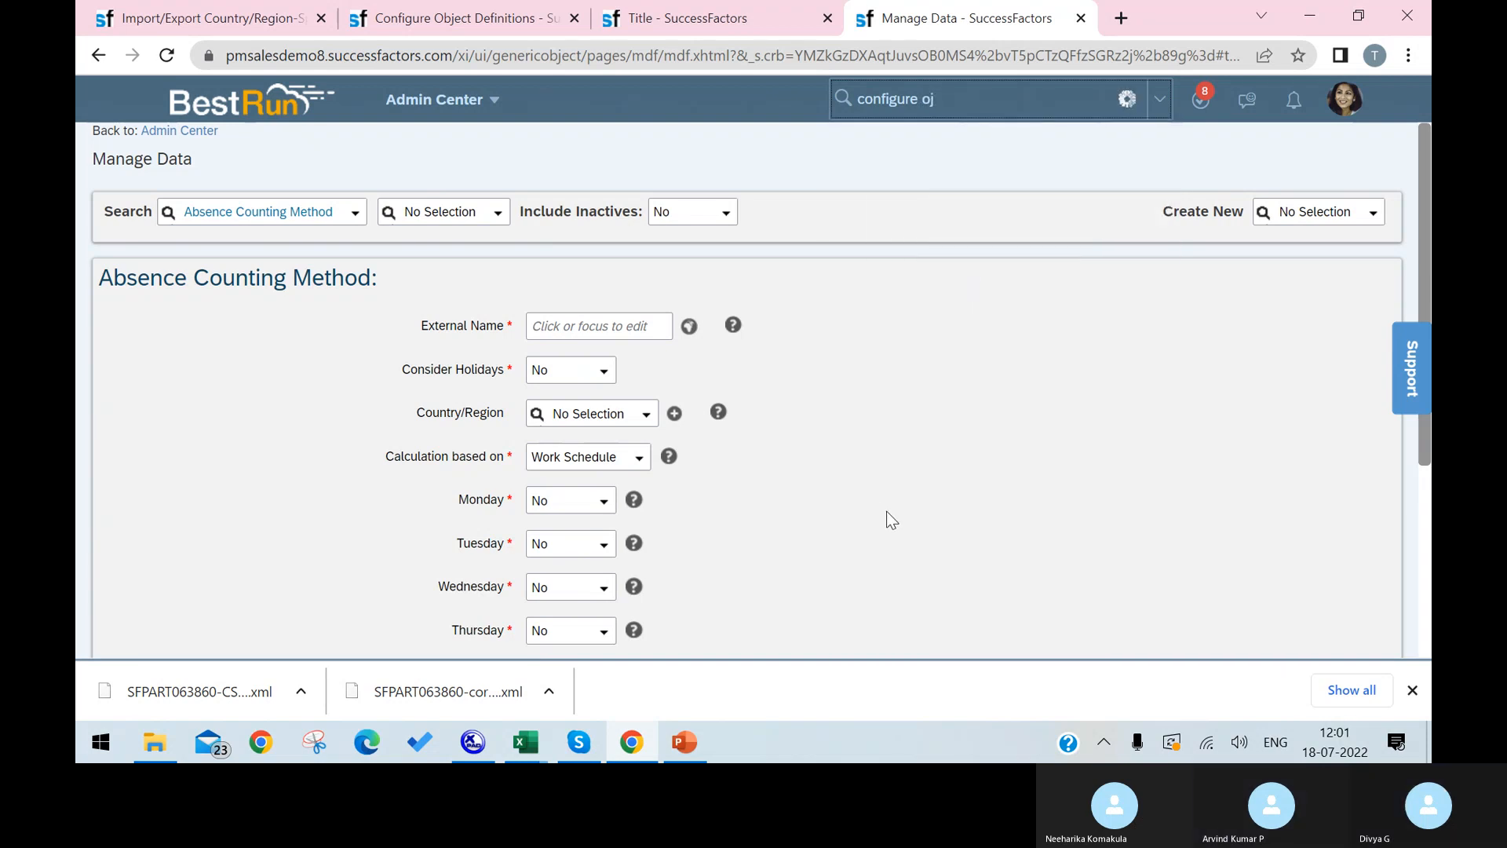
key("BackSpace")
type("bject")
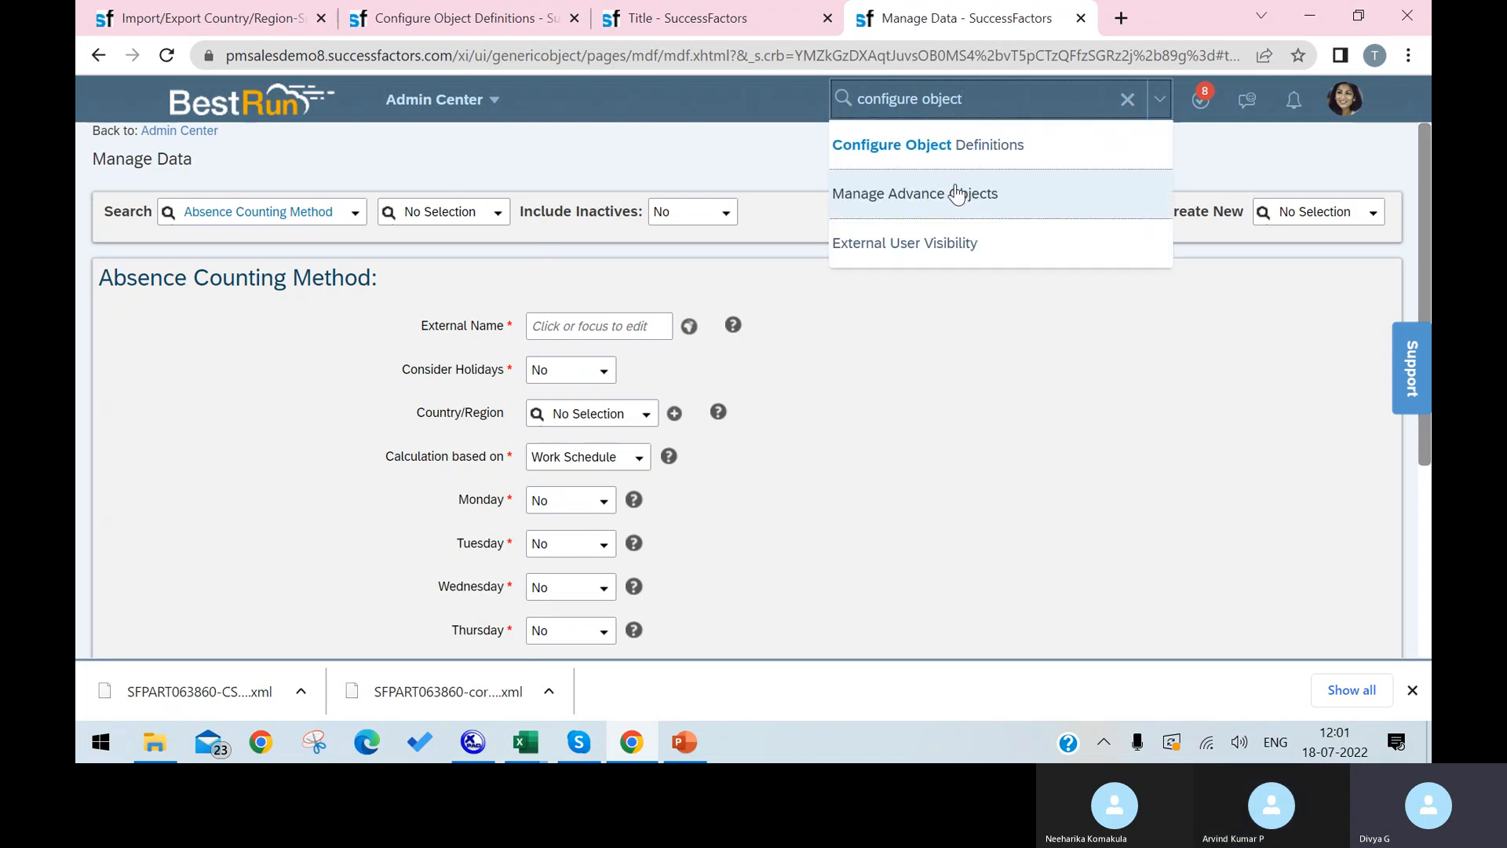
left_click(964, 145)
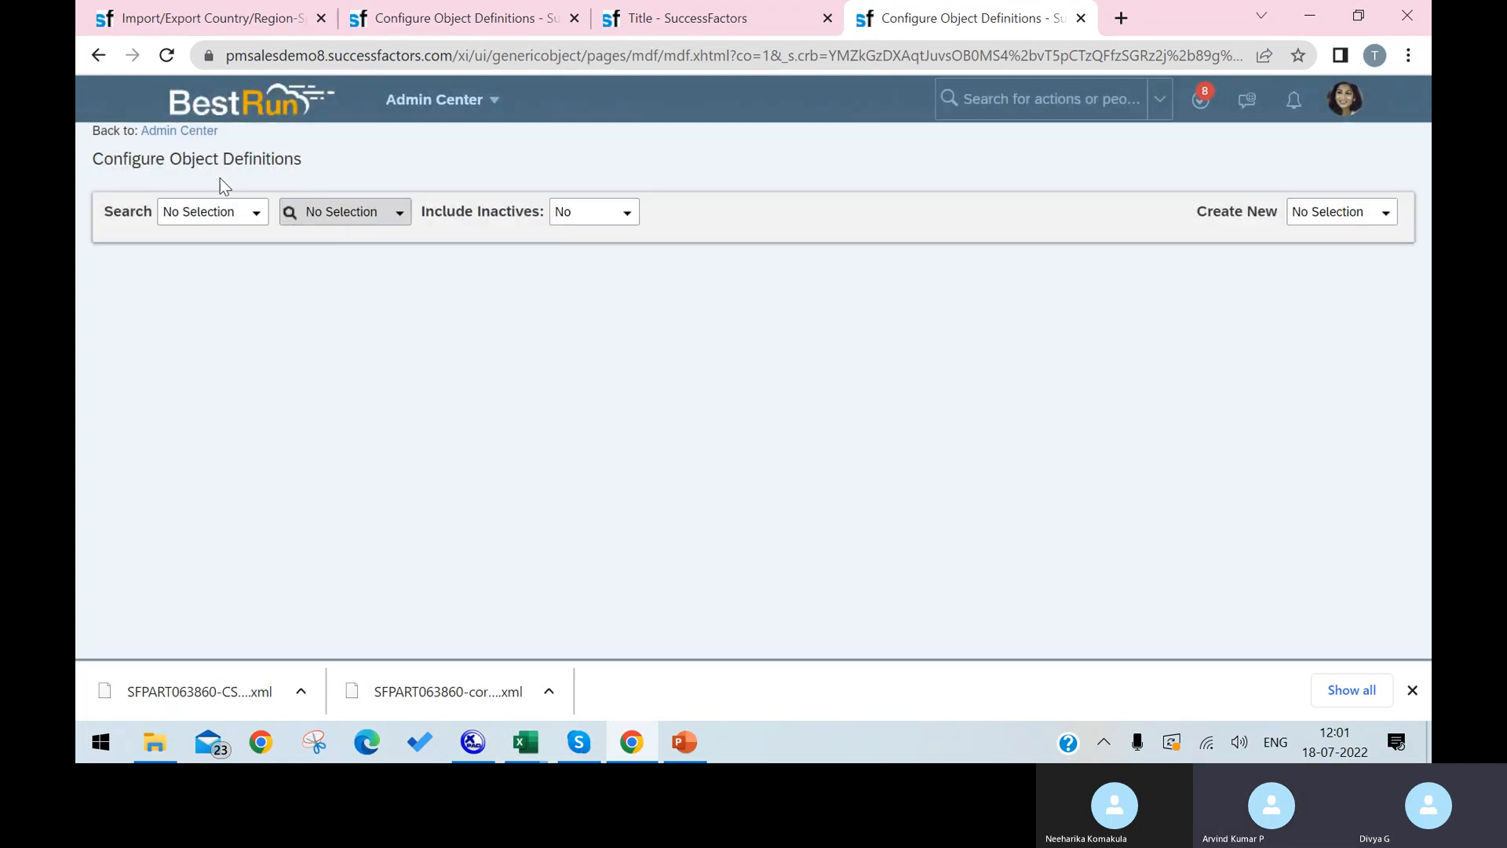
Set the search type to Object Definition, search for company and open the Company object definition.
left_click(253, 213)
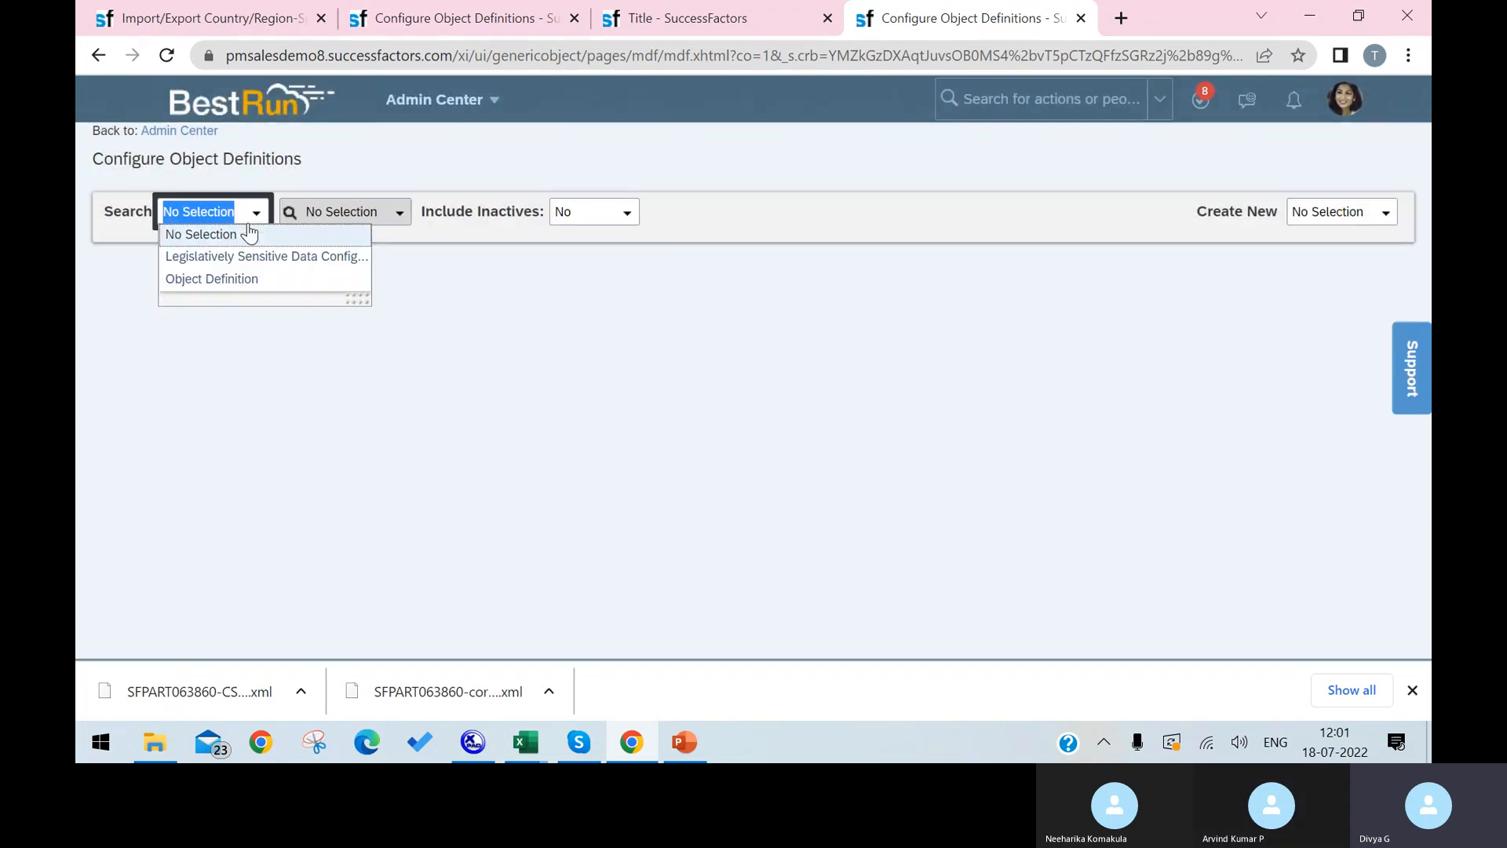
left_click(239, 280)
left_click(354, 217)
type("d")
type("ompany")
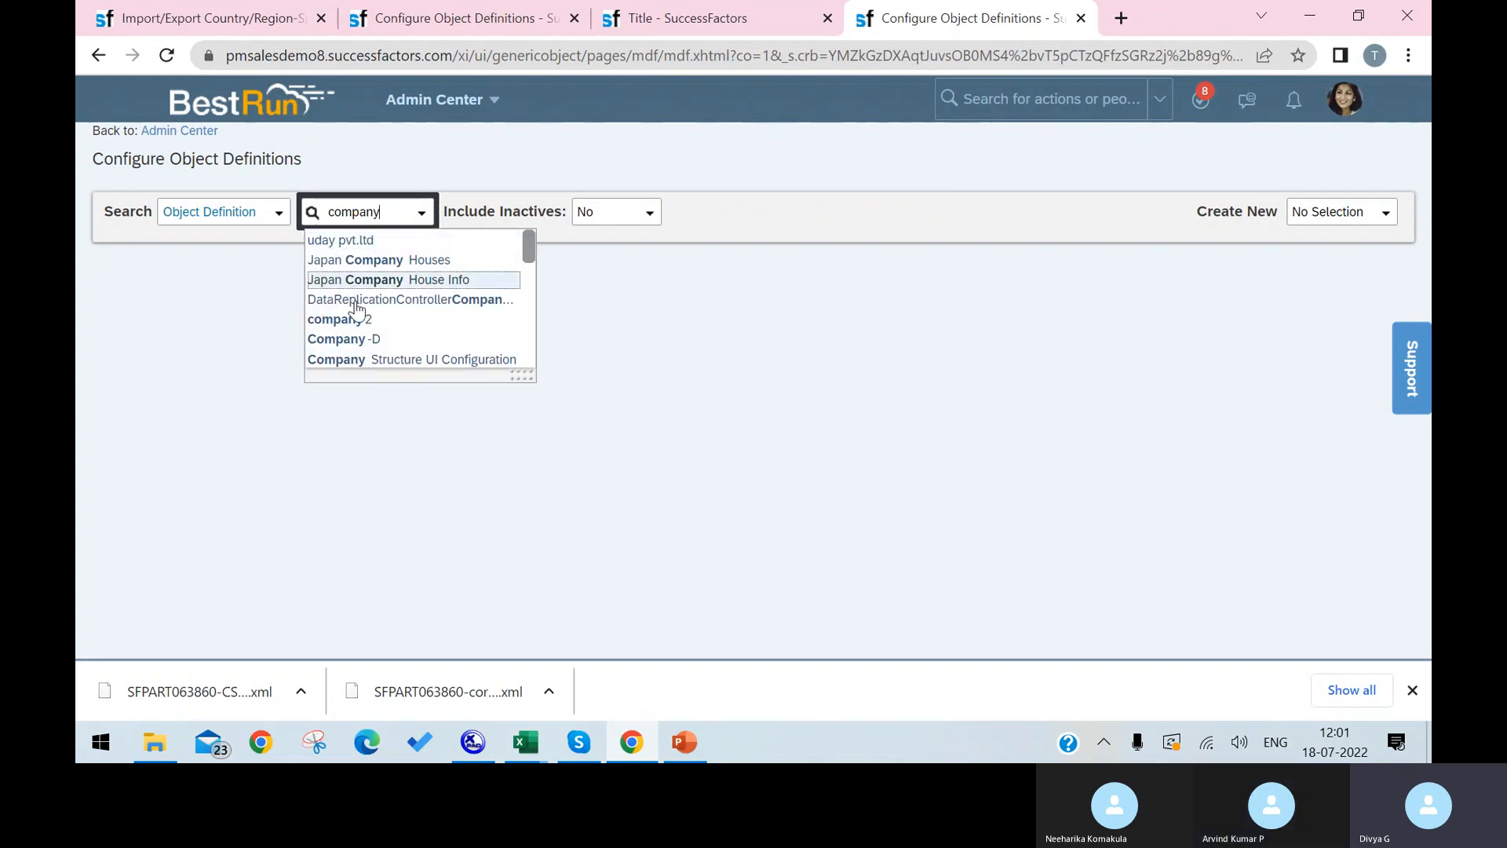
scroll(408, 320, "down", 5)
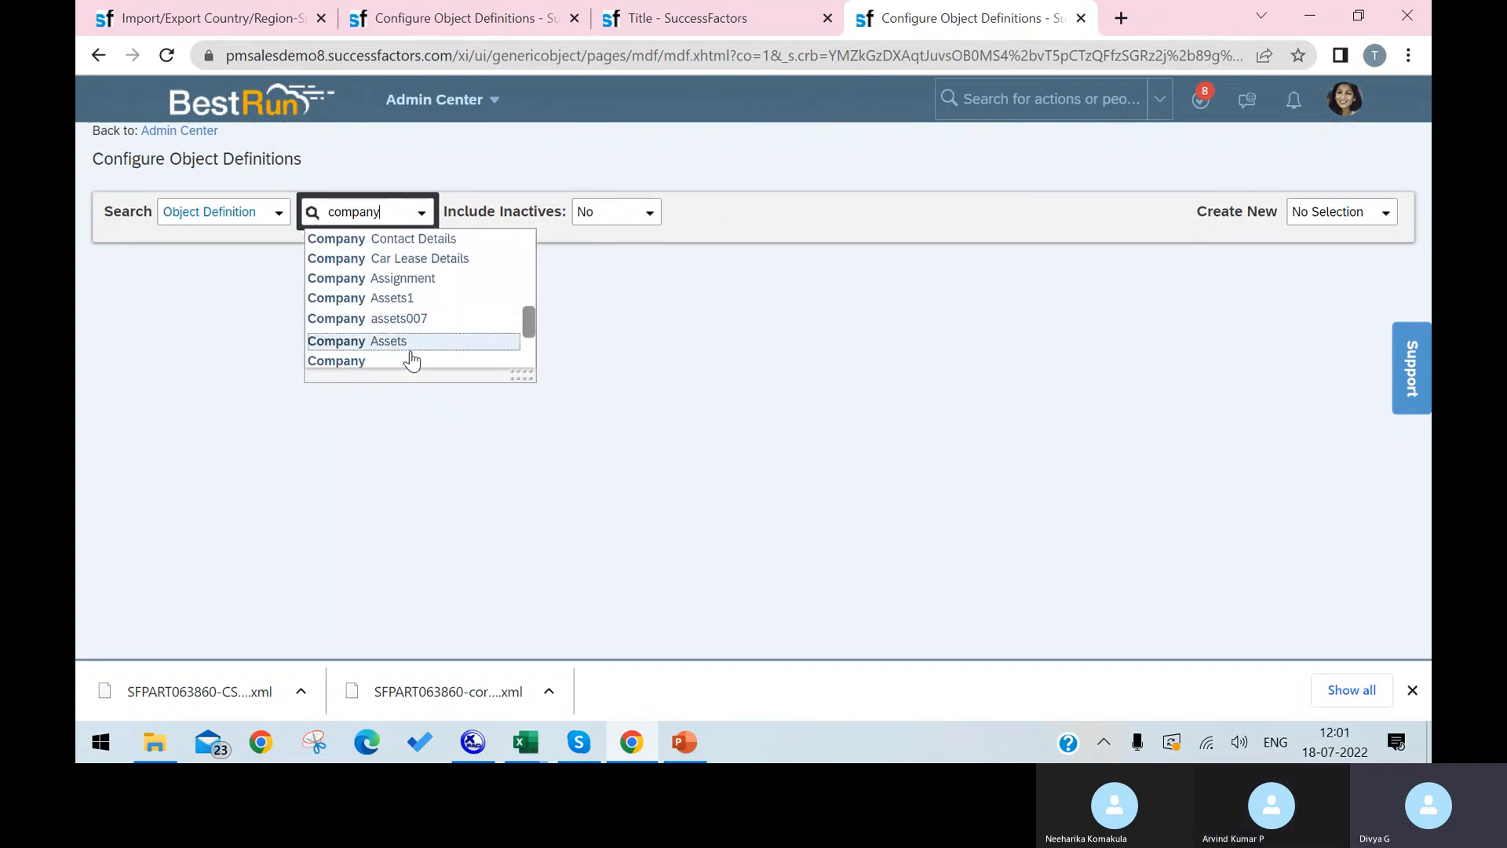
left_click(414, 361)
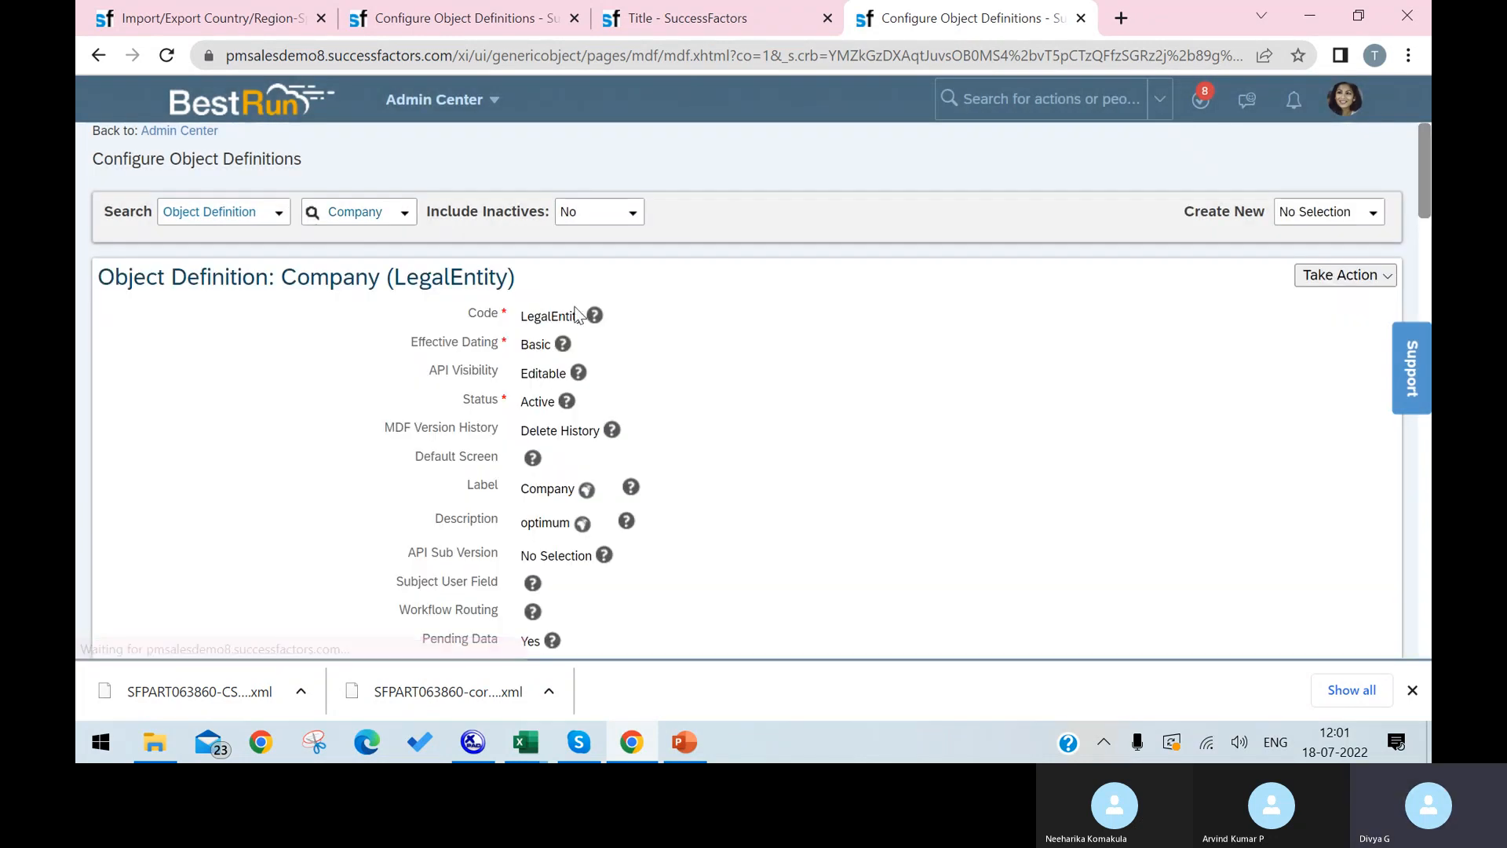
Using the Company object's code, name the new Division association cust_toLegalEntity and set its multiplicity to One To Many.
left_click_drag(583, 315, 524, 315)
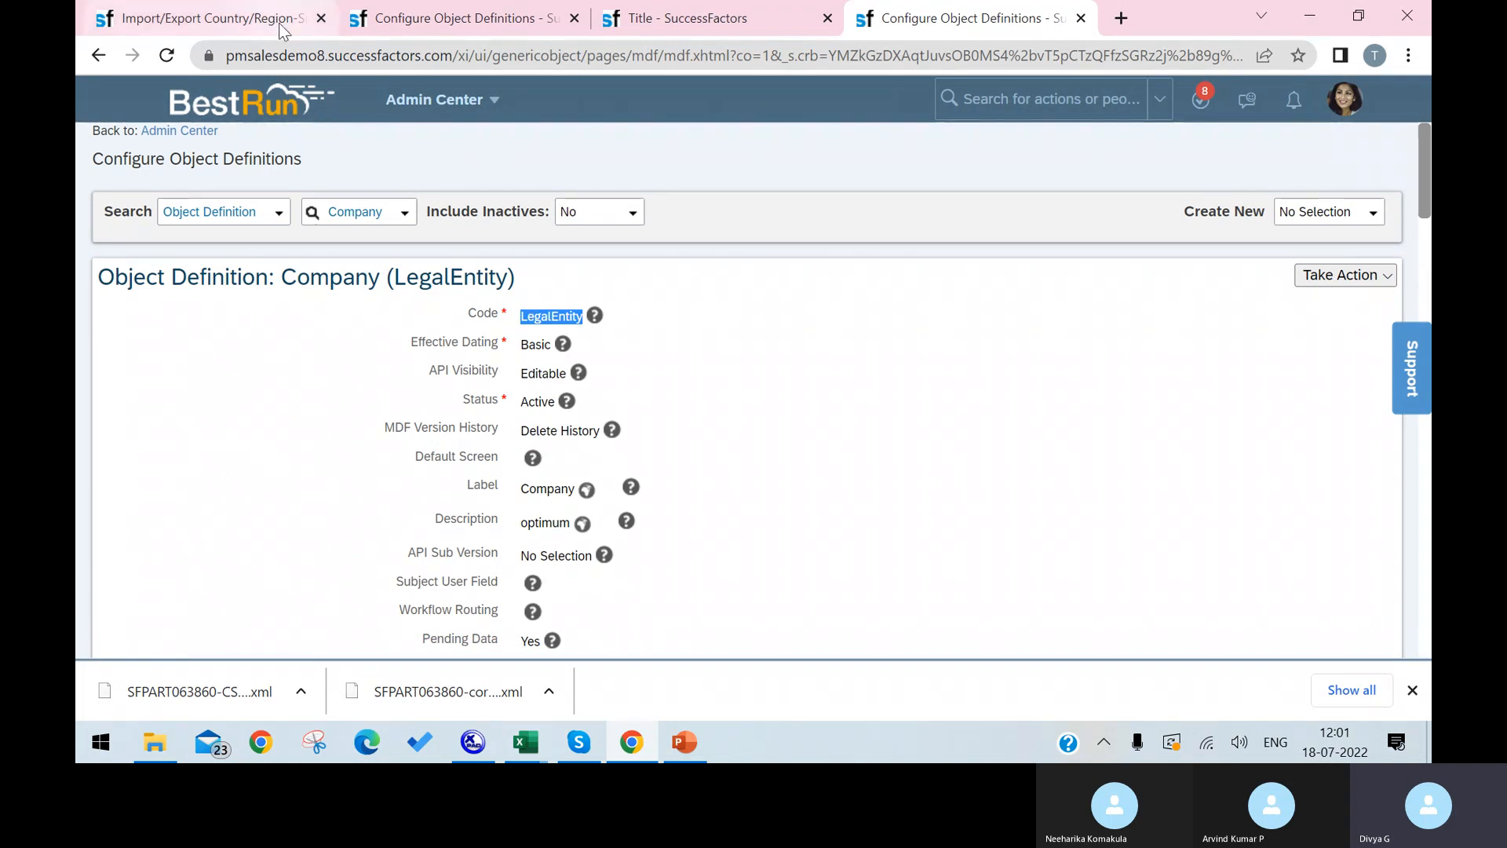
left_click(407, 19)
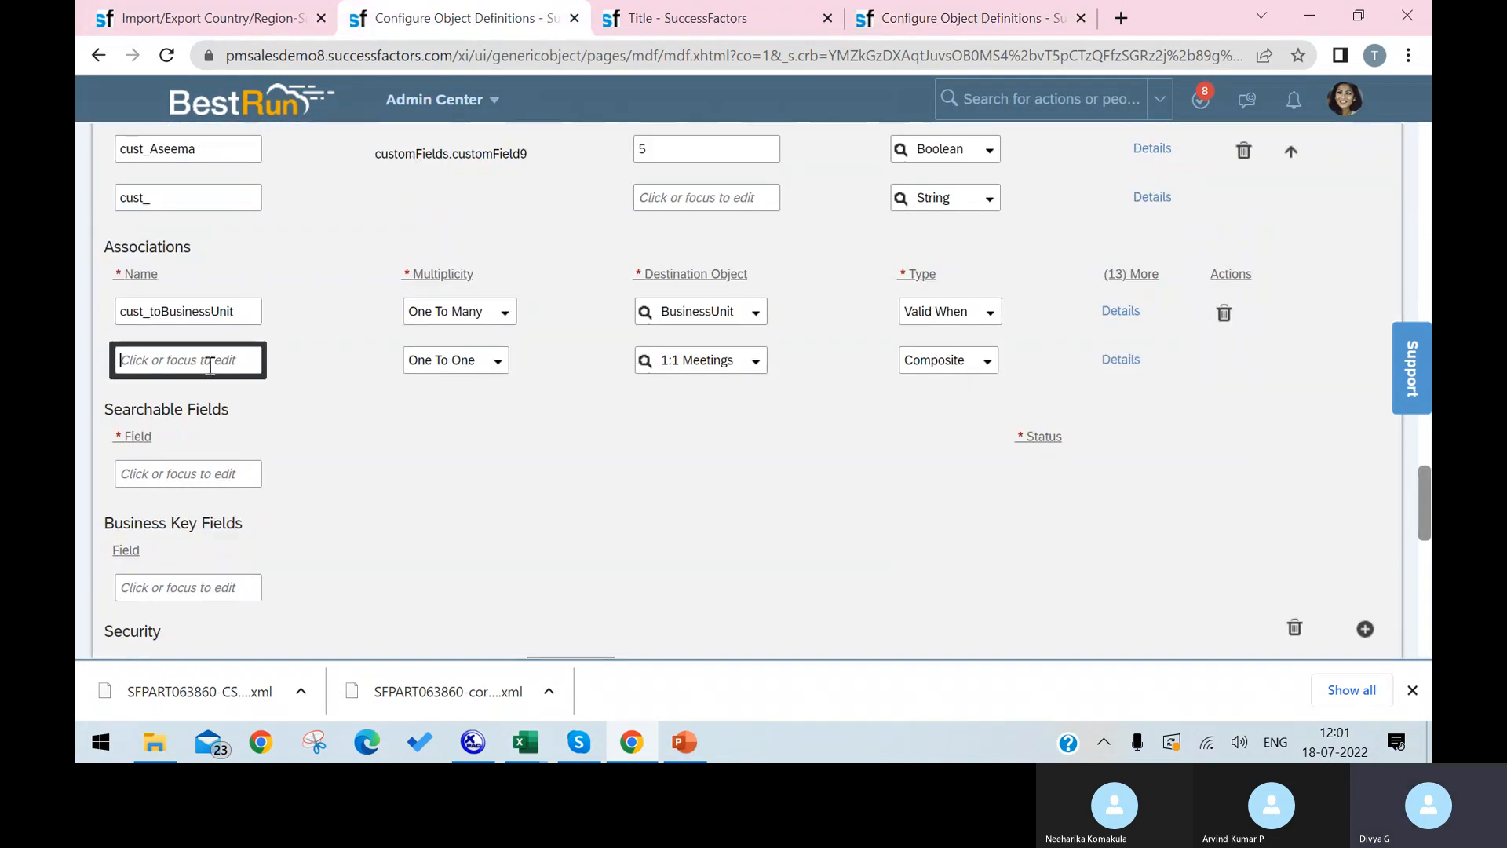
type("toLegalEntity")
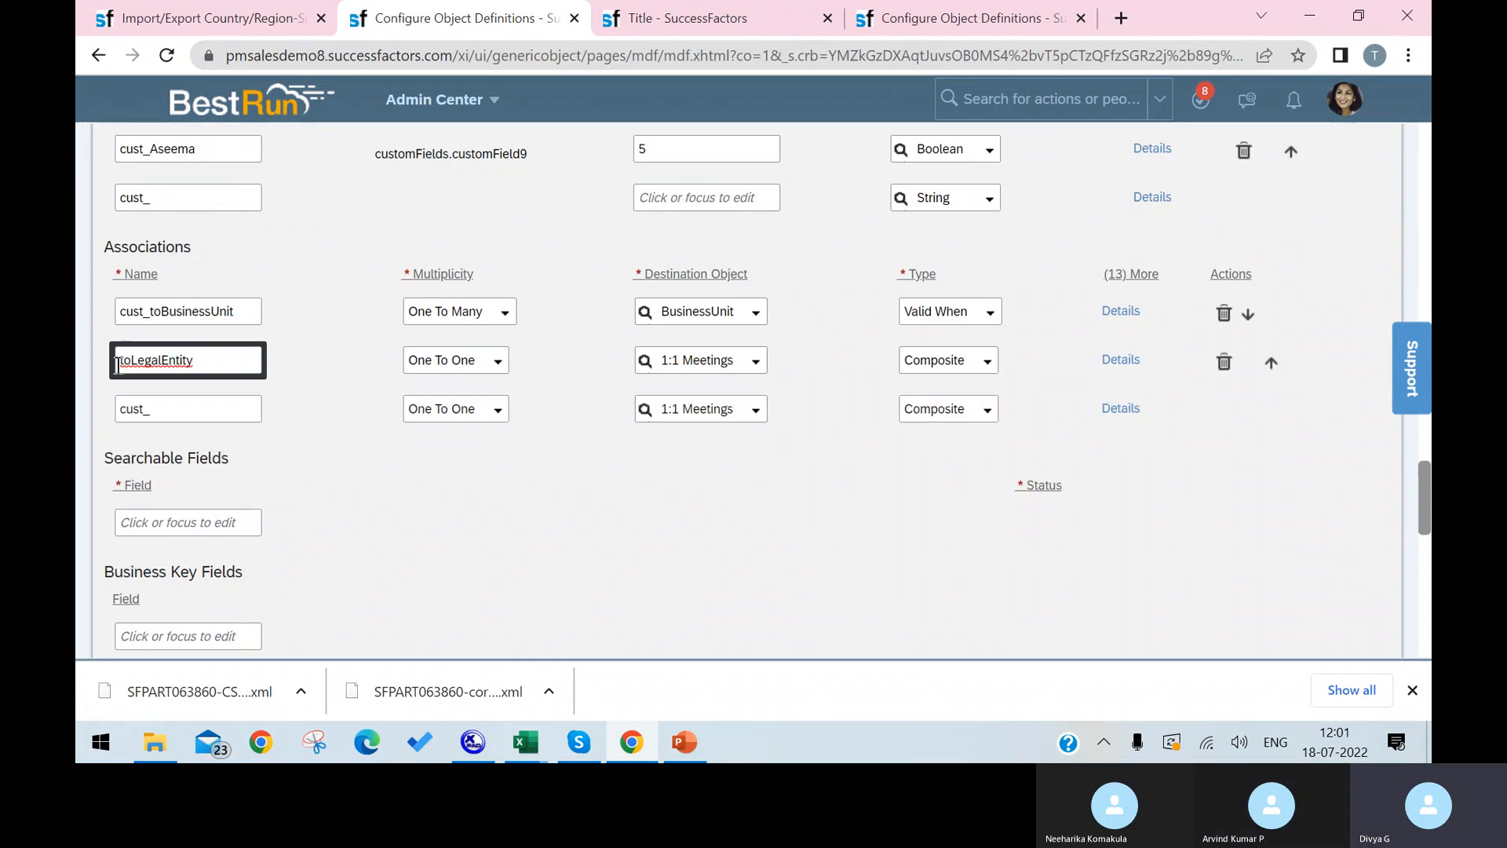
type("cust")
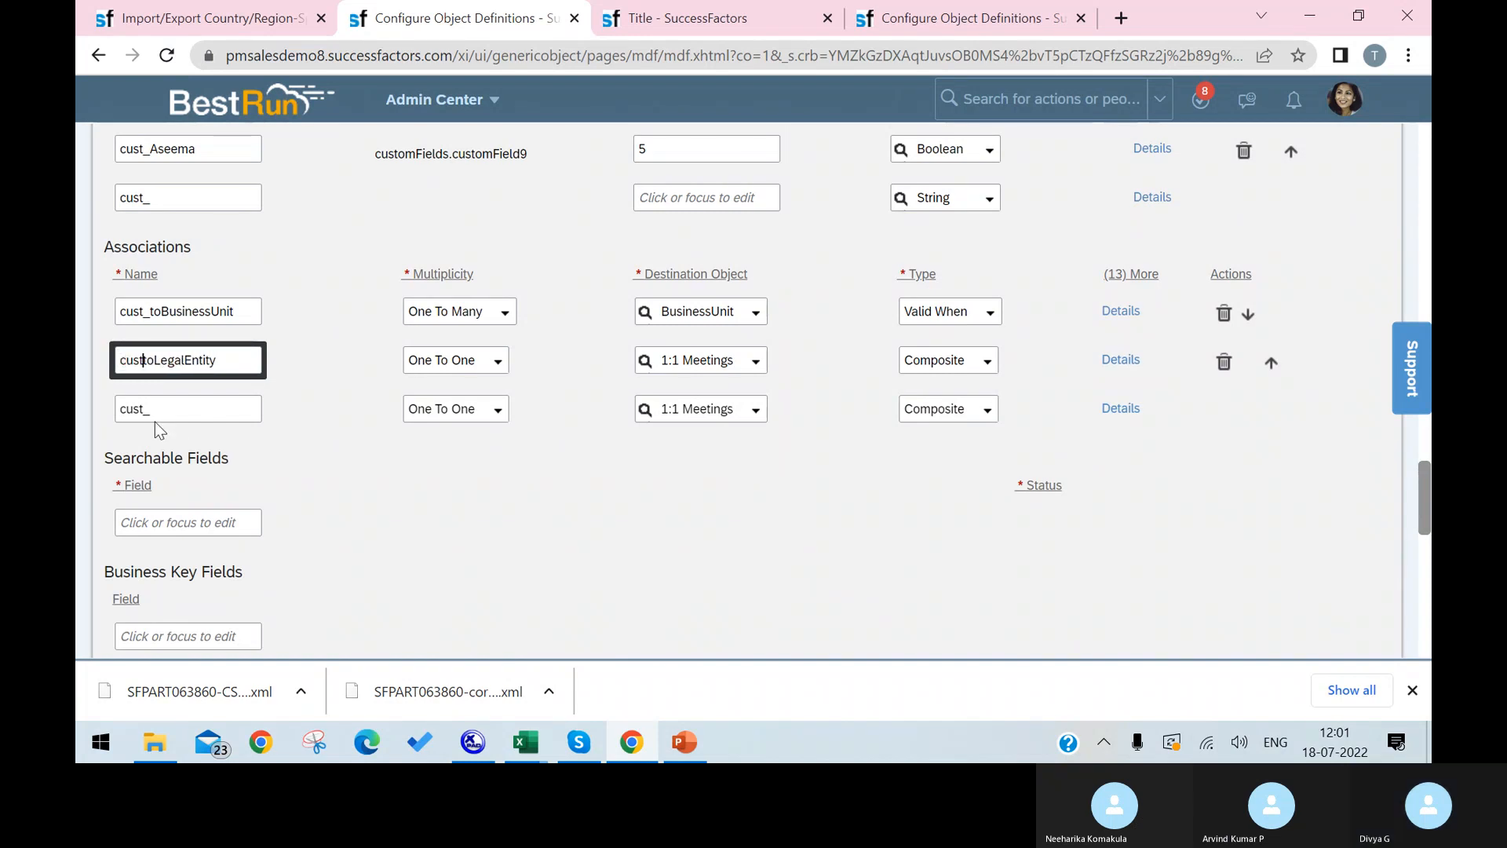
type("_")
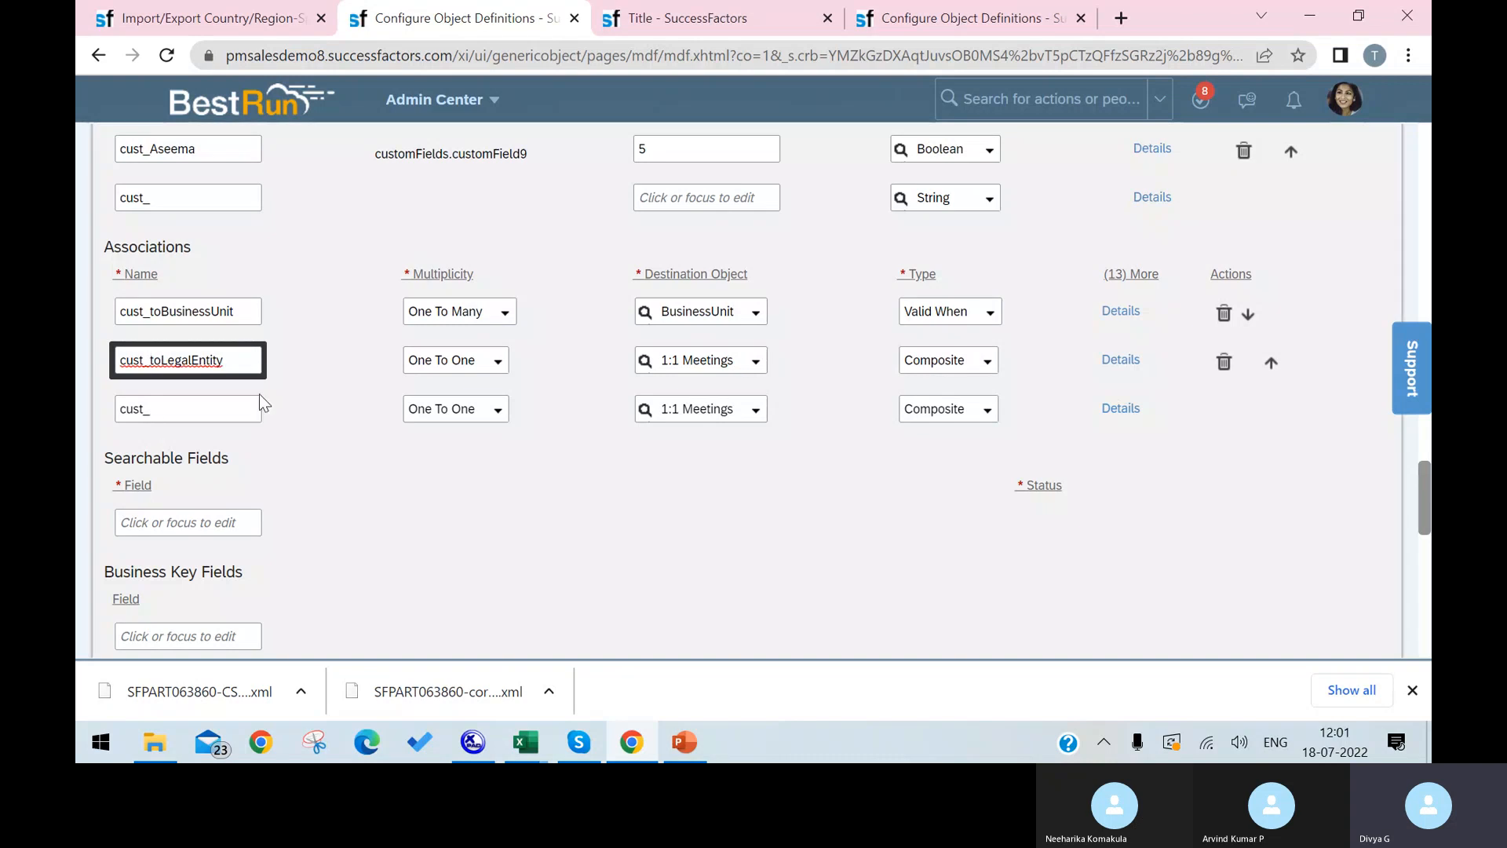
left_click(461, 382)
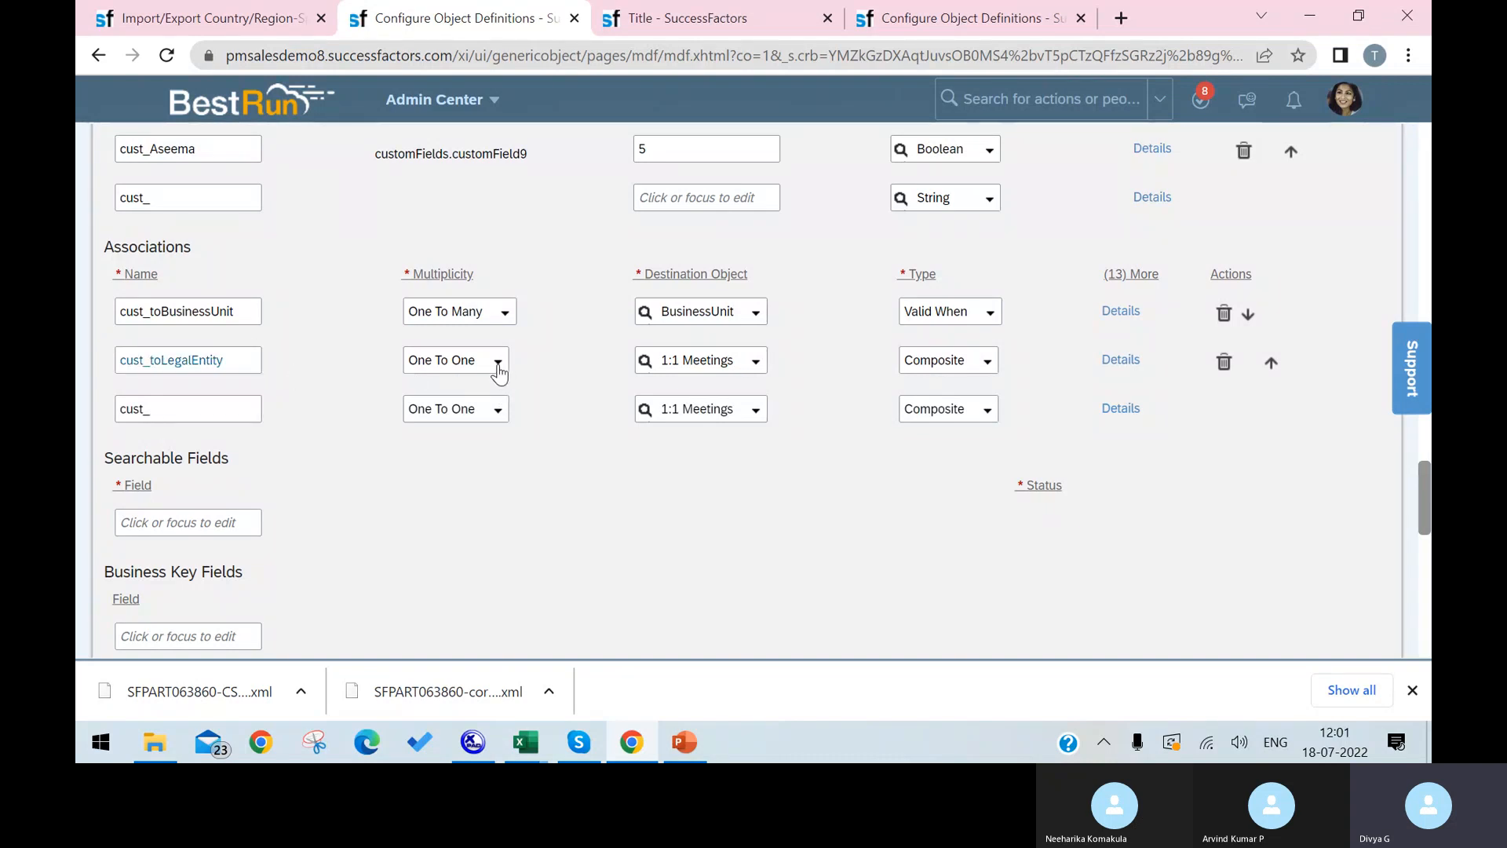
left_click(498, 363)
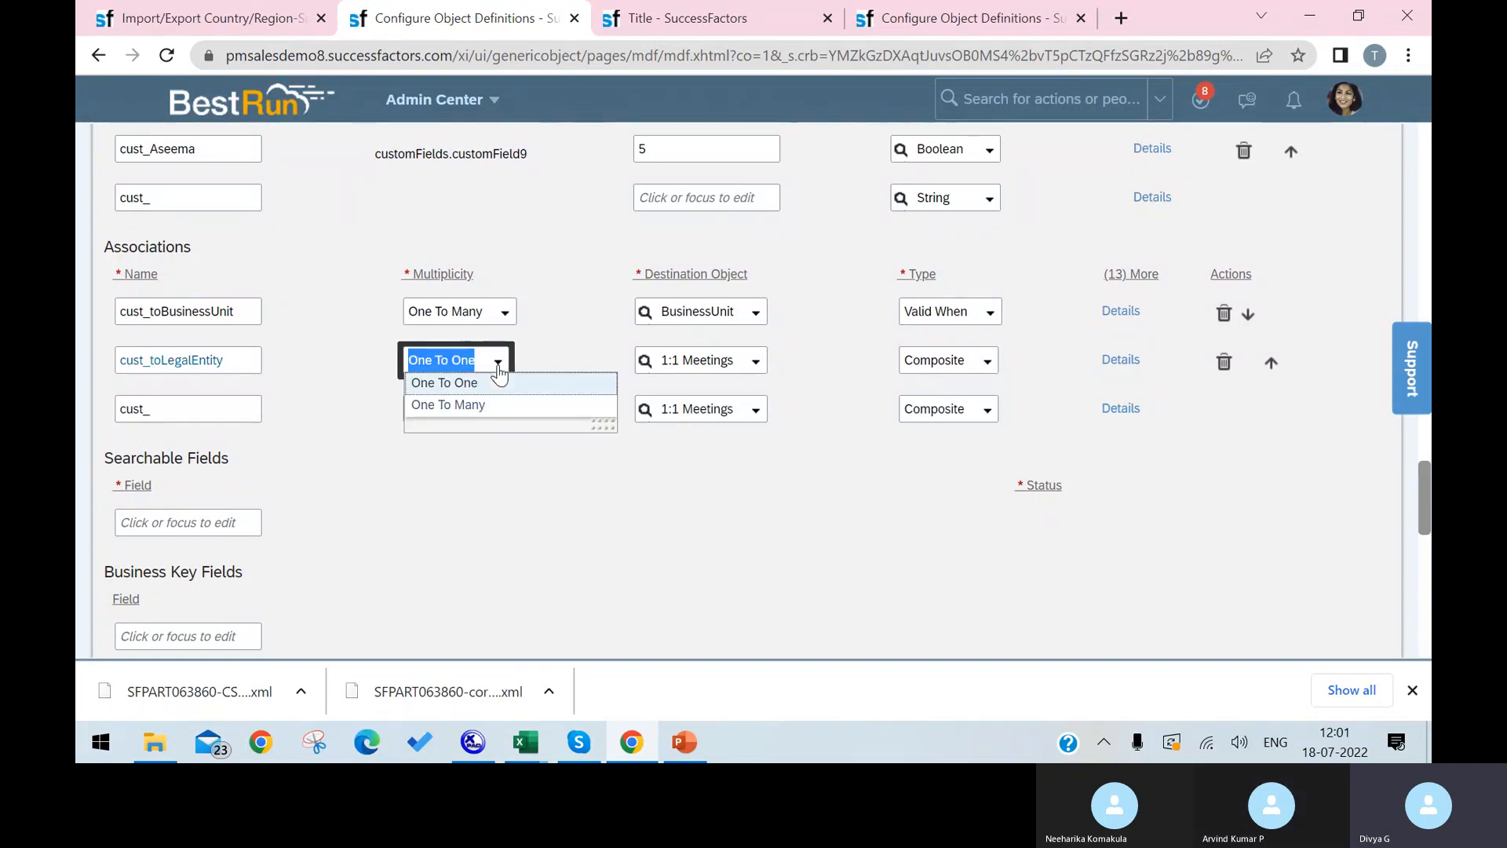
left_click(501, 410)
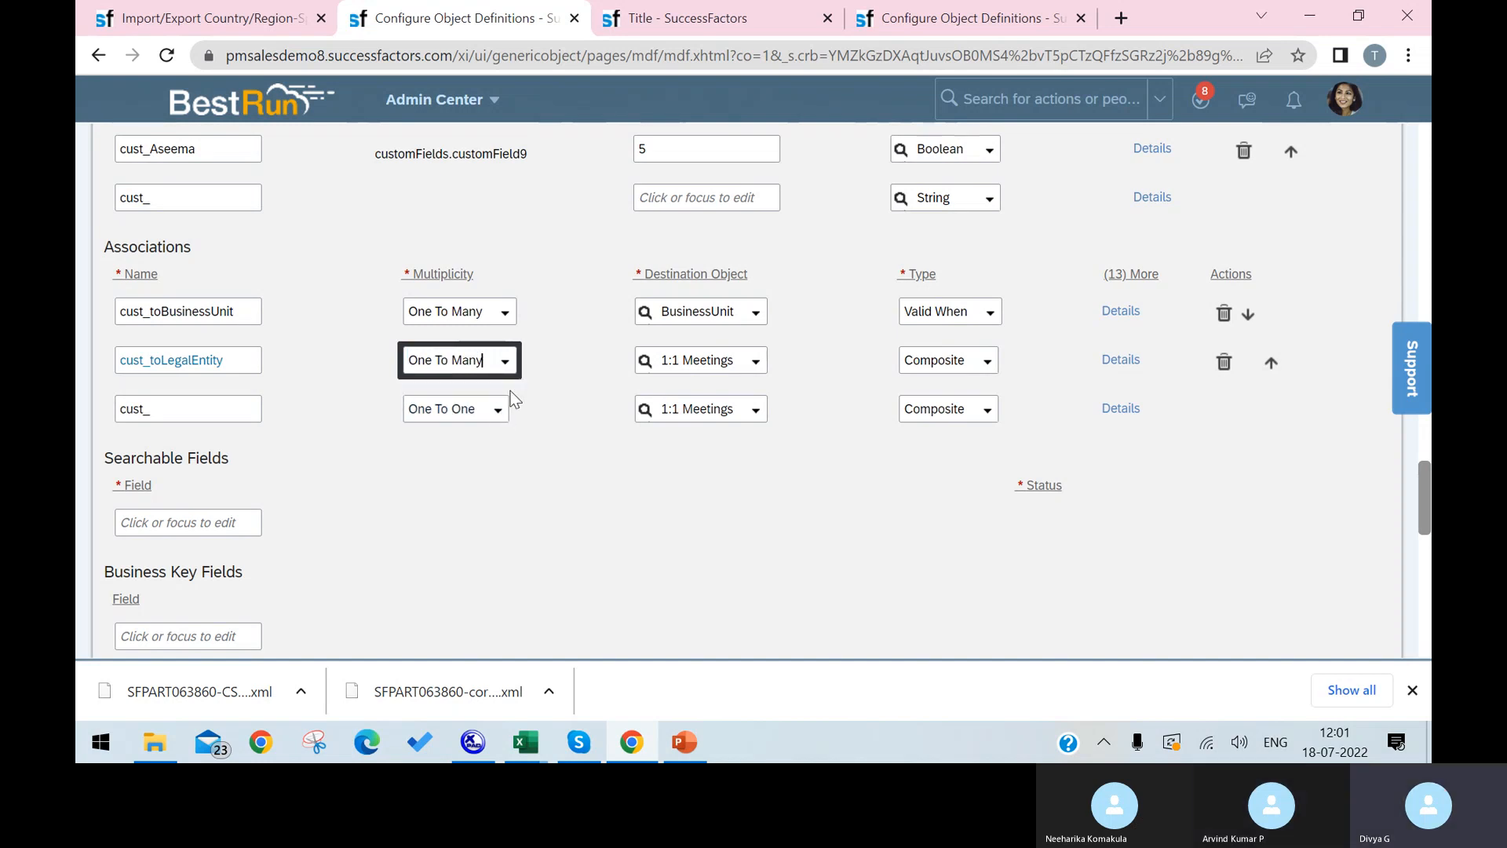
Copy the Company object's name, set Company as the destination object of cust_toLegalEntity, and return to the Company definition.
left_click(757, 363)
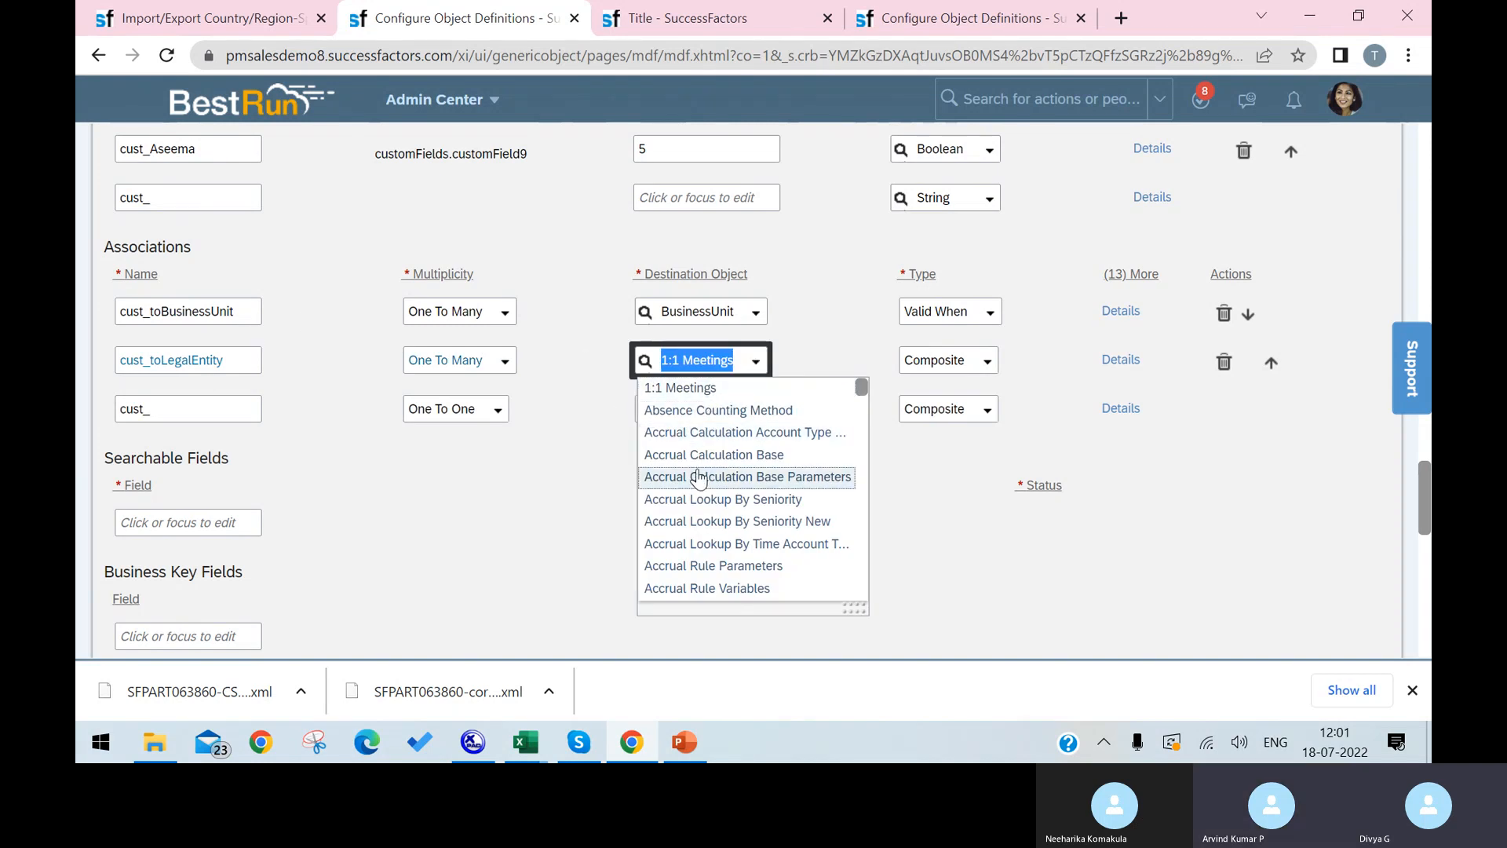
left_click(630, 27)
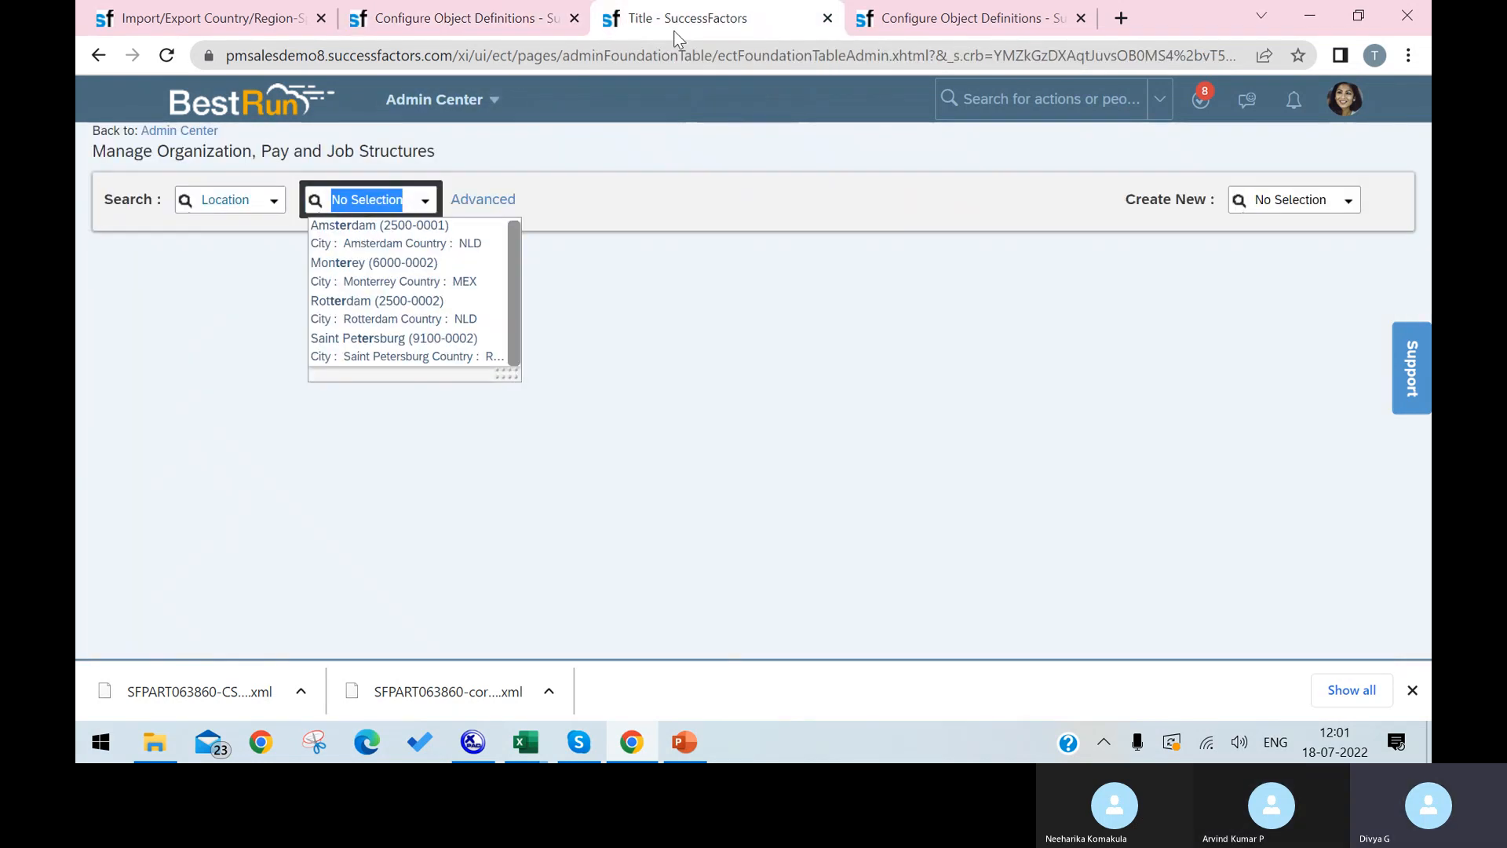
left_click(1025, 22)
left_click_drag(388, 277, 283, 276)
key("ctrl+c")
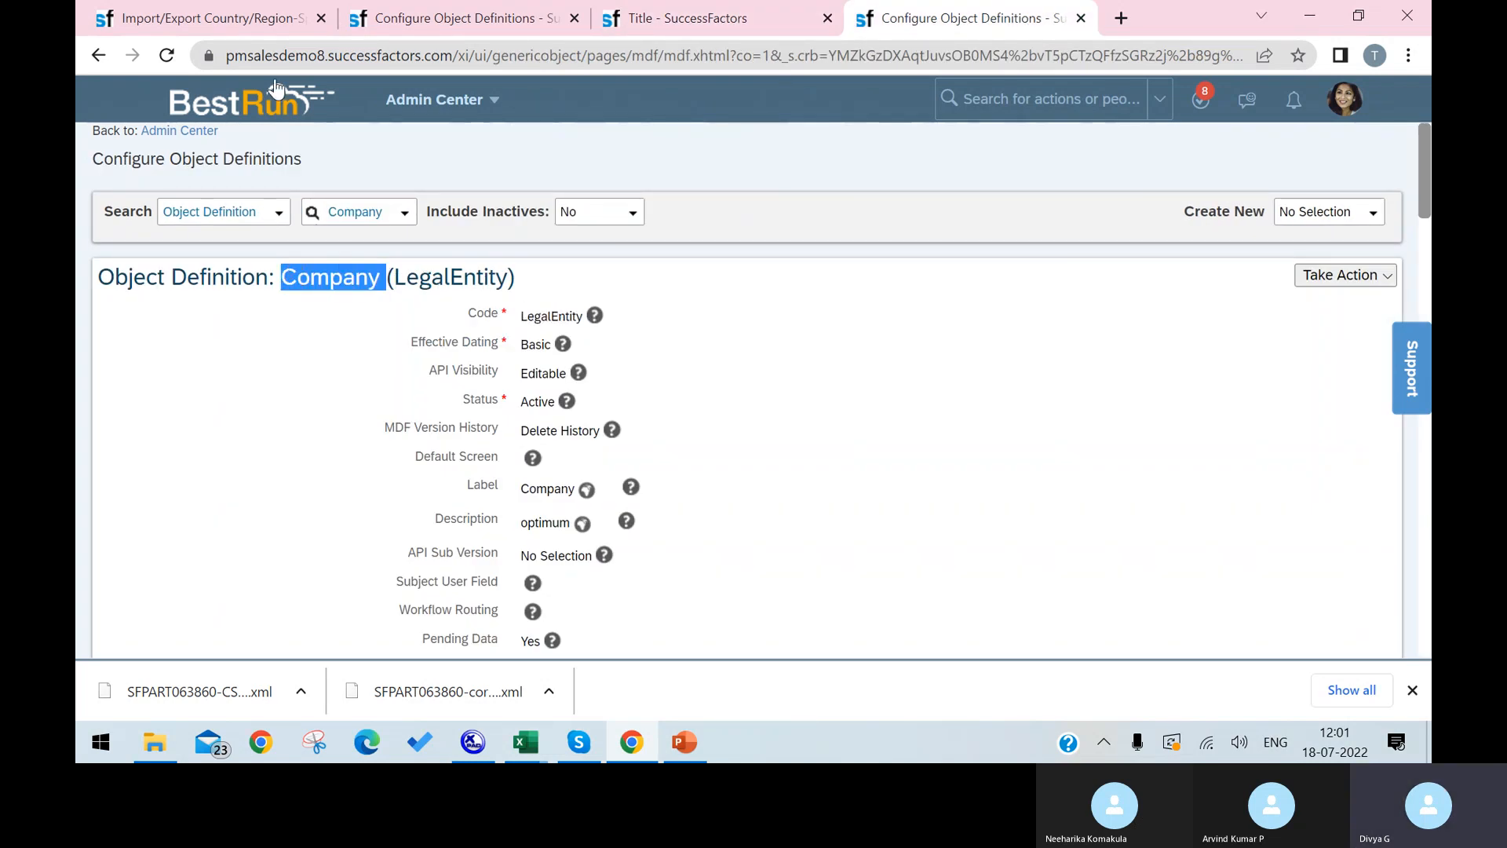
left_click(479, 20)
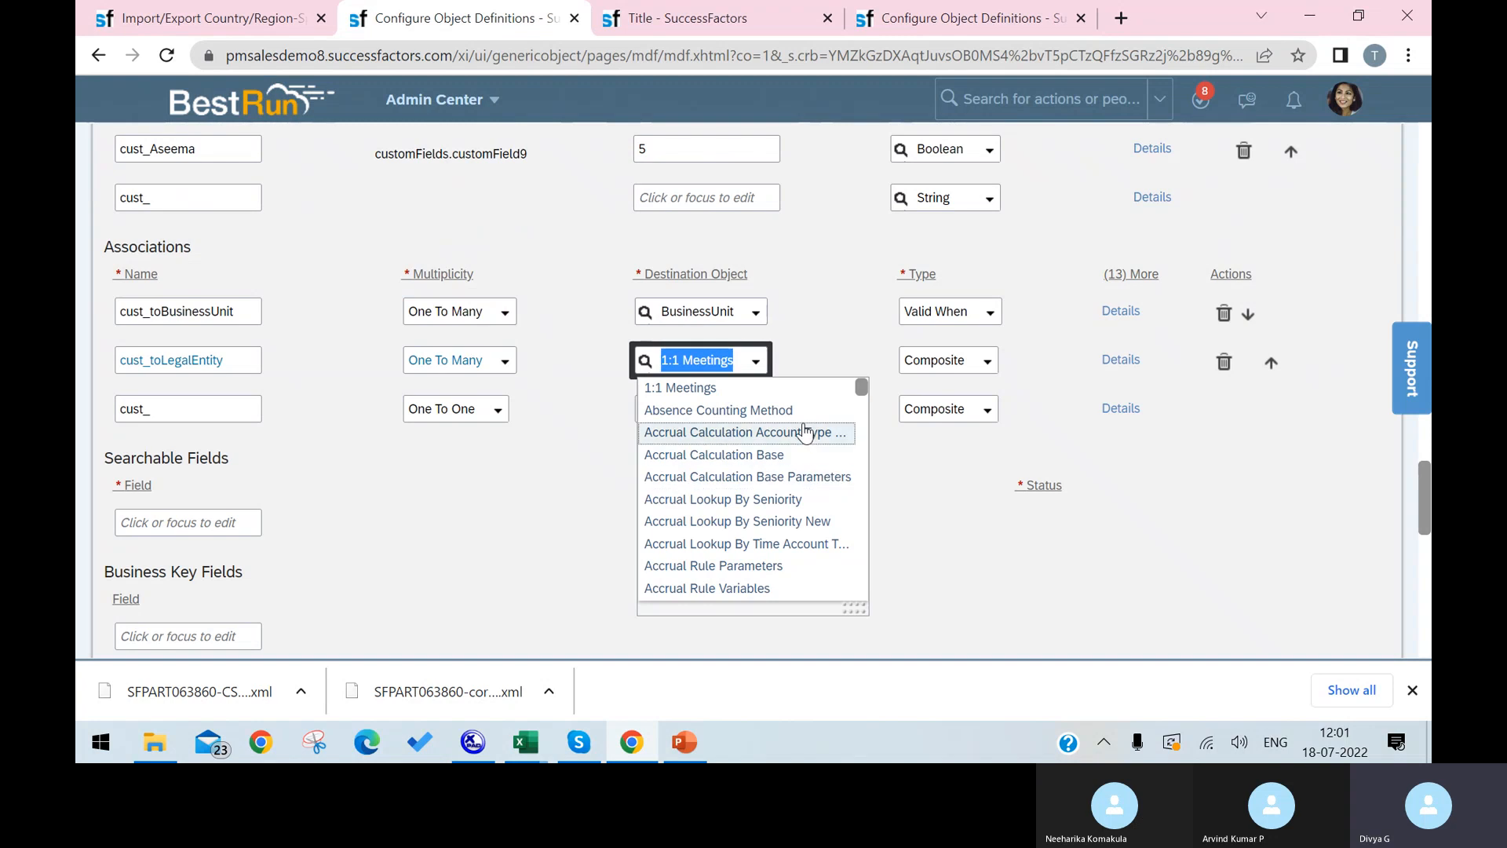
key("ctrl+v")
scroll(774, 579, "down", 5)
scroll(773, 578, "up", 5)
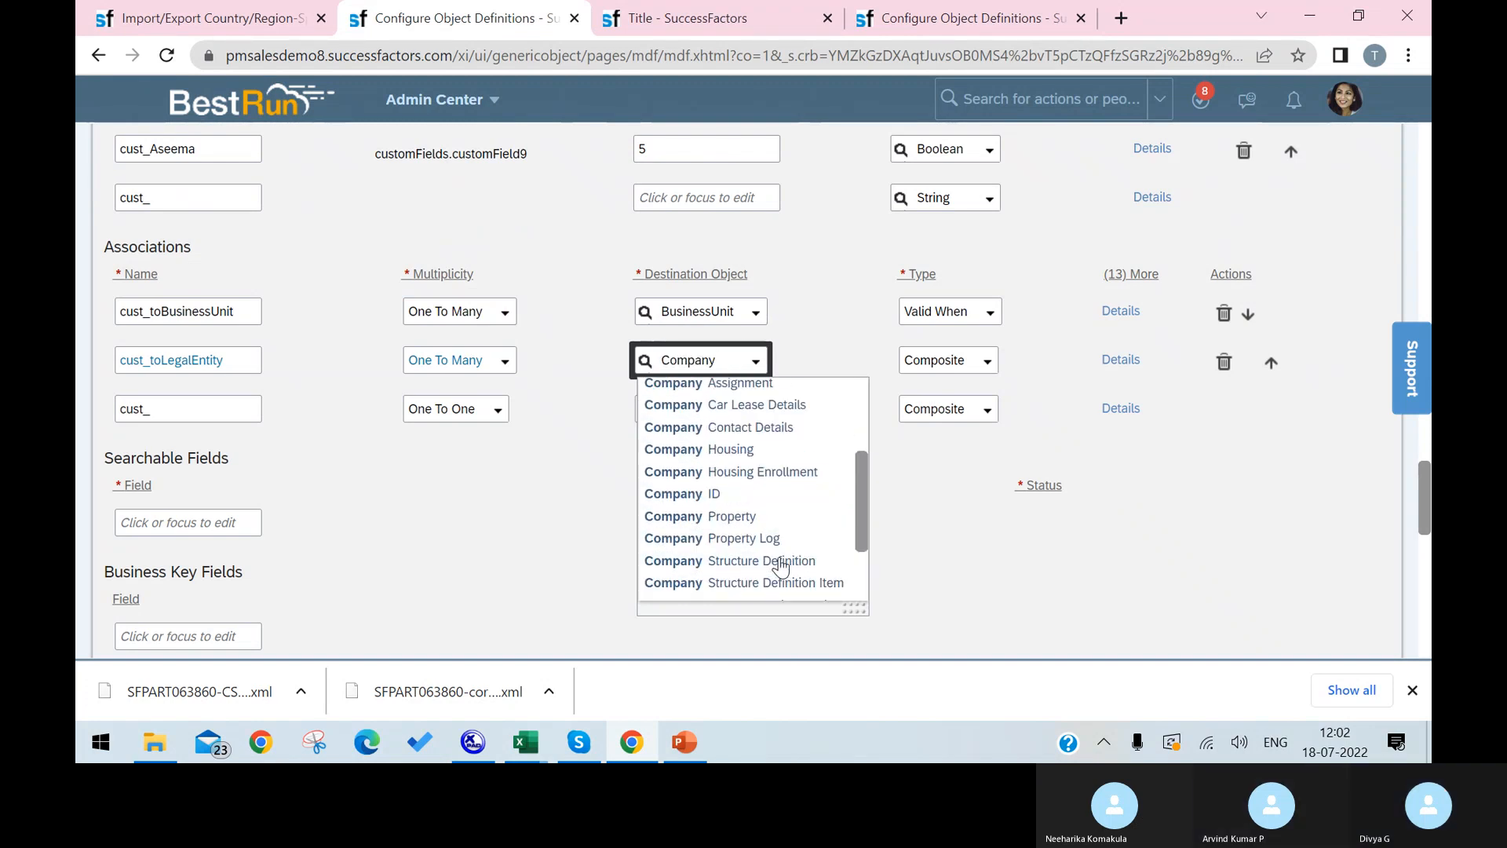
scroll(781, 565, "up", 3)
key("BackSpace")
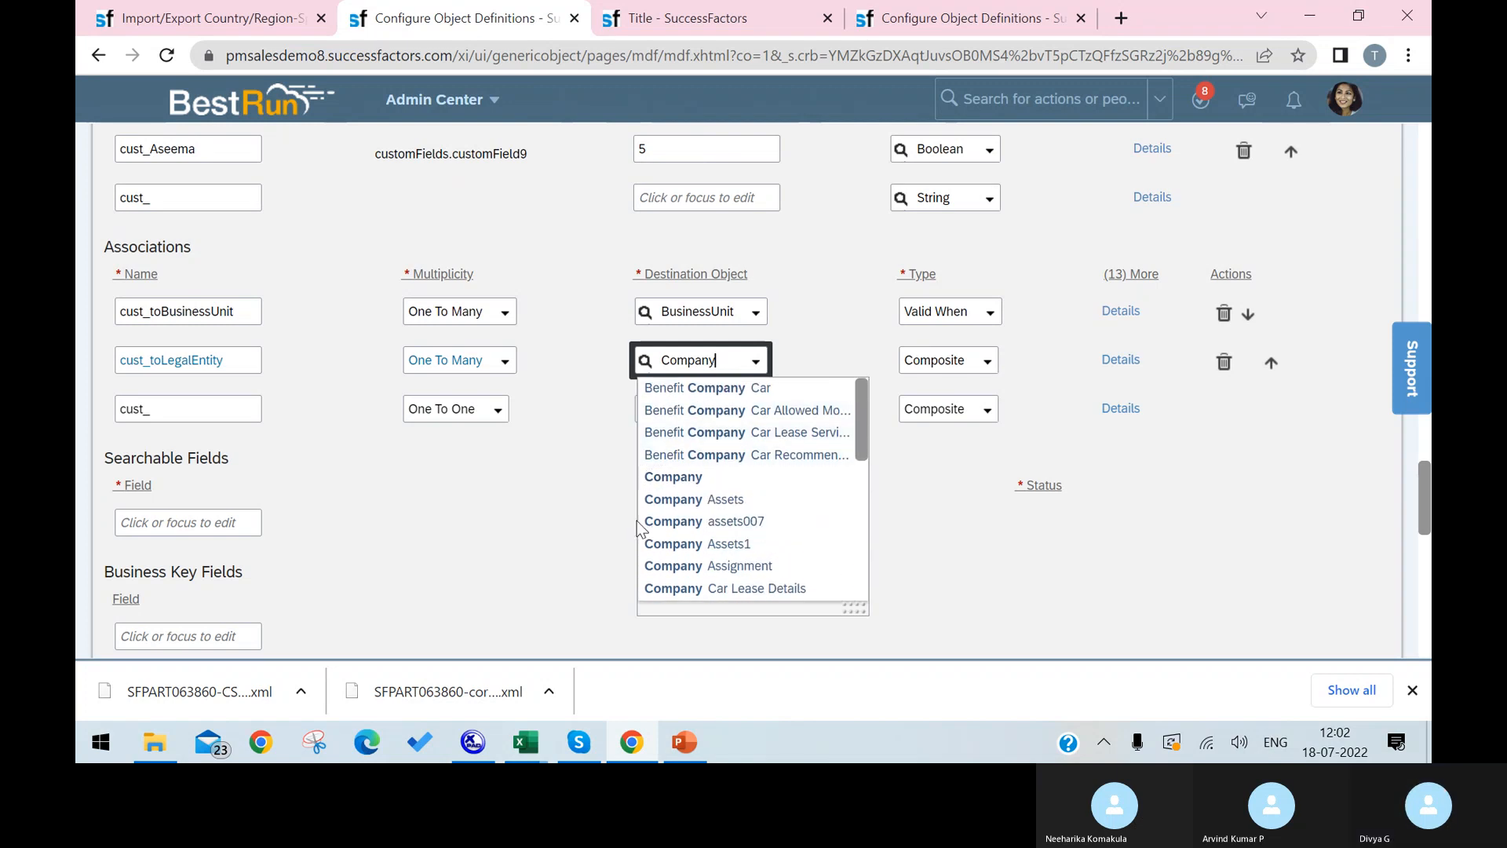
left_click(673, 476)
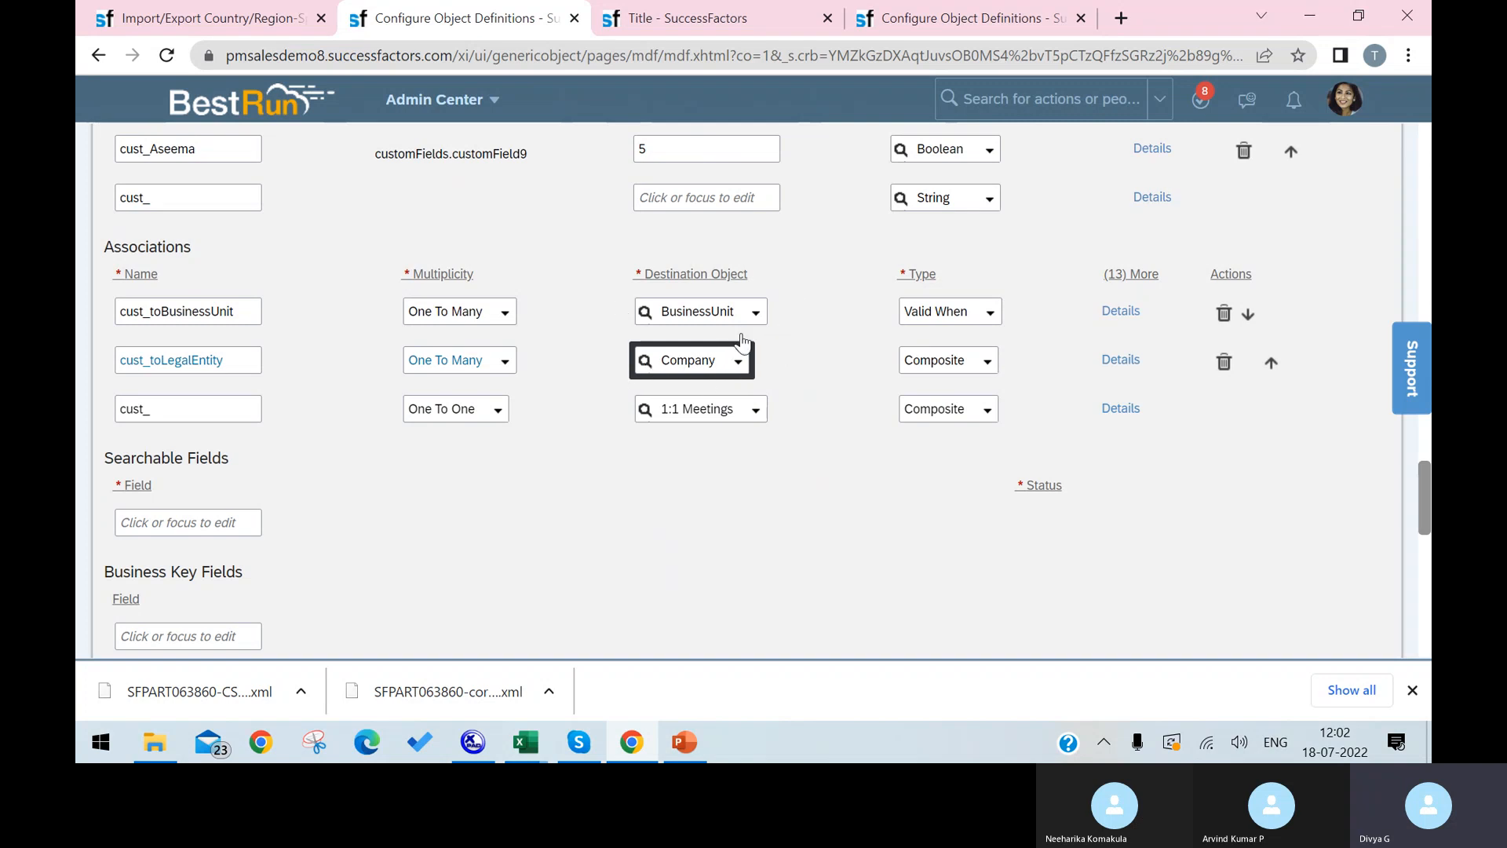
left_click(966, 18)
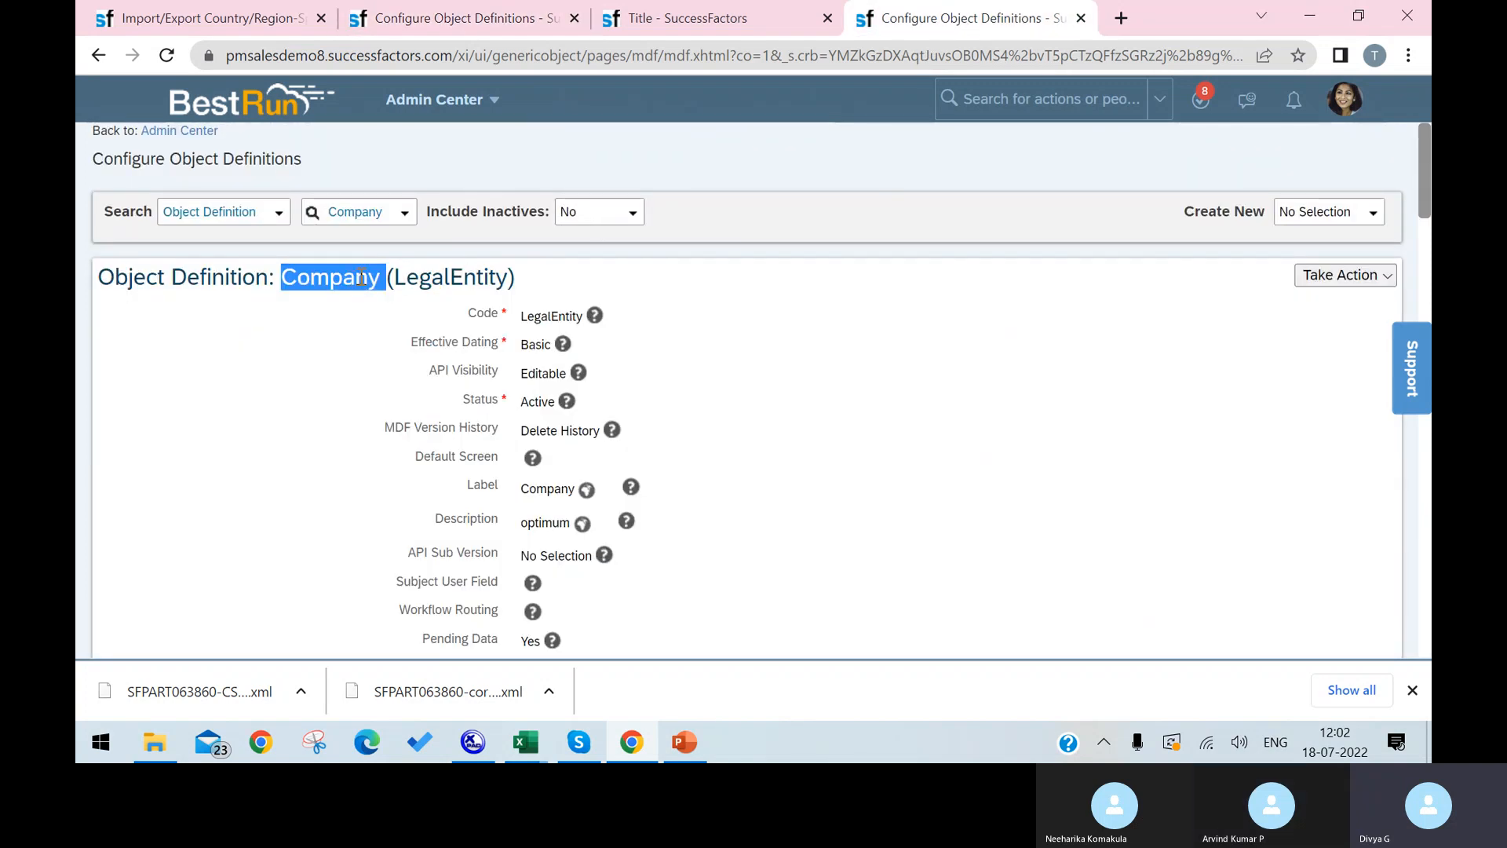
Set the type of the cust_toLegalEntity association on the Division object to Valid When.
left_click(494, 19)
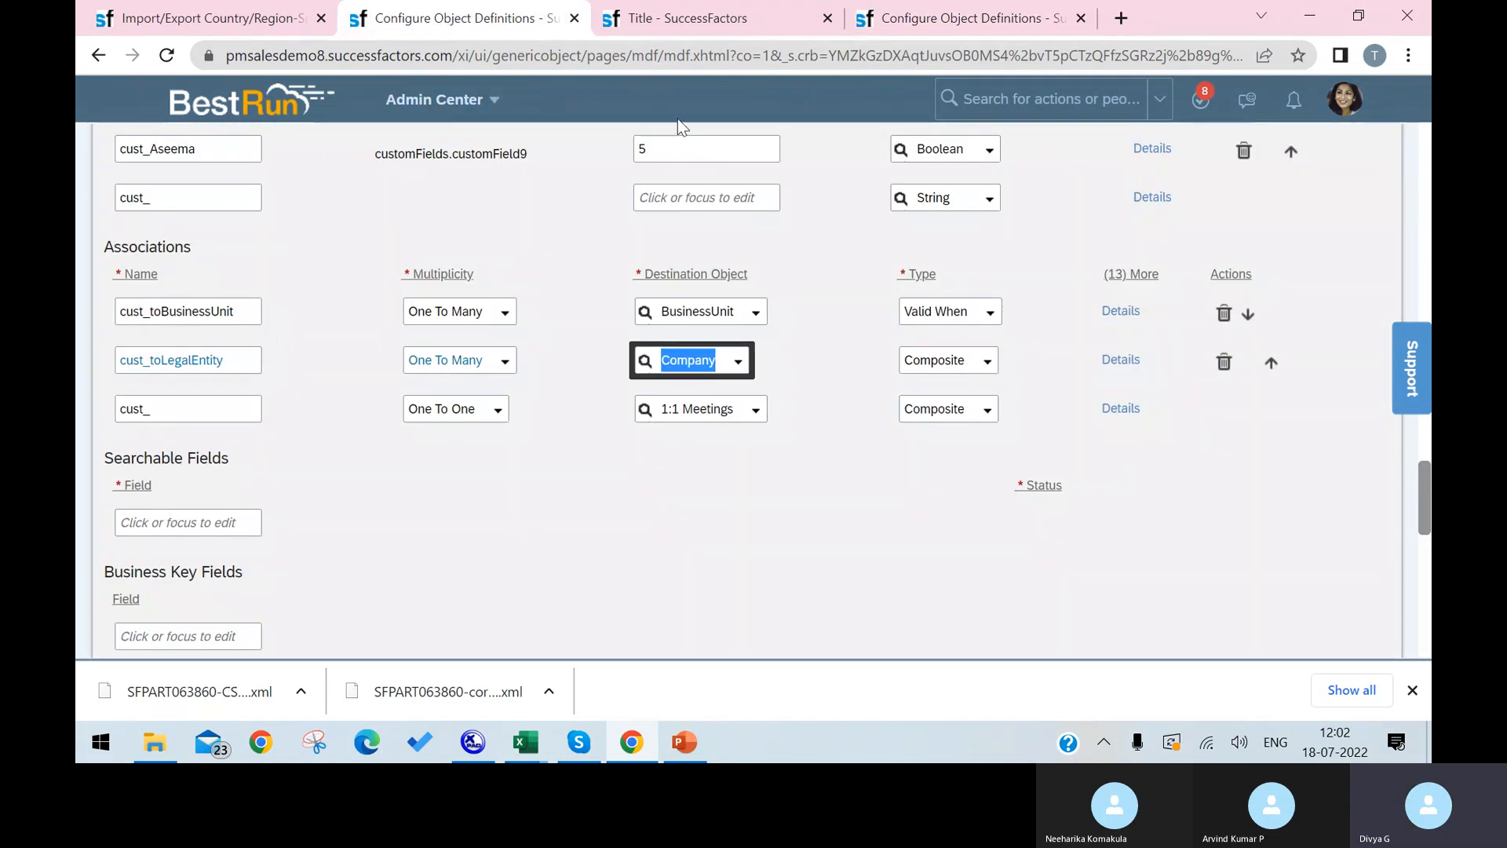
left_click(875, 23)
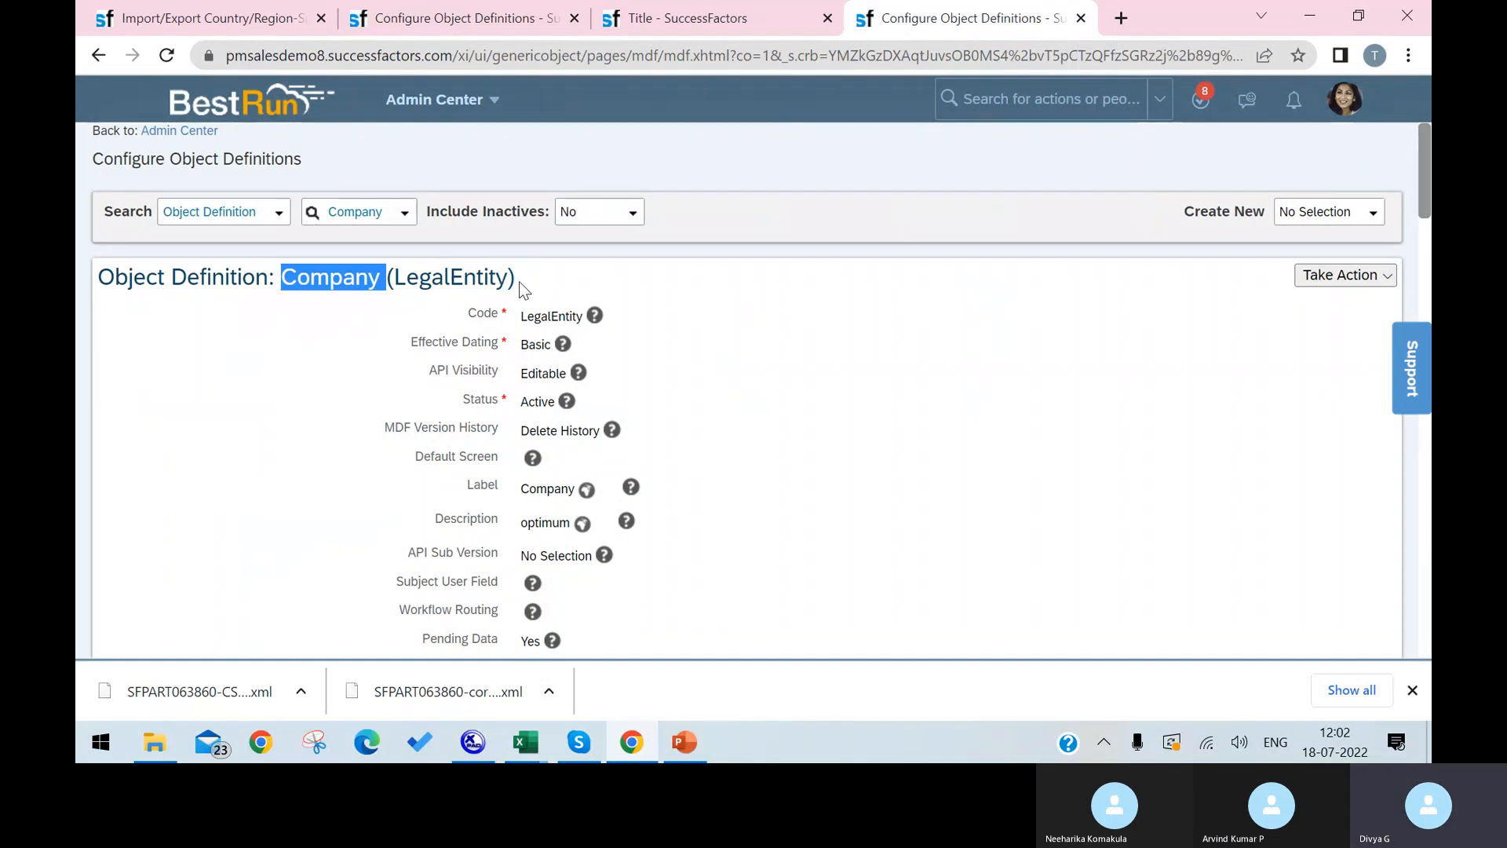
left_click(511, 22)
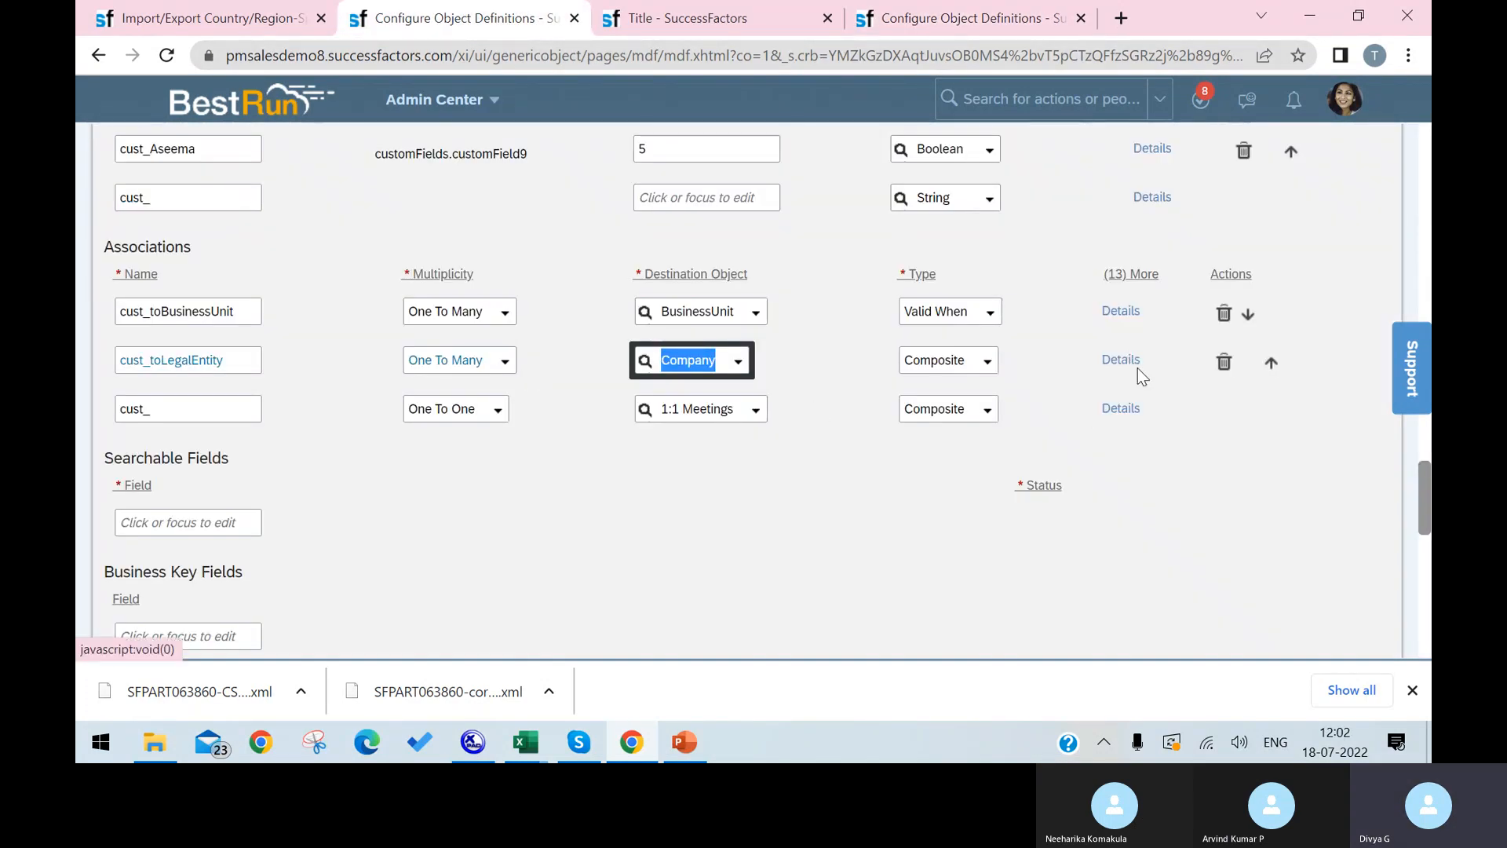
left_click(984, 363)
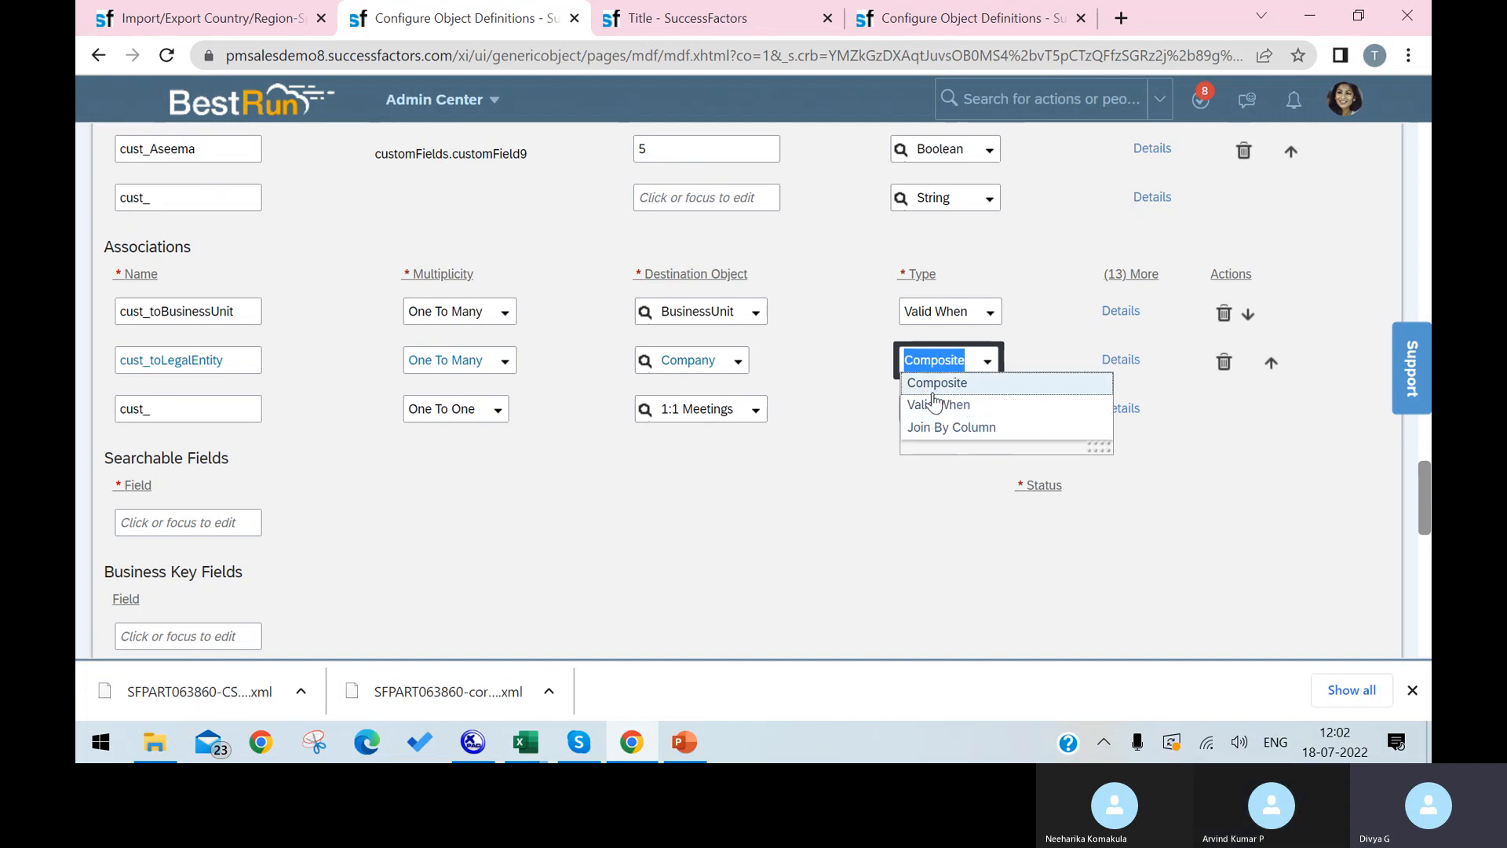
scroll(741, 348, "up", 10)
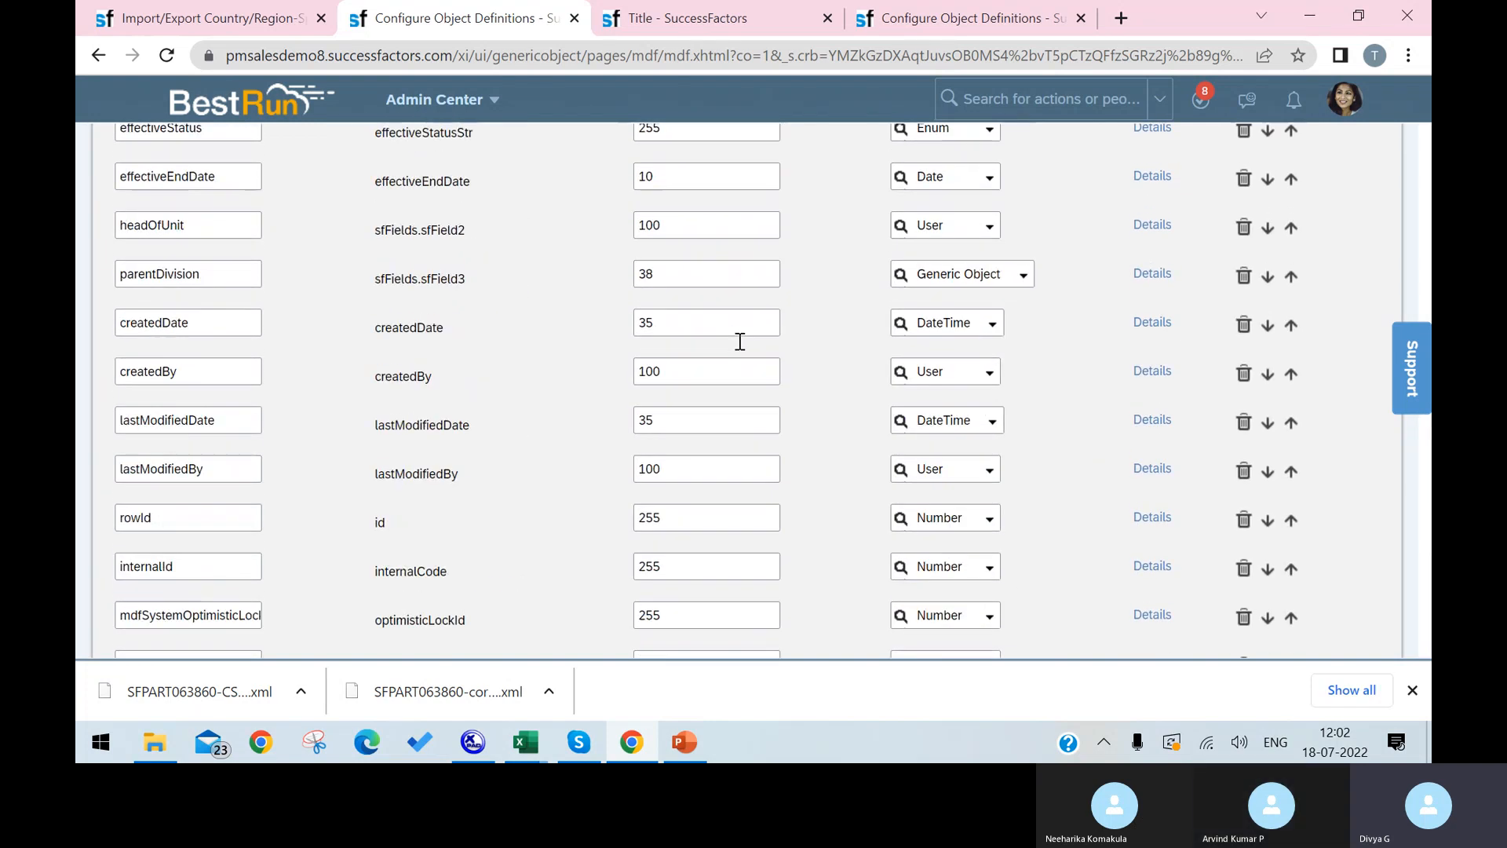
scroll(738, 341, "up", 10)
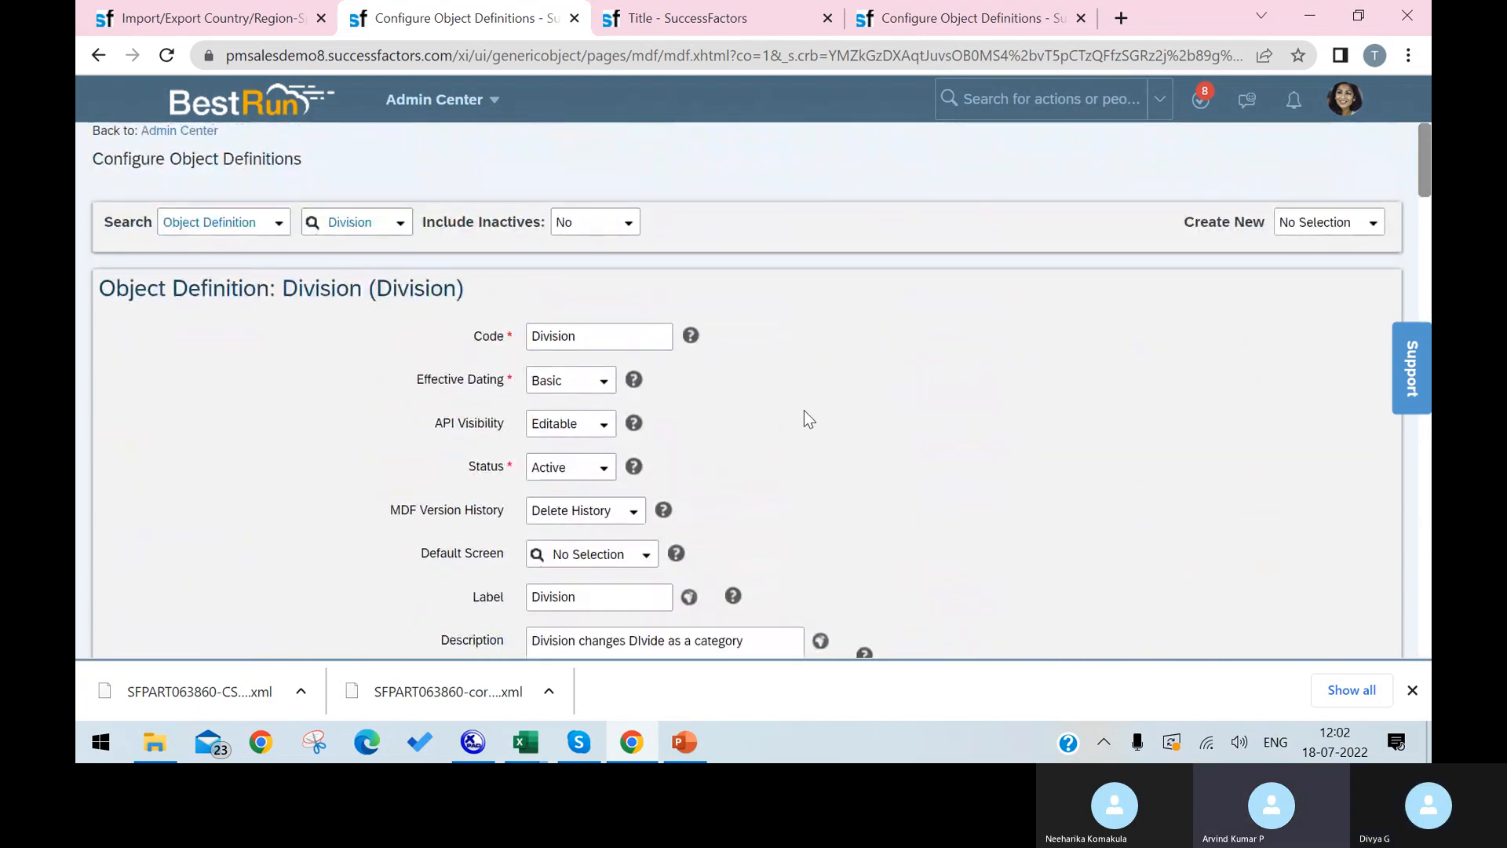
scroll(809, 416, "down", 10)
scroll(856, 462, "down", 15)
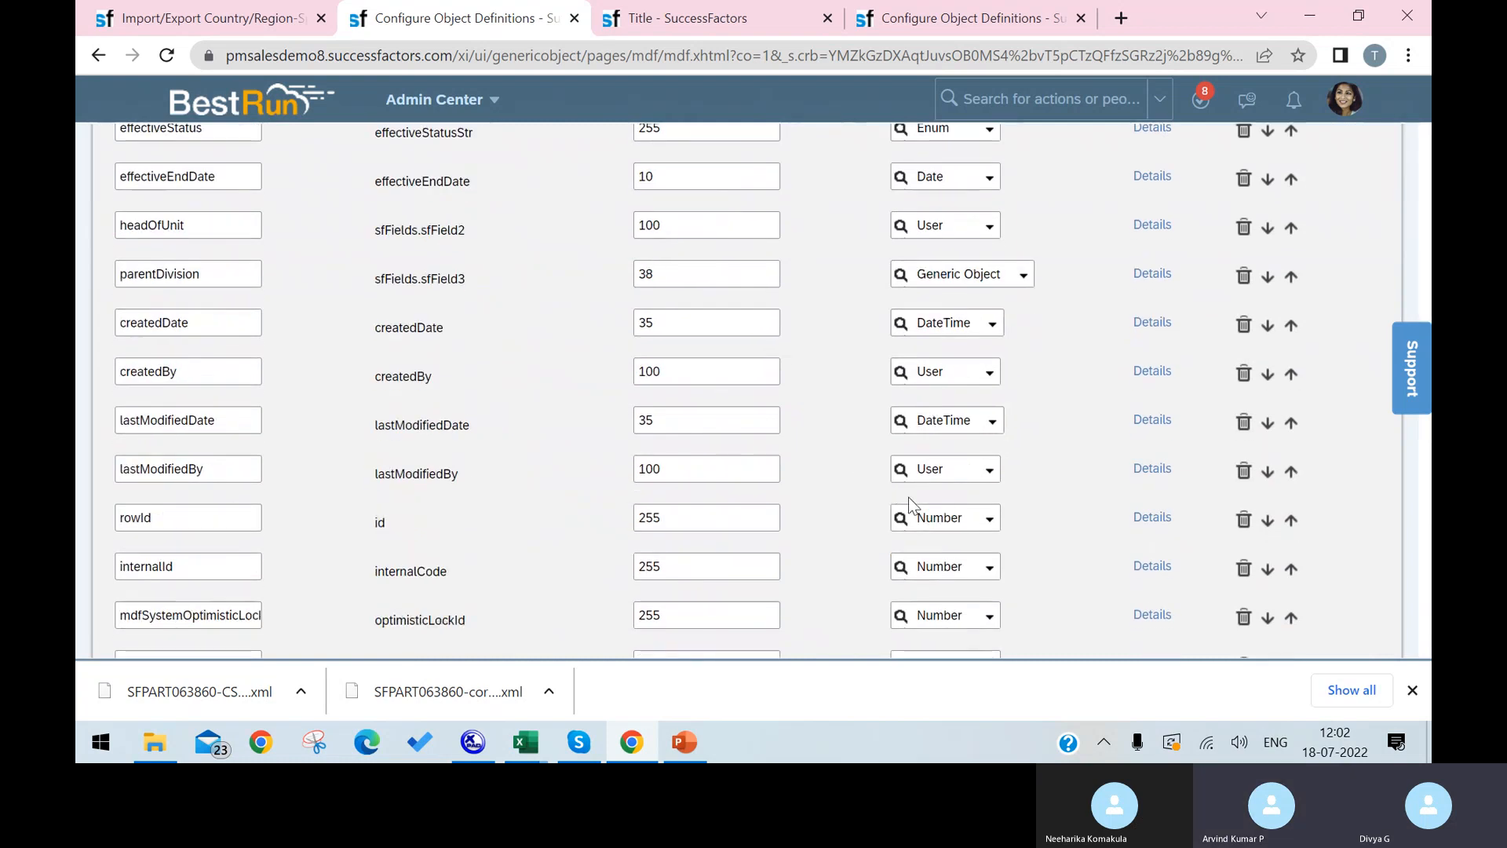
scroll(919, 475, "up", 5)
scroll(917, 469, "up", 2)
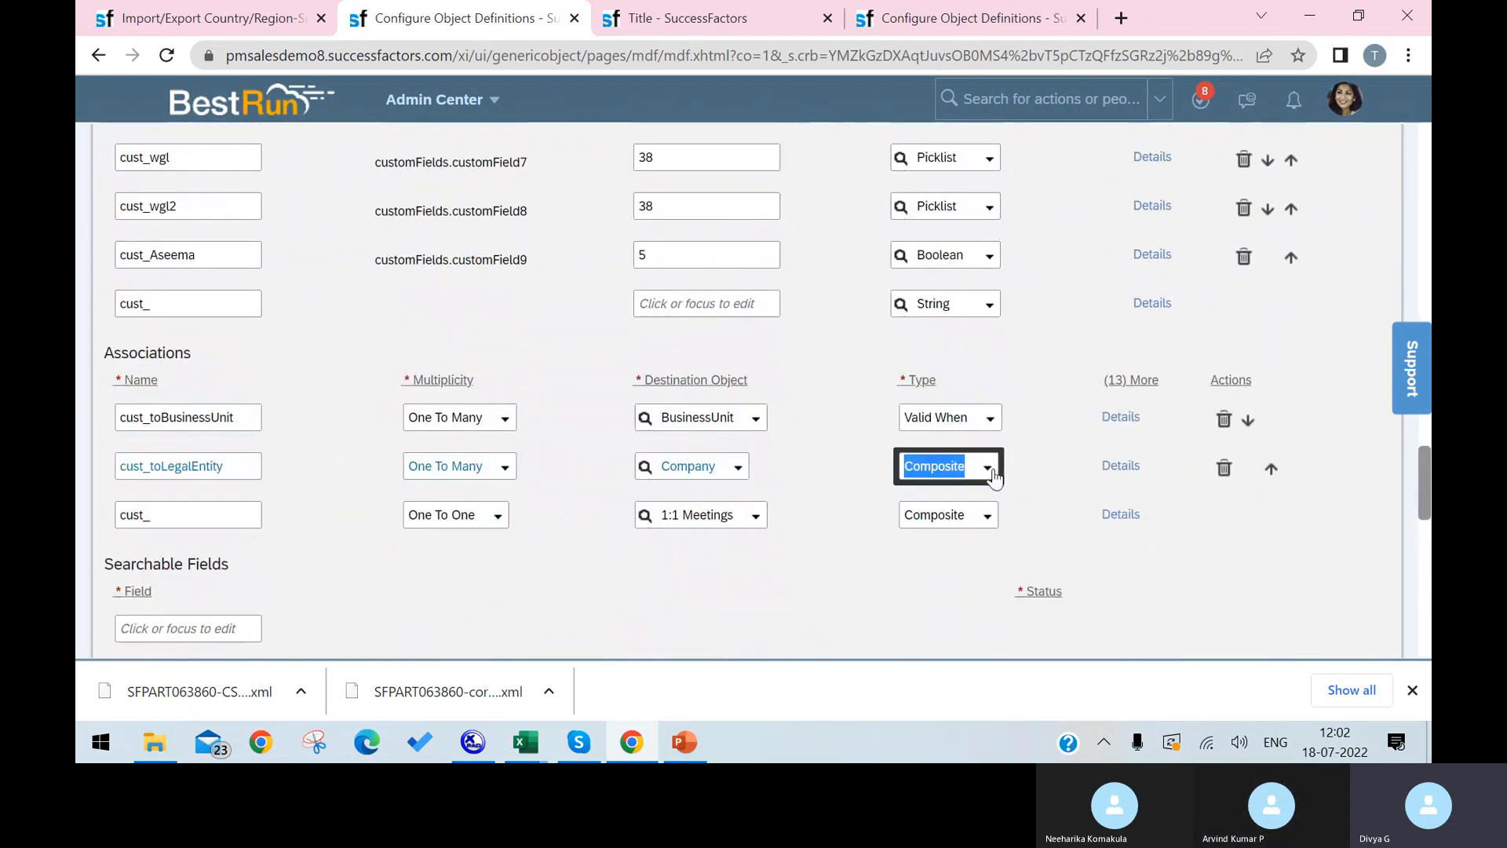
left_click(989, 466)
left_click(967, 512)
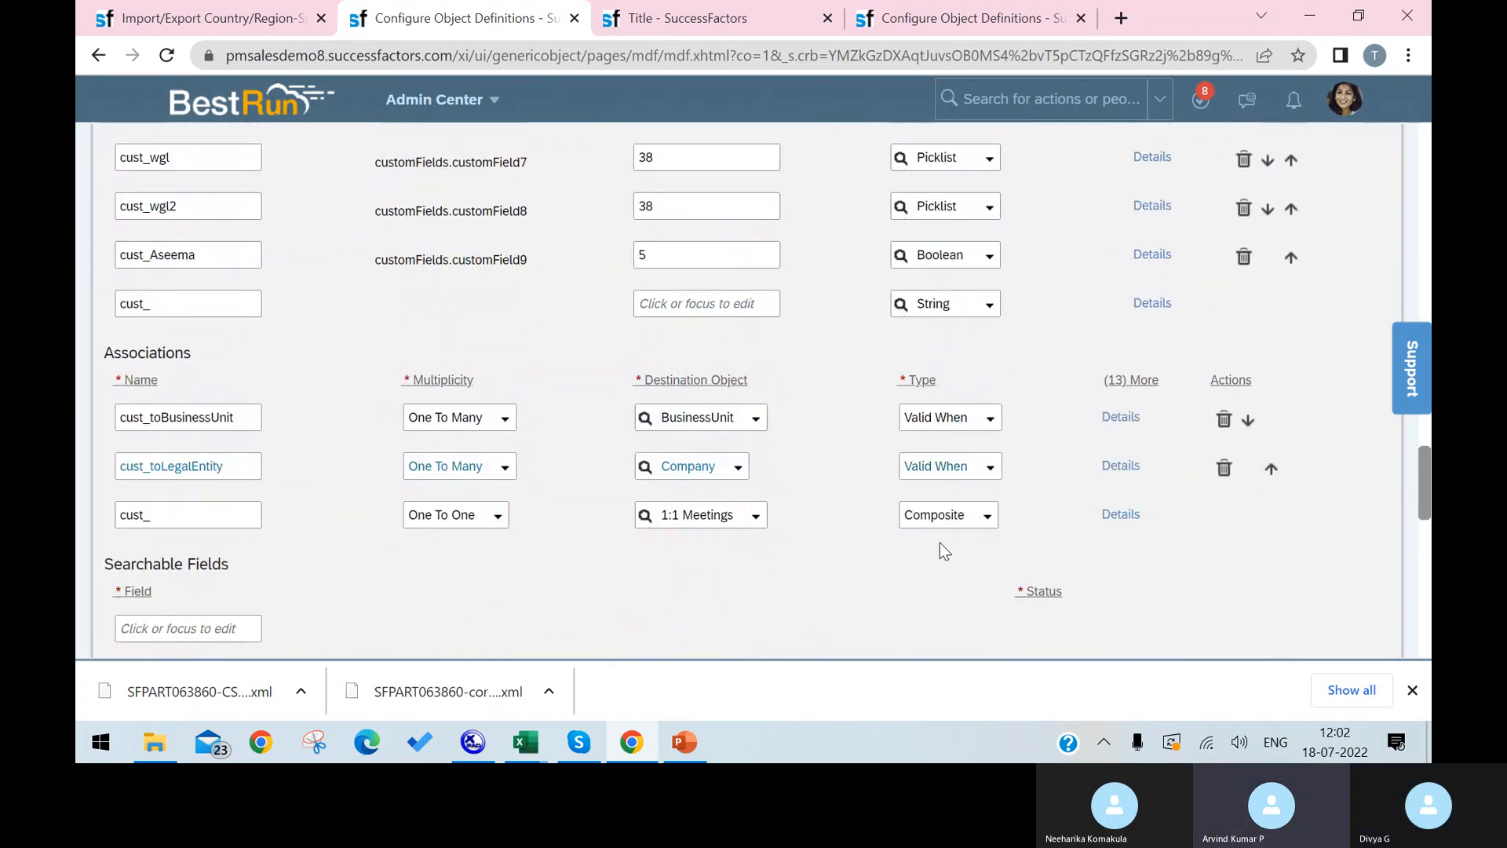
Save the corrected Division object definition.
scroll(1292, 486, "down", 10)
scroll(1296, 493, "down", 2)
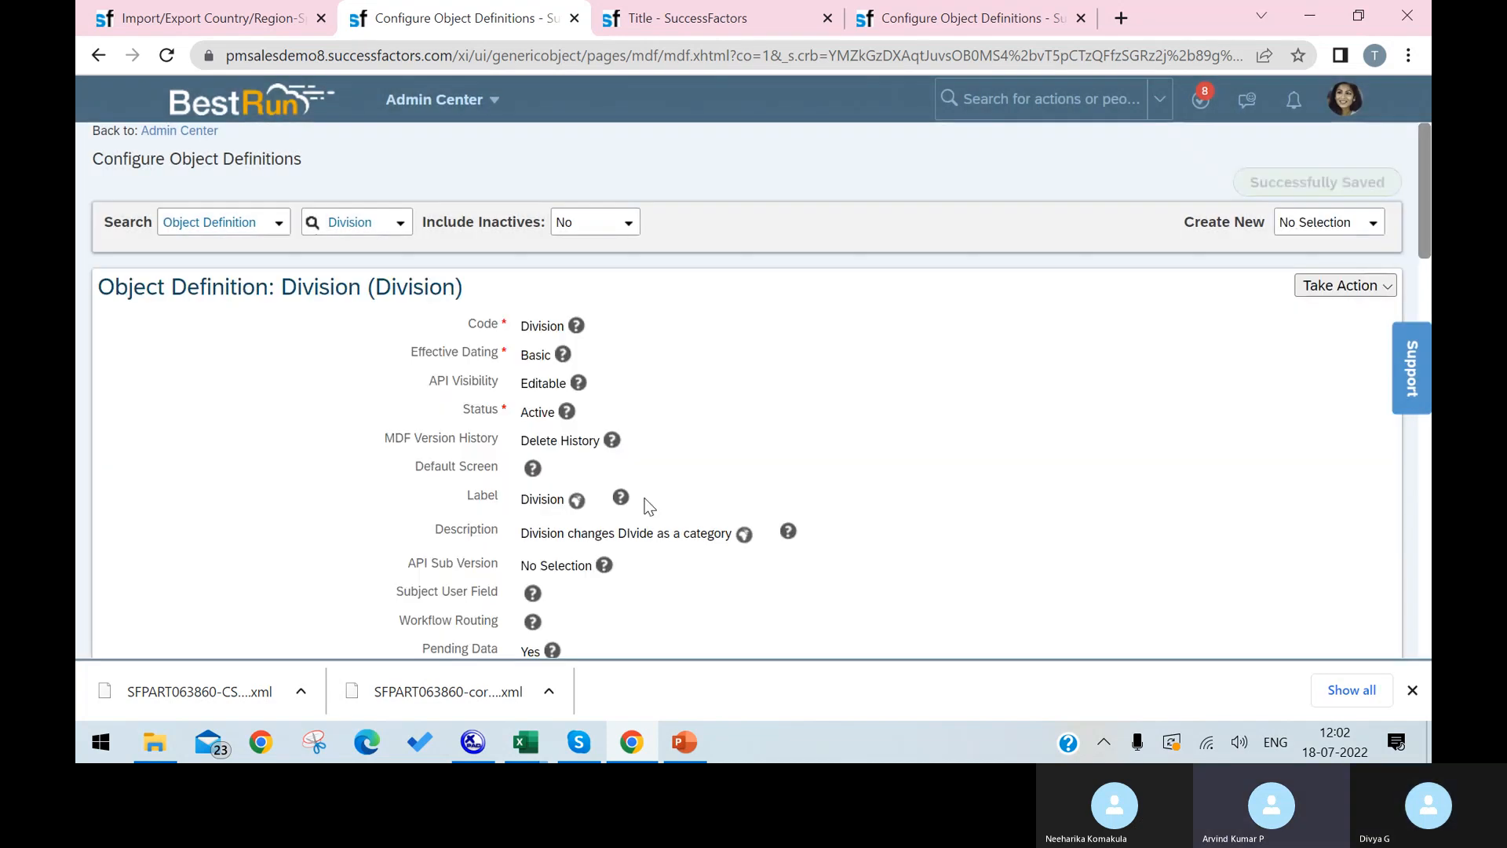
scroll(643, 518, "down", 6)
scroll(639, 521, "up", 4)
From the Company definition page, search the available actions for manage data and open Manage Data.
left_click(675, 18)
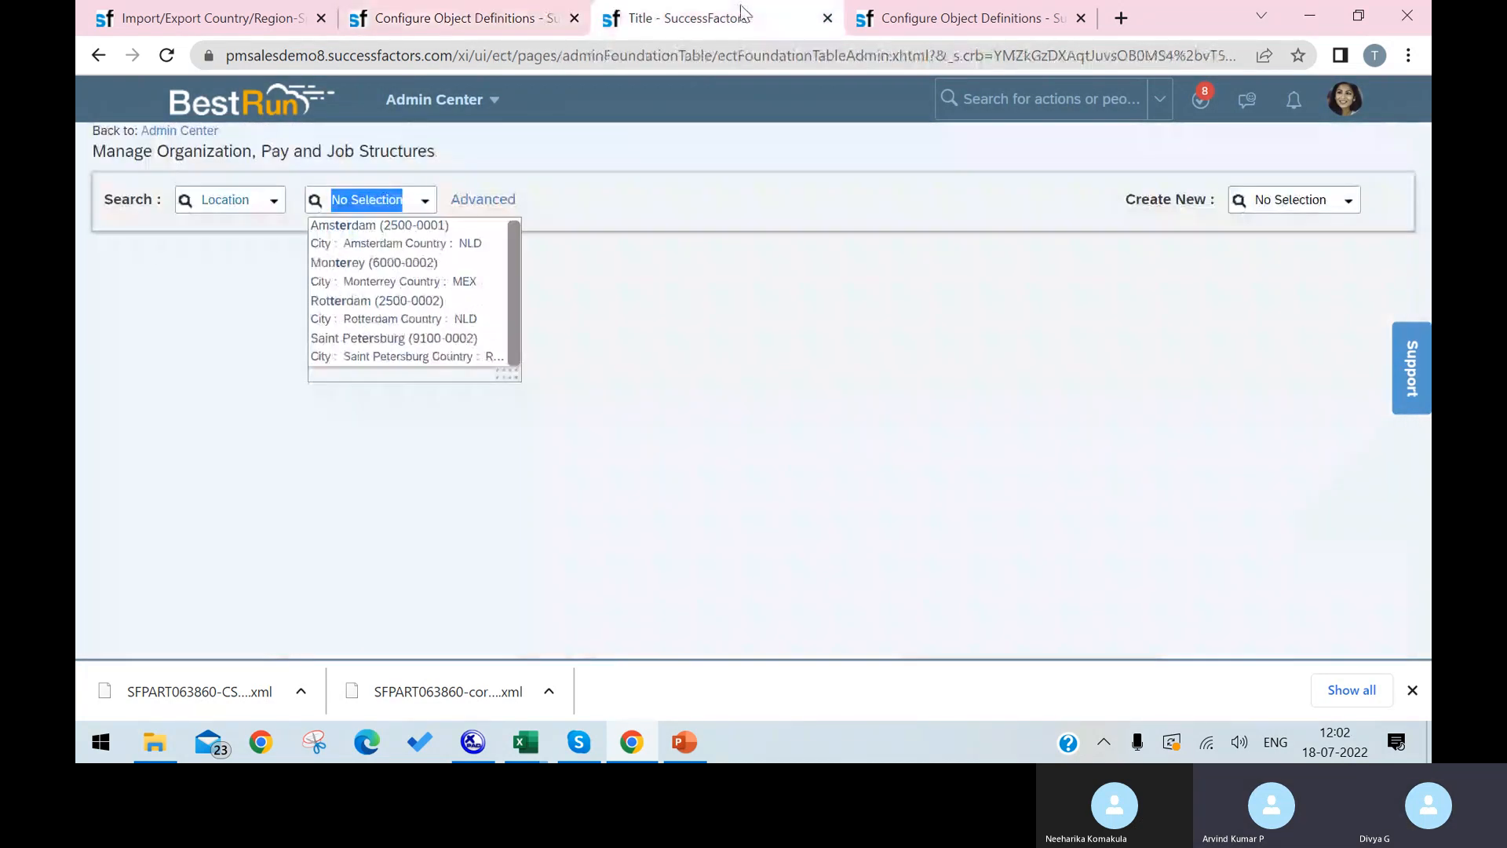
left_click(880, 24)
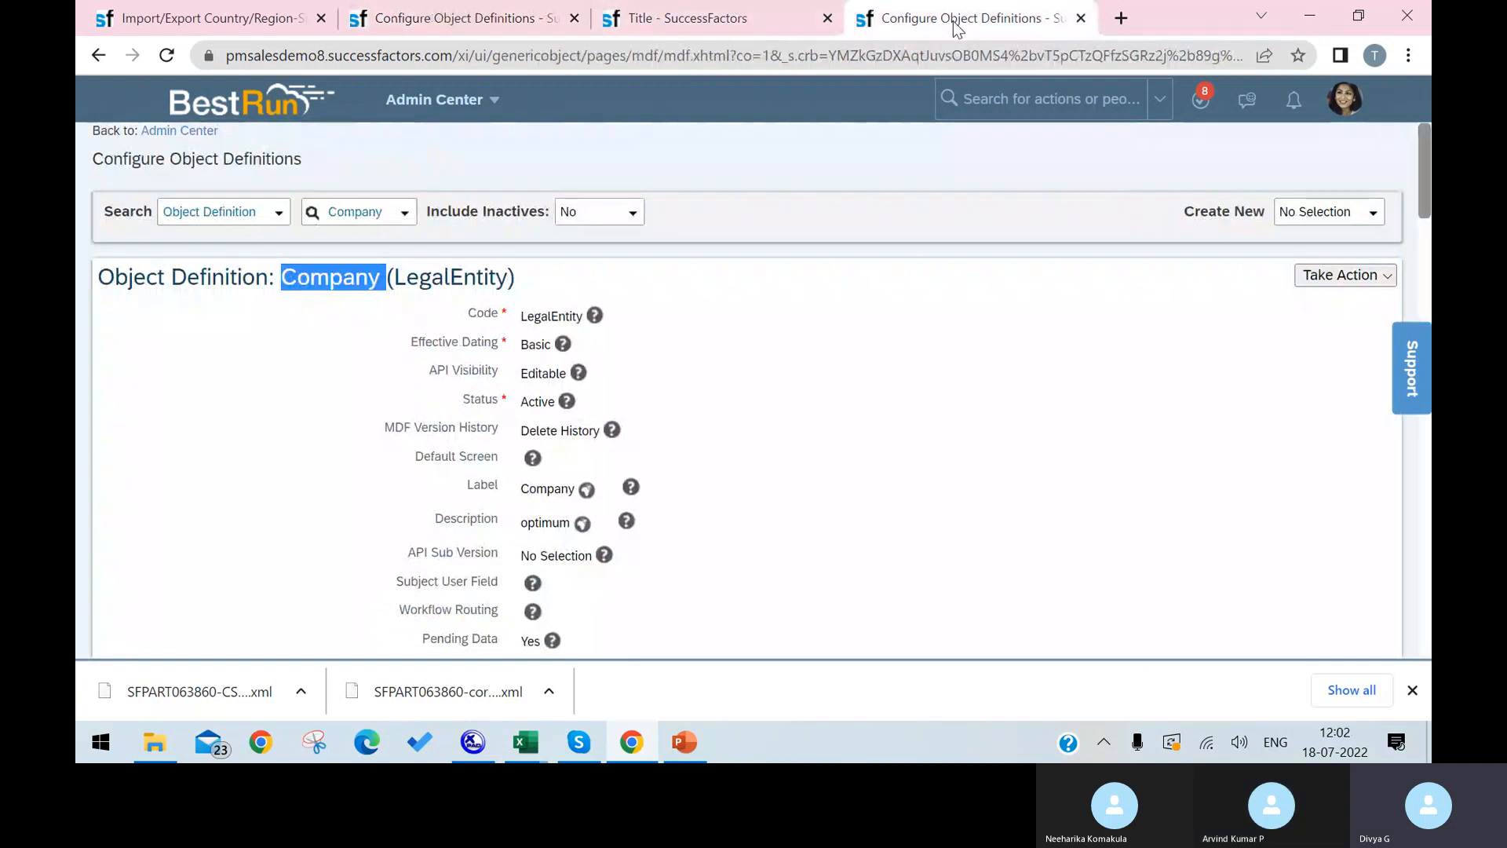
key("Page_Down")
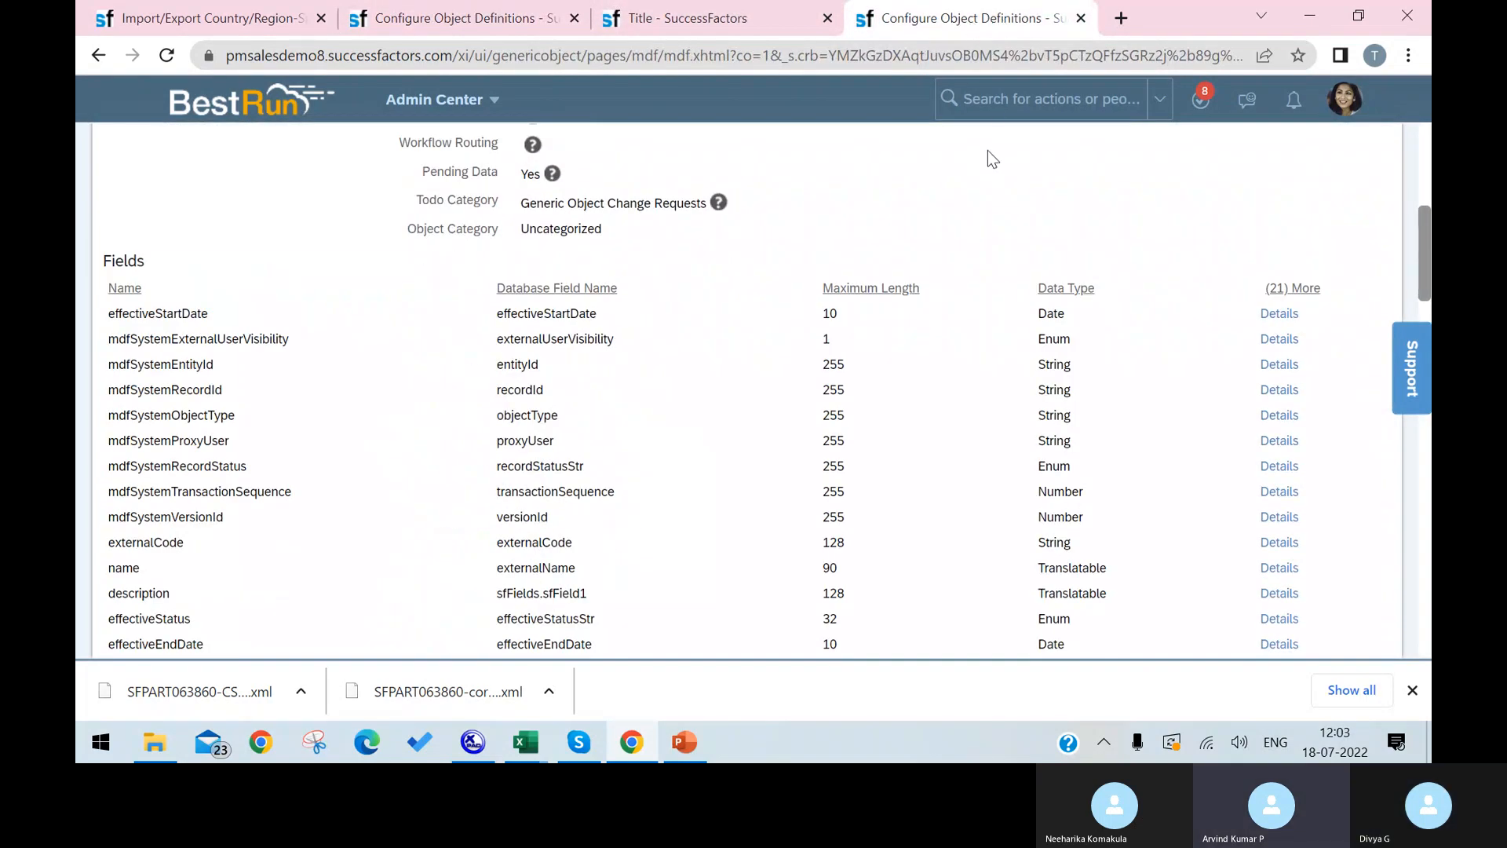
left_click(1013, 102)
type("manage ")
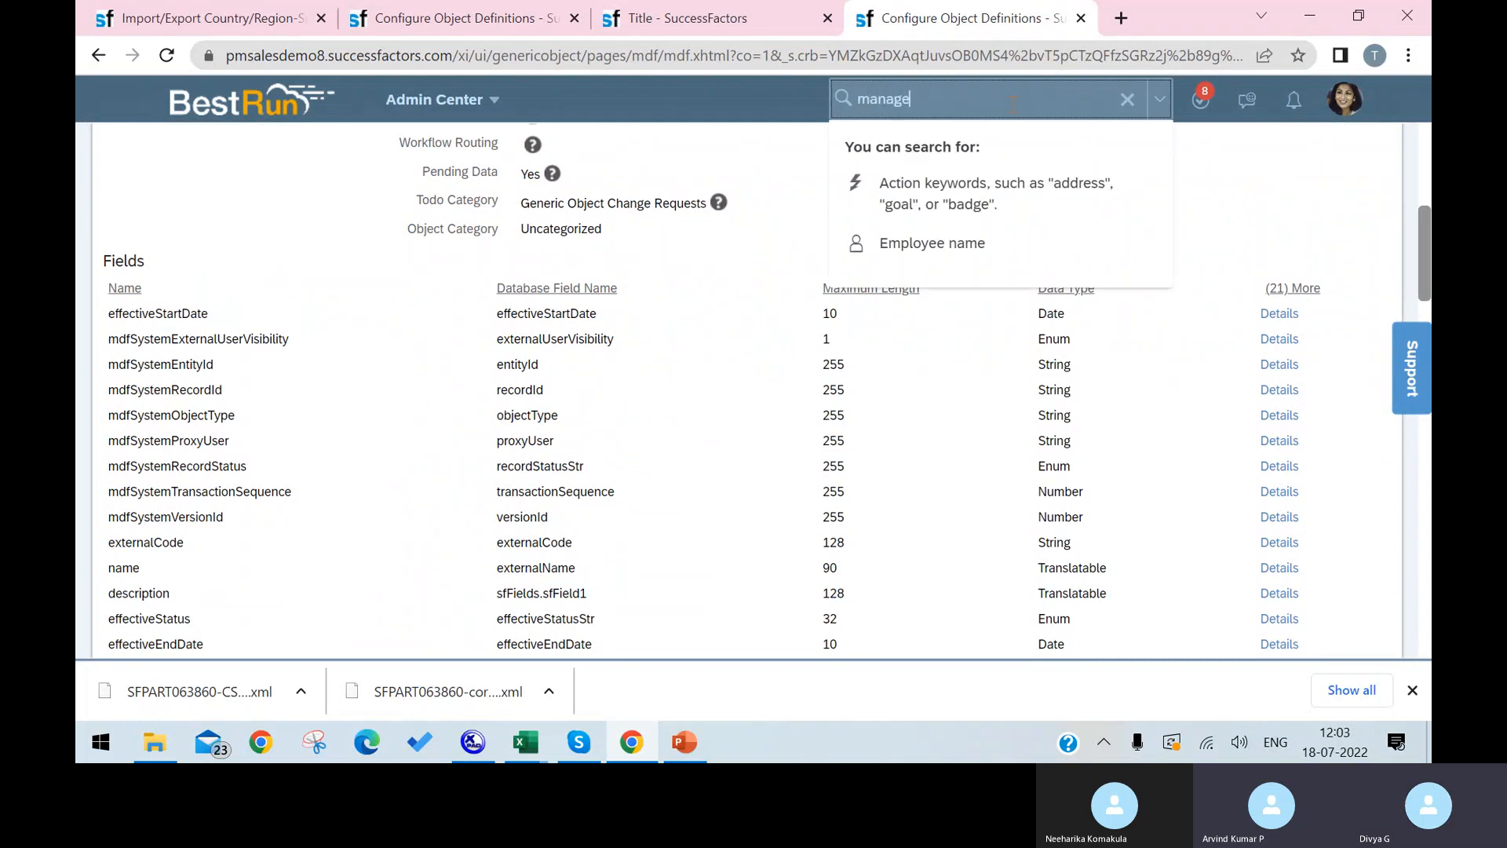
type("data")
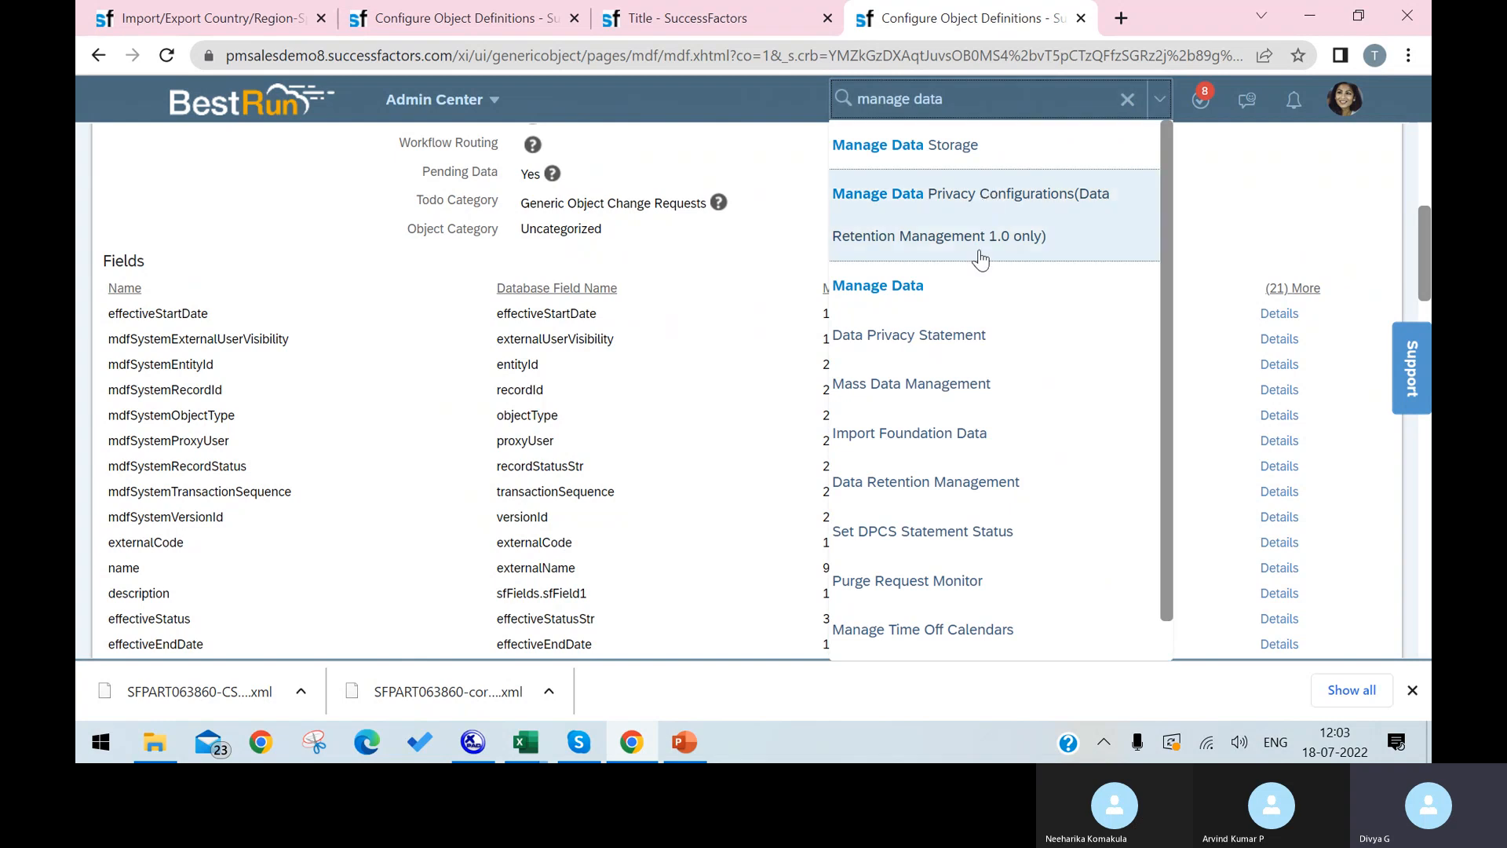
left_click(972, 284)
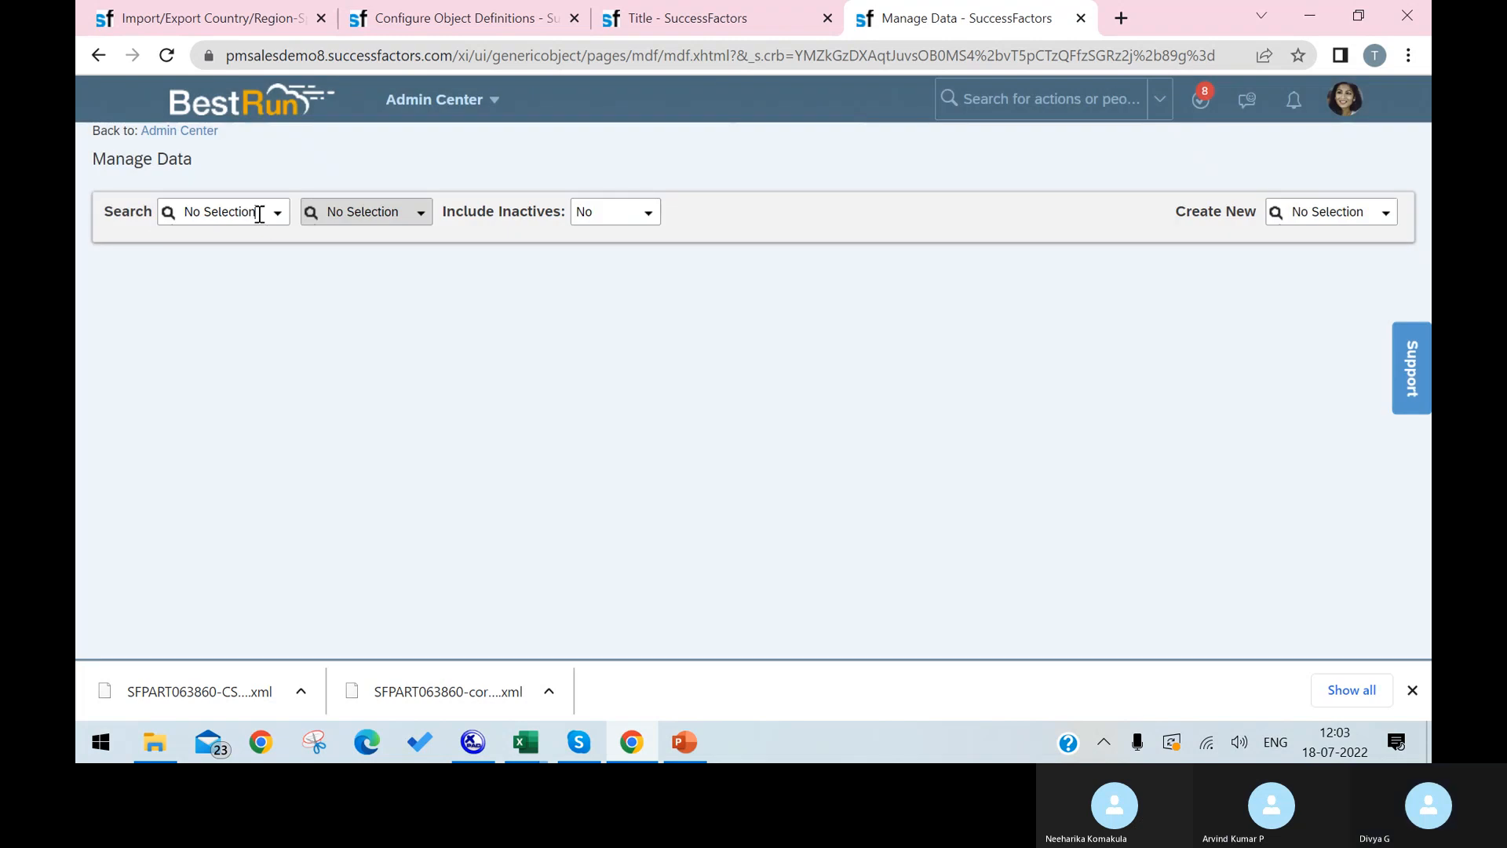
left_click(259, 214)
type("di")
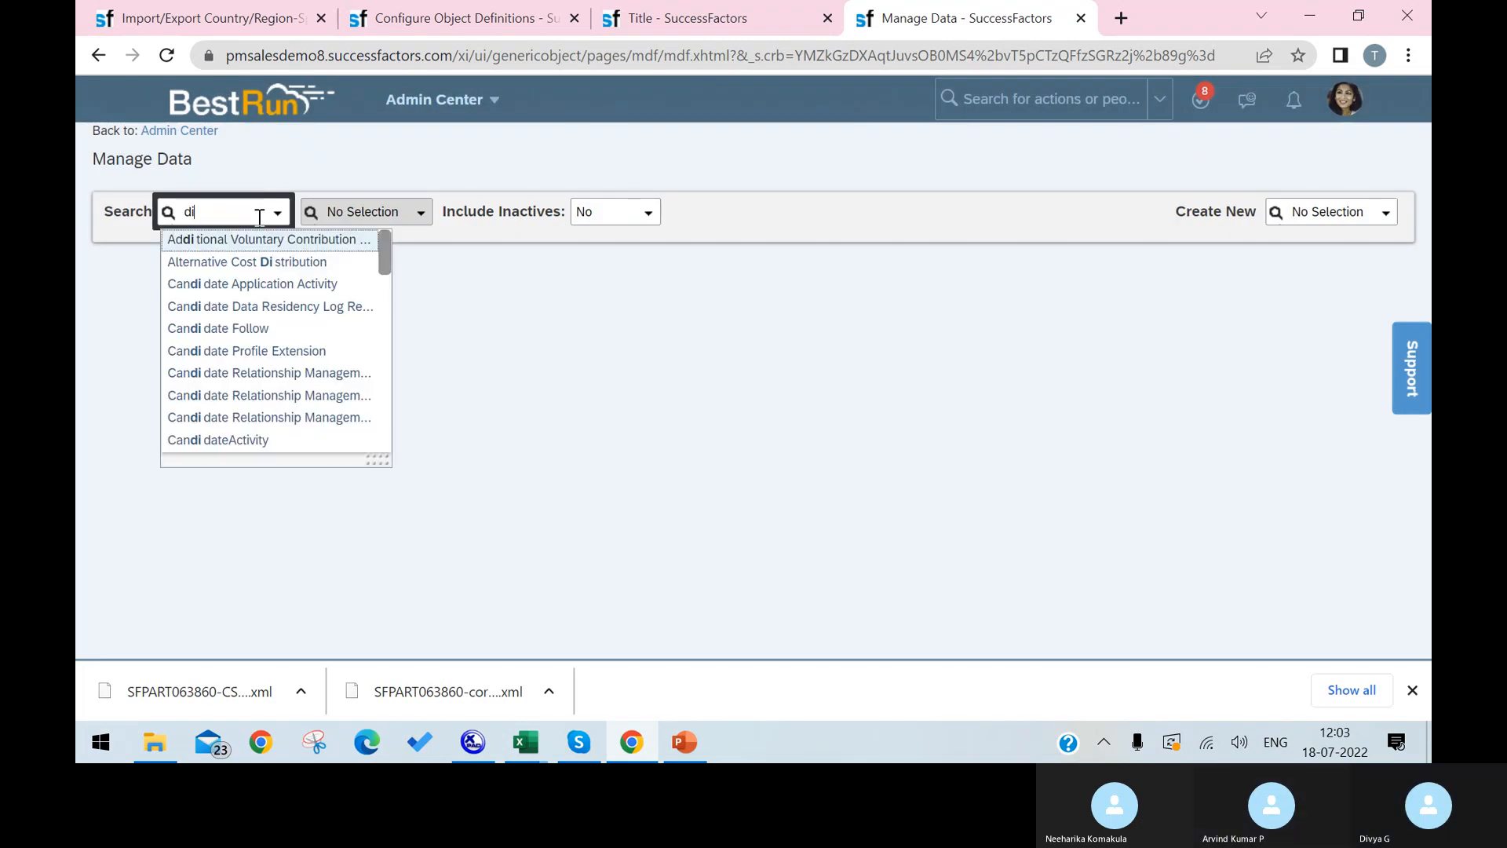
type("vis")
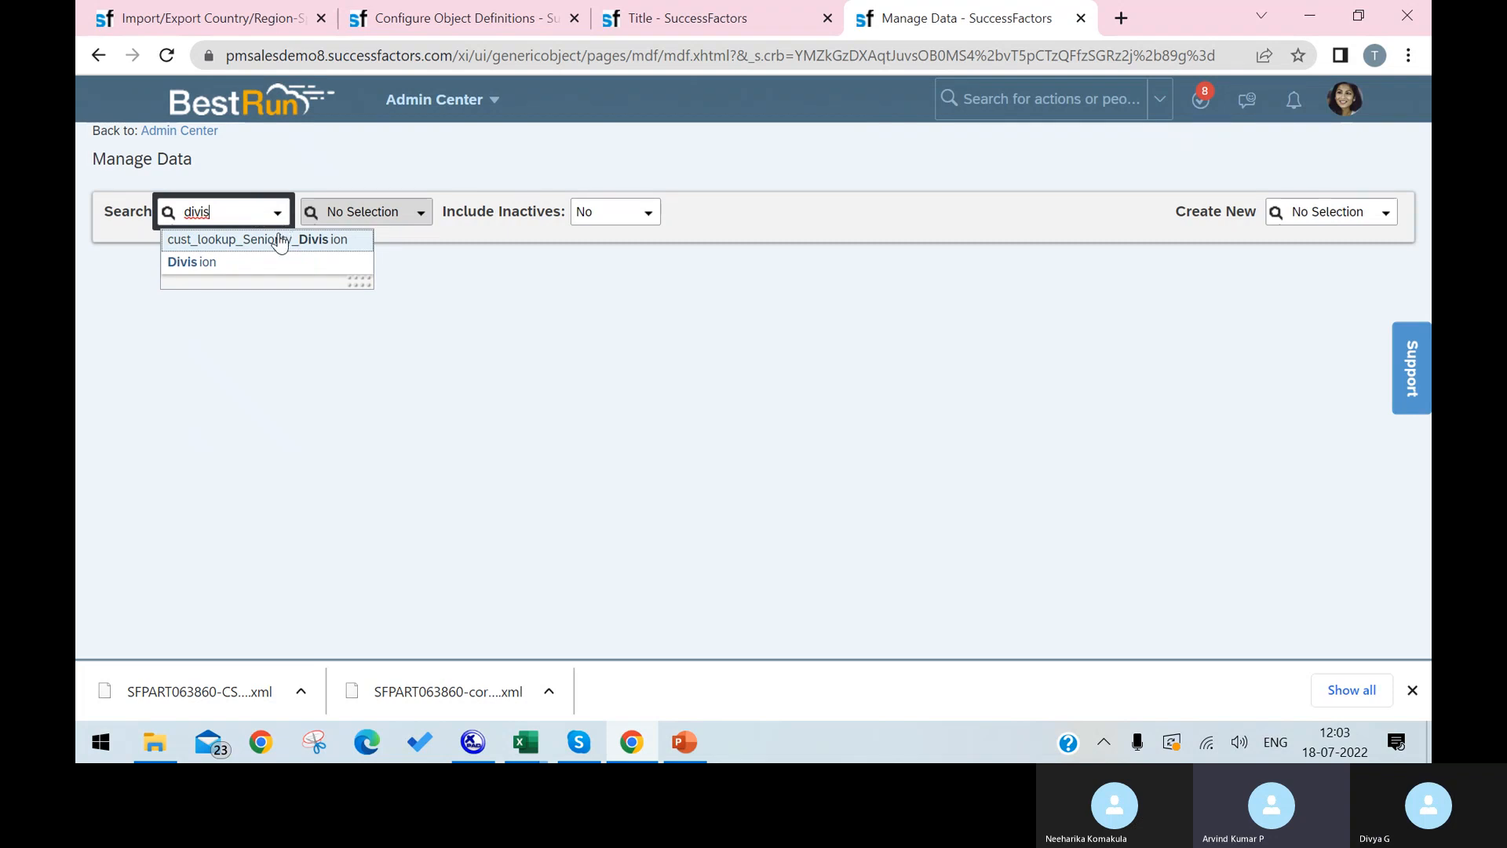
left_click(285, 261)
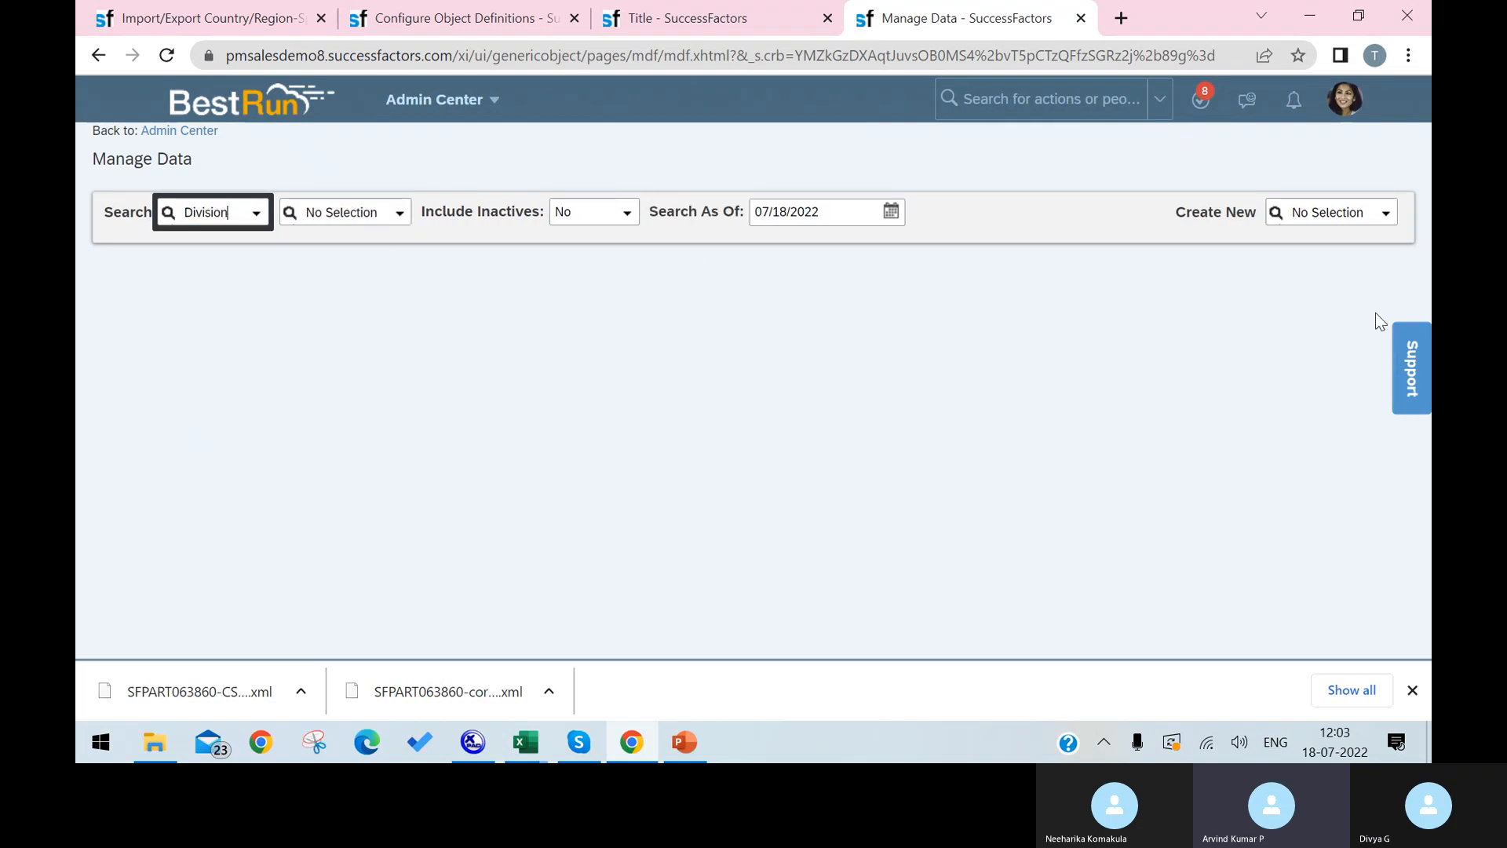
left_click(1385, 213)
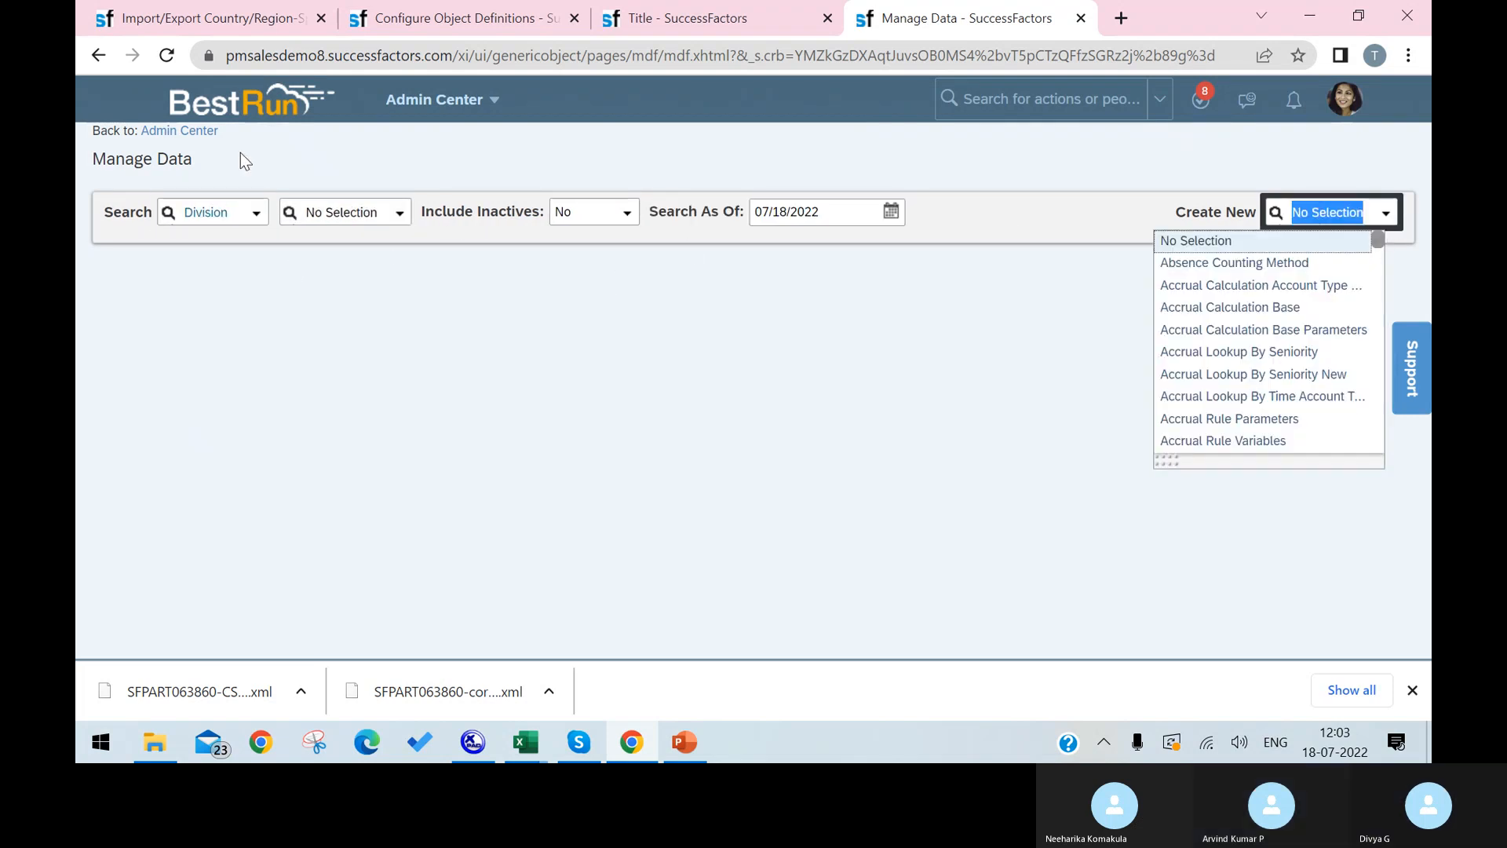
left_click(1182, 306)
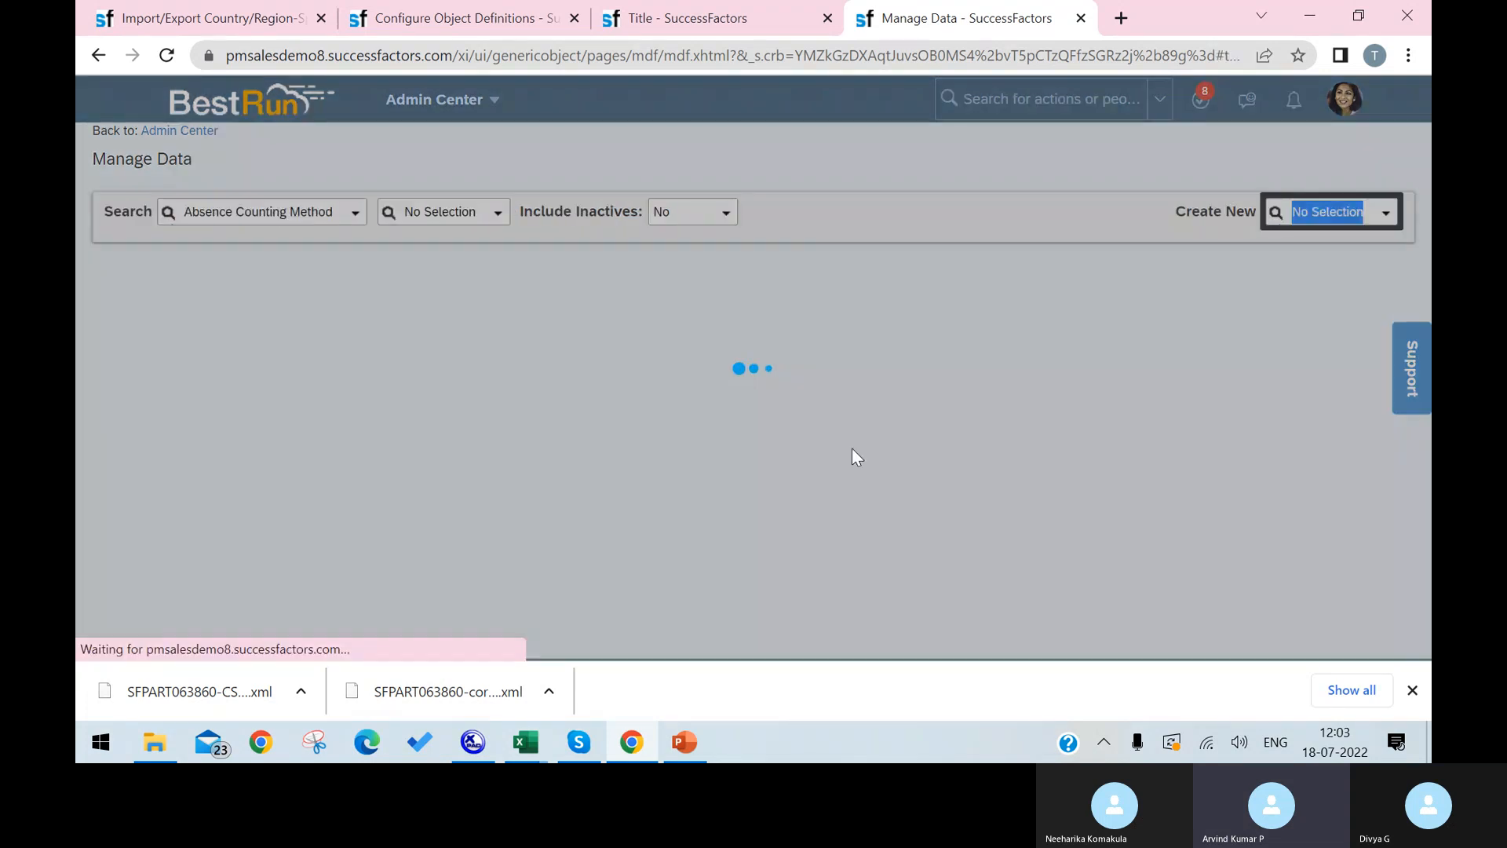
scroll(677, 493, "down", 4)
scroll(656, 494, "up", 4)
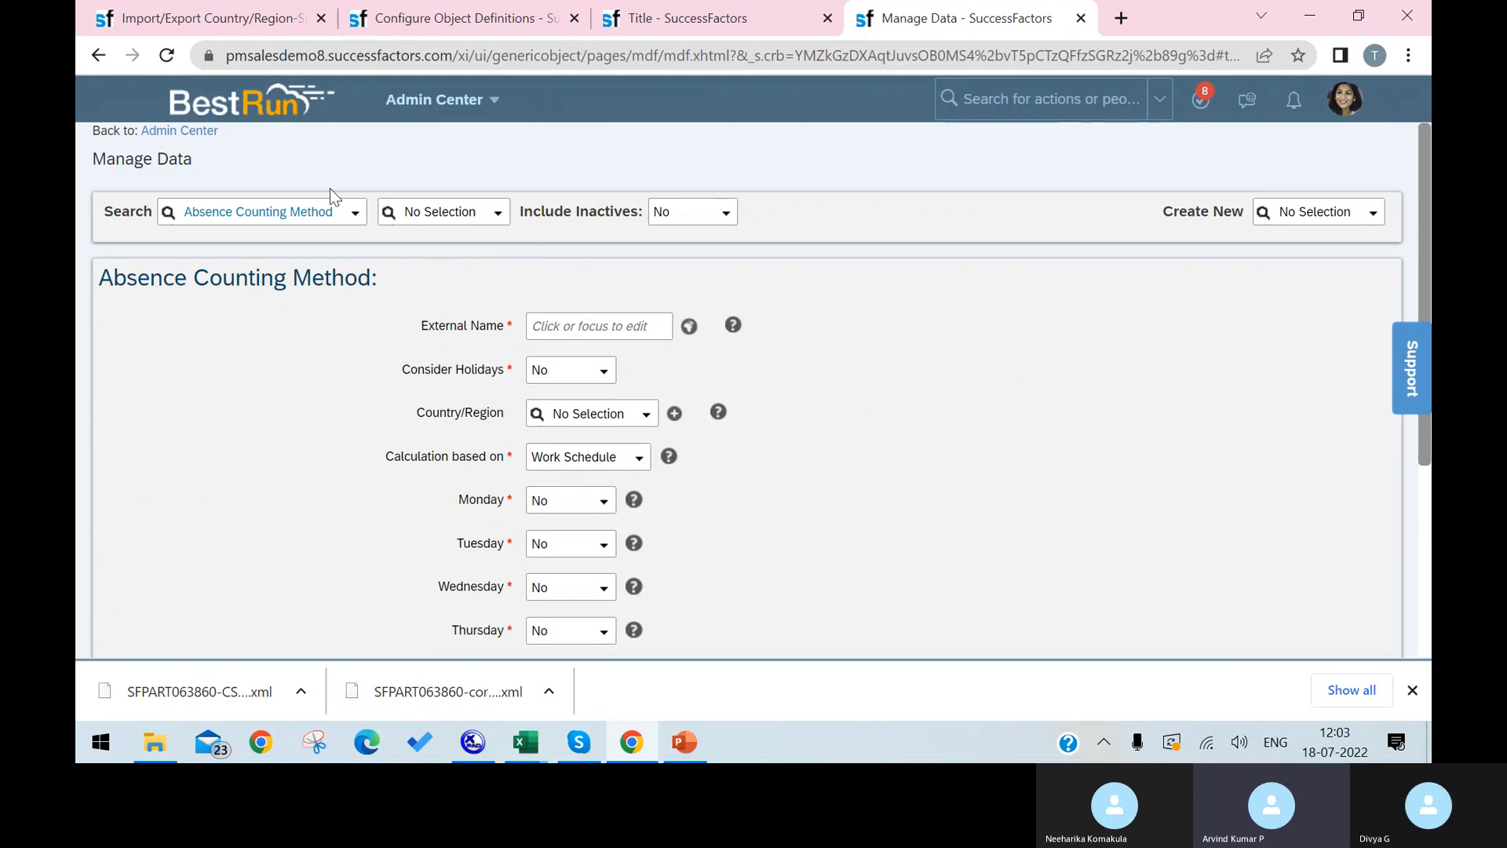
Search the Division records, open Cell (d1) and examine its toLegalEntity association.
left_click(351, 224)
type("ivis")
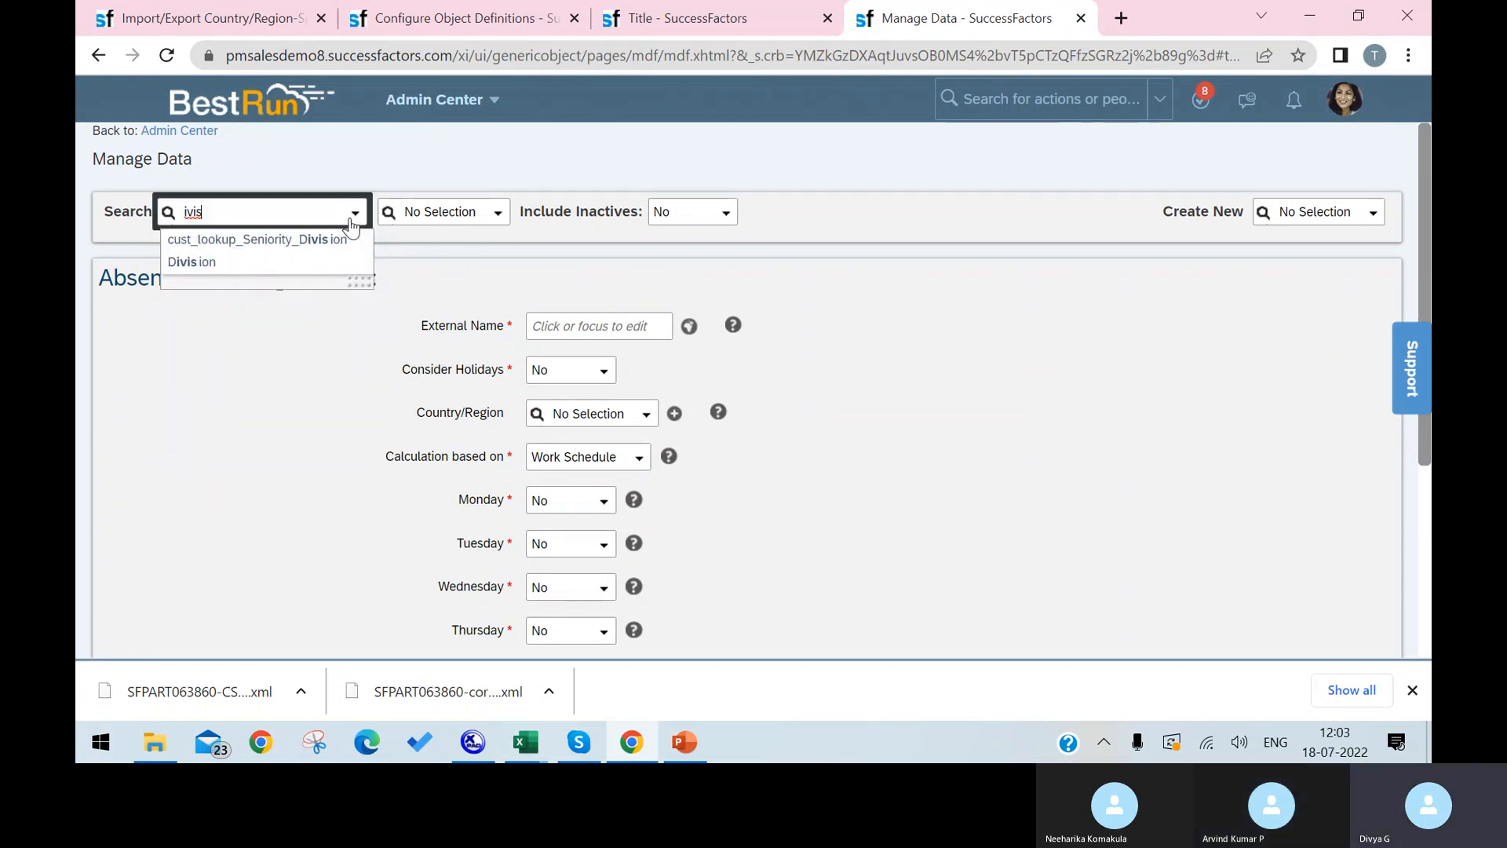
left_click(349, 262)
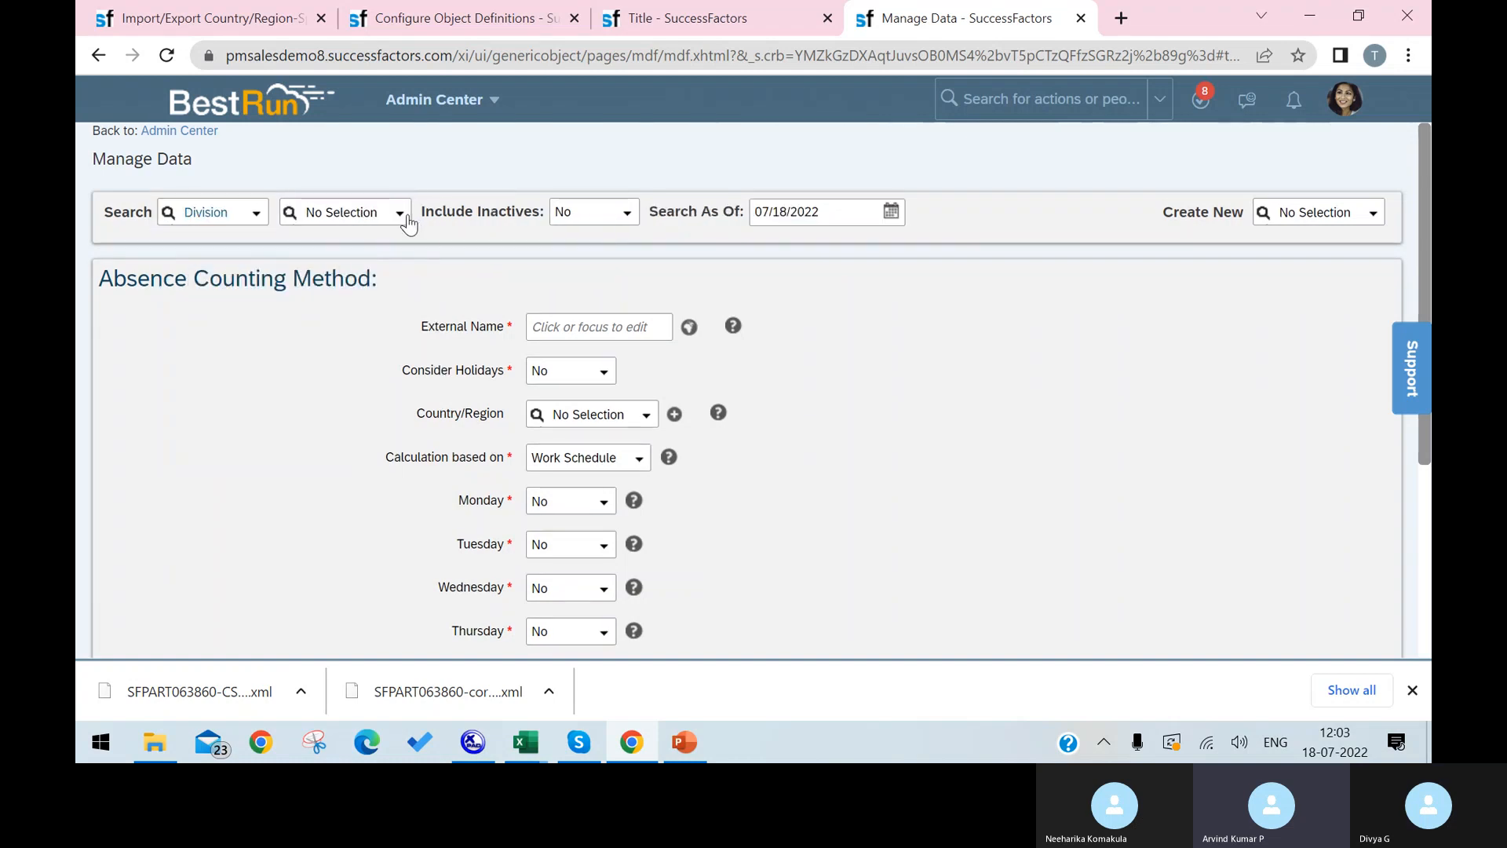
left_click(402, 220)
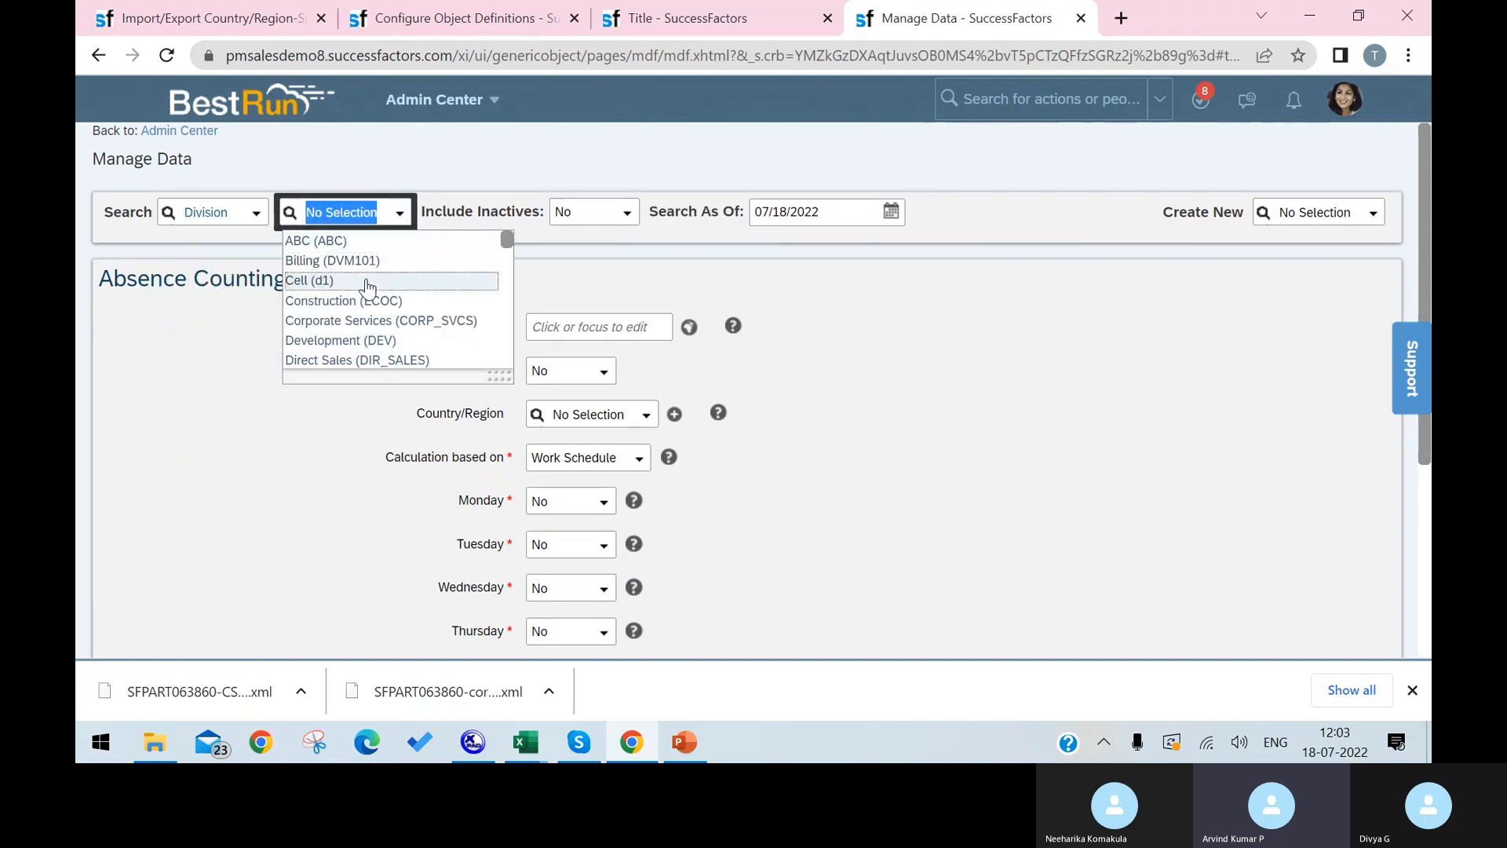
left_click(370, 286)
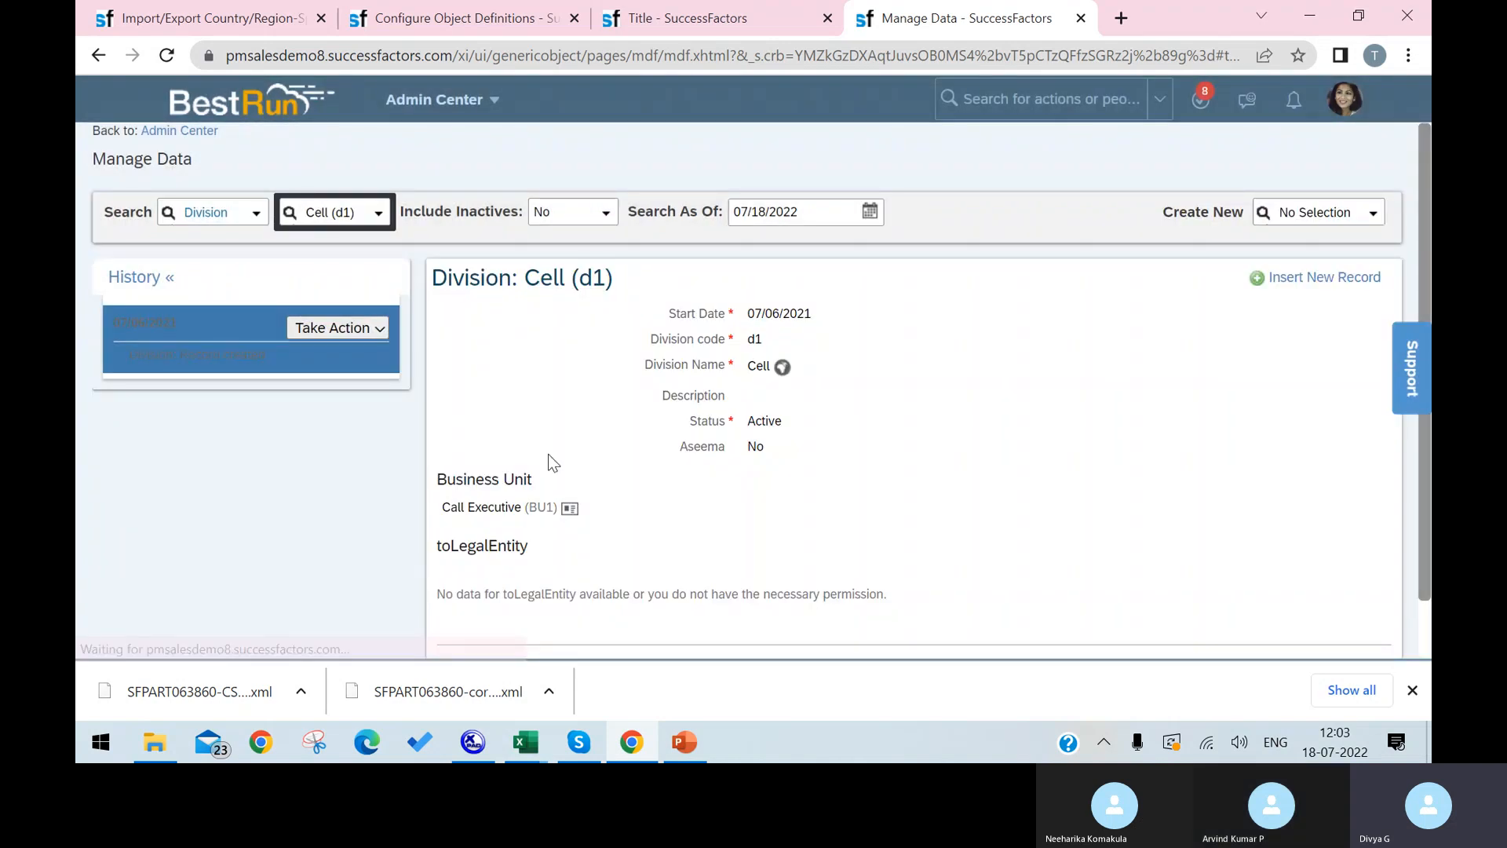
scroll(548, 454, "down", 1)
left_click_drag(436, 481, 539, 485)
double_click(504, 485)
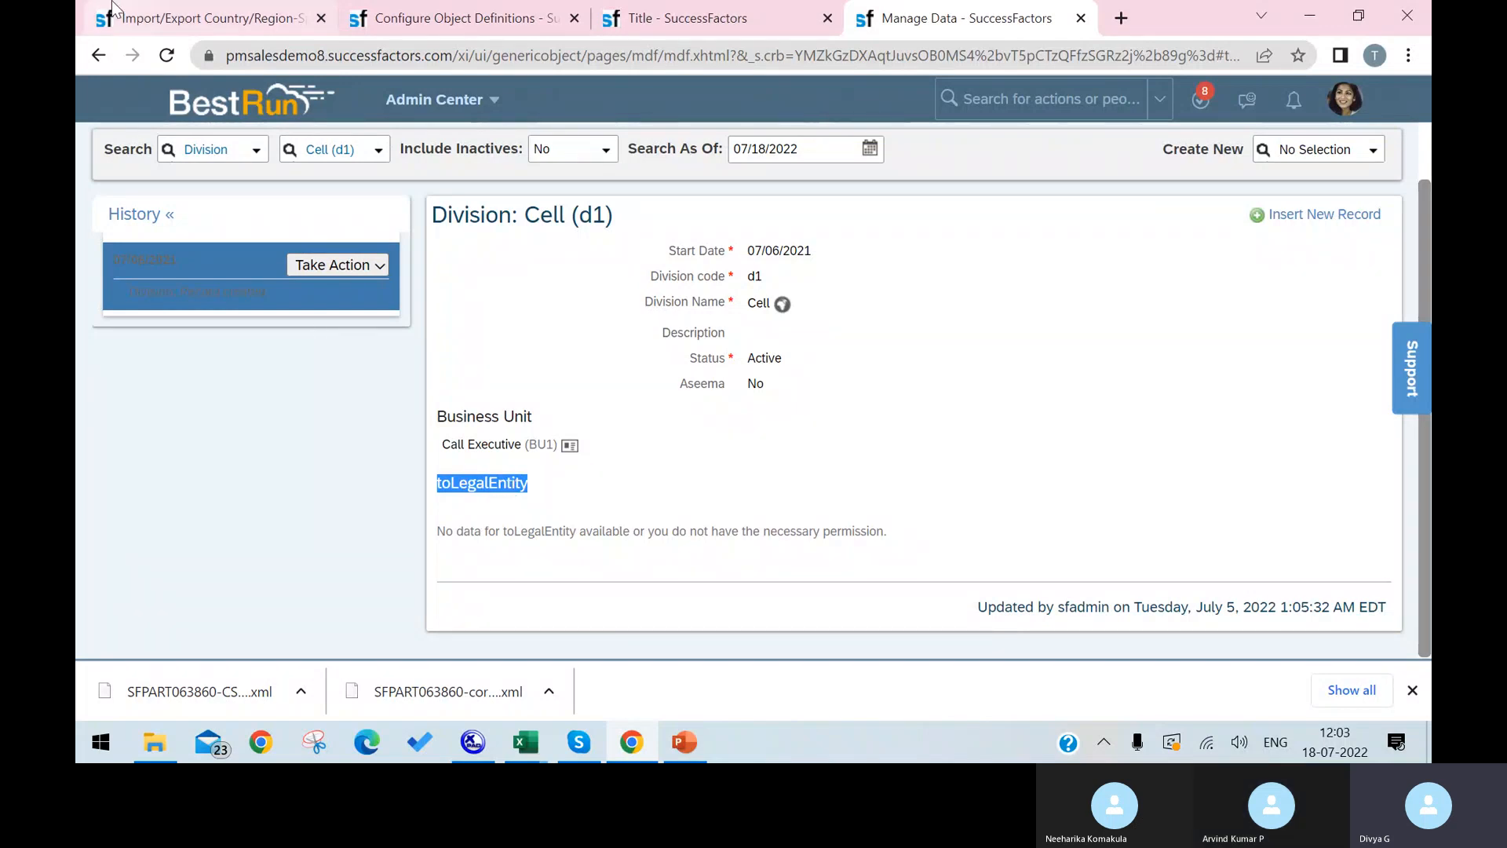
Return to the Division object definition, open it for correction and start naming a new association cust_to.
left_click(208, 17)
left_click(438, 11)
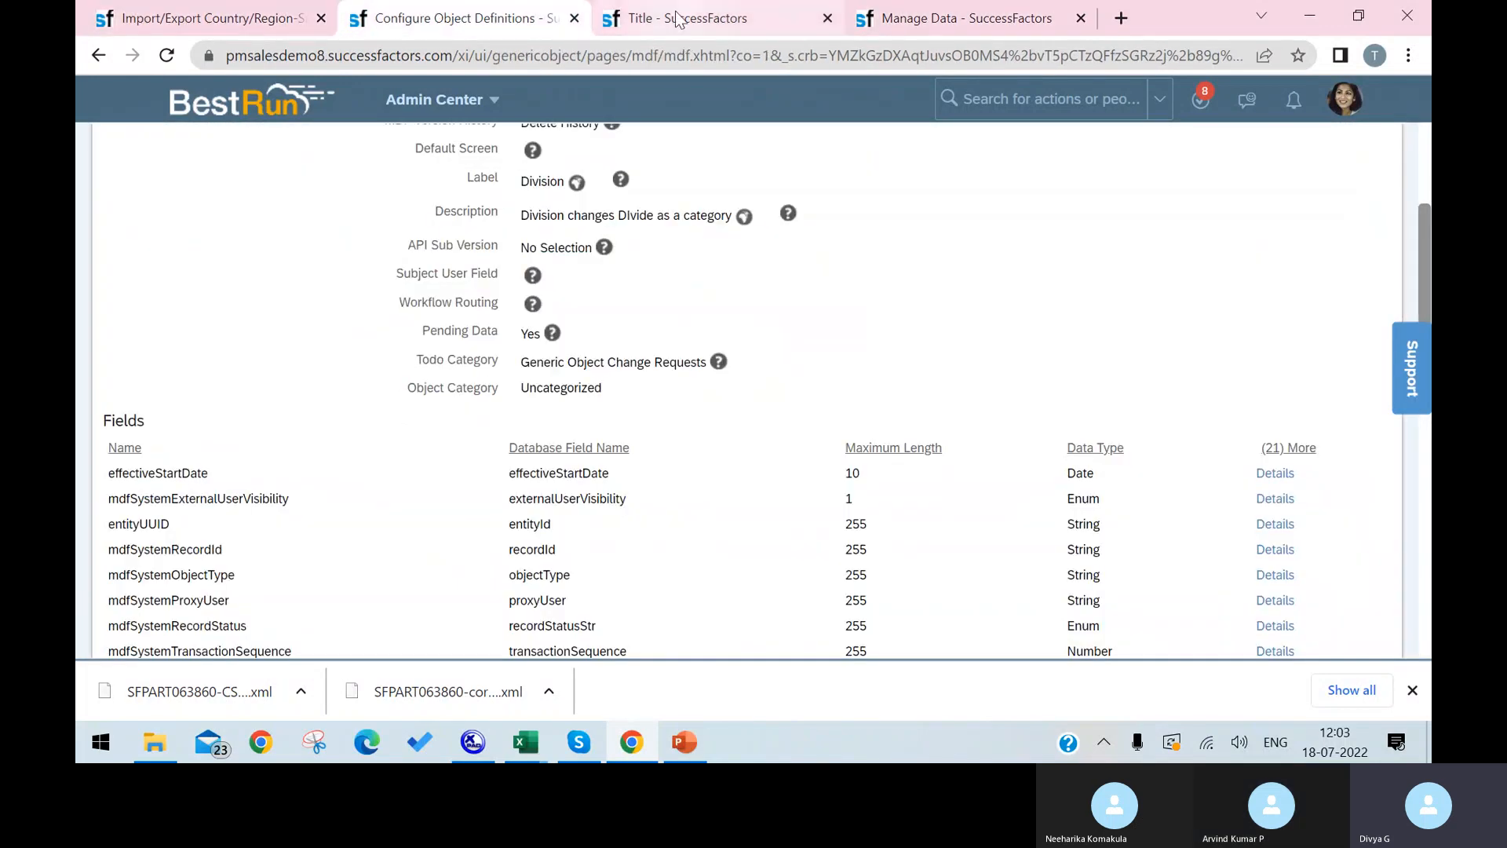
scroll(1405, 304, "up", 4)
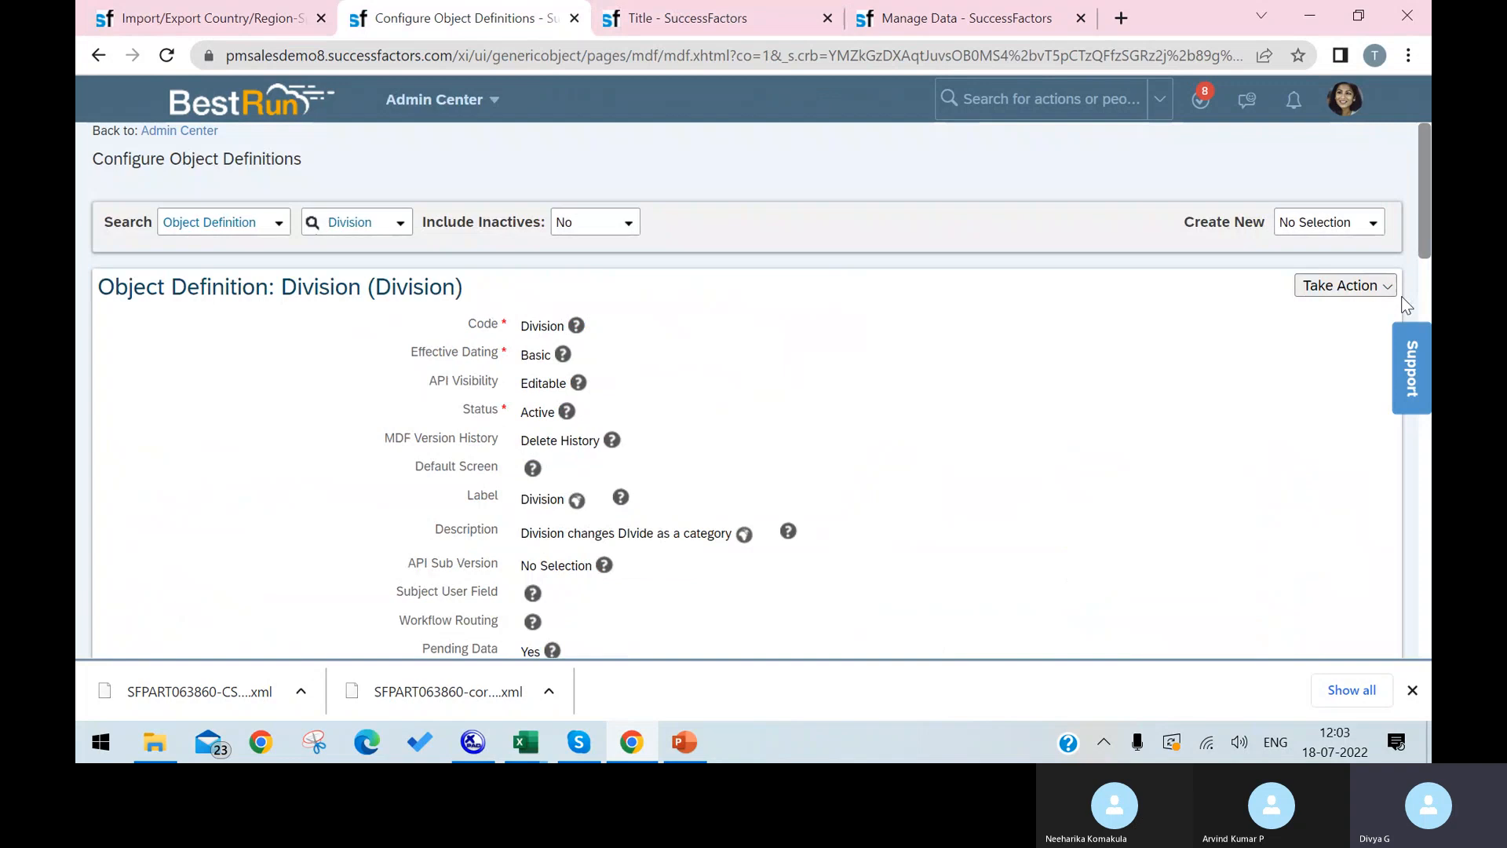
left_click(1360, 287)
left_click(1249, 316)
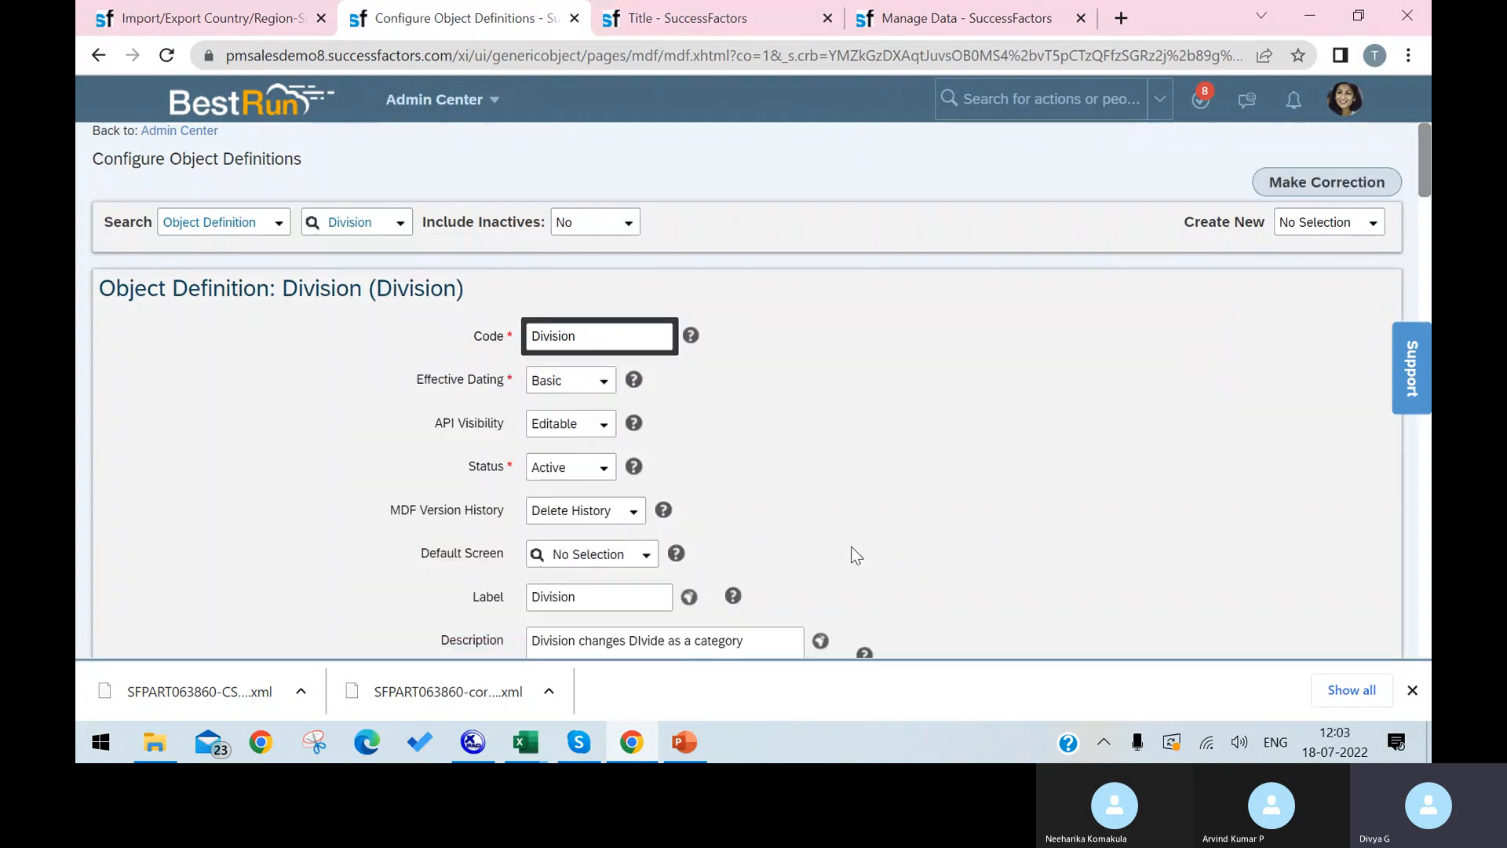
scroll(847, 543, "down", 15)
scroll(721, 502, "down", 12)
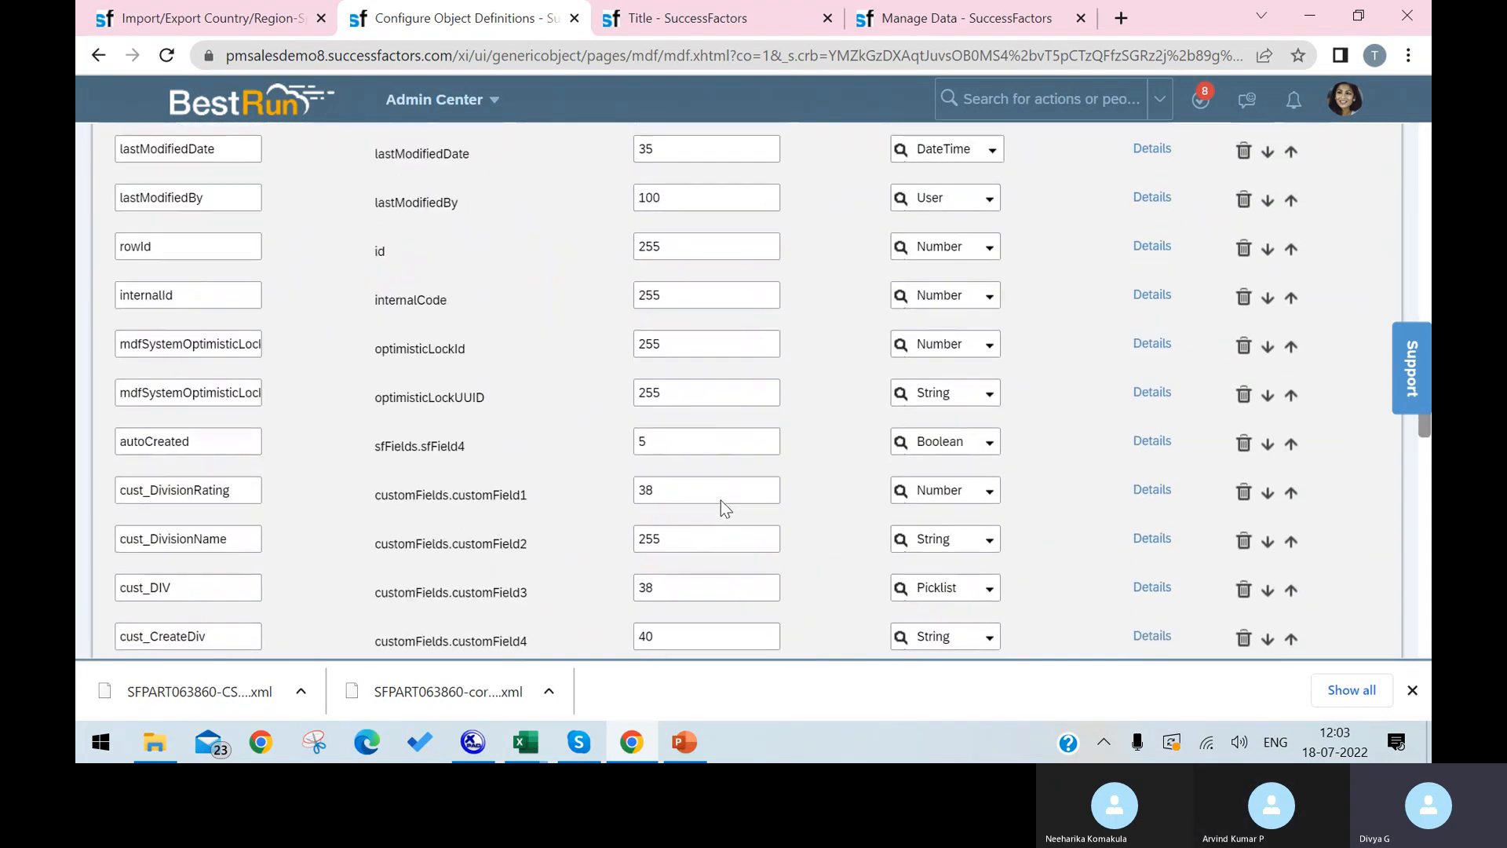
left_click(210, 618)
type("cust_to")
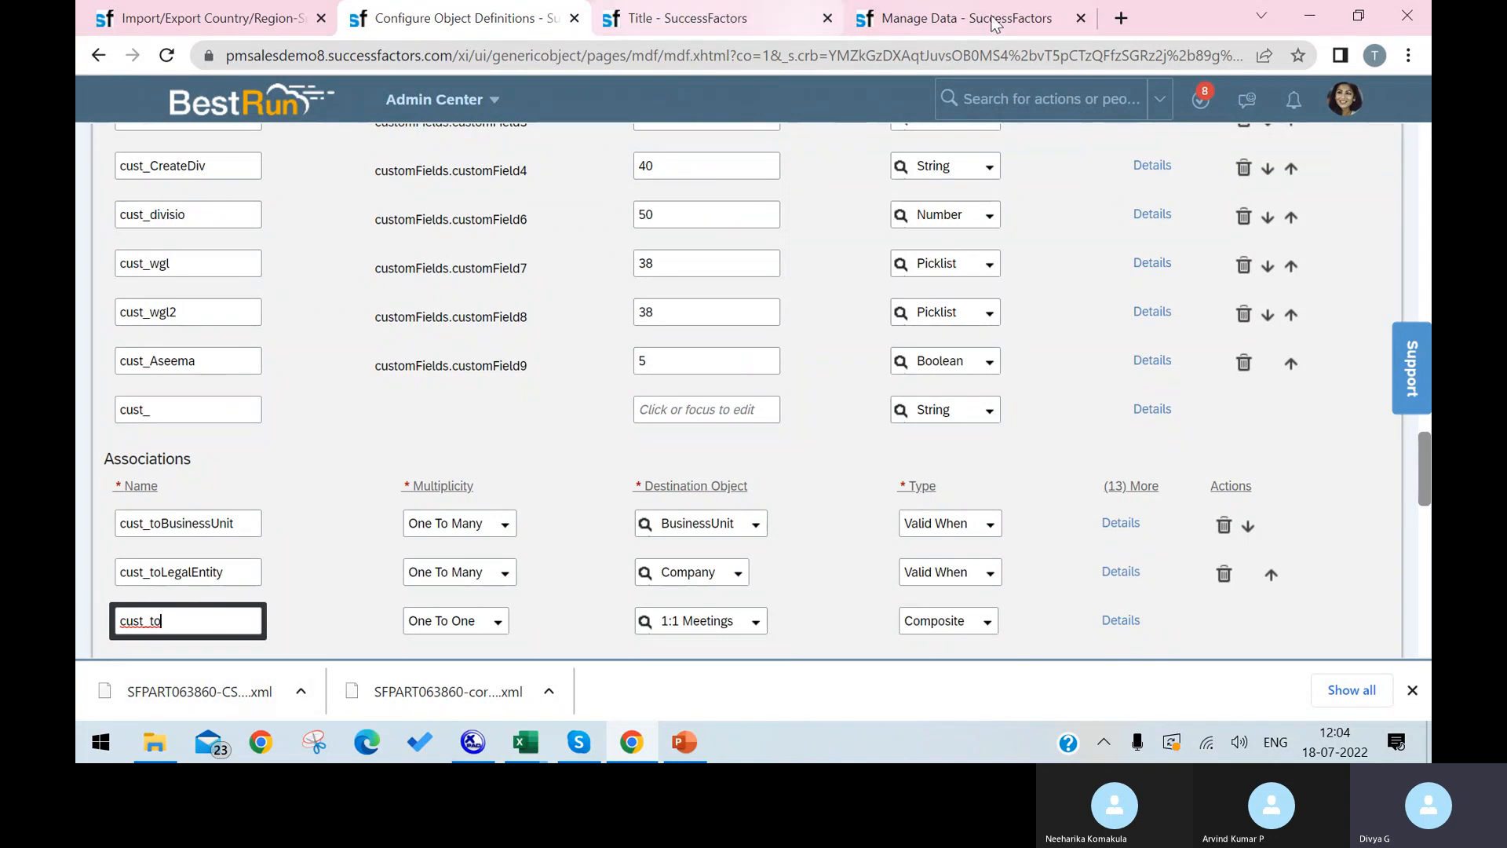
Duplicate the Configure Object Definitions page and open the Department object definition in the copy.
left_click(779, 12)
right_click(469, 16)
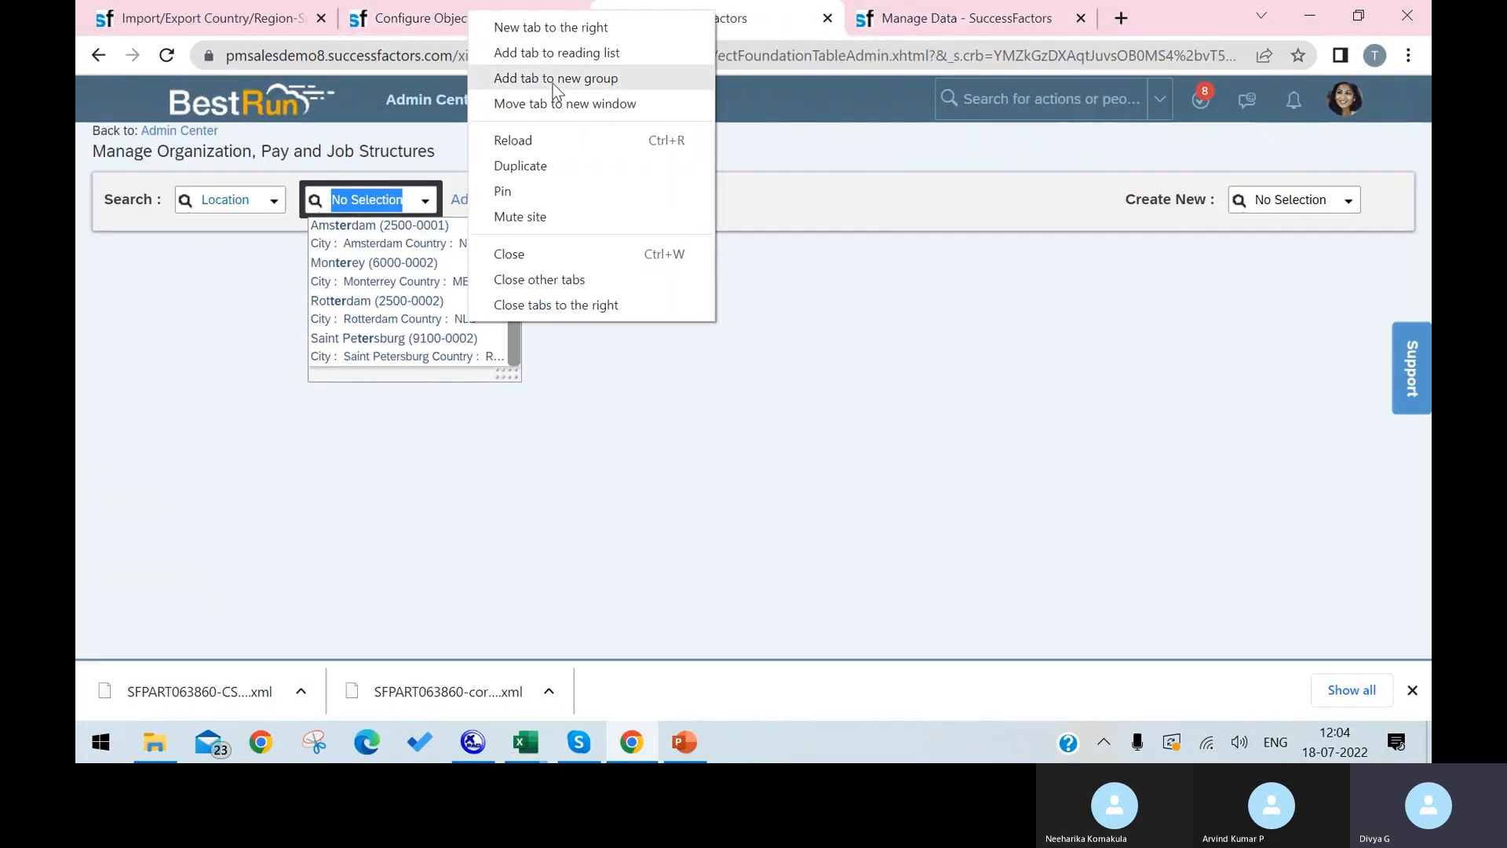
left_click(550, 164)
left_click(918, 18)
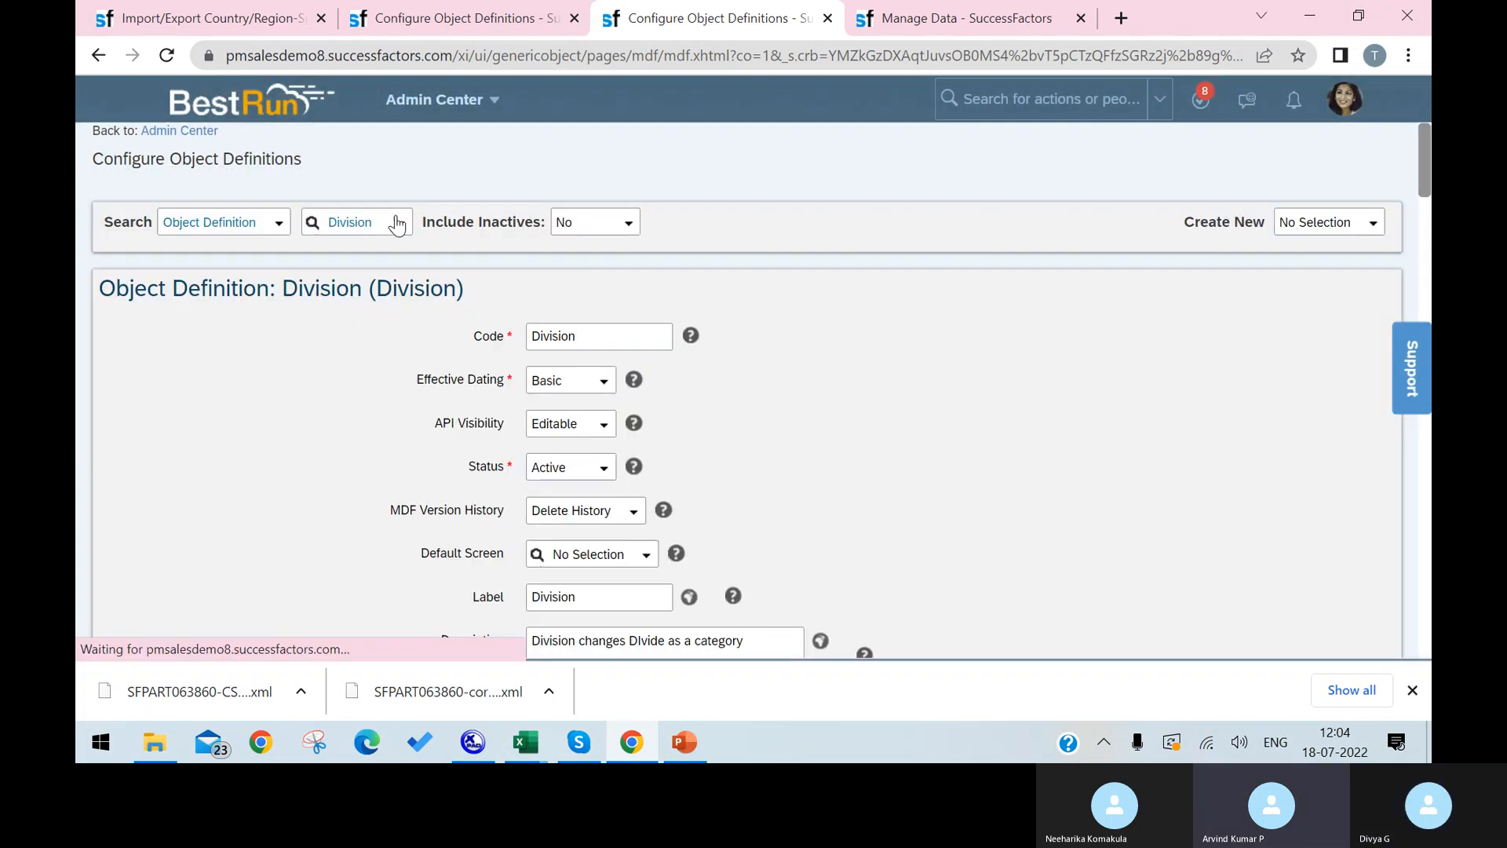
left_click(398, 223)
type("depart")
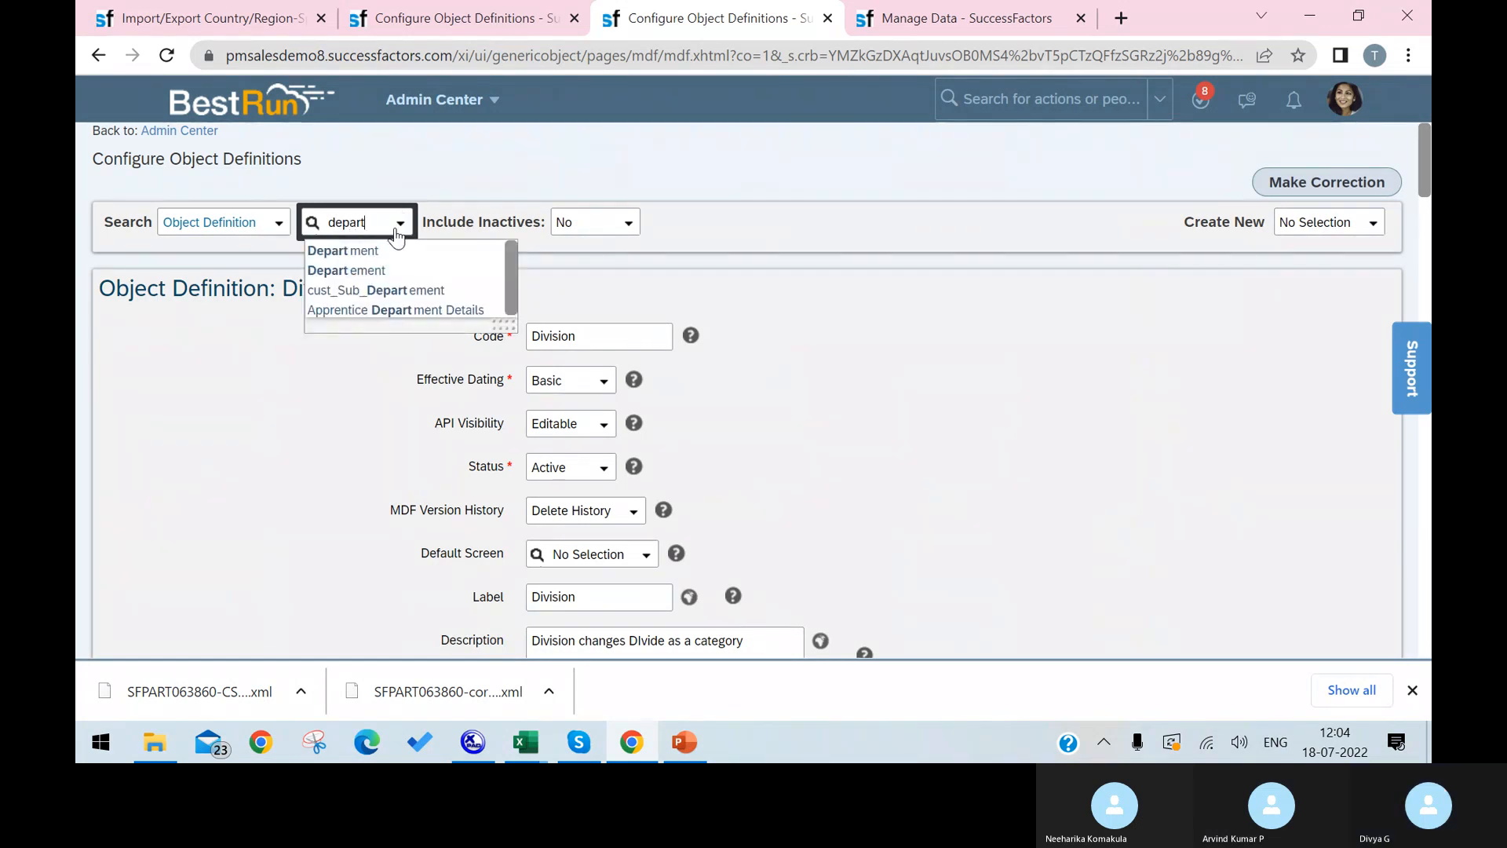
left_click(389, 256)
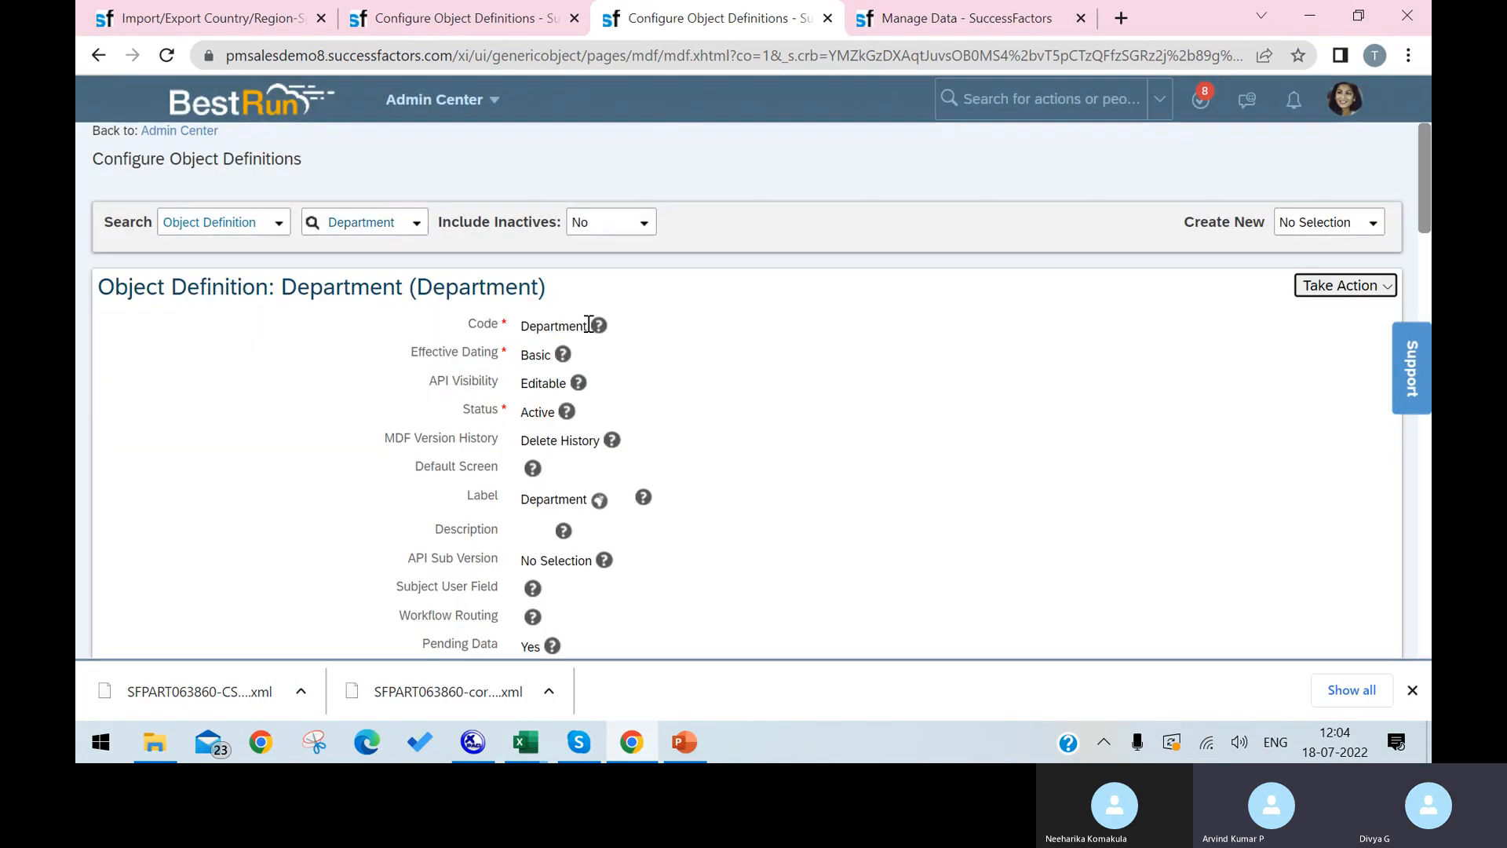
Copy the Department code into the new Division association's name to make cust_toDepartment, and set its multiplicity to One To Many.
left_click_drag(589, 324, 516, 330)
key("ctrl+c")
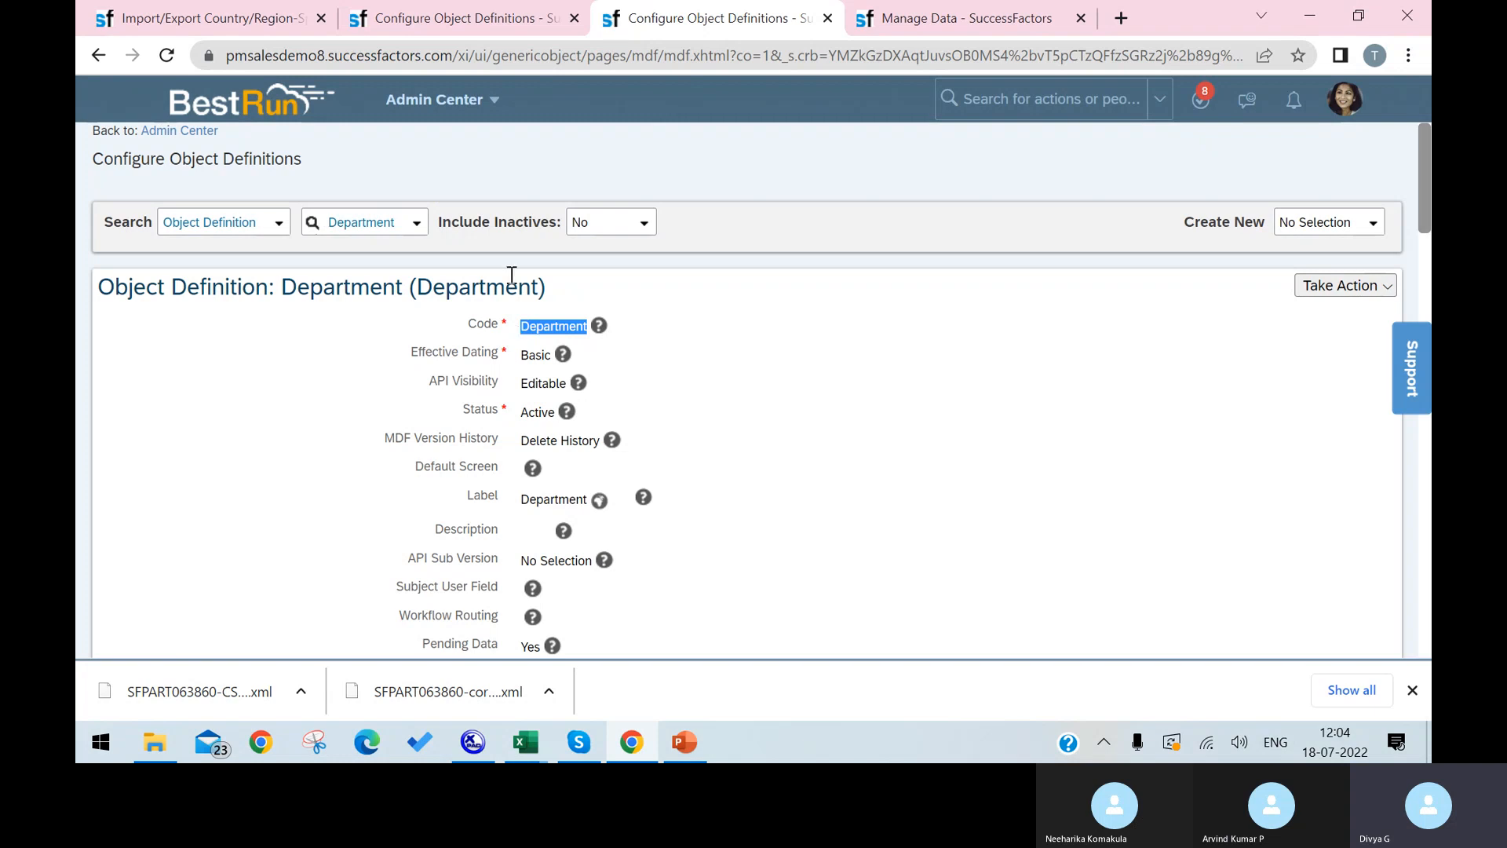
left_click(404, 17)
key("ctrl+v")
left_click(526, 624)
left_click(500, 628)
left_click(493, 598)
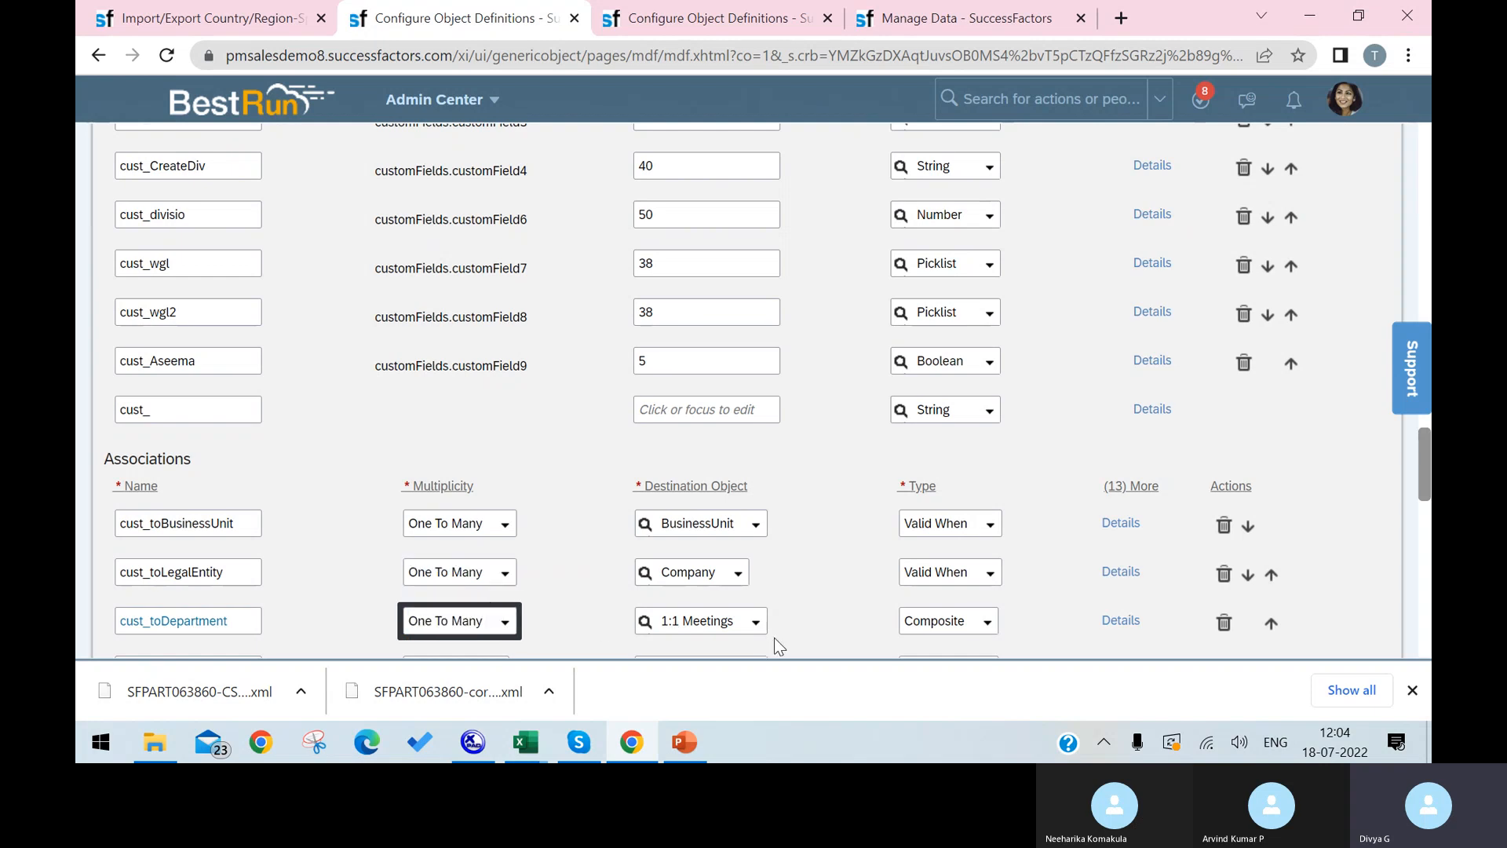
Copy the object name from the Department definition and set it as the destination object of cust_toDepartment.
left_click(938, 27)
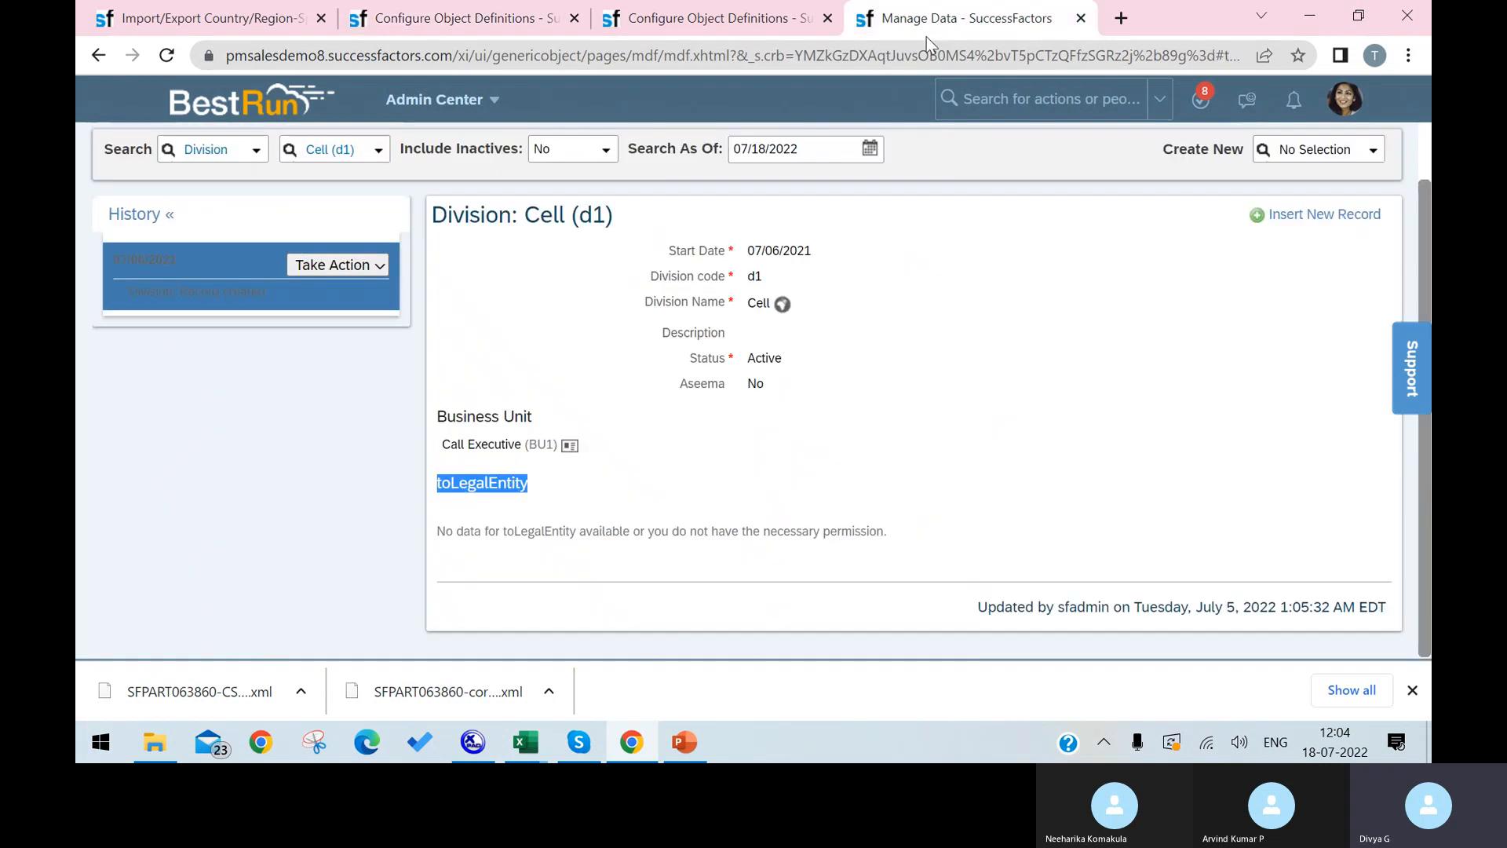
left_click(658, 19)
left_click_drag(403, 288, 289, 288)
key("ctrl+c")
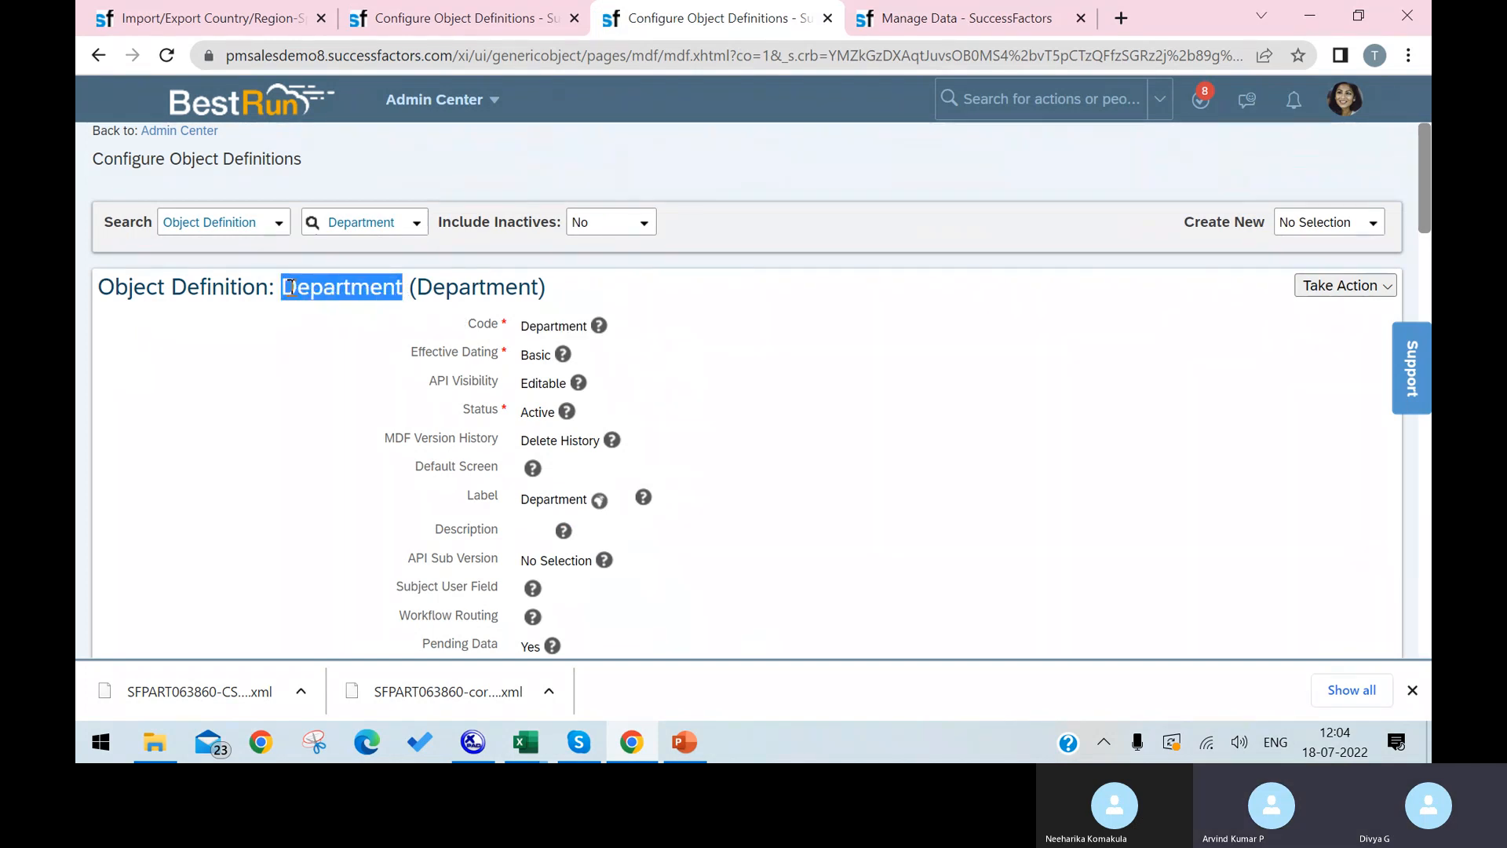
left_click(375, 21)
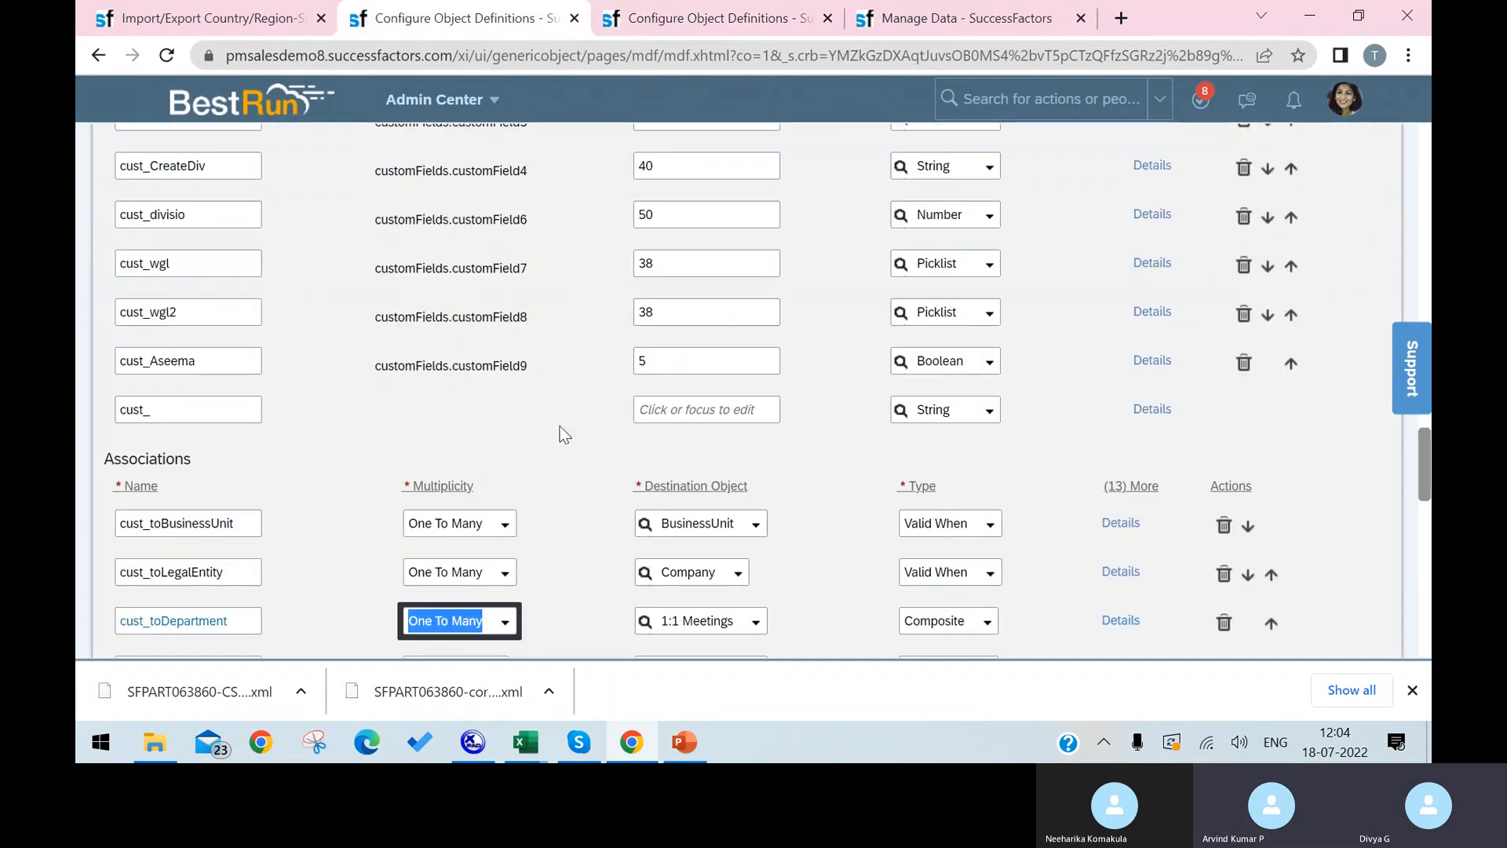
left_click(717, 621)
key("ctrl+v")
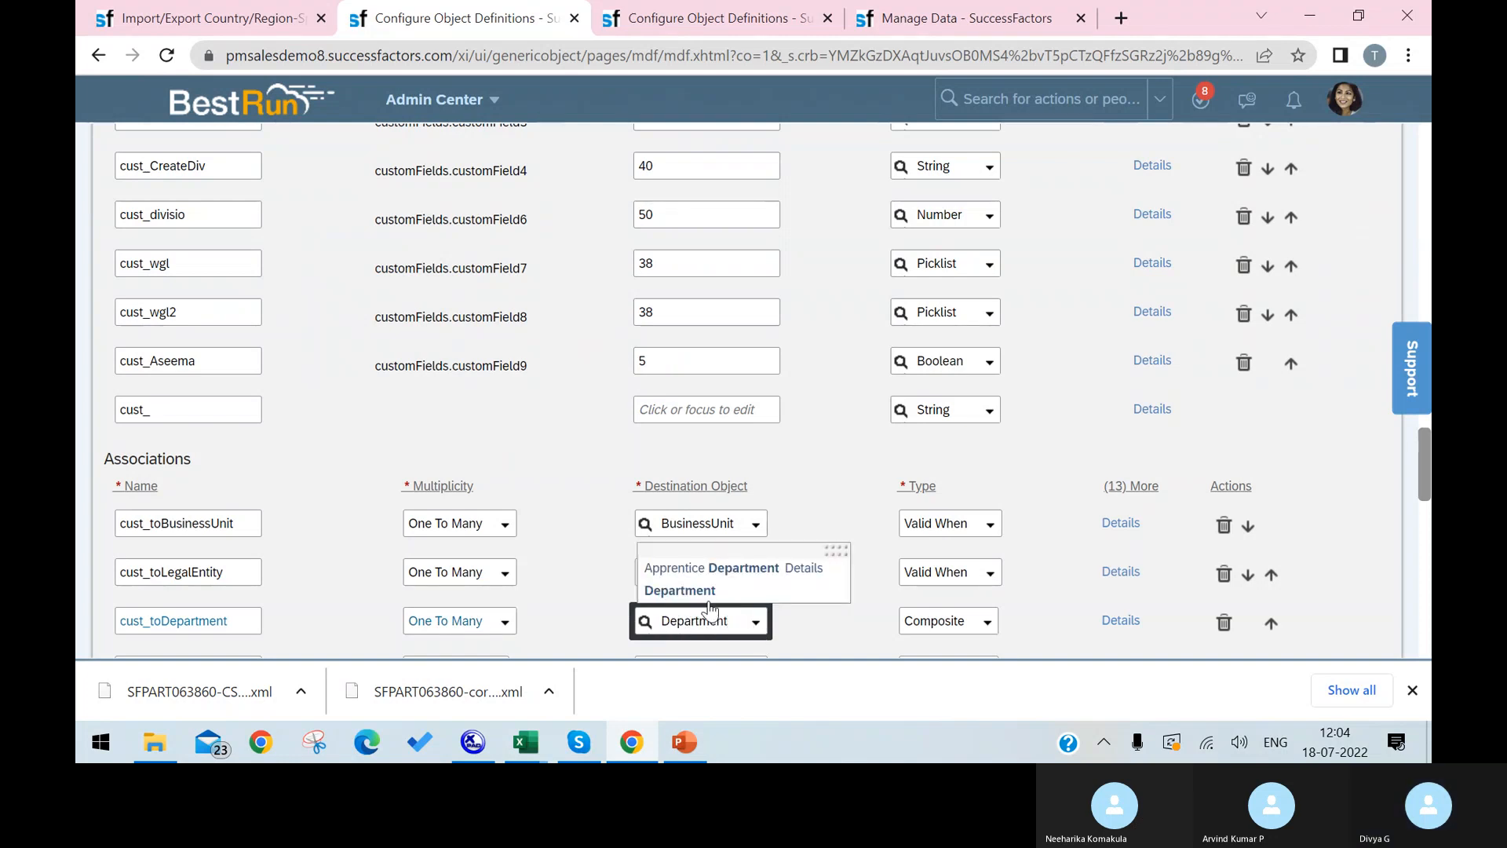
left_click(683, 592)
Set the cust_toDepartment association's type to Valid When and save the Division object definition.
scroll(1021, 599, "down", 4)
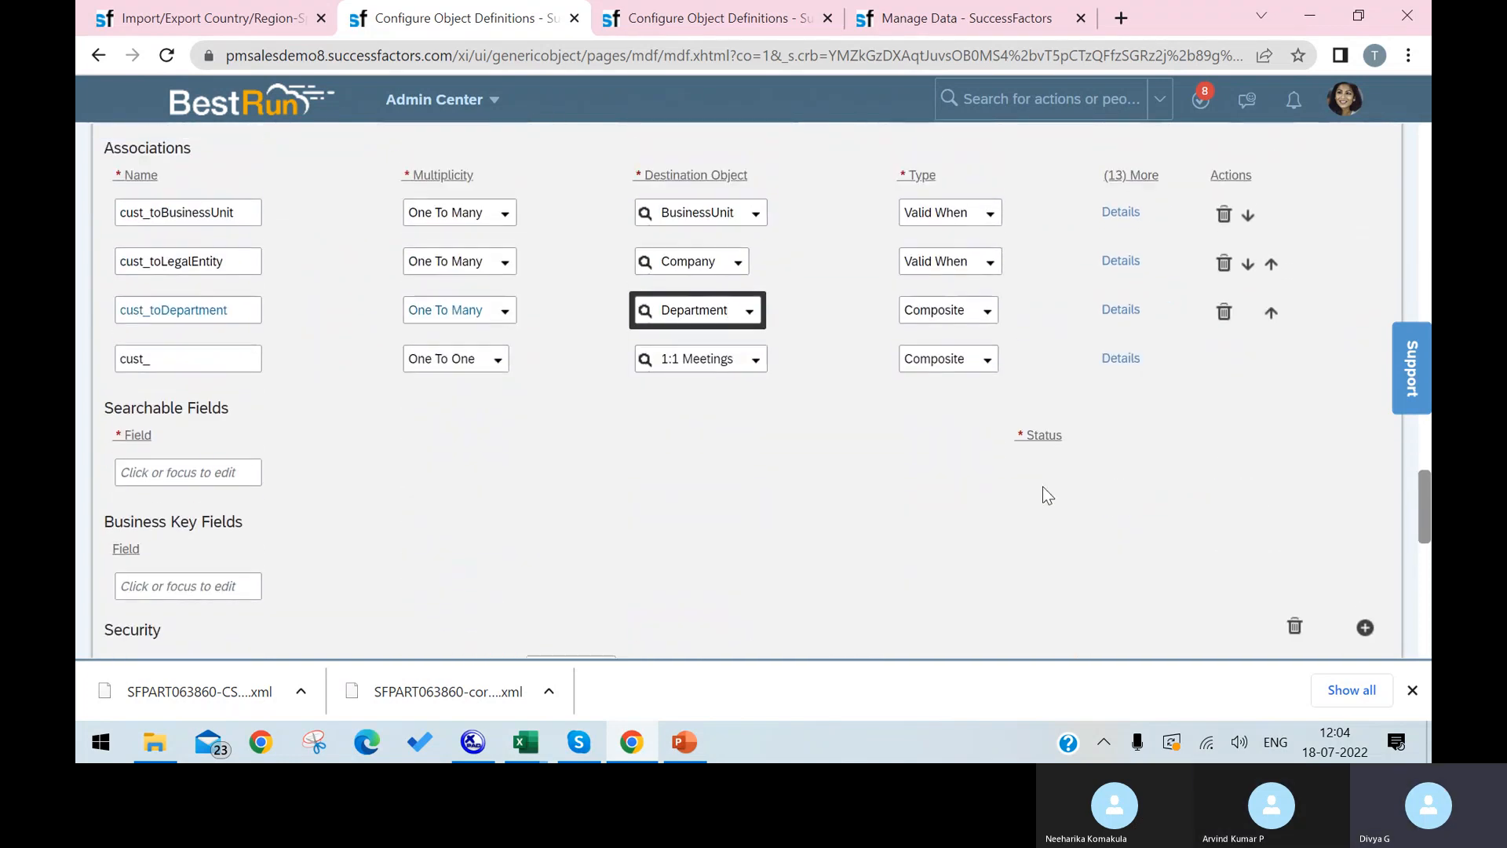
scroll(1044, 494, "up", 2)
left_click(987, 415)
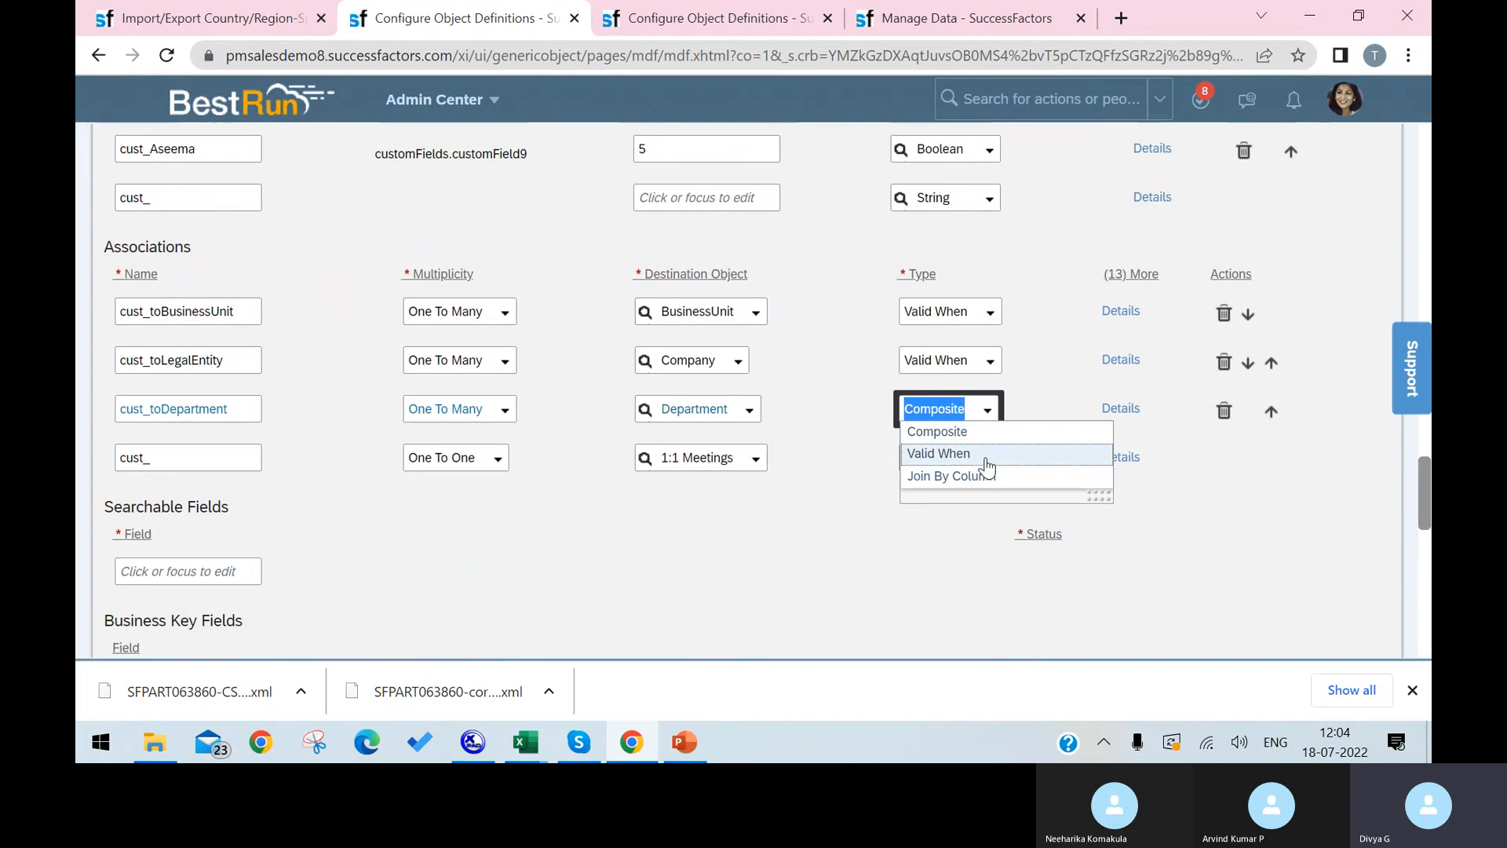
left_click(986, 449)
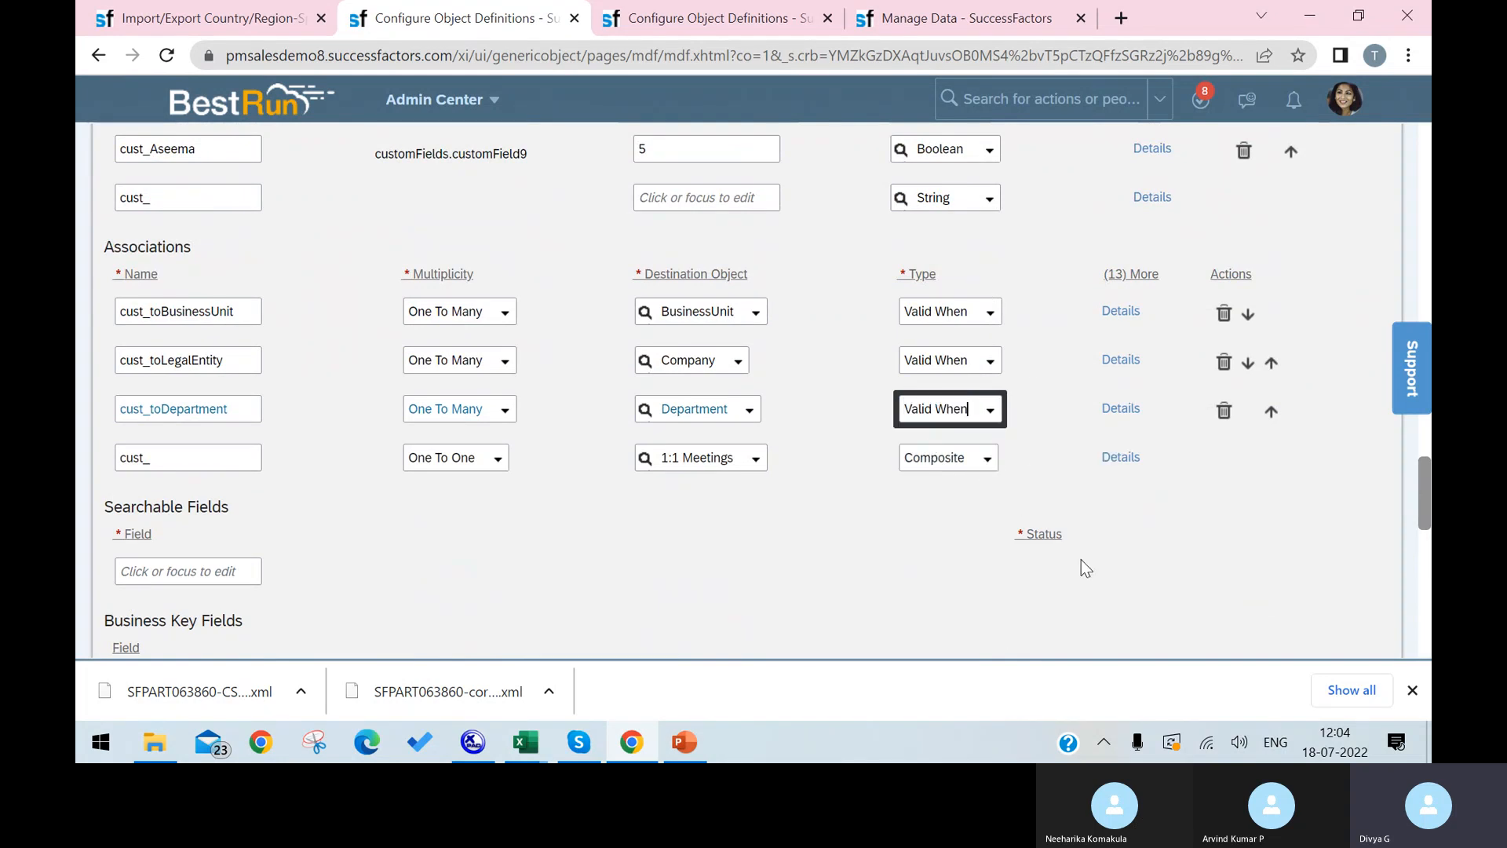
scroll(1068, 565, "down", 15)
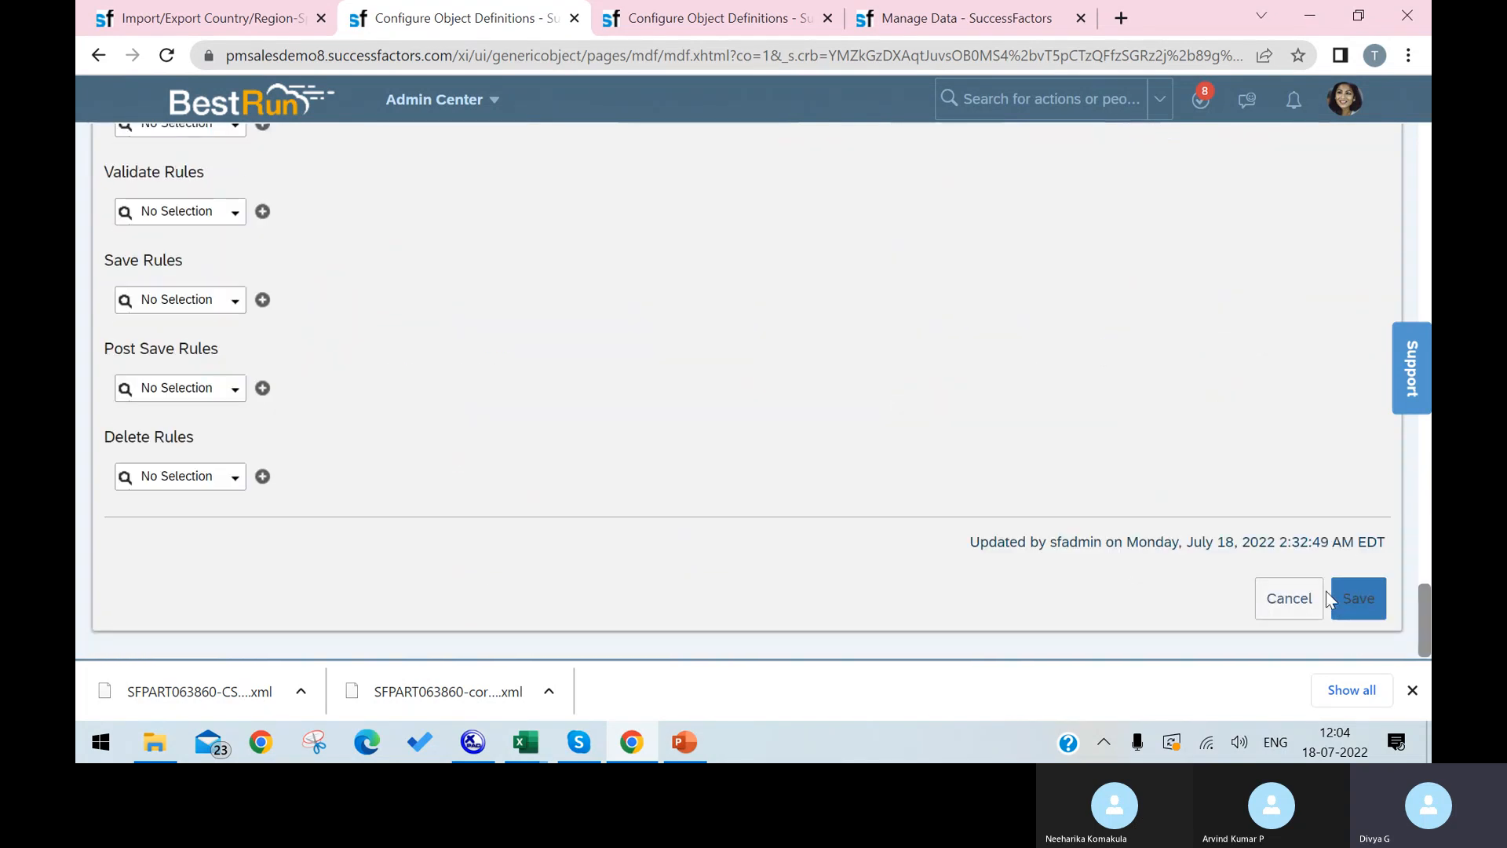
left_click(1329, 598)
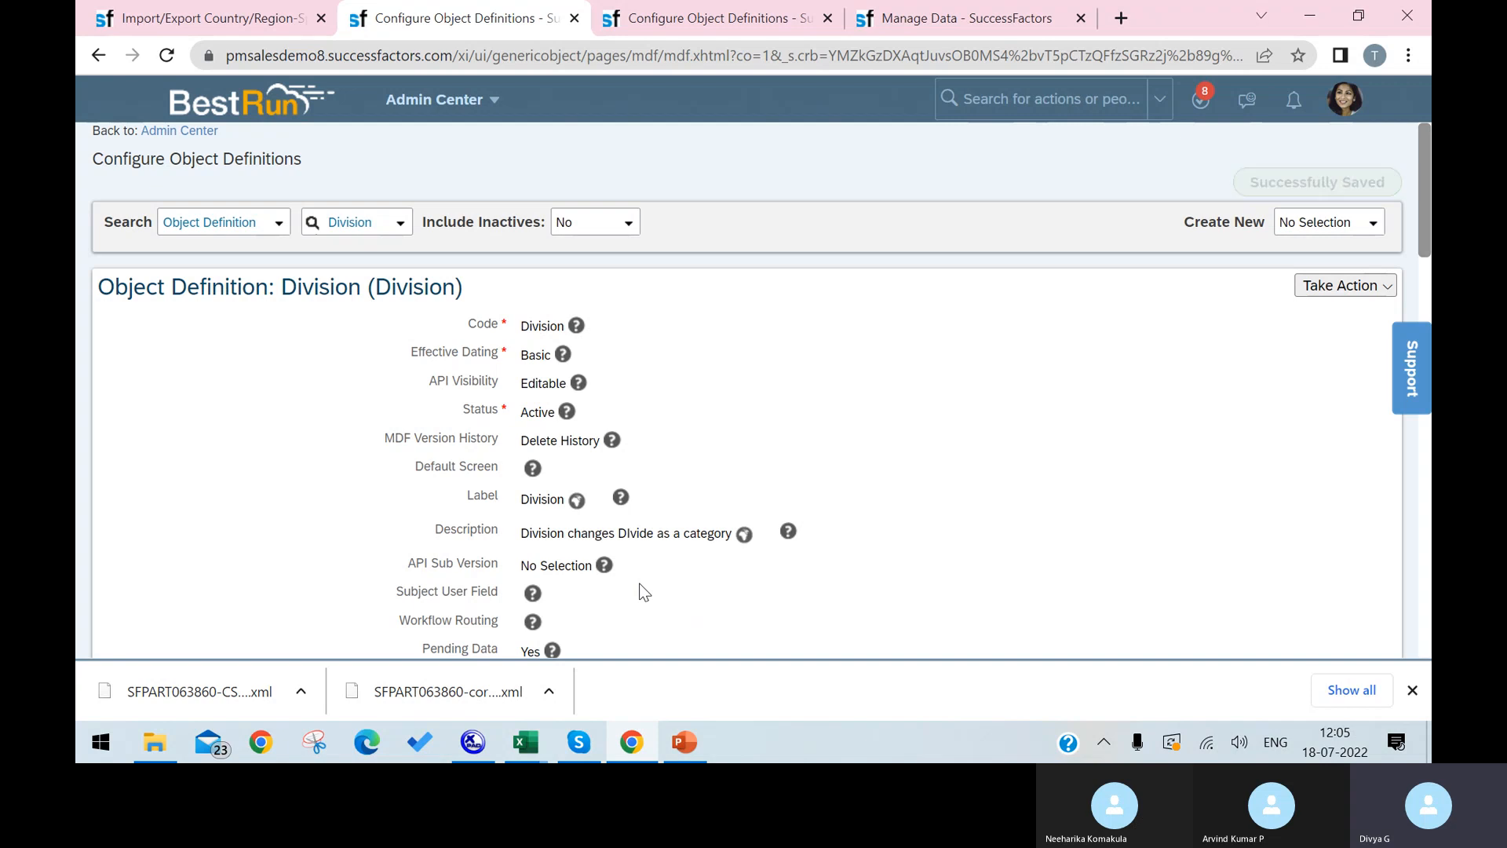
Reload the Division record Cell (d1) in Manage Data and examine its toDepartment association.
scroll(1024, 444, "down", 6)
scroll(1022, 479, "down", 1)
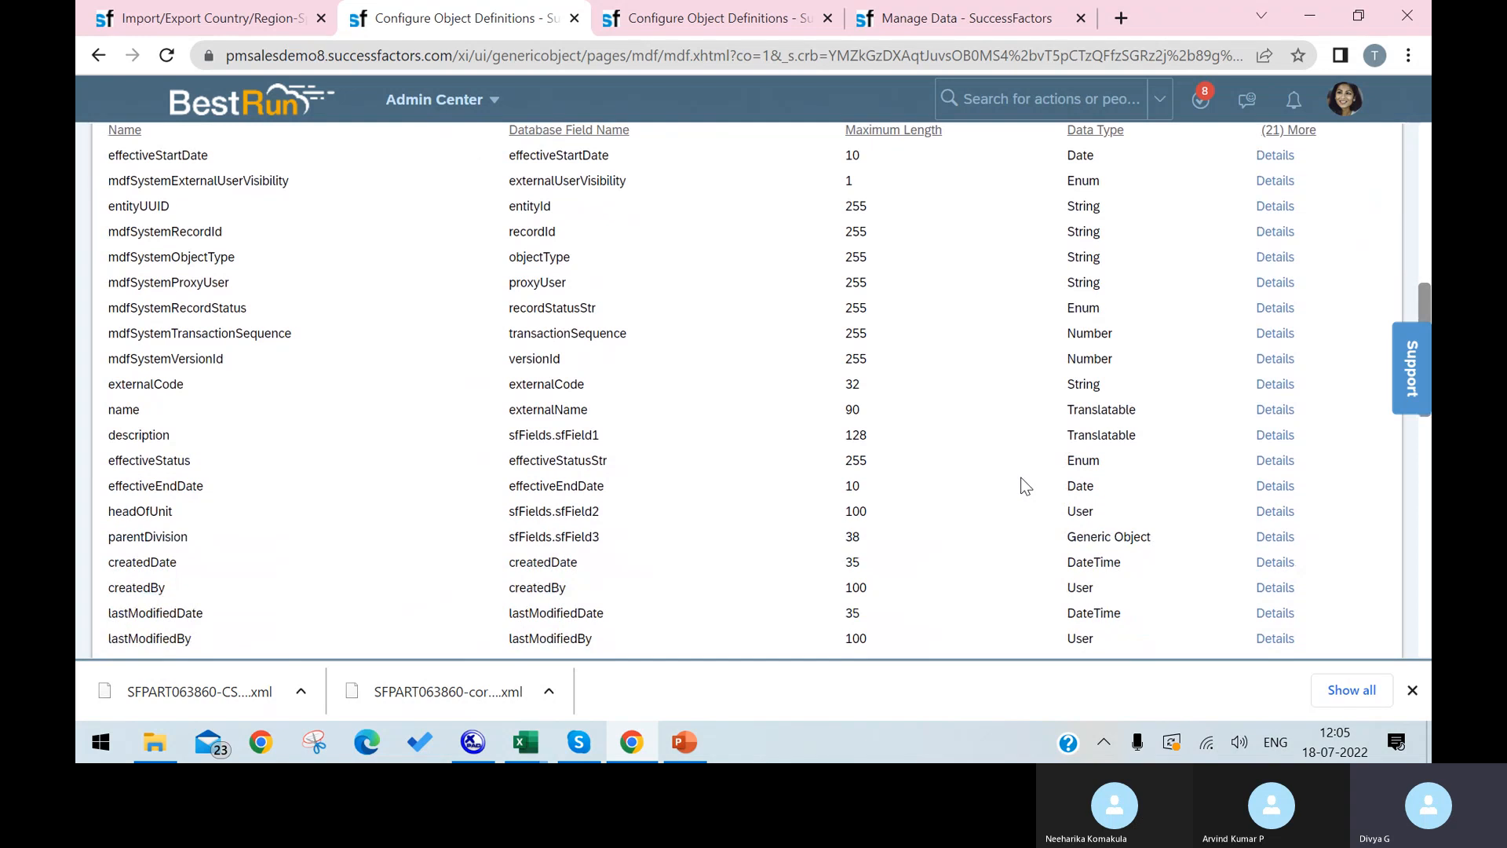
scroll(1031, 299, "up", 1)
scroll(1032, 298, "up", 6)
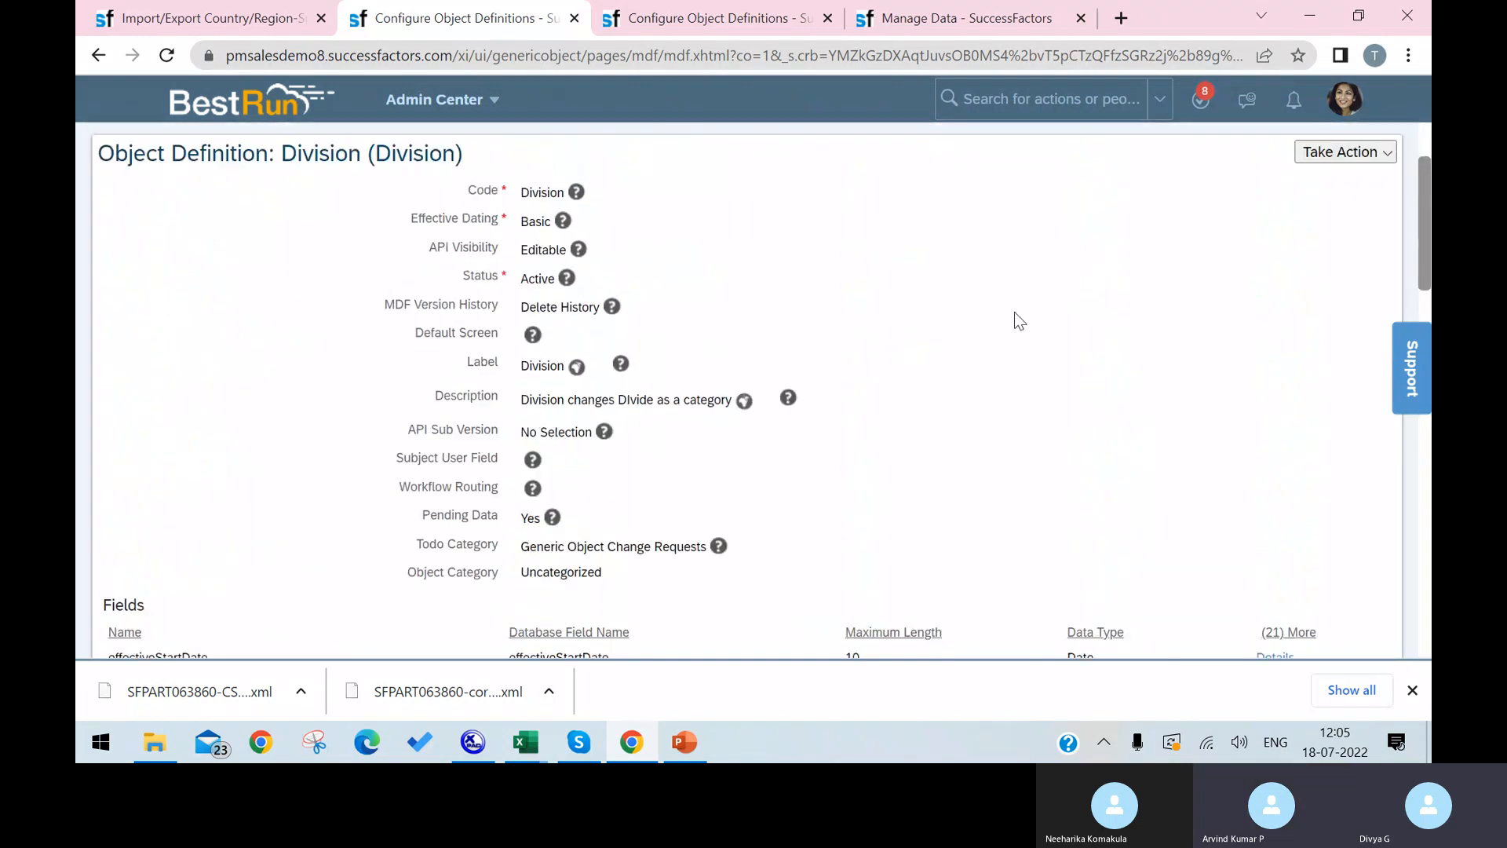
left_click(777, 17)
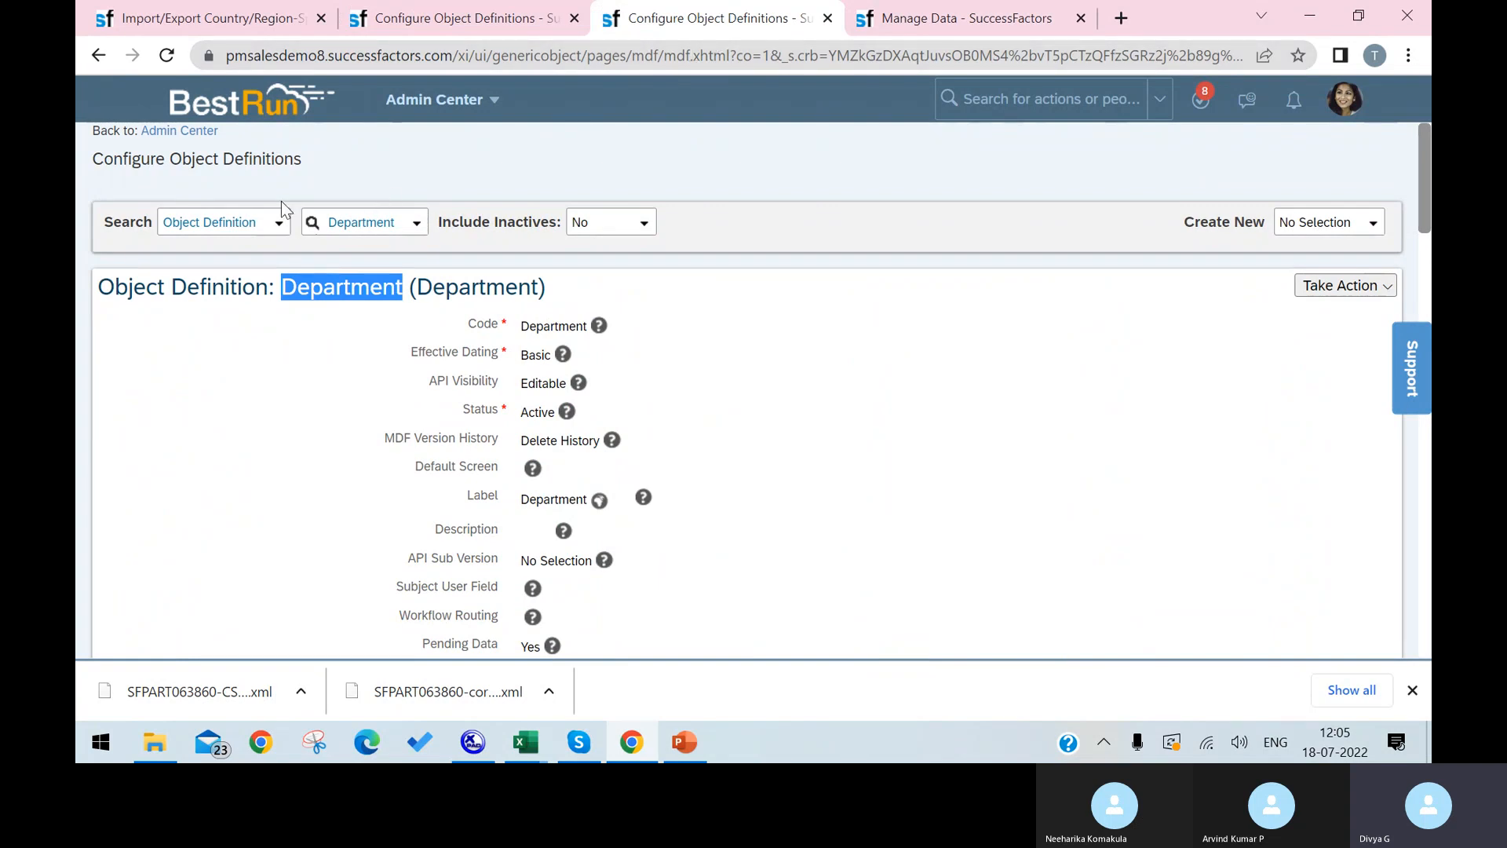
key("ctrl+Tab")
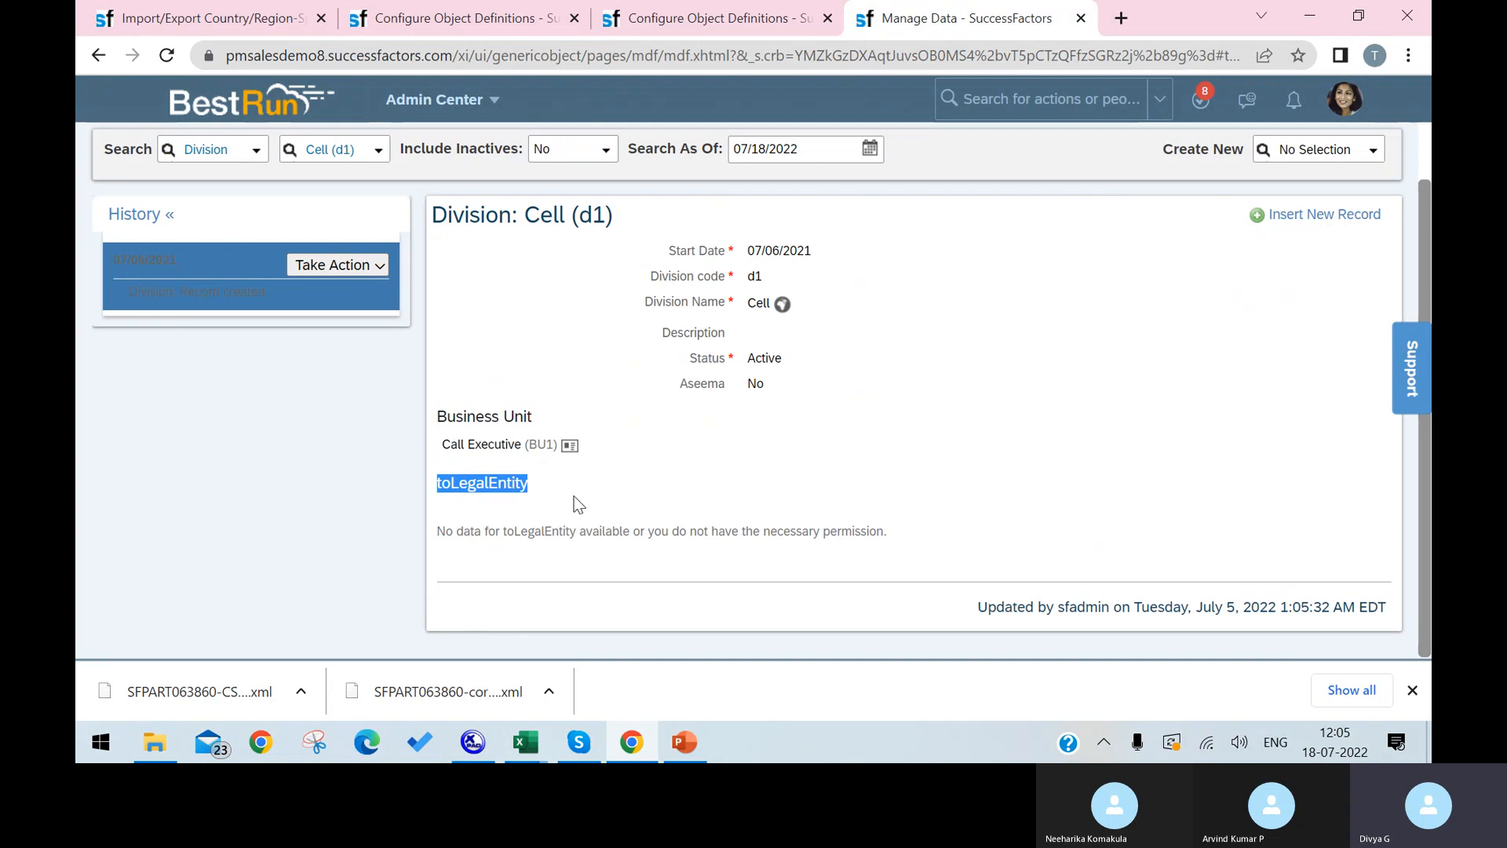
left_click(168, 55)
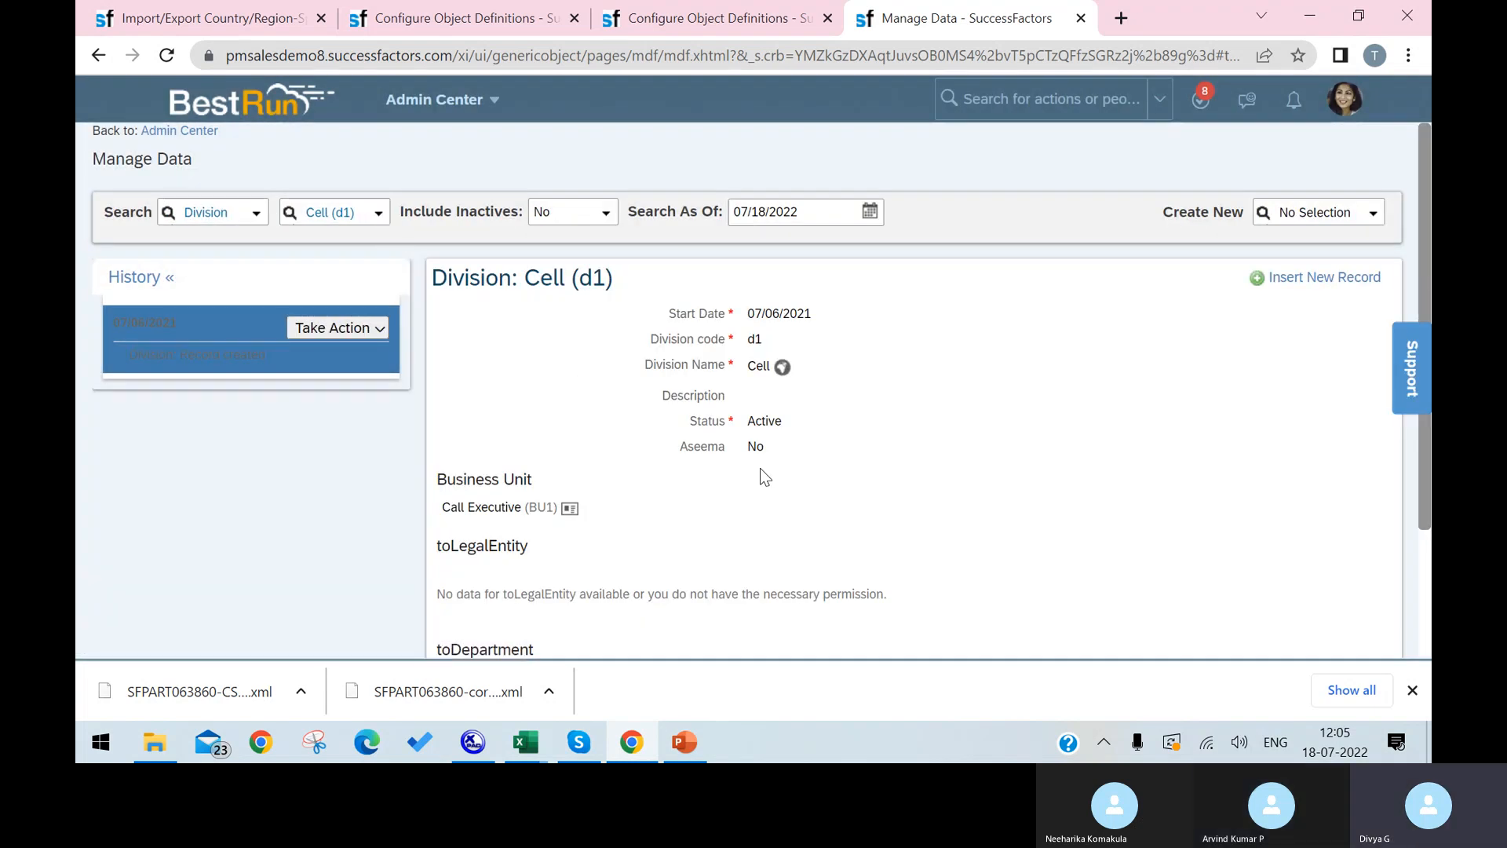
scroll(785, 487, "down", 2)
left_click_drag(547, 531, 438, 484)
left_click(492, 485)
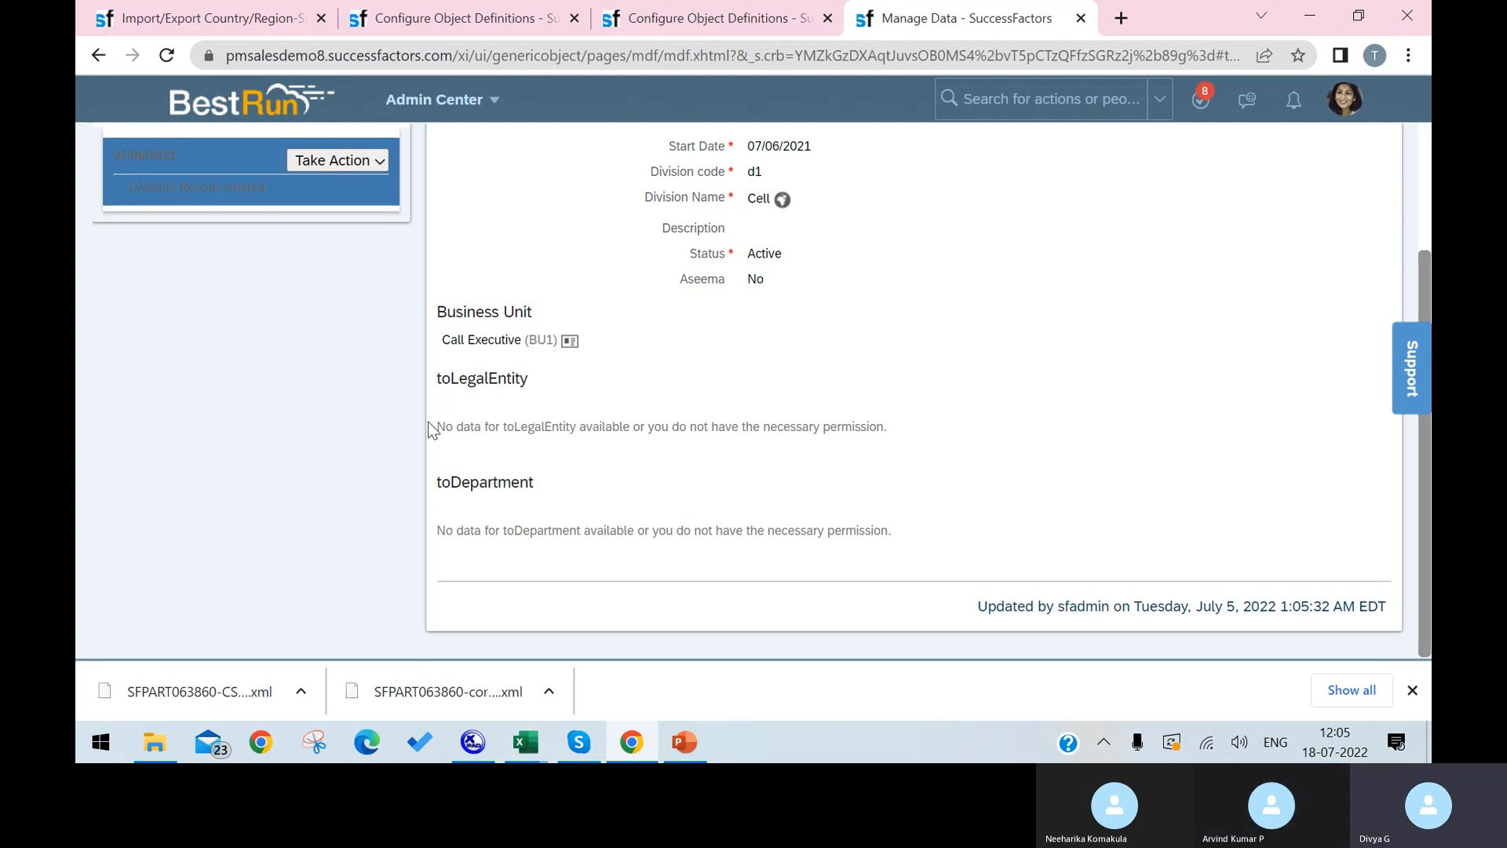
Return to the Division object definition and open it for correction at its associations.
left_click(451, 17)
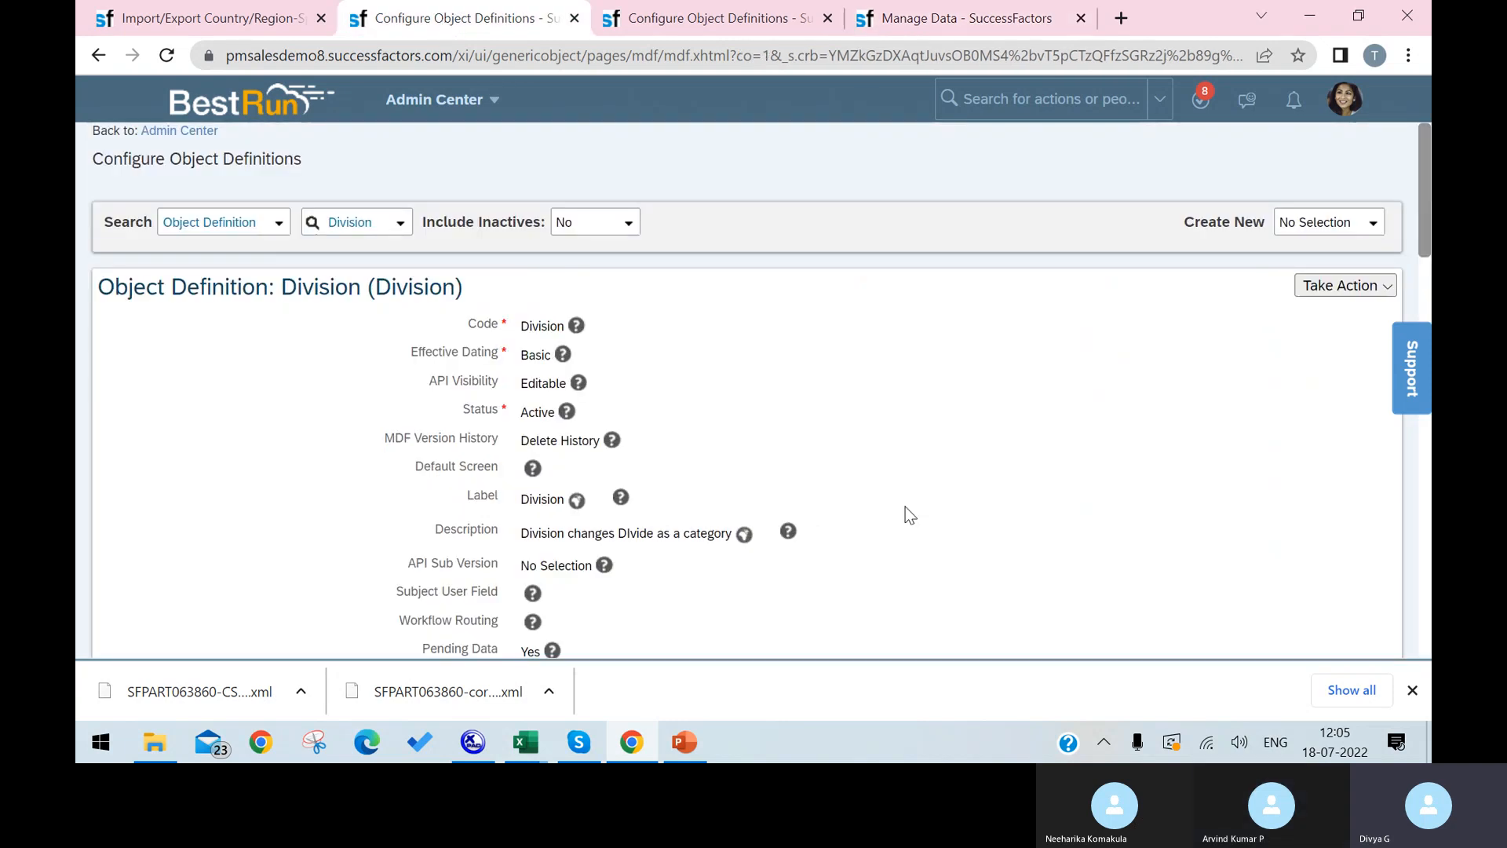
scroll(906, 506, "down", 5)
scroll(1050, 421, "up", 5)
left_click(1344, 179)
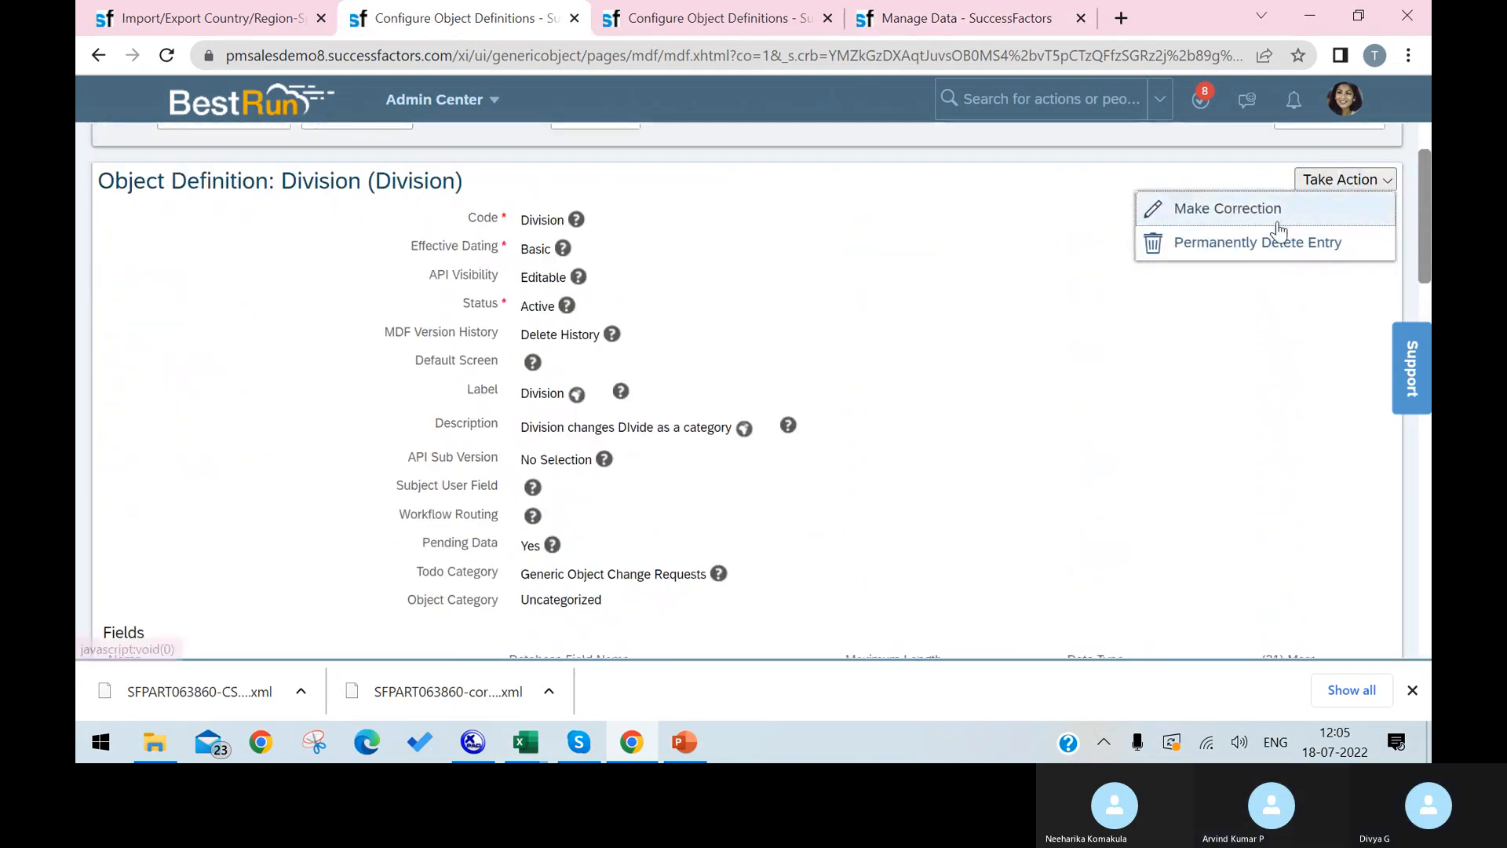
left_click(1277, 223)
scroll(1053, 451, "down", 15)
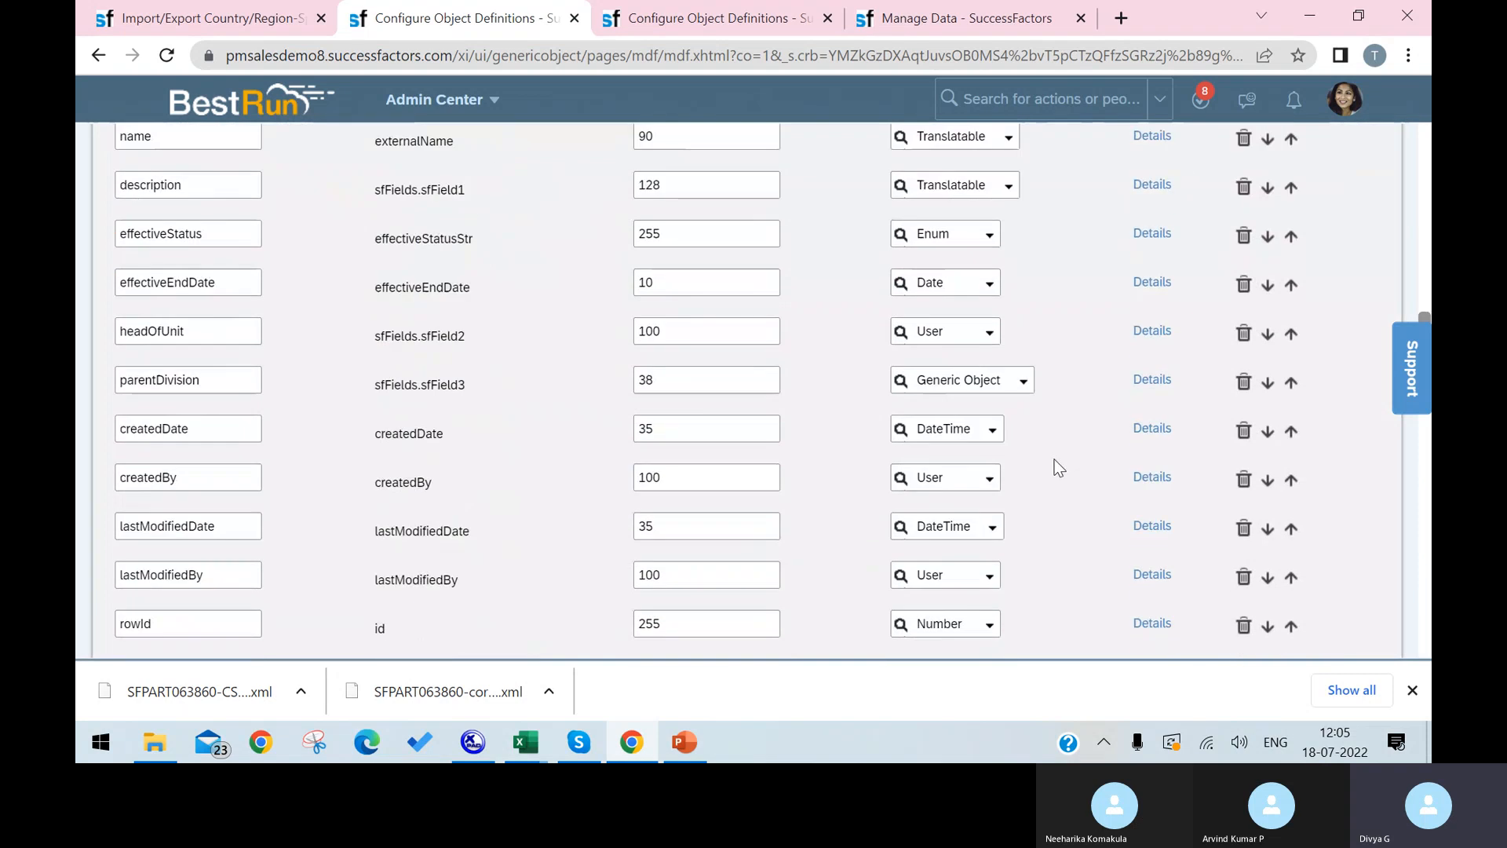
scroll(1052, 463, "down", 10)
scroll(1044, 461, "up", 5)
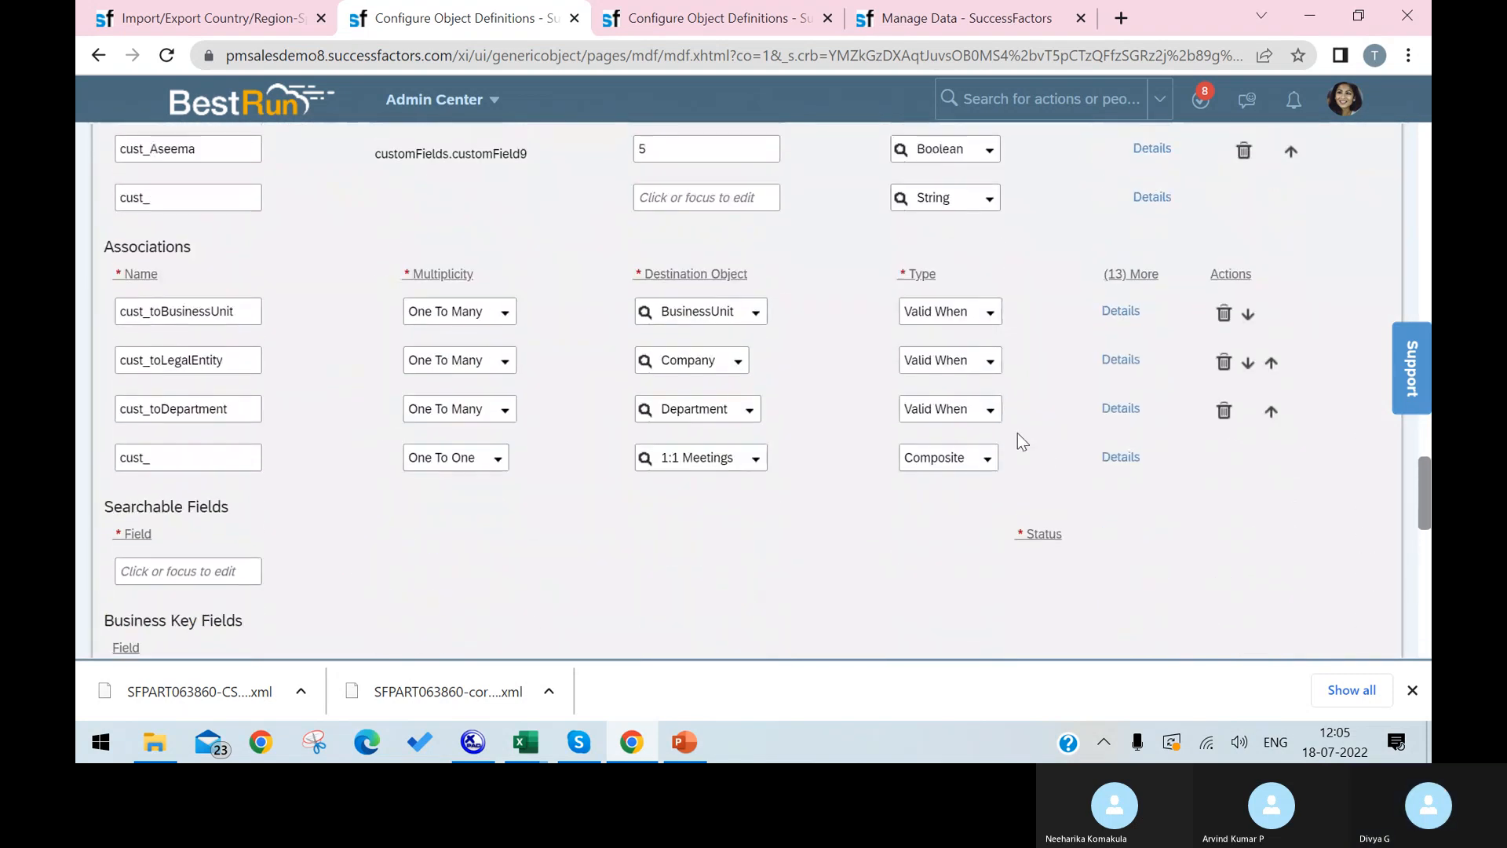
Set the cust_toDepartment association's visibility to Not Visible in its details and save the Division definition.
left_click(1130, 408)
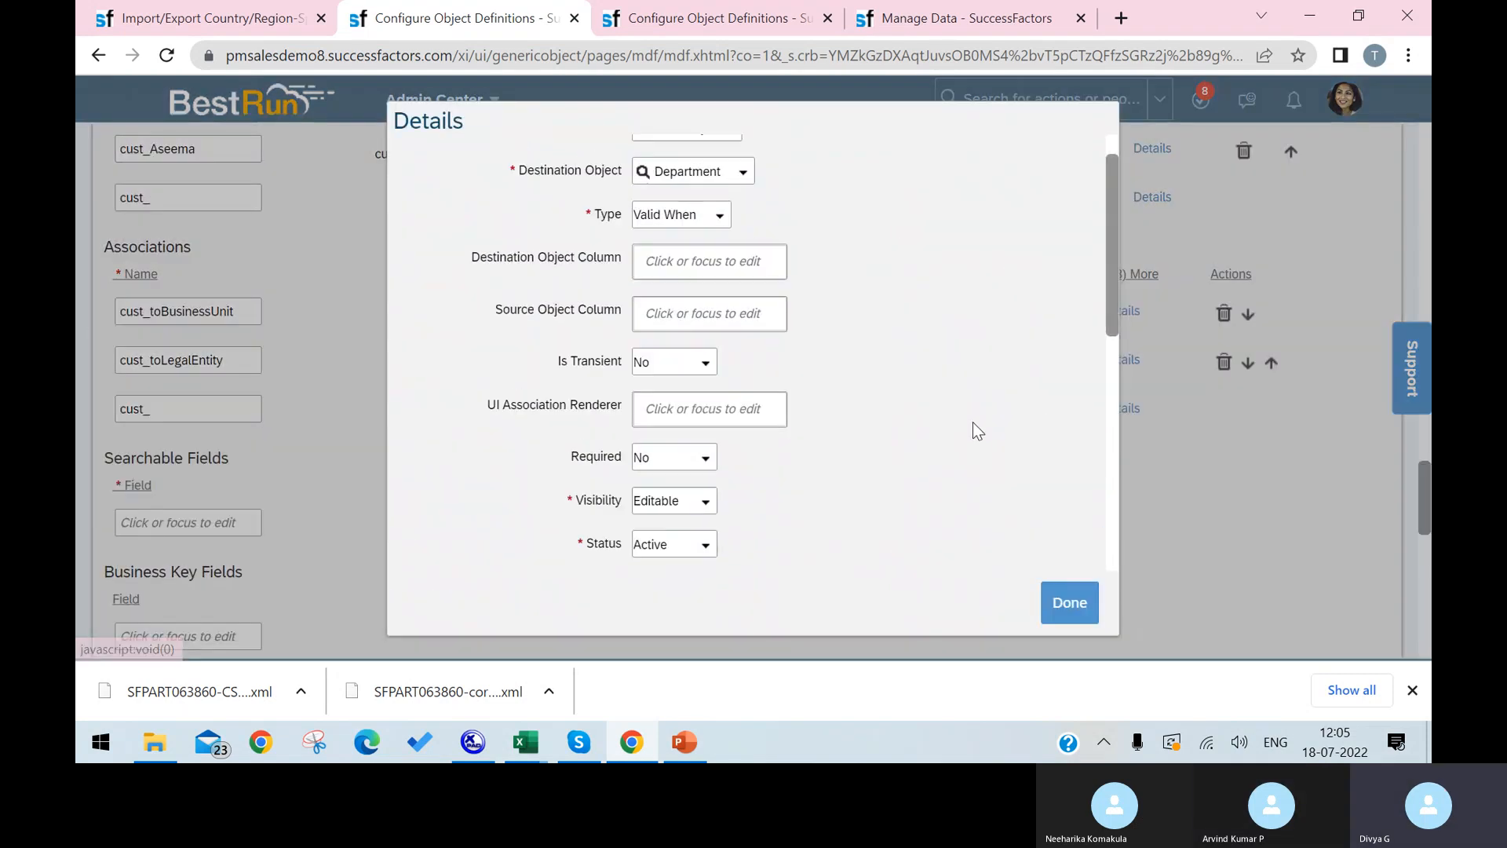
scroll(973, 422, "down", 5)
scroll(801, 286, "up", 5)
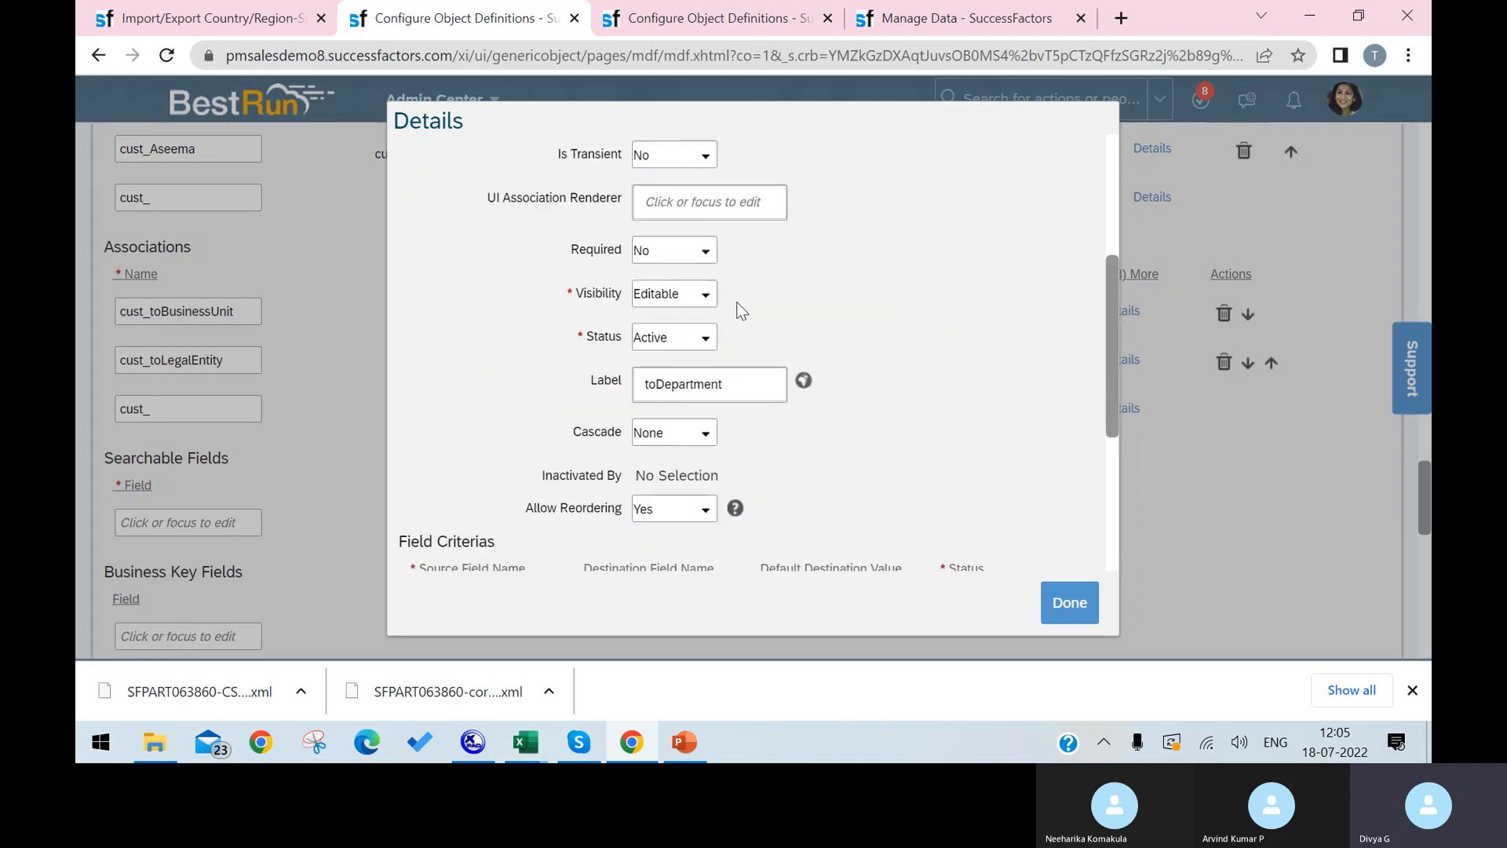
left_click(707, 300)
left_click(691, 336)
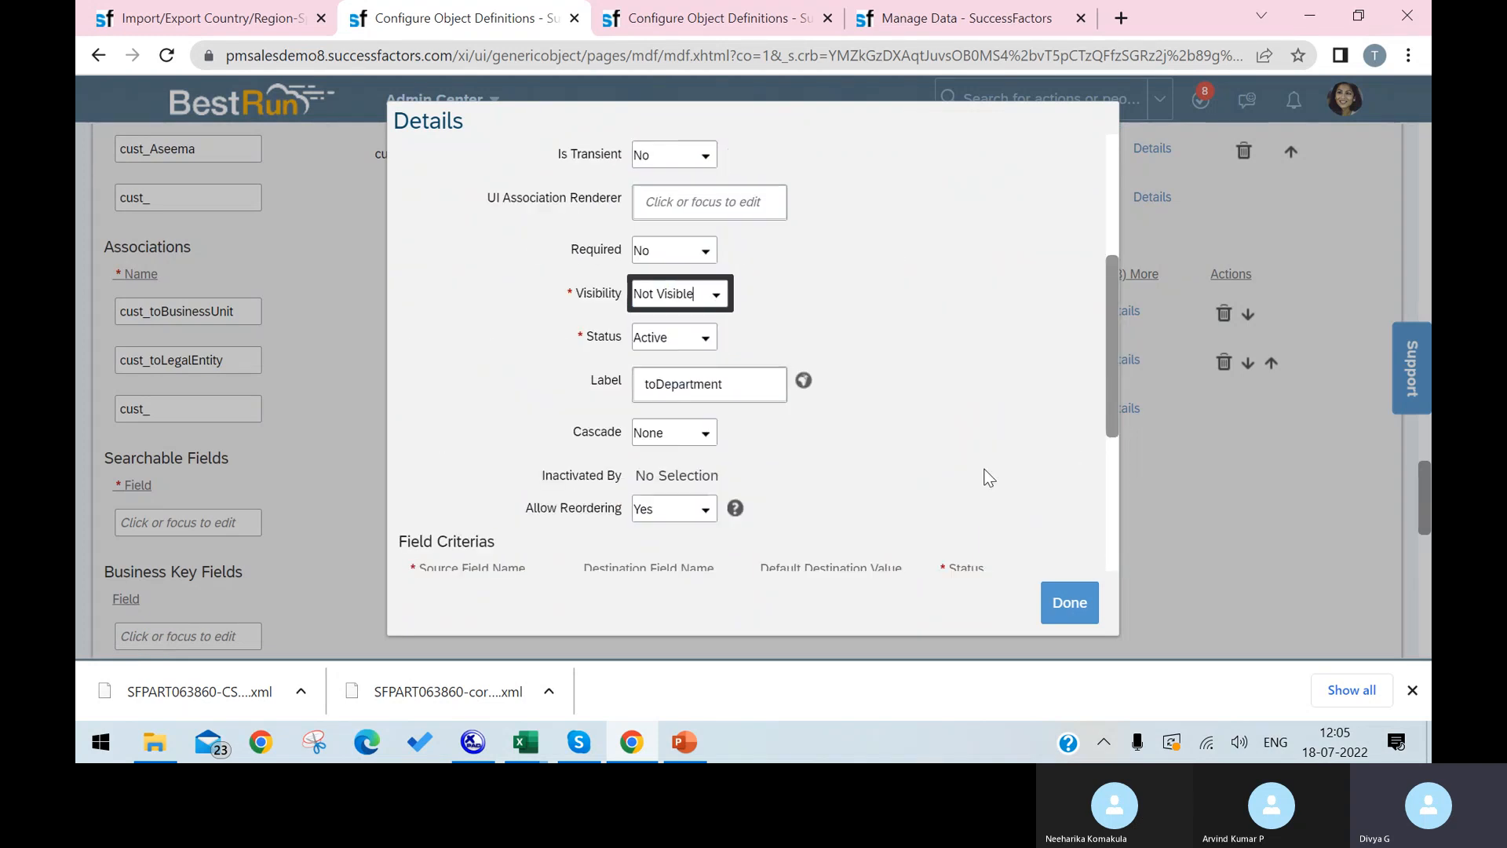
left_click(1070, 602)
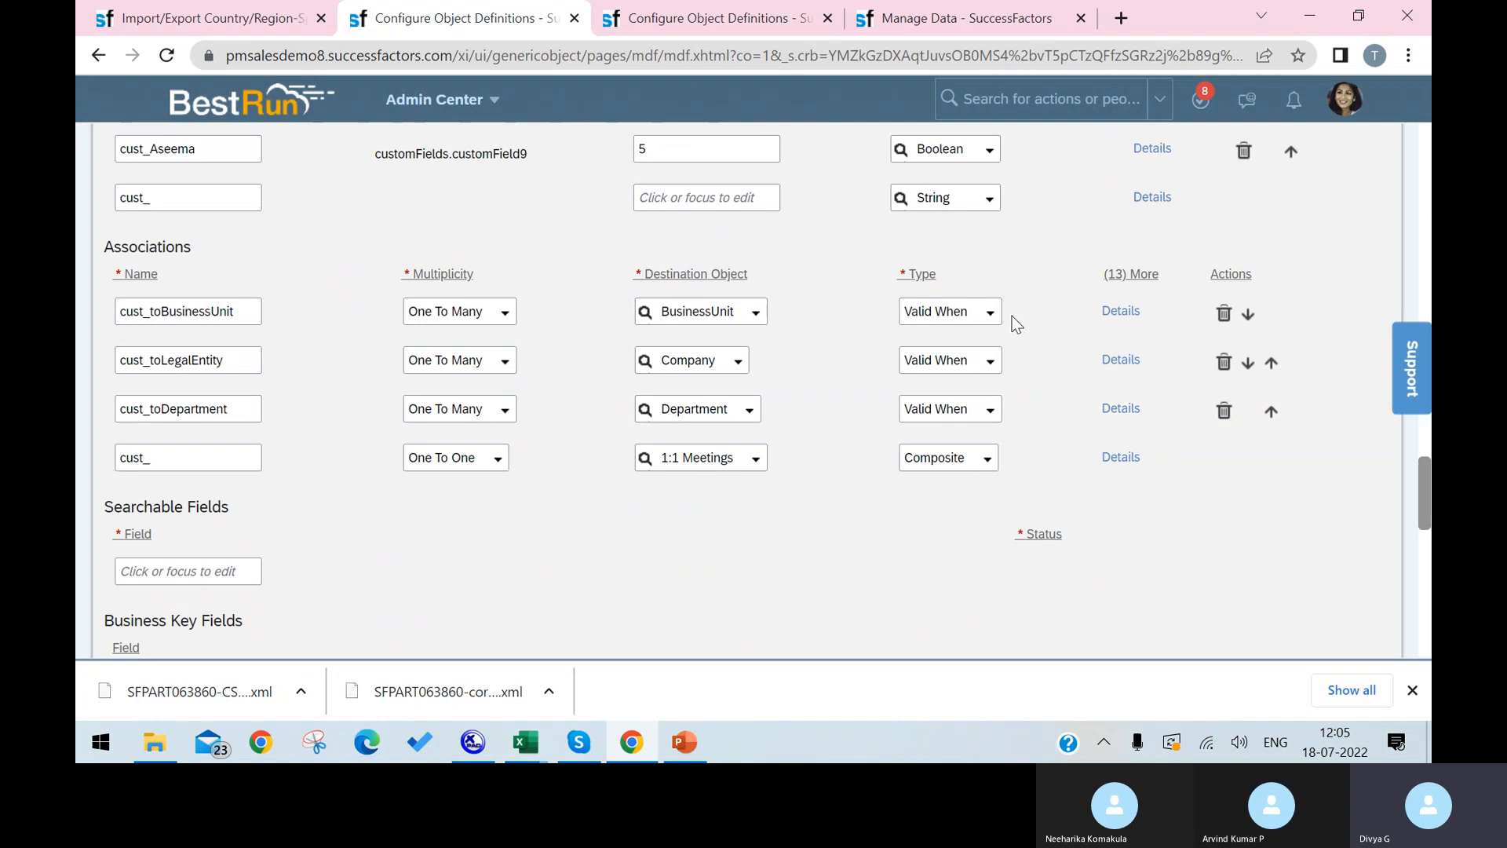
scroll(1012, 329, "down", 10)
scroll(1025, 422, "down", 4)
left_click(1347, 598)
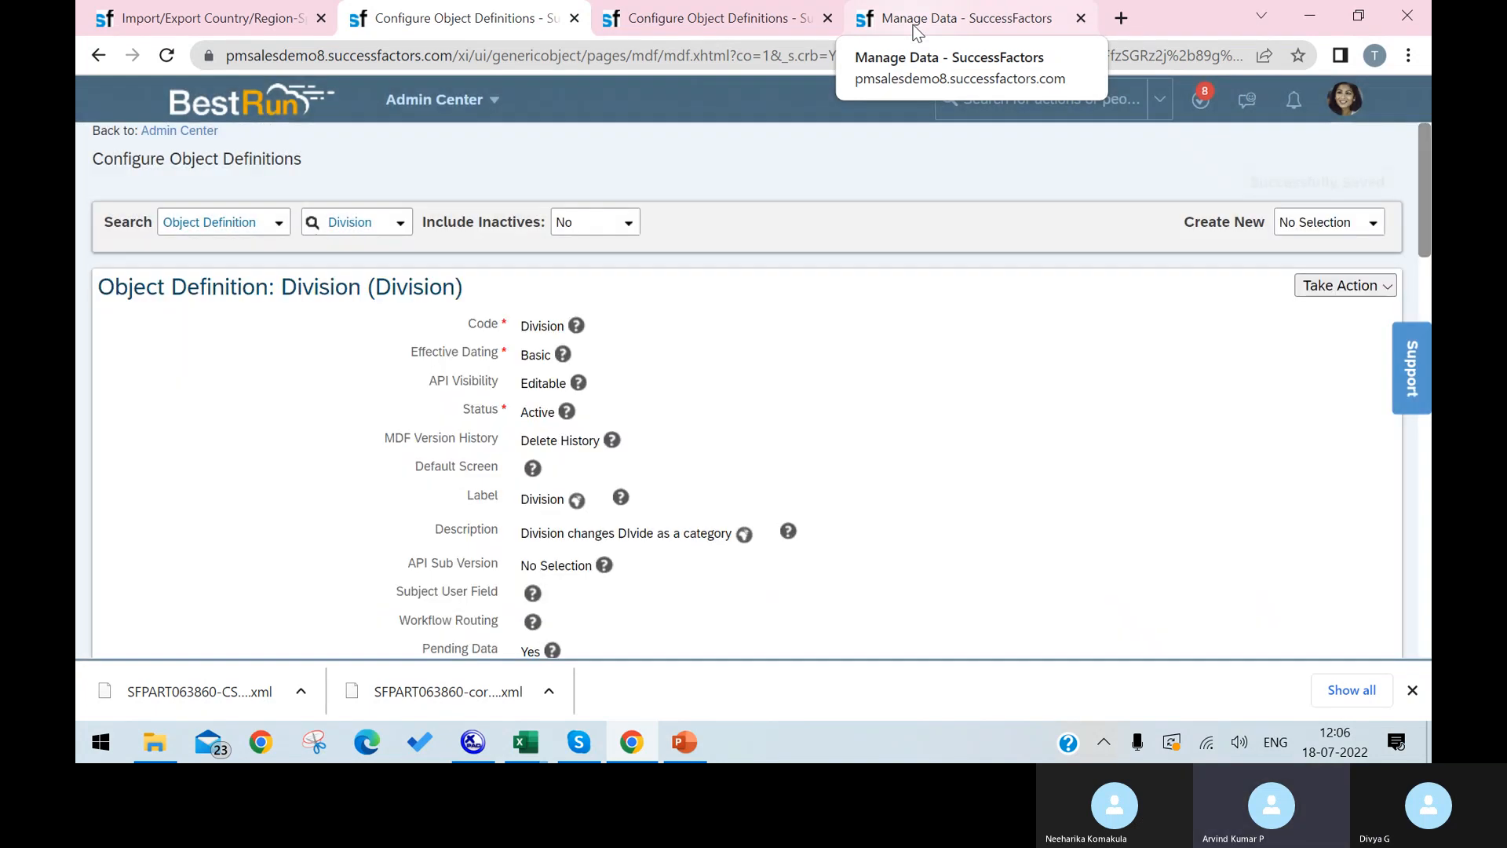
Reload the Cell (d1) record in Manage Data and check which associations it shows against the Division definition.
left_click(912, 25)
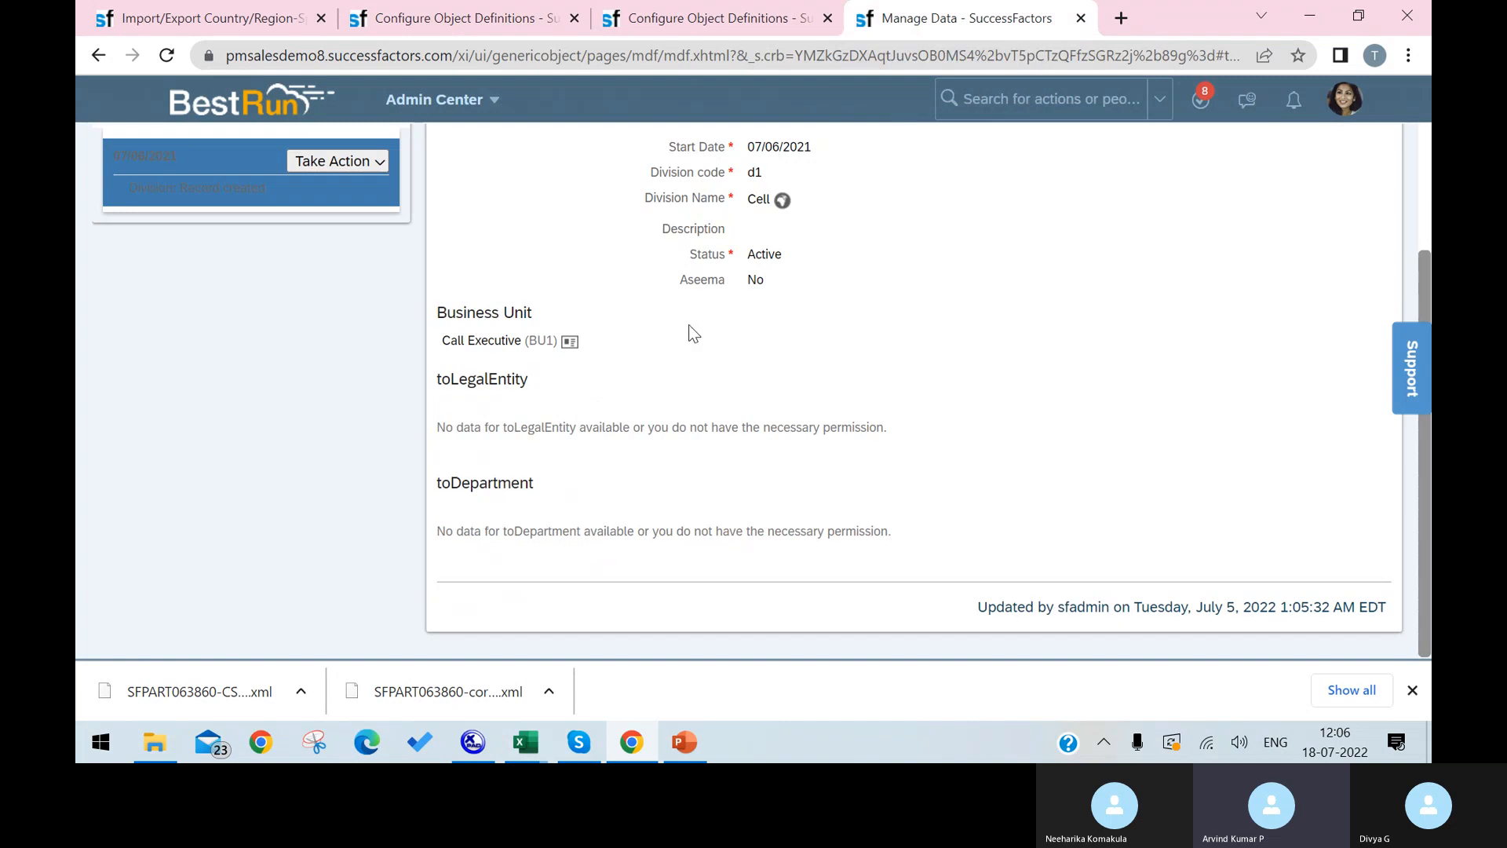
left_click(166, 57)
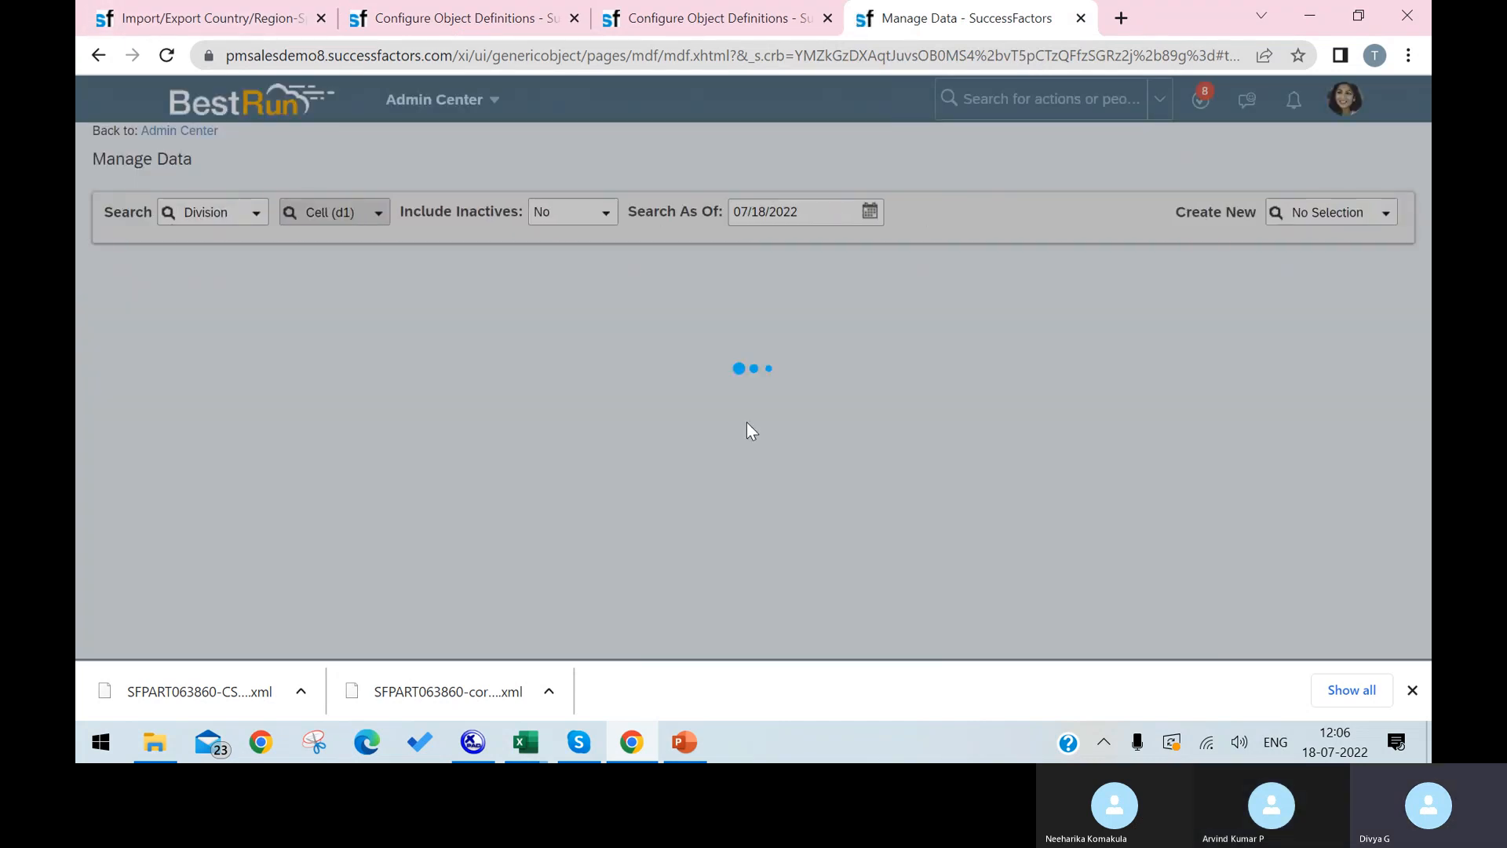
scroll(749, 424, "down", 2)
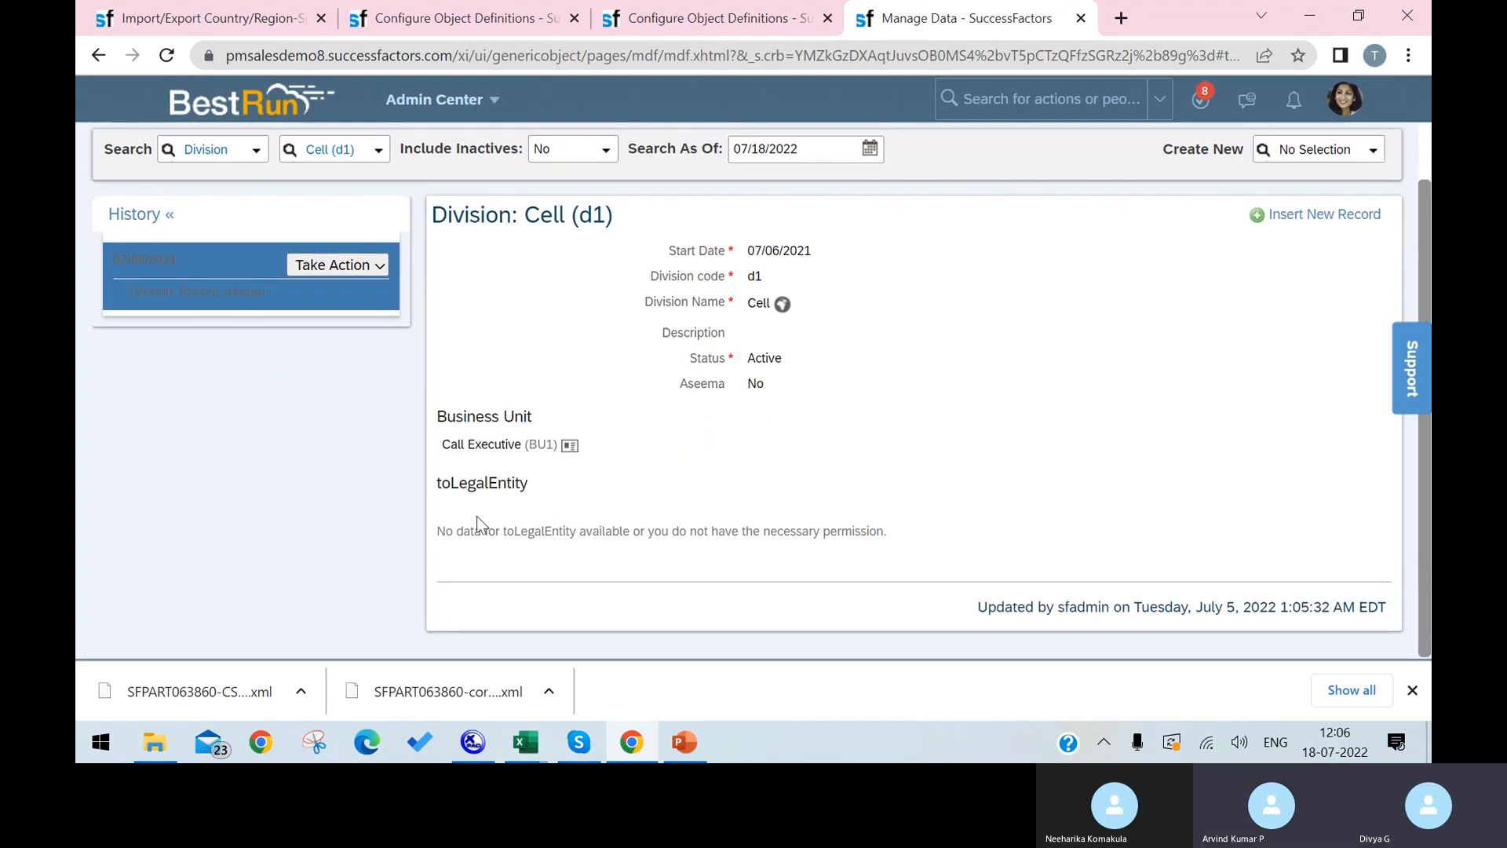
left_click(471, 18)
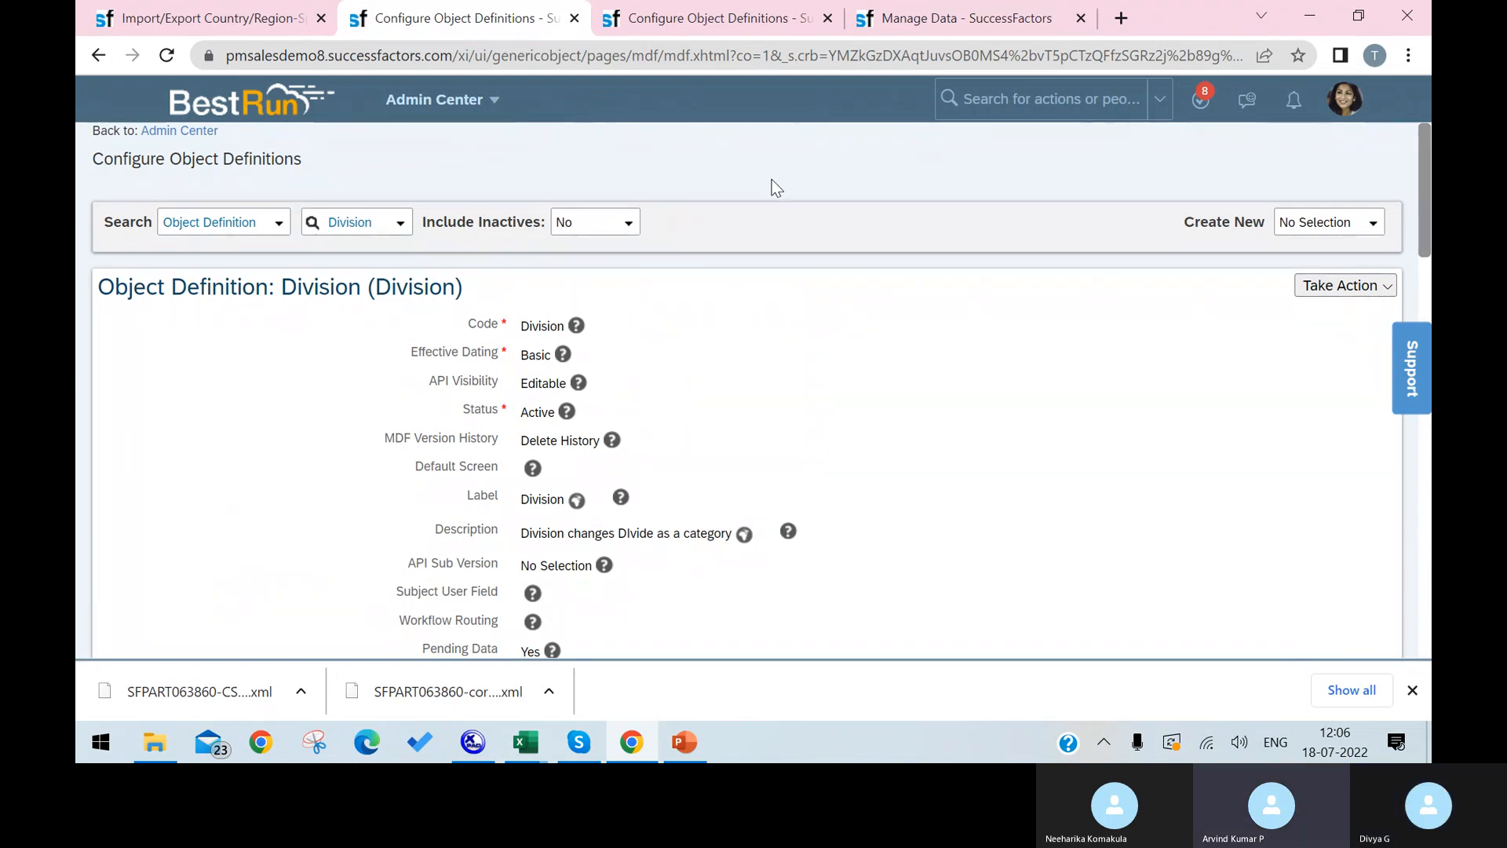
scroll(775, 171, "down", 4)
scroll(773, 188, "up", 4)
left_click(927, 22)
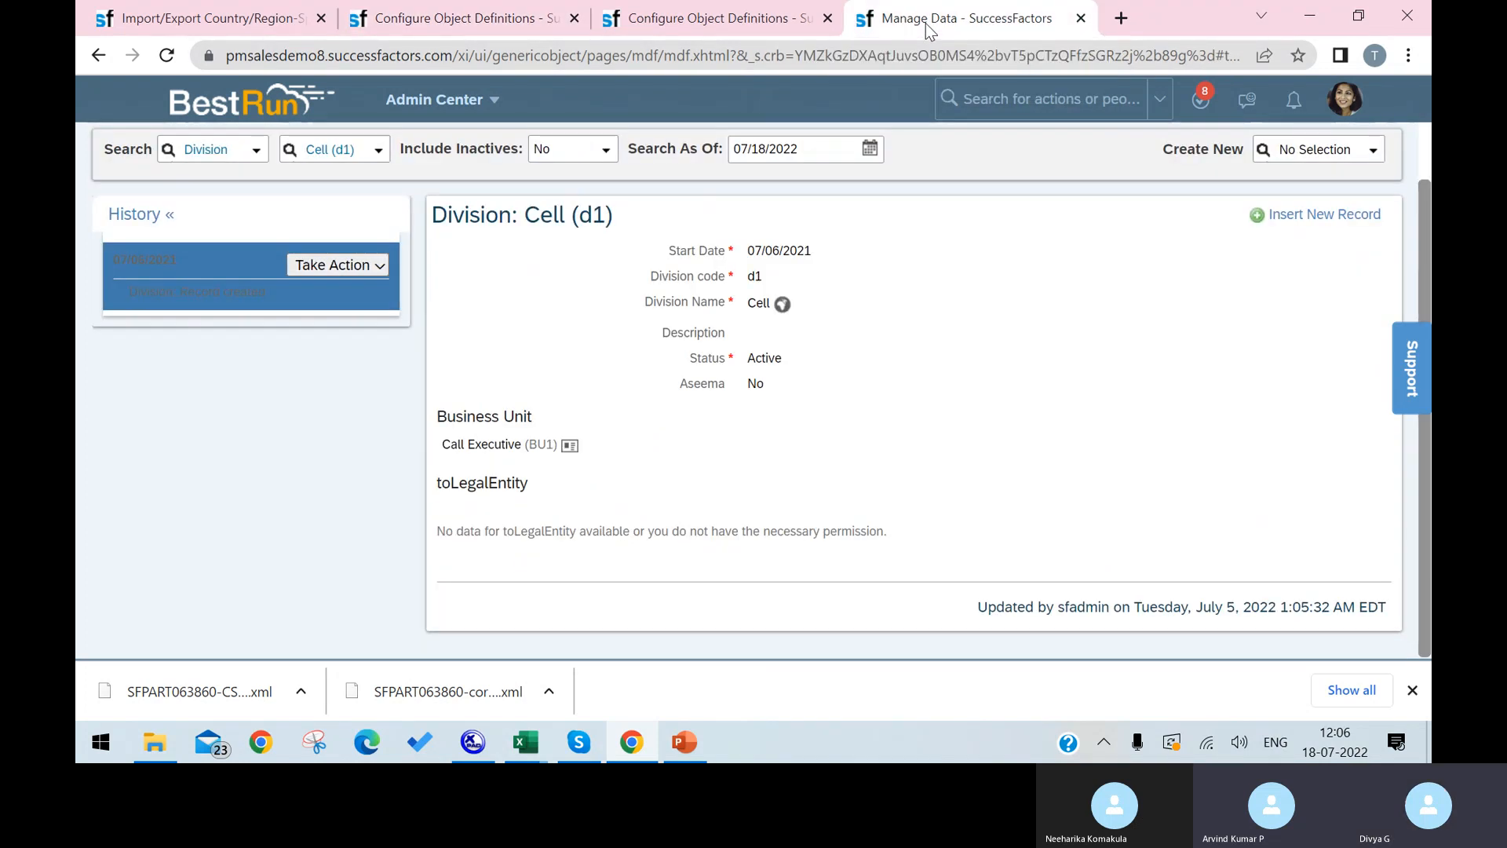
Open the Division object definition for correction and set the cust_toDepartment association's multiplicity to One To One.
left_click(427, 13)
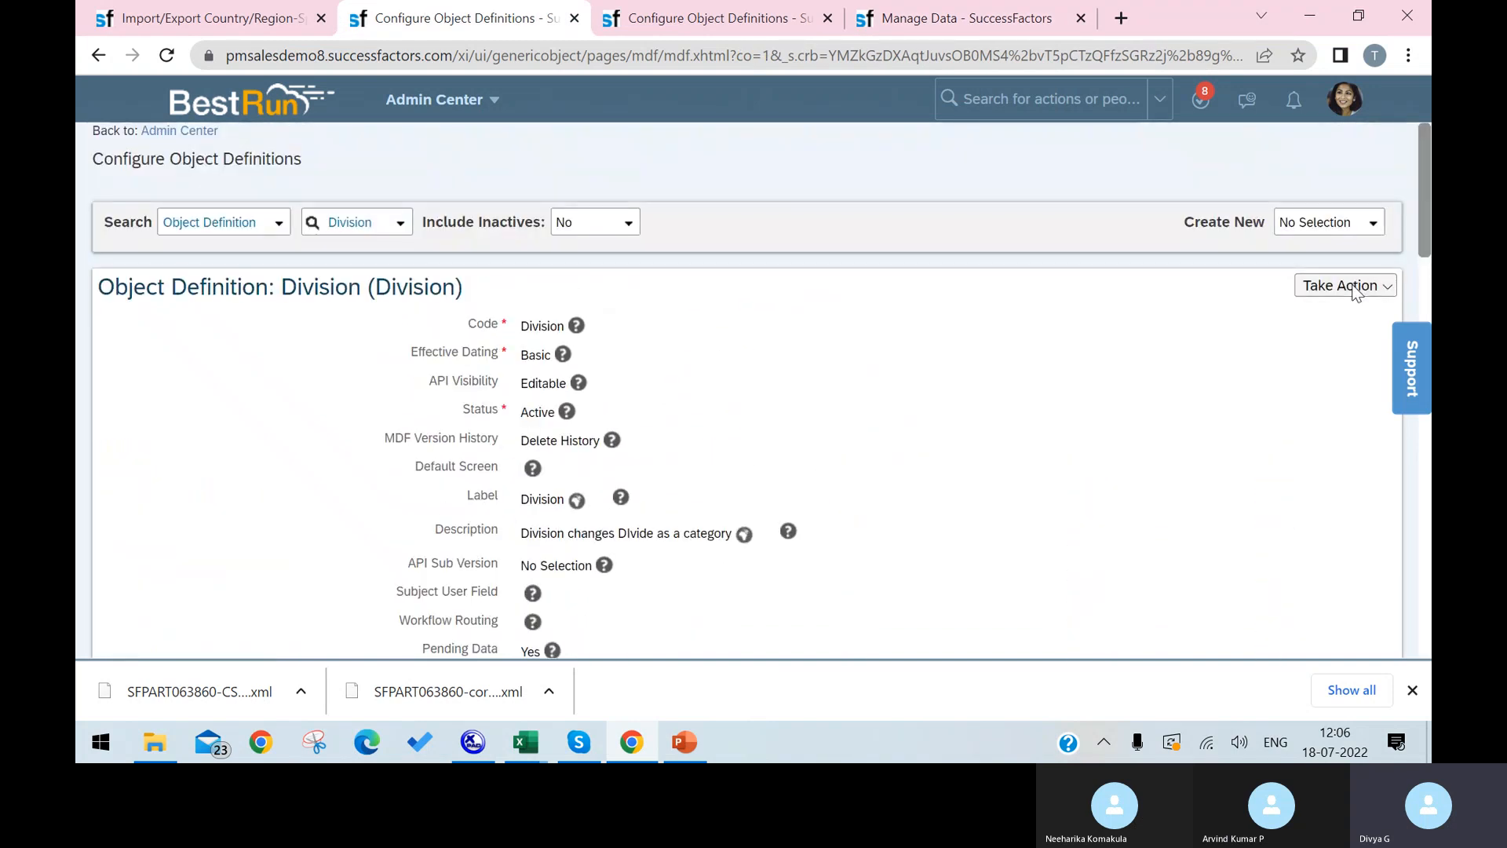
left_click(1344, 285)
left_click(1299, 318)
scroll(848, 352, "down", 15)
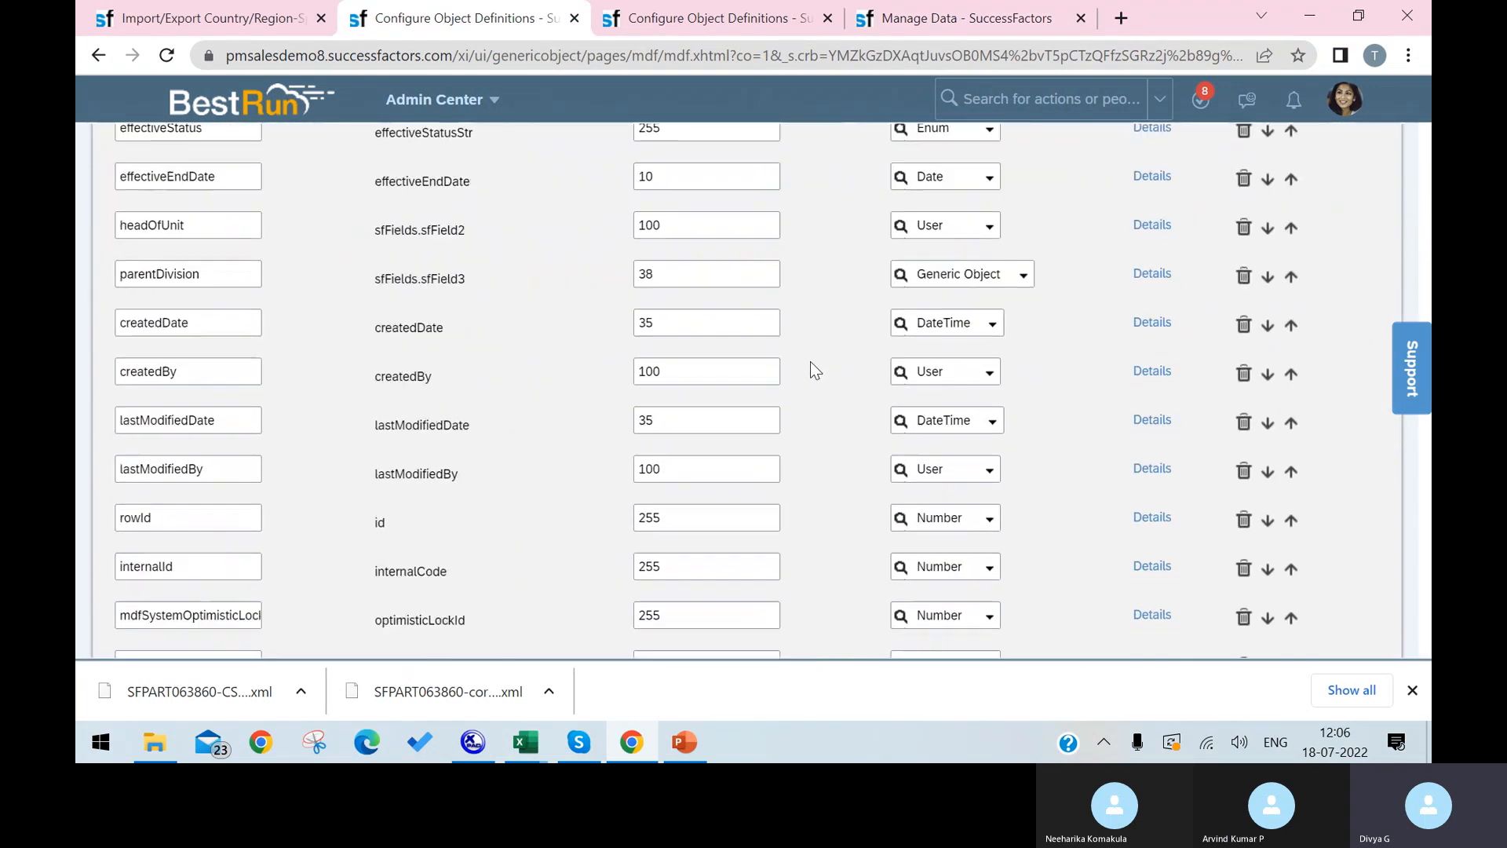
scroll(582, 317, "up", 5)
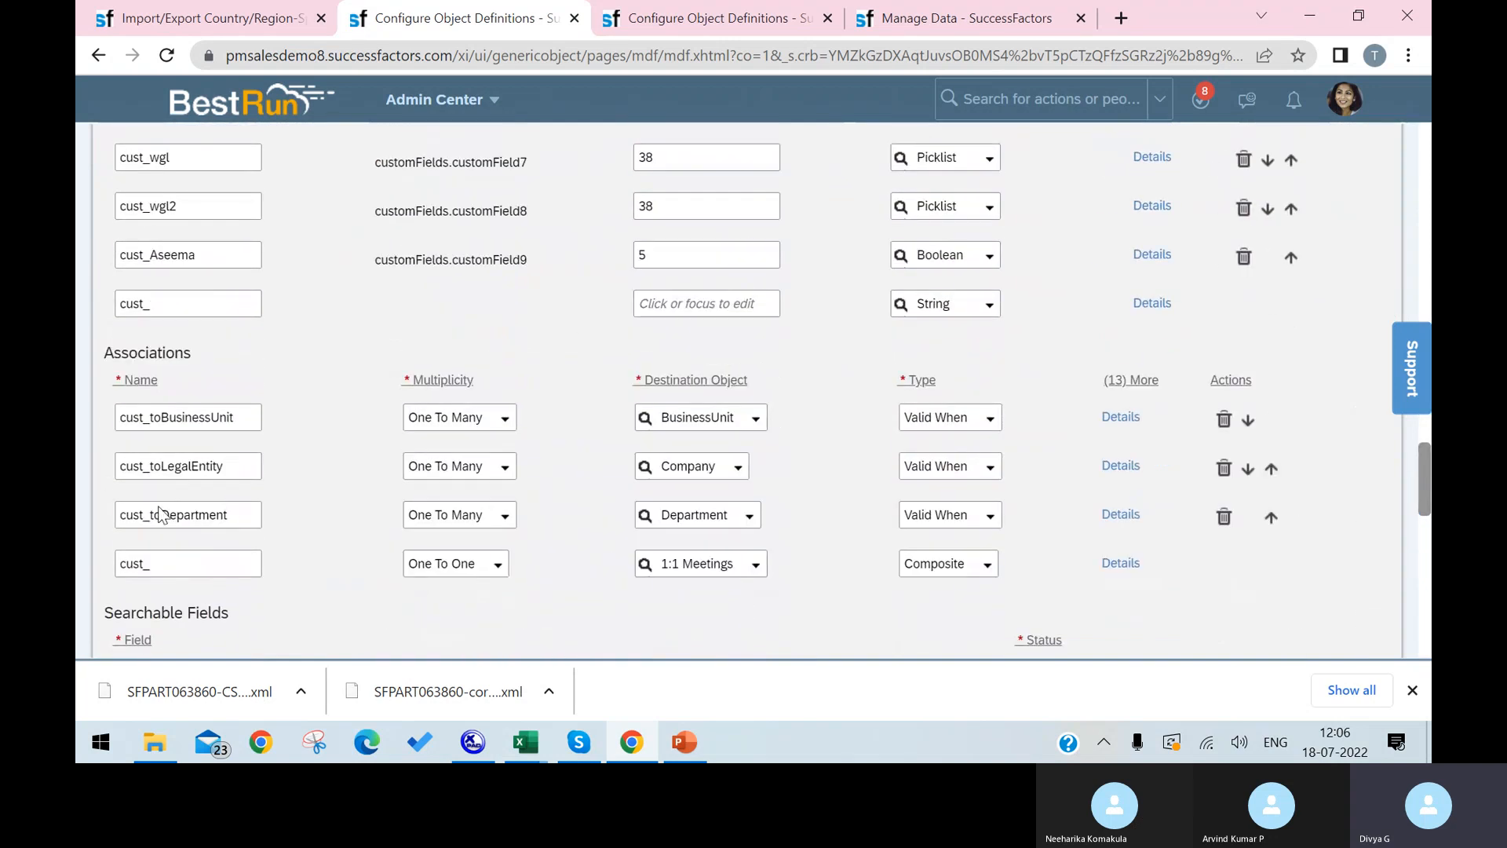
left_click(505, 518)
left_click(444, 537)
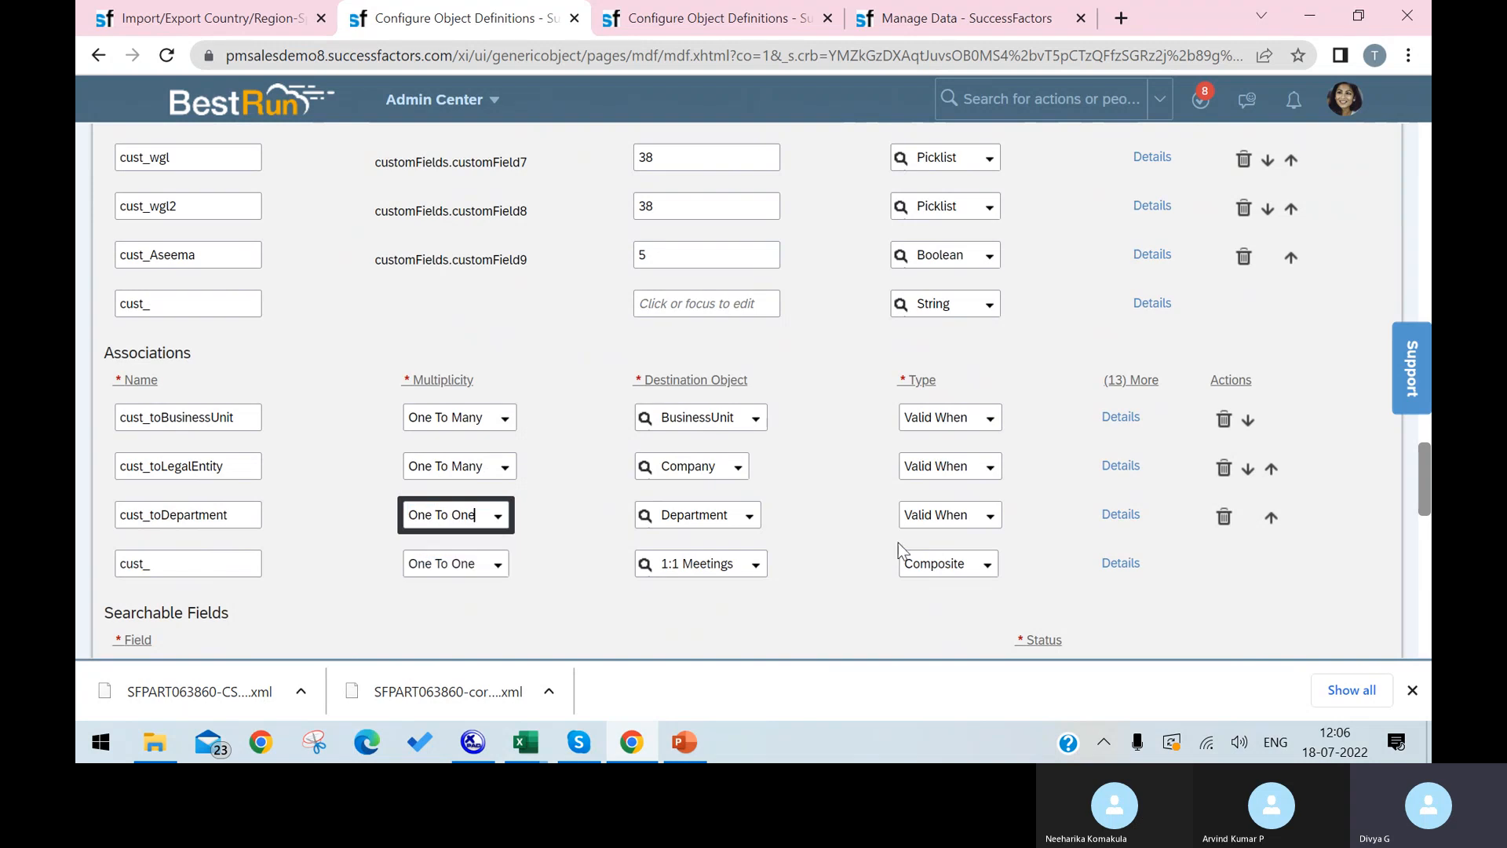
Set the cust_toDepartment association's visibility to Editable in its details and save the Division definition.
left_click(1118, 515)
scroll(874, 459, "down", 7)
scroll(785, 369, "up", 3)
left_click(716, 268)
left_click(660, 289)
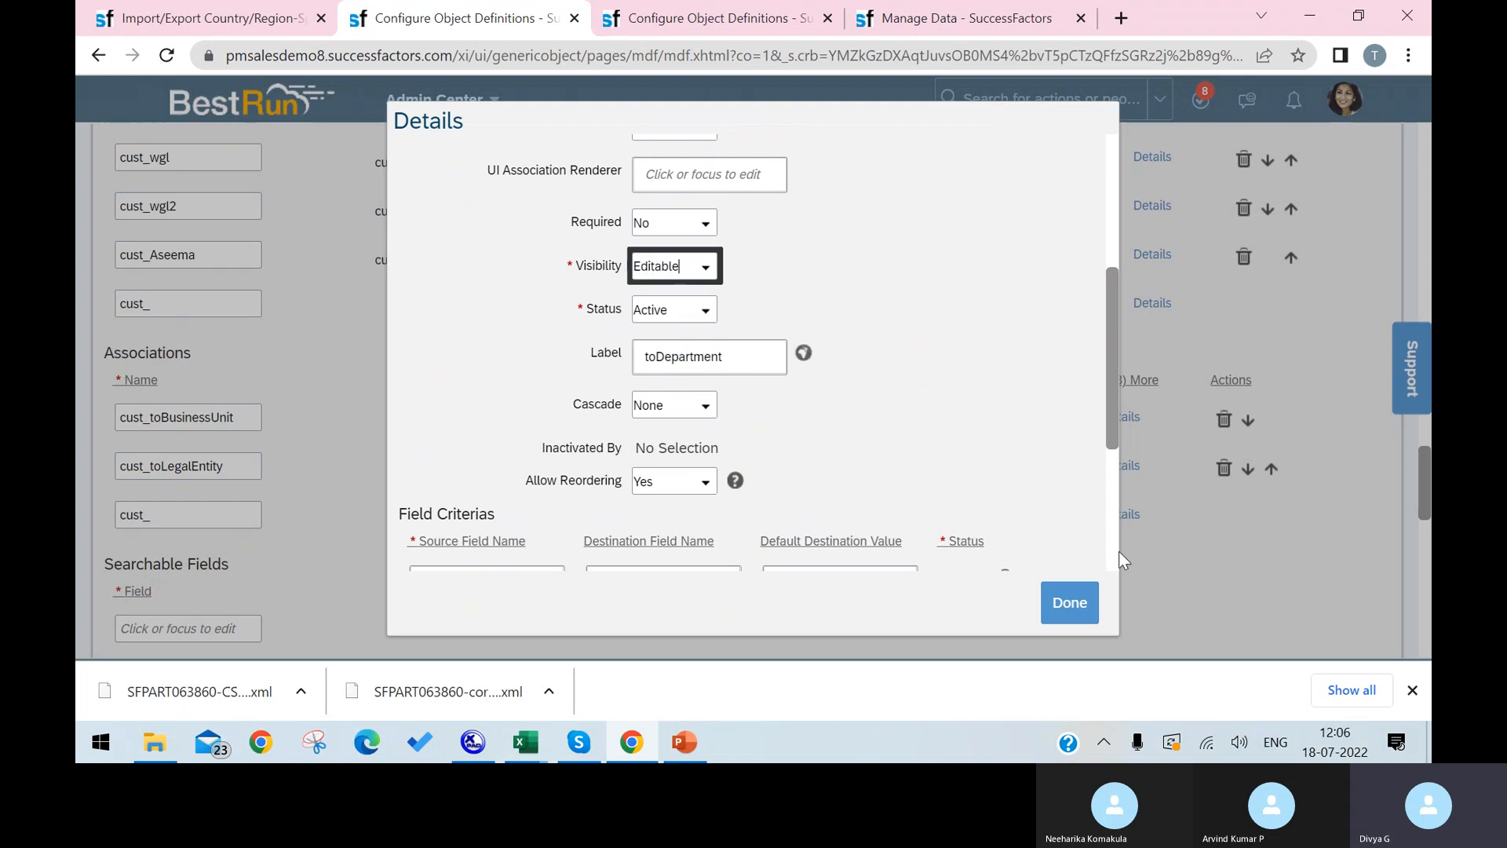
left_click(1070, 602)
scroll(1256, 541, "down", 15)
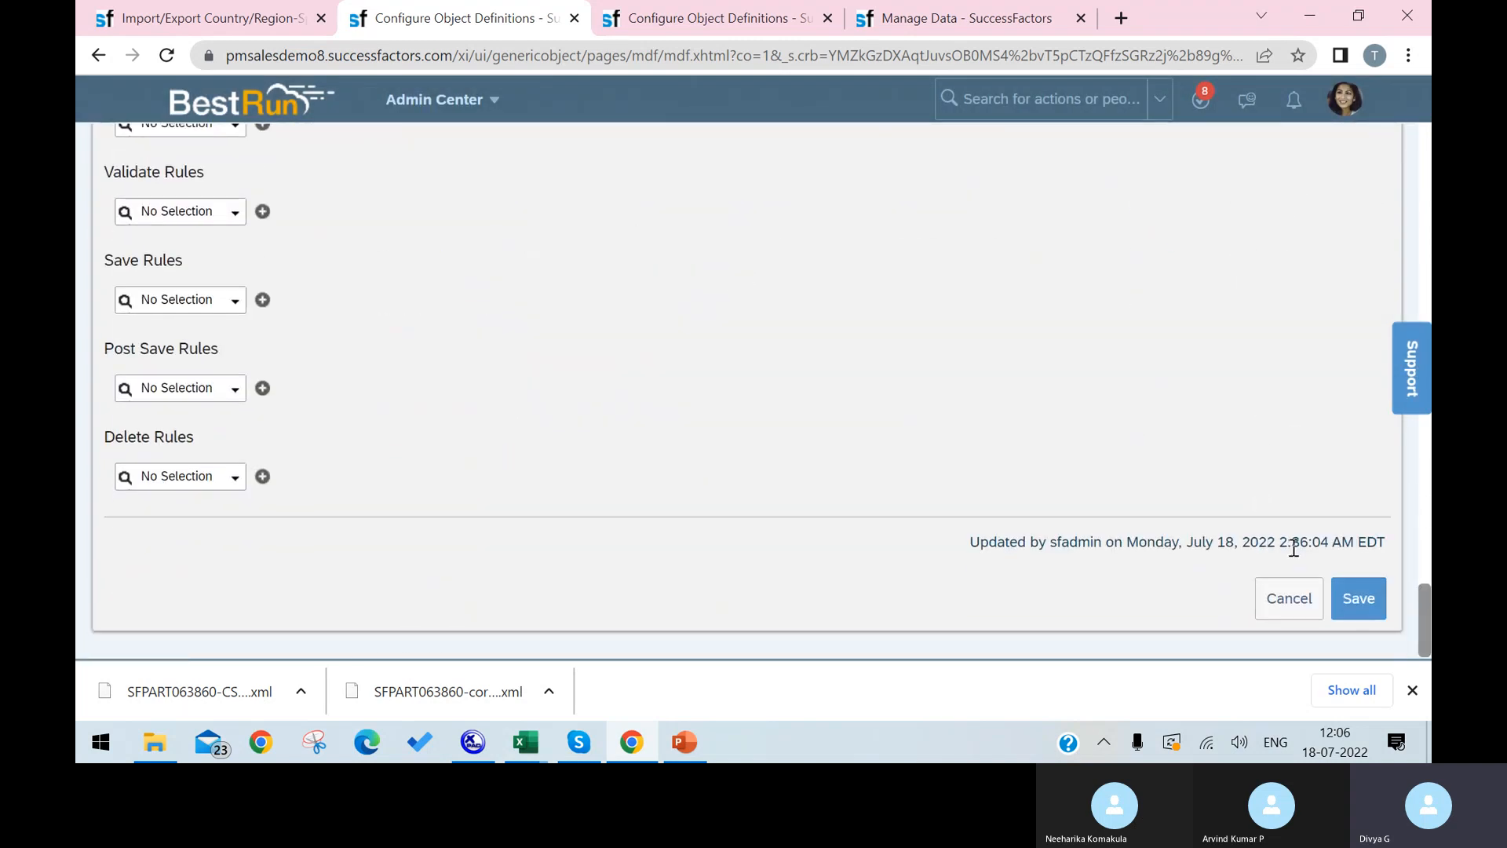
left_click(1348, 607)
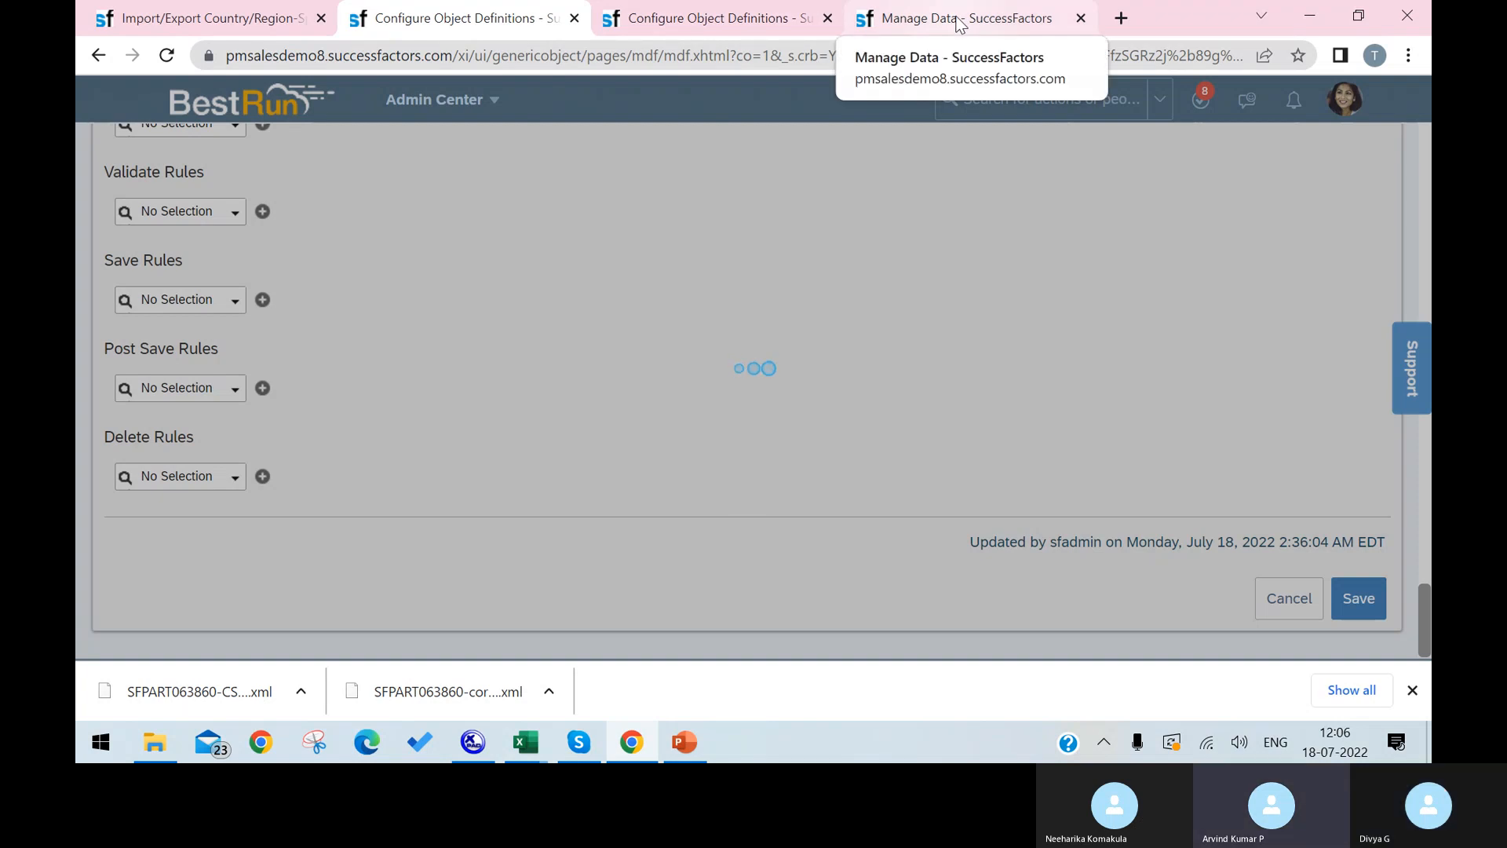
Reload the Cell (d1) Division in Manage Data, check its toDepartment association and insert a new record.
left_click(960, 20)
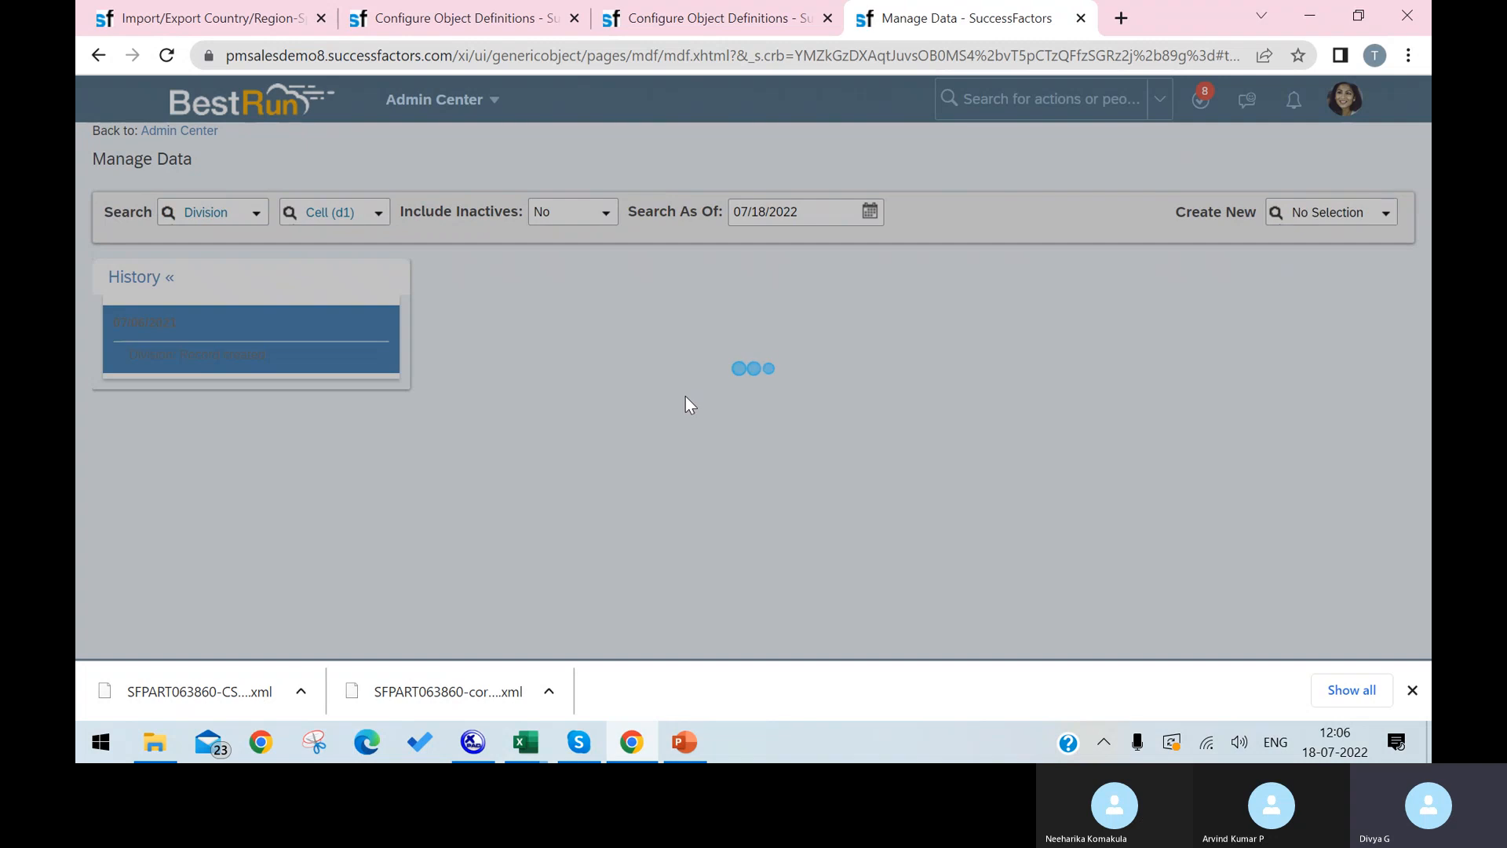
scroll(689, 400, "down", 1)
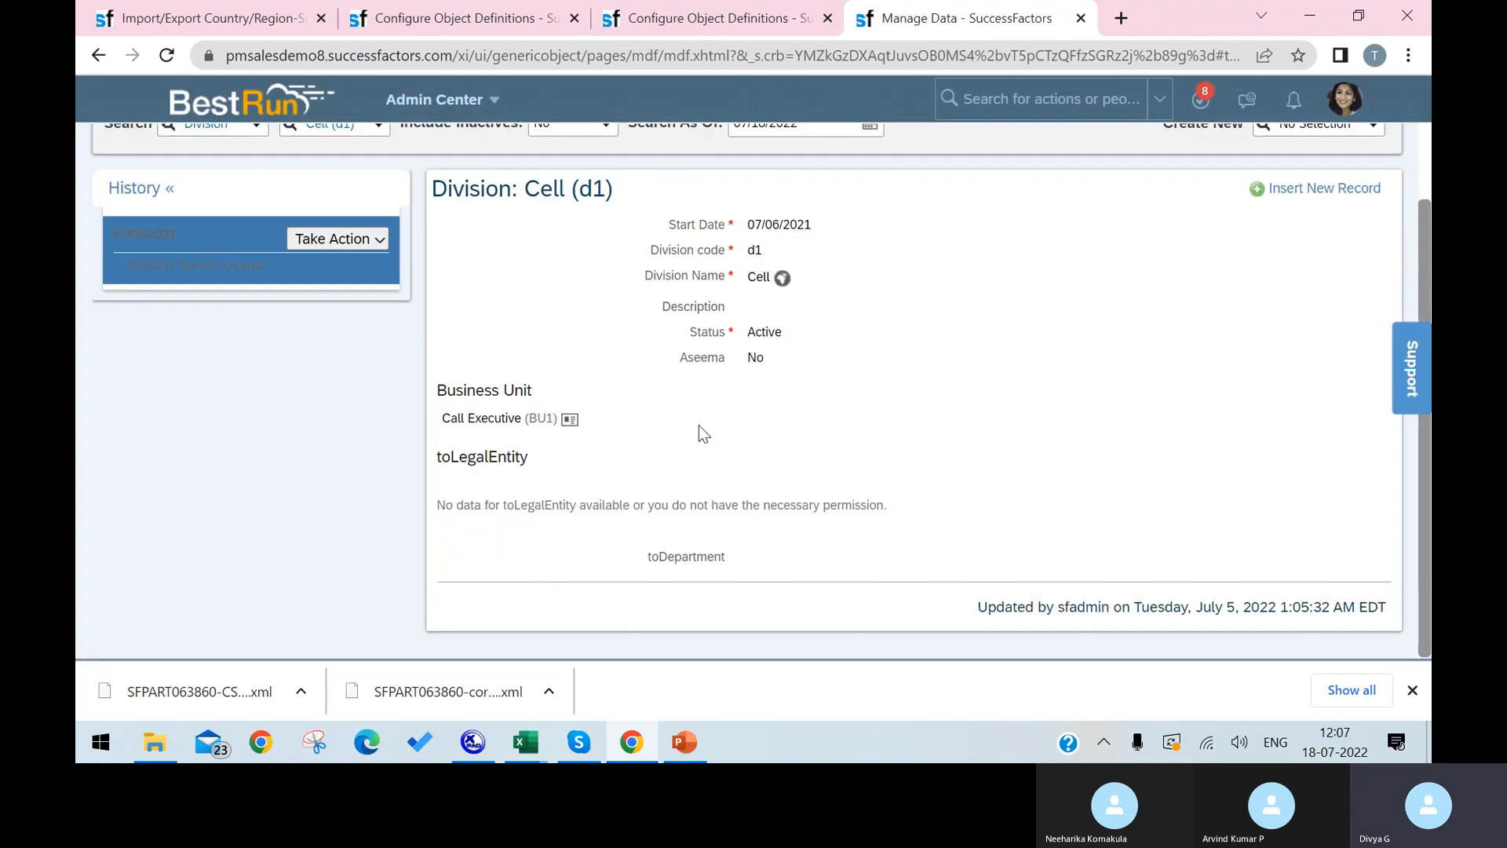
scroll(699, 425, "up", 1)
scroll(563, 369, "down", 1)
left_click(1299, 188)
left_click(922, 462)
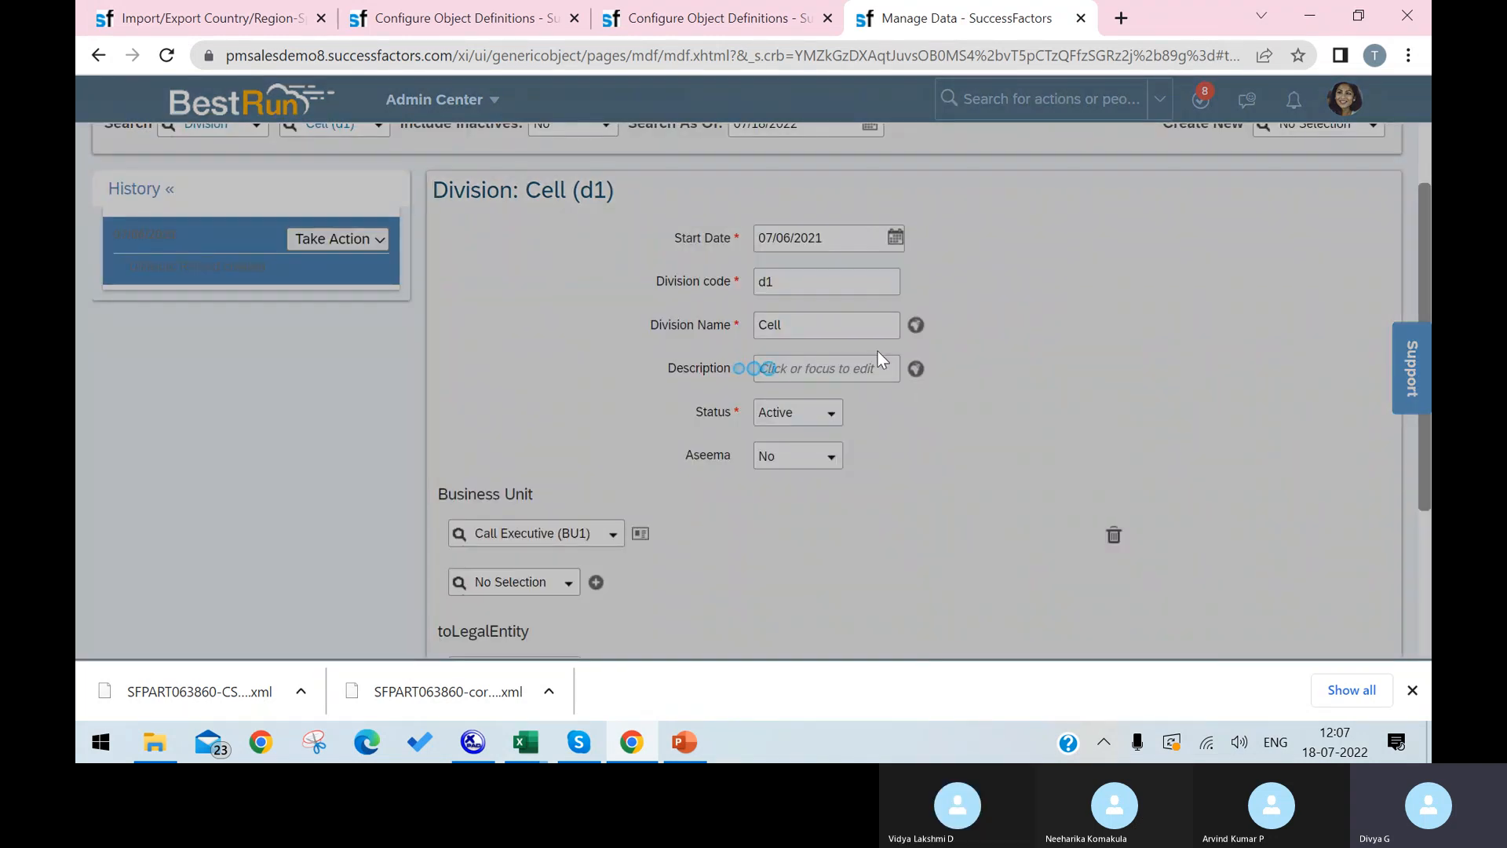
scroll(308, 430, "down", 2)
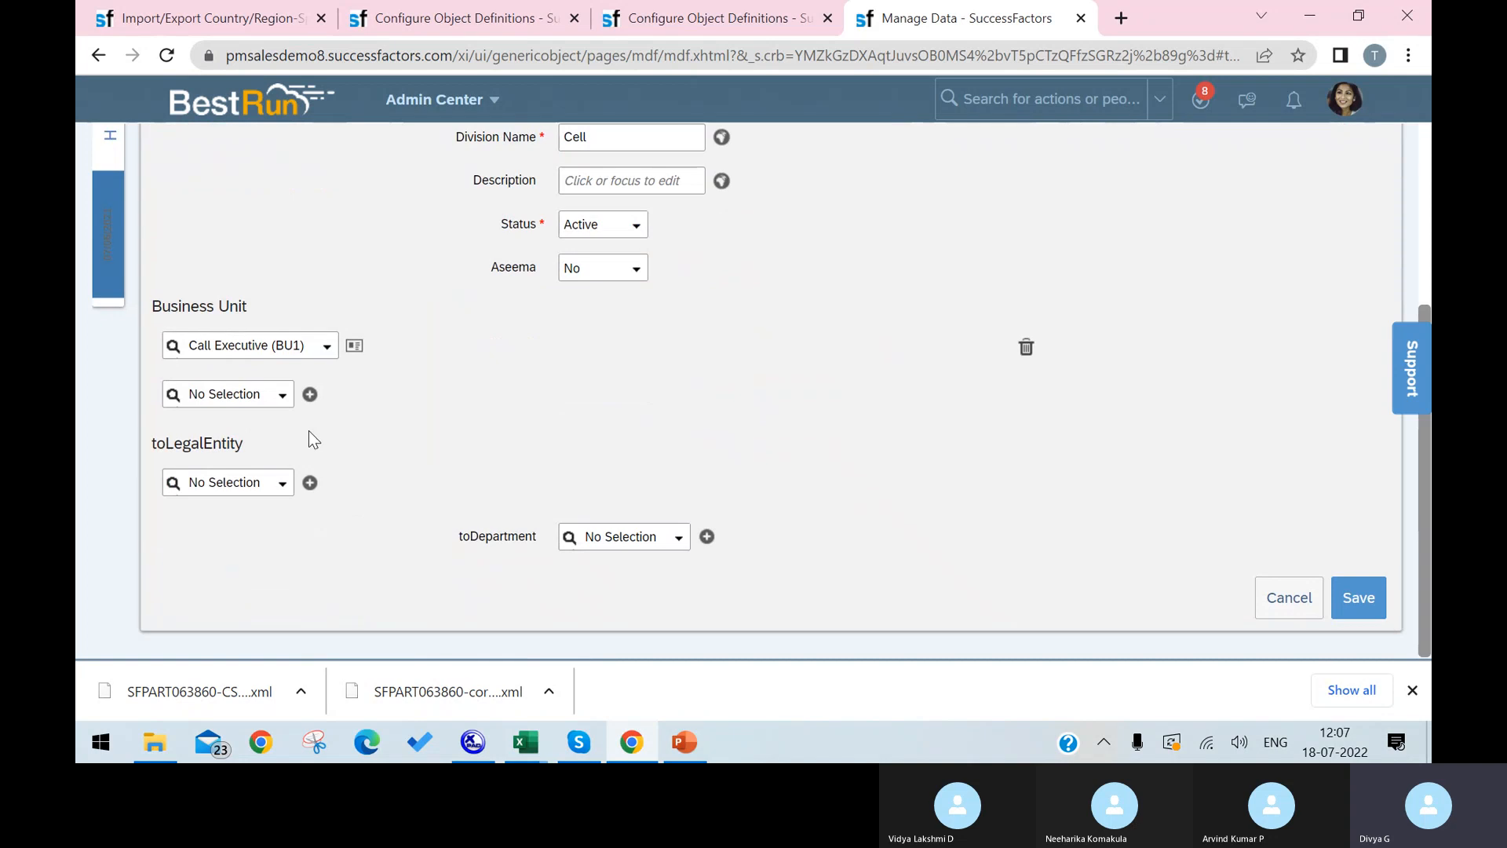
Examine the toLegalEntity choices and the new Department form offered for toDepartment, closing the form without saving.
left_click(284, 488)
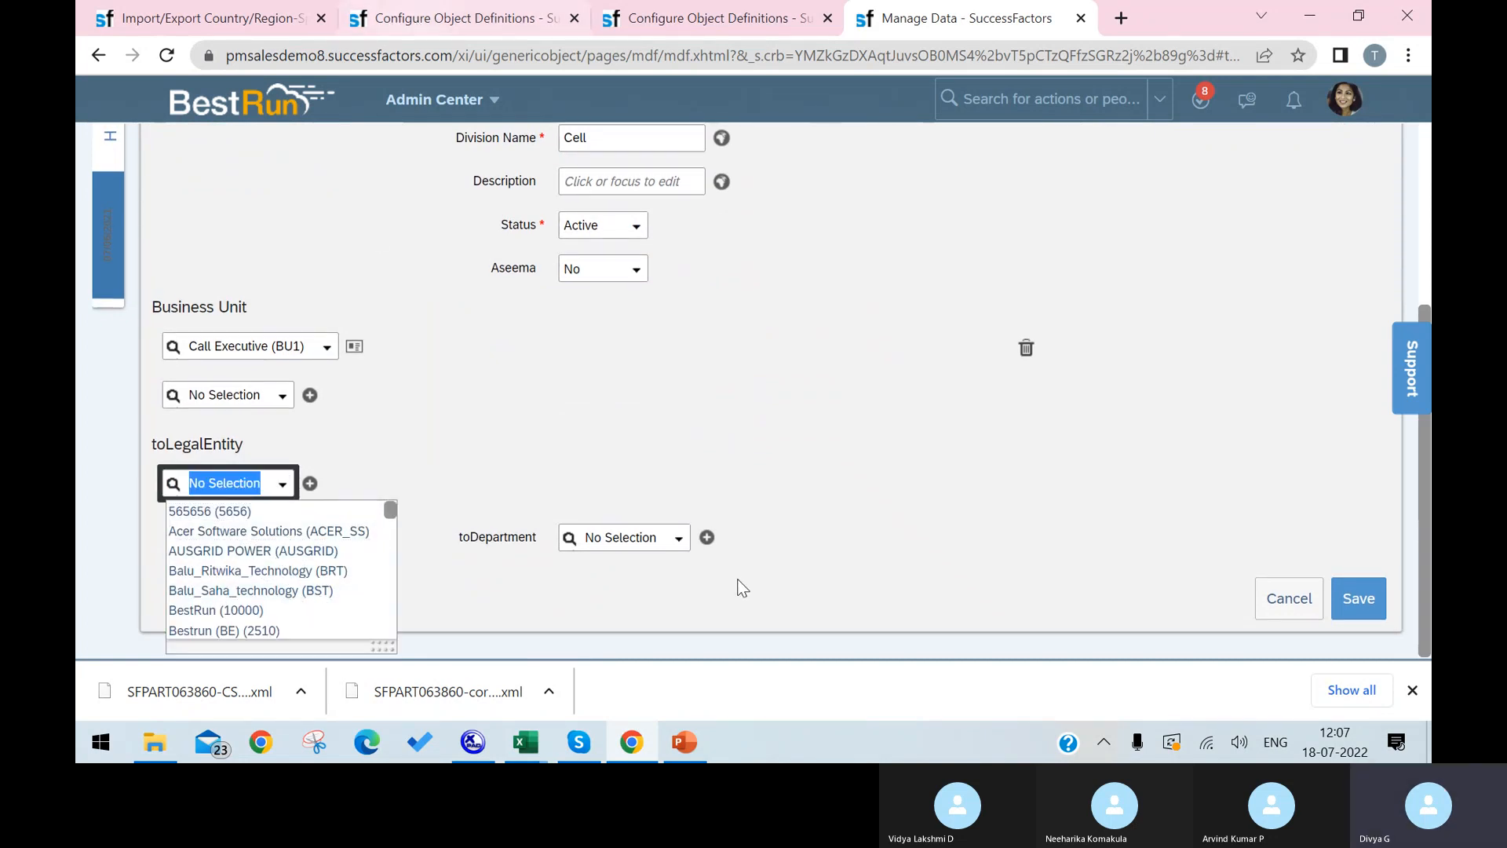
left_click(706, 537)
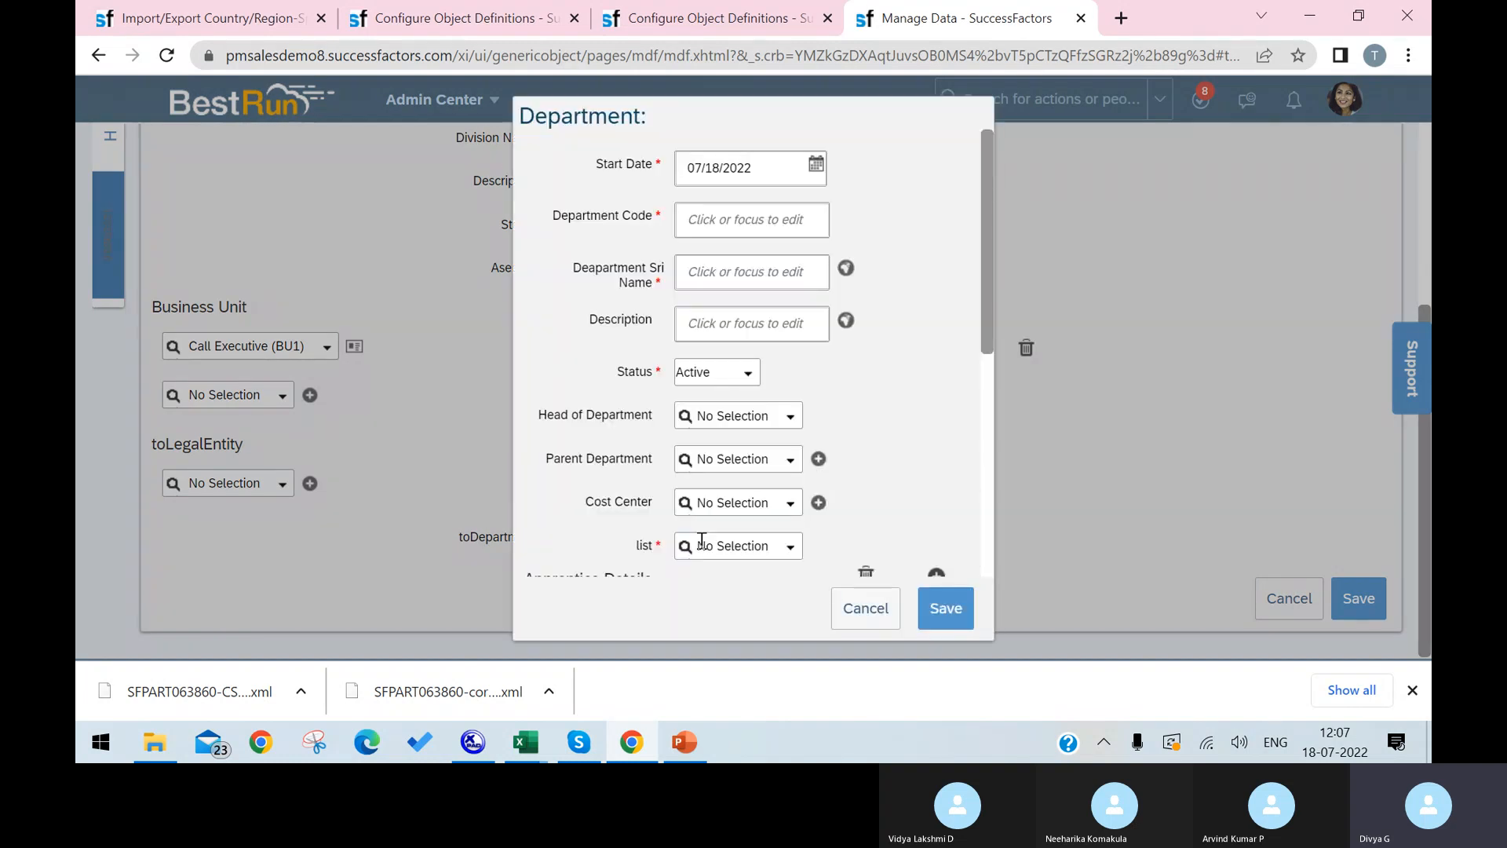
scroll(809, 526, "down", 10)
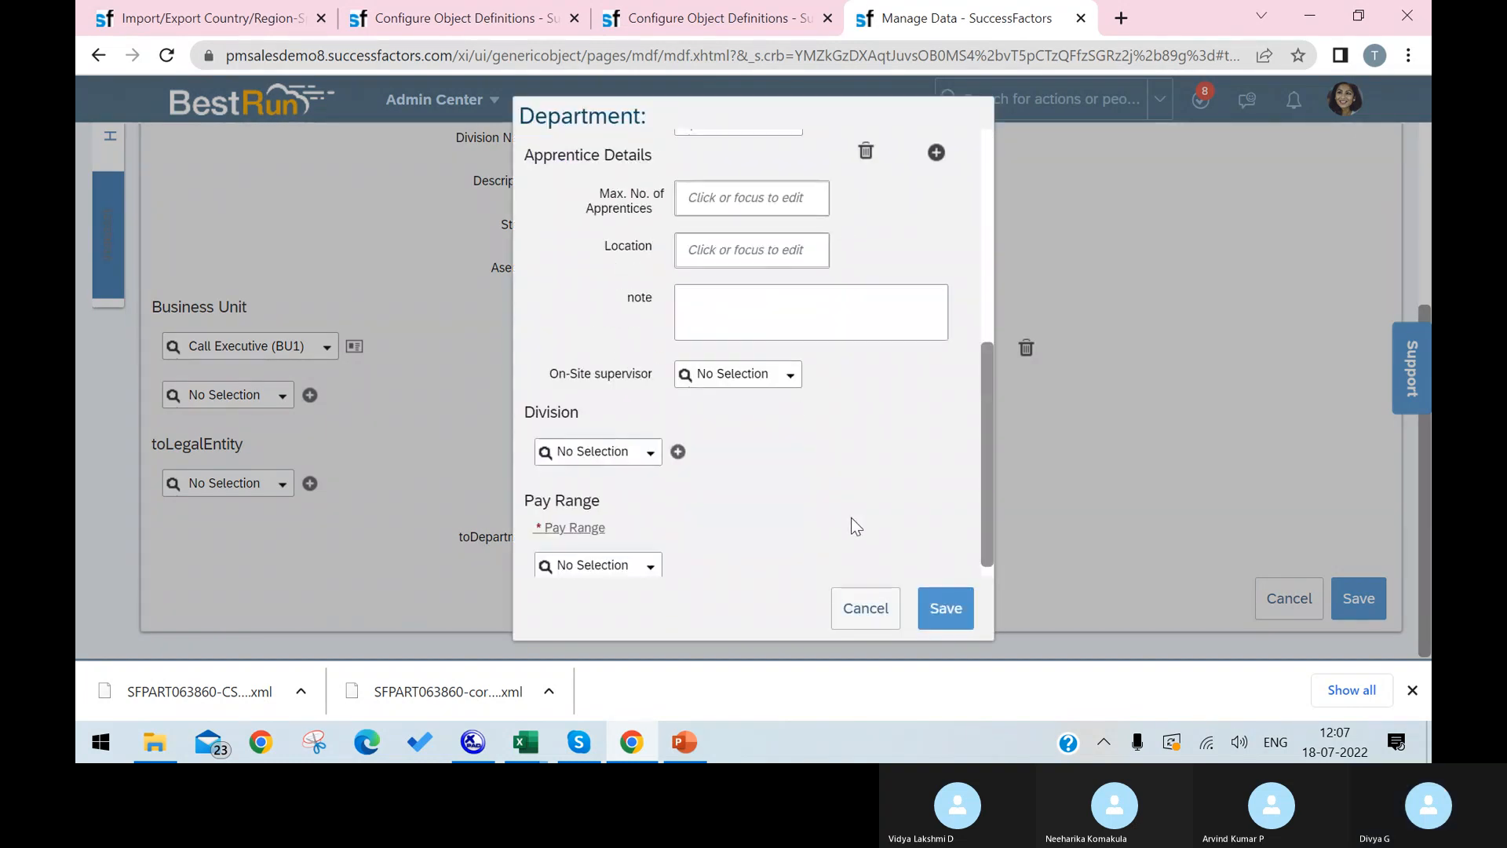
left_click(859, 615)
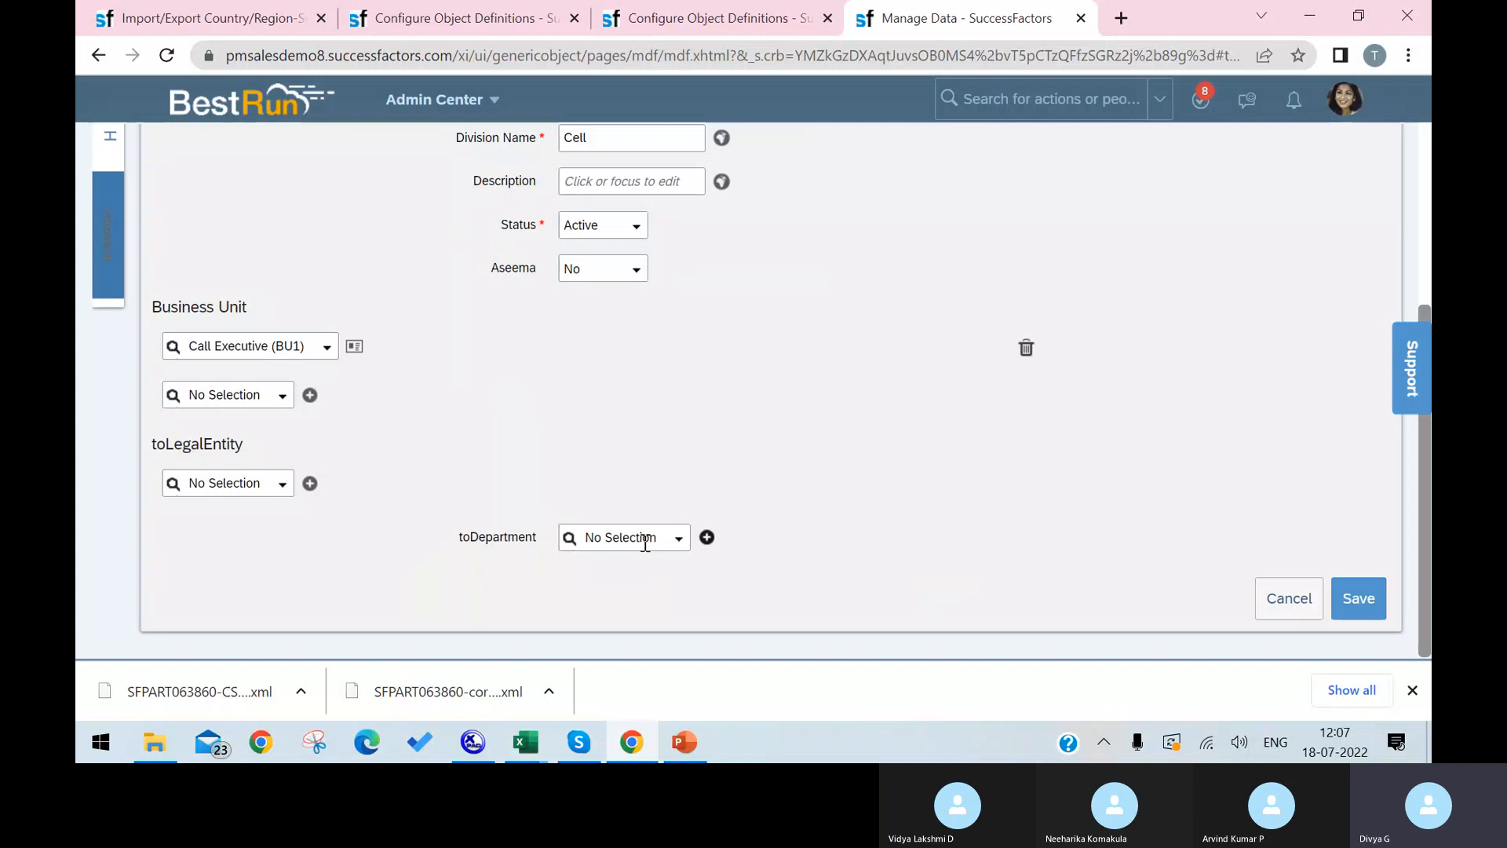
left_click(645, 540)
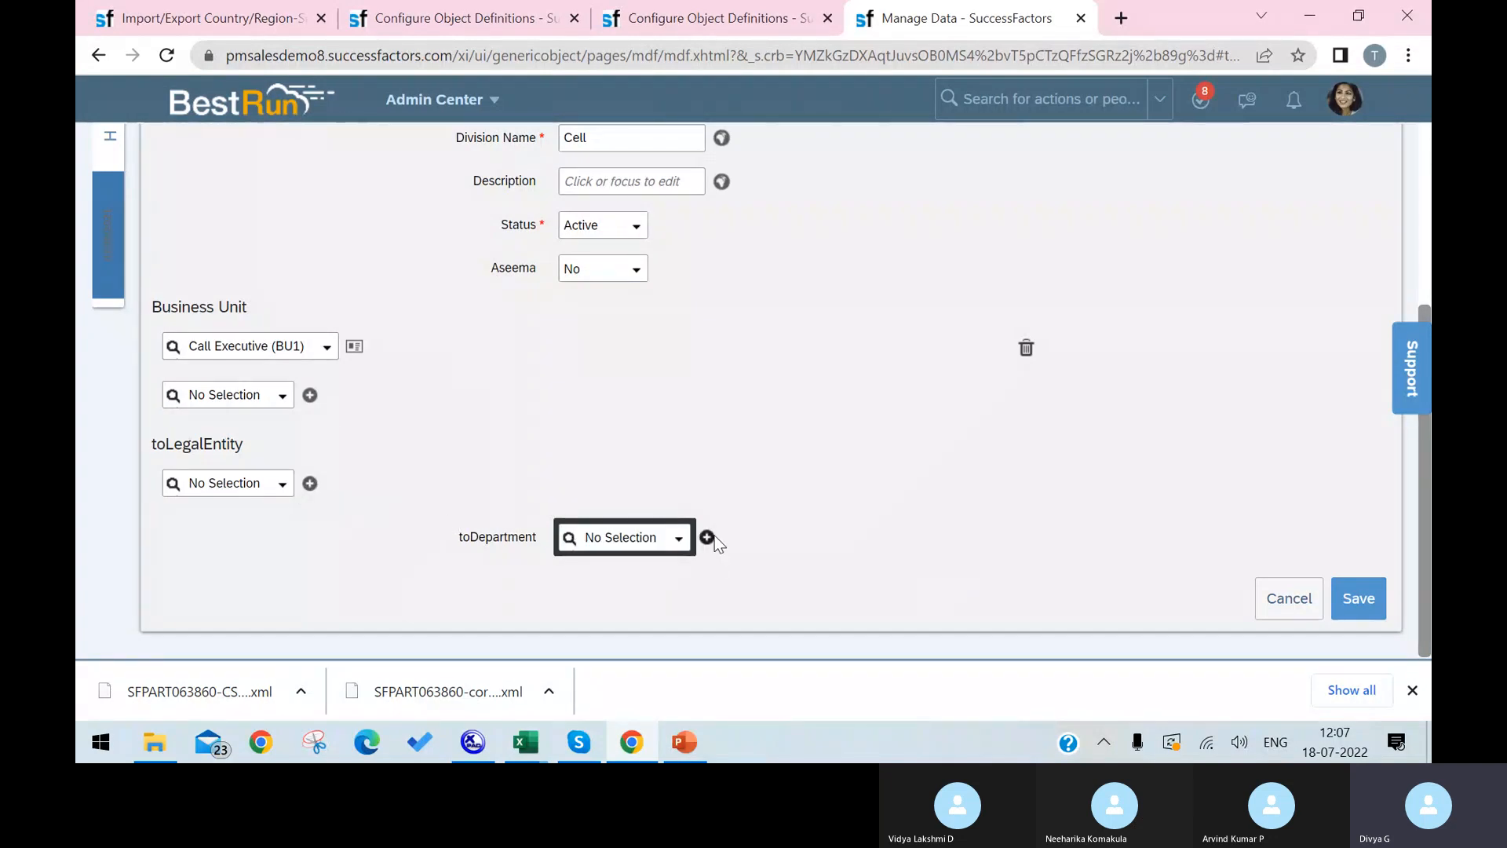
left_click(713, 536)
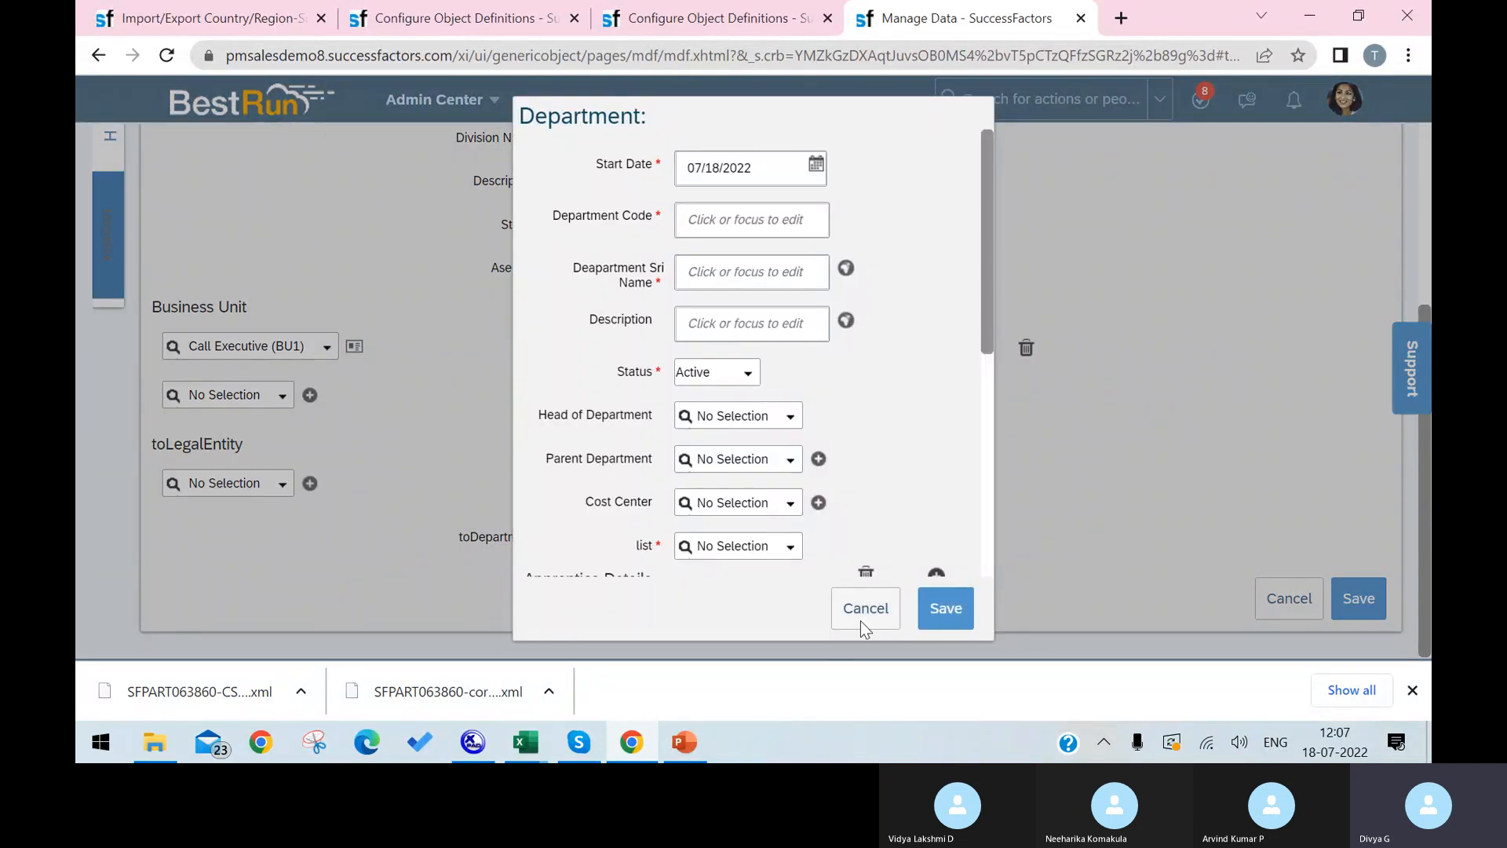
left_click(860, 620)
Set the record's toDepartment association to GCS Profesional Services (DE) and view that department's details.
left_click(649, 536)
type("fesional Services (DE) ...")
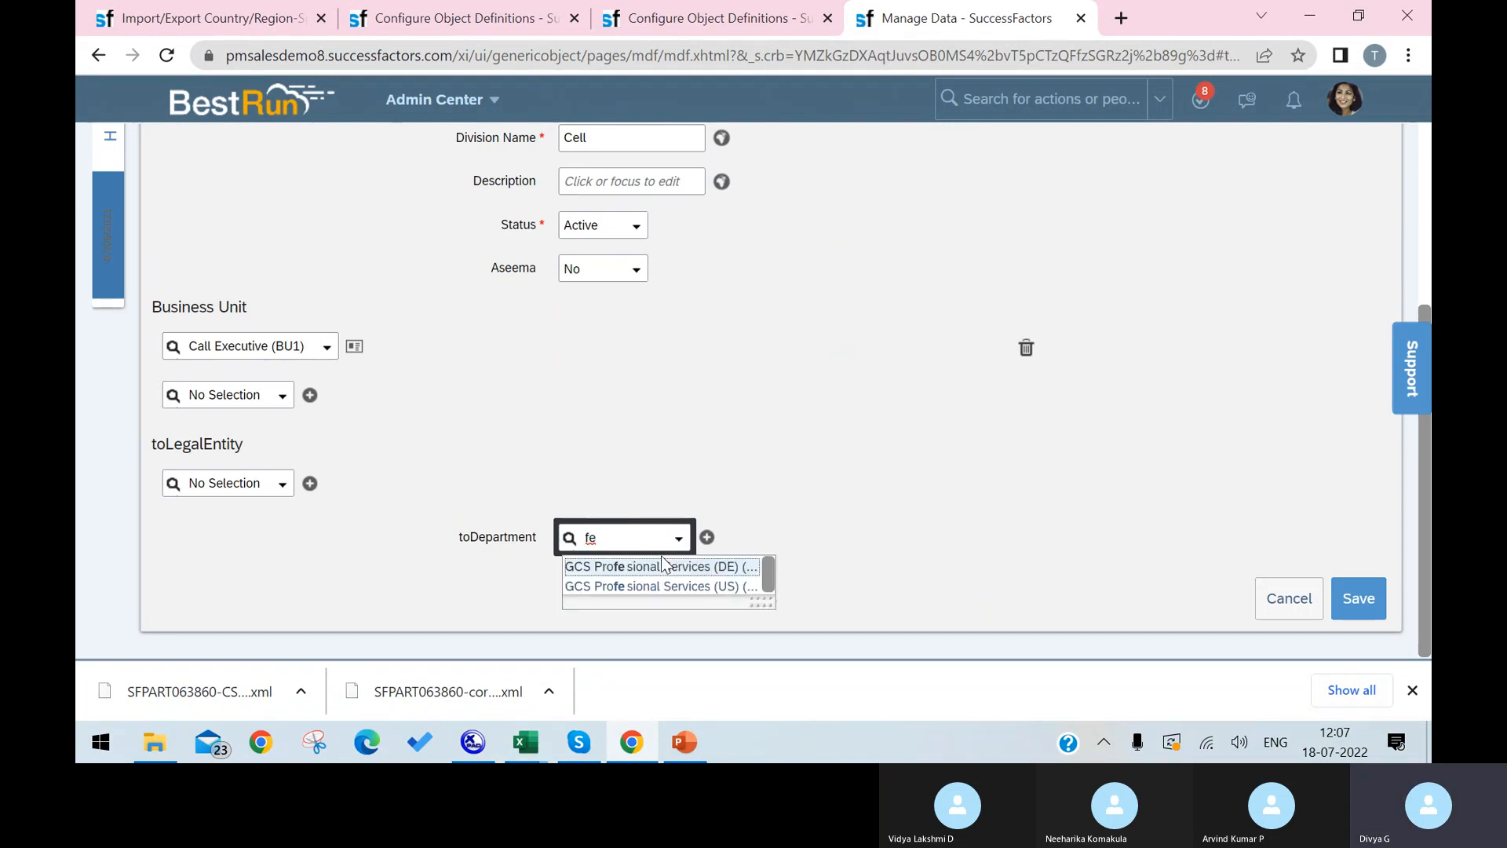
left_click(663, 567)
left_click(822, 539)
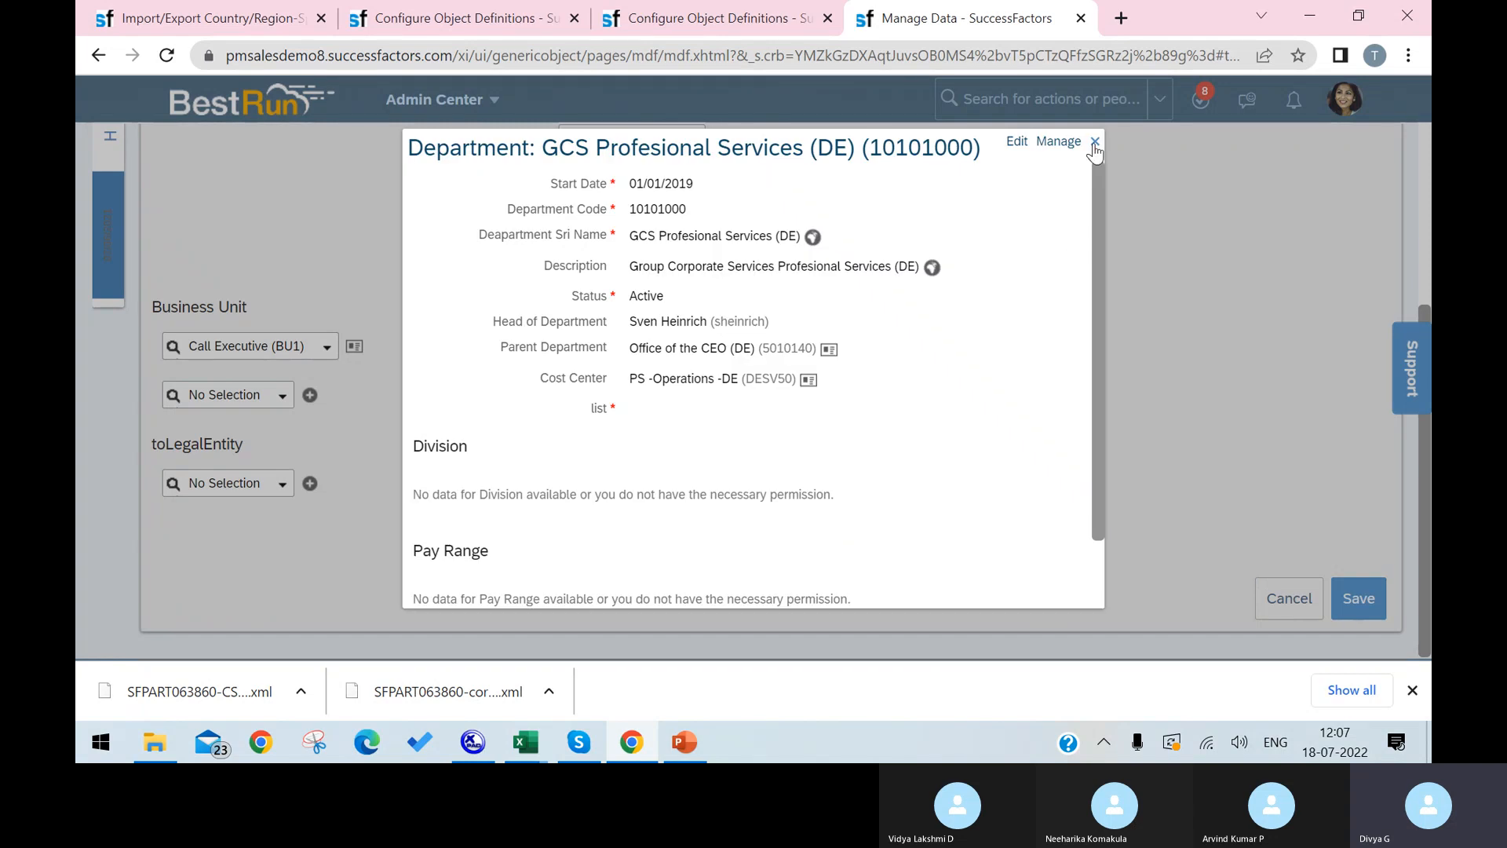
left_click(1095, 142)
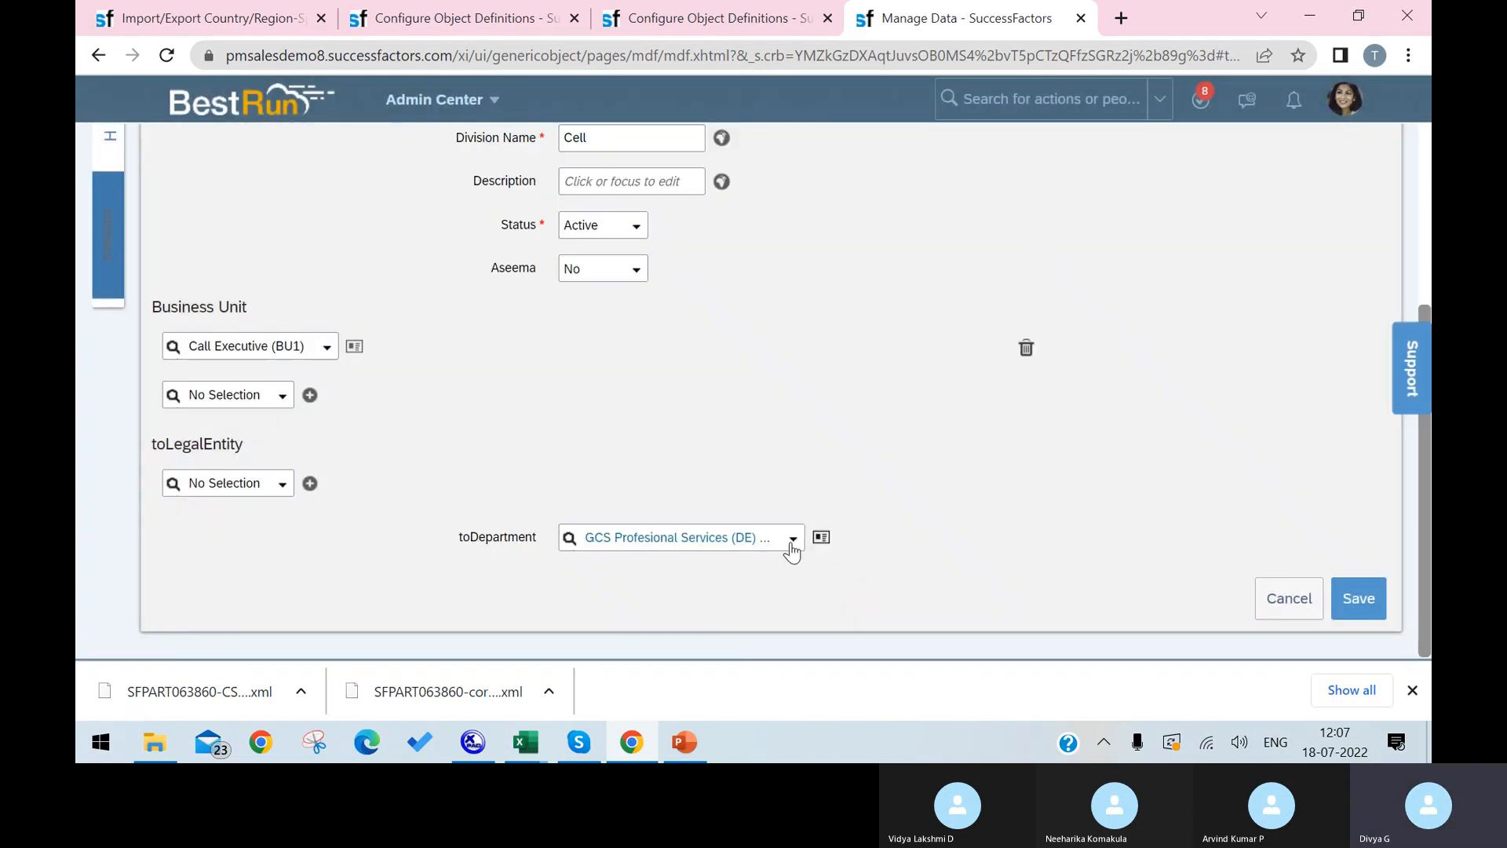
Add BestRun (10000) and Tesla (pg_Tesla) to the record's toLegalEntity association.
left_click(249, 481)
type("v")
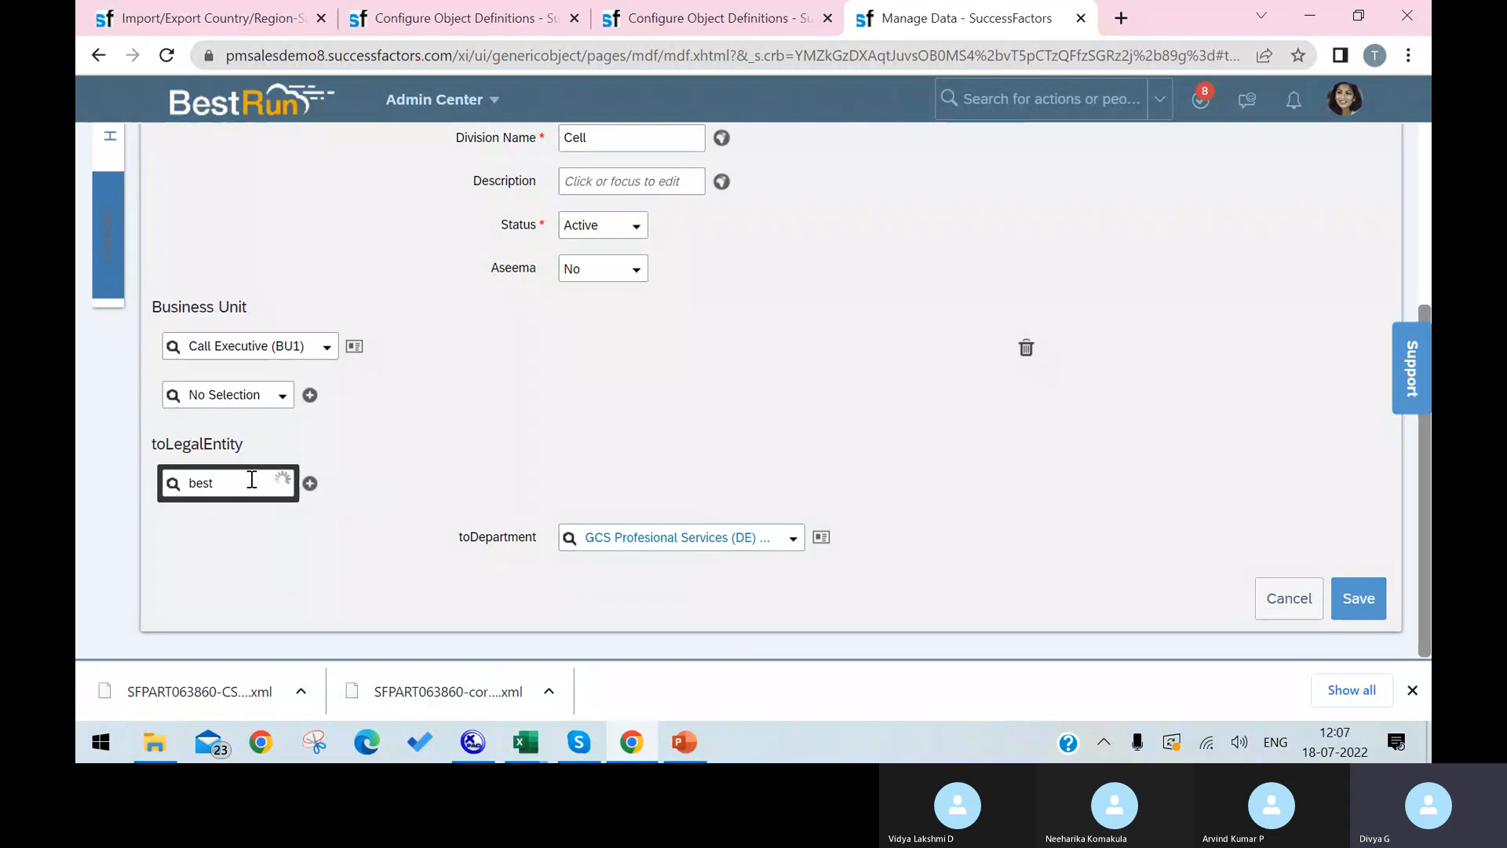
type("est")
left_click(284, 506)
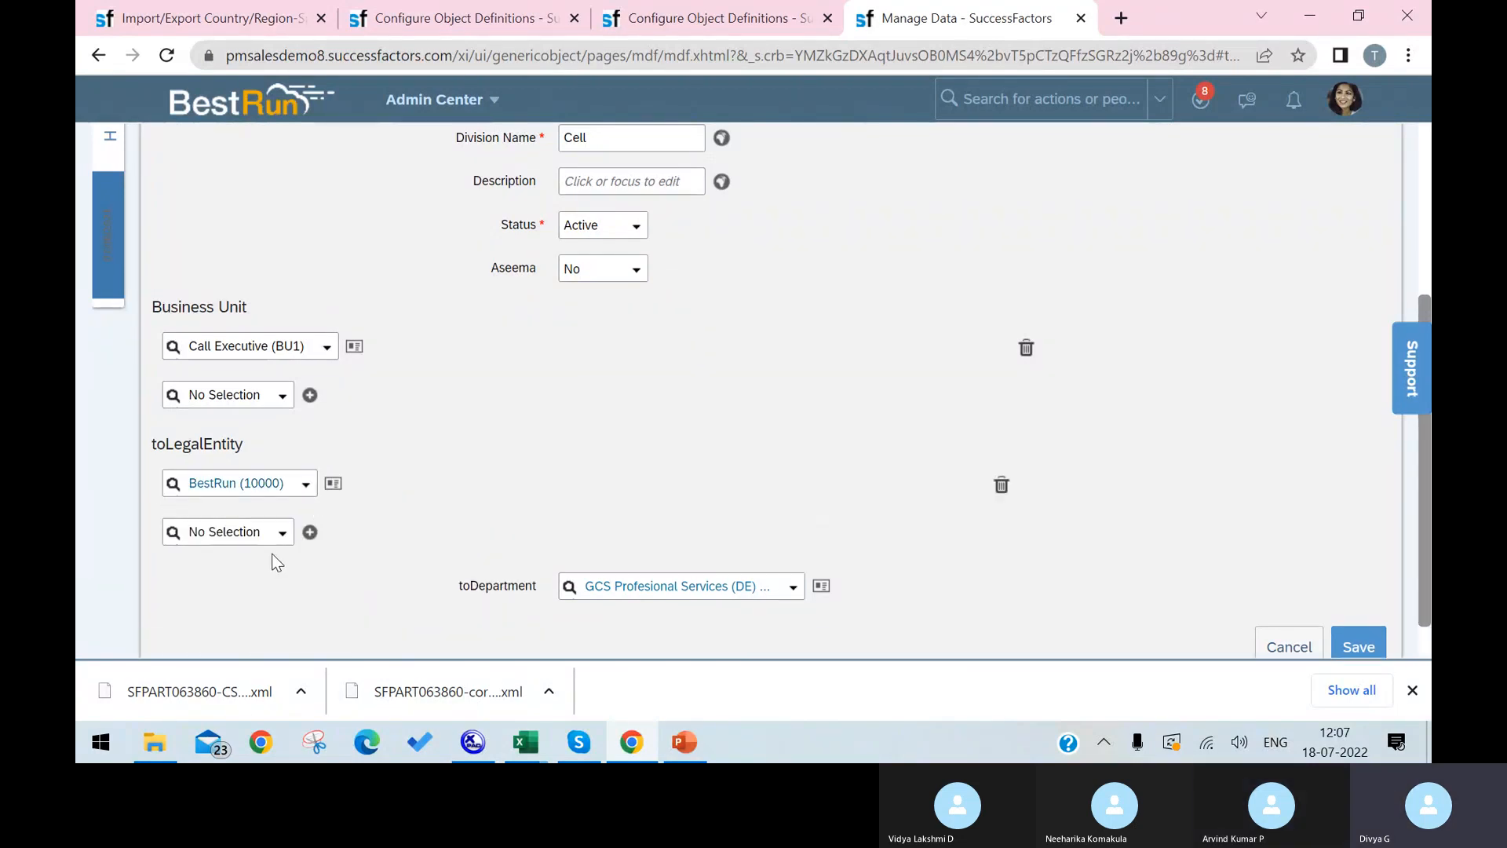
left_click(250, 533)
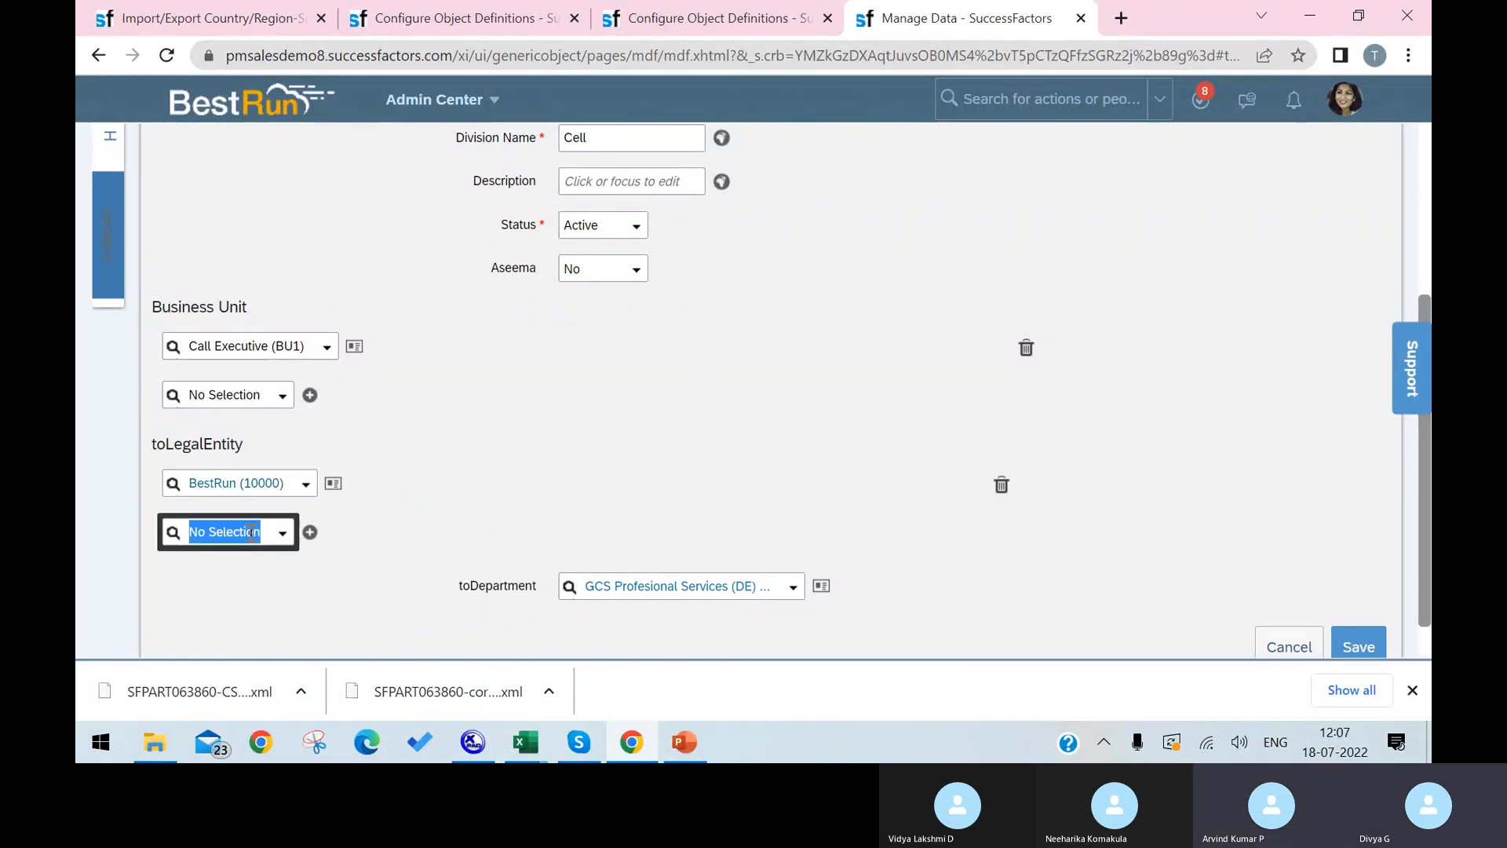
type("brs")
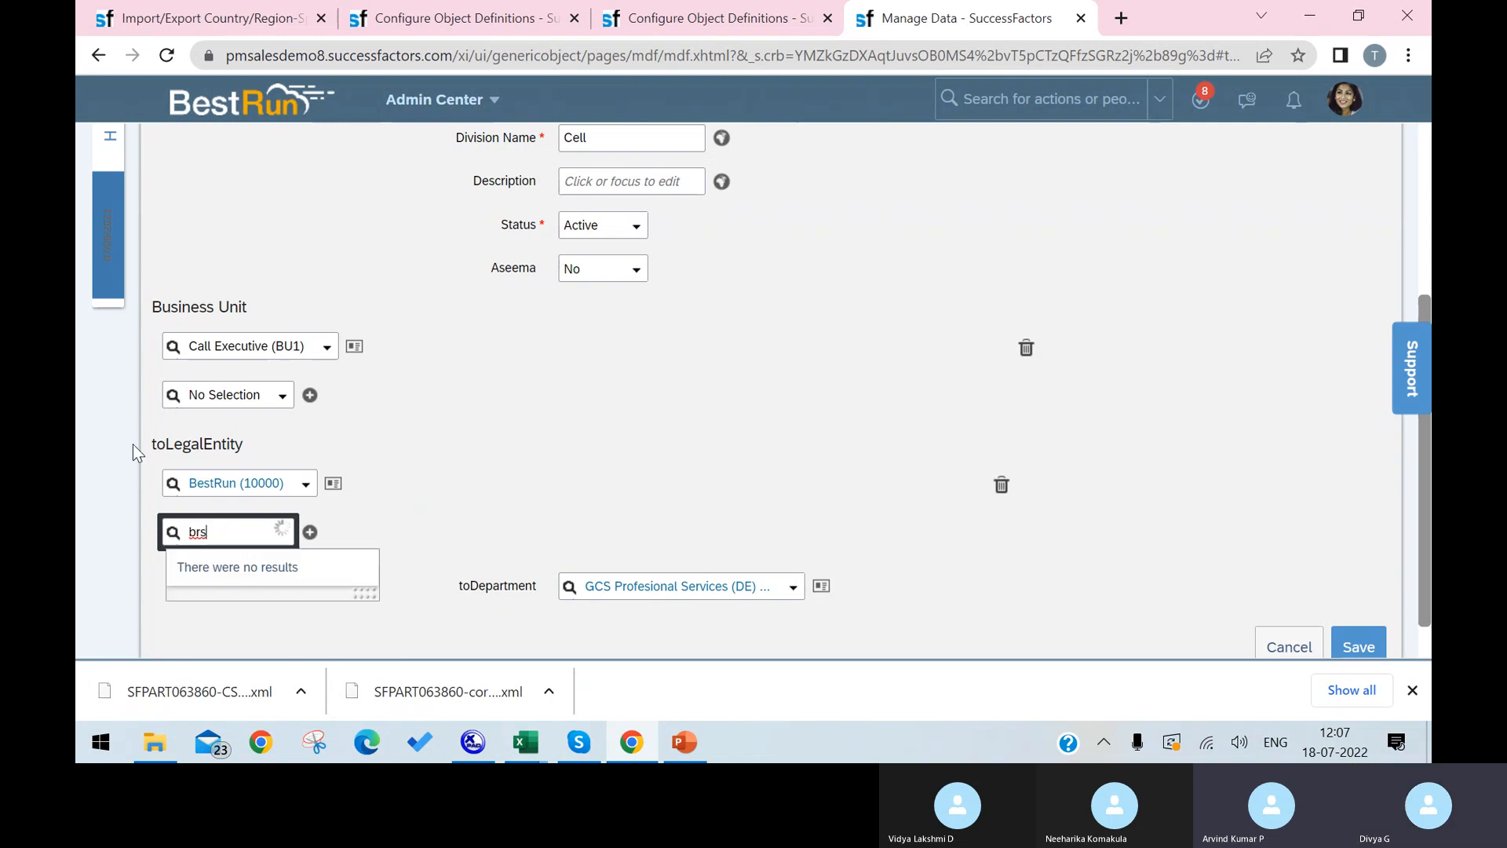
double_click(227, 532)
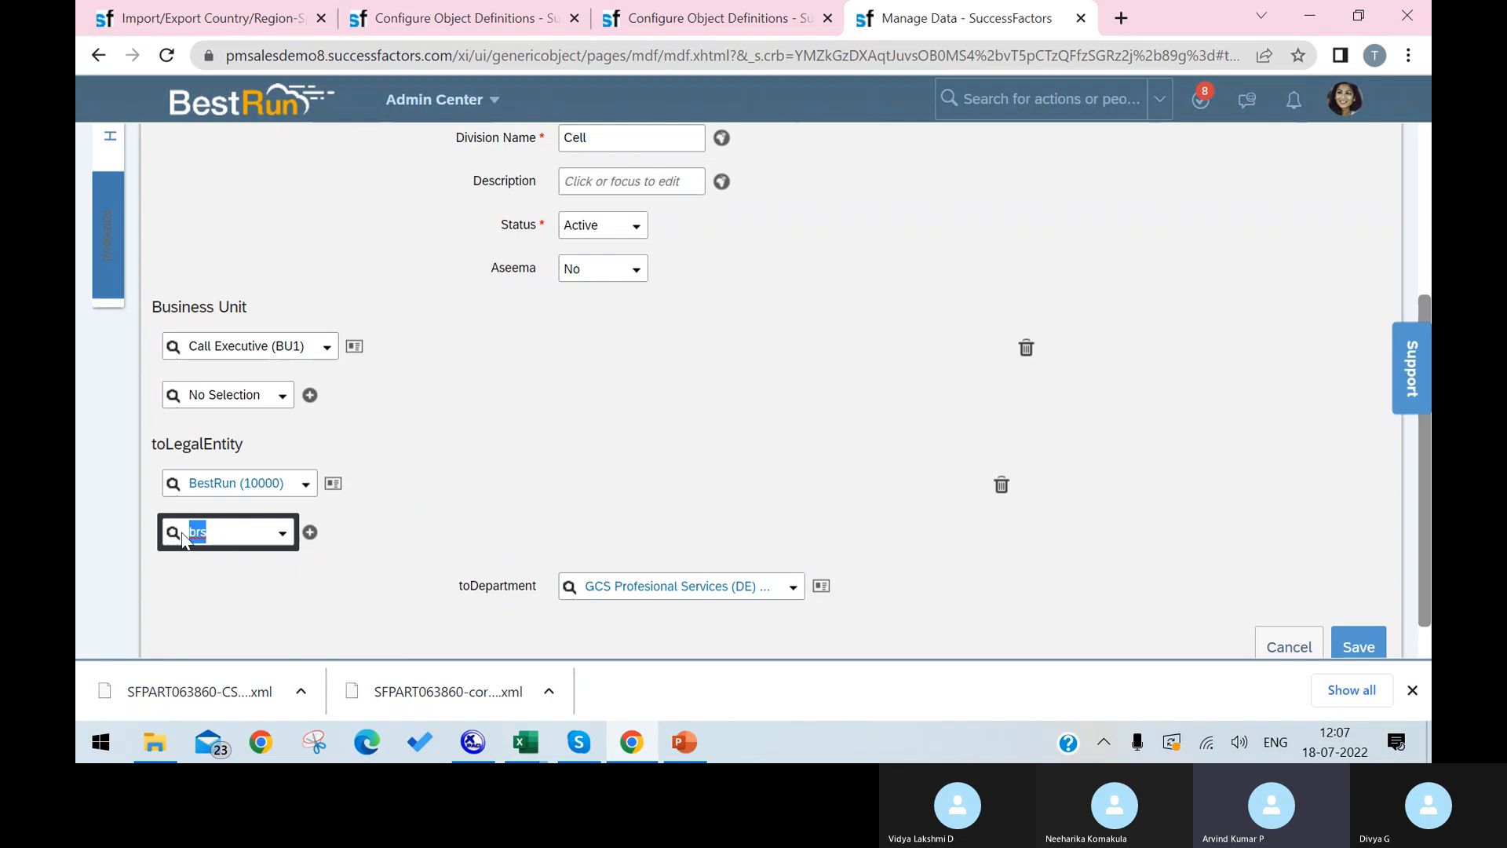
type("tes")
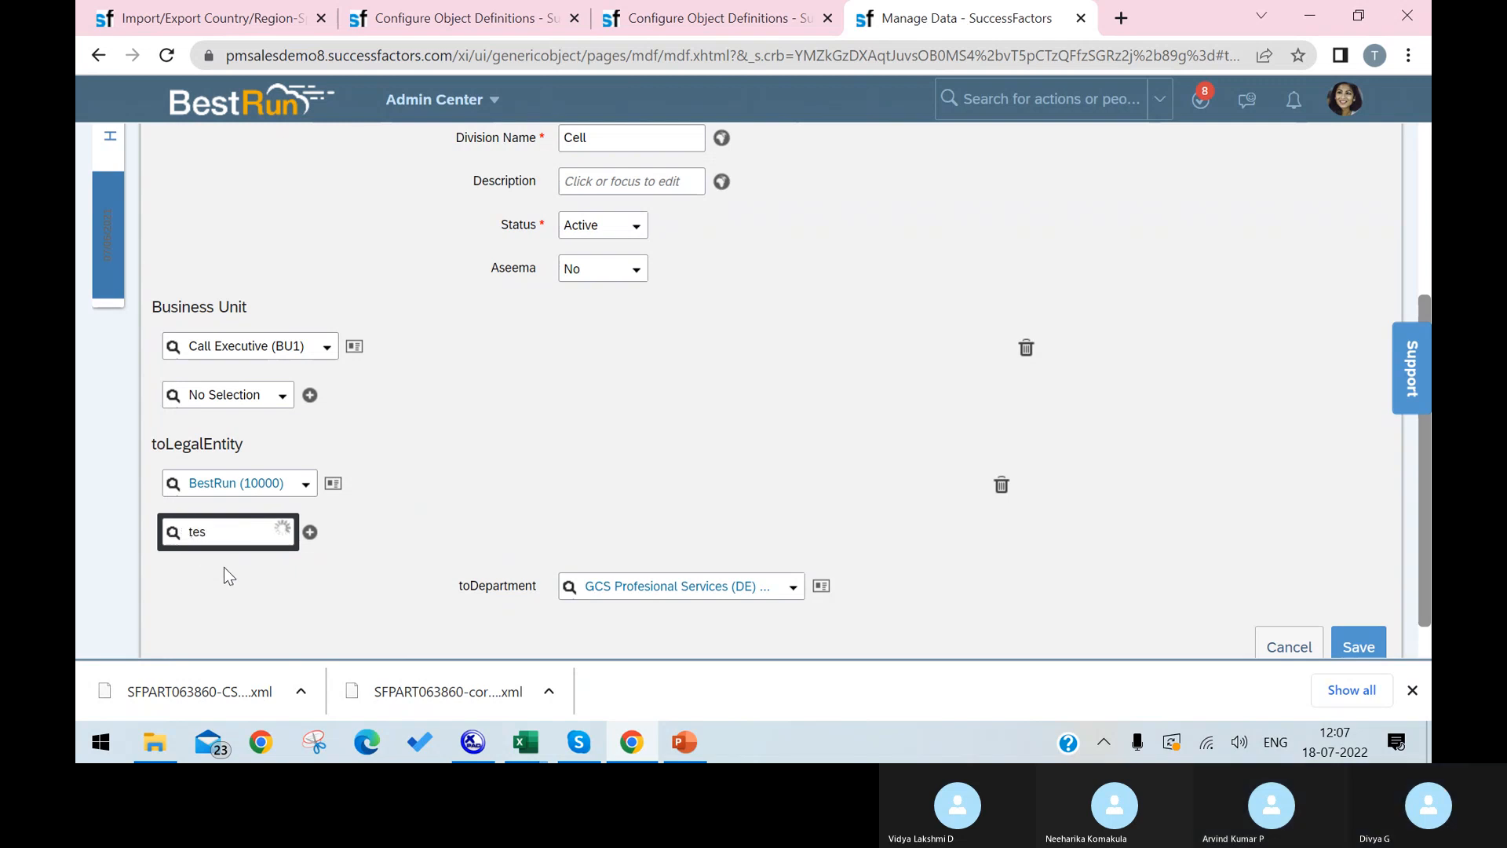
left_click(235, 580)
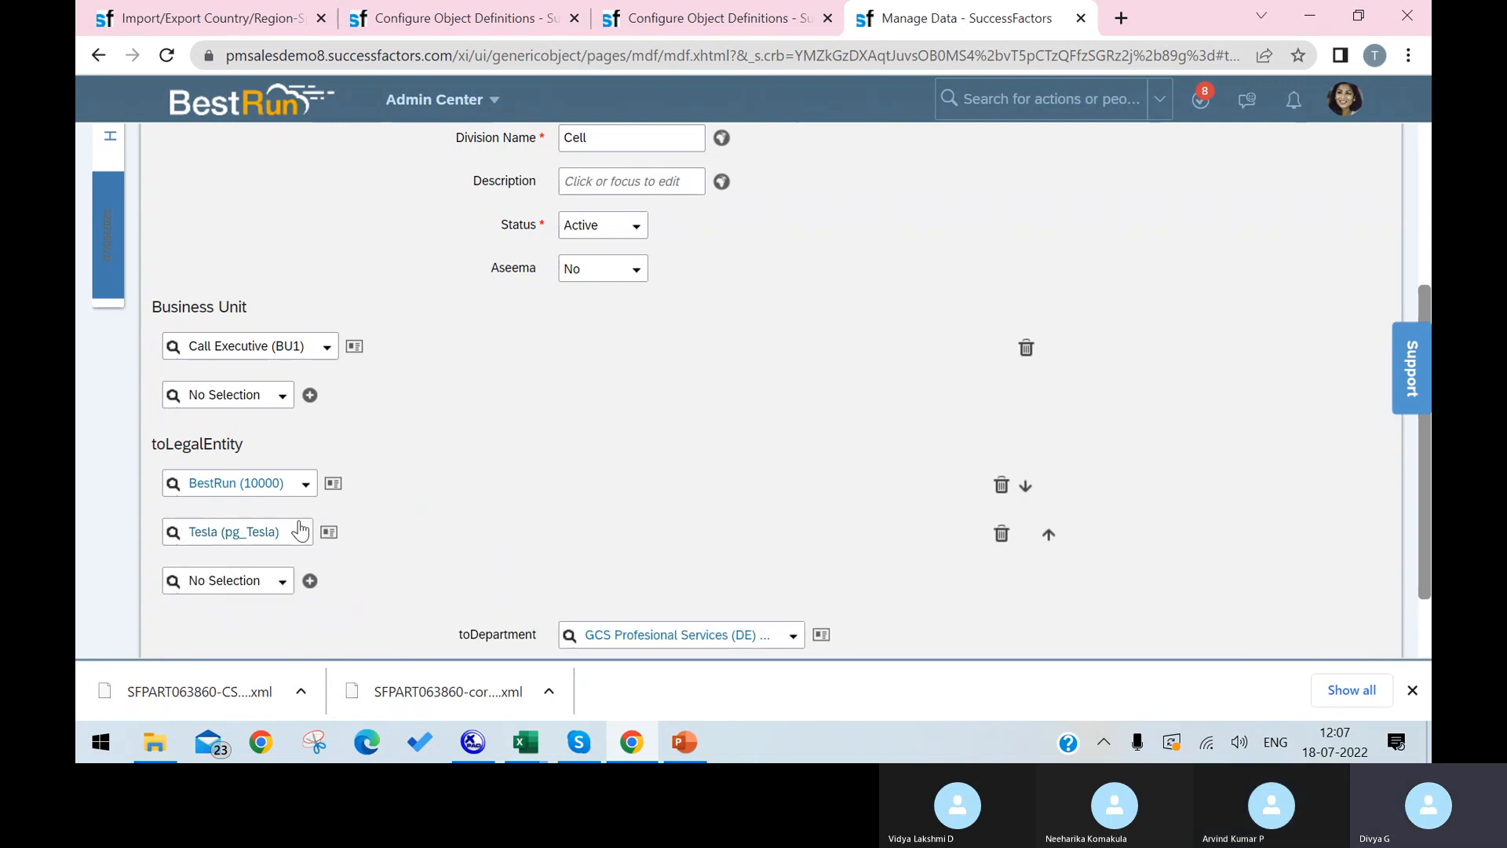
Review the legal entities and department chosen for the Cell (d1) record, including the choices for the second legal entity.
scroll(552, 563, "down", 2)
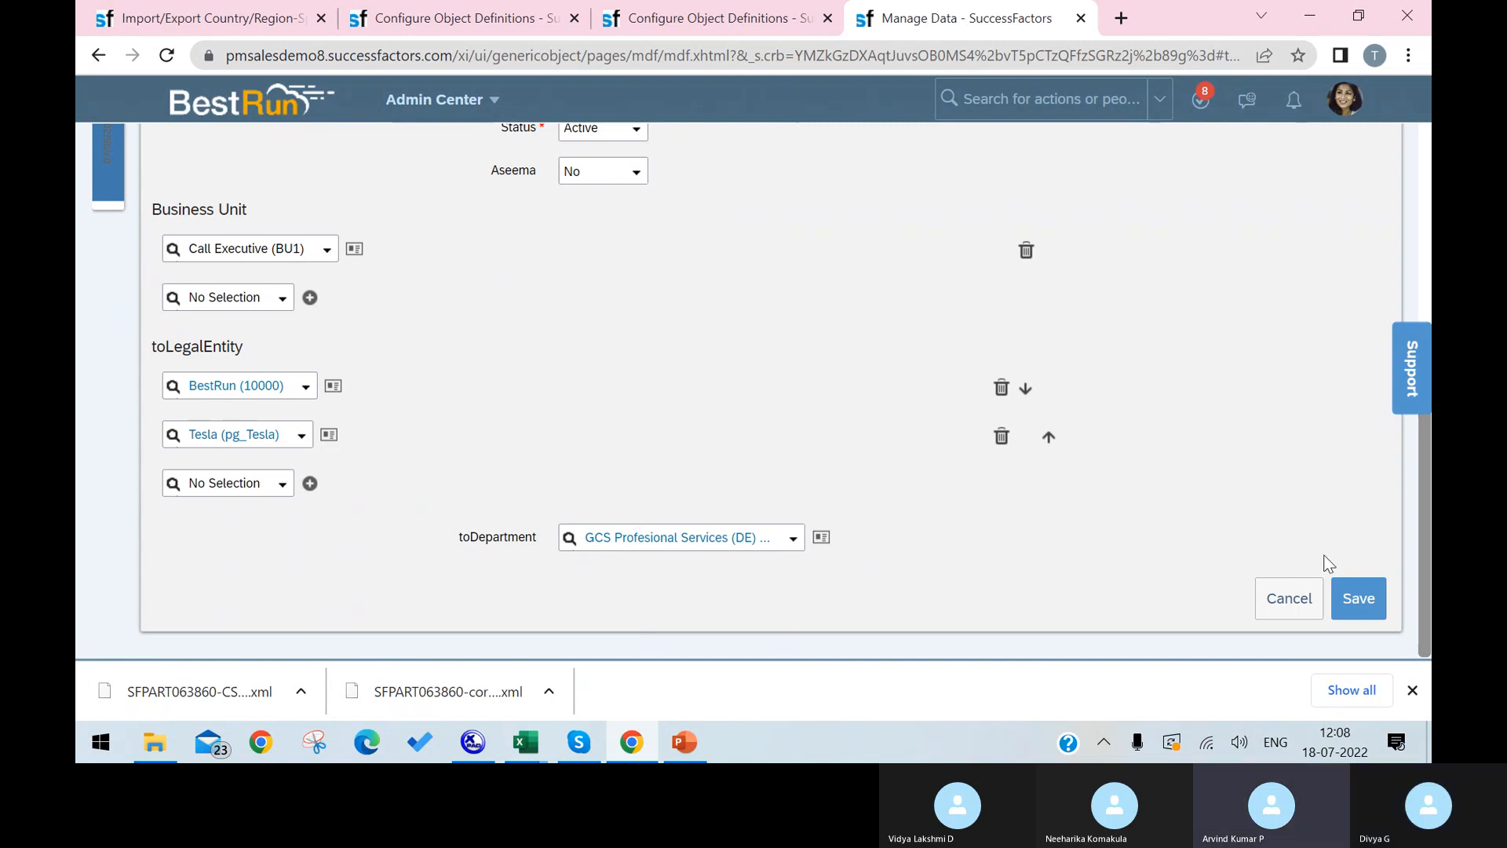
left_click(294, 446)
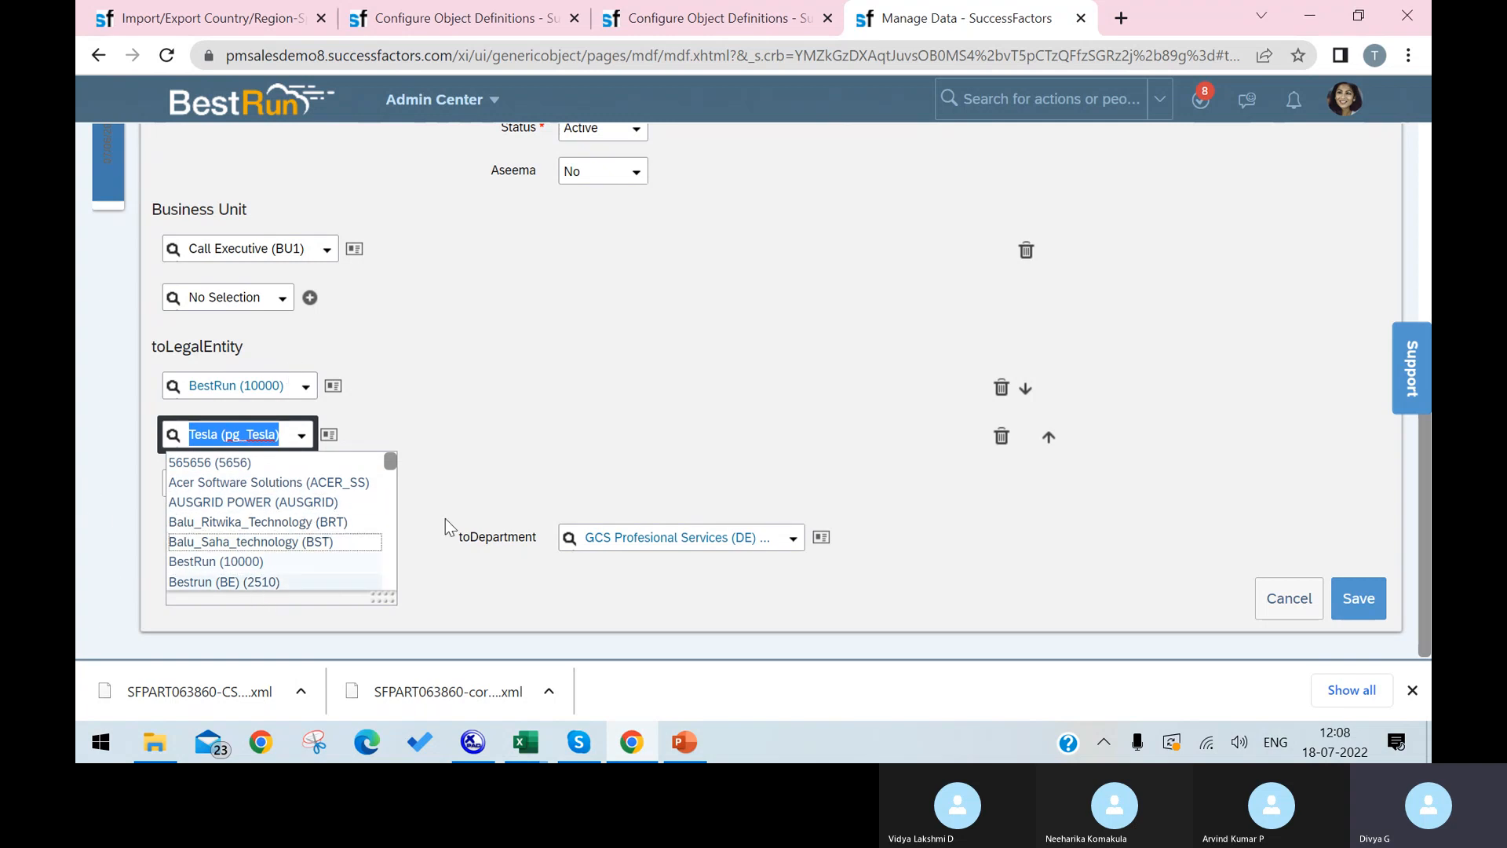
left_click(629, 450)
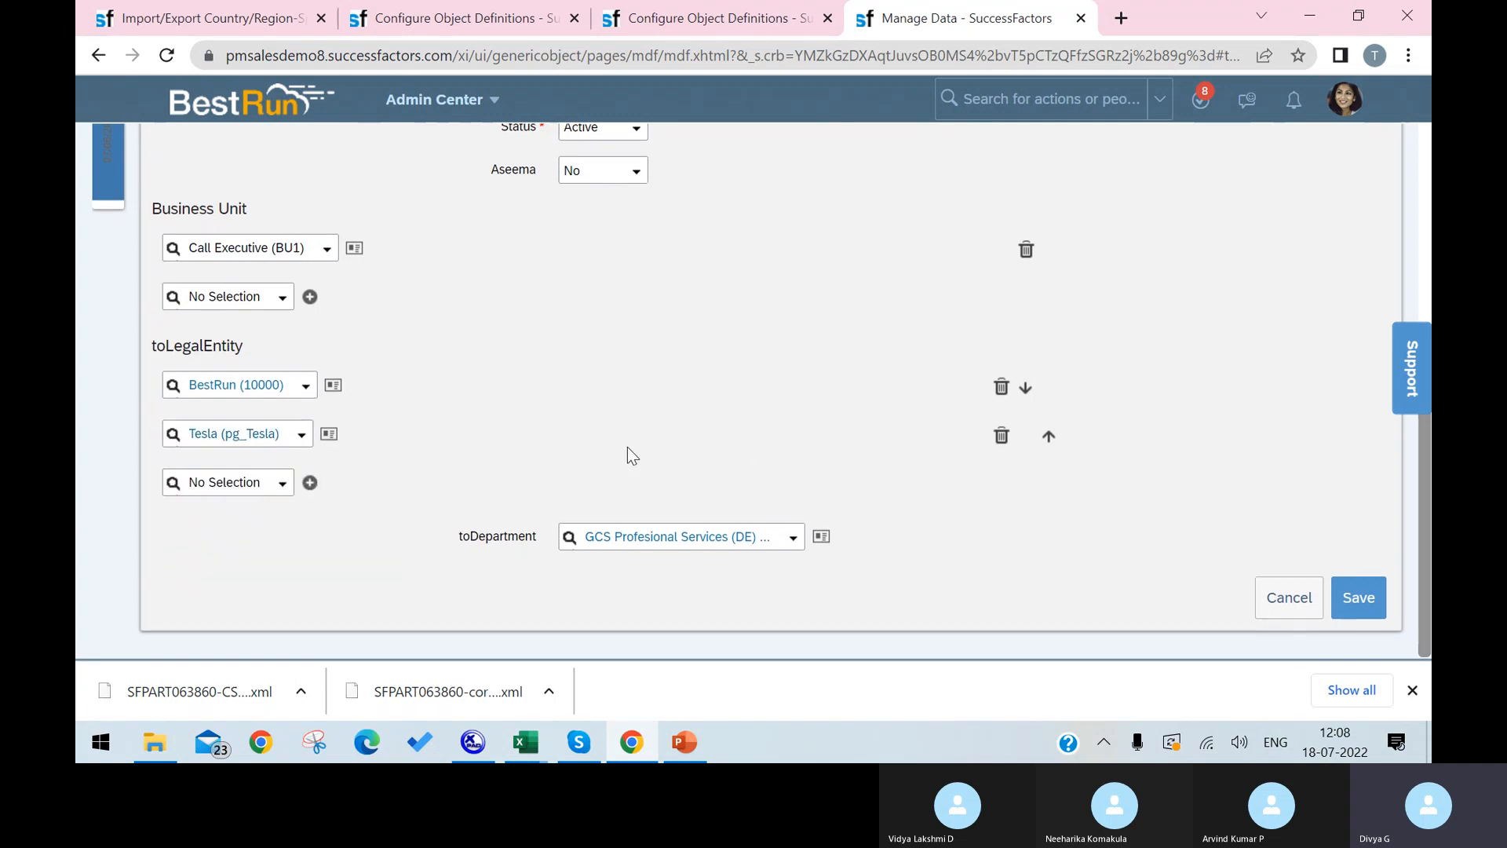
scroll(938, 423, "up", 5)
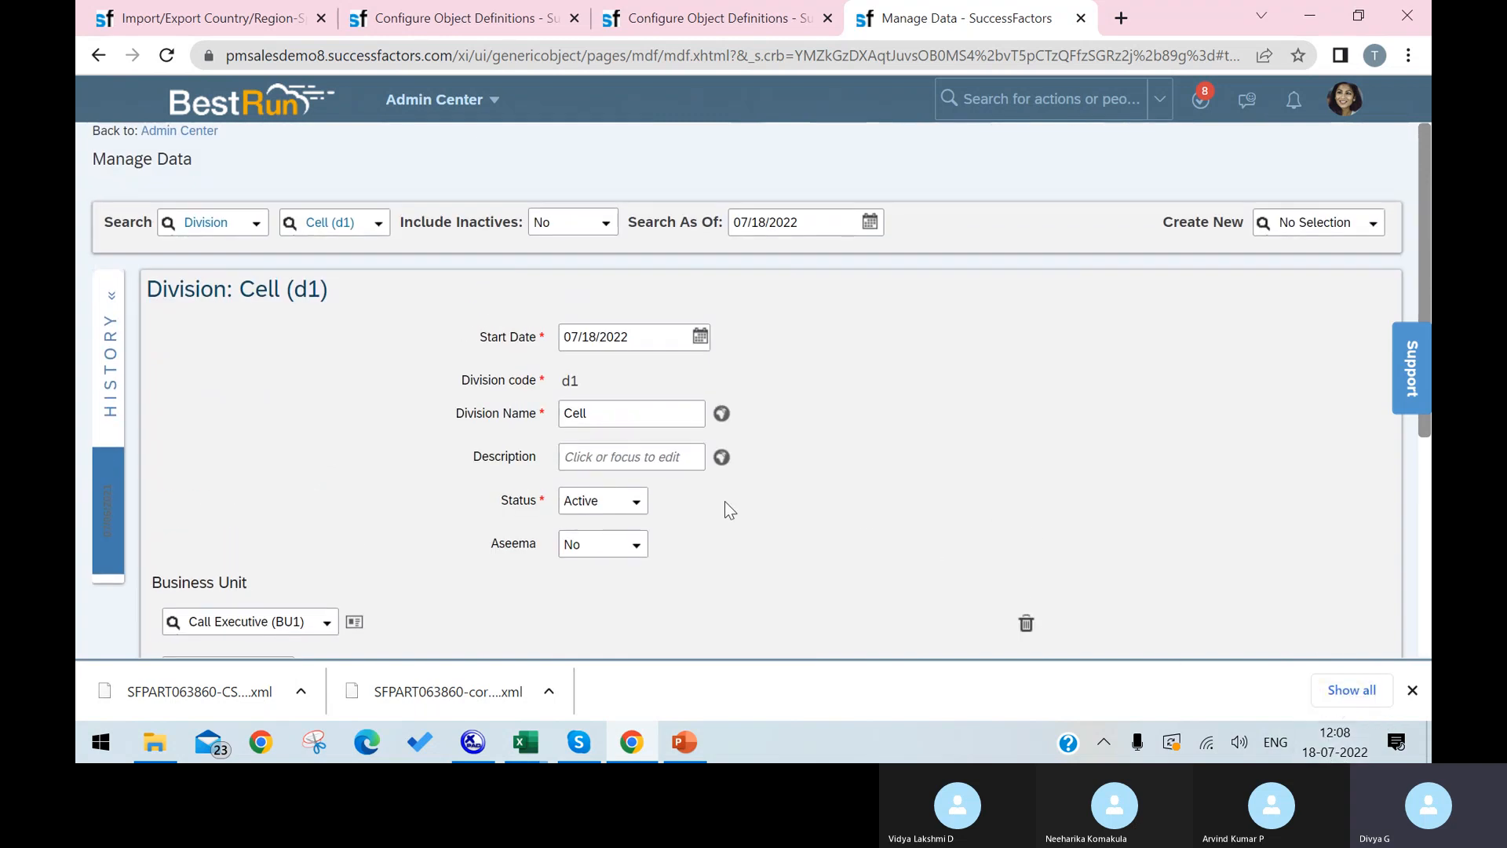
Look through the Department object definition and return to the Division definition.
left_click(702, 19)
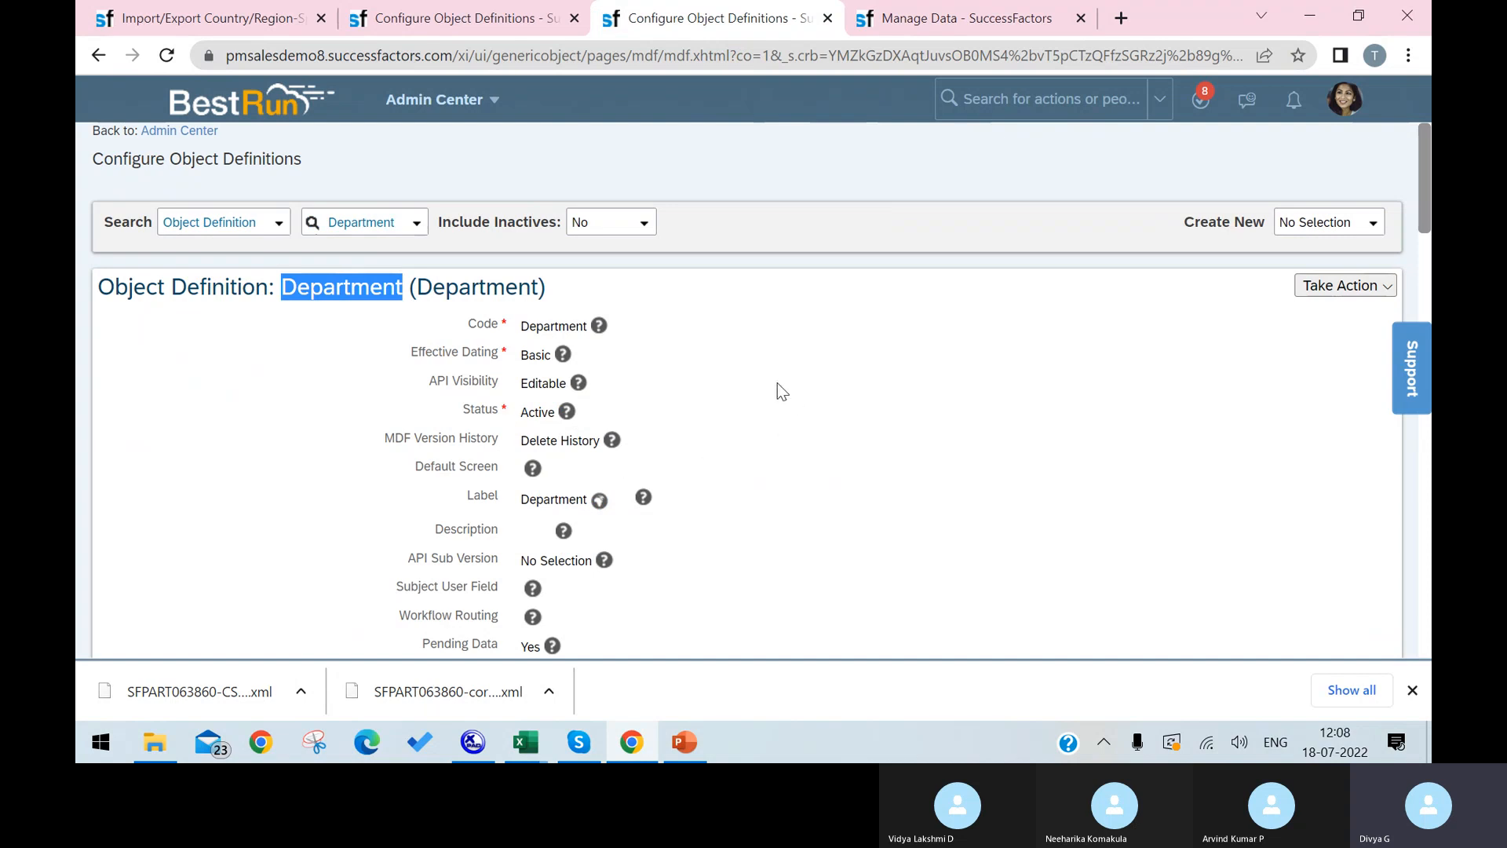
scroll(941, 414, "down", 1)
scroll(941, 414, "down", 4)
scroll(960, 417, "up", 5)
left_click(499, 15)
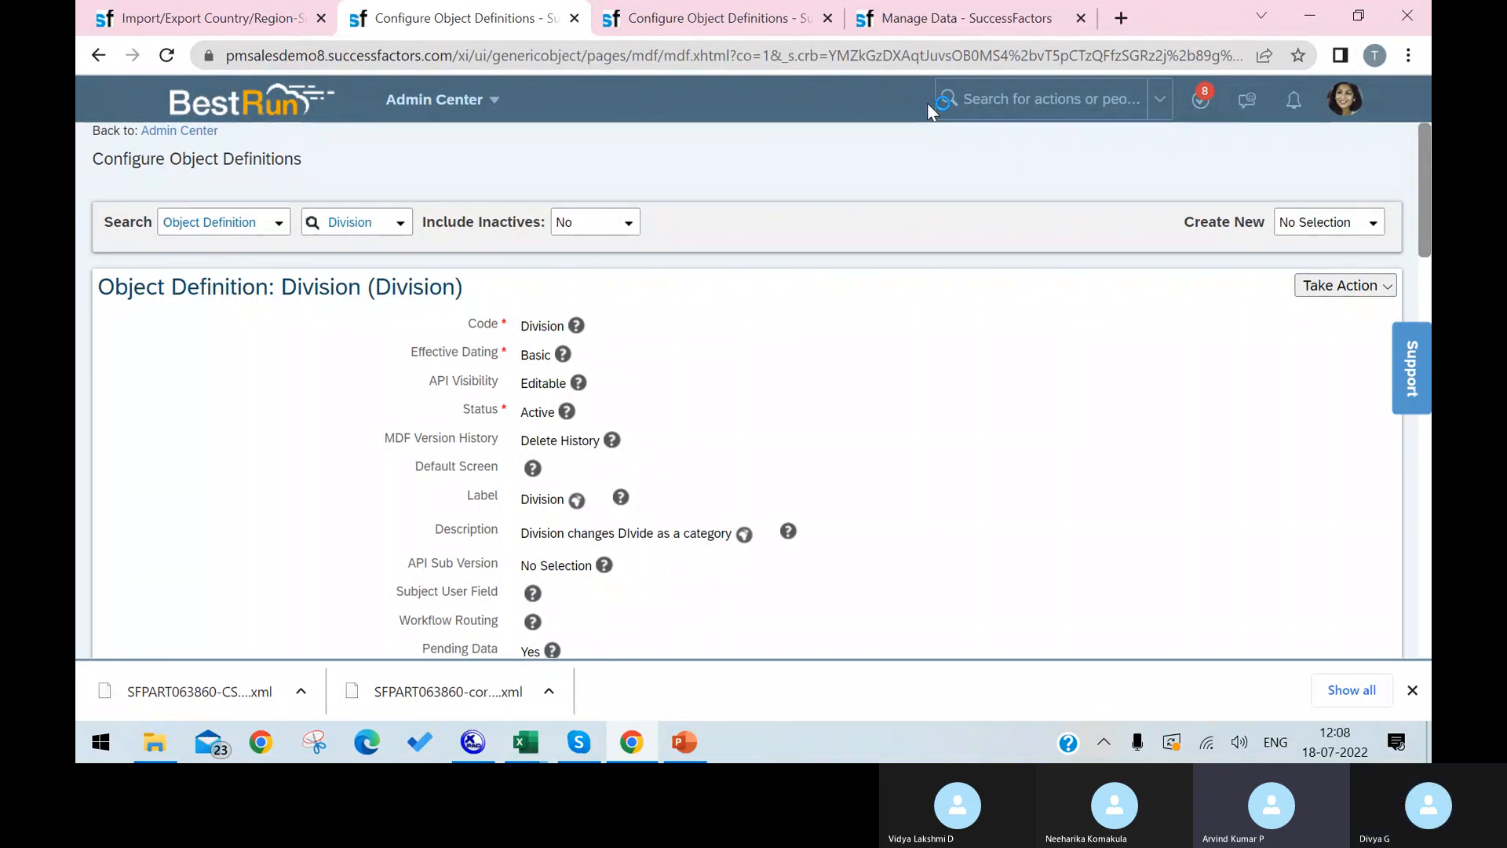
Close the browser window, switch to Skype and end the call.
left_click(1412, 19)
key("Escape")
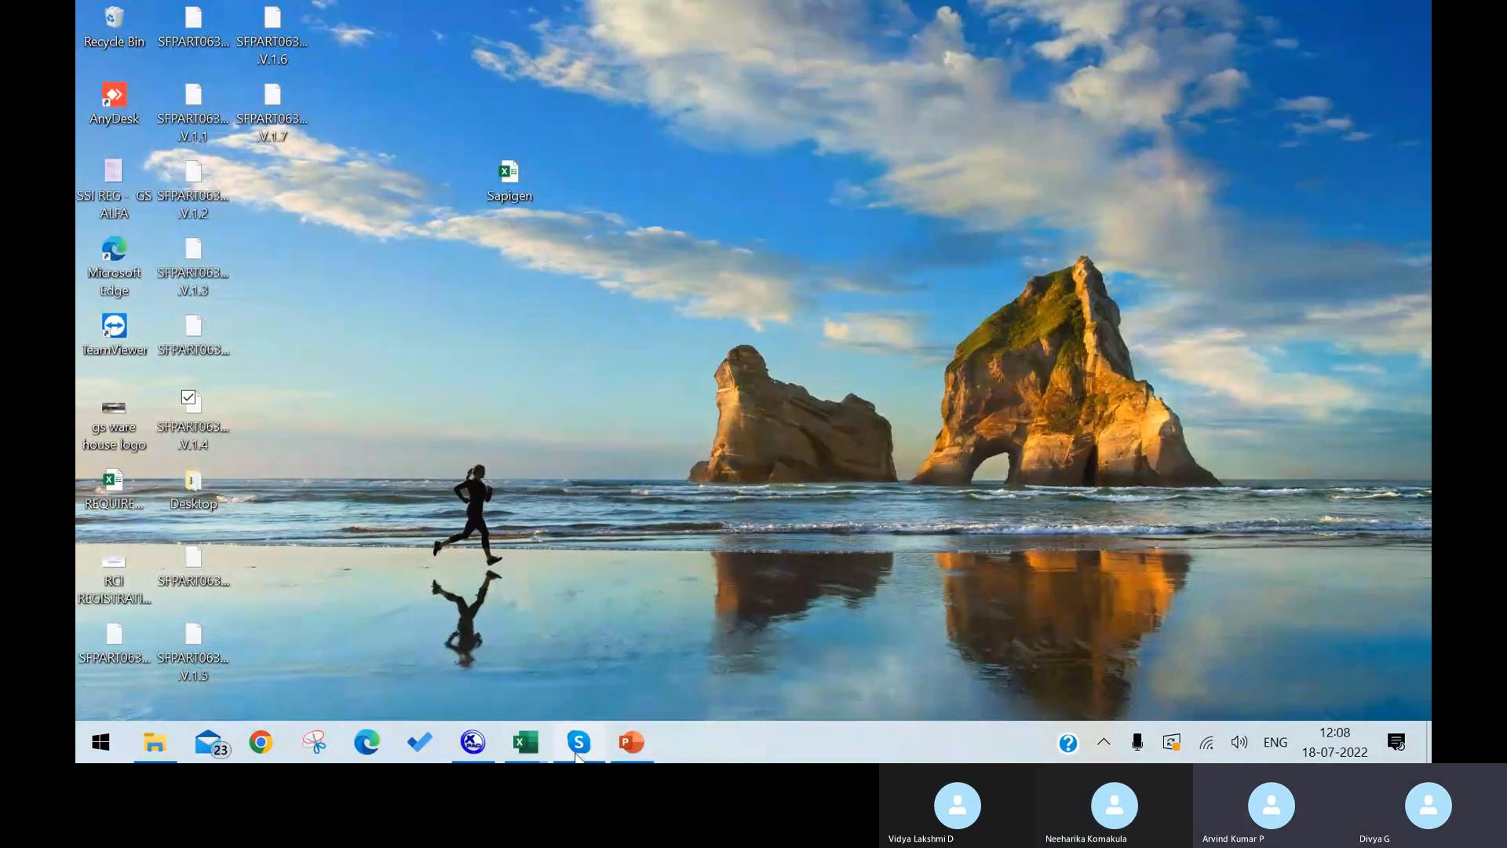
left_click(578, 750)
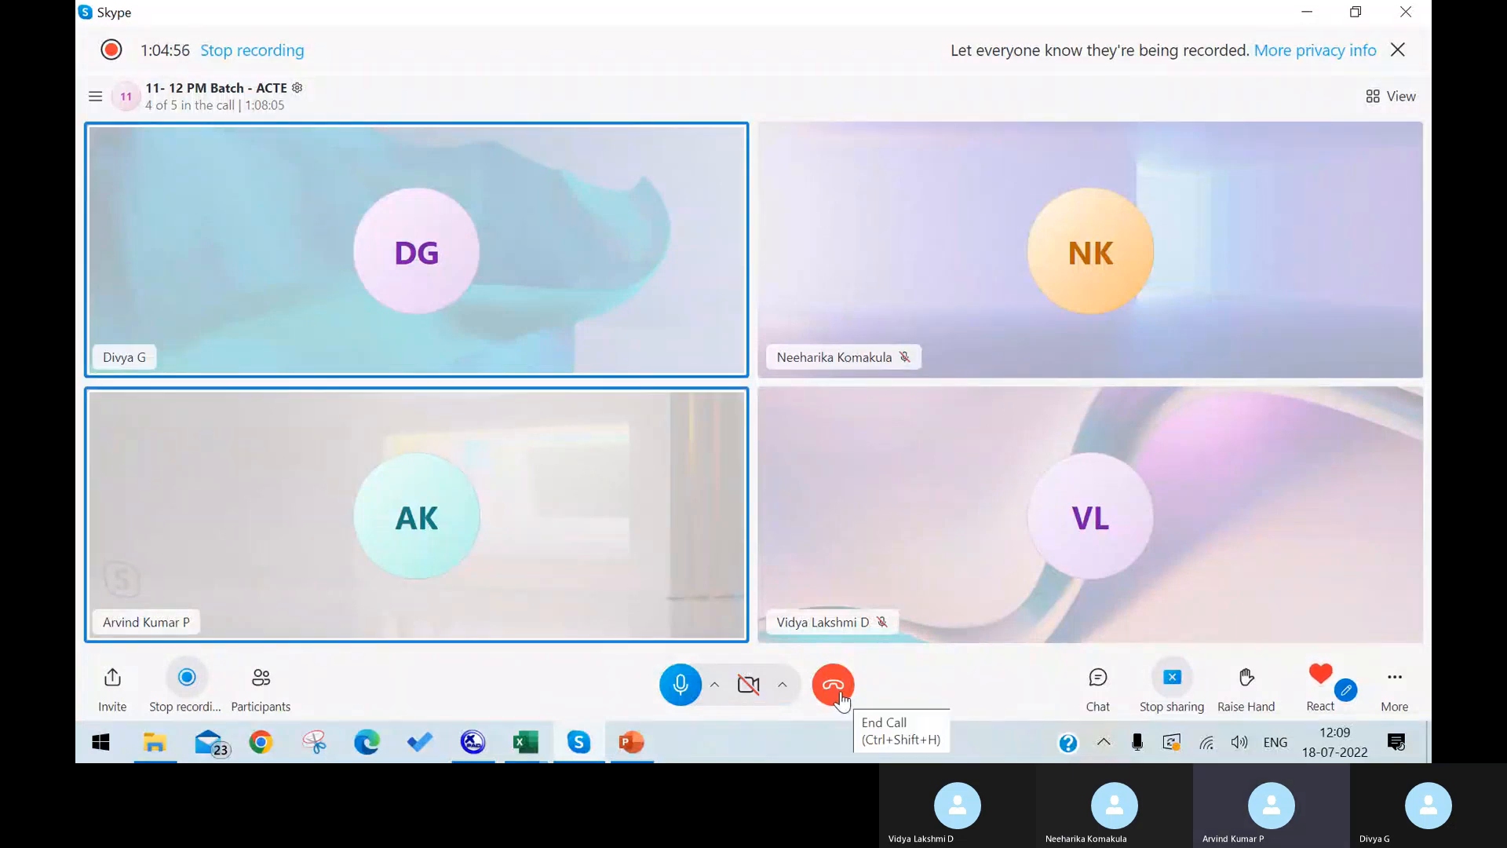
left_click(840, 695)
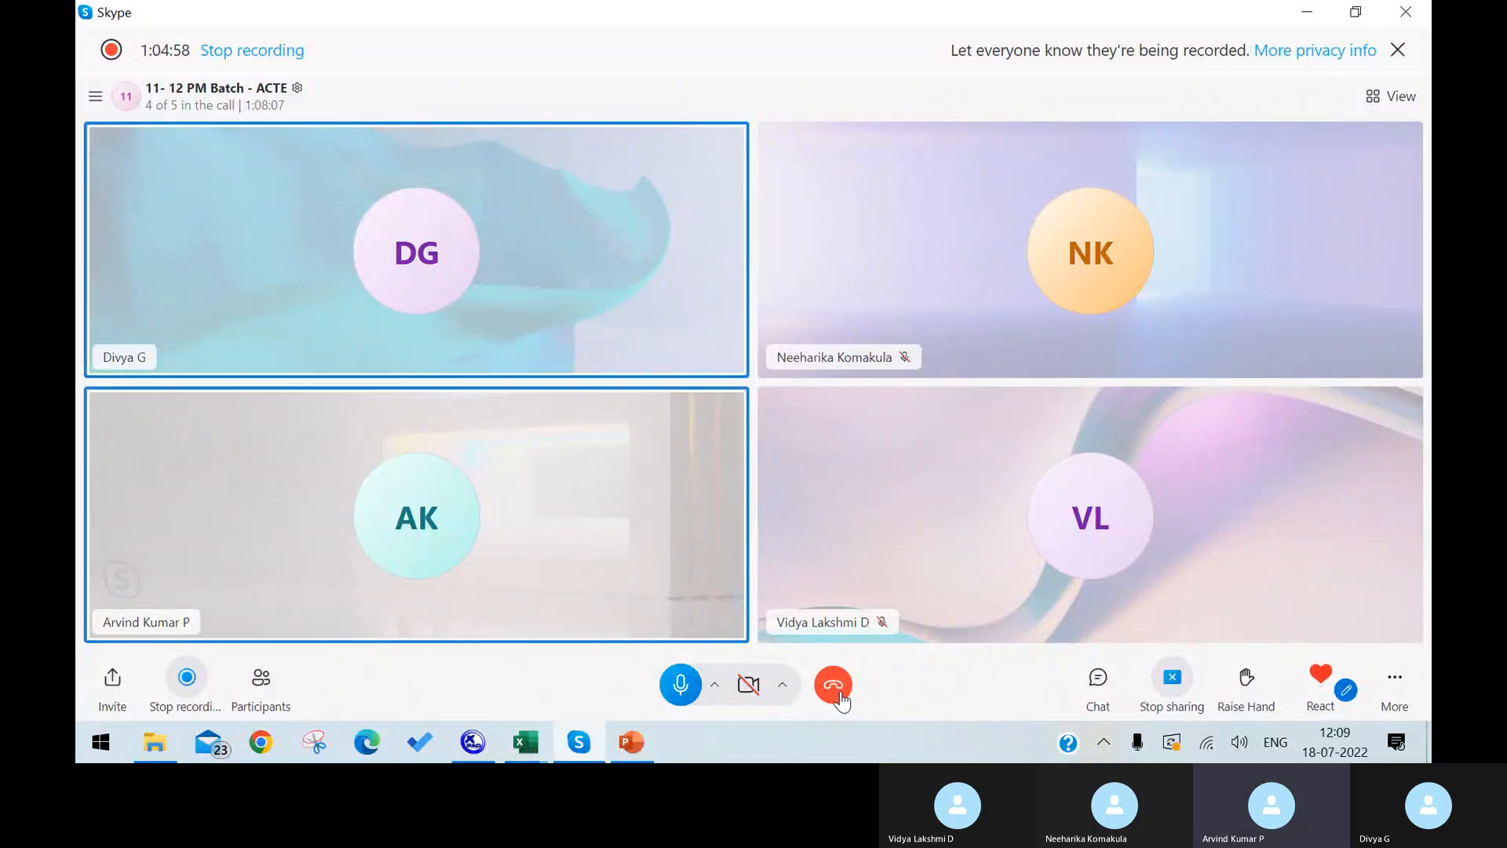